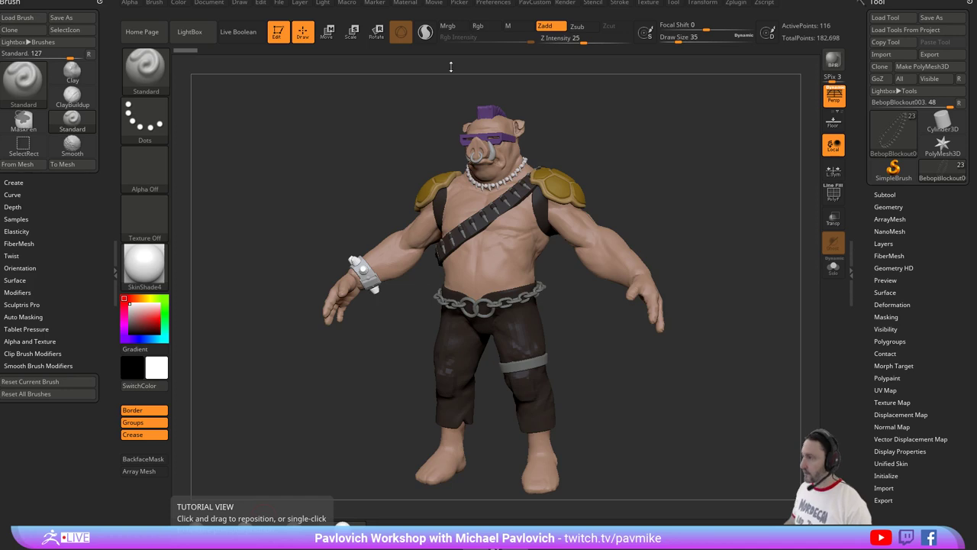
Turn off the polypaint display on all of the character's subtools from the Subtool list.
left_click_drag(328, 138, 398, 94)
left_click_drag(683, 174, 626, 183, "shift")
left_click(885, 195)
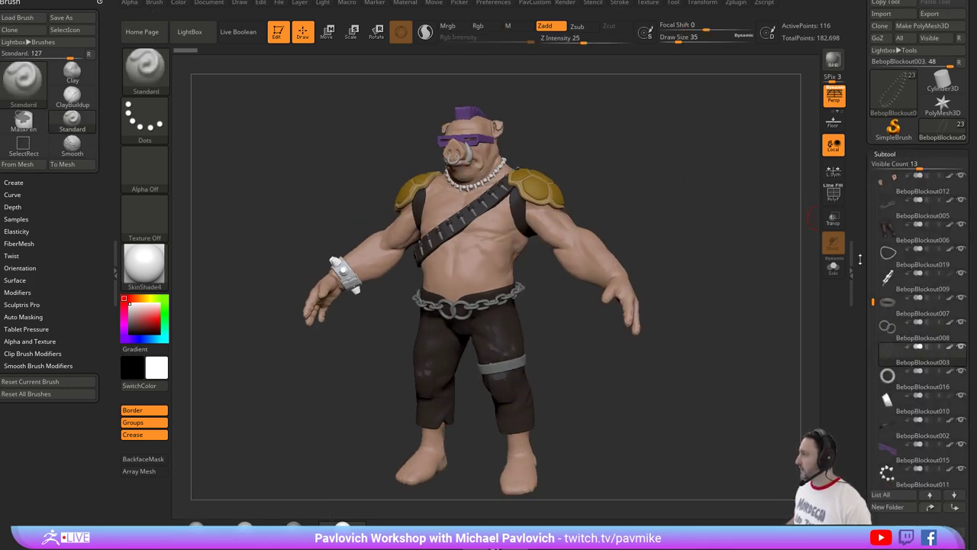
left_click(948, 340, "shift")
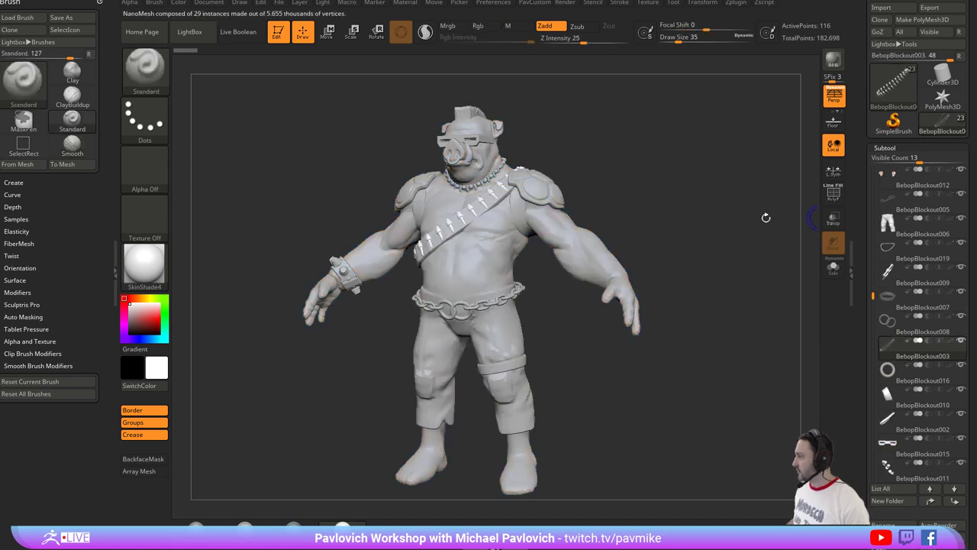
Switch the character's material to StartupMaterial.
mouse_move(636, 190)
left_mouse_down()
mouse_move(654, 187)
mouse_move(580, 187)
left_mouse_up()
key("s")
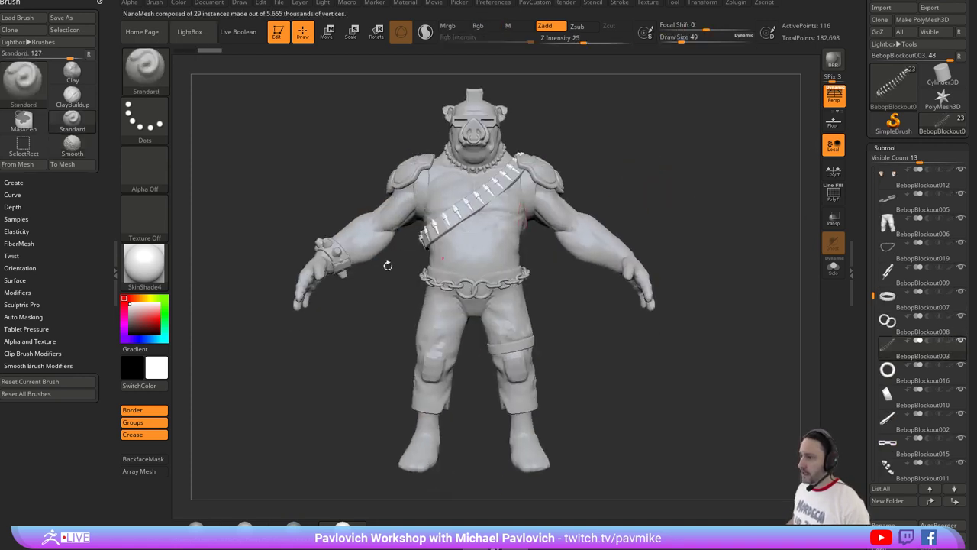
left_click(196, 524)
mouse_move(652, 219)
left_mouse_down("alt")
mouse_move(689, 214)
mouse_move(657, 217)
left_mouse_up("alt")
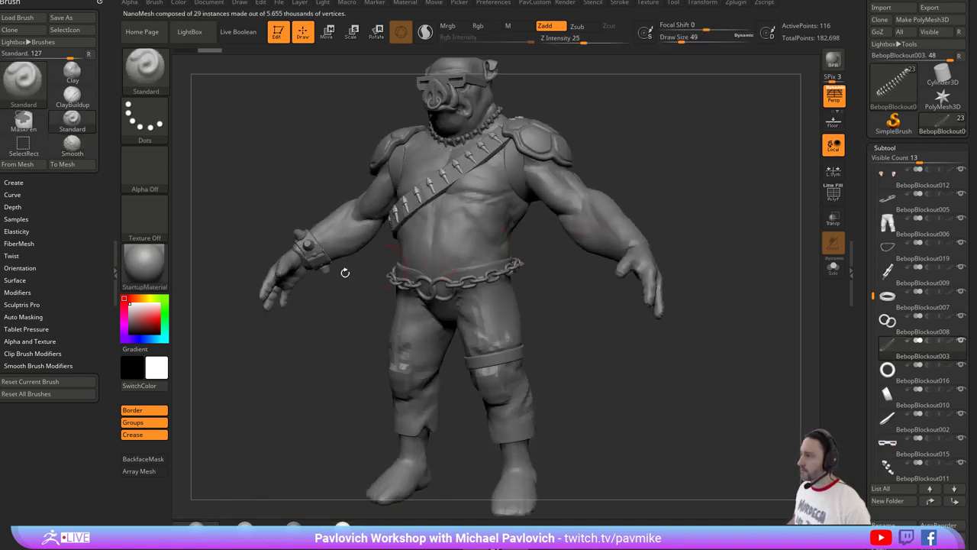
left_click(139, 267)
Examine the pig character's blockout from the front and sides, including the torso, trousers and bare feet.
mouse_move(715, 134)
left_mouse_down()
mouse_move(683, 133)
mouse_move(688, 185)
mouse_move(646, 207)
mouse_move(622, 204)
left_mouse_up()
key("s")
left_click_drag(672, 222, 538, 229)
key("s")
left_click(660, 207)
mouse_move(650, 252)
left_mouse_down("alt")
mouse_move(660, 207)
mouse_move(690, 201)
mouse_move(690, 186)
mouse_move(703, 203)
mouse_move(680, 184)
left_mouse_up("alt")
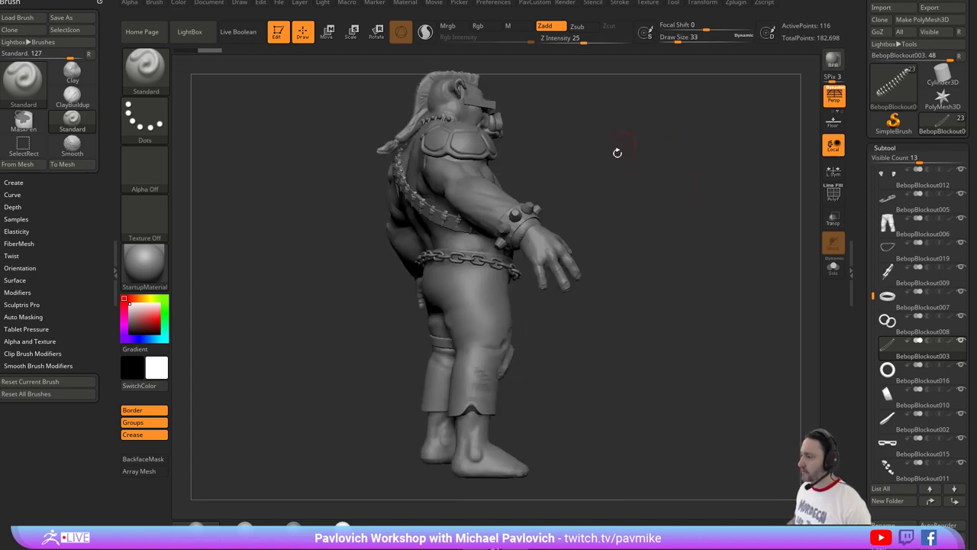
left_click_drag(617, 153, 705, 204)
mouse_move(606, 380)
left_mouse_down()
mouse_move(625, 353)
mouse_move(652, 373)
mouse_move(637, 359)
left_mouse_up()
key("s")
left_click(632, 384)
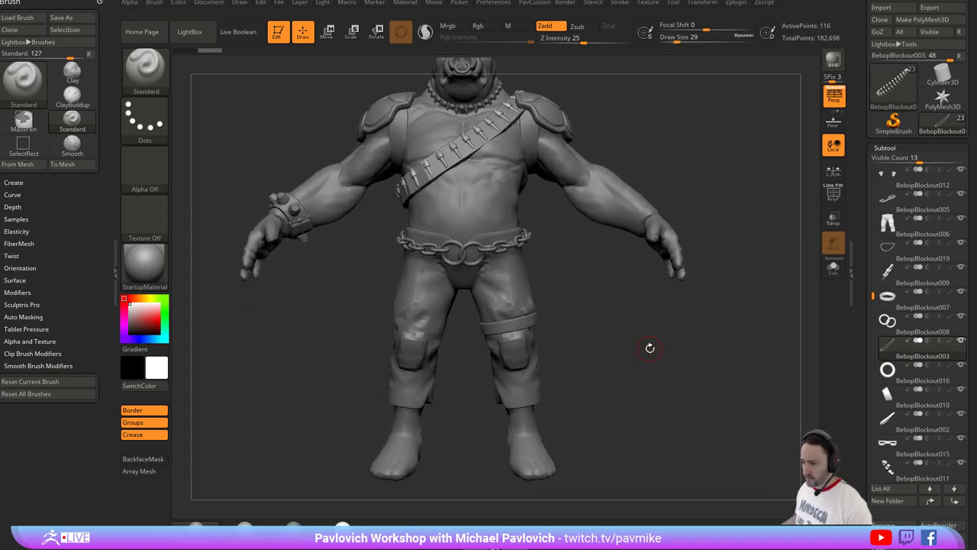
key("alt+Tab")
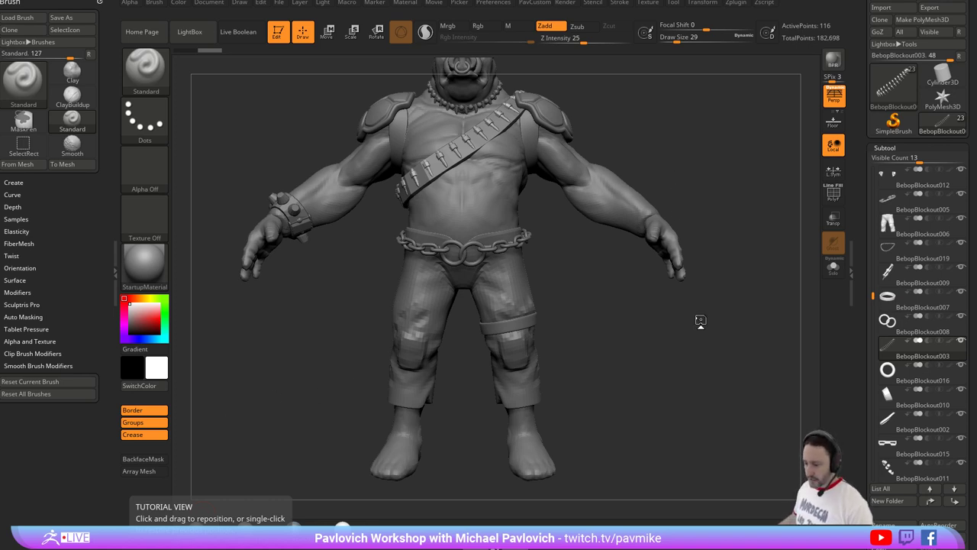
left_click_drag(691, 172, 373, 120)
Leave 3D Edit mode with the Always Switch option, clear the canvas, and make SimpleBrush the current tool.
left_click(277, 33)
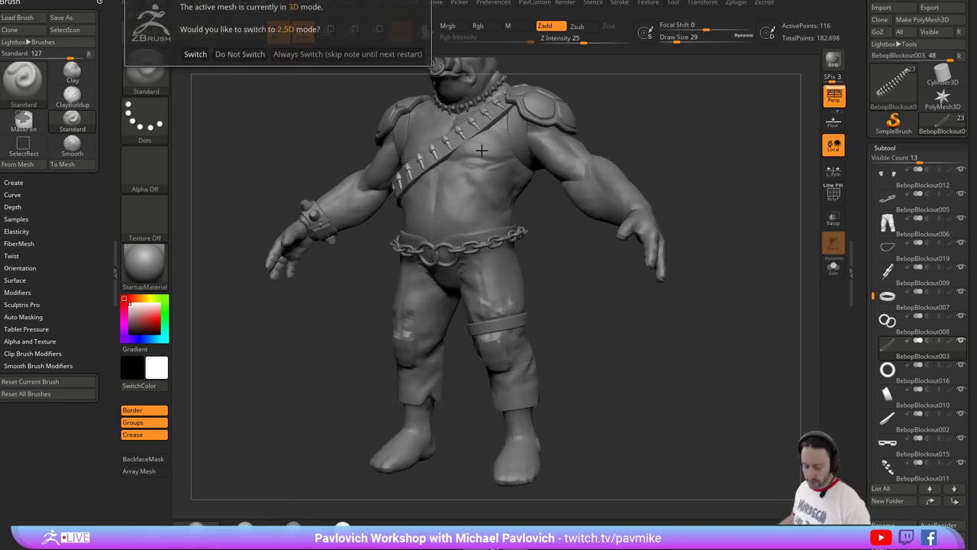
left_click(302, 55)
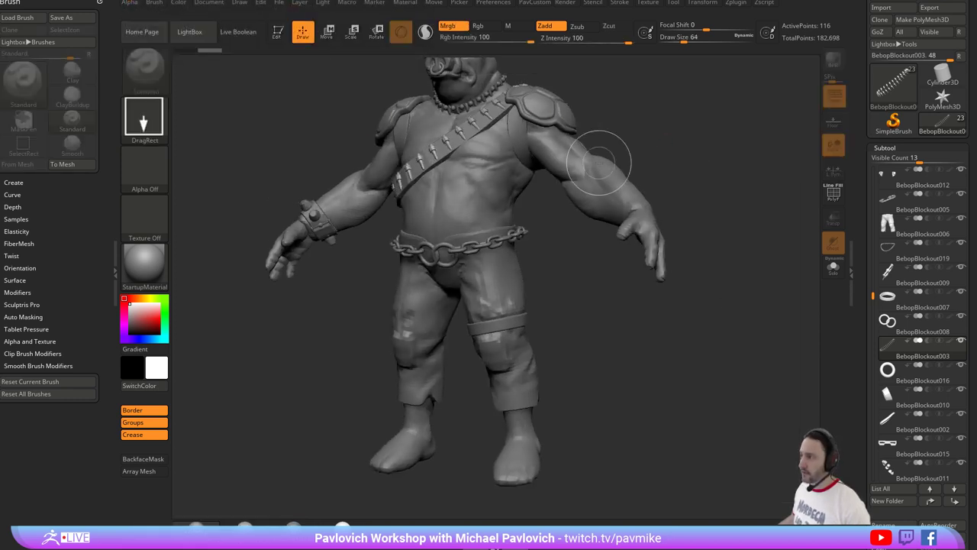
key("ctrl+n")
key("s")
left_click_drag(619, 165, 613, 164)
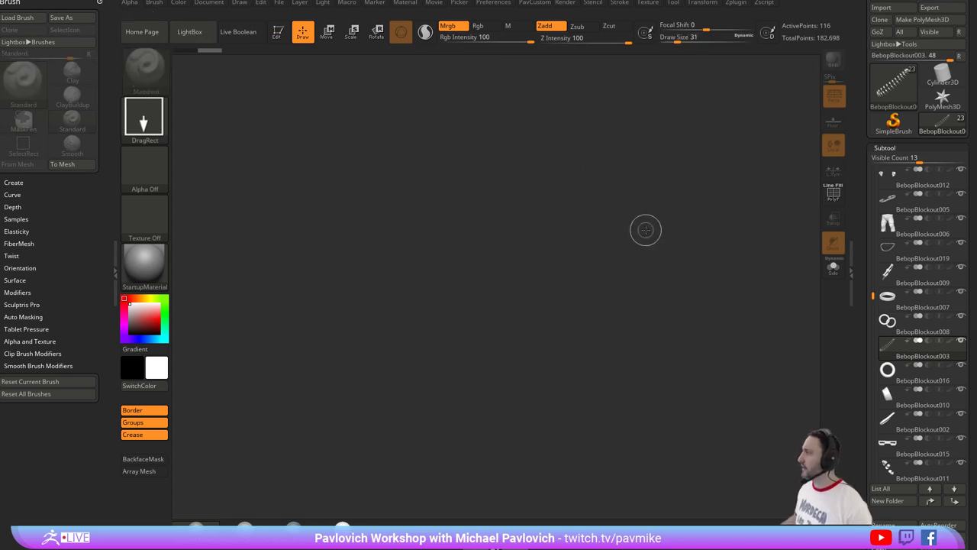
left_click(893, 126)
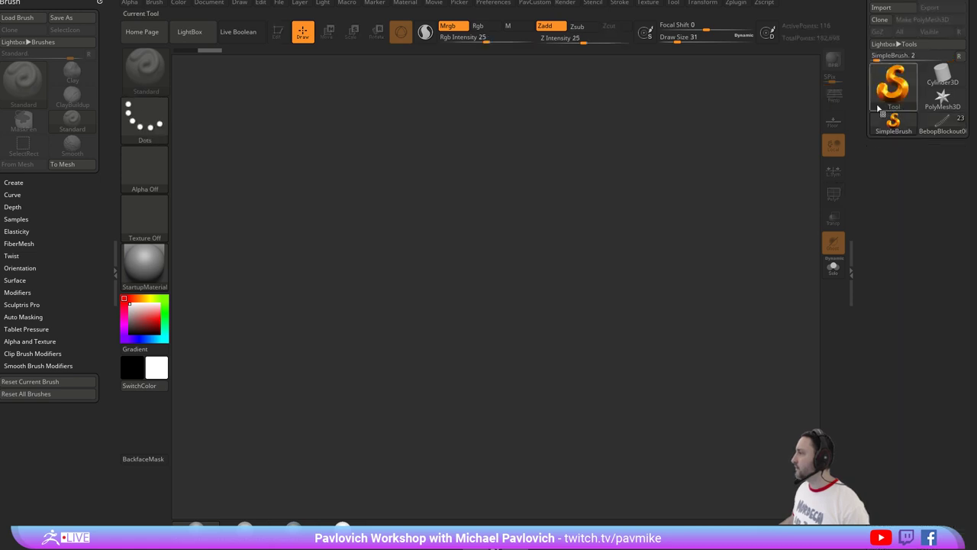
Import the shoe-sole photo s-l1600 (6).jpg as a texture from the streaming/TurtlePower/Bebop/Reference/Shoes folder.
left_click(652, 3)
left_click(673, 69)
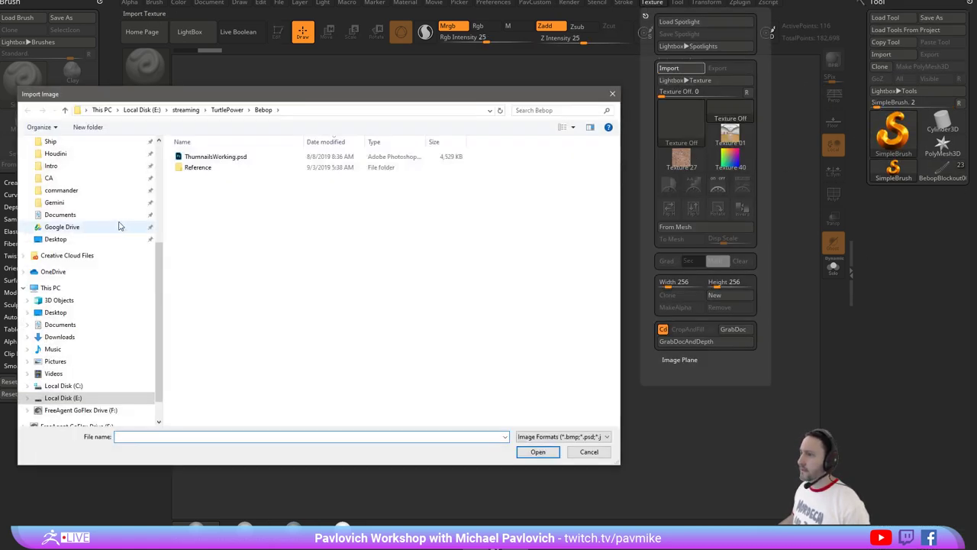
scroll(114, 226, "up", 5)
left_click(58, 186)
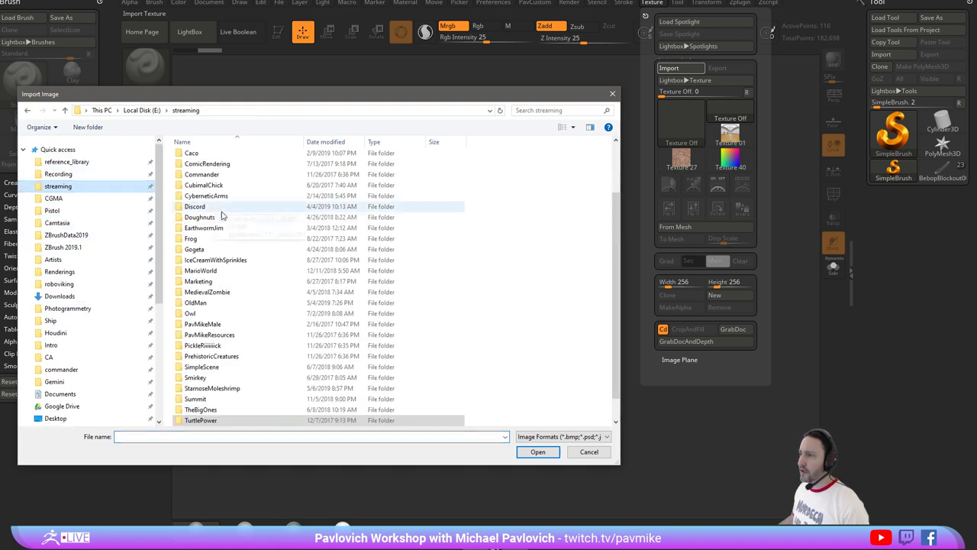
scroll(218, 389, "down", 1)
double_click(213, 399)
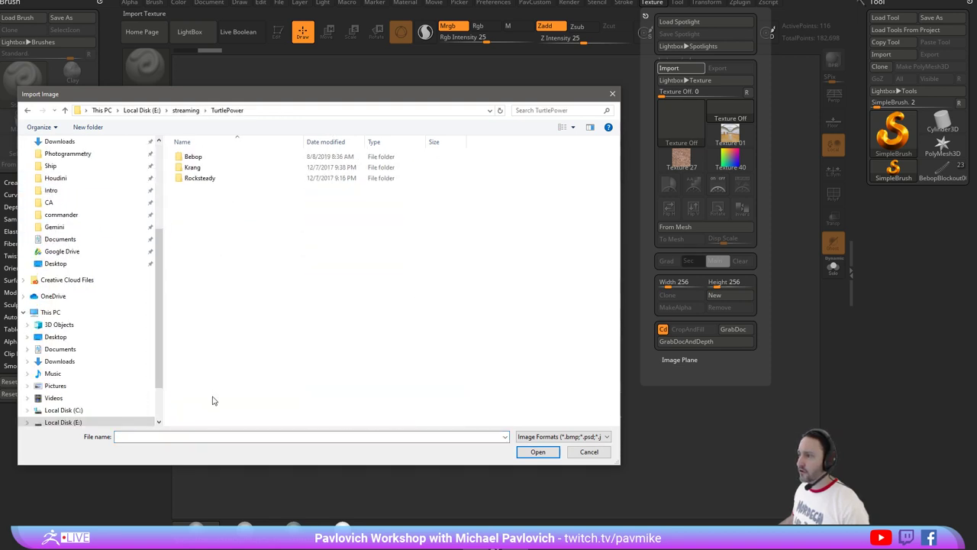
double_click(193, 156)
left_click(203, 168)
double_click(203, 168)
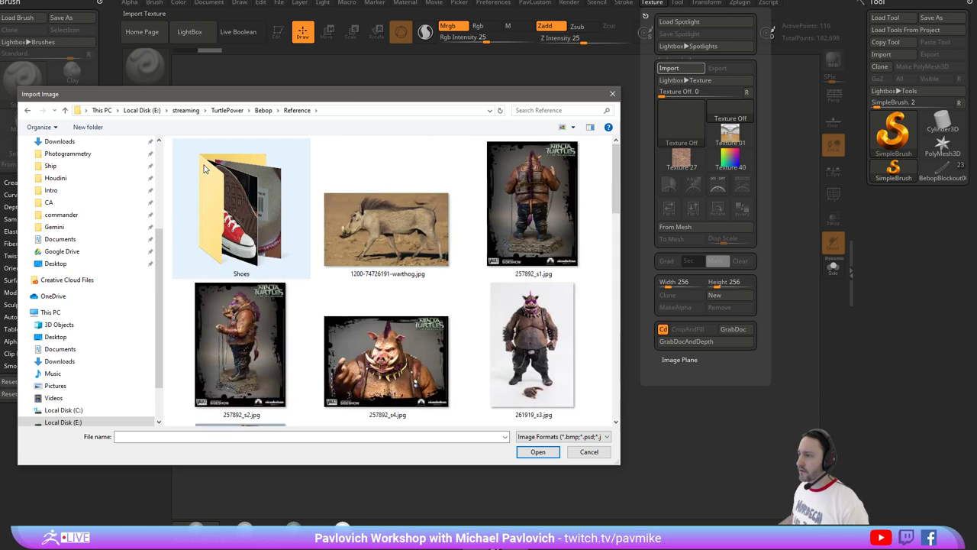
double_click(228, 191)
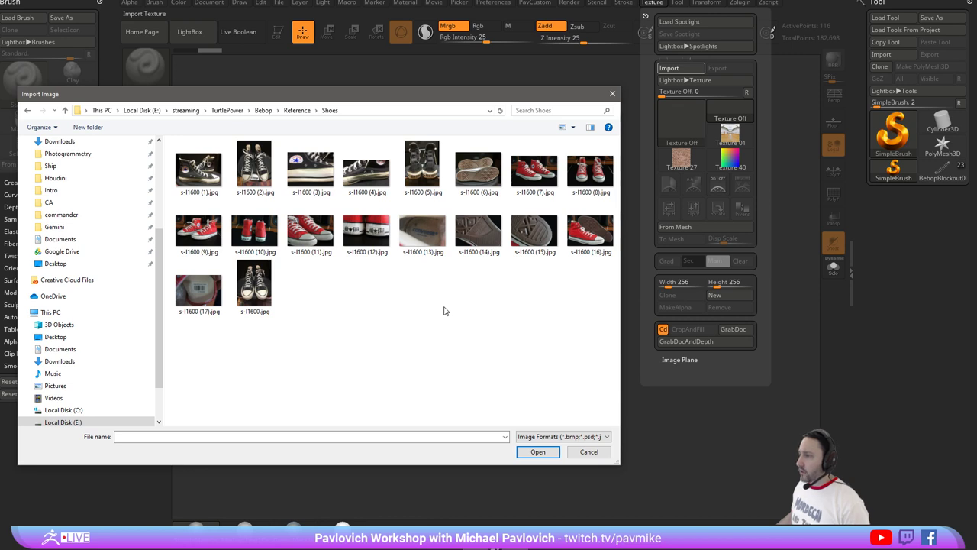
double_click(486, 181)
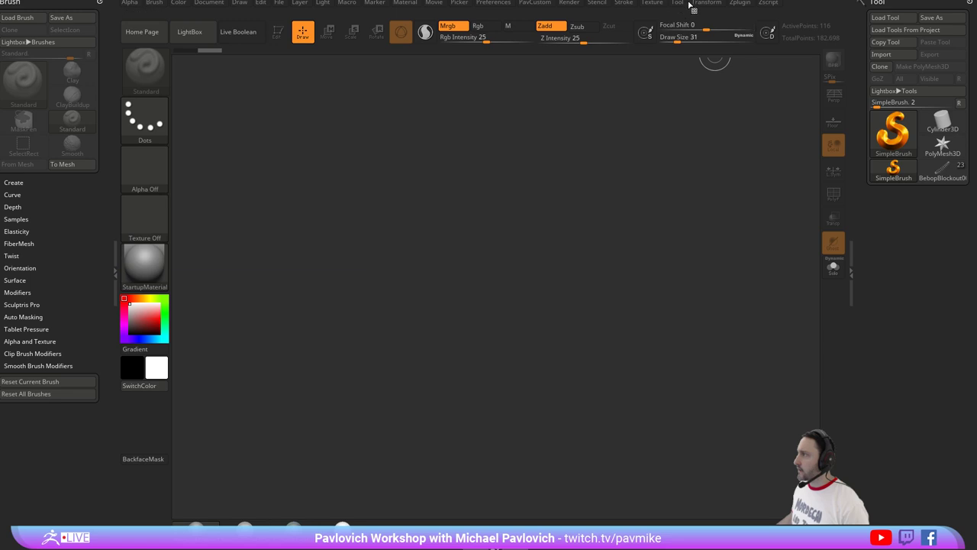
Add the imported sole photo to Spotlight, and shrink, fade and reposition it higher on the canvas.
left_click(653, 3)
left_click(681, 182)
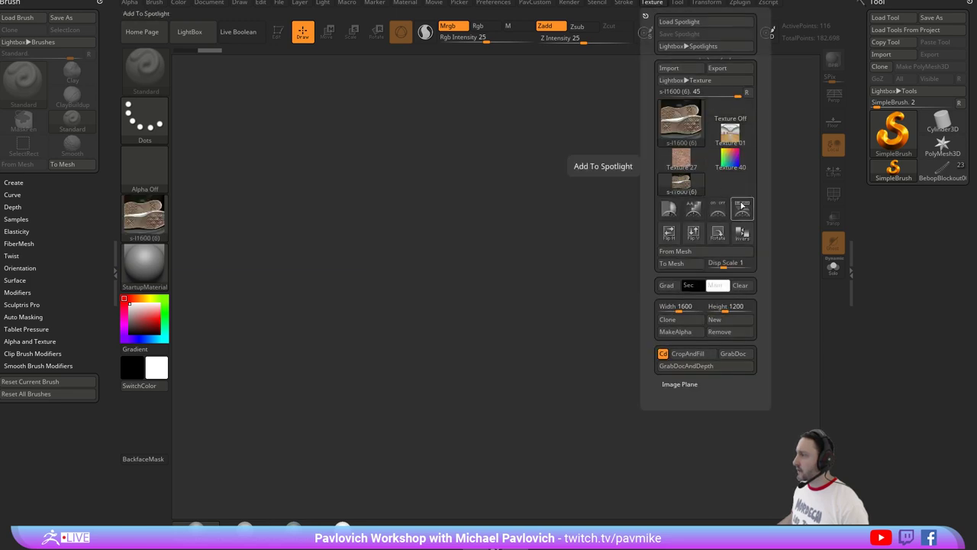
left_click(742, 208)
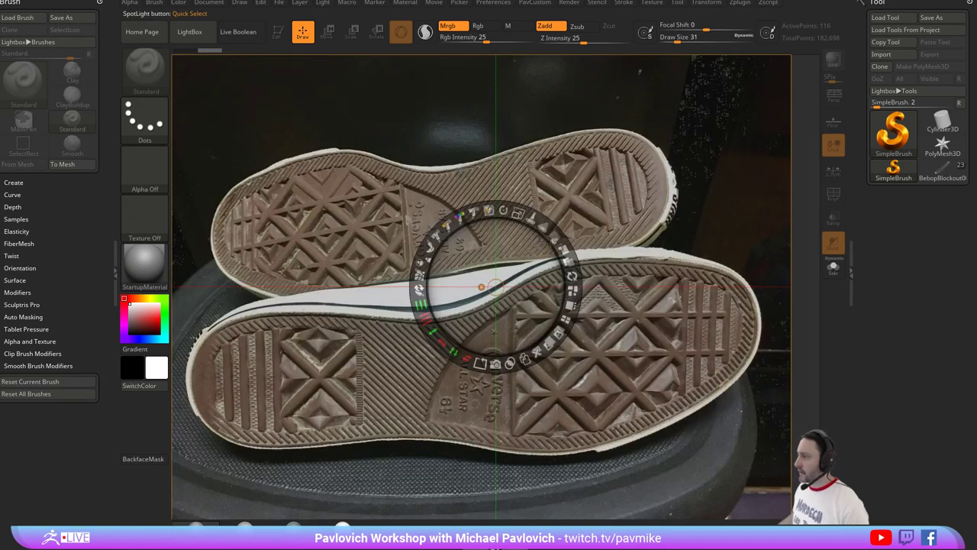
left_click_drag(554, 238, 481, 210)
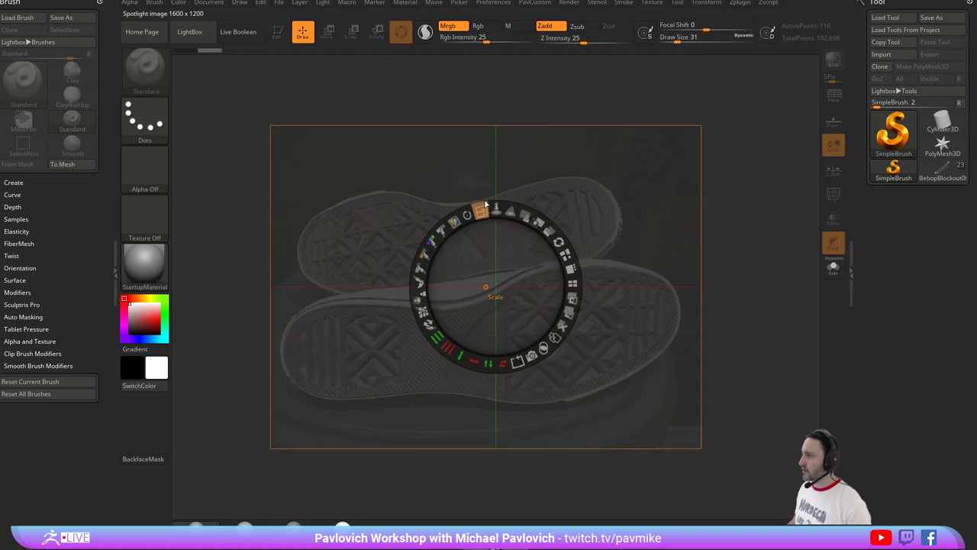
left_click_drag(661, 258, 672, 180)
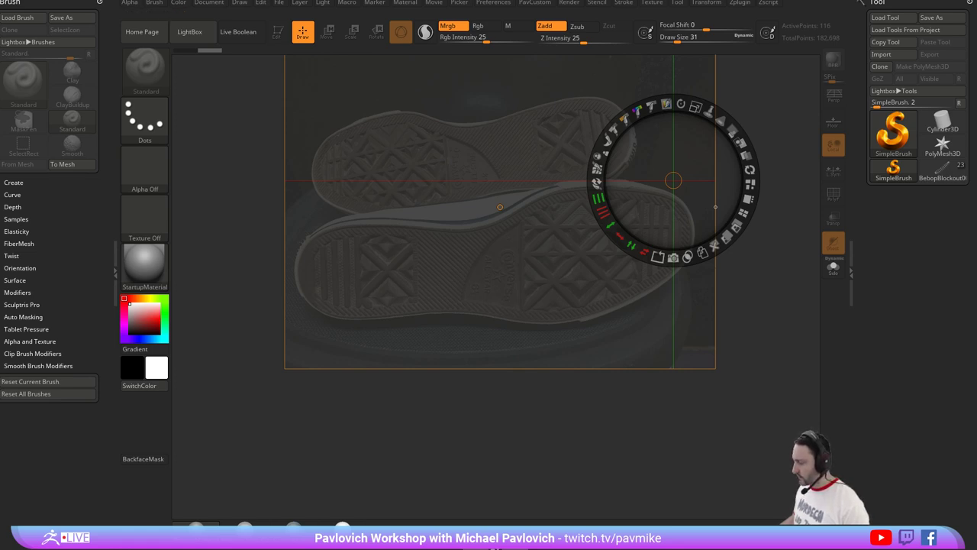
Switch to the browser, open the Boot ZBrush Tutorial in the ArtStation portfolio and look through its video playlist.
key("alt+Tab")
scroll(423, 277, "down", 5)
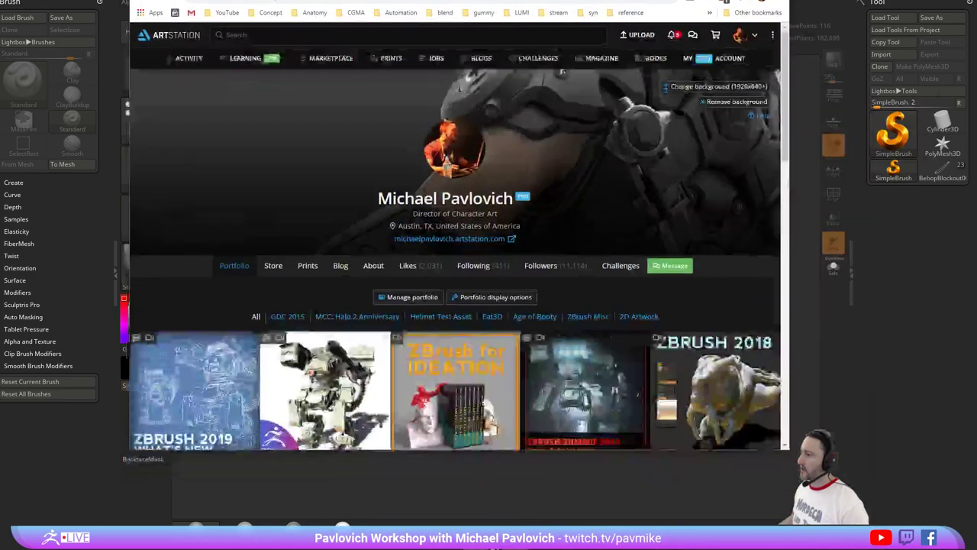
scroll(423, 277, "down", 1)
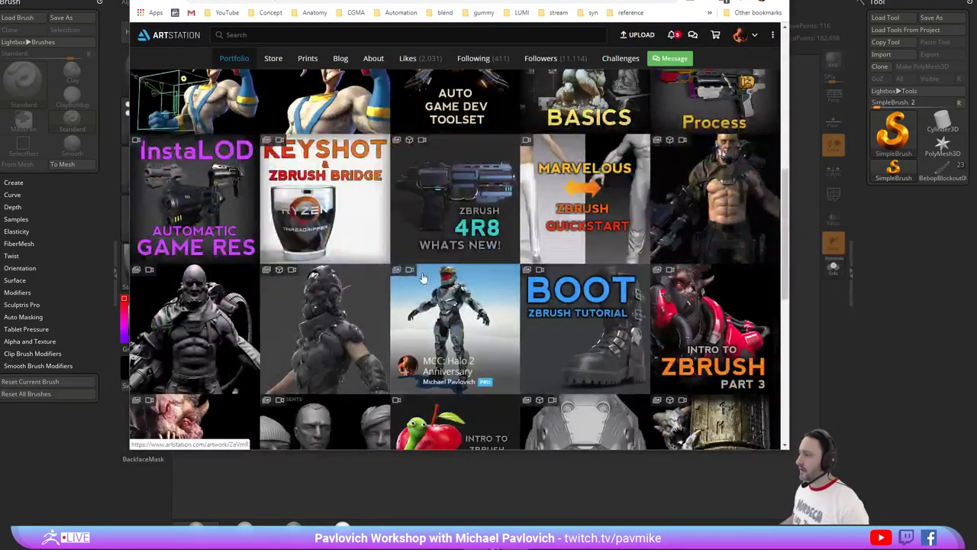
left_click(559, 314)
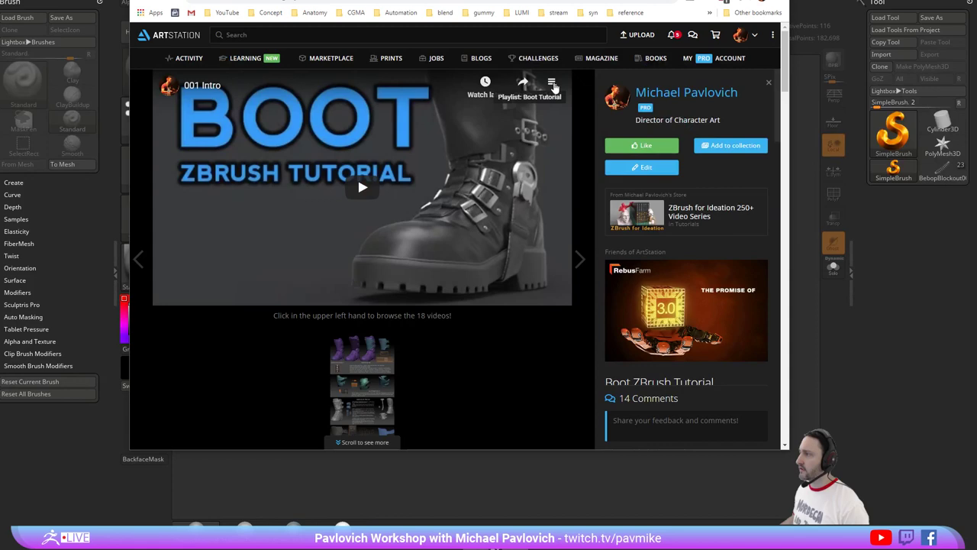
left_click(552, 85)
scroll(473, 177, "down", 3)
scroll(473, 177, "up", 3)
scroll(484, 183, "down", 3)
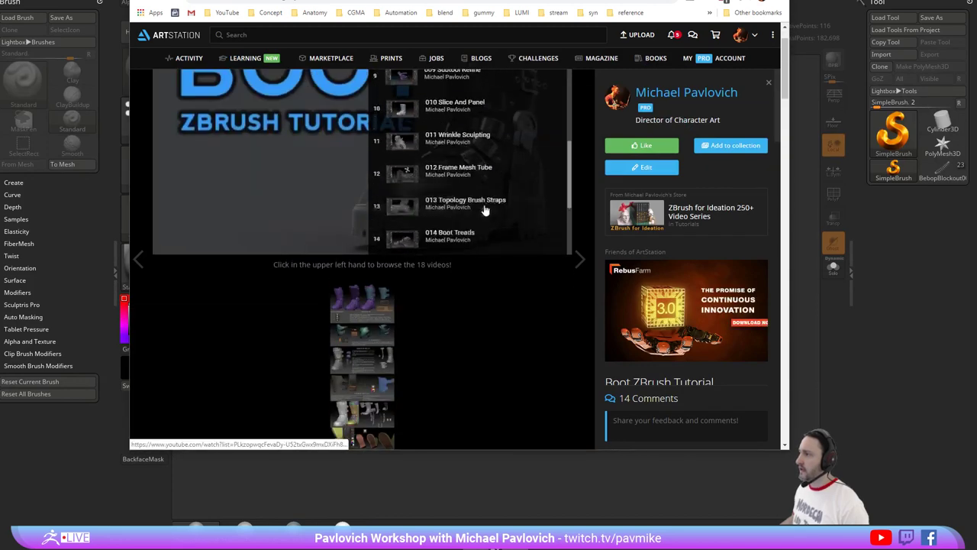
scroll(367, 293, "down", 4)
Enlarge the boot tutorial's breakdown image and examine the Topology Brush Treads section.
left_click(364, 233)
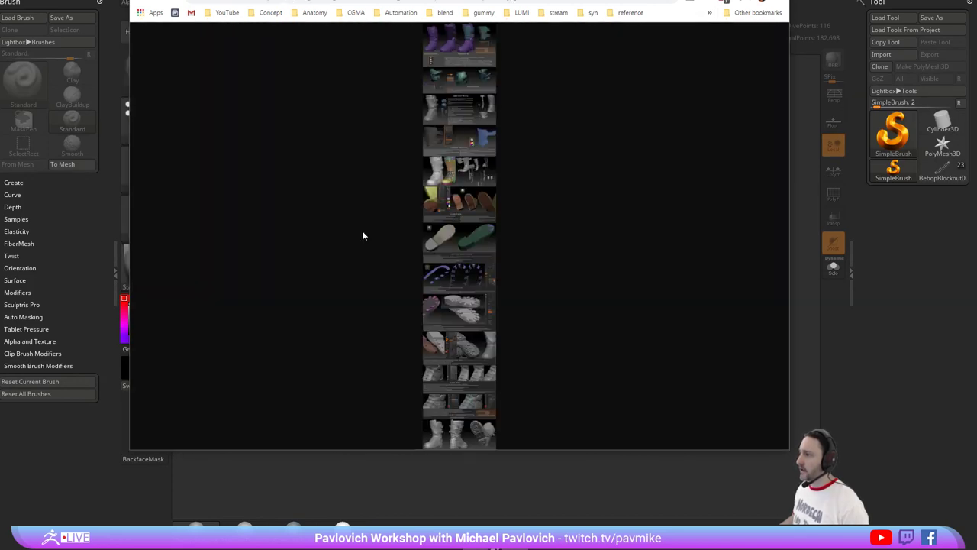
left_click(448, 222)
scroll(447, 229, "up", 15)
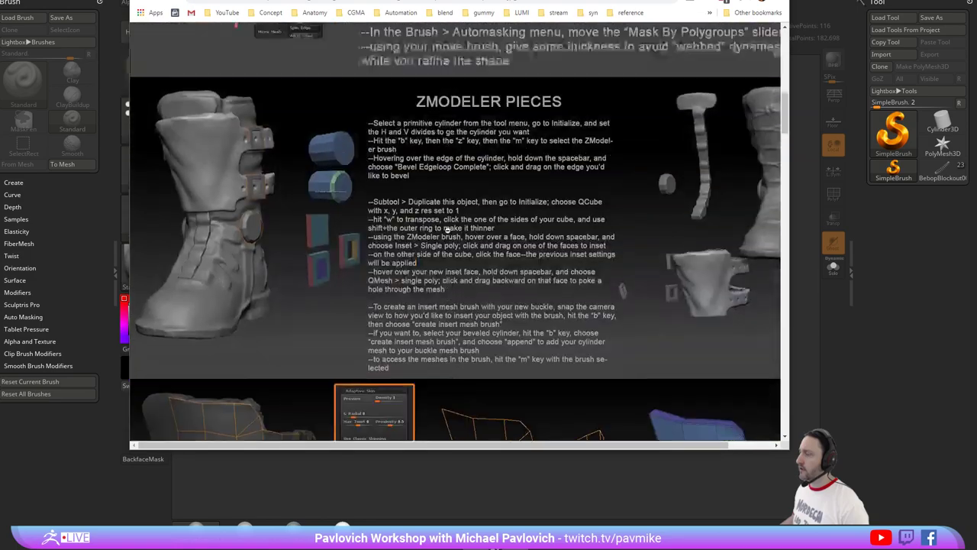
scroll(448, 233, "down", 10)
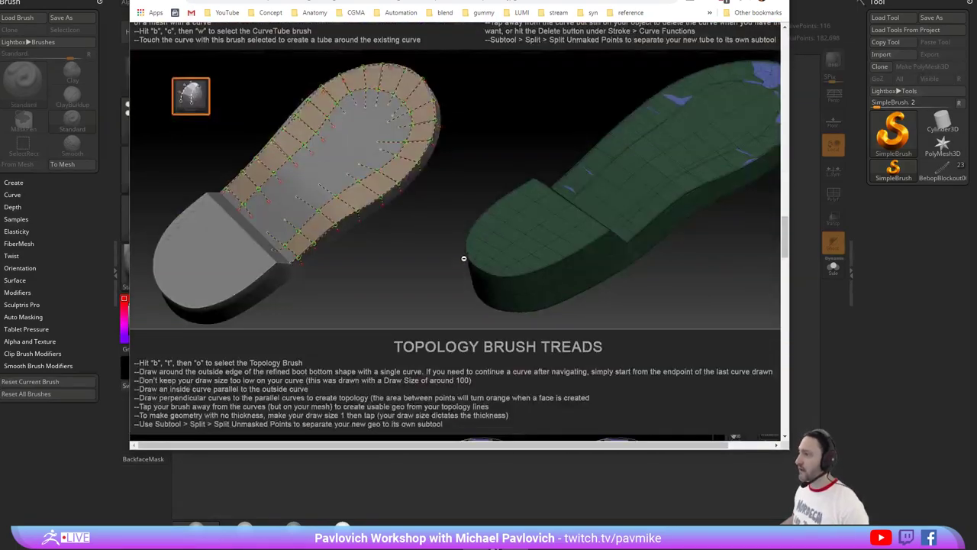
Switch back to ZBrush, move the Spotlight dial off the photo and exit Spotlight editing with the sole image still displayed.
key("alt+Tab")
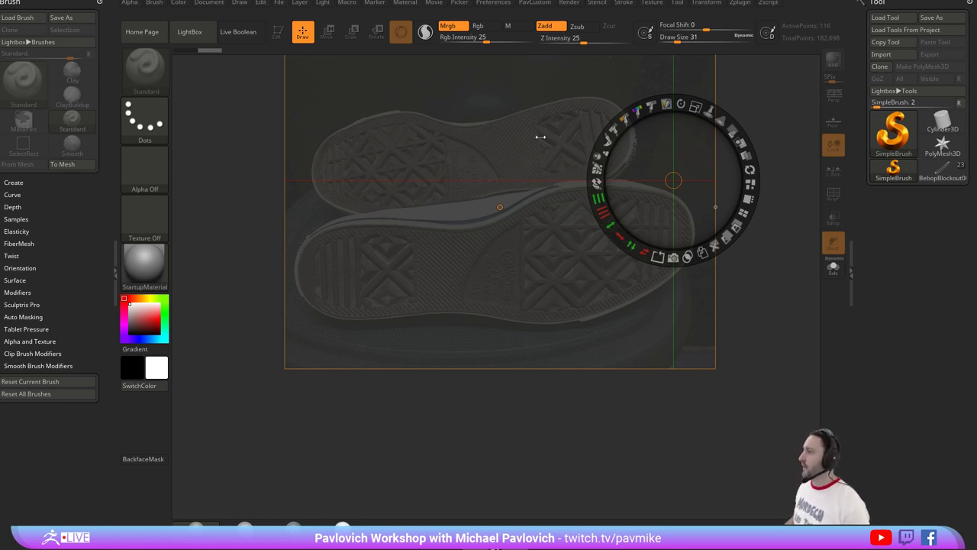
left_click(279, 161)
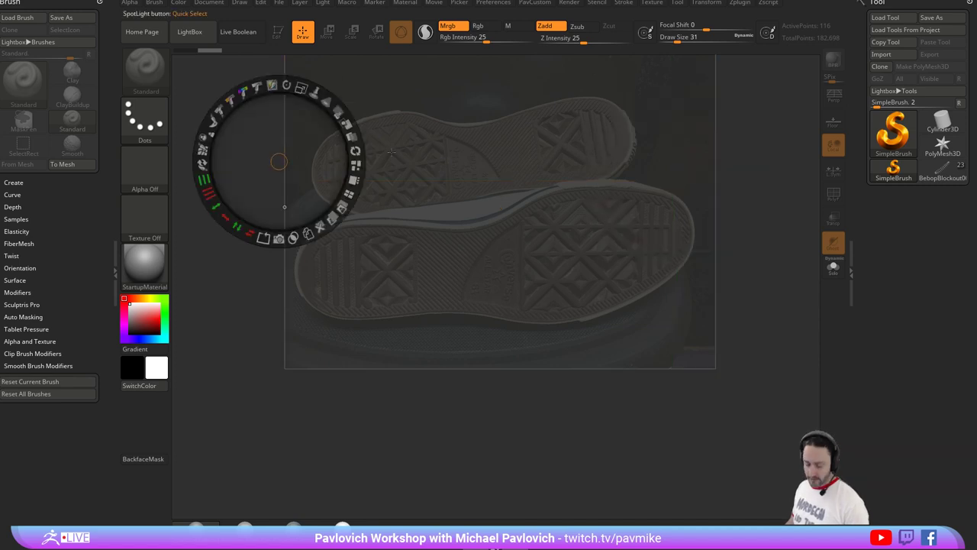
key("z")
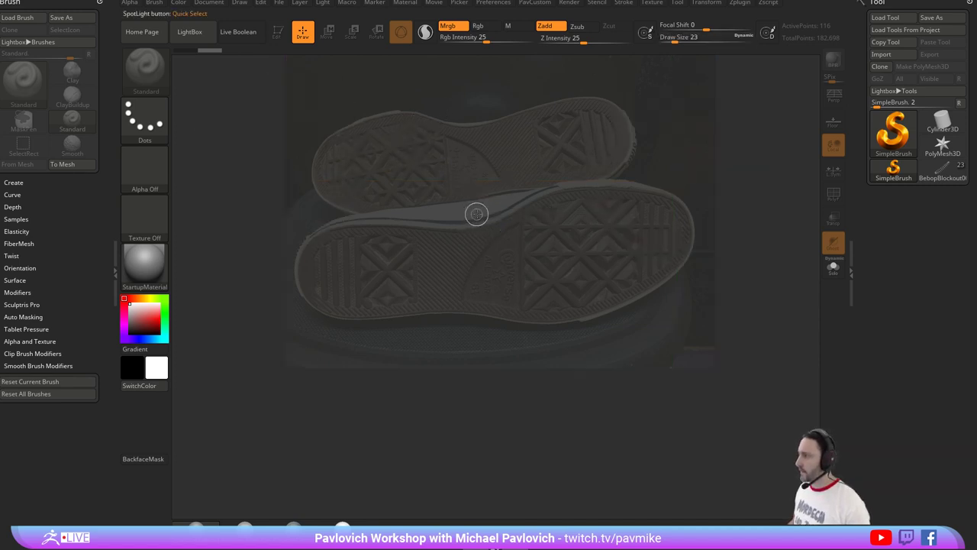
Draw a Plane3D primitive over the sole photo and enter Edit mode for it.
left_click(894, 131)
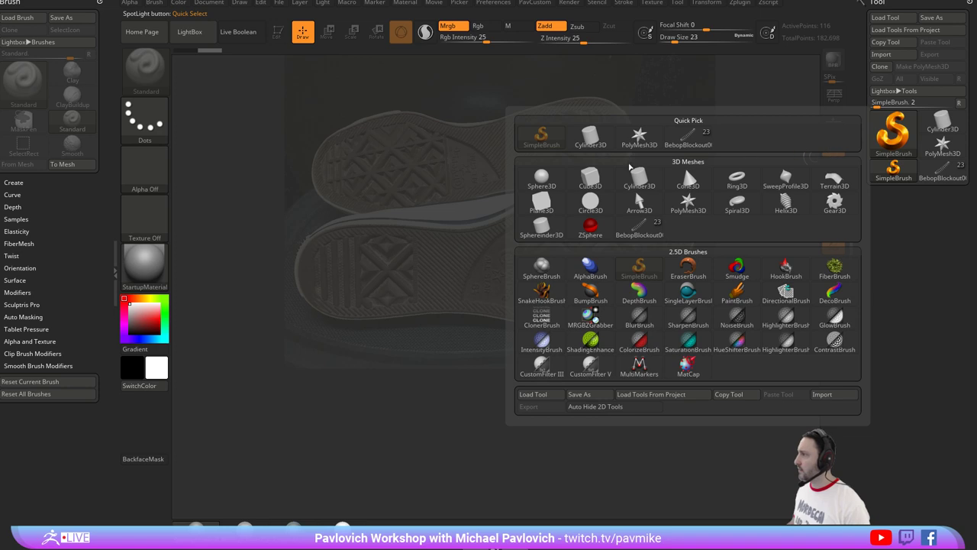
left_click(547, 208)
left_click_drag(471, 259, 427, 368)
left_click(278, 32)
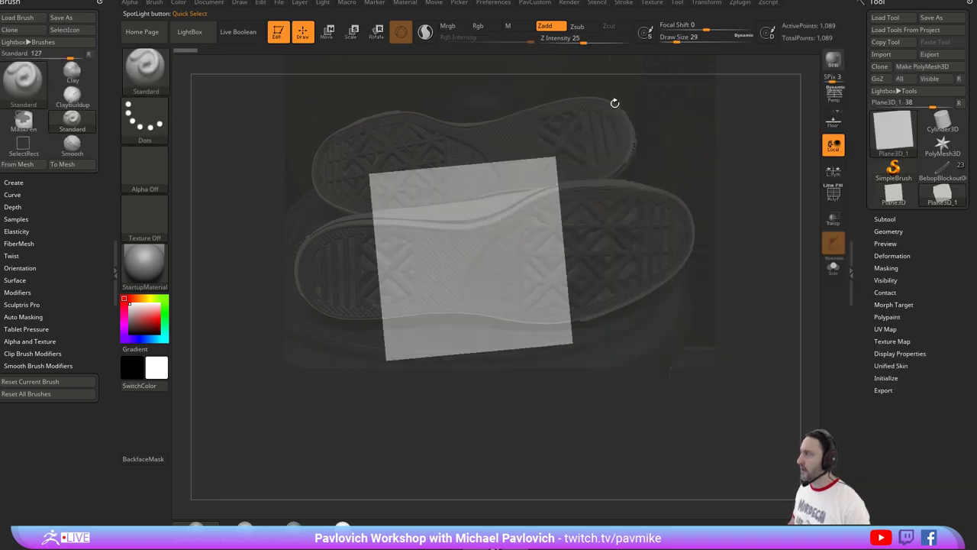
Convert the plane to a PolyMesh3D, snap it to a straight-on view and activate the Move gizmo on it.
left_click(920, 66)
left_click_drag(713, 155, 725, 227, "shift")
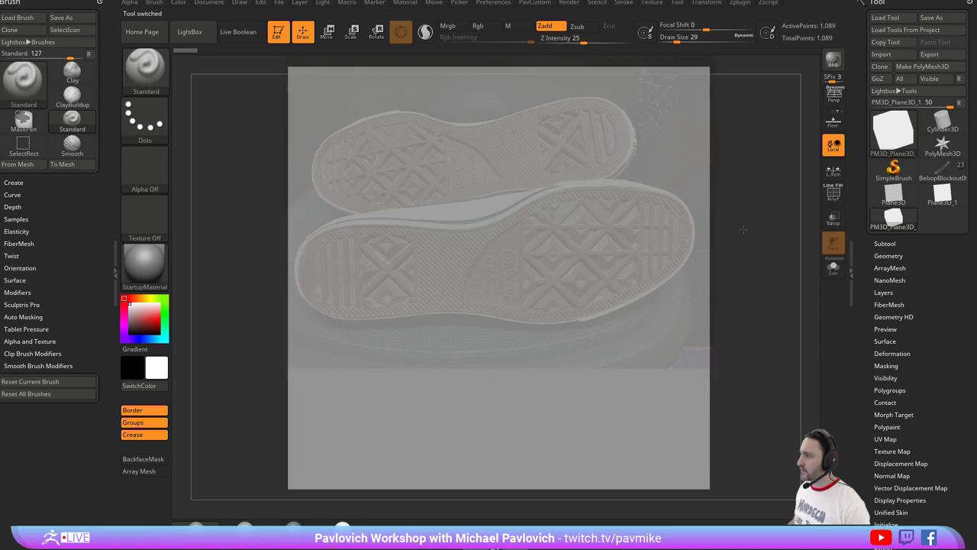
key("w")
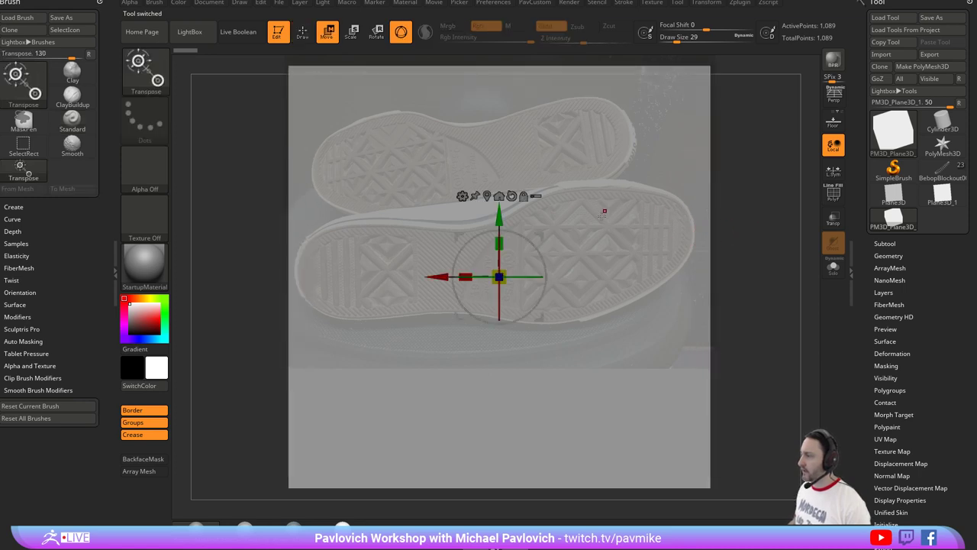
Slightly rotate the Spotlight sole photo around the plane's centre, exit Spotlight editing and switch to Draw mode.
left_click_drag(520, 237, 518, 236)
key("ctrl+z")
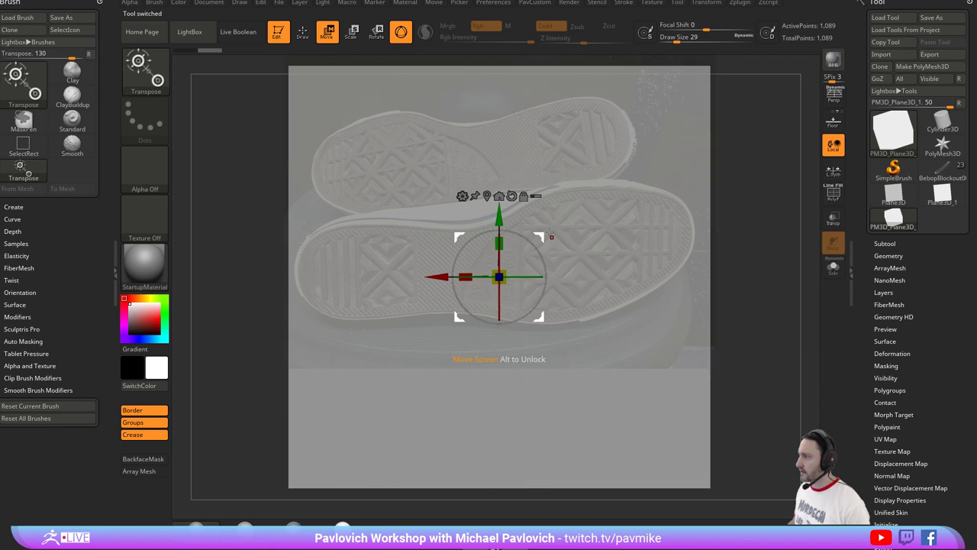
key("z")
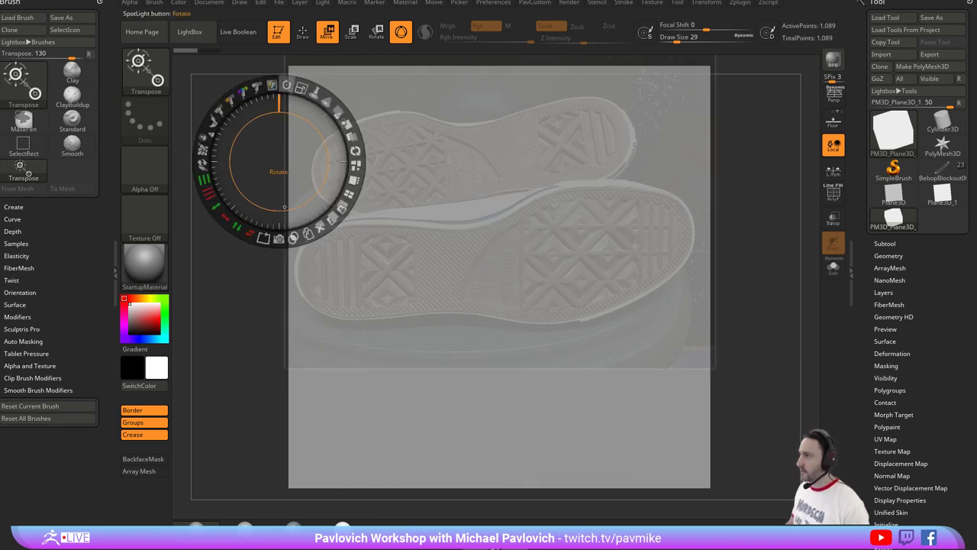
left_click(498, 234)
left_click_drag(517, 157, 506, 155)
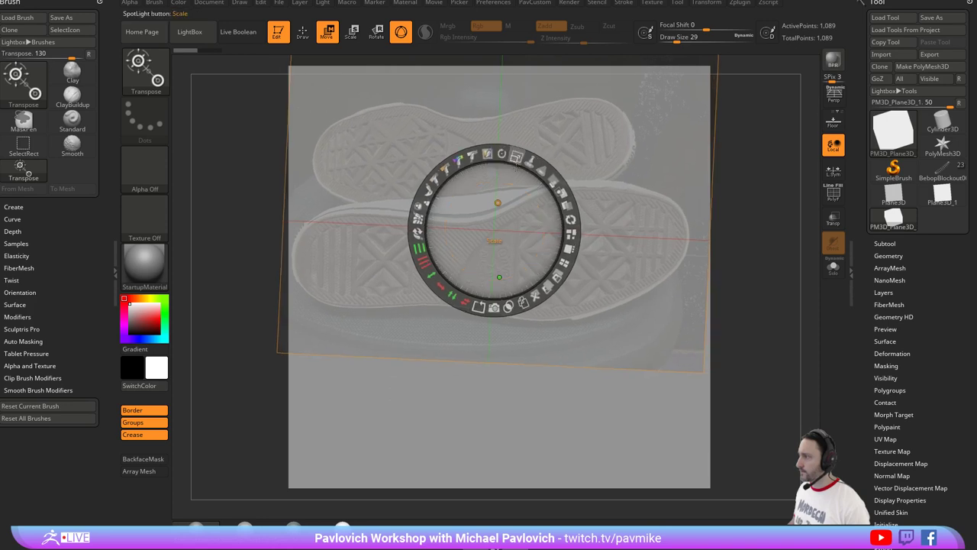
key("shift+z")
left_click_drag(748, 217, 743, 199, "alt")
key("s")
key("q")
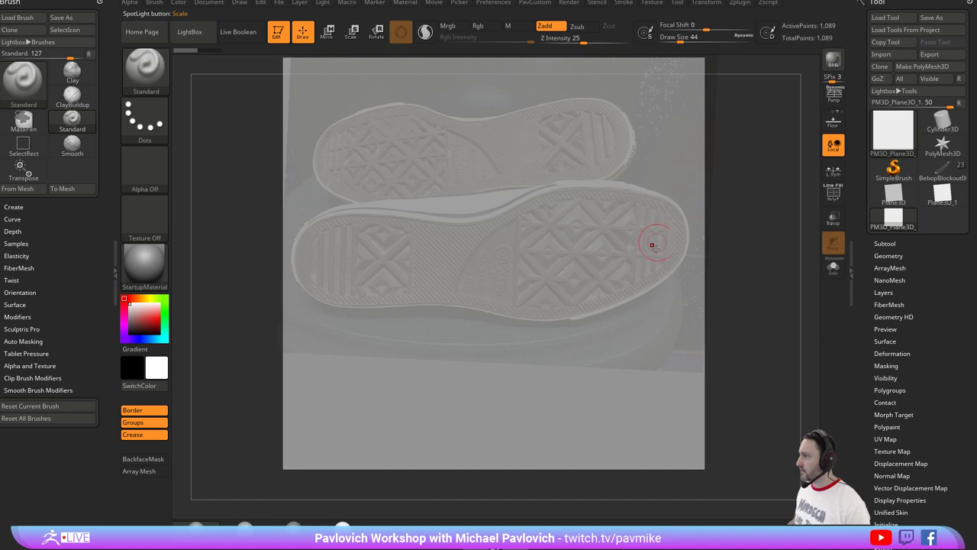
Apply the sole photo s-l1600 (6) as the plane's texture map and turn off the Spotlight overlay.
left_click_drag(860, 353, 859, 182)
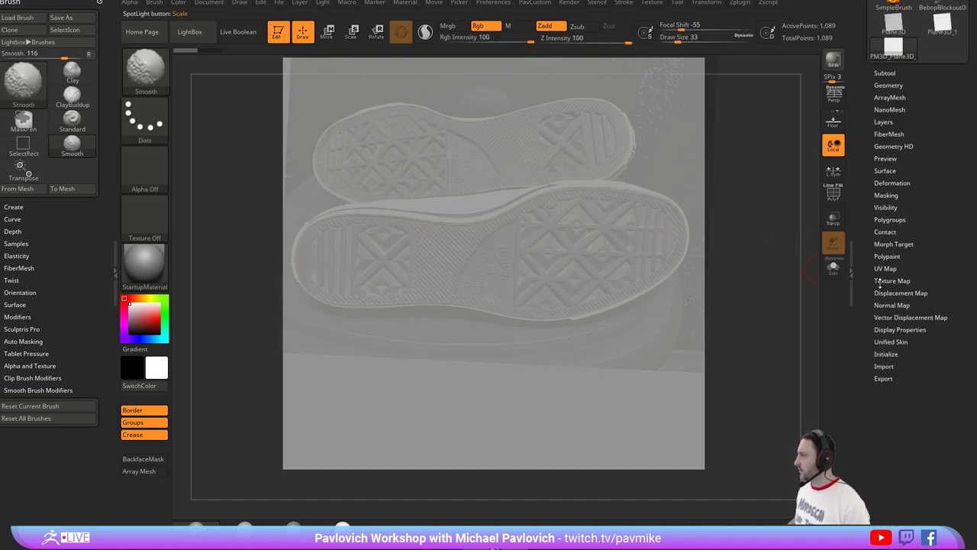
left_click(889, 280)
left_click(890, 310)
left_click(590, 311)
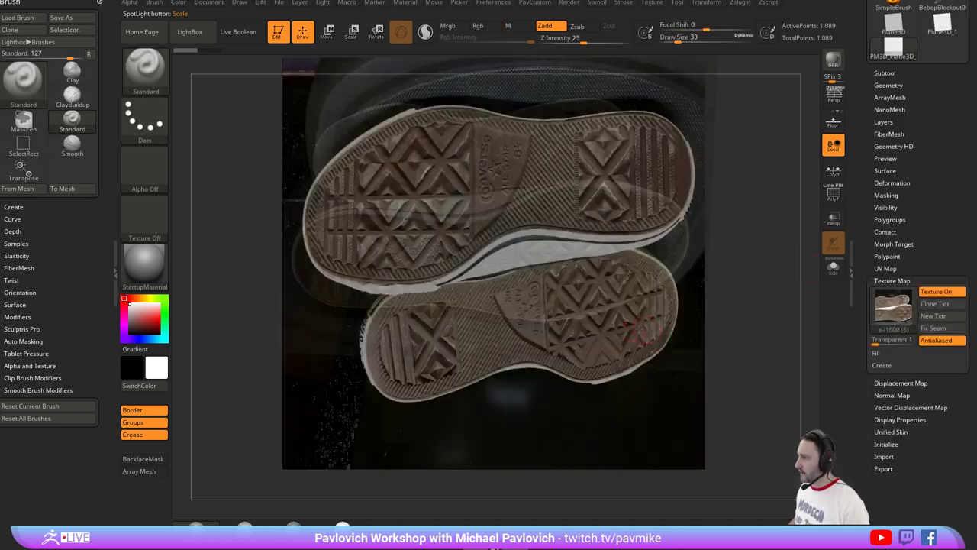
left_click_drag(753, 301, 758, 262)
key("w")
key("shift+z")
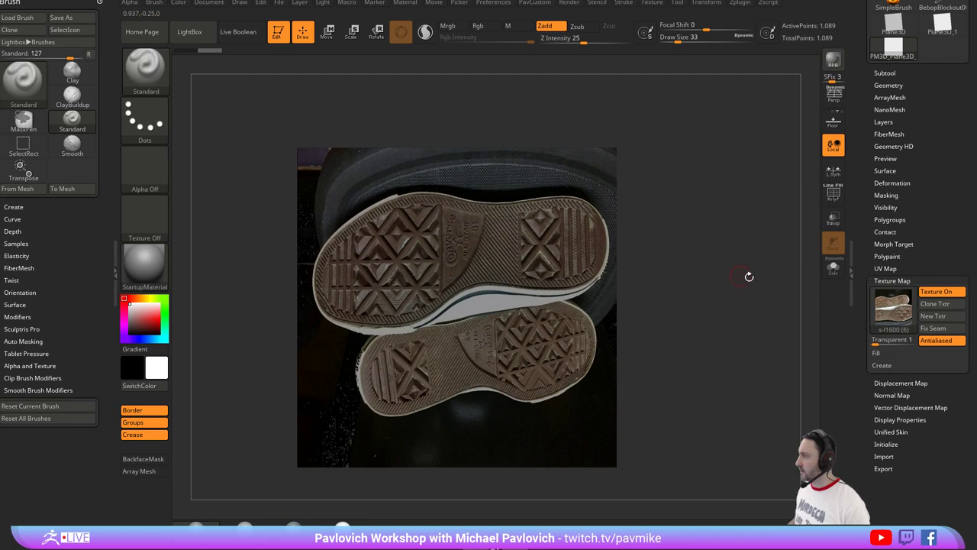
Enable the Mrgb channel and convert the plane's sole texture to polypaint.
left_click(889, 256)
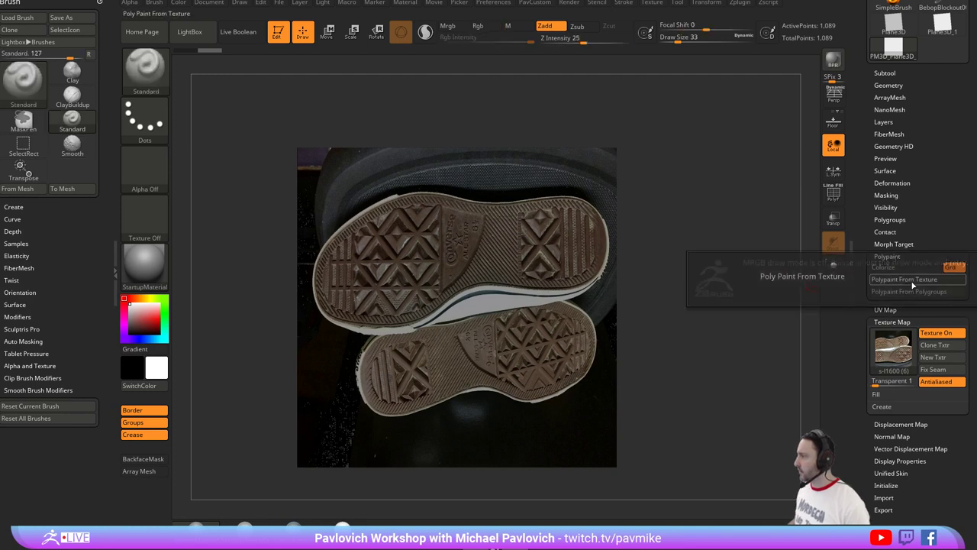
left_click(904, 280)
left_click(448, 26)
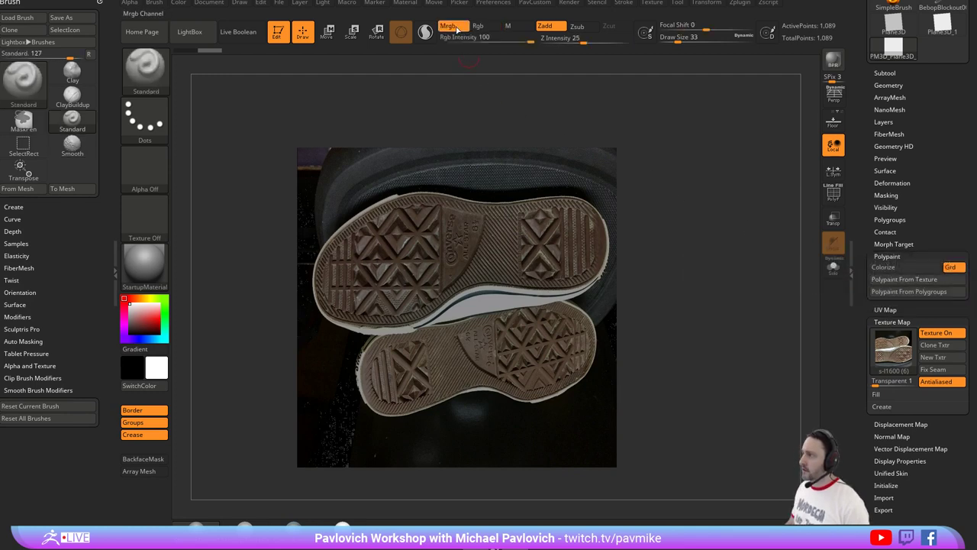
left_click(906, 282)
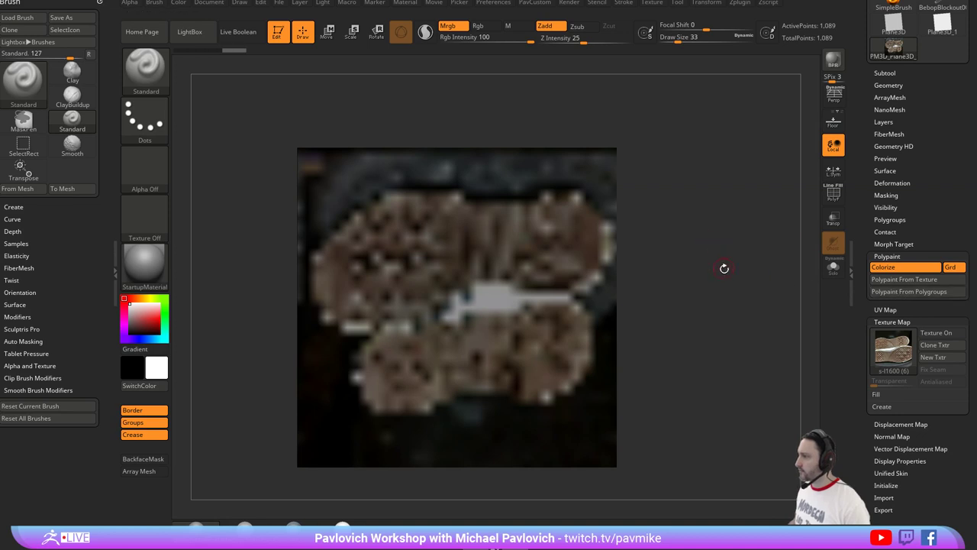
Stretch the plane to the sole photo's landscape proportions and turn its texture map back on.
left_click(904, 280, "shift")
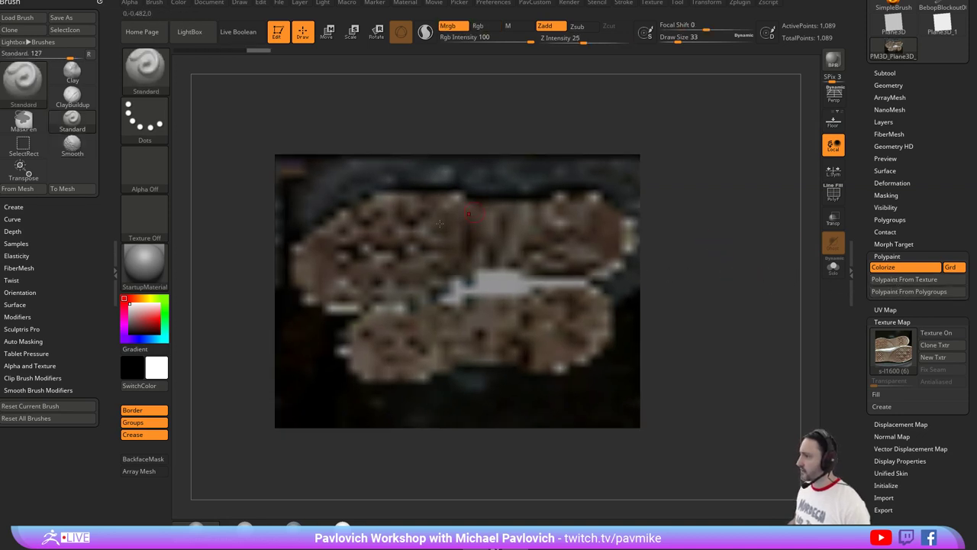
left_click_drag(725, 242, 755, 252, "alt")
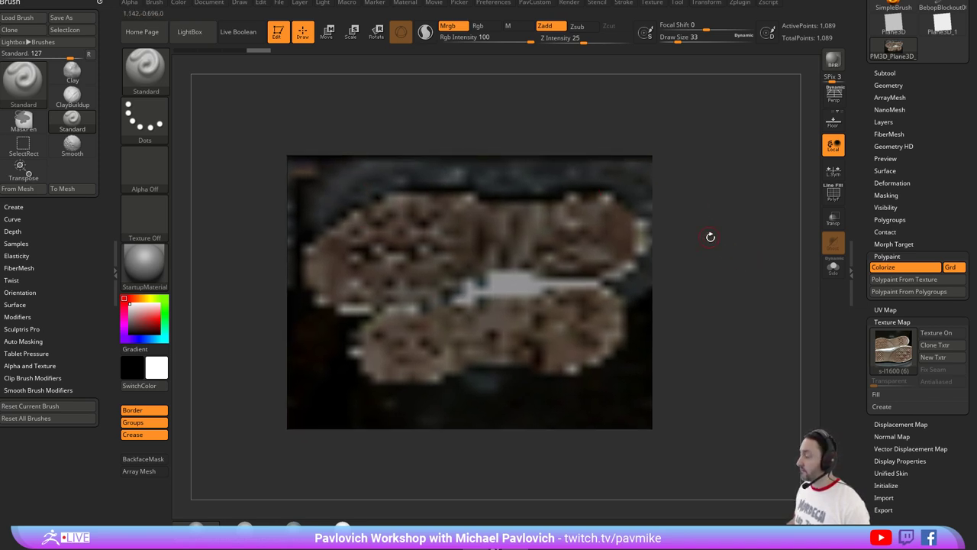
left_click_drag(711, 237, 743, 216)
left_click(907, 360)
left_click(820, 361)
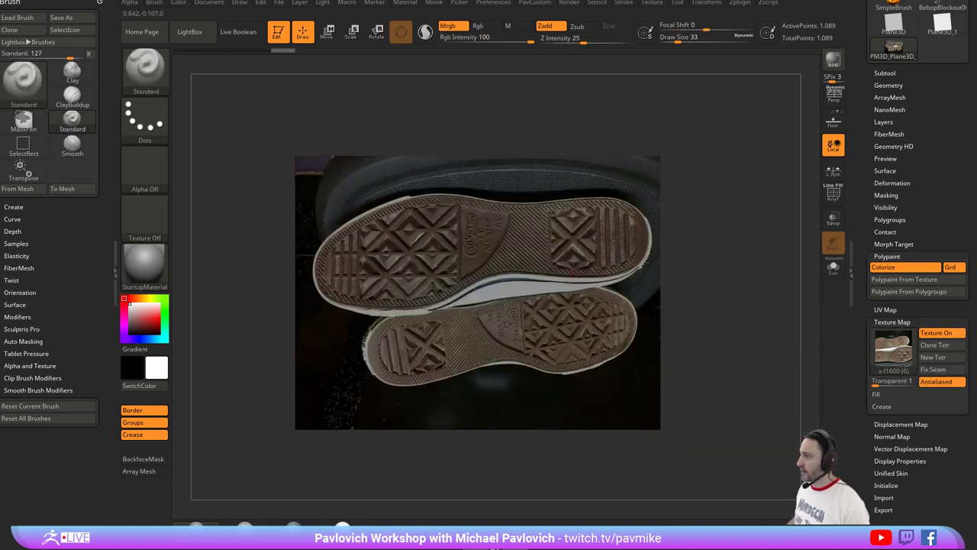
left_click_drag(728, 265, 729, 260)
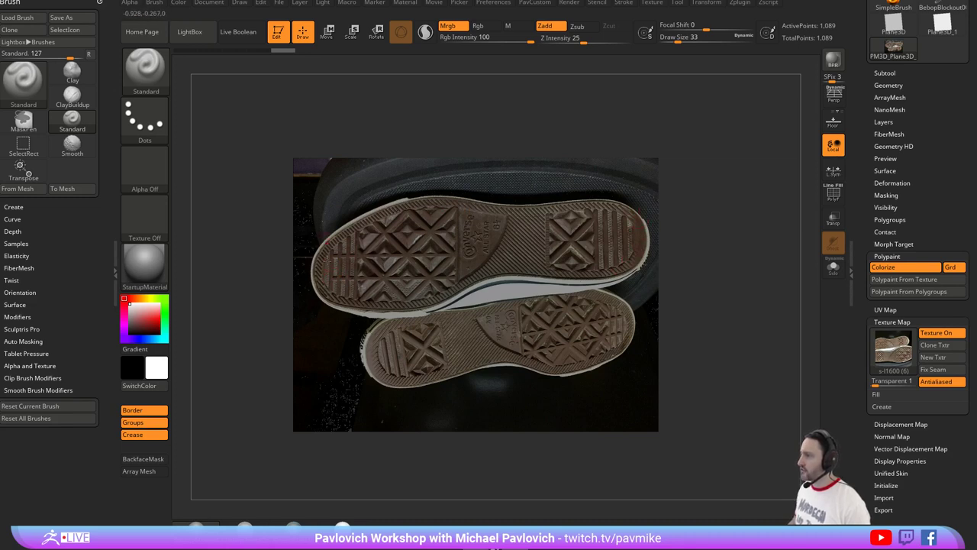
left_click_drag(718, 235, 736, 229)
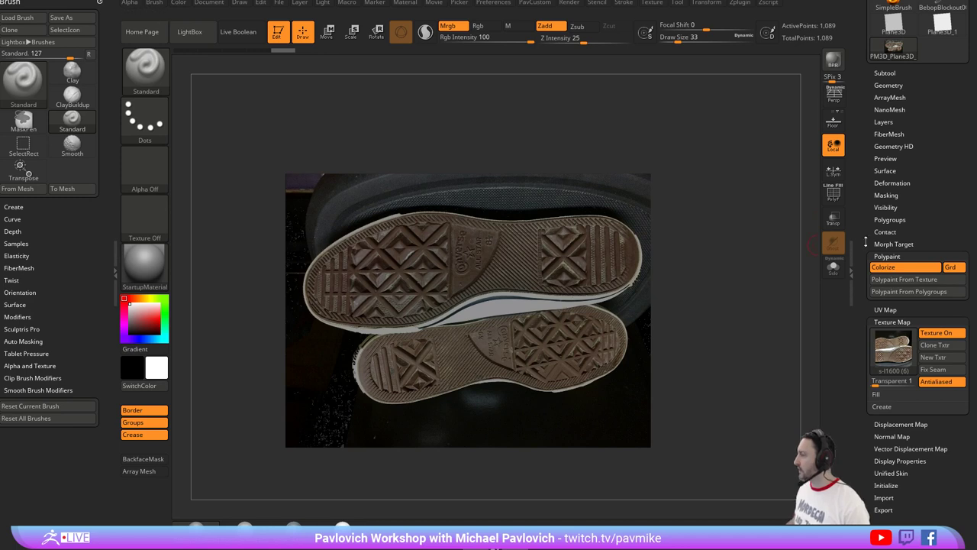
Turn off Smt smoothing in the Geometry settings and divide the plane up to subdivision level 5.
left_click_drag(862, 237, 862, 311)
left_click(888, 161)
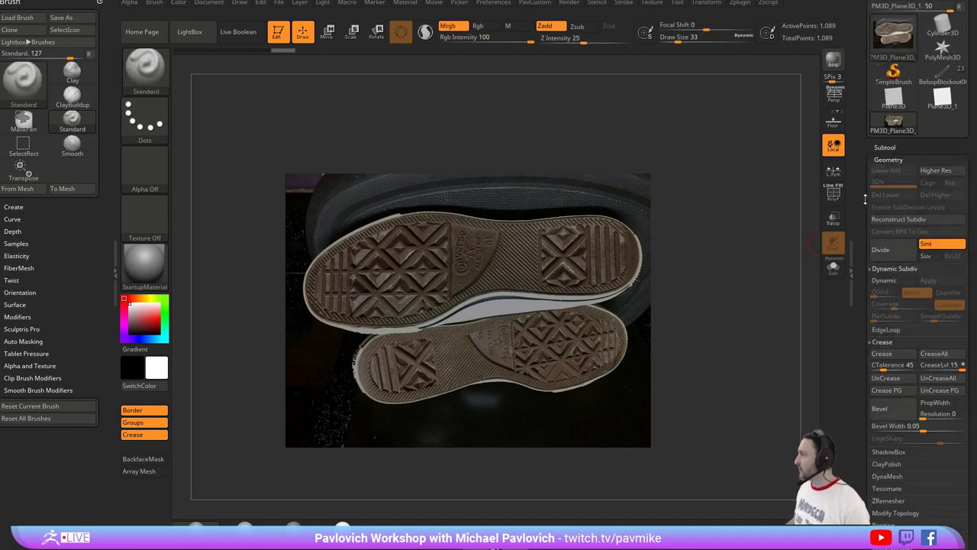
left_click_drag(864, 198, 864, 177)
left_click(933, 227)
left_click(892, 229)
left_click(894, 229)
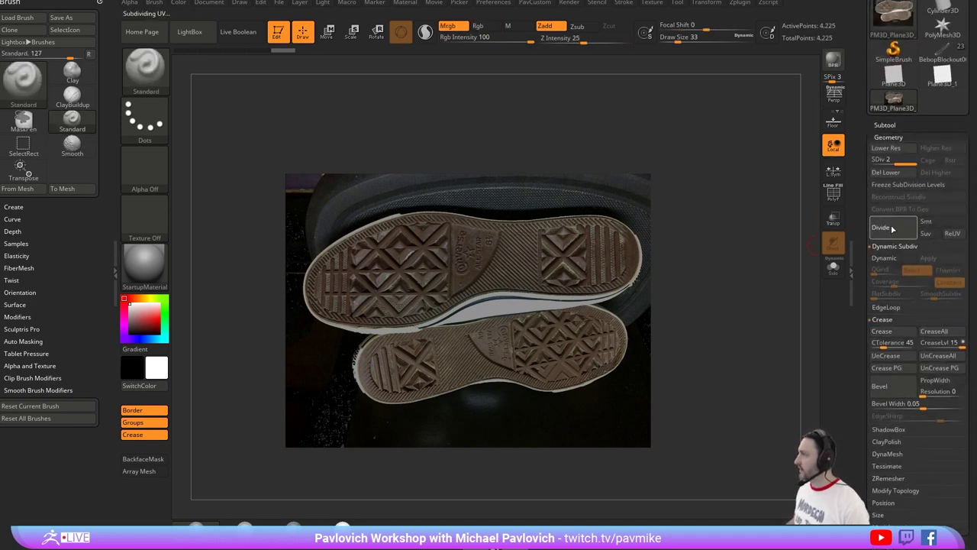
left_click(896, 232)
left_click(895, 230)
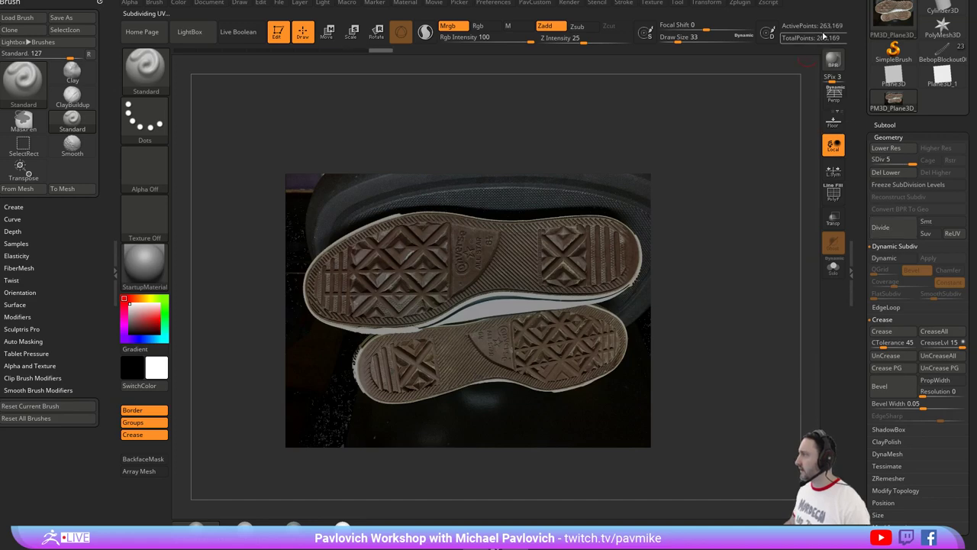
Create polypaint from the sole texture again on the subdivided plane.
right_click_drag(737, 259, 763, 244, "ctrl")
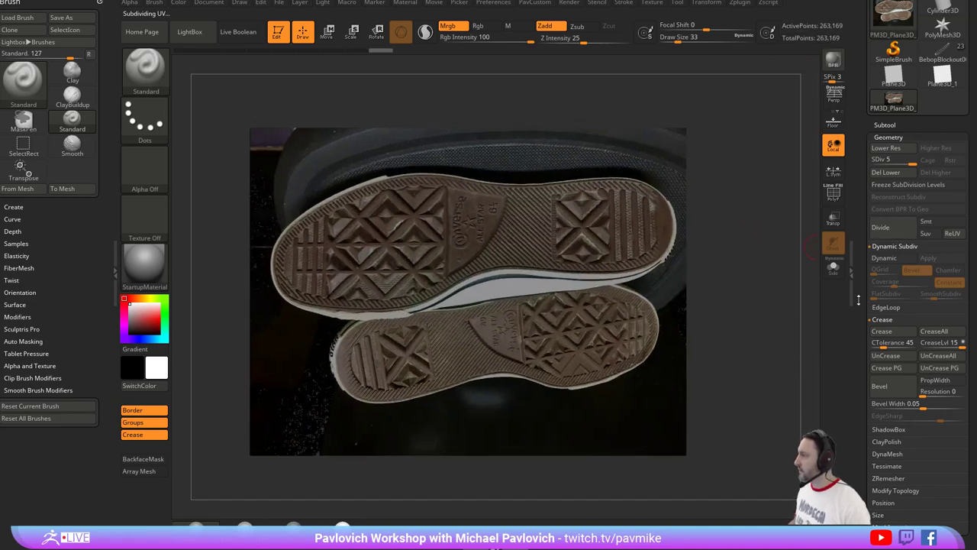
scroll(901, 229, "down", 5)
left_click(888, 150)
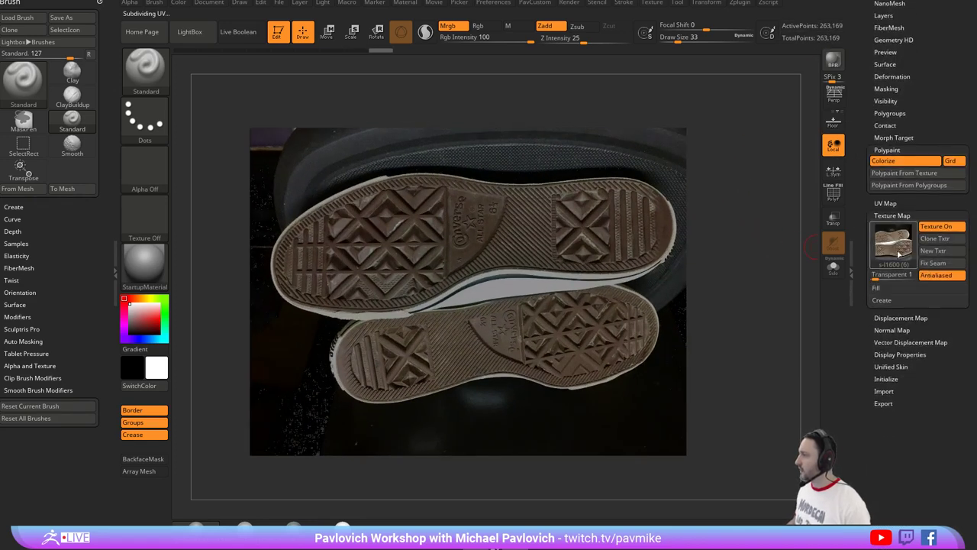
left_click(899, 174)
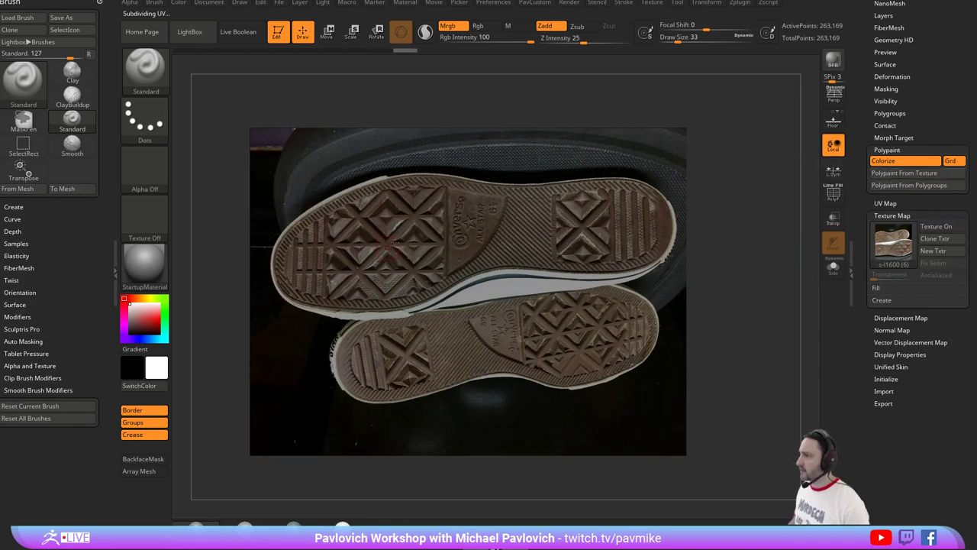
left_click_drag(765, 201, 777, 196, "alt")
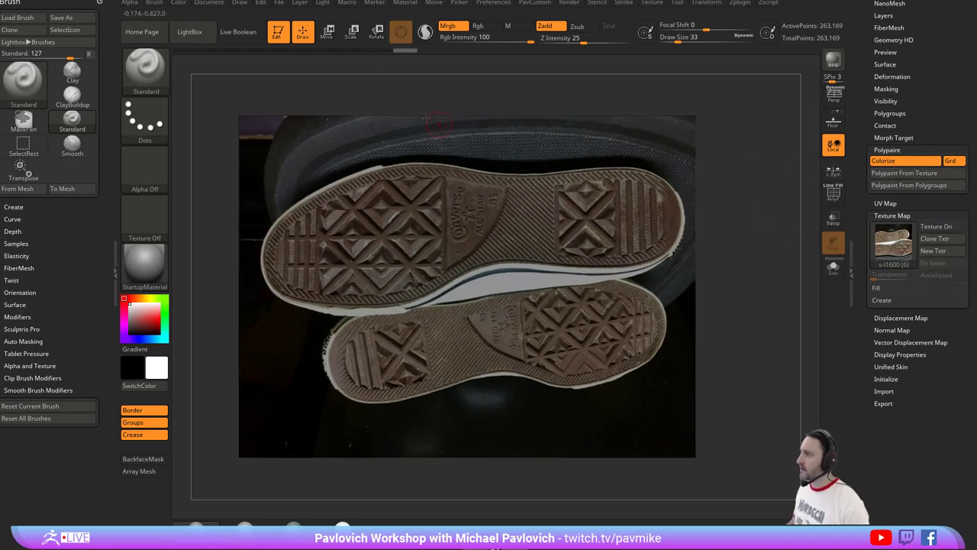
Fade the polypainted photo by filling the object with white four times in Rgb mode at intensity 15.
left_click_drag(498, 37, 485, 48)
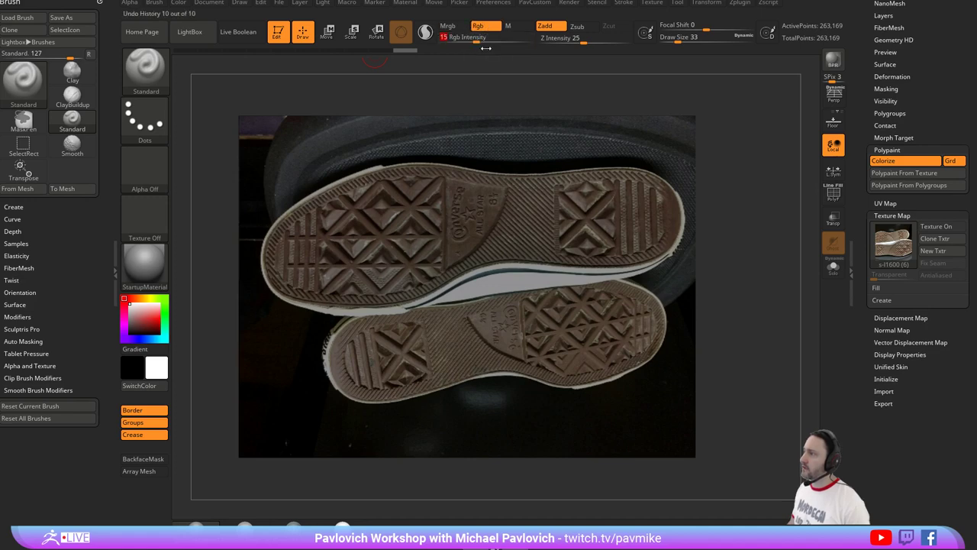
left_click(178, 5)
left_click(209, 220)
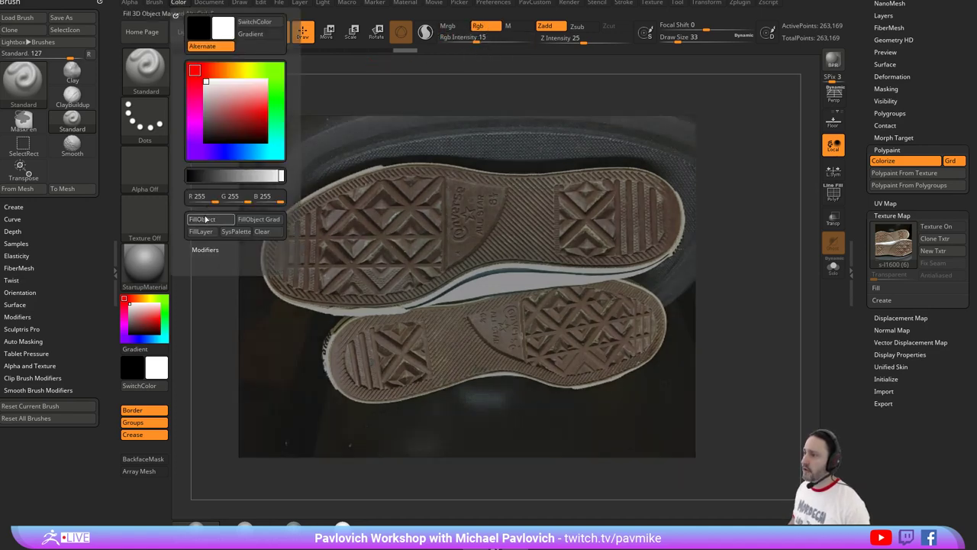
left_click(209, 219)
left_click(208, 219)
left_click(208, 220)
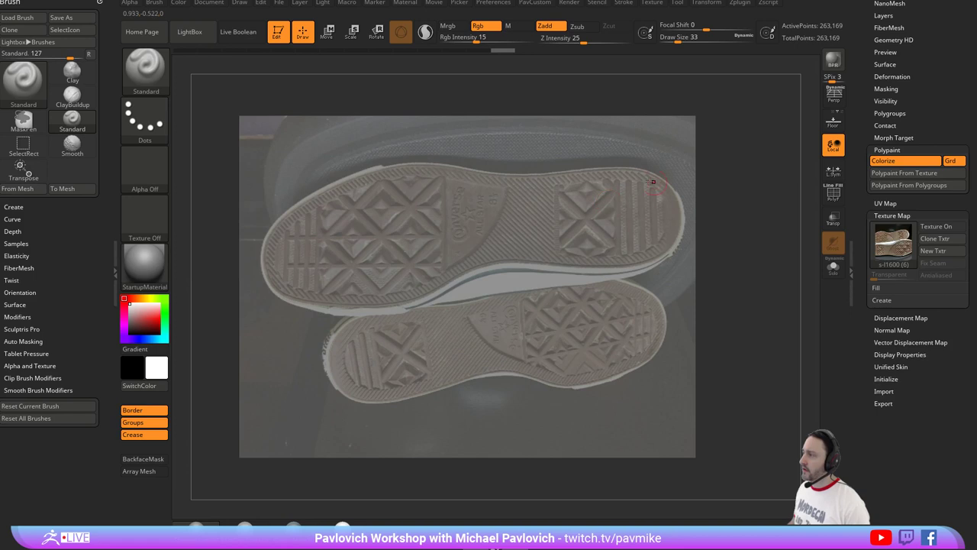
Mask the upper sole on the plane with MaskPen, tracing its outline and filling the interior completely.
mouse_move(761, 221)
left_mouse_down("alt")
mouse_move(772, 212)
mouse_move(761, 236)
left_mouse_up("alt")
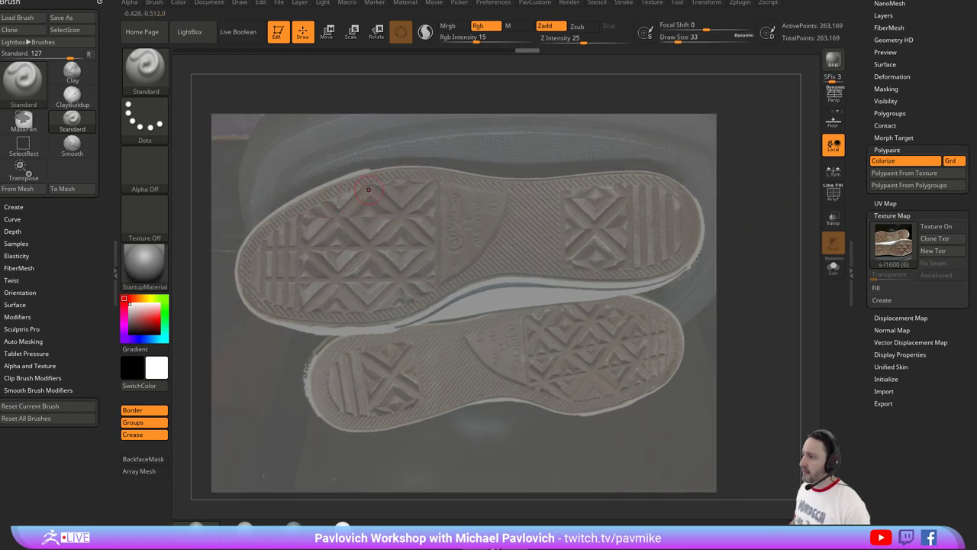
mouse_move(378, 177)
left_mouse_down("ctrl")
mouse_move(281, 227)
mouse_move(255, 252)
mouse_move(242, 290)
mouse_move(276, 313)
mouse_move(342, 318)
mouse_move(405, 310)
mouse_move(458, 279)
mouse_move(534, 267)
mouse_move(599, 275)
left_mouse_up("ctrl")
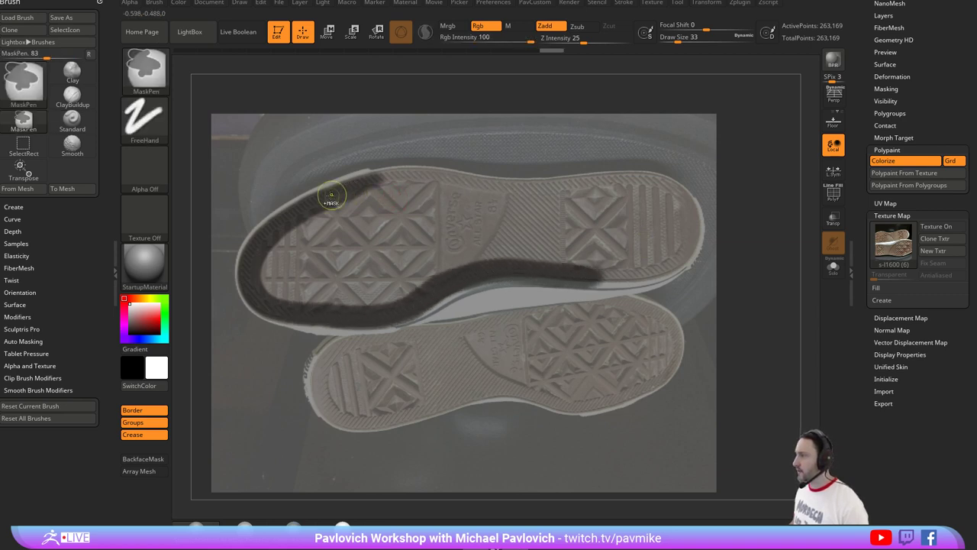
mouse_move(376, 179)
left_mouse_down("ctrl")
mouse_move(680, 197)
mouse_move(694, 222)
mouse_move(684, 256)
mouse_move(582, 273)
left_mouse_up("ctrl")
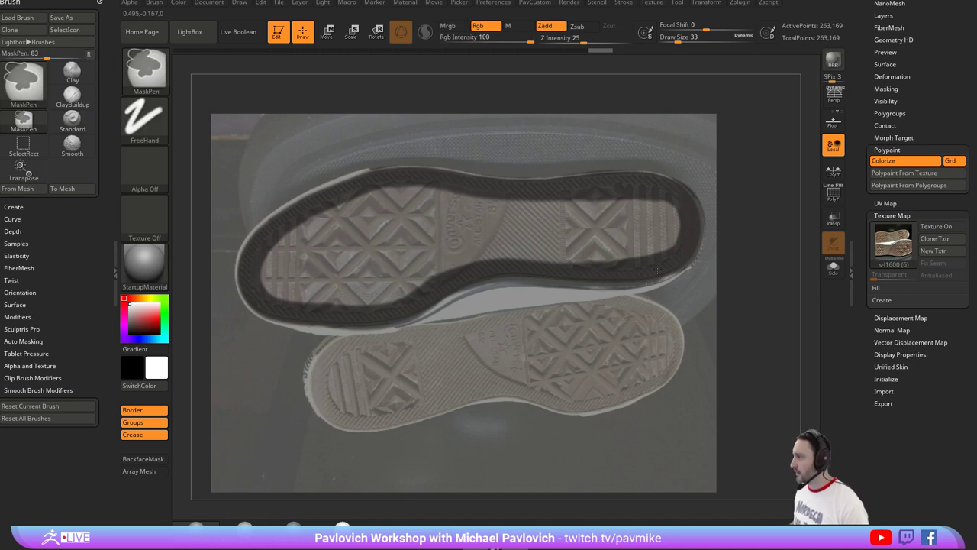
mouse_move(306, 229)
left_mouse_down("ctrl")
mouse_move(275, 267)
mouse_move(316, 272)
mouse_move(393, 195)
mouse_move(569, 208)
mouse_move(668, 229)
mouse_move(569, 260)
mouse_move(317, 296)
mouse_move(340, 243)
mouse_move(477, 197)
mouse_move(656, 229)
mouse_move(404, 267)
mouse_move(628, 243)
left_mouse_up("ctrl")
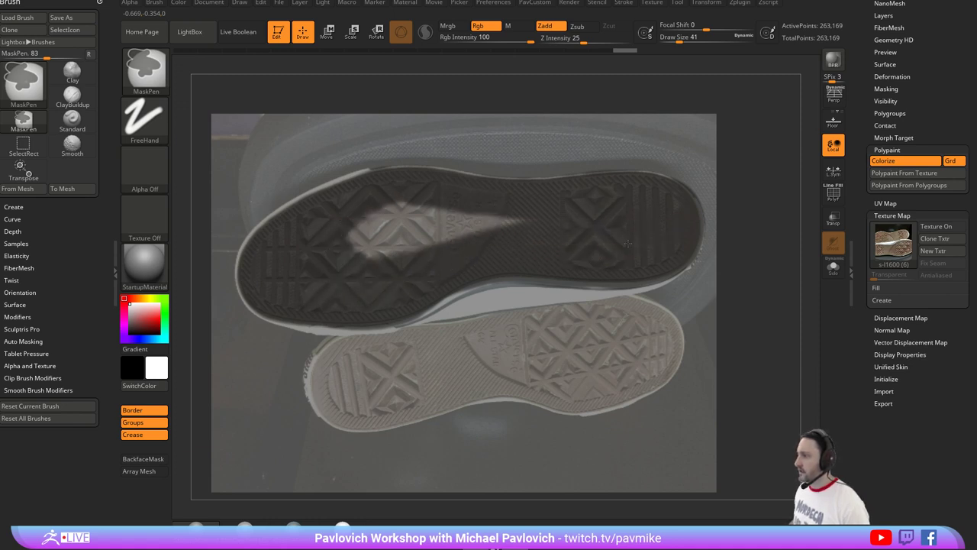
mouse_move(529, 208)
left_mouse_down("ctrl")
mouse_move(352, 233)
mouse_move(520, 233)
left_mouse_up("ctrl")
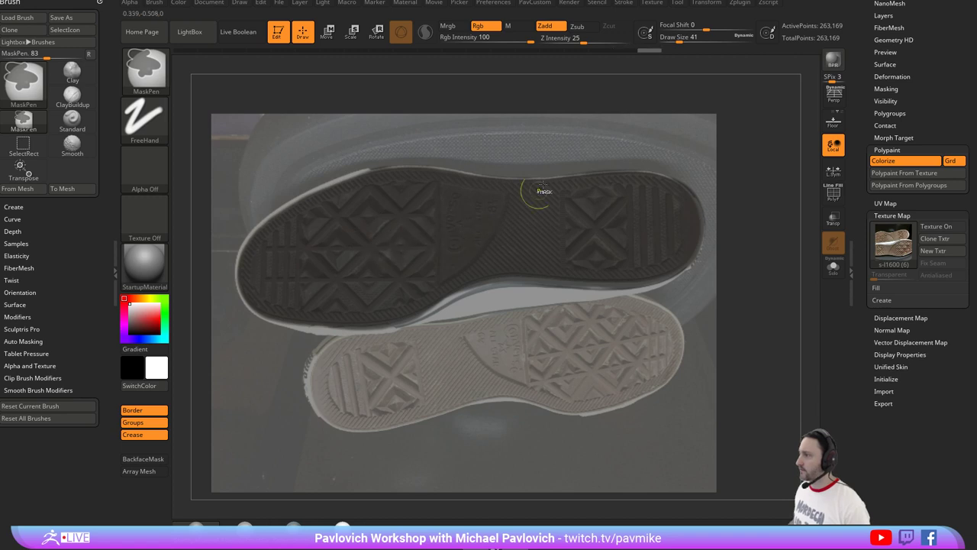
key("ctrl")
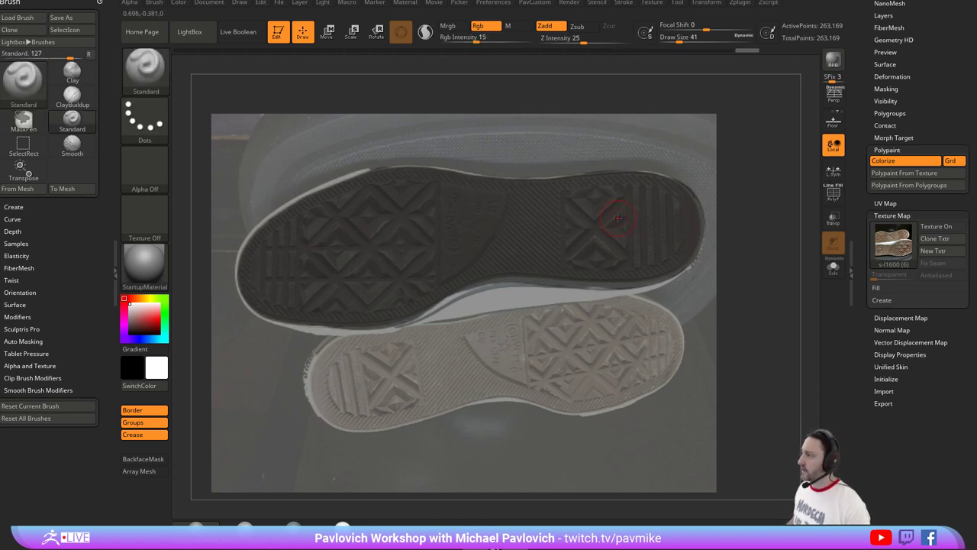
Hide the plane subtool's polypaint and turn on PolyFrame to show the sole mask over the wireframe.
left_click_drag(857, 153, 854, 355)
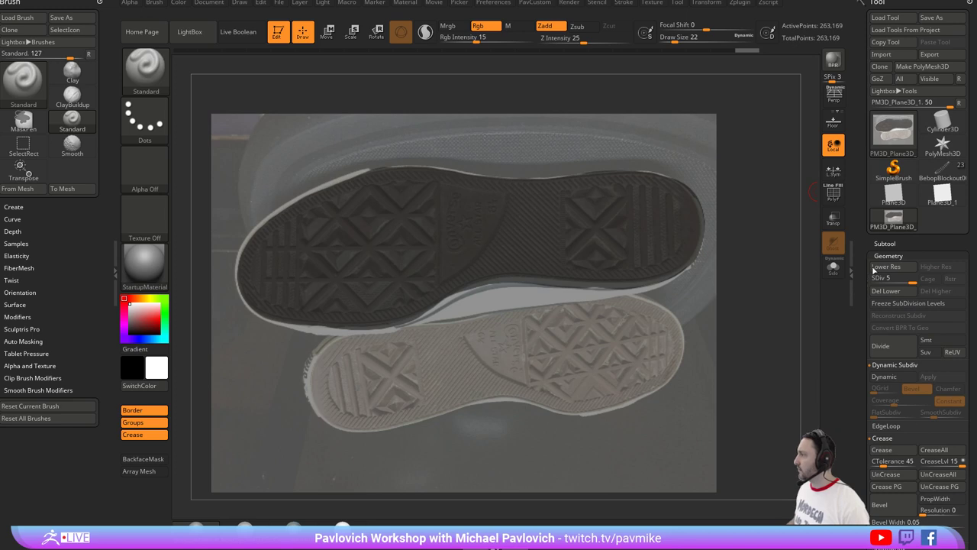
left_click(885, 243)
left_click(951, 223)
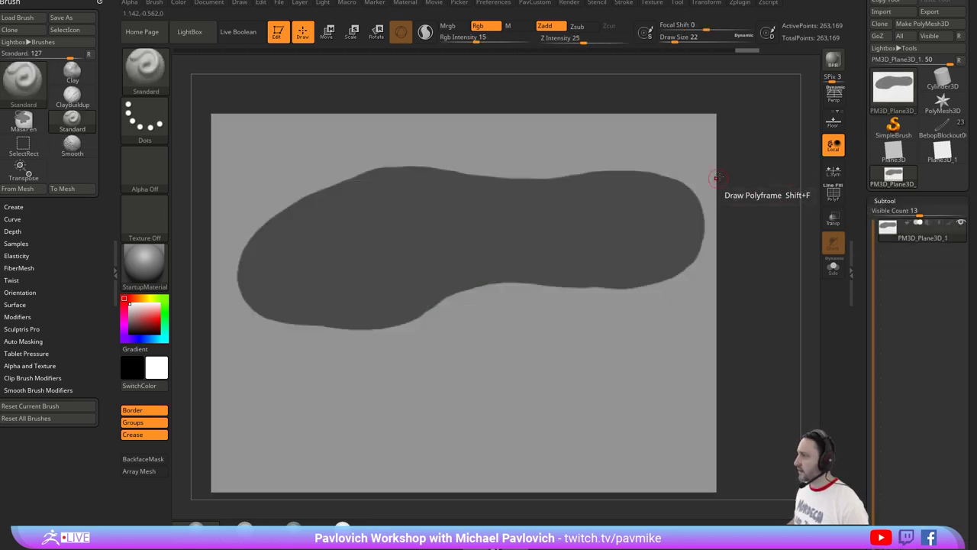
right_click_drag(536, 194, 524, 197, "alt")
key("f")
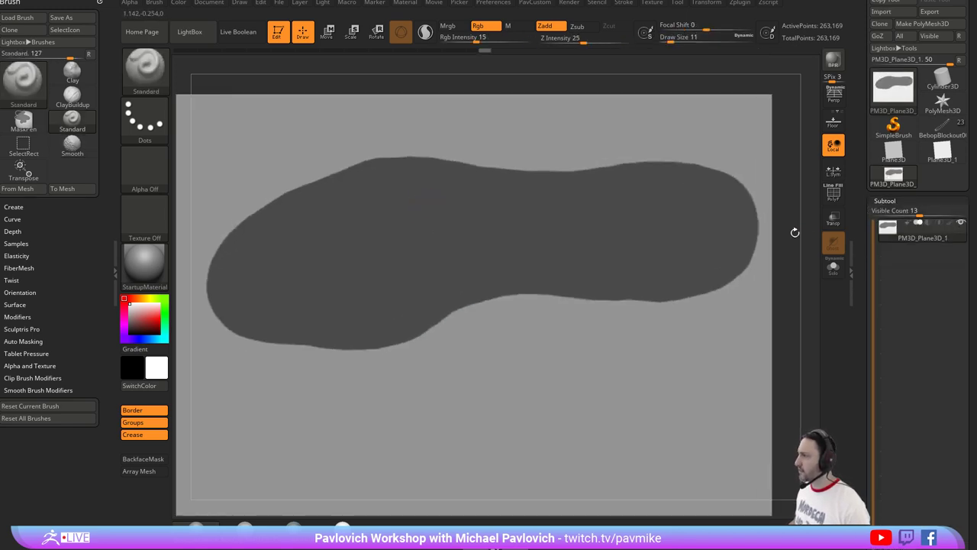
left_click(834, 194)
left_click_drag(867, 260, 864, 47)
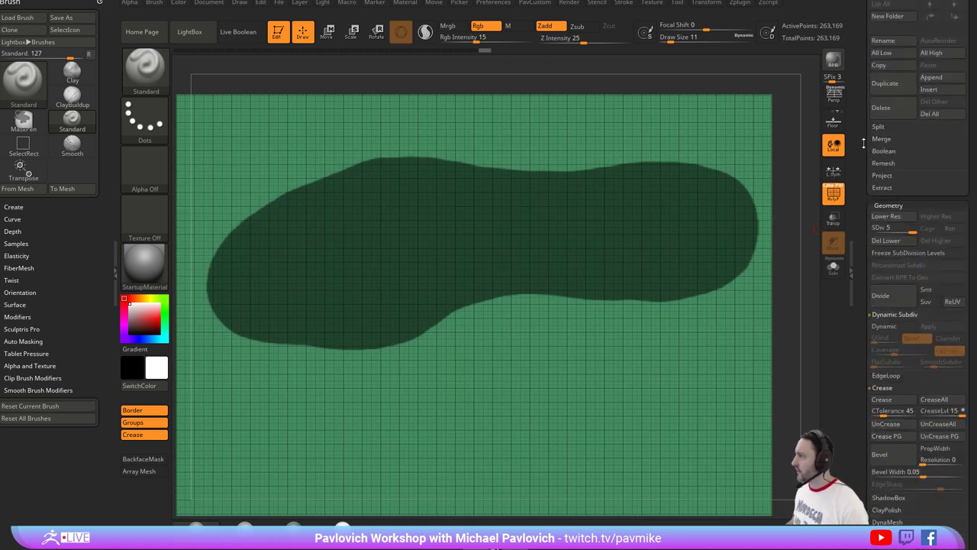
Delete the plane's lower subdivision levels and separate the masked sole into its own polygroup with an edge loop, clearing the mask.
left_click(898, 243)
left_click_drag(867, 243, 871, 227)
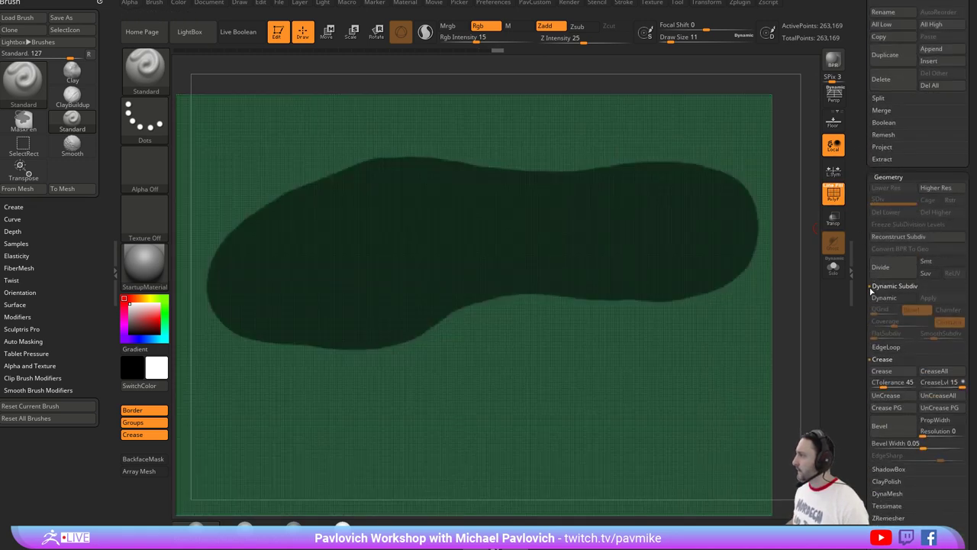
left_click(868, 346, "shift")
scroll(868, 347, "down", 2)
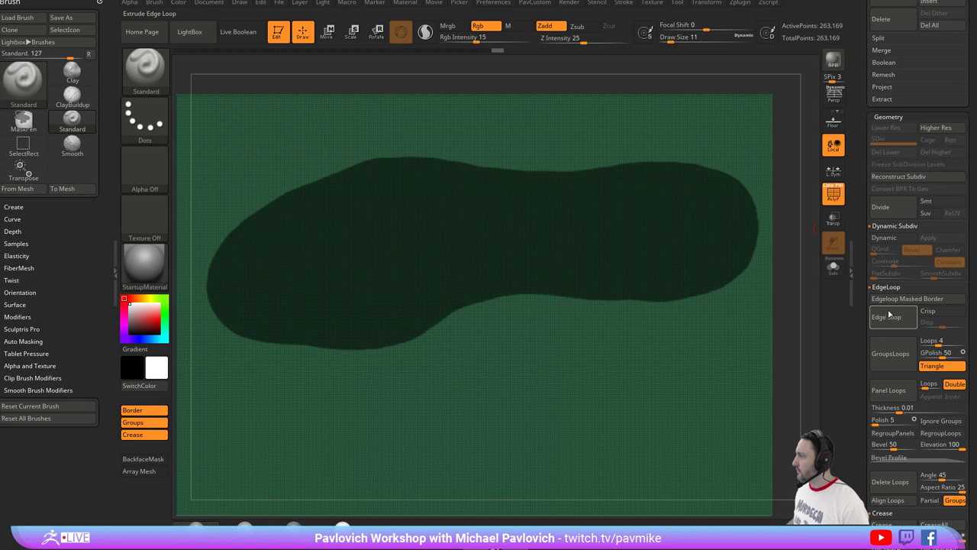
left_click(885, 317)
left_click_drag(796, 241, 801, 278, "ctrl")
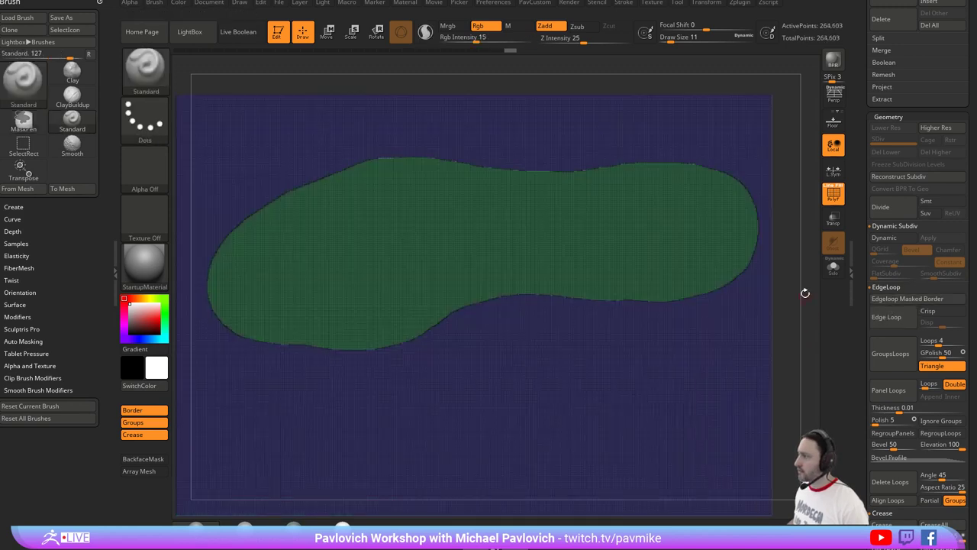
Isolate the sole-shaped polygroup and delete the hidden surrounding part of the plane.
left_click(544, 237, "ctrl+shift")
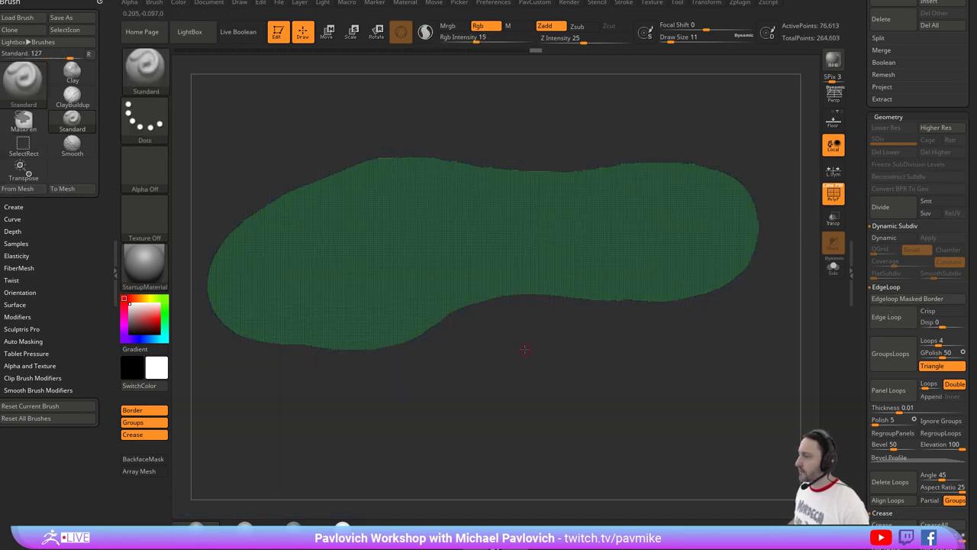
right_click_drag(524, 349, 563, 389, "ctrl")
key("5")
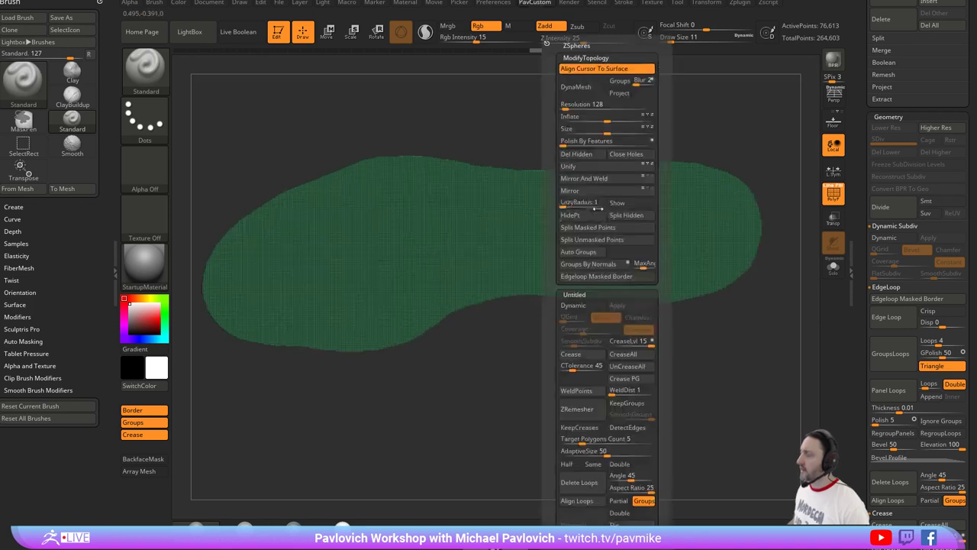
left_click(576, 154)
key("f")
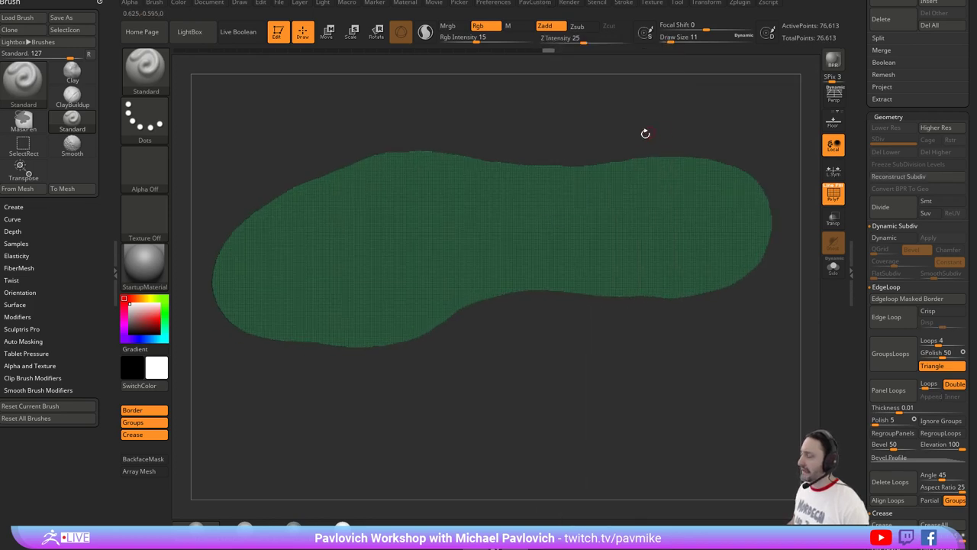
ZRemesh the sole with the Half target option and AdaptiveSize set to 0.
left_click(885, 116)
left_click_drag(857, 157, 858, 143)
left_click(885, 101)
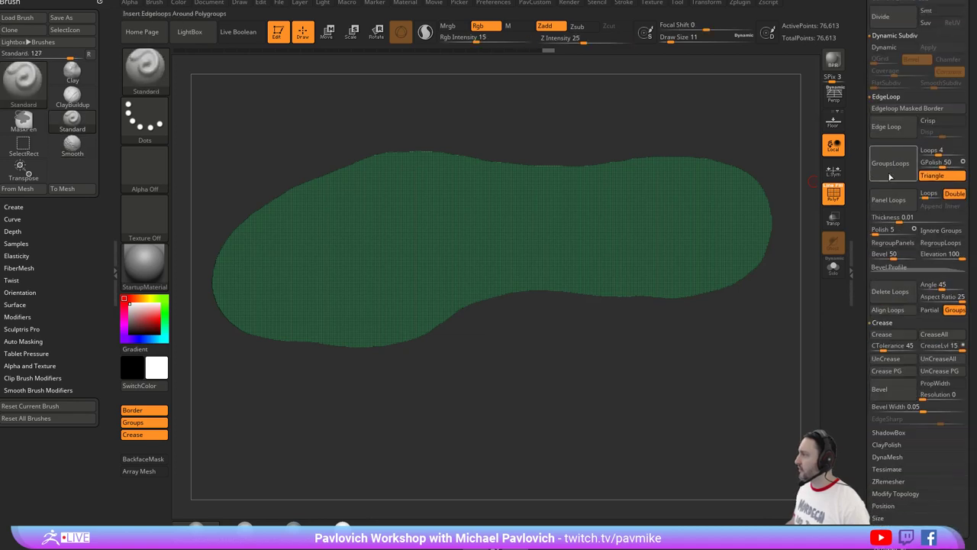
left_click(886, 99, "shift")
left_click(883, 108, "shift")
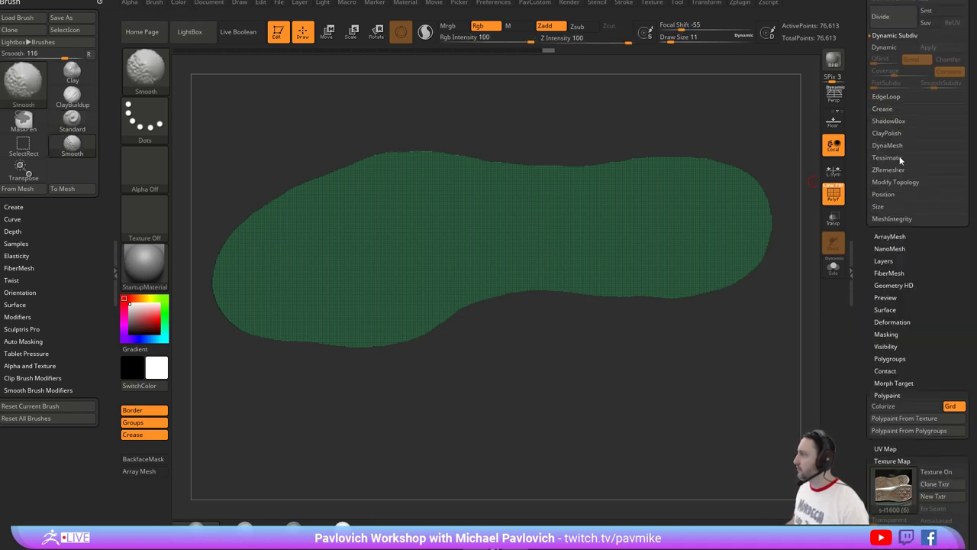
left_click(888, 170)
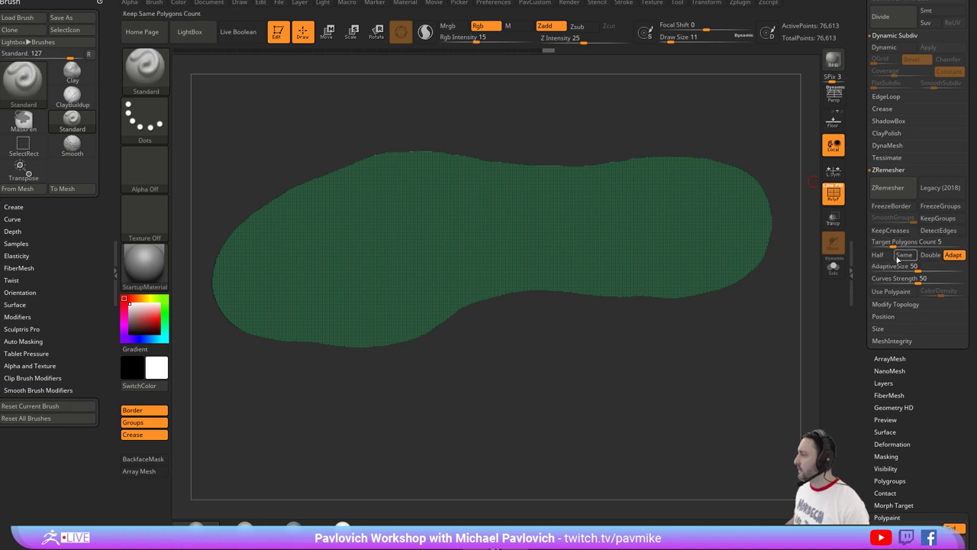
left_click_drag(884, 268, 871, 268)
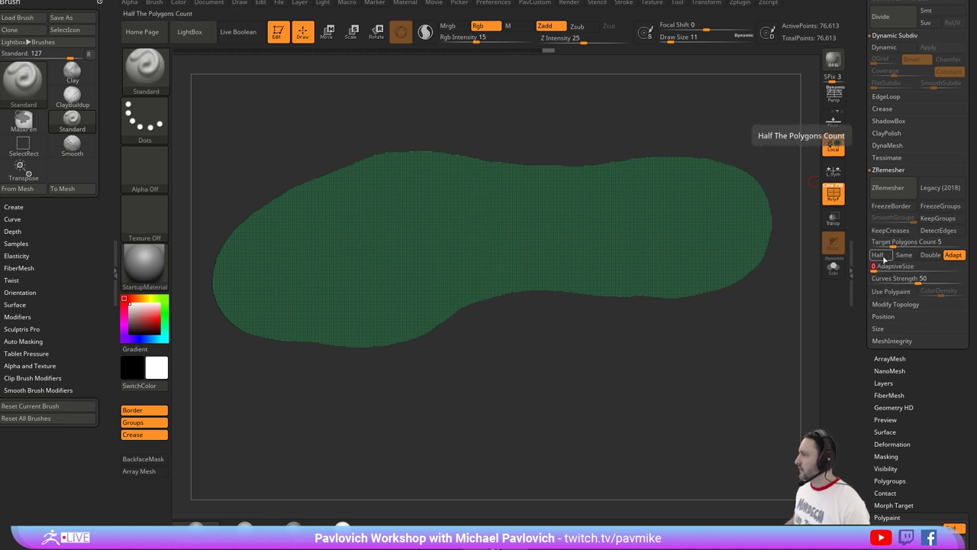
left_click(882, 254)
left_click(888, 187)
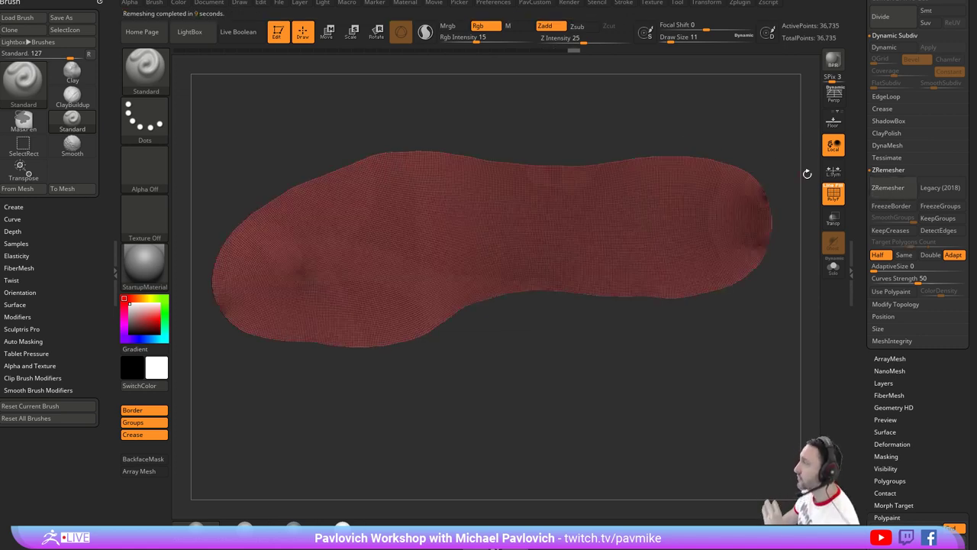
Rerun ZRemesher at Half repeatedly until the sole is reduced to a coarse, low-poly quad grid.
left_click_drag(856, 157, 853, 307)
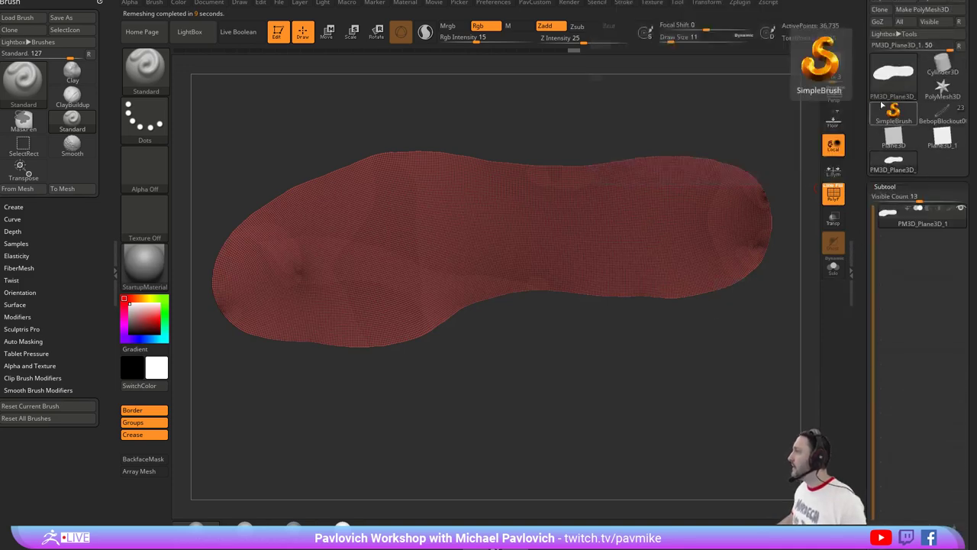
left_click_drag(858, 50, 862, 4)
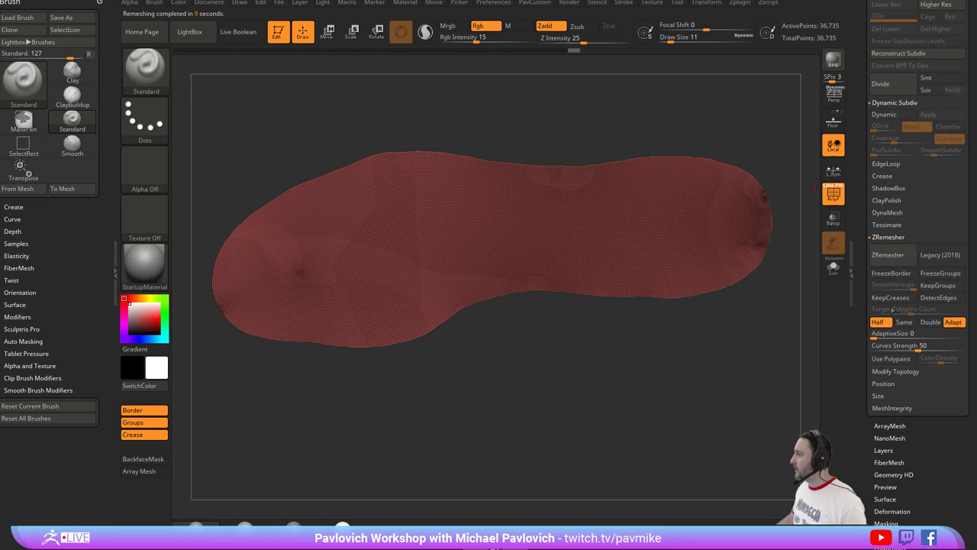
left_click(891, 257)
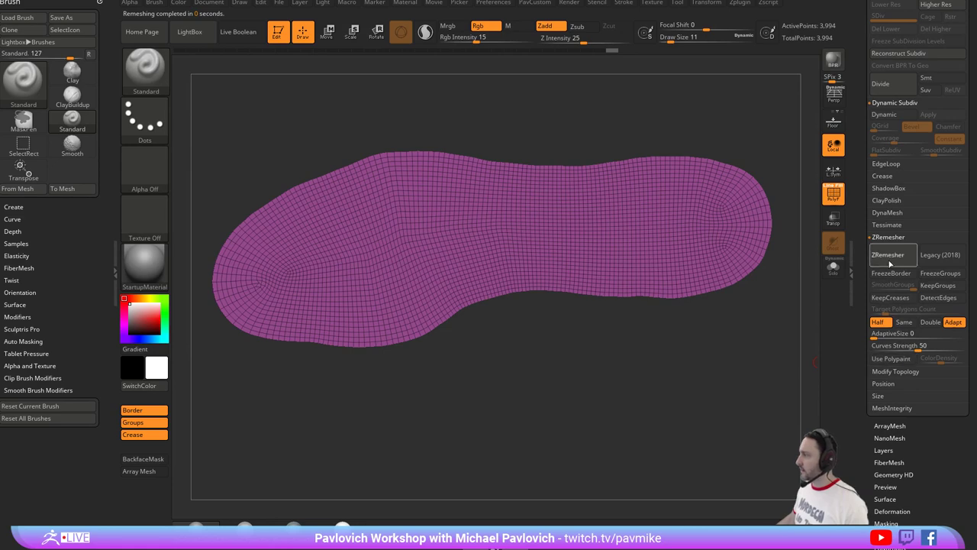
left_click(888, 255)
left_click(889, 261)
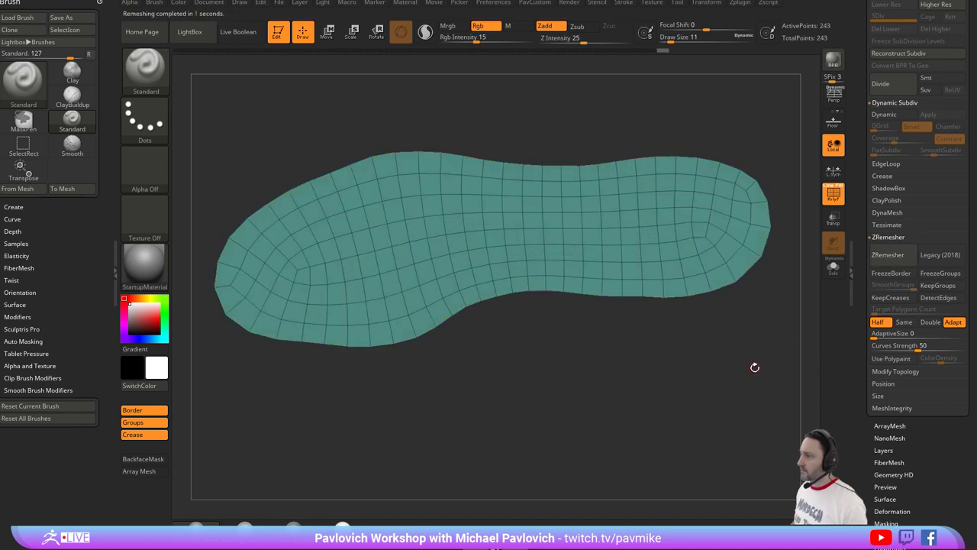
Refine the low-poly sole's outline using the Move brush with Draw Size 108.
key("b")
key("m")
key("v")
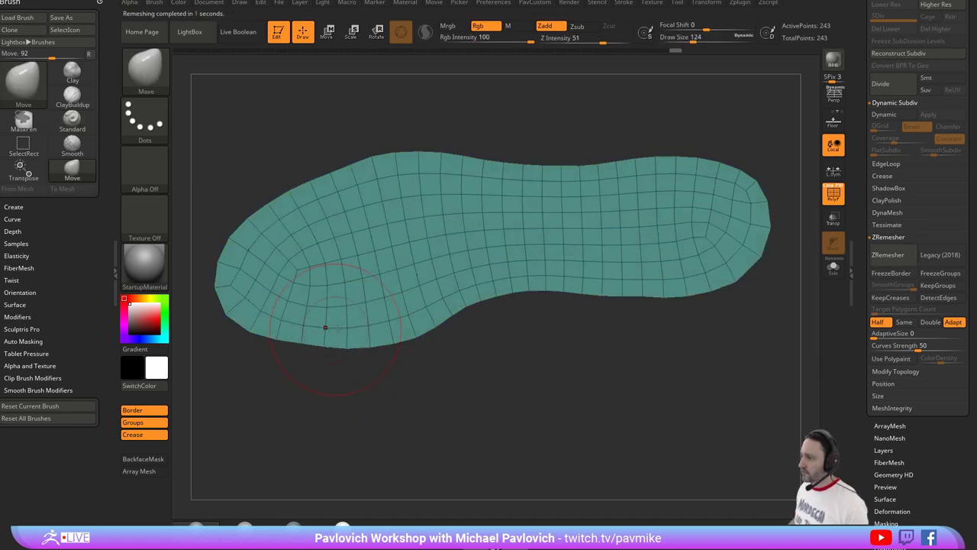
key("s")
left_click(328, 217)
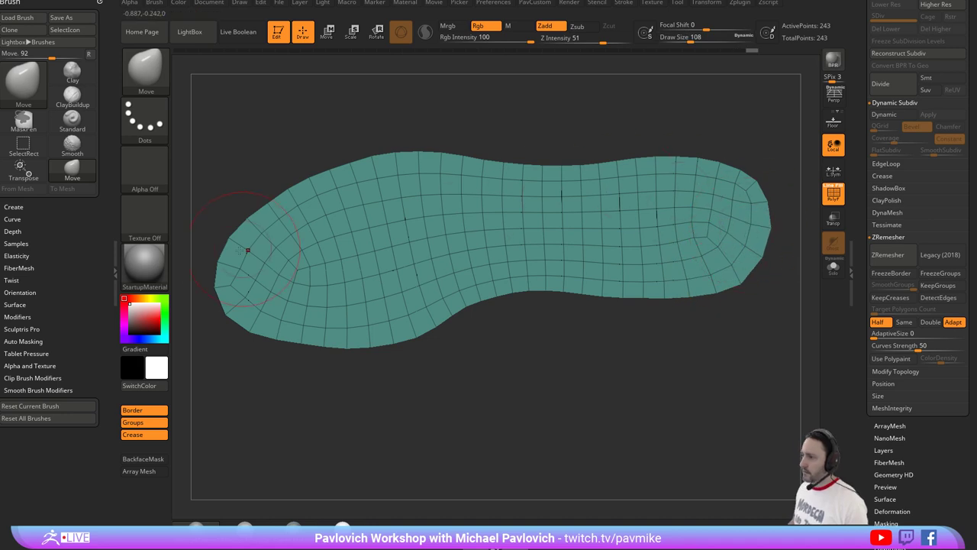
Extrude the entire flat sole with the ZModeler brush to turn it into a thin slab.
mouse_move(626, 321)
left_mouse_down("alt")
mouse_move(656, 180)
mouse_move(636, 198)
mouse_move(672, 219)
left_mouse_up("alt")
key("b")
key("z")
key("m")
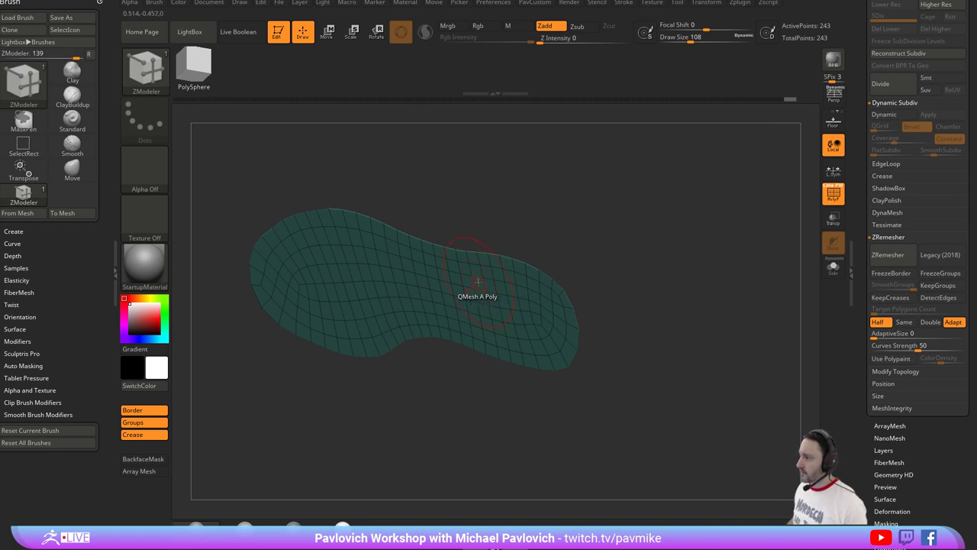
key("space")
left_click(539, 272)
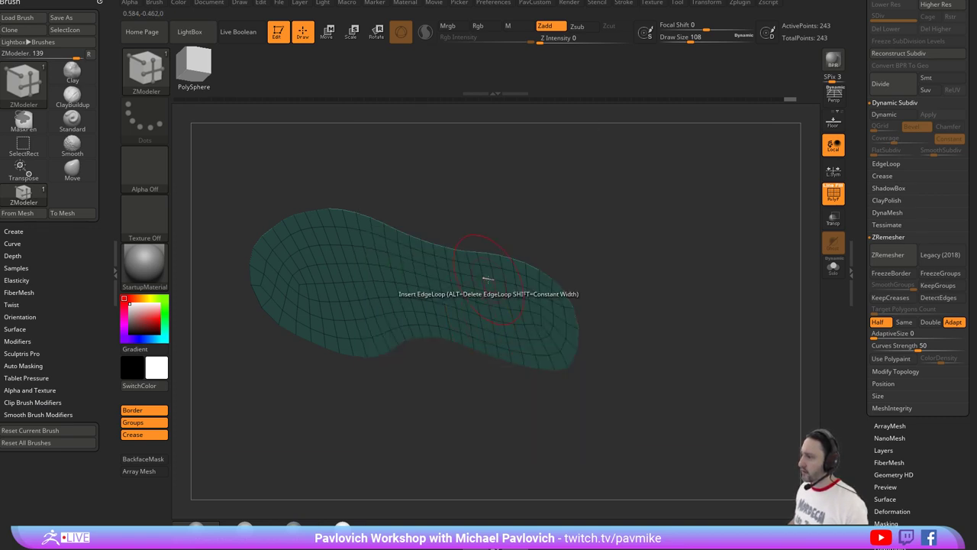
left_click_drag(487, 277, 505, 266)
Flip the extruded sole's face normals, view it from the side and reduce the Draw Size to 31.
left_click_drag(631, 254, 795, 275)
mouse_move(857, 306)
left_mouse_down()
mouse_move(846, 191)
mouse_move(912, 156)
left_mouse_up()
key("shift")
left_click(901, 149)
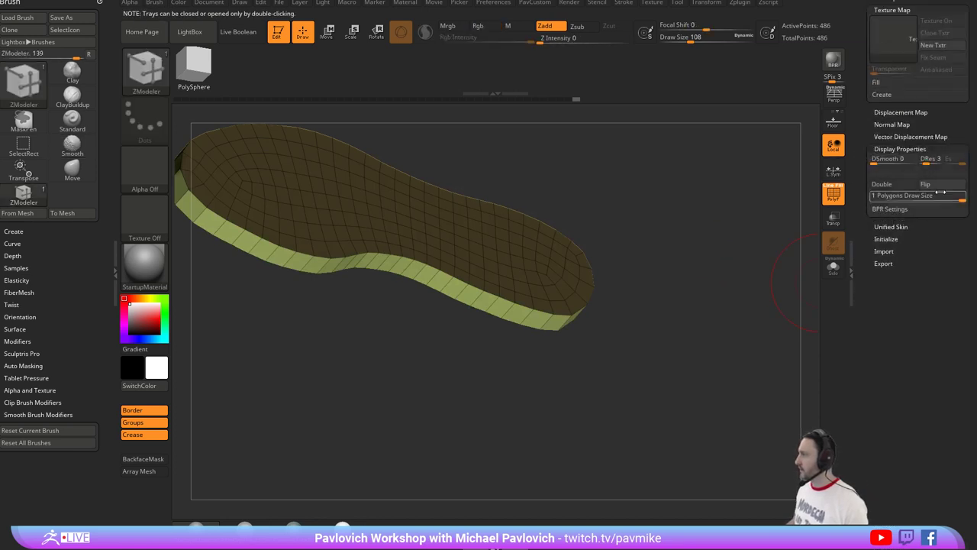
left_click(925, 184)
mouse_move(720, 228)
left_mouse_down("shift")
mouse_move(713, 212)
mouse_move(741, 215)
left_mouse_up("shift")
key("s")
left_click_drag(742, 179, 728, 180)
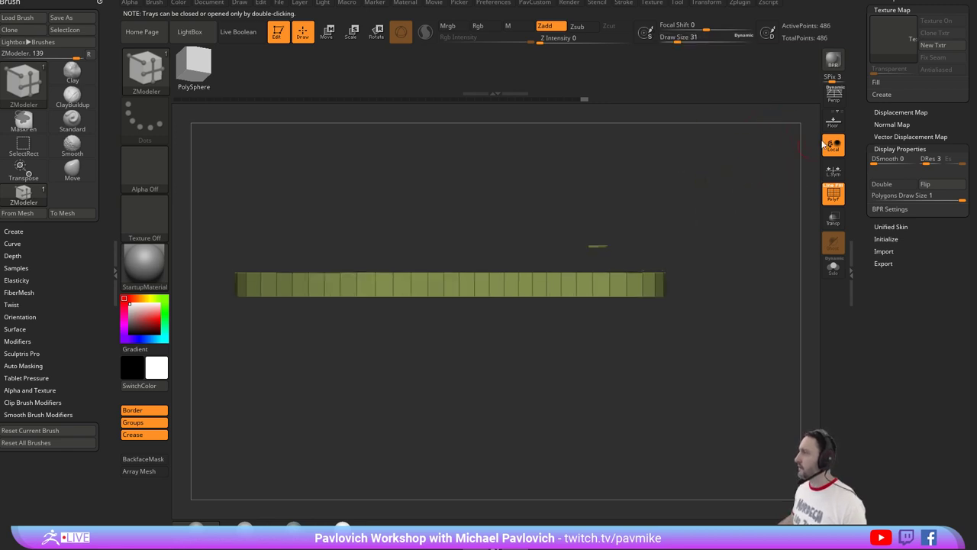
Import the reference photo s-l1600 (1).jpg as a texture and add it to Spotlight.
left_click_drag(858, 102, 858, 458)
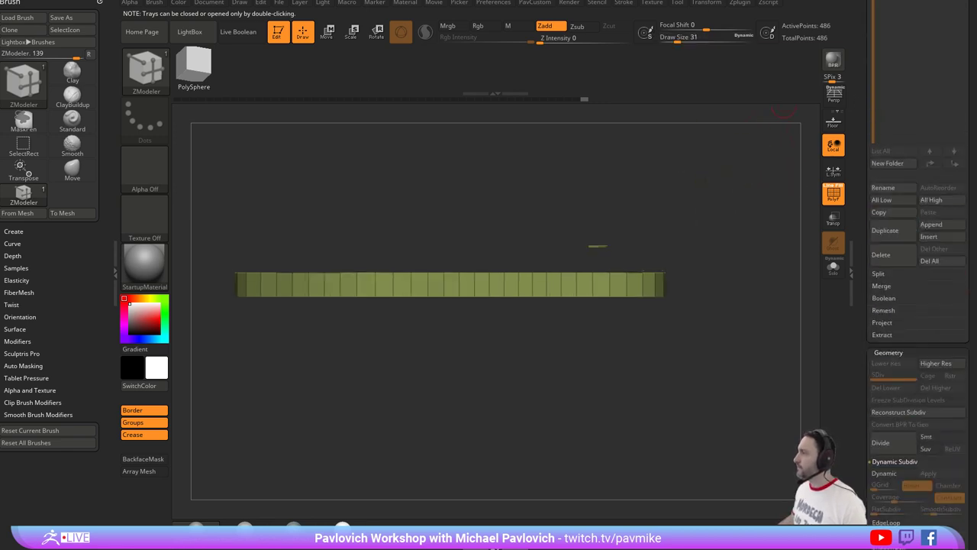
left_click(653, 3)
left_click(669, 70)
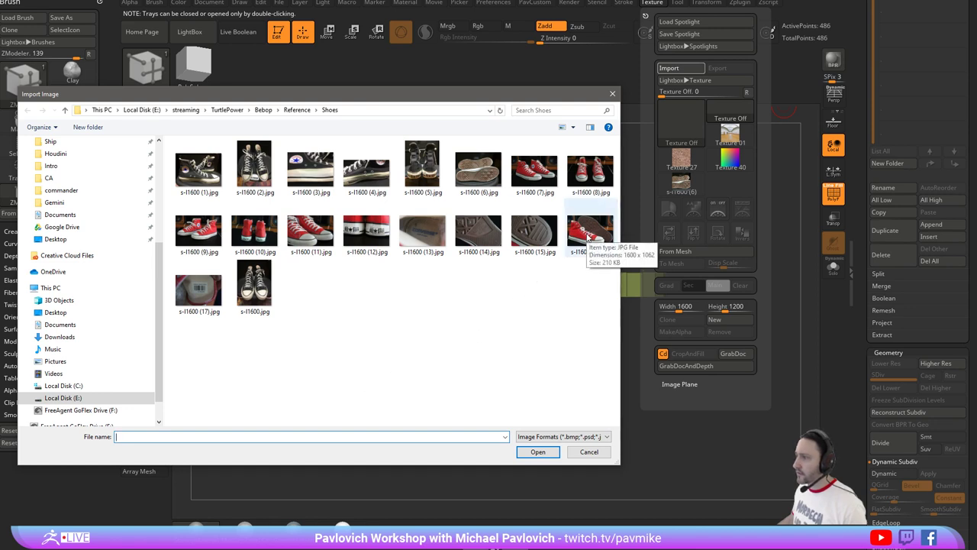
double_click(203, 175)
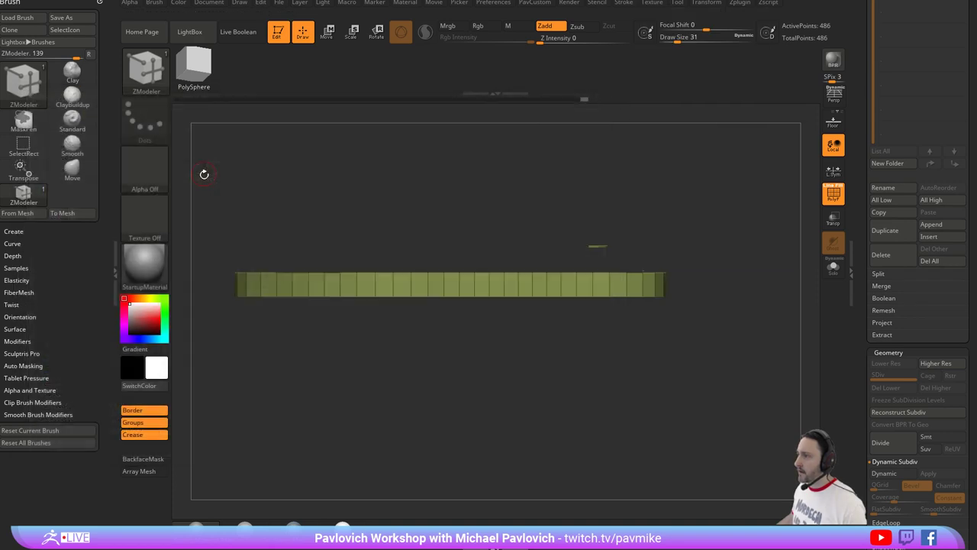
left_click(651, 3)
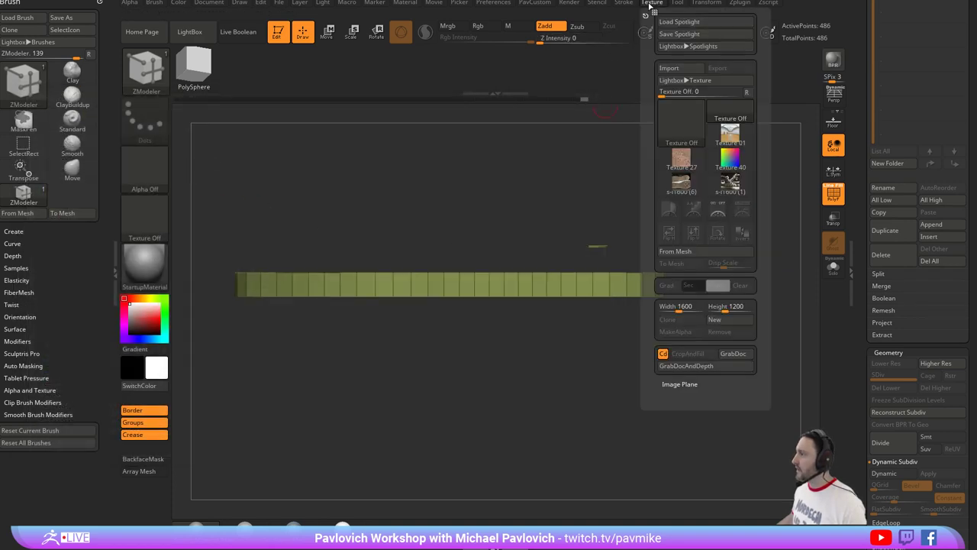
left_click(730, 182)
left_click(692, 209)
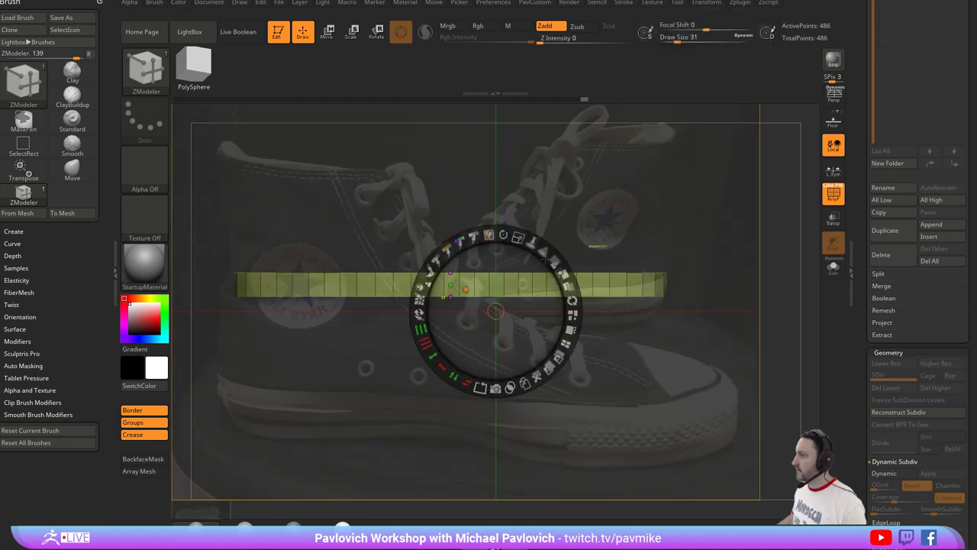
Scale down and reposition the shoe photo in Spotlight behind the sole model.
left_click_drag(381, 200, 397, 189)
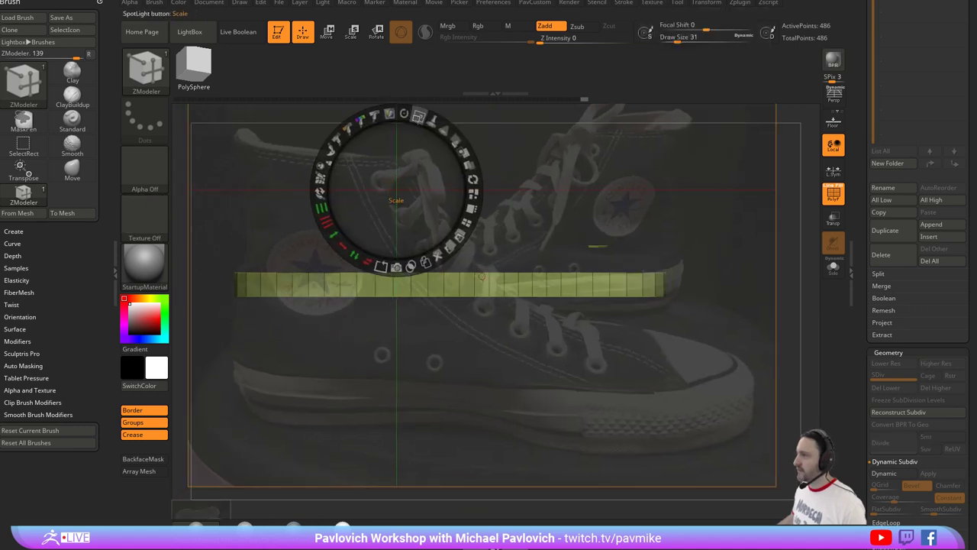
left_click_drag(419, 116, 399, 119)
left_click_drag(527, 182, 553, 190)
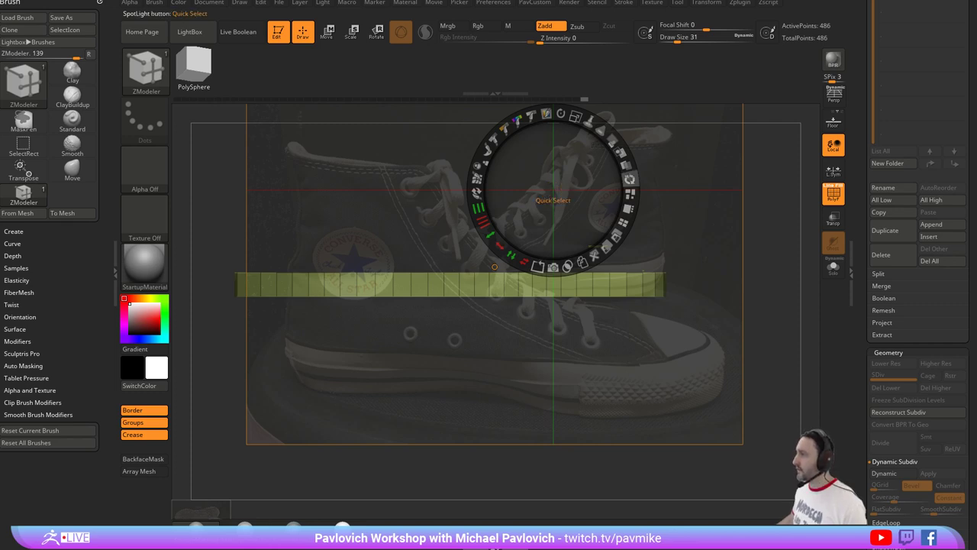
key("z")
left_click_drag(640, 178, 672, 210)
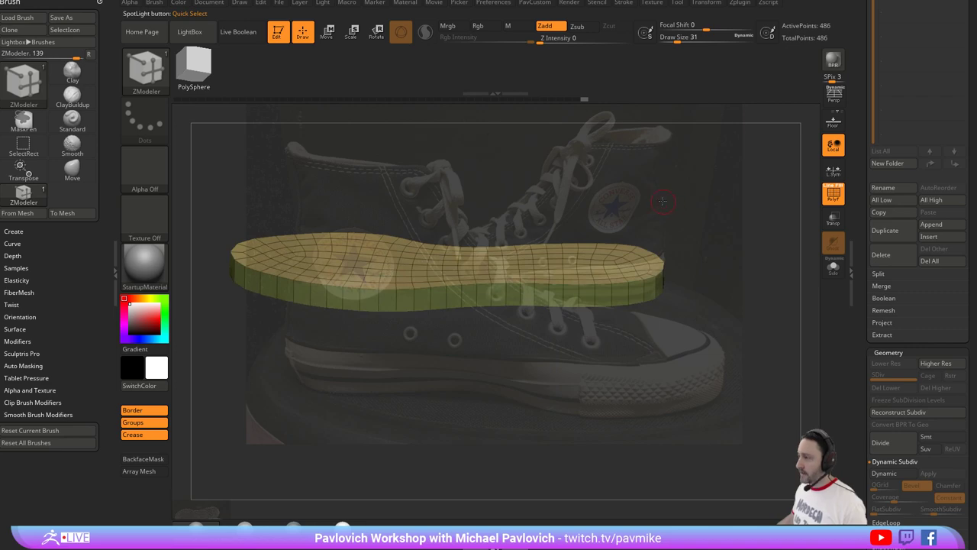
key("z")
left_click_drag(612, 139, 595, 168)
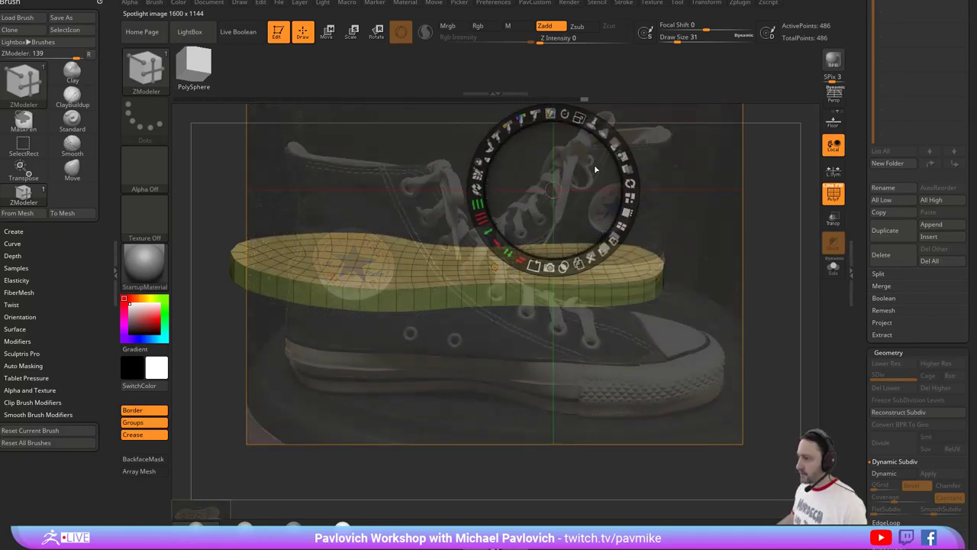
Roughly align the sole with the front shoe in the photo and switch to the Standard brush with Draw Size 59.
key("z")
left_click_drag(647, 204, 674, 273)
key("b")
key("s")
key("t")
key("s")
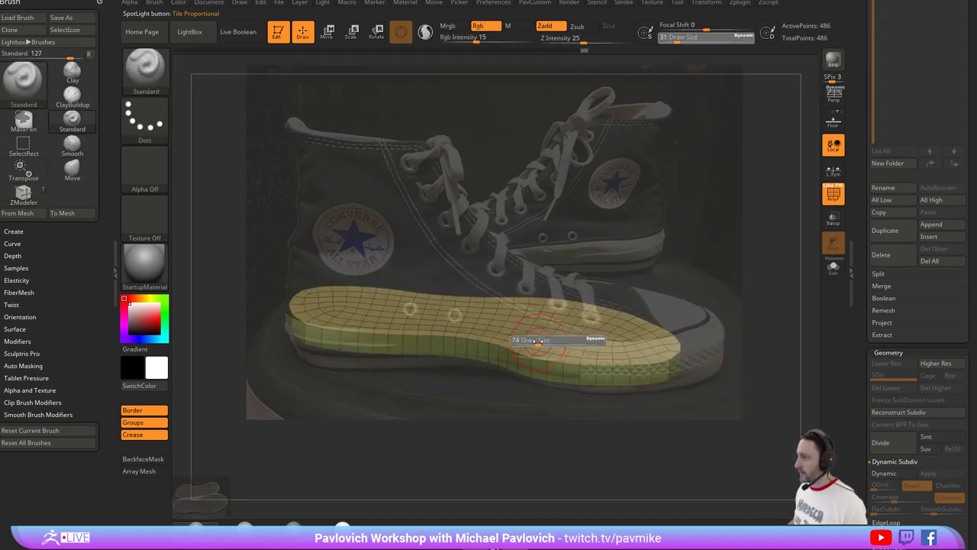
left_click_drag(527, 341, 533, 341)
Turn on perspective and orient the model to match the sole of the front shoe in the photo.
mouse_move(661, 243)
left_mouse_down()
mouse_move(704, 264)
mouse_move(712, 255)
mouse_move(722, 275)
left_mouse_up()
left_click(831, 96)
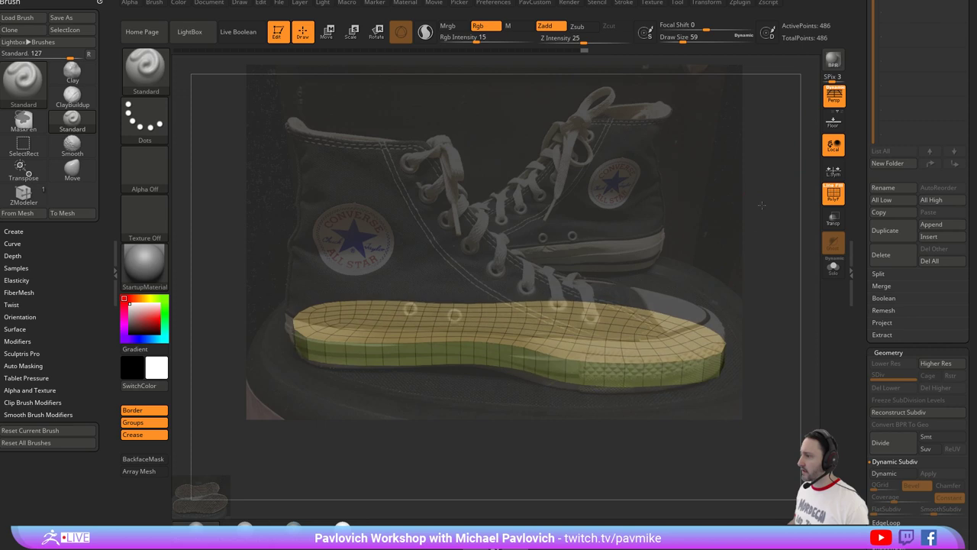
left_click_drag(765, 220, 763, 229)
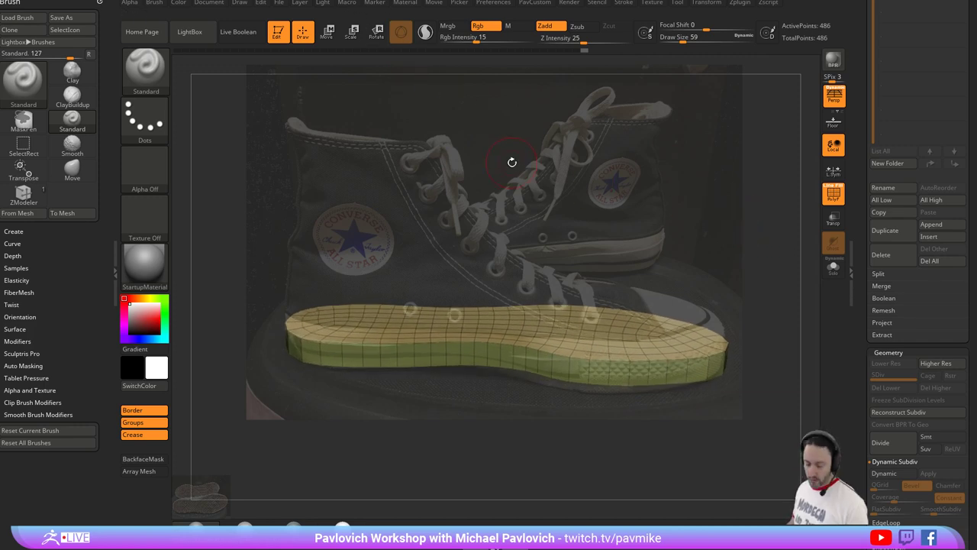
Show the animation timeline and store the aligned view as a keyframe on the Camera track.
key("2")
left_click(539, 205)
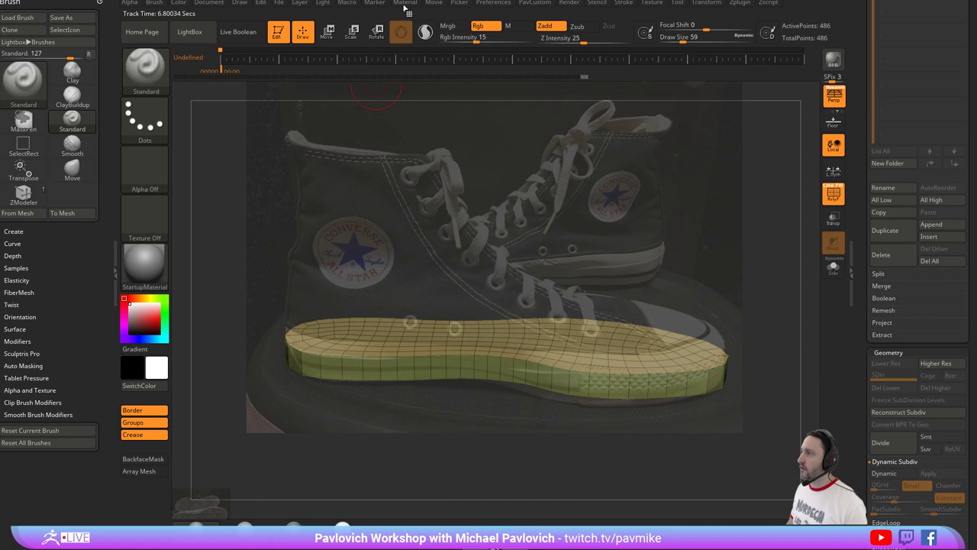
left_click(434, 3)
left_click(460, 166)
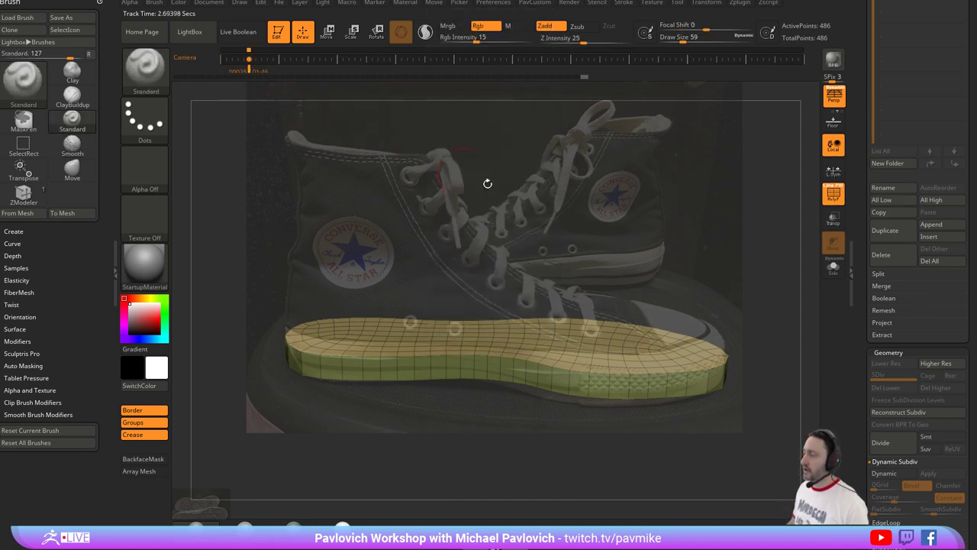
Hide the animation timeline and test orbiting away from and returning to the stored camera keyframe.
key("m")
left_click(608, 204)
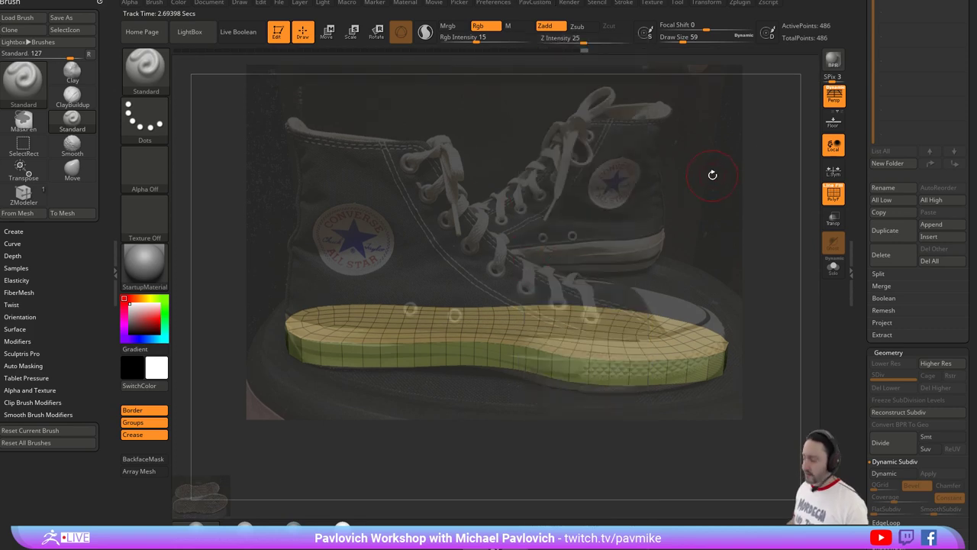
left_click_drag(713, 175, 309, 178)
key("Left")
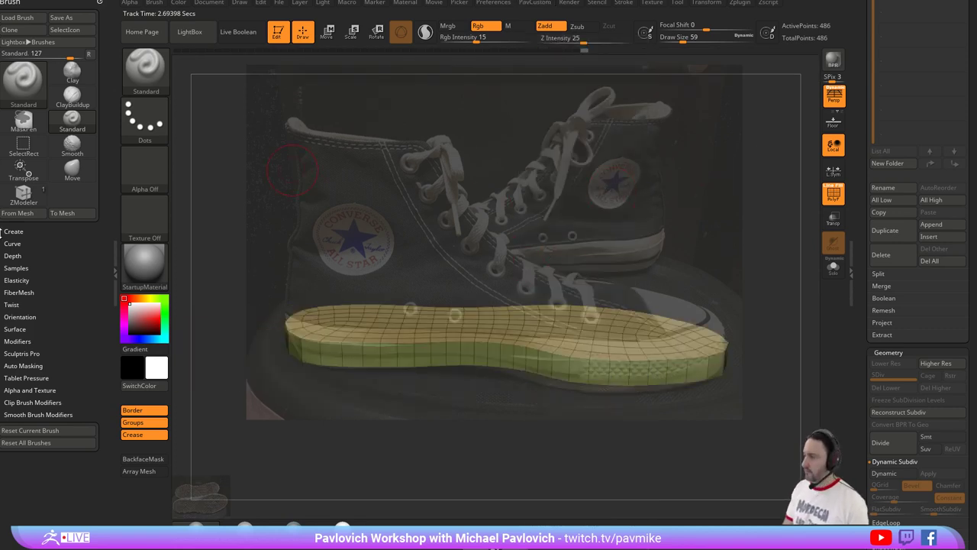
left_click_drag(548, 103, 100, 177)
key("Left")
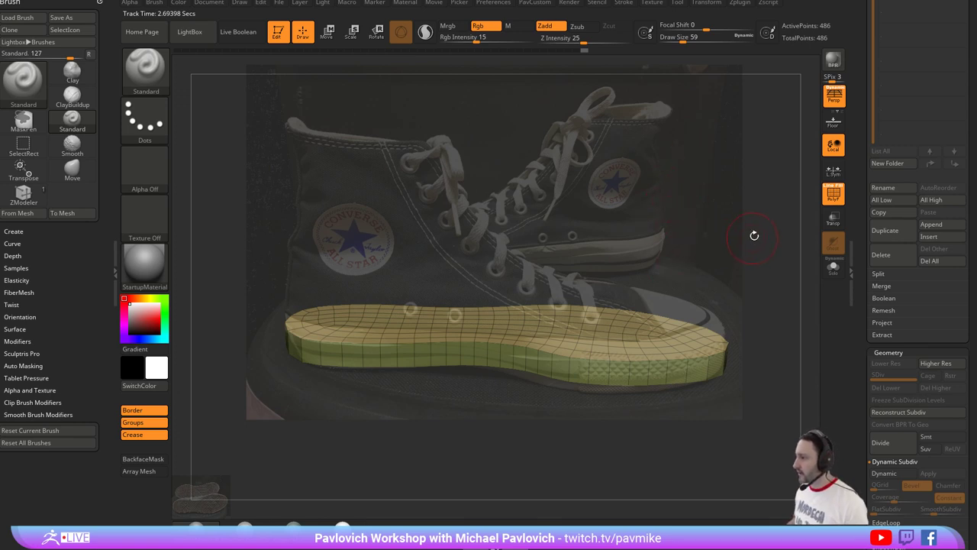
left_click_drag(755, 235, 764, 240)
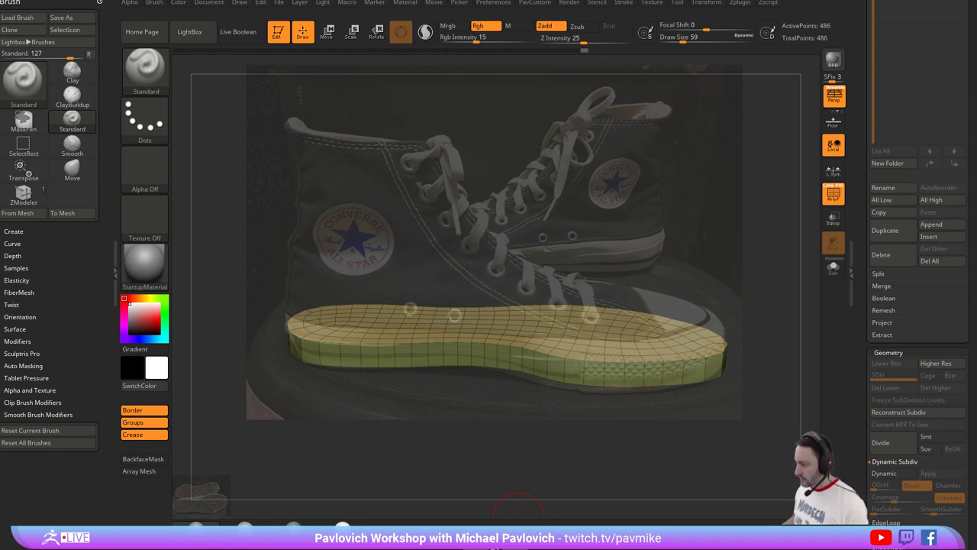
Hide the reference photo and refine the sole's outline around the arch with the Move brush.
left_click_drag(473, 435, 651, 279)
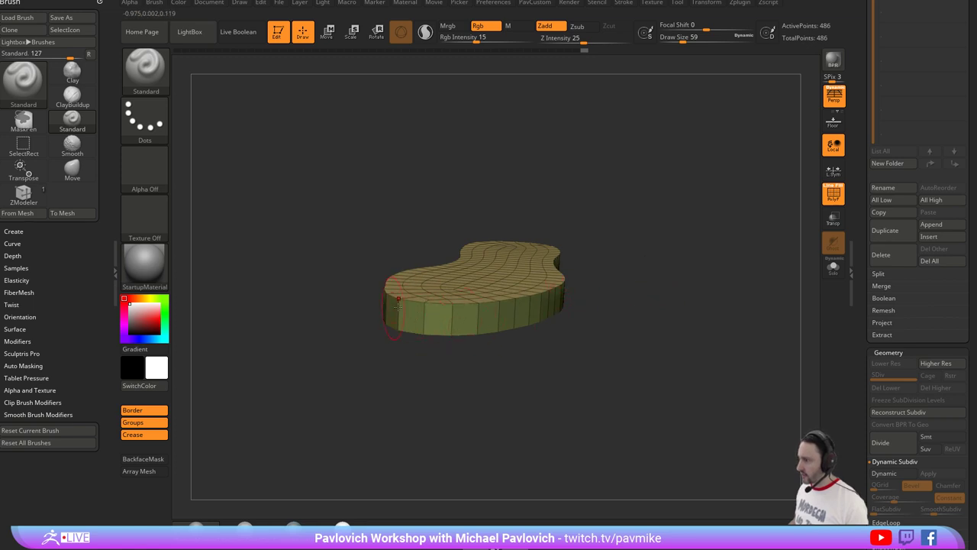
left_click_drag(397, 306, 644, 240)
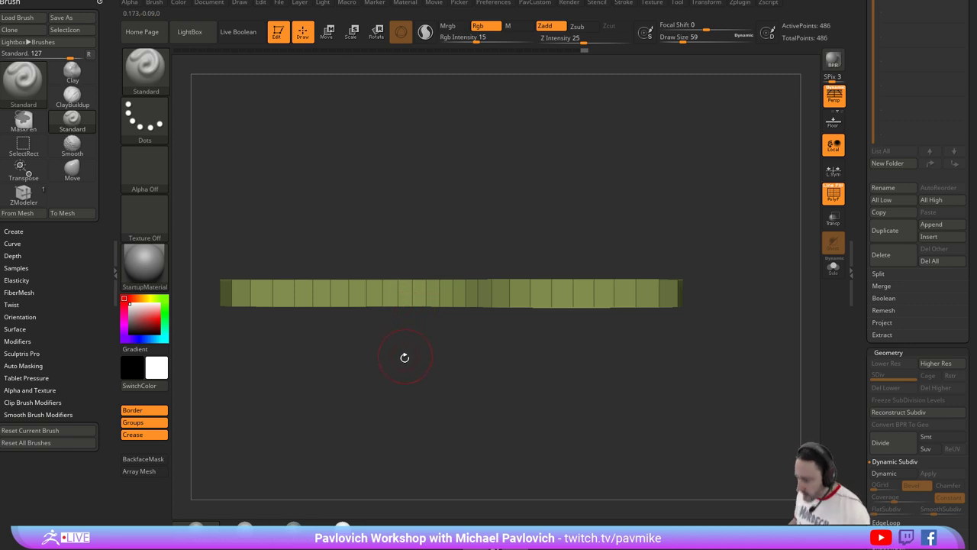
left_click_drag(404, 358, 414, 277)
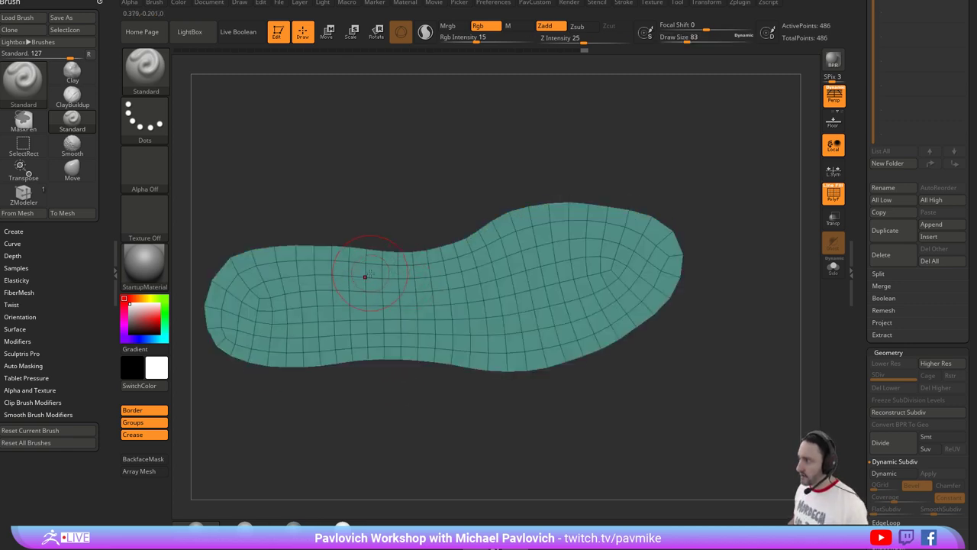
key("b")
key("m")
key("v")
left_click_drag(391, 230, 406, 256)
left_click_drag(459, 185, 434, 306)
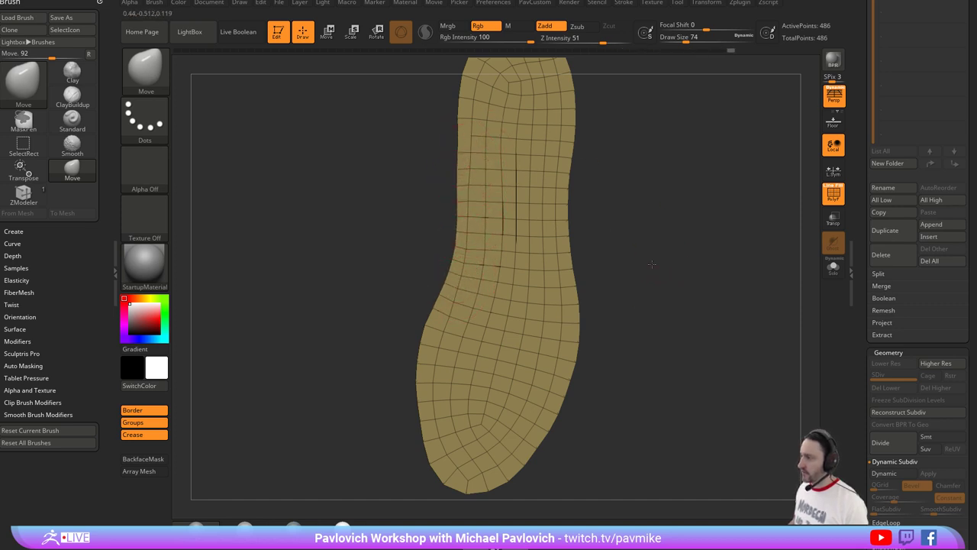
Turn off perspective and duplicate the sole subtool.
mouse_move(651, 264)
left_mouse_down()
mouse_move(625, 204)
mouse_move(688, 187)
mouse_move(414, 303)
mouse_move(605, 209)
mouse_move(624, 240)
mouse_move(678, 237)
mouse_move(580, 240)
mouse_move(667, 228)
mouse_move(696, 209)
mouse_move(710, 222)
mouse_move(617, 231)
mouse_move(704, 218)
left_mouse_up()
left_click(834, 99)
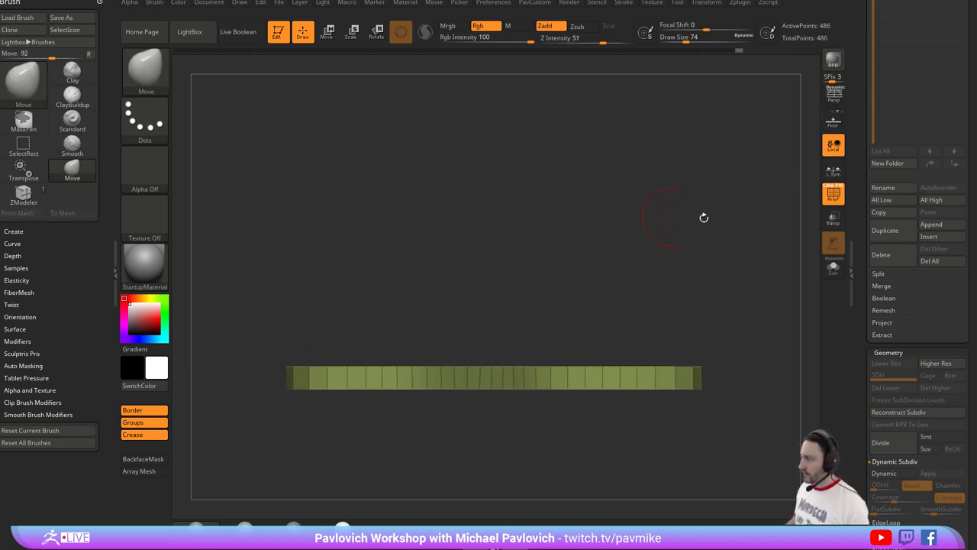
left_click_drag(866, 213, 866, 298)
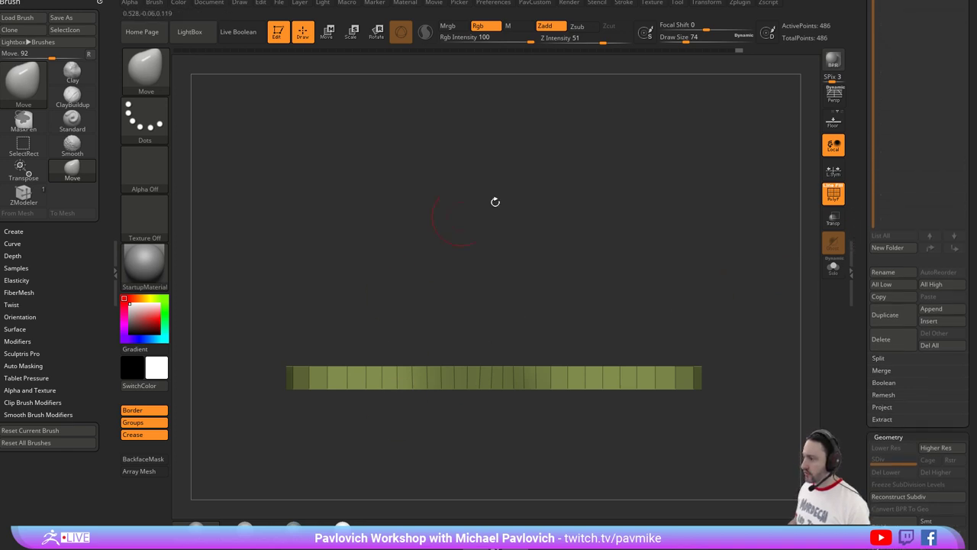
mouse_move(495, 202)
left_mouse_down()
mouse_move(664, 219)
mouse_move(619, 210)
left_mouse_up()
left_click(886, 314)
Reduce the duplicate sole to its top polygroup, deleting the hidden polygons, and extrude it upward with ZModeler QMesh on Polygroup All.
key("b")
key("z")
key("m")
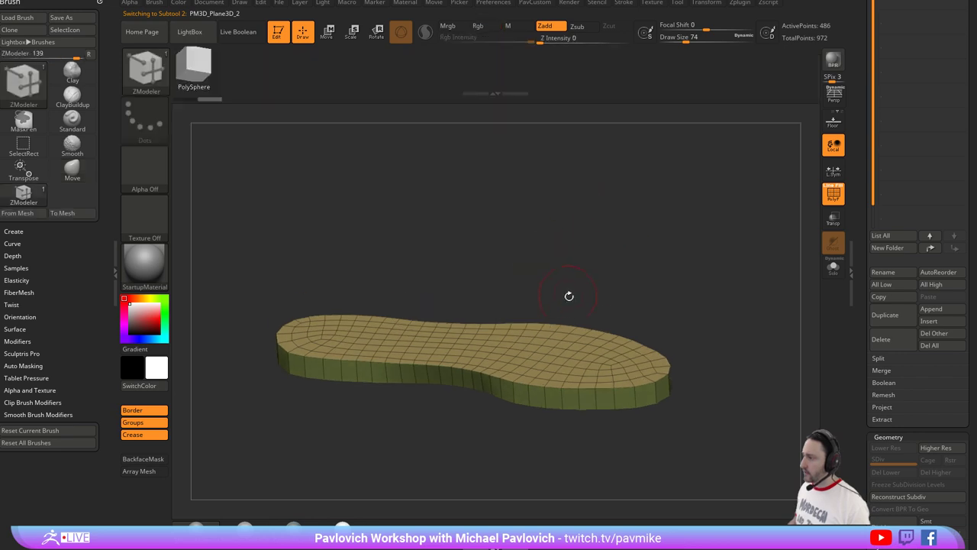
left_click(563, 359, "ctrl+shift")
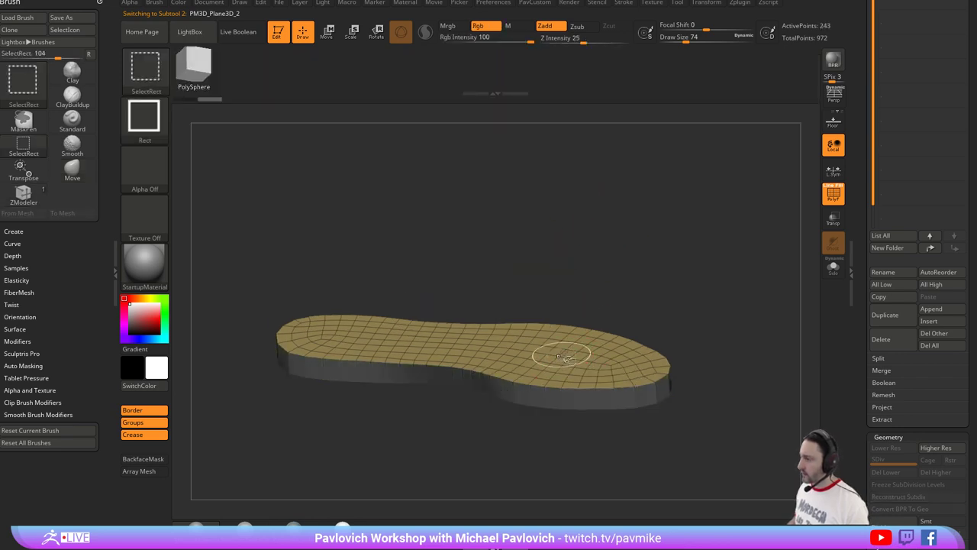
key("2")
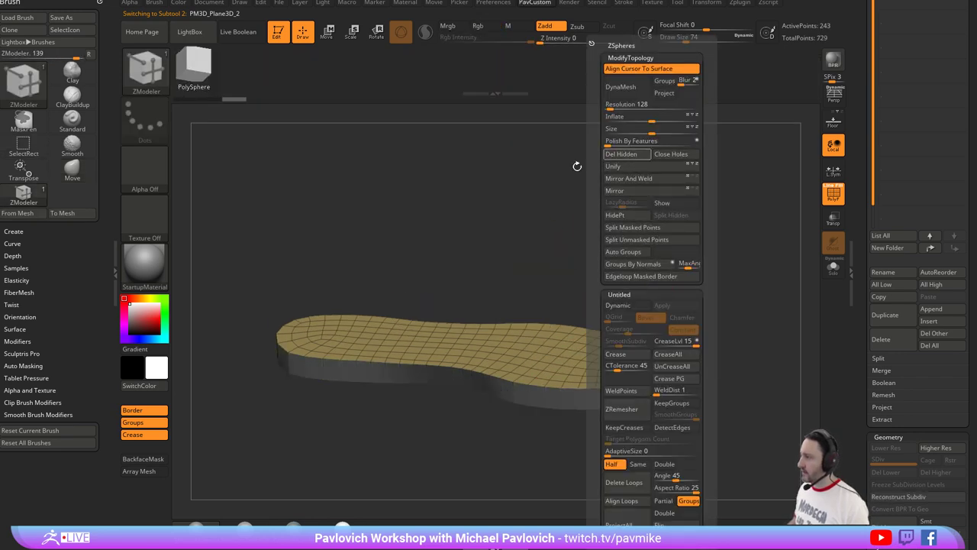
key("space")
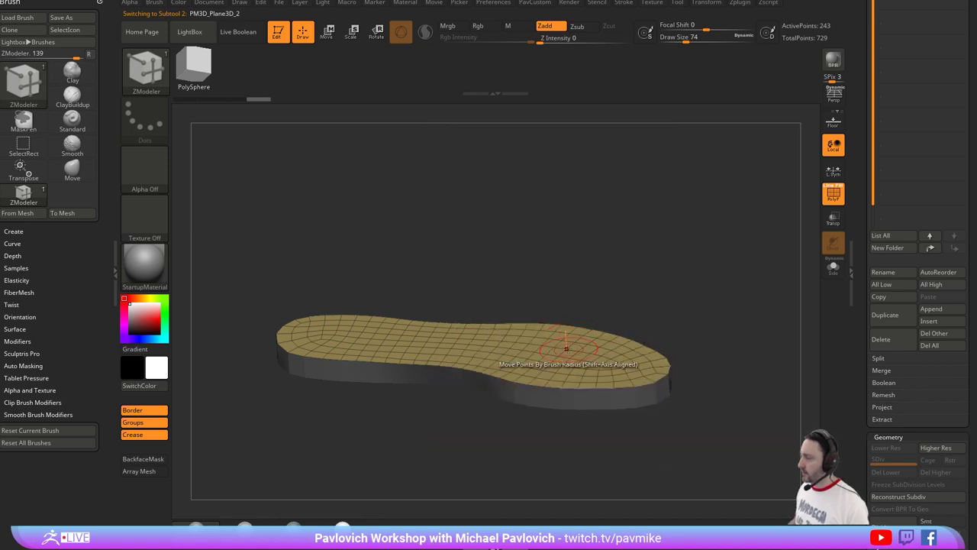
left_click_drag(556, 350, 554, 240)
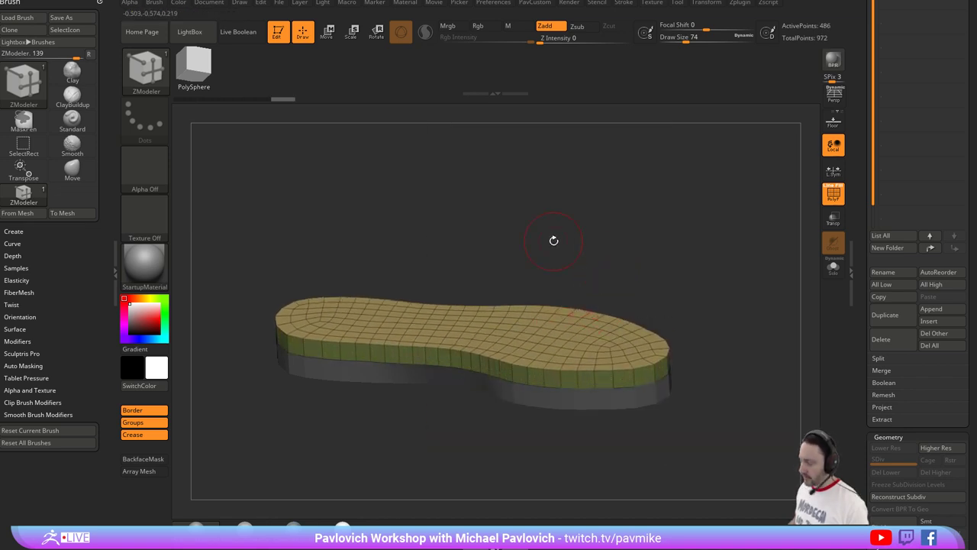
Show the shoe photo again and raise the slab's top face with QMesh targeting Polygroup Island.
key("shift+z")
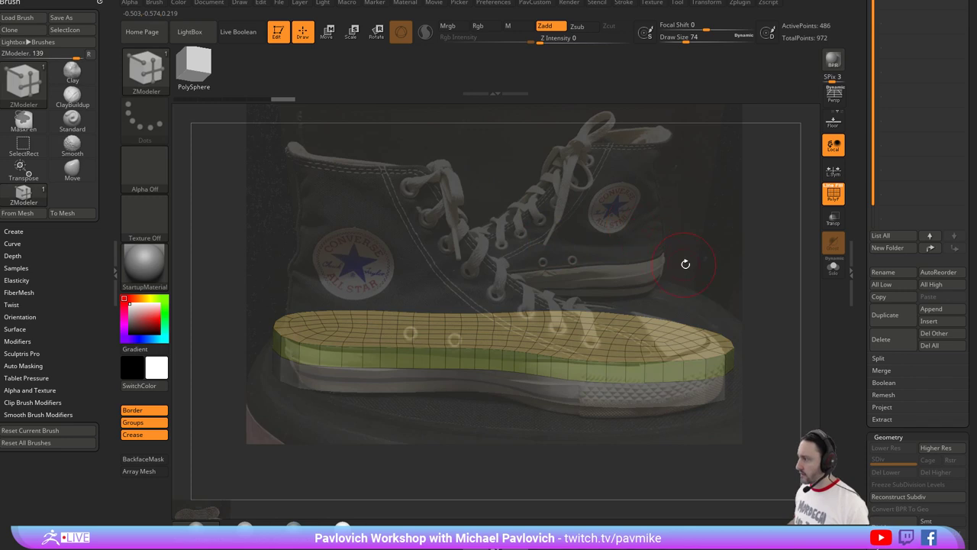
left_click_drag(702, 294, 692, 275)
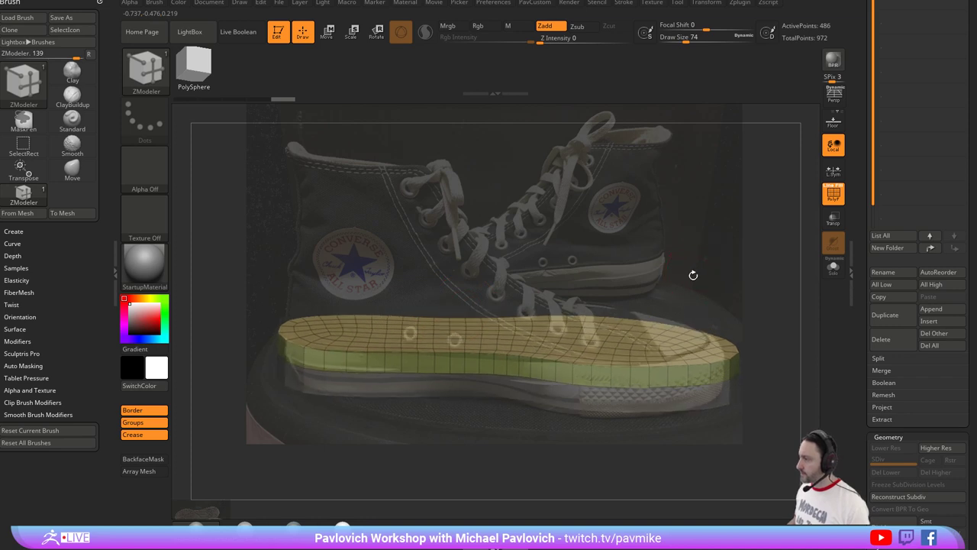
left_click_drag(613, 340, 580, 336)
key("space")
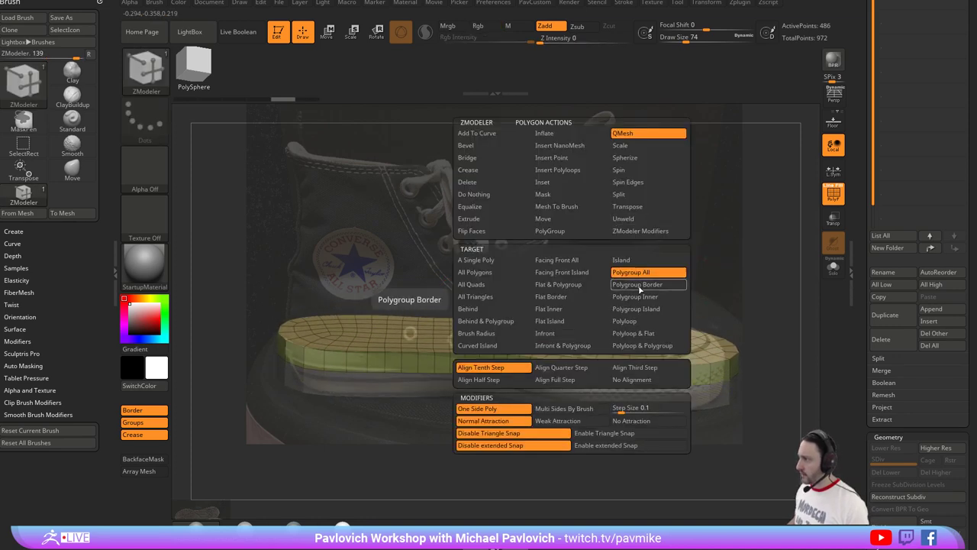
left_click(636, 308)
left_click_drag(571, 334, 571, 319)
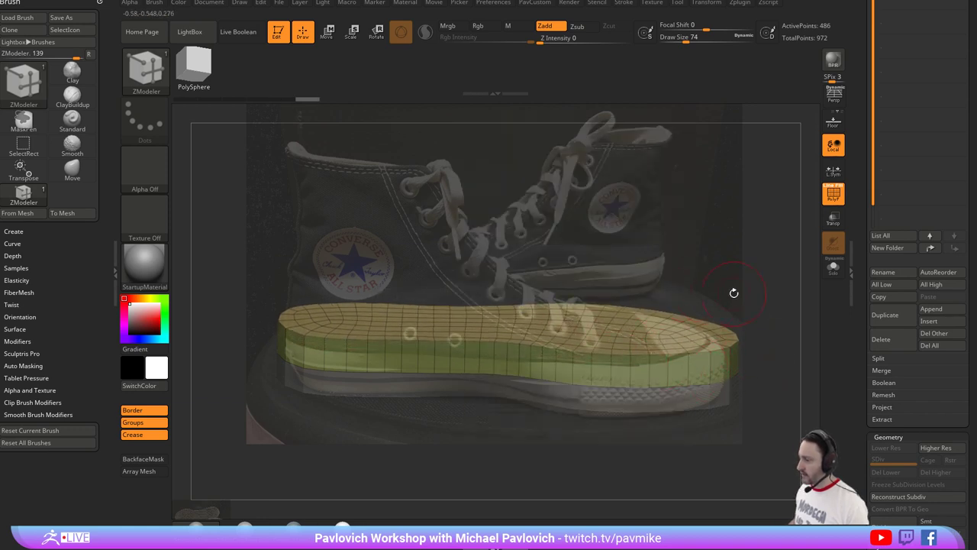
Bevel the slab's complete upper edge loop and QMesh the top face up to the shoe's collar height, viewed in perspective.
key("space")
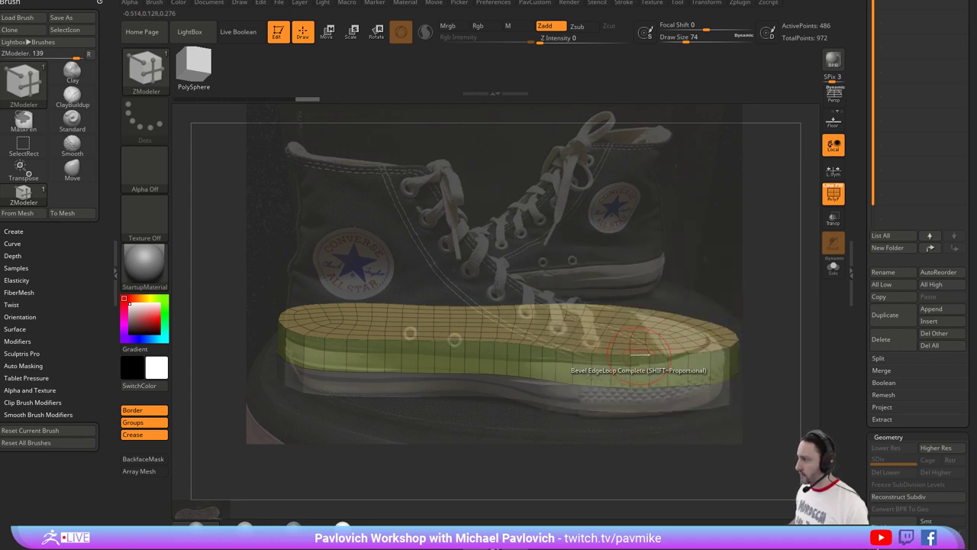
left_click(653, 340)
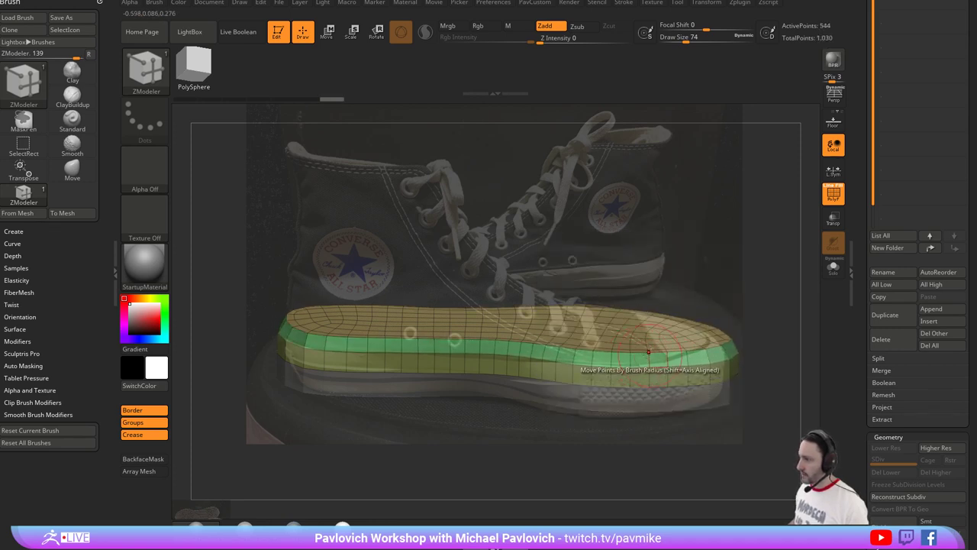
key("bracketright")
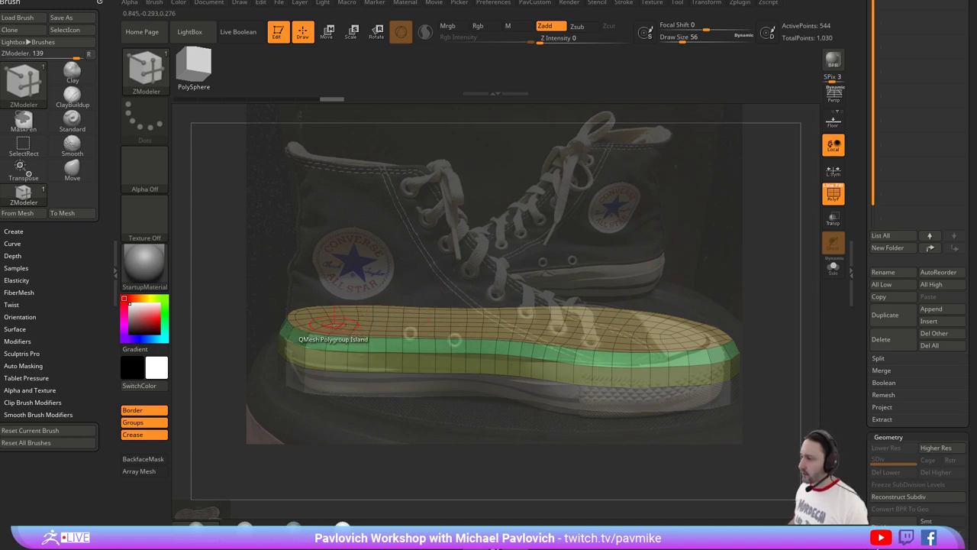
left_click_drag(334, 319, 348, 148)
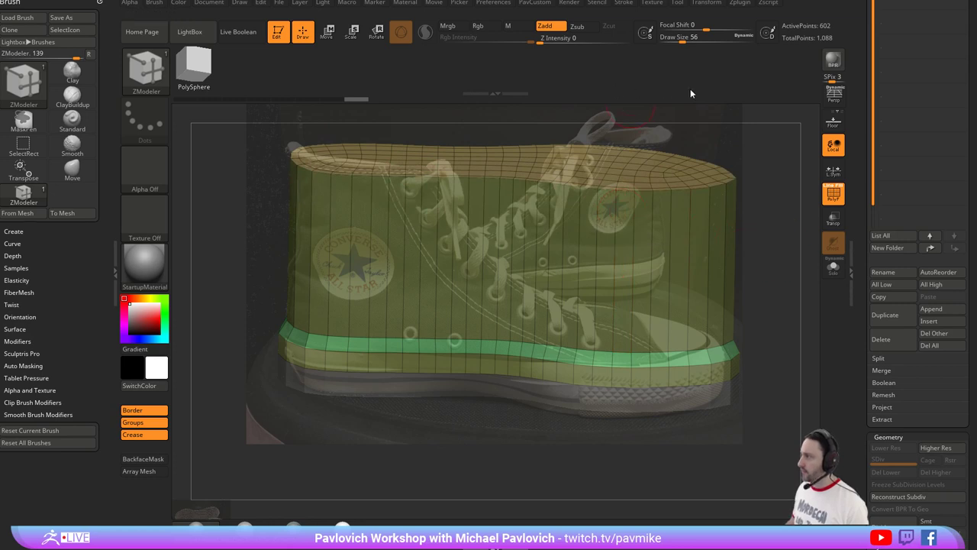
left_click(834, 94)
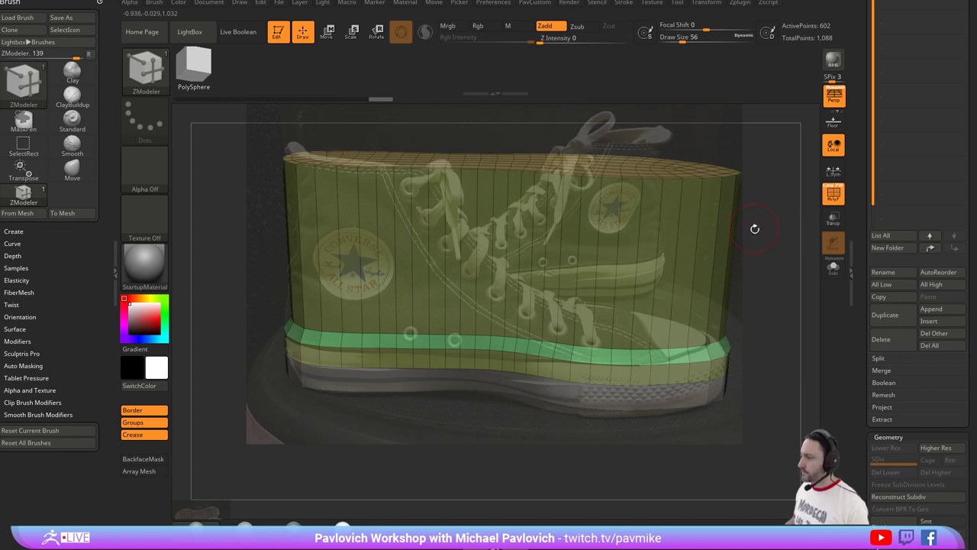
Apply Dynamic Subdiv to the shoe block and DynaMesh it at resolution 128 with Blur 0, without freezing subdivision levels.
key("space")
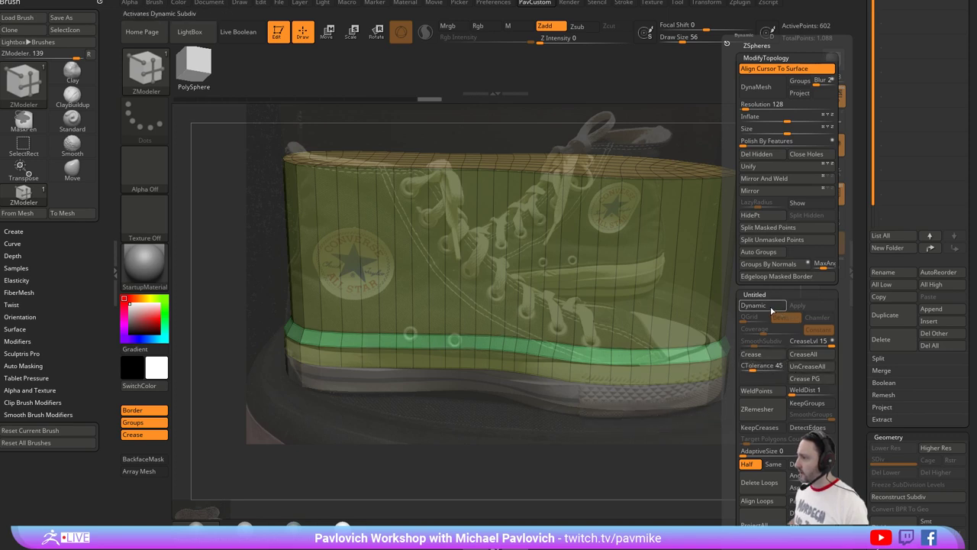
left_click(772, 305)
left_click(797, 306)
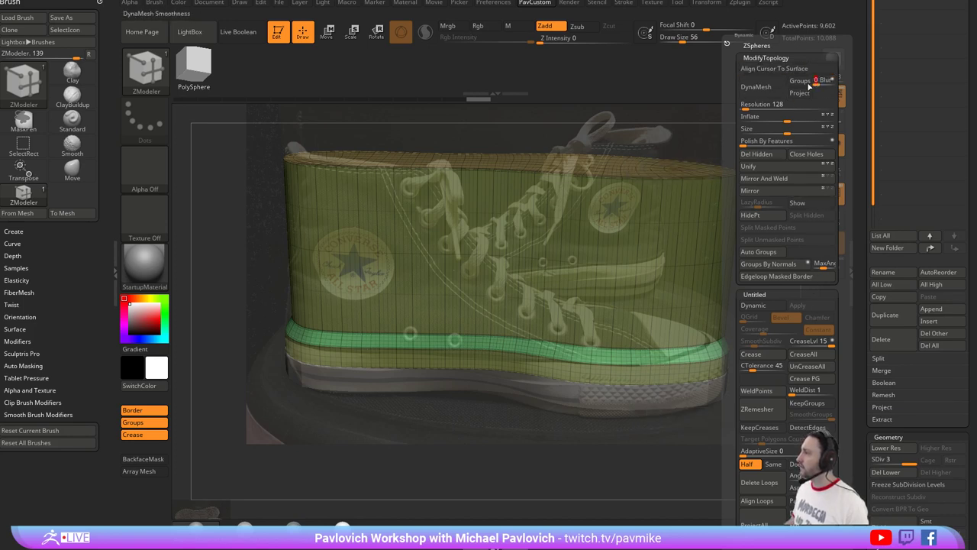
left_click(771, 95)
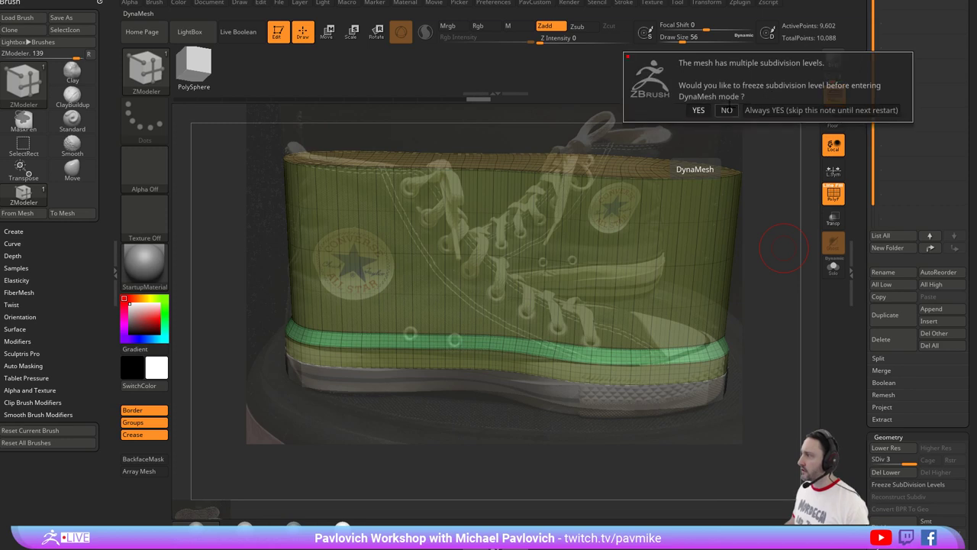
left_click(727, 110)
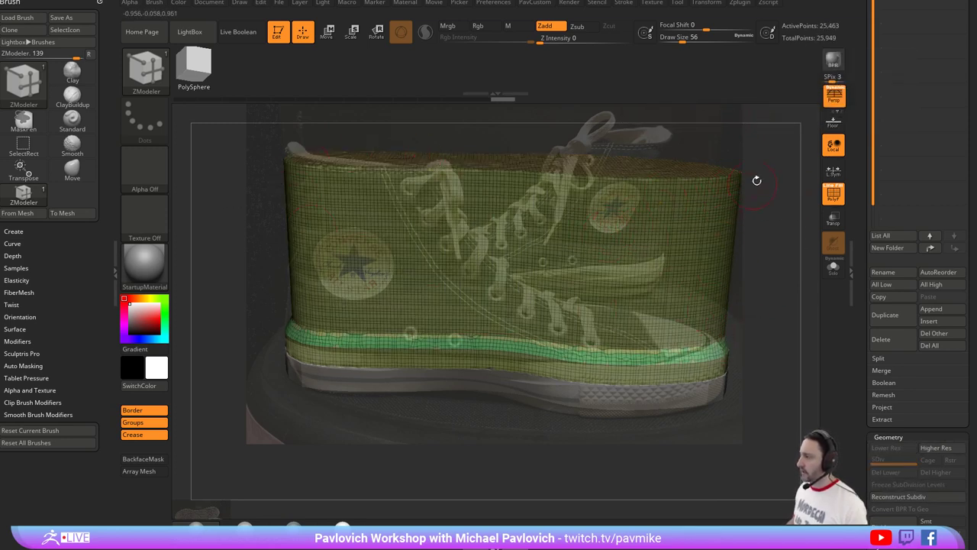
Hide the polyframe and set up the Standard brush with RGB Intensity 100 for painting.
left_click(834, 193)
key("s")
left_click_drag(721, 269, 696, 267)
key("b")
key("s")
key("t")
key("s")
key("s")
left_click_drag(544, 255, 549, 255)
left_click_drag(481, 38, 538, 39)
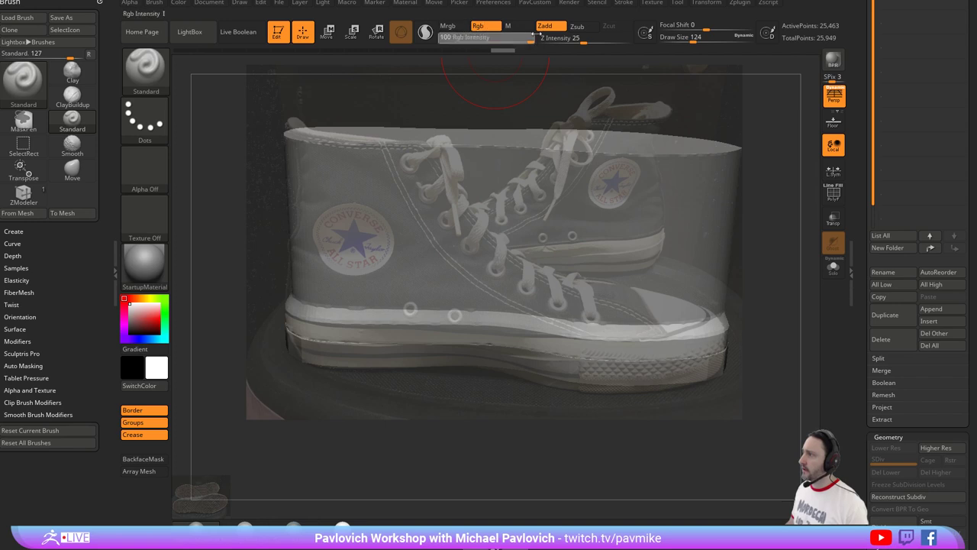
Paint the shoe photo onto the block's side from Spotlight at Draw Size 101 and hide the reference.
key("s")
left_click_drag(394, 195, 389, 195)
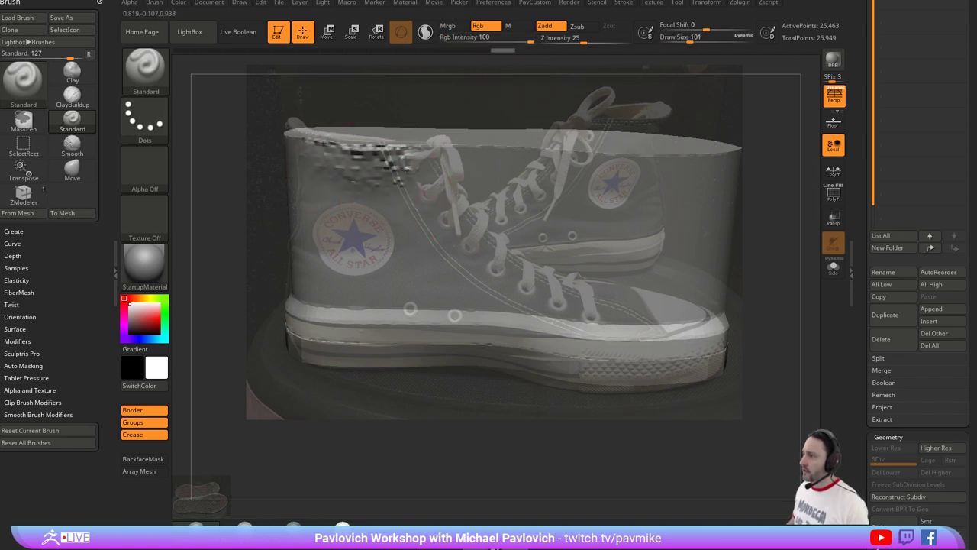
mouse_move(403, 186)
left_mouse_down()
mouse_move(321, 153)
mouse_move(301, 175)
mouse_move(428, 218)
mouse_move(342, 237)
mouse_move(366, 183)
mouse_move(305, 275)
mouse_move(382, 305)
mouse_move(412, 200)
mouse_move(450, 236)
mouse_move(428, 321)
mouse_move(745, 351)
mouse_move(611, 294)
left_mouse_up()
key("shift+z")
mouse_move(768, 255)
left_mouse_down()
mouse_move(805, 239)
mouse_move(776, 255)
left_mouse_up()
key("s")
left_click_drag(776, 253, 704, 246)
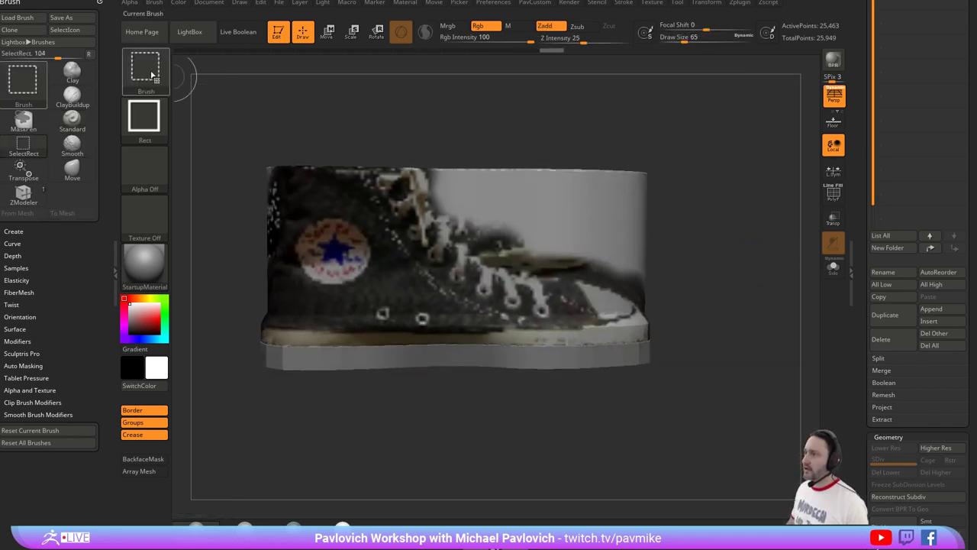
Cut the block to the shoe's profile along the tongue, laces and toe with the ClipCurve brush.
key("ctrl+shift+b")
left_click(306, 126)
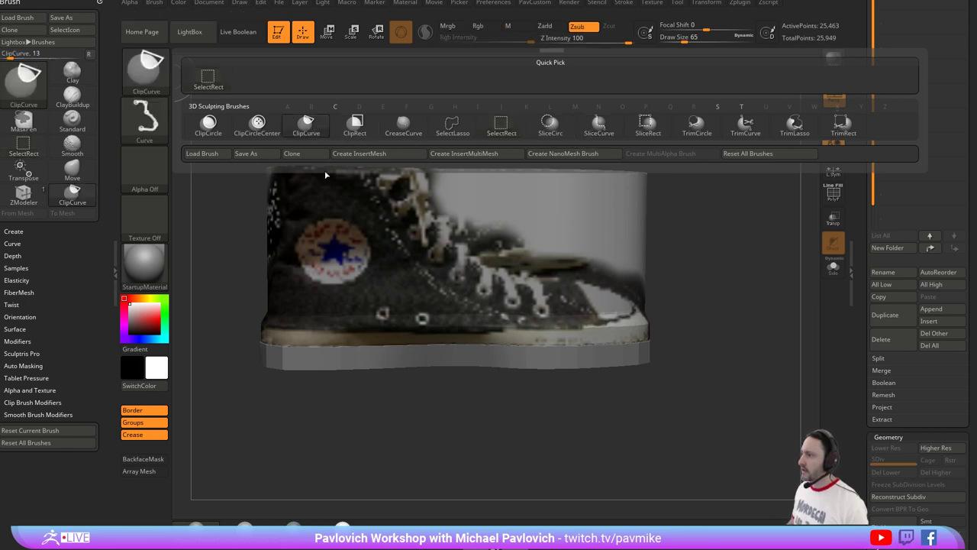
left_click_drag(403, 140, 424, 200, "ctrl+shift")
mouse_move(473, 260)
left_mouse_down("ctrl+shift")
mouse_move(628, 296)
mouse_move(655, 328)
left_mouse_up("ctrl+shift")
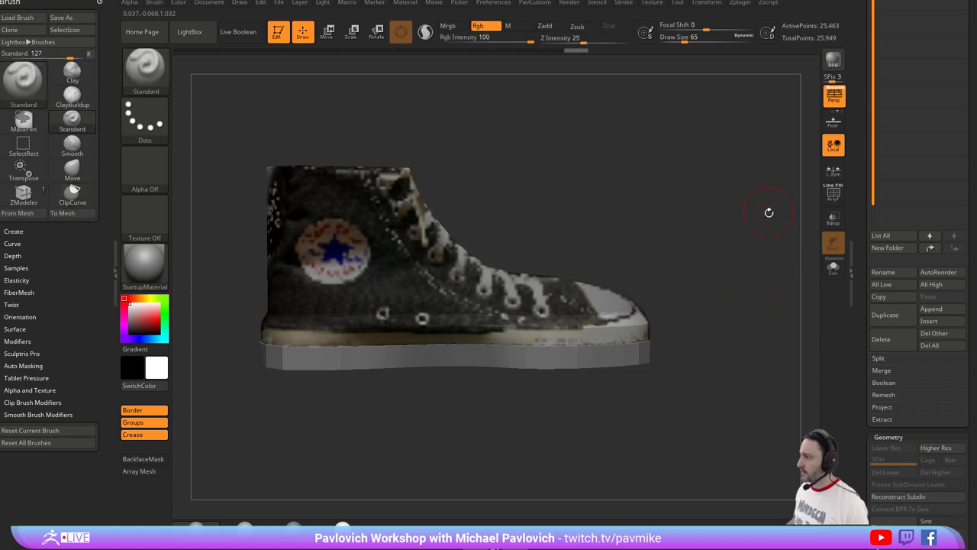
Turn off the polypaint display on the shoe upper's subtool and view its clipped shape from the front.
mouse_move(765, 230)
left_mouse_down()
mouse_move(725, 213)
mouse_move(706, 264)
mouse_move(745, 229)
mouse_move(847, 173)
mouse_move(862, 296)
left_mouse_up()
left_click(853, 106)
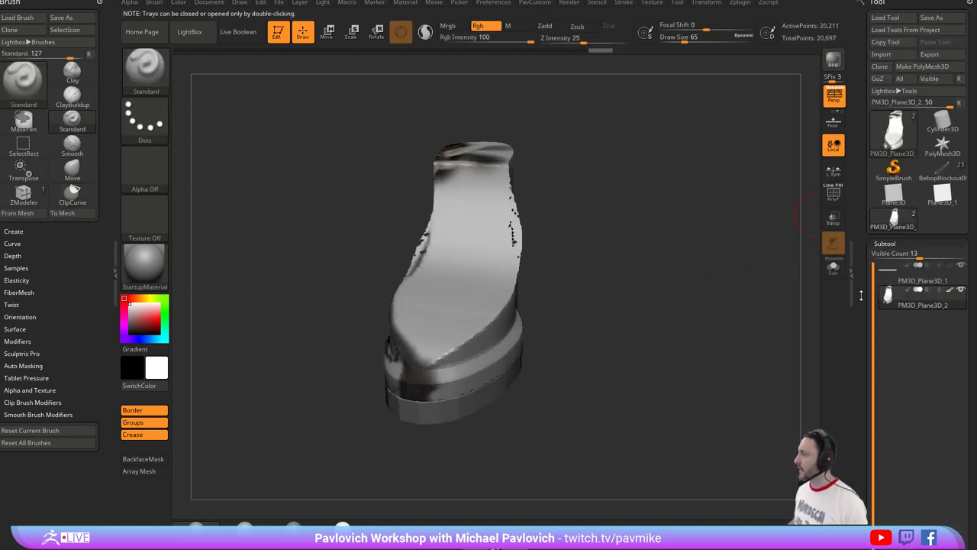
left_click(947, 290)
mouse_move(787, 252)
left_mouse_down()
mouse_move(648, 226)
mouse_move(710, 233)
left_mouse_up()
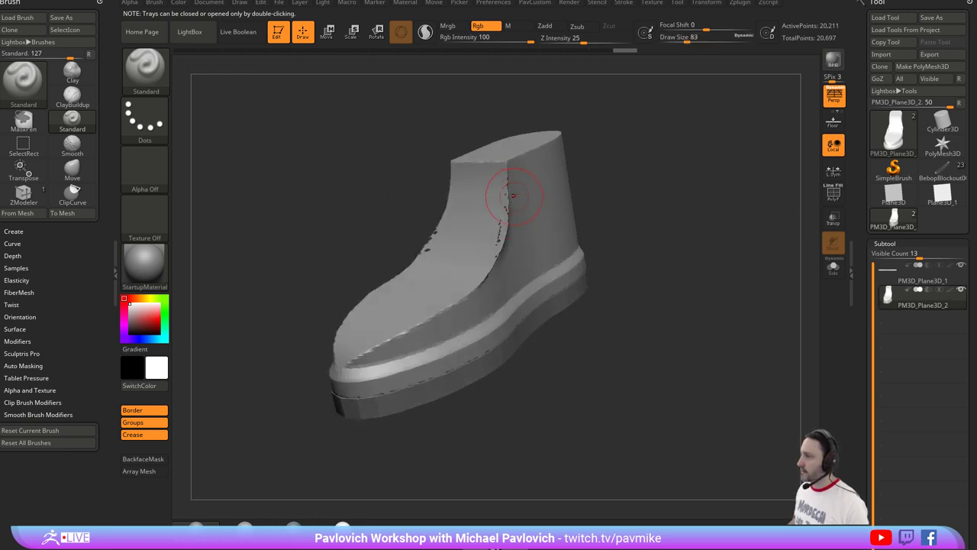
Turn on Sculptris Pro and smooth the jagged clipped edges along both sides of the shoe's tongue and instep.
left_click_drag(514, 195, 503, 218, "shift")
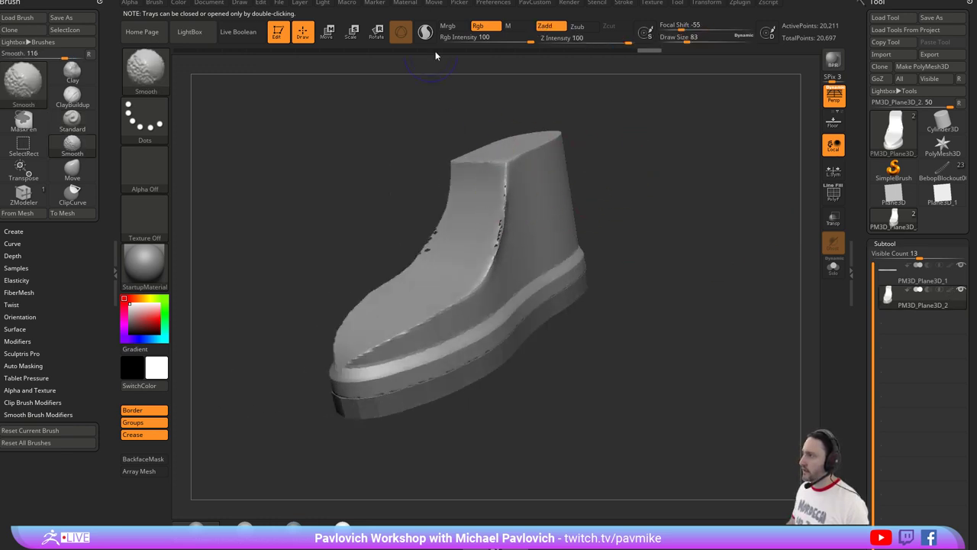
left_click(426, 31)
left_click_drag(502, 231, 495, 264, "shift")
left_click_drag(657, 196, 753, 210)
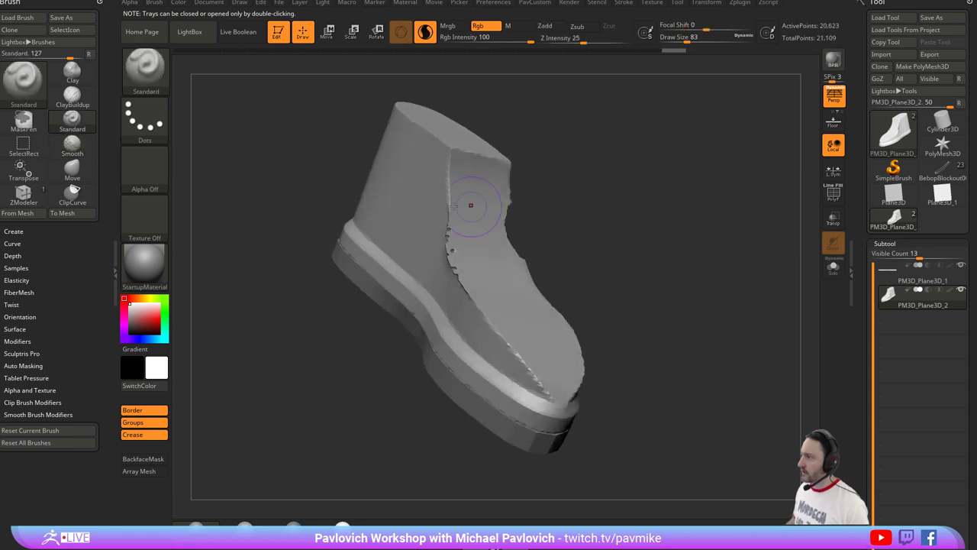
mouse_move(452, 197)
left_mouse_down("shift")
mouse_move(454, 257)
mouse_move(481, 304)
left_mouse_up("shift")
left_click_drag(629, 222, 507, 263)
mouse_move(603, 148)
left_mouse_down()
mouse_move(641, 144)
mouse_move(663, 162)
left_mouse_up()
Pull the side of the shoe's ankle front outward with the Move brush at Draw Size 94.
key("b")
key("m")
key("v")
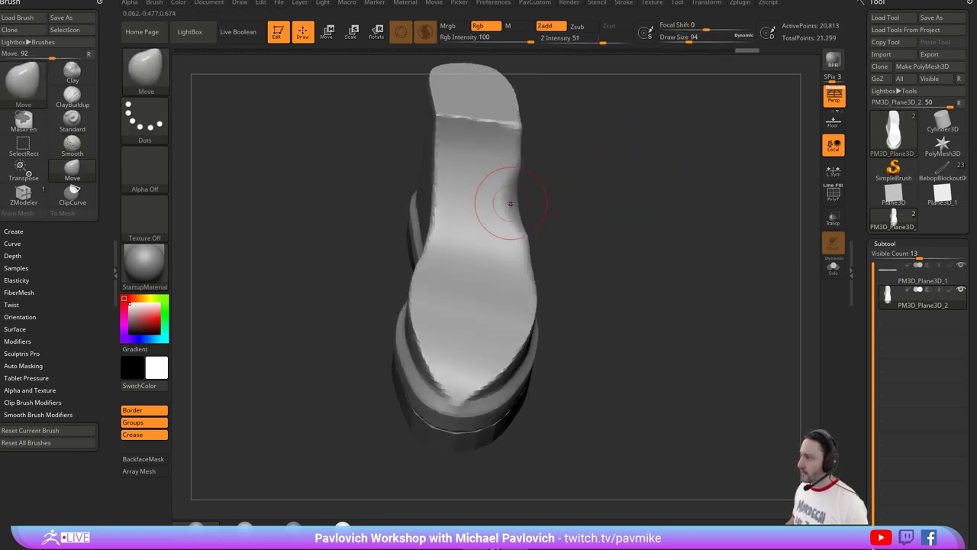
left_click_drag(507, 204, 524, 200)
mouse_move(602, 192)
left_mouse_down()
mouse_move(744, 216)
mouse_move(720, 199)
mouse_move(642, 200)
left_mouse_up()
Bevel the hard edge between tongue and side of the upper with the TrimDynamic brush at Draw Size 120.
key("b")
key("t")
key("d")
mouse_move(443, 184)
left_mouse_down()
mouse_move(479, 242)
mouse_move(557, 273)
left_mouse_up()
mouse_move(718, 258)
left_mouse_down()
mouse_move(661, 279)
mouse_move(666, 205)
left_mouse_up()
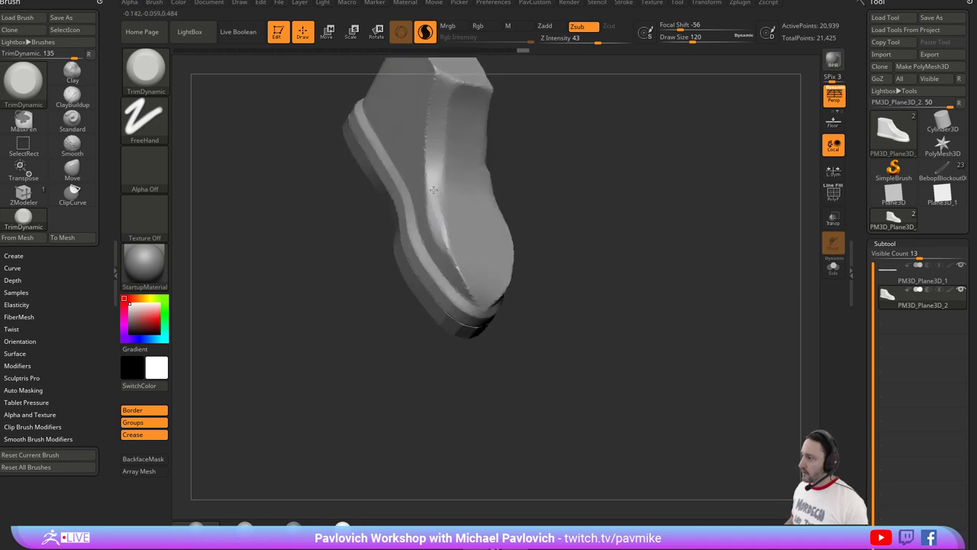
left_click_drag(434, 190, 477, 294)
Round off the remaining instep and toe edges on both sides of the upper with TrimDynamic.
left_click_drag(608, 277, 534, 274)
mouse_move(456, 277)
left_mouse_down()
mouse_move(436, 255)
mouse_move(521, 214)
mouse_move(489, 268)
left_mouse_up()
left_click_drag(455, 320, 516, 242)
left_click_drag(485, 301, 533, 191)
left_click_drag(660, 160, 622, 146)
mouse_move(536, 167)
left_mouse_down()
mouse_move(530, 230)
mouse_move(466, 308)
left_mouse_up()
mouse_move(638, 206)
left_mouse_down()
mouse_move(695, 209)
mouse_move(674, 199)
mouse_move(667, 225)
left_mouse_up()
left_click_drag(427, 222, 557, 284)
mouse_move(644, 245)
left_mouse_down("alt")
mouse_move(663, 222)
mouse_move(589, 226)
mouse_move(580, 257)
left_mouse_up("alt")
mouse_move(524, 279)
left_mouse_down()
mouse_move(575, 272)
mouse_move(645, 287)
left_mouse_up()
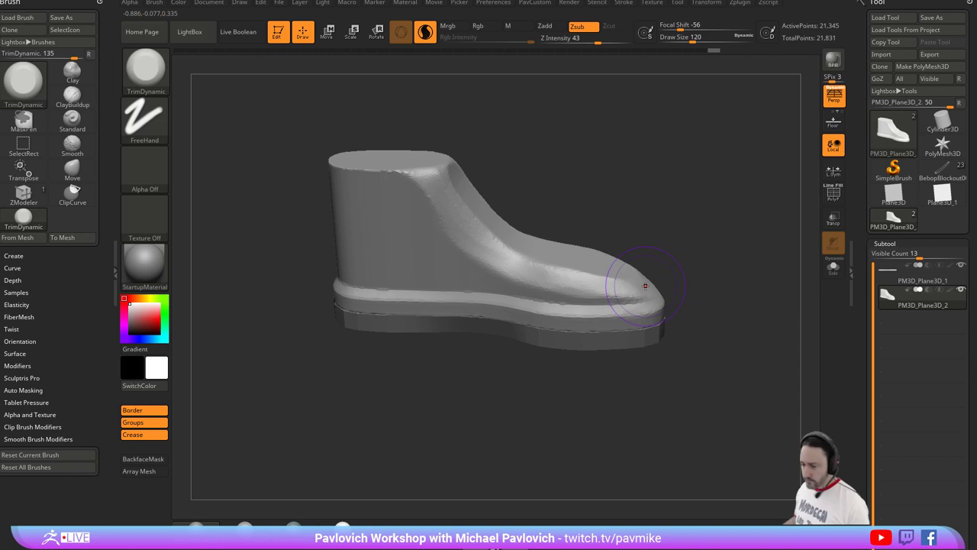
Place the transform gizmo on the shoe's forefoot as seen from above.
key("alt+Tab")
key("alt+Tab")
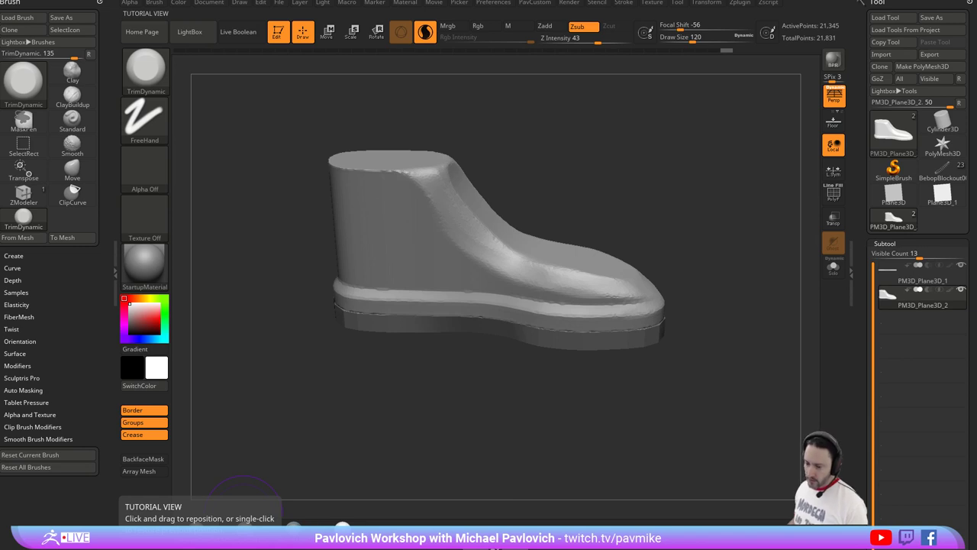
left_click_drag(677, 153, 682, 190)
key("w")
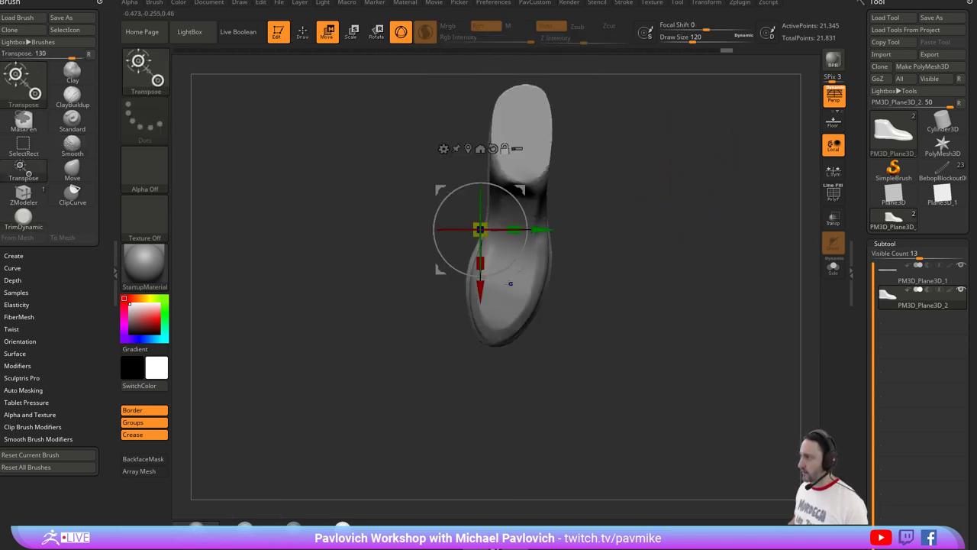
left_click(508, 284, "alt")
left_click_drag(541, 297, 552, 301)
key("ctrl+z")
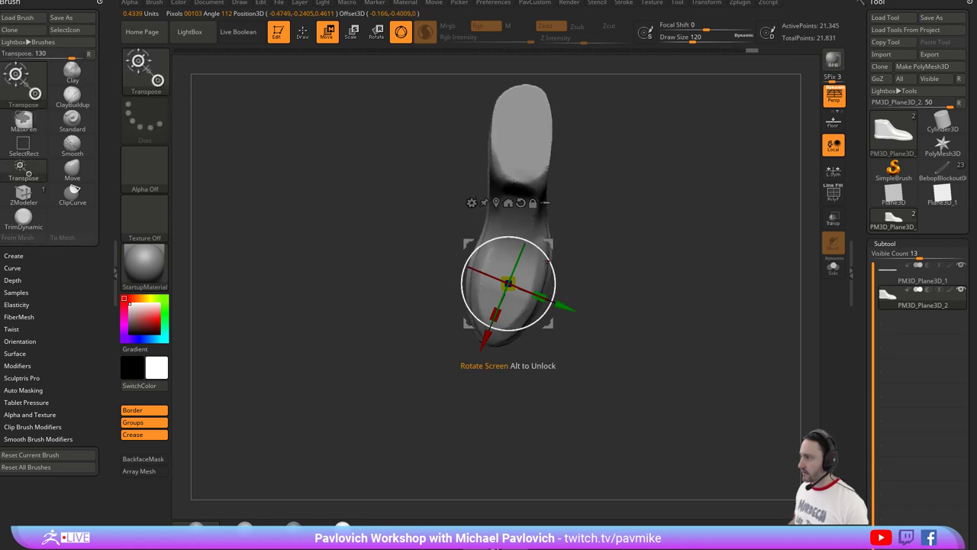
left_click_drag(550, 261, 550, 253)
key("ctrl+z")
key("q")
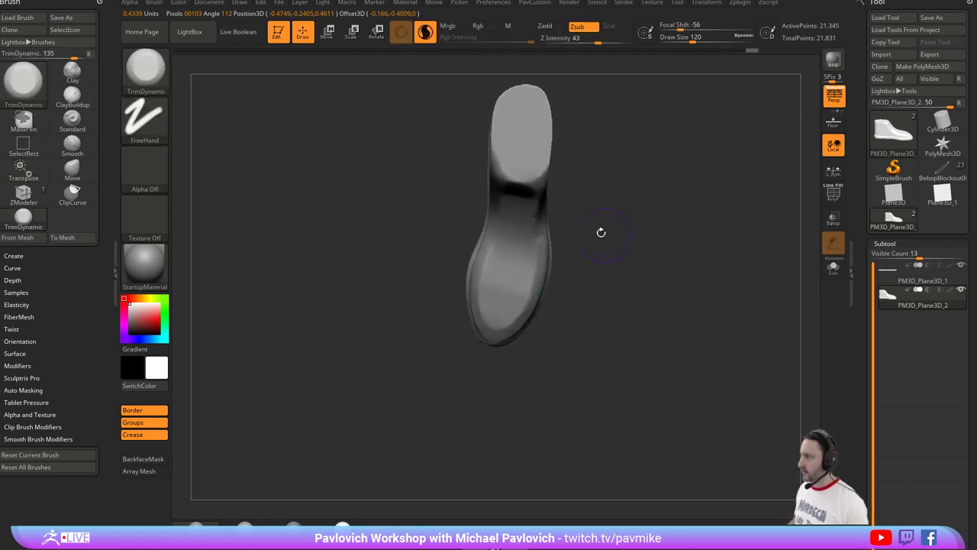
Rotate the shoe about its forefoot from above to bring the heel into line with the toe.
key("w")
left_click_drag(570, 166, 567, 216, "alt")
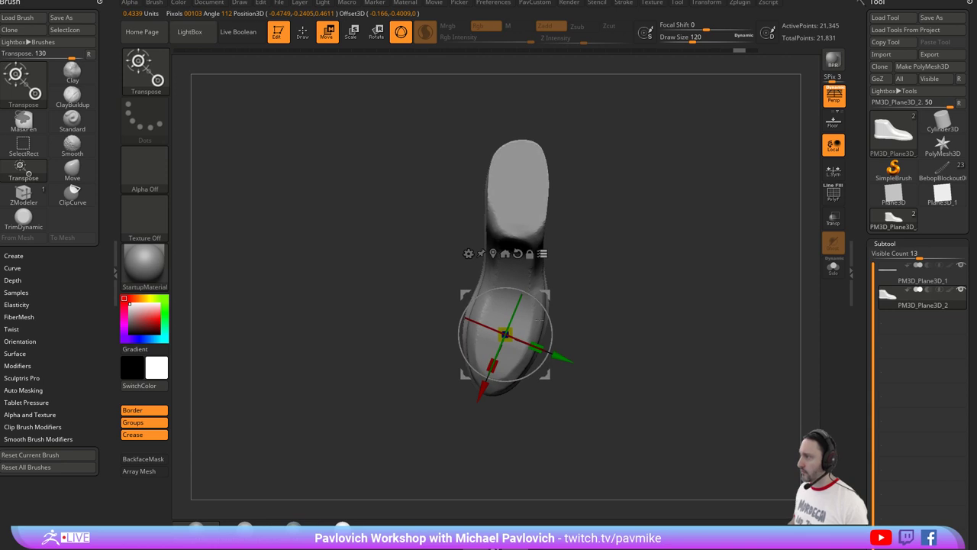
left_click_drag(541, 297, 534, 291)
left_click_drag(563, 285, 570, 295)
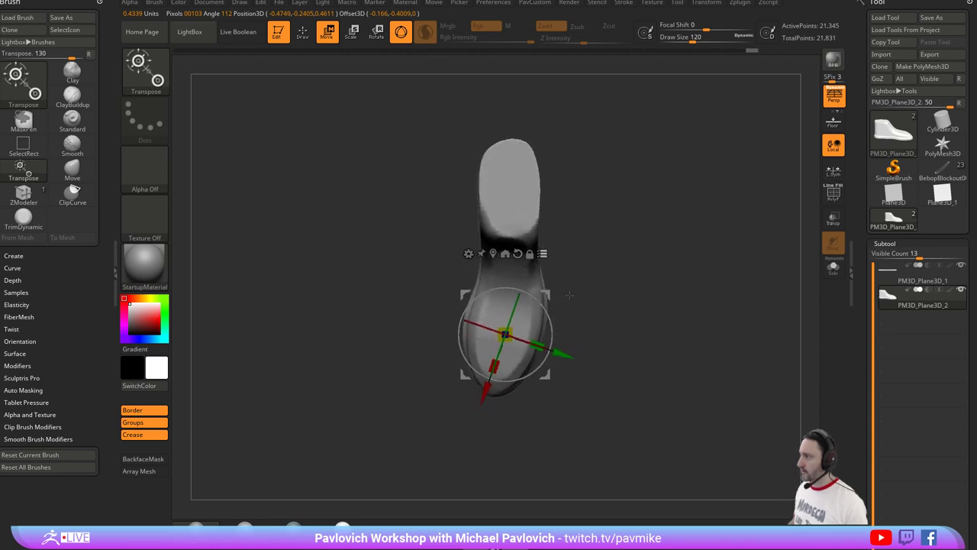
key("q")
Rotate the shoe about -3.4 degrees as seen from the sole and compare its outline with the sole reference photo.
mouse_move(647, 304)
left_mouse_down()
mouse_move(649, 177)
mouse_move(654, 226)
mouse_move(655, 194)
left_mouse_up()
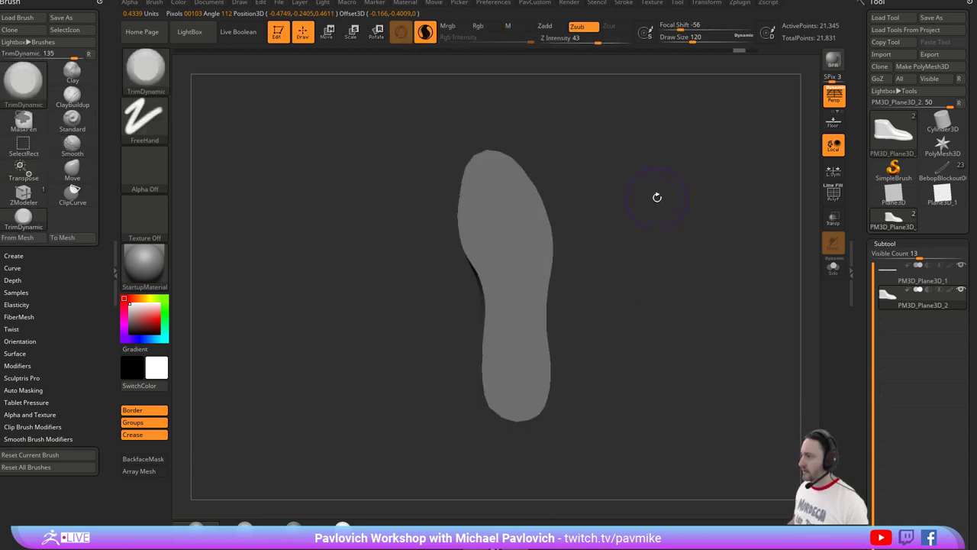
key("w")
left_click_drag(551, 226, 551, 227)
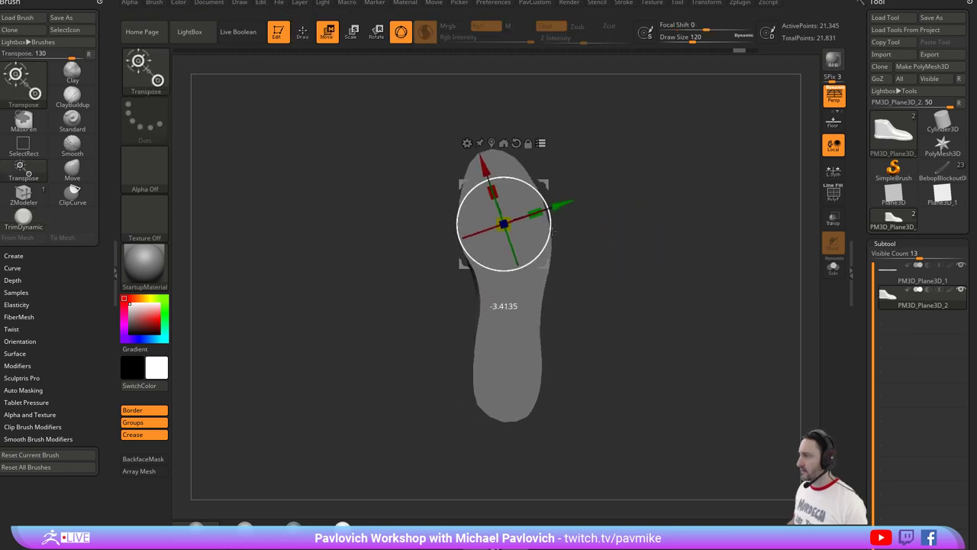
key("q")
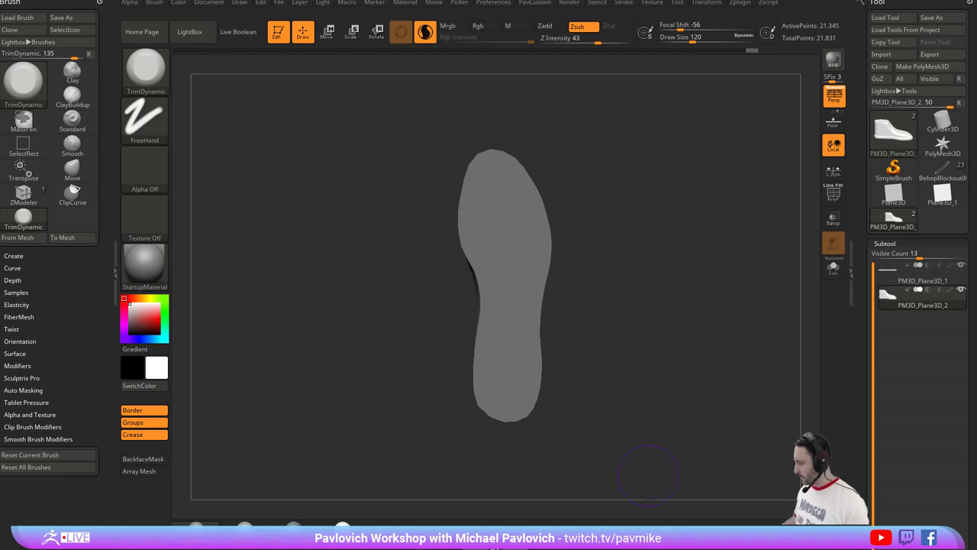
right_click_drag(343, 198, 298, 230)
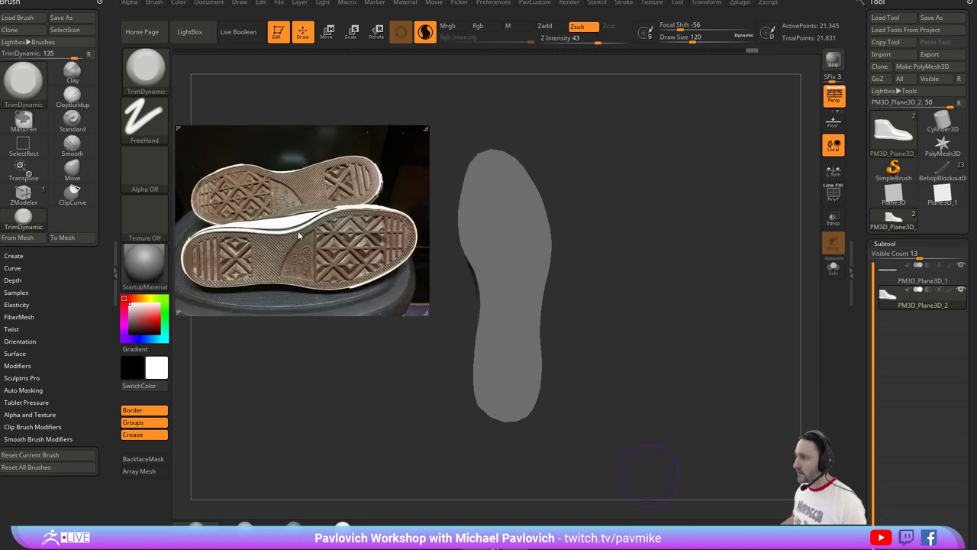
key("alt+Tab")
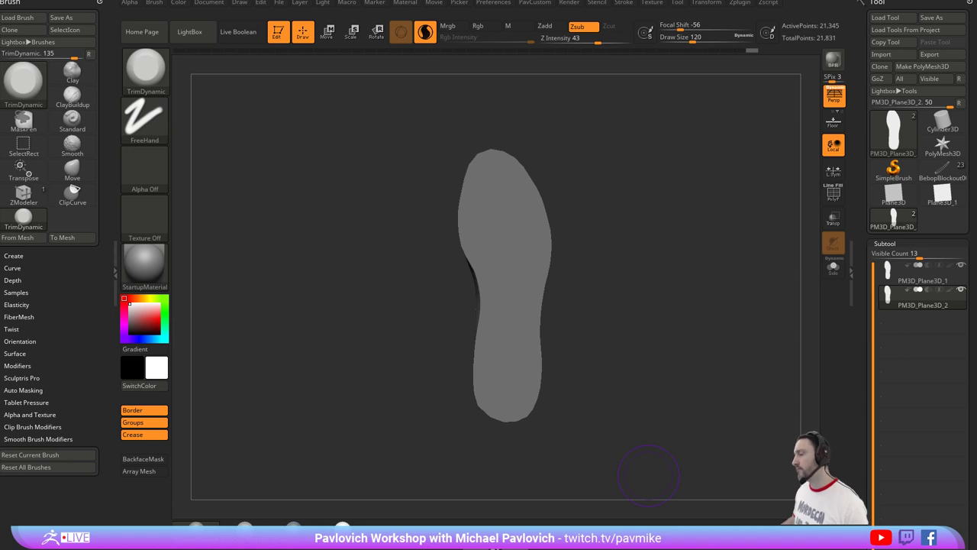
Build up the side of the upper just above the sole with the Clay brush.
mouse_move(558, 239)
left_mouse_down()
mouse_move(622, 221)
mouse_move(642, 255)
mouse_move(636, 224)
mouse_move(675, 260)
mouse_move(674, 236)
mouse_move(707, 204)
mouse_move(690, 204)
left_mouse_up()
key("b")
key("c")
key("l")
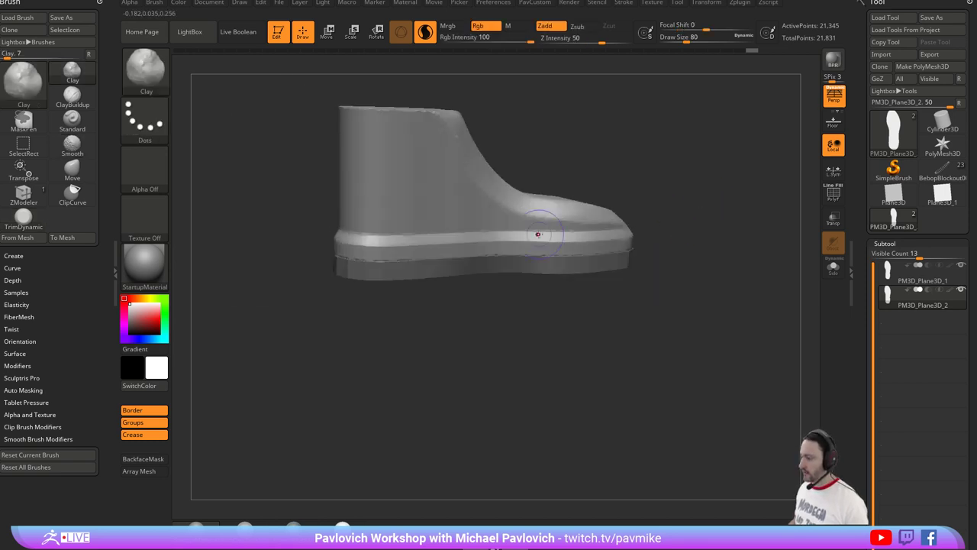
key("s")
mouse_move(399, 261)
left_mouse_down()
mouse_move(403, 236)
mouse_move(580, 228)
left_mouse_up()
left_click_drag(674, 199, 691, 248)
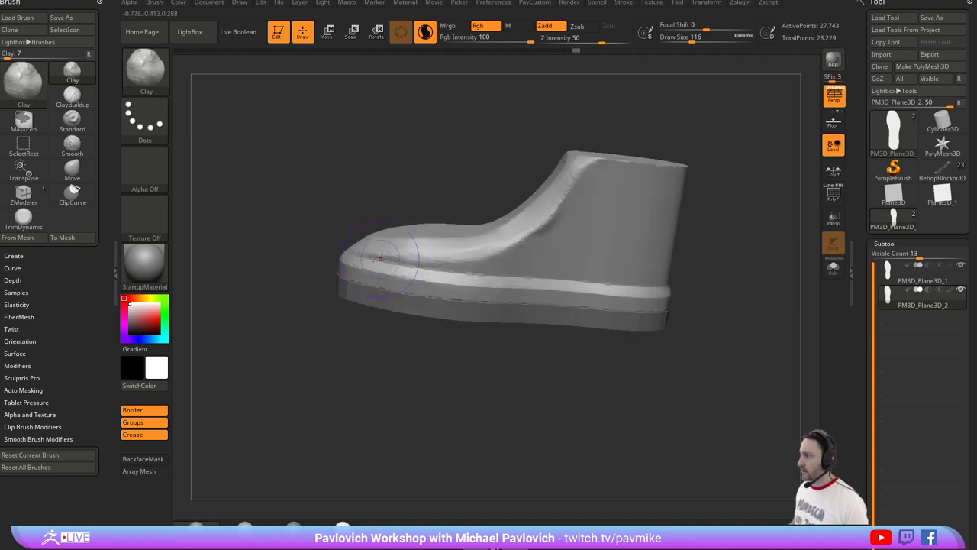
Add Clay brush volume around the toe and along the shoe's side to the heel at Draw Size 112.
left_click_drag(330, 251, 438, 255)
left_click_drag(677, 237, 567, 258)
left_click_drag(728, 255, 666, 273, "alt")
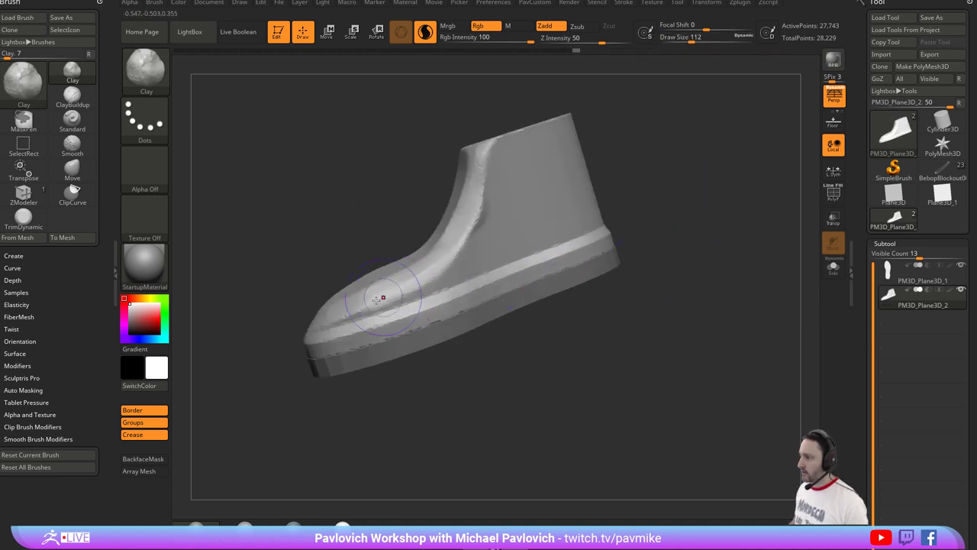
left_click_drag(348, 321, 611, 216)
left_click_drag(682, 189, 454, 286)
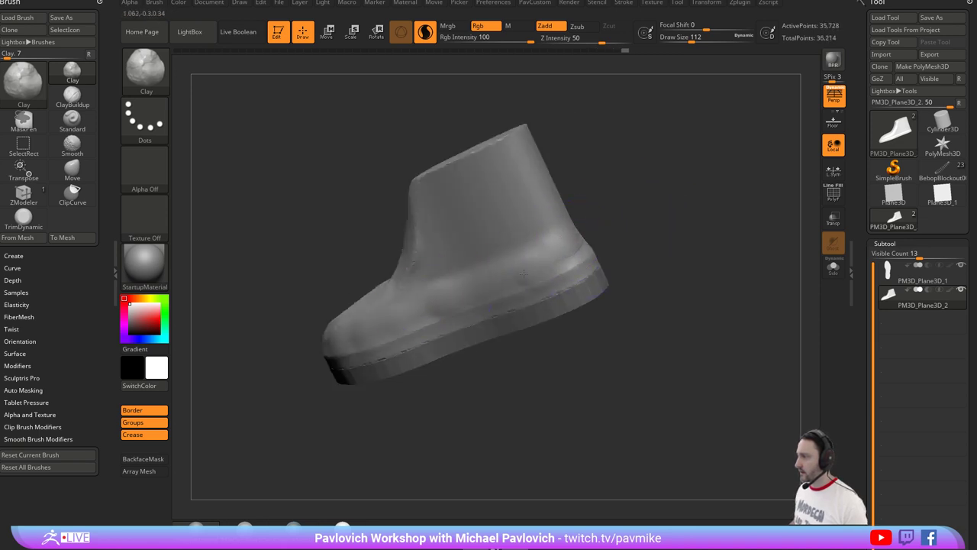
mouse_move(523, 274)
left_mouse_down()
mouse_move(551, 265)
mouse_move(618, 214)
mouse_move(480, 200)
left_mouse_up()
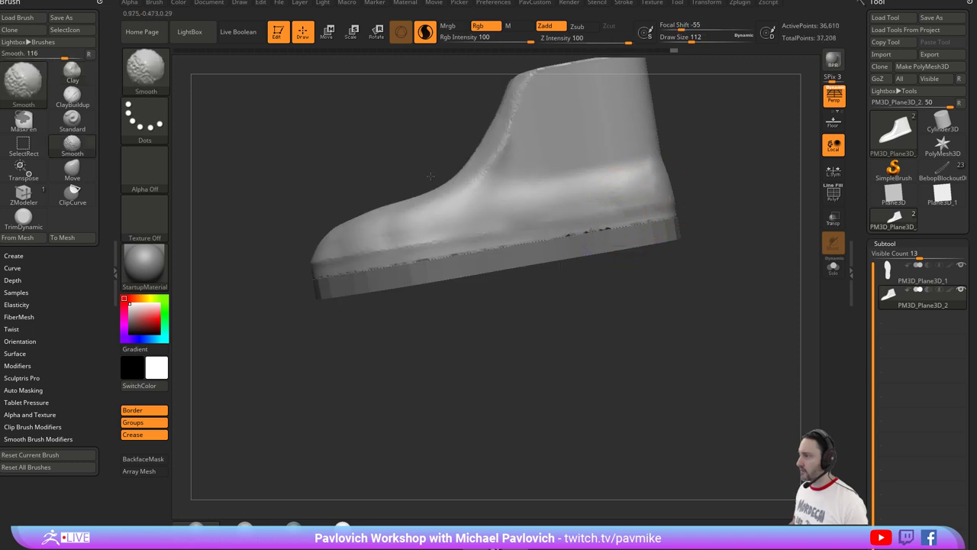
Turn off Sculptris Pro, then fill and smooth the uneven areas of the instep, toe and sides.
left_click(426, 32)
right_click_drag(498, 167, 469, 236, "alt")
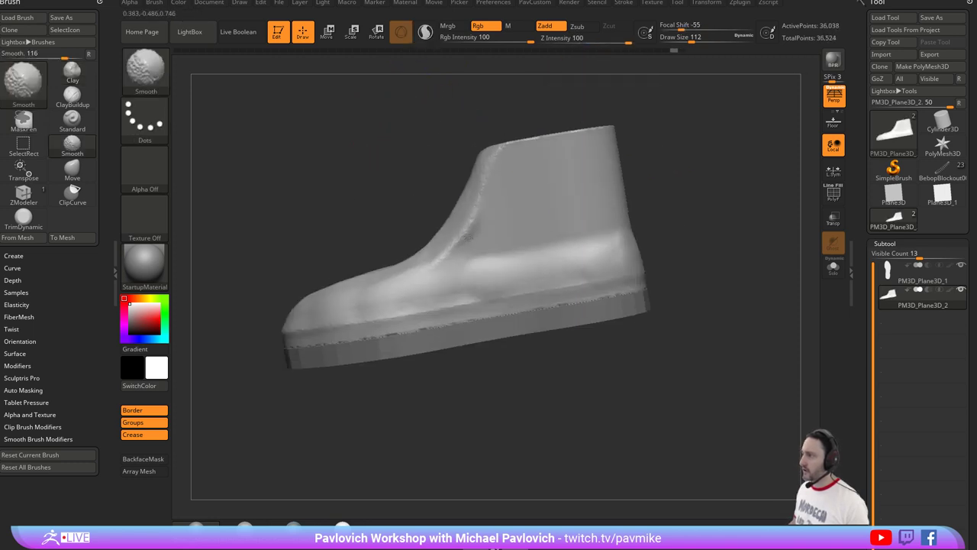
mouse_move(634, 137)
left_mouse_down()
mouse_move(710, 135)
mouse_move(644, 245)
left_mouse_up()
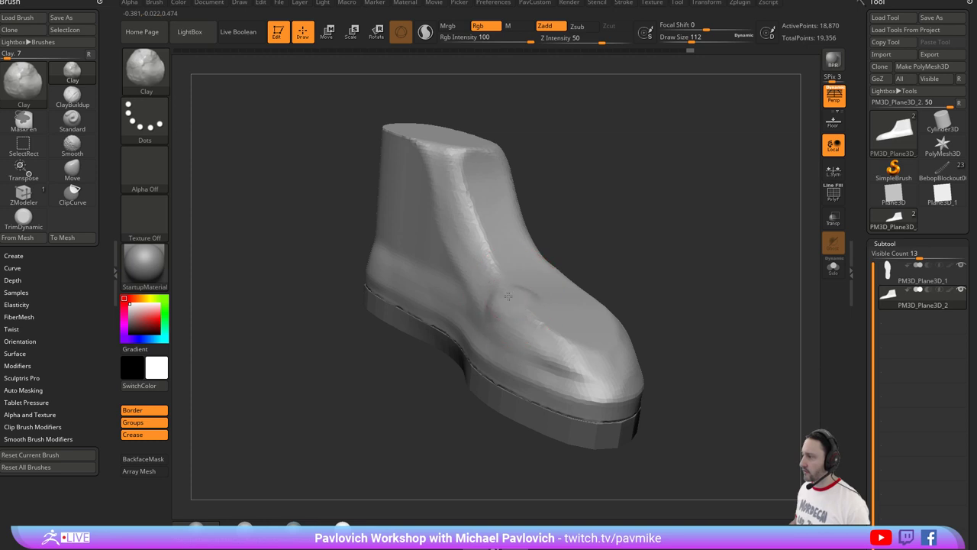
mouse_move(508, 296)
left_mouse_down()
mouse_move(553, 359)
mouse_move(592, 386)
left_mouse_up()
mouse_move(703, 336)
right_mouse_down("ctrl")
mouse_move(703, 290)
mouse_move(674, 240)
mouse_move(674, 263)
right_mouse_up("ctrl")
left_click_drag(396, 267, 383, 252, "shift")
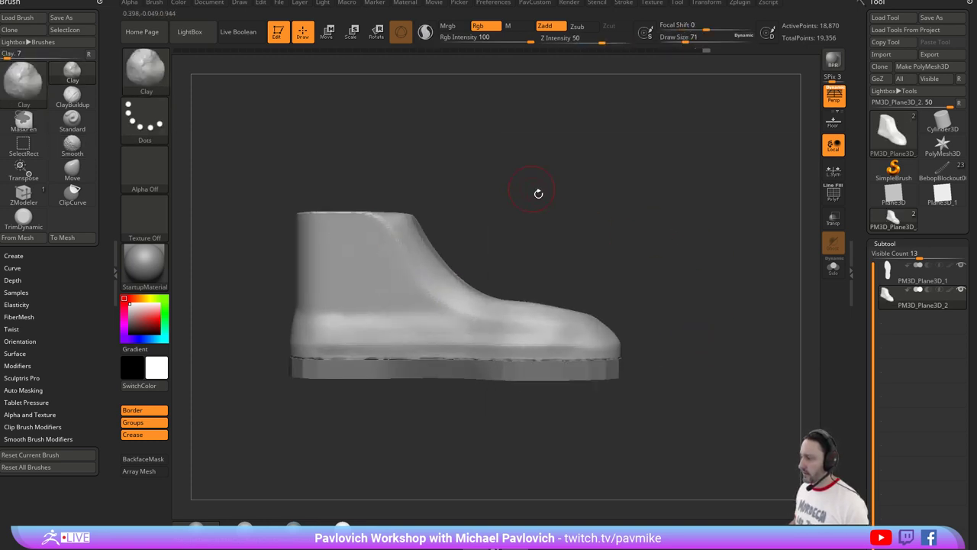
Set up the Standard brush at Draw Size 62 for detailing the ankle in side view.
right_click_drag(540, 192, 618, 206, "alt")
right_click_drag(618, 206, 637, 190, "ctrl")
left_click_drag(641, 201, 639, 184, "alt")
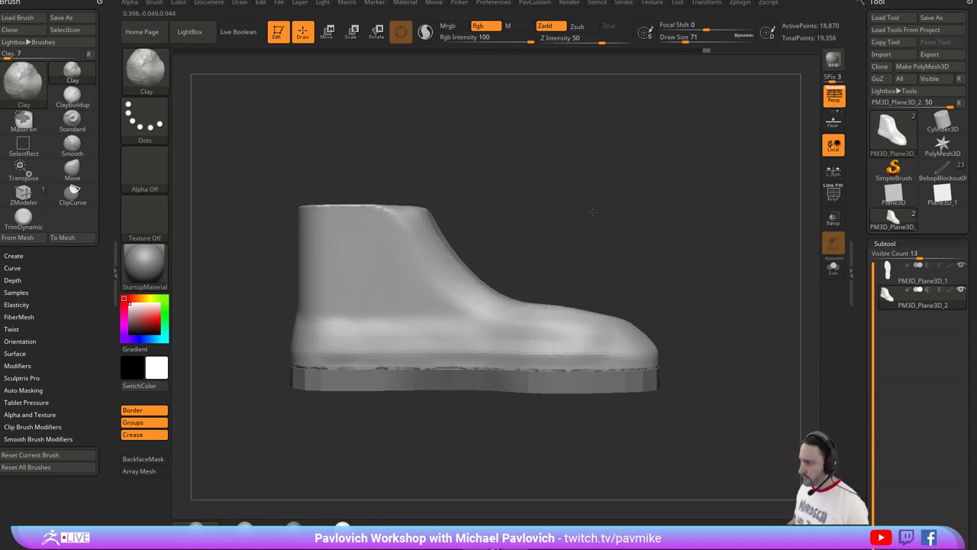
left_click_drag(593, 213, 625, 208, "alt")
key("b")
key("s")
key("t")
mouse_move(288, 267)
left_mouse_down("alt")
mouse_move(303, 283)
mouse_move(328, 286)
left_mouse_up("alt")
key("s")
left_click(397, 293)
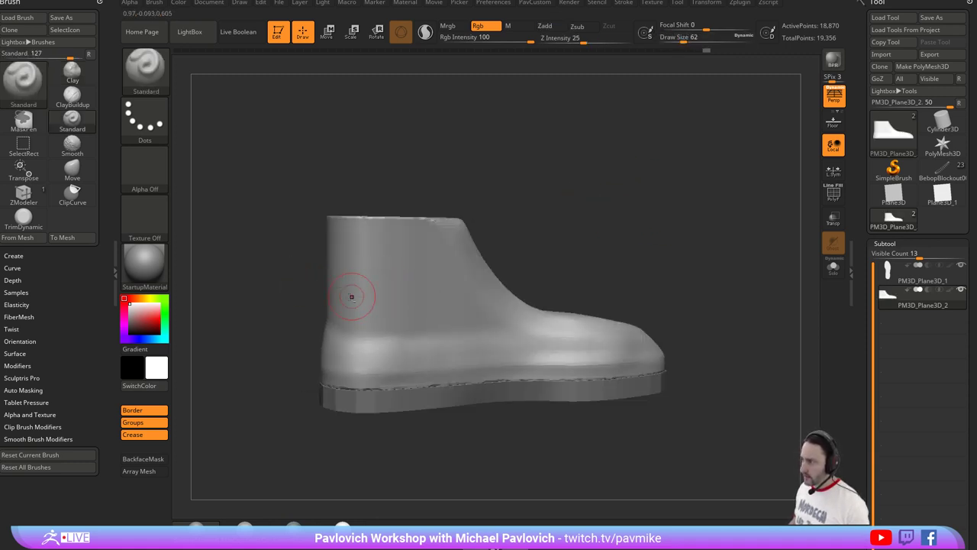
Turn off Rgb, set Z Intensity to 33, and sculpt a small mark at the back of the ankle.
left_click(491, 29)
left_click_drag(550, 191, 497, 165, "alt")
left_click(590, 38)
left_click_drag(280, 301, 390, 289)
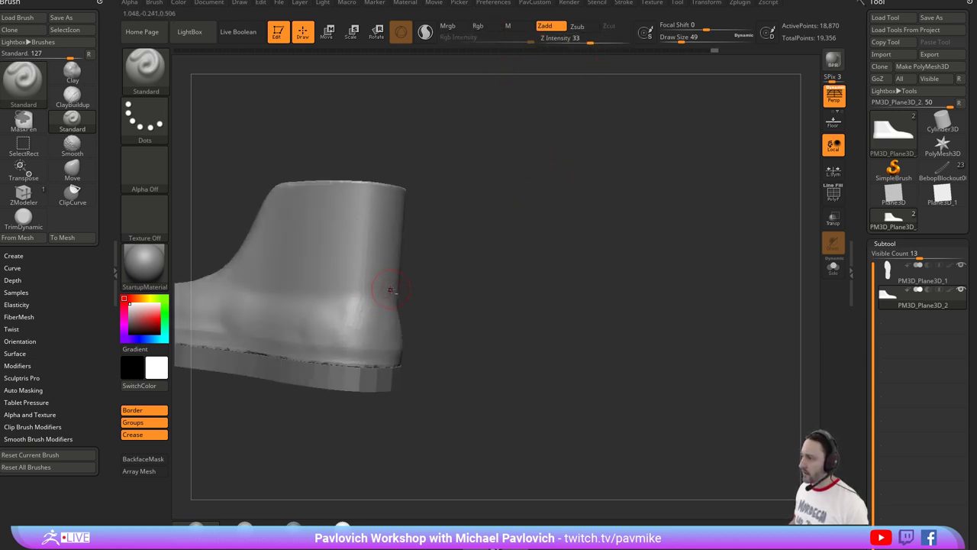
mouse_move(441, 268)
left_mouse_down()
mouse_move(419, 268)
mouse_move(503, 266)
mouse_move(519, 222)
mouse_move(492, 194)
mouse_move(587, 221)
mouse_move(576, 272)
mouse_move(613, 238)
left_mouse_up()
Polish the front and side of the toe with the hPolish brush at Draw Size 97.
key("bracketright")
key("bracketright")
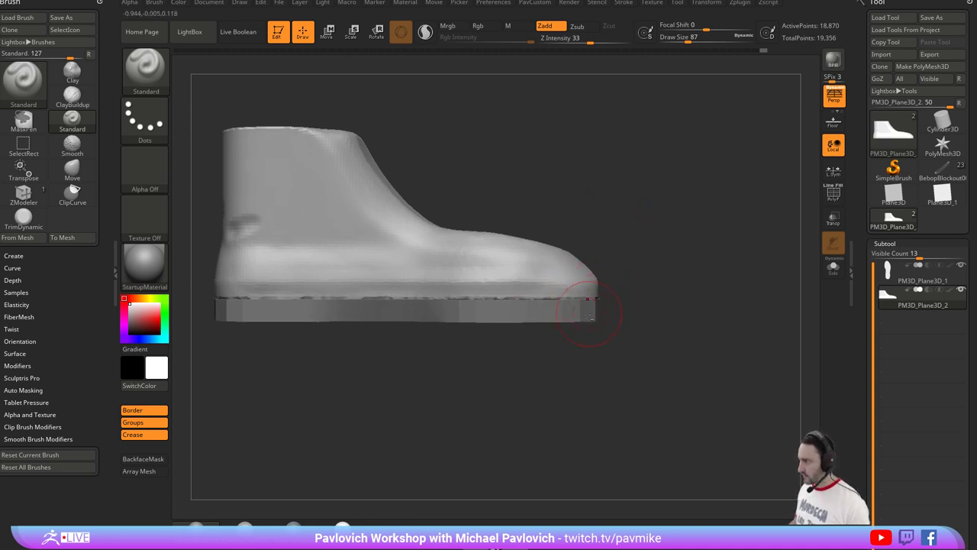
mouse_move(603, 282)
left_mouse_down()
mouse_move(618, 279)
mouse_move(640, 229)
mouse_move(563, 277)
mouse_move(589, 261)
left_mouse_up()
key("b")
key("h")
key("p")
key("s")
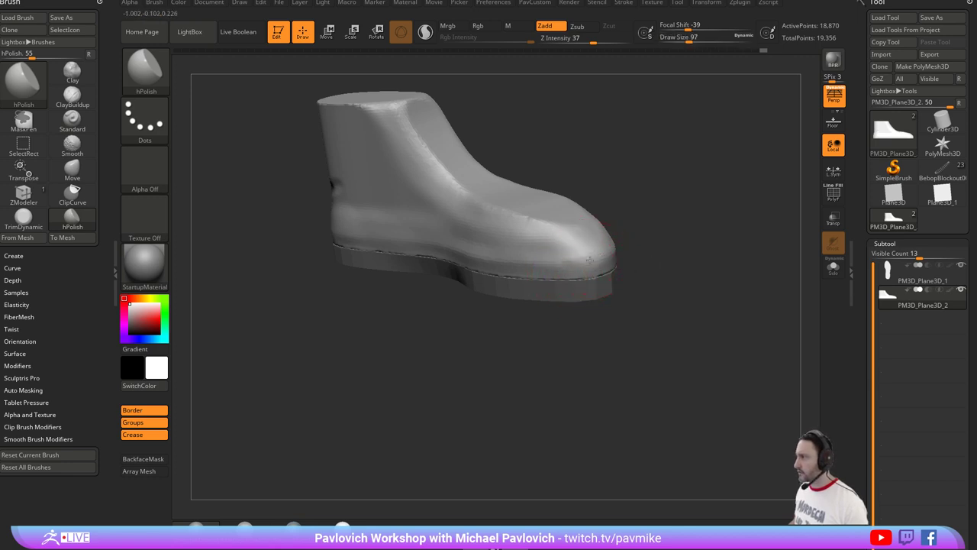
left_click_drag(657, 248, 504, 283)
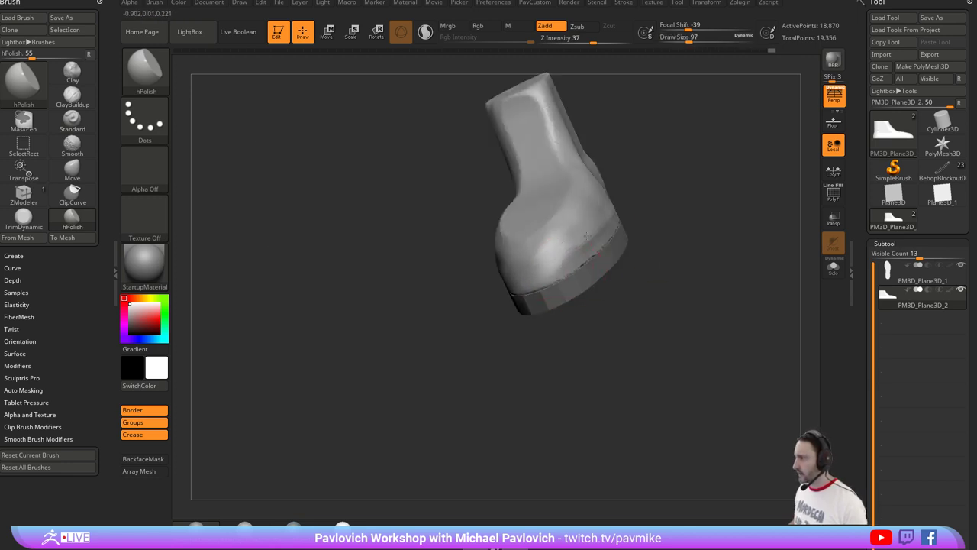
Select the sole subtool, crease all its edges with CreaseLvl 2, and turn on Dynamic subdivision.
key("b")
key("s")
key("t")
mouse_move(669, 241)
left_mouse_down()
mouse_move(581, 280)
mouse_move(676, 231)
mouse_move(665, 262)
mouse_move(683, 268)
left_mouse_up()
left_click(582, 273, "alt")
key("2")
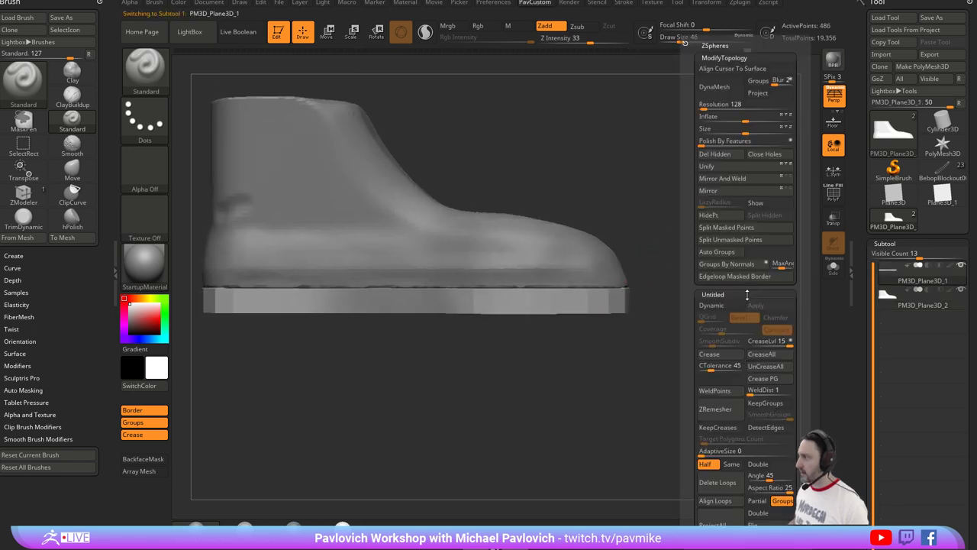
left_click(755, 358)
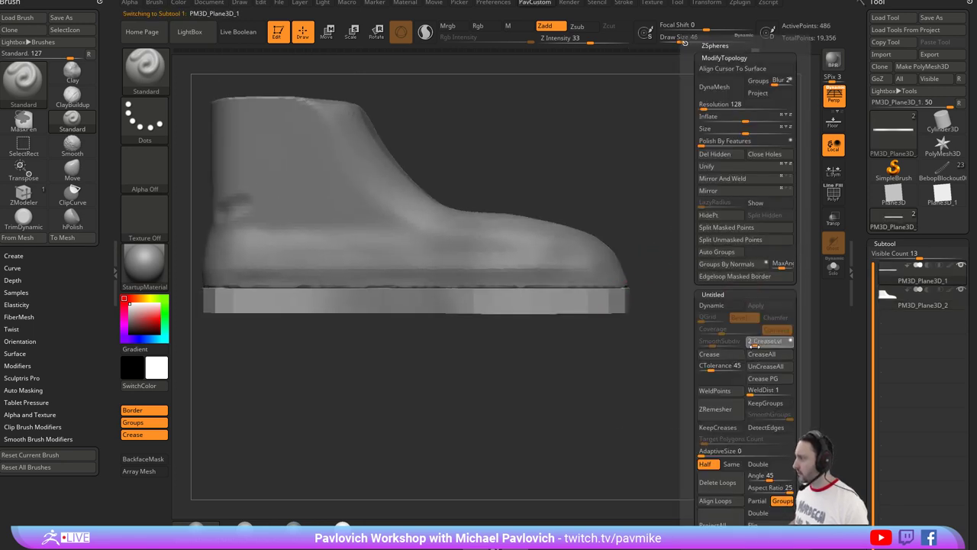
mouse_move(750, 344)
left_mouse_down()
mouse_move(724, 344)
mouse_move(753, 344)
left_mouse_up()
left_click(721, 306)
Recenter the gizmo on the sole and move the sole down by about 0.0158.
left_click_drag(658, 228, 675, 240, "alt")
key("w")
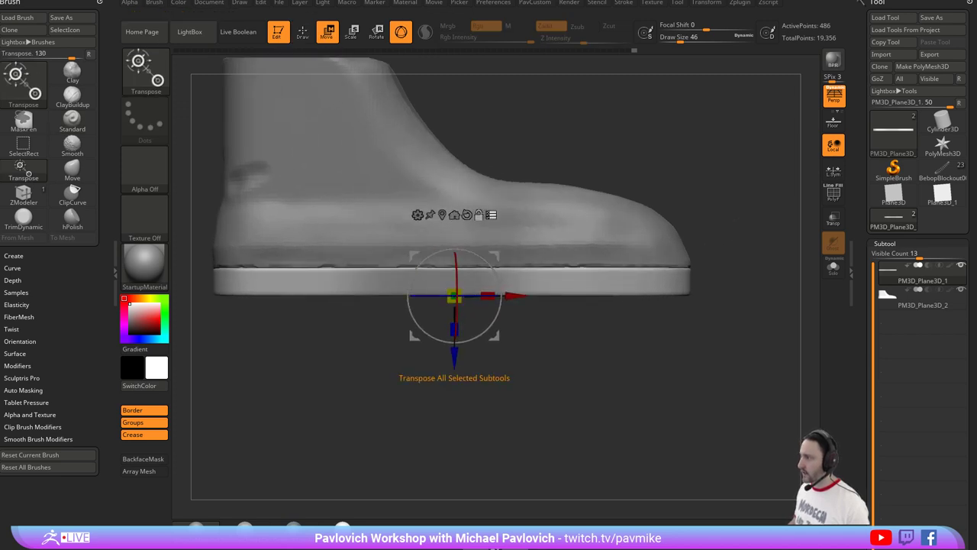
left_click(451, 218, "alt")
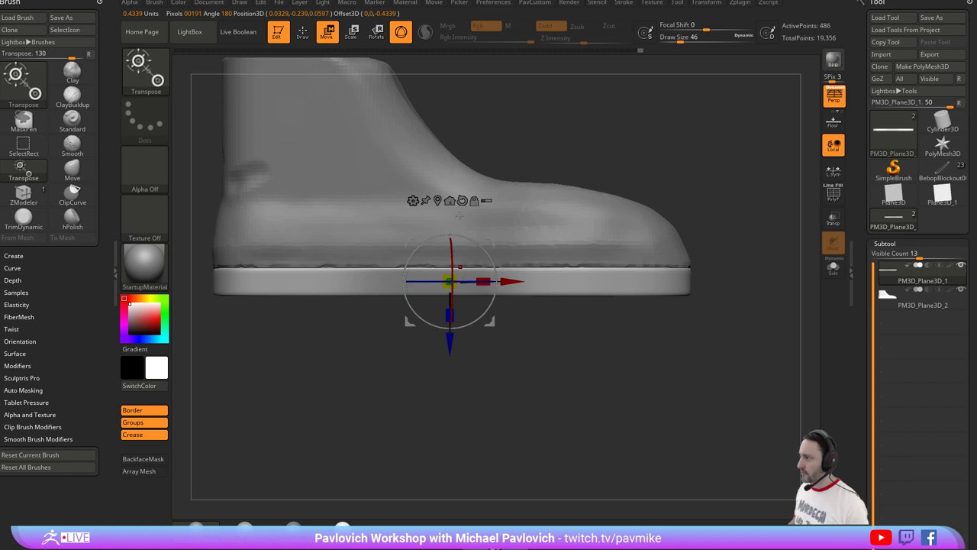
left_click_drag(453, 310, 454, 353)
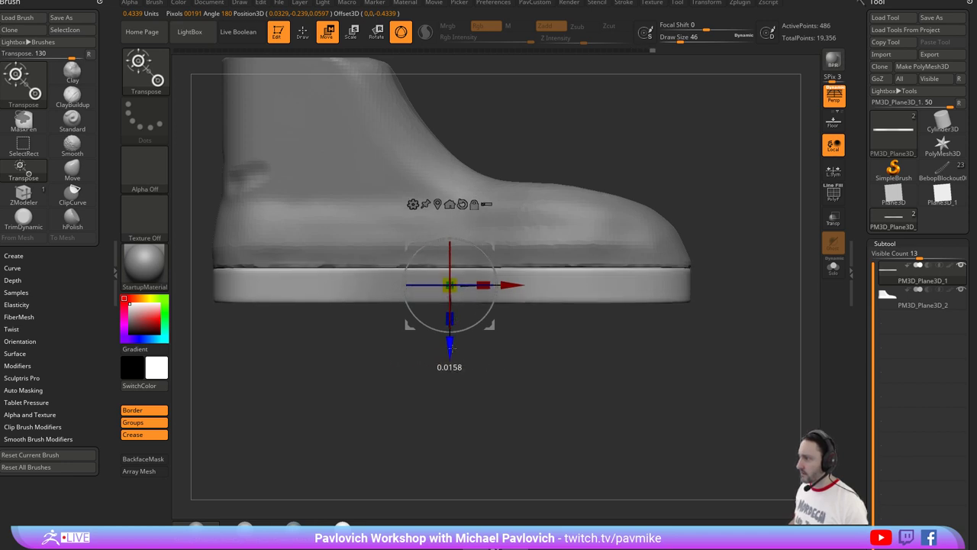
Select the upper subtool and reshape the toe's outline from the front with the Move brush at Draw Size 132.
key("q")
right_click_drag(687, 285, 729, 250, "ctrl")
left_click(624, 232, "alt")
right_click_drag(687, 207, 707, 239, "alt")
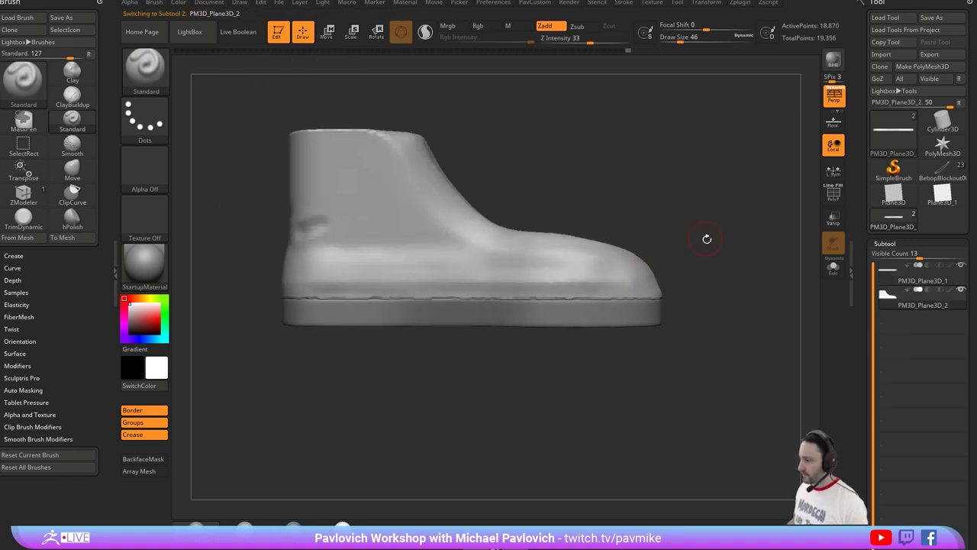
left_click_drag(725, 238, 510, 371)
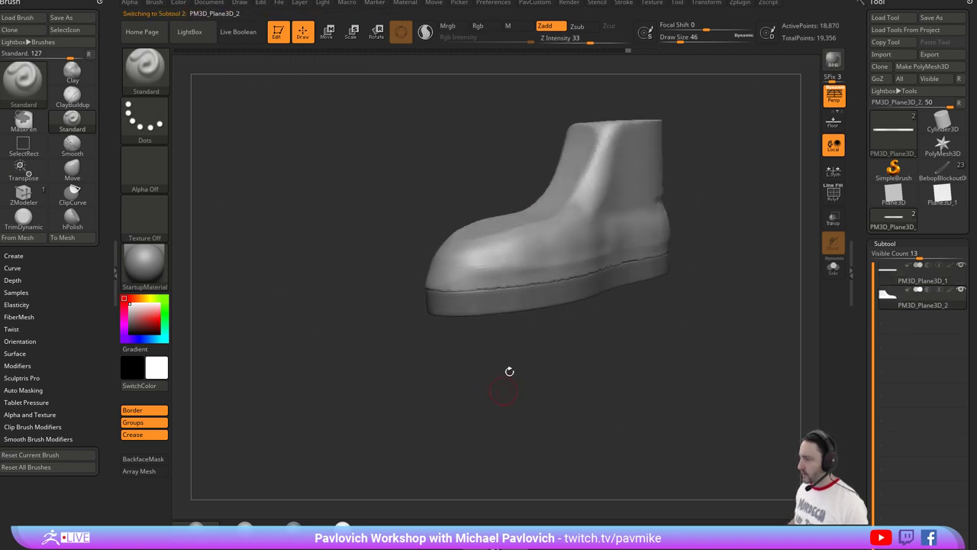
left_click_drag(731, 272, 700, 279)
key("s")
left_click(481, 291)
key("b")
key("m")
key("v")
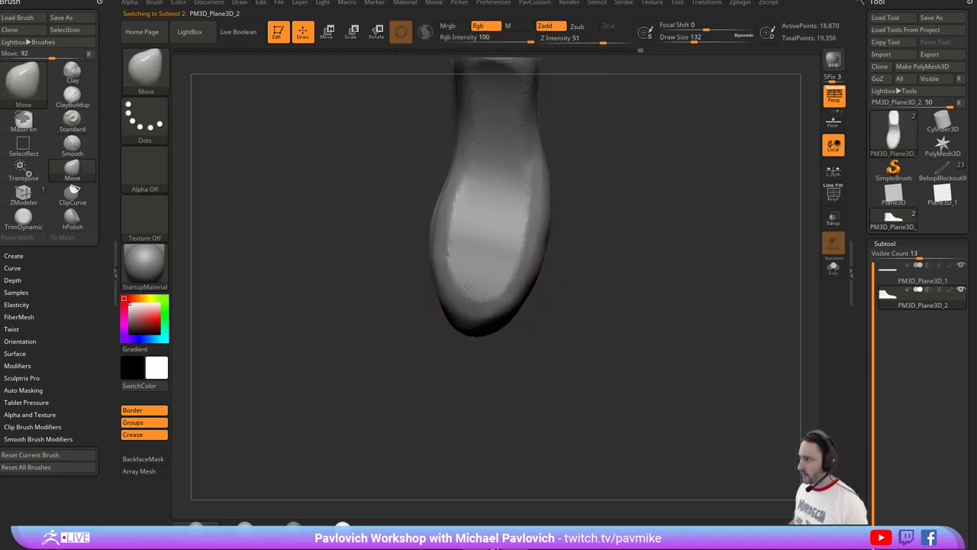
right_click_drag(468, 286, 480, 249)
Smooth the upper's toe and instep, and refresh its DynaMesh.
key("shift")
right_click_drag(443, 291, 484, 300)
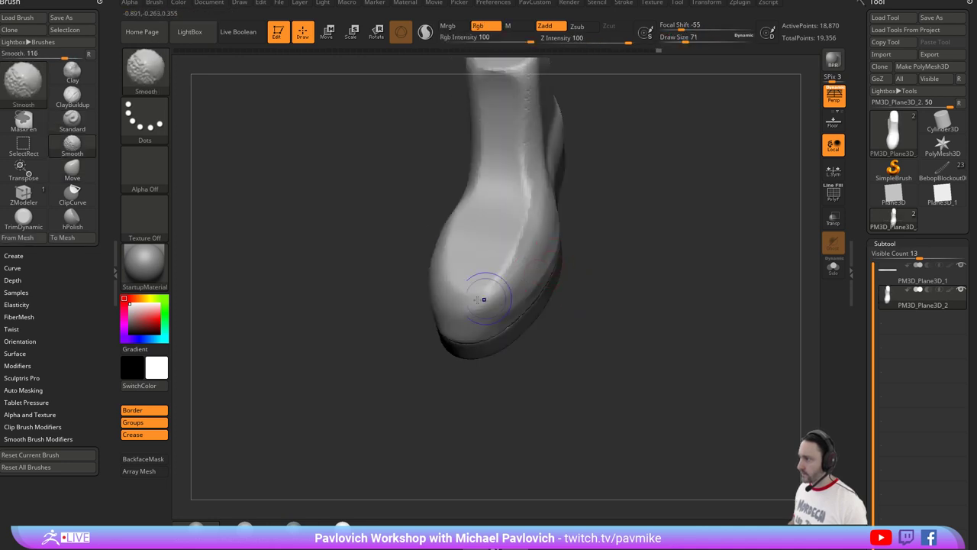
left_click_drag(503, 268, 527, 194, "shift")
left_click_drag(676, 170, 651, 276, "ctrl")
mouse_move(652, 276)
right_mouse_down()
mouse_move(636, 259)
mouse_move(634, 308)
mouse_move(540, 291)
right_mouse_up()
key("shift")
right_click_drag(745, 258, 547, 269, "shift")
mouse_move(662, 305)
right_mouse_down("ctrl")
mouse_move(696, 236)
mouse_move(752, 245)
right_mouse_up("ctrl")
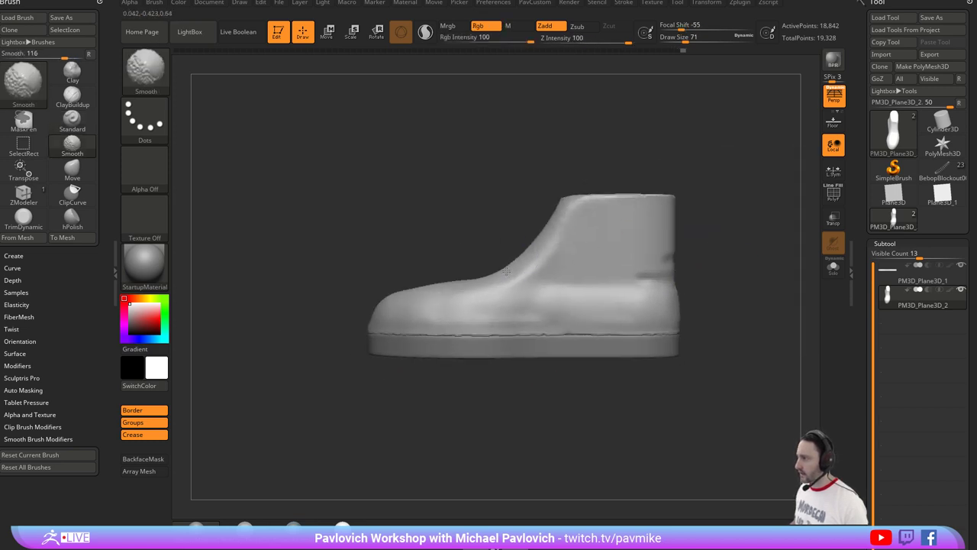
mouse_move(718, 163)
right_mouse_down("alt")
mouse_move(695, 172)
mouse_move(710, 192)
mouse_move(619, 212)
mouse_move(548, 194)
right_mouse_up("alt")
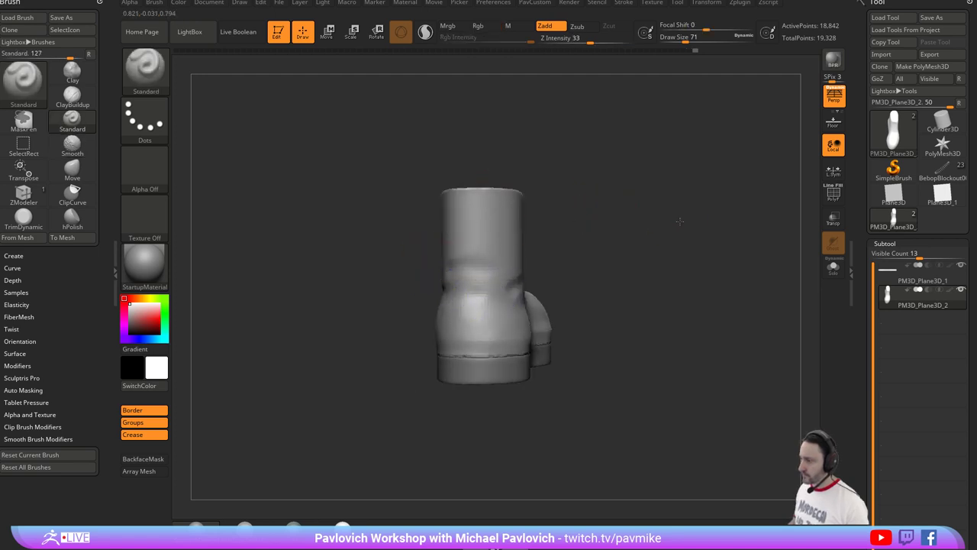
mouse_move(679, 216)
right_mouse_down()
mouse_move(657, 198)
mouse_move(642, 220)
mouse_move(661, 222)
right_mouse_up()
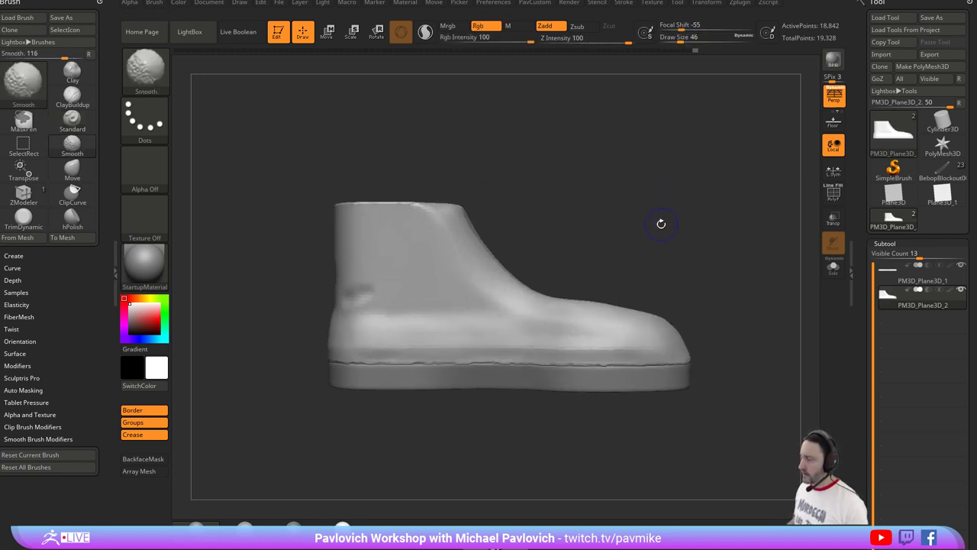
Compare the shoe with the Converse reference overlay with perspective turned off, and hide the overlay.
key("shift+z")
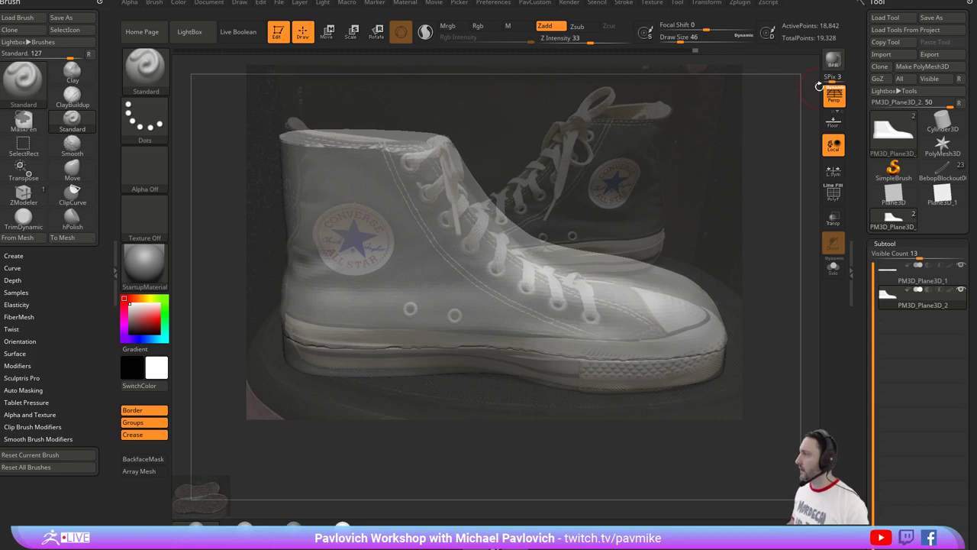
left_click(831, 94)
mouse_move(696, 196)
right_mouse_down()
mouse_move(699, 184)
mouse_move(632, 248)
mouse_move(689, 214)
mouse_move(680, 220)
mouse_move(692, 163)
mouse_move(698, 189)
right_mouse_up()
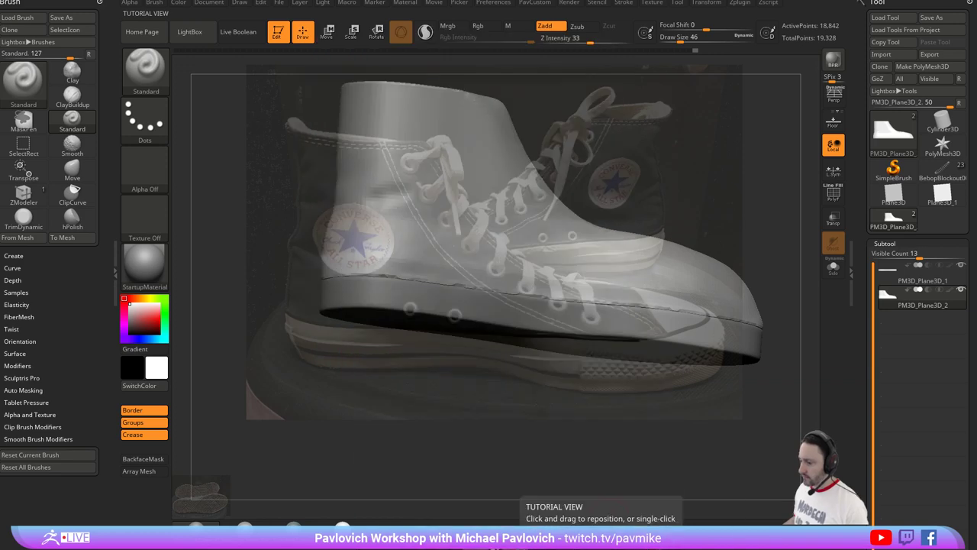
right_click_drag(561, 197, 801, 214)
key("shift+z")
Select the sole subtool, frame it, and isolate it with Solo.
left_click(485, 322, "alt")
key("f")
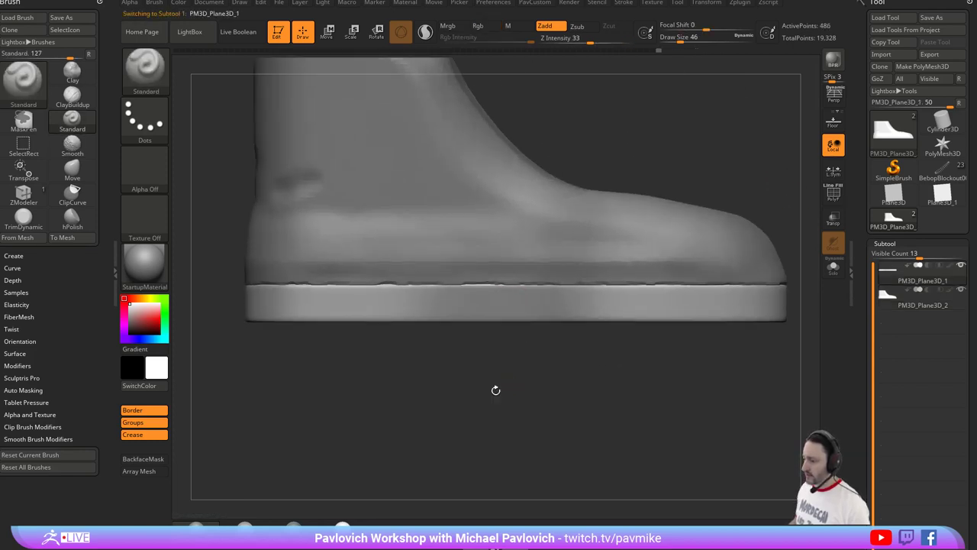
right_click_drag(411, 390, 638, 245)
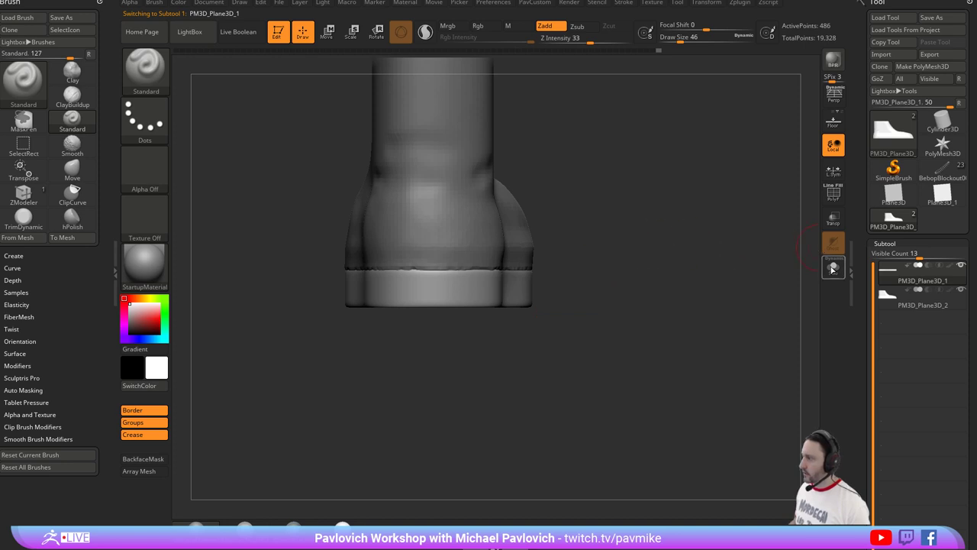
left_click(833, 268)
mouse_move(688, 398)
right_mouse_down("shift")
mouse_move(672, 318)
mouse_move(677, 203)
right_mouse_up("shift")
Push the side of the sole's heel end outward with the Move brush at Draw Size 112, and turn Solo off.
key("s")
mouse_move(530, 291)
left_mouse_down()
mouse_move(540, 291)
mouse_move(501, 277)
left_mouse_up()
key("b")
key("m")
key("v")
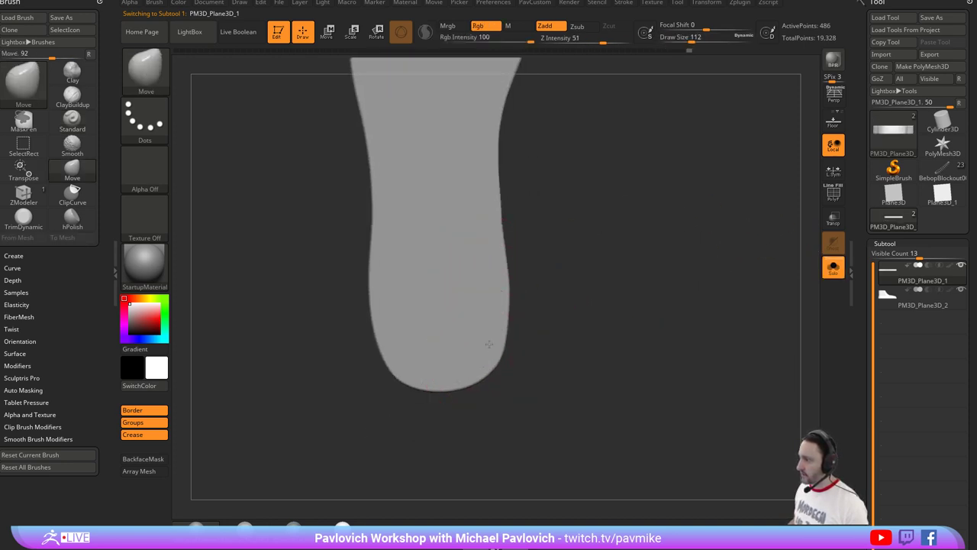
left_click_drag(486, 244, 492, 246)
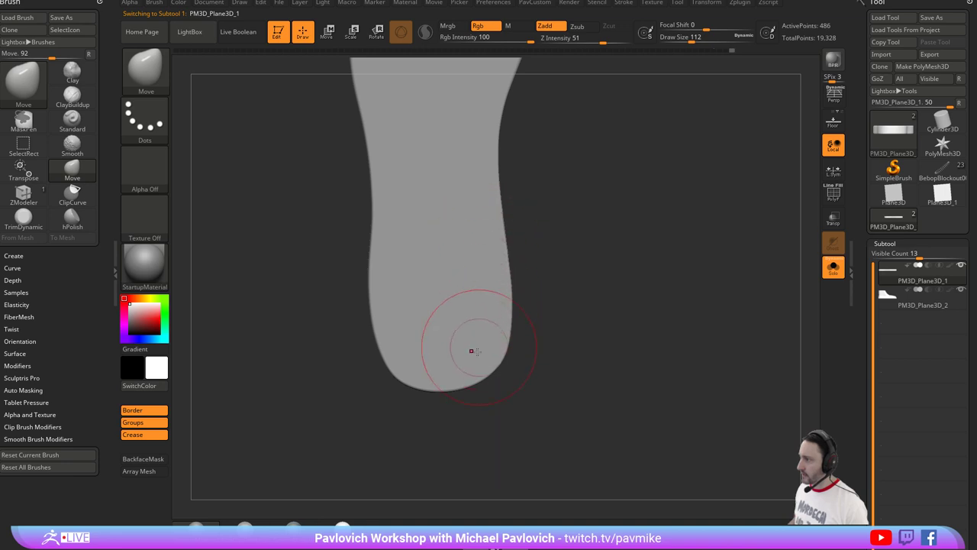
left_click_drag(588, 328, 560, 225)
left_click_drag(482, 277, 583, 208)
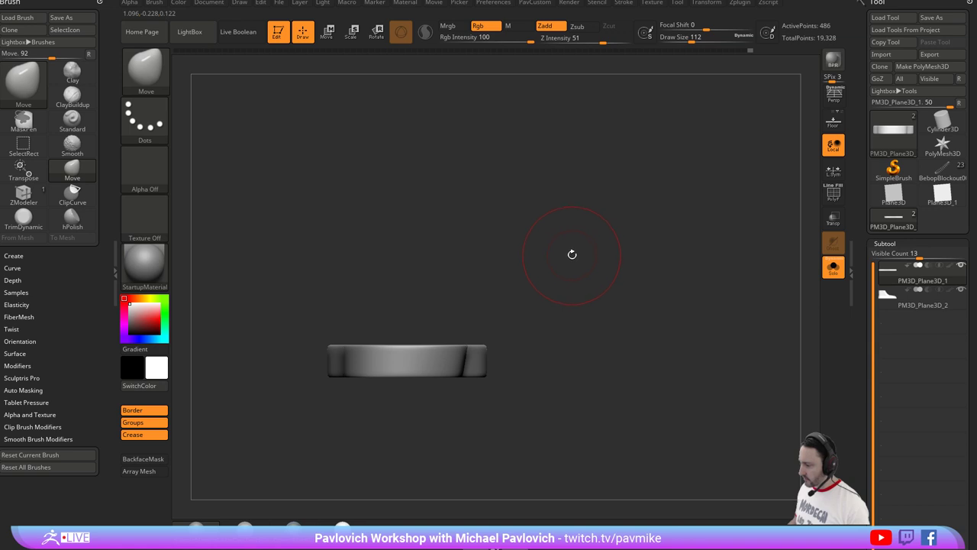
left_click_drag(604, 251, 406, 245)
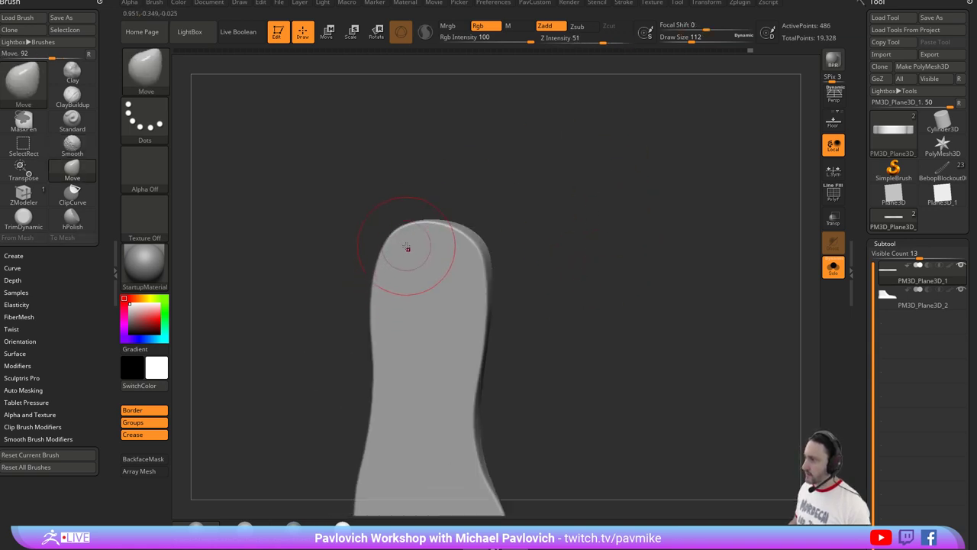
left_click_drag(395, 359, 635, 286)
left_click(833, 267)
Select the upper and fit its heel to the sole from below with the Move brush, reducing Draw Size to 149.
left_click_drag(710, 216, 672, 265)
left_click(474, 350, "alt")
mouse_move(582, 241)
left_mouse_down("alt")
mouse_move(637, 163)
mouse_move(637, 182)
left_mouse_up("alt")
key("s")
left_click_drag(379, 283, 387, 284)
mouse_move(344, 352)
left_mouse_down()
mouse_move(369, 362)
mouse_move(471, 190)
mouse_move(633, 176)
mouse_move(691, 148)
mouse_move(464, 266)
left_mouse_up()
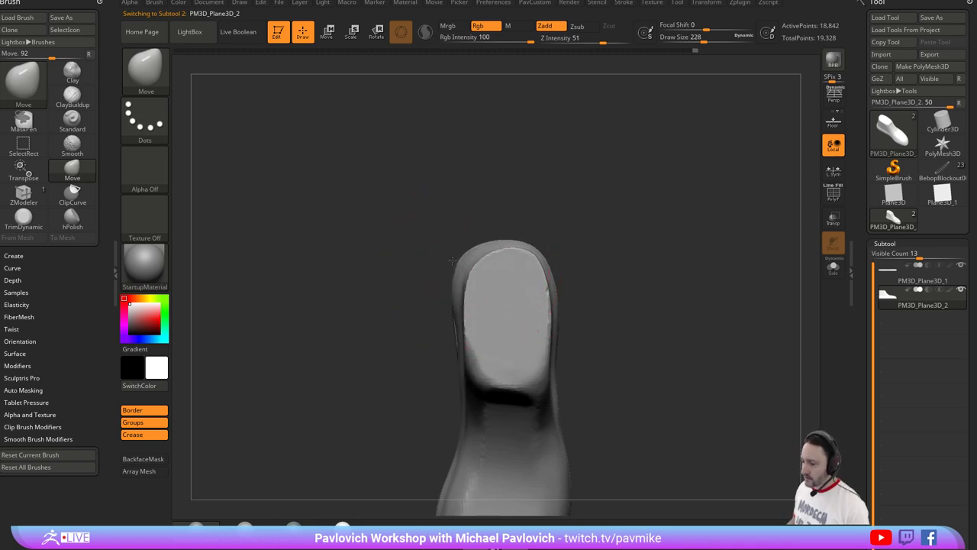
key("s")
left_click_drag(456, 260, 450, 260)
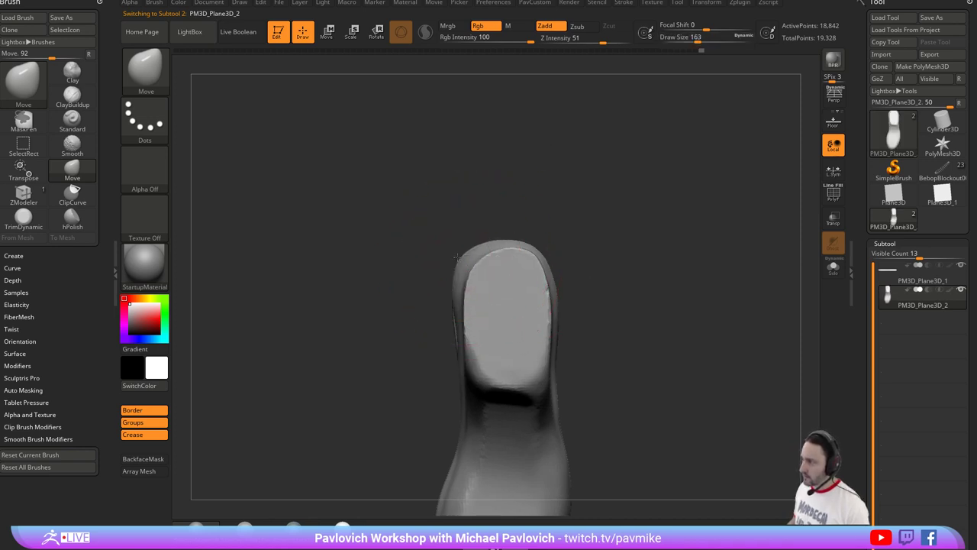
key("bracketleft")
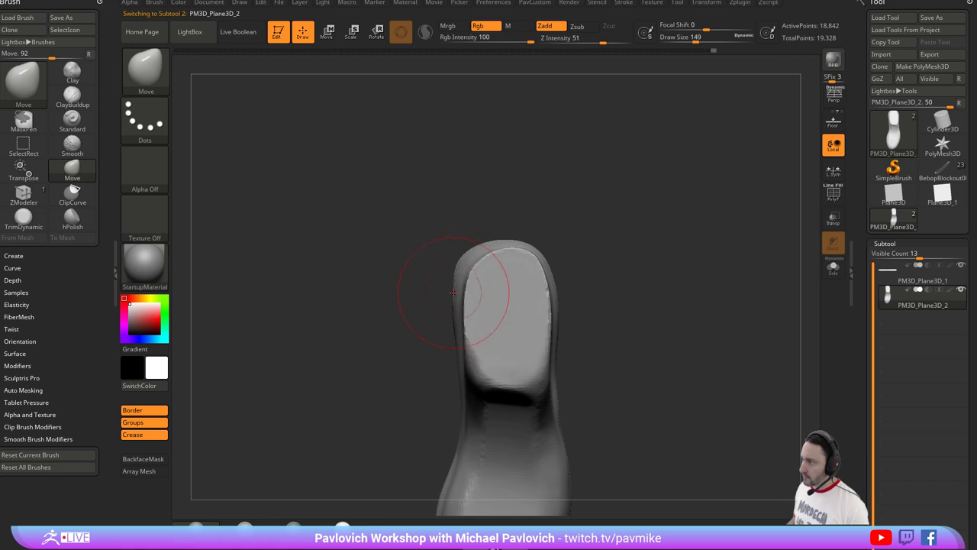
Switch to the Standard brush at Draw Size 90 and return to a side view of the shoe.
mouse_move(596, 290)
left_mouse_down()
mouse_move(665, 227)
mouse_move(706, 227)
left_mouse_up()
key("b")
key("s")
key("t")
key("s")
left_click_drag(558, 242, 540, 242)
left_click_drag(674, 161, 570, 245, "alt")
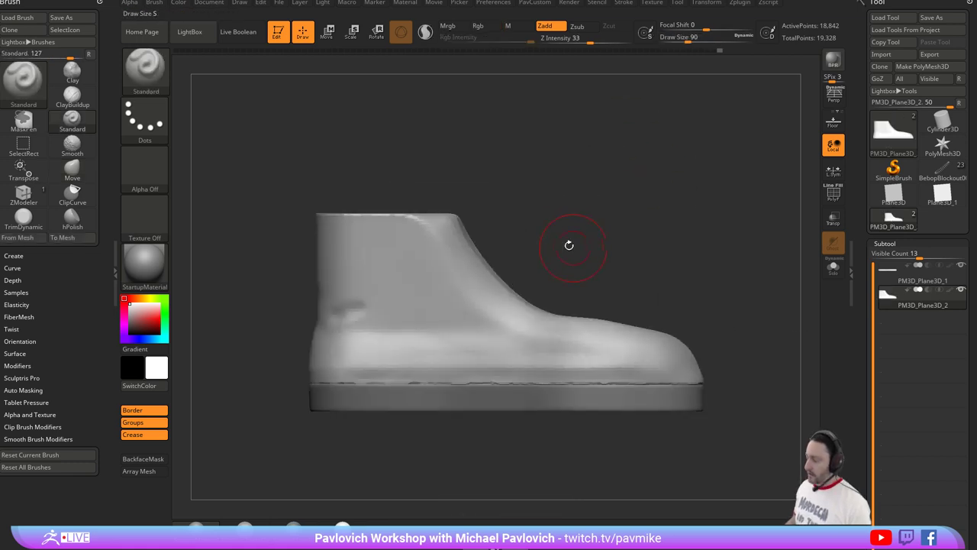
Show the Converse reference overlay, turn perspective back on, and line the shoe up with the photo.
key("shift+z")
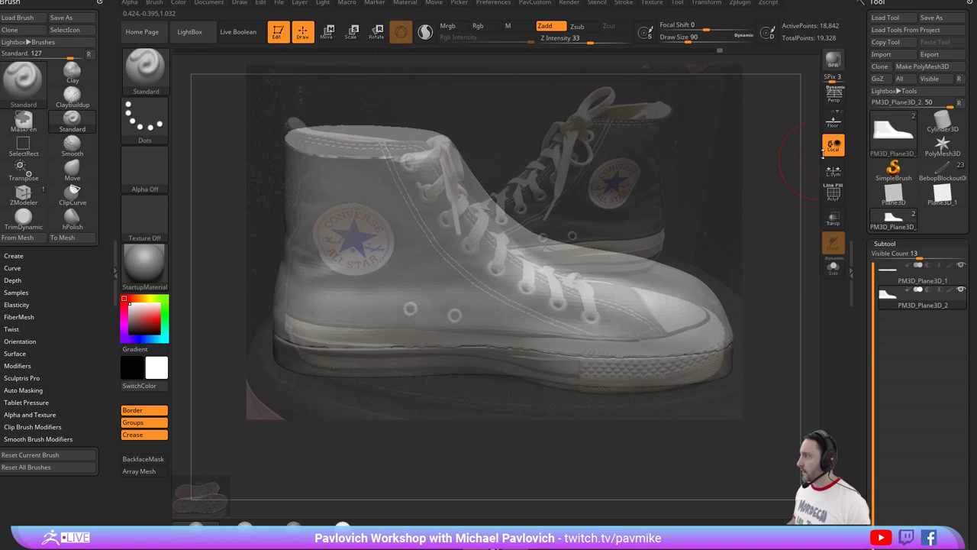
left_click(834, 96)
left_click_drag(708, 218, 727, 229)
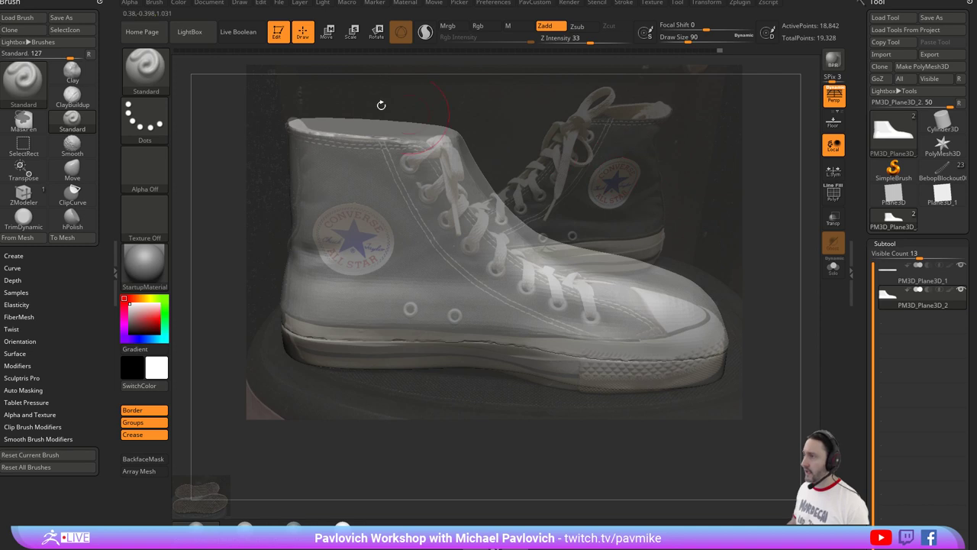
Try focal lengths of 35 and 28 mm, return to 50 mm, and rotate the shoe slightly to match the reference.
left_click(239, 3)
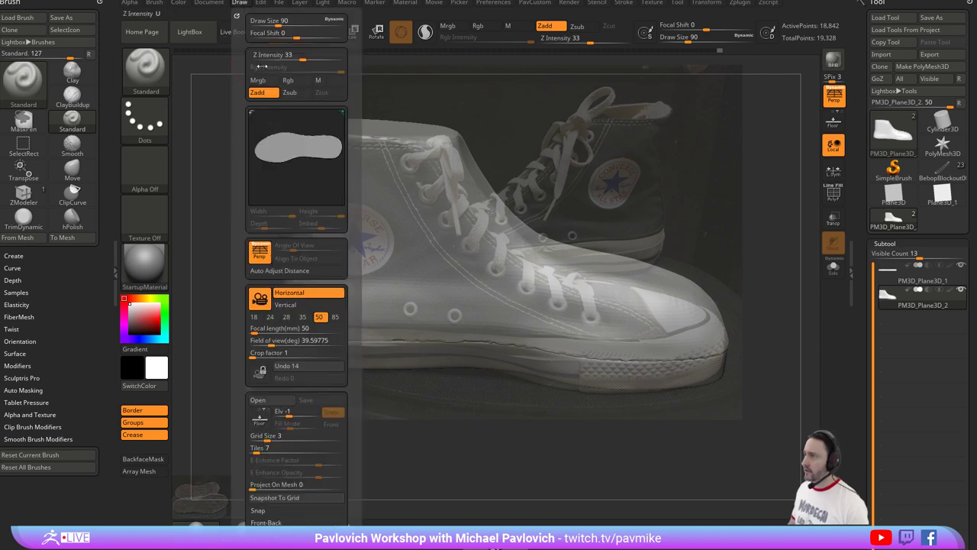
left_click(306, 320)
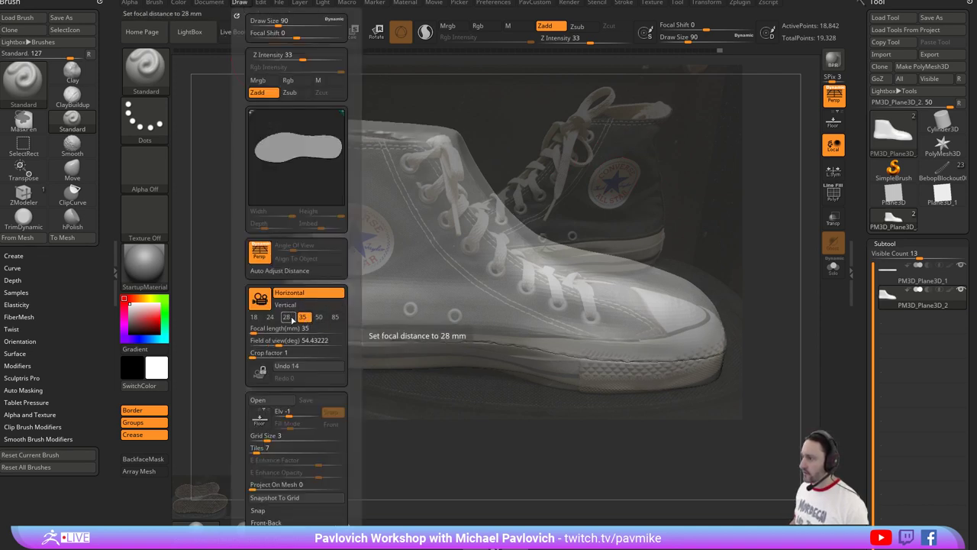
left_click(287, 317)
left_click(302, 318)
left_click(319, 317)
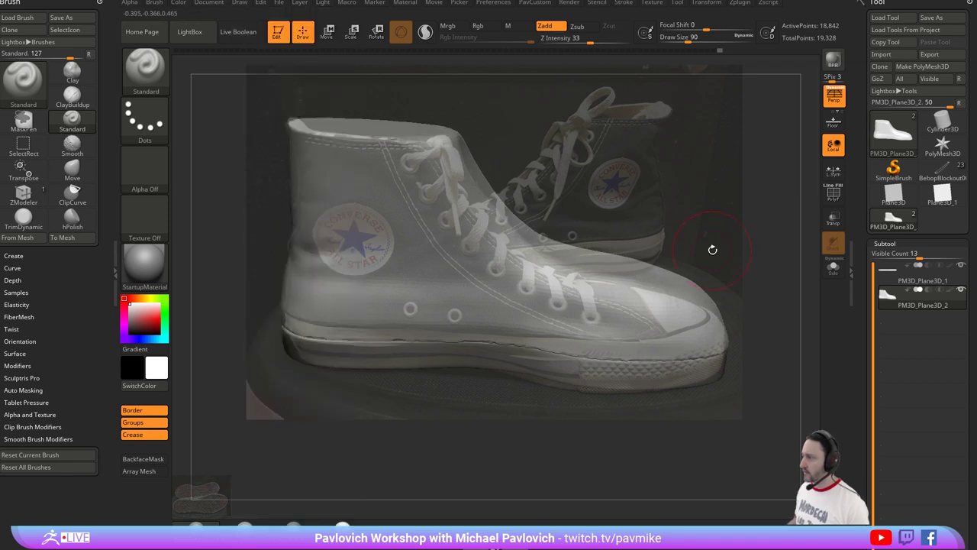
left_click_drag(713, 249, 715, 243)
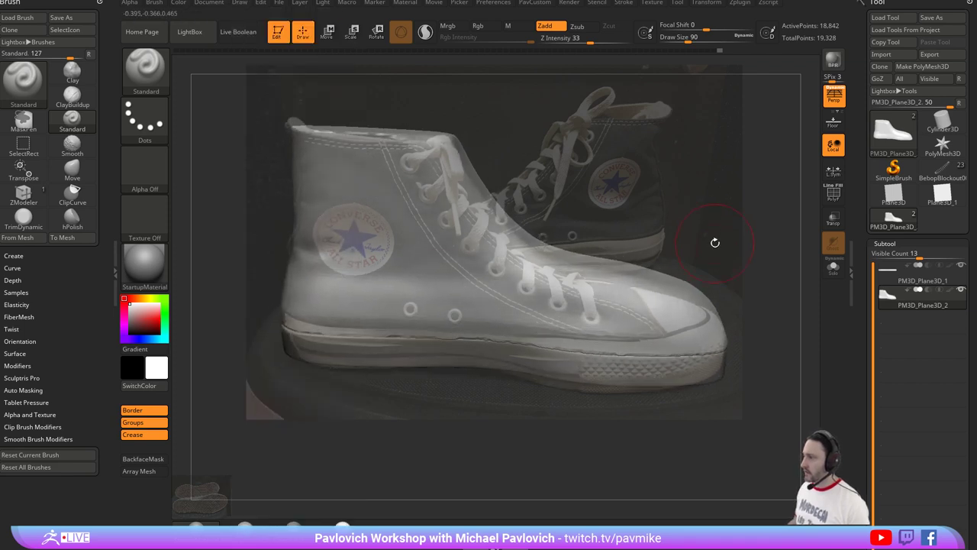
Fit the upper's silhouette to the reference photo with the Move brush at Draw Size 207, undoing one change.
key("b")
key("m")
key("v")
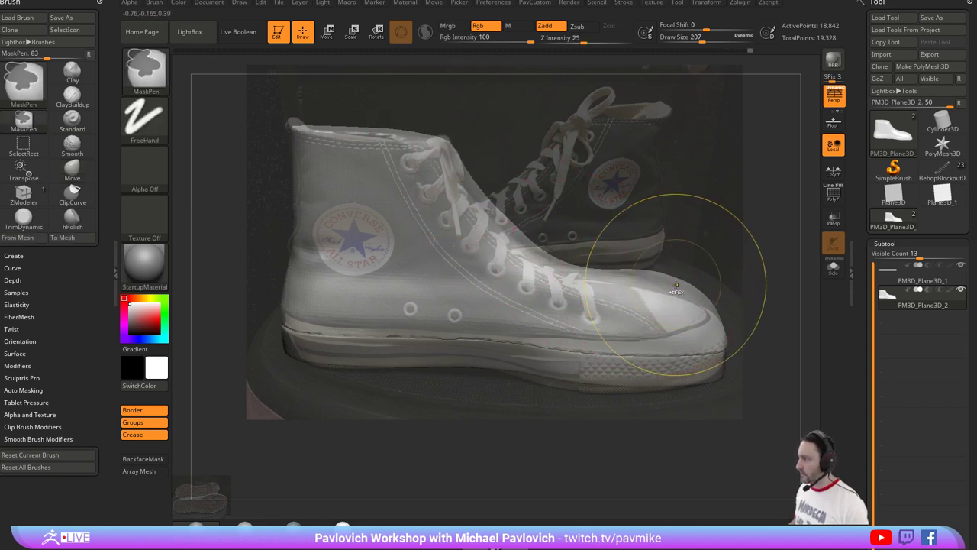
key("ctrl+z")
left_click_drag(670, 281, 663, 287)
Switch to the Standard brush and re-DynaMesh the upper at resolution 336.
key("s")
key("b")
key("s")
key("t")
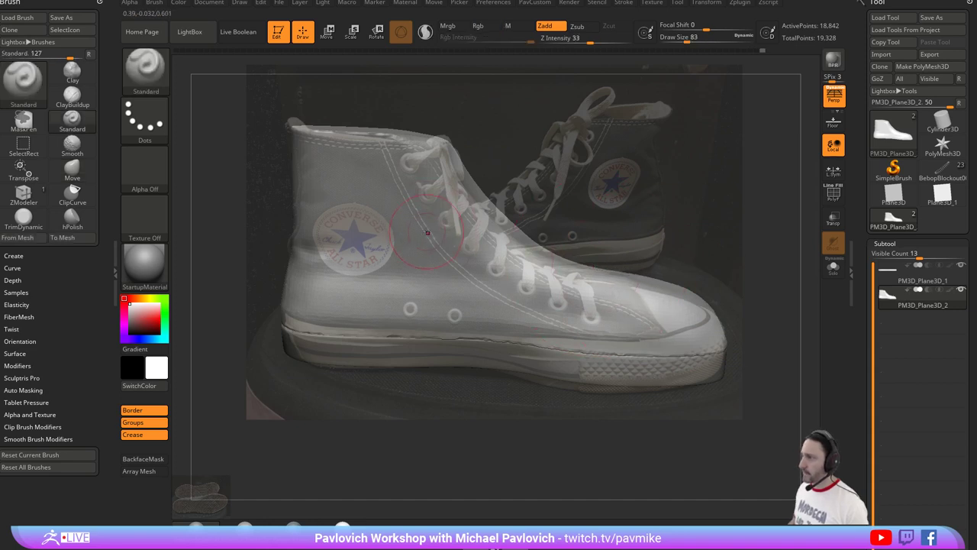
key("2")
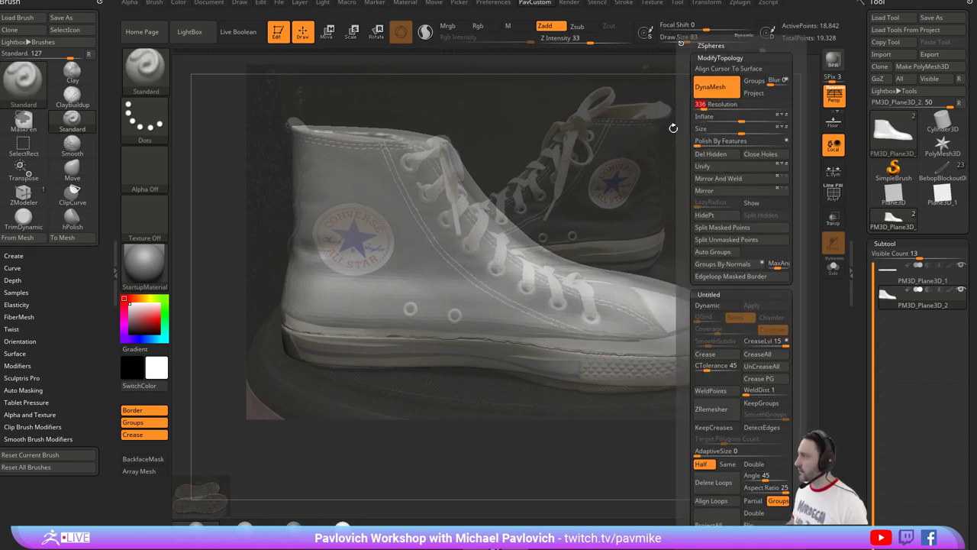
Turn off Zadd, turn on Rgb, paint the Converse photo onto the side of the upper, and hide the overlay.
key("s")
left_click_drag(373, 240, 375, 239)
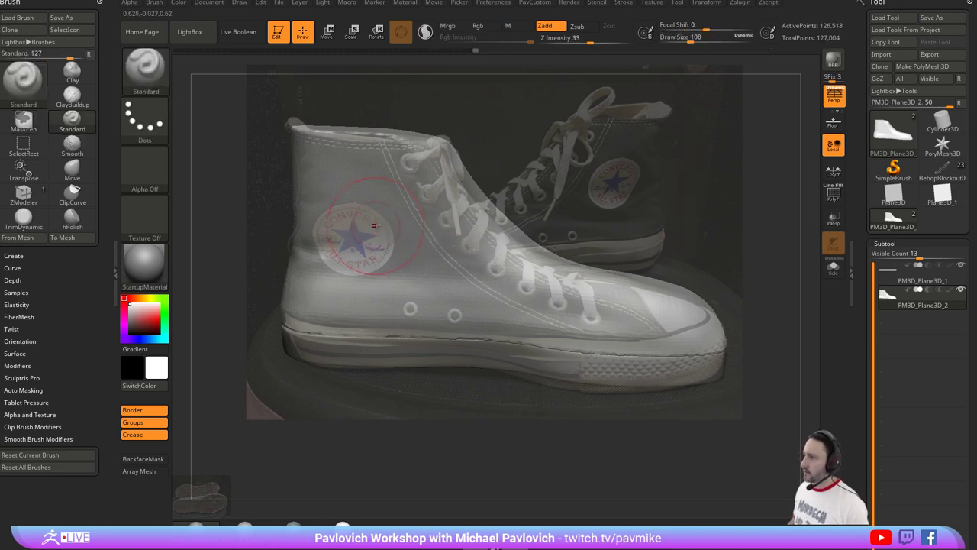
left_click(479, 26)
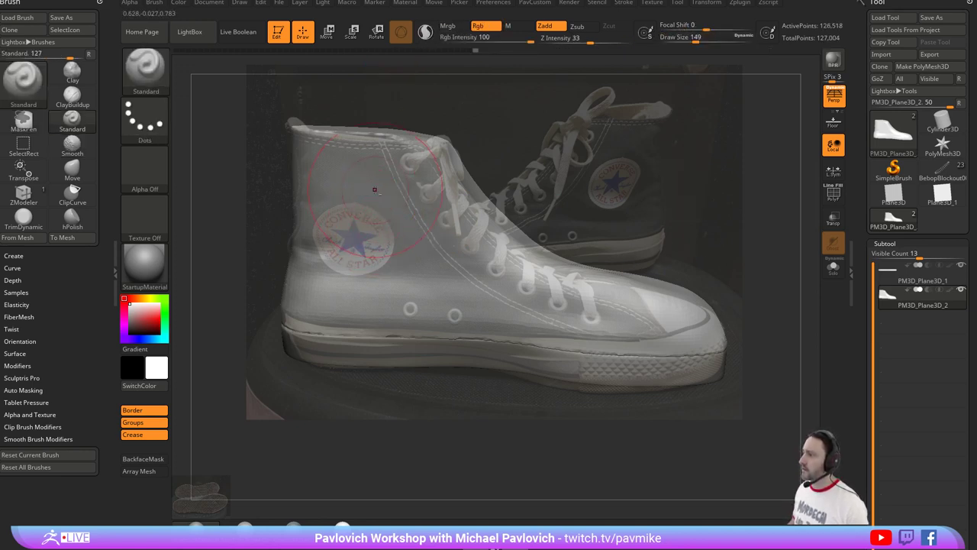
left_click_drag(327, 153, 348, 143)
left_click(486, 26)
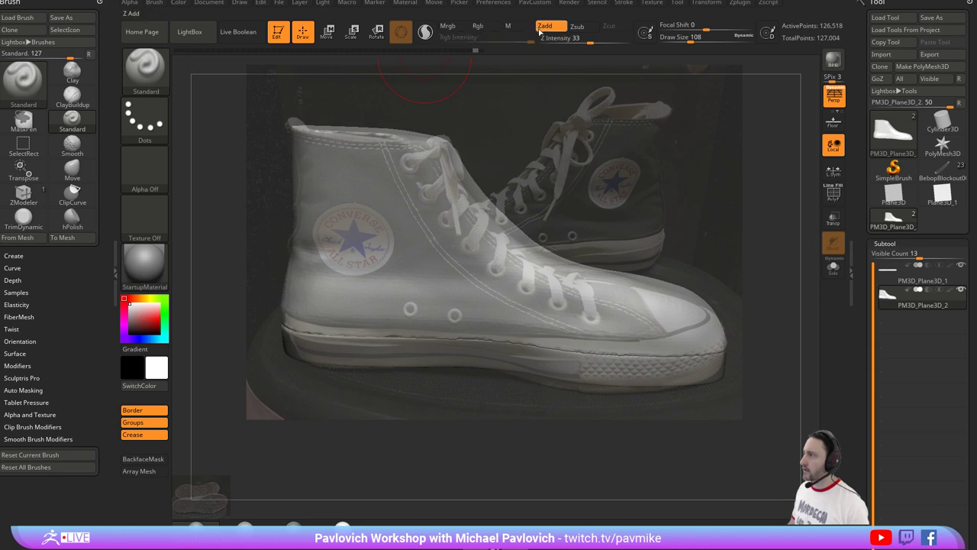
left_click(546, 26)
left_click(485, 26)
mouse_move(333, 159)
left_mouse_down()
mouse_move(344, 183)
mouse_move(413, 180)
mouse_move(381, 244)
mouse_move(435, 290)
mouse_move(534, 313)
mouse_move(692, 329)
mouse_move(519, 259)
mouse_move(412, 136)
left_mouse_up()
key("shift+z")
Lighten the painted upper by filling it with white three times at Rgb Intensity 12.
left_click_drag(613, 200, 612, 220, "alt")
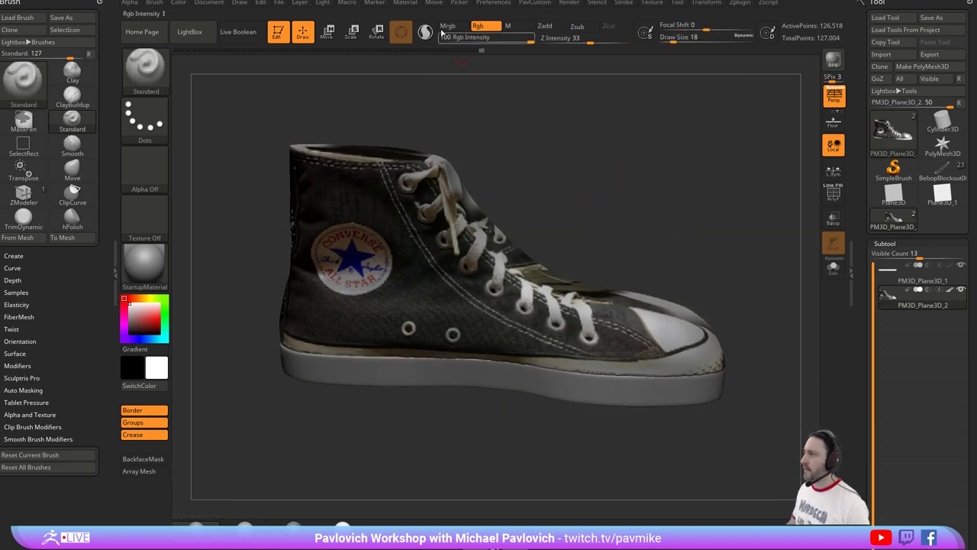
left_click(472, 38)
left_click(179, 3)
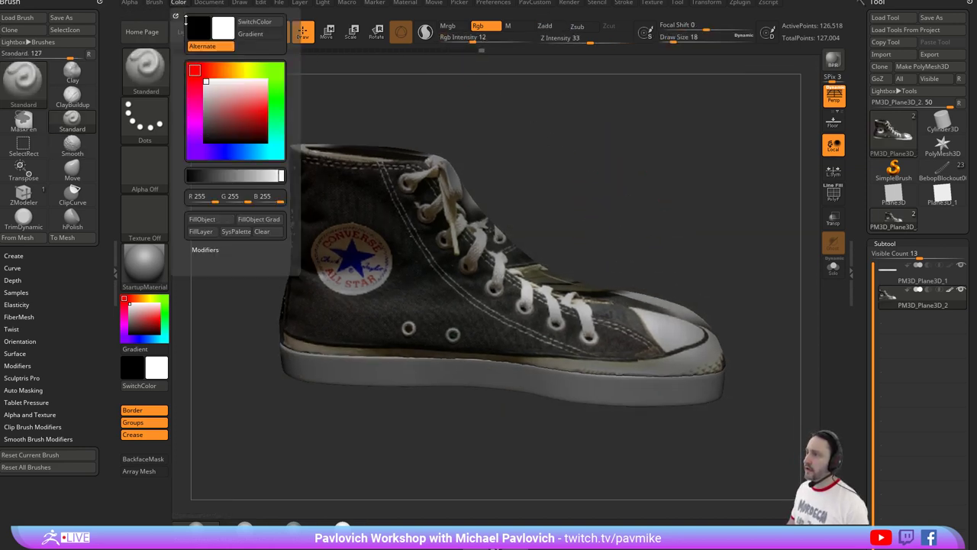
left_click(203, 220)
left_click(205, 220)
left_click(205, 220)
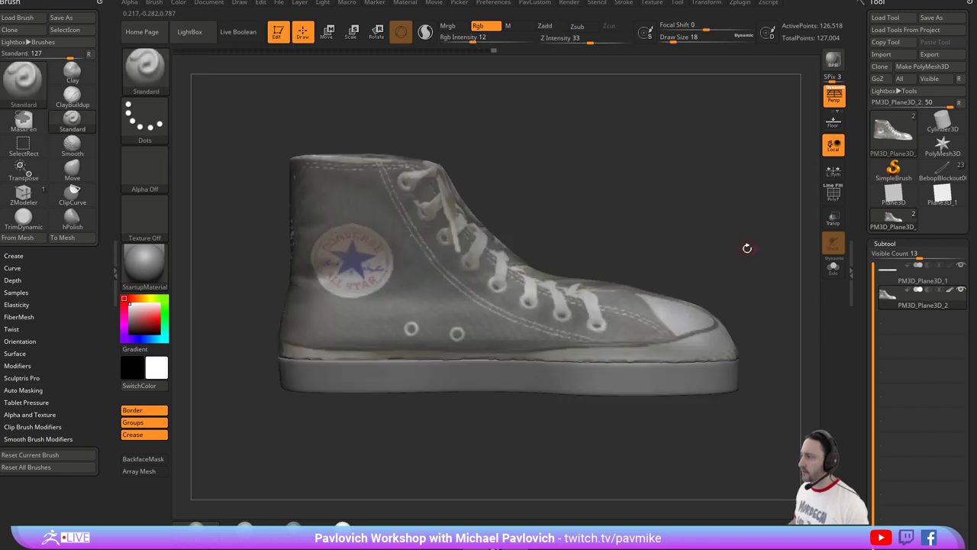
mouse_move(747, 272)
left_mouse_down("alt")
mouse_move(726, 236)
mouse_move(708, 258)
left_mouse_up("alt")
key("s")
key("s")
left_click_drag(706, 258, 708, 258)
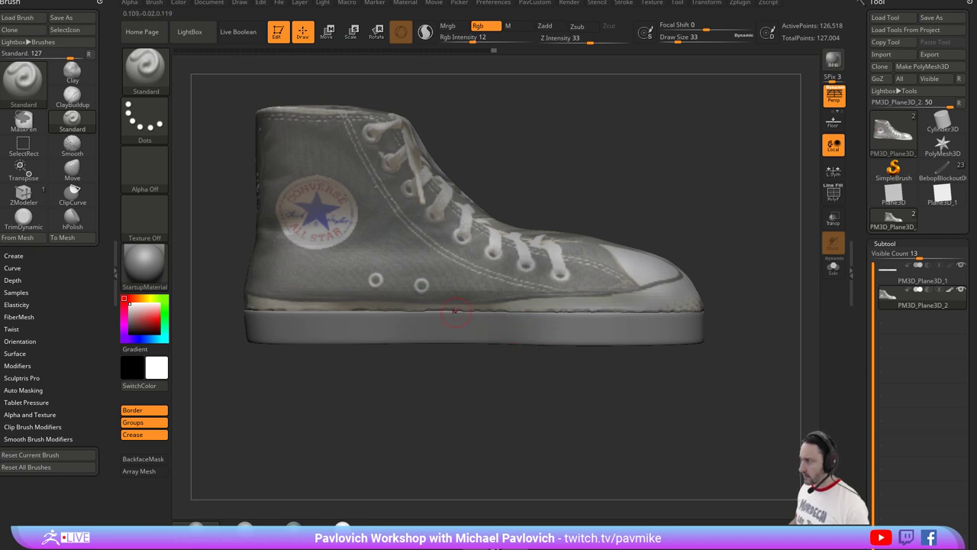
mouse_move(721, 255)
left_mouse_down("alt")
mouse_move(709, 260)
mouse_move(718, 263)
left_mouse_up("alt")
key("s")
left_click_drag(680, 292, 677, 292)
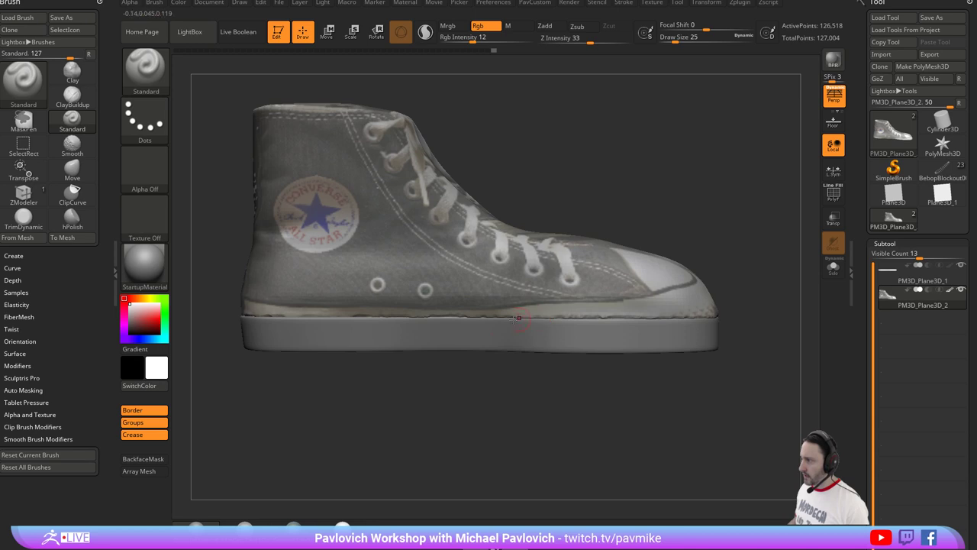
Select the sole, show its polyframe, and raise its top edge over the upper's lower band using a mask and the gizmo.
mouse_move(720, 258)
left_mouse_down("alt")
mouse_move(725, 239)
mouse_move(667, 230)
mouse_move(447, 292)
mouse_move(430, 331)
left_mouse_up("alt")
left_click(636, 322, "alt")
key("shift+f")
left_click(720, 238, "ctrl")
mouse_move(720, 238)
left_mouse_down("alt")
mouse_move(694, 239)
mouse_move(700, 225)
mouse_move(724, 231)
left_mouse_up("alt")
left_click_drag(754, 217, 239, 326, "ctrl")
key("w")
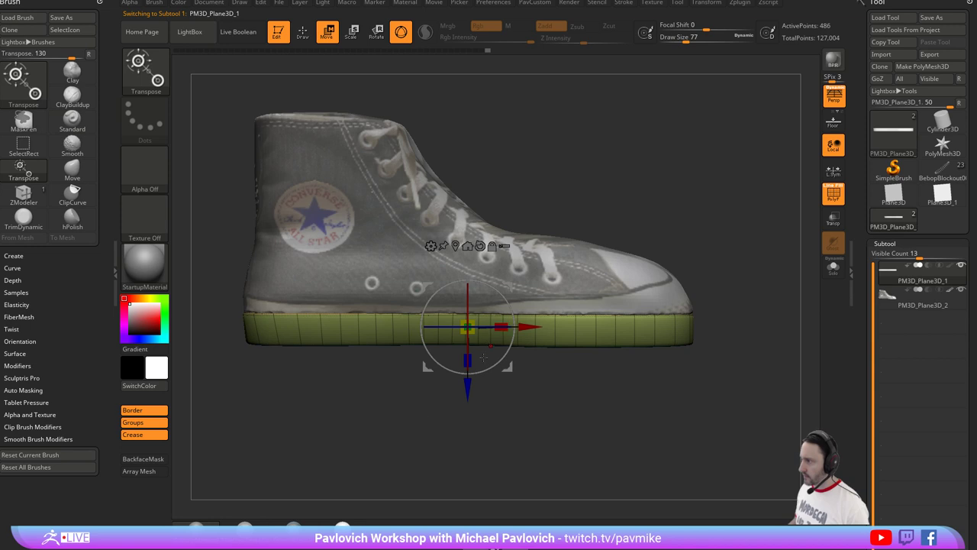
left_click_drag(467, 379, 470, 367)
key("q")
mouse_move(738, 212)
left_mouse_down("alt")
mouse_move(714, 219)
mouse_move(710, 243)
left_mouse_up("alt")
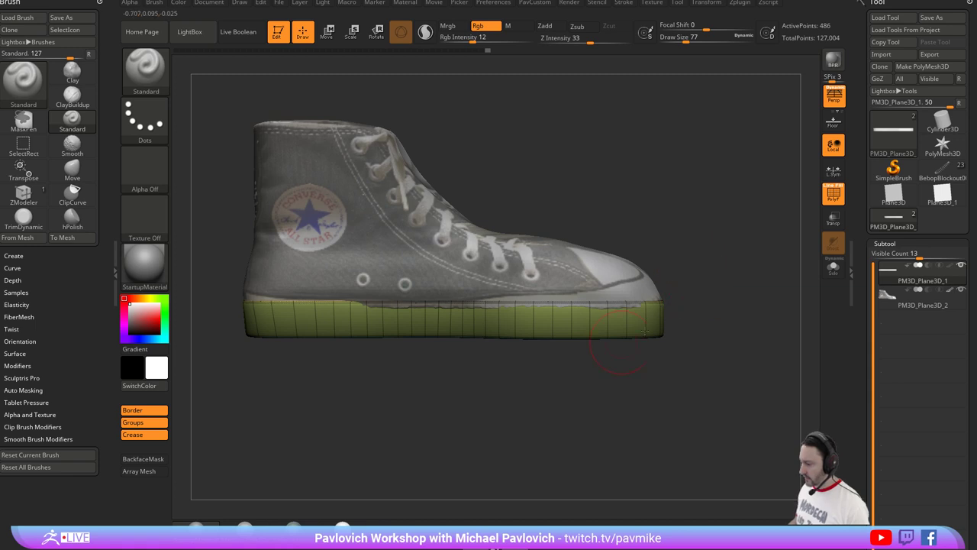
Mask the rear part of the sole and try rotating its toe end upward around a pivot near midfoot.
mouse_move(695, 324)
left_mouse_down()
mouse_move(707, 286)
mouse_move(692, 329)
left_mouse_up()
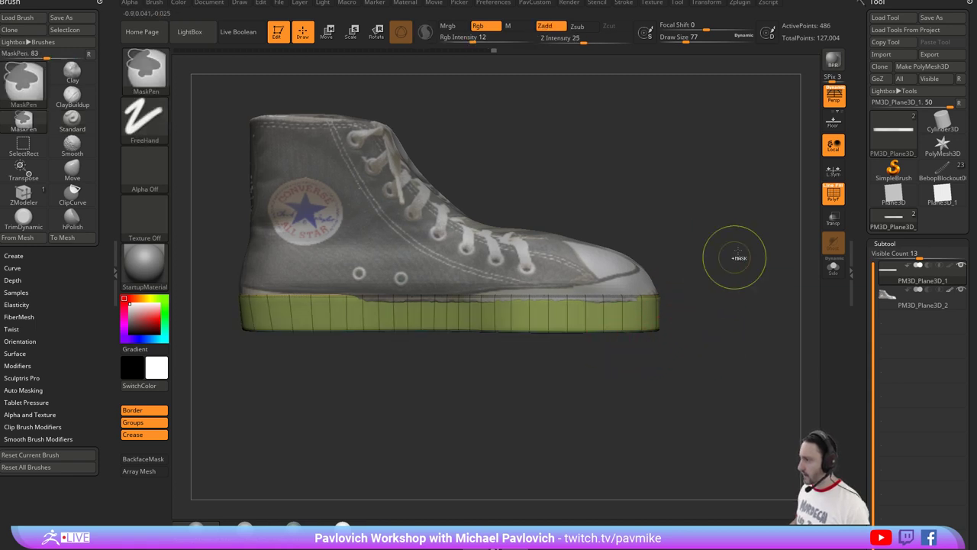
left_click_drag(737, 248, 480, 367, "ctrl")
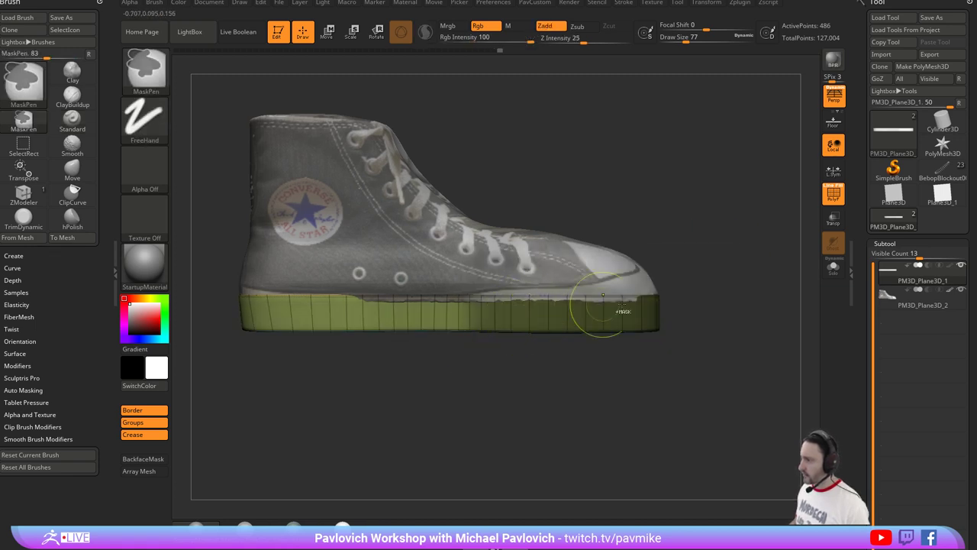
left_click(753, 272, "ctrl")
key("w")
left_click(526, 332)
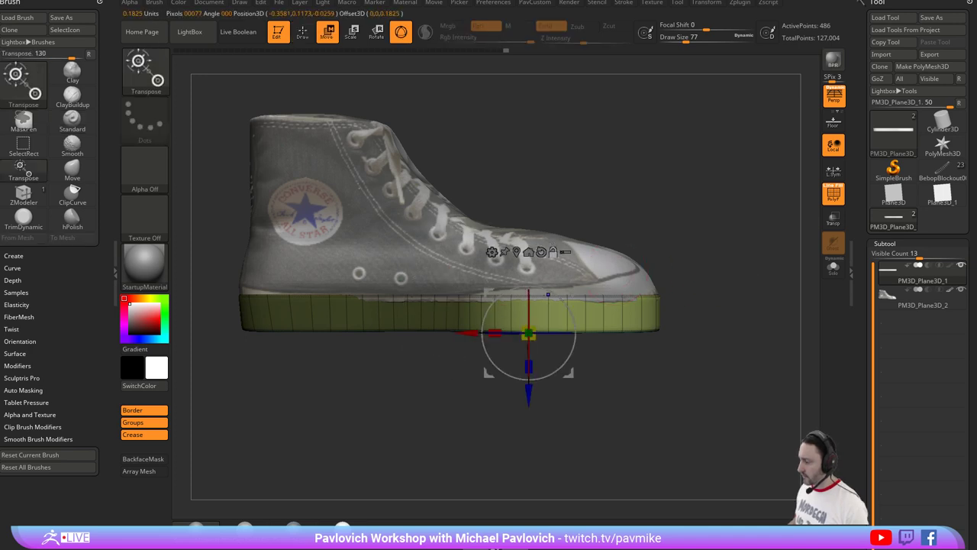
left_click_drag(472, 332, 432, 334)
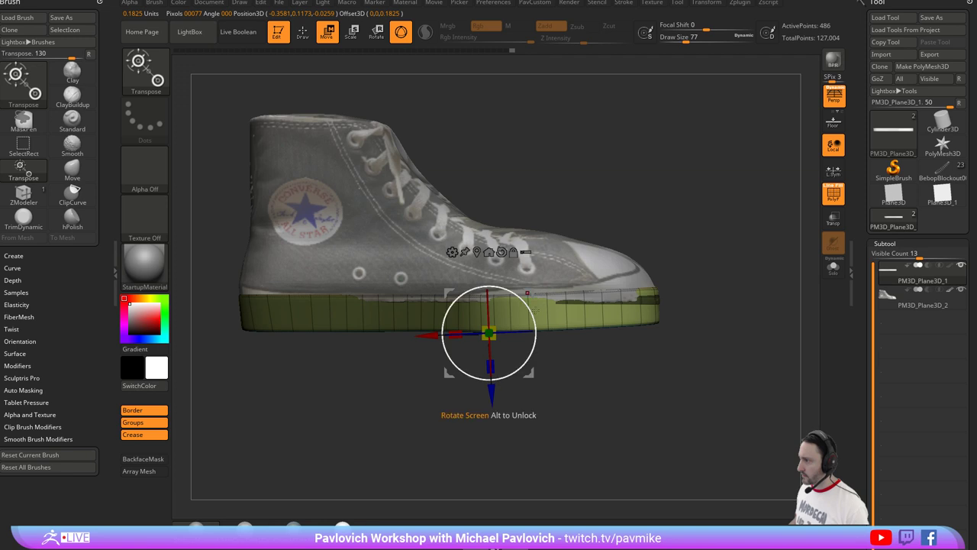
left_click_drag(525, 307, 534, 316)
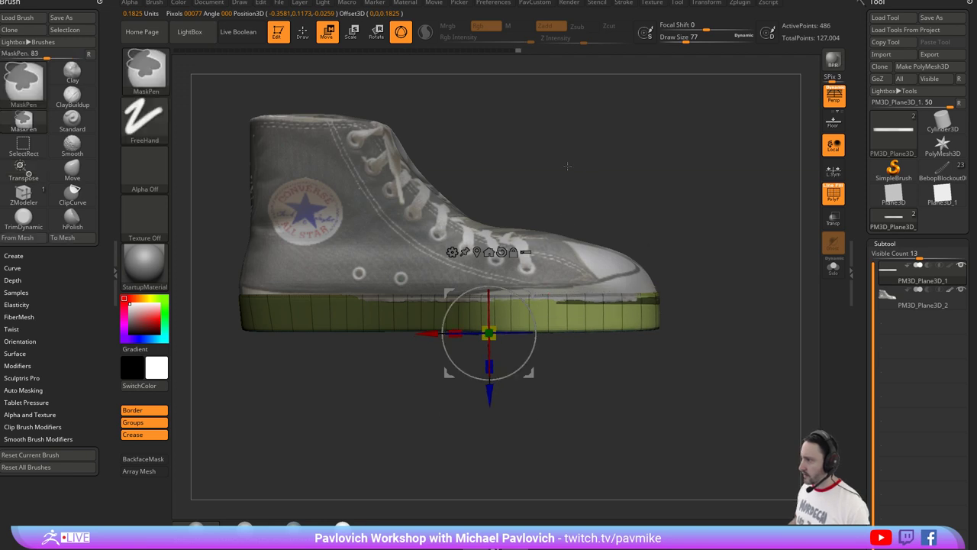
Extend the sole's mask toward the forefoot, rotate the toe end slightly upward from a pivot moved forward, and clear the mask.
left_click_drag(565, 158, 351, 422, "ctrl")
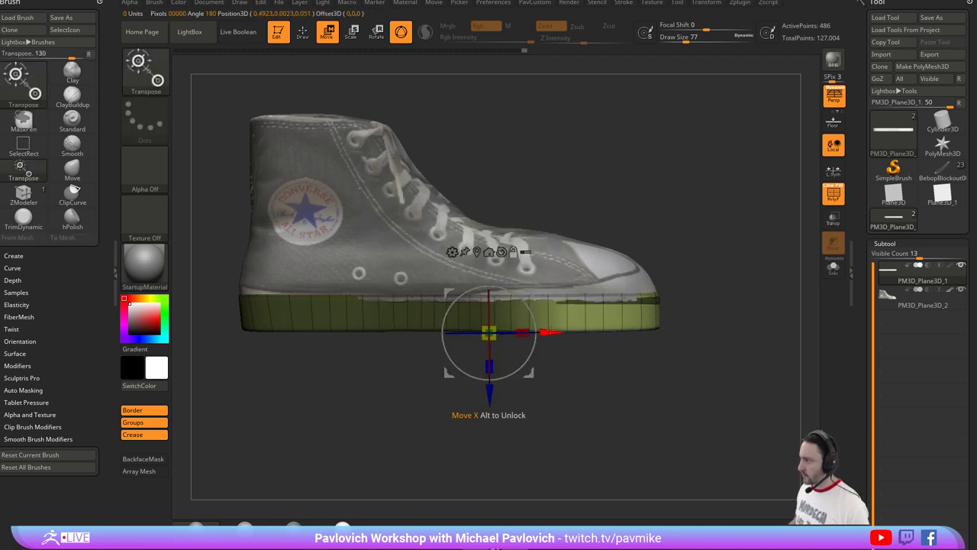
mouse_move(548, 332)
left_mouse_down("alt")
mouse_move(596, 332)
mouse_move(577, 312)
left_mouse_up("alt")
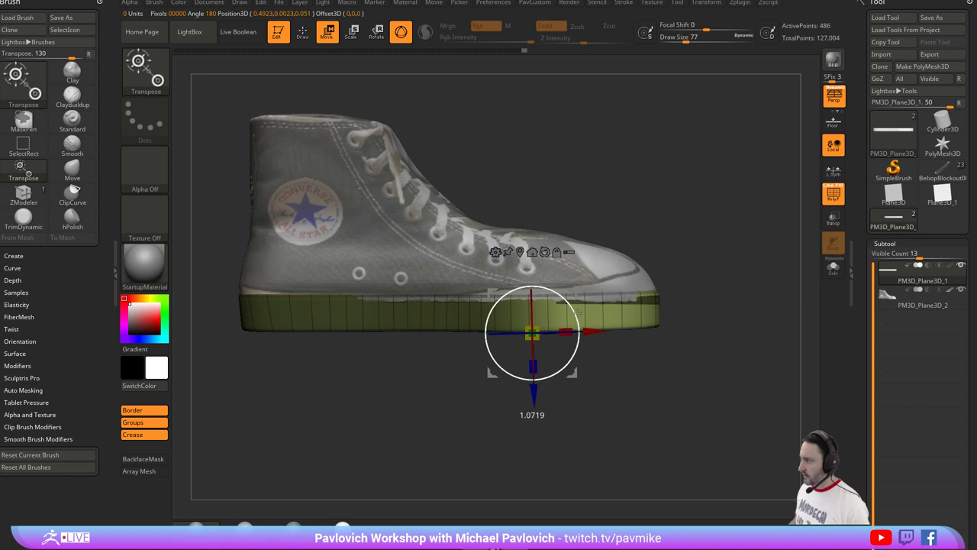
mouse_move(747, 229)
left_mouse_down("ctrl")
mouse_move(755, 293)
mouse_move(695, 251)
mouse_move(710, 249)
mouse_move(693, 252)
left_mouse_up("ctrl")
key("q")
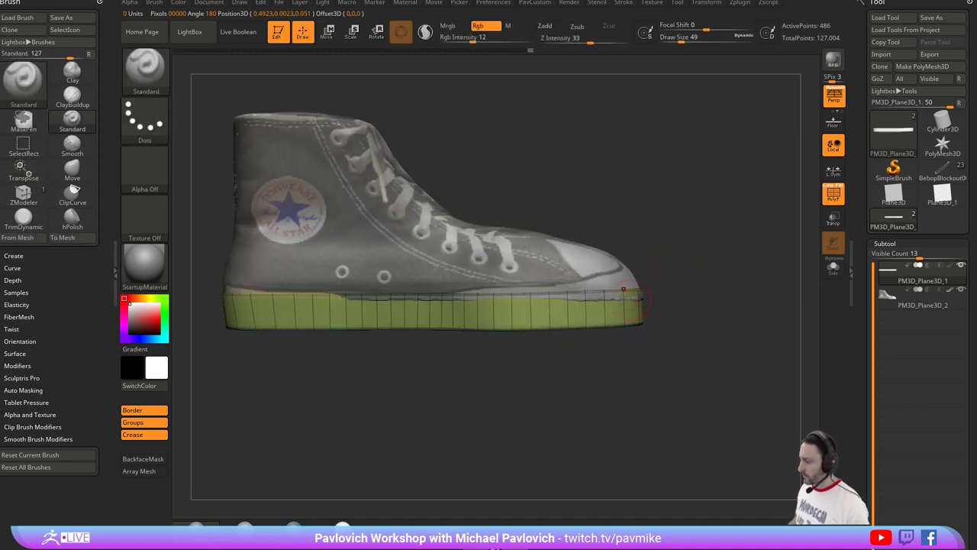
Apply a deformer cage to the sole and increase its lengthwise divisions to seven columns of control points.
mouse_move(658, 286)
left_mouse_down()
mouse_move(670, 264)
mouse_move(741, 270)
mouse_move(668, 244)
mouse_move(666, 267)
mouse_move(687, 271)
left_mouse_up()
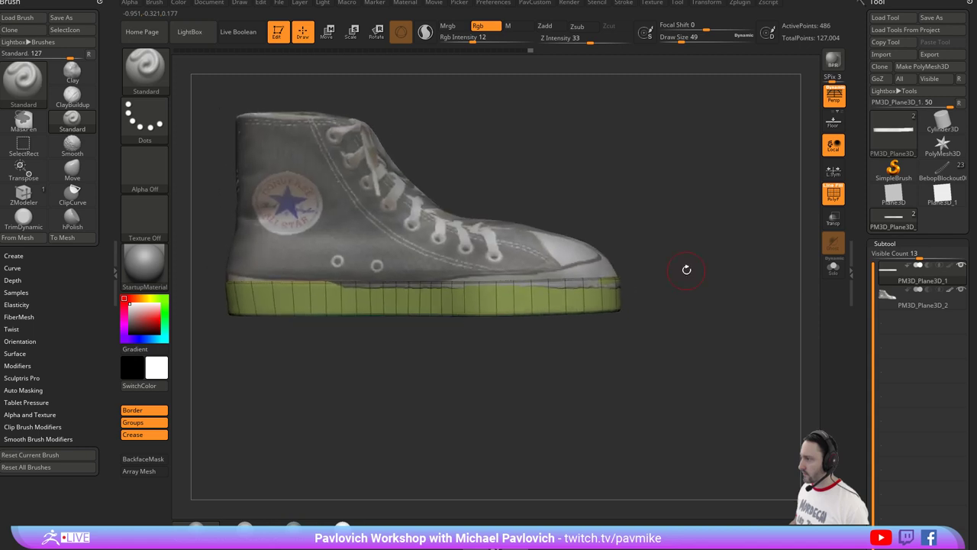
key("w")
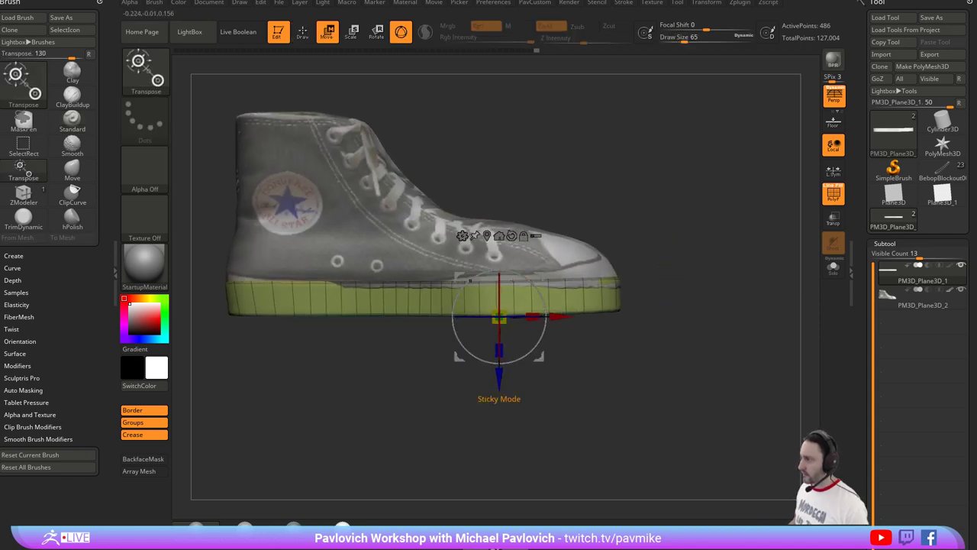
left_click(462, 235)
left_click(512, 277)
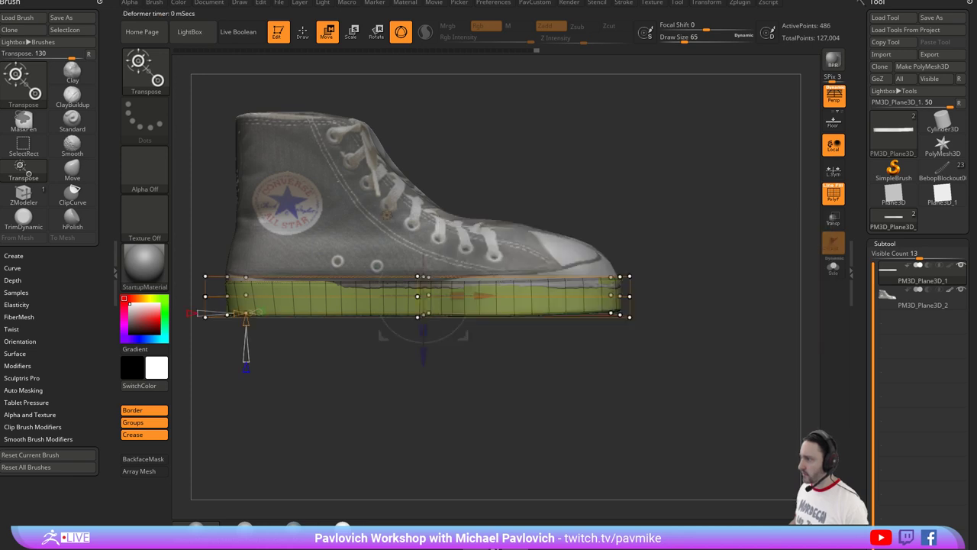
left_click_drag(386, 355, 350, 388)
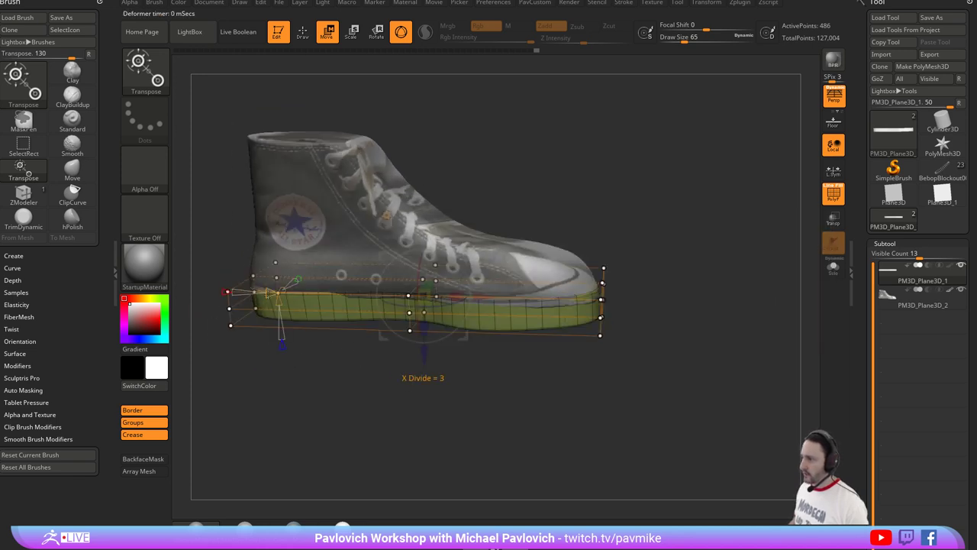
mouse_move(462, 298)
left_mouse_down()
mouse_move(477, 297)
mouse_move(462, 297)
left_mouse_up()
Turn off perspective in a side view, select the cage's toe-end points, and shift them slightly lengthwise to fit the toe.
mouse_move(649, 275)
left_mouse_down("shift")
mouse_move(675, 252)
mouse_move(668, 230)
mouse_move(586, 353)
mouse_move(539, 362)
left_mouse_up("shift")
left_click(834, 96)
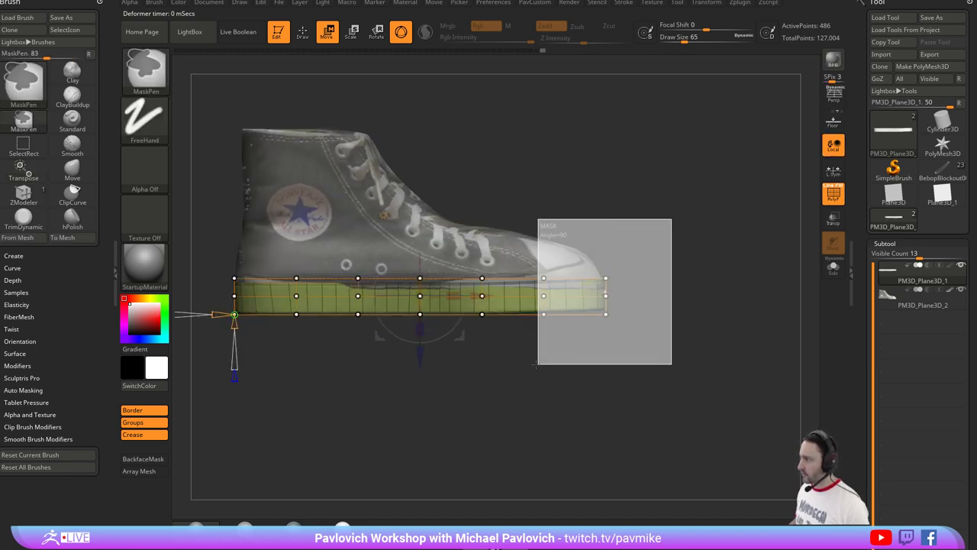
left_click_drag(578, 327, 577, 330)
left_click_drag(634, 295, 638, 296)
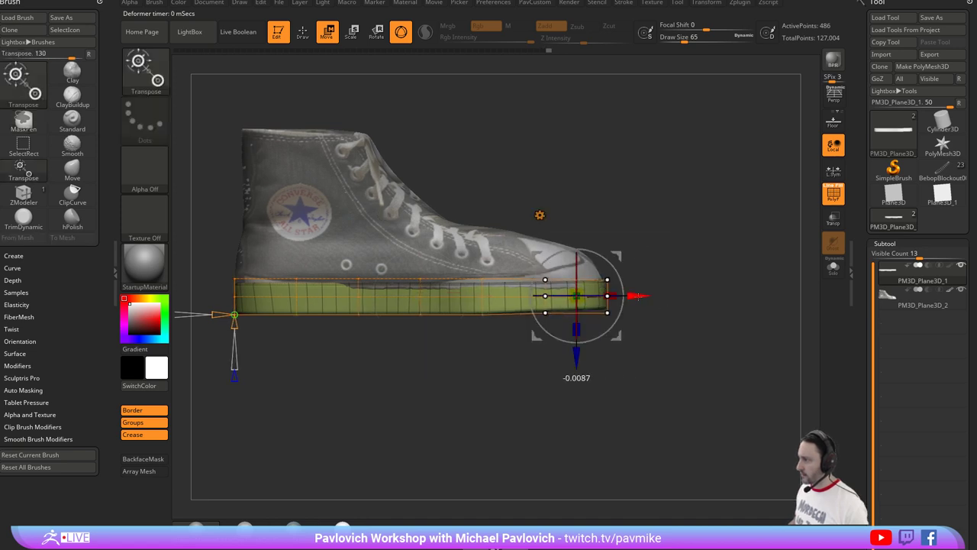
Scale the toe-end cage points across the sole's width from a front view and exit the deformer.
key("q")
mouse_move(689, 280)
left_mouse_down()
mouse_move(652, 283)
mouse_move(683, 304)
mouse_move(663, 284)
mouse_move(615, 297)
left_mouse_up()
key("w")
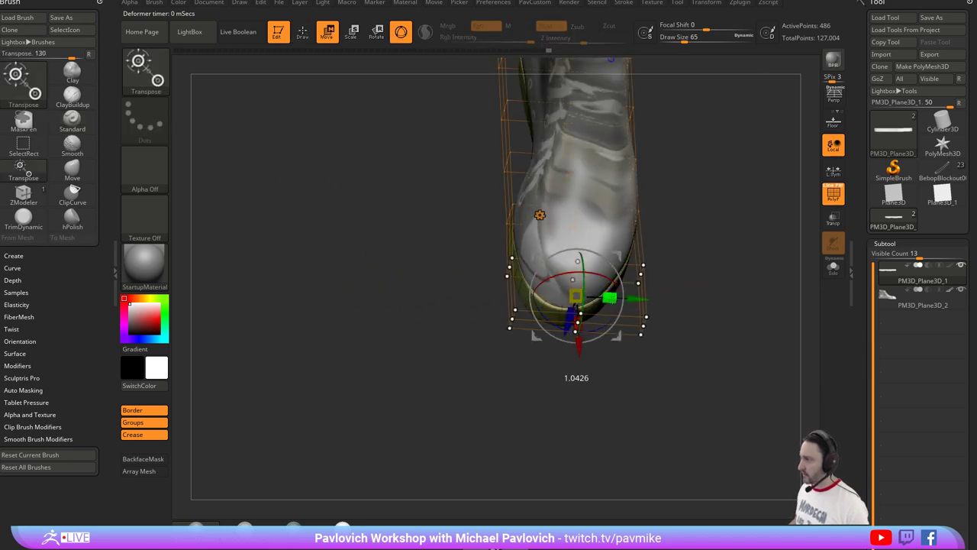
key("q")
Use the Move brush at a smaller draw size around the sole's toe and return to the Standard brush.
mouse_move(742, 305)
left_mouse_down()
mouse_move(734, 258)
mouse_move(749, 216)
mouse_move(741, 271)
mouse_move(707, 329)
mouse_move(702, 309)
left_mouse_up()
key("s")
key("b")
key("m")
key("v")
mouse_move(636, 284)
left_mouse_down()
mouse_move(694, 266)
mouse_move(672, 272)
left_mouse_up()
key("b")
key("s")
key("t")
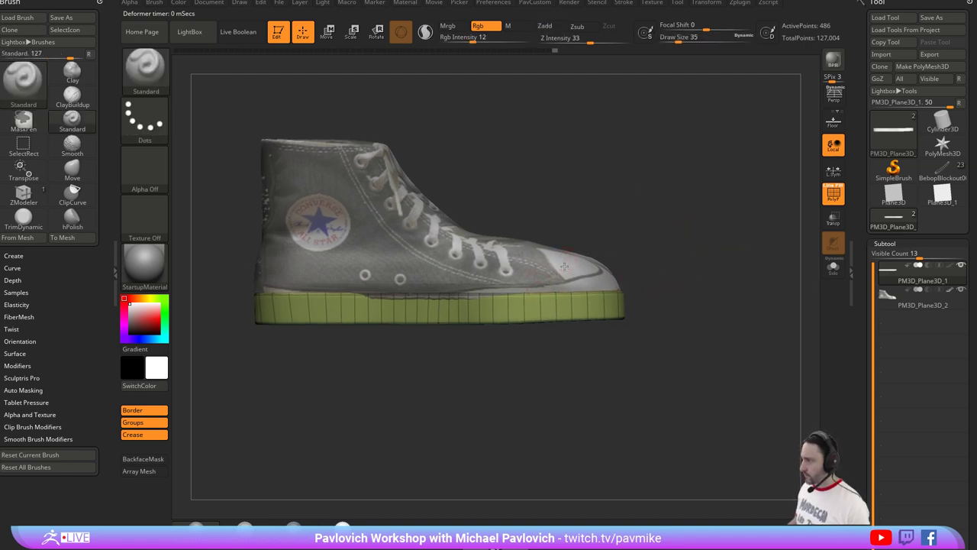
Select the upper with the polyframe hidden, and ready the Move brush in a front view of the shoe.
left_click(565, 268, "alt")
left_click(834, 193)
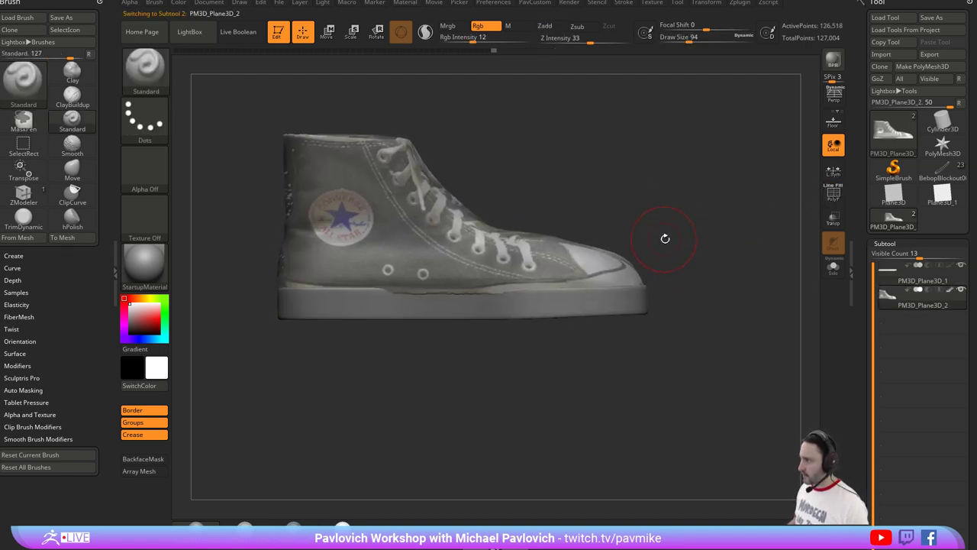
left_click_drag(665, 236, 707, 250, "alt")
key("b")
key("m")
key("v")
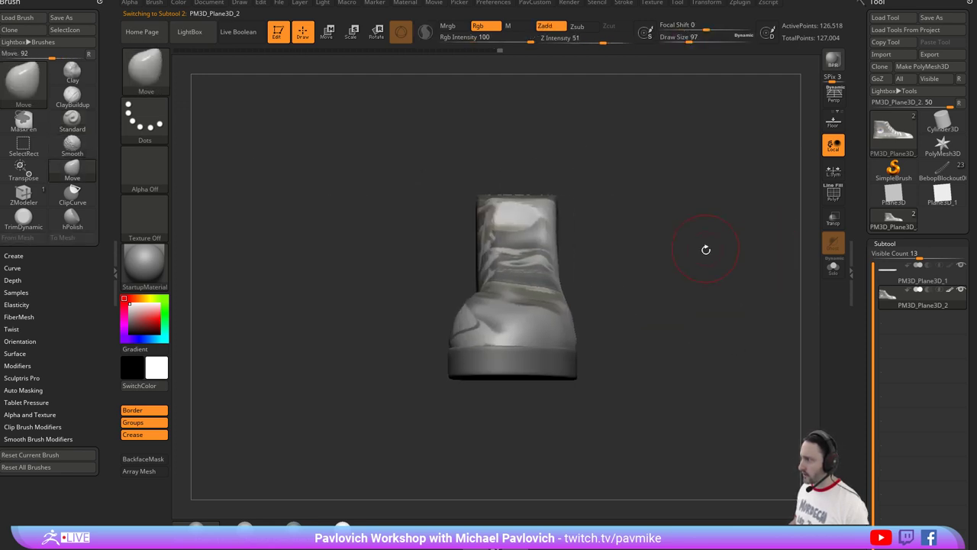
Import the red Converse reference photos s-l1600 (9).jpg and s-l1600 (8).jpg as textures from the Shoes folder.
left_click(652, 3)
left_click(684, 70)
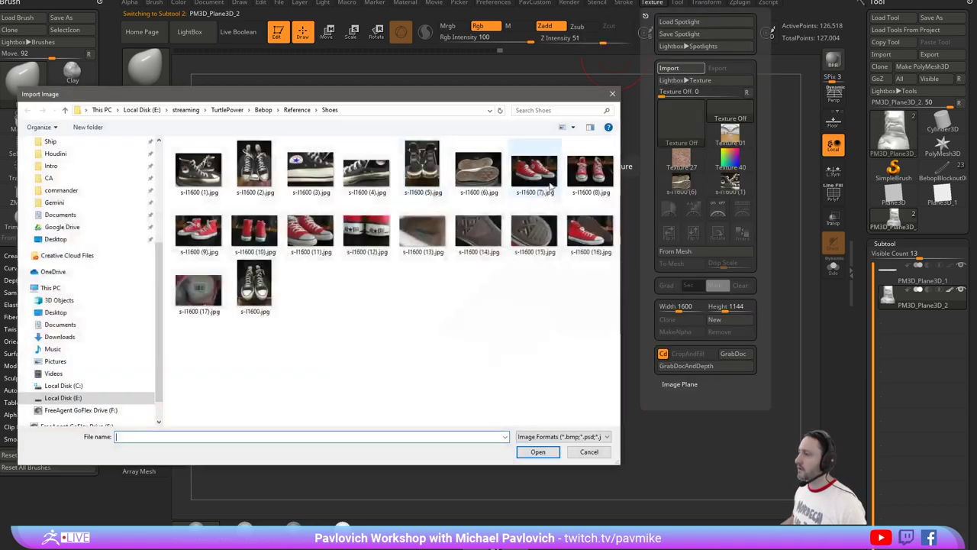
double_click(200, 229)
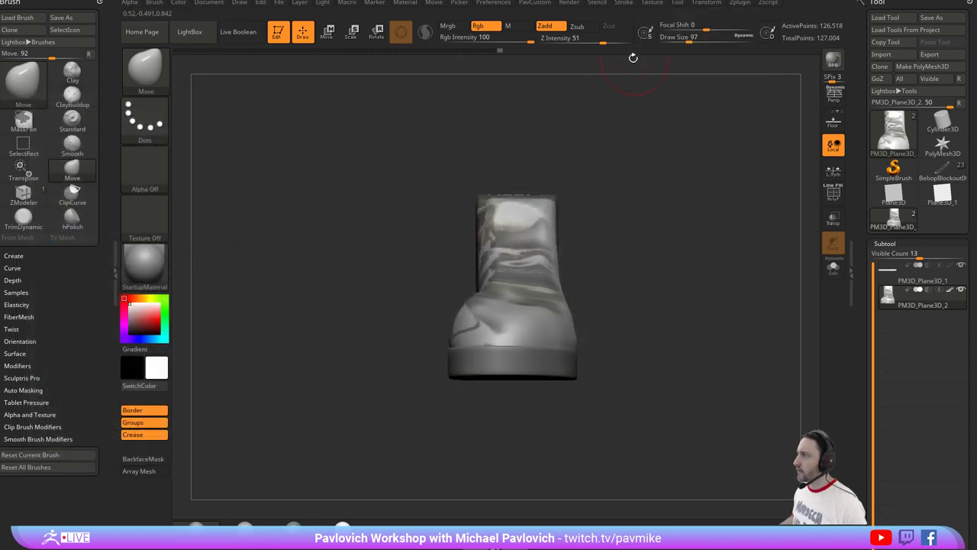
left_click(659, 6)
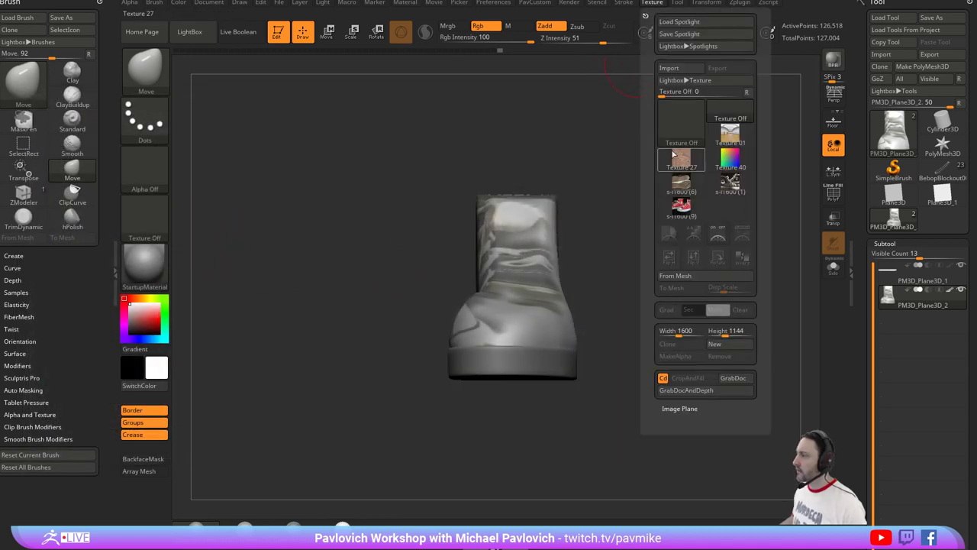
left_click(671, 68)
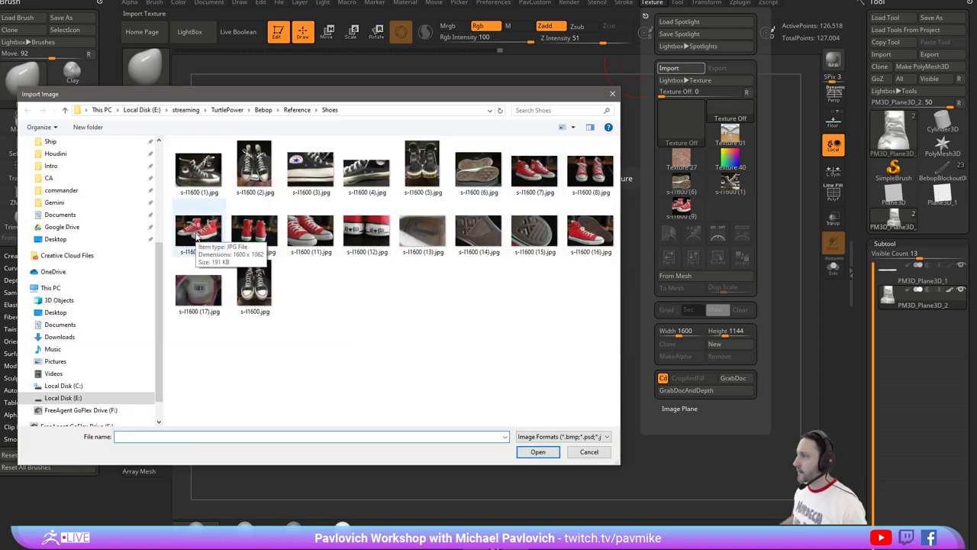
double_click(592, 174)
Add the s-l1600 (9) photo to Spotlight and delete the old sole and black shoe images from it.
left_click(653, 3)
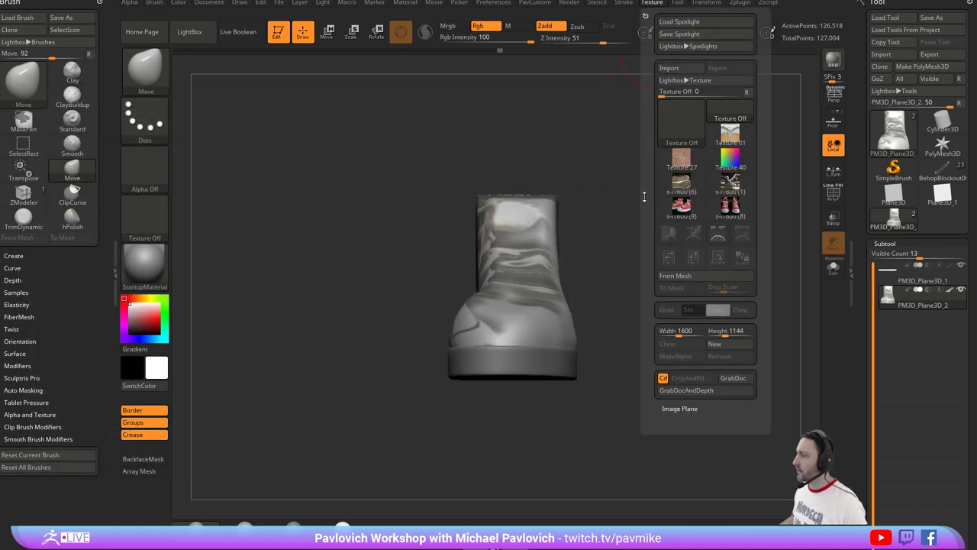
left_click(677, 208)
left_click(743, 235)
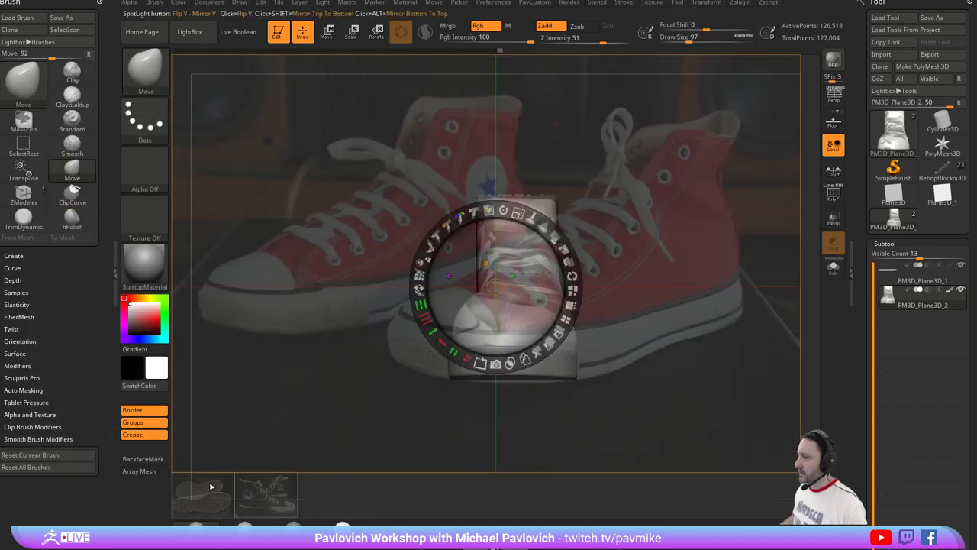
left_click(267, 482)
left_click_drag(264, 433, 326, 395)
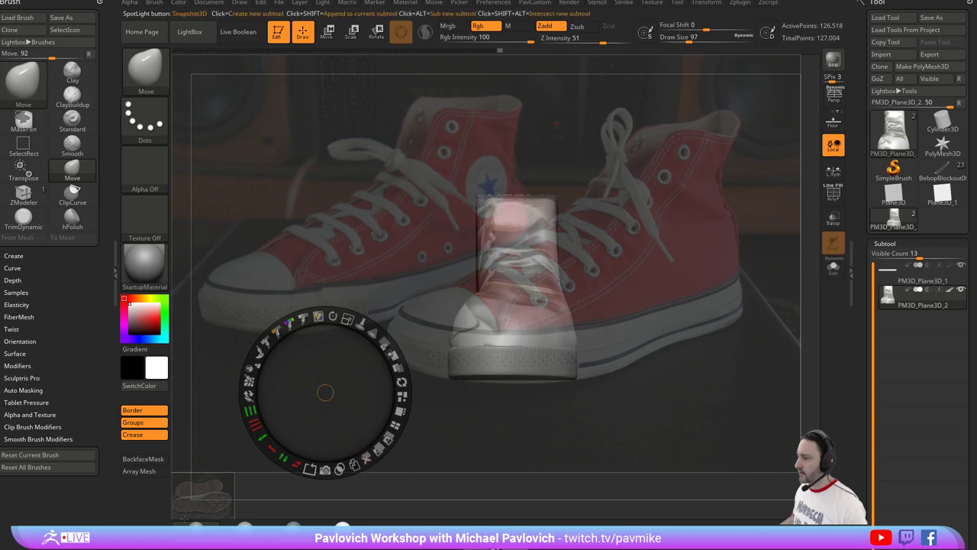
left_click_drag(365, 467, 344, 457)
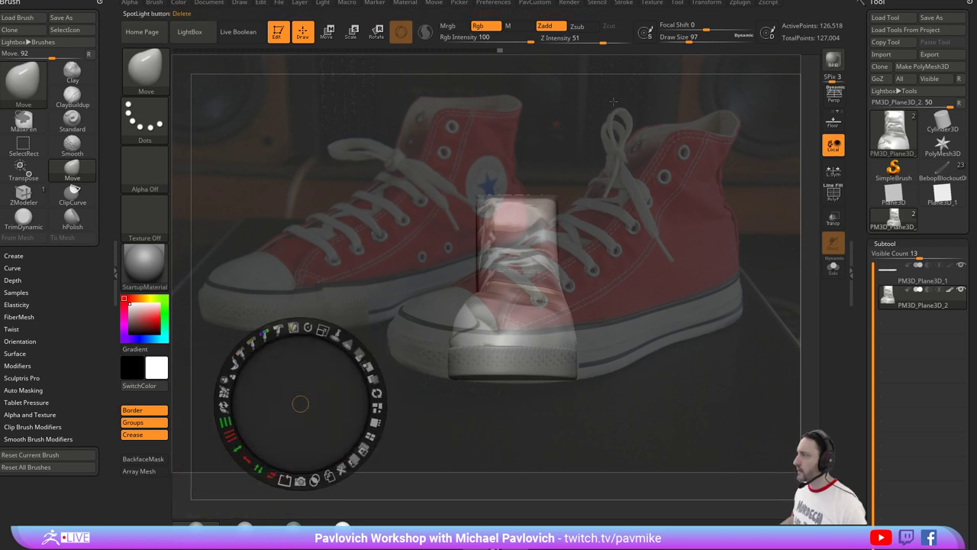
Add the s-l1600 (8) front-view photo to Spotlight, tile the images, and place the two red shoe photos on either side of the model.
left_click(657, 3)
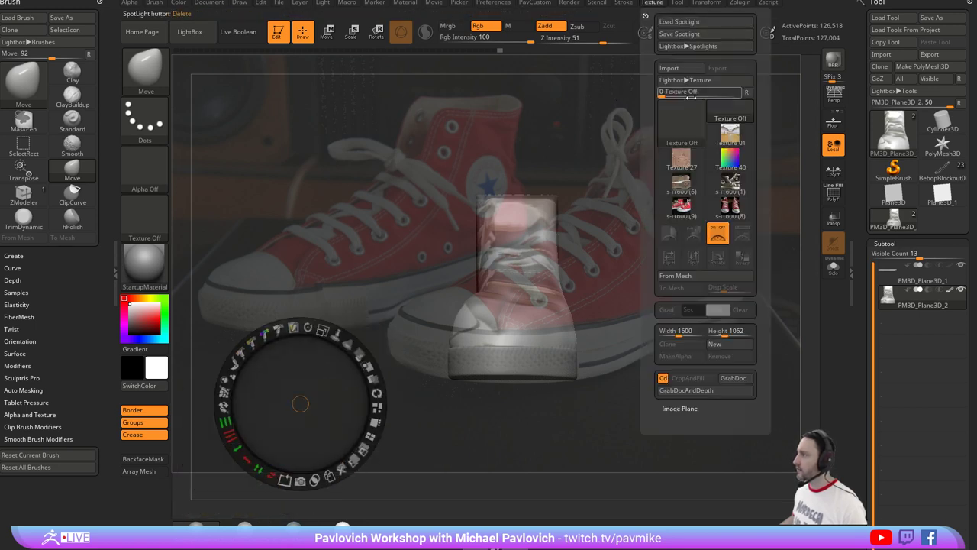
left_click(685, 209)
left_click(718, 233)
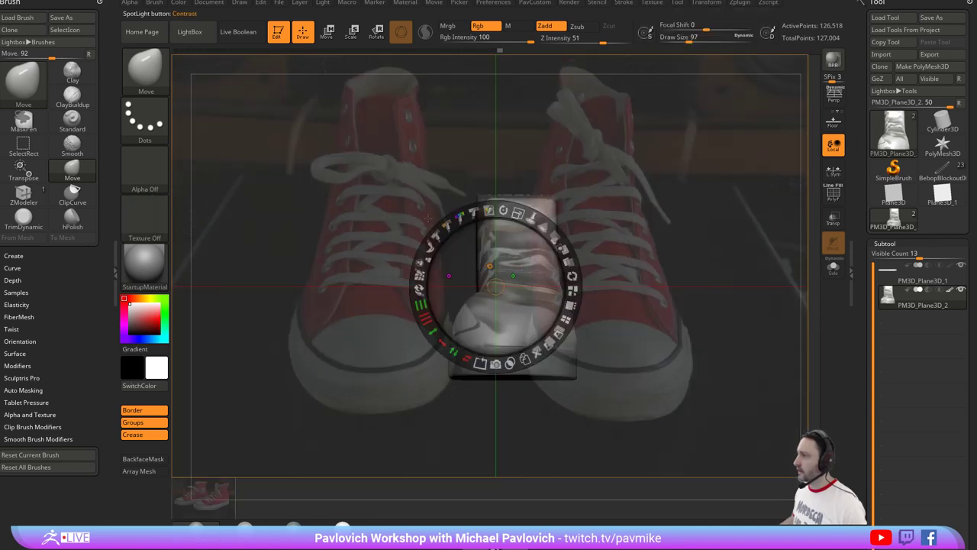
left_click(566, 319)
left_click_drag(374, 190, 673, 247)
left_click_drag(357, 405, 347, 246)
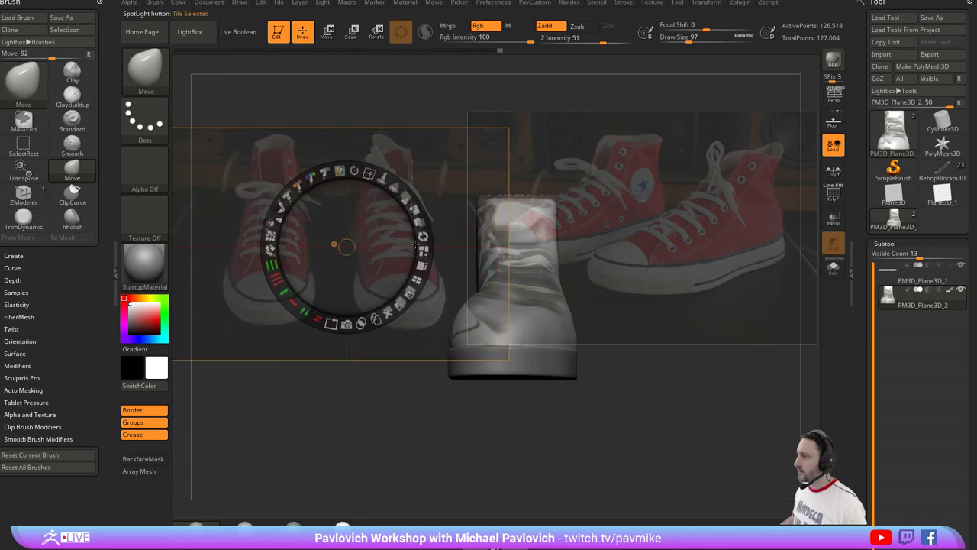
Enlarge both red shoe photos in Spotlight and reposition them around the front view of the shoe.
left_click_drag(370, 174, 407, 198)
left_click_drag(643, 227, 698, 250)
left_click_drag(405, 214, 263, 219)
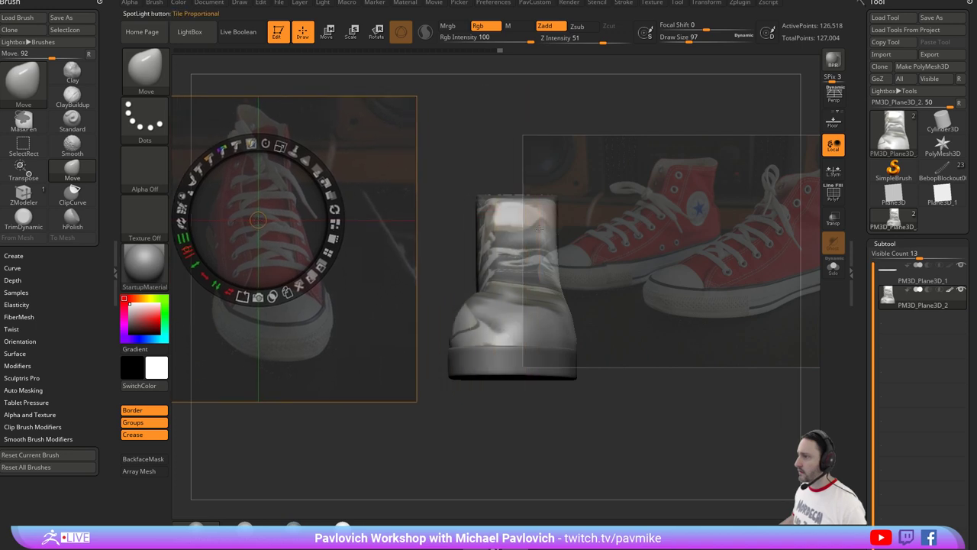
left_click_drag(657, 226, 565, 219)
left_click_drag(586, 146, 603, 153)
left_click_drag(714, 242, 632, 228)
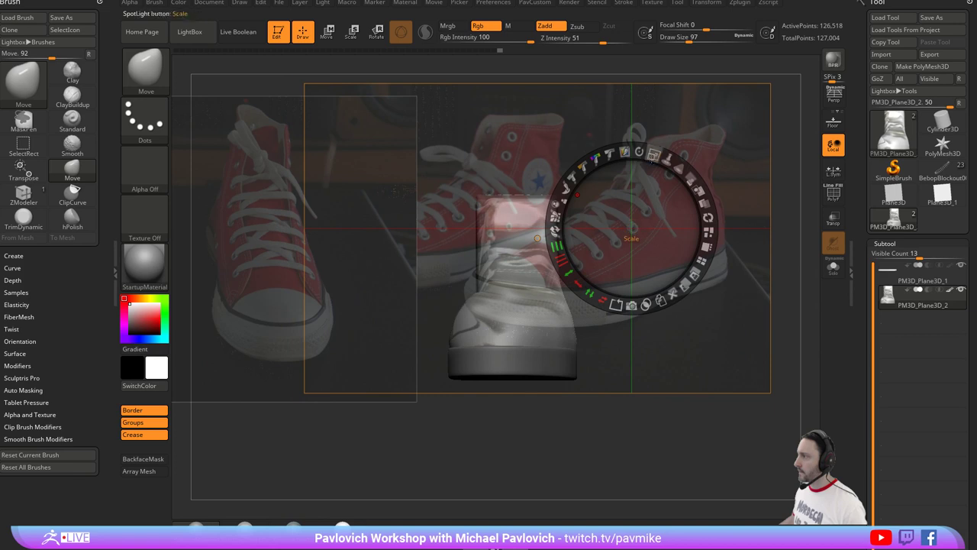
Enlarge the side-view red shoe photo in Spotlight, reposition it over the canvas, and finish editing the images.
left_click_drag(653, 158, 663, 159)
left_click_drag(507, 183, 532, 210)
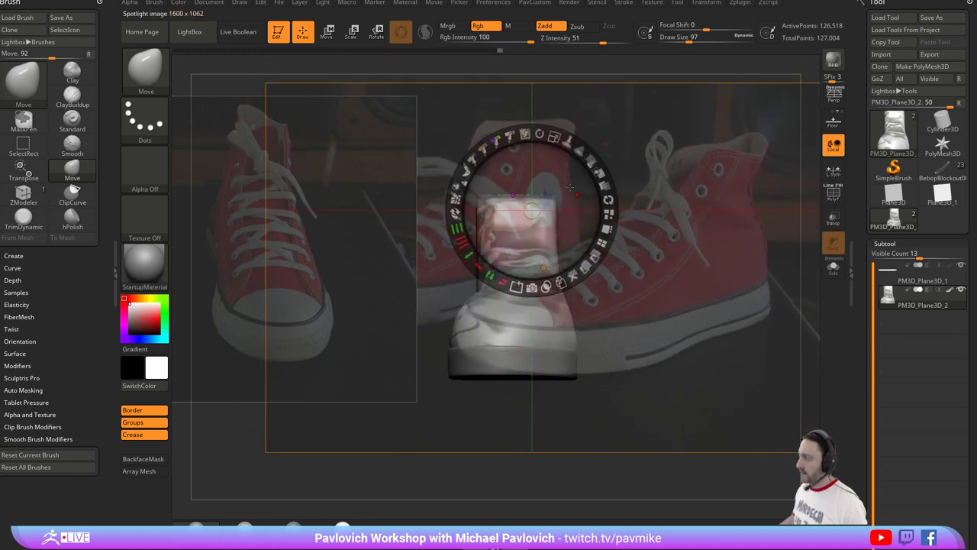
key("z")
Show the timeline, align the shoe in perspective with the side-view photo as a camera keyframe, and choose the Standard brush.
key("5")
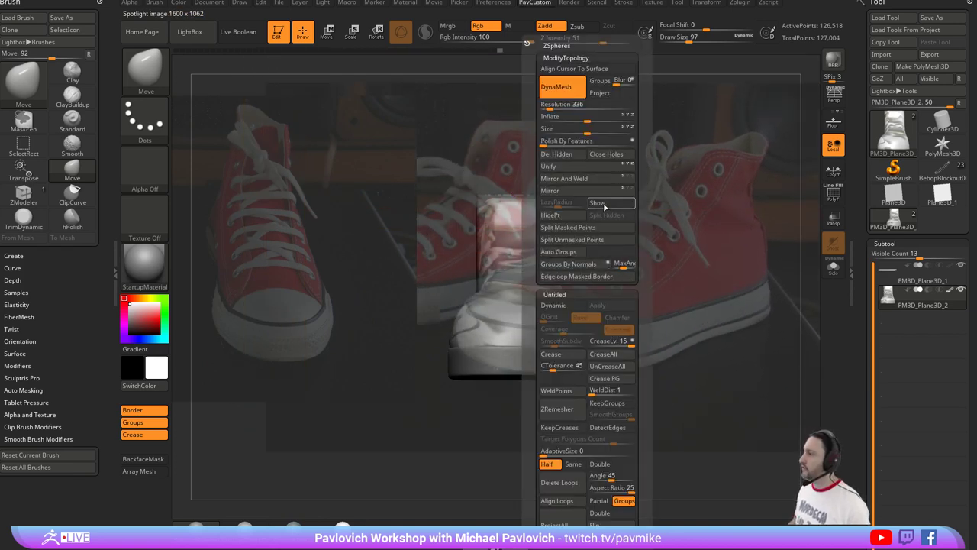
left_click(604, 205)
left_click_drag(684, 281, 802, 275)
key("p")
left_click_drag(798, 205, 802, 214)
key("b")
key("s")
key("t")
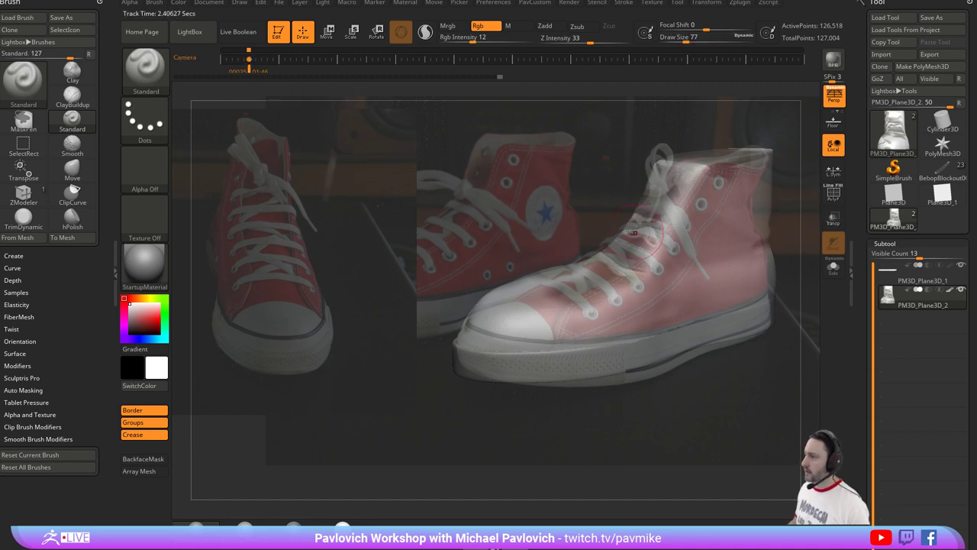
Line the shoe up over the front-view photo as a second camera keyframe, and return to the side-view keyframe.
left_click_drag(599, 195, 480, 201, "alt")
left_click_drag(738, 212, 727, 243, "shift")
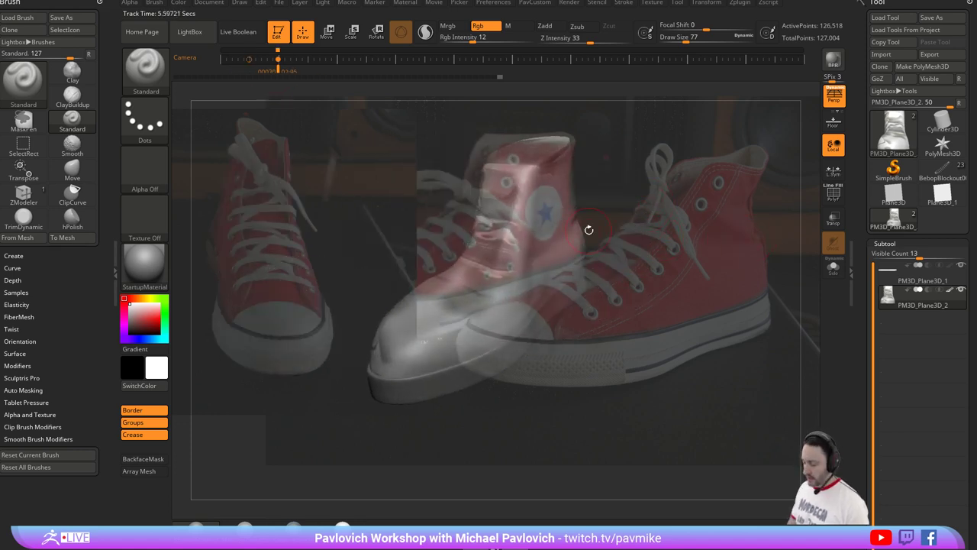
key("Right")
key("Left")
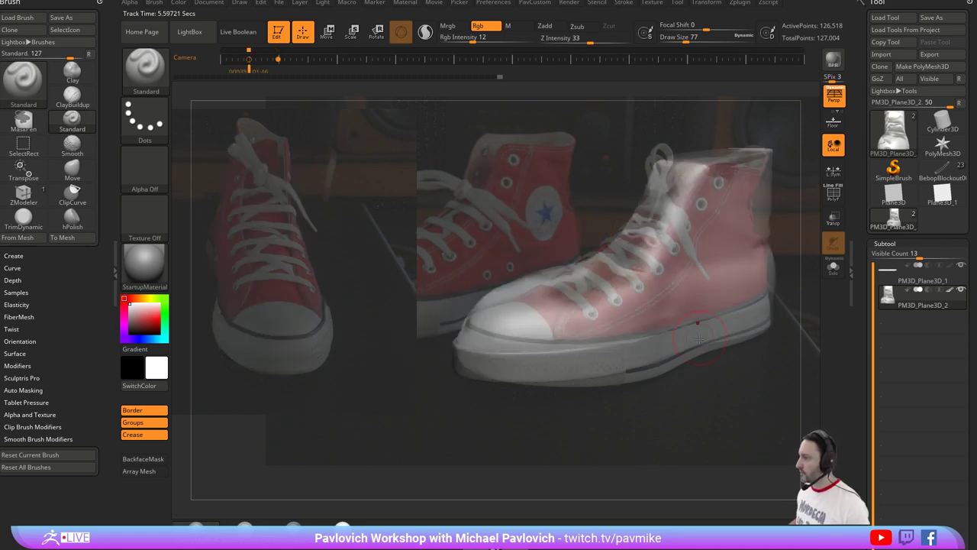
Refine the shoe's alignment with the side-view photo and set the draw size to 128.
left_click_drag(792, 257, 814, 267)
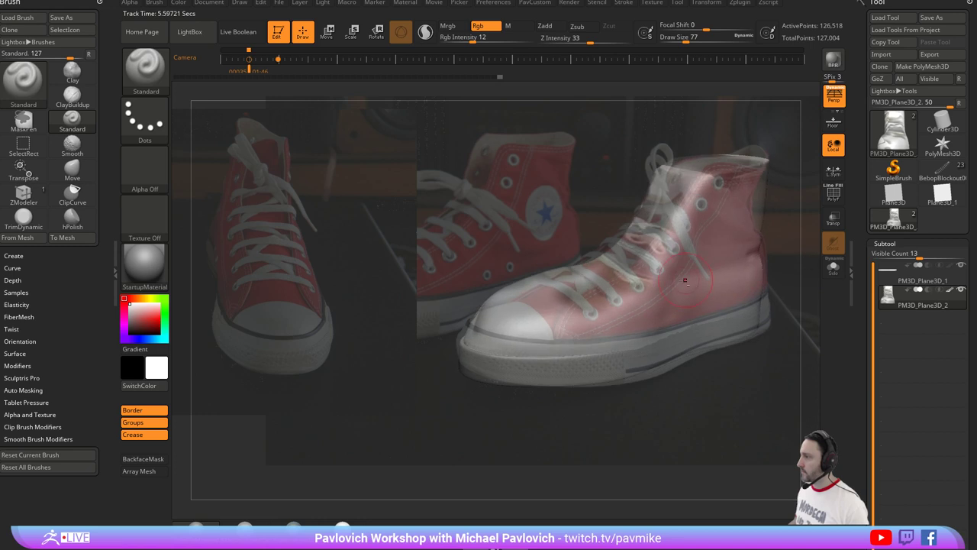
key("s")
left_click_drag(685, 281, 696, 281)
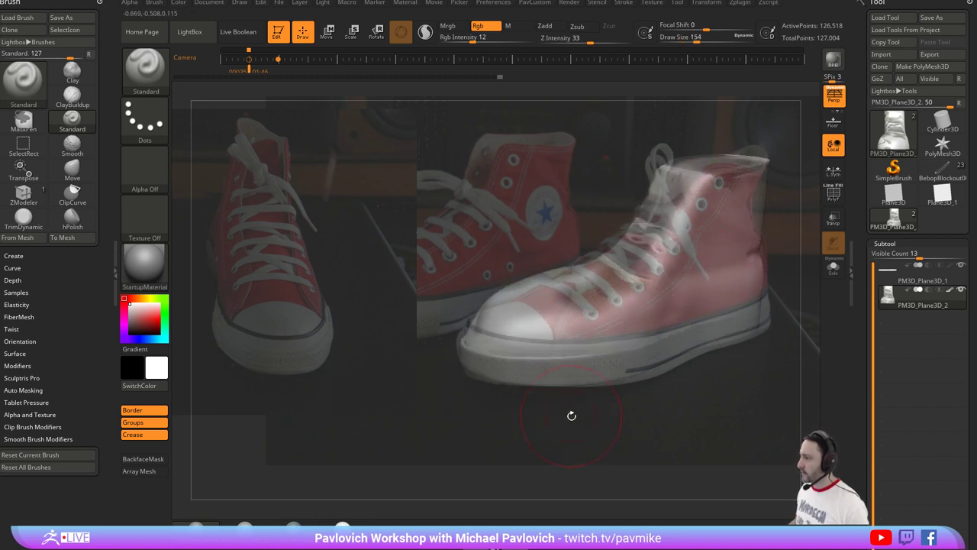
key("s")
mouse_move(630, 396)
left_mouse_down()
mouse_move(666, 371)
mouse_move(693, 387)
mouse_move(698, 376)
mouse_move(698, 386)
left_mouse_up()
Reselect the upper's subtool and reshape its front above the toe with the Move brush to match the side-view photo.
left_click(904, 279)
key("w")
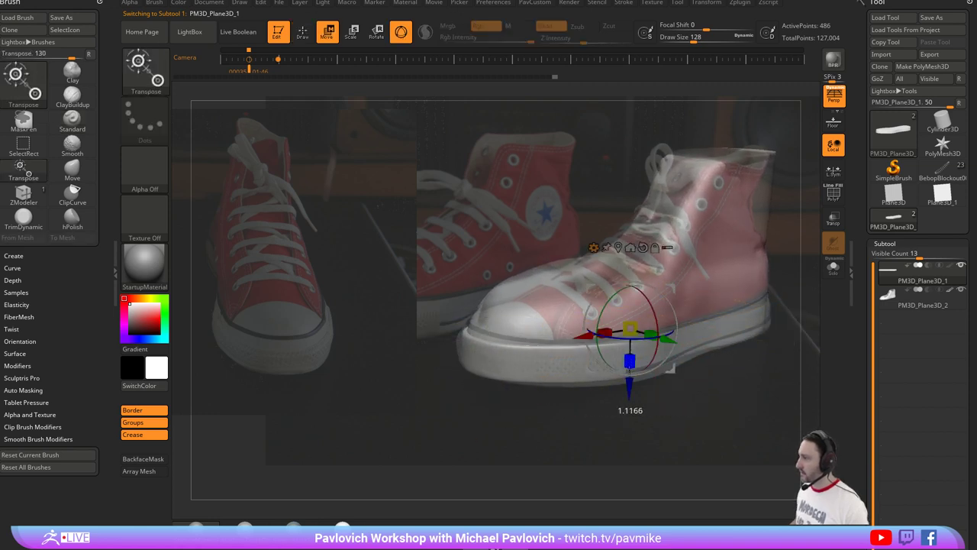
key("q")
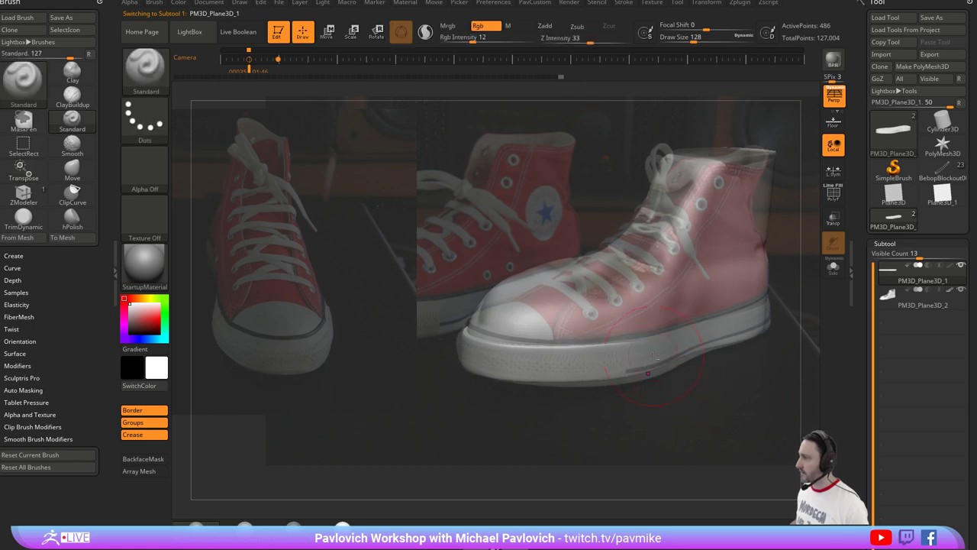
left_click(696, 356, "alt")
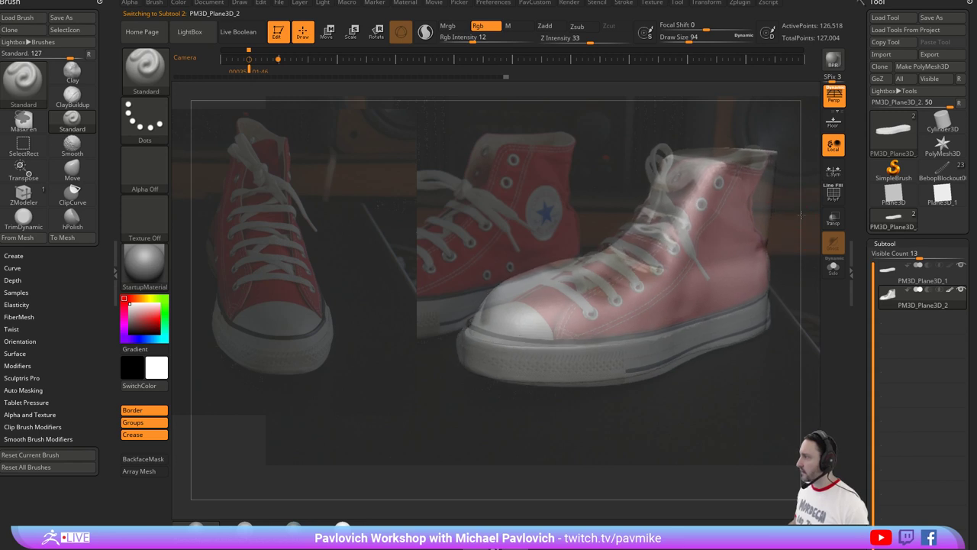
key("]")
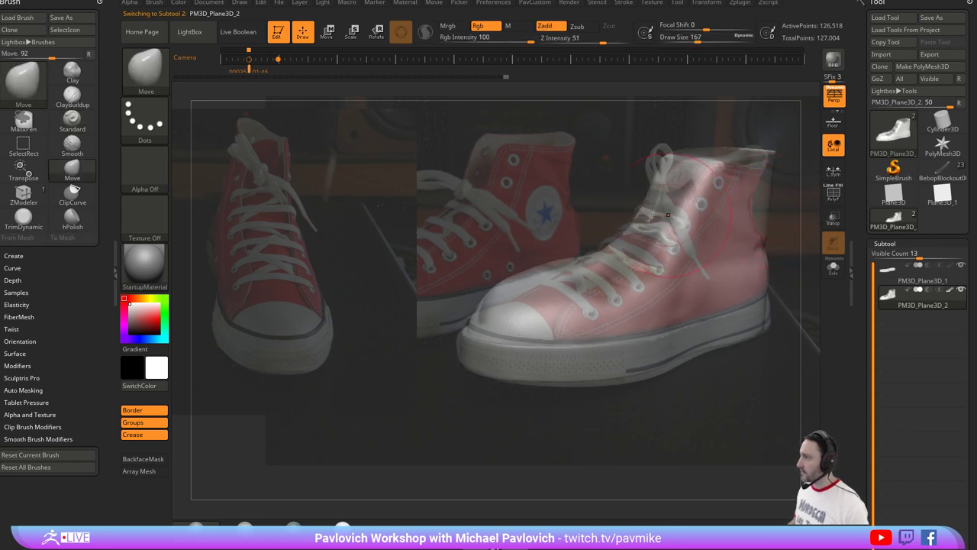
mouse_move(502, 291)
left_mouse_down()
mouse_move(509, 298)
mouse_move(563, 269)
left_mouse_up()
key("[")
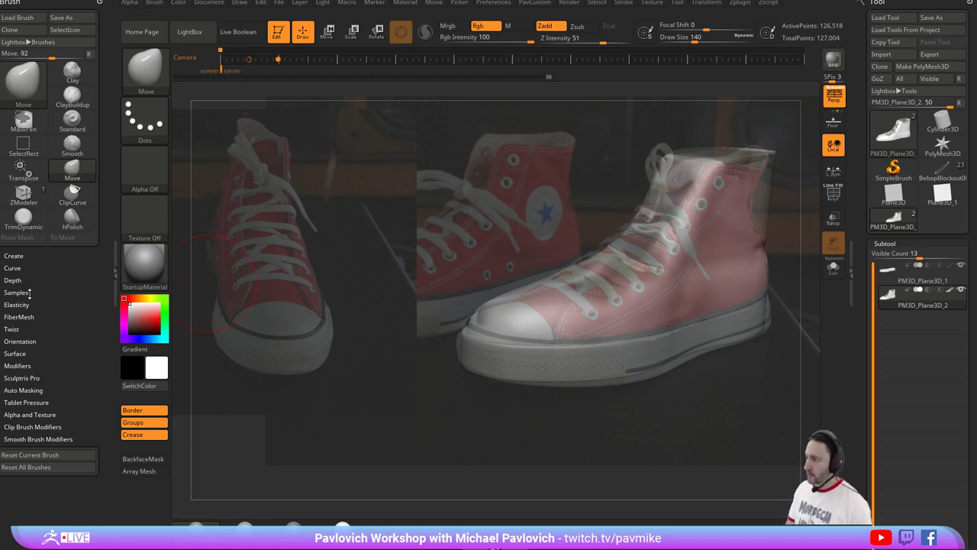
Go to the front-view keyframe and adjust the upper's side outline with the Move brush to match the front-view photo.
key("Right")
key("Right")
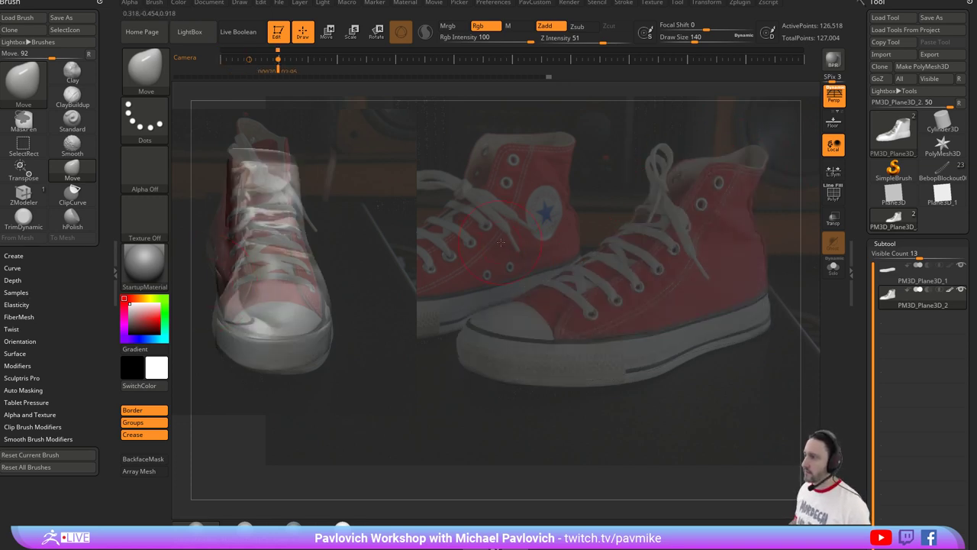
left_click_drag(501, 242, 409, 281)
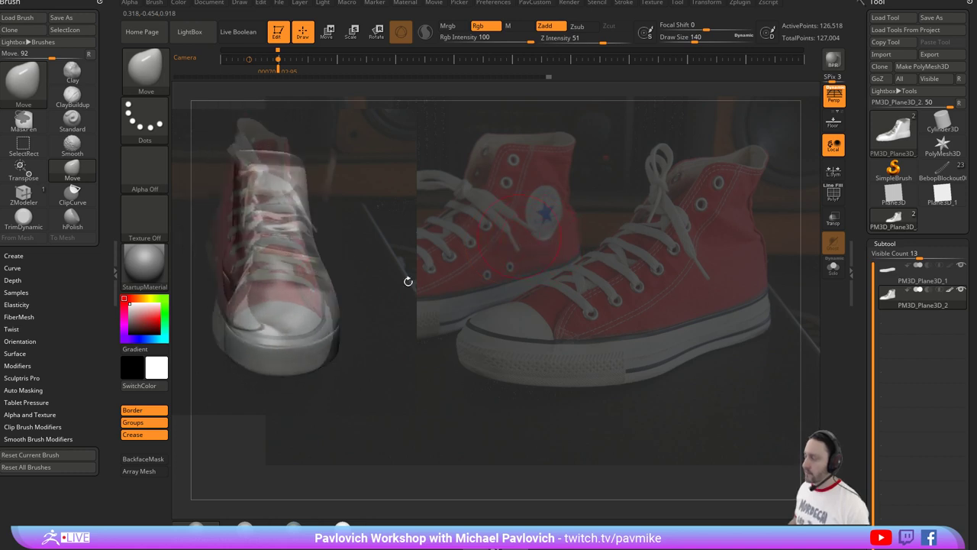
key("Left")
key("Right")
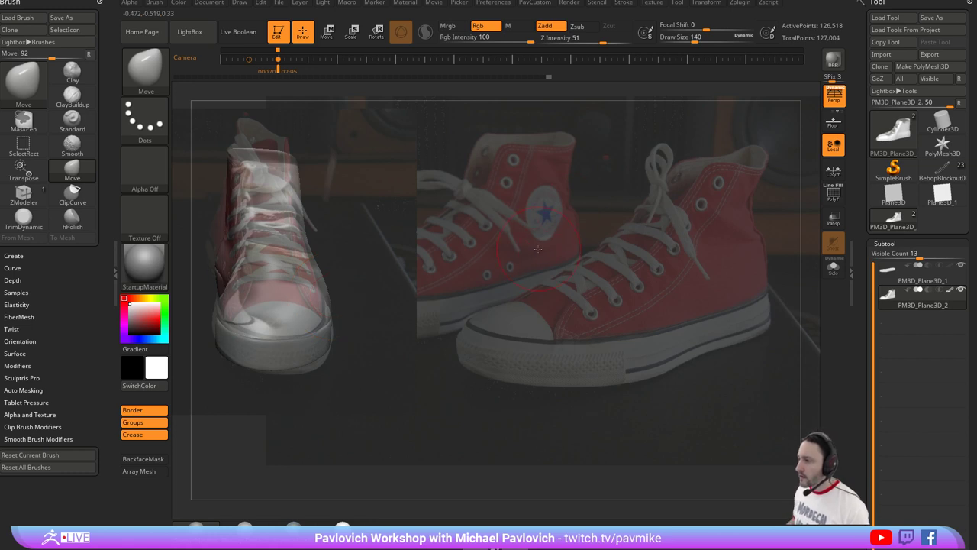
left_click_drag(538, 249, 522, 239)
left_click_drag(299, 275, 324, 257)
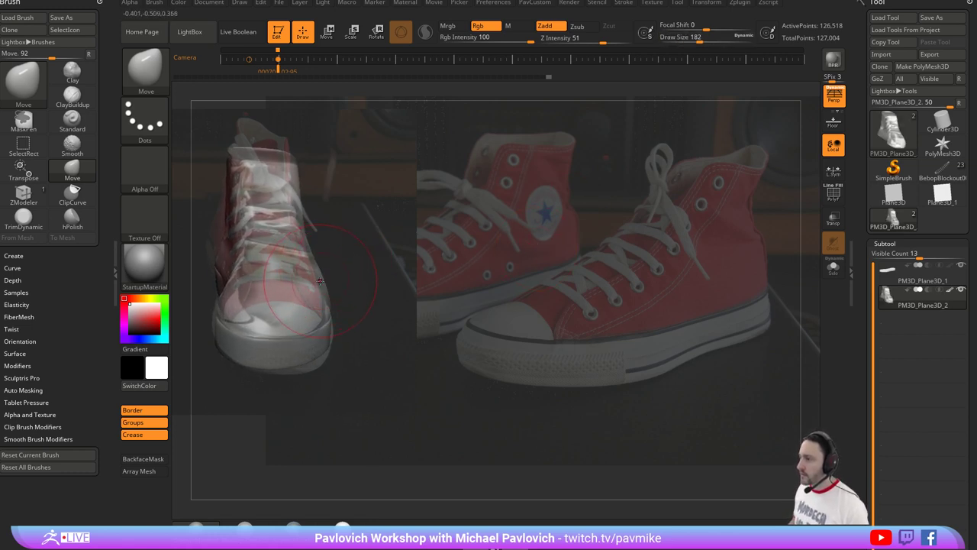
Turn off the upper's polypaint display and realign the shoe with the front-view photo.
left_click(950, 292)
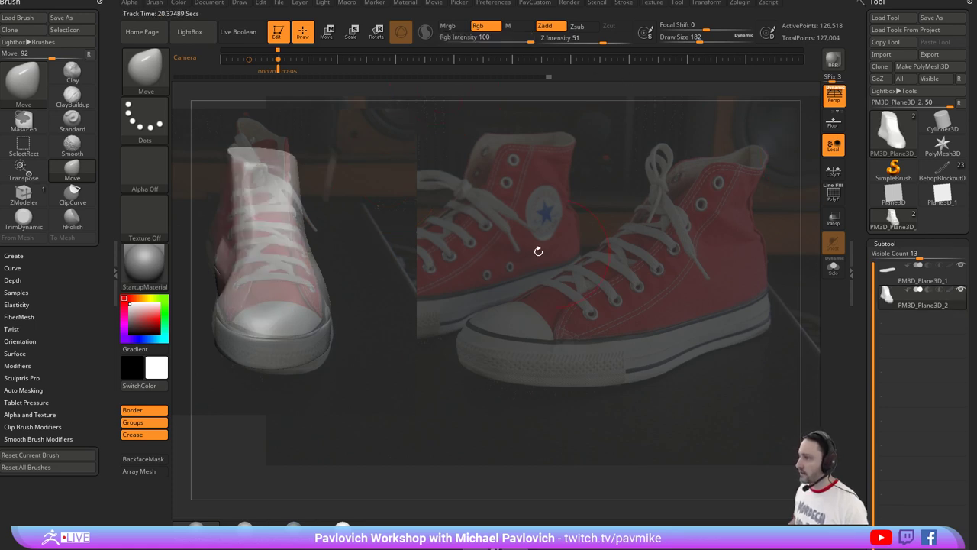
left_click_drag(424, 241, 425, 238)
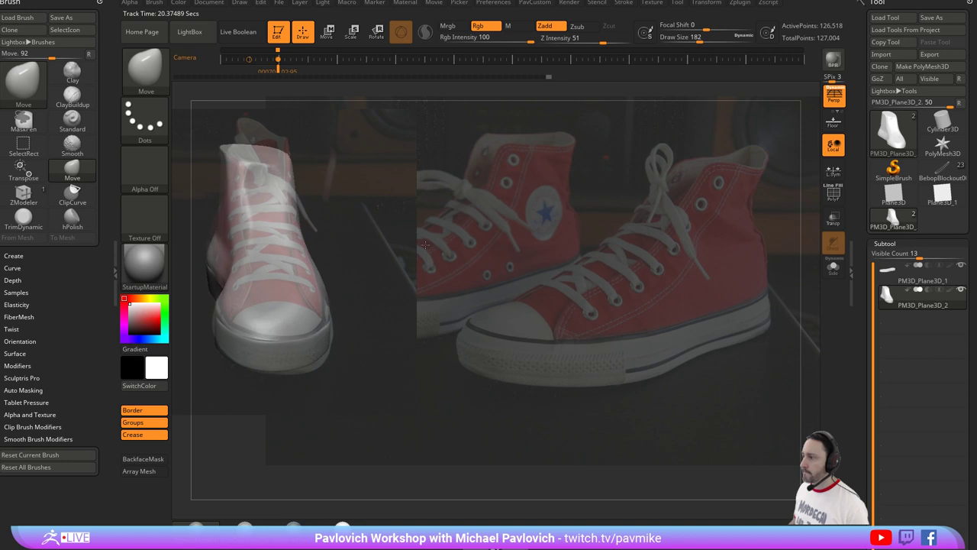
key("s")
left_click_drag(324, 281, 325, 281)
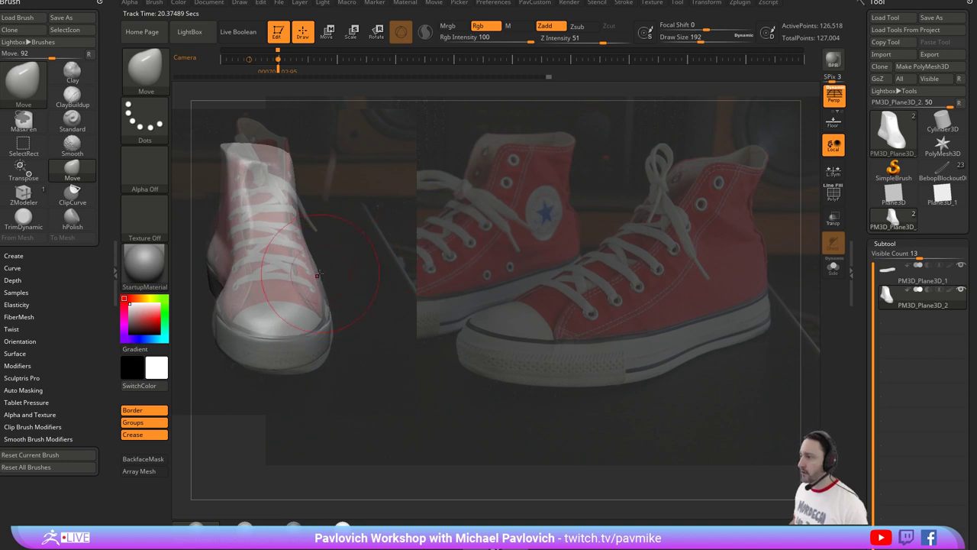
Project the front-view photo onto the upper's laces and toe with the Standard brush at draw size 101 and Rgb Intensity 100.
key("3")
key("s")
left_click_drag(266, 246, 256, 246)
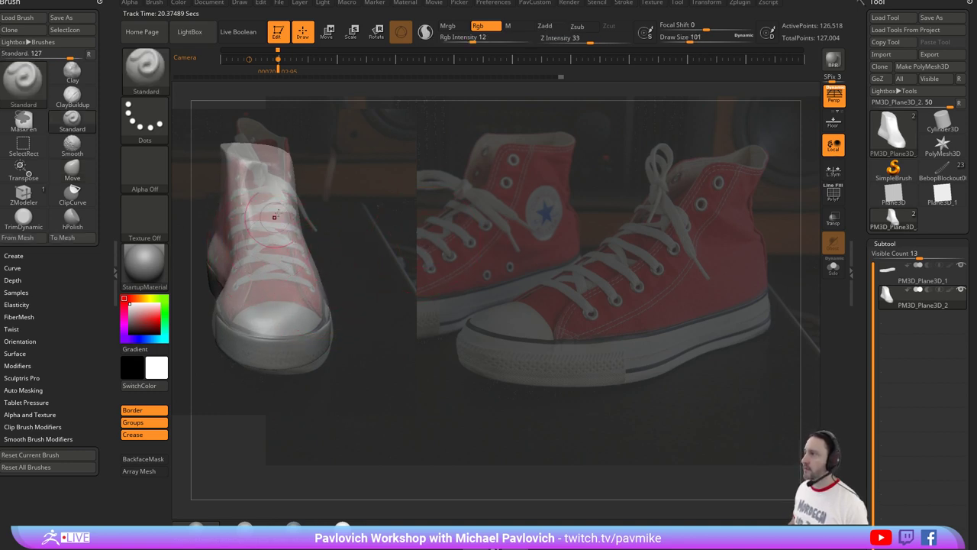
left_click_drag(276, 182, 268, 223)
left_click_drag(479, 38, 541, 37)
mouse_move(269, 197)
left_mouse_down()
mouse_move(275, 264)
mouse_move(260, 309)
mouse_move(293, 298)
mouse_move(302, 200)
mouse_move(264, 161)
mouse_move(270, 287)
left_mouse_up()
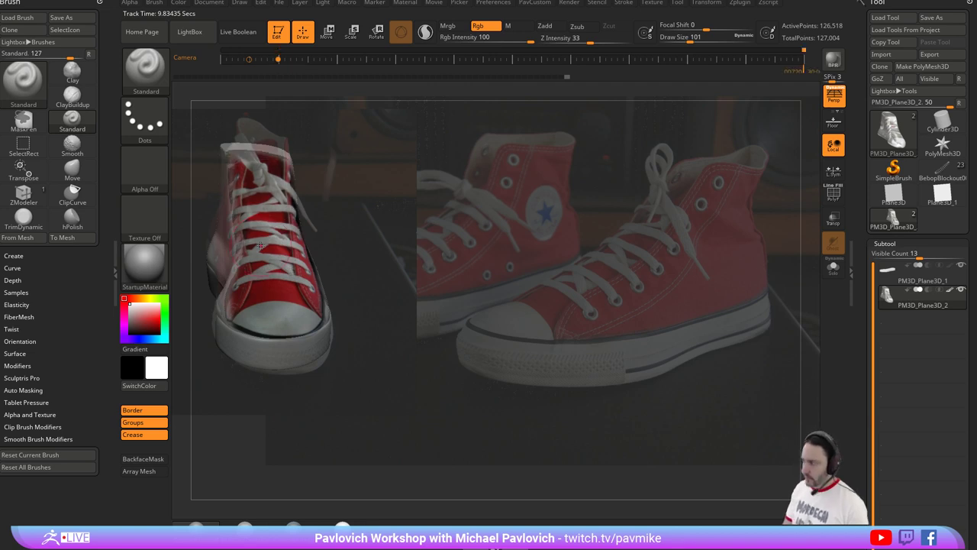
Return to the side-view keyframe, project the side-view photo across the upper's side, and hide the Spotlight images.
key("Left")
key("Left")
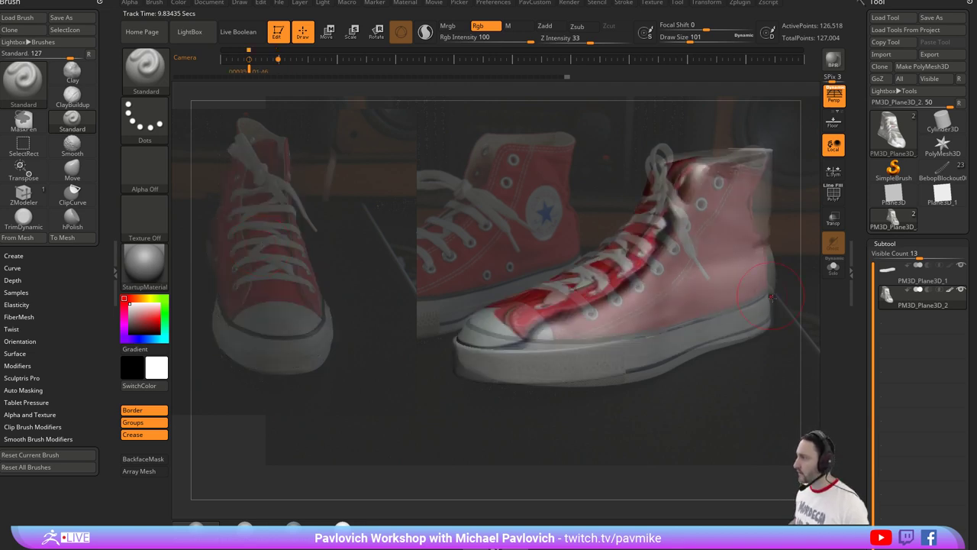
mouse_move(802, 279)
left_mouse_down()
mouse_move(802, 288)
mouse_move(818, 275)
left_mouse_up()
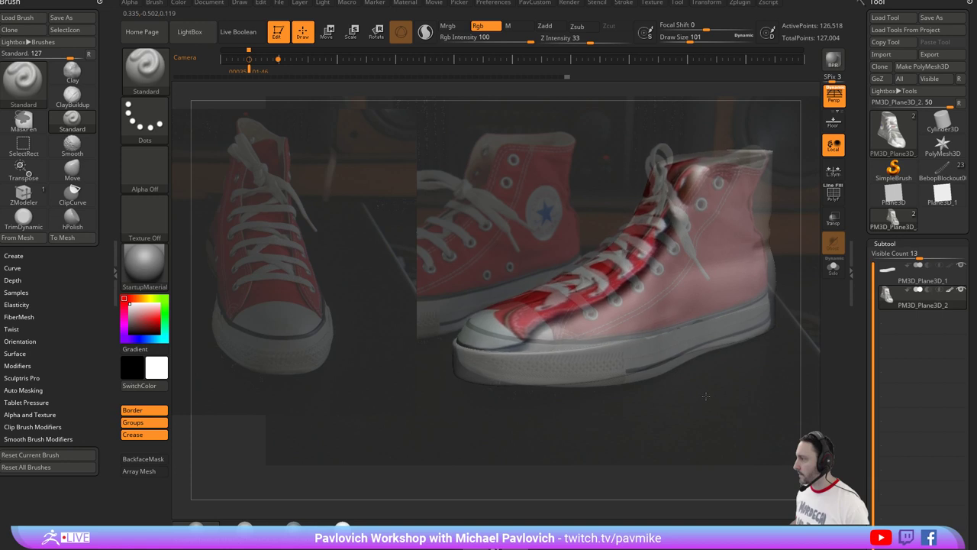
mouse_move(563, 333)
left_mouse_down()
mouse_move(513, 344)
mouse_move(603, 328)
mouse_move(676, 278)
mouse_move(691, 229)
mouse_move(683, 202)
mouse_move(737, 175)
mouse_move(702, 303)
mouse_move(739, 290)
left_mouse_up()
key("shift+z")
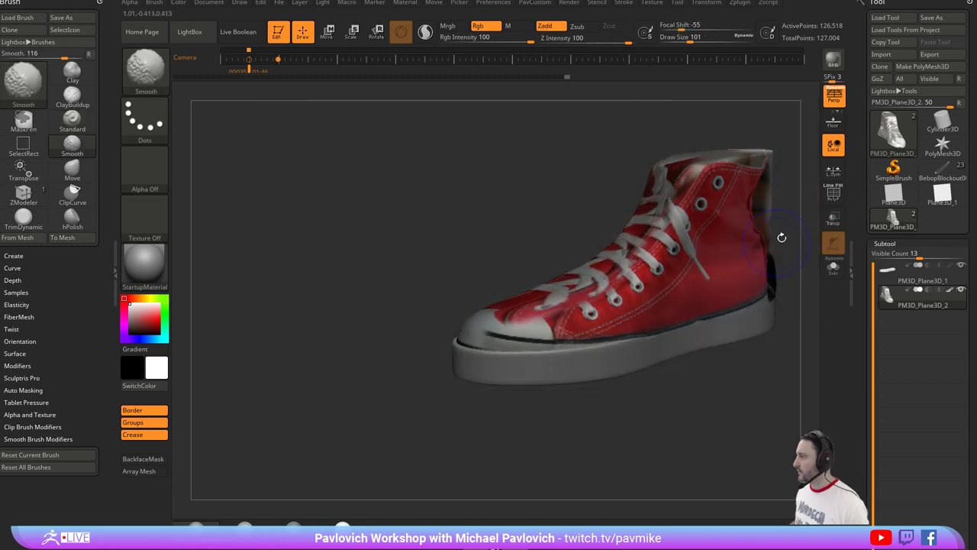
Fade the upper's projected color by filling the object with white at Rgb Intensity 24.
mouse_move(781, 238)
left_mouse_down("alt")
mouse_move(711, 253)
mouse_move(754, 247)
mouse_move(733, 235)
left_mouse_up("alt")
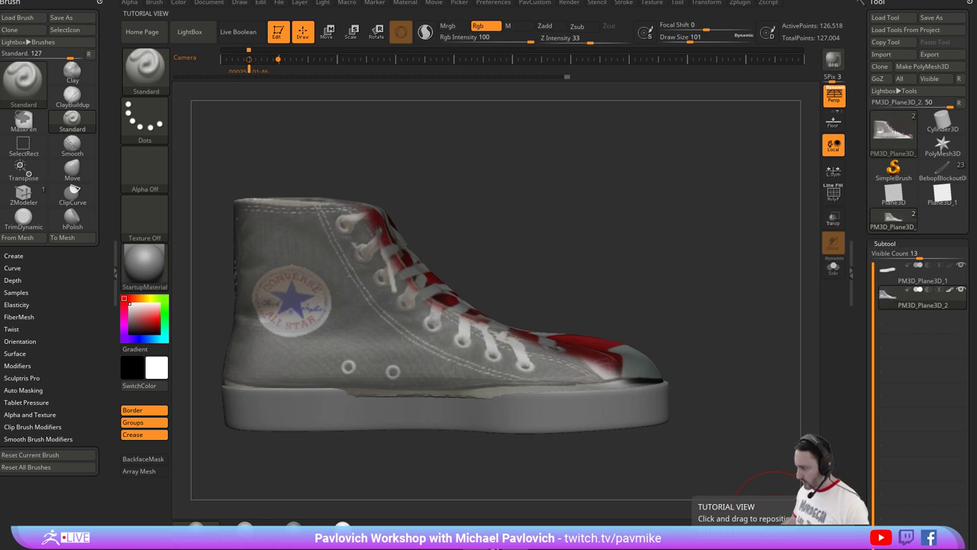
left_click_drag(592, 216, 607, 230)
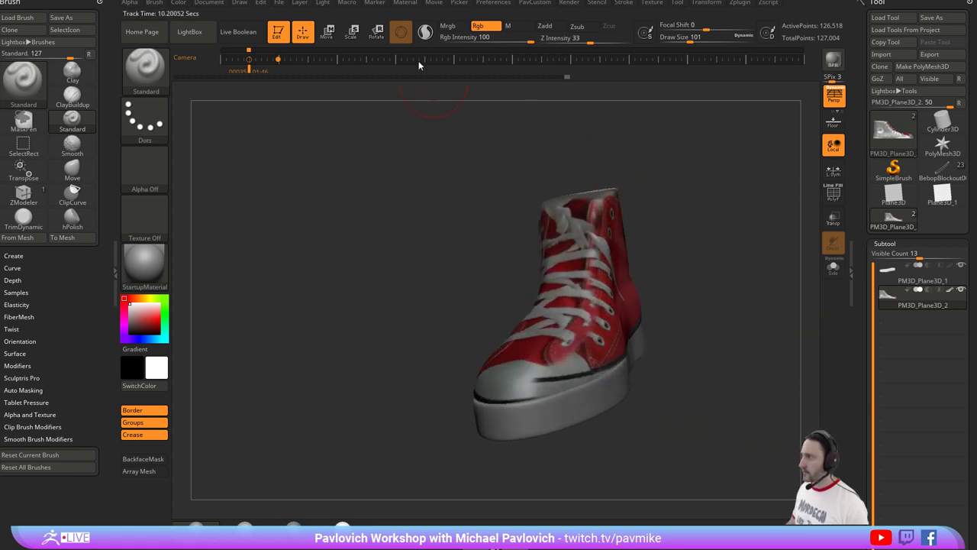
left_click_drag(493, 39, 484, 39)
left_click(182, 3)
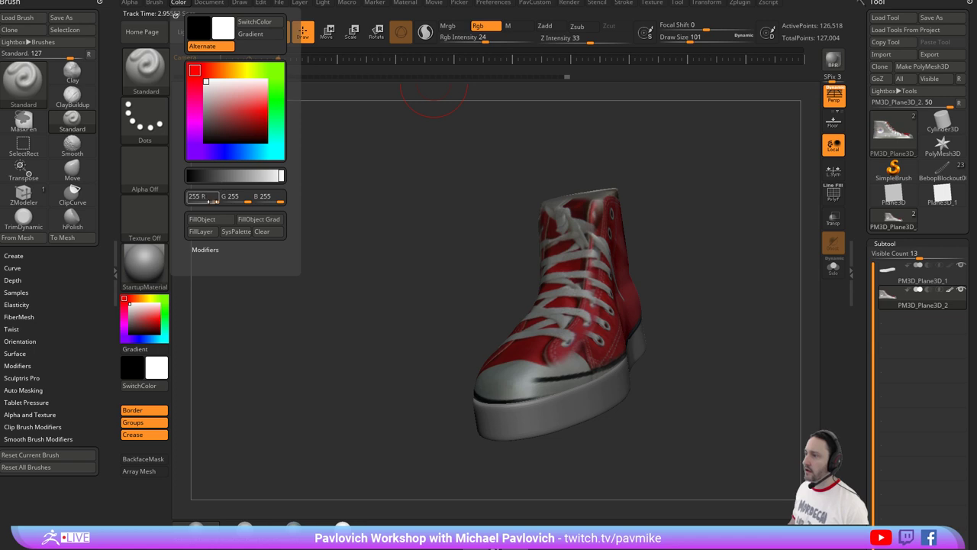
left_click(214, 221)
Set the draw size to 39 and fill the upper with white once more to lighten the projected photo further.
mouse_move(475, 180)
left_mouse_down()
mouse_move(755, 249)
mouse_move(741, 225)
mouse_move(707, 233)
mouse_move(703, 259)
mouse_move(602, 281)
left_mouse_up()
key("s")
left_click(702, 233)
key("s")
left_click(700, 237)
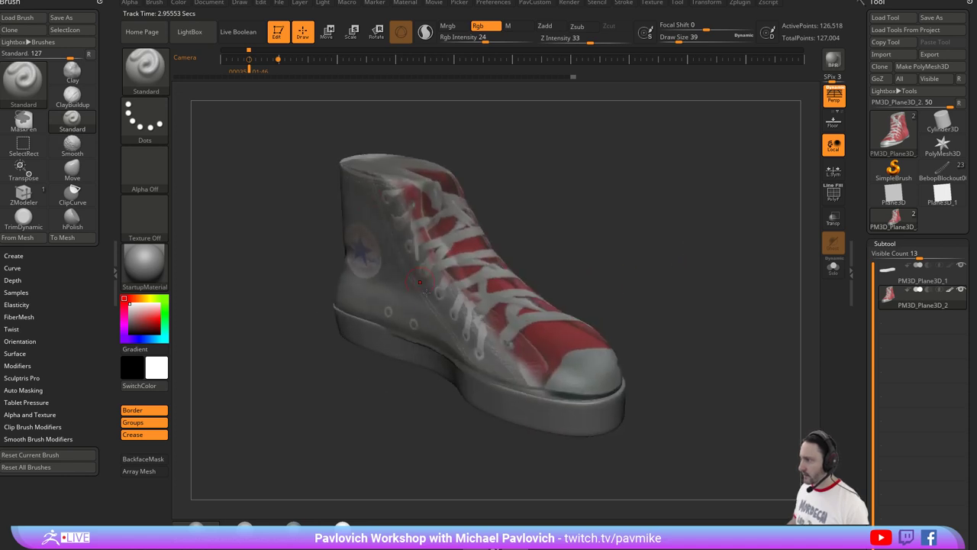
left_click_drag(682, 303, 567, 184)
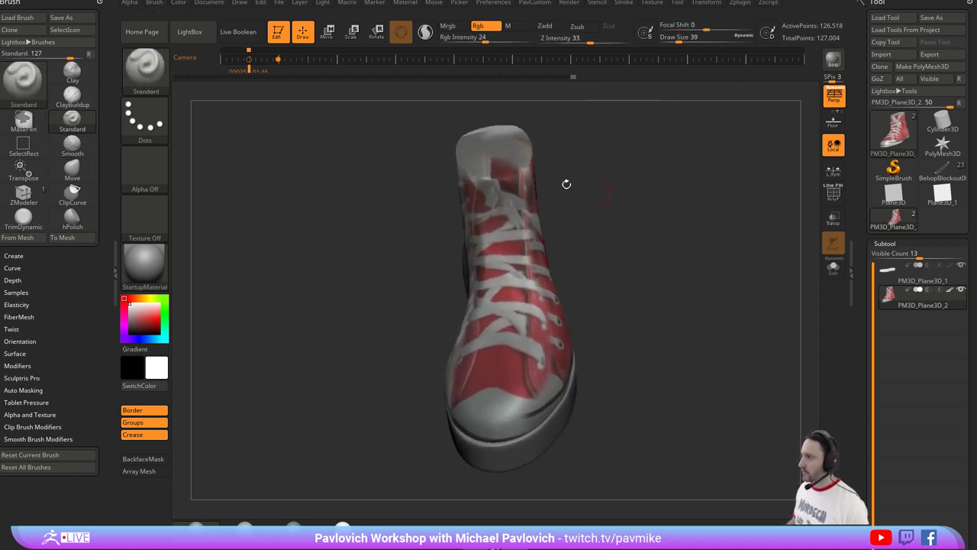
left_click(176, 4)
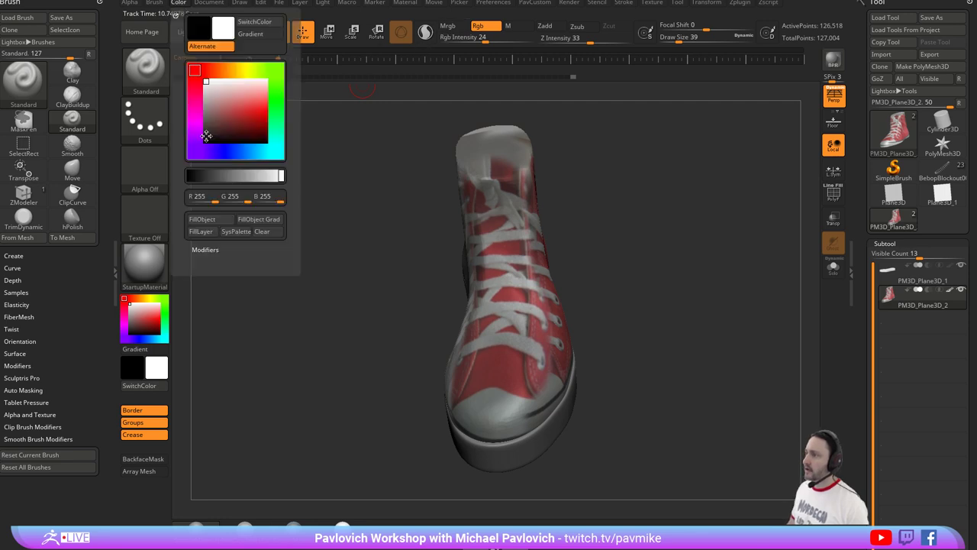
left_click(213, 220)
Carve the lacing flap's edge on one side of the tongue down to the toe cap with DamStandard at draw size 68.
mouse_move(656, 284)
left_mouse_down()
mouse_move(661, 307)
mouse_move(650, 297)
mouse_move(653, 237)
mouse_move(642, 255)
mouse_move(634, 229)
left_mouse_up()
key("b")
key("d")
key("s")
key("s")
left_click_drag(530, 186, 522, 205)
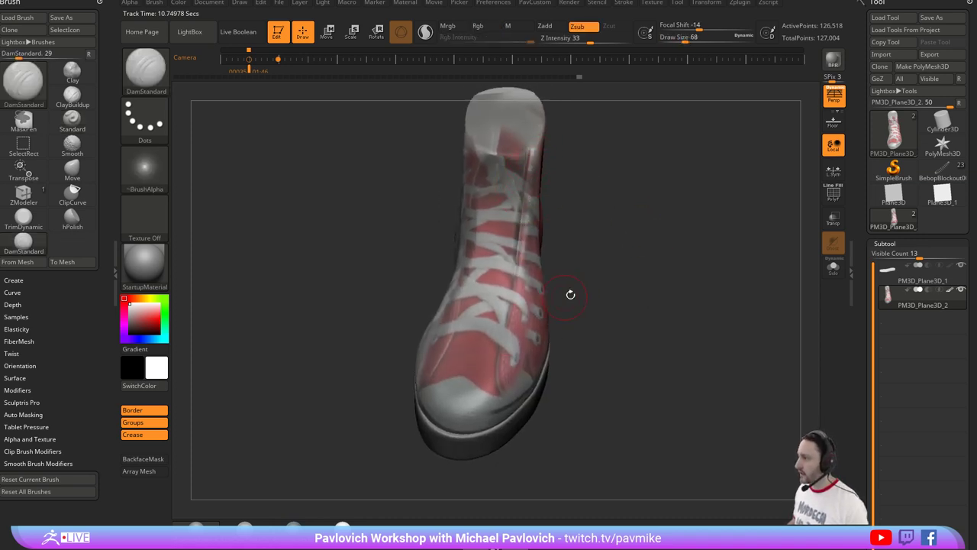
left_click_drag(570, 294, 563, 257)
mouse_move(510, 194)
left_mouse_down()
mouse_move(488, 358)
mouse_move(499, 370)
left_mouse_up()
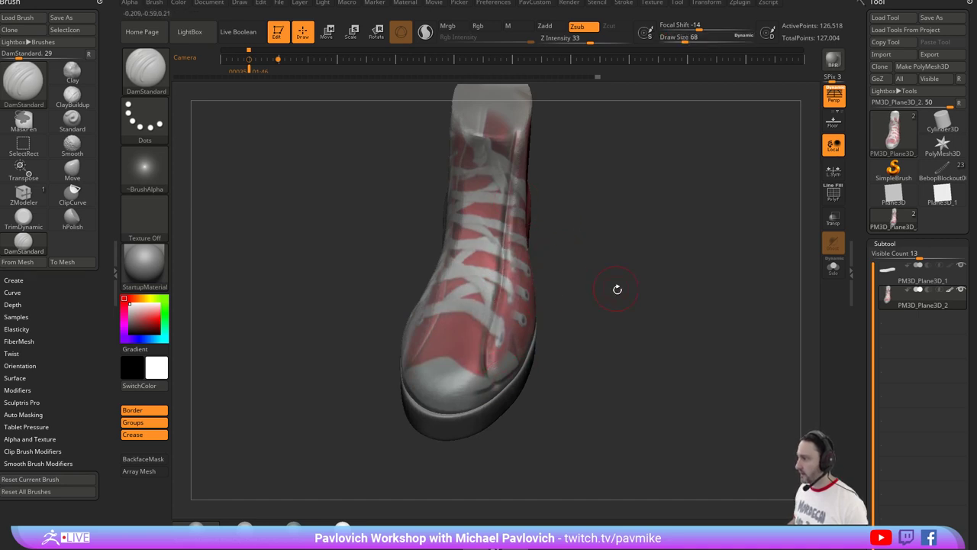
Deepen the carved flap edge from the collar to the toe cap and carve the upper end of the opposite flap's edge.
mouse_move(618, 289)
left_mouse_down()
mouse_move(637, 271)
mouse_move(596, 206)
left_mouse_up()
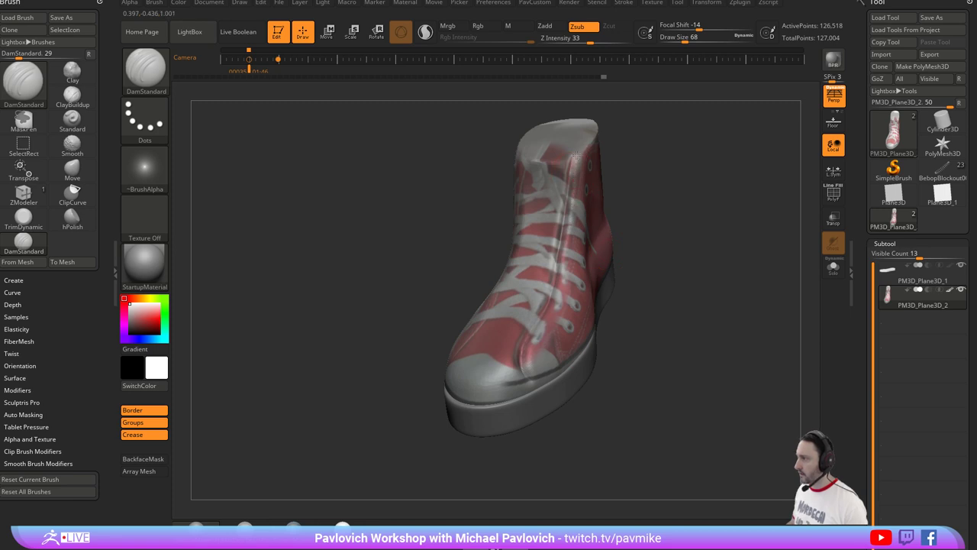
left_click_drag(576, 156, 556, 281)
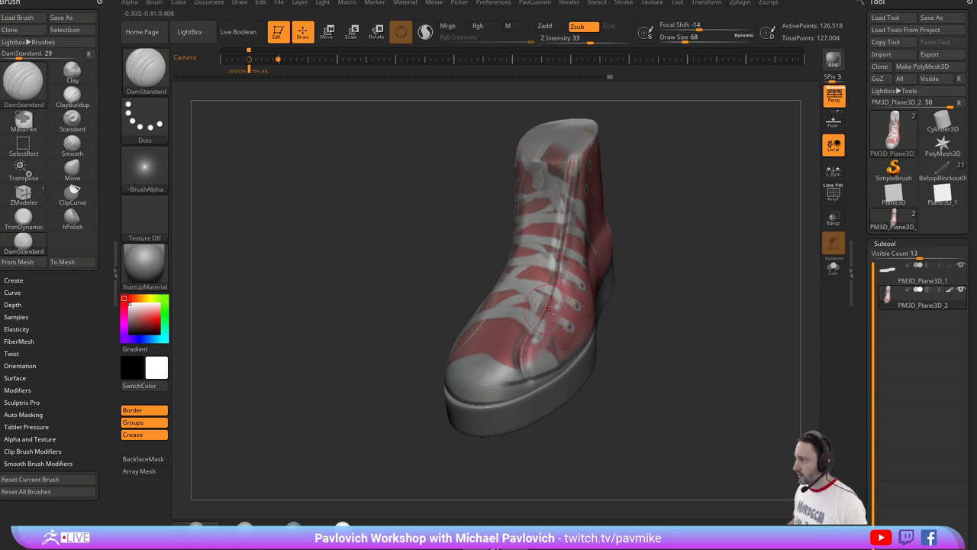
left_click_drag(527, 359, 530, 382)
mouse_move(626, 321)
left_mouse_down()
mouse_move(680, 303)
mouse_move(631, 255)
left_mouse_up()
left_click_drag(472, 178, 458, 165)
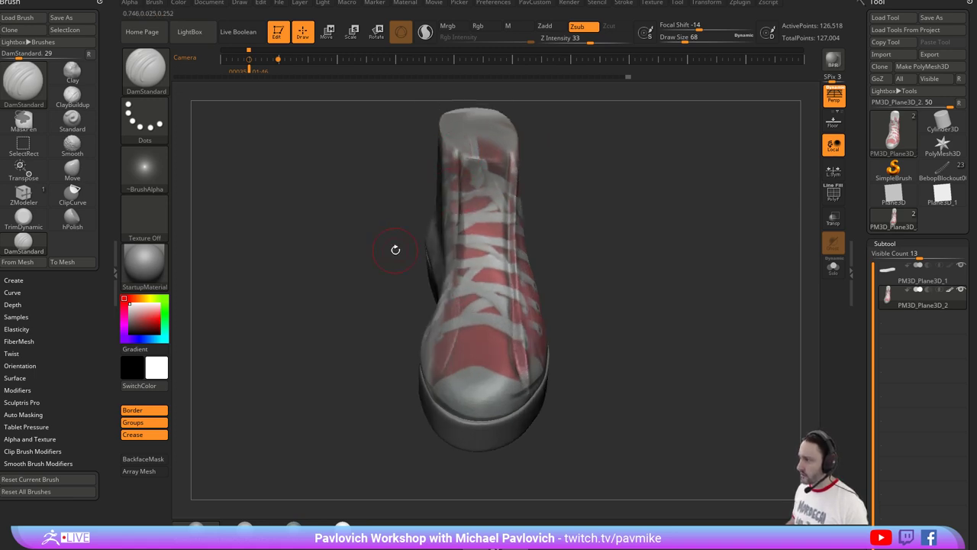
Carve and soften the toe cap's seam where the lacing flaps meet it, and hide the upper's projected color.
left_click_drag(396, 250, 459, 221)
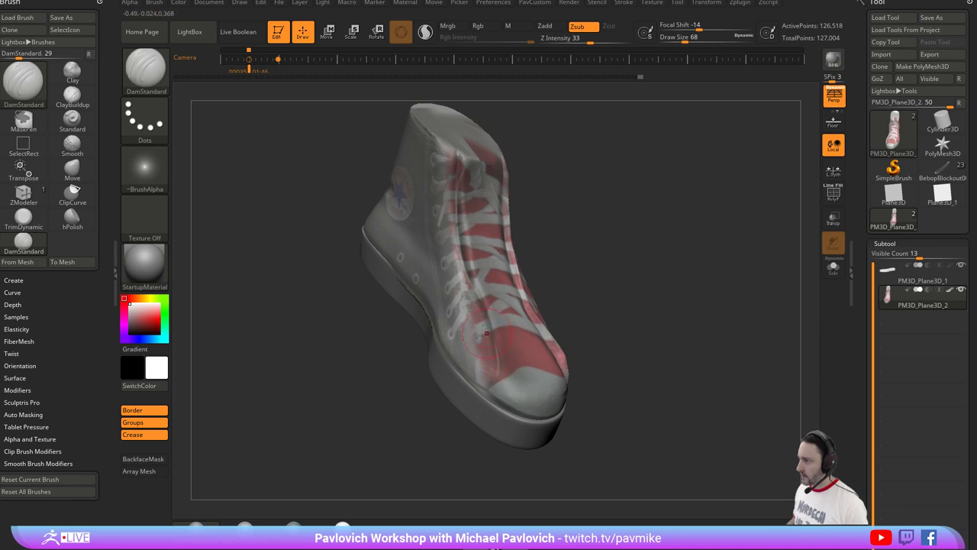
left_click_drag(596, 336, 664, 306, "shift")
mouse_move(650, 272)
left_mouse_down()
mouse_move(654, 246)
mouse_move(660, 269)
mouse_move(579, 286)
mouse_move(530, 246)
left_mouse_up()
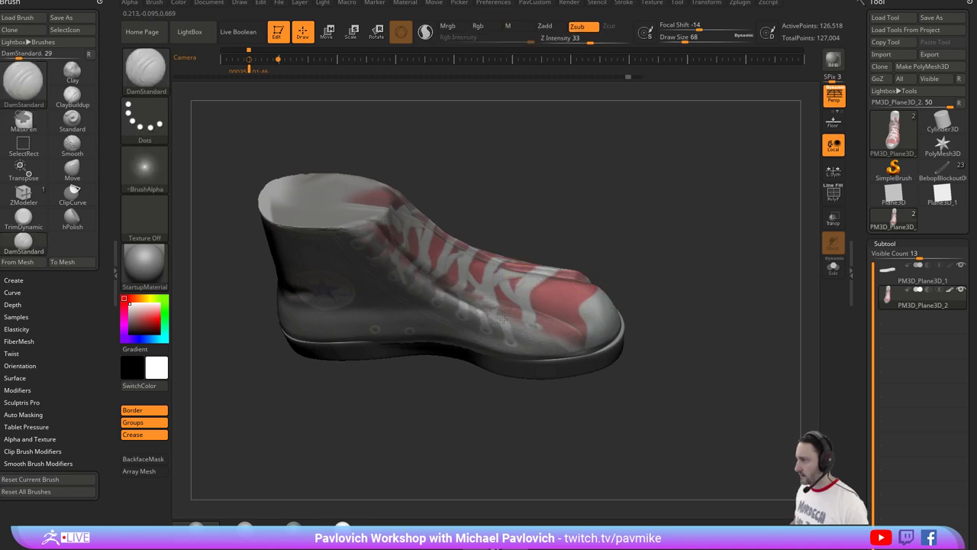
mouse_move(565, 355)
left_mouse_down("shift")
mouse_move(716, 294)
mouse_move(679, 324)
mouse_move(606, 313)
mouse_move(607, 272)
mouse_move(545, 306)
mouse_move(558, 290)
left_mouse_up("shift")
left_click_drag(609, 236, 694, 268)
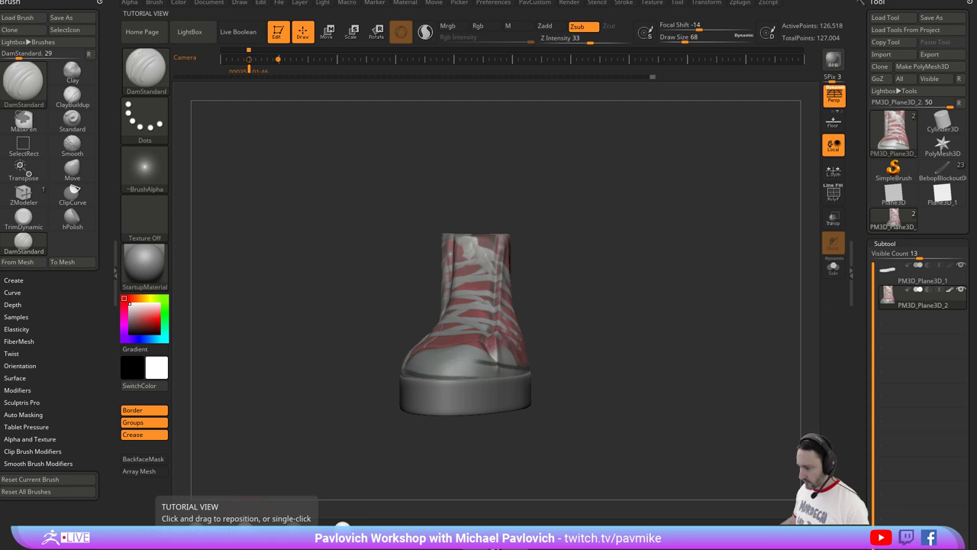
left_click_drag(674, 221, 652, 276)
left_click(950, 289)
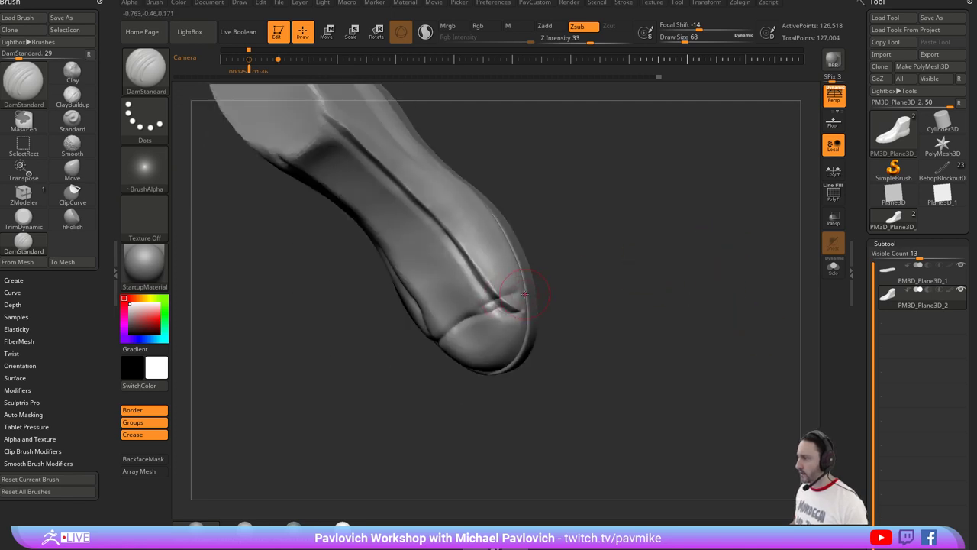
Smooth the toe cap seam and the flaps' front ends, choosing SmoothStronger as the smoothing brush.
left_click_drag(584, 303, 598, 263)
left_click_drag(493, 306, 516, 299, "shift")
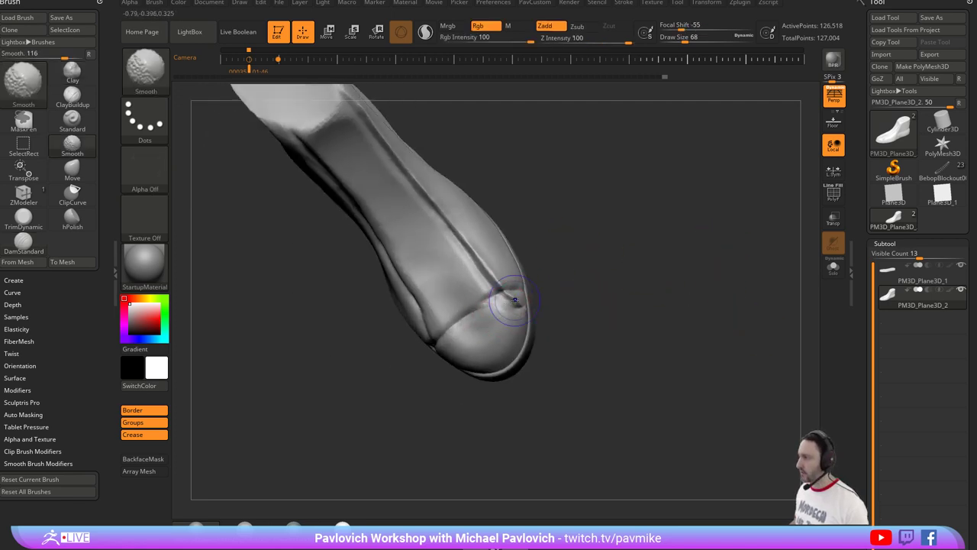
left_click(147, 74)
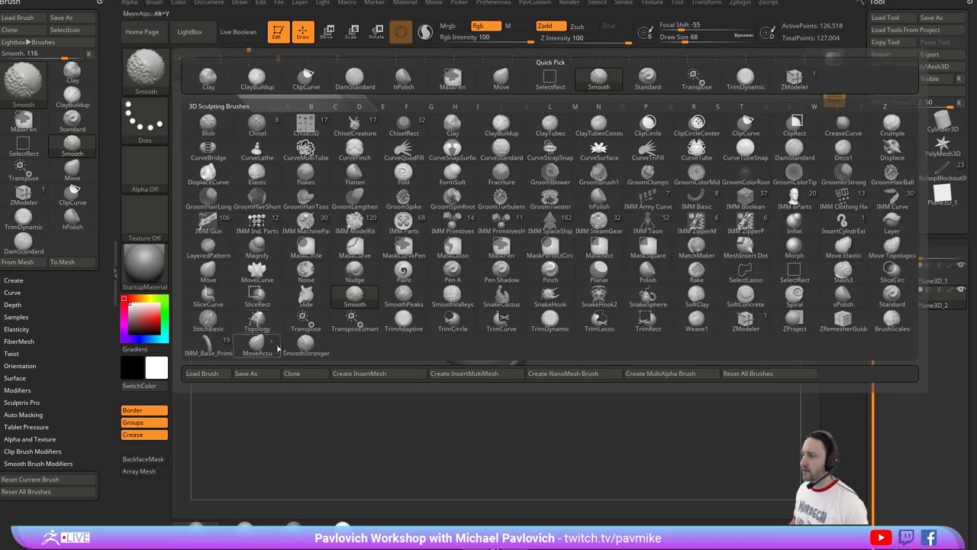
left_click(295, 347)
mouse_move(588, 336)
left_mouse_down()
mouse_move(608, 249)
mouse_move(574, 238)
mouse_move(535, 294)
left_mouse_up()
left_click_drag(474, 308, 433, 339, "shift")
mouse_move(535, 291)
left_mouse_down()
mouse_move(526, 227)
mouse_move(491, 255)
left_mouse_up()
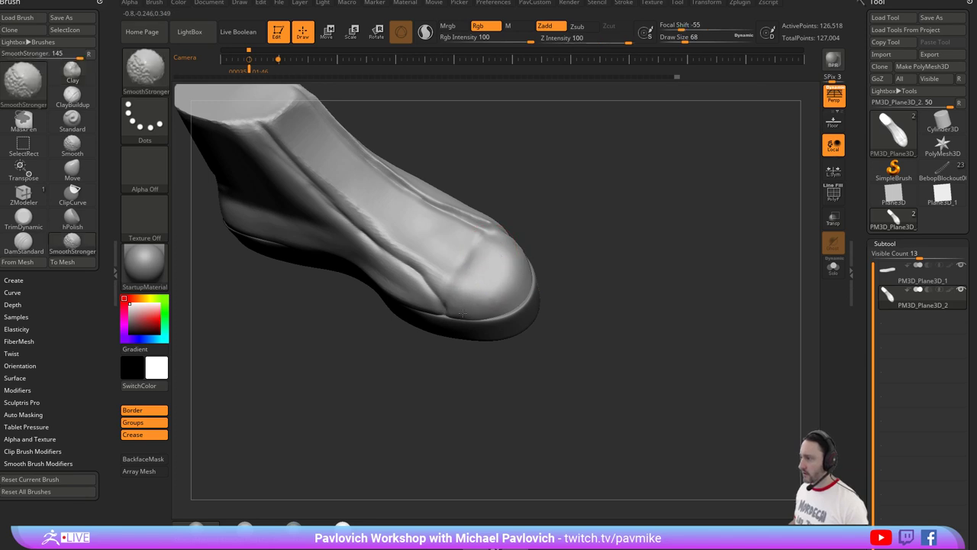
left_click_drag(559, 243, 656, 232, "shift")
mouse_move(593, 228)
left_mouse_down("alt")
mouse_move(609, 233)
mouse_move(588, 245)
left_mouse_up("alt")
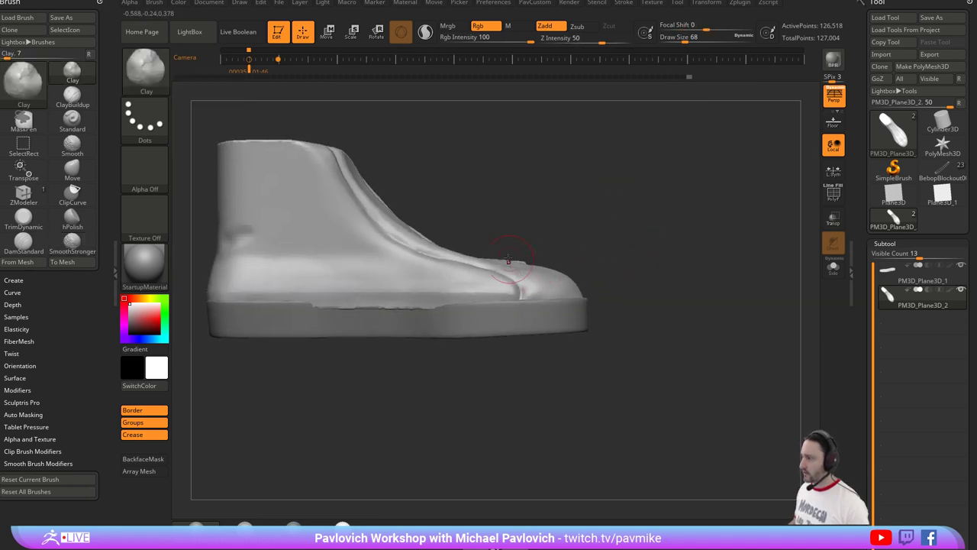
Mask the area around the toe cap seam, invert the mask and shift the unprotected part with the Move gizmo.
left_click_drag(486, 219, 541, 308, "ctrl")
left_click(622, 246, "ctrl")
key("w")
mouse_move(552, 246)
left_mouse_down()
mouse_move(534, 247)
mouse_move(529, 216)
left_mouse_up()
key("q")
left_click_drag(667, 177, 669, 201)
Reshape the toe cap and the flap's front end with the Move brush at draw size 116.
key("s")
key("b")
key("m")
key("v")
mouse_move(455, 289)
left_mouse_down()
mouse_move(502, 276)
mouse_move(504, 287)
left_mouse_up()
key("s")
mouse_move(585, 223)
left_mouse_down("ctrl")
mouse_move(582, 279)
mouse_move(491, 281)
mouse_move(514, 295)
left_mouse_up("ctrl")
key("ctrl+z")
key("s")
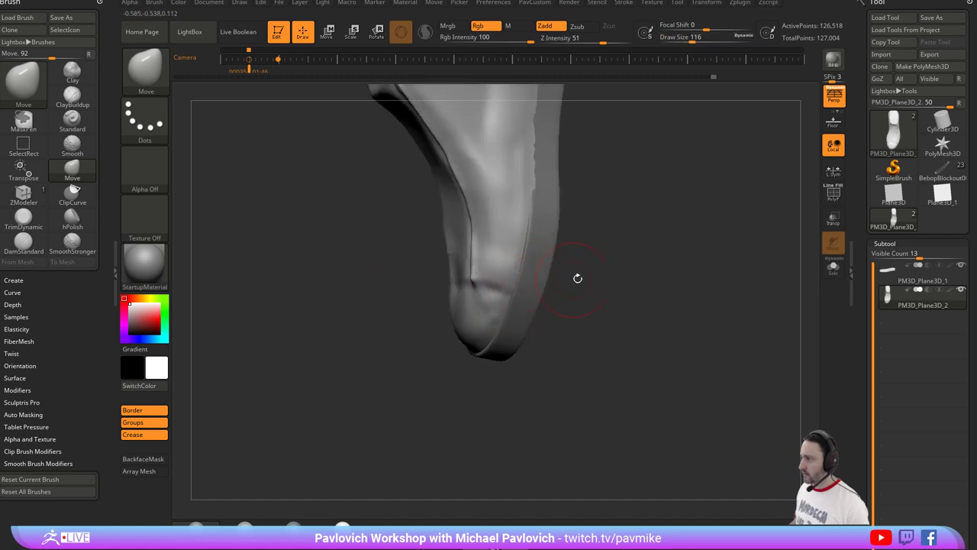
mouse_move(578, 278)
left_mouse_down()
mouse_move(657, 336)
mouse_move(635, 349)
mouse_move(683, 300)
mouse_move(557, 282)
left_mouse_up()
Choose the Standard brush with draw size 17 and smooth the creases beside the toe cap.
key("b")
key("s")
key("t")
right_click_drag(474, 288, 462, 280)
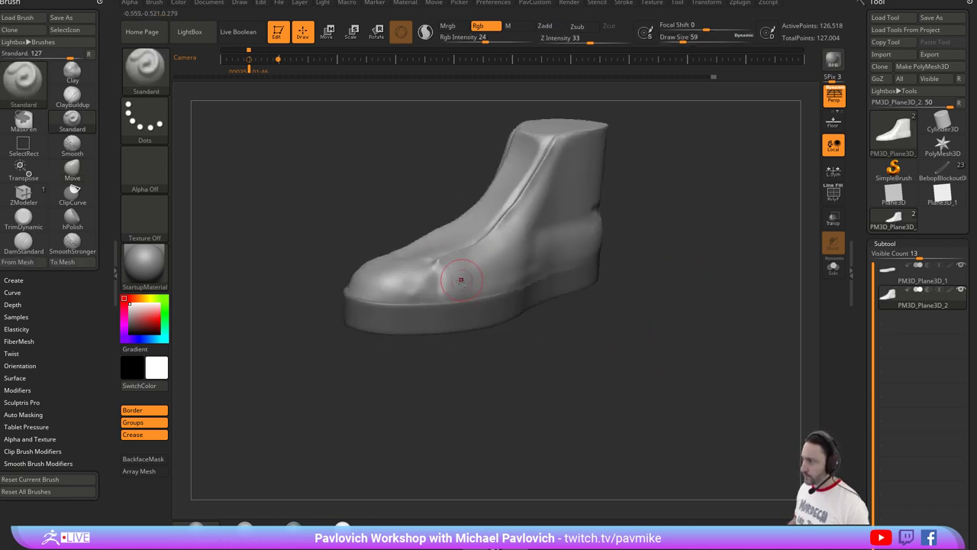
key("shift")
left_click_drag(637, 252, 652, 232)
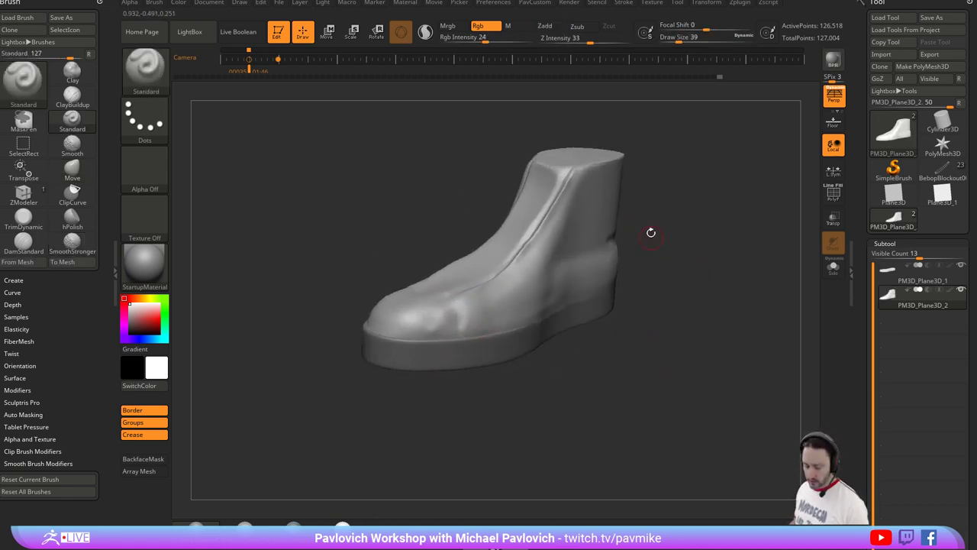
key("bracketleft")
key("bracketleft")
Try to stroke the flap's lower front edge down to the sole with the Standard brush.
left_click_drag(502, 267, 457, 344)
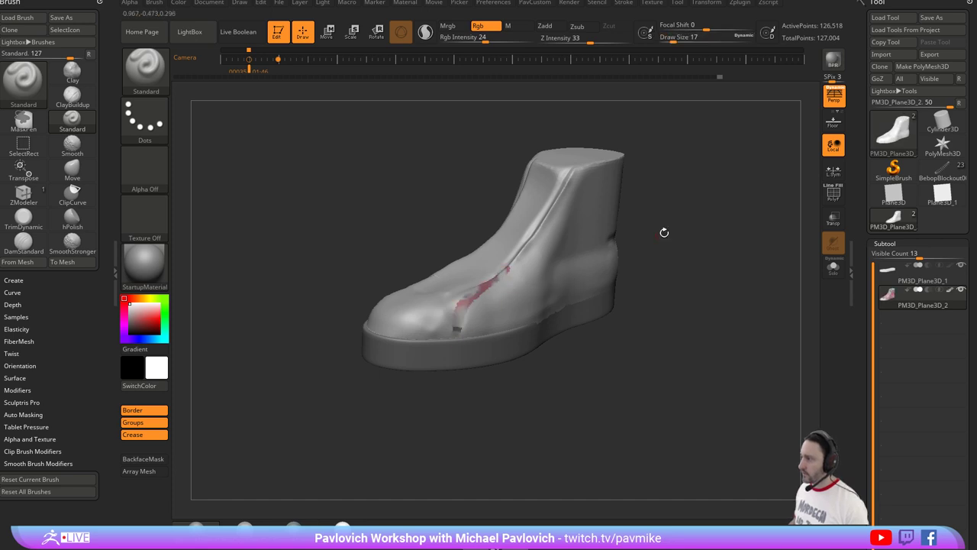
left_click_drag(664, 232, 691, 227)
key("ctrl+z")
Turn off Rgb, enable Zadd and build up the flap's front edge beside the toe cap.
left_click(486, 26)
left_click(549, 26)
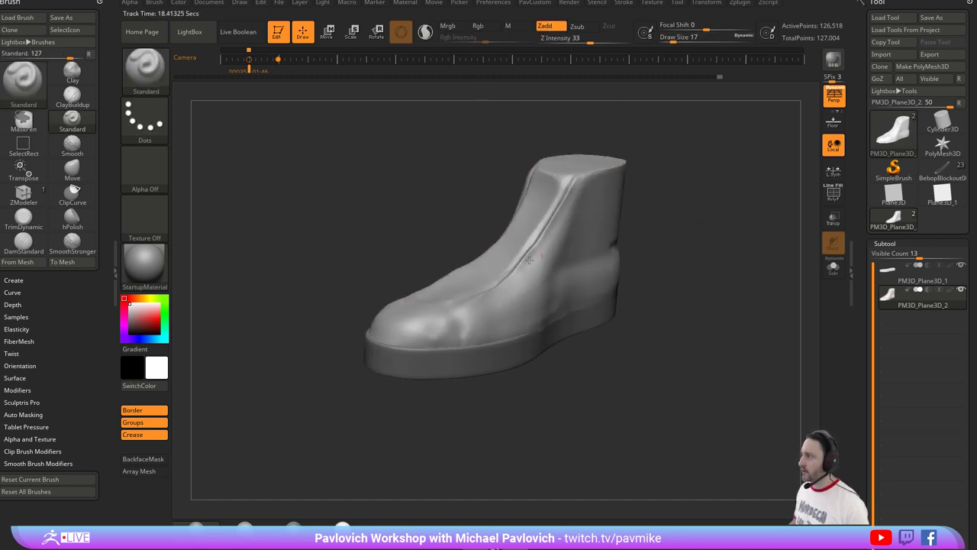
left_click_drag(695, 277, 647, 264)
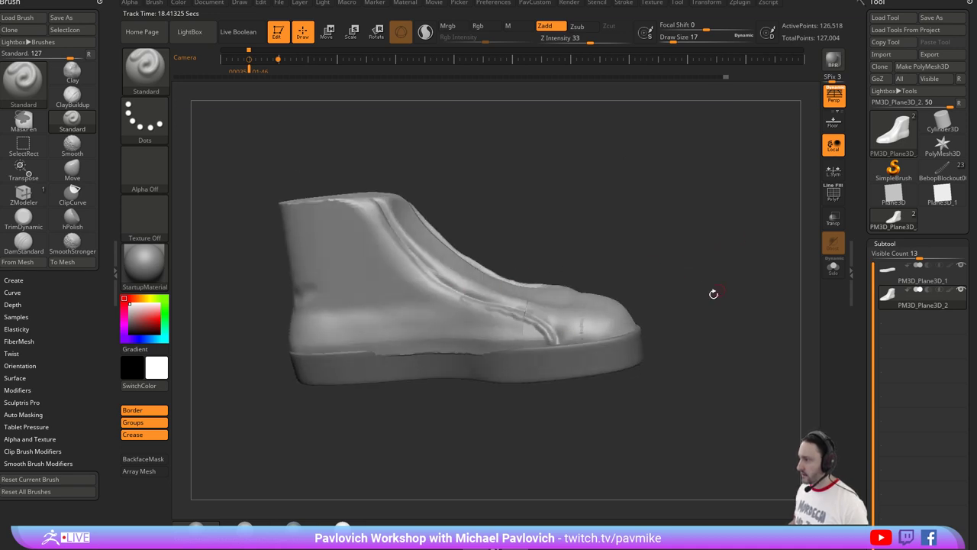
left_click_drag(714, 293, 520, 303)
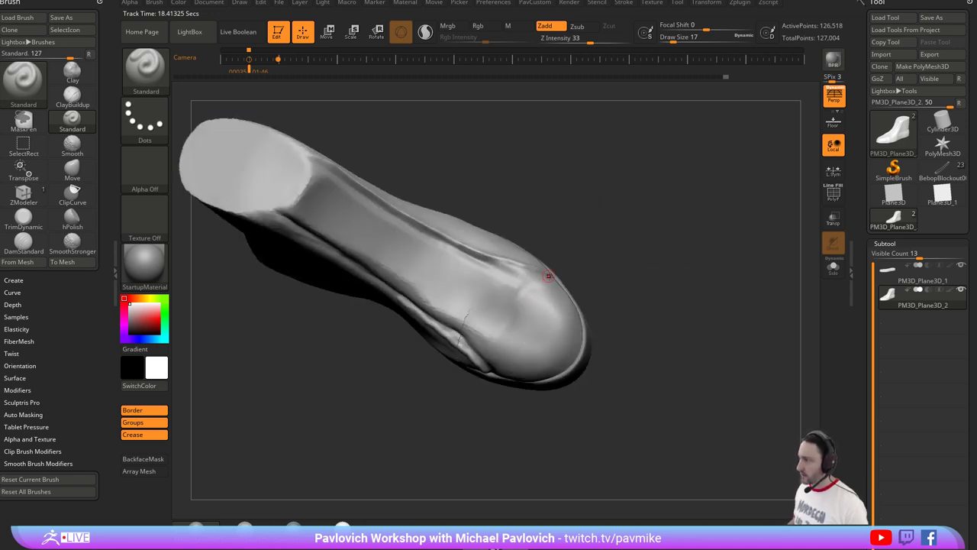
Raise a seam across the toe cap and straighten it with the Move brush at draw size 83.
mouse_move(639, 261)
left_mouse_down()
mouse_move(629, 249)
mouse_move(600, 292)
mouse_move(565, 309)
left_mouse_up()
key("b")
key("m")
key("v")
left_click_drag(528, 275, 521, 295)
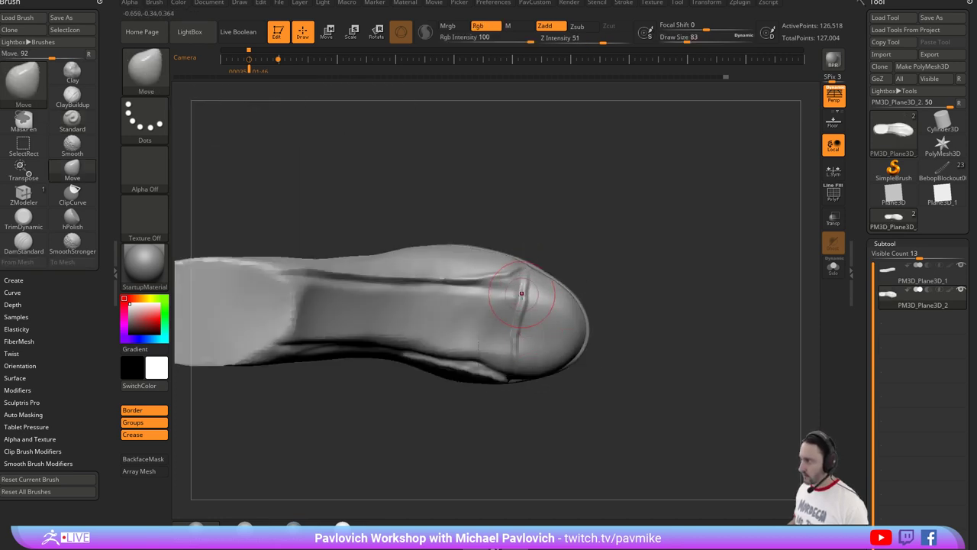
mouse_move(615, 295)
left_mouse_down()
mouse_move(609, 247)
mouse_move(610, 257)
left_mouse_up()
left_click_drag(519, 320, 517, 328)
Fill out the toe cap's surface along its seam with the Clay brush at draw size 74.
key("b")
key("c")
key("l")
mouse_move(629, 264)
left_mouse_down()
mouse_move(619, 257)
mouse_move(645, 222)
mouse_move(509, 310)
left_mouse_up()
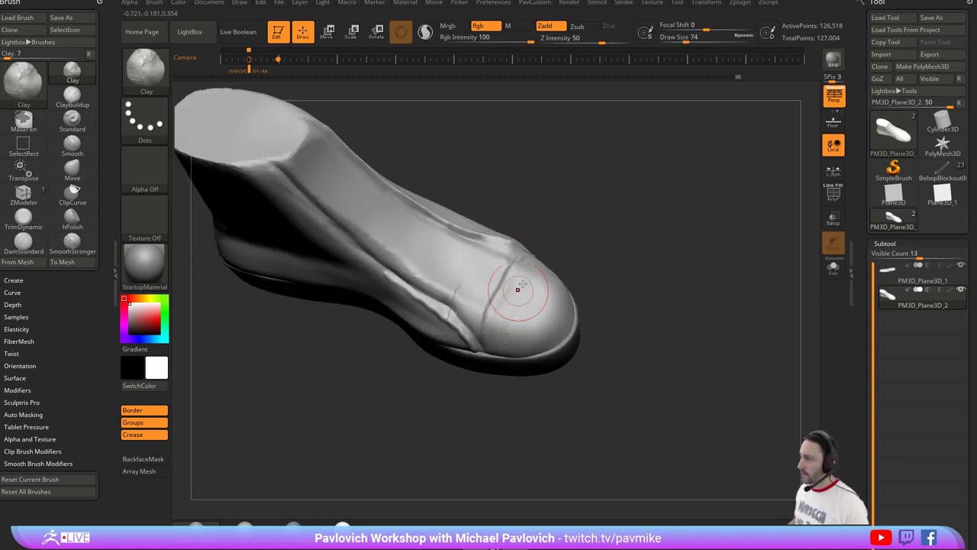
mouse_move(617, 284)
left_mouse_down()
mouse_move(603, 246)
mouse_move(637, 253)
mouse_move(628, 247)
mouse_move(681, 236)
mouse_move(618, 204)
mouse_move(653, 195)
left_mouse_up()
Return to the Standard brush at draw size 46 and save the project.
key("b")
key("s")
key("t")
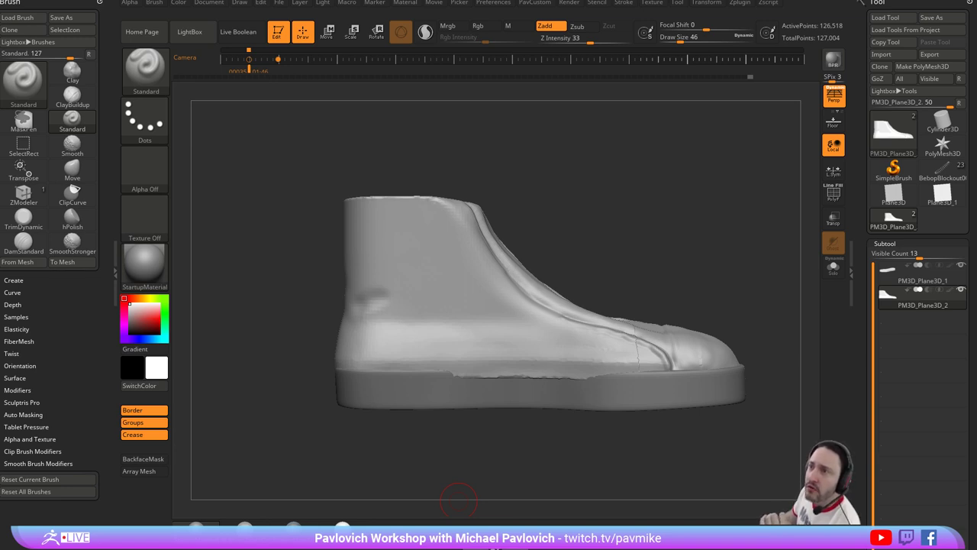
key("ctrl+s")
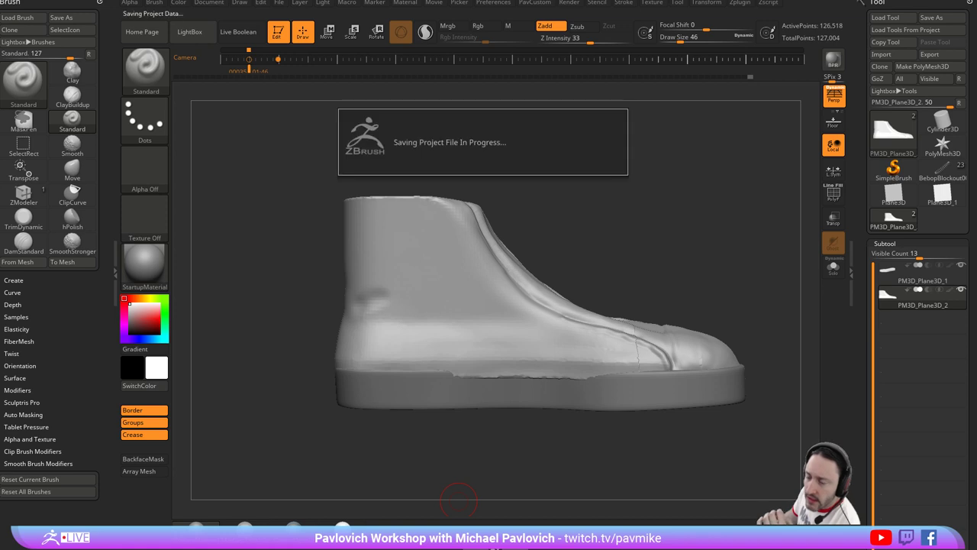
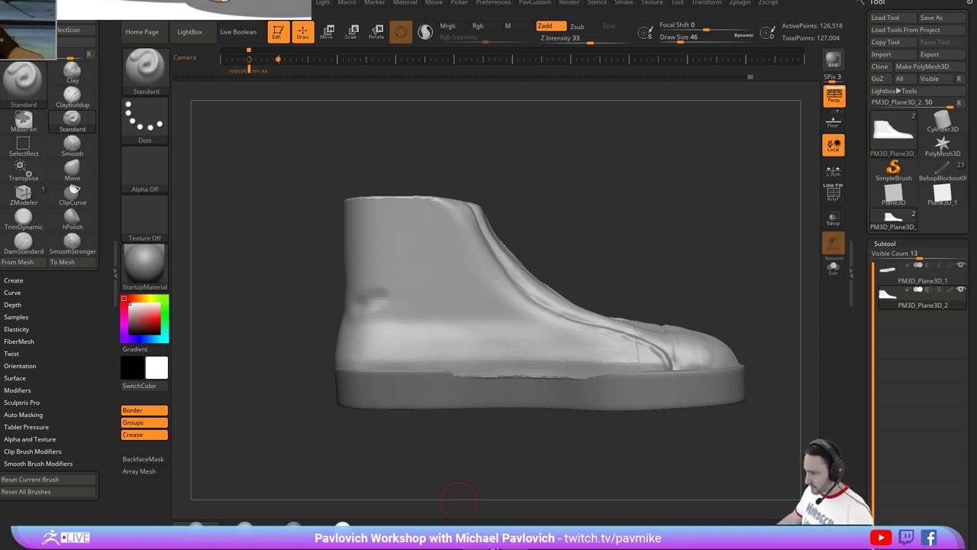
Switch to the browser, look through the Sci Fi Pistol Series playlist, select its web address and return to ZBrush.
key("alt+Tab")
scroll(653, 321, "down", 10)
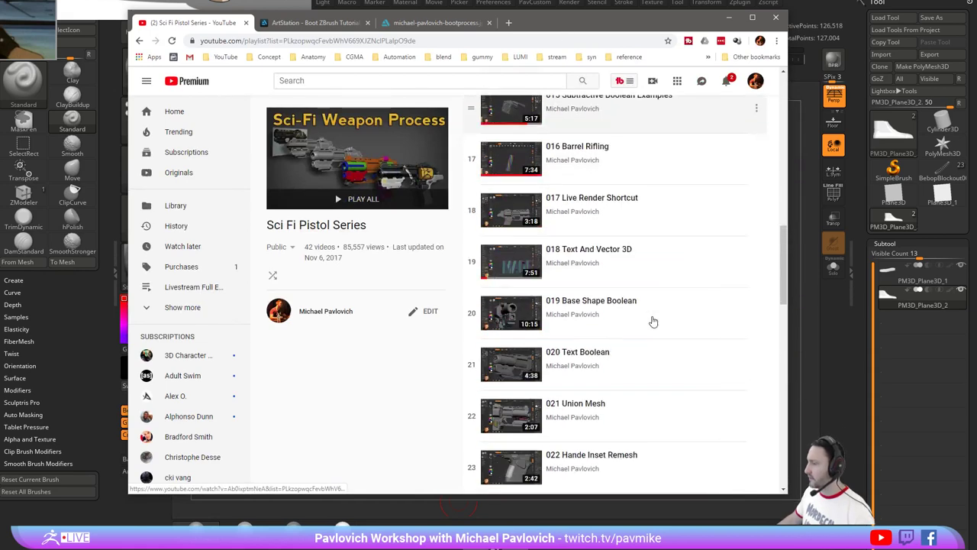
scroll(653, 322, "down", 6)
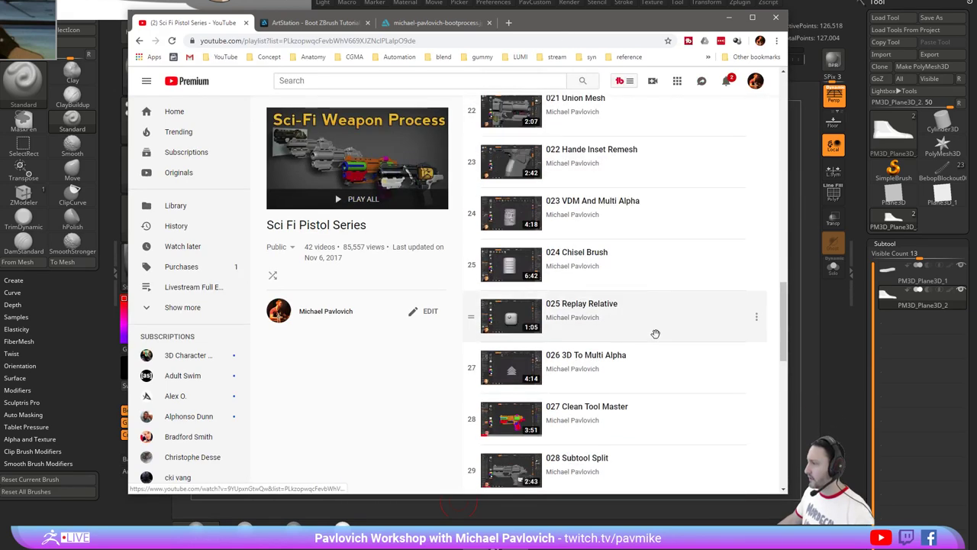
left_click(456, 41)
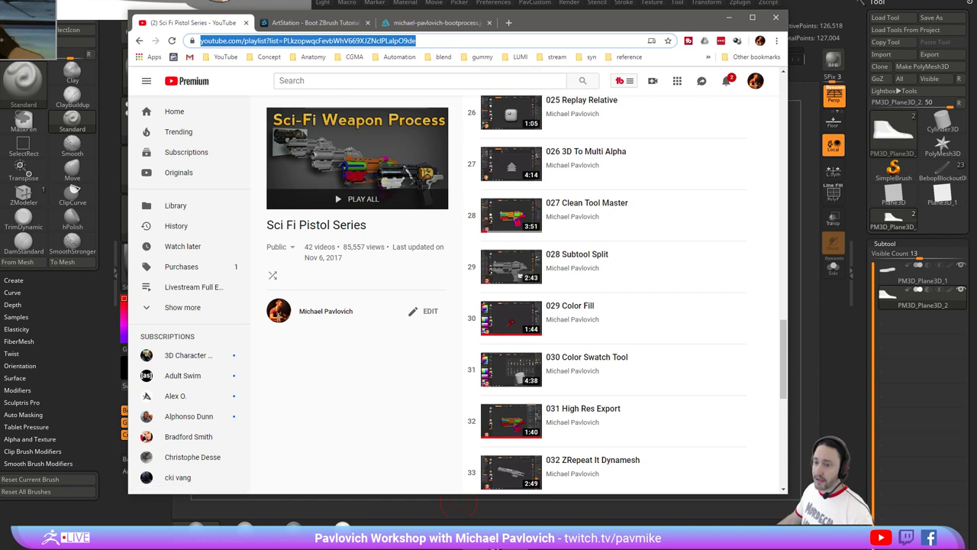
key("alt+Tab")
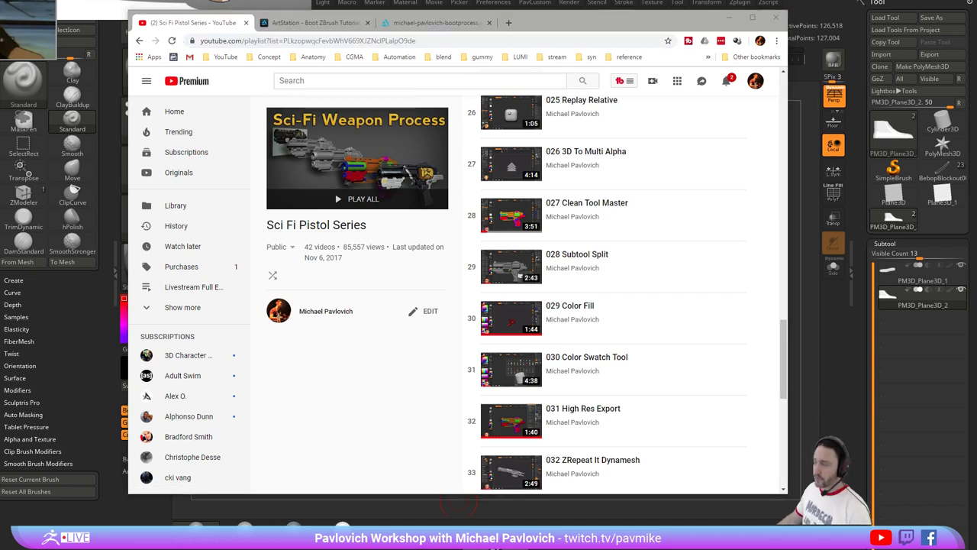
left_click(730, 17)
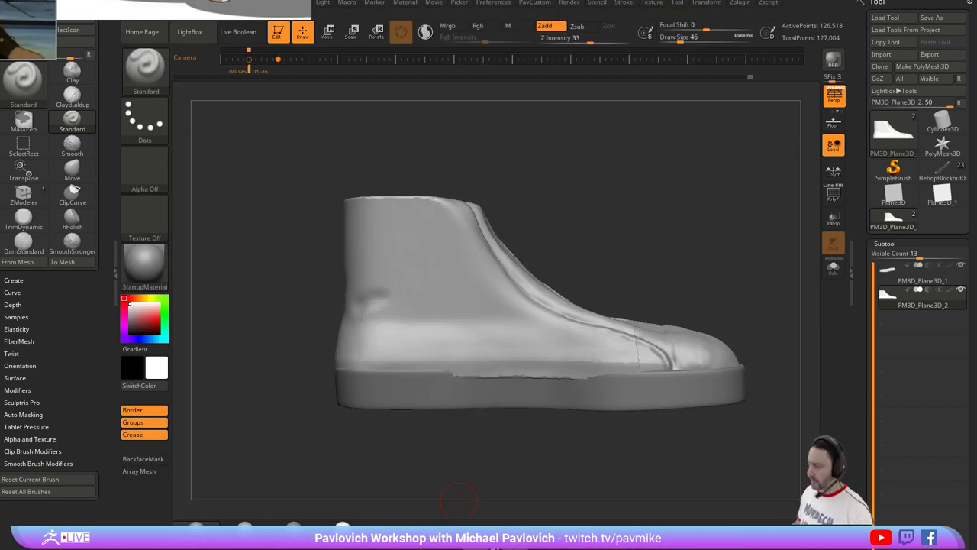
Smooth the upper around the flap's front edge and remesh it to clean up the surface.
mouse_move(613, 229)
left_mouse_down()
mouse_move(674, 193)
mouse_move(672, 173)
mouse_move(691, 200)
left_mouse_up()
left_click_drag(486, 321, 545, 284, "shift")
mouse_move(624, 222)
left_mouse_down("shift")
mouse_move(638, 206)
mouse_move(701, 222)
left_mouse_up("shift")
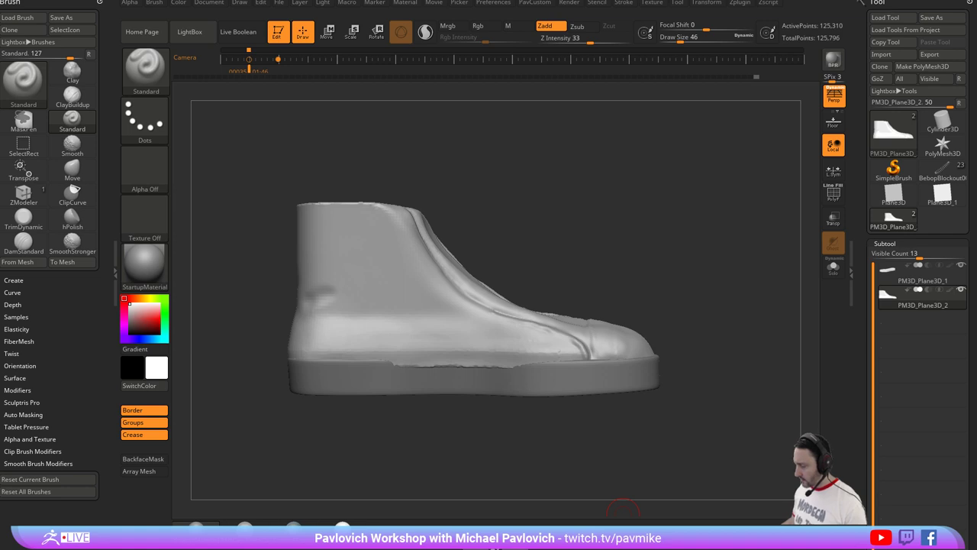
Study the flap seams, eyelets and toe cap in the reference photo of the red high-top sneakers.
left_click(620, 544)
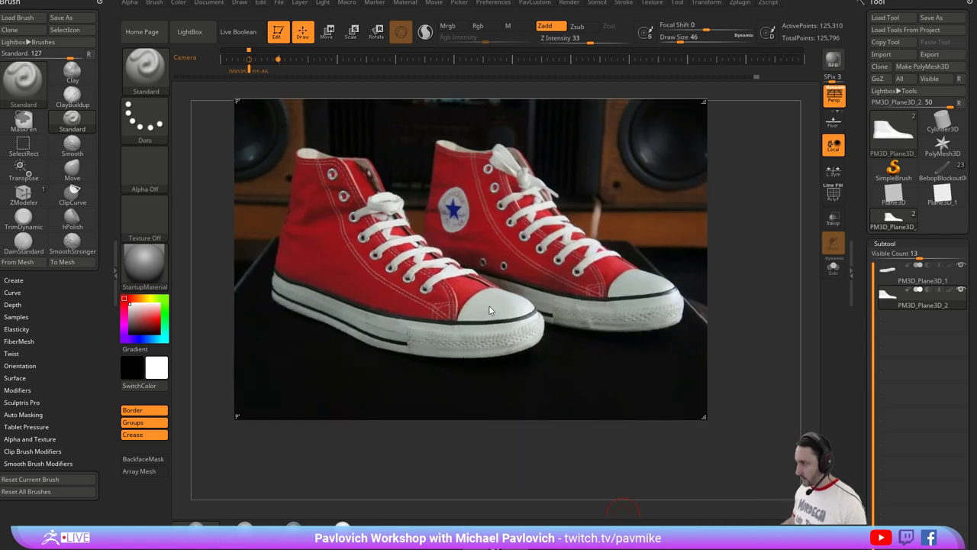
left_click(621, 544)
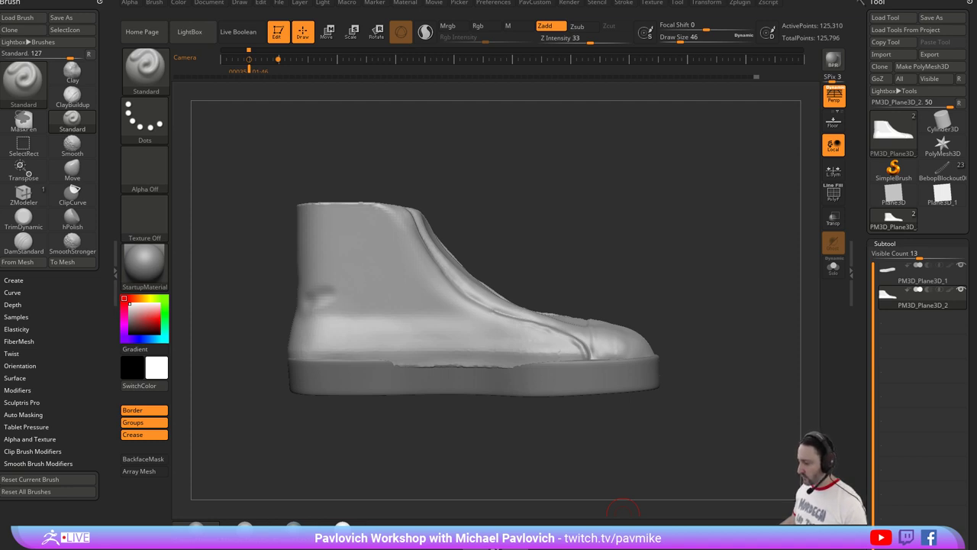
left_click_drag(621, 181, 728, 185)
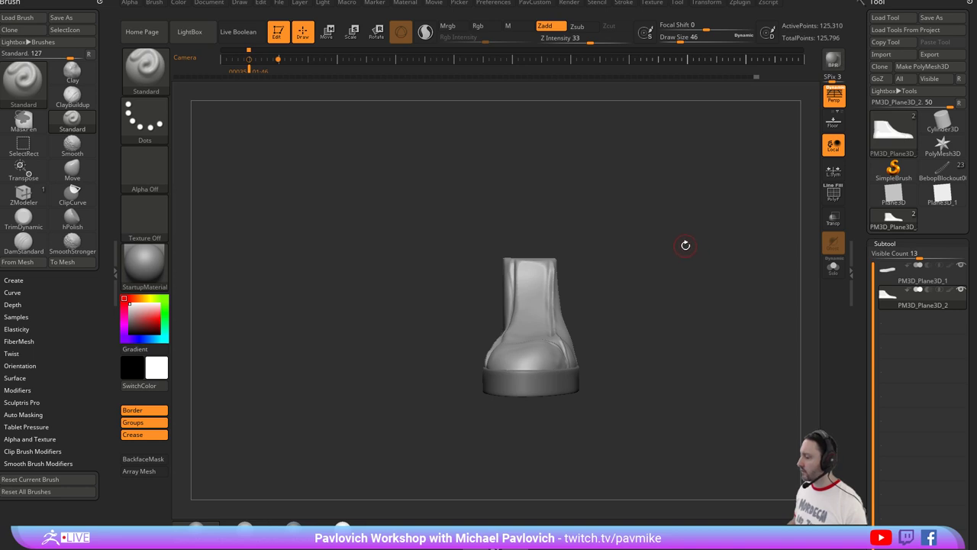
Carve the flap edge at the collar and an outer flap seam from collar to sole with DamStandard at draw size 46.
mouse_move(685, 244)
left_mouse_down()
mouse_move(708, 247)
mouse_move(691, 242)
mouse_move(718, 273)
mouse_move(677, 229)
mouse_move(669, 245)
mouse_move(653, 246)
mouse_move(547, 229)
mouse_move(561, 211)
mouse_move(527, 183)
left_mouse_up()
key("b")
key("d")
key("s")
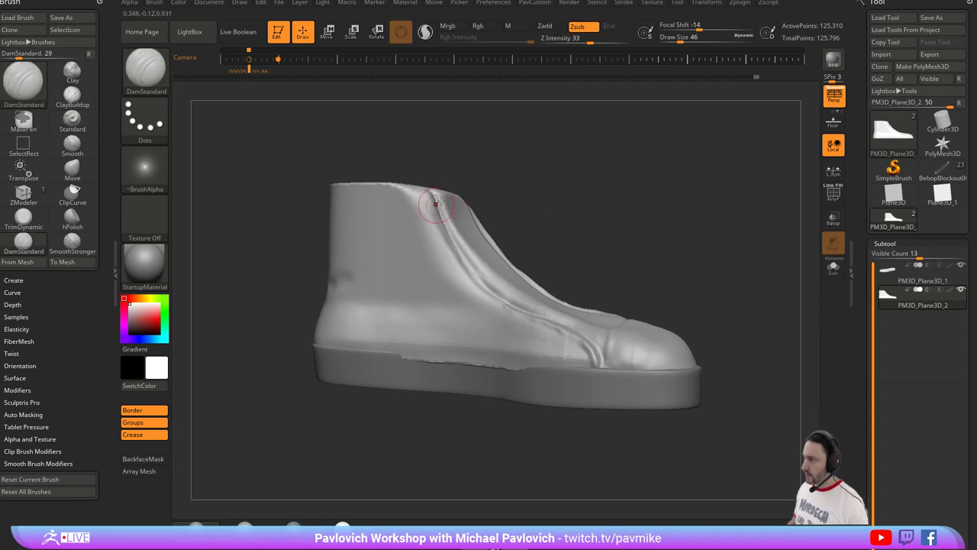
mouse_move(466, 153)
left_mouse_down()
mouse_move(479, 194)
mouse_move(388, 207)
mouse_move(379, 199)
mouse_move(382, 186)
mouse_move(423, 196)
left_mouse_up()
left_click_drag(565, 216, 548, 174)
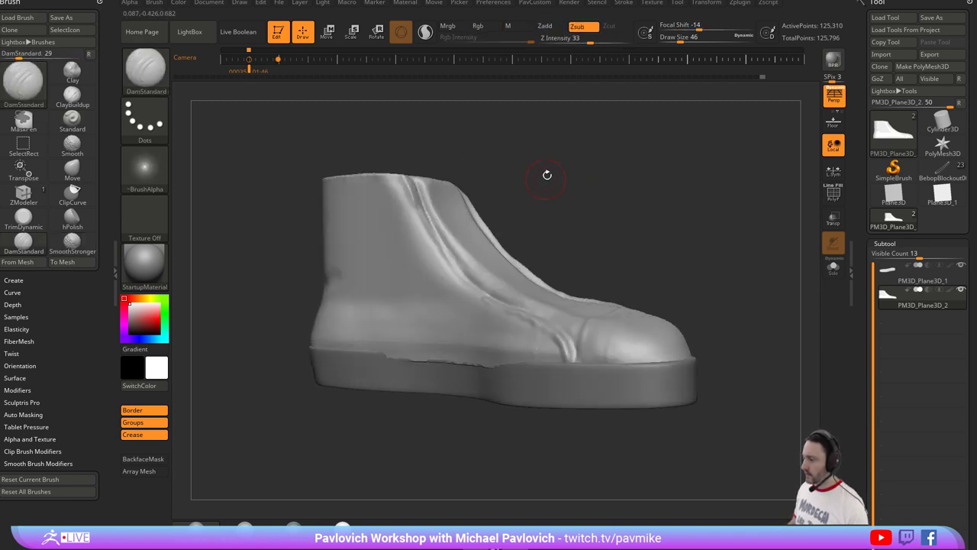
mouse_move(571, 242)
left_mouse_down("alt")
mouse_move(549, 223)
mouse_move(458, 295)
mouse_move(525, 332)
mouse_move(568, 337)
left_mouse_up("alt")
left_click_drag(661, 255, 666, 281, "alt")
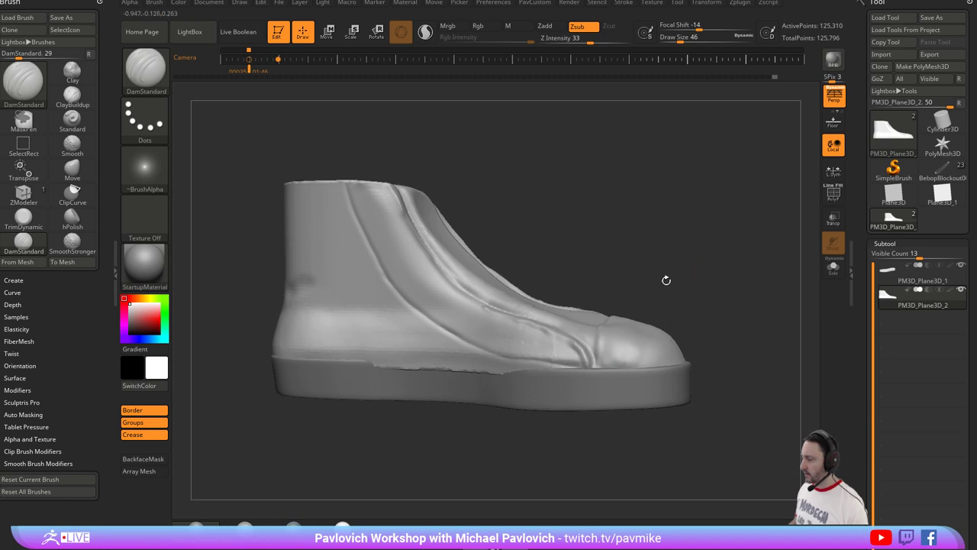
Try to dab an eyelet near the flap's upper end with the Standard brush at draw size 33.
key("1")
key("s")
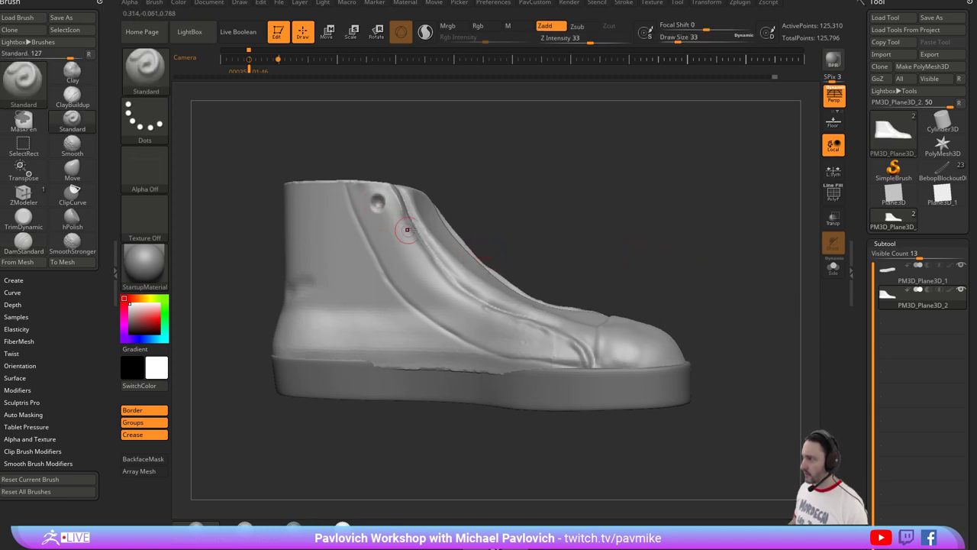
key("ctrl")
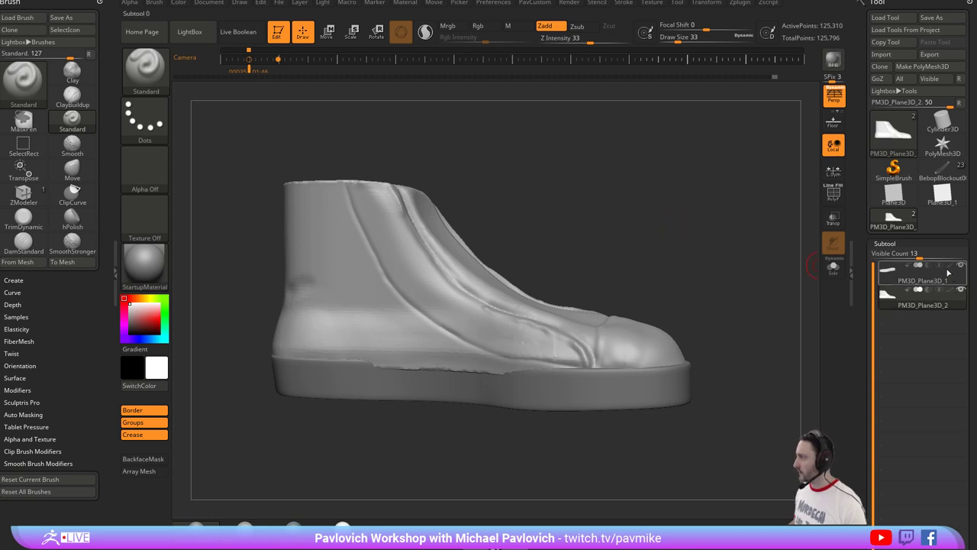
left_click_drag(718, 197, 621, 211)
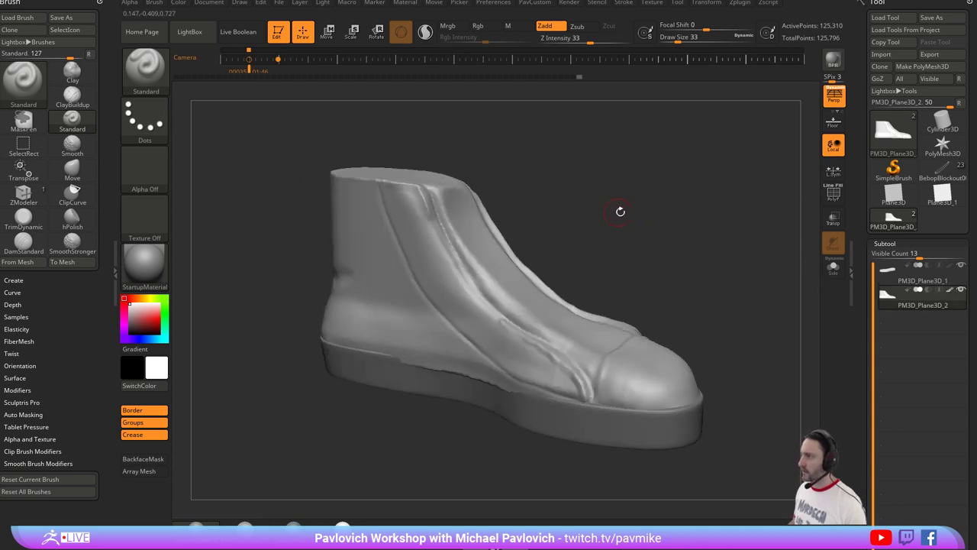
Inspect the upper's wireframe, hide it again and display the projected sneaker paint on the upper in side view.
key("shift+f")
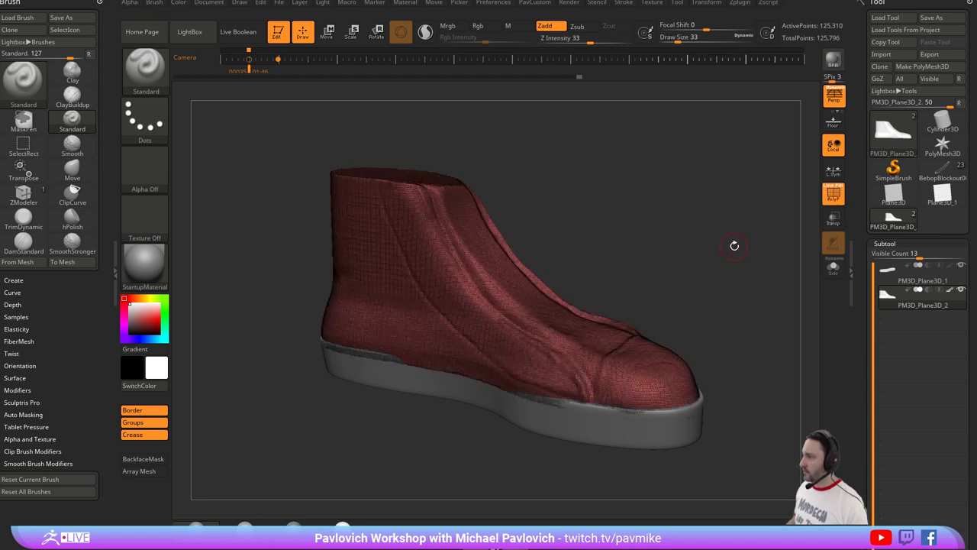
key("ctrl")
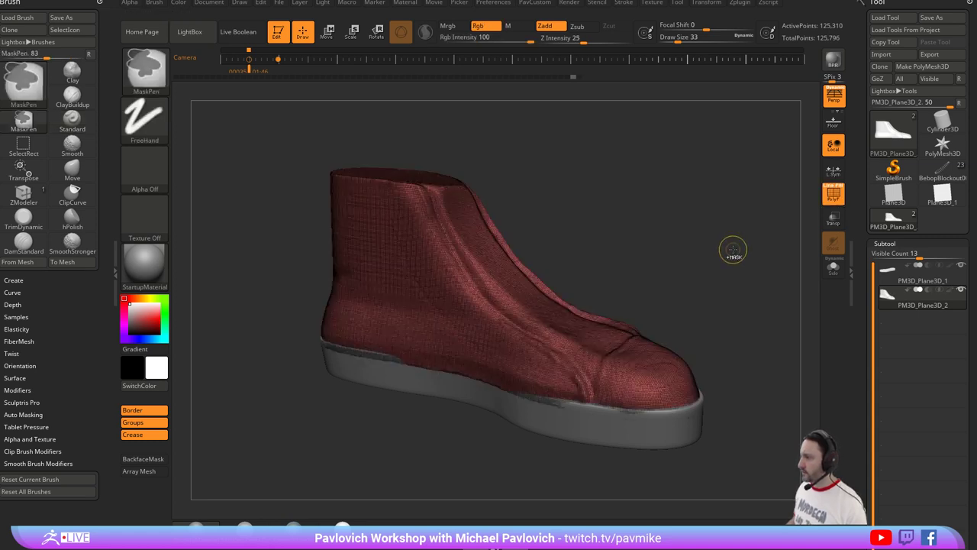
left_click(947, 293)
left_click(834, 194)
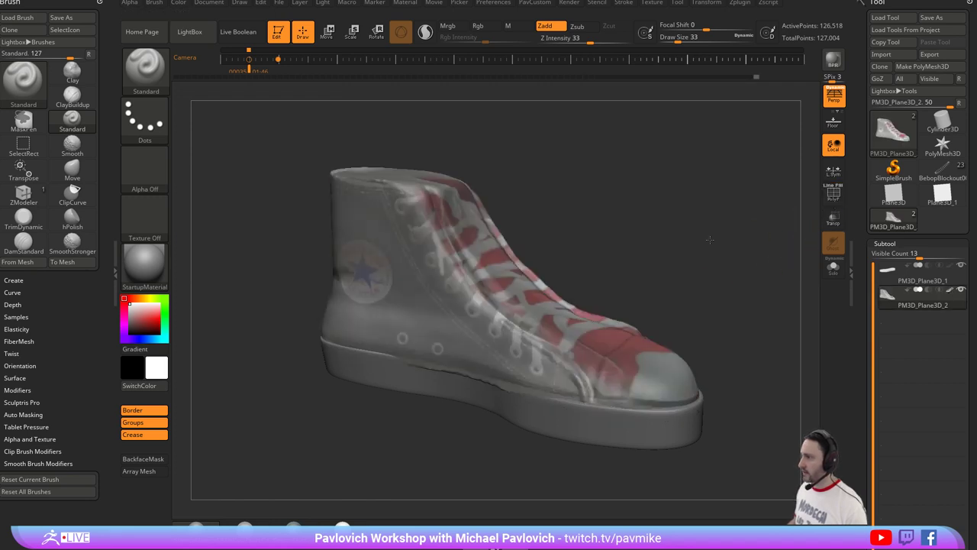
left_click_drag(709, 237, 661, 209)
key("ctrl")
left_click_drag(694, 271, 691, 241)
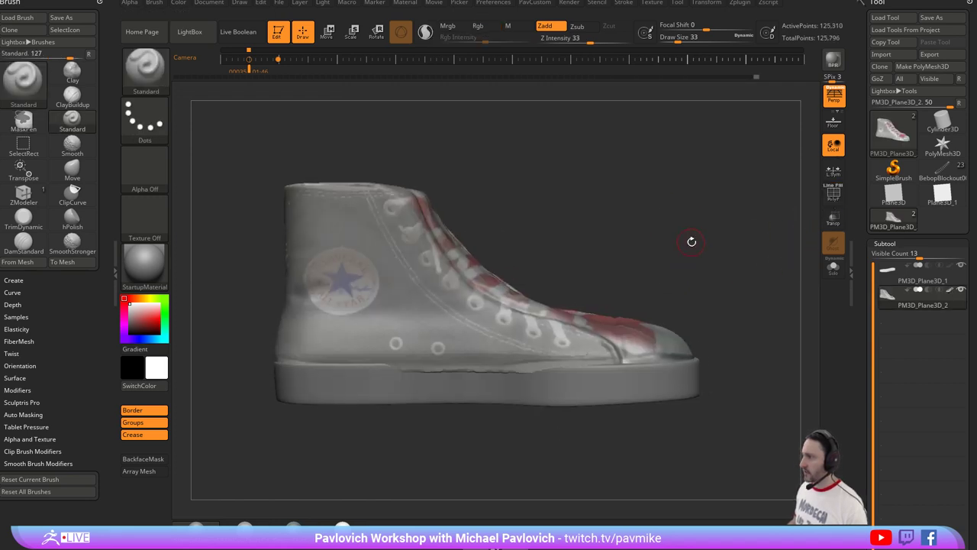
Dent the row of eyelets along the lacing flap with the Standard brush at draw size 23, following the painted reference.
key("b")
key("d")
key("s")
left_click_drag(531, 171, 489, 183)
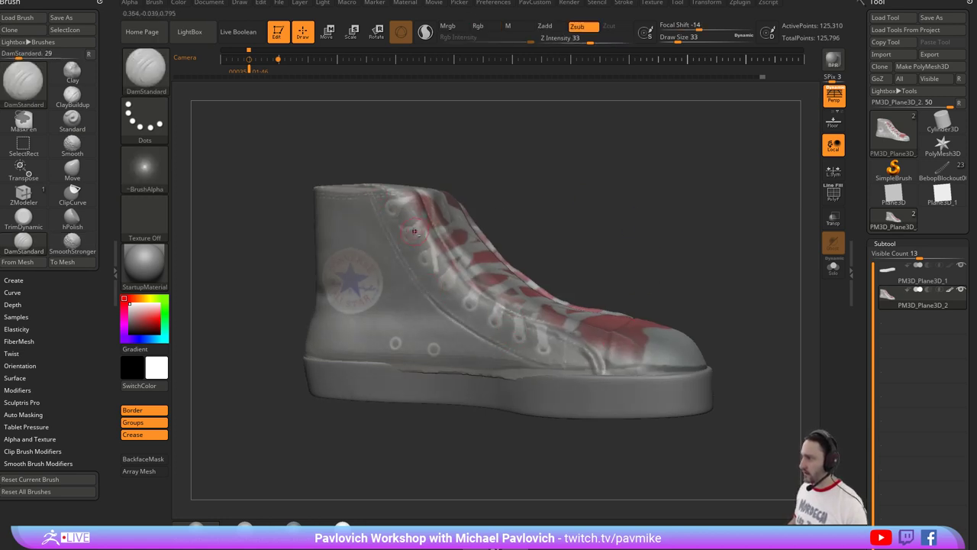
key("b")
key("s")
key("t")
right_click_drag(415, 227, 487, 184)
key("s")
left_click_drag(400, 211, 397, 211)
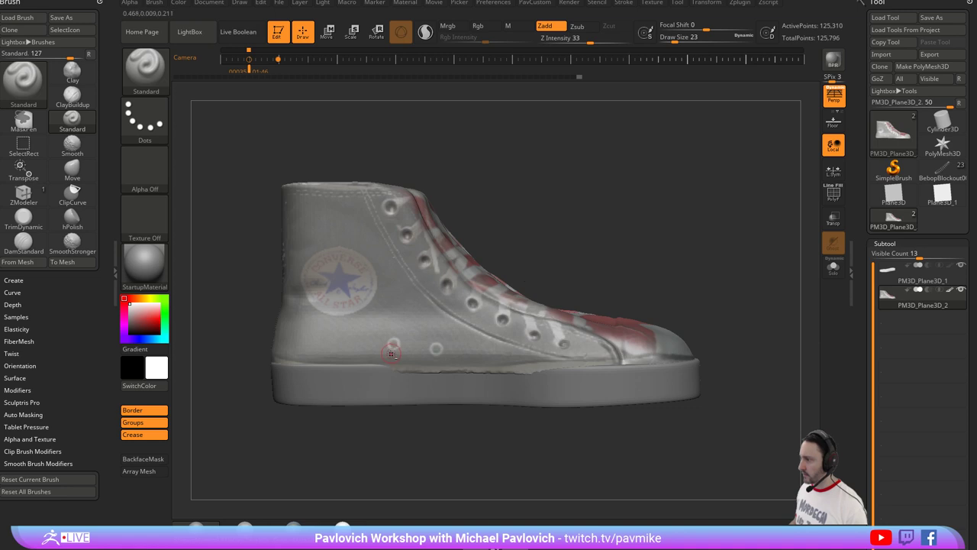
Raise the round star patch on the ankle with the Clay brush at draw size 108 and color painting off.
mouse_move(649, 229)
left_mouse_down()
mouse_move(659, 225)
mouse_move(405, 281)
mouse_move(616, 227)
mouse_move(602, 191)
mouse_move(593, 195)
left_mouse_up()
key("1")
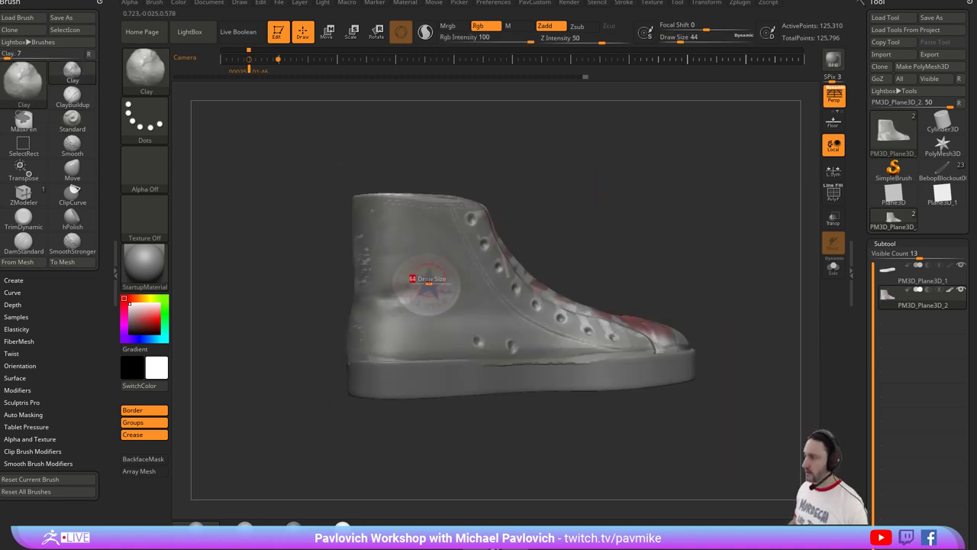
key("bracketright")
key("bracketright")
key("bracketright")
key("bracketright")
left_click_drag(428, 285, 420, 277)
key("ctrl+z")
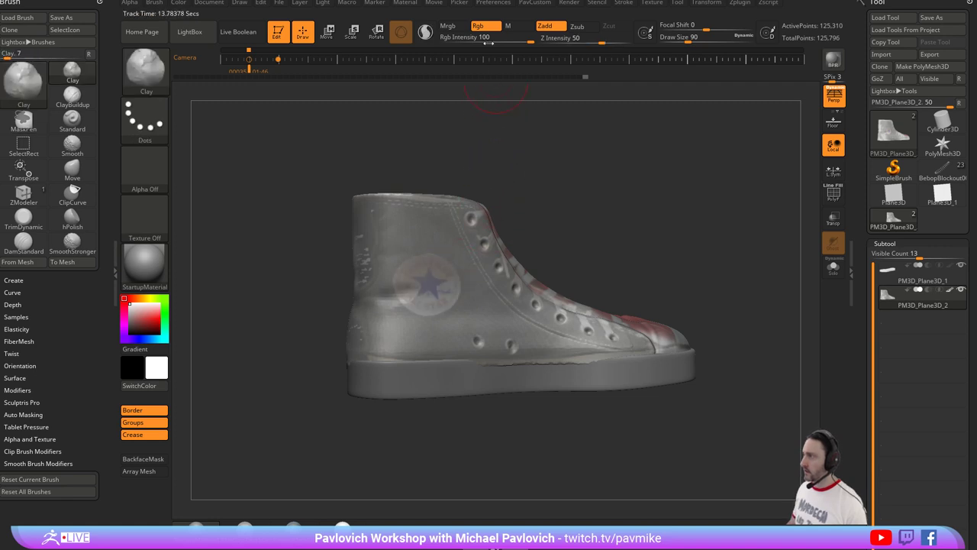
left_click(486, 26)
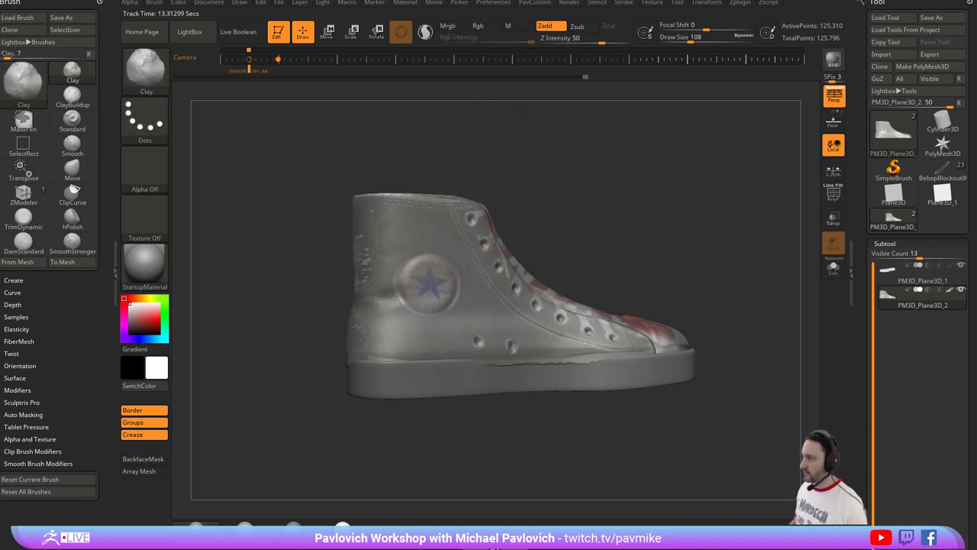
Trace the lacing flap's seams on the shoe's opposite side with DamStandard at draw size 51.
mouse_move(591, 231)
left_mouse_down()
mouse_move(615, 241)
mouse_move(721, 228)
mouse_move(730, 244)
mouse_move(685, 240)
mouse_move(691, 231)
mouse_move(681, 230)
mouse_move(606, 242)
mouse_move(668, 220)
mouse_move(630, 198)
mouse_move(721, 245)
mouse_move(722, 217)
mouse_move(604, 292)
mouse_move(683, 214)
left_mouse_up()
key("b")
key("s")
key("t")
key("b")
key("d")
key("s")
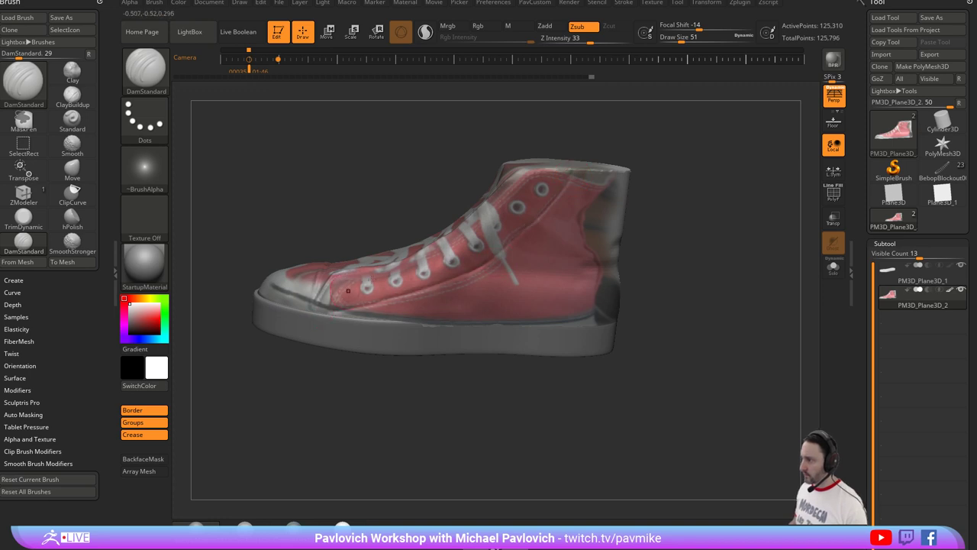
mouse_move(703, 261)
left_mouse_down()
mouse_move(695, 217)
mouse_move(708, 253)
mouse_move(679, 255)
mouse_move(702, 244)
mouse_move(720, 253)
mouse_move(705, 258)
mouse_move(715, 247)
left_mouse_up()
mouse_move(629, 211)
left_mouse_down()
mouse_move(554, 226)
mouse_move(637, 203)
left_mouse_up()
Dent the eyelets on the opposite lacing flap with the Standard brush at draw size 35.
key("b")
key("s")
key("t")
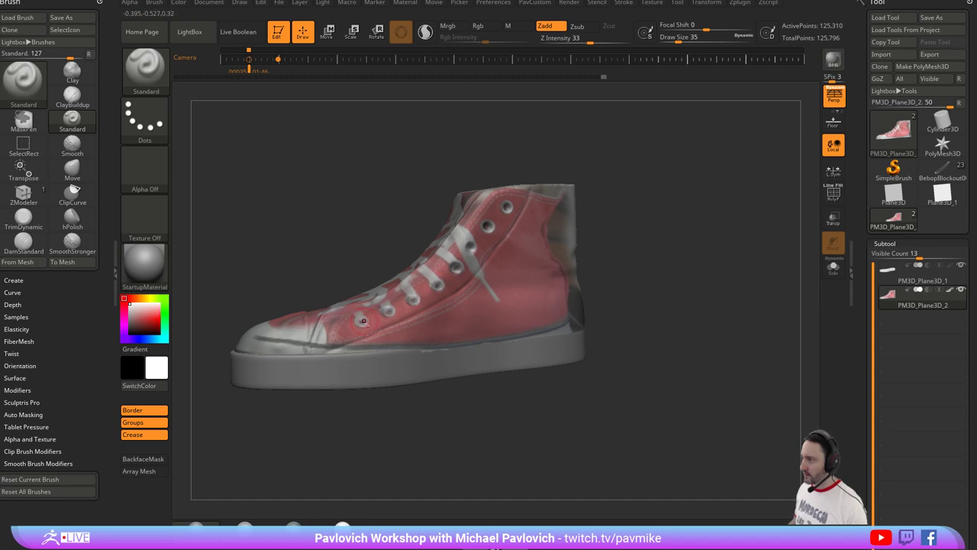
left_click_drag(655, 246, 631, 217)
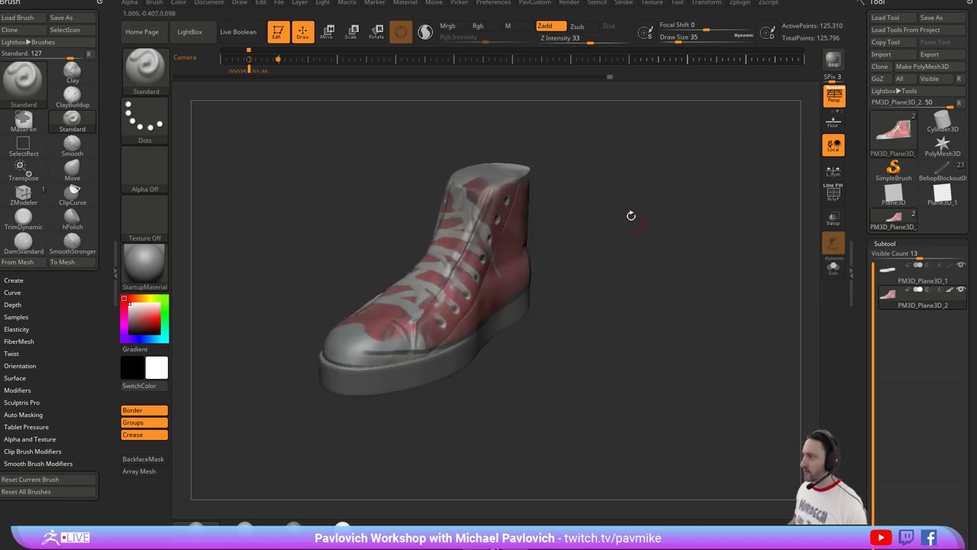
Check the upper on its own, bring the sole back and hide the upper's reference paint.
left_click_drag(620, 171, 680, 204, "alt")
left_click(833, 267)
left_click_drag(741, 277, 704, 281)
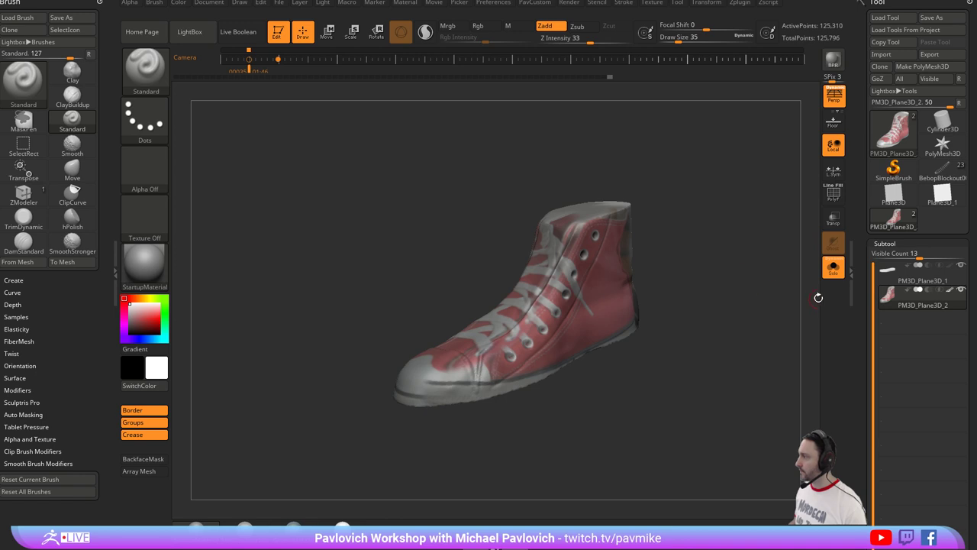
left_click(833, 267)
left_click(926, 296)
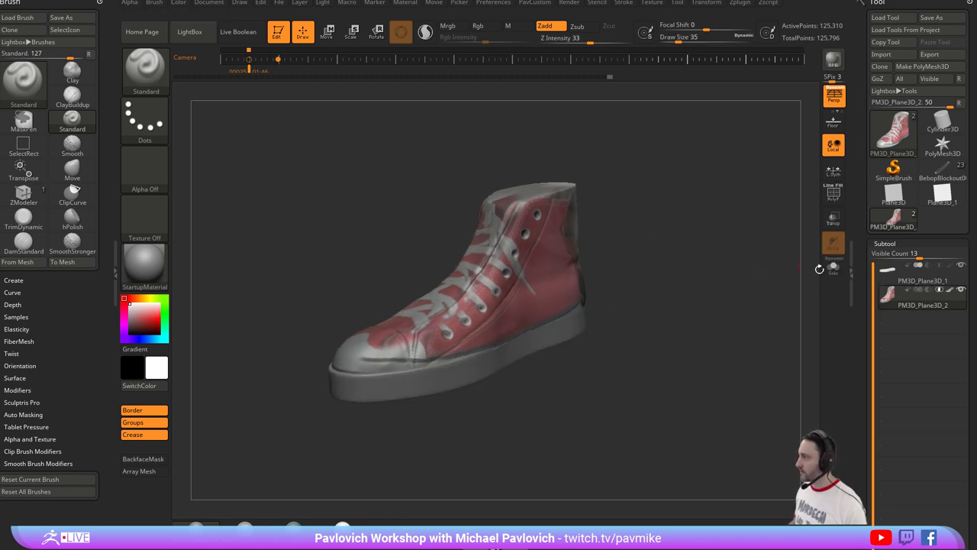
left_click(949, 291)
Adjust the upper's vertical position with the Move gizmo and return to draw mode.
mouse_move(634, 229)
left_mouse_down()
mouse_move(685, 227)
mouse_move(696, 246)
mouse_move(710, 190)
mouse_move(720, 238)
left_mouse_up()
key("w")
left_click(491, 293)
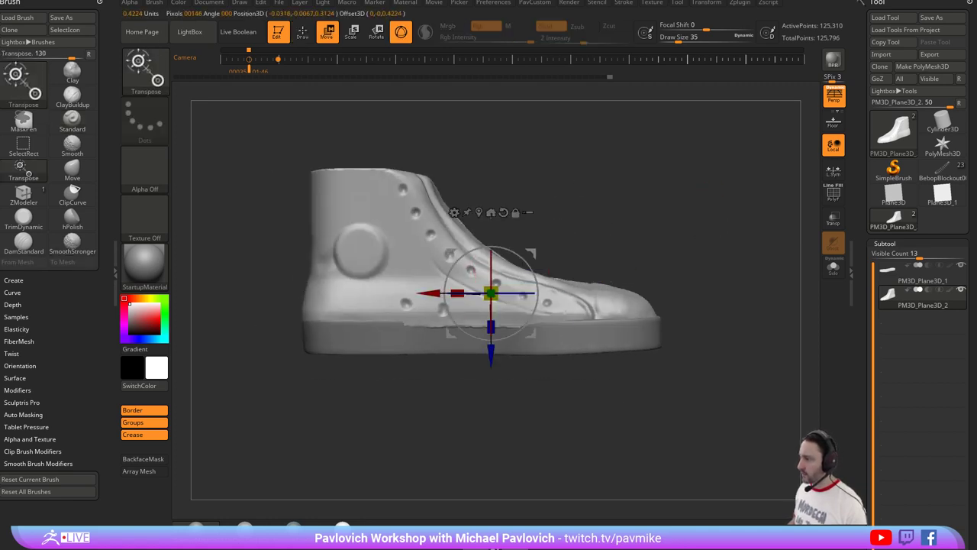
left_click_drag(491, 351, 491, 343)
key("q")
Nudge the front ends of the lacing flaps near the toe cap with the MoveAccu brush at draw size 101.
left_click_drag(692, 227, 717, 234)
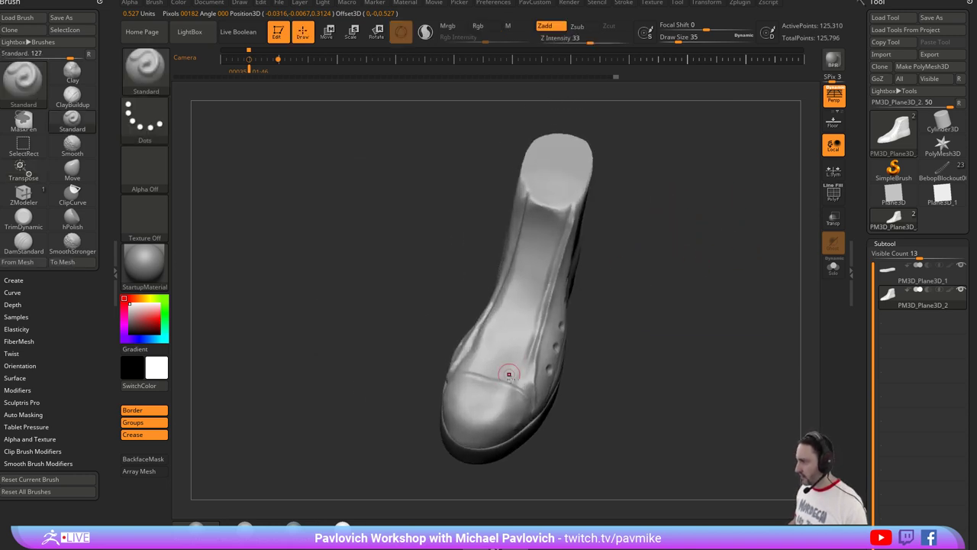
left_click_drag(622, 327, 675, 288)
right_click_drag(676, 288, 664, 263)
key("2")
mouse_move(653, 282)
left_mouse_down()
mouse_move(650, 270)
mouse_move(628, 273)
left_mouse_up()
mouse_move(613, 288)
right_mouse_down()
mouse_move(603, 279)
mouse_move(466, 302)
mouse_move(502, 291)
right_mouse_up()
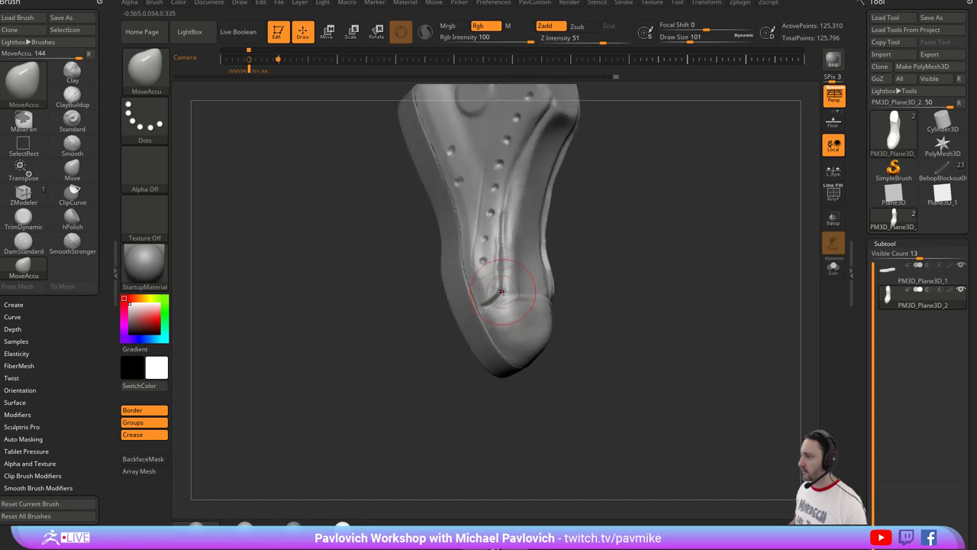
left_click_drag(503, 279, 499, 270)
right_click_drag(637, 264, 591, 272)
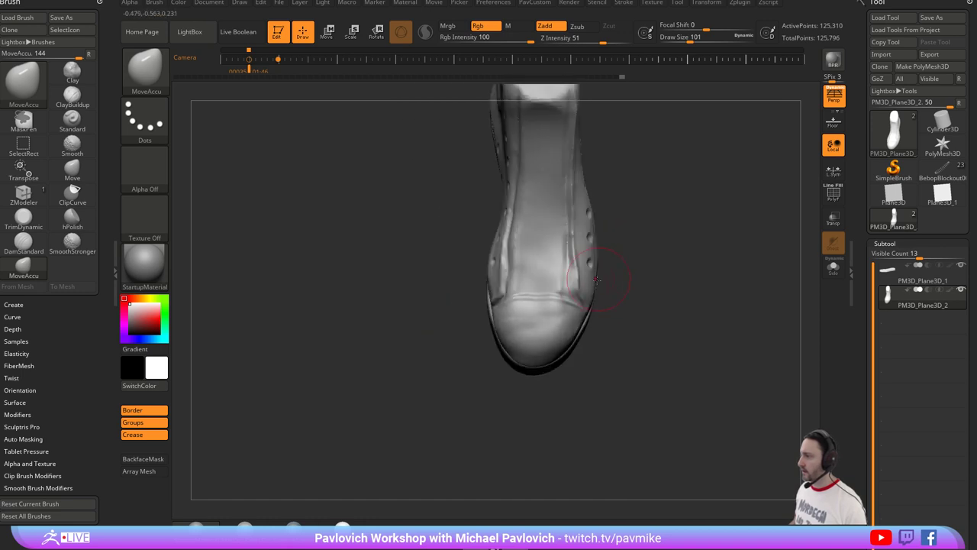
Refine the lacing flaps' shape along the tongue with the Move brush at draw size 104.
key("s")
left_click(575, 287)
key("b")
key("m")
key("v")
right_click_drag(646, 284, 655, 232)
right_click_drag(443, 309, 501, 291)
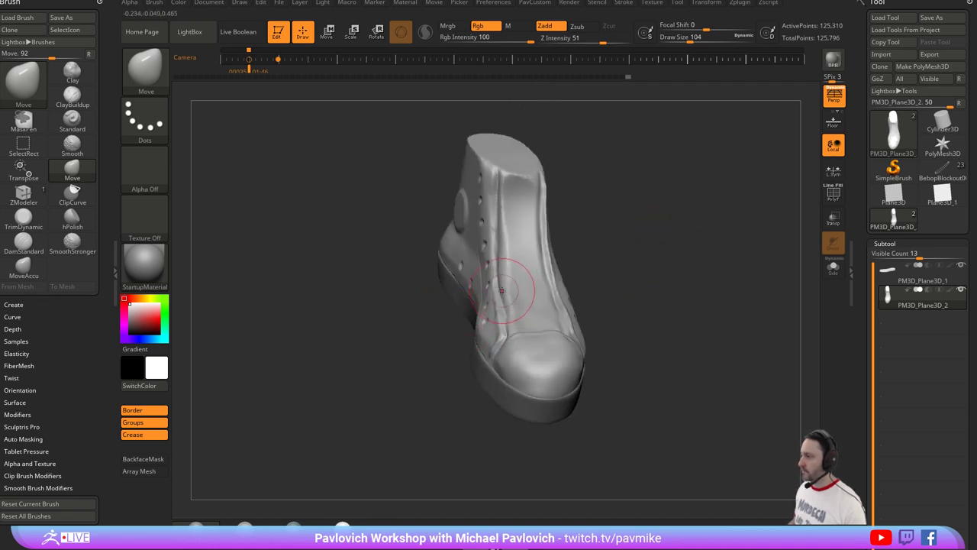
mouse_move(624, 243)
right_mouse_down()
mouse_move(595, 197)
mouse_move(504, 260)
right_mouse_up()
Flatten the tongue surface between the flaps with the hPolish brush at draw size 104.
key("b")
key("h")
key("p")
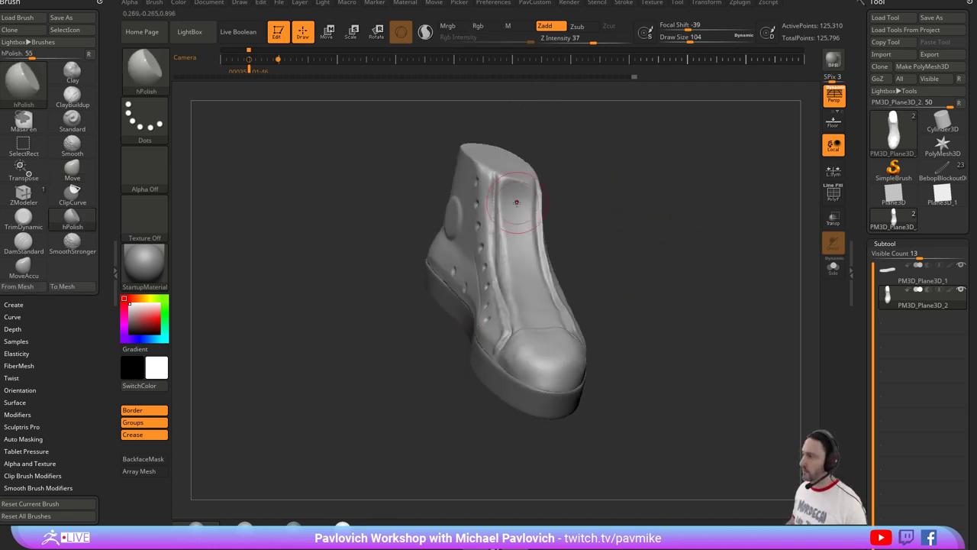
mouse_move(648, 204)
left_mouse_down()
mouse_move(637, 209)
mouse_move(648, 214)
mouse_move(670, 191)
mouse_move(656, 207)
mouse_move(639, 186)
mouse_move(588, 188)
left_mouse_up()
Sharpen the inner flap edges along the tongue with DamStandard at draw size 49.
key("b")
key("d")
key("s")
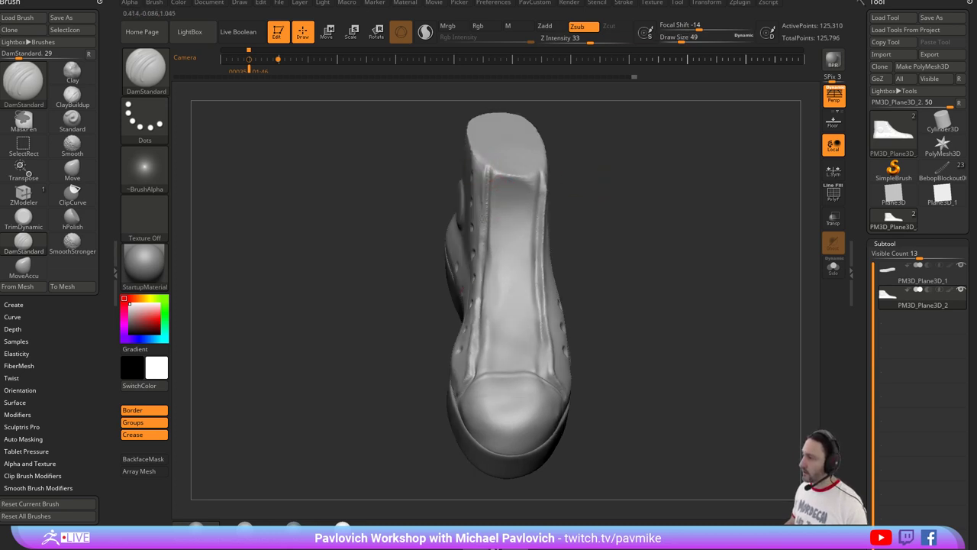
left_click_drag(627, 276, 425, 219)
mouse_move(512, 203)
left_mouse_down()
mouse_move(581, 107)
mouse_move(653, 215)
mouse_move(504, 214)
left_mouse_up()
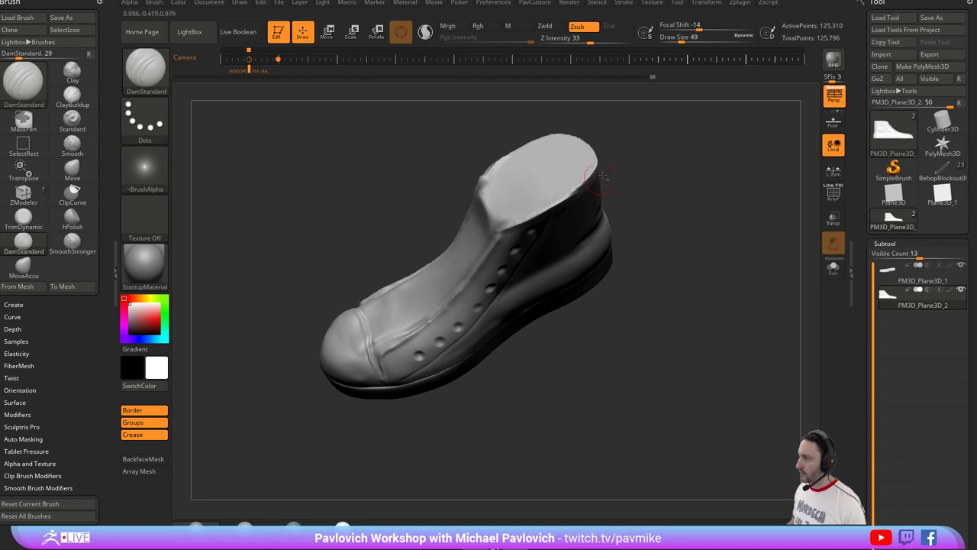
left_click_drag(626, 195, 514, 226)
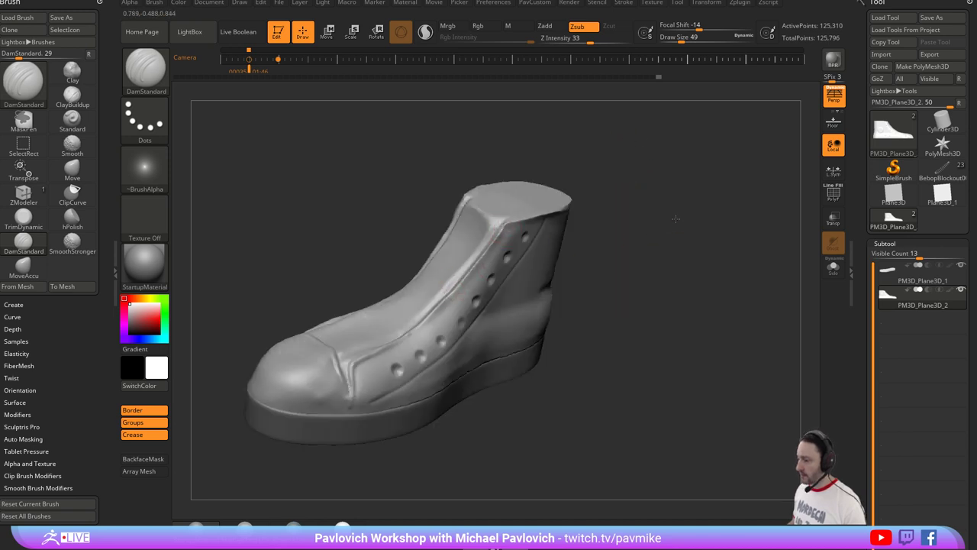
Carve a groove around the collar opening's top face to define its rim with DamStandard.
left_click_drag(676, 220, 613, 215)
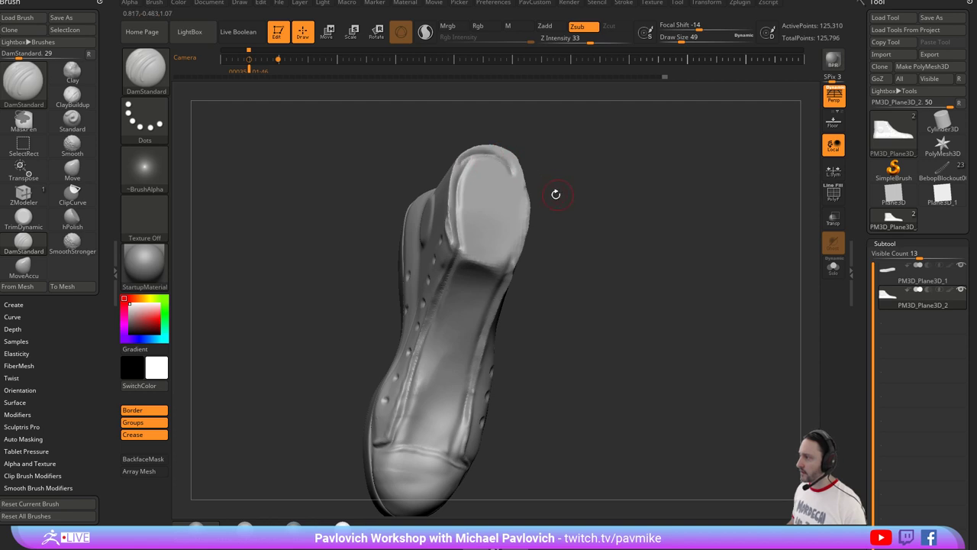
left_click_drag(556, 194, 510, 181)
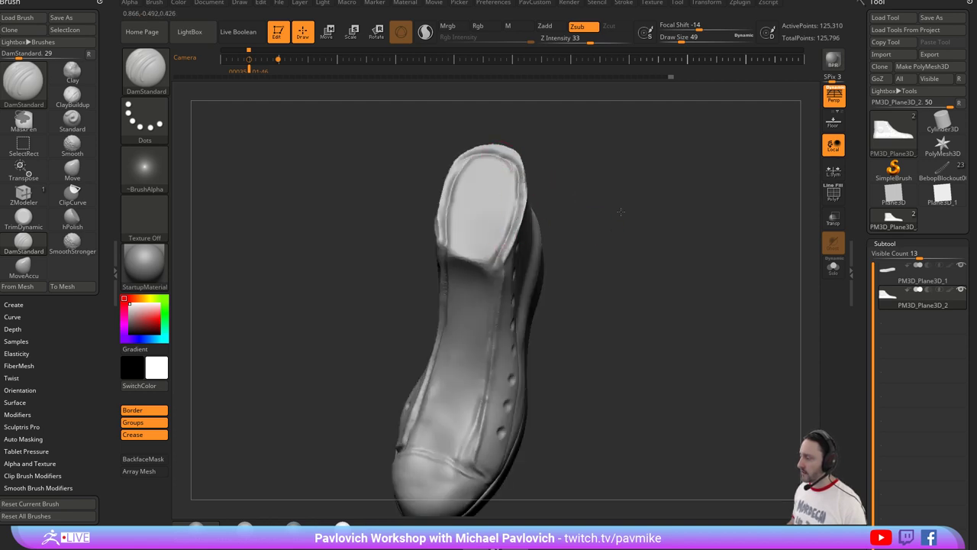
left_click_drag(621, 211, 451, 214)
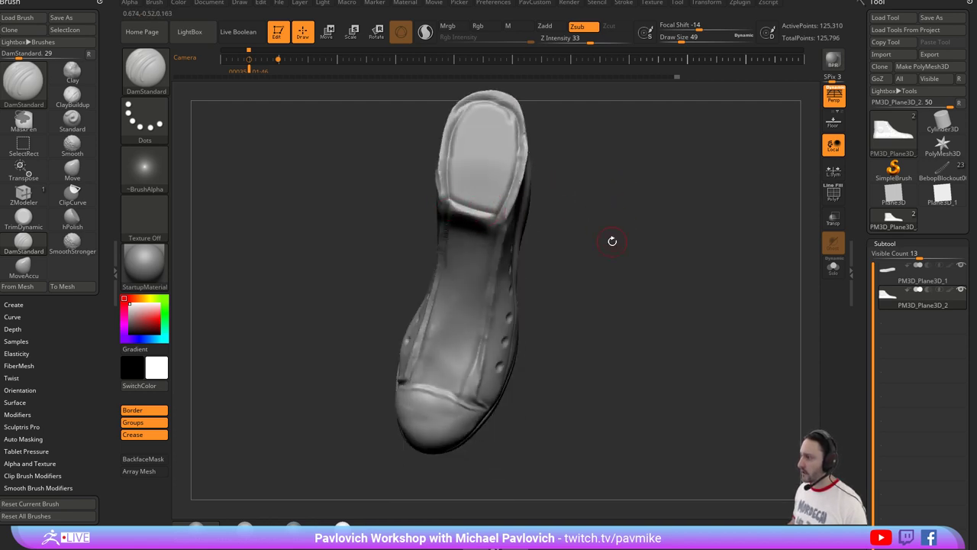
left_click_drag(612, 242, 595, 195)
Pull the flaps' upper corners at the collar into shape with the MoveAccu brush at draw size 71.
key("1")
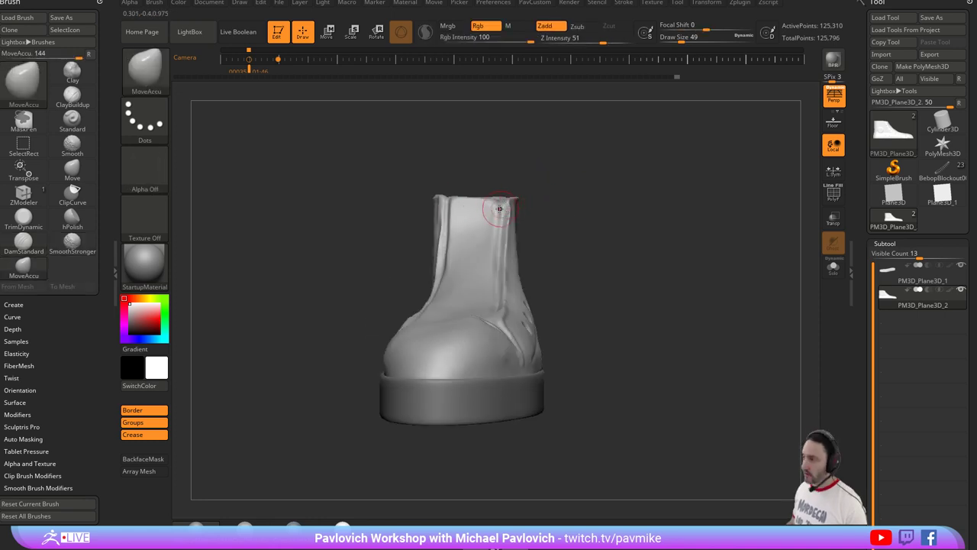
left_click_drag(499, 209, 500, 200)
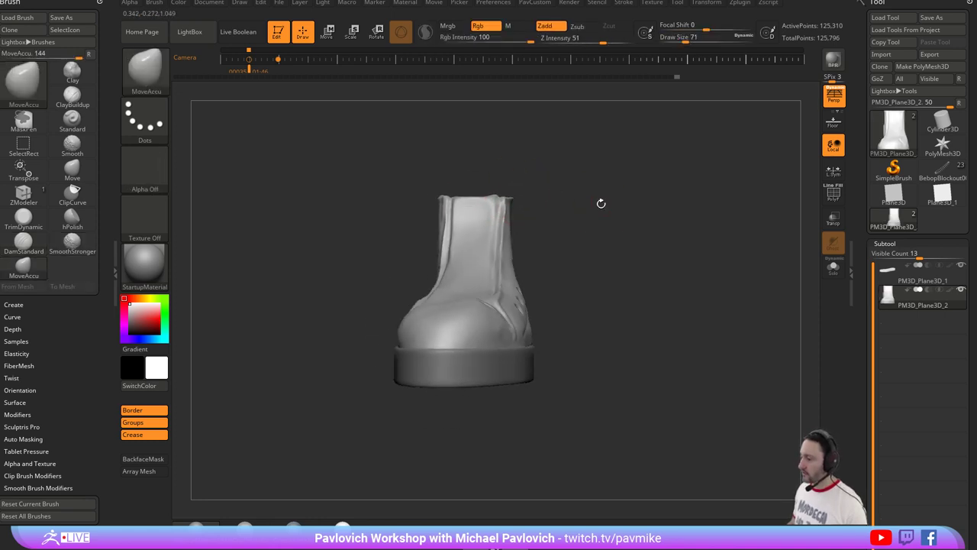
mouse_move(600, 203)
left_mouse_down()
mouse_move(621, 201)
mouse_move(614, 175)
mouse_move(466, 200)
mouse_move(493, 225)
left_mouse_up()
Paint a mask over the tongue from collar to toe cap and invert it to leave only the tongue editable.
key("b")
key("s")
key("t")
mouse_move(398, 333)
left_mouse_down()
mouse_move(464, 232)
mouse_move(475, 290)
mouse_move(490, 275)
mouse_move(502, 290)
mouse_move(501, 342)
left_mouse_up()
left_click_drag(604, 237, 552, 293)
mouse_move(489, 345)
left_mouse_down("ctrl")
mouse_move(483, 385)
mouse_move(514, 333)
mouse_move(504, 239)
mouse_move(519, 369)
left_mouse_up("ctrl")
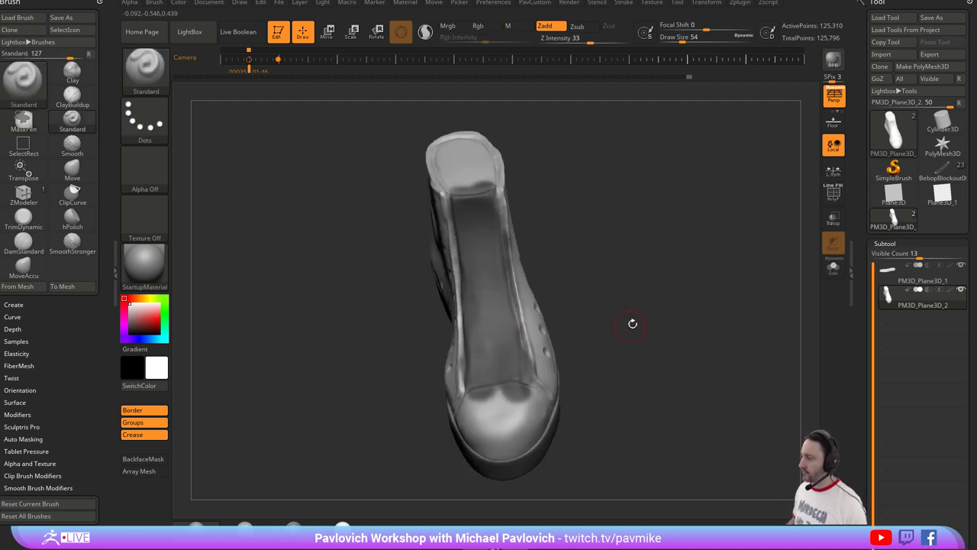
left_click_drag(633, 323, 644, 265, "shift")
left_click(644, 264, "ctrl")
Reshape the unmasked tongue between the flaps with the Move brush at draw size 128 and clear the mask.
key("b")
key("m")
key("v")
left_click_drag(423, 255, 452, 253)
key("s")
left_click_drag(452, 254, 445, 254)
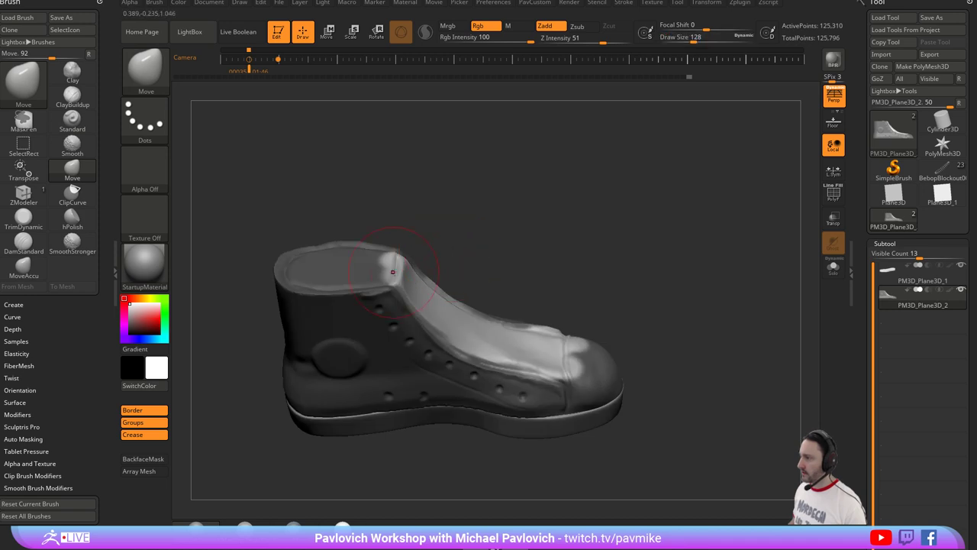
left_click_drag(392, 272, 489, 292)
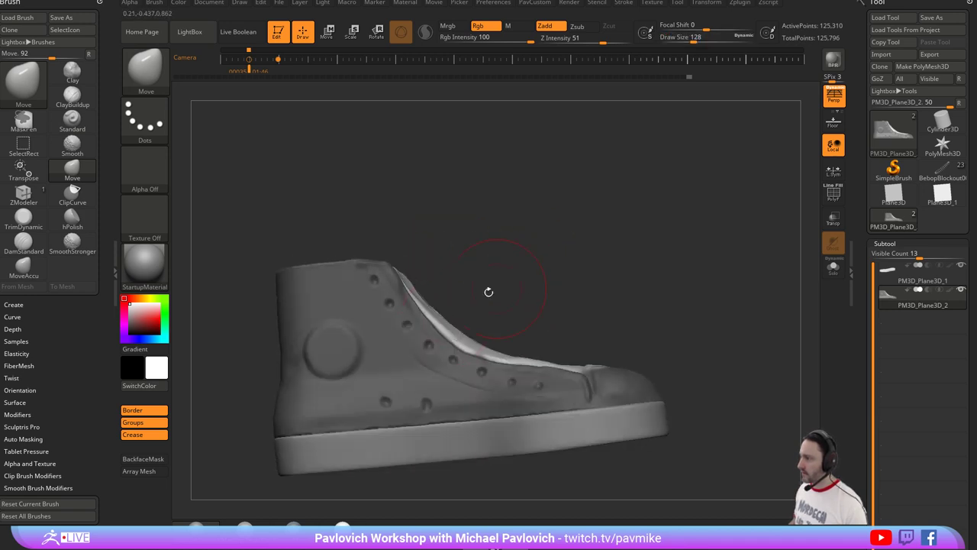
mouse_move(437, 327)
left_mouse_down()
mouse_move(520, 261)
mouse_move(495, 281)
mouse_move(475, 321)
mouse_move(527, 331)
left_mouse_up()
right_click_drag(531, 348, 305, 343)
mouse_move(562, 268)
left_mouse_down("shift")
mouse_move(724, 253)
mouse_move(607, 358)
left_mouse_up("shift")
Adjust the flap and tongue profile near the collar with the MoveAccu brush at draw size 116.
key("s")
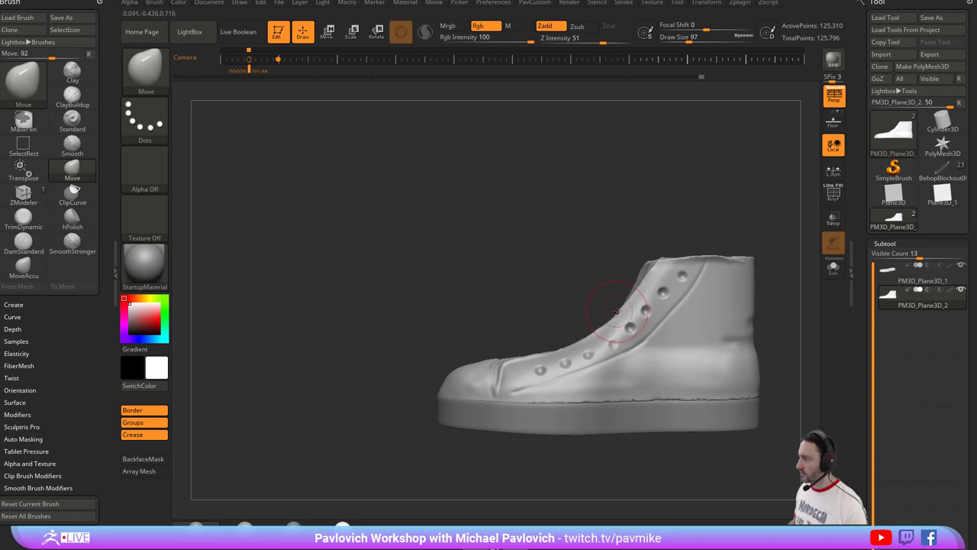
key("2")
left_click_drag(679, 225, 641, 227, "alt")
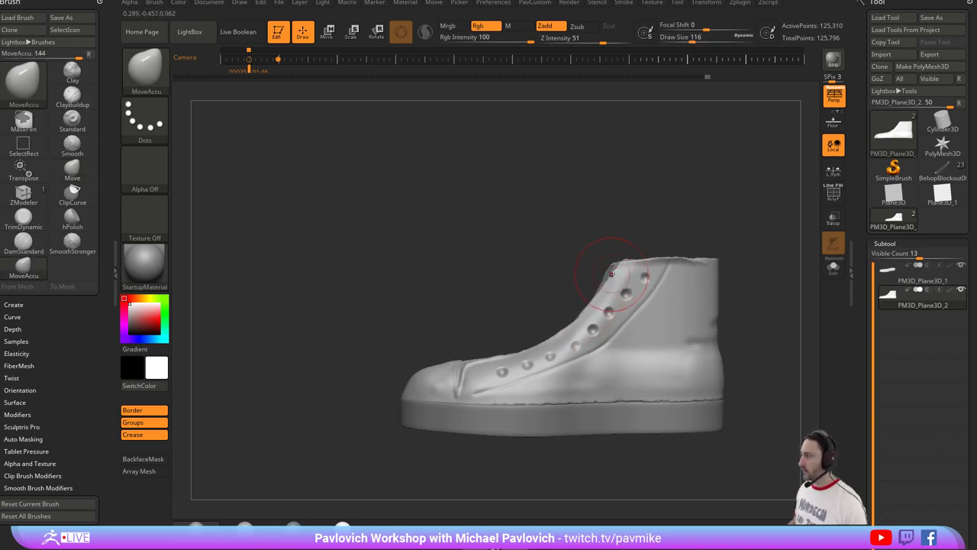
mouse_move(604, 262)
right_mouse_down()
mouse_move(677, 216)
mouse_move(751, 231)
mouse_move(653, 218)
mouse_move(723, 213)
mouse_move(684, 205)
mouse_move(633, 209)
mouse_move(670, 262)
mouse_move(654, 242)
mouse_move(665, 246)
mouse_move(556, 300)
mouse_move(614, 308)
right_mouse_up()
Reshape the flap's front end where it meets the toe cap with the Move brush at draw size 116.
key("b")
key("m")
key("v")
left_click_drag(582, 310, 591, 304)
right_click_drag(593, 305, 574, 319)
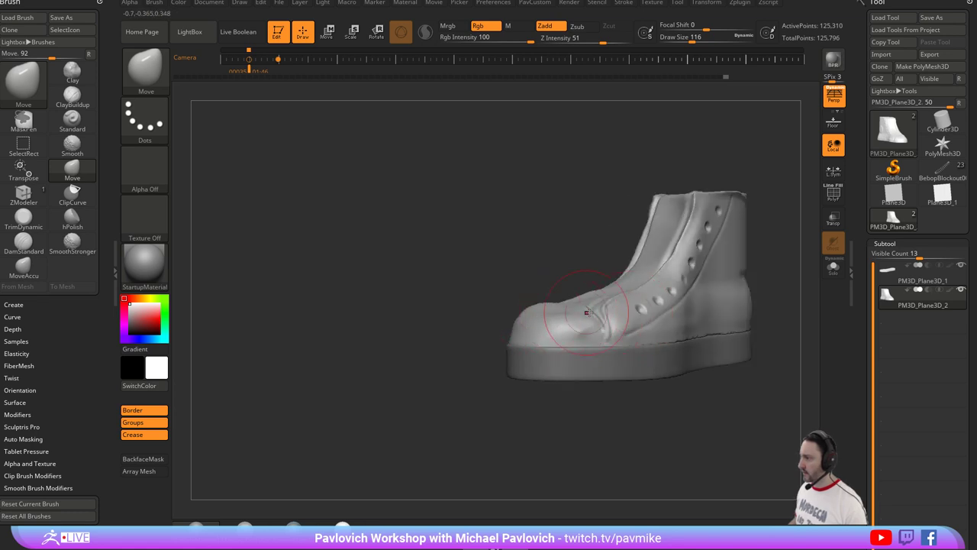
Define the lacing flap's edges from collar to toe cap with the Standard brush at draw size 29.
key("b")
key("s")
key("t")
mouse_move(625, 300)
right_mouse_down()
mouse_move(650, 270)
mouse_move(739, 244)
mouse_move(642, 273)
mouse_move(740, 246)
mouse_move(692, 263)
mouse_move(702, 274)
mouse_move(685, 267)
mouse_move(690, 282)
mouse_move(658, 271)
right_mouse_up()
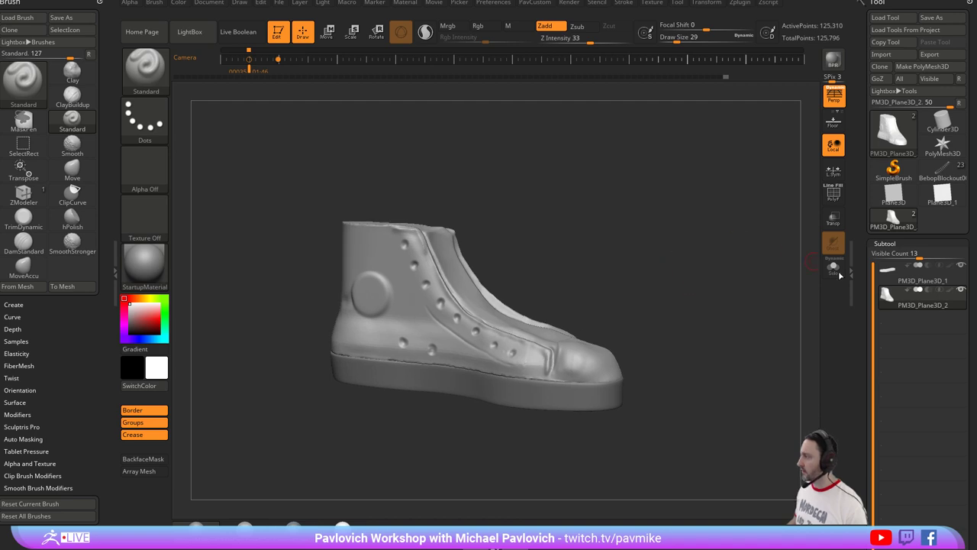
Duplicate the PM3D_Plane3D_2 shoe upper subtool, then isolate the copy with perspective turned off.
left_click_drag(862, 320, 862, 140)
left_click(950, 111)
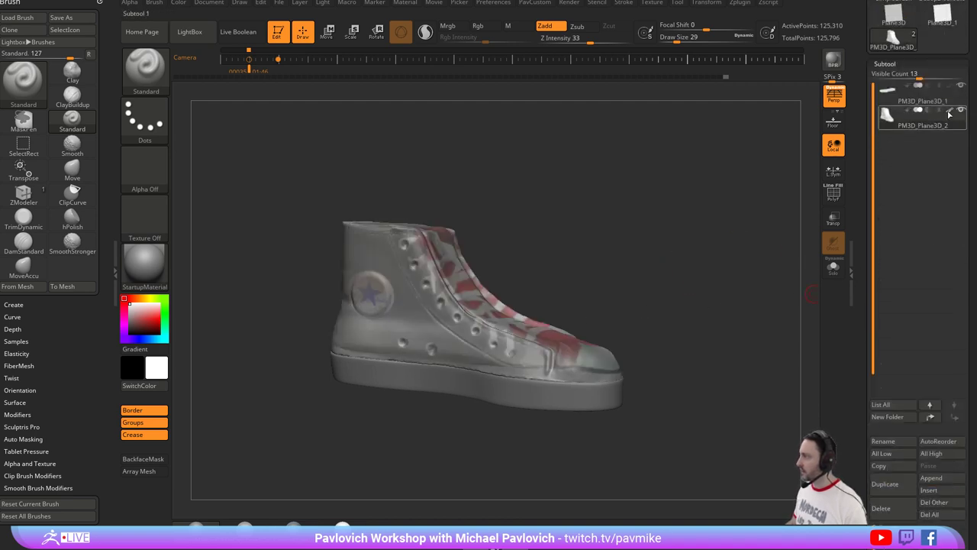
left_click(950, 111)
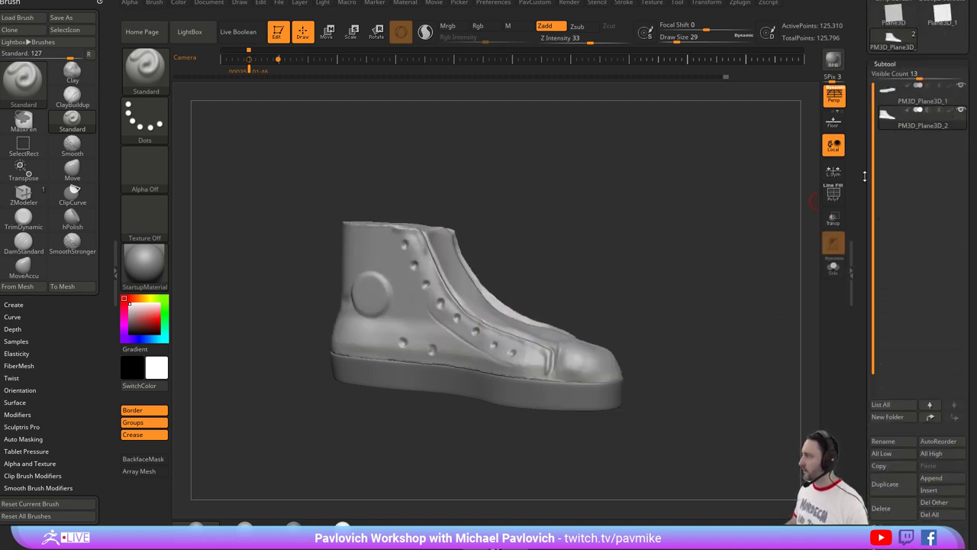
scroll(884, 475, "down", 1)
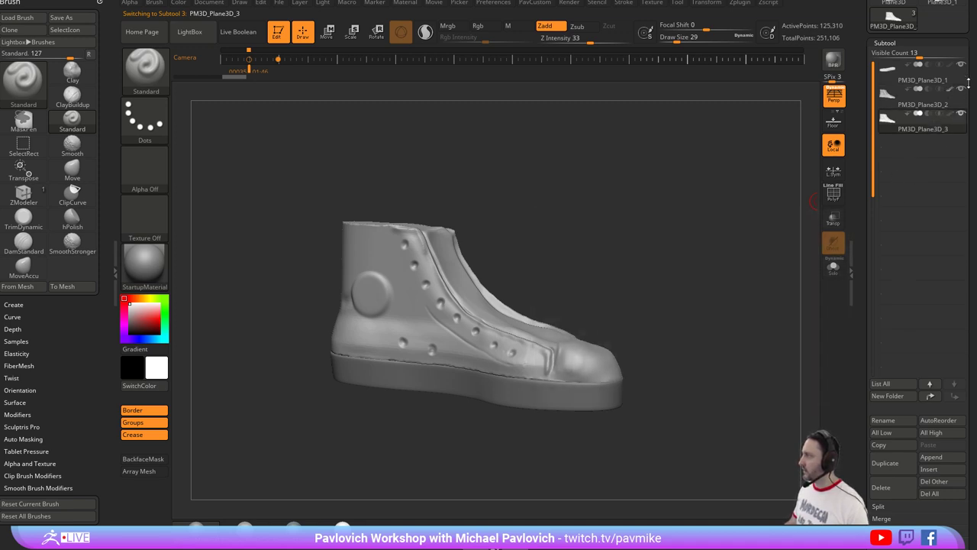
left_click_drag(807, 234, 717, 212)
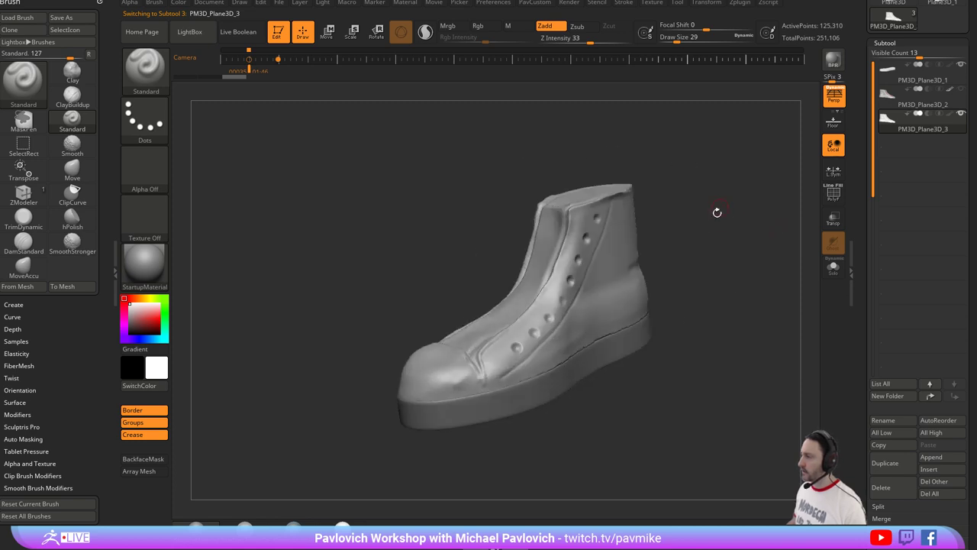
left_click(832, 271)
left_click_drag(746, 282, 746, 227)
key("p")
Reshape the toe cap along its seam with the tongue and flaps using the Move brush at draw size 87.
left_click_drag(631, 168, 682, 214)
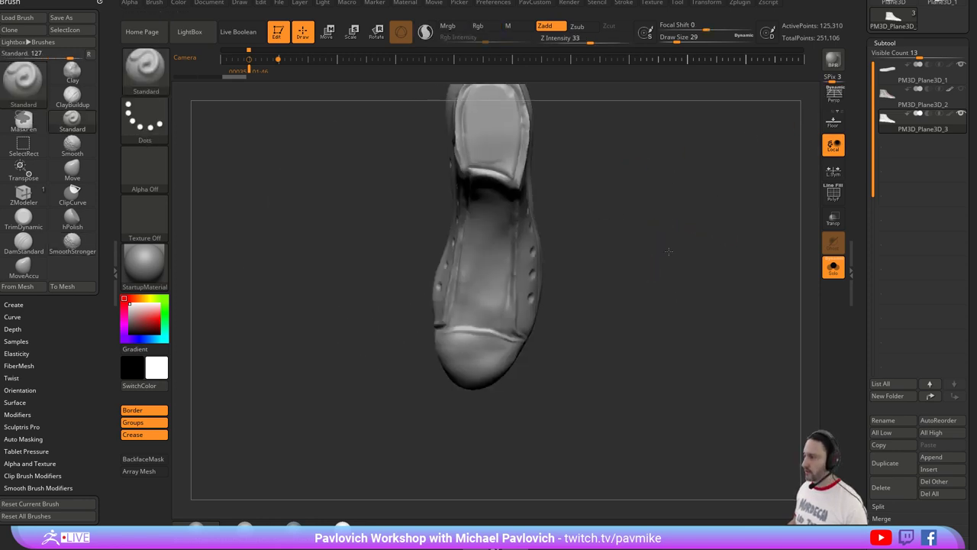
left_click_drag(670, 252, 694, 221, "alt")
left_click(496, 314)
key("s")
left_click_drag(497, 313, 505, 313)
key("b")
key("m")
key("v")
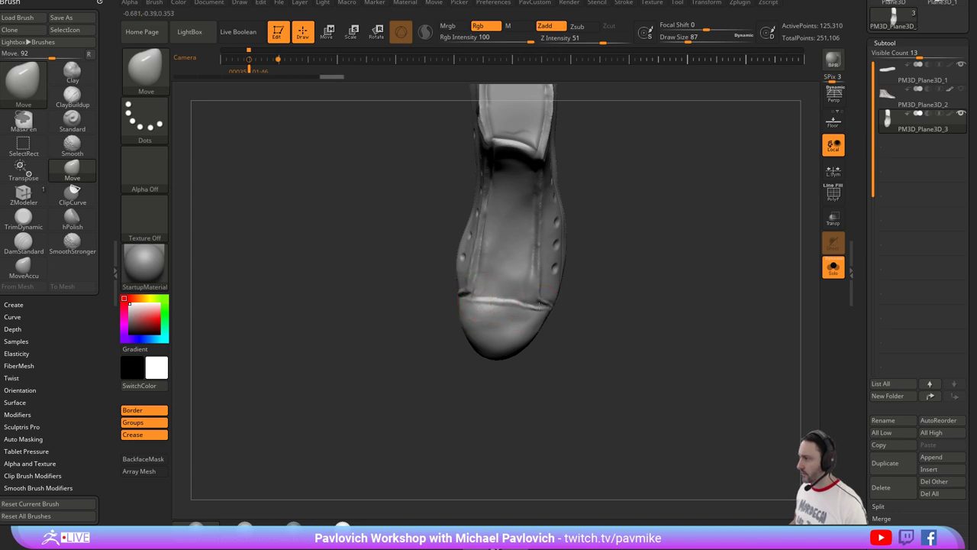
Even out the toe cap surface beside the seam with the Clay brush, reducing the draw size from 90 to 65.
key("b")
key("c")
key("l")
mouse_move(599, 306)
left_mouse_down()
mouse_move(604, 317)
mouse_move(548, 293)
left_mouse_up()
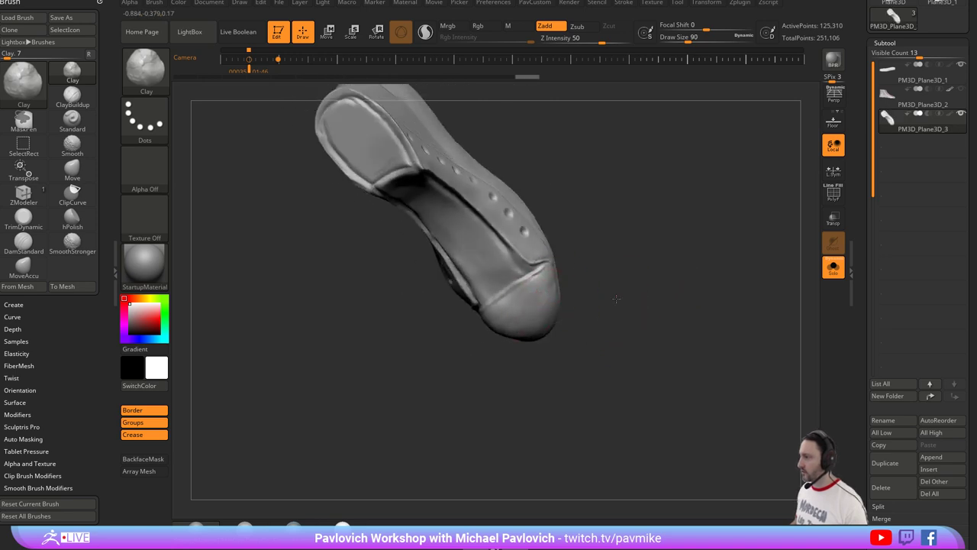
mouse_move(616, 299)
left_mouse_down()
mouse_move(549, 329)
mouse_move(640, 260)
left_mouse_up()
mouse_move(525, 303)
left_mouse_down()
mouse_move(594, 310)
mouse_move(605, 269)
left_mouse_up()
left_click_drag(530, 329, 591, 309, "alt")
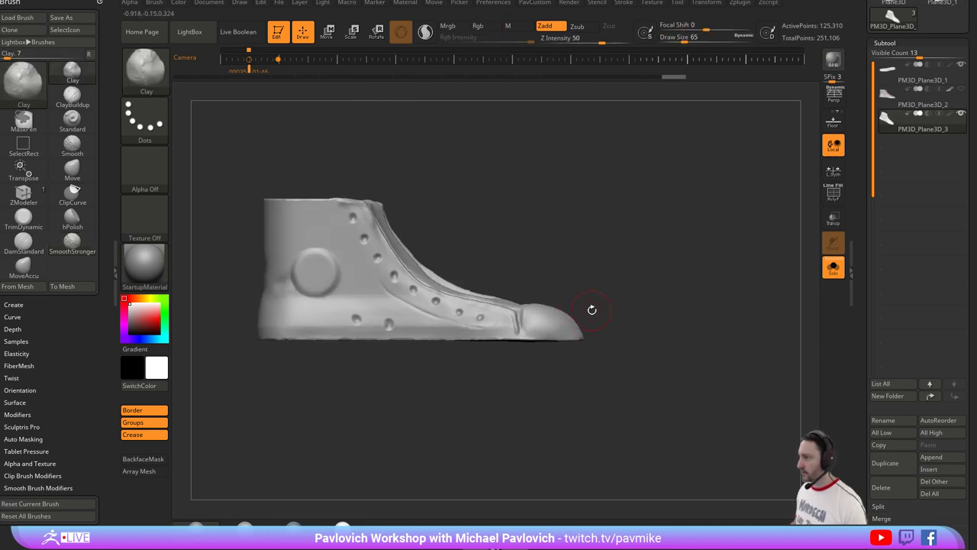
Flatten the unmasked bottom border of the upper with the gizmo and close the open underside.
key("w")
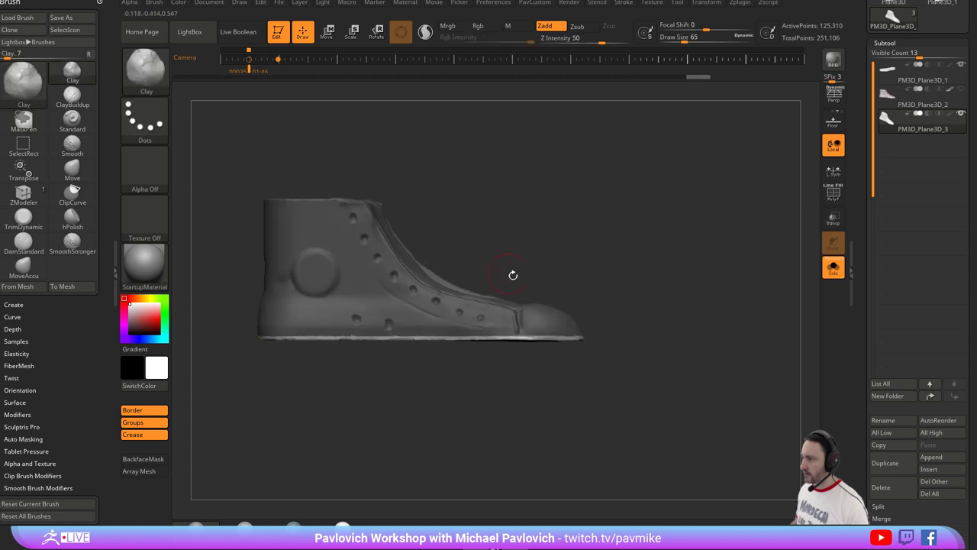
left_click(490, 341, "alt")
left_click_drag(491, 374, 499, 265)
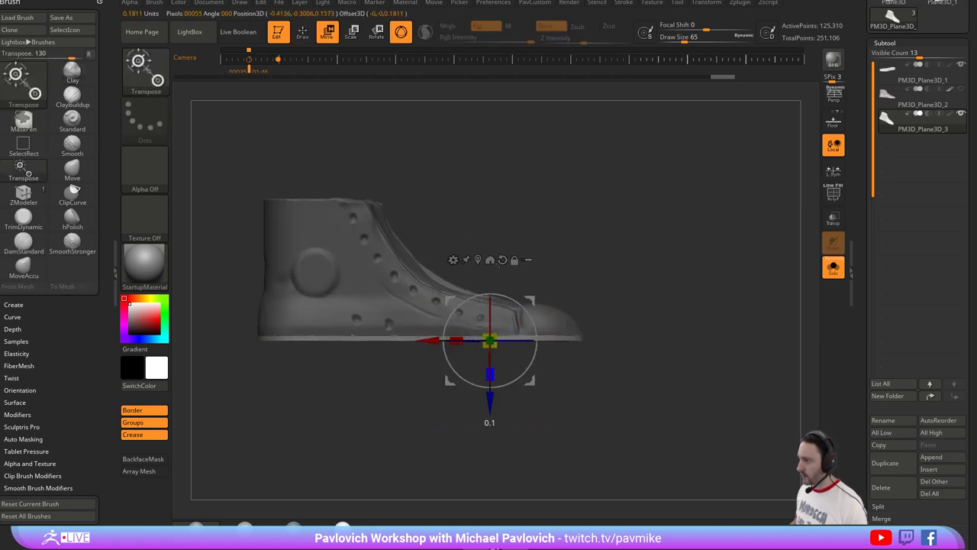
key("q")
mouse_move(690, 265)
left_mouse_down()
mouse_move(661, 280)
mouse_move(714, 201)
mouse_move(746, 283)
mouse_move(734, 203)
mouse_move(664, 228)
left_mouse_up()
Refine the outline of the closed sole from below with the Move brush at draw size 116.
key("b")
key("m")
key("v")
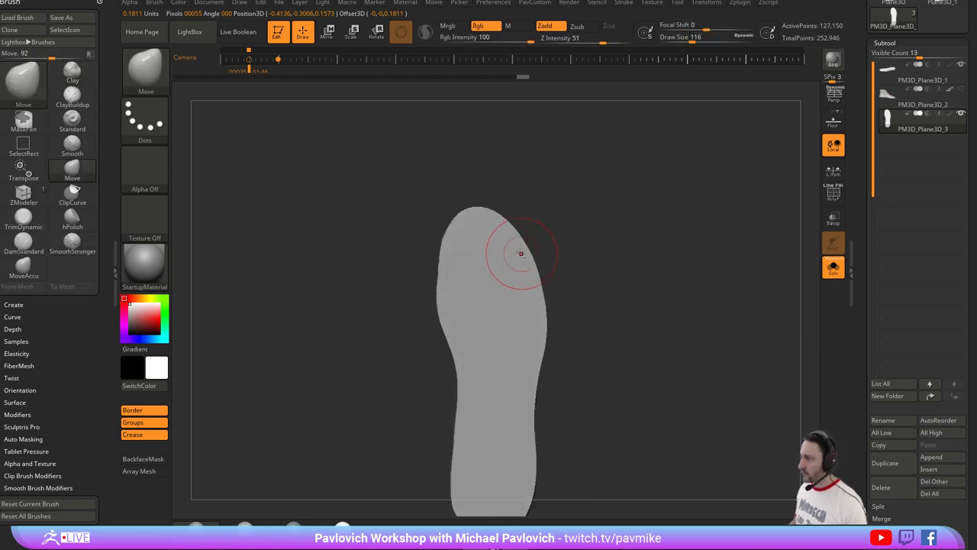
left_click_drag(586, 299, 466, 237)
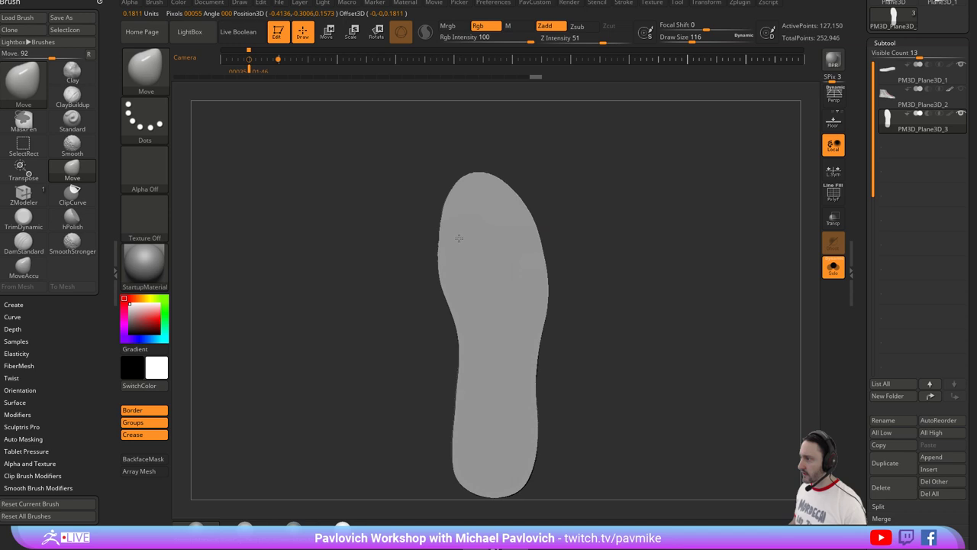
mouse_move(550, 339)
left_mouse_down()
mouse_move(667, 275)
mouse_move(648, 277)
mouse_move(648, 233)
mouse_move(642, 318)
mouse_move(606, 326)
mouse_move(653, 278)
mouse_move(629, 282)
mouse_move(665, 279)
left_mouse_up()
Refine the seam between the lacing flap and toe cap with the Standard brush at draw size 14.
key("b")
key("s")
key("t")
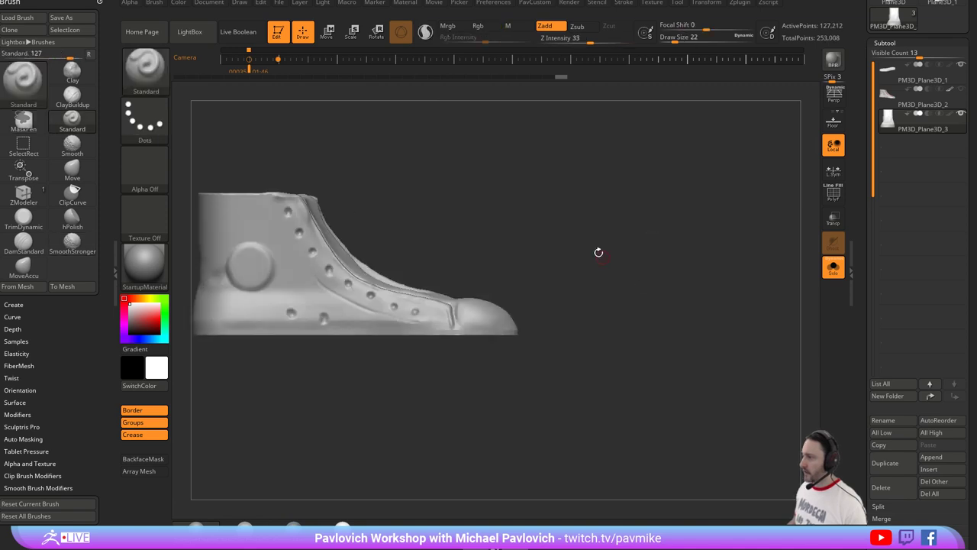
mouse_move(598, 253)
left_mouse_down()
mouse_move(660, 264)
mouse_move(660, 247)
left_mouse_up()
key("bracketleft")
Display the polygroup colours without wireframe lines and slice the toe cap along its seam into its own polygroup with SliceCurve.
key("shift+f")
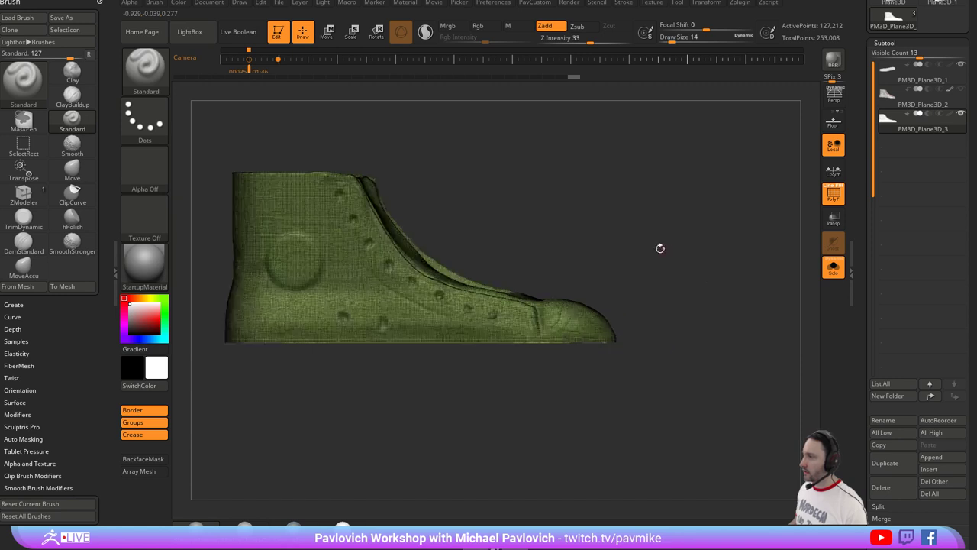
left_click(158, 82, "ctrl+shift")
left_click(600, 124)
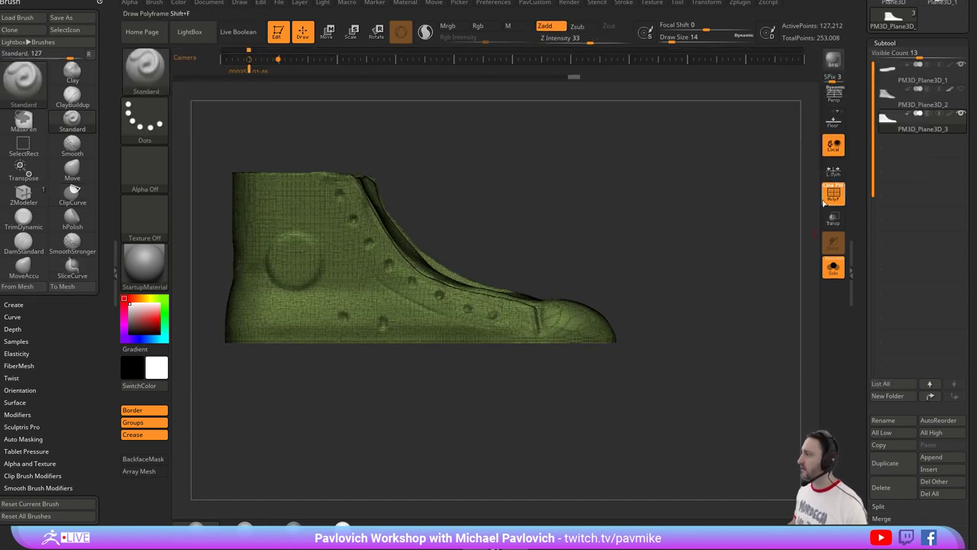
left_click(833, 192)
left_click_drag(530, 185, 526, 433, "ctrl+shift")
left_click_drag(682, 214, 692, 308)
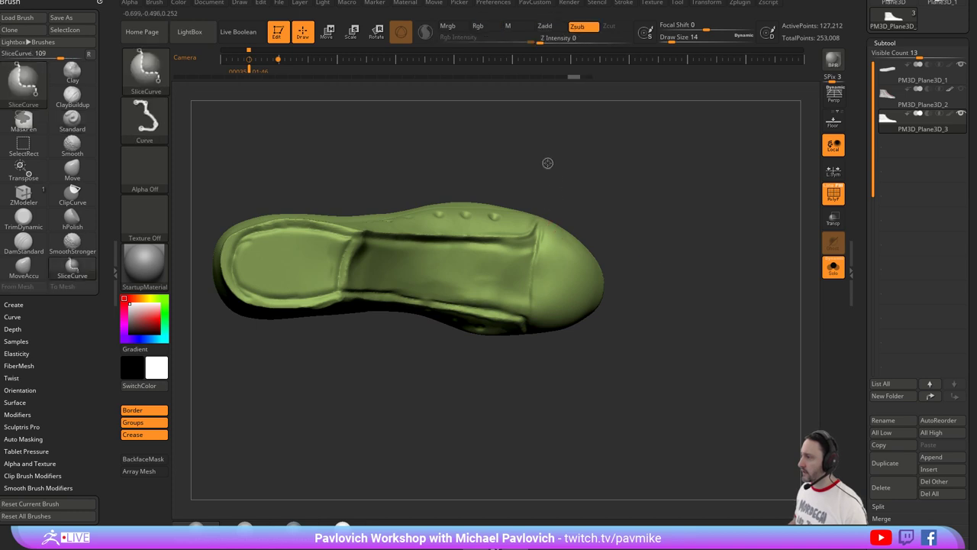
left_click_drag(545, 159, 528, 285, "ctrl+shift")
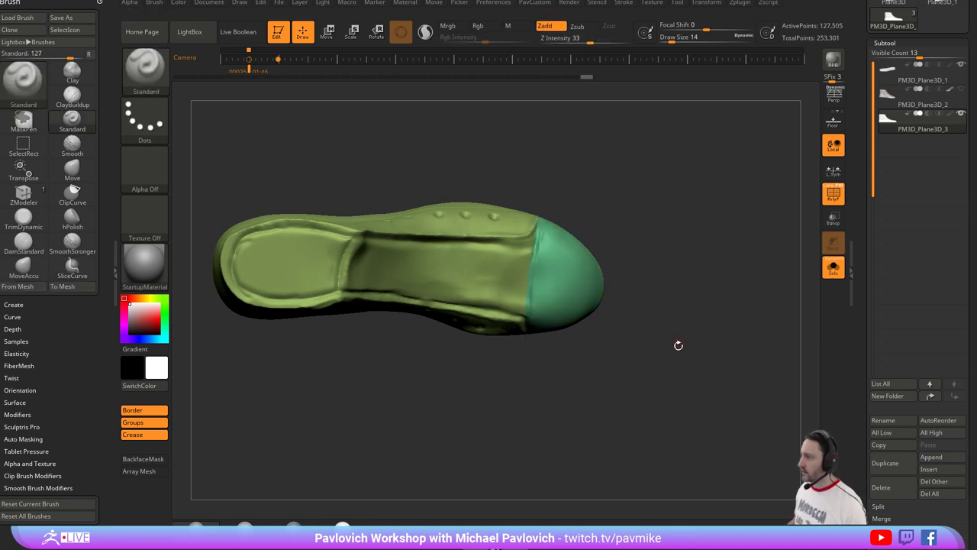
Split the toe cap polygroup off the shoe upper into a separate subtool.
left_click_drag(679, 345, 679, 266, "shift")
left_click_drag(607, 211, 696, 223, "alt")
left_click_drag(529, 203, 580, 188)
left_click_drag(635, 264, 699, 245)
left_click(508, 283, "ctrl+shift")
key("5")
left_click(715, 216)
Mask the lacing flap's edge and continue around the collar rim with the MaskPen brush at draw size 20.
left_click_drag(651, 185, 739, 197)
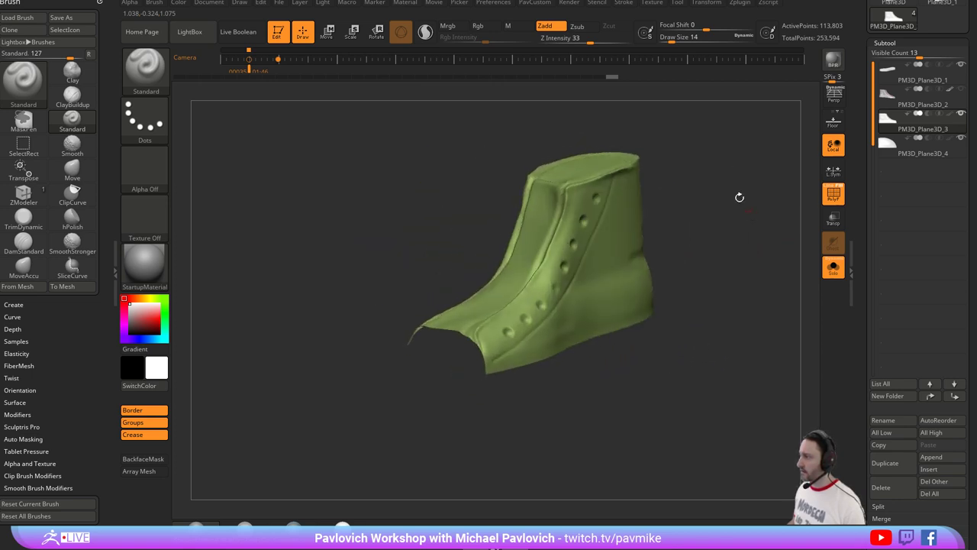
key("ctrl")
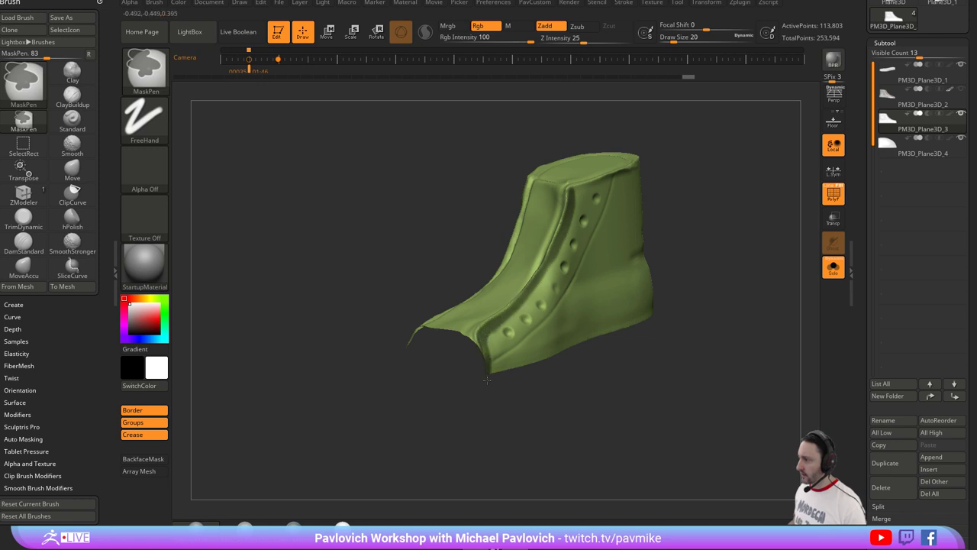
left_click_drag(487, 379, 549, 274)
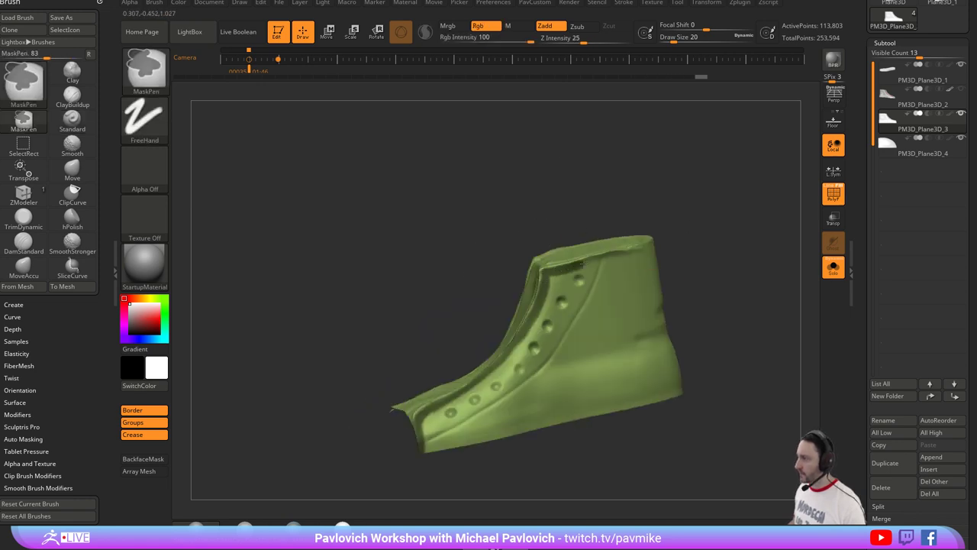
left_click_drag(740, 220, 529, 271)
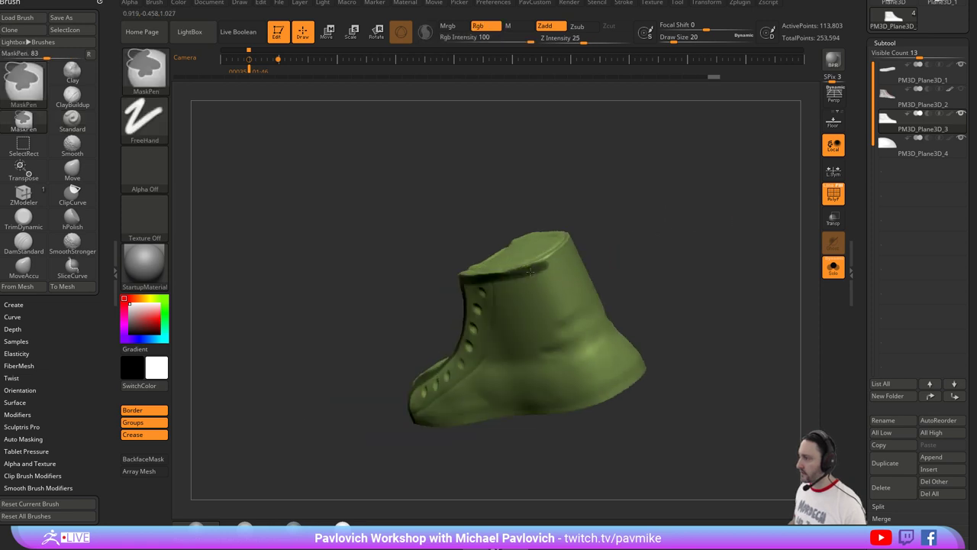
Mask a band around the outside of the boot's collar rim with the MaskPen.
left_click_drag(575, 239, 560, 254)
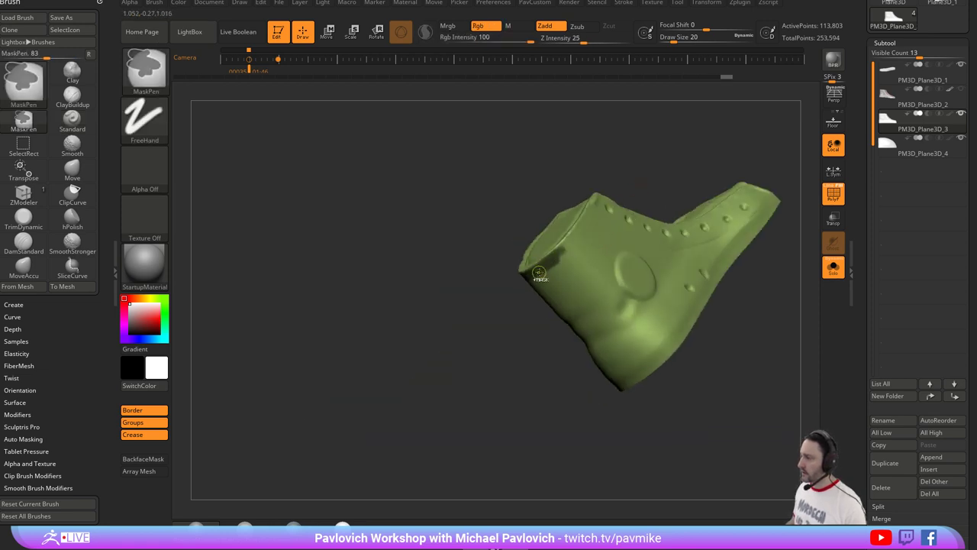
left_click_drag(590, 213, 597, 202, "ctrl")
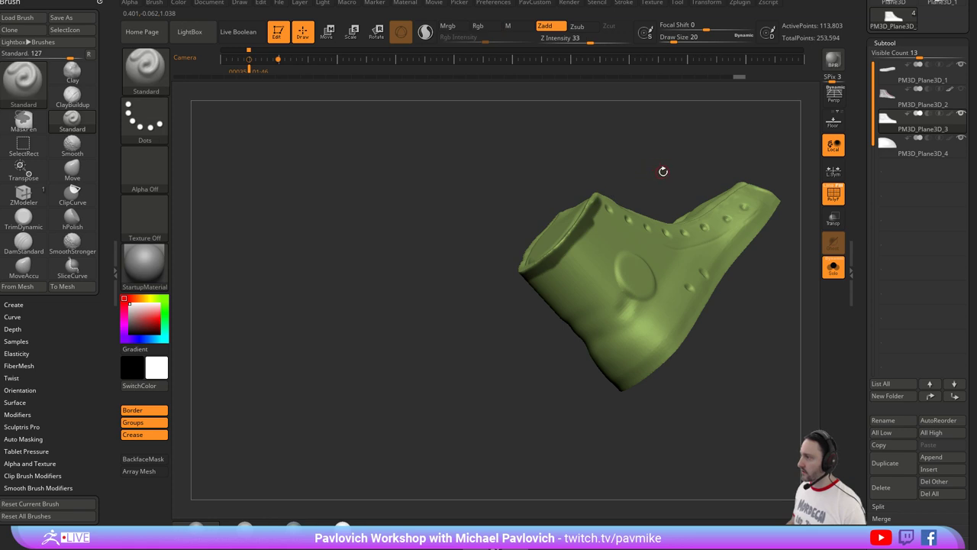
mouse_move(663, 170)
left_mouse_down("shift")
mouse_move(679, 177)
mouse_move(566, 155)
left_mouse_up("shift")
left_click_drag(512, 251, 532, 249, "ctrl")
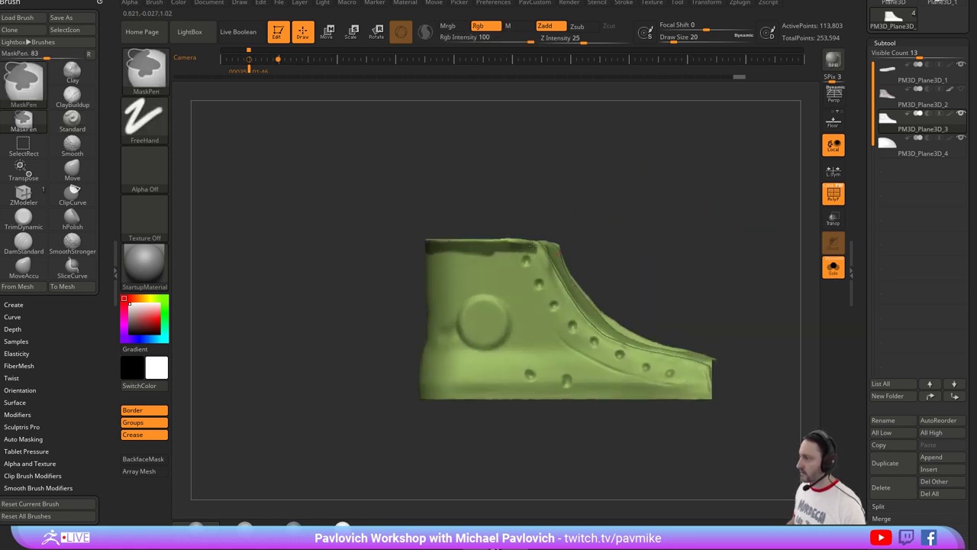
Mask the strip between the lace holes and the tongue opening, down to the front edge, on the side with the round patch.
left_click_drag(552, 286, 518, 216)
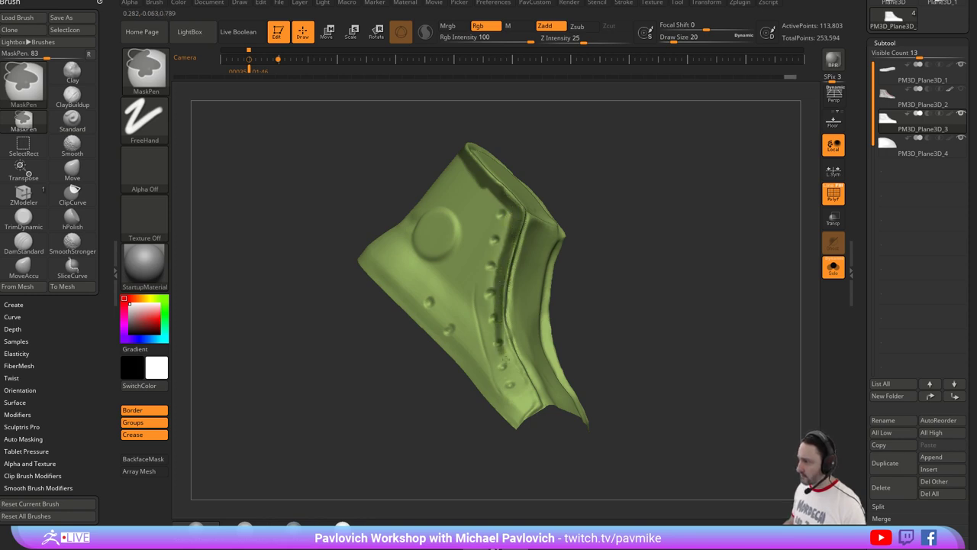
left_click_drag(615, 276, 607, 235, "alt")
mouse_move(489, 291)
left_mouse_down("ctrl")
mouse_move(493, 276)
mouse_move(499, 304)
left_mouse_up("ctrl")
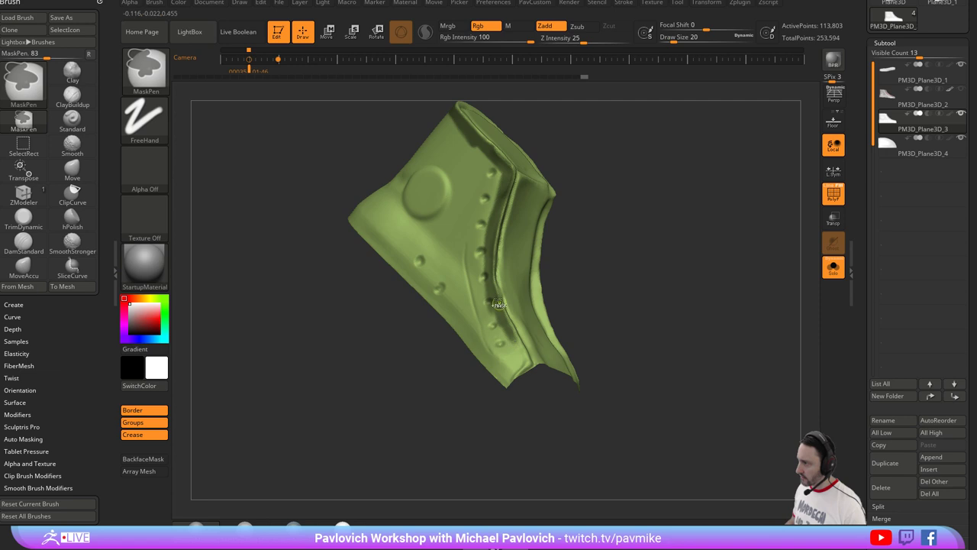
mouse_move(529, 362)
right_mouse_down("shift")
mouse_move(655, 306)
mouse_move(674, 259)
right_mouse_up("shift")
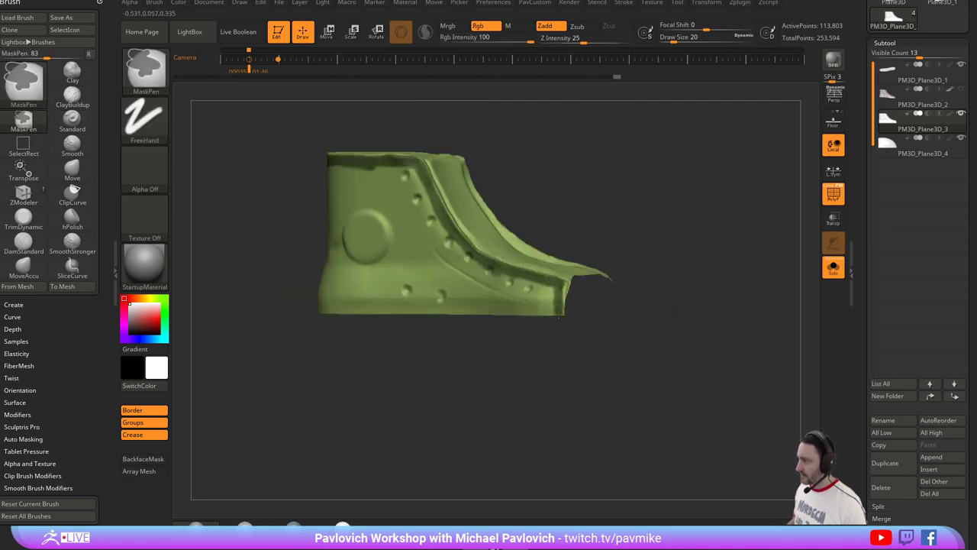
Mask the boot side without the round patch, from the collar and ankle along the lace holes to the front edge.
mouse_move(561, 291)
right_mouse_down()
mouse_move(662, 271)
mouse_move(680, 234)
mouse_move(769, 207)
mouse_move(665, 201)
mouse_move(688, 145)
mouse_move(664, 218)
mouse_move(715, 196)
mouse_move(719, 224)
right_mouse_up()
mouse_move(504, 194)
left_mouse_down("ctrl")
mouse_move(495, 202)
mouse_move(546, 162)
left_mouse_up("ctrl")
mouse_move(540, 206)
left_mouse_down("ctrl")
mouse_move(604, 229)
mouse_move(539, 238)
mouse_move(489, 269)
mouse_move(547, 221)
left_mouse_up("ctrl")
left_click_drag(679, 229, 719, 179)
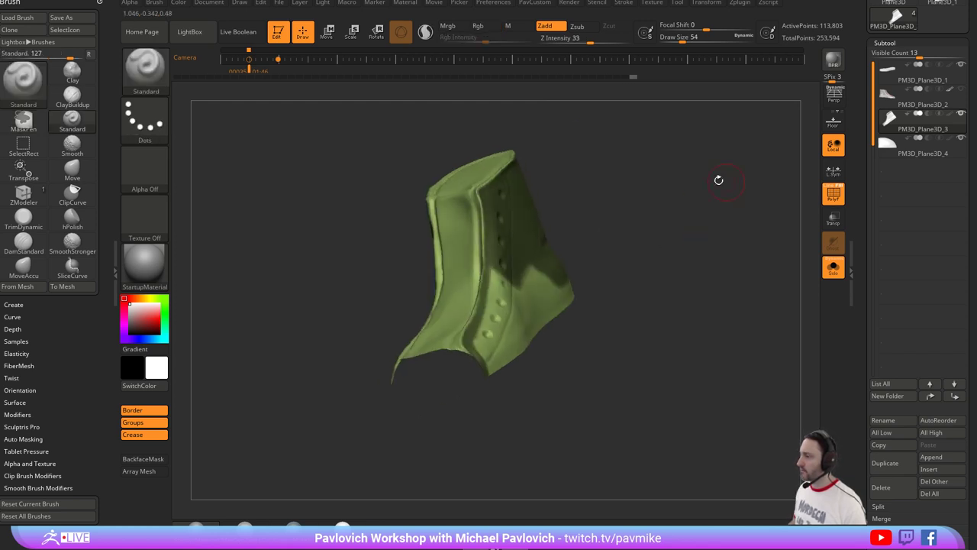
key("ctrl")
left_click_drag(479, 348, 487, 352, "ctrl")
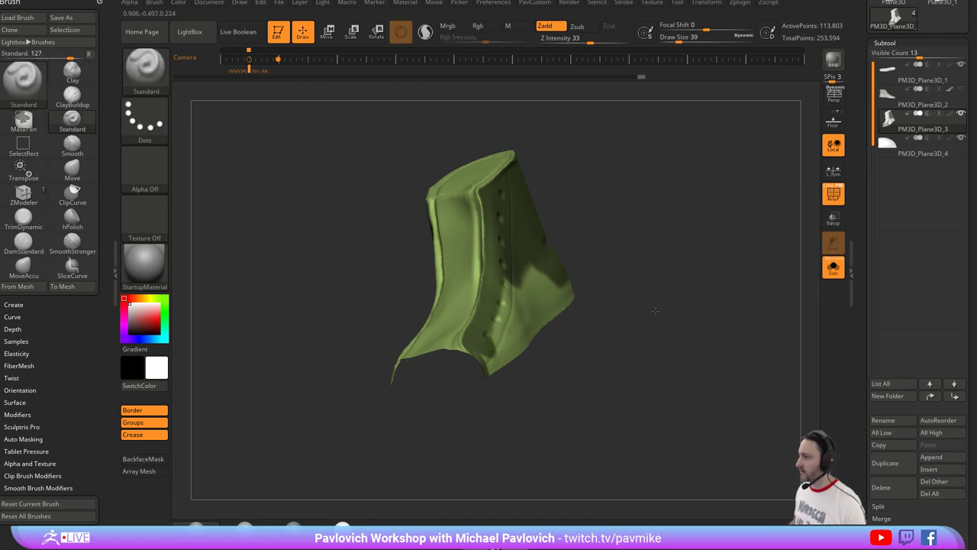
left_click_drag(655, 310, 611, 311)
mouse_move(465, 360)
left_mouse_down("ctrl")
mouse_move(513, 327)
mouse_move(497, 297)
mouse_move(551, 277)
left_mouse_up("ctrl")
mouse_move(634, 252)
left_mouse_down()
mouse_move(575, 287)
mouse_move(583, 274)
left_mouse_up()
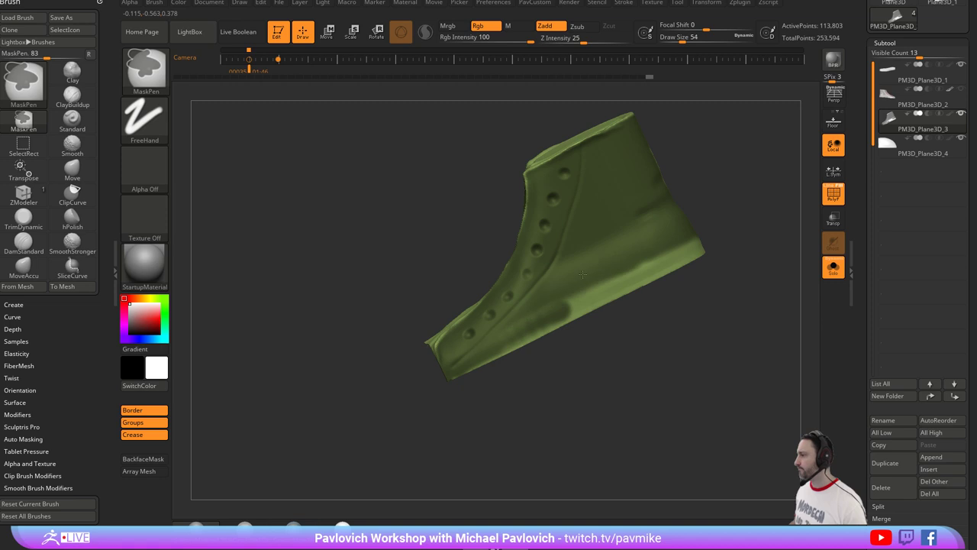
Widen the mask on the round-patch side across the upper collar and along the row of lace holes.
right_click_drag(566, 307, 344, 275)
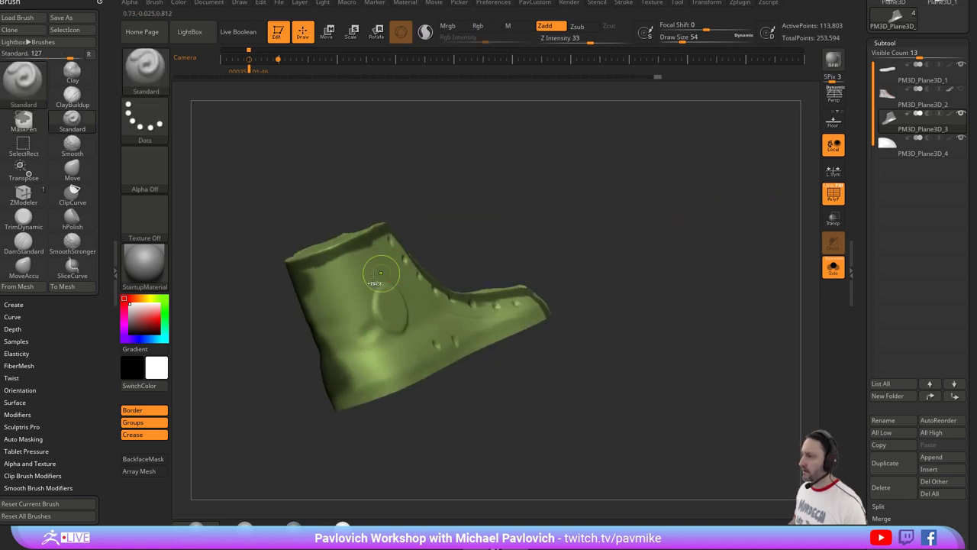
left_click_drag(315, 275, 376, 252, "ctrl")
right_click_drag(393, 252, 359, 265)
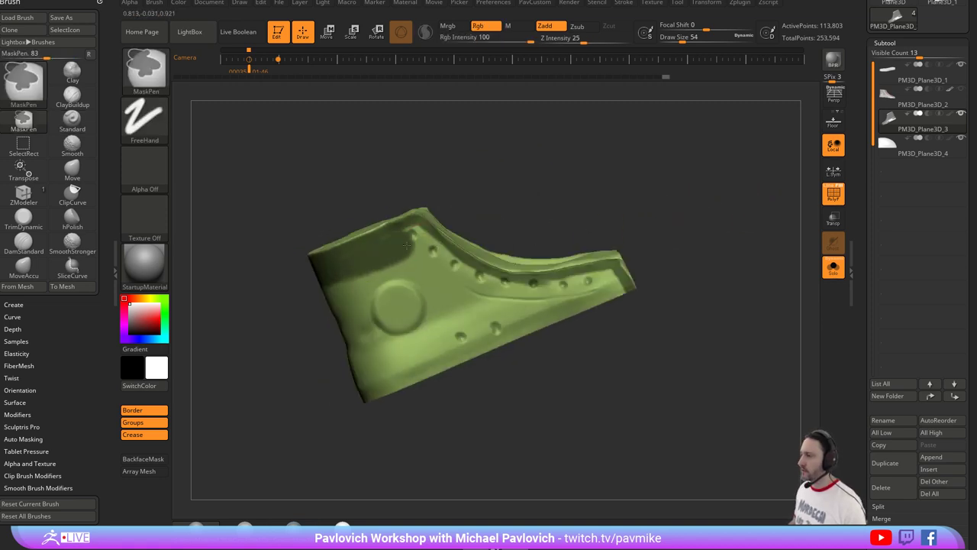
mouse_move(408, 238)
left_mouse_down("ctrl")
mouse_move(512, 284)
mouse_move(571, 287)
left_mouse_up("ctrl")
right_click_drag(638, 268, 696, 268)
Turn on BackfaceMask for the MaskPen and open the brush's Auto Masking options.
left_click(143, 458)
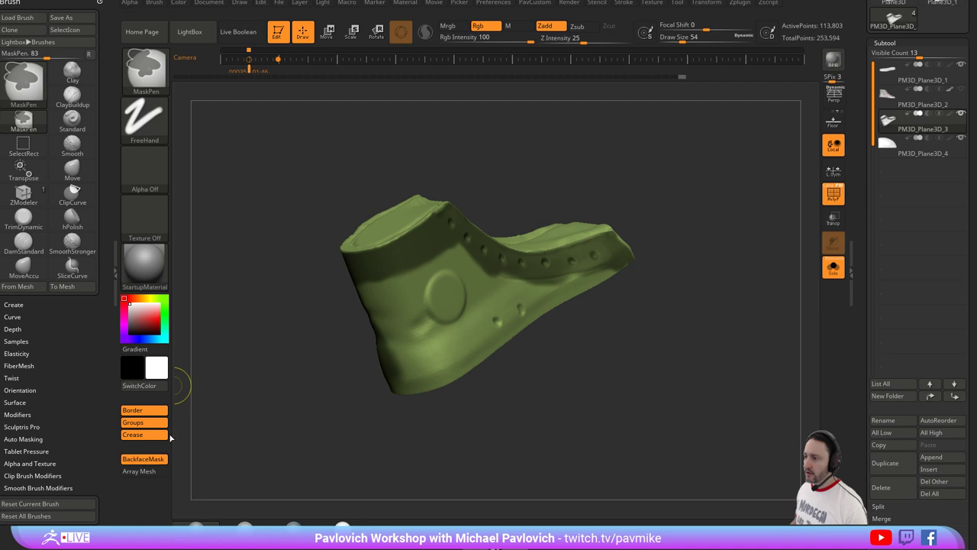
right_click_drag(682, 352, 596, 264)
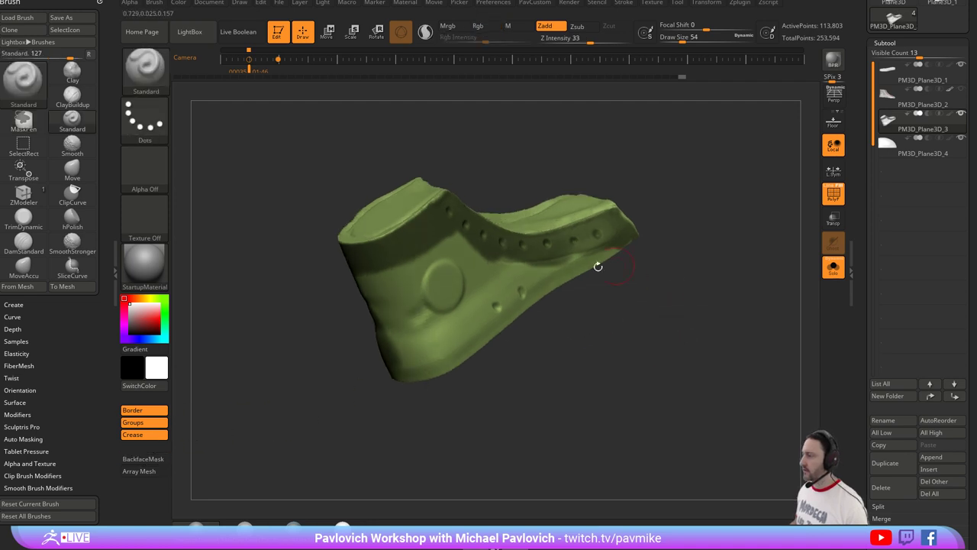
left_click(30, 440)
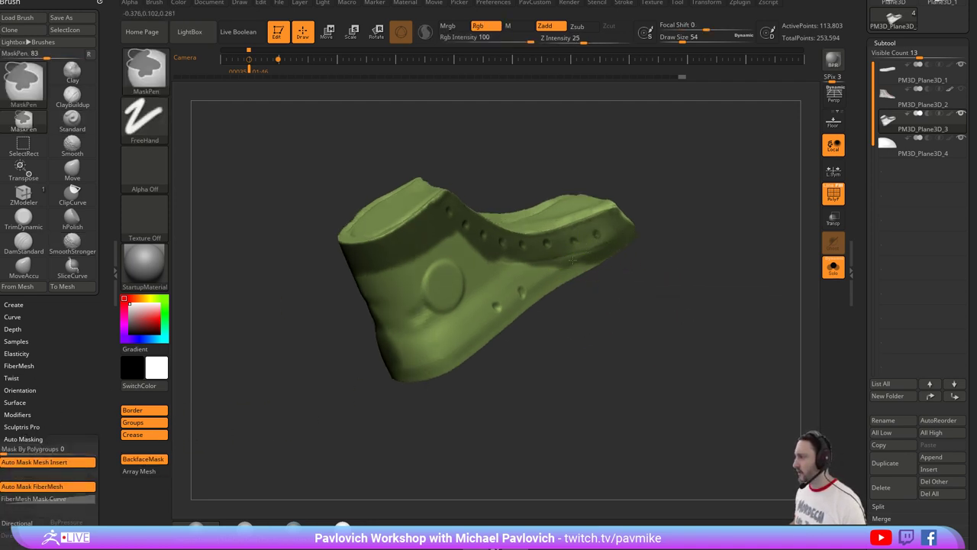
Mask the lower band of the round-patch side along the sole edge from the front back to the heel.
left_click_drag(573, 261, 459, 350, "ctrl")
mouse_move(558, 301)
right_mouse_down()
mouse_move(569, 238)
mouse_move(735, 318)
mouse_move(578, 303)
right_mouse_up()
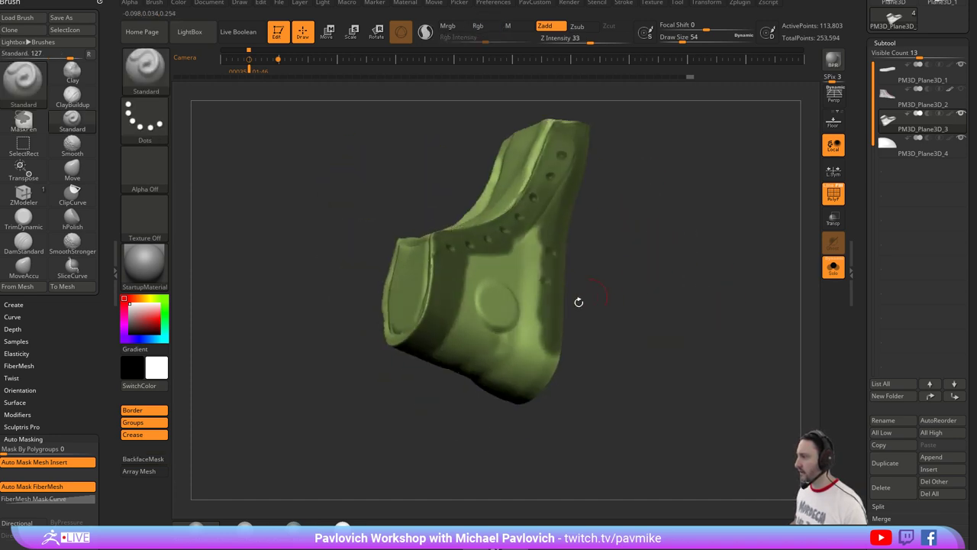
key("ctrl")
left_click_drag(546, 304, 543, 370, "ctrl")
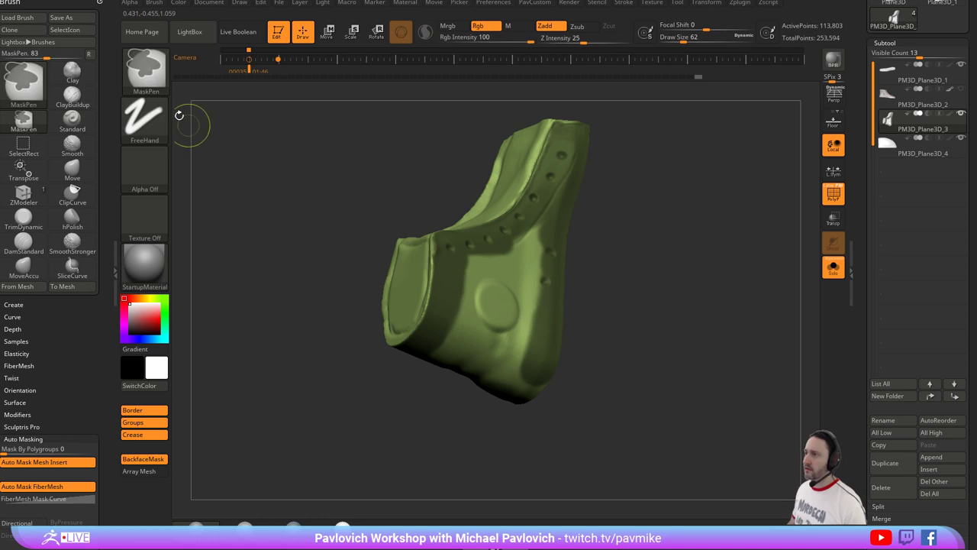
Turn on Depth Mask in the MaskPen's brush depth settings.
left_click(145, 70, "ctrl")
left_click(165, 83)
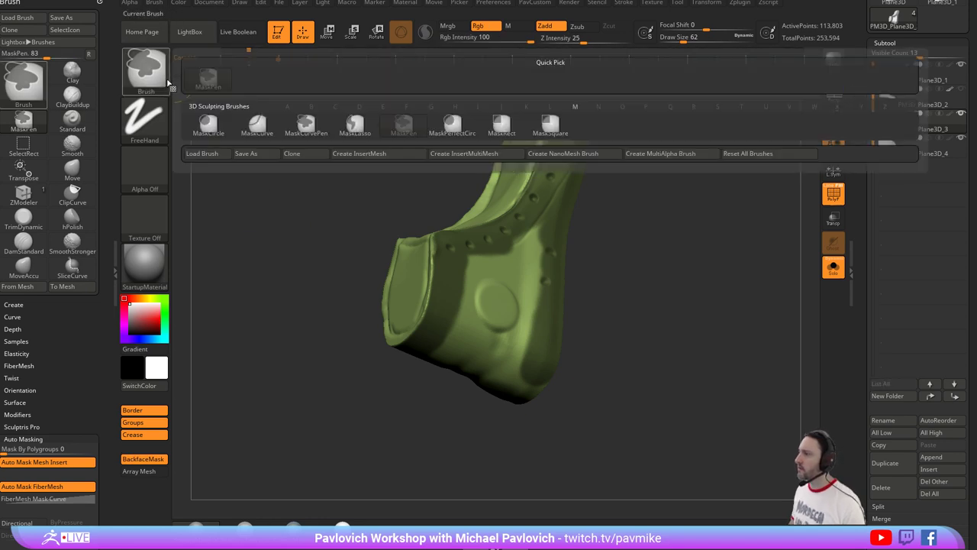
left_click(13, 329)
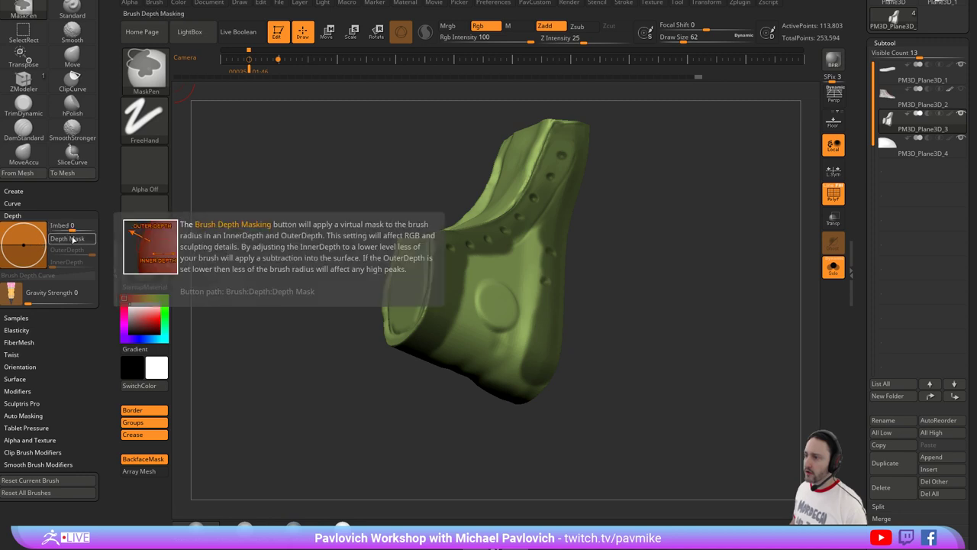
left_click(67, 239)
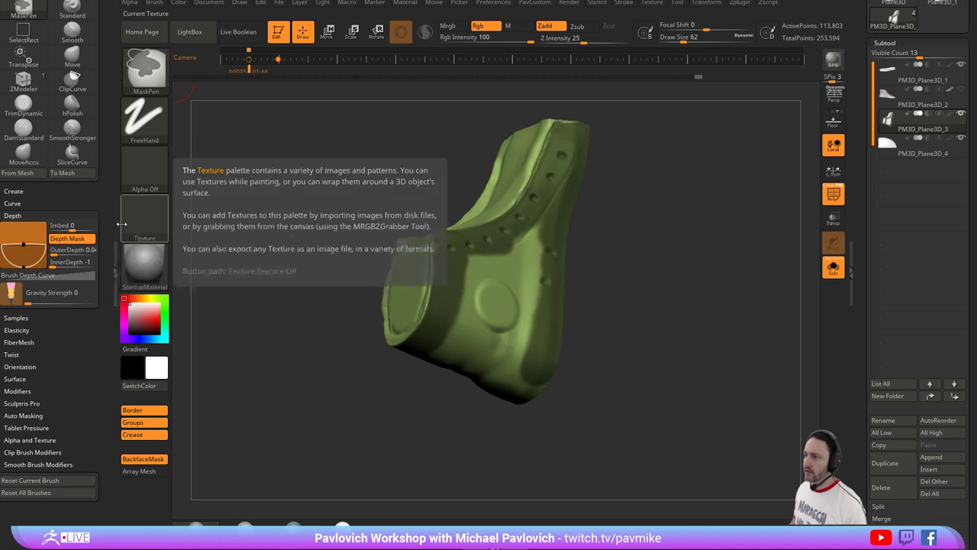
Try masking around the heel at the sole edge with Depth Mask active.
left_click_drag(678, 285, 665, 229)
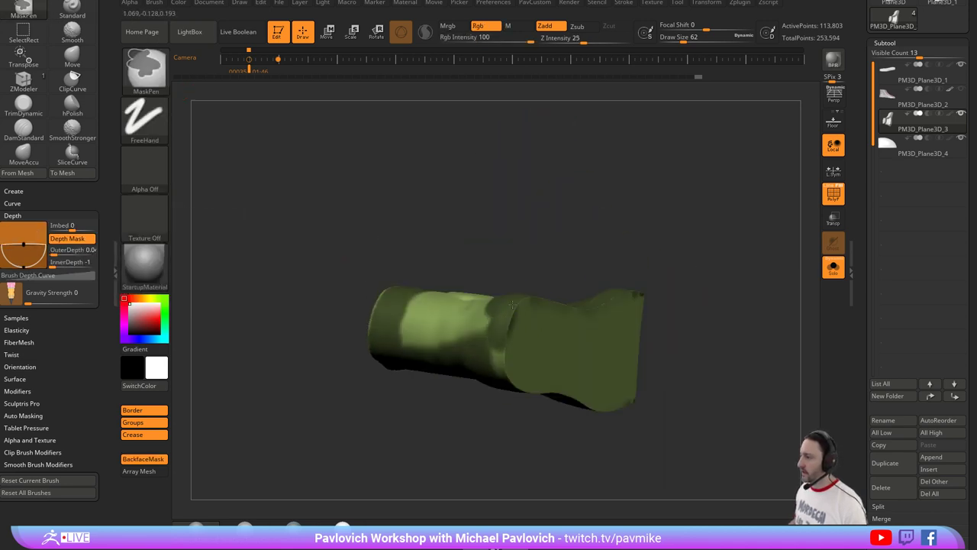
left_click_drag(619, 257, 520, 344)
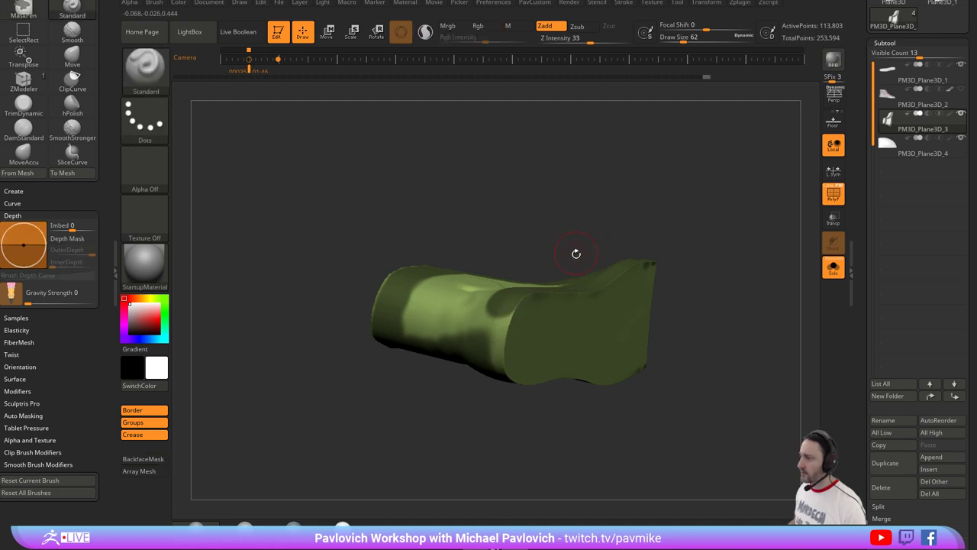
mouse_move(575, 252)
left_mouse_down()
mouse_move(515, 323)
mouse_move(512, 352)
mouse_move(508, 316)
mouse_move(530, 309)
left_mouse_up()
mouse_move(548, 254)
left_mouse_down()
mouse_move(587, 257)
mouse_move(560, 243)
left_mouse_up()
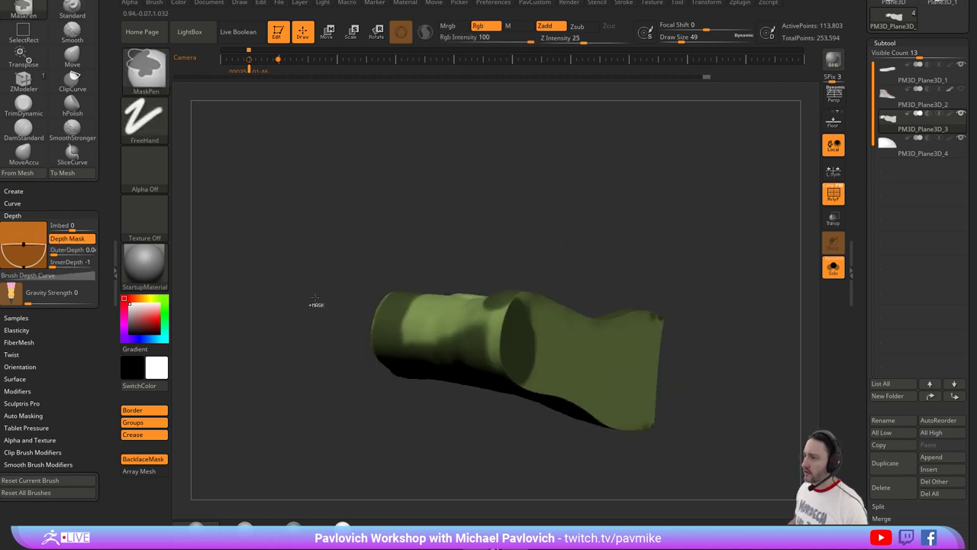
Shift the MaskPen's depth range outward, with OuterDepth about 0.9 and InnerDepth about 0.
left_click_drag(23, 245, 24, 224)
left_click_drag(24, 267, 25, 246)
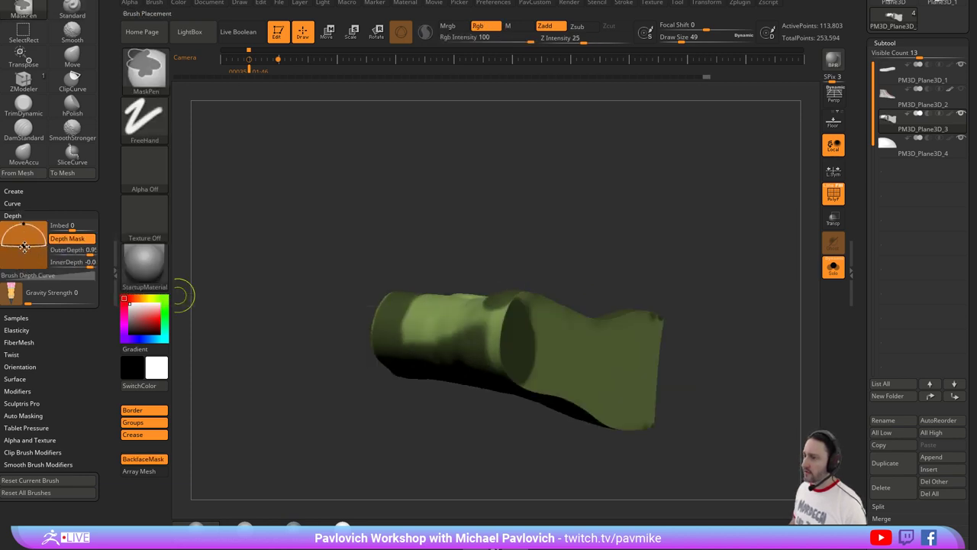
Test mask strokes along the heel's sole edge with the adjusted depth range, and undo them.
left_click_drag(197, 252, 496, 321)
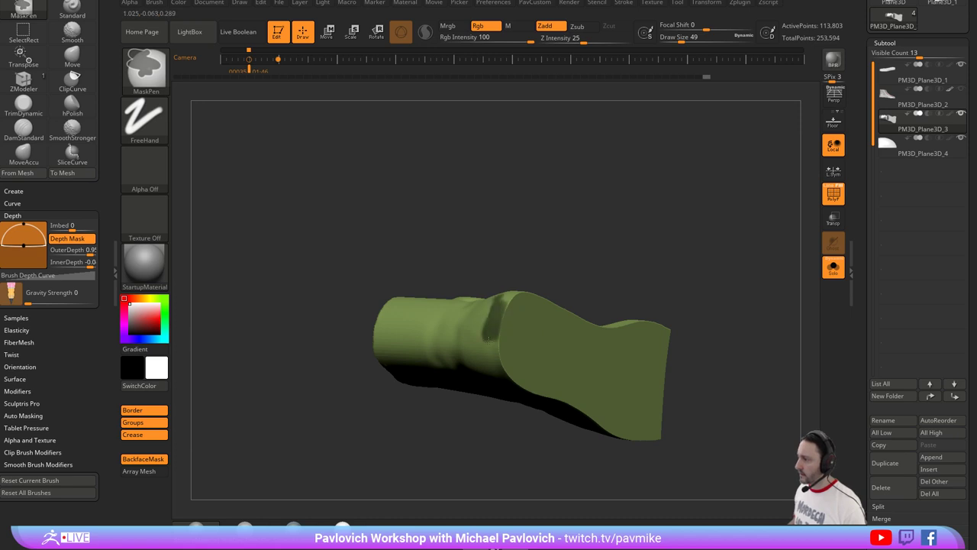
mouse_move(564, 216)
left_mouse_down()
mouse_move(570, 265)
mouse_move(557, 249)
mouse_move(530, 323)
mouse_move(508, 304)
left_mouse_up()
key("s")
left_click(529, 331)
mouse_move(573, 225)
left_mouse_down()
mouse_move(518, 272)
mouse_move(539, 273)
mouse_move(517, 274)
left_mouse_up()
left_click_drag(517, 274, 442, 294)
key("ctrl+z")
key("ctrl+z")
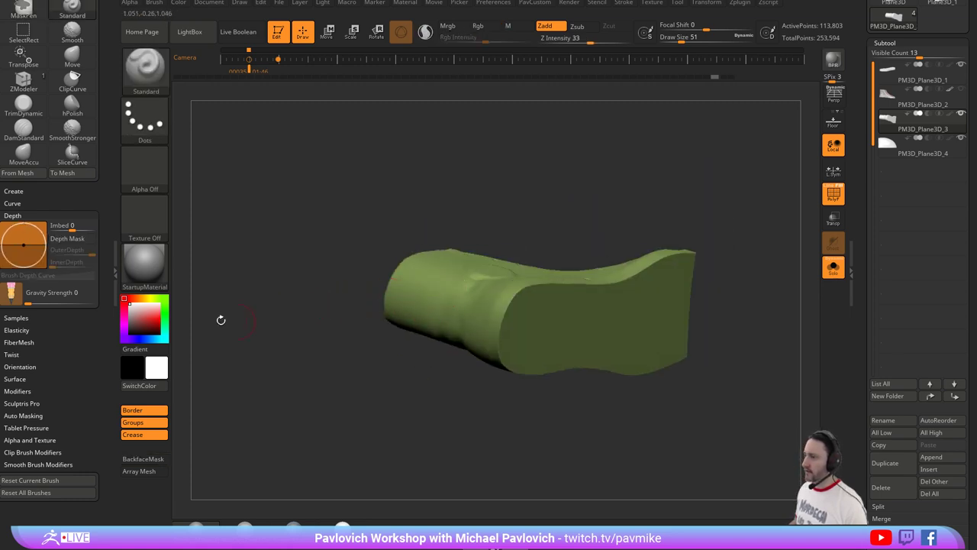
Mask the back of the heel down to the sole edge, leaving the sole itself unmasked.
mouse_move(730, 203)
left_mouse_down()
mouse_move(733, 262)
mouse_move(723, 211)
mouse_move(740, 208)
mouse_move(593, 240)
left_mouse_up()
key("ctrl")
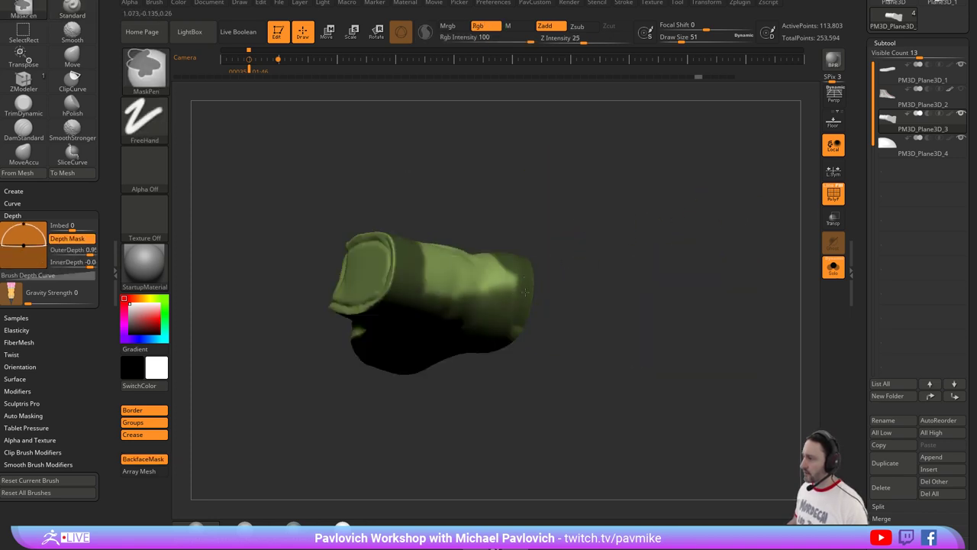
left_click_drag(526, 292, 513, 333, "ctrl")
left_click_drag(563, 308, 551, 256)
left_click_drag(507, 328, 519, 300, "ctrl")
right_click_drag(554, 287, 532, 260)
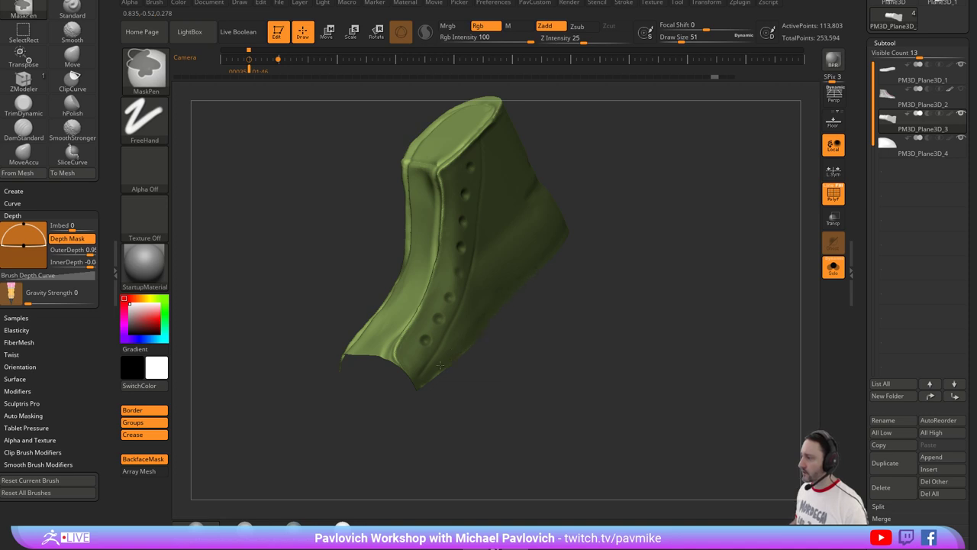
Mask the remaining ankle area around the round patch using a draw size of 94.
mouse_move(655, 290)
right_mouse_down()
mouse_move(670, 227)
mouse_move(707, 251)
mouse_move(650, 279)
right_mouse_up()
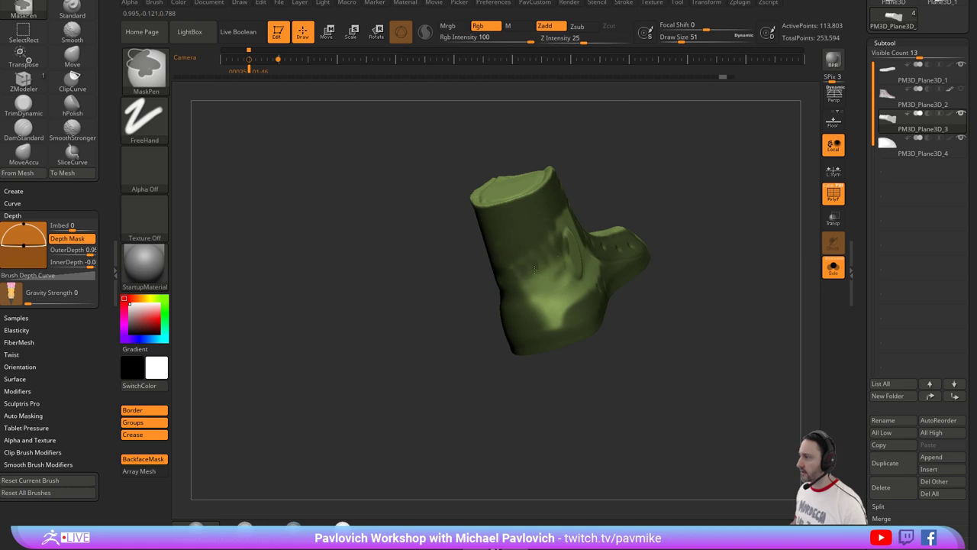
right_click_drag(756, 175, 596, 246, "alt")
mouse_move(513, 241)
left_mouse_down("ctrl")
mouse_move(549, 279)
mouse_move(487, 300)
left_mouse_up("ctrl")
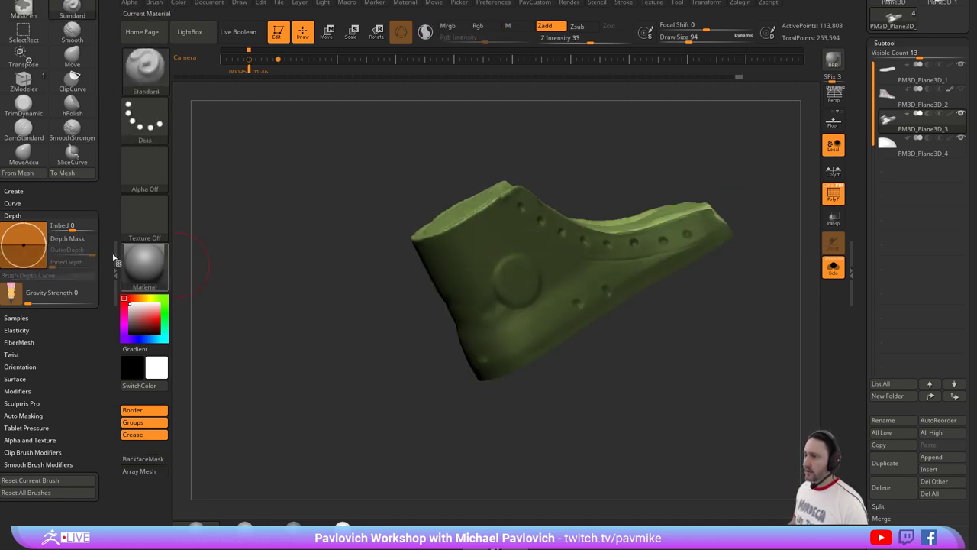
Turn off Depth Mask for the MaskPen and mask the remaining light spot on the heel.
left_click_drag(23, 246, 23, 268, "ctrl")
left_click(90, 241, "ctrl")
right_click_drag(567, 290, 497, 336)
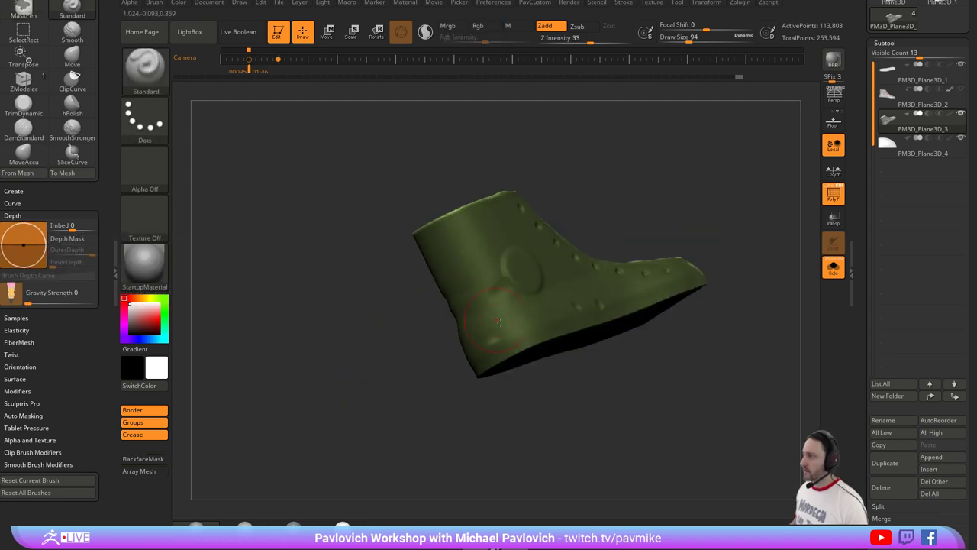
left_click(493, 341, "ctrl")
right_click_drag(565, 405, 633, 336)
left_click(573, 405, "ctrl")
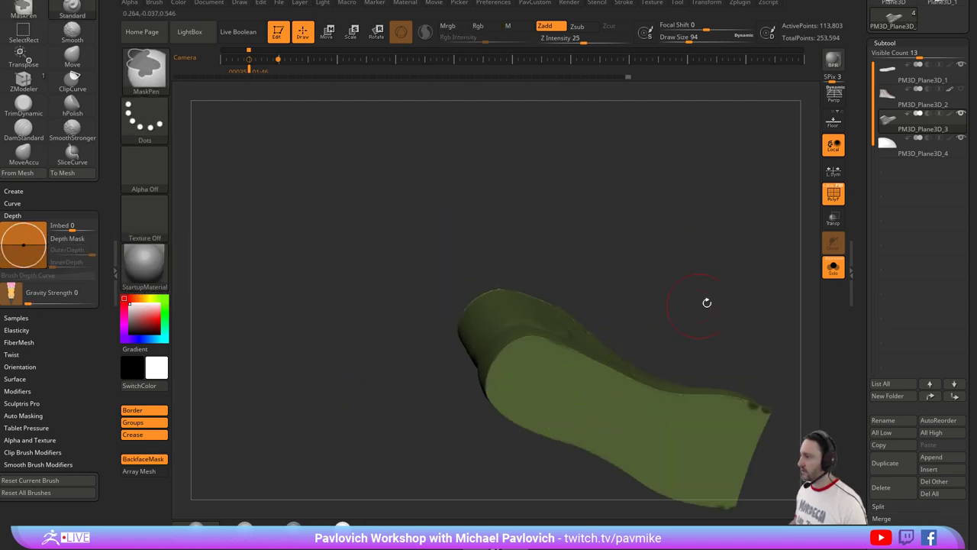
Mask along the edge between the boot's side and the tongue opening with a draw size of 33.
mouse_move(707, 303)
right_mouse_down()
mouse_move(679, 286)
mouse_move(741, 262)
right_mouse_up()
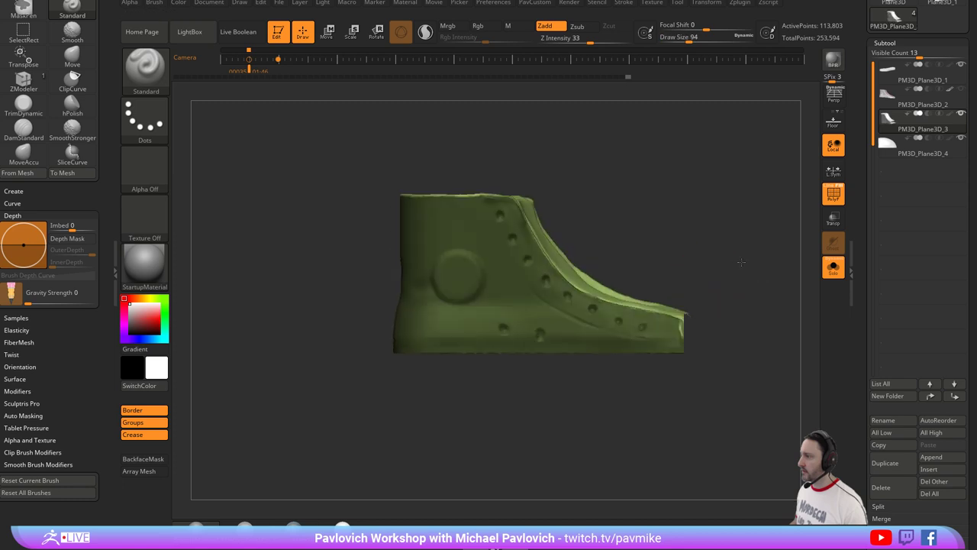
right_click_drag(666, 374, 638, 349, "alt")
mouse_move(708, 240)
right_mouse_down("alt")
mouse_move(712, 264)
mouse_move(664, 261)
mouse_move(724, 284)
mouse_move(725, 306)
right_mouse_up("alt")
key("s")
left_click_drag(501, 308, 491, 328, "ctrl")
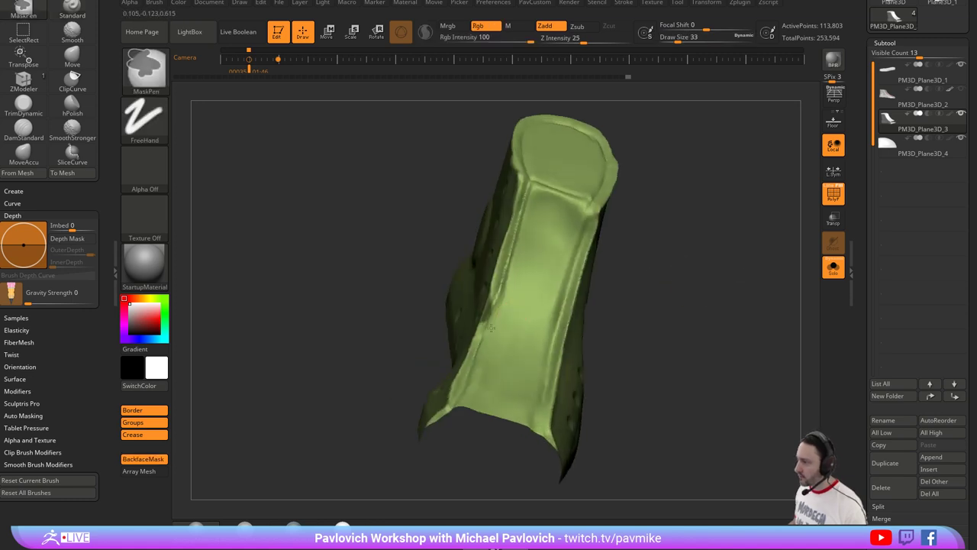
Apply Edgeloop Masked Border to the masked boot upper, then clear the mask.
right_click_drag(497, 330, 677, 273)
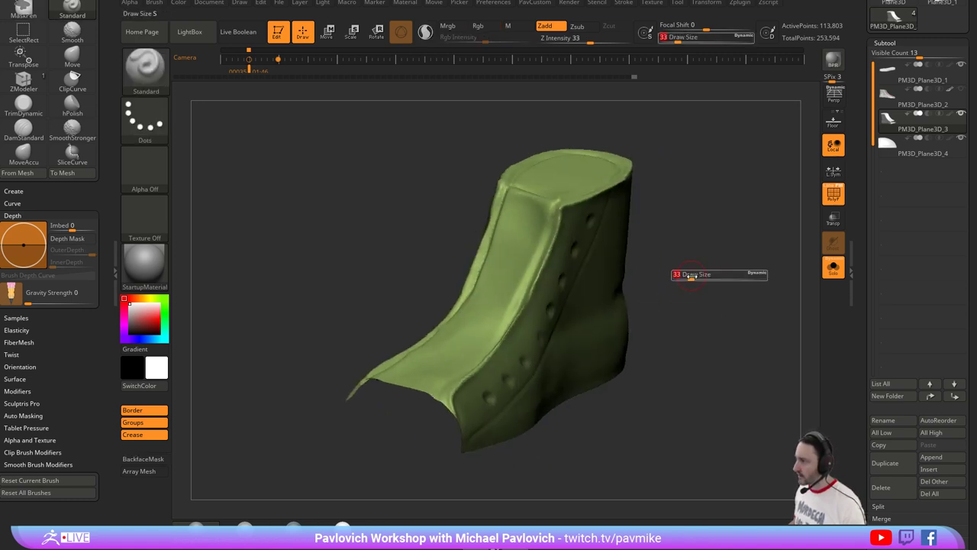
left_click_drag(867, 332, 862, 197)
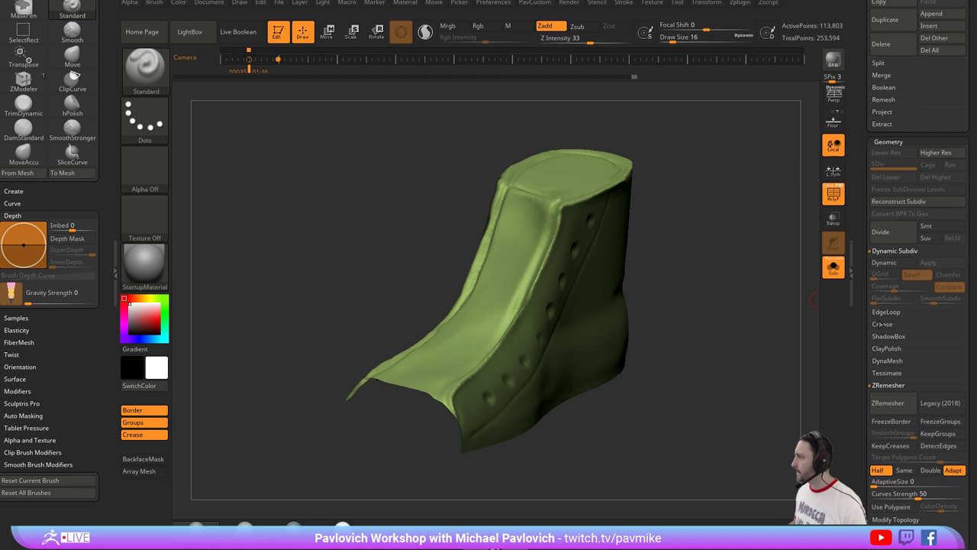
left_click(882, 312)
left_click(888, 324)
right_click_drag(710, 258, 720, 266, "ctrl")
left_click_drag(720, 267, 739, 284, "ctrl")
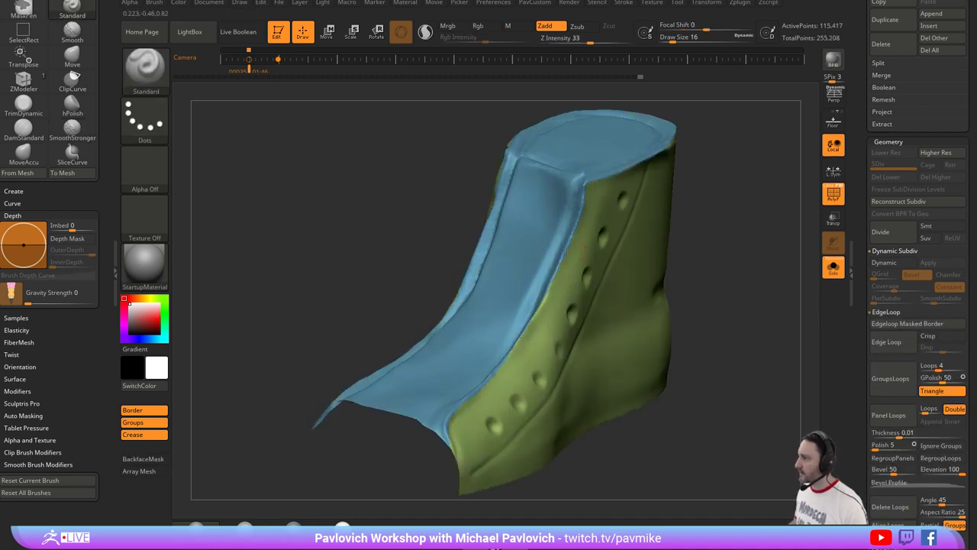
Isolate the outer side polygroup of the upper and split the hidden tongue, top and sole area into its own subtool.
right_click_drag(684, 171, 754, 199)
right_click_drag(702, 240, 687, 282)
left_click(622, 277, "ctrl+shift")
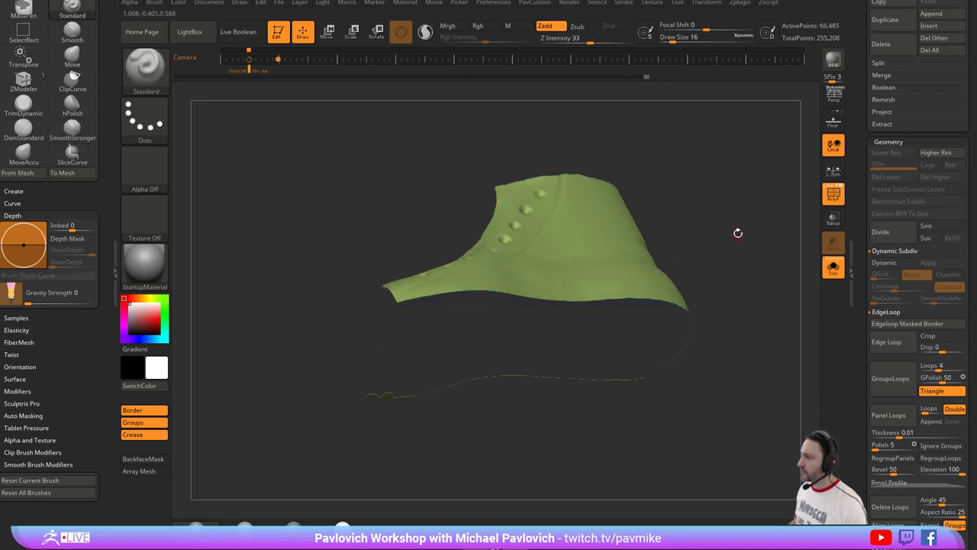
right_click_drag(742, 225, 742, 272)
key("2")
left_click(774, 214)
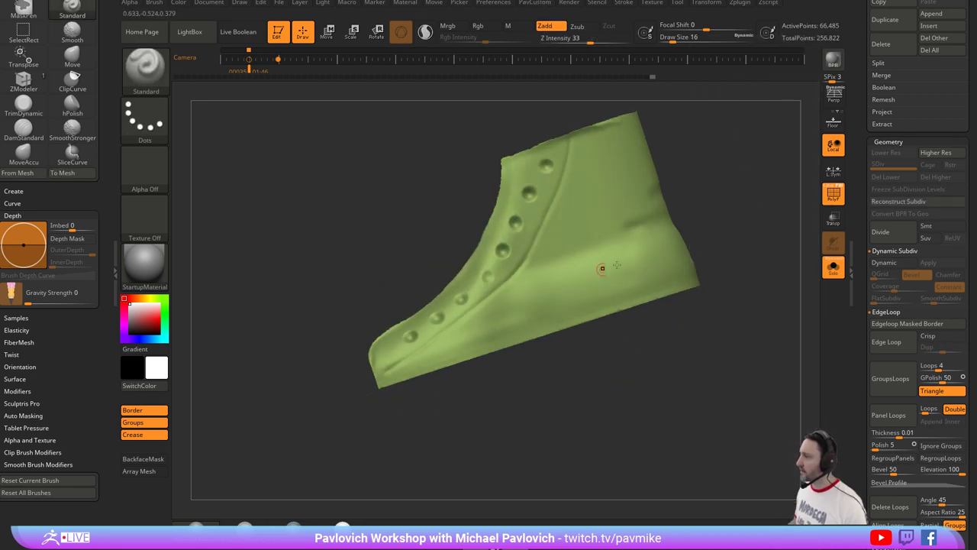
Slice straight along the bottom edge of the side piece with SliceCurve and delete the thin strip below the cut.
mouse_move(593, 272)
right_mouse_down()
mouse_move(684, 208)
mouse_move(718, 219)
mouse_move(718, 268)
mouse_move(690, 285)
right_mouse_up()
left_click(440, 425, "ctrl+shift")
left_click(145, 70, "ctrl+shift")
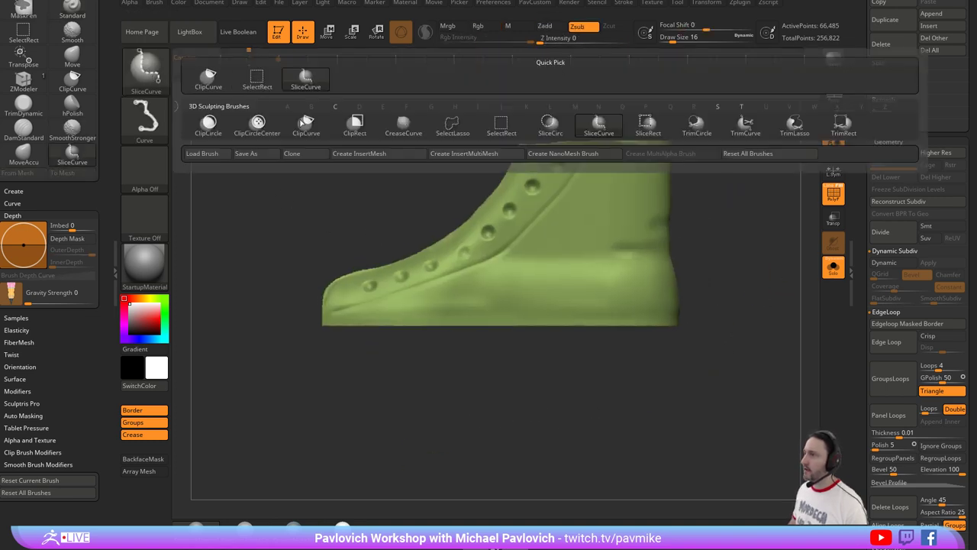
left_click_drag(729, 327, 196, 320)
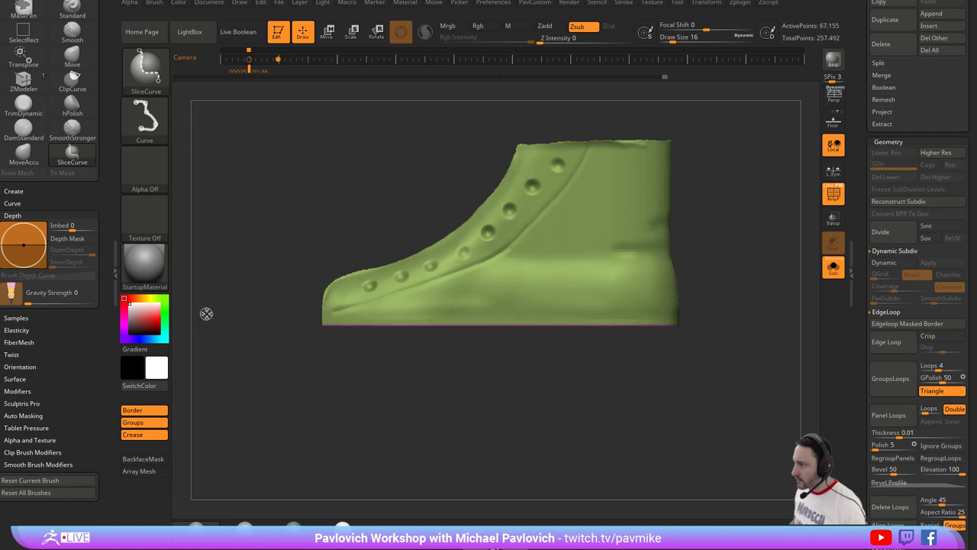
left_click(545, 292, "ctrl+shift")
key("2")
left_click(709, 155)
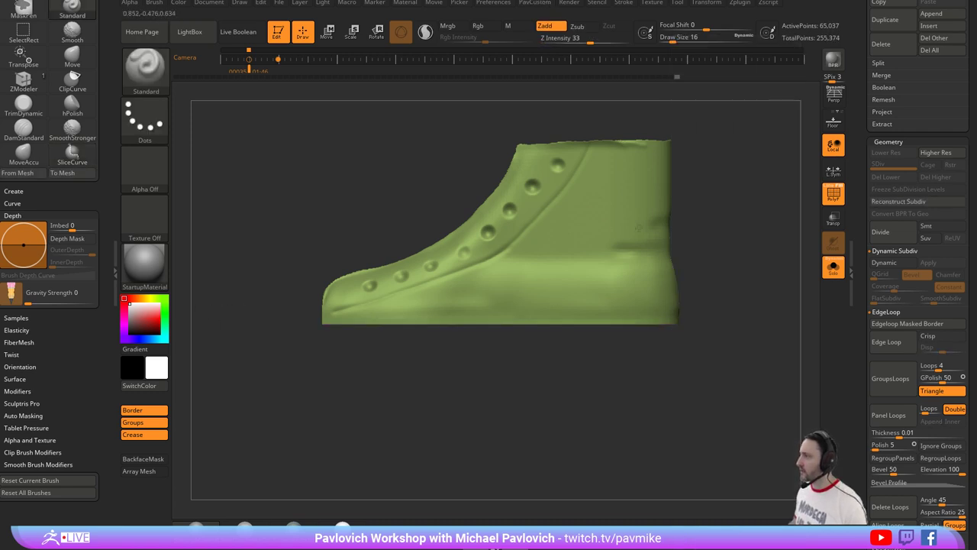
Slice along the uneven top edge of the side piece and delete the strip above the cut.
mouse_move(447, 197)
left_mouse_down("ctrl+shift")
mouse_move(757, 190)
mouse_move(773, 273)
mouse_move(791, 263)
left_mouse_up("ctrl+shift")
left_click(656, 230, "ctrl+shift")
key("space")
left_click(735, 155)
Smooth away the lace holes and adjoining seam on the side without the round patch, using draw size 37.
left_click_drag(560, 255, 446, 257)
left_click_drag(708, 221, 715, 208, "alt")
key("s")
left_click_drag(567, 238, 578, 237)
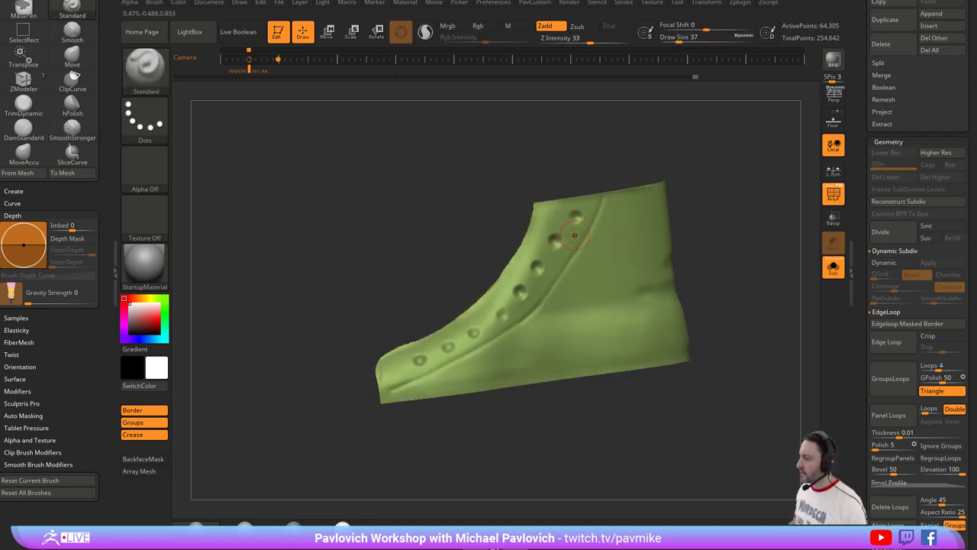
key("shift")
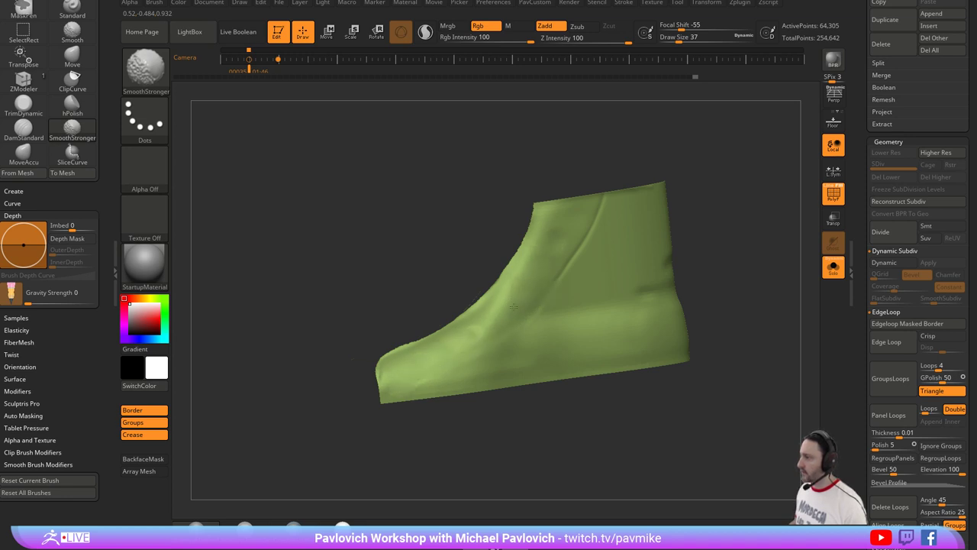
mouse_move(743, 210)
left_mouse_down()
mouse_move(647, 229)
mouse_move(705, 184)
left_mouse_up()
Smooth away the lace holes, seam and two vent holes on the side with the round ankle patch.
key("shift")
right_click_drag(526, 224, 507, 264)
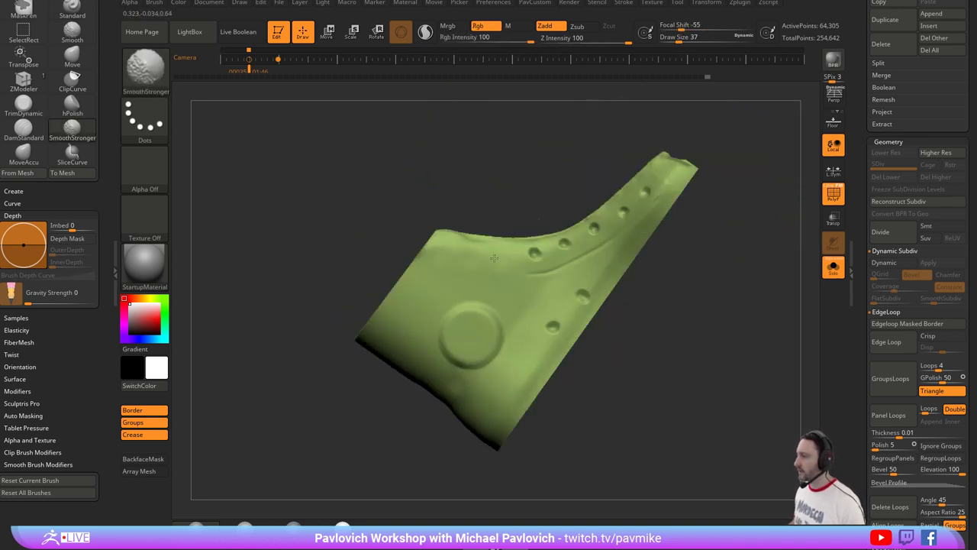
right_click_drag(743, 245, 711, 271, "alt")
left_click_drag(531, 272, 495, 284, "shift")
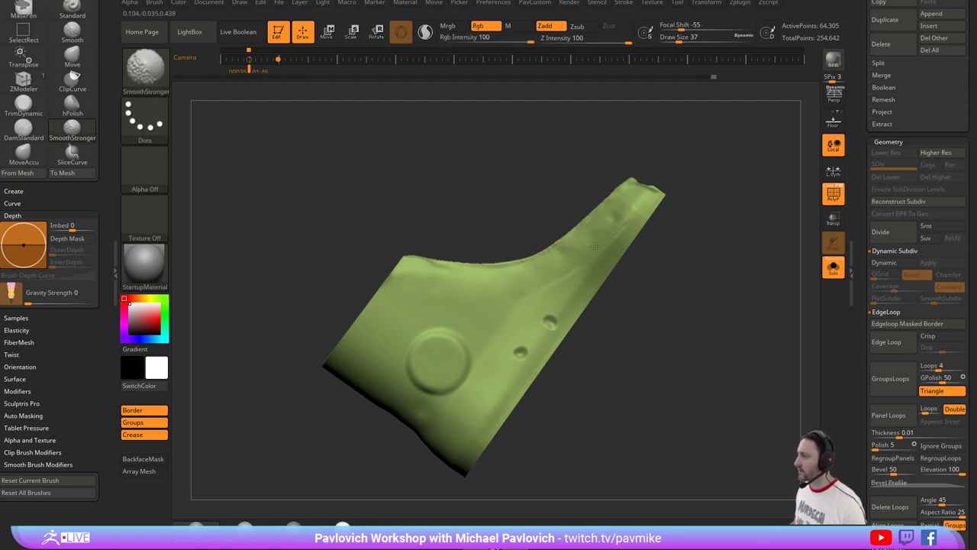
right_click_drag(631, 325, 639, 295, "alt")
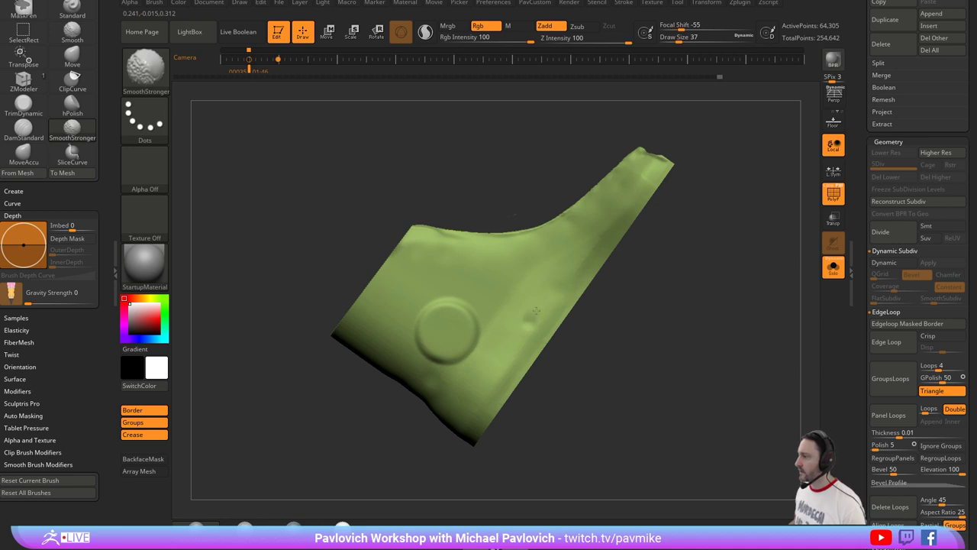
Smooth away the round ankle patch with SmoothStronger at draw size 62.
right_click_drag(476, 283, 451, 307)
key("s")
mouse_move(445, 313)
left_mouse_down()
mouse_move(455, 313)
mouse_move(442, 330)
left_mouse_up()
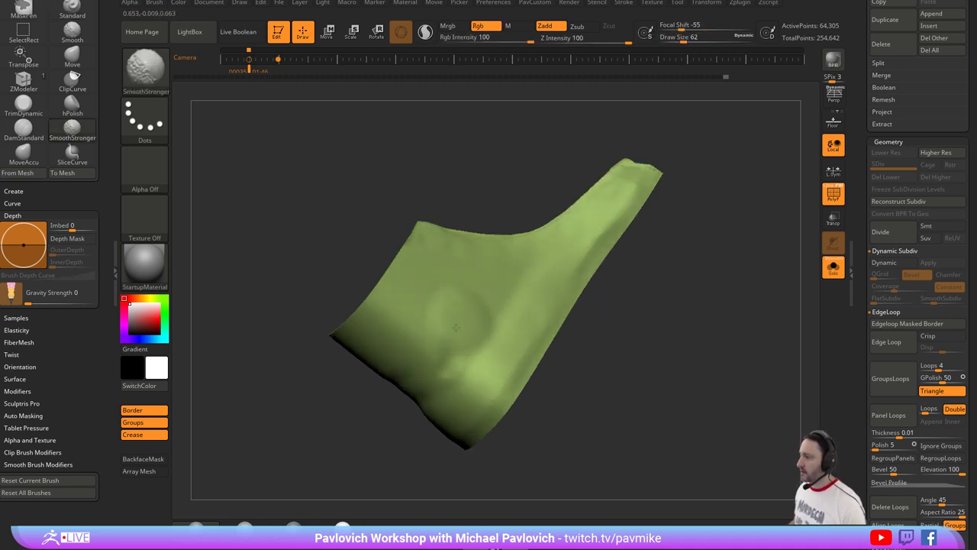
mouse_move(468, 311)
right_mouse_down()
mouse_move(687, 291)
mouse_move(462, 295)
right_mouse_up()
Smooth the remaining creases around the heel, ankle and lower side of the side piece.
right_click_drag(482, 347, 457, 317)
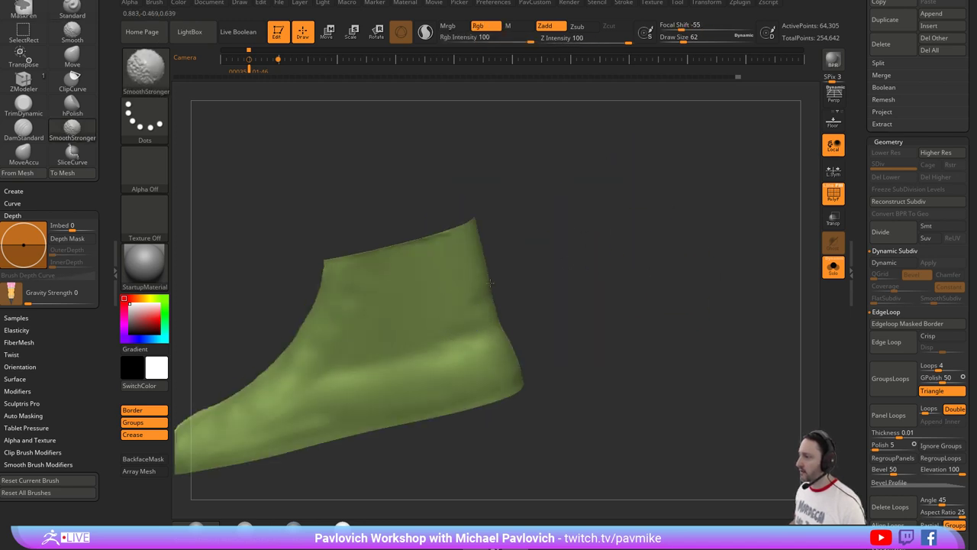
right_click_drag(433, 352, 536, 309, "alt")
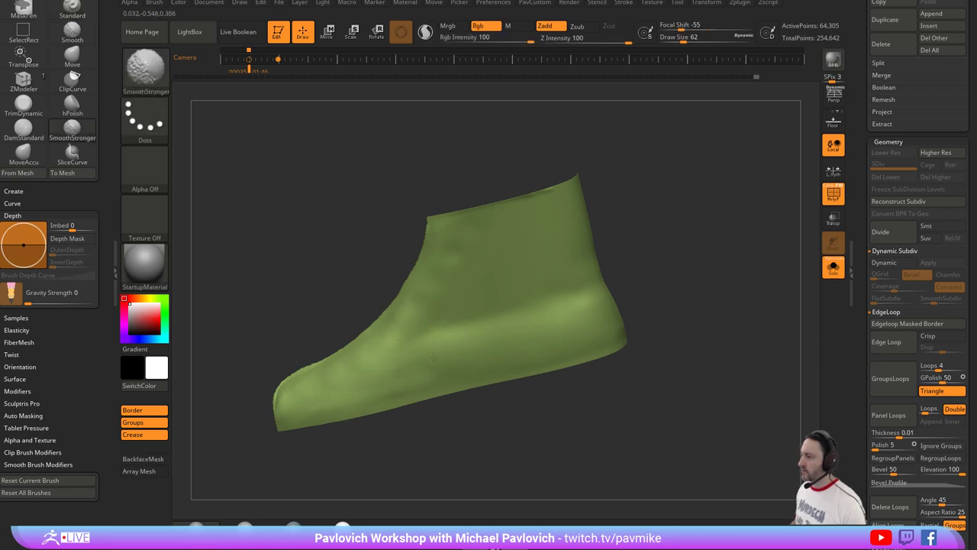
right_click_drag(545, 235, 506, 291, "shift")
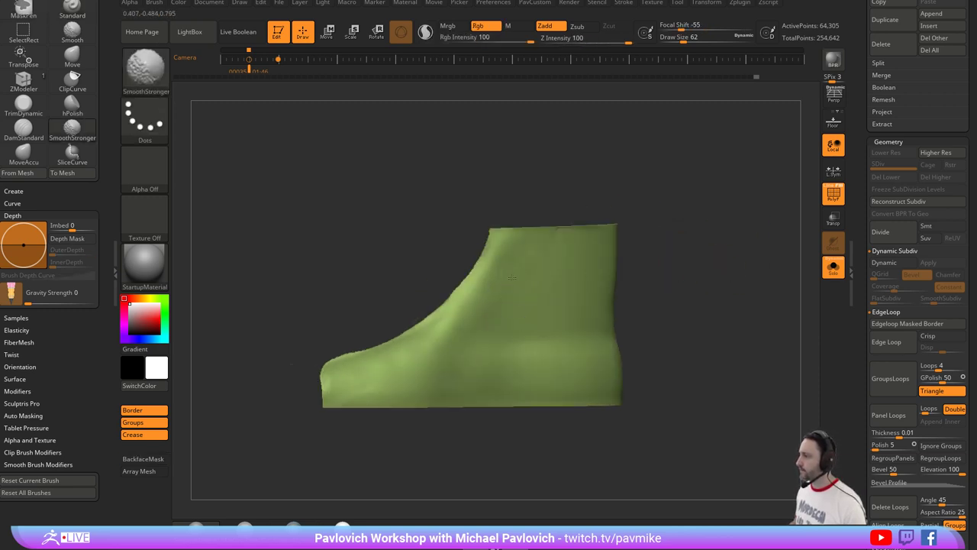
right_click_drag(388, 365, 766, 238)
Show the whole boot, select the tongue and top opening subtool, and display only that subtool.
left_click(833, 267)
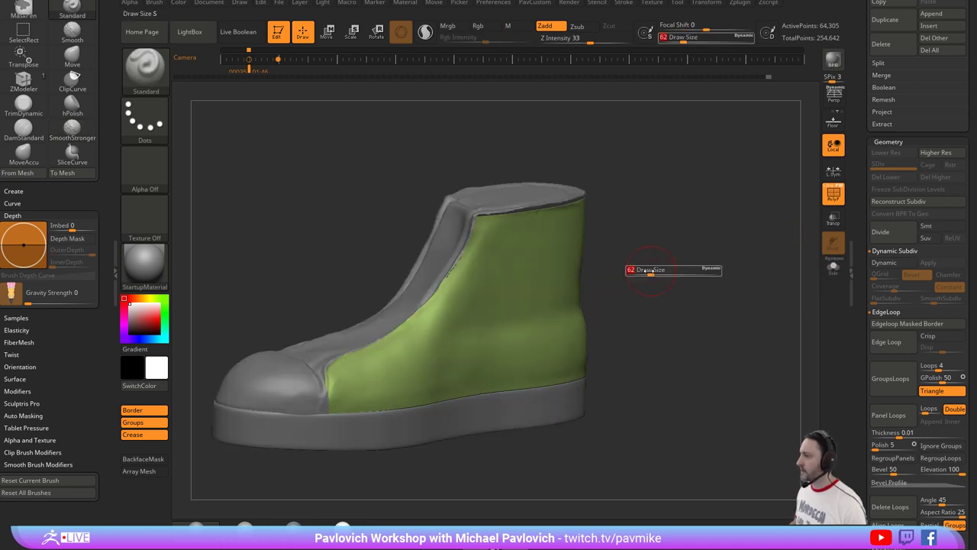
left_click(452, 244, "alt")
left_click(833, 266)
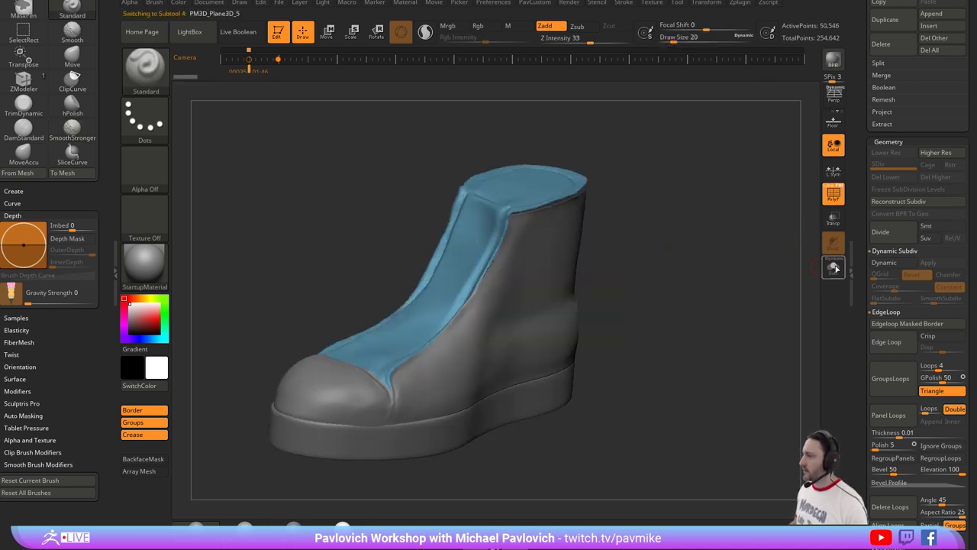
right_click_drag(751, 277, 646, 233)
Turn on double-sided display for the isolated tongue and top piece.
key("ctrl+shift")
mouse_move(428, 184)
right_mouse_down()
mouse_move(520, 211)
mouse_move(650, 207)
mouse_move(676, 263)
right_mouse_up()
key("4")
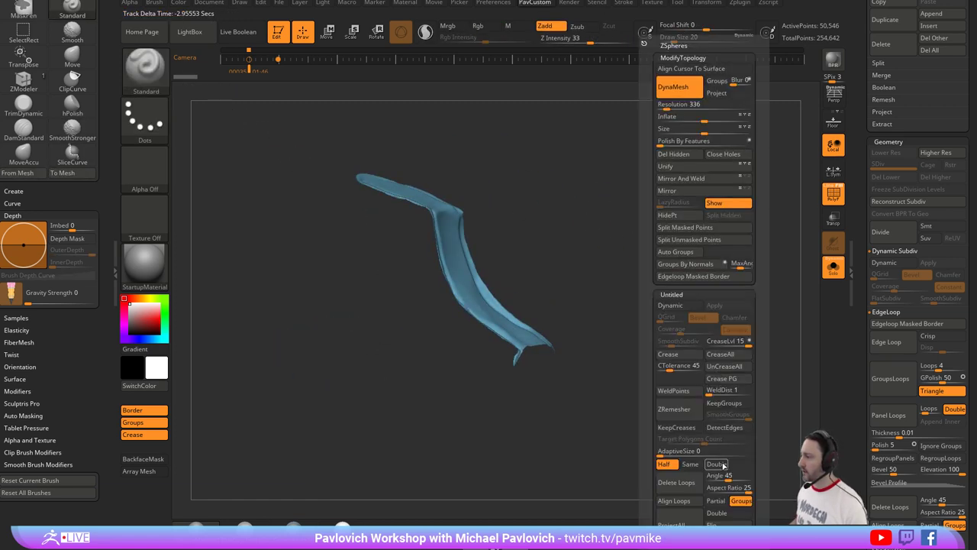
key("space")
left_click(716, 465)
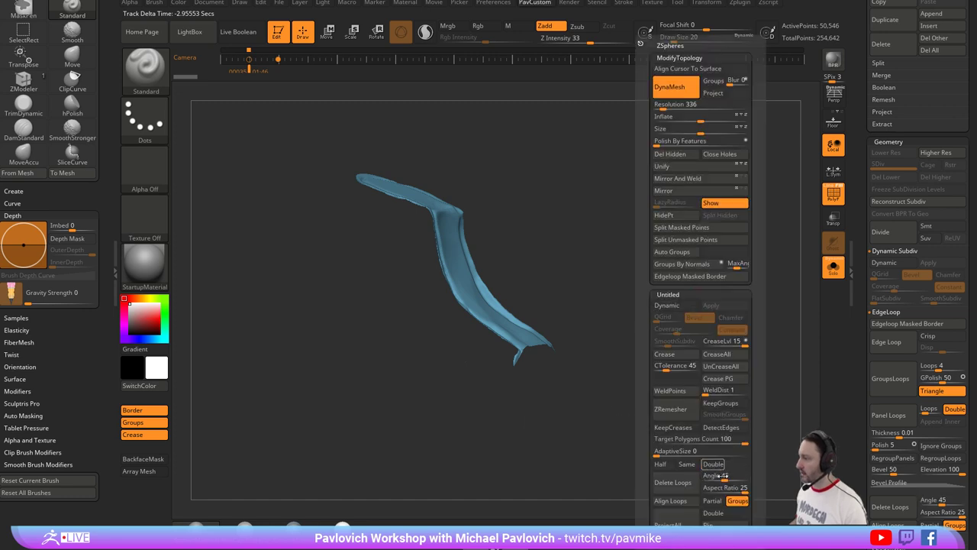
left_click(724, 513)
Slice the isolated piece between the tongue and the ankle opening, and again between the tongue and the sole.
mouse_move(565, 275)
right_mouse_down()
mouse_move(637, 244)
mouse_move(563, 229)
mouse_move(657, 227)
mouse_move(661, 236)
right_mouse_up()
key("ctrl+shift")
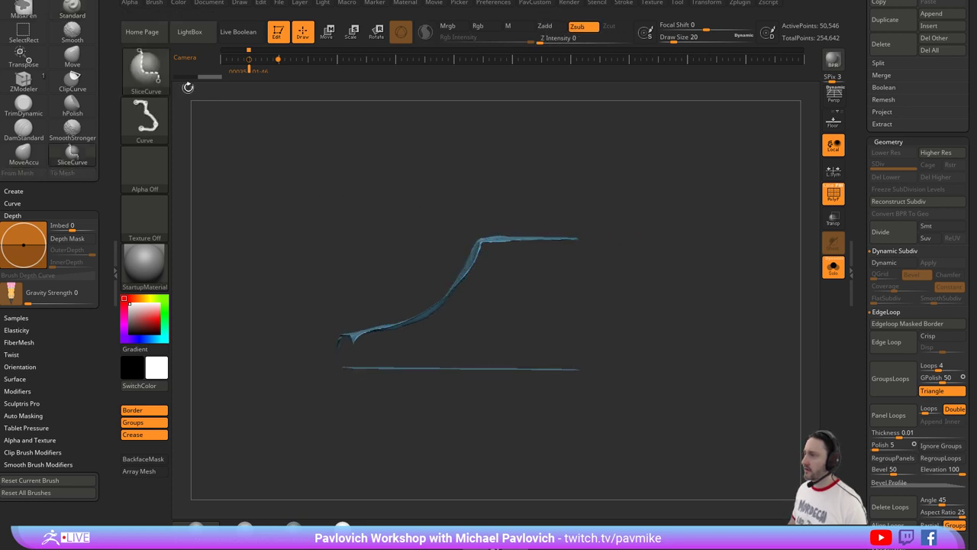
left_click_drag(454, 184, 599, 480, "ctrl+shift")
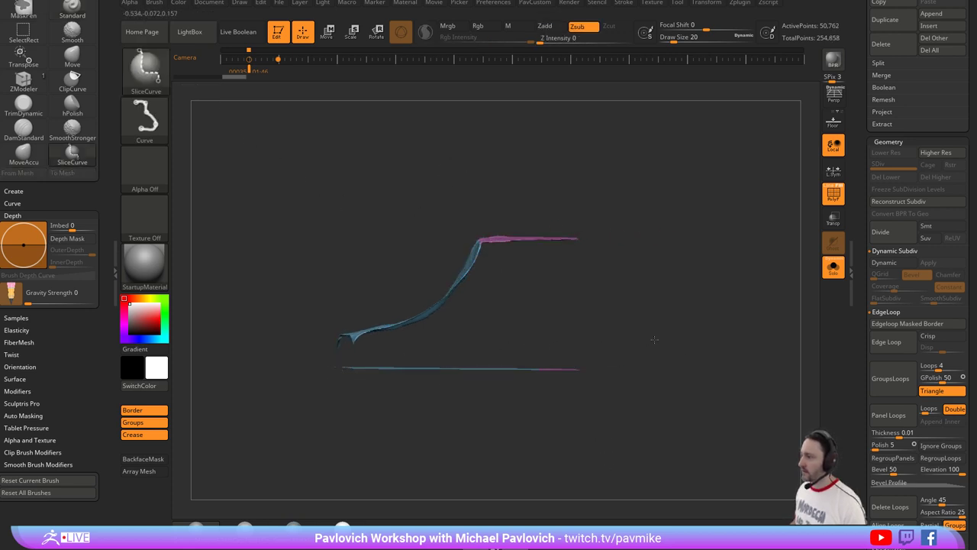
mouse_move(655, 340)
left_mouse_down("ctrl+shift")
mouse_move(252, 333)
mouse_move(262, 335)
left_mouse_up("ctrl+shift")
right_click_drag(676, 221, 700, 264)
key("ctrl+shift")
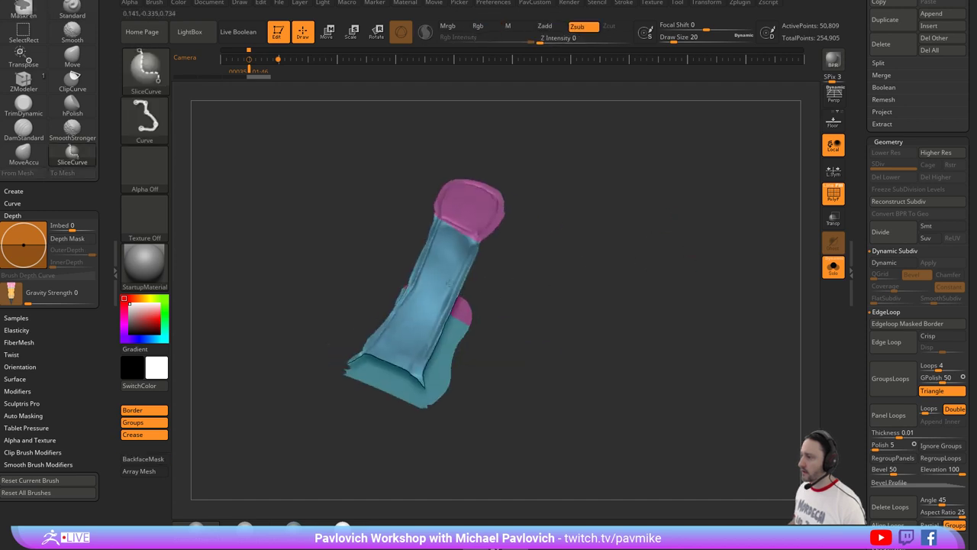
Isolate the tongue polygroup and delete the hidden ankle opening and sole parts.
left_click(449, 284, "ctrl+shift")
key("2")
left_click(599, 156)
Smooth the tongue surface with Polish By Features.
right_click_drag(600, 183, 619, 226)
key("2")
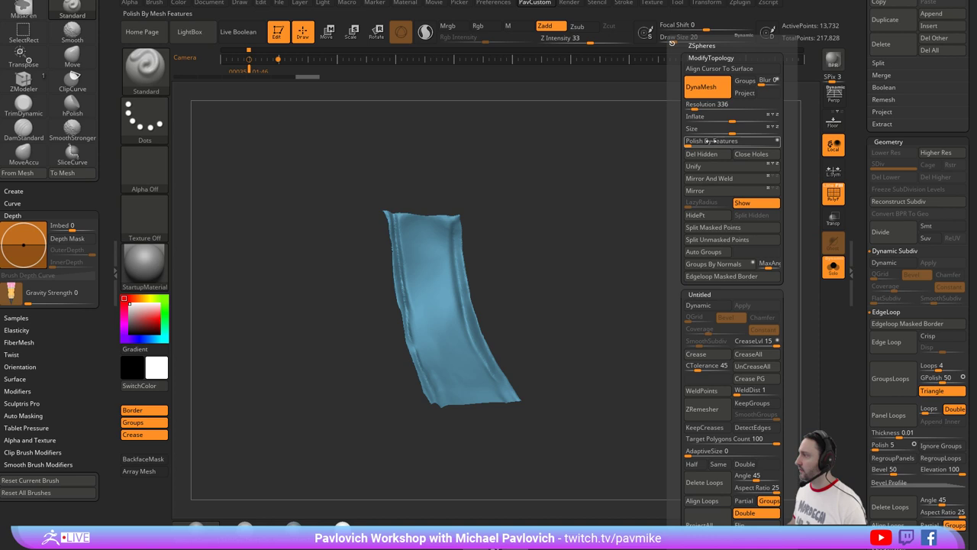
left_click(698, 141)
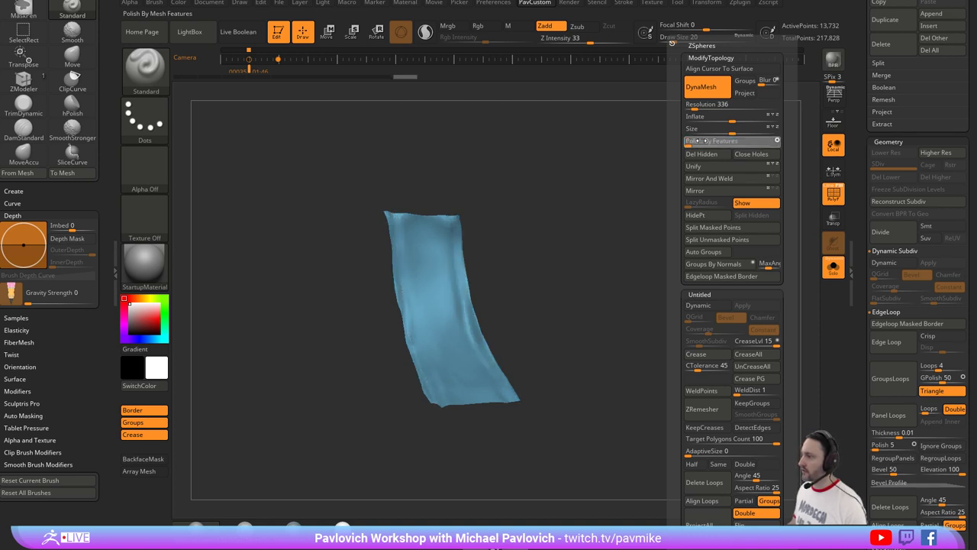
mouse_move(633, 194)
right_mouse_down()
mouse_move(641, 175)
mouse_move(635, 182)
right_mouse_up()
Show the whole boot around the tongue and turn on the polyframe display.
left_click(833, 264)
right_click_drag(709, 255, 735, 249)
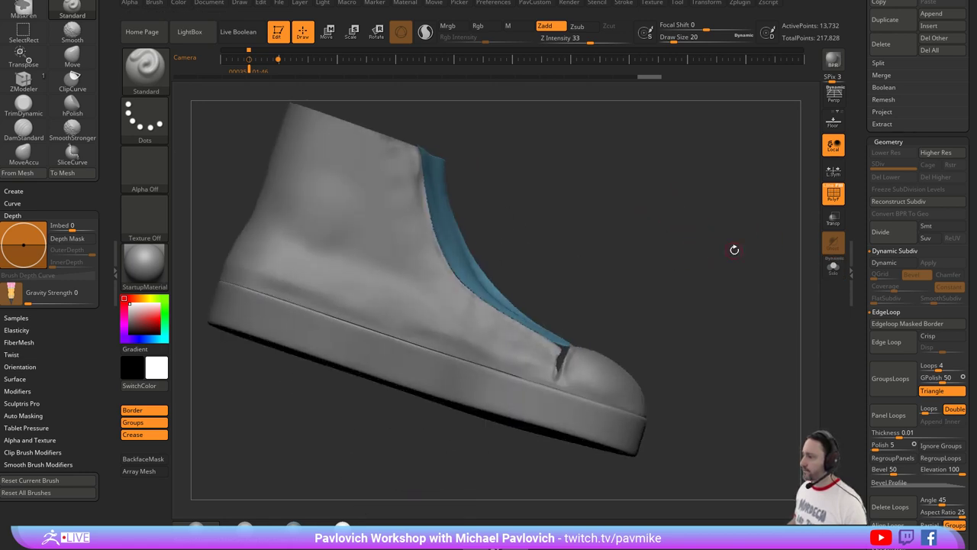
mouse_move(702, 293)
right_mouse_down("alt")
mouse_move(668, 241)
mouse_move(453, 281)
right_mouse_up("alt")
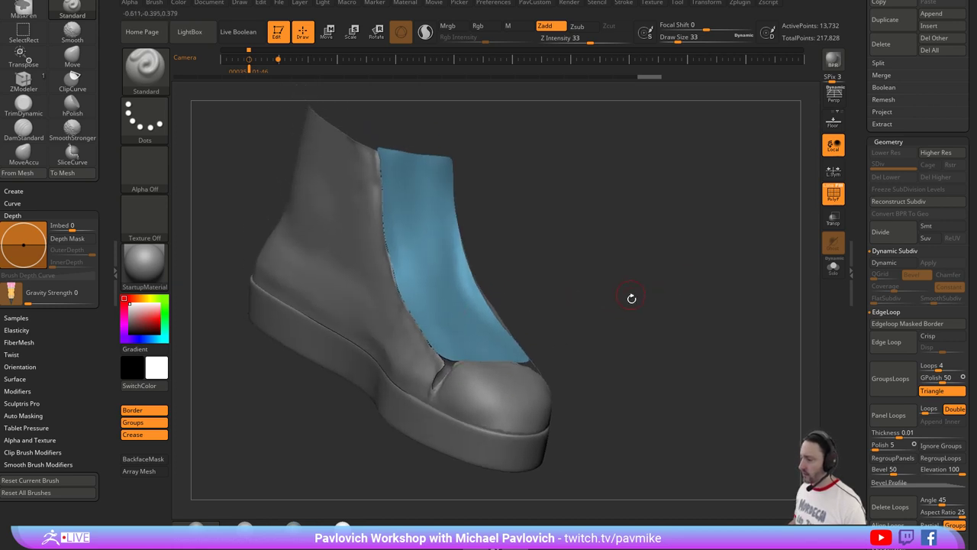
right_click_drag(631, 294, 571, 275)
left_click(832, 191)
right_click_drag(797, 230, 789, 244)
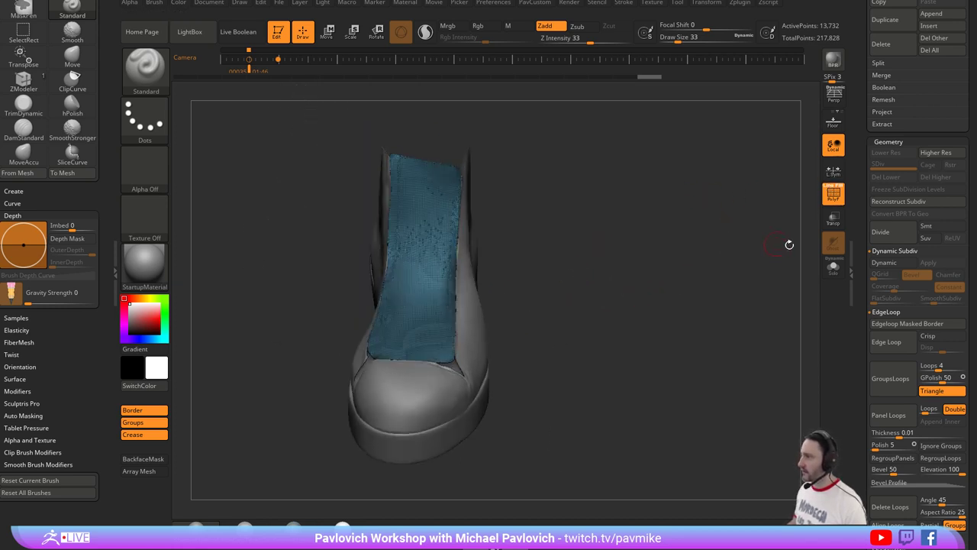
Remesh the tongue repeatedly with ZRemesher set to Half to bring it down to a coarse grid.
left_click_drag(861, 280, 861, 176)
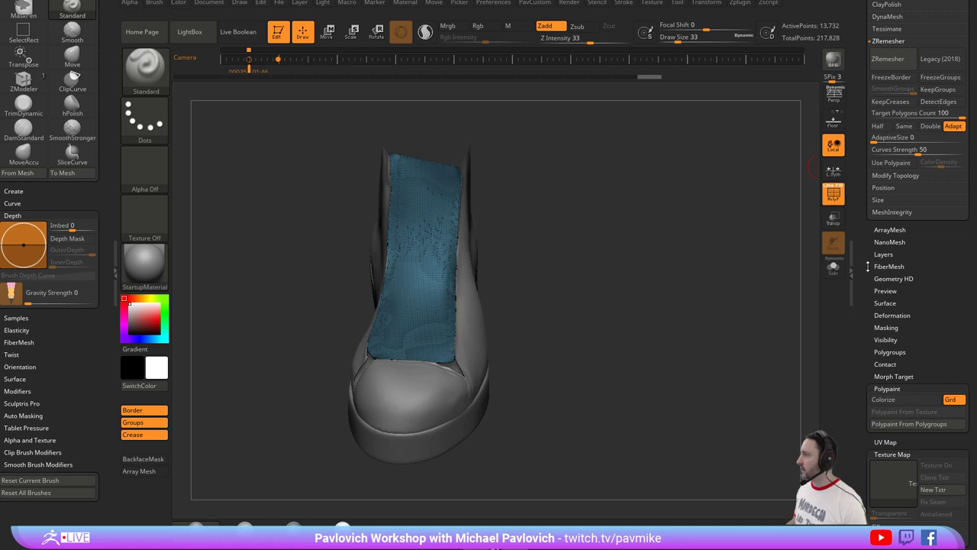
left_click_drag(868, 266, 867, 210)
left_click(888, 333, "shift")
left_click(887, 344, "shift")
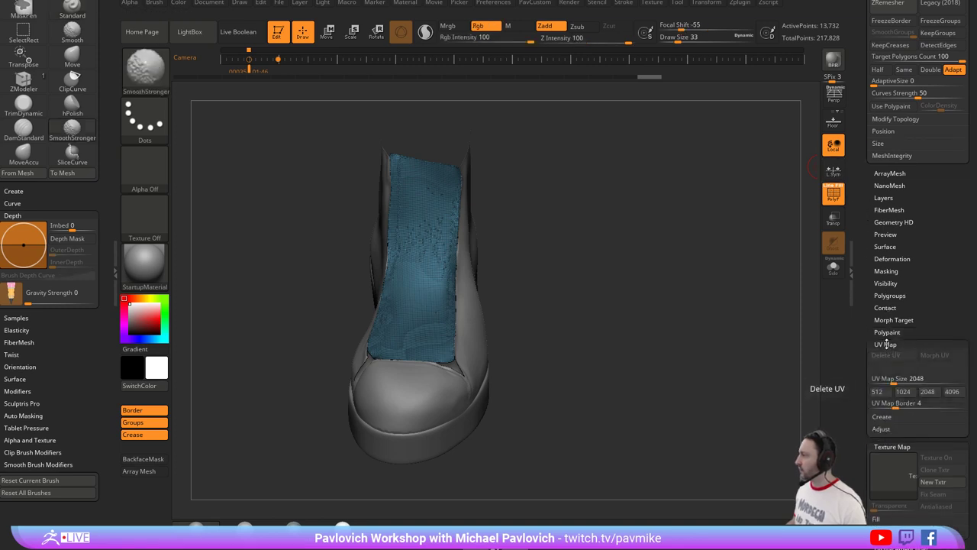
left_click(886, 344)
left_click_drag(872, 181, 873, 279)
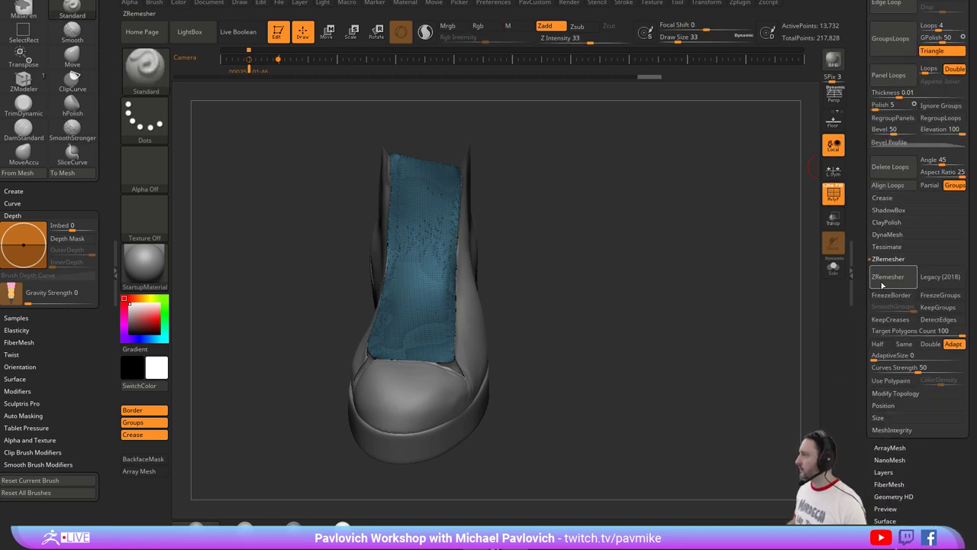
left_click(876, 344)
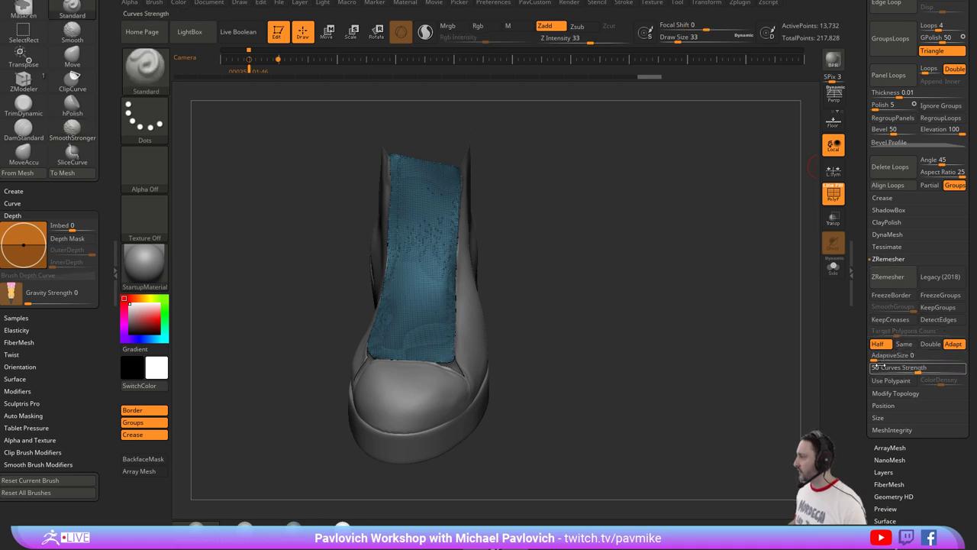
left_click(888, 277)
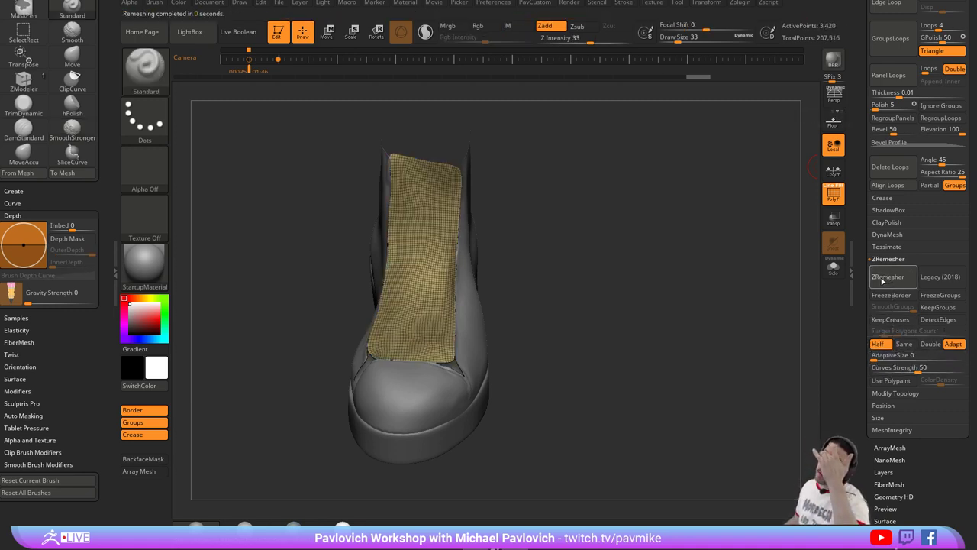
left_click(885, 279)
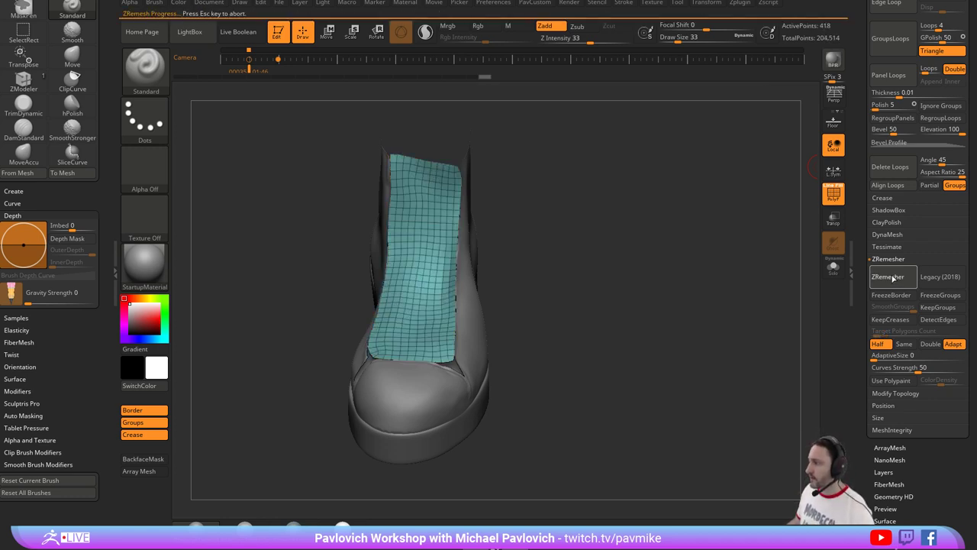
Pull the tongue's rounded lower corner outward with the MoveAccu brush and remesh the tongue once more at Half.
left_click_drag(597, 273, 574, 278)
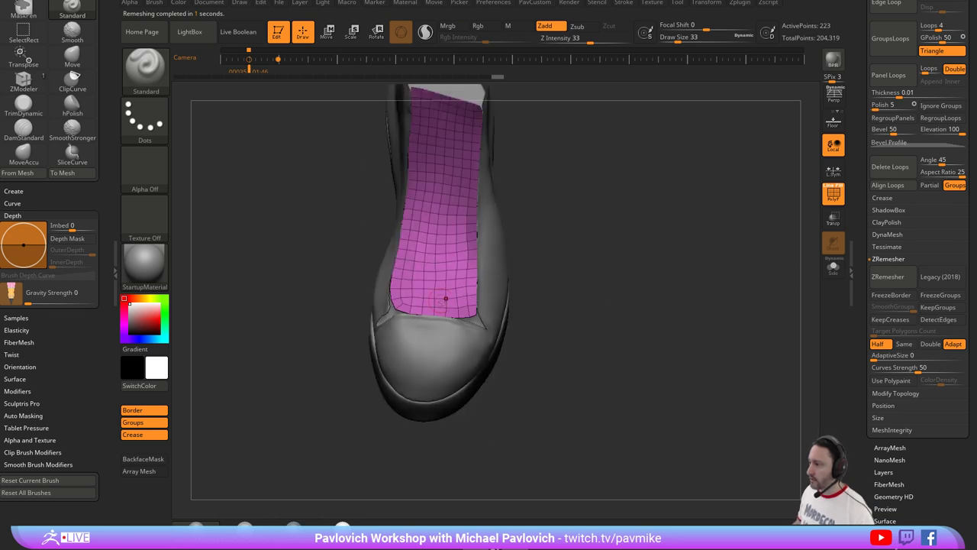
key("2")
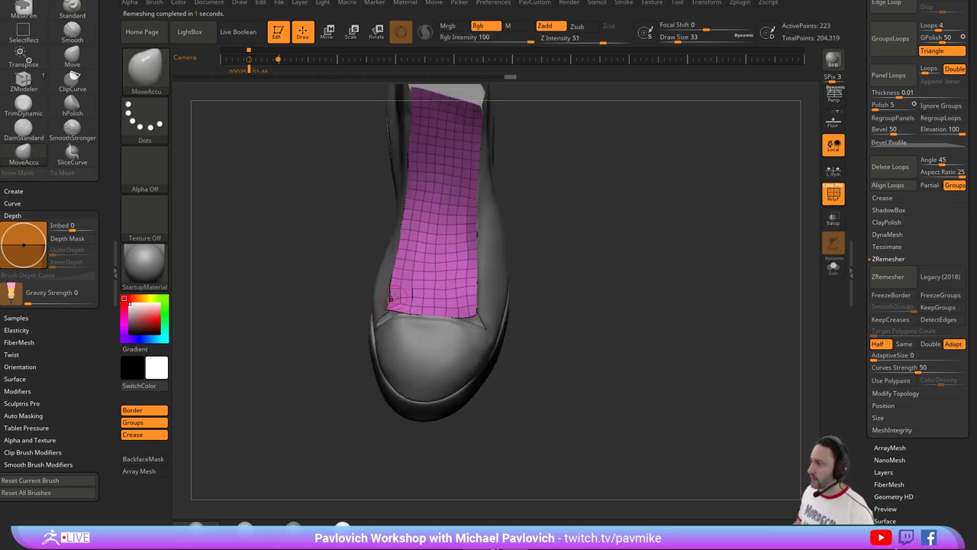
left_click_drag(532, 312, 529, 205)
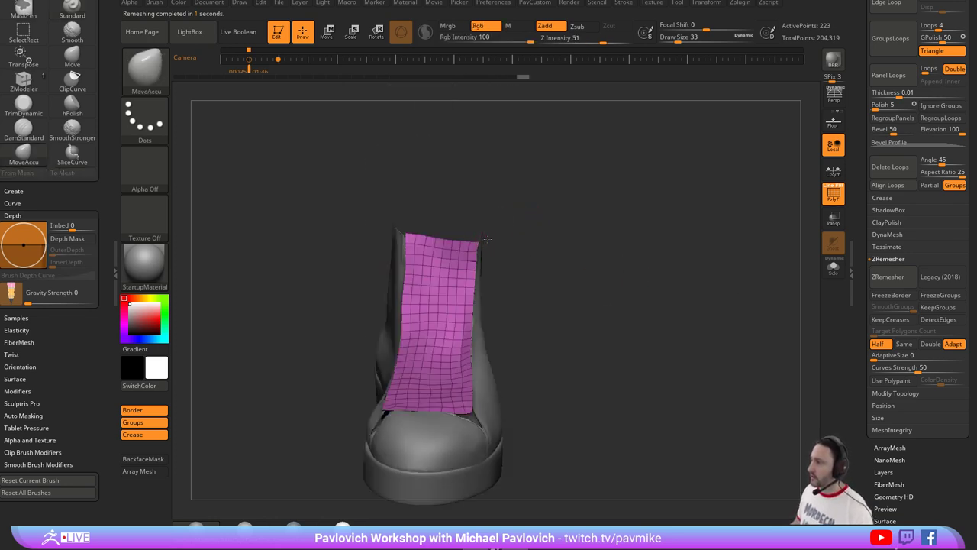
left_click(888, 276)
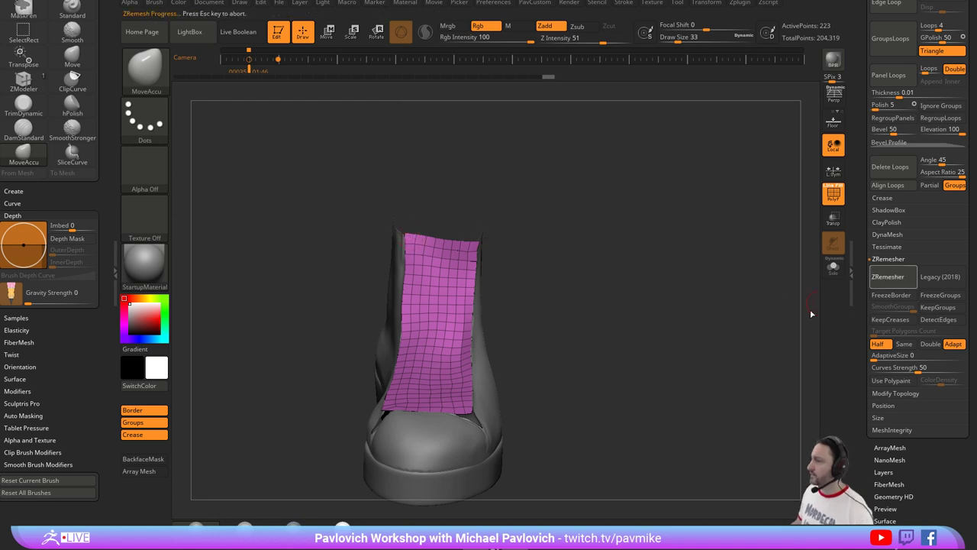
right_click_drag(682, 325, 634, 277)
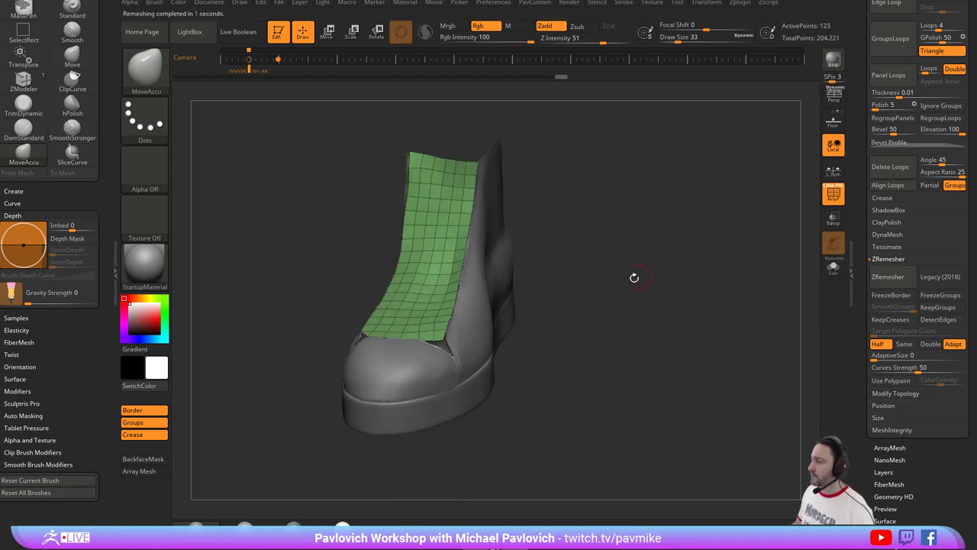
key("b")
key("m")
key("v")
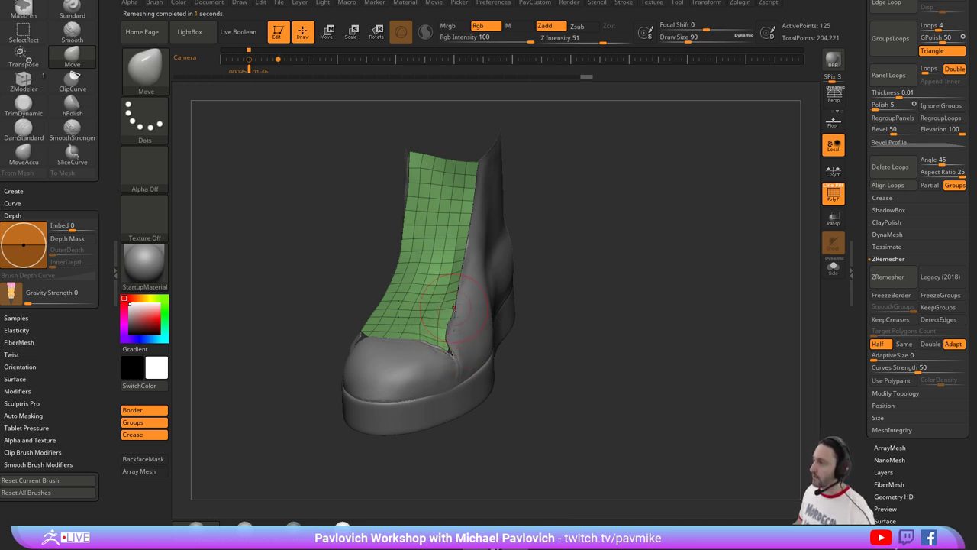
left_click_drag(454, 308, 449, 308)
key("ctrl+z")
key("ctrl+z")
key("ctrl+z")
key("ctrl+z")
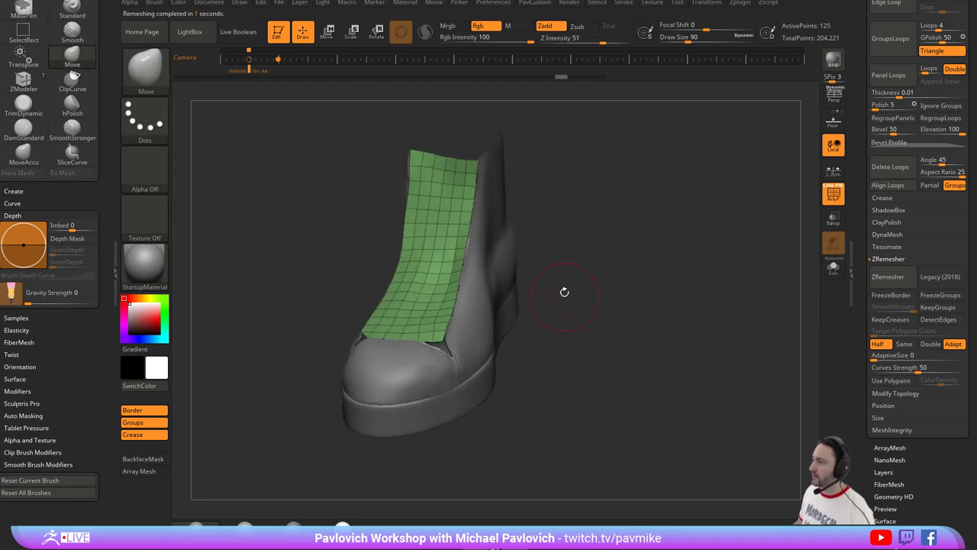
Give the tongue thickness by extruding its whole polygroup island with ZModeler QMesh.
key("b")
key("z")
key("m")
key("space")
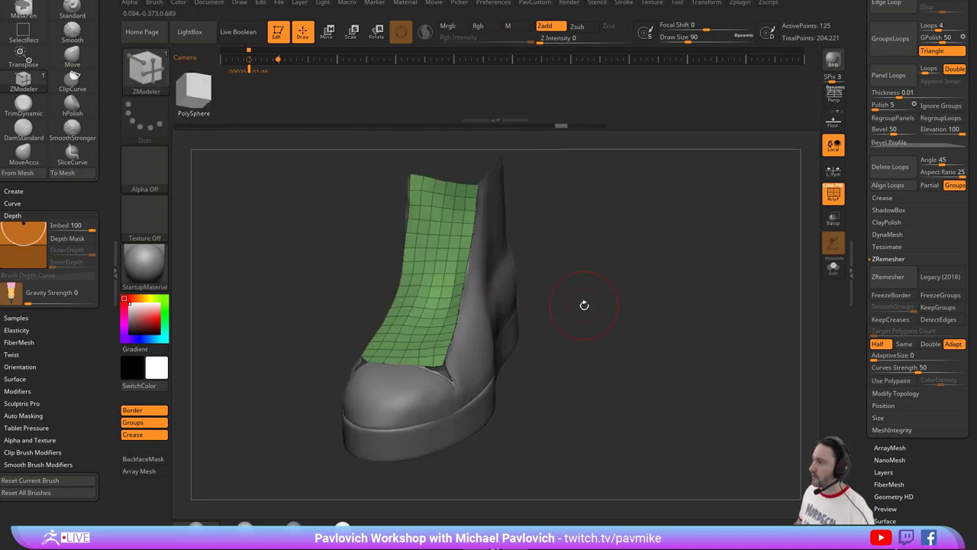
left_click_drag(584, 305, 577, 306)
left_click_drag(441, 330, 442, 337)
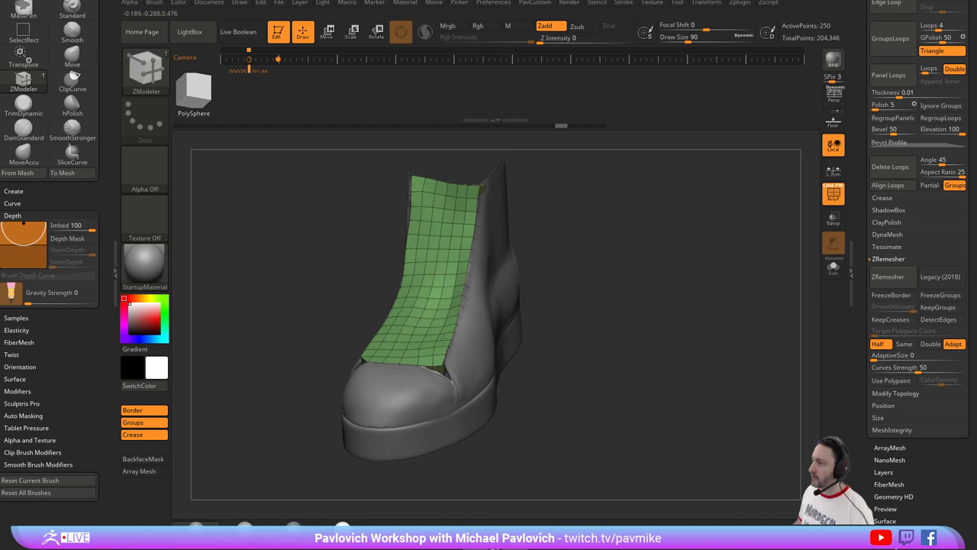
Flip the thickened tongue's normals with double-sided display off and show the tongue alone.
key("2")
left_click_drag(869, 458, 872, 252)
left_click(897, 281)
left_click(933, 281)
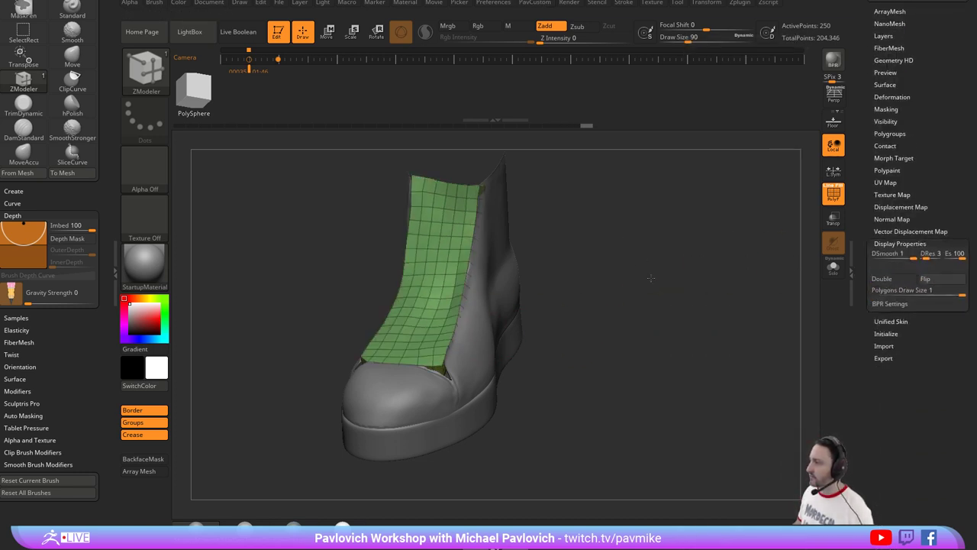
left_click_drag(652, 278, 787, 283, "shift")
left_click(833, 267)
key("s")
left_click_drag(662, 269, 623, 285)
mouse_move(625, 285)
left_mouse_down()
mouse_move(628, 294)
mouse_move(540, 317)
left_mouse_up()
key("s")
mouse_move(543, 318)
left_mouse_down()
mouse_move(550, 327)
mouse_move(529, 326)
left_mouse_up()
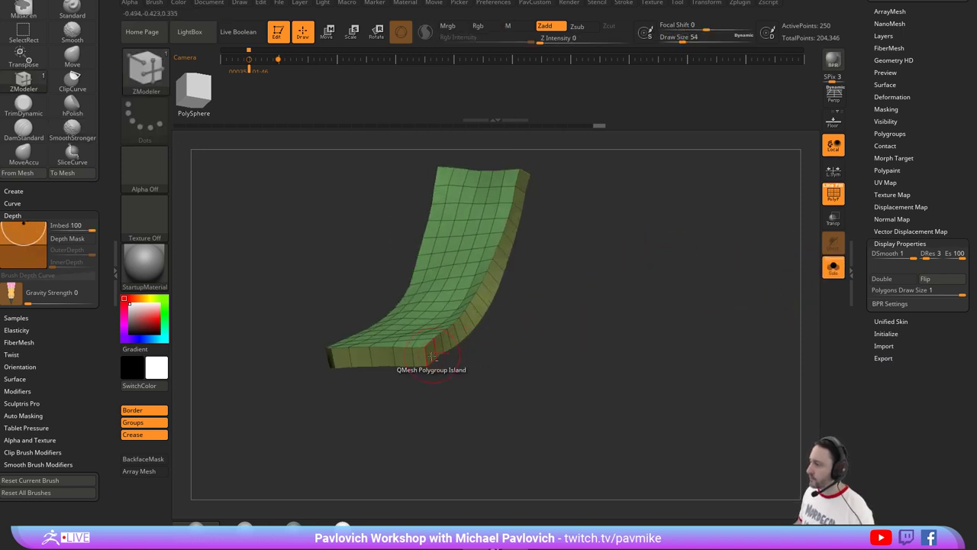
Regroup the tongue by normals and mask one of its polygroups with the ZModeler Mask action targeting Polygroup All.
key("2")
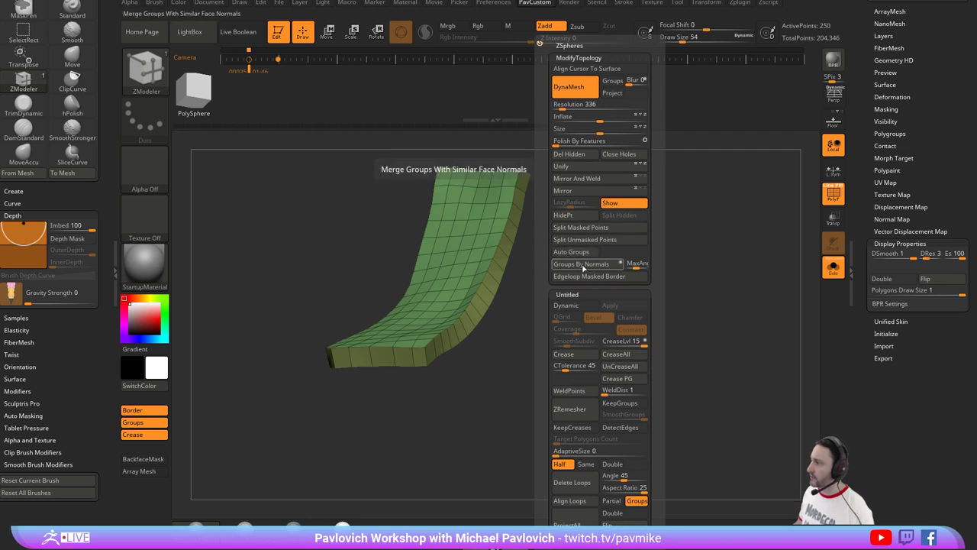
left_click(584, 263)
key("space")
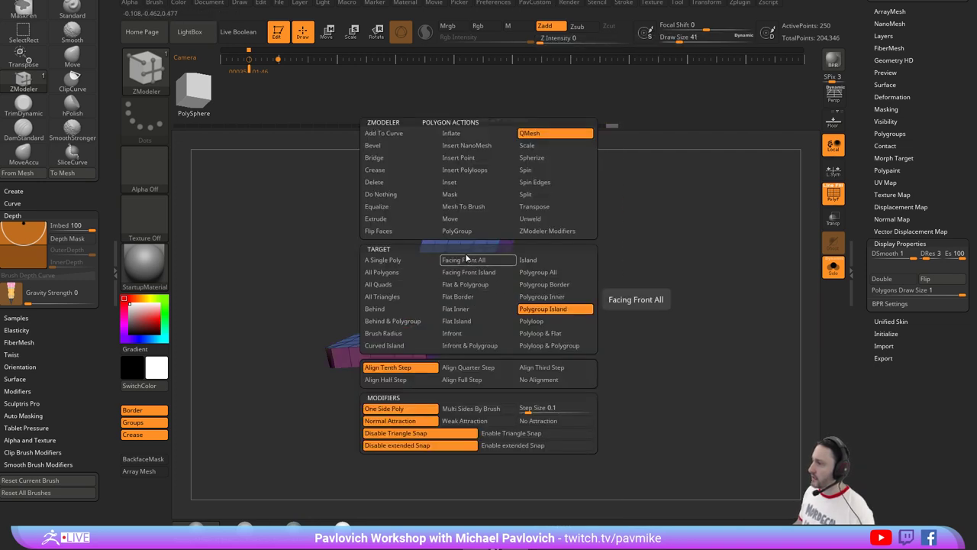
left_click(450, 193)
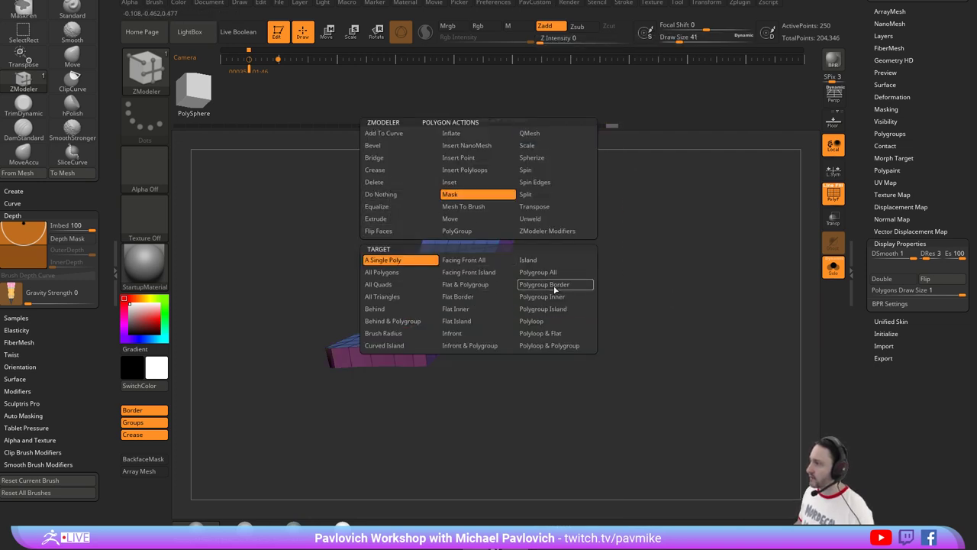
left_click(552, 274)
left_click(482, 316)
Invert the mask, move the tongue's free long edge outward and down into the boot, and clear the mask.
left_click(555, 310, "ctrl")
left_click_drag(555, 309, 599, 287)
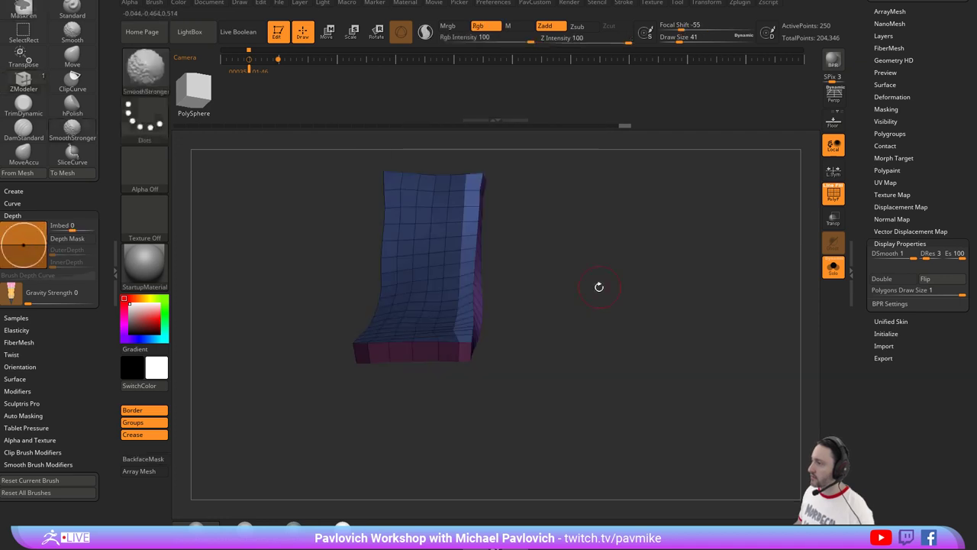
key("w")
left_click_drag(479, 359, 517, 375)
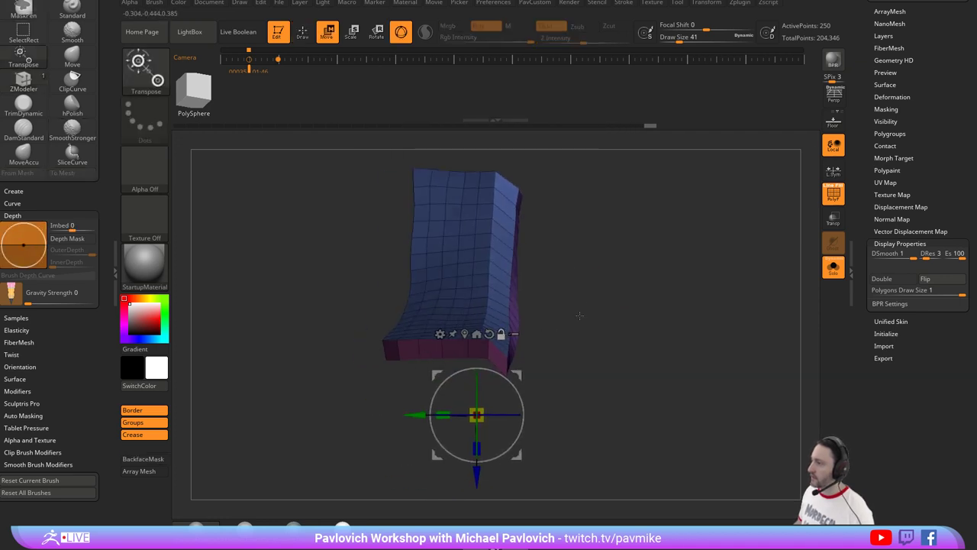
left_click(578, 314, "ctrl")
left_click_drag(578, 314, 627, 309)
Mask the polygroup along the tongue's opposite long edge, invert the mask, shift that edge outward, and clear the mask.
key("q")
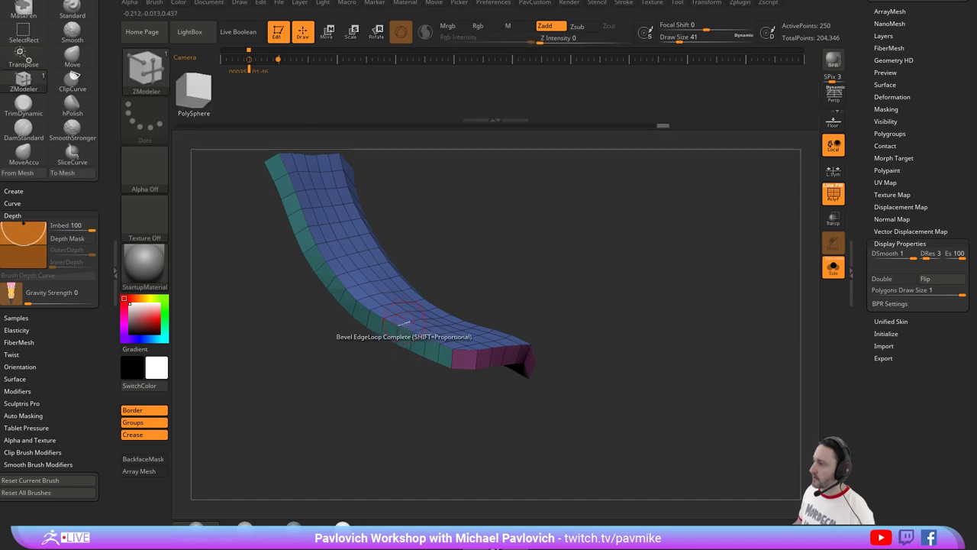
left_click(404, 323)
left_click(578, 275, "ctrl")
left_click_drag(582, 273, 495, 321)
key("w")
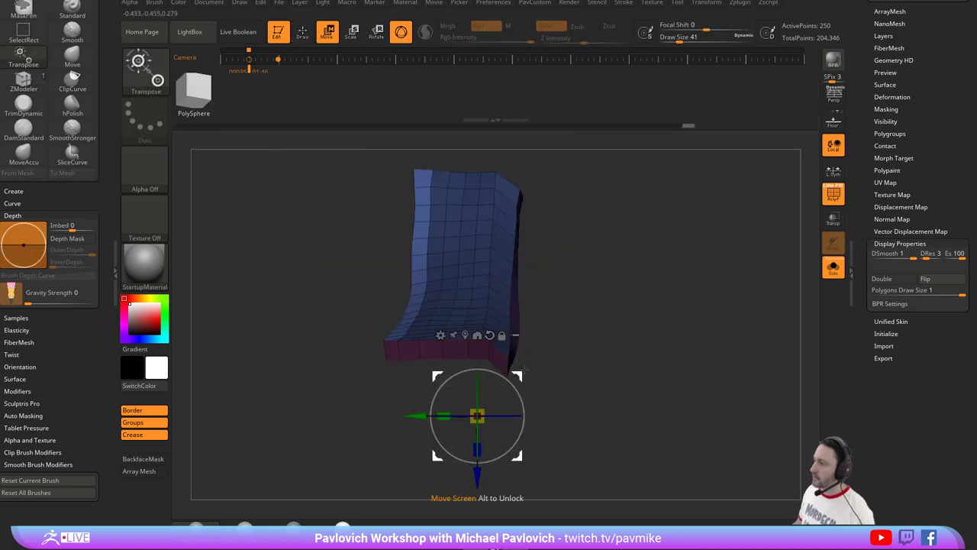
left_click_drag(518, 377, 512, 394)
key("q")
mouse_move(677, 324)
left_mouse_down("ctrl")
mouse_move(753, 295)
mouse_move(677, 280)
mouse_move(672, 287)
mouse_move(718, 305)
mouse_move(721, 333)
left_mouse_up("ctrl")
Show the whole boot and tuck the tongue's lower side corner under the upper beside the toe cap with the Move brush.
left_click(832, 267)
key("s")
left_click_drag(510, 356, 530, 356)
key("b")
key("m")
key("v")
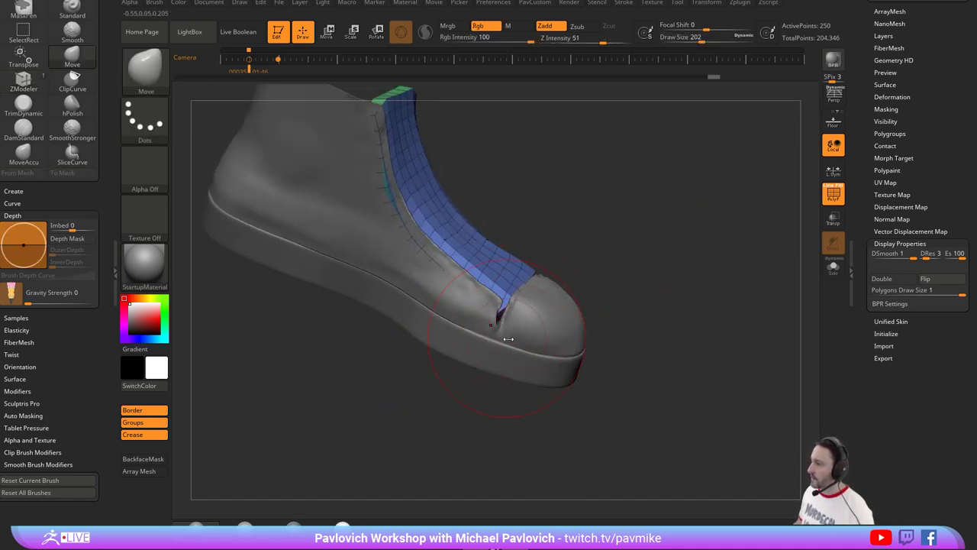
key("s")
left_click_drag(487, 330, 494, 339)
left_click_drag(501, 324, 510, 316)
Reshape the tongue's opposite side with the Move brush so its edges tuck under the boot upper.
mouse_move(685, 302)
left_mouse_down()
mouse_move(586, 313)
mouse_move(589, 344)
mouse_move(572, 341)
left_mouse_up()
key("s")
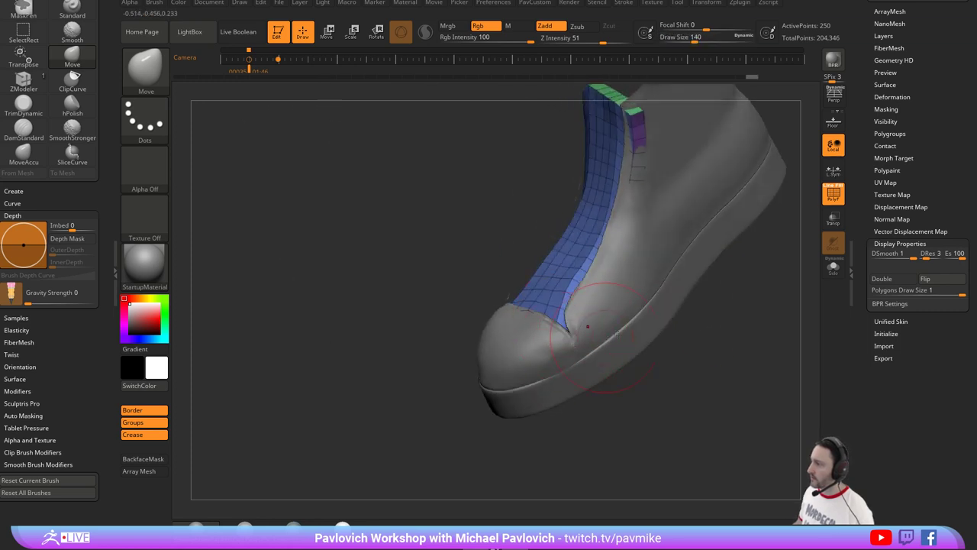
left_click_drag(660, 353, 707, 349)
left_click_drag(642, 264, 646, 343, "alt")
left_click_drag(799, 252, 629, 260)
right_click_drag(629, 259, 633, 270)
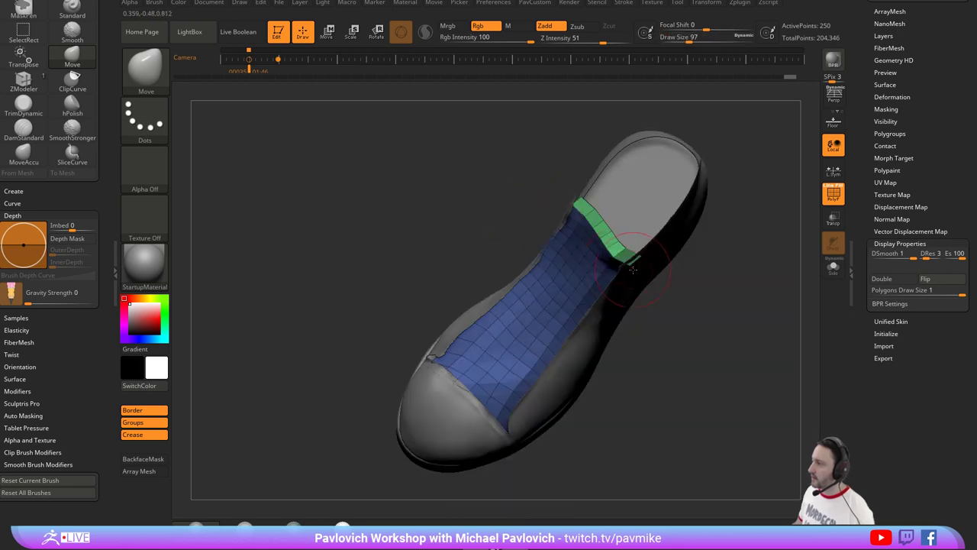
Adjust the tongue's upper corner at the ankle opening with the Move brush at draw size 128.
left_click_drag(676, 290, 667, 213)
key("s")
left_click(576, 232)
key("s")
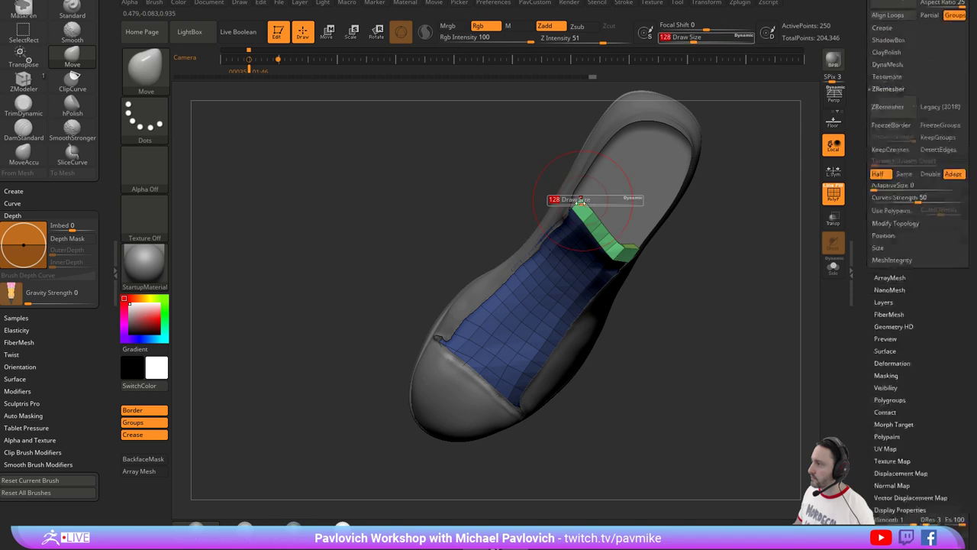
left_click_drag(573, 211, 580, 204)
Show the tongue alone and use SelectRect to leave only its front face and one long side strip visible.
left_click(833, 267)
mouse_move(766, 284)
left_mouse_down()
mouse_move(746, 336)
mouse_move(757, 290)
mouse_move(741, 310)
mouse_move(711, 229)
mouse_move(670, 231)
mouse_move(680, 258)
mouse_move(637, 223)
left_mouse_up()
key("1")
key("s")
left_click(576, 249)
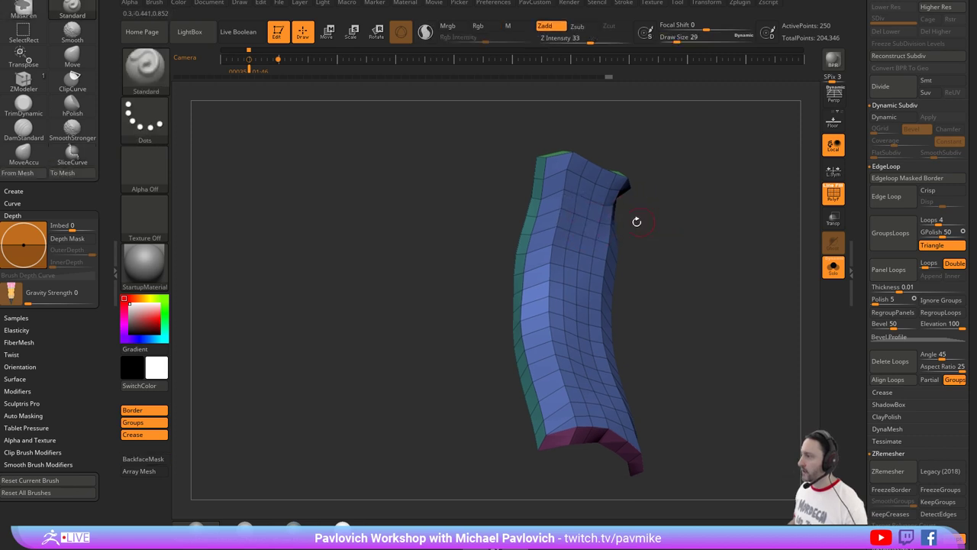
left_click(545, 199, "ctrl+shift")
left_click_drag(729, 238, 694, 218)
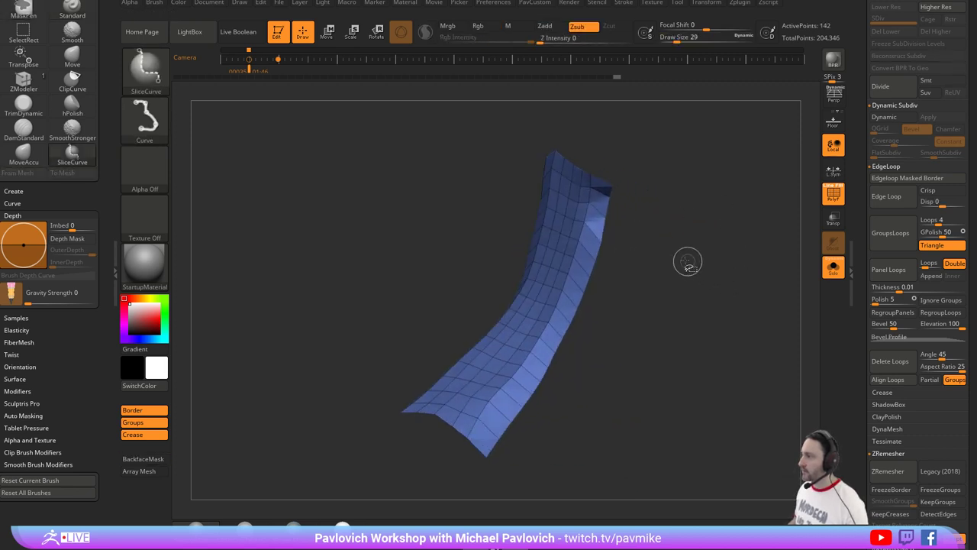
left_click(141, 80, "ctrl+shift")
left_click(255, 82, "ctrl+shift")
left_click(596, 235, "ctrl+shift")
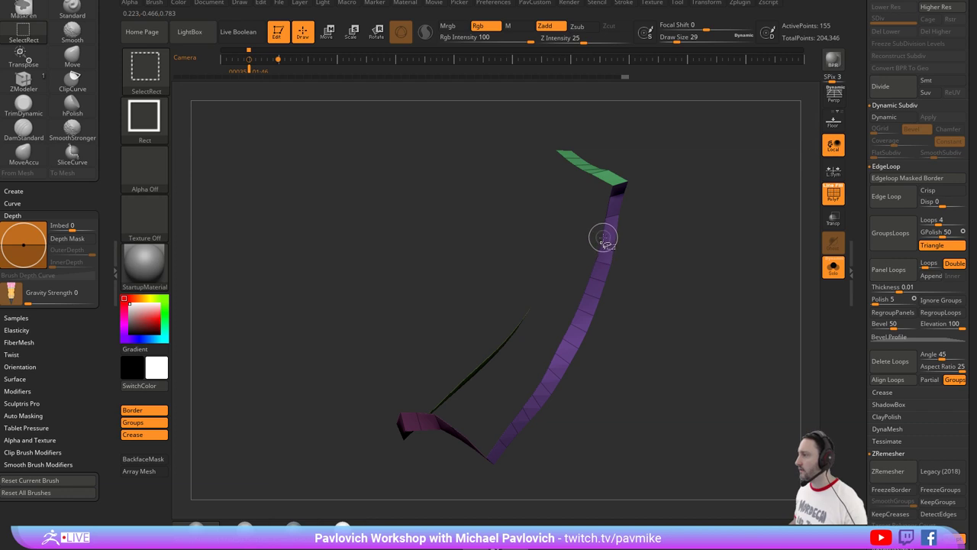
left_click(602, 239, "ctrl+shift")
mouse_move(731, 246)
left_mouse_down("ctrl+shift")
mouse_move(757, 285)
mouse_move(741, 260)
left_mouse_up("ctrl+shift")
Merge the visible tongue faces into a single polygroup and delete the hidden faces.
key("ctrl+w")
key("2")
left_click(723, 158)
left_click_drag(633, 223, 628, 252)
Nudge the upper end of the tongue's side strip with the Move brush.
key("b")
key("m")
key("v")
mouse_move(601, 217)
left_mouse_down()
mouse_move(633, 225)
mouse_move(594, 222)
left_mouse_up()
key("s")
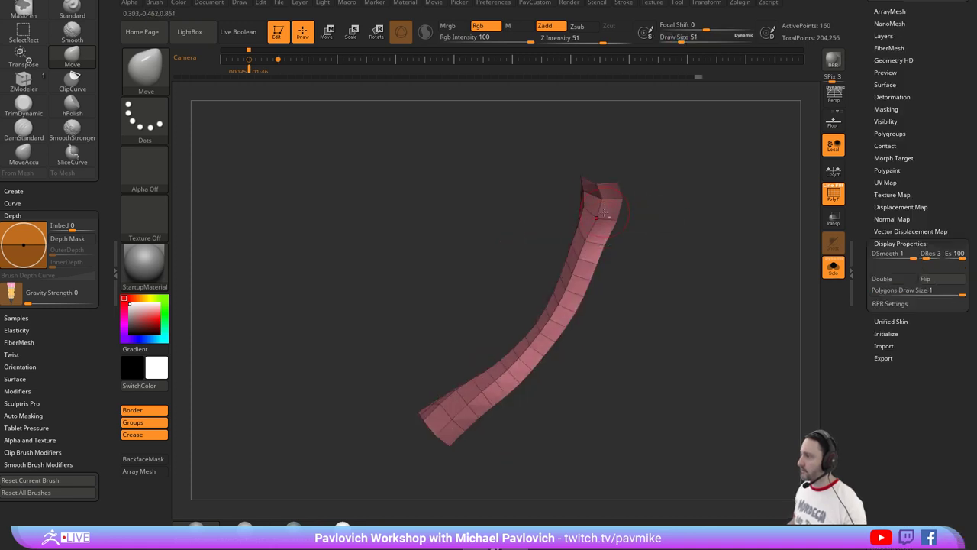
left_click_drag(862, 209, 862, 374)
left_click_drag(777, 374, 711, 260)
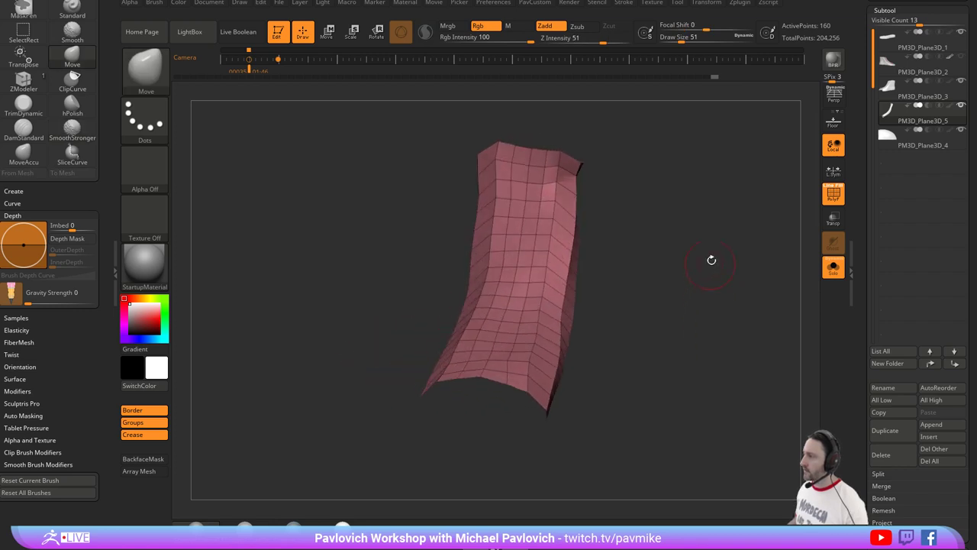
Smooth the tongue with Polish By Features and show the whole boot around it.
key("2")
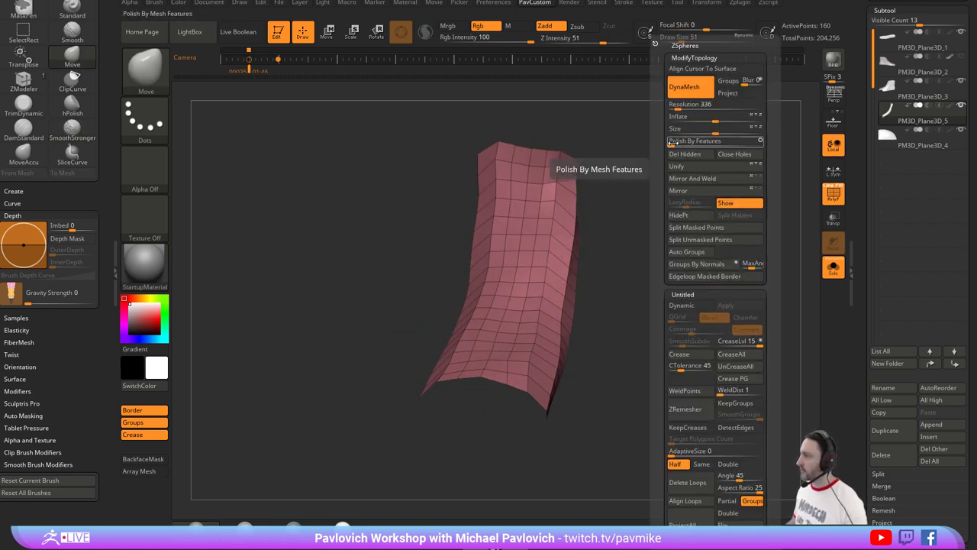
left_click(674, 142)
left_click_drag(659, 196, 704, 317)
left_click(833, 267)
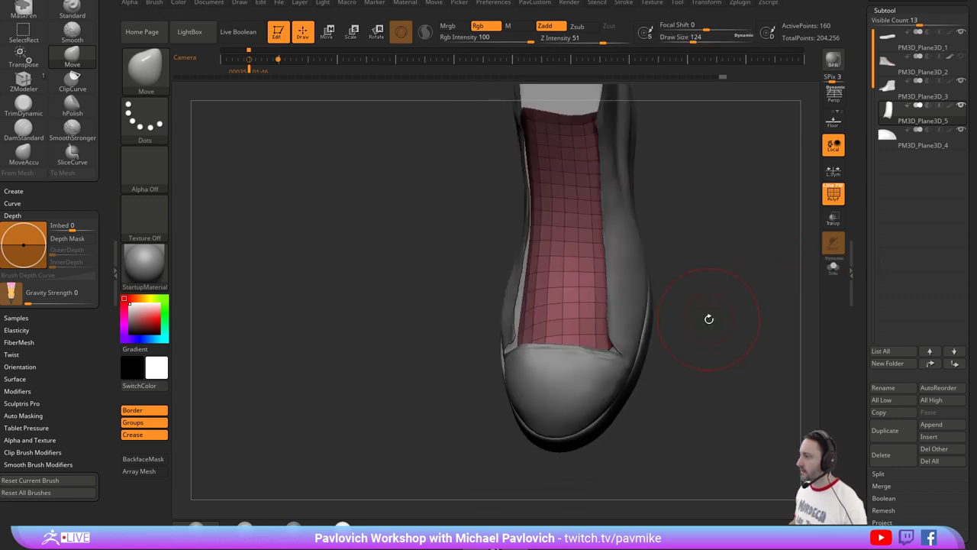
Isolate the tongue and ZRemesh it with AdaptiveSize 0 and the Same polygon density.
left_click(833, 268)
key("2")
key("bracketleft")
key("bracketleft")
key("bracketleft")
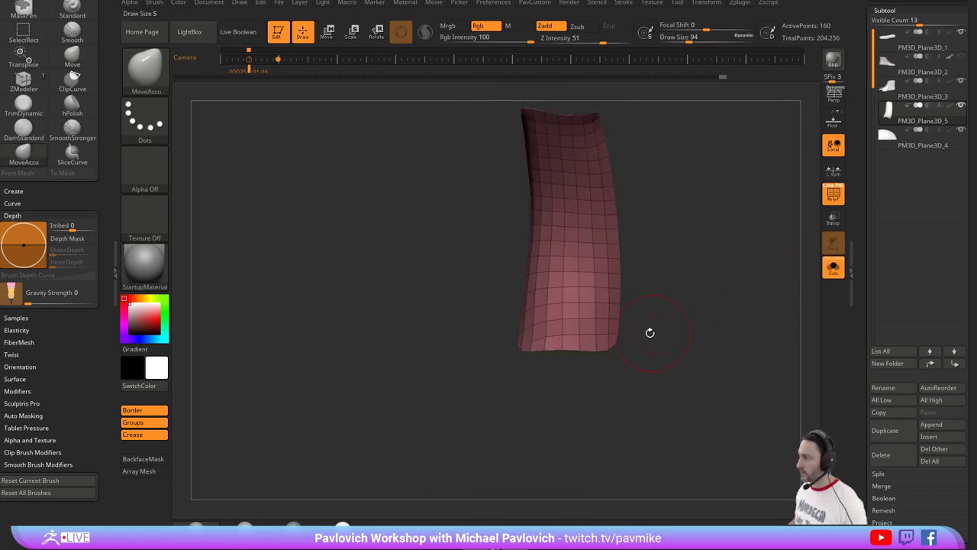
left_click_drag(632, 356, 706, 253)
type("5")
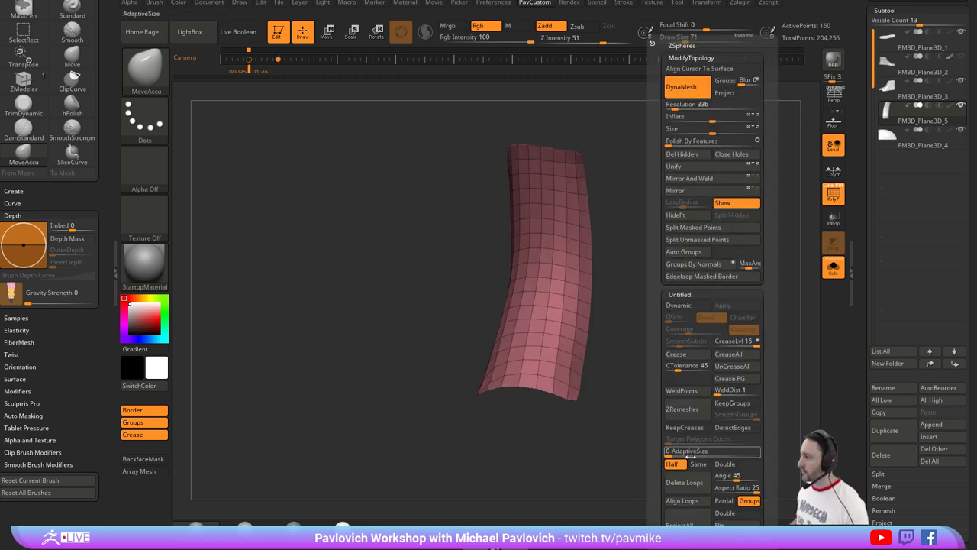
type("0")
left_click(699, 463)
left_click(682, 409)
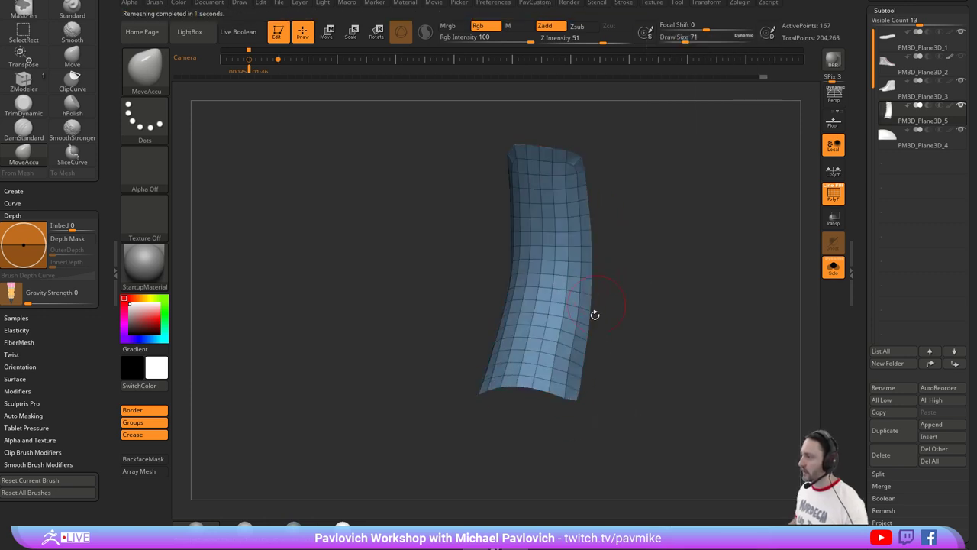
Show the whole boot and pull the tongue's upper end up and forward with the Move brush at draw size 351.
right_click_drag(569, 359, 593, 231)
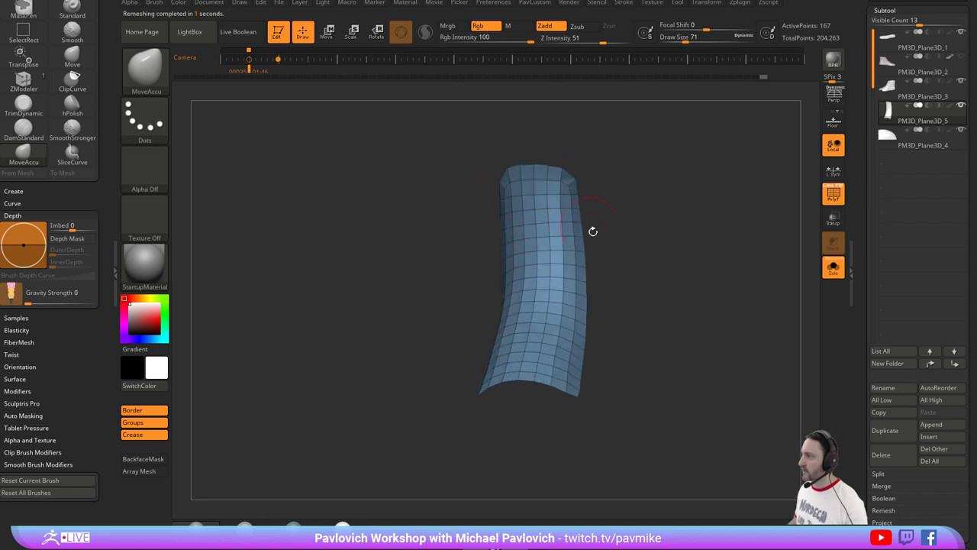
left_click(834, 267)
left_click_drag(771, 260, 722, 284)
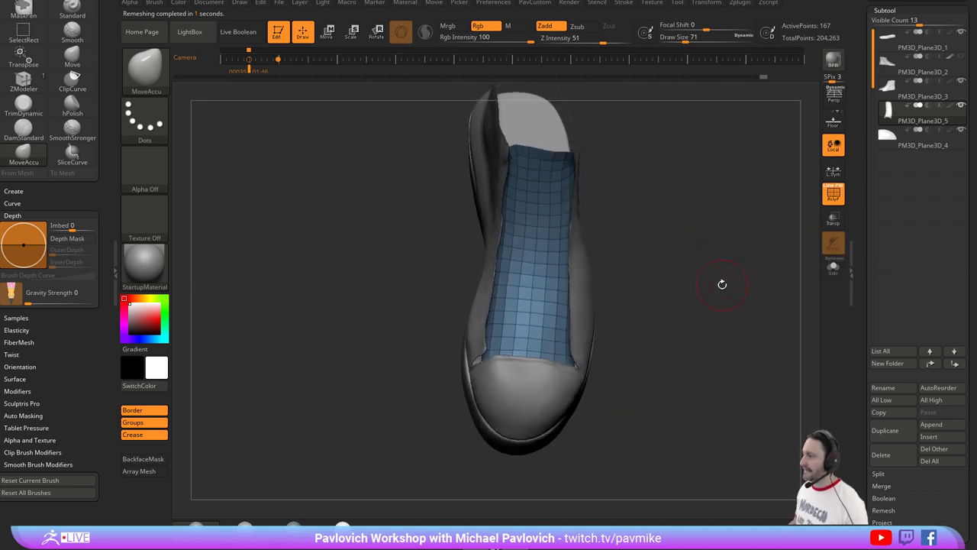
key("s")
left_click_drag(483, 326, 516, 324)
mouse_move(664, 321)
left_mouse_down()
mouse_move(659, 241)
mouse_move(671, 250)
left_mouse_up()
key("s")
mouse_move(700, 240)
left_mouse_down("alt")
mouse_move(694, 283)
mouse_move(655, 279)
mouse_move(710, 277)
mouse_move(677, 279)
mouse_move(685, 275)
left_mouse_up("alt")
type("s351")
key("Return")
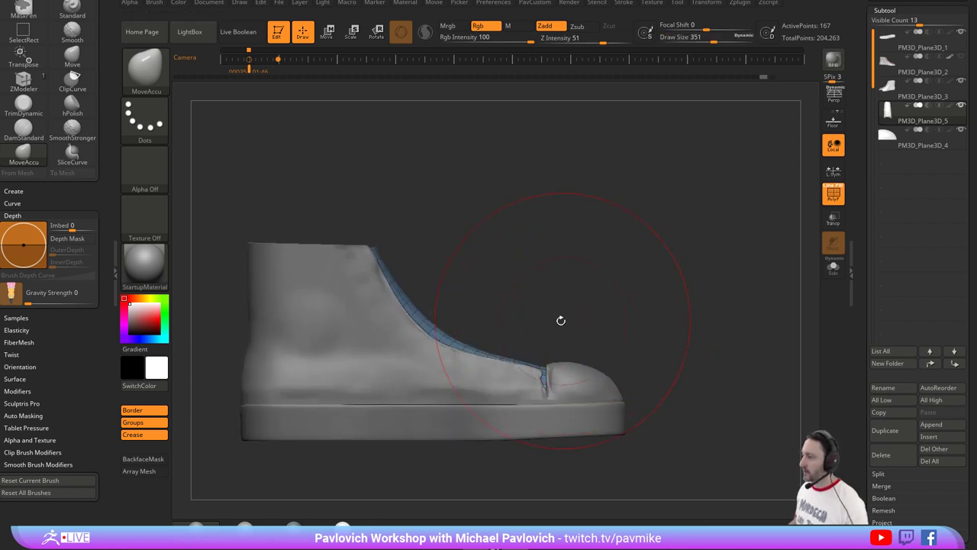
key("b")
key("m")
key("v")
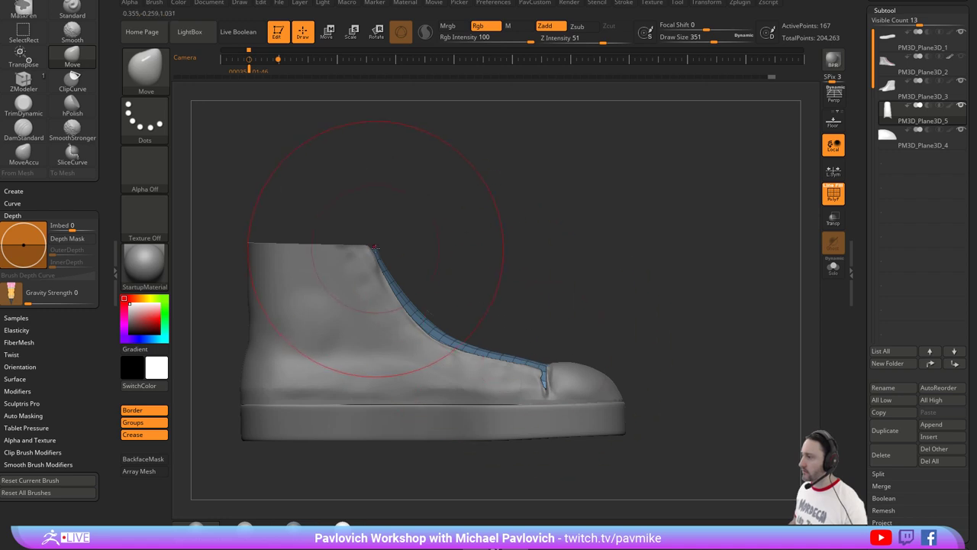
left_click_drag(377, 250, 391, 240)
key("s")
left_click_drag(516, 263, 497, 261)
Choose the Standard brush, make the boot's side upper the active subtool and turn off its wireframe.
key("b")
key("s")
key("t")
key("Up")
mouse_move(671, 253)
left_mouse_down()
mouse_move(652, 285)
mouse_move(659, 255)
mouse_move(655, 282)
mouse_move(659, 275)
left_mouse_up()
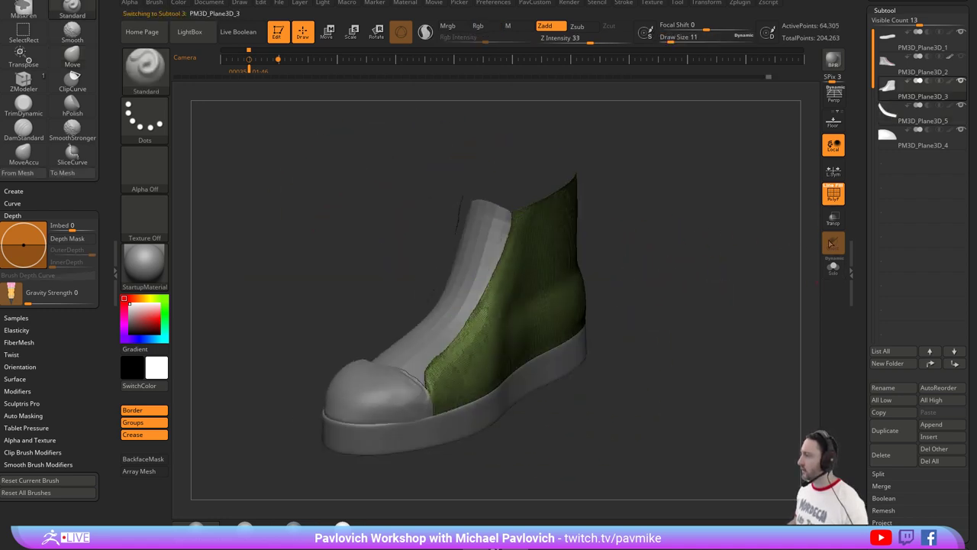
left_click_drag(784, 242, 748, 265)
key("5")
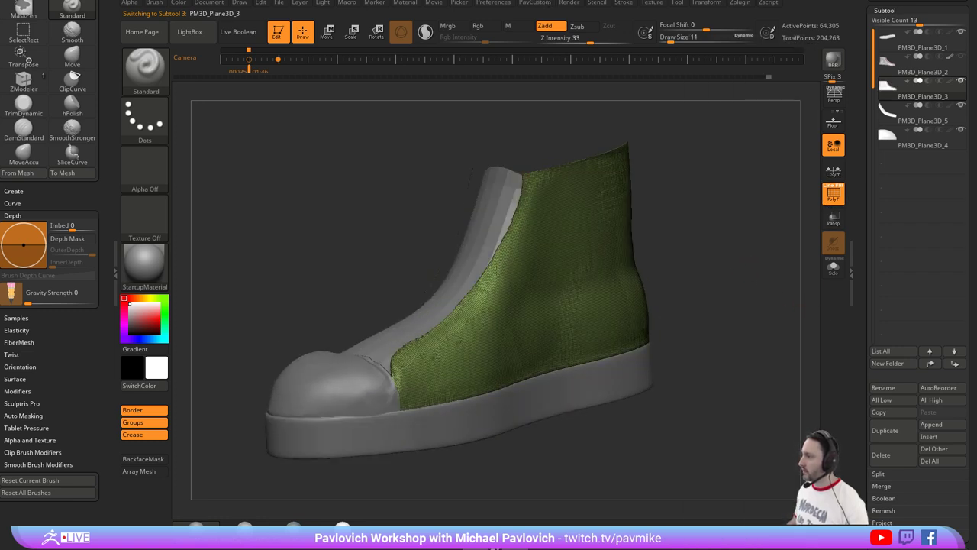
right_click_drag(434, 315, 493, 243, "ctrl")
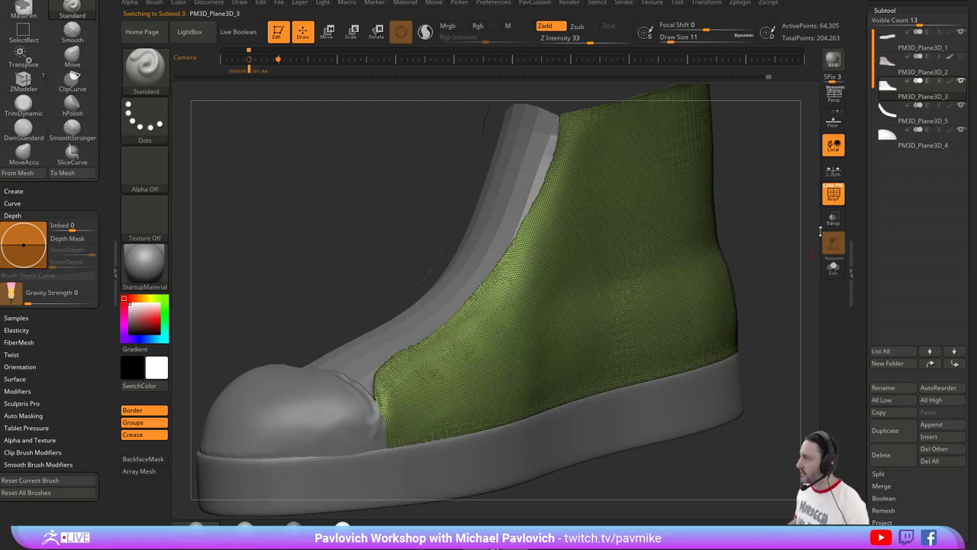
left_click(832, 194)
Mask the upper by Border only, without Groups and Crease, grow the mask and invert it so just the edges stay unmasked.
right_click_drag(783, 255, 753, 249, "alt")
left_click_drag(858, 313, 862, 212)
left_click(886, 285, "shift")
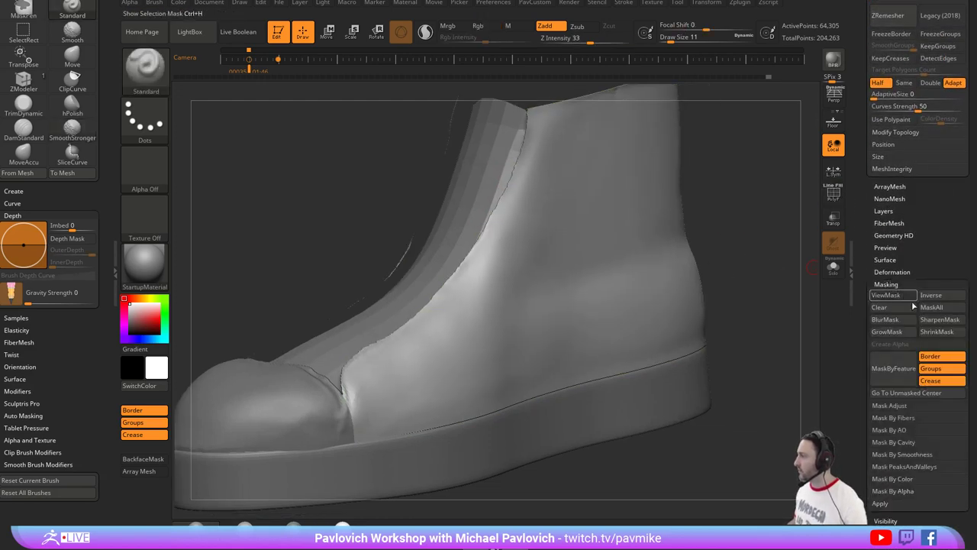
left_click(931, 368)
left_click(931, 381)
left_click(890, 295)
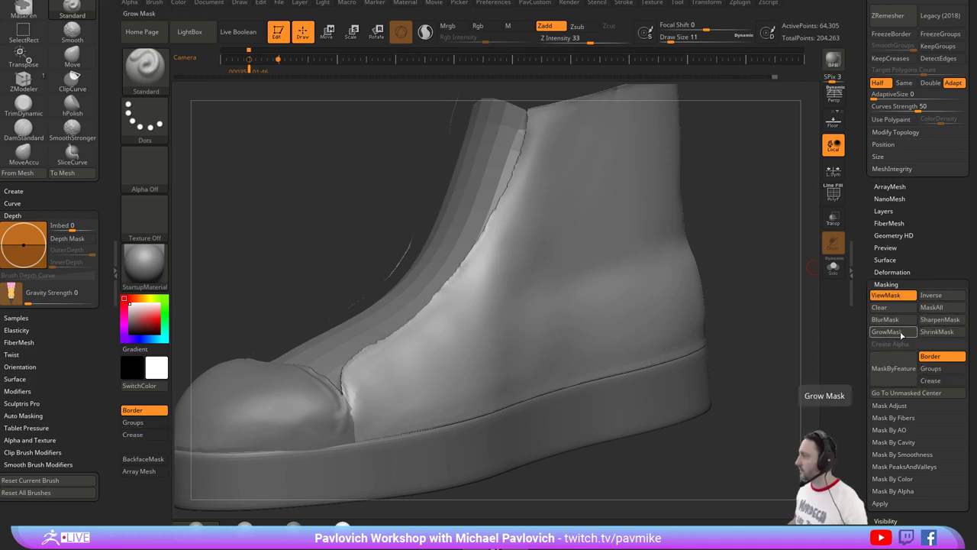
left_click(887, 331)
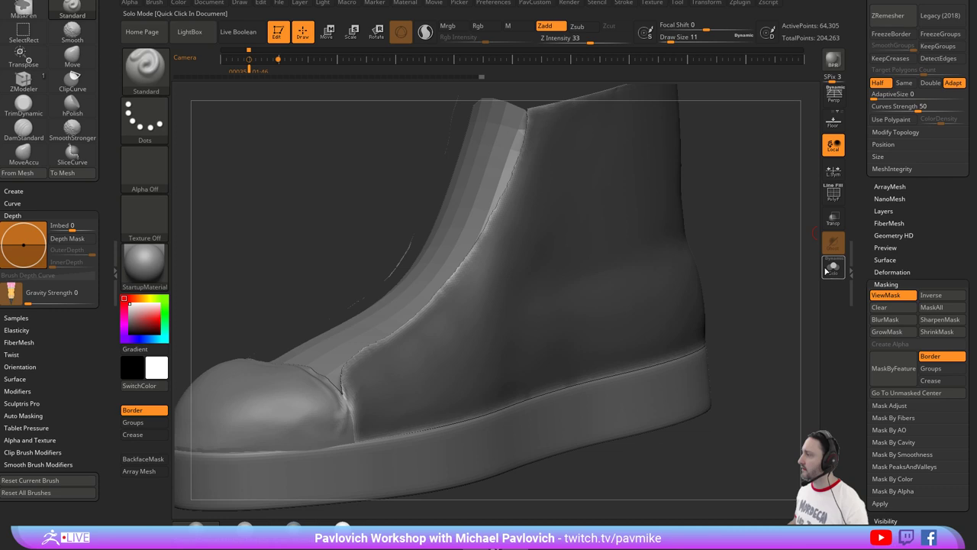
Polish the unmasked edges of the isolated upper and clear the mask.
left_click(833, 267)
key("2")
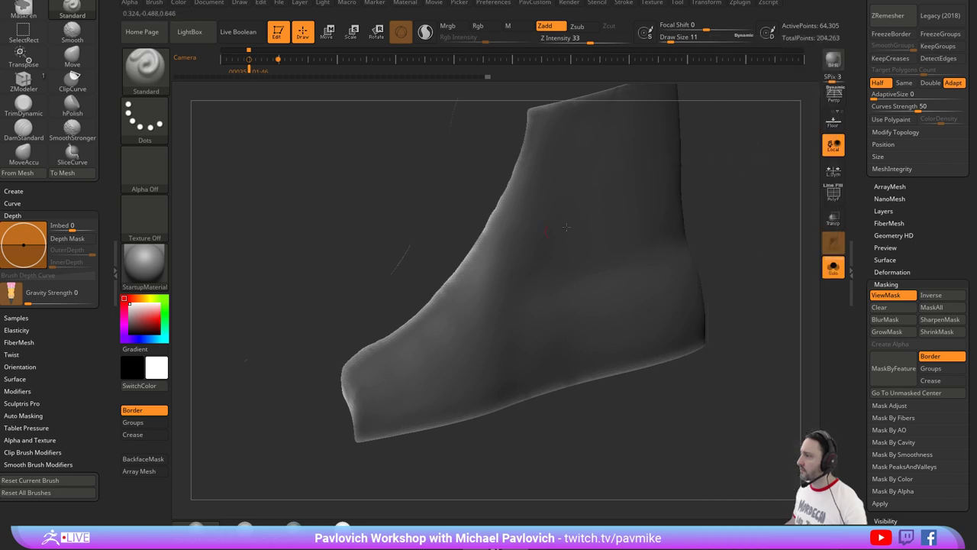
right_click_drag(565, 227, 790, 244, "ctrl")
key("ctrl+h")
ZRemesh the upper at Half density with AdaptiveSize 0.
left_click_drag(788, 245, 718, 222)
key("2")
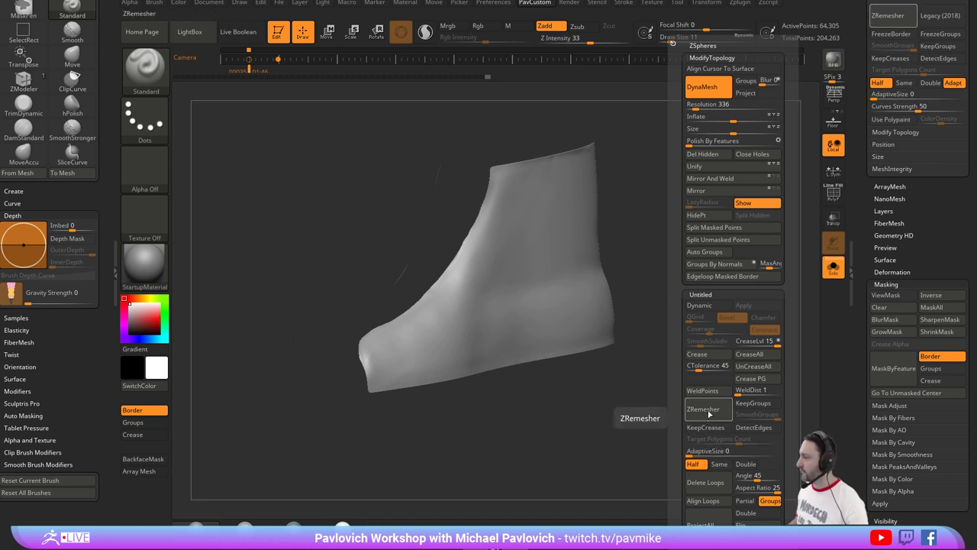
left_click(709, 412)
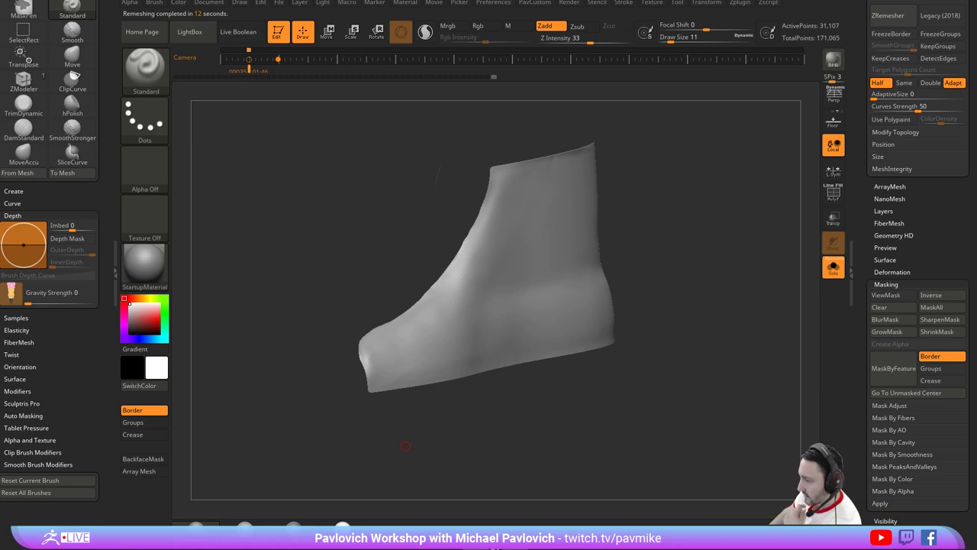
Switch to the browser and open the full Marvelous and ZBrush Quickstart playlist from the YouTube channel's playlists.
key("alt+Tab")
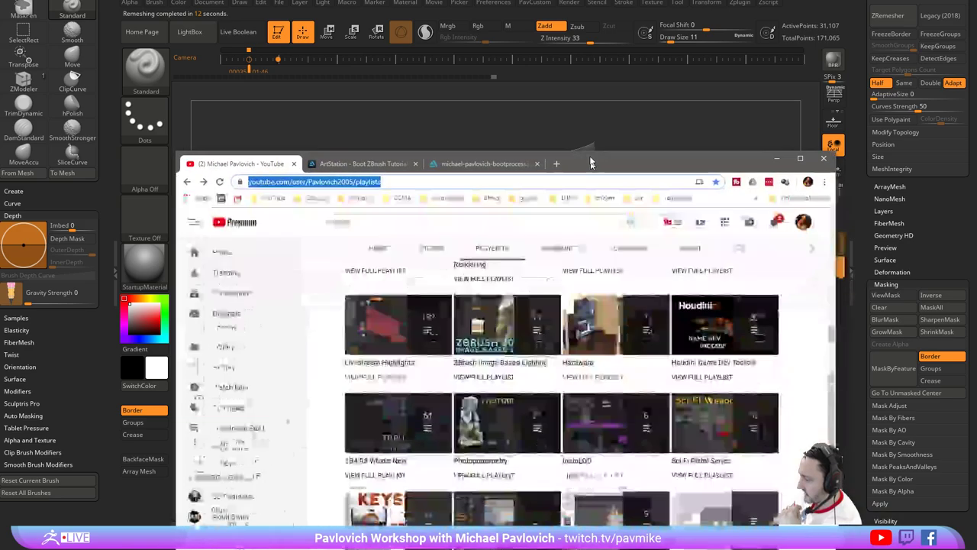
scroll(565, 315, "down", 5)
scroll(566, 315, "down", 5)
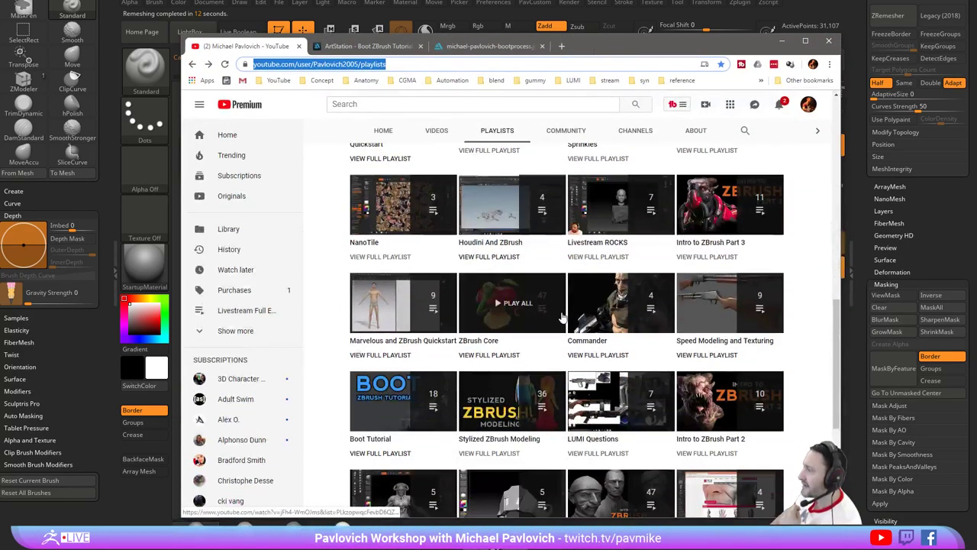
scroll(562, 317, "up", 3)
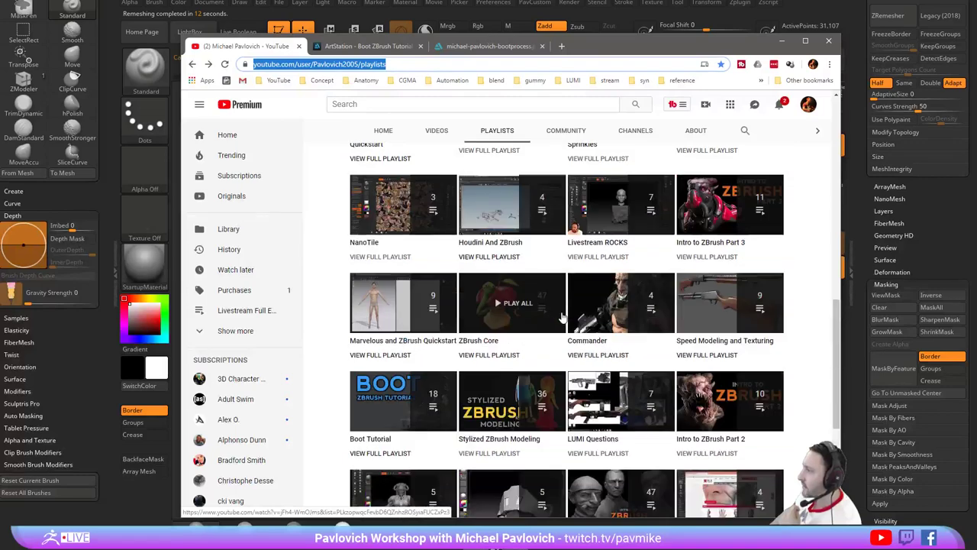
scroll(563, 316, "up", 2)
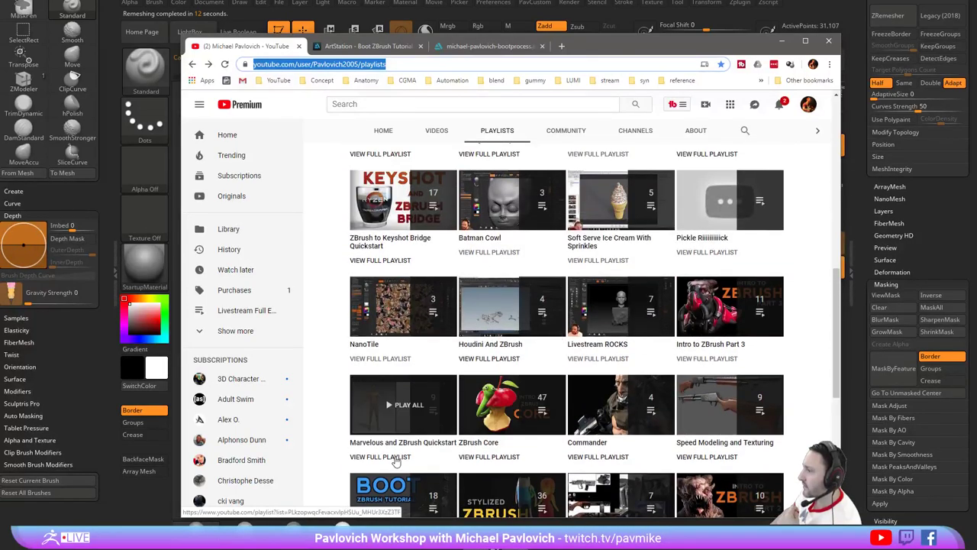
left_click(393, 457)
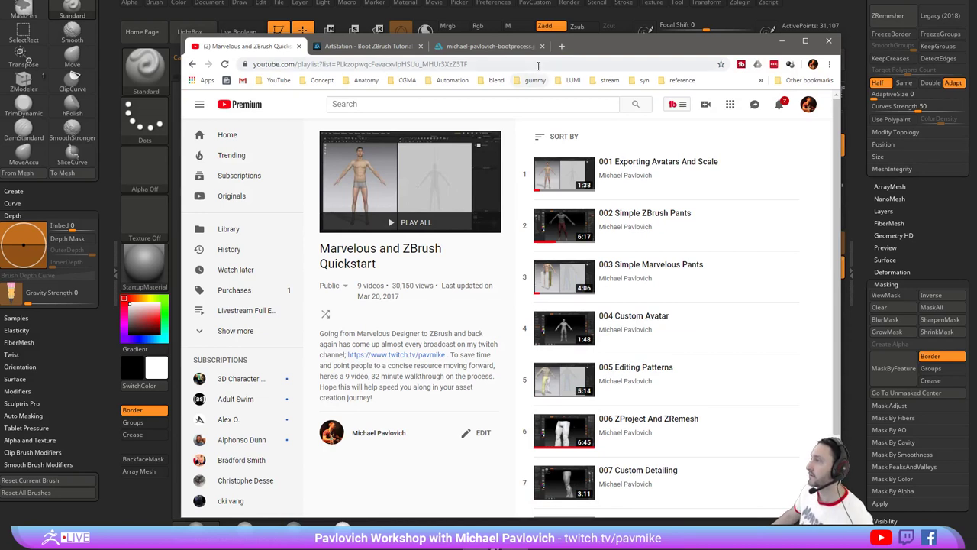
left_click(538, 66)
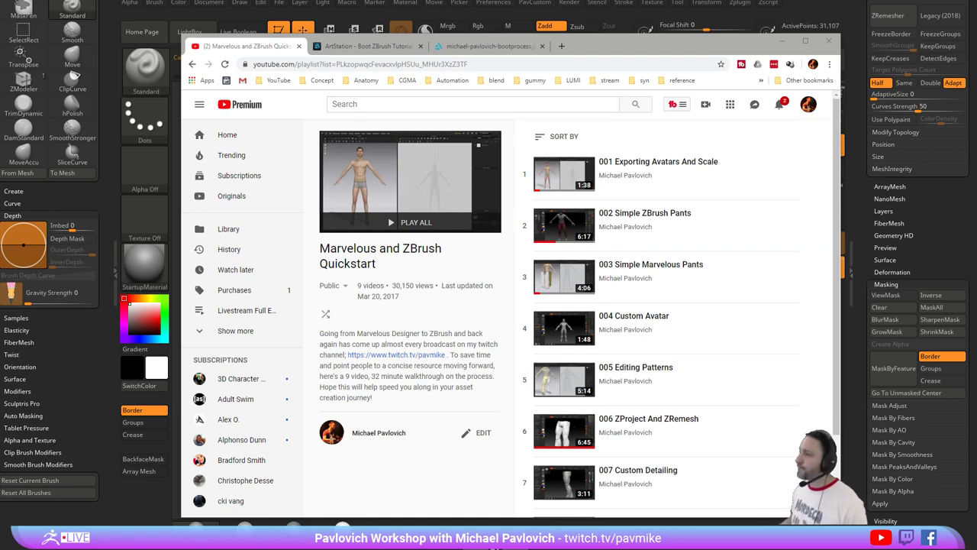
left_click_drag(576, 51, 577, 549)
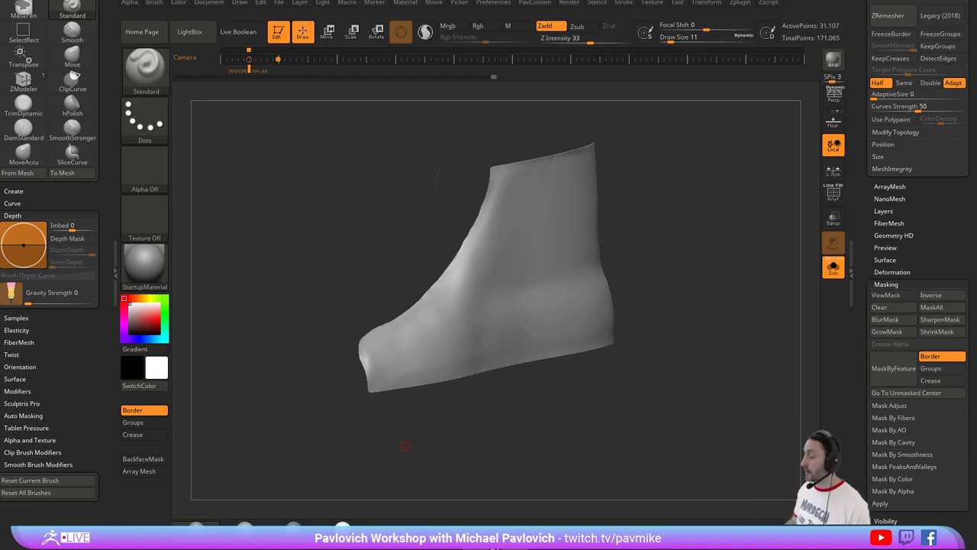
Show the upper's wireframe and ZRemesh it repeatedly at Half density to keep lowering its polygon count.
left_click_drag(661, 166, 710, 149)
left_click_drag(622, 182, 710, 170)
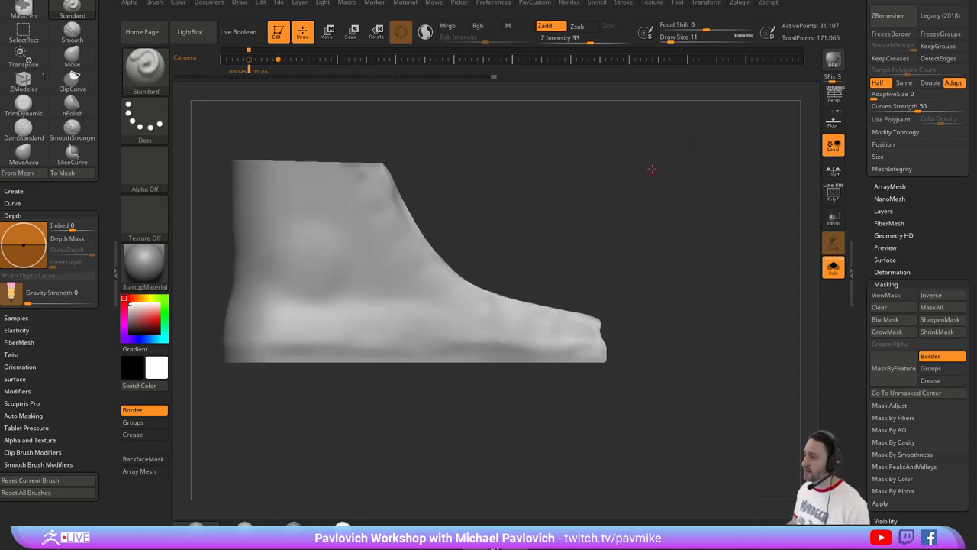
left_click_drag(650, 170, 626, 201, "alt")
left_click_drag(526, 236, 794, 214)
left_click(833, 200)
key("2")
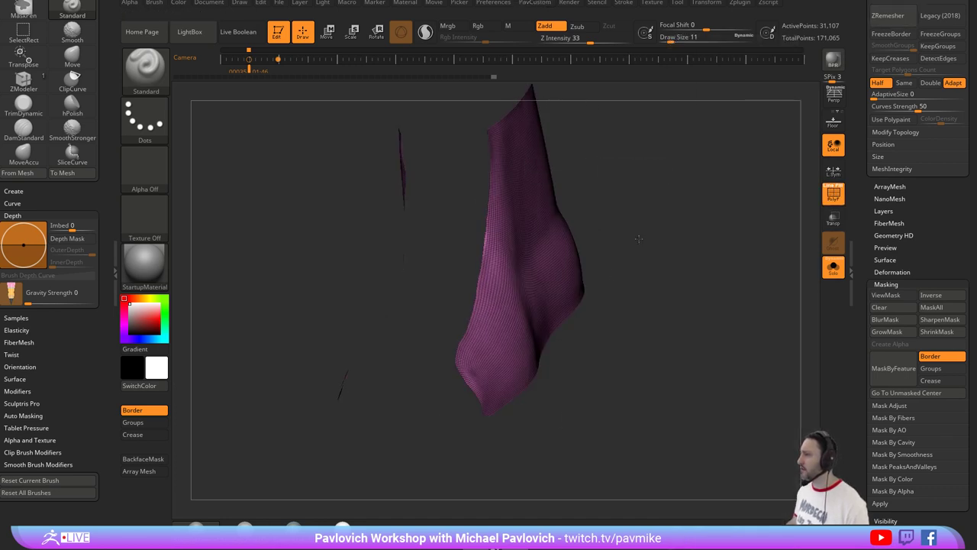
left_click_drag(692, 212, 701, 231)
key("space")
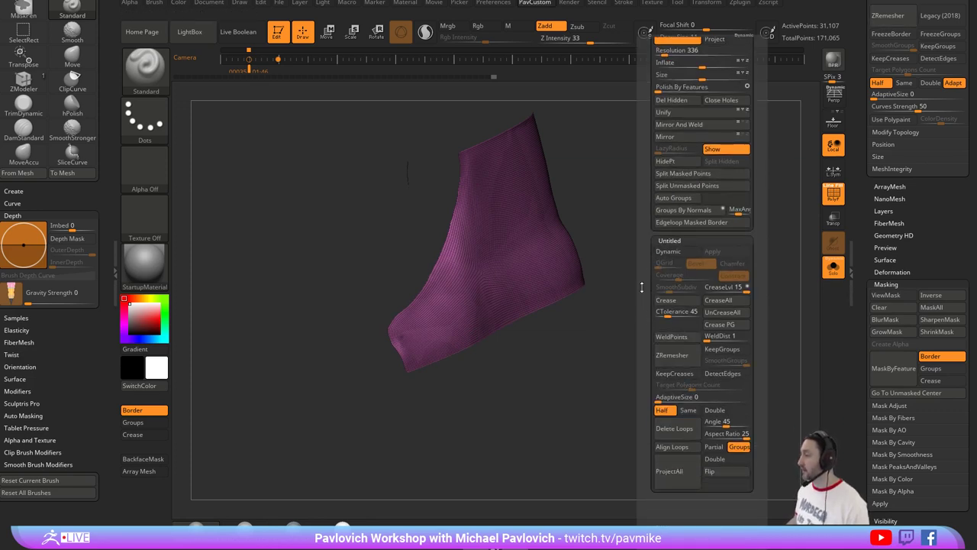
left_click(682, 359)
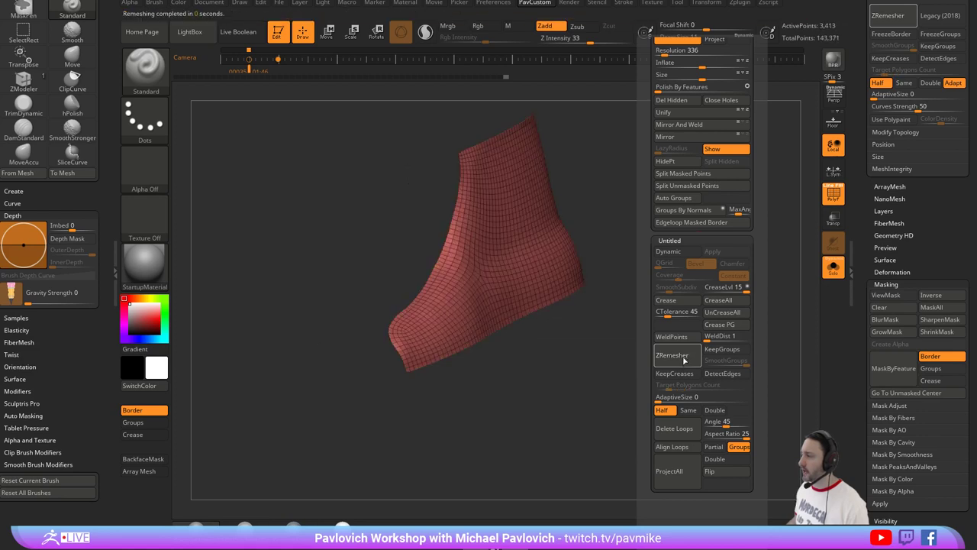
left_click(684, 359)
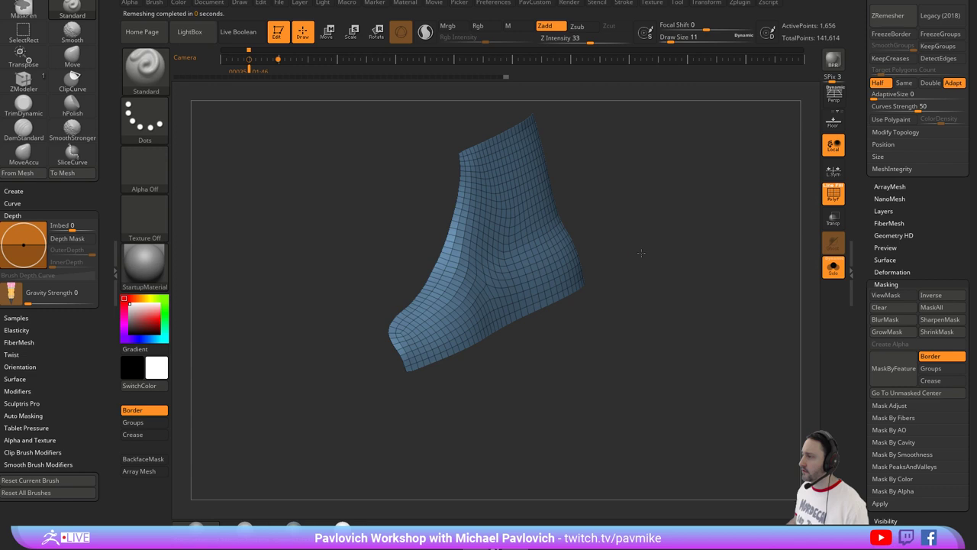
Nudge the lower front corner of the remeshed upper slightly outward with the Move brush.
mouse_move(641, 253)
left_mouse_down()
mouse_move(714, 241)
mouse_move(696, 253)
mouse_move(680, 297)
mouse_move(689, 308)
mouse_move(650, 340)
mouse_move(704, 347)
mouse_move(764, 336)
left_mouse_up()
key("s")
key("b")
key("m")
key("v")
left_click_drag(641, 297, 566, 278, "alt")
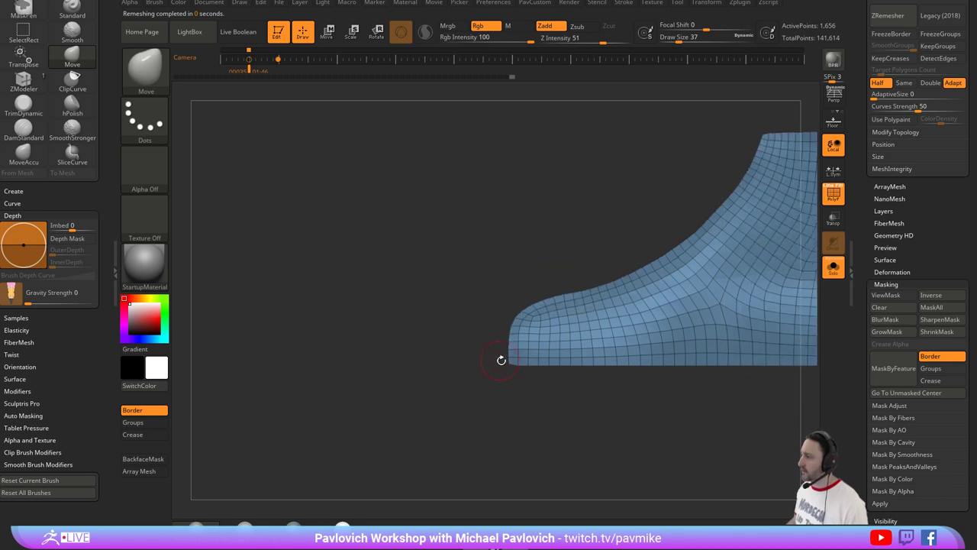
key("s")
left_click_drag(509, 364, 505, 363)
ZRemesh the upper once more at Half density and show the whole boot without the wireframe.
left_click_drag(511, 306, 488, 245)
key("2")
left_click(658, 409)
left_click(837, 266)
left_click(833, 197)
left_click_drag(611, 206, 667, 236)
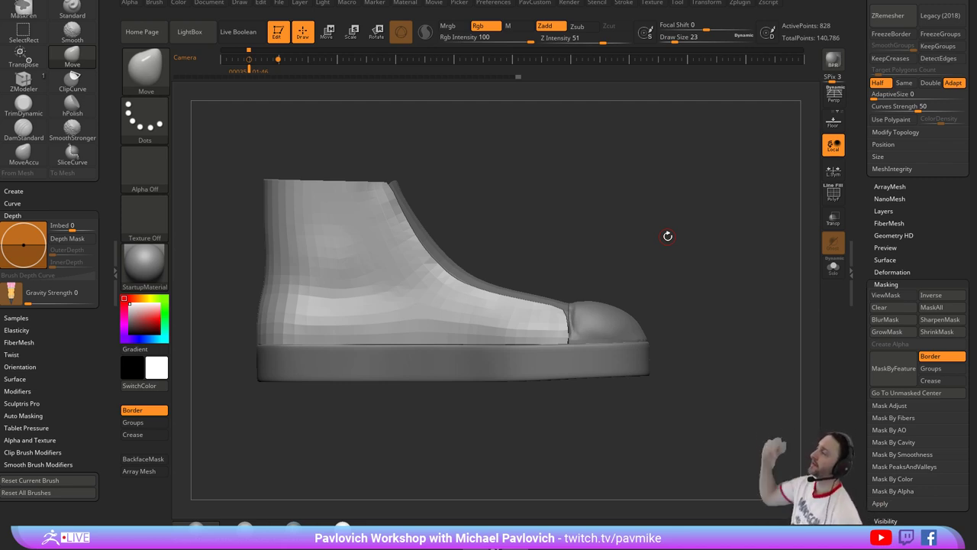
Select the toe cap, show it alone with its wireframe and close its holes.
left_click_drag(576, 175, 672, 275)
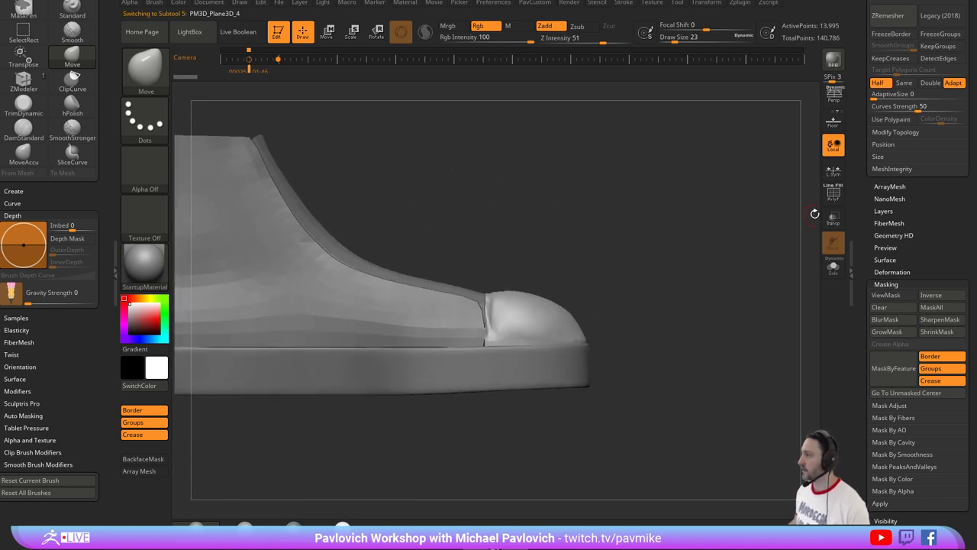
left_click(833, 192)
left_click_drag(724, 240, 723, 282)
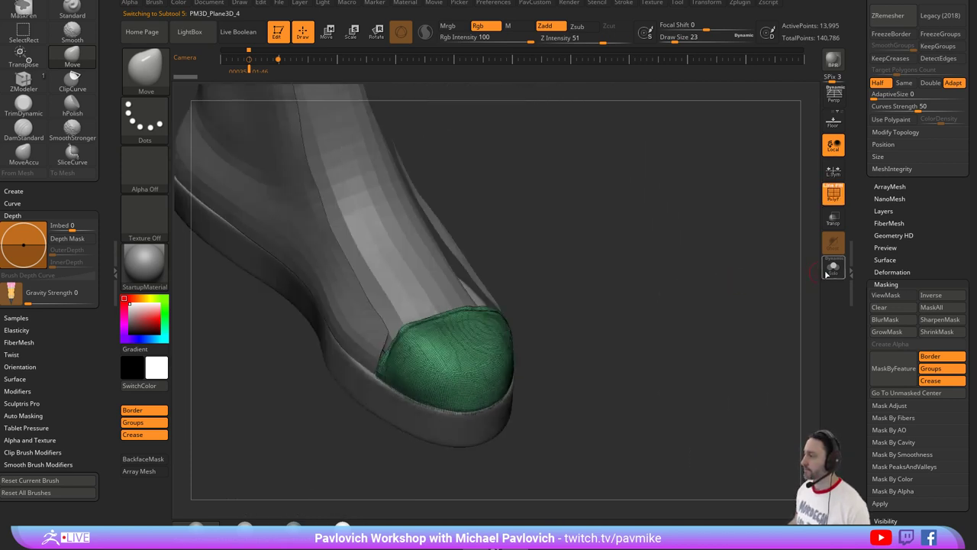
left_click(833, 267)
left_click_drag(779, 260, 744, 324)
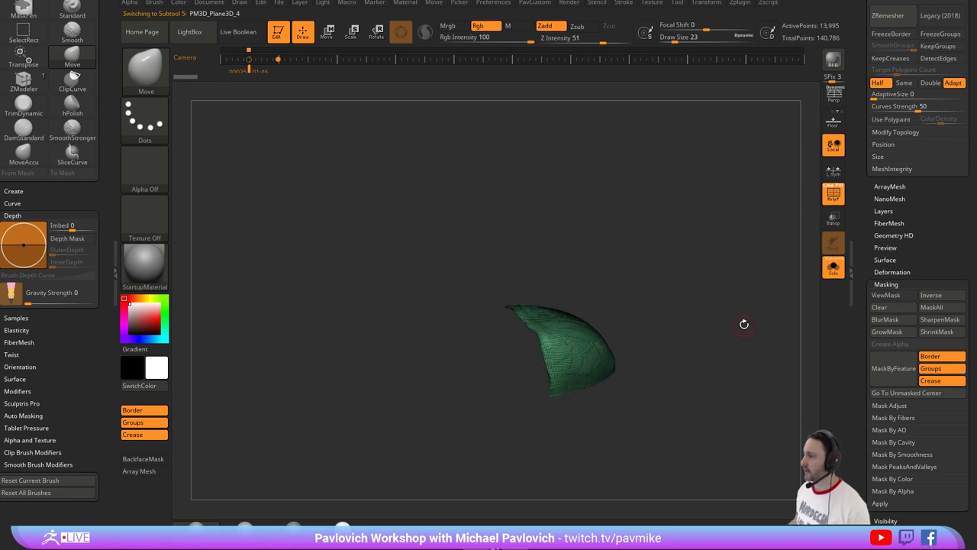
key("2")
left_click(759, 158)
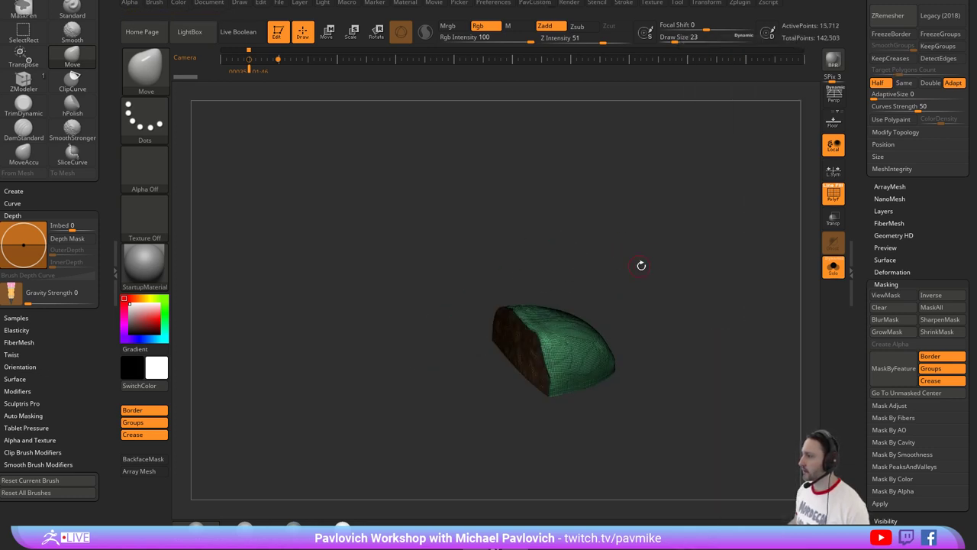
Reshape the upper corners of the toe cap's back edge with the Move brush at draw sizes 44 and 31.
left_click_drag(642, 264, 704, 247)
key("s")
key("s")
key("s")
key("s")
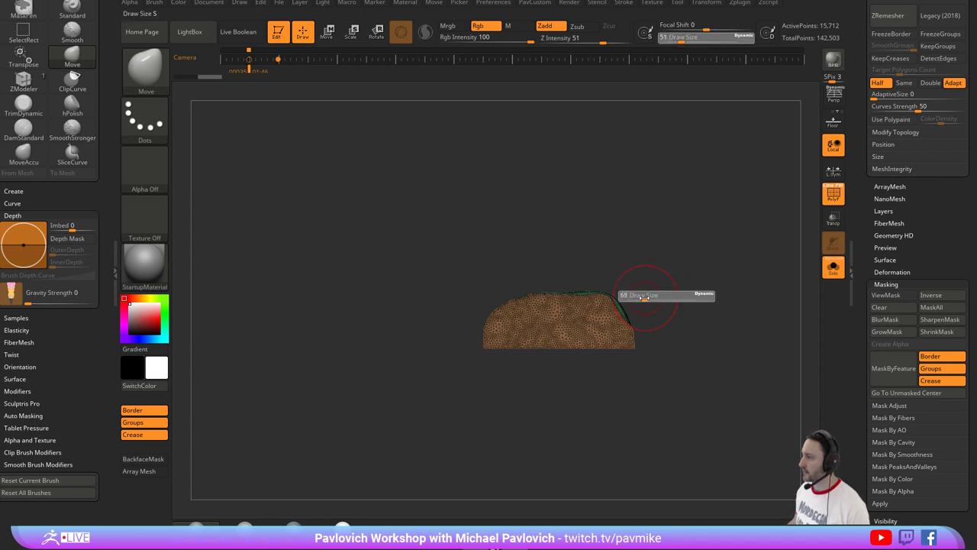
left_click_drag(613, 313, 611, 313)
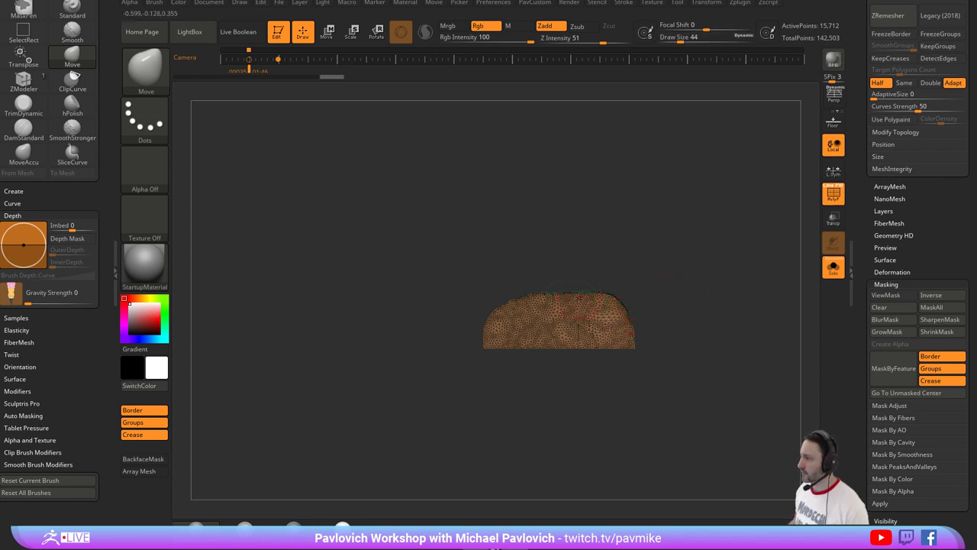
key("s")
left_click(525, 305)
left_click_drag(691, 272, 539, 306)
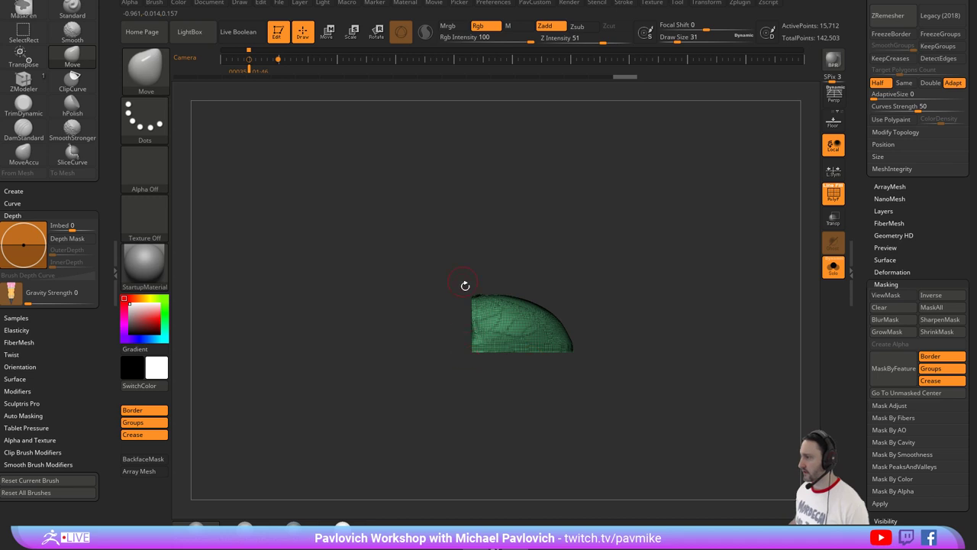
left_click_drag(465, 285, 524, 328)
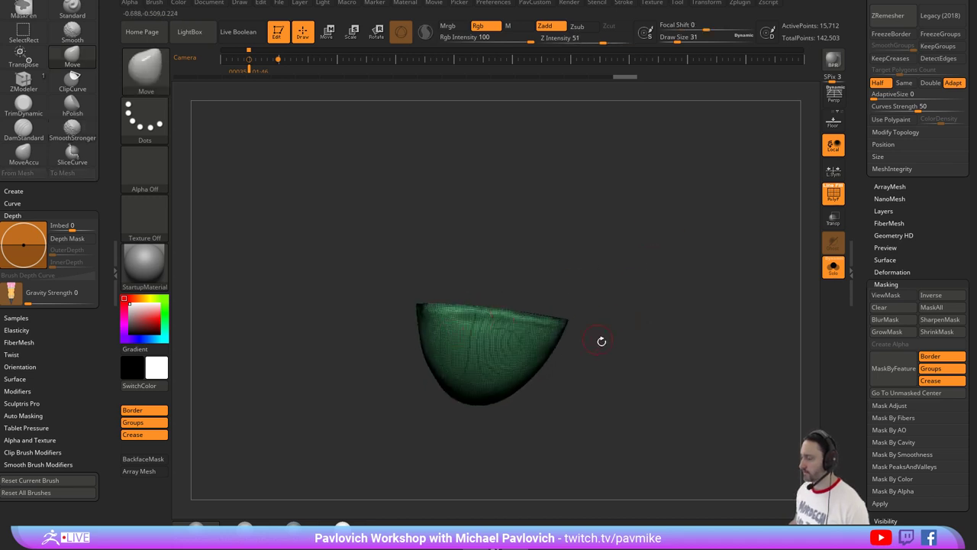
left_click_drag(602, 342, 627, 284)
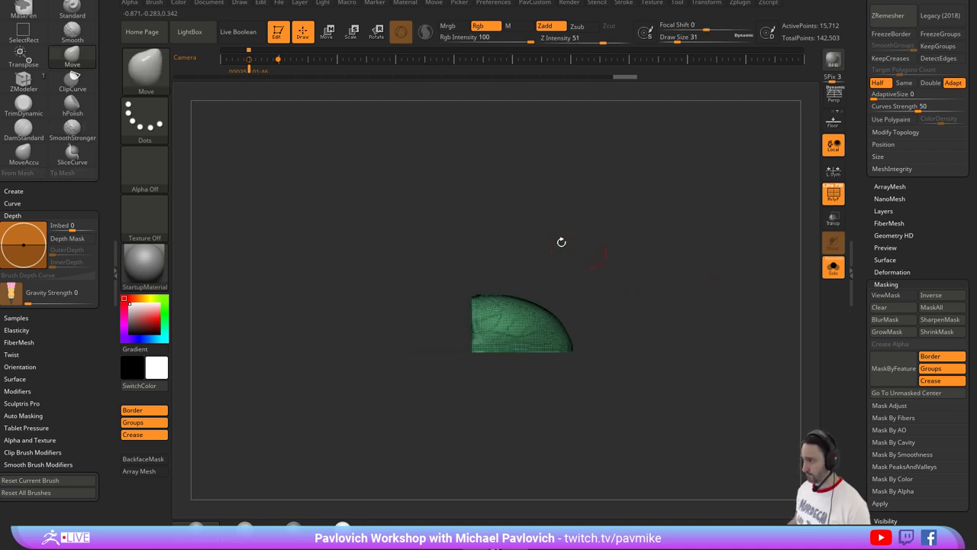
Trim the toe cap's underside flat with a straight horizontal TrimCurve cut in side view.
left_click(149, 83, "ctrl+shift")
left_click(152, 80, "ctrl+shift")
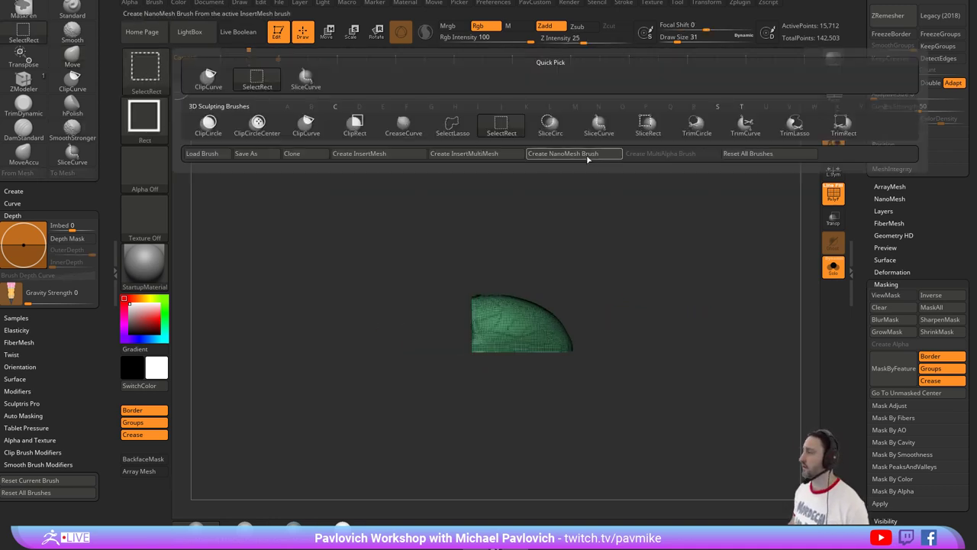
left_click(745, 123)
mouse_move(664, 352)
left_mouse_down()
mouse_move(488, 368)
mouse_move(336, 366)
mouse_move(334, 356)
left_mouse_up()
left_click_drag(600, 310, 534, 329)
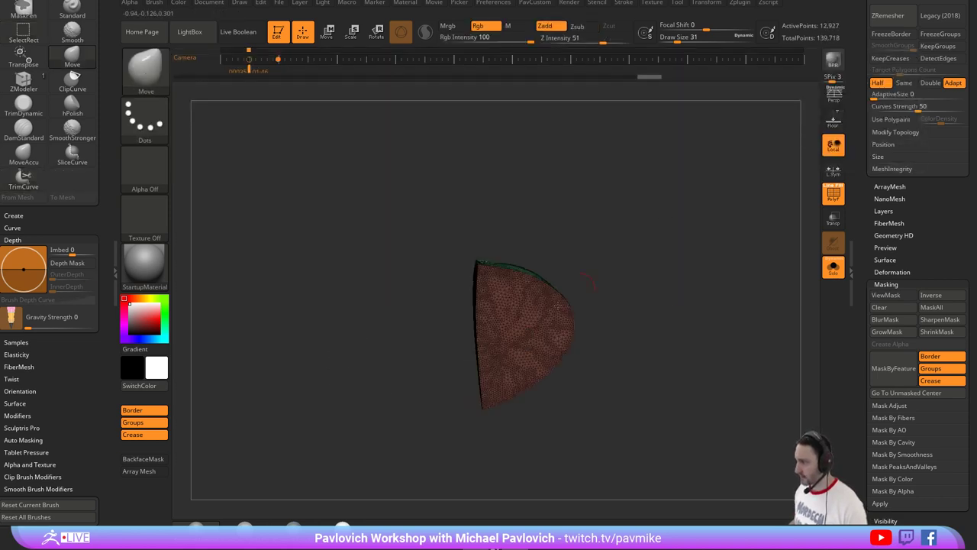
Isolate the toe cap's polygroups to inspect its back and underside, and restore the full piece without its wireframe.
left_click(523, 330, "ctrl+shift")
left_click(521, 310, "ctrl+shift")
left_click_drag(622, 288, 645, 307)
left_click(515, 311, "ctrl+shift")
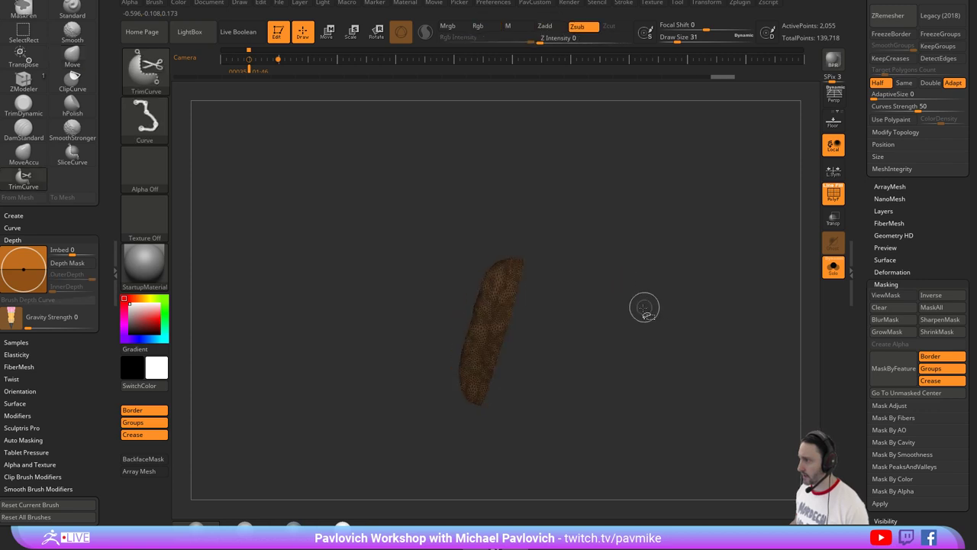
left_click(644, 307, "ctrl+shift")
left_click_drag(580, 293, 692, 231)
left_click(475, 312, "ctrl+shift")
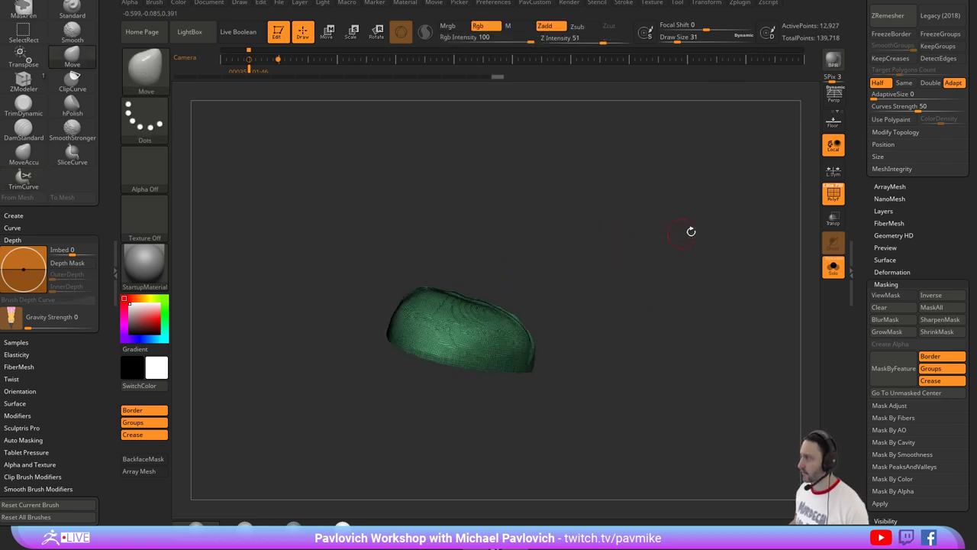
key("shift+f")
Try to polish the toe cap with Polish By Features.
left_click_drag(803, 206, 726, 271)
key("2")
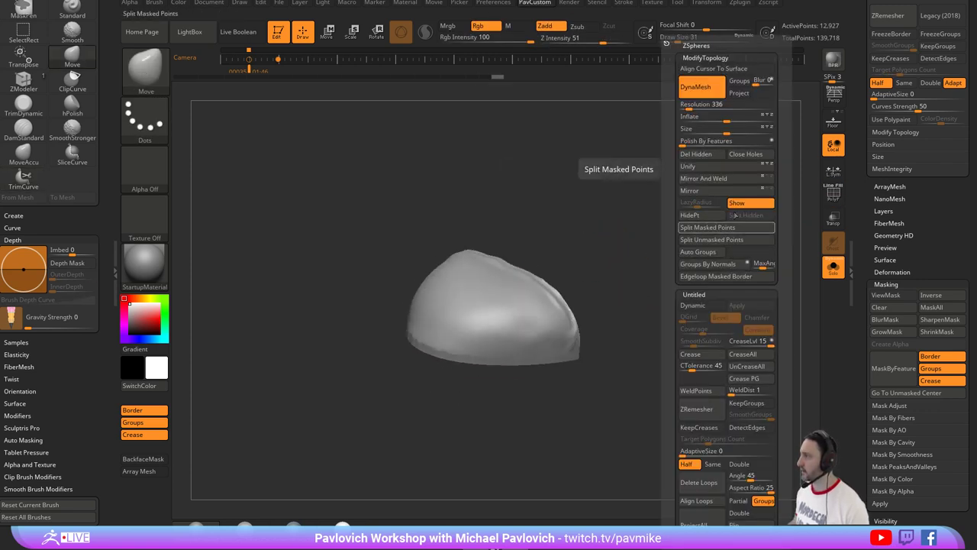
left_click_drag(684, 143, 693, 143)
left_click_drag(650, 172, 696, 142)
key("2")
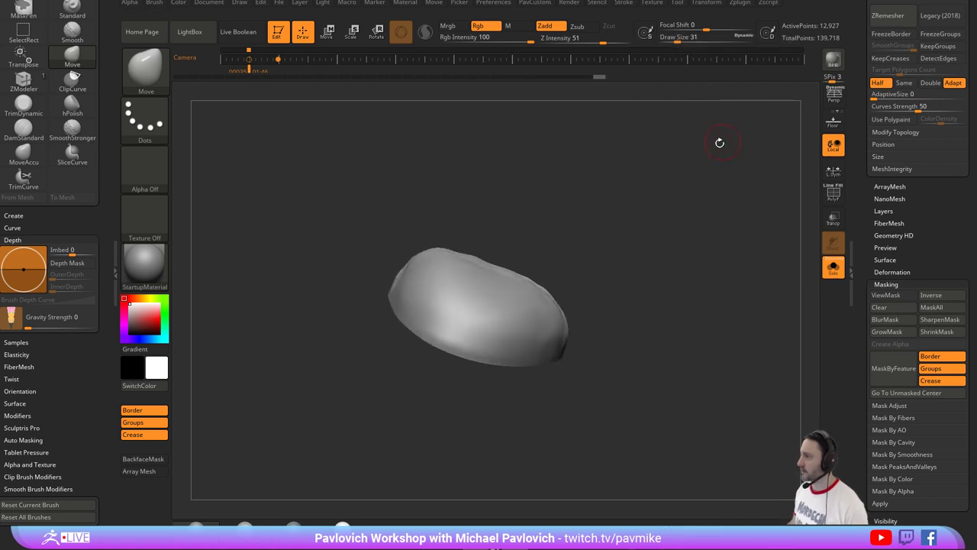
key("ctrl+z")
Switch Polish By Features to its open-circle mode and lightly polish the toe cap.
key("space")
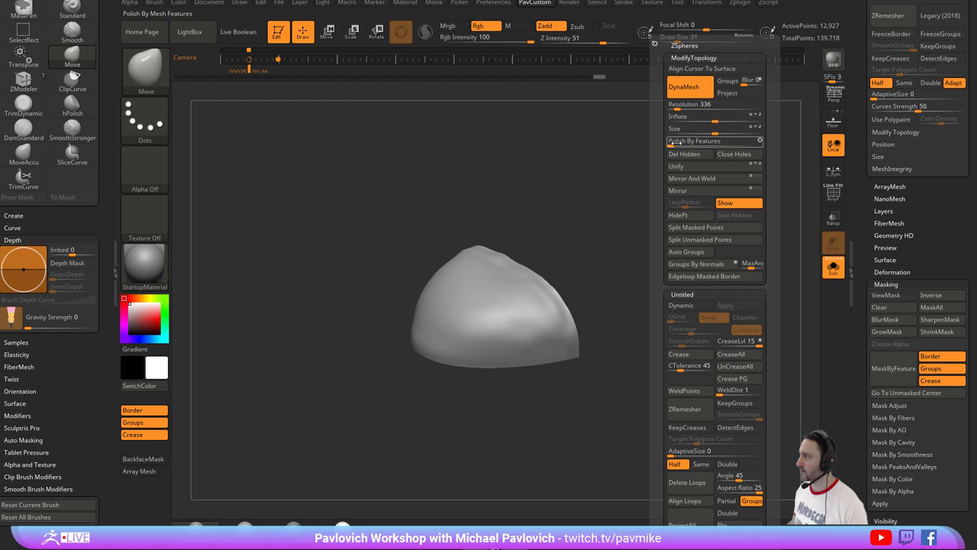
left_click(673, 142)
left_click_drag(616, 189, 687, 213)
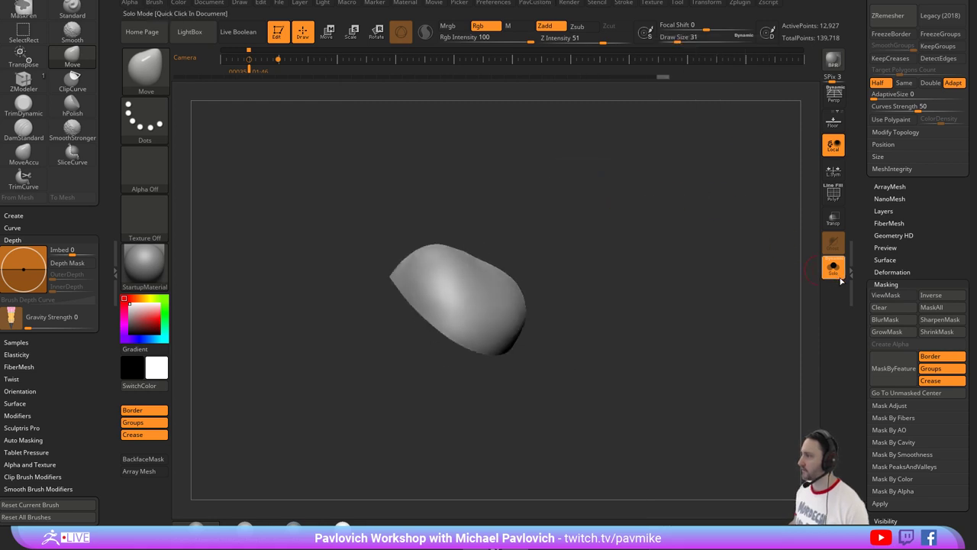
Show the whole boot and nudge the toe cap's back edge towards the upper with a large Move brush.
left_click(838, 278)
mouse_move(730, 265)
left_mouse_down("shift")
mouse_move(706, 266)
mouse_move(723, 270)
left_mouse_up("shift")
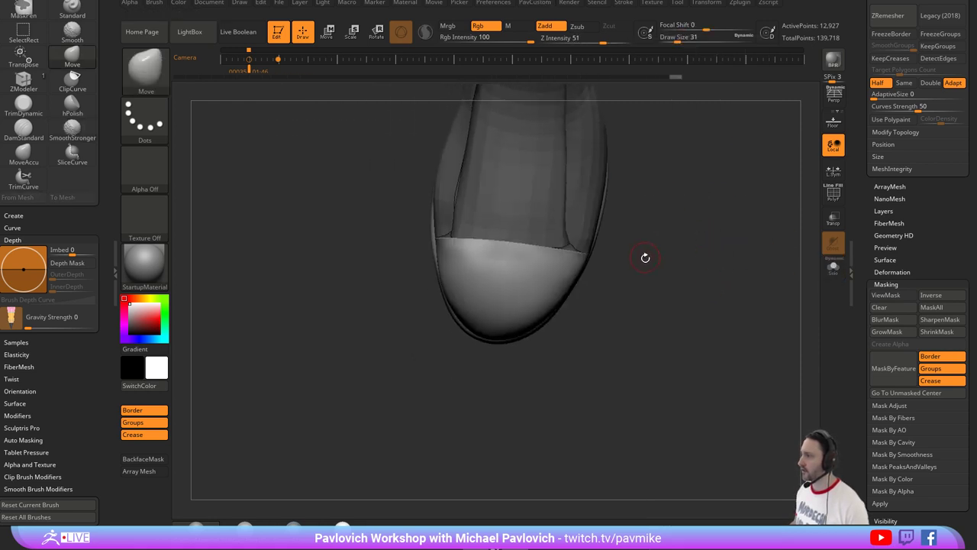
key("s")
left_click(518, 263)
key("s")
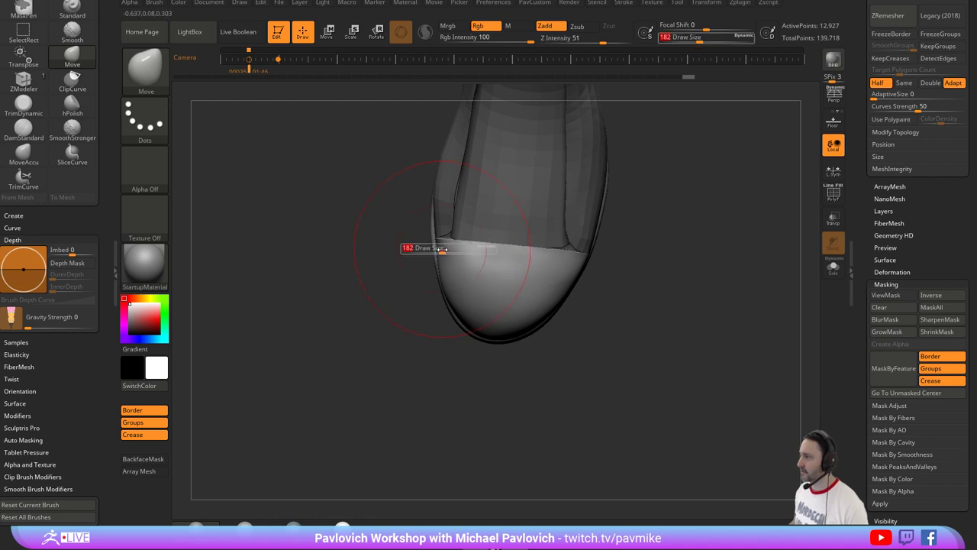
left_click(436, 247)
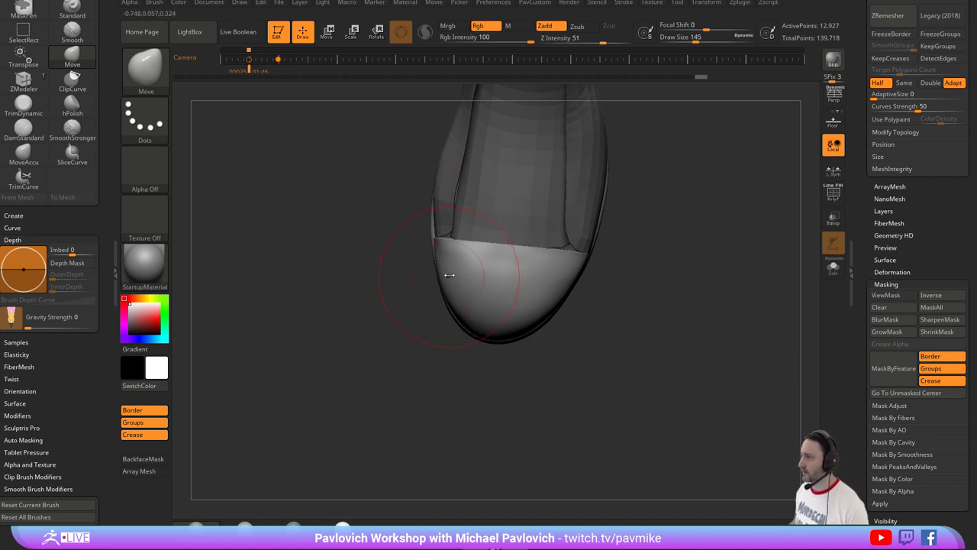
left_click(444, 249)
Select the tongue, turn on transparency and nudge its front corner along the toe cap with the Move brush at draw size 65.
left_click(431, 223, "alt")
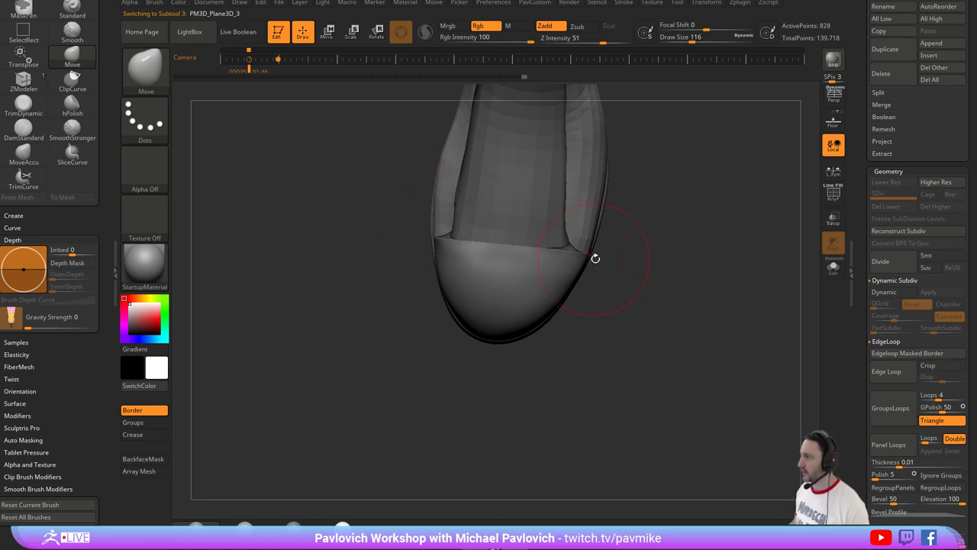
mouse_move(595, 258)
left_mouse_down()
mouse_move(616, 240)
mouse_move(614, 255)
left_mouse_up()
key("Down")
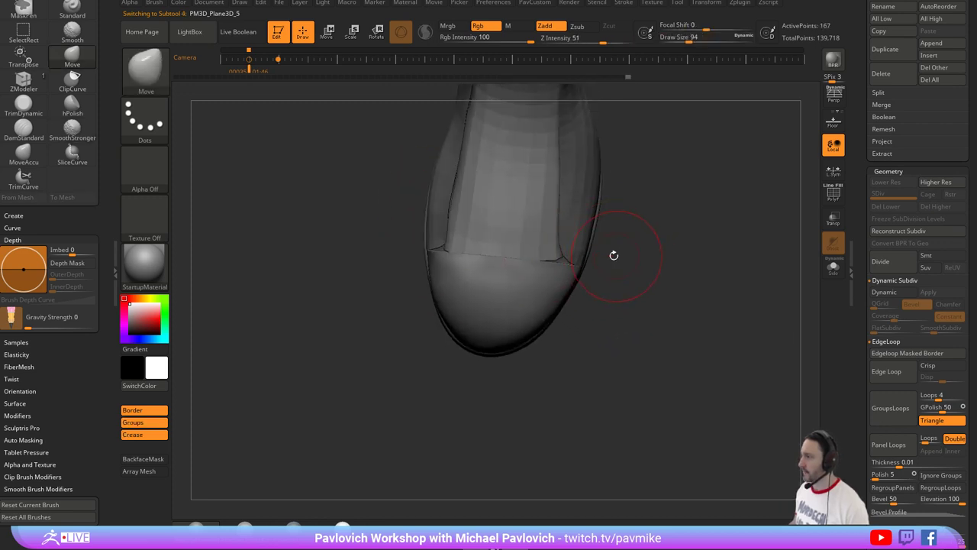
left_click(833, 221)
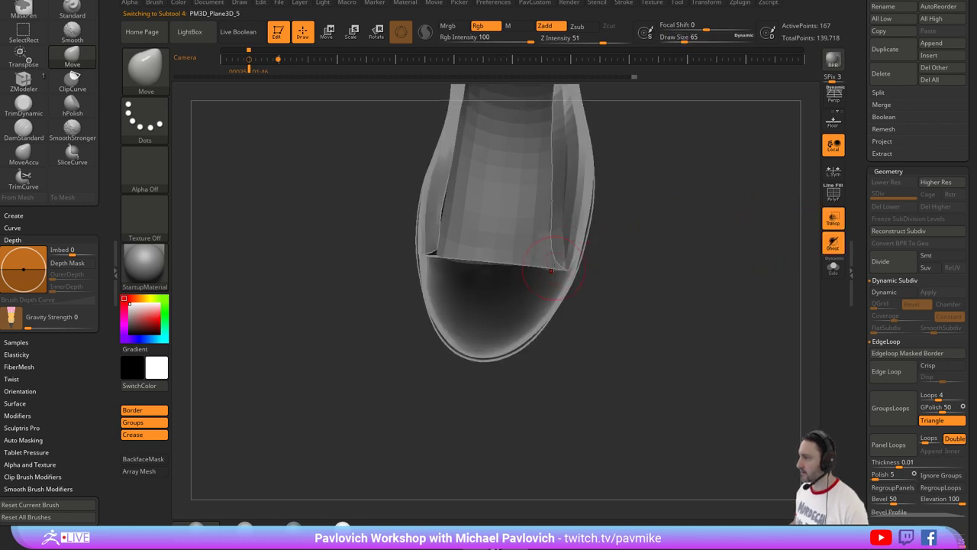
mouse_move(432, 251)
right_mouse_down()
mouse_move(447, 251)
mouse_move(432, 252)
right_mouse_up()
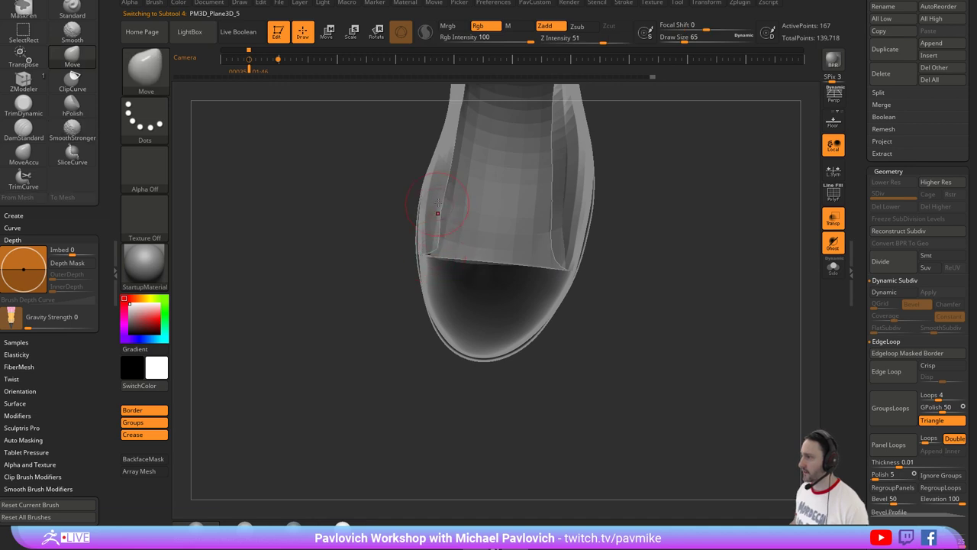
mouse_move(653, 246)
right_mouse_down()
mouse_move(675, 225)
mouse_move(690, 229)
right_mouse_up()
Turn off transparency, switch to the Standard brush and select the toe cap in a side view of the boot.
key("b")
key("s")
key("t")
left_click_drag(798, 233, 707, 222)
mouse_move(636, 189)
left_mouse_down()
mouse_move(667, 187)
mouse_move(666, 229)
mouse_move(630, 228)
left_mouse_up()
left_click(628, 228, "alt")
key("s")
mouse_move(647, 229)
right_mouse_down()
mouse_move(632, 234)
mouse_move(631, 172)
right_mouse_up()
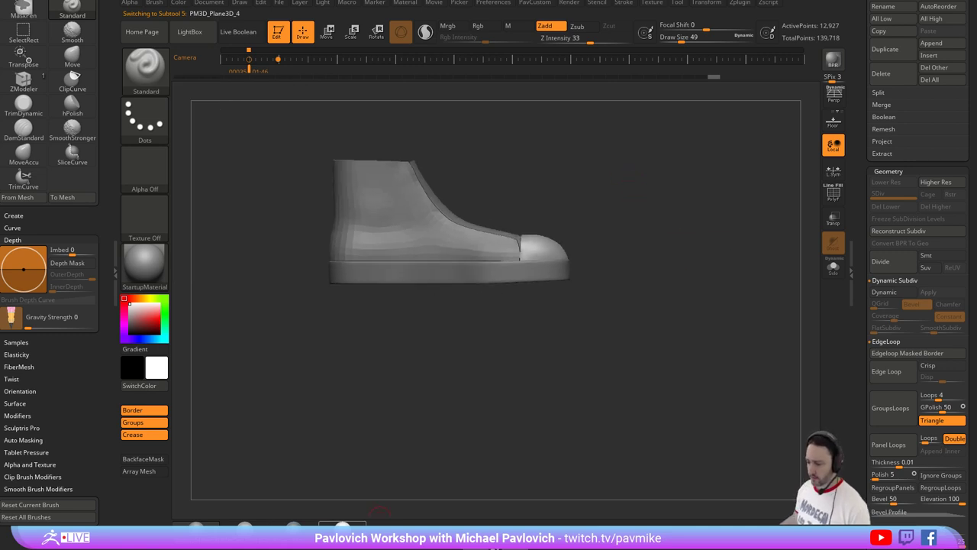
Compare the boot's side profile and toe cap with the sneakers in the character reference image.
mouse_move(342, 527)
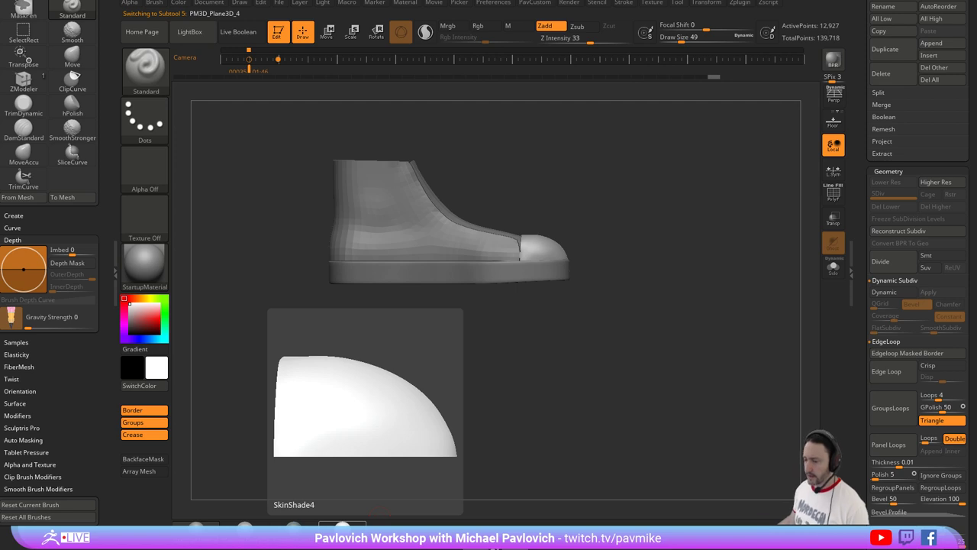
right_click_drag(260, 549, 258, 268)
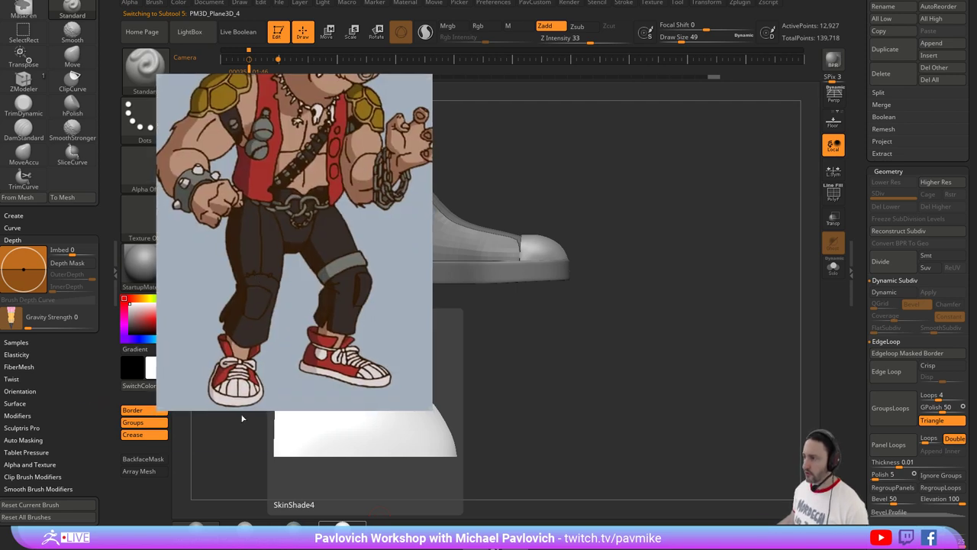
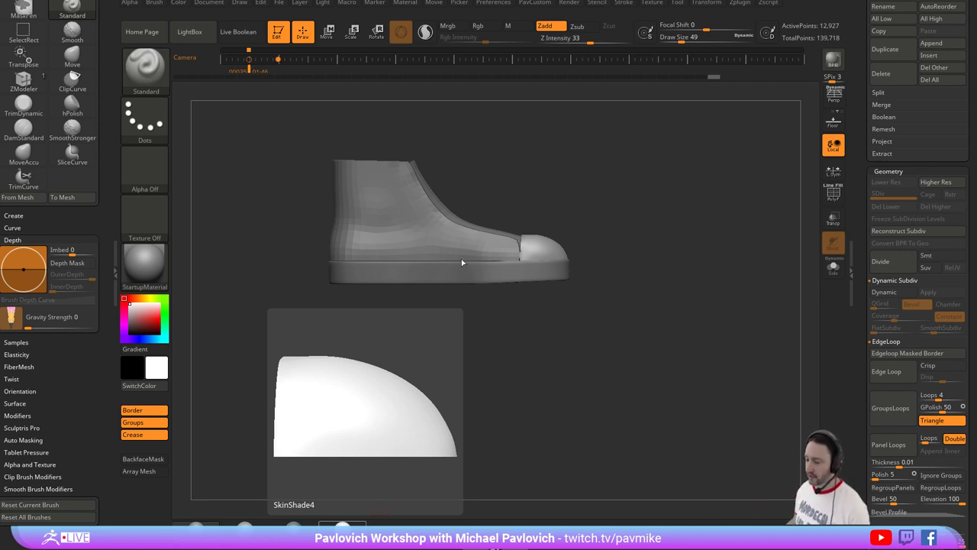
right_click_drag(667, 200, 718, 283)
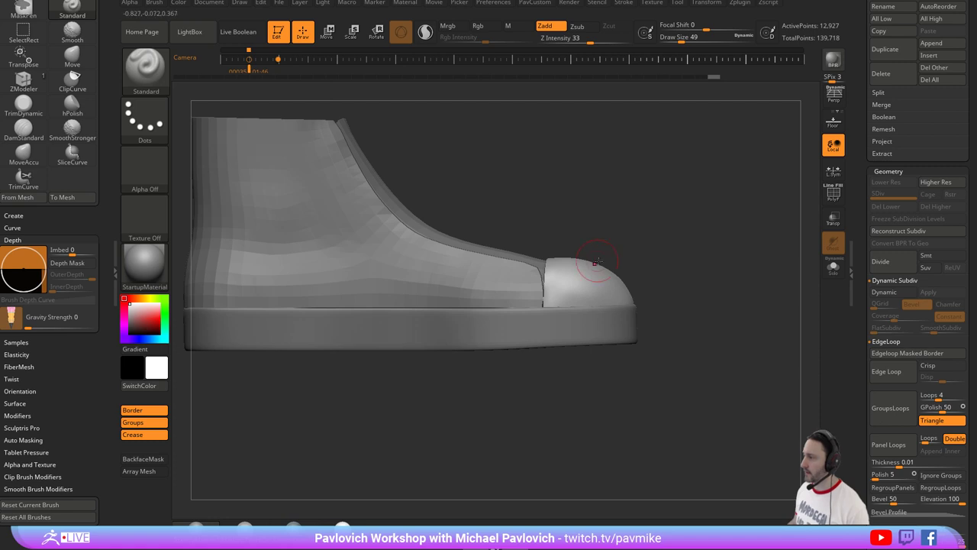
Show the toe cap alone with its wireframe and switch back to the Move brush.
left_click(833, 194)
right_click_drag(733, 199, 752, 261, "alt")
left_click(831, 267)
left_click_drag(709, 221, 496, 242, "shift")
key("b")
key("m")
key("v")
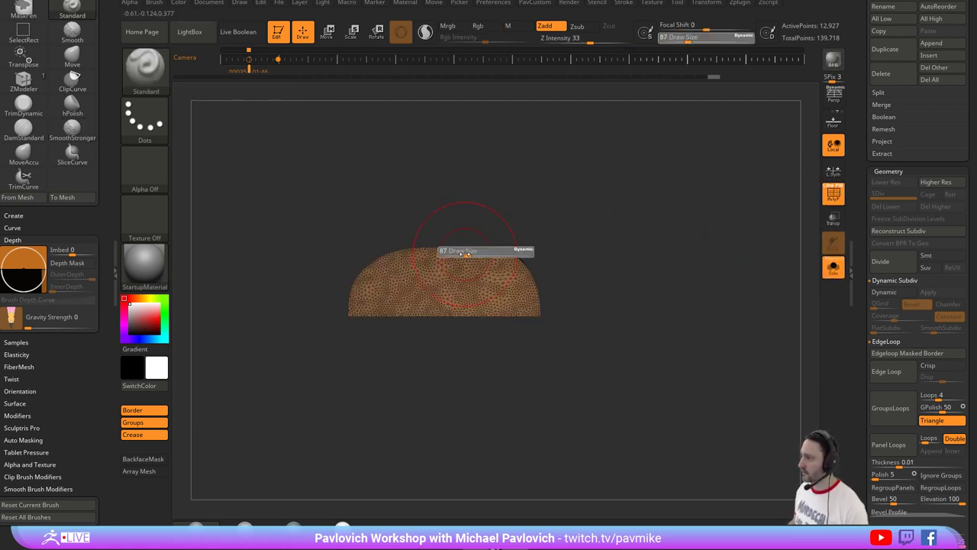
Enable KeepGroups, lower SmoothGroups to its minimum and ZRemesh the toe cap repeatedly at Half density.
right_click_drag(660, 227, 700, 265)
key("2")
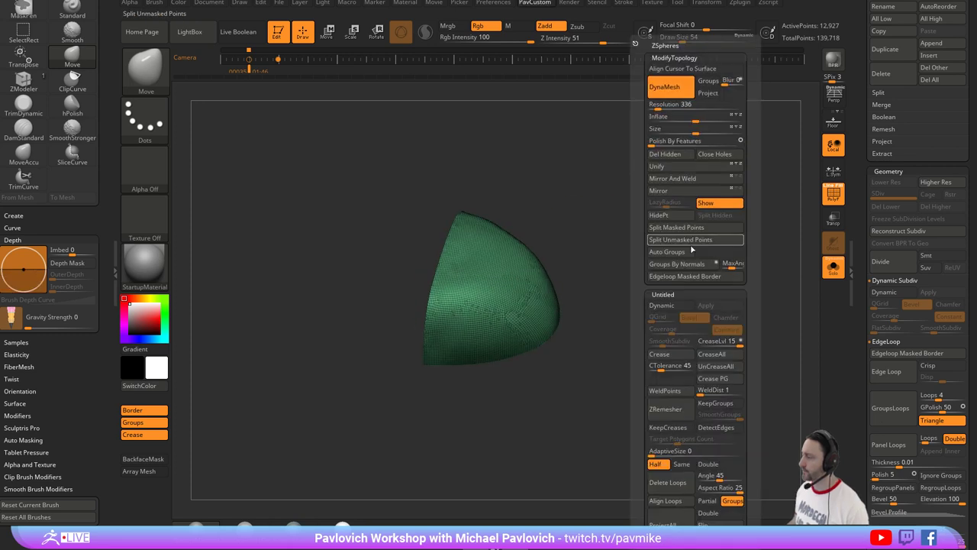
left_click(712, 405)
left_click(712, 416)
right_click_drag(580, 353, 658, 336)
key("2")
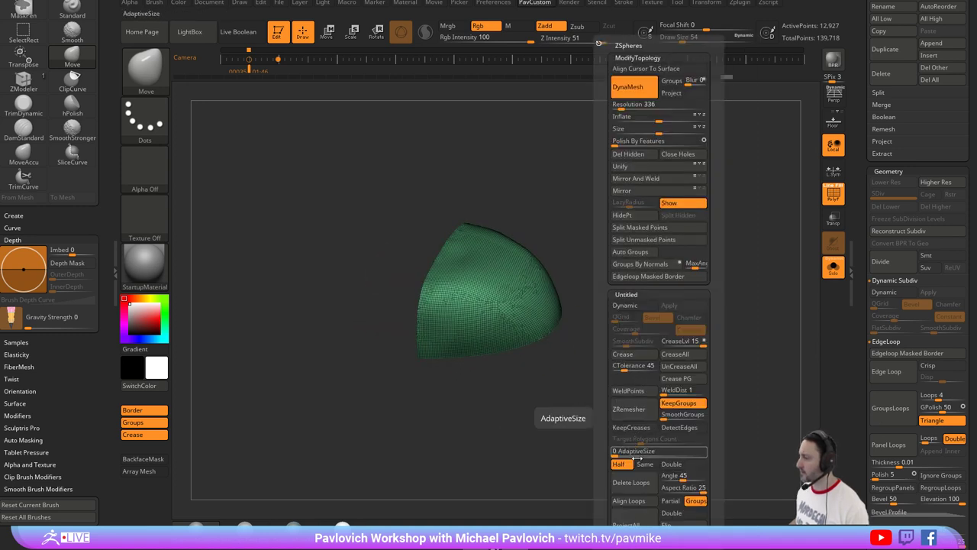
left_click(629, 465)
left_click(623, 464)
left_click(636, 411)
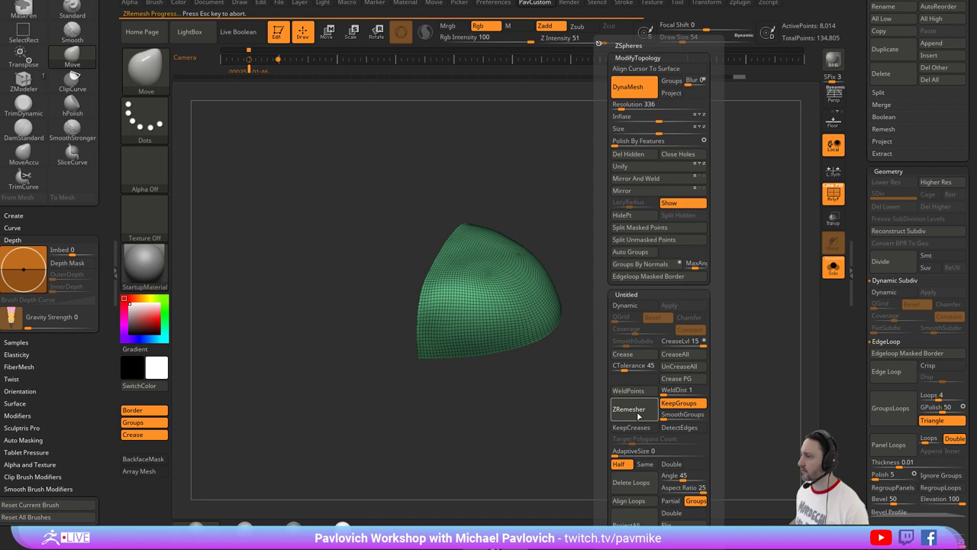
left_click(637, 415)
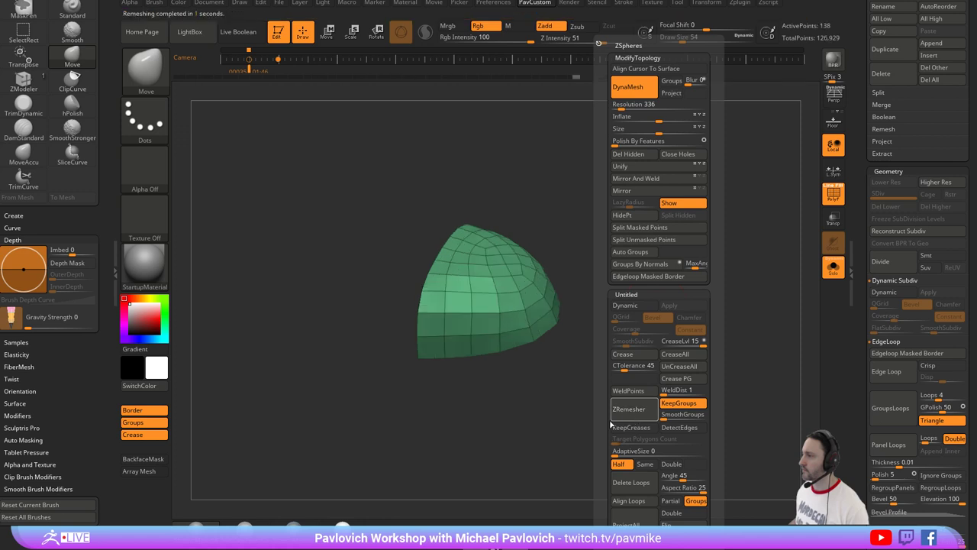
Touch up the remeshed toe cap's back corner with the Move brush at draw size 31.
left_click_drag(646, 357, 651, 288)
key("ctrl+w")
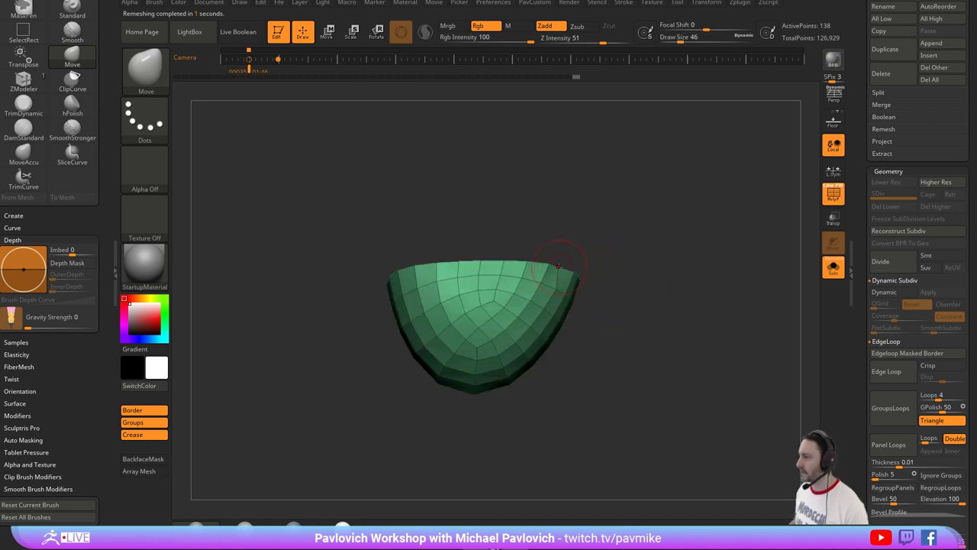
key("s")
left_click_drag(603, 273, 600, 274)
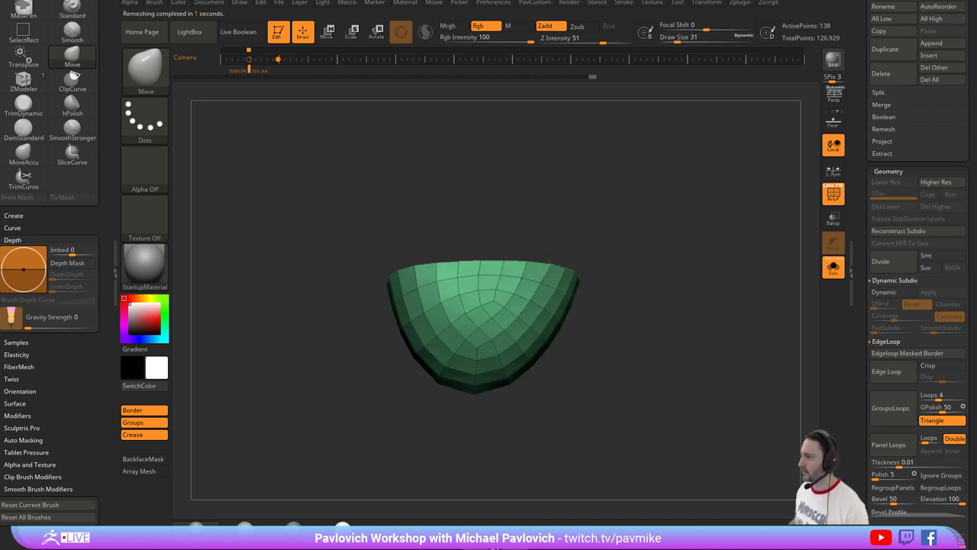
left_click_drag(653, 316, 739, 202)
Switch to the ZModeler brush, set its edge action to Delete and show the whole boot again.
mouse_move(747, 310)
left_mouse_down()
mouse_move(733, 275)
mouse_move(764, 280)
mouse_move(658, 254)
mouse_move(693, 227)
mouse_move(701, 240)
mouse_move(745, 233)
mouse_move(591, 211)
left_mouse_up()
key("b")
key("z")
key("m")
key("space")
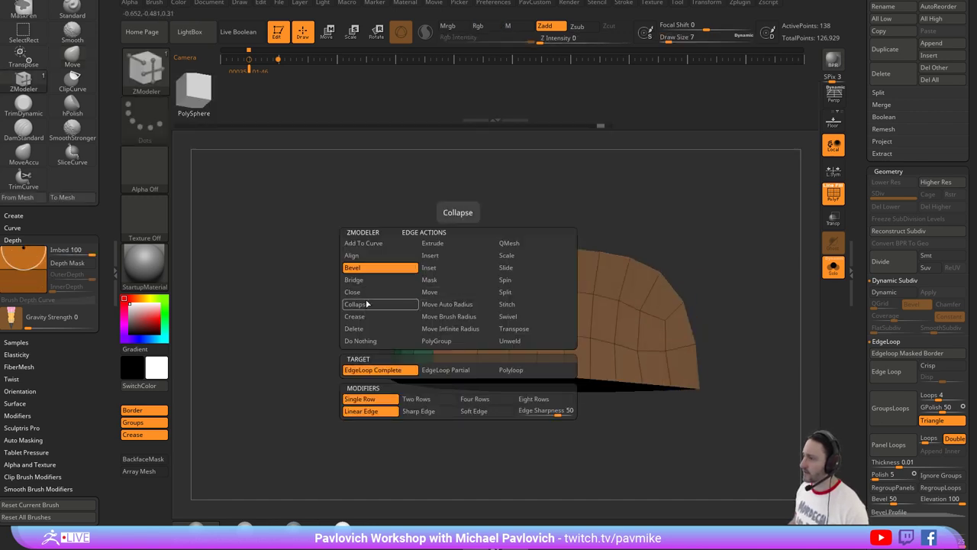
left_click(362, 328)
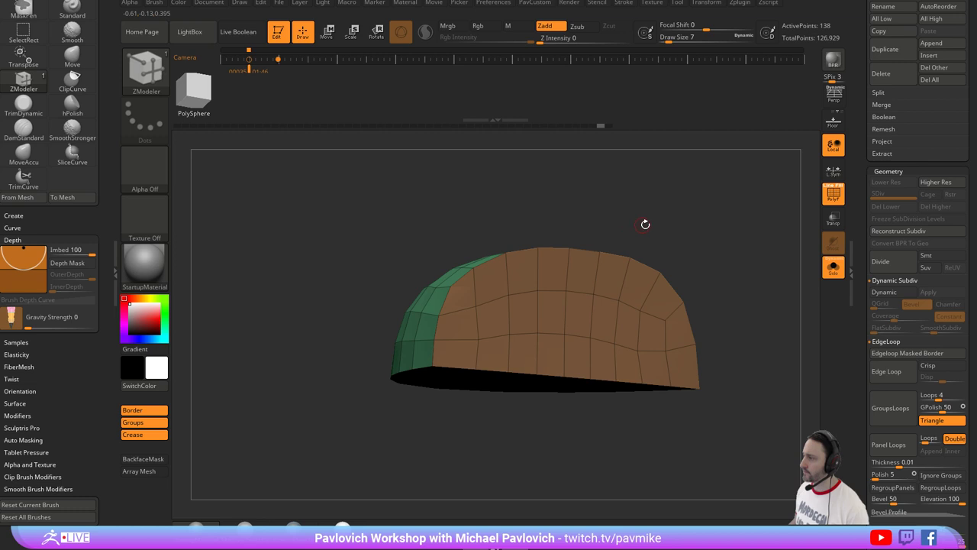
left_click_drag(645, 225, 815, 290)
left_click(833, 267)
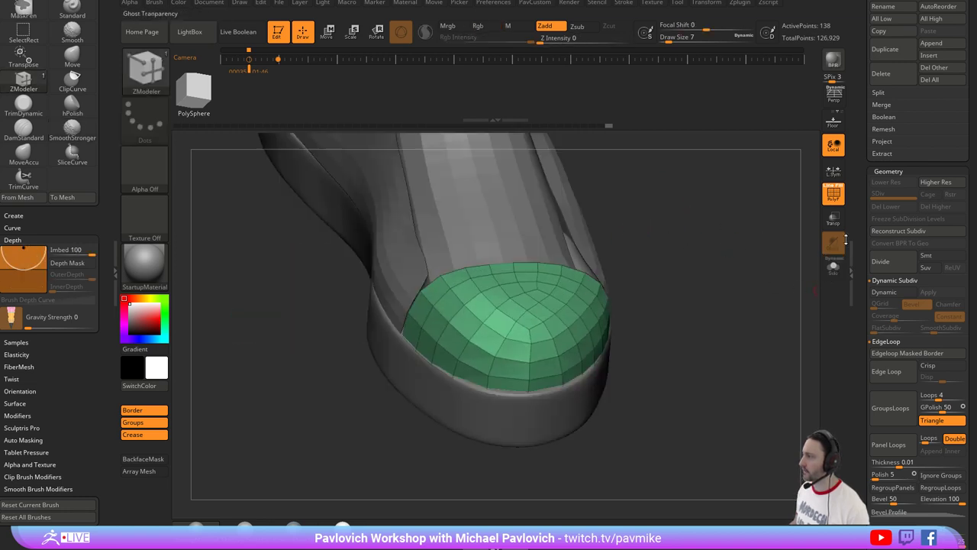
Hide the toe cap's wireframe, switch to the Standard brush and turn on dynamic subdivision for the toe cap.
left_click(833, 193)
mouse_move(771, 229)
left_mouse_down()
mouse_move(745, 258)
mouse_move(679, 255)
mouse_move(727, 344)
left_mouse_up()
key("b")
key("s")
key("t")
key("5")
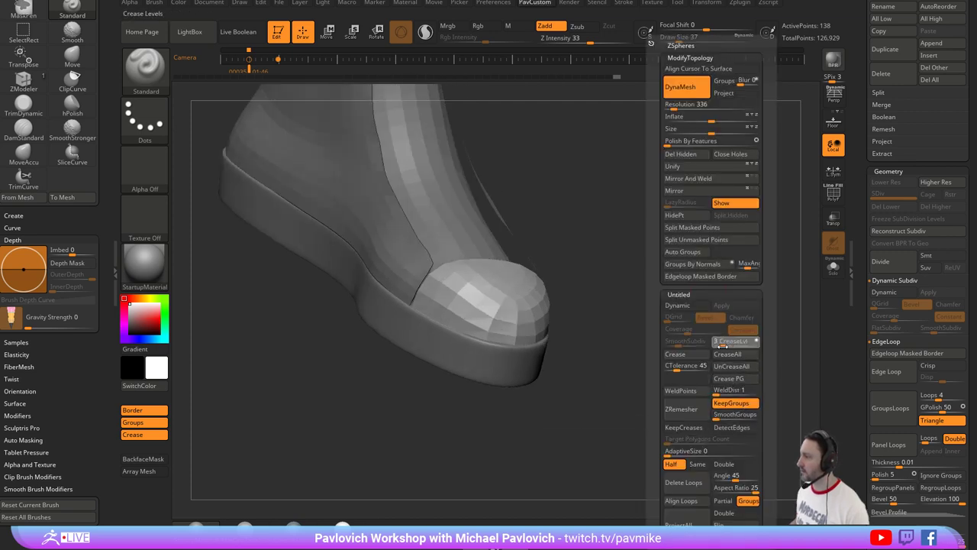
left_click(678, 305)
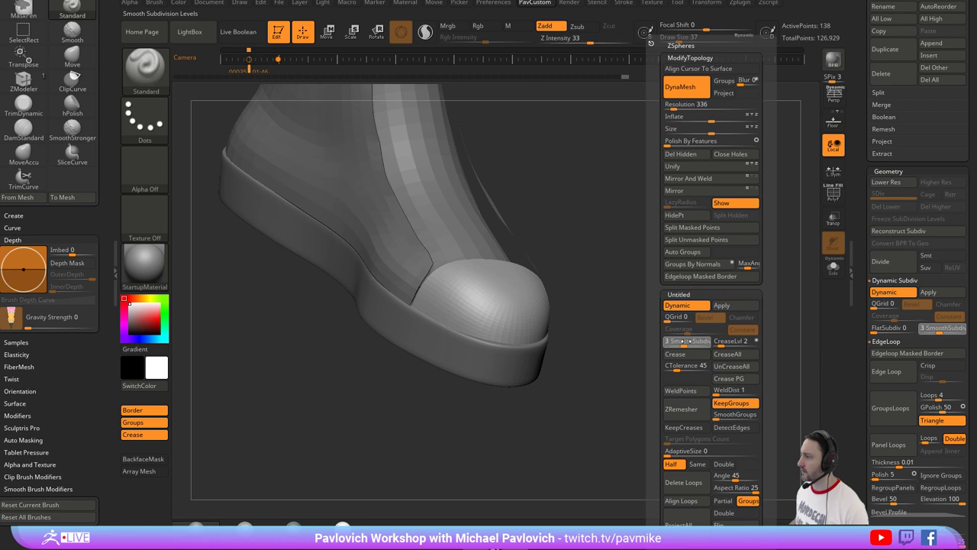
mouse_move(592, 314)
left_mouse_down()
mouse_move(649, 298)
mouse_move(631, 292)
mouse_move(678, 266)
mouse_move(762, 288)
left_mouse_up()
key("s")
left_click_drag(678, 288, 630, 282)
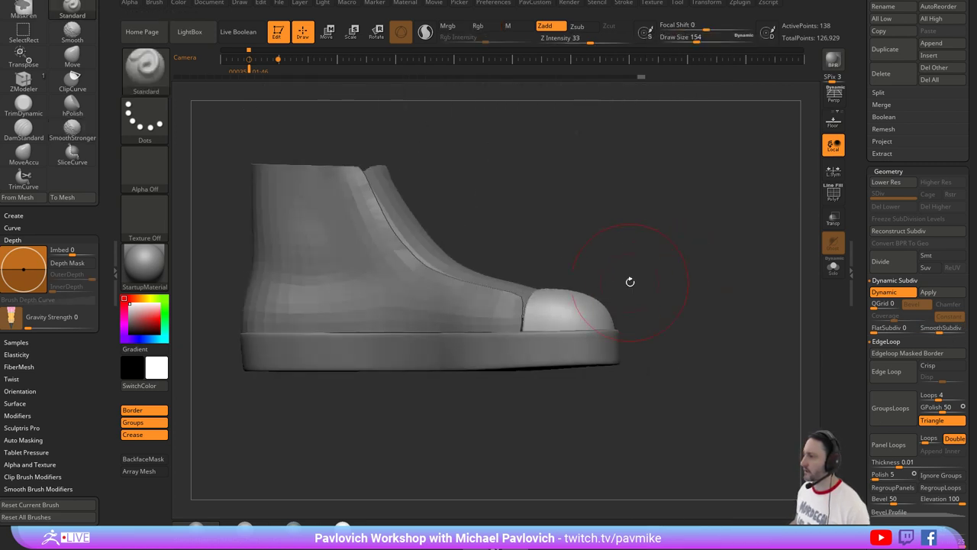
Select the side upper, show its wireframe and switch to the ZModeler brush.
left_click_drag(498, 298, 488, 297)
left_click(488, 300, "alt")
mouse_move(663, 266)
left_mouse_down()
mouse_move(595, 267)
mouse_move(707, 271)
mouse_move(736, 246)
mouse_move(696, 265)
left_mouse_up()
key("s")
mouse_move(696, 263)
left_mouse_down()
mouse_move(695, 247)
mouse_move(721, 210)
mouse_move(694, 253)
mouse_move(735, 289)
mouse_move(733, 247)
mouse_move(756, 233)
mouse_move(735, 212)
mouse_move(736, 267)
mouse_move(742, 212)
left_mouse_up()
key("shift+f")
key("b")
key("z")
key("m")
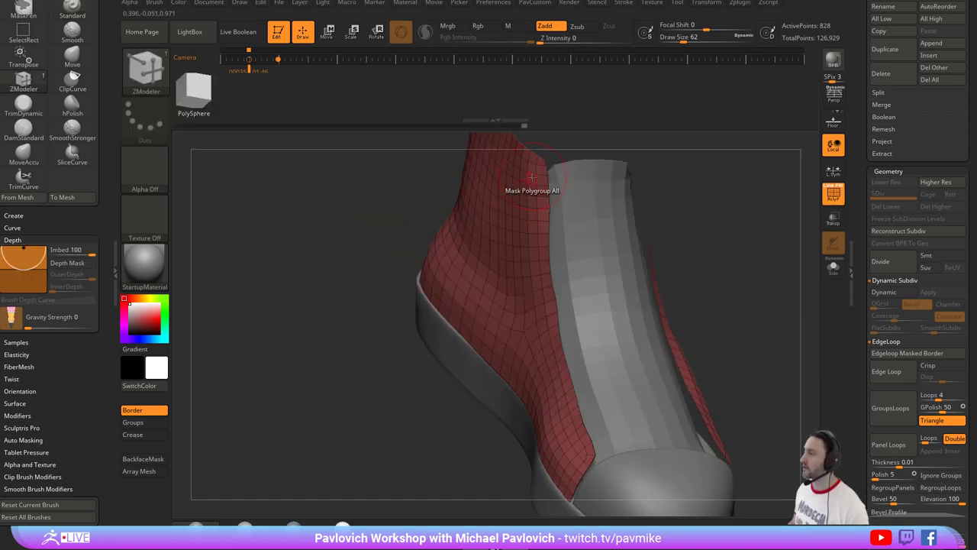
Set the ZModeler polygon action to Extrude with the Polygroup All target and extrude the side upper into a thin shell.
key("space")
left_click(580, 135)
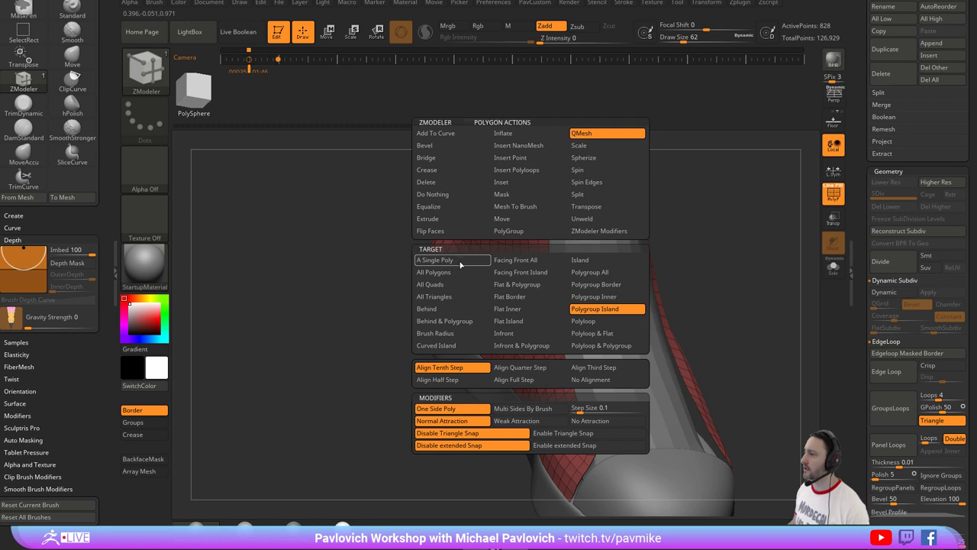
left_click(428, 219)
left_click(600, 286)
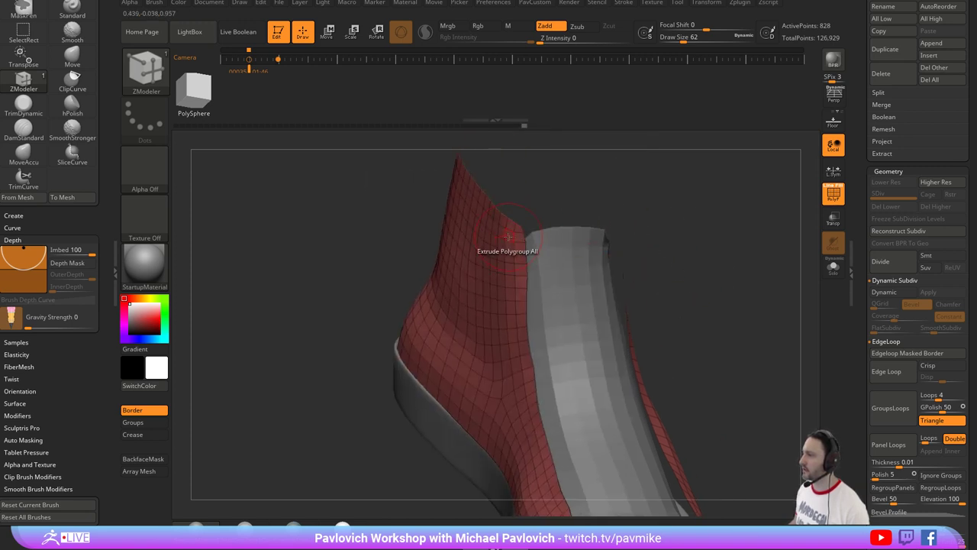
left_click_drag(508, 237, 505, 212)
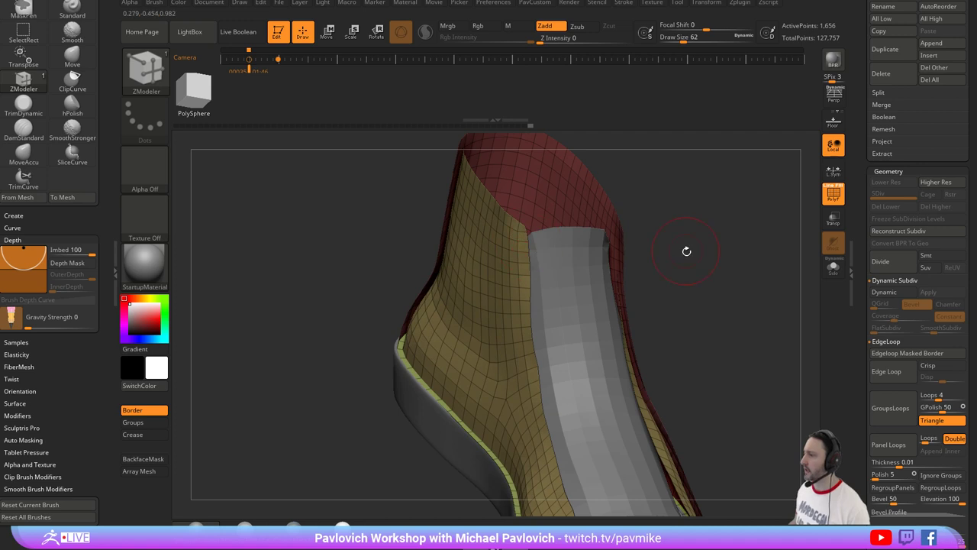
left_click_drag(687, 250, 649, 225)
key("ctrl")
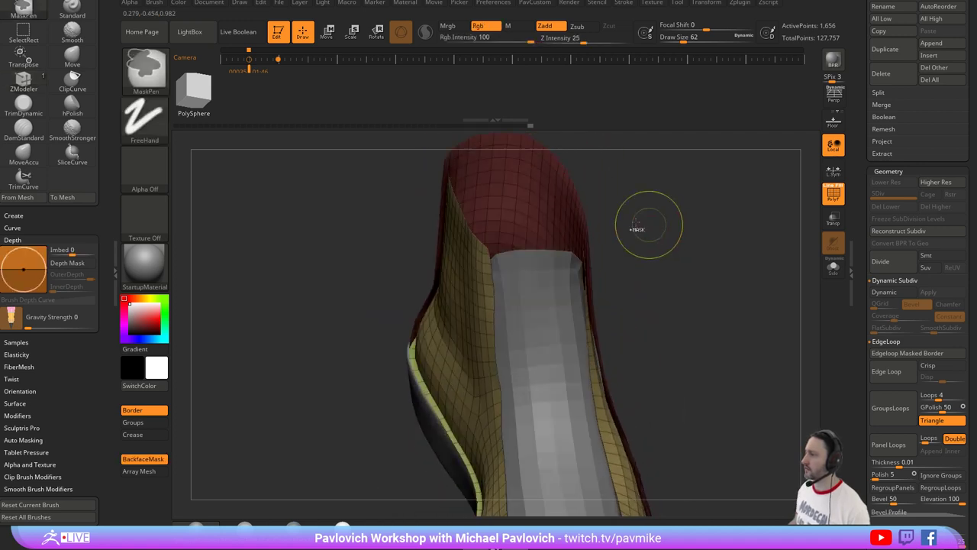
key("ctrl+z")
left_click(472, 246)
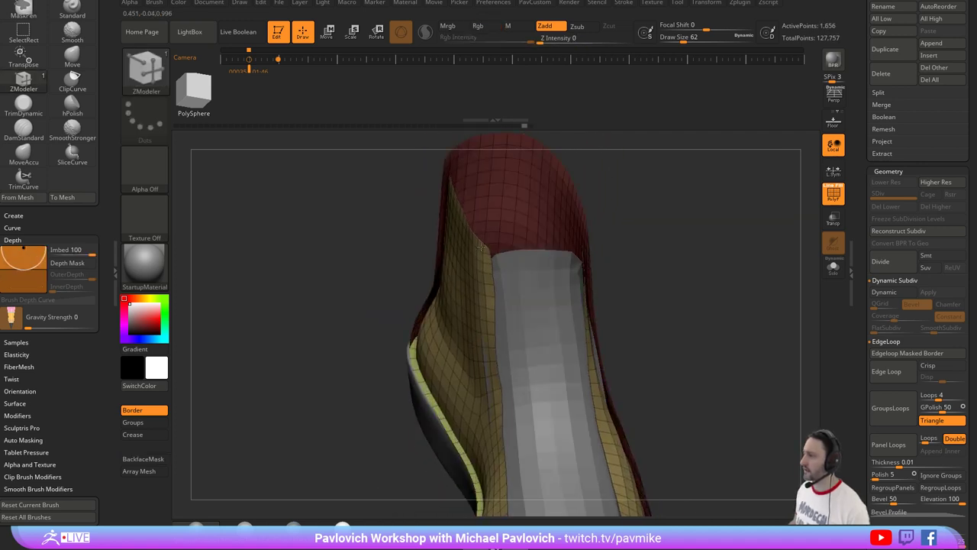
left_click_drag(625, 251, 697, 288)
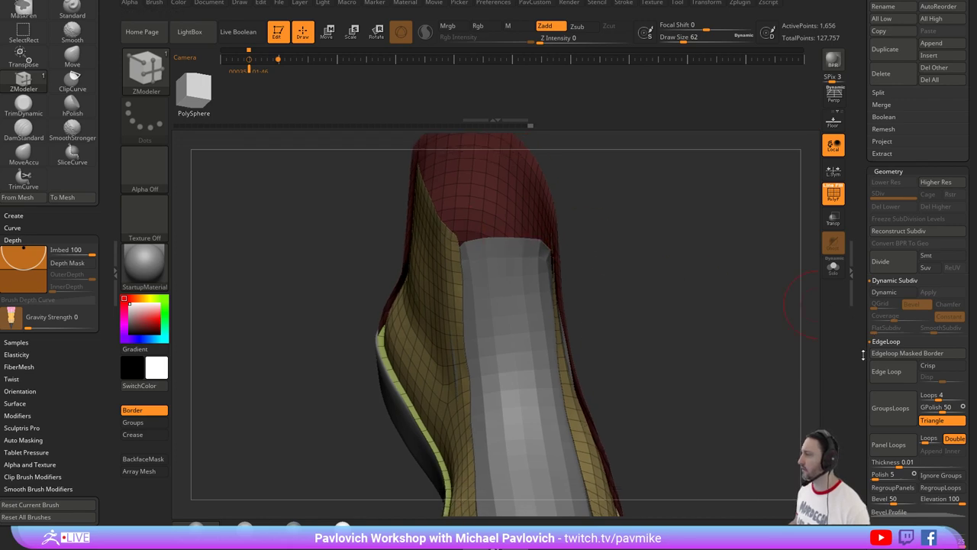
Flip the normals of the thickened side upper and apply Polish By Features to it.
left_click_drag(864, 355, 868, 122)
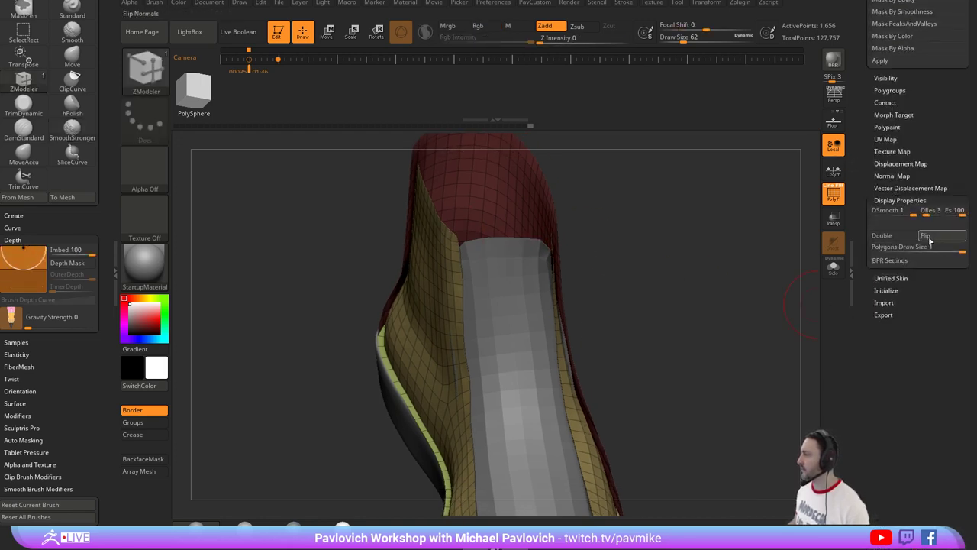
left_click_drag(764, 243, 733, 282)
key("2")
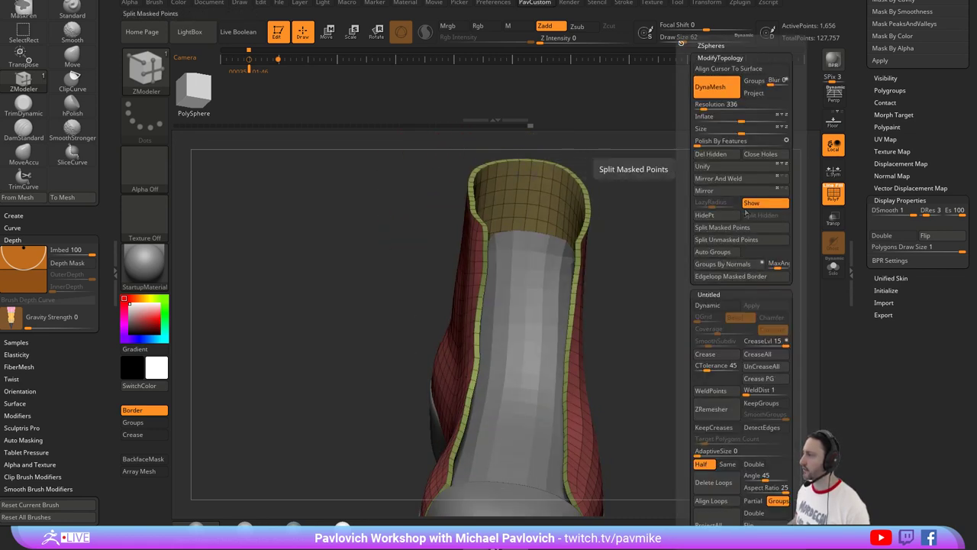
left_click(698, 145)
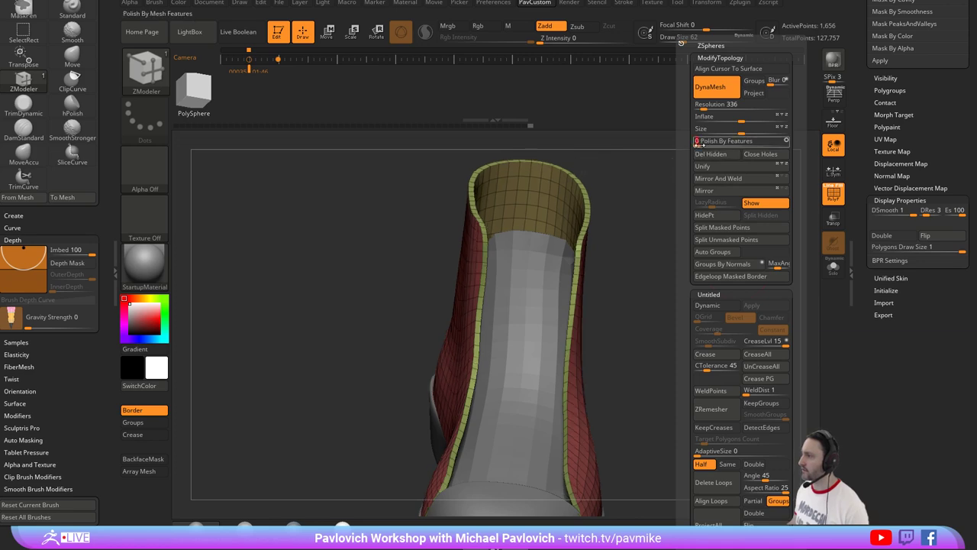
left_click_drag(726, 284, 635, 278)
mouse_move(611, 212)
left_mouse_down()
mouse_move(661, 283)
mouse_move(703, 250)
mouse_move(694, 253)
mouse_move(685, 222)
mouse_move(690, 275)
mouse_move(692, 221)
mouse_move(683, 234)
mouse_move(756, 246)
mouse_move(637, 250)
left_mouse_up()
Set the draw size to 35, isolate the side upper and crease its border.
key("s")
left_click(835, 276)
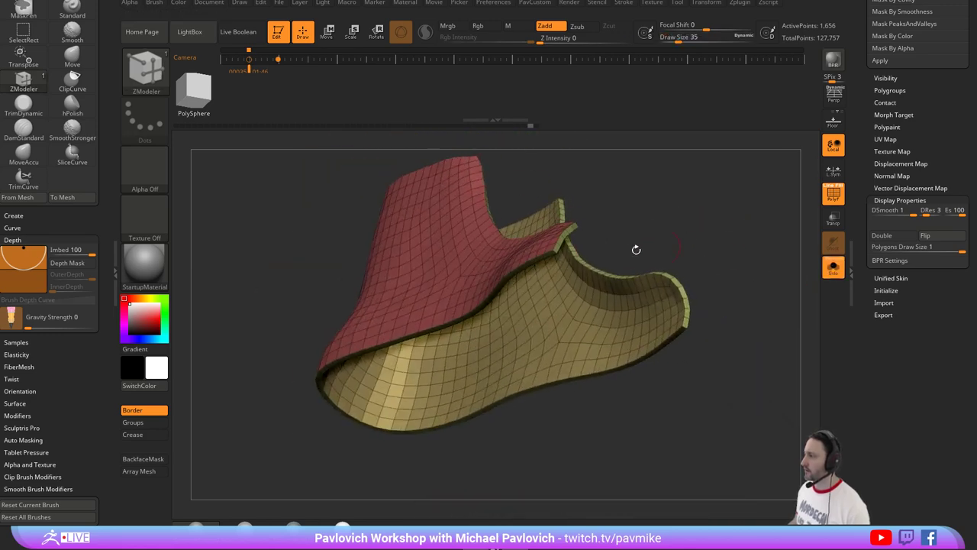
key("2")
left_click(736, 357)
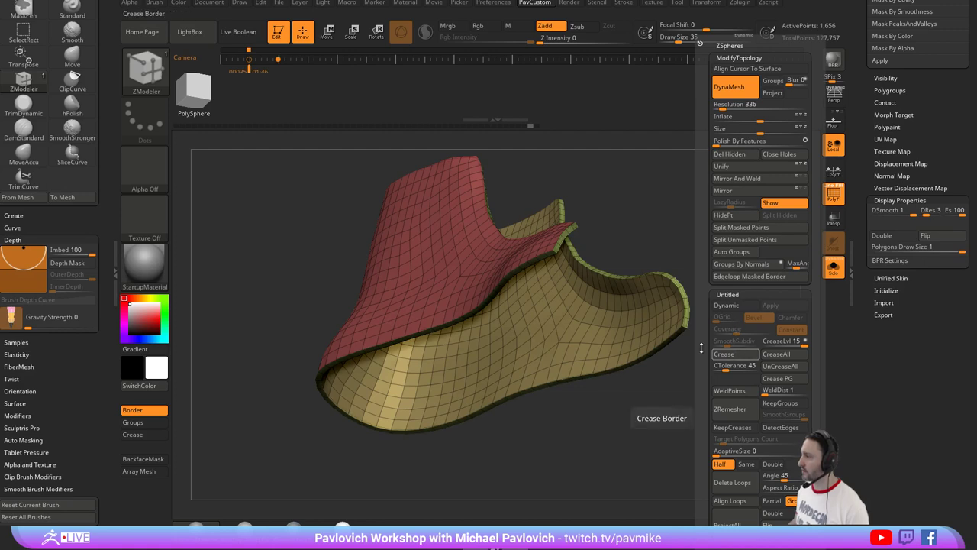
right_click_drag(575, 235, 598, 283, "alt")
left_click_drag(680, 251, 529, 262)
left_click_drag(616, 206, 664, 316)
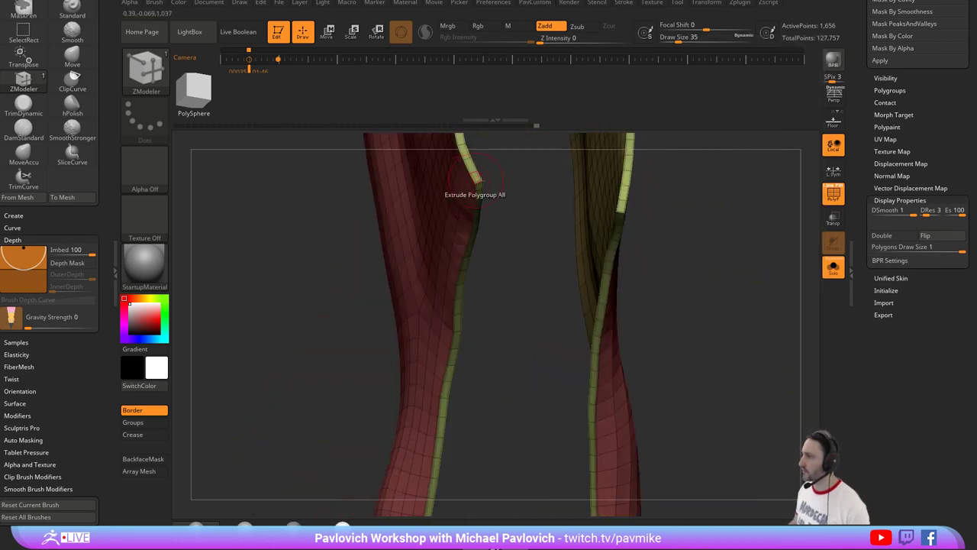
left_click_drag(683, 272, 721, 209)
Polish the isolated side upper with Polish By Features and hide its wireframe.
key("space")
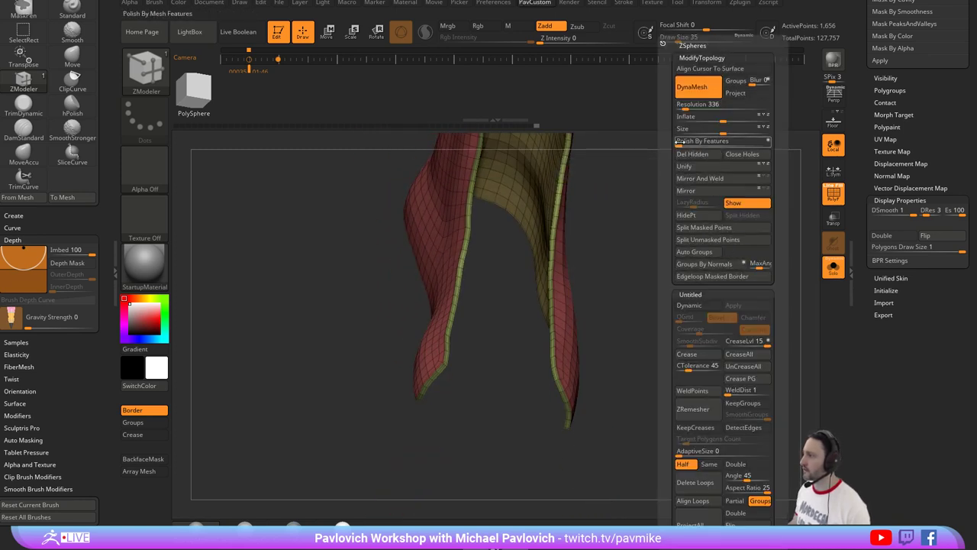
left_click_drag(686, 141, 688, 141)
left_click_drag(604, 219, 643, 236)
left_click(825, 202)
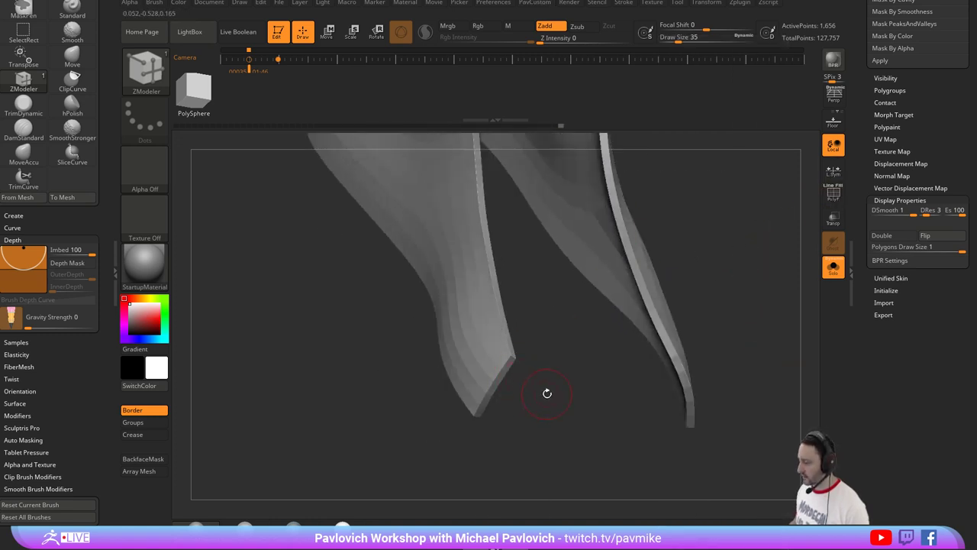
Set the ZModeler edge action to Crease with the Edge target and polish the side upper by features once more.
key("space")
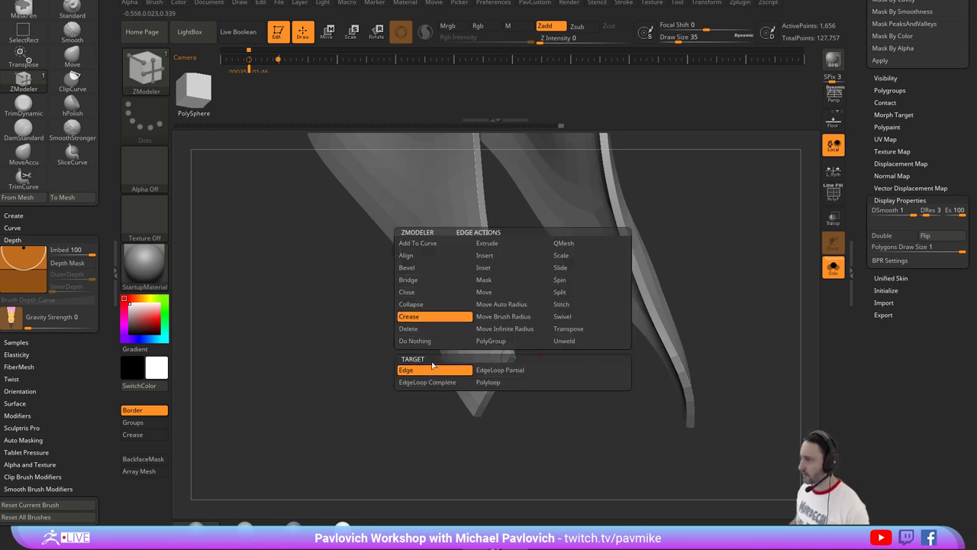
left_click(409, 316)
left_click_drag(780, 309, 738, 270, "alt")
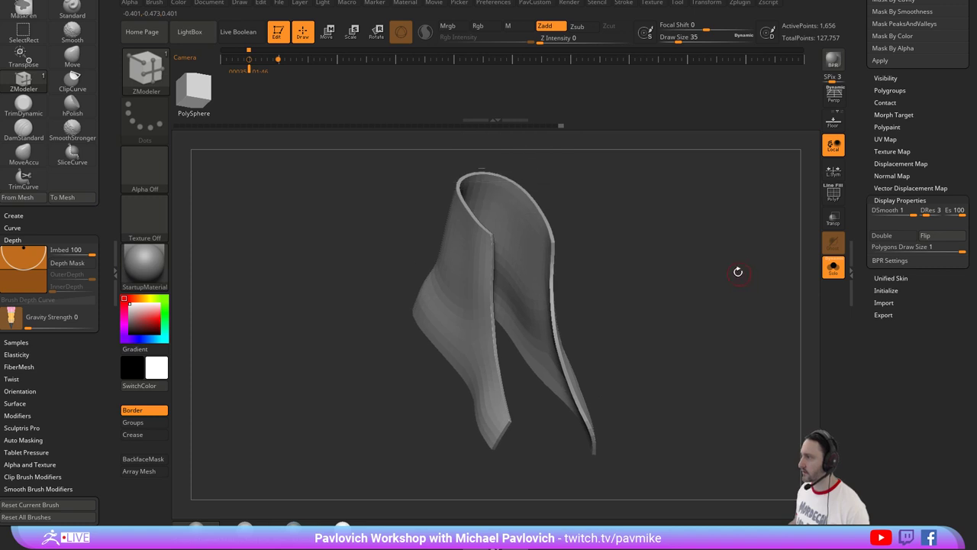
key("2")
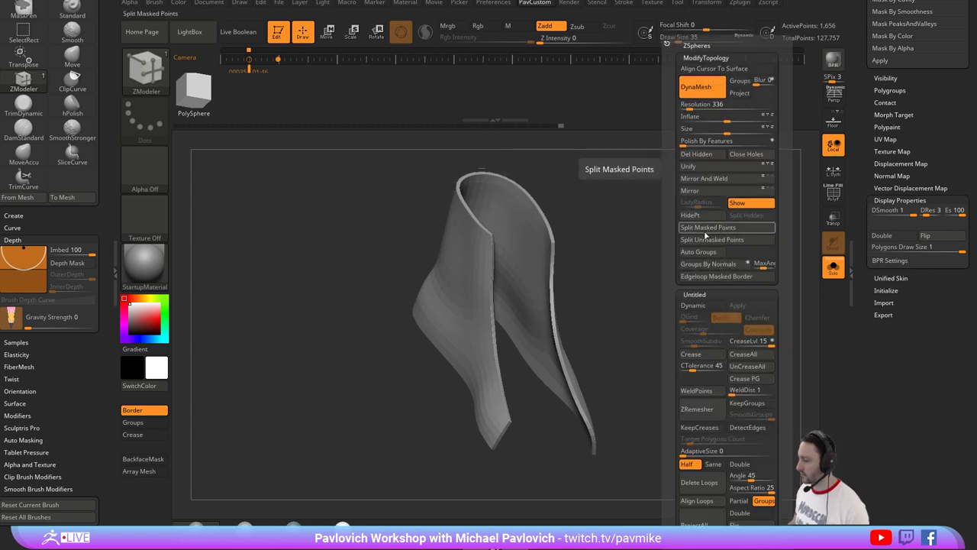
mouse_move(676, 228)
left_mouse_down("alt")
mouse_move(659, 266)
mouse_move(707, 273)
mouse_move(709, 402)
left_mouse_up("alt")
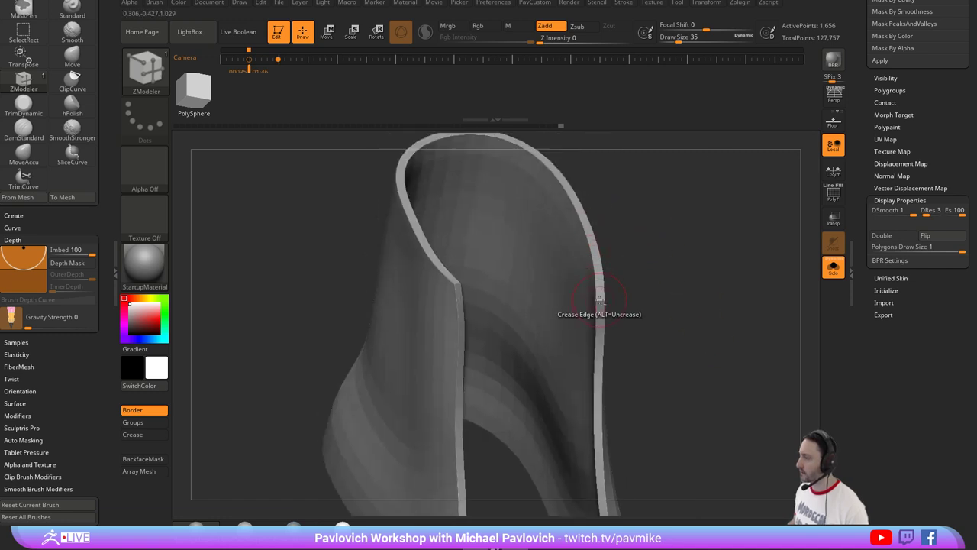
left_click_drag(623, 294, 703, 237)
key("2")
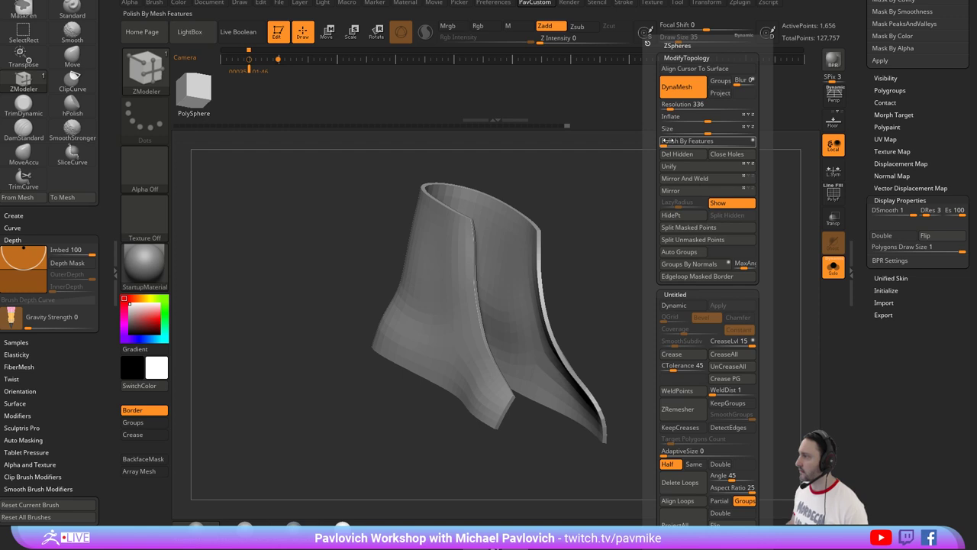
left_click_drag(626, 195, 672, 253)
Show the whole boot with wireframe, select the tongue and extrude its polygroup into a thin shell.
left_click(834, 268)
key("shift+f")
left_click_drag(759, 219, 677, 244)
left_click(480, 323, "alt")
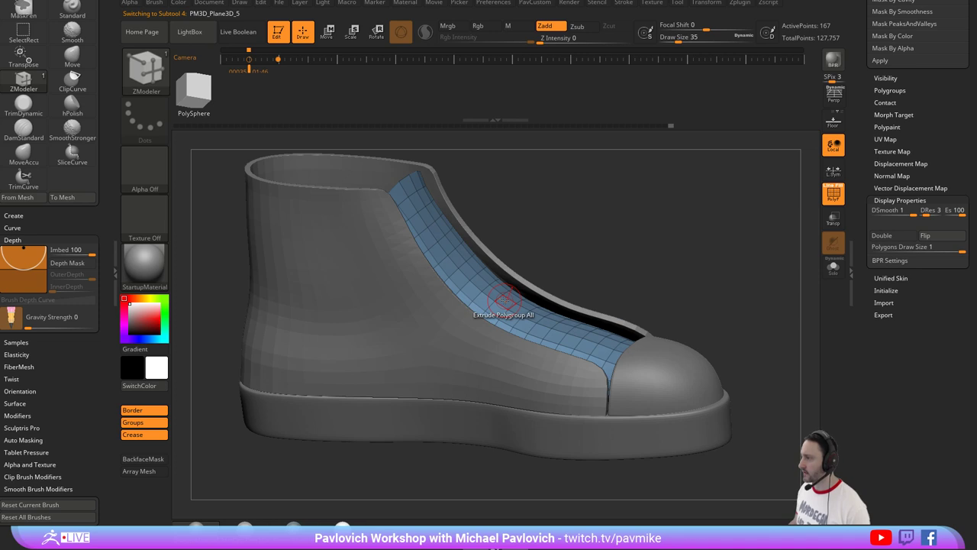
key("space")
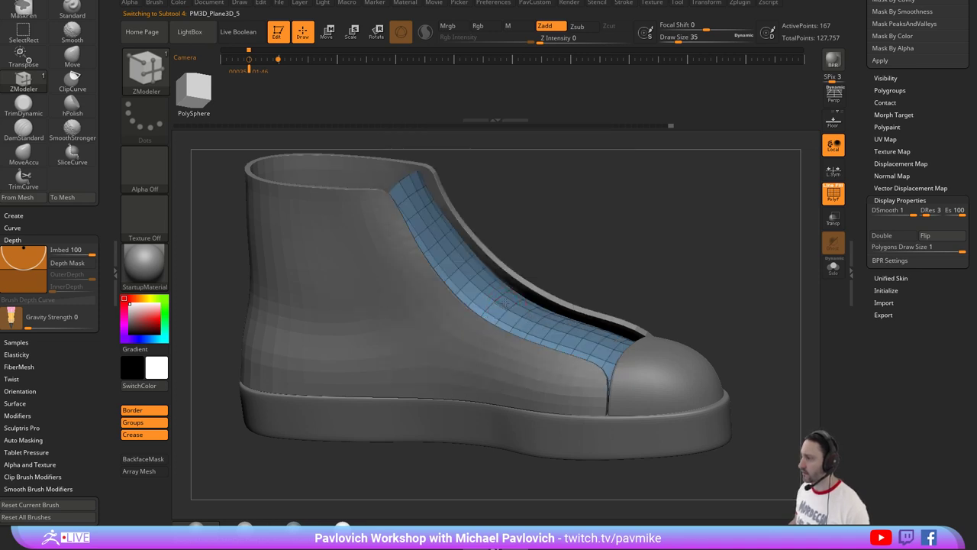
mouse_move(508, 301)
left_mouse_down()
mouse_move(500, 289)
mouse_move(510, 298)
left_mouse_up()
mouse_move(704, 267)
left_mouse_down()
mouse_move(638, 263)
mouse_move(663, 277)
mouse_move(700, 269)
mouse_move(700, 282)
left_mouse_up()
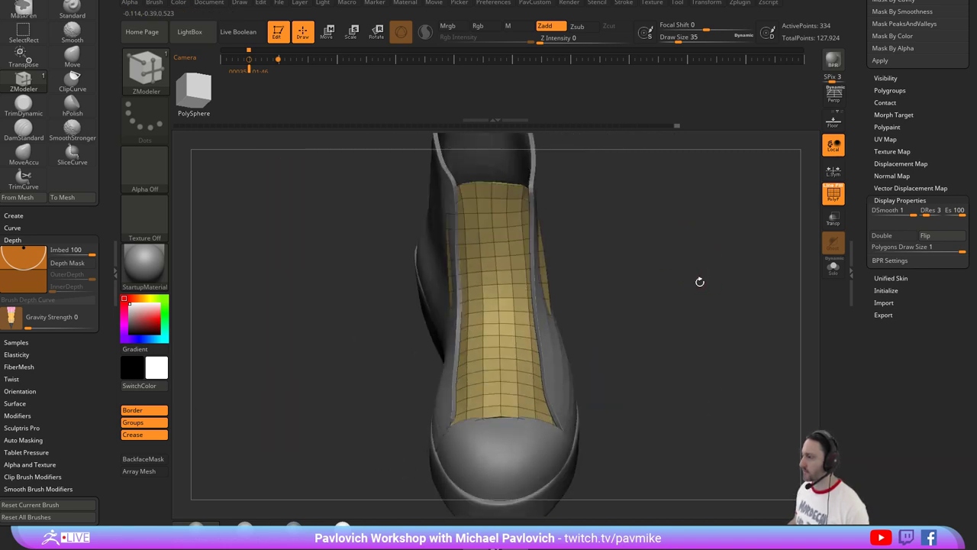
Isolate the tongue and polish it with Polish By Features toggled to its volume-preserving mode.
left_click(834, 268)
left_click_drag(650, 257, 627, 288)
key("2")
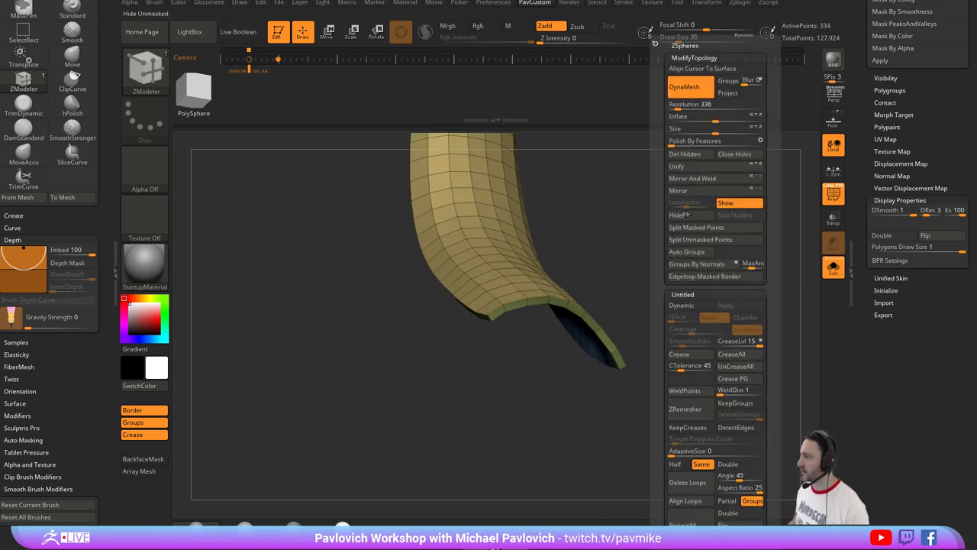
left_click_drag(650, 244, 663, 264, "alt")
key("space")
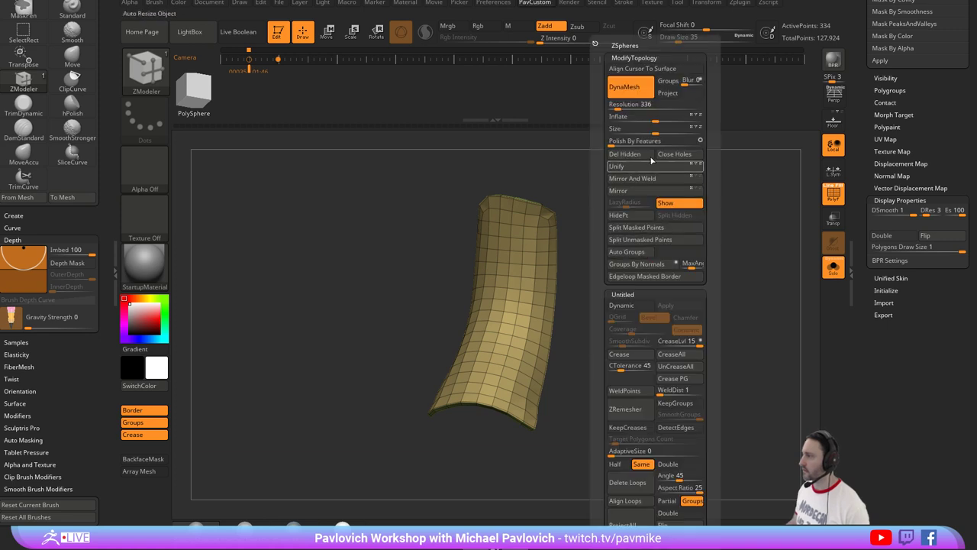
left_click(613, 144)
key("ctrl+z")
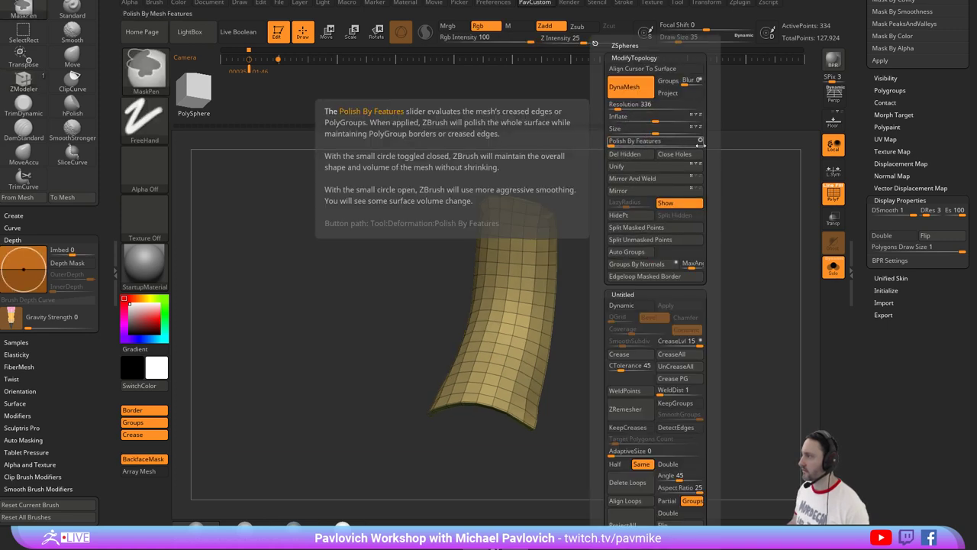
left_click(701, 141)
left_click(613, 144)
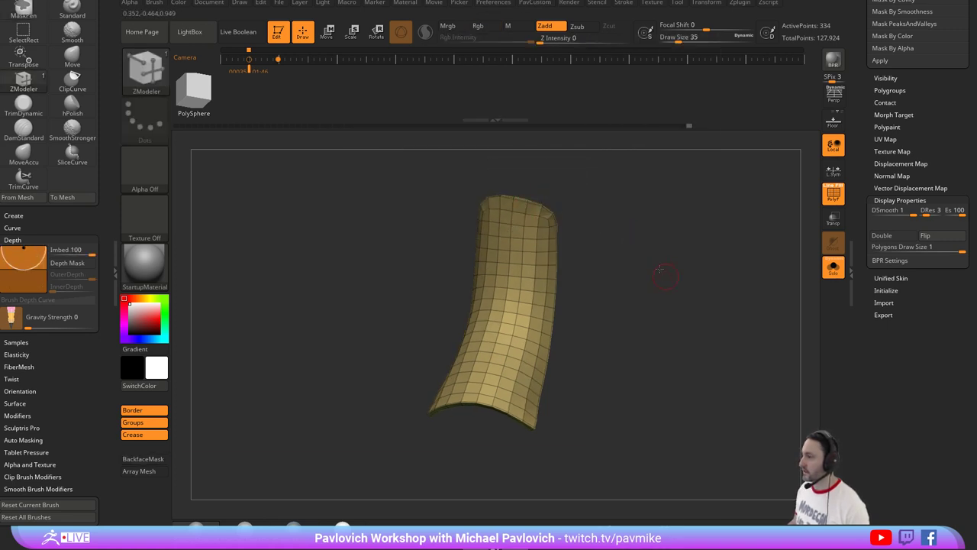
left_click_drag(661, 271, 724, 278)
Show the whole boot without wireframe and switch to the Move brush at draw size 158.
left_click(832, 273)
key("shift+f")
key("s")
left_click_drag(564, 272, 581, 273)
key("b")
key("m")
key("v")
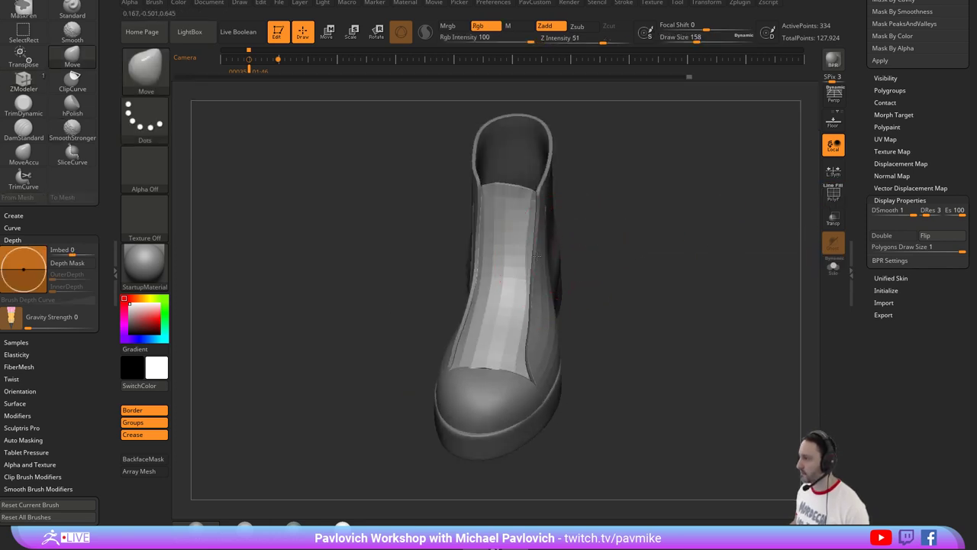
Isolate the tongue, reshape its toe end with the Move brush at draw size 90 and show the whole boot again.
left_click_drag(587, 212, 471, 231)
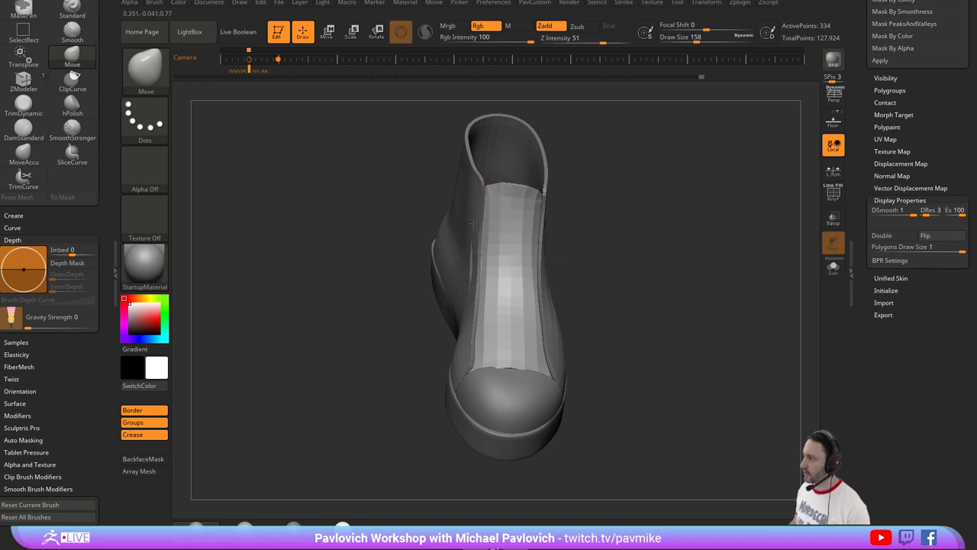
mouse_move(498, 265)
left_mouse_down()
mouse_move(661, 316)
mouse_move(671, 272)
mouse_move(746, 262)
mouse_move(538, 273)
mouse_move(678, 285)
left_mouse_up()
left_click(833, 266)
key("bracketleft")
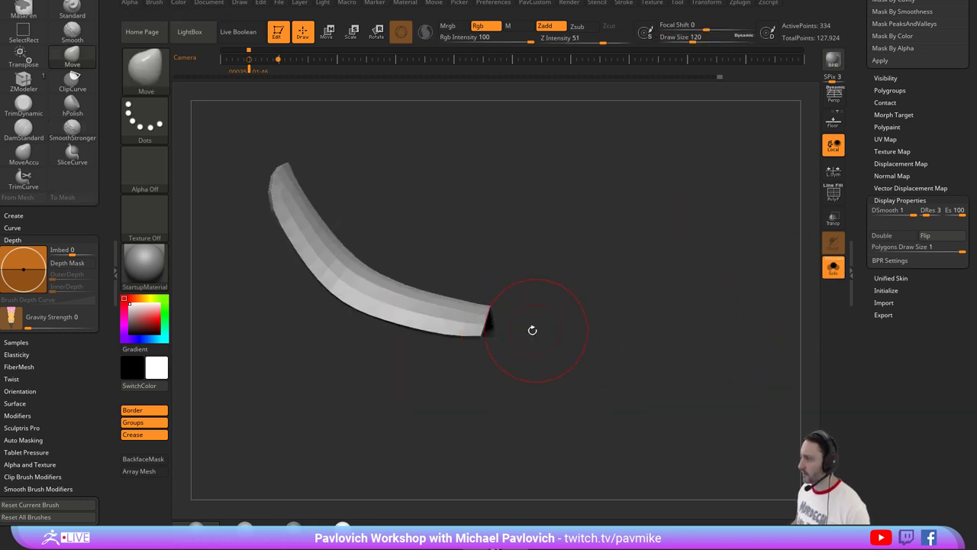
left_click_drag(533, 330, 490, 339)
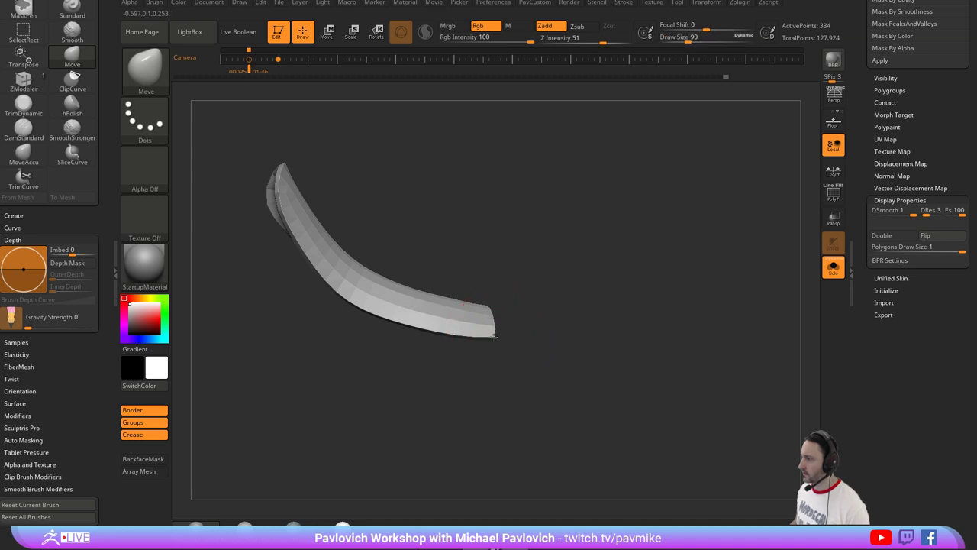
left_click(831, 269)
left_click_drag(678, 227, 631, 258)
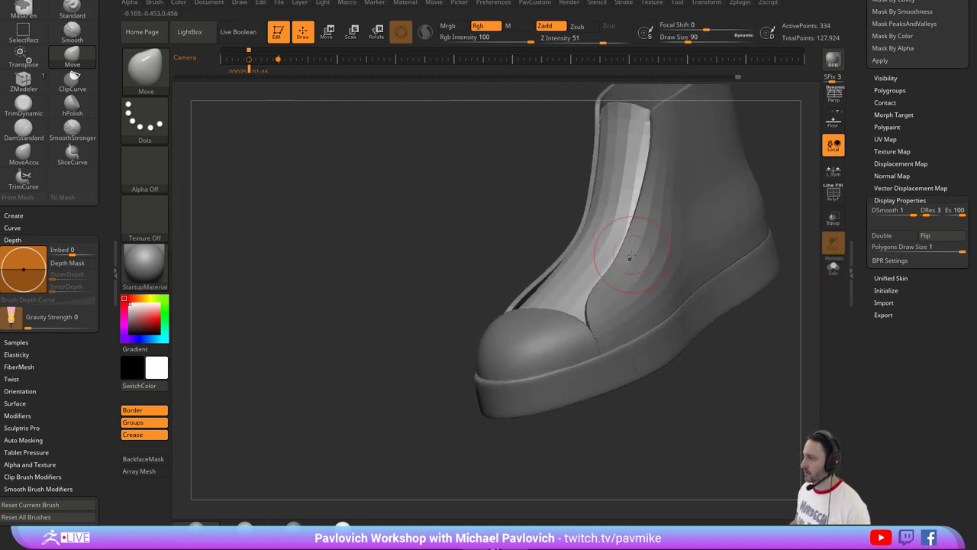
Select the side upper and switch to the Move brush at draw size 104.
mouse_move(709, 355)
left_mouse_down()
mouse_move(745, 375)
mouse_move(515, 284)
mouse_move(446, 299)
mouse_move(611, 260)
mouse_move(692, 279)
mouse_move(649, 281)
left_mouse_up()
left_click(528, 297, "alt")
key("b")
key("s")
key("t")
key("bracketright")
key("b")
key("m")
key("v")
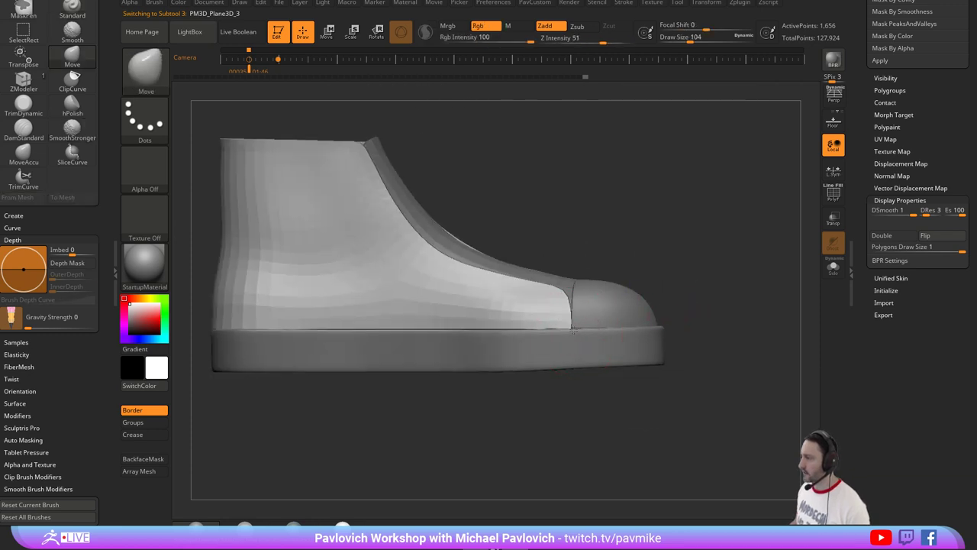
Switch to the Standard brush, reduce the draw size to 49 and view the boot from the side.
key("b")
key("s")
key("t")
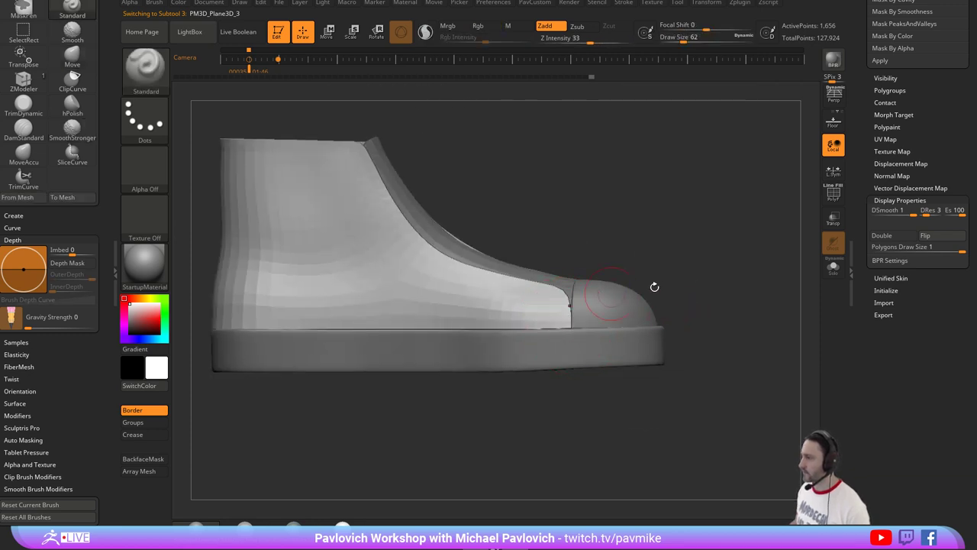
mouse_move(653, 285)
left_mouse_down()
mouse_move(710, 229)
mouse_move(711, 317)
mouse_move(717, 285)
mouse_move(692, 291)
left_mouse_up()
key("s")
key("s")
mouse_move(692, 291)
left_mouse_down()
mouse_move(703, 275)
mouse_move(657, 268)
mouse_move(720, 277)
mouse_move(682, 284)
left_mouse_up()
key("s")
mouse_move(682, 284)
left_mouse_down("alt")
mouse_move(702, 256)
mouse_move(707, 264)
left_mouse_up("alt")
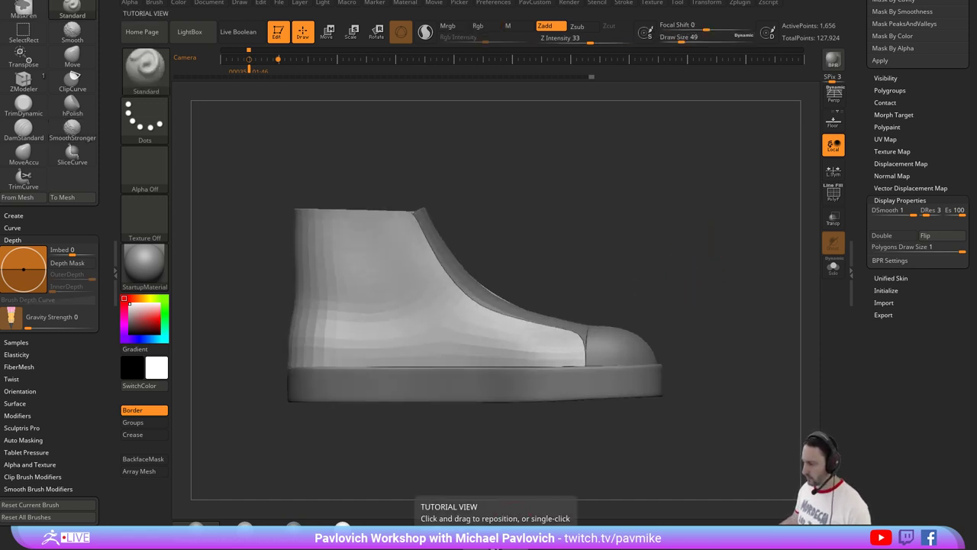
Compare the boot's side profile with the shoes in the character reference image and reduce the draw size to 33.
key("alt+Tab")
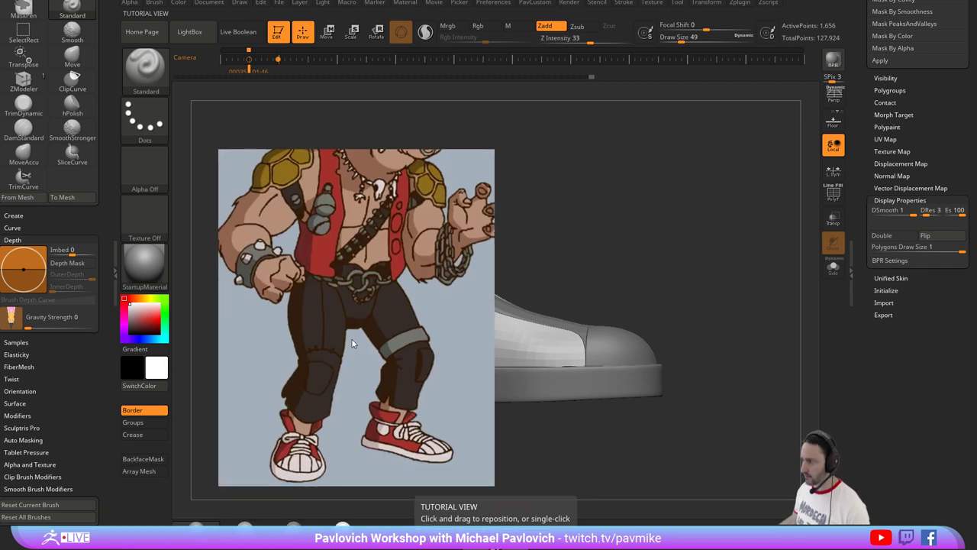
key("alt+Tab")
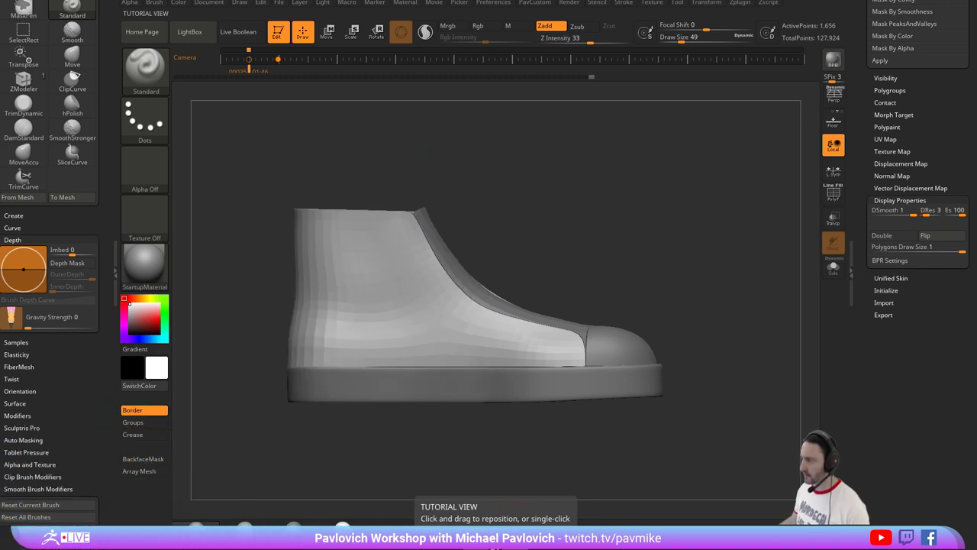
left_click_drag(646, 239, 651, 260)
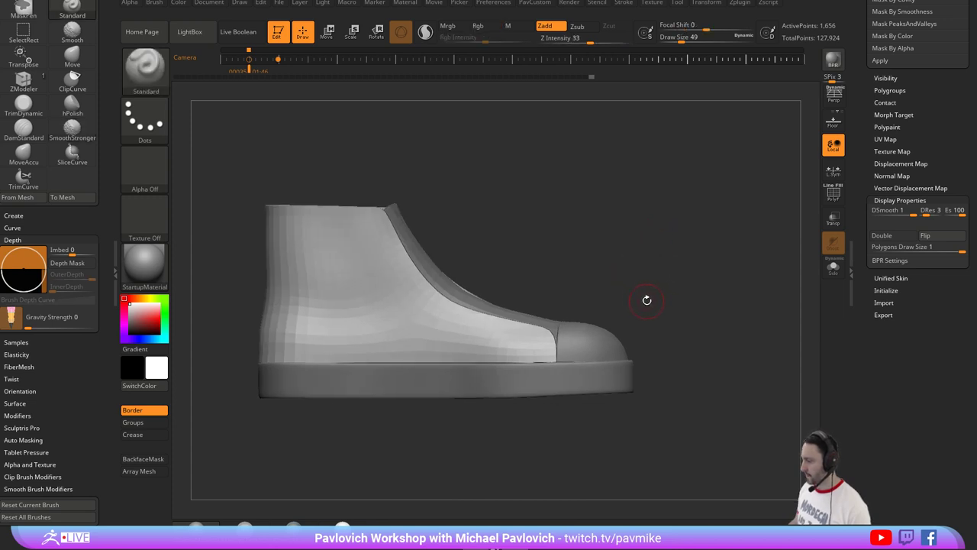
key("s")
mouse_move(646, 296)
left_mouse_down()
mouse_move(653, 273)
mouse_move(659, 282)
mouse_move(619, 346)
mouse_move(672, 341)
mouse_move(676, 290)
mouse_move(680, 365)
mouse_move(670, 299)
left_mouse_up()
Select the sole and turn on dynamic subdivision, choosing to always activate it without the note.
left_click(521, 359, "alt")
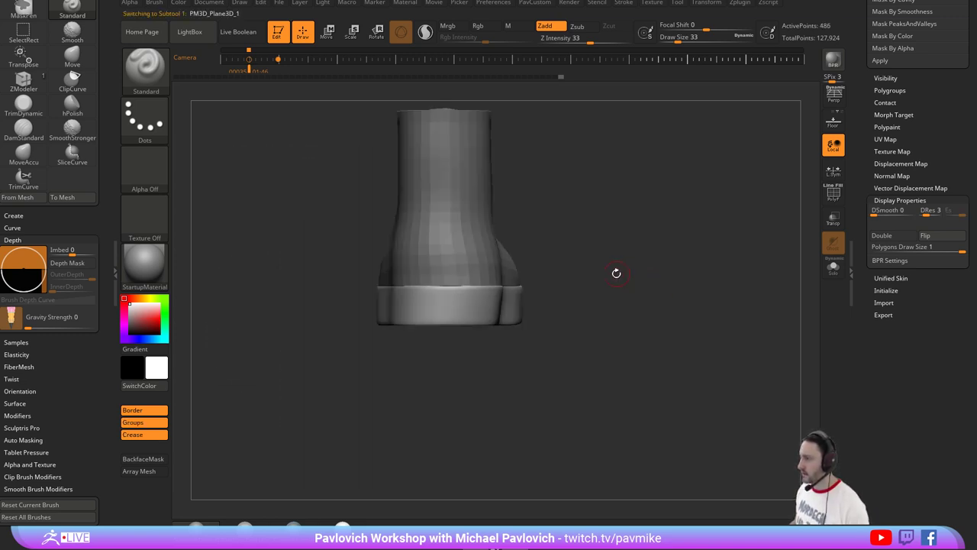
left_click_drag(617, 272, 638, 319, "alt")
left_click_drag(569, 285, 602, 278)
key("d")
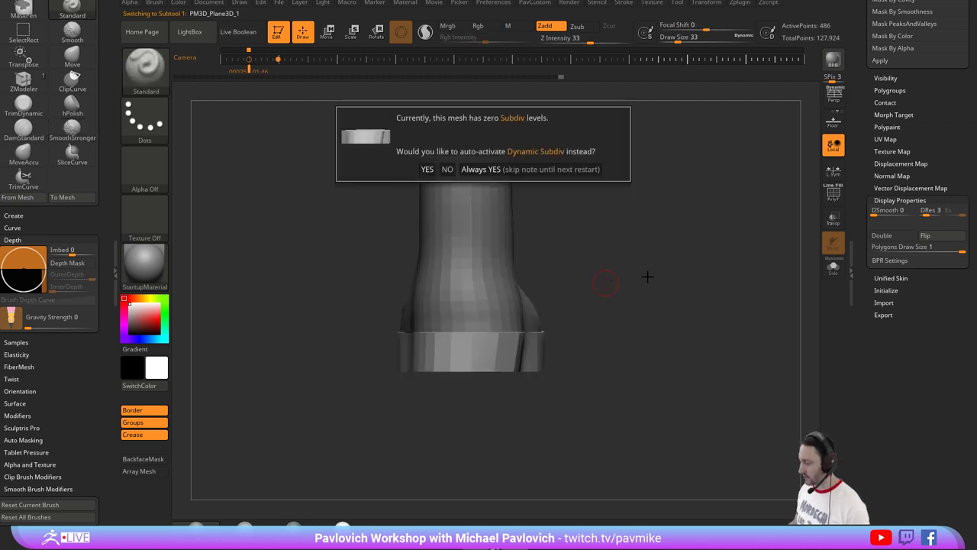
left_click(534, 171)
Reshape the sole's outline around the toe and sides with the Move brush at draw sizes between 136 and 212.
key("s")
mouse_move(617, 265)
left_mouse_down("alt")
mouse_move(632, 290)
mouse_move(580, 292)
mouse_move(572, 347)
mouse_move(560, 312)
mouse_move(514, 254)
left_mouse_up("alt")
key("b")
key("m")
key("v")
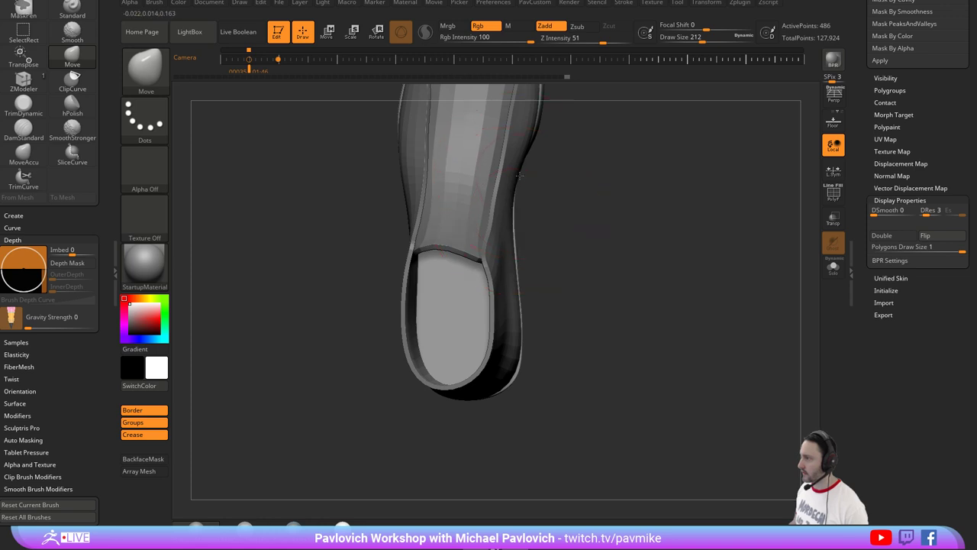
left_click_drag(543, 193, 523, 369)
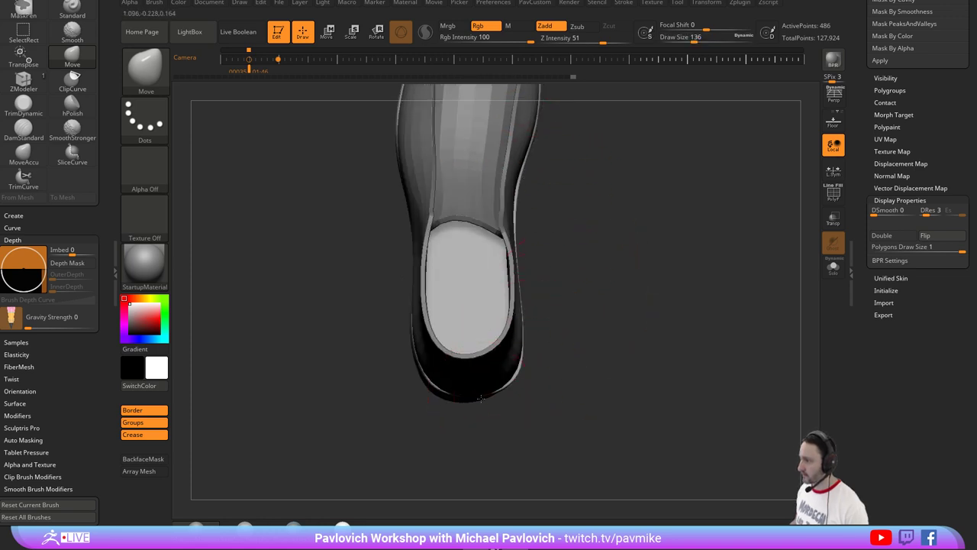
left_click_drag(468, 398, 531, 392)
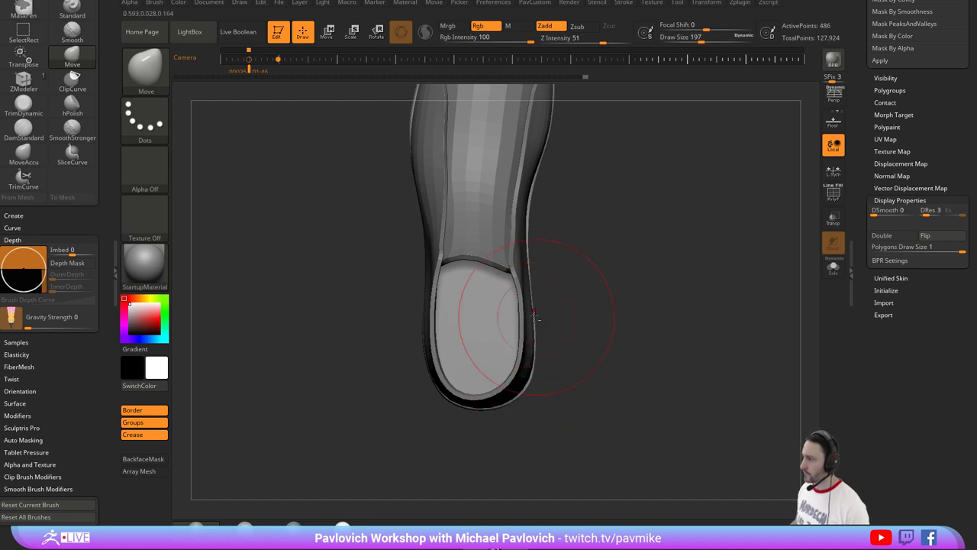
left_click_drag(545, 298, 558, 328, "alt")
mouse_move(393, 345)
left_mouse_down()
mouse_move(469, 353)
mouse_move(615, 307)
mouse_move(680, 384)
mouse_move(657, 305)
mouse_move(596, 310)
mouse_move(612, 203)
left_mouse_up()
left_click_drag(620, 279, 589, 275)
key("s")
left_click_drag(587, 274, 620, 328)
key("s")
mouse_move(663, 369)
left_mouse_down("alt")
mouse_move(642, 318)
mouse_move(622, 345)
mouse_move(616, 335)
mouse_move(656, 274)
left_mouse_up("alt")
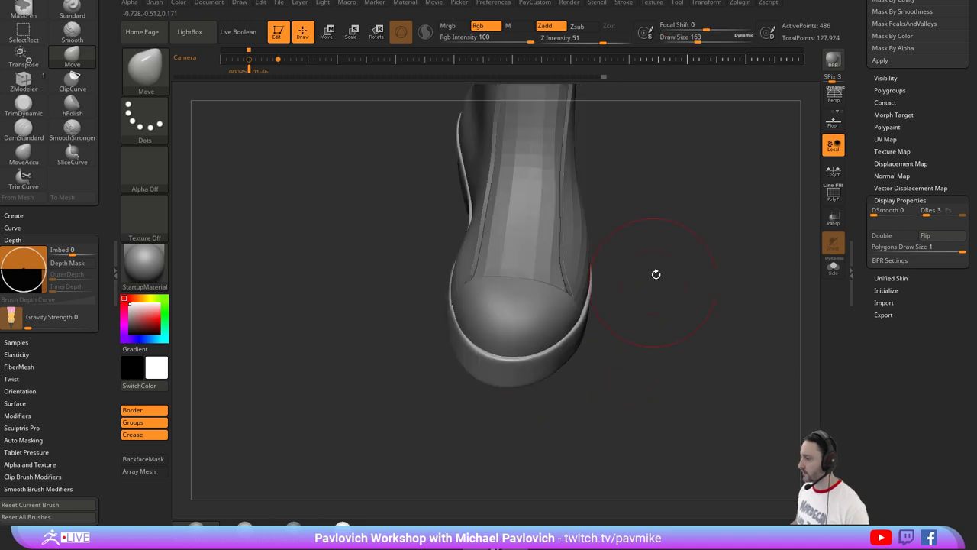
Switch to the Standard brush at draw size 35 and check how the sole fits the boot.
key("1")
key("s")
left_click_drag(664, 314, 656, 311)
left_click_drag(690, 247, 682, 268)
mouse_move(665, 303)
left_mouse_down()
mouse_move(705, 293)
mouse_move(663, 308)
left_mouse_up()
key("s")
left_click_drag(672, 321, 711, 268, "alt")
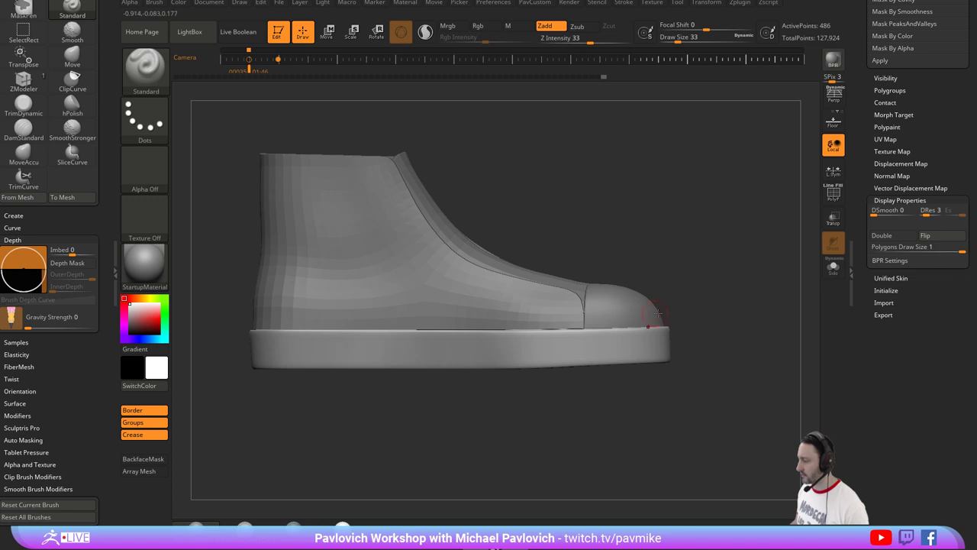
mouse_move(693, 308)
left_mouse_down("alt")
mouse_move(684, 310)
mouse_move(681, 289)
mouse_move(683, 320)
mouse_move(672, 253)
mouse_move(668, 290)
left_mouse_up("alt")
key("s")
key("s")
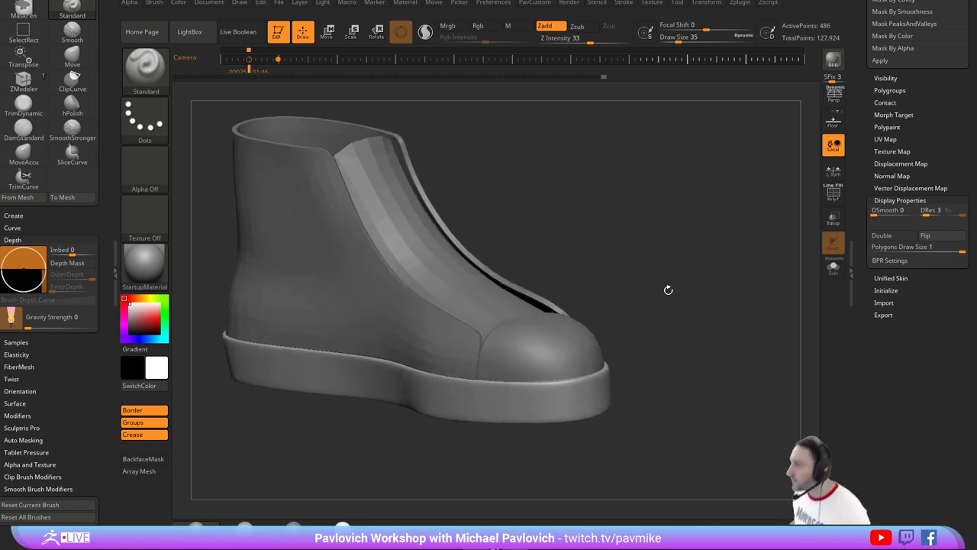
Set the side upper's crease level to 1 and save the project.
left_click(434, 340, "alt")
key("2")
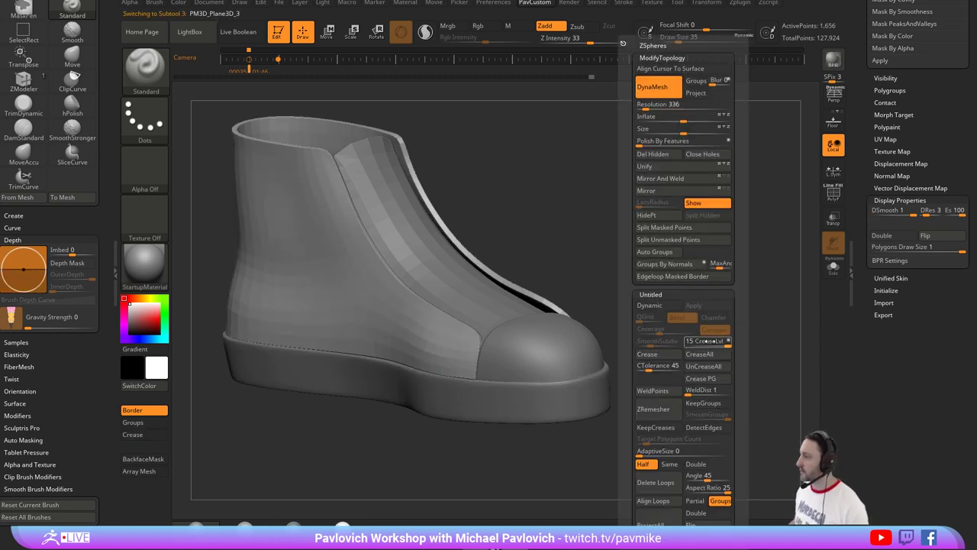
left_click_drag(703, 342, 696, 345)
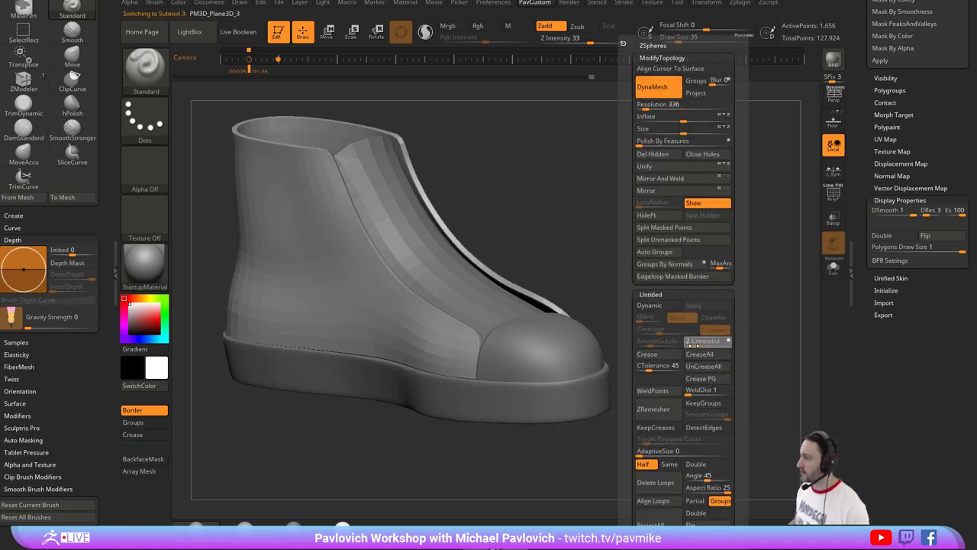
key("ctrl+s")
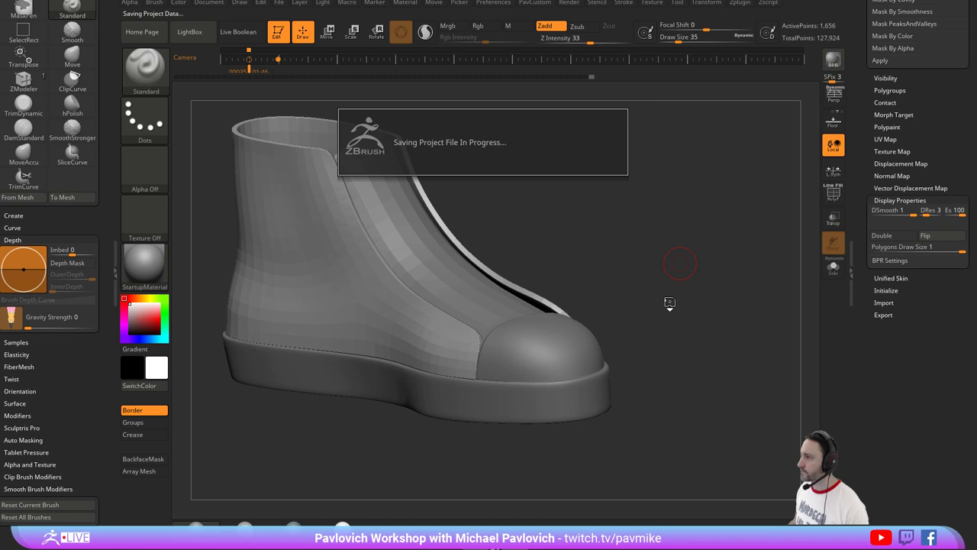
Turn on dynamic subdivision for the side upper and the tongue, setting the tongue's crease level to 1.
key("space")
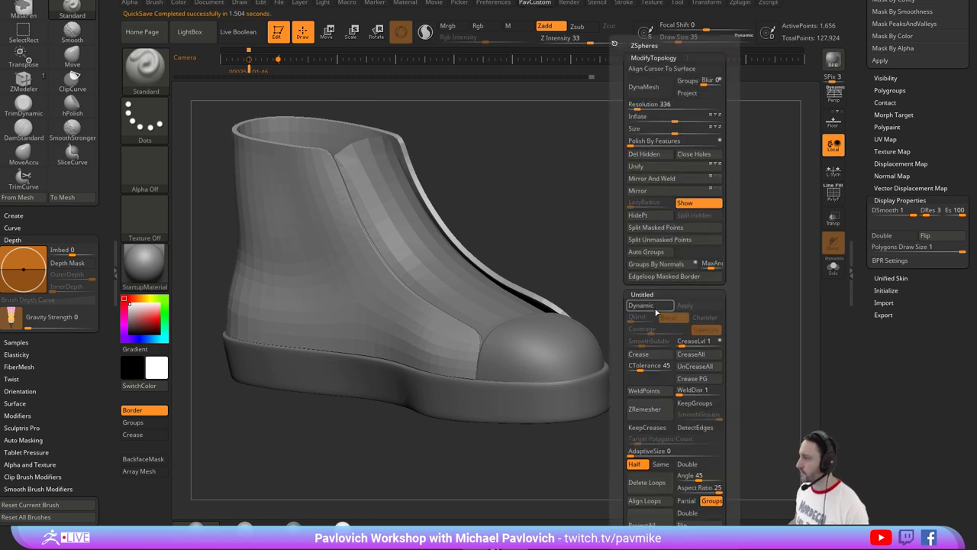
left_click(653, 306)
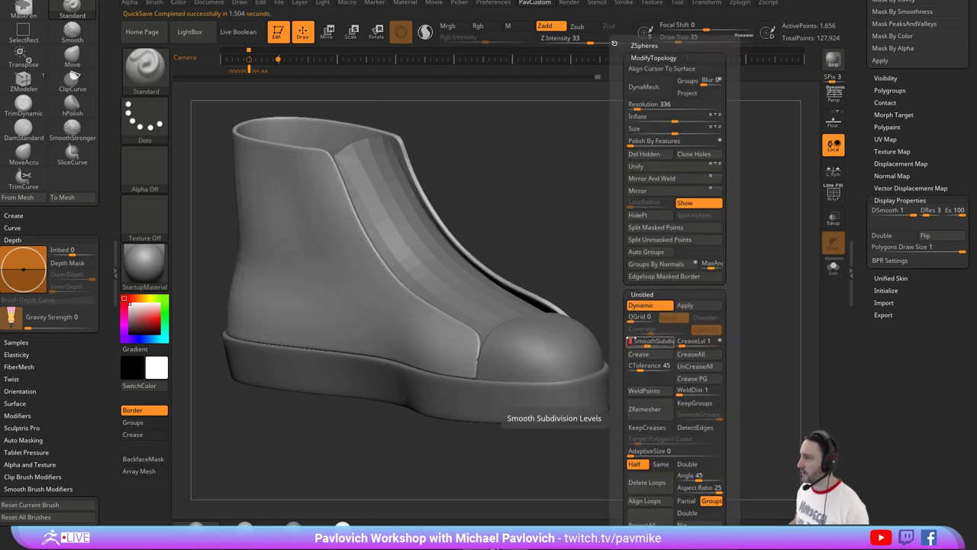
left_click(543, 276, "alt")
key("space")
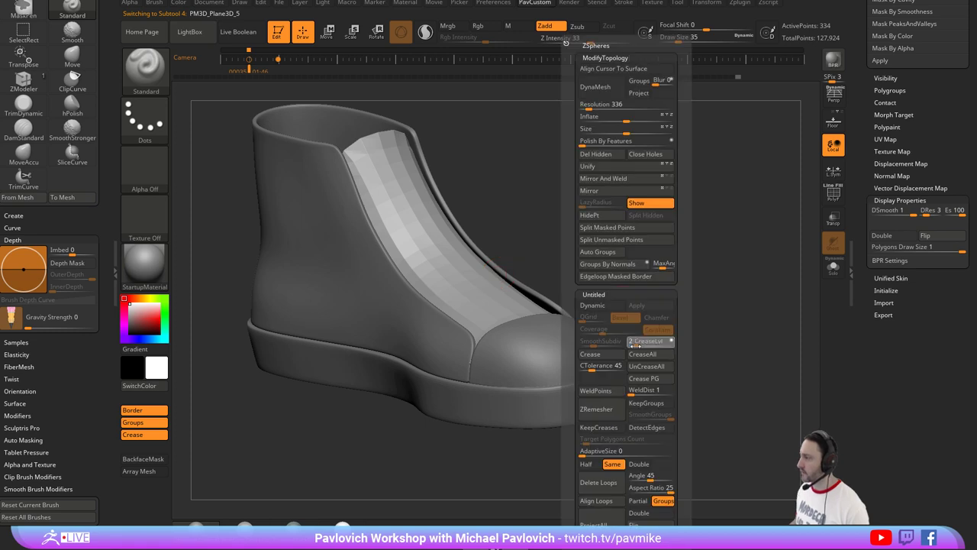
left_click(593, 306)
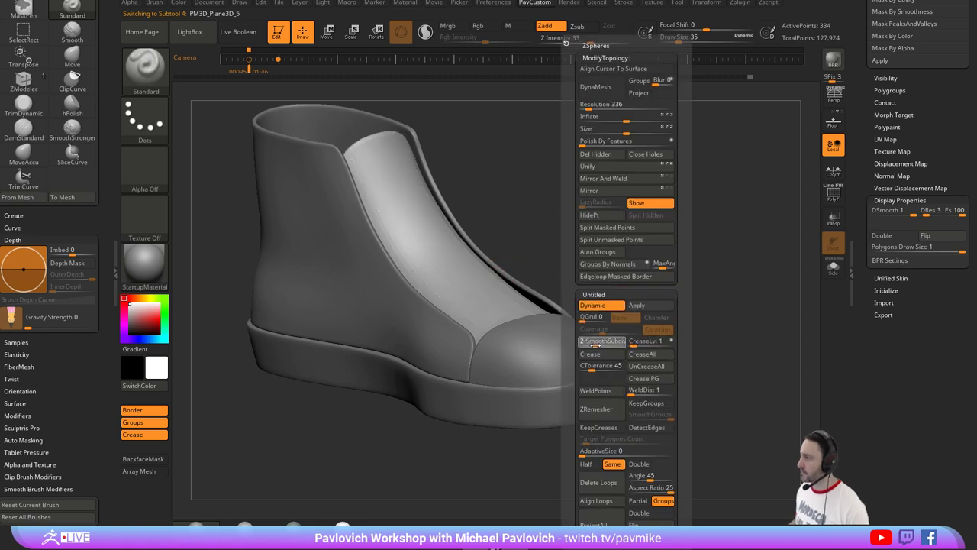
left_click_drag(596, 243, 421, 272)
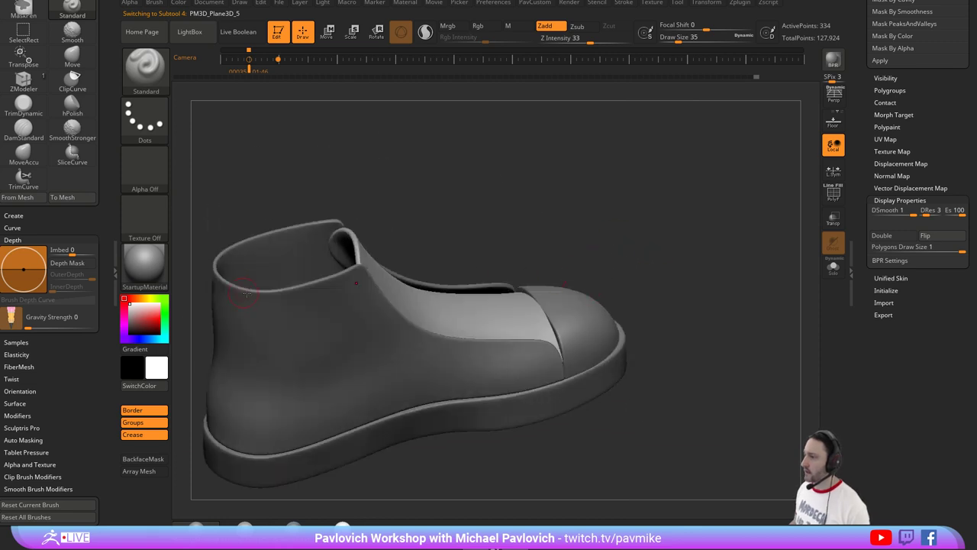
Select the side upper and adjust its front edge towards the tongue near the toe cap with the Move brush at draw size 112.
mouse_move(246, 294)
left_mouse_down()
mouse_move(535, 236)
mouse_move(601, 251)
mouse_move(654, 219)
mouse_move(688, 237)
mouse_move(667, 201)
mouse_move(644, 227)
mouse_move(661, 246)
mouse_move(661, 328)
mouse_move(612, 313)
mouse_move(573, 336)
left_mouse_up()
key("s")
key("s")
key("b")
key("m")
key("v")
left_click(573, 330, "alt")
key("s")
key("s")
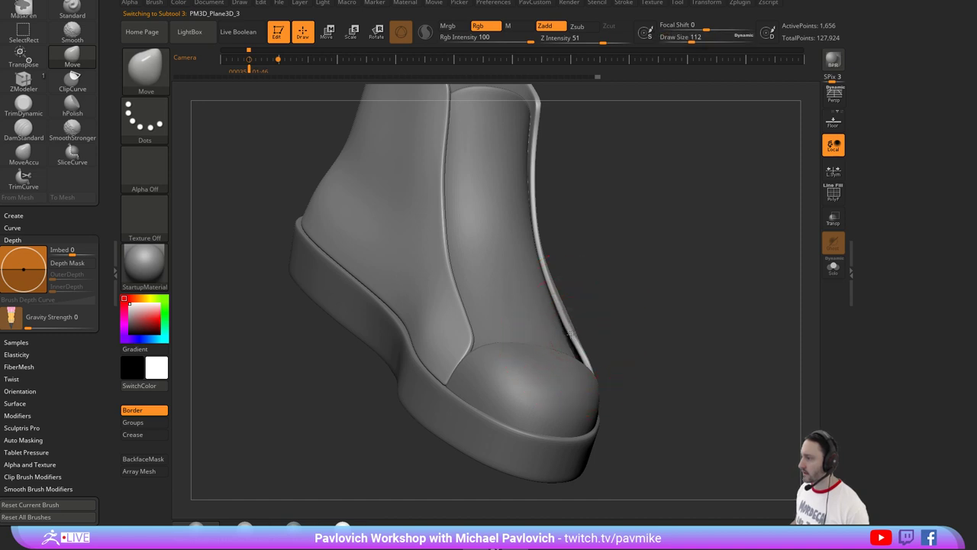
left_click_drag(613, 300, 717, 379, "alt")
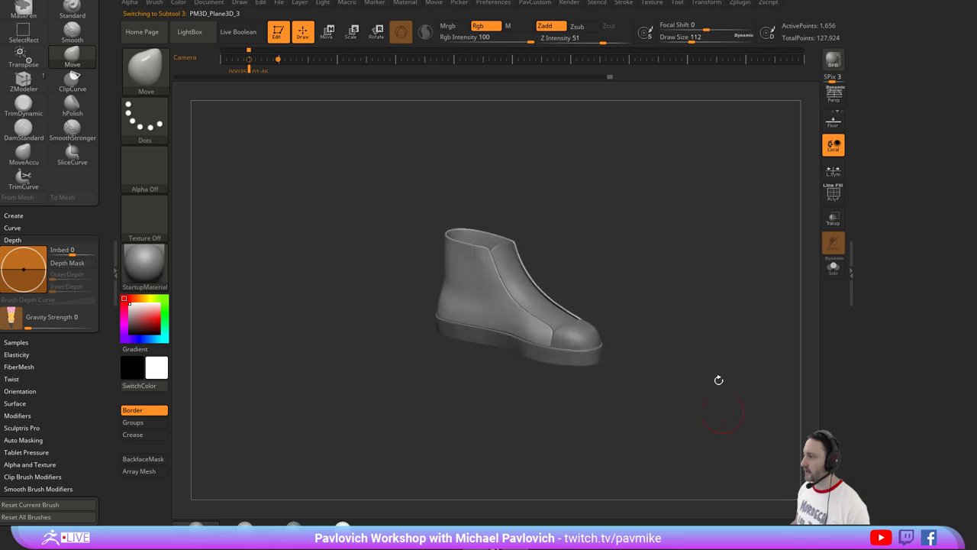
left_click_drag(611, 115, 636, 249, "alt")
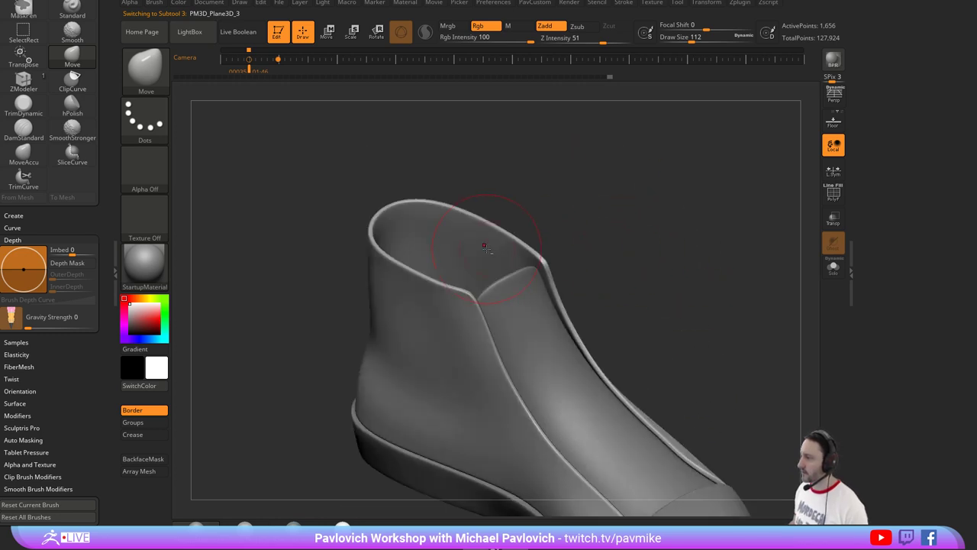
Switch to the ZModeler brush and examine the side upper's topology with the polyframe shown, hiding it again.
key("b")
key("z")
key("m")
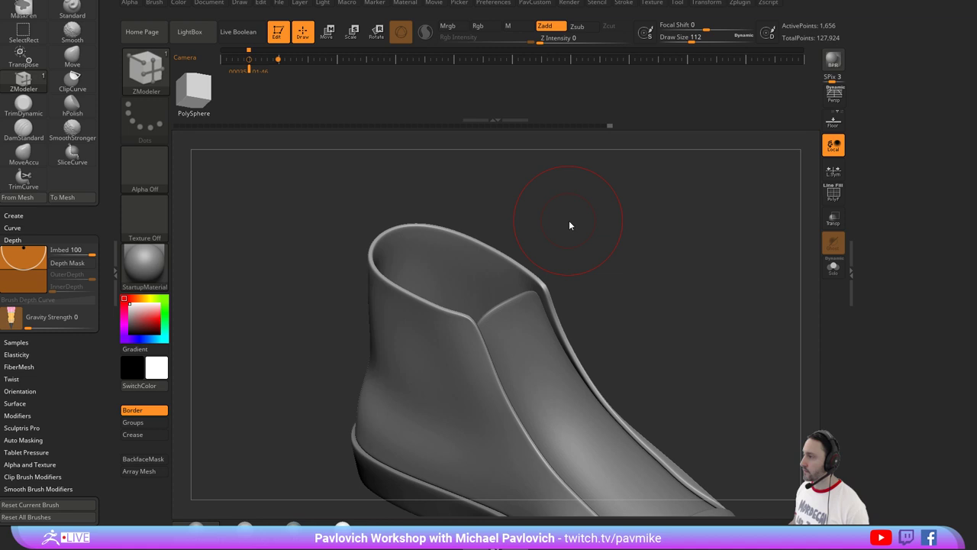
key("shift")
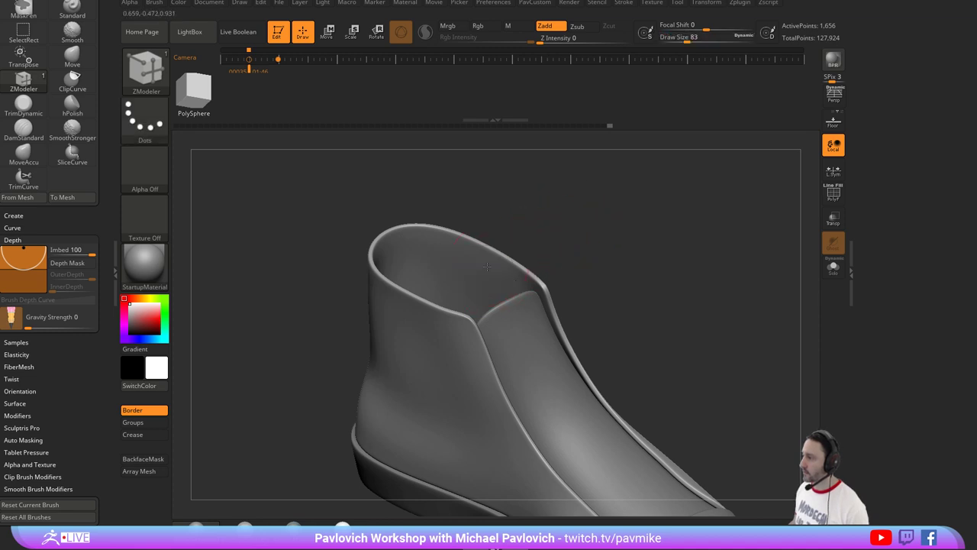
left_click_drag(488, 267, 635, 225)
key("shift")
left_click(833, 193)
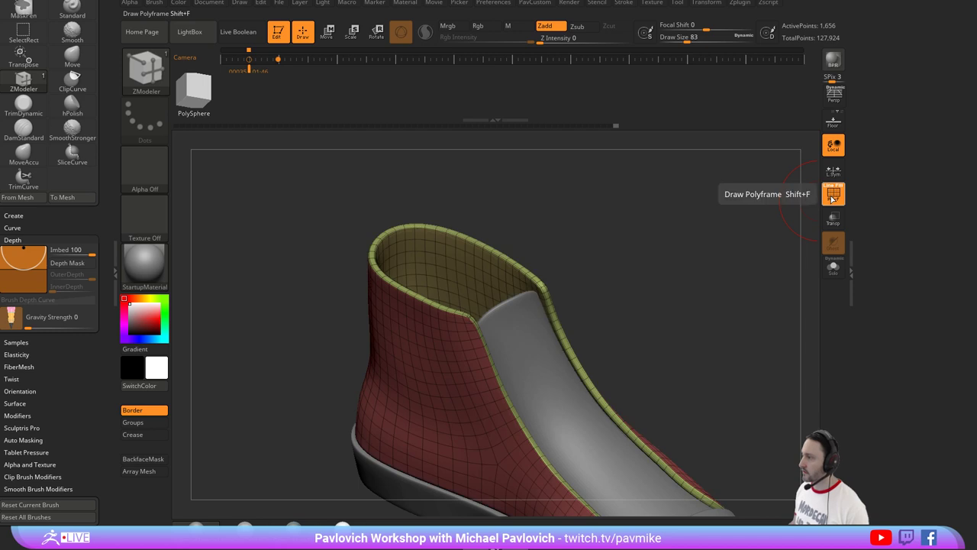
left_click(833, 192)
Select the tongue, switch to the Standard brush at draw size 49 and turn on perspective.
key("f")
left_click(530, 323, "alt")
left_click_drag(611, 295, 664, 275)
left_click_drag(541, 273, 538, 275)
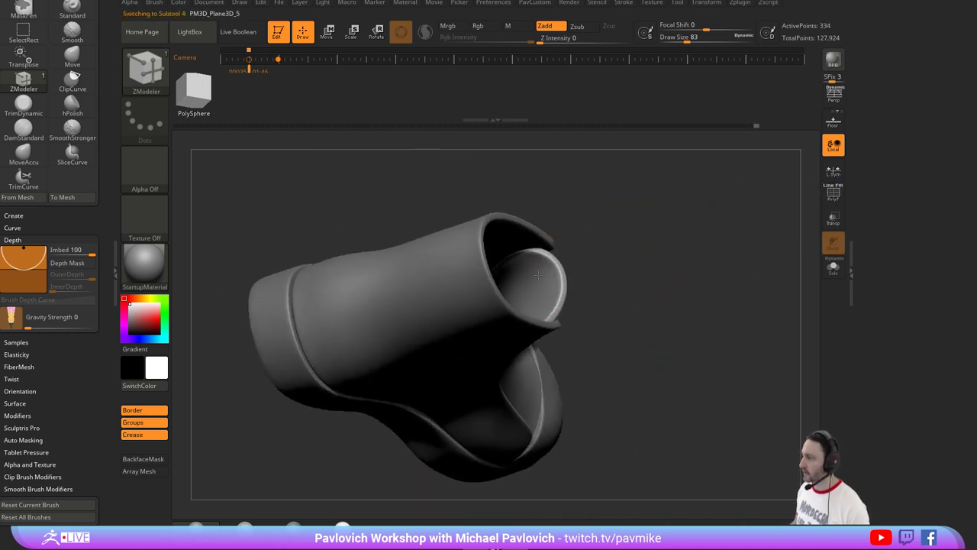
mouse_move(657, 256)
left_mouse_down()
mouse_move(687, 246)
mouse_move(661, 241)
left_mouse_up()
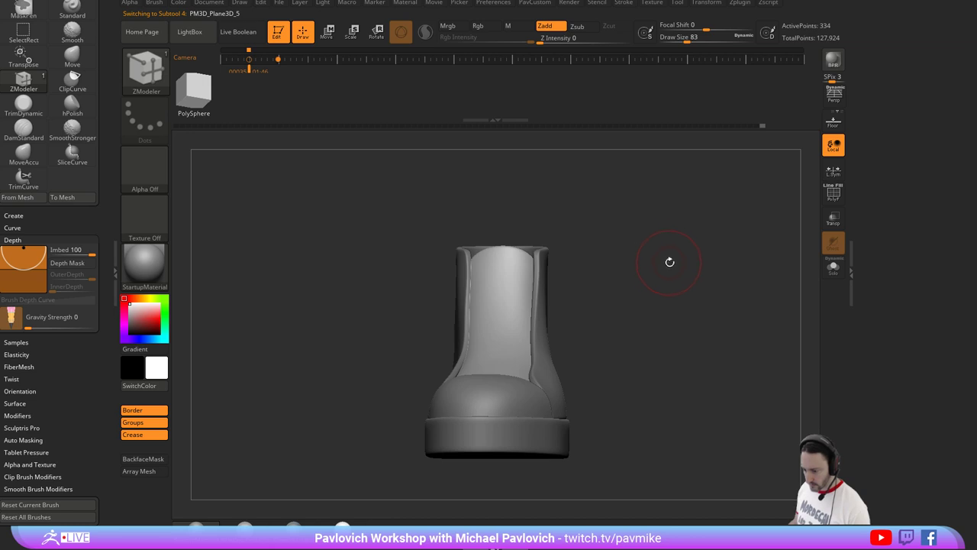
mouse_move(669, 262)
left_mouse_down()
mouse_move(672, 275)
mouse_move(662, 276)
left_mouse_up()
key("1")
key("s")
mouse_move(662, 278)
left_mouse_down()
mouse_move(713, 280)
mouse_move(682, 268)
mouse_move(723, 266)
mouse_move(746, 279)
mouse_move(731, 303)
mouse_move(715, 291)
mouse_move(682, 335)
mouse_move(790, 177)
left_mouse_up()
left_click(829, 99)
Select the painted sneaker subtool PM3D_Plane3D_2 and move it sideways to stand beside the new boot.
left_click_drag(662, 258, 879, 502)
left_click_drag(863, 68, 886, 419)
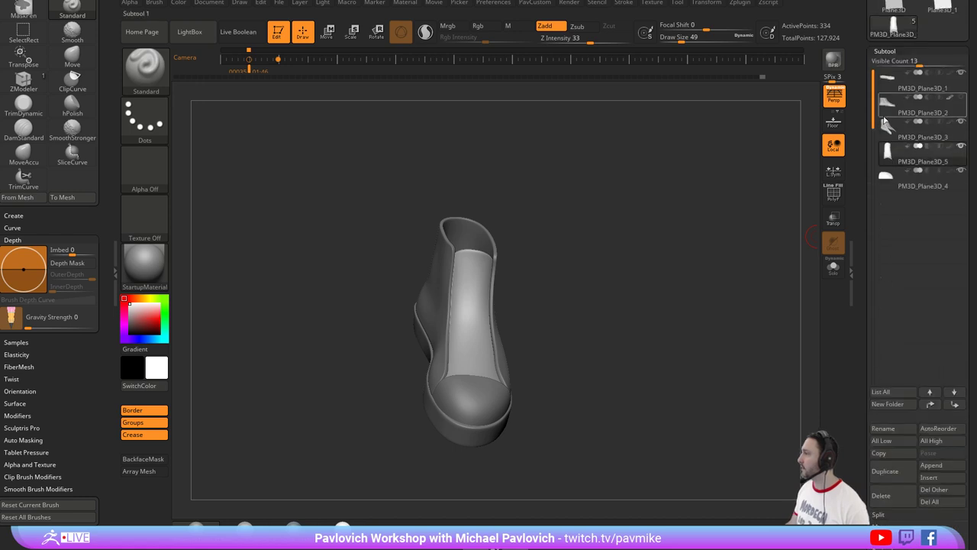
left_click_drag(672, 229, 711, 306)
left_click(913, 109)
key("w")
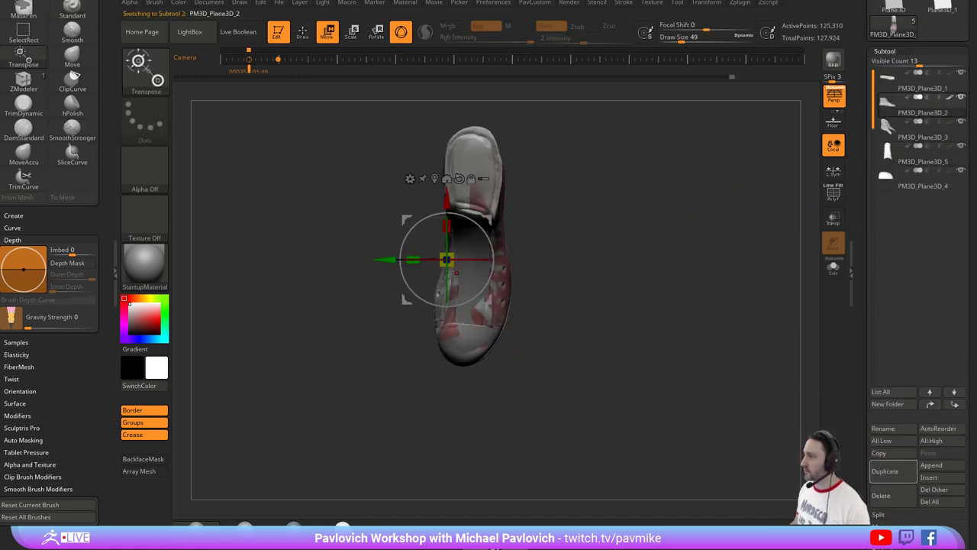
left_click_drag(405, 260, 498, 261)
key("q")
mouse_move(724, 305)
left_mouse_down()
mouse_move(727, 227)
mouse_move(710, 242)
mouse_move(766, 238)
mouse_move(732, 227)
mouse_move(743, 258)
mouse_move(786, 221)
left_mouse_up()
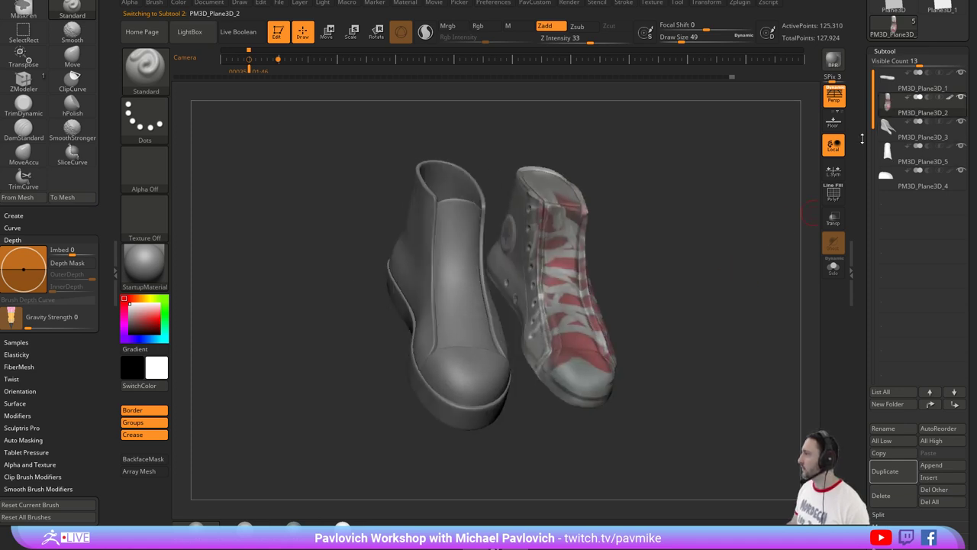
Delete the painted sneaker subtool PM3D_Plane3D_2 and accept that the deletion cannot be undone.
scroll(883, 202, "down", 3)
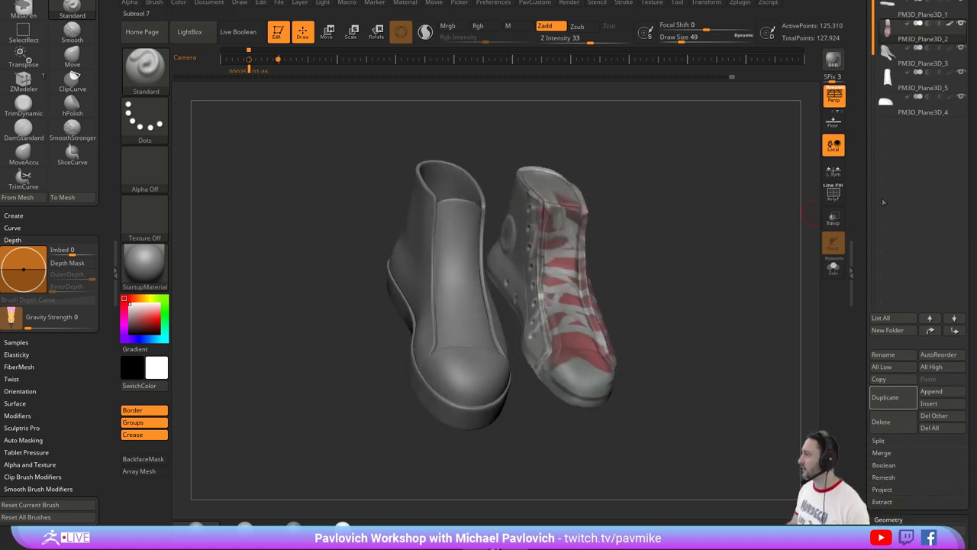
left_click(881, 422)
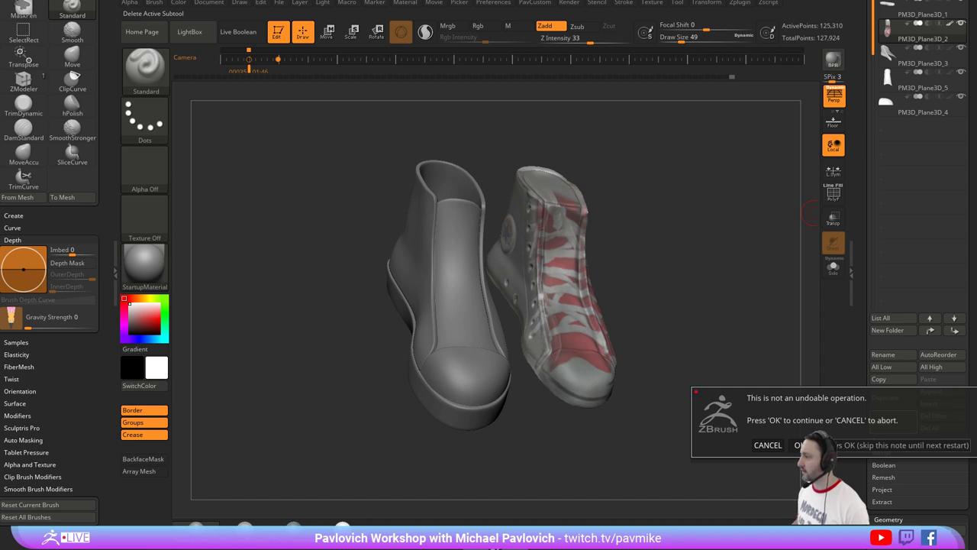
left_click(802, 444)
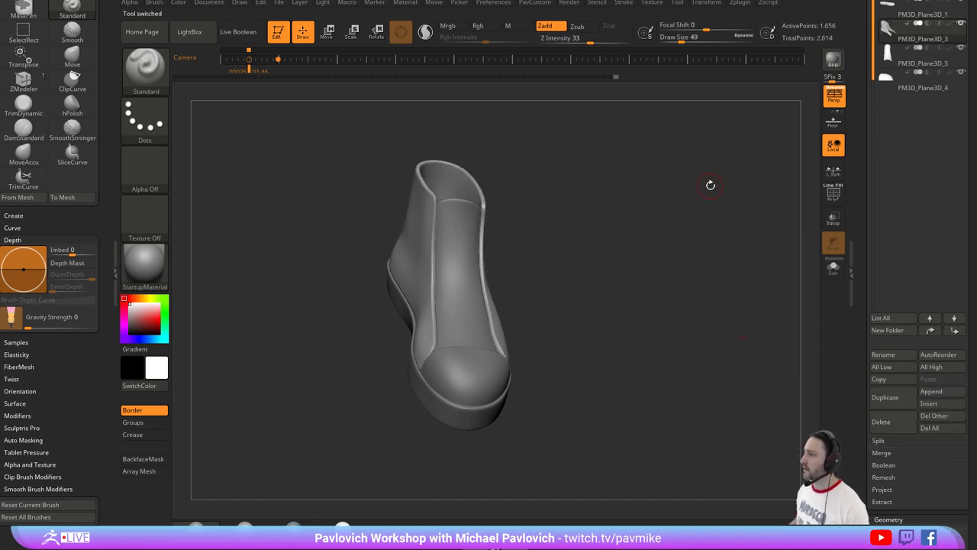
Check the side upper's wireframe with dynamic subdivision off and on, and apply the dynamic subdivision as real subdivision levels.
mouse_move(710, 185)
left_mouse_down()
mouse_move(635, 207)
mouse_move(640, 247)
mouse_move(590, 275)
left_mouse_up()
left_click_drag(636, 203, 497, 175)
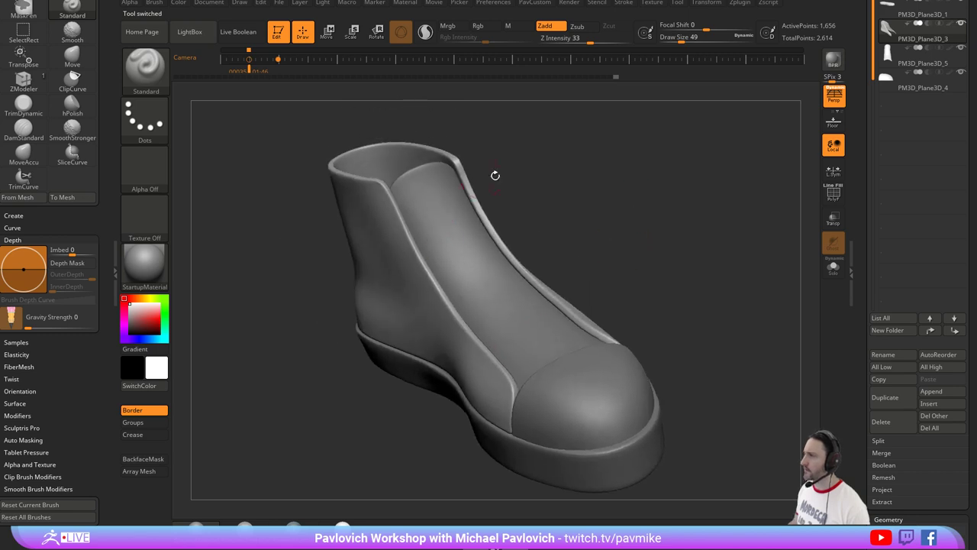
left_click_drag(677, 222, 710, 242)
left_click_drag(860, 311, 851, 198)
left_click_drag(711, 246, 659, 222)
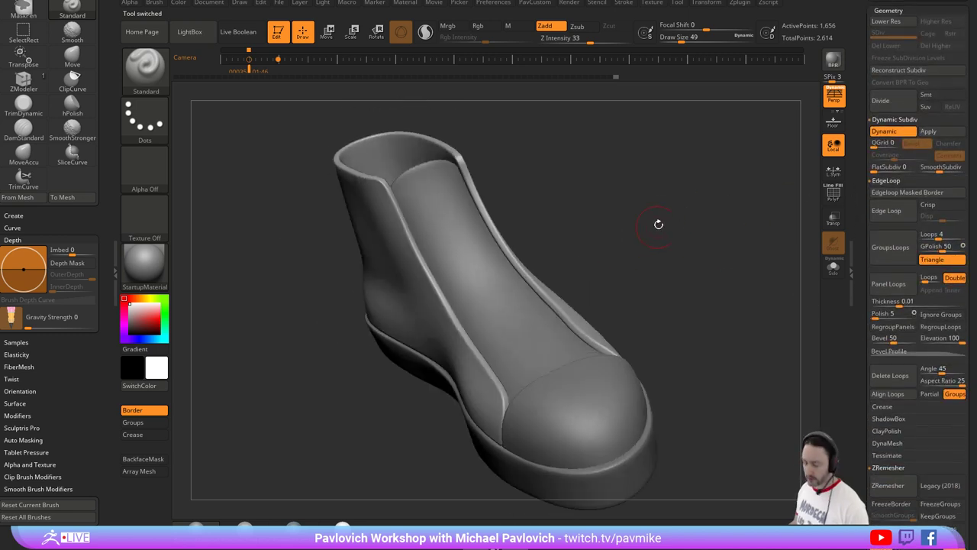
key("shift+d")
left_click(834, 192)
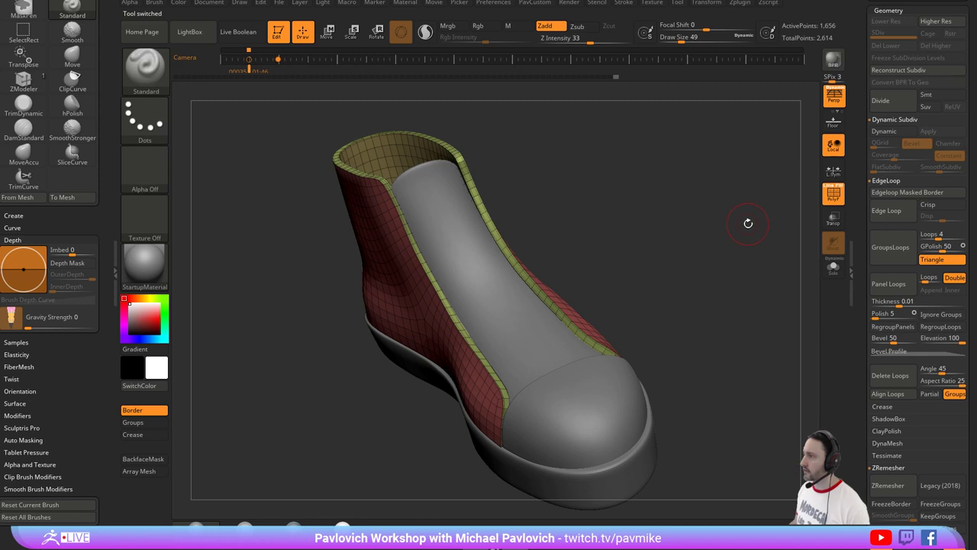
key("d")
mouse_move(707, 252)
left_mouse_down()
mouse_move(731, 220)
mouse_move(711, 234)
left_mouse_up()
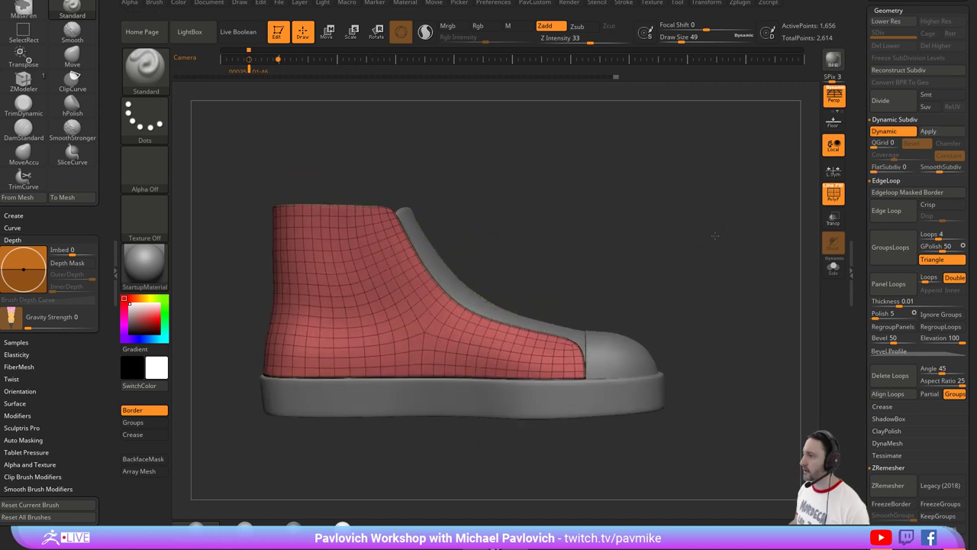
left_click_drag(860, 313, 868, 391)
left_click(932, 294)
Select the toe cap, tongue and sole in turn to examine each piece's polygon wireframe.
left_click(631, 343, "alt")
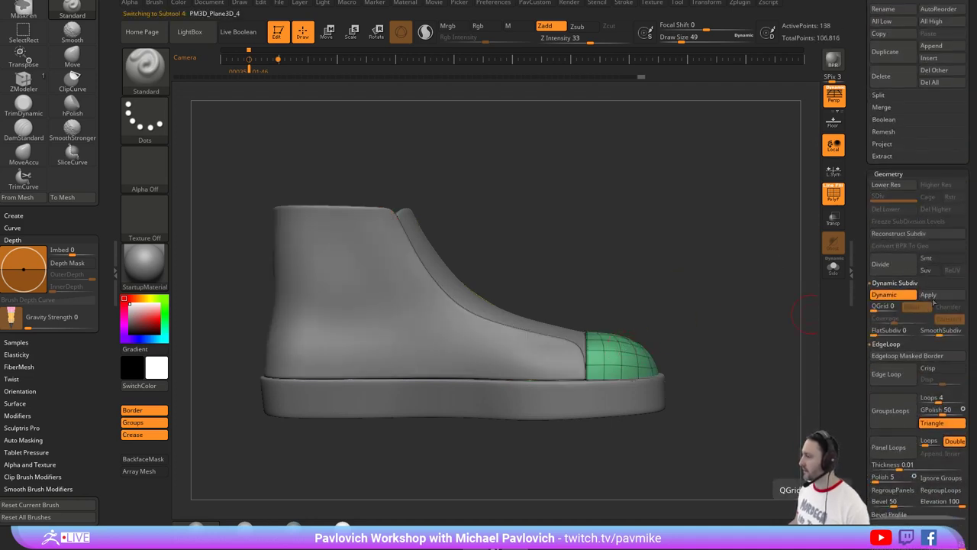
left_click_drag(525, 260, 510, 277)
left_click(496, 298, "alt")
left_click_drag(631, 286, 651, 279)
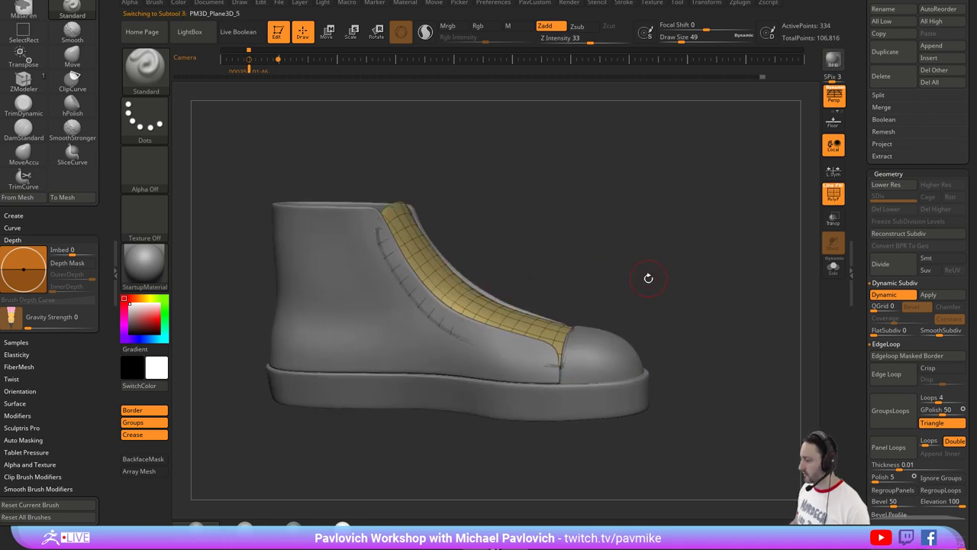
left_click(582, 399, "alt")
left_click_drag(672, 328, 650, 329, "shift")
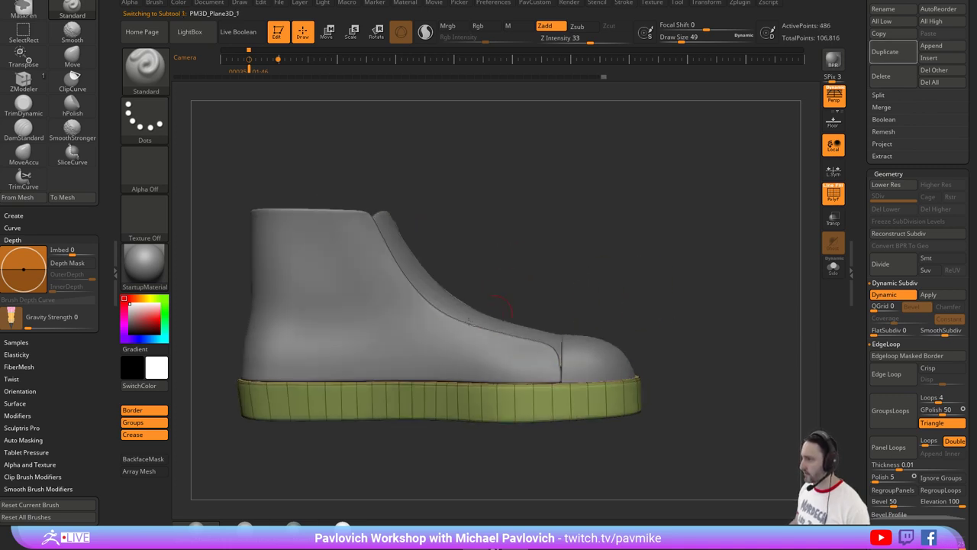
Reselect the side upper with the wireframe hidden, set the draw size to 128 and lower the mesh to subdivision level 2.
left_click(489, 321, "alt")
left_click_drag(542, 241, 635, 228, "alt")
left_click_drag(703, 219, 619, 230)
key("shift+f")
key("s")
left_click(609, 252)
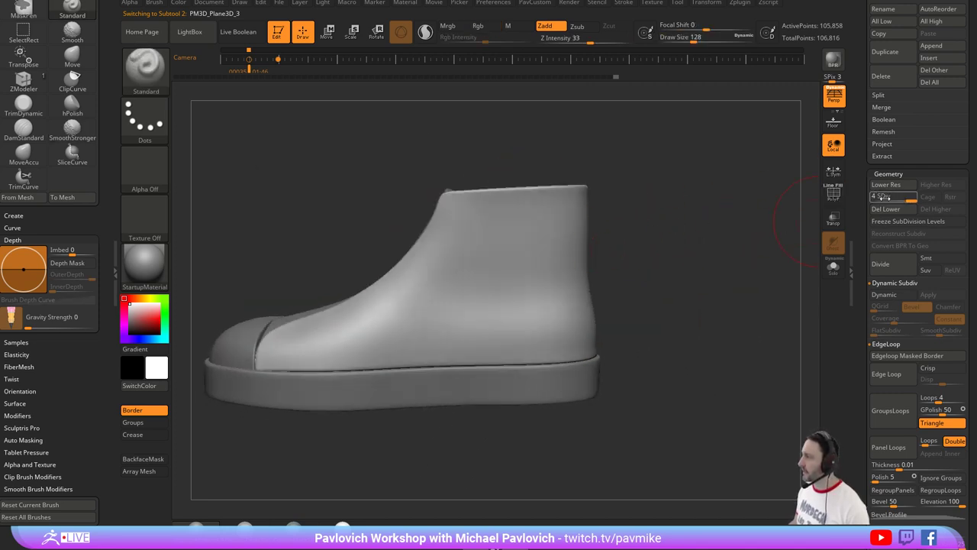
left_click_drag(885, 197, 871, 197)
left_click_drag(776, 220, 706, 246)
left_click_drag(878, 197, 889, 197)
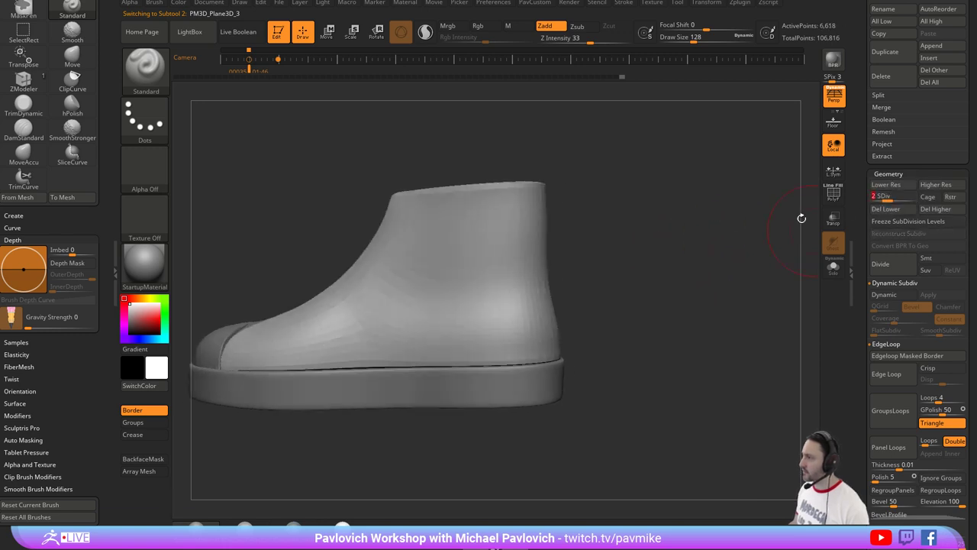
Sculpt a first fold across the back of the side upper's ankle with the Standard brush at draw size 62.
mouse_move(702, 243)
left_mouse_down()
mouse_move(644, 252)
mouse_move(654, 230)
mouse_move(653, 256)
left_mouse_up()
key("s")
left_click(637, 252)
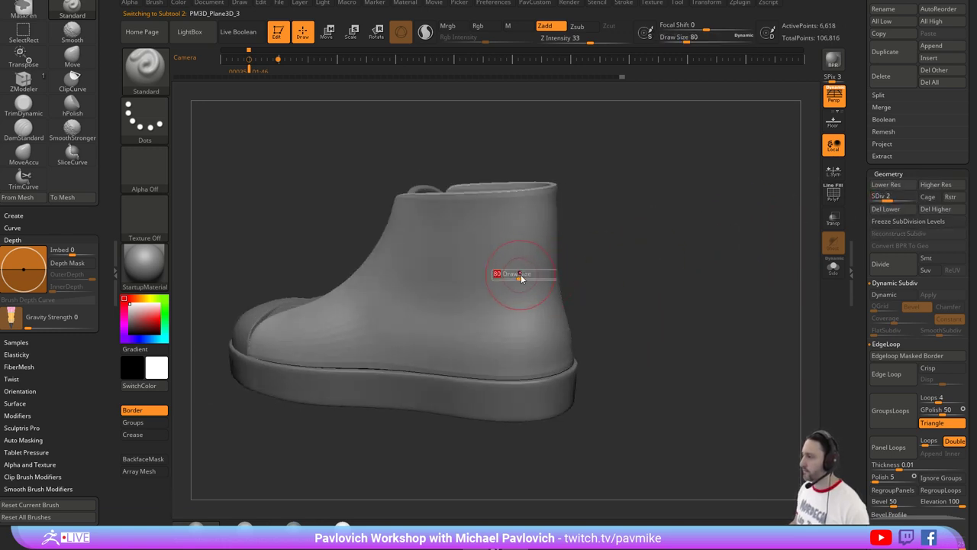
left_click_drag(521, 278, 512, 279)
left_click_drag(474, 294, 565, 272)
key("ctrl+z")
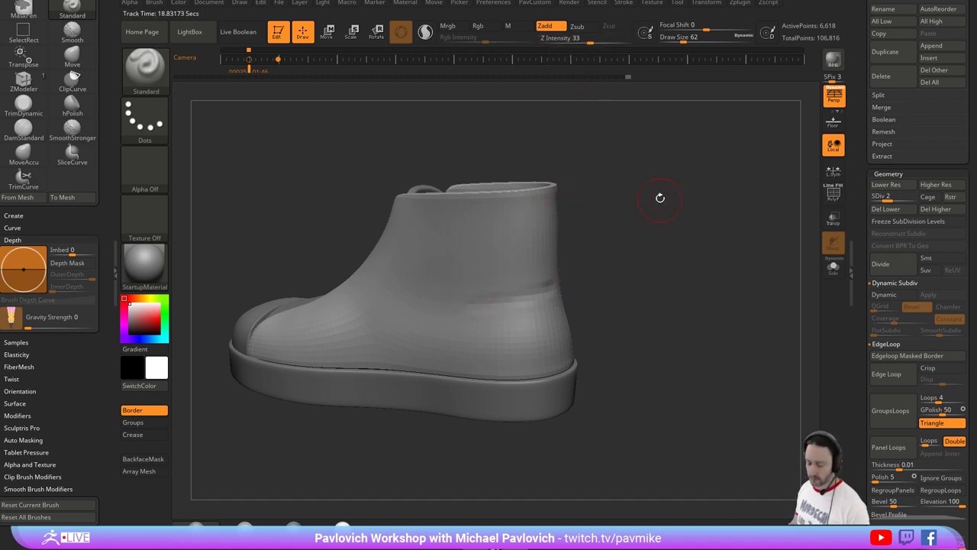
left_click(663, 178)
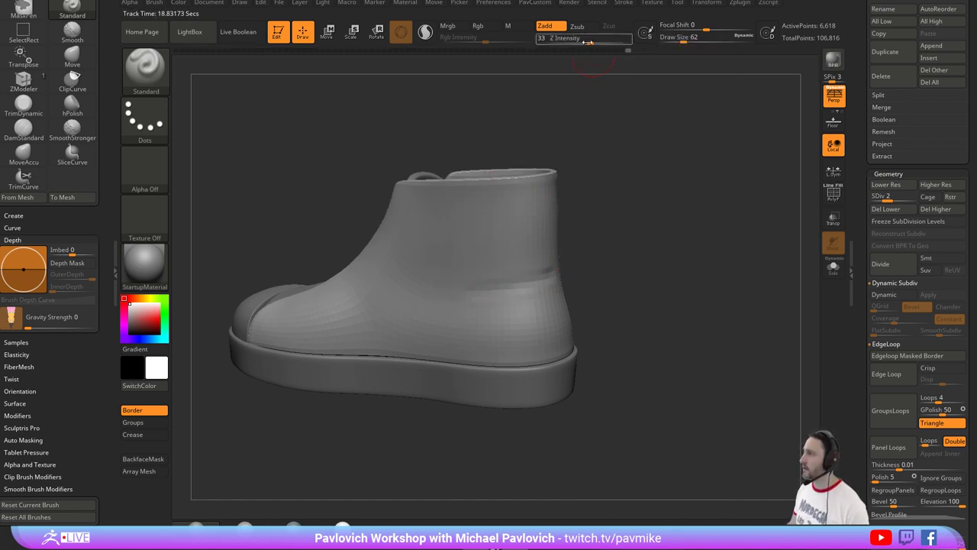
Sculpt more fabric folds around the ankle and above the heel with the Standard brush at Z Intensity 28 and draw size 46.
mouse_move(476, 307)
right_mouse_down()
mouse_move(659, 216)
mouse_move(506, 306)
right_mouse_up()
left_click_drag(477, 313, 541, 287)
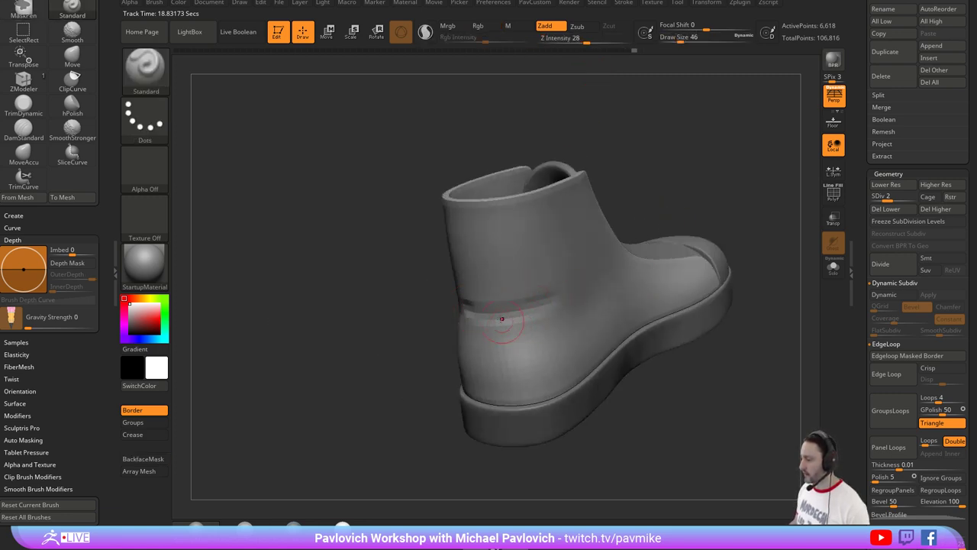
mouse_move(523, 324)
left_mouse_down()
mouse_move(552, 310)
mouse_move(458, 298)
left_mouse_up()
mouse_move(564, 255)
left_mouse_down()
mouse_move(466, 287)
mouse_move(565, 260)
mouse_move(604, 272)
mouse_move(619, 232)
mouse_move(603, 251)
mouse_move(518, 284)
mouse_move(415, 294)
mouse_move(426, 266)
left_mouse_up()
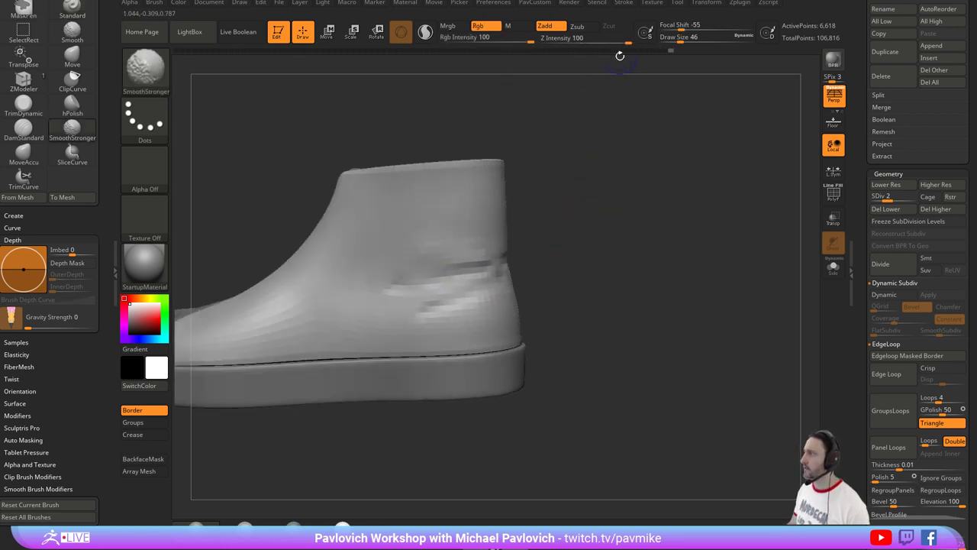
Set the SmoothStronger brush's Z Intensity to 68 and soften the folds around the back of the ankle.
left_click_drag(620, 56, 506, 229)
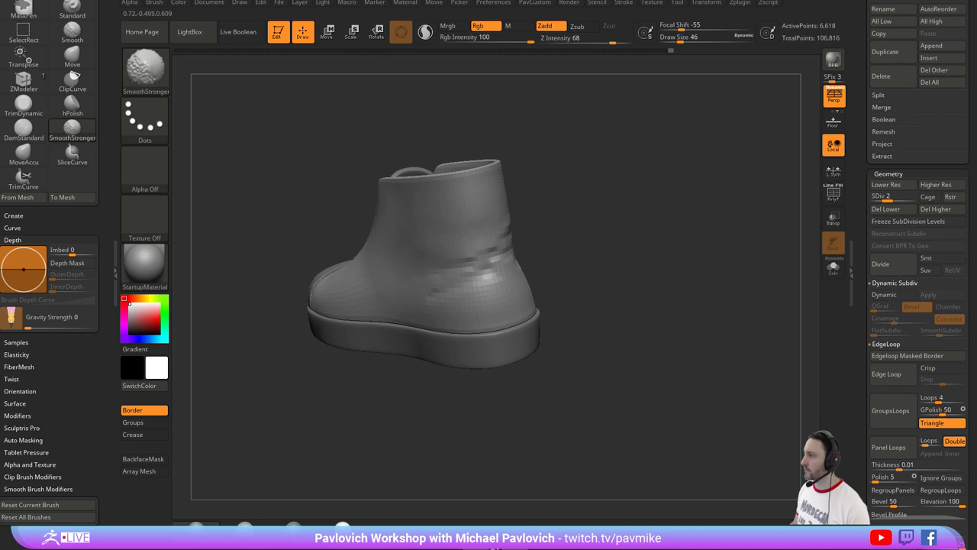
left_click_drag(434, 272, 552, 225)
left_click_drag(541, 190, 507, 187)
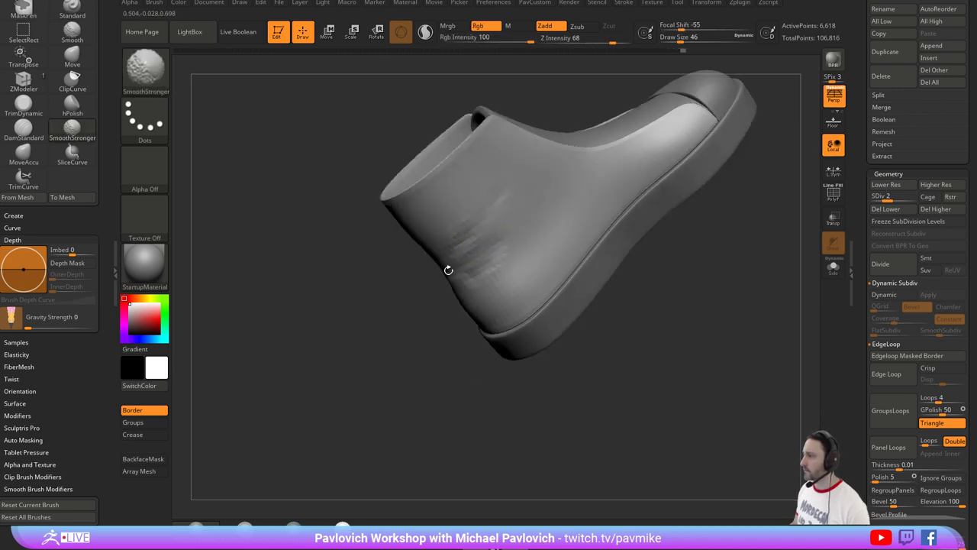
mouse_move(420, 327)
left_mouse_down("shift")
mouse_move(803, 229)
mouse_move(775, 270)
mouse_move(745, 227)
mouse_move(776, 242)
mouse_move(675, 246)
mouse_move(627, 306)
mouse_move(668, 218)
mouse_move(678, 228)
left_mouse_up("shift")
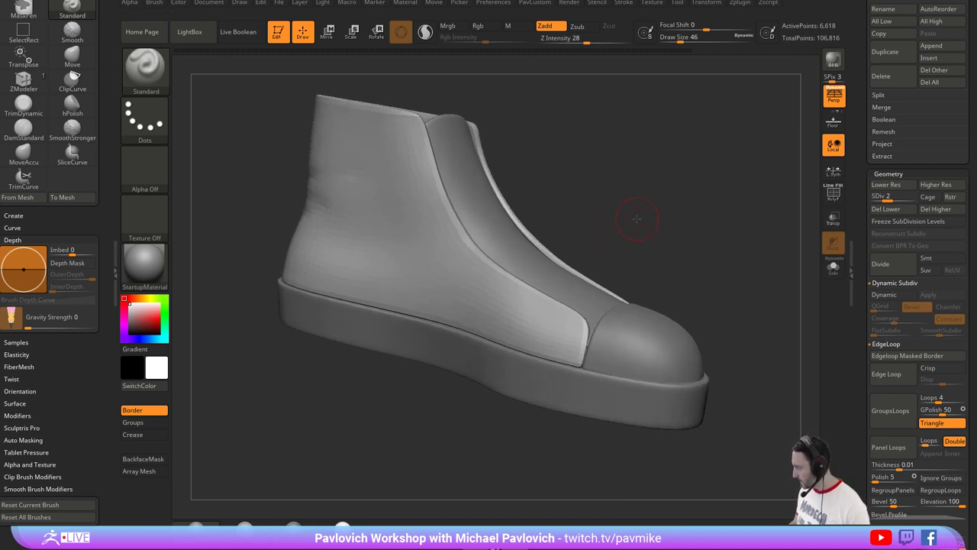
Sculpt further folds along the side upper's lower heel above the sole and blend them with the SmoothStronger brush.
left_click_drag(637, 219, 665, 241)
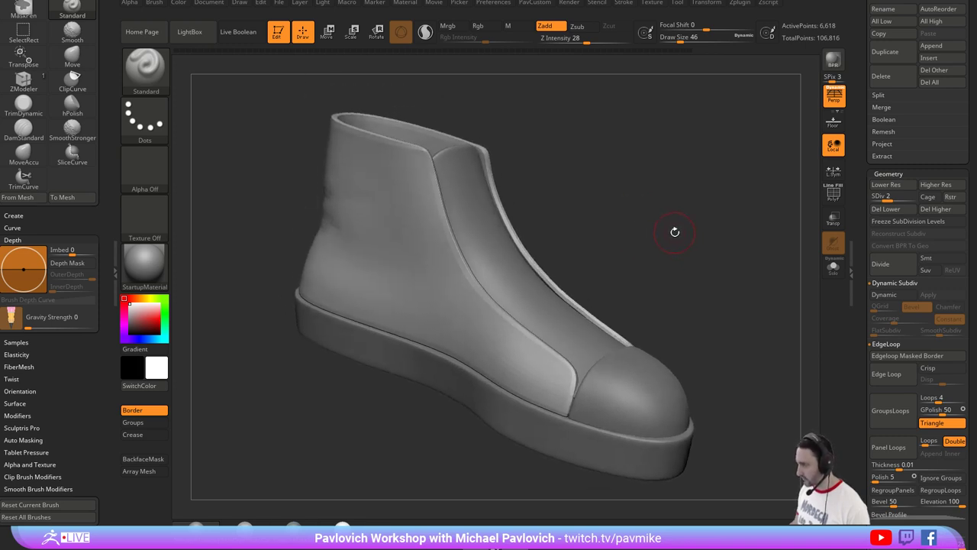
left_click_drag(670, 254, 661, 224, "shift")
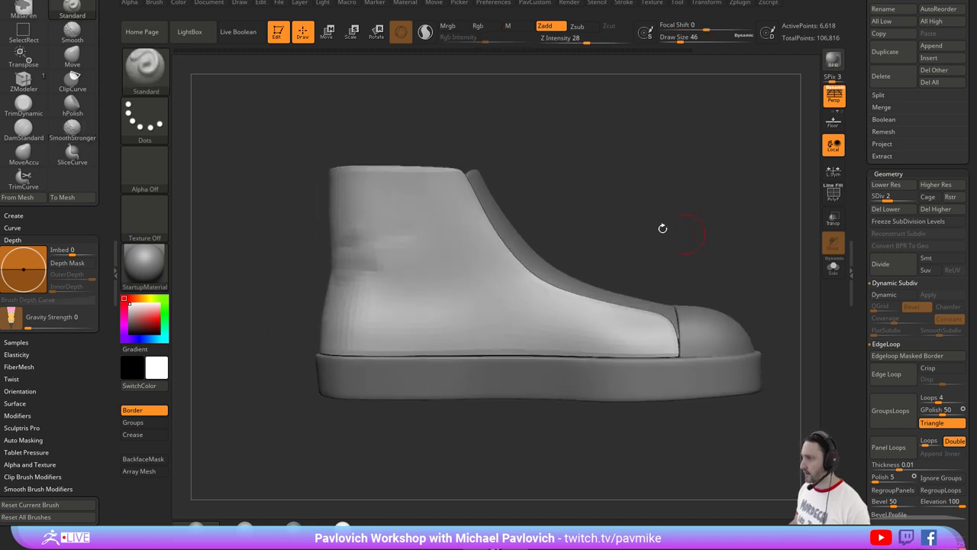
left_click_drag(654, 285, 578, 258)
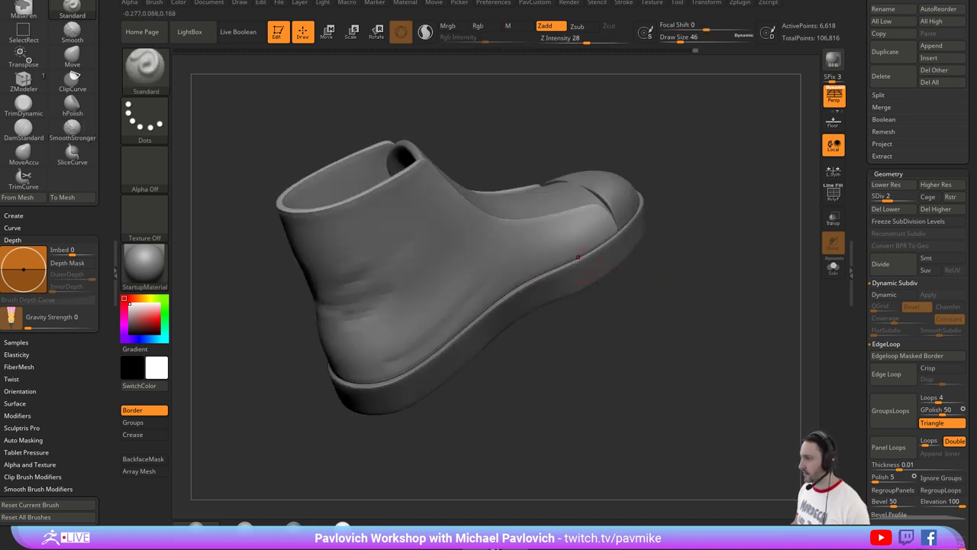
key("shift")
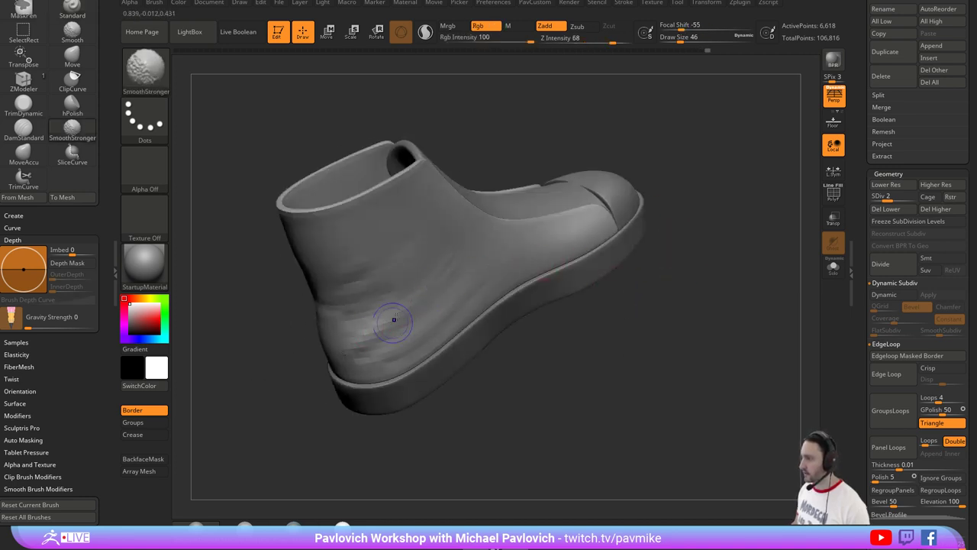
left_click_drag(371, 430, 347, 361)
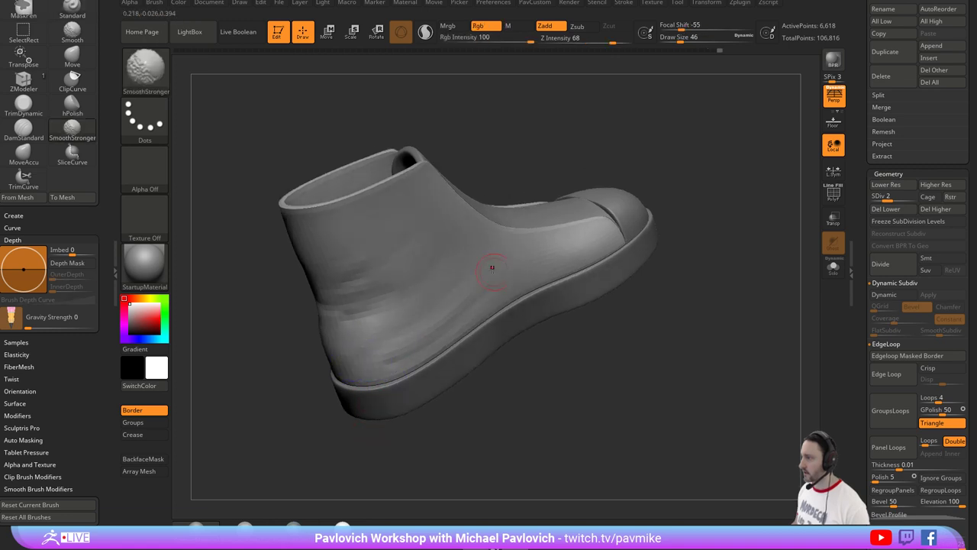
left_click_drag(526, 402, 442, 304)
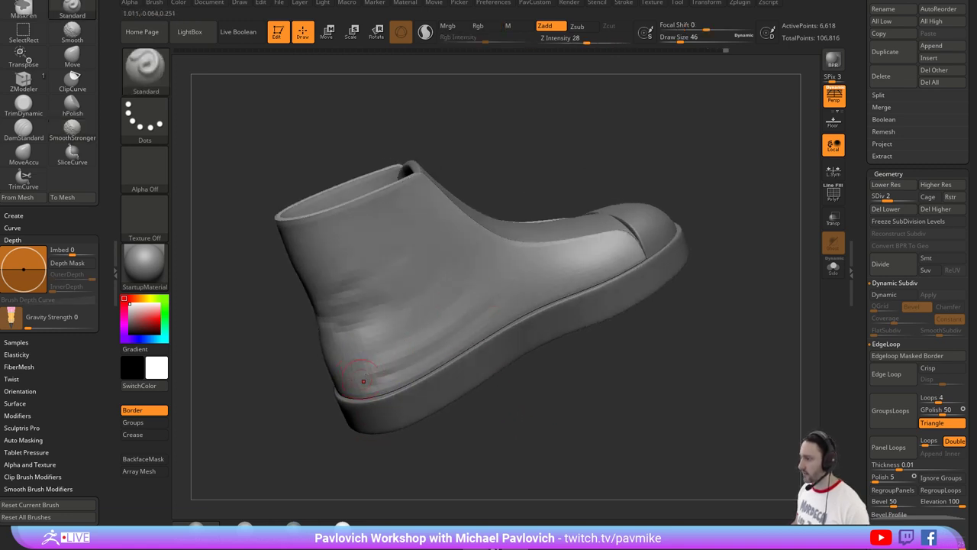
key("shift")
left_click_drag(550, 178, 386, 317, "shift")
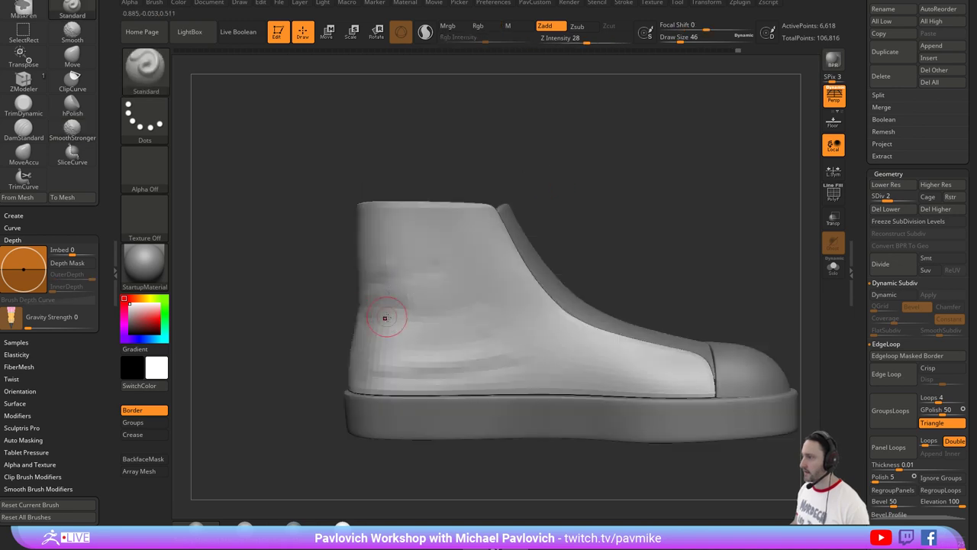
mouse_move(330, 290)
left_mouse_down()
mouse_move(417, 314)
mouse_move(397, 314)
left_mouse_up()
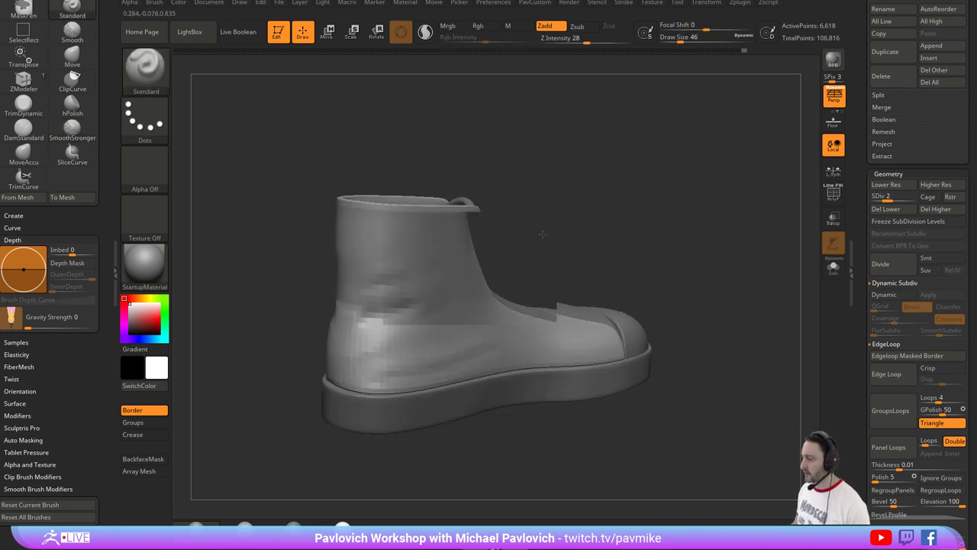
mouse_move(544, 235)
left_mouse_down()
mouse_move(607, 242)
mouse_move(593, 264)
left_mouse_up()
left_click_drag(556, 322, 568, 313)
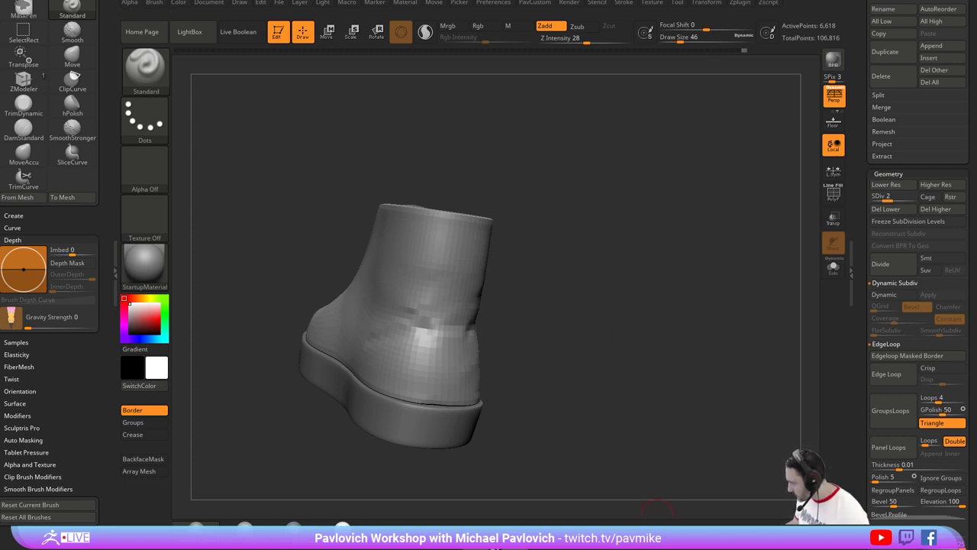
Examine the reference photo of the red high-top sneakers from behind, enlarging its window and zooming in on the heels, and hide it again.
key("shift+z")
key("shift+z")
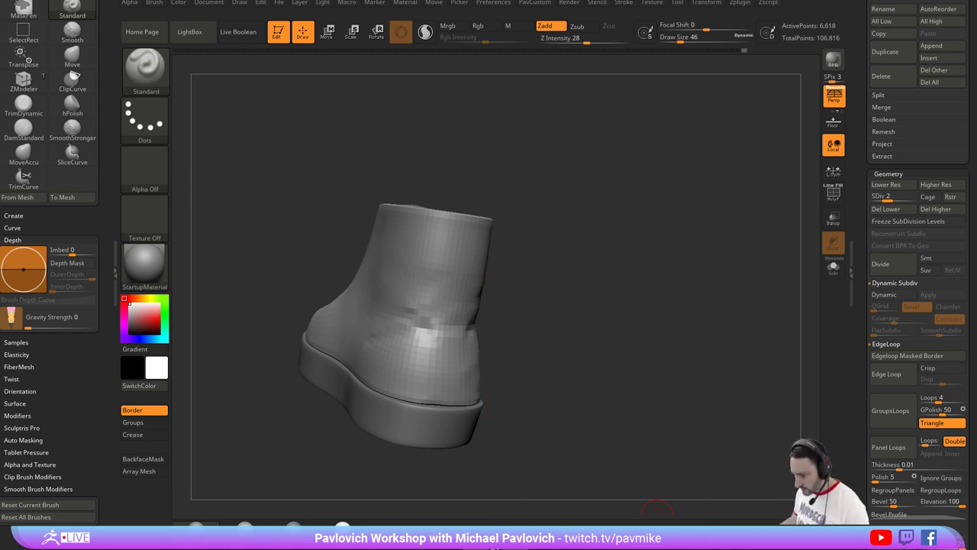
right_click_drag(399, 457, 592, 375)
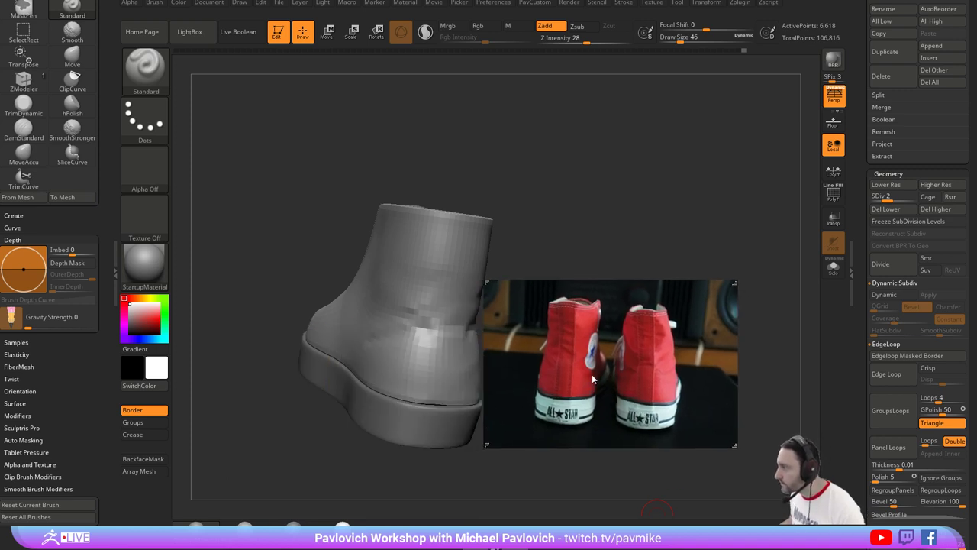
scroll(592, 375, "up", 2)
left_click_drag(736, 446, 773, 506)
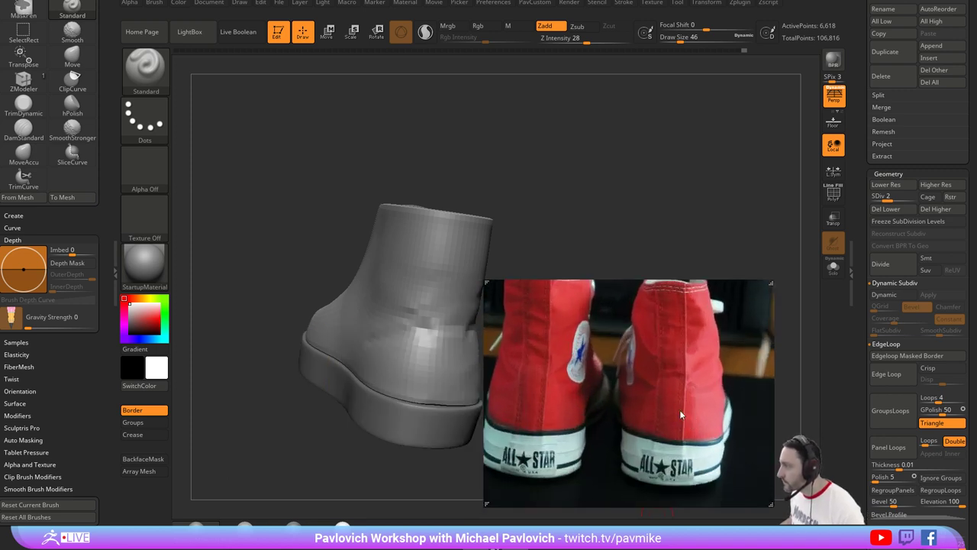
scroll(683, 413, "down", 1)
key("shift+z")
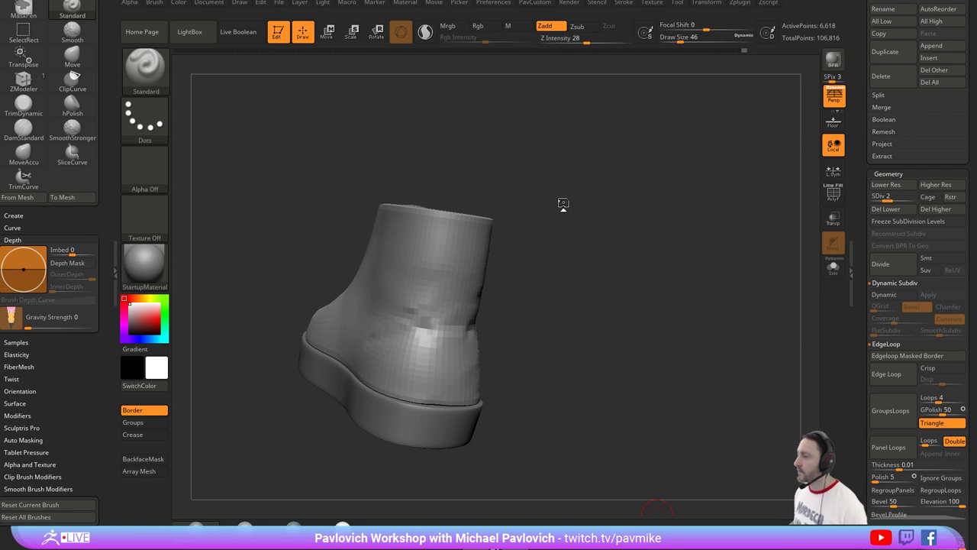
Adjust the shape of the side upper's heel from behind with the Move brush at draw size 197.
mouse_move(563, 203)
left_mouse_down()
mouse_move(587, 216)
mouse_move(583, 224)
left_mouse_up()
key("s")
left_click_drag(542, 341, 563, 343)
key("b")
key("m")
key("v")
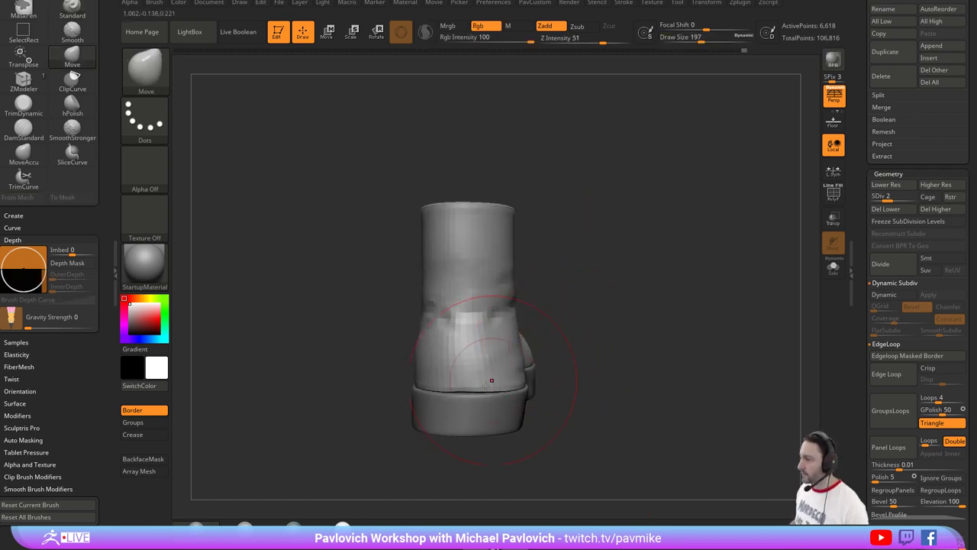
key("s")
left_click_drag(458, 401, 451, 401)
Refine the side upper's heel profile in the side views using the Move brush at draw size 223.
left_click_drag(672, 321, 573, 312)
left_click_drag(744, 270, 605, 229, "alt")
key("s")
mouse_move(396, 371)
left_mouse_down()
mouse_move(407, 371)
mouse_move(406, 352)
mouse_move(468, 354)
left_mouse_up()
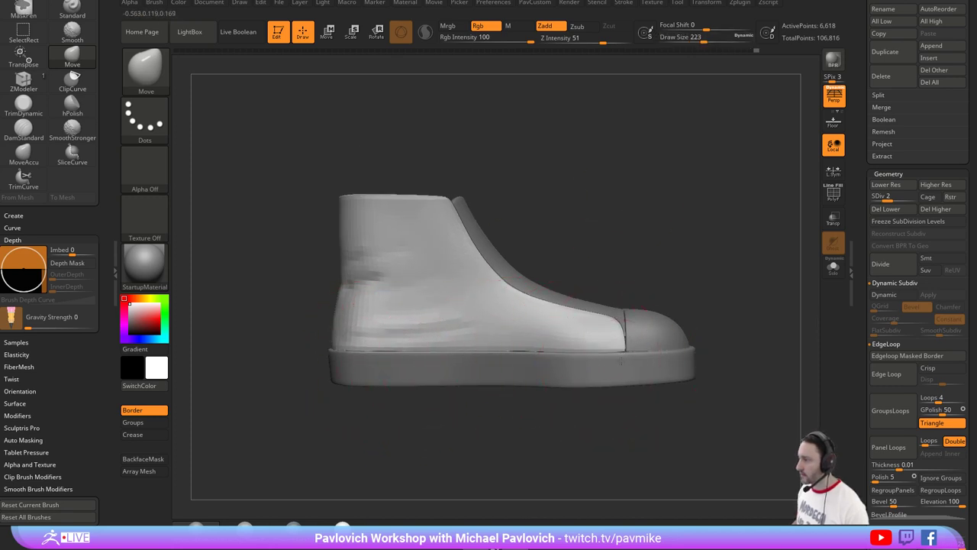
left_click_drag(314, 329, 794, 298)
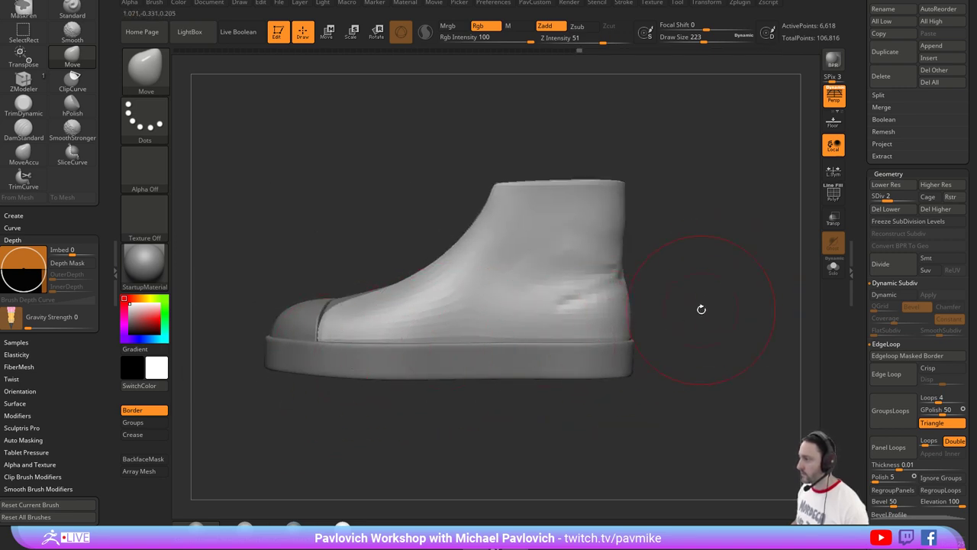
key("s")
mouse_move(685, 311)
left_mouse_down()
mouse_move(672, 311)
mouse_move(653, 352)
left_mouse_up()
Switch to the Standard brush, raise the side upper to subdivision level 3 and set the draw size to 56.
key("b")
key("s")
key("t")
key("s")
left_click_drag(606, 306, 597, 307)
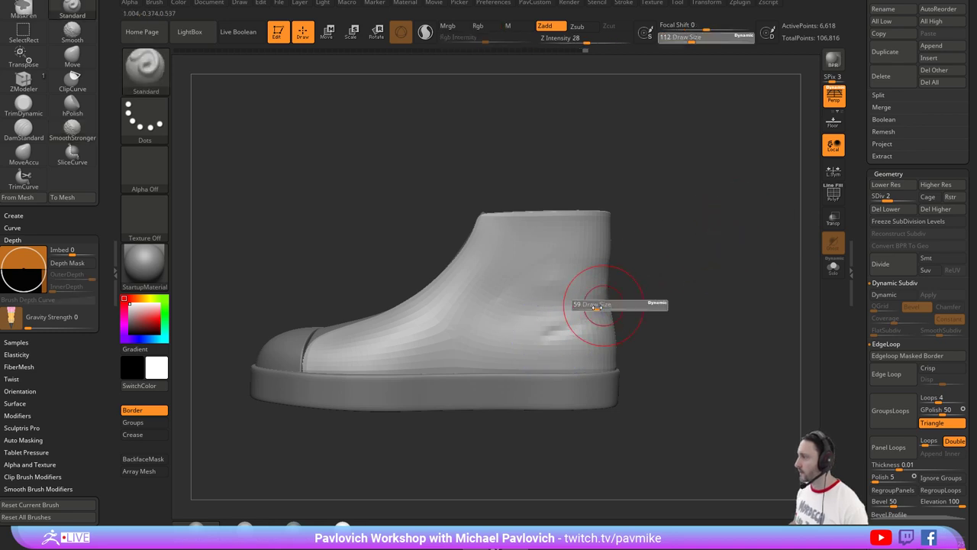
key("d")
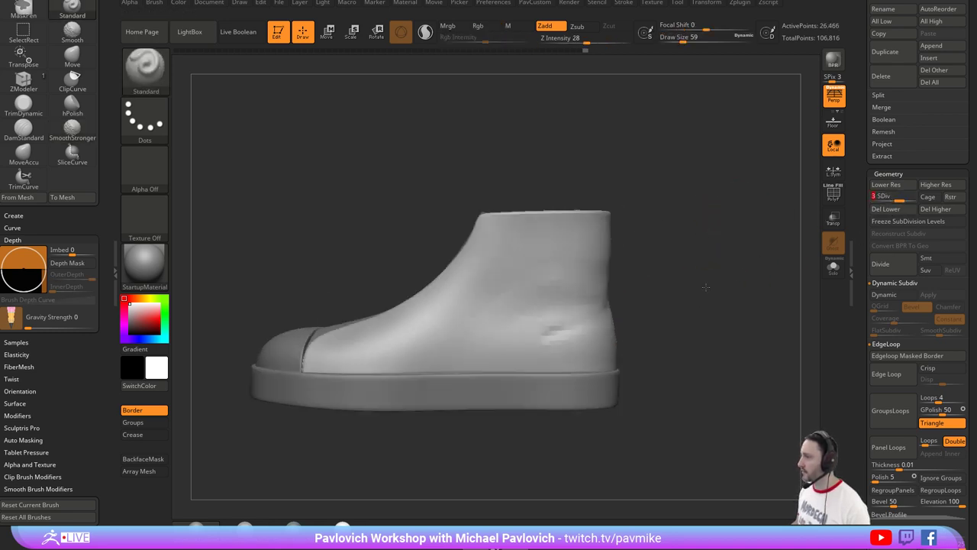
mouse_move(713, 251)
left_mouse_down()
mouse_move(473, 319)
mouse_move(611, 256)
mouse_move(659, 246)
mouse_move(529, 240)
left_mouse_up()
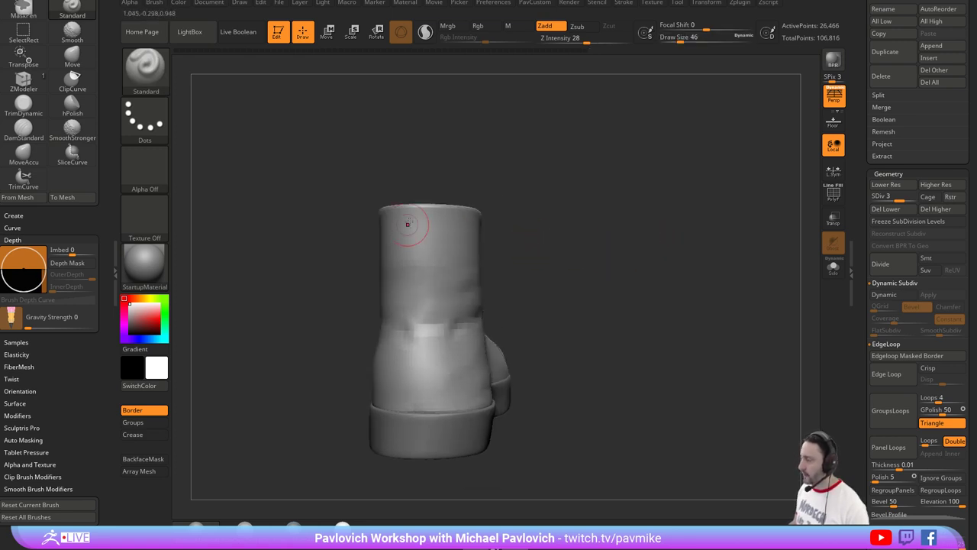
key("s")
left_click(595, 271)
mouse_move(598, 272)
left_mouse_down("alt")
mouse_move(615, 286)
mouse_move(579, 260)
left_mouse_up("alt")
mouse_move(579, 267)
left_mouse_down()
mouse_move(618, 286)
mouse_move(597, 290)
mouse_move(574, 266)
mouse_move(549, 307)
left_mouse_up()
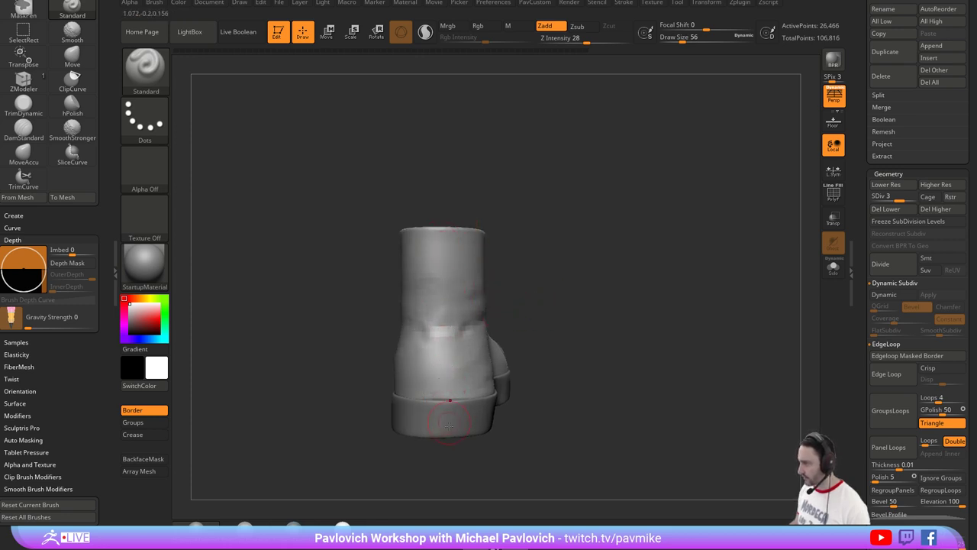
Make the sole the active piece, turn off perspective and choose the Move brush for editing it from below.
mouse_move(578, 261)
left_mouse_down()
mouse_move(567, 280)
mouse_move(573, 236)
mouse_move(524, 279)
left_mouse_up()
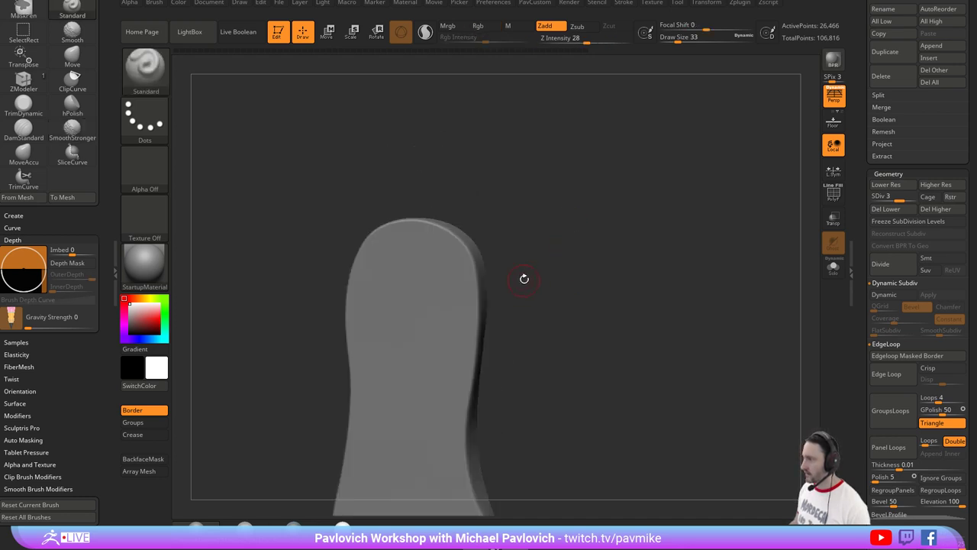
left_click(460, 308, "alt")
left_click_drag(637, 242, 720, 204, "alt")
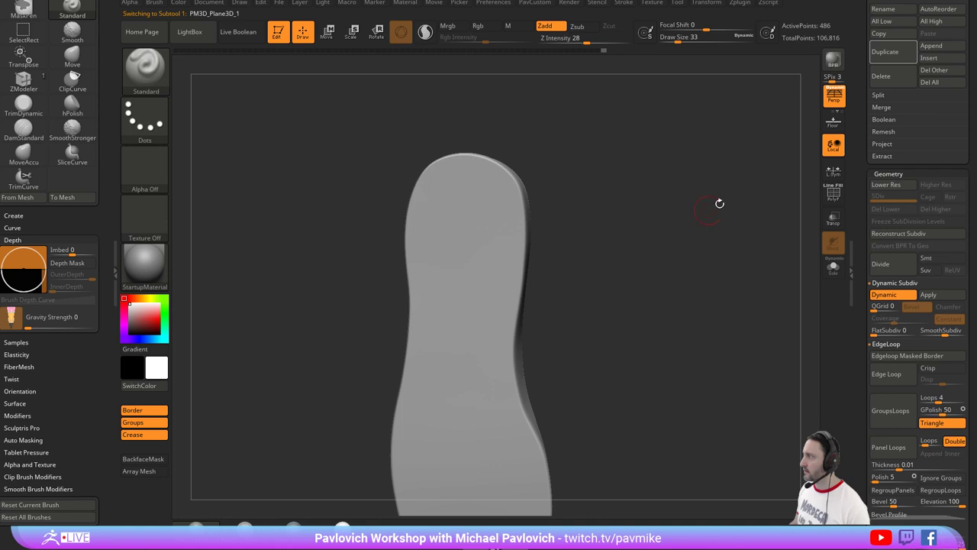
left_click(836, 107)
key("b")
key("m")
key("v")
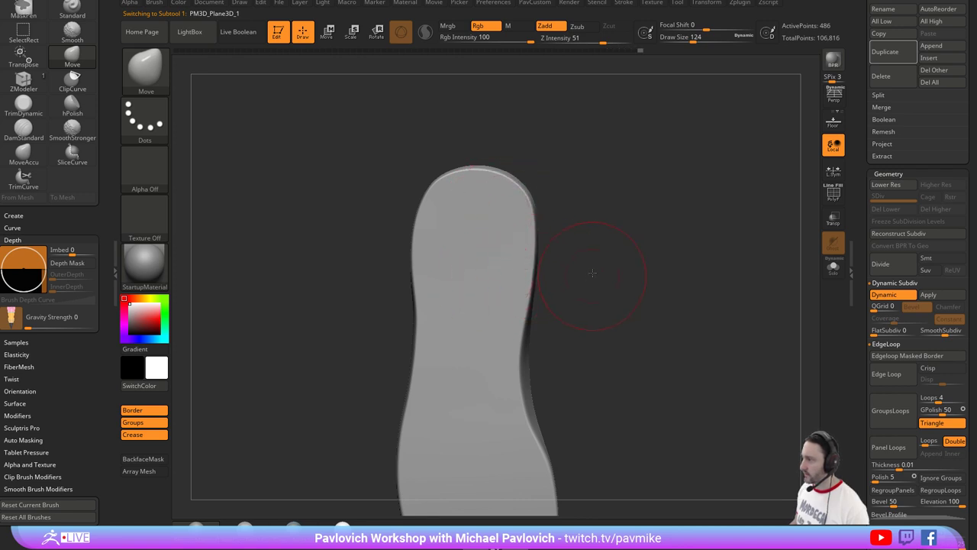
Reshape the sole's outline from underneath with the Move brush at draw sizes 124 and 132.
left_click_drag(592, 274, 595, 183, "alt")
left_click_drag(572, 330, 572, 233, "alt")
left_click_drag(593, 292, 501, 305)
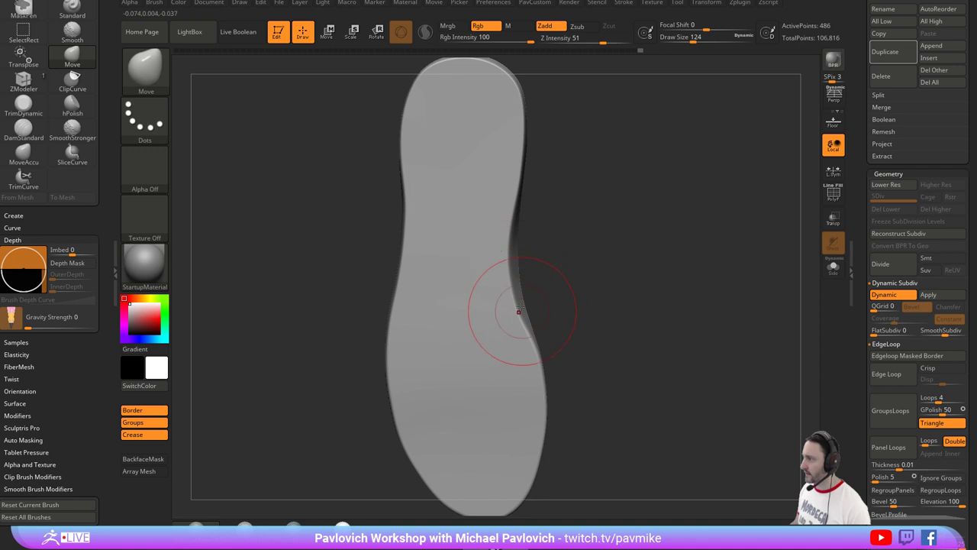
mouse_move(616, 317)
left_mouse_down()
mouse_move(624, 318)
mouse_move(625, 229)
left_mouse_up()
key("s")
left_click_drag(433, 353, 428, 354)
mouse_move(604, 258)
left_mouse_down()
mouse_move(646, 257)
mouse_move(618, 261)
left_mouse_up()
mouse_move(639, 325)
left_mouse_down()
mouse_move(572, 240)
mouse_move(570, 252)
left_mouse_up()
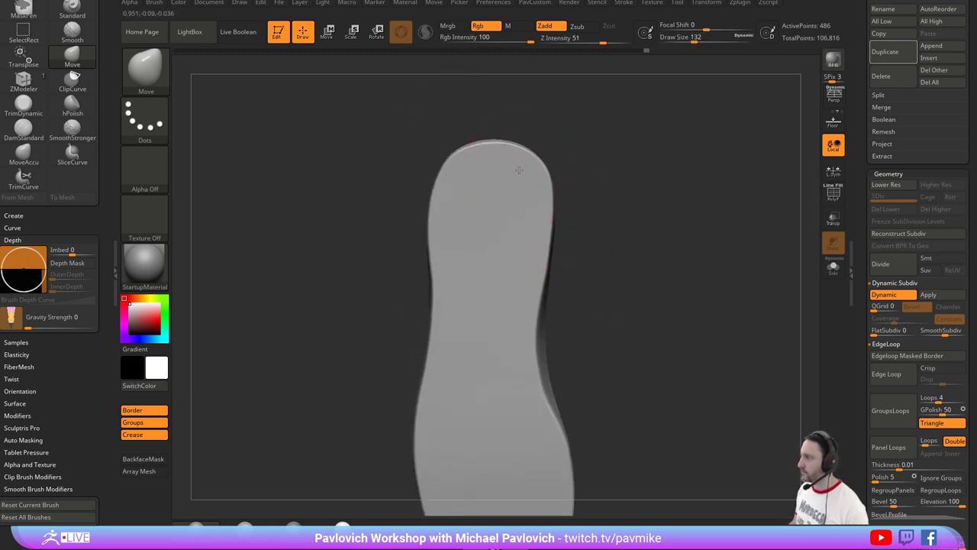
left_click_drag(593, 169, 659, 277)
mouse_move(654, 224)
left_mouse_down("alt")
mouse_move(650, 382)
mouse_move(622, 270)
mouse_move(534, 256)
mouse_move(655, 256)
mouse_move(651, 306)
left_mouse_up("alt")
Choose the Standard brush, make the side upper active and duplicate it.
key("b")
key("s")
key("t")
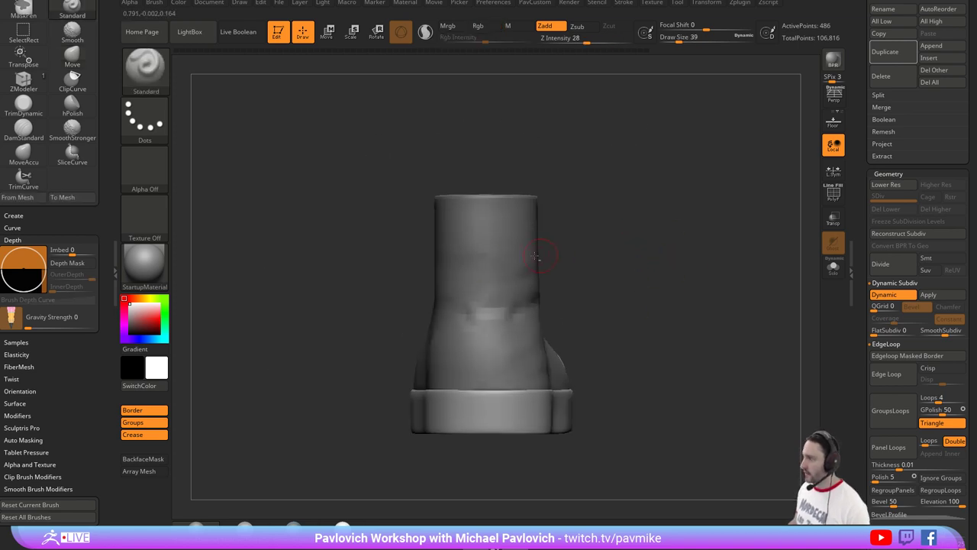
left_click(502, 262, "alt")
left_click_drag(864, 236, 857, 336)
scroll(857, 336, "down", 1)
left_click(886, 374)
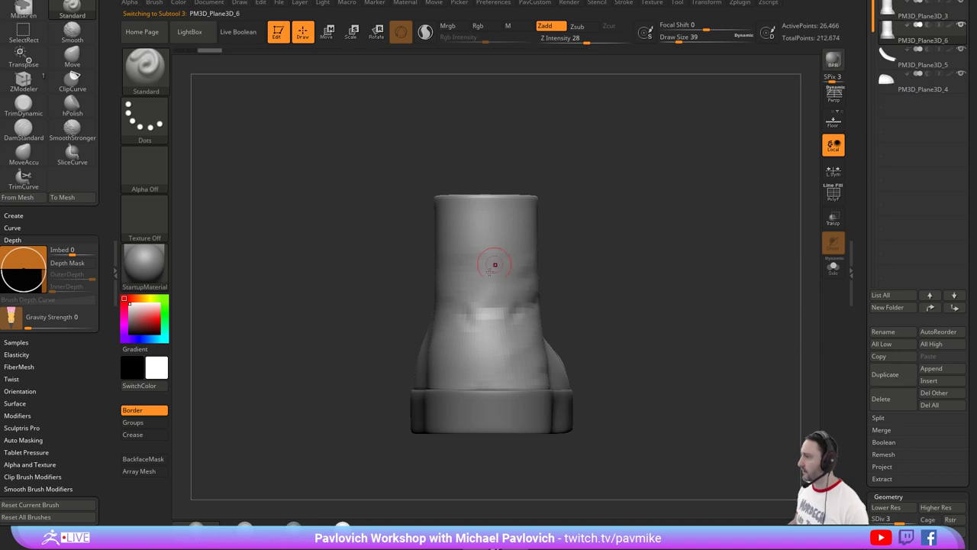
Show the duplicate's wireframe, lower it to subdivision level 1 and isolate it from the other pieces.
left_click(834, 194)
scroll(884, 327, "down", 3)
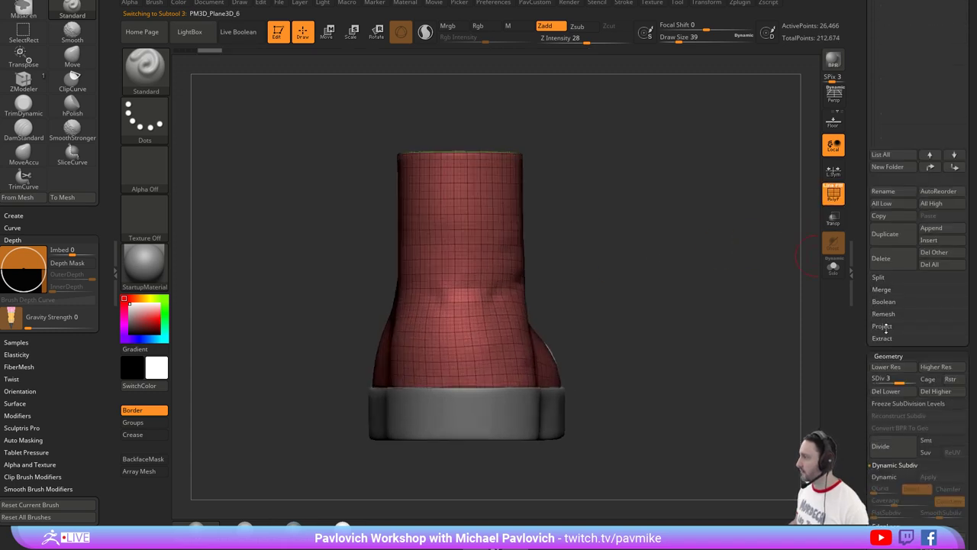
left_click(873, 379)
left_click(834, 268)
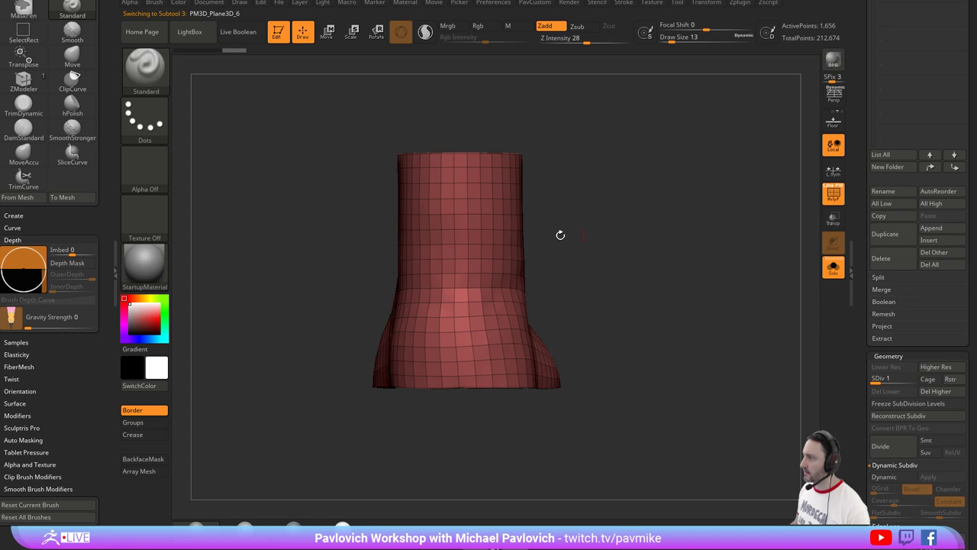
Keep only the outer surface of the duplicated side upper by hiding the rest and deleting the hidden geometry.
left_click(469, 201, "ctrl+shift")
left_click_drag(633, 196, 657, 230)
key("2")
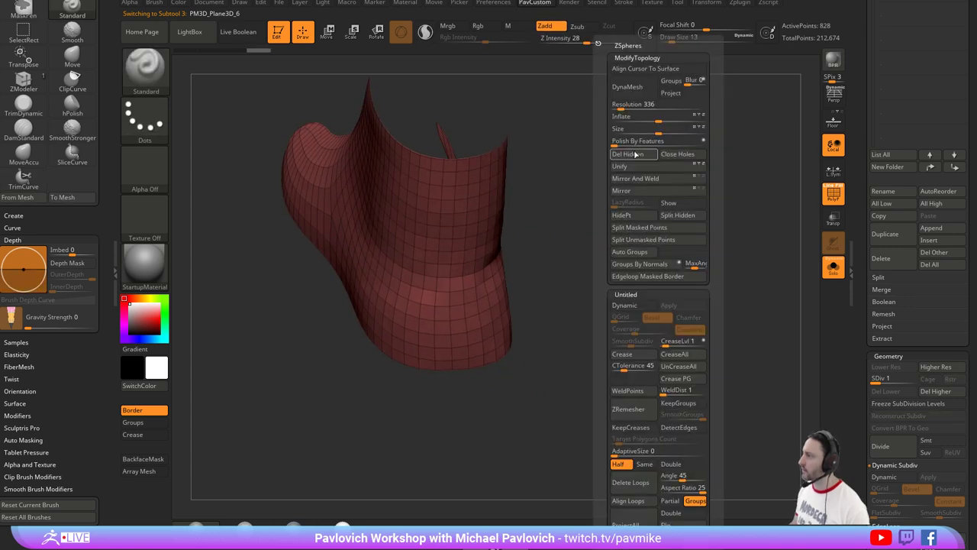
left_click(635, 155)
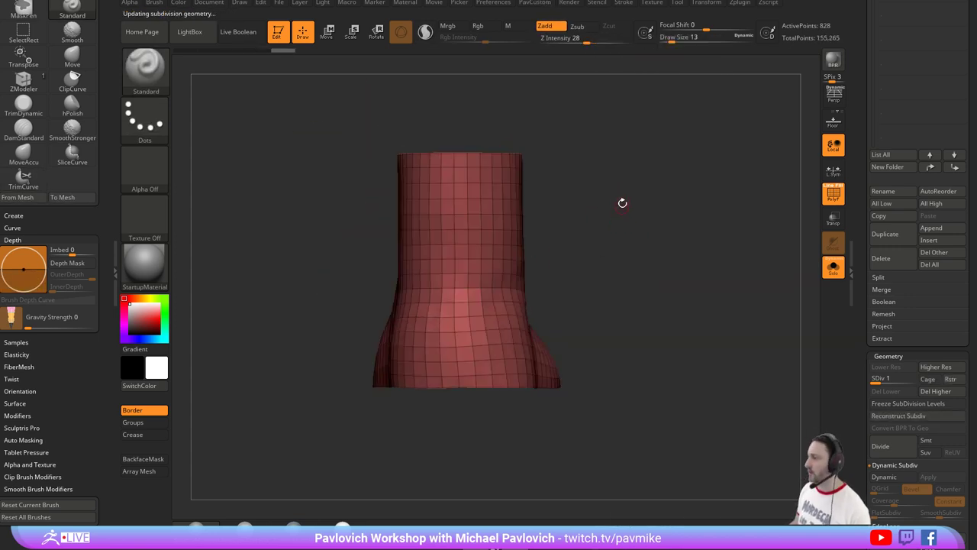
Delete the duplicate's higher subdivision levels and try marking a vertical strip of heel polygons with the ZModeler brush.
left_click_drag(614, 222, 619, 220)
key("b")
key("z")
key("m")
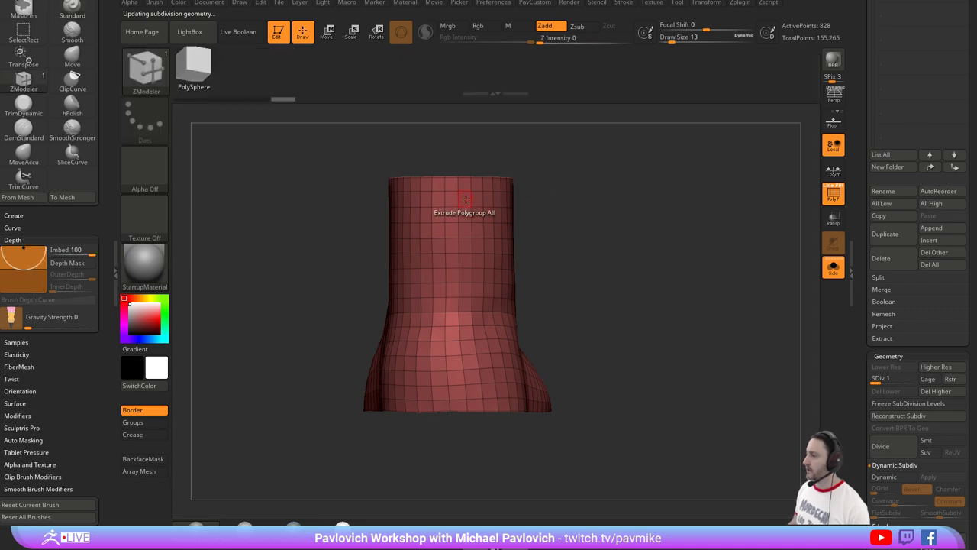
left_click(437, 184)
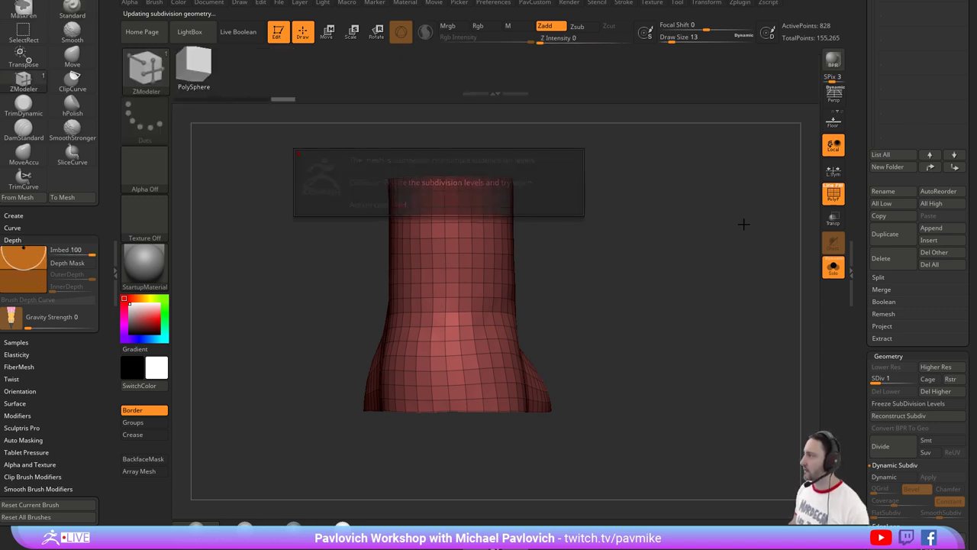
left_click(936, 391)
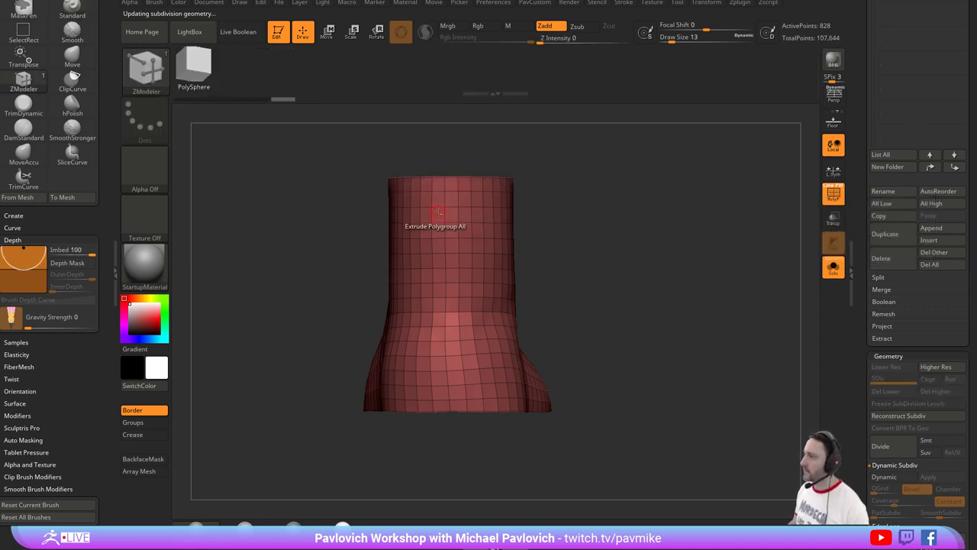
mouse_move(435, 211)
left_mouse_down()
mouse_move(438, 183)
mouse_move(440, 382)
mouse_move(462, 344)
mouse_move(463, 184)
mouse_move(453, 349)
left_mouse_up()
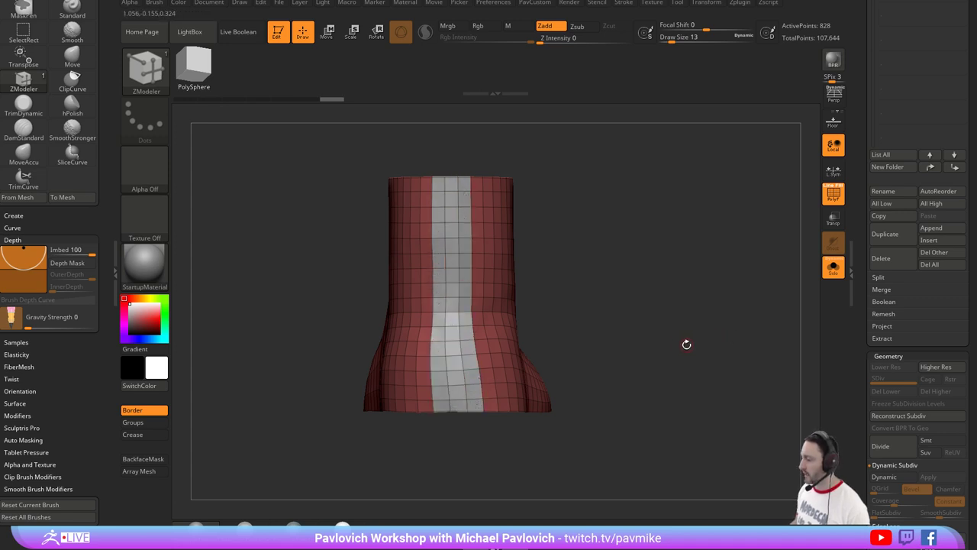
key("ctrl+z")
Choose the SliceCurve brush and try slicing the duplicate vertically near the middle of its heel.
mouse_move(650, 273)
left_mouse_down("alt")
mouse_move(652, 299)
mouse_move(637, 304)
left_mouse_up("alt")
left_click(145, 70, "ctrl+shift")
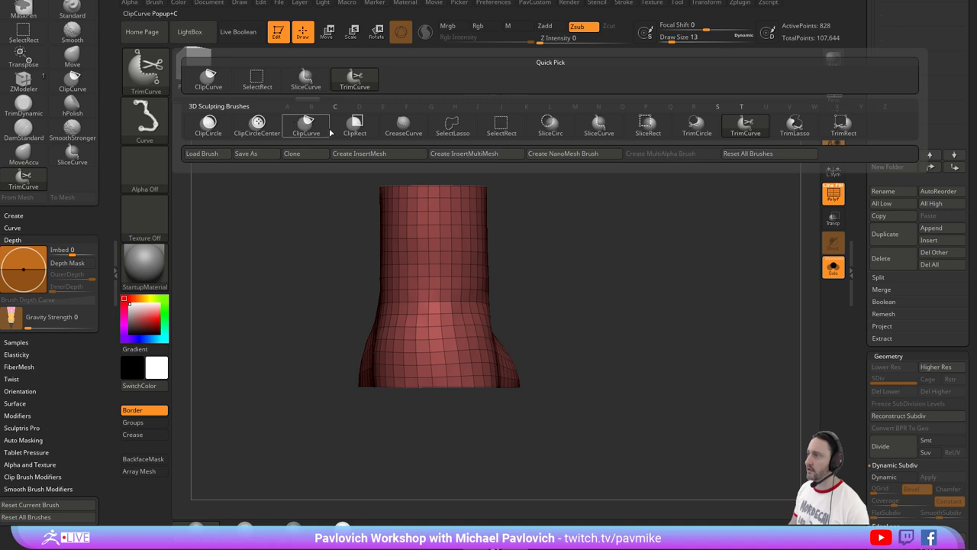
left_click(597, 128, "ctrl+shift")
left_click_drag(564, 261, 546, 249, "alt")
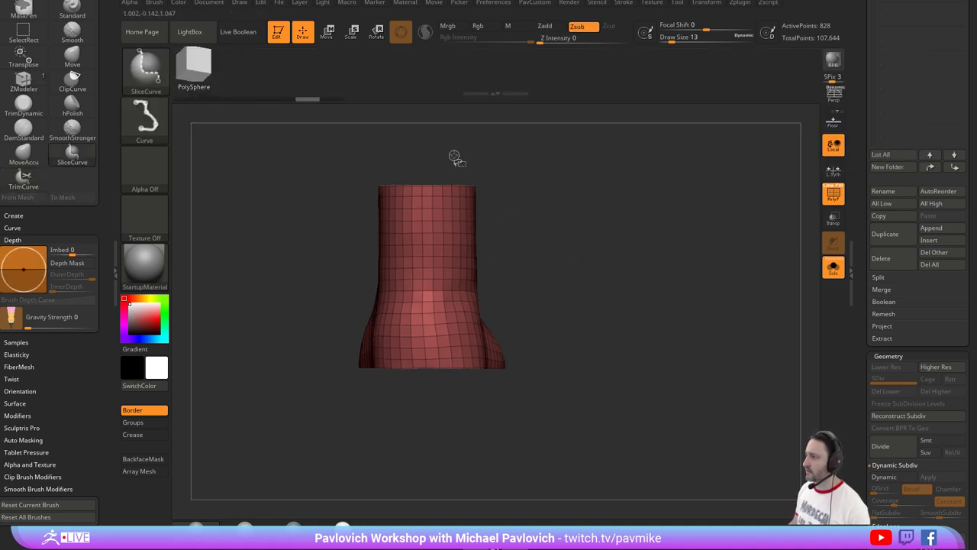
left_click_drag(456, 158, 427, 139, "ctrl+shift")
key("ctrl+z")
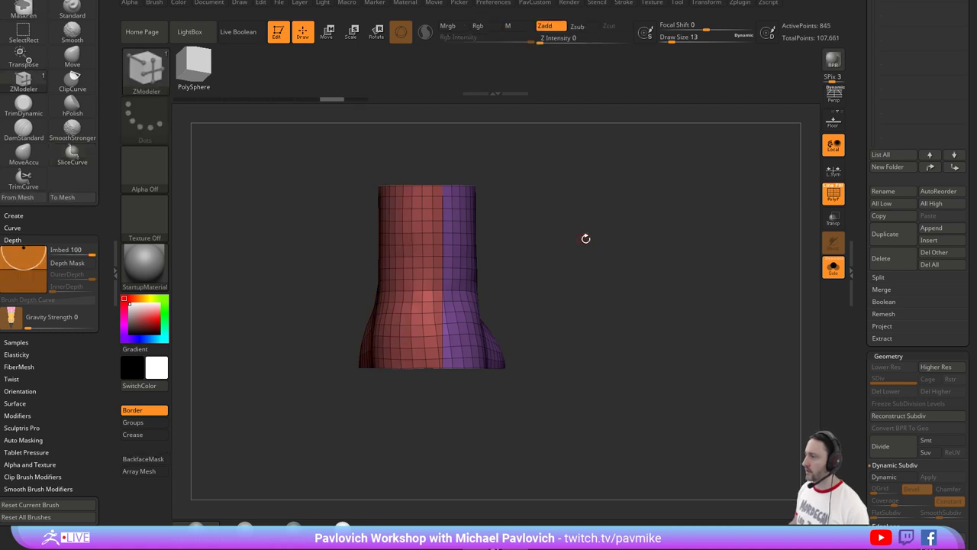
key("ctrl+z")
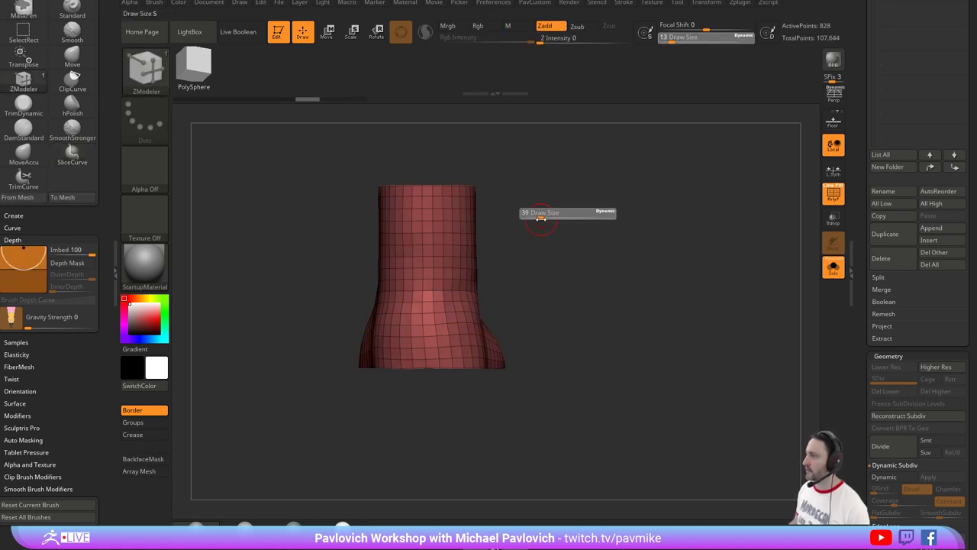
Try slicing a central vertical strip down the duplicate's heel with SliceCurve at draw sizes 46 and 68.
left_click_drag(431, 169, 430, 461, "ctrl+shift")
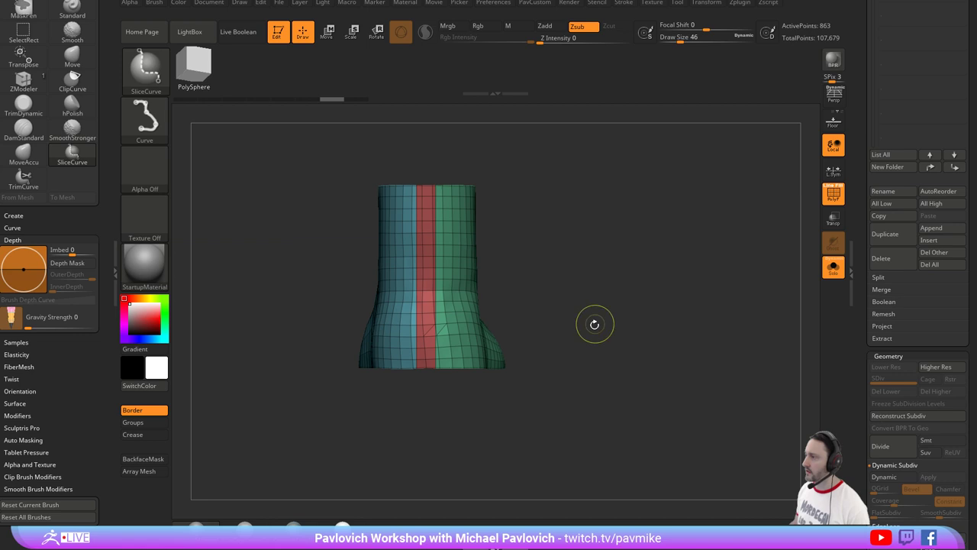
key("ctrl+z")
key("s")
left_click_drag(418, 139, 430, 449, "ctrl+shift")
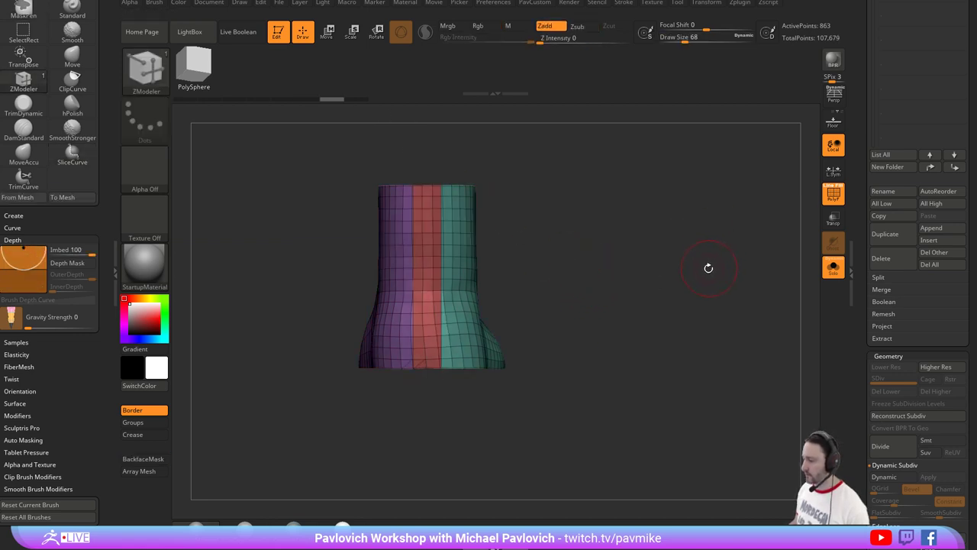
key("ctrl+z")
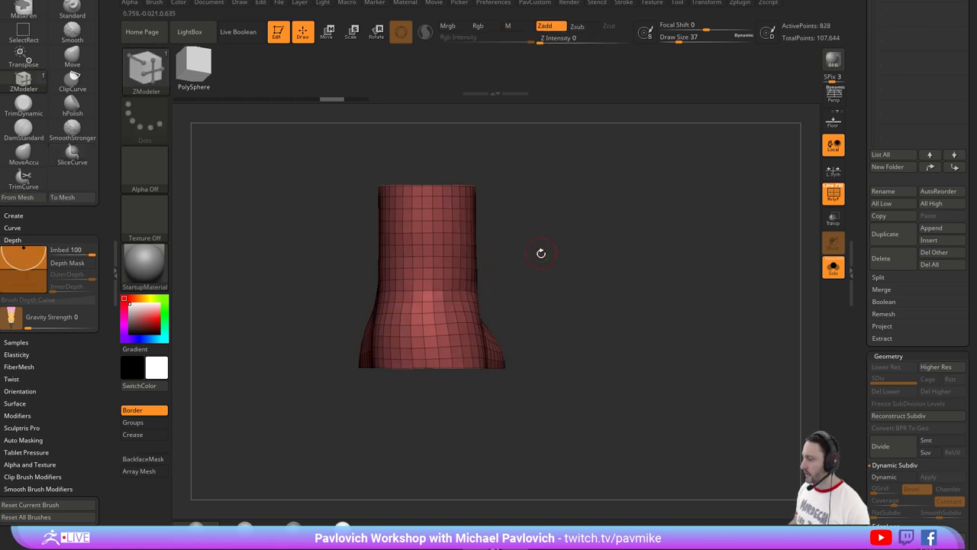
Inspect the duplicated side upper from the side and delete it.
left_click_drag(540, 254, 558, 260)
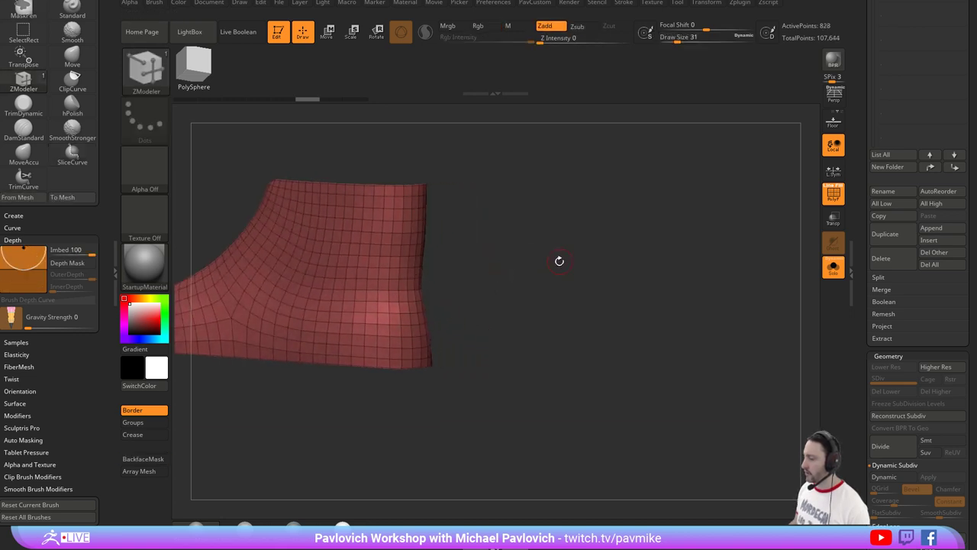
left_click_drag(453, 260, 748, 253)
left_click_drag(864, 281, 867, 314)
left_click(882, 295)
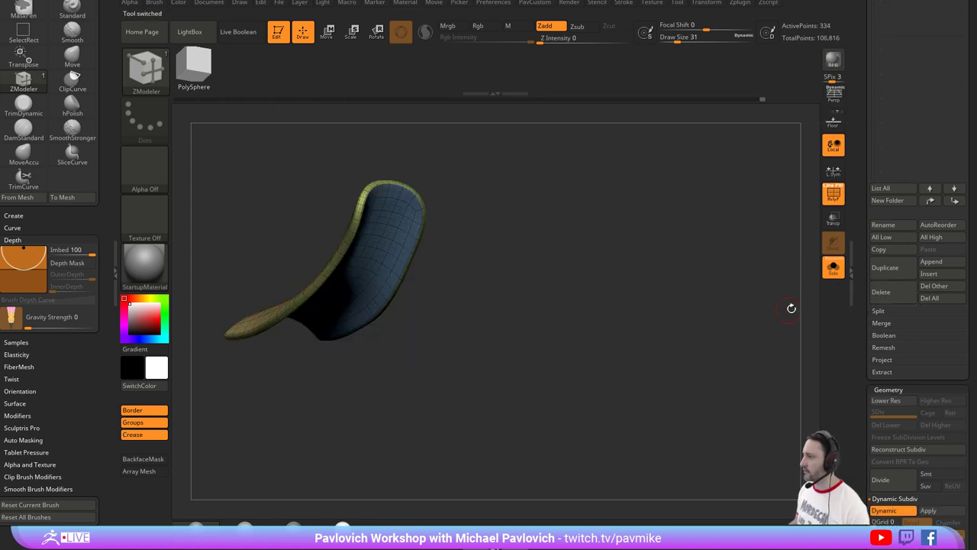
Show all sneaker pieces again, make the original side upper active and turn off the wireframe display.
left_click(833, 268)
left_click(481, 271, "alt")
left_click_drag(583, 268, 672, 247)
left_click(820, 197)
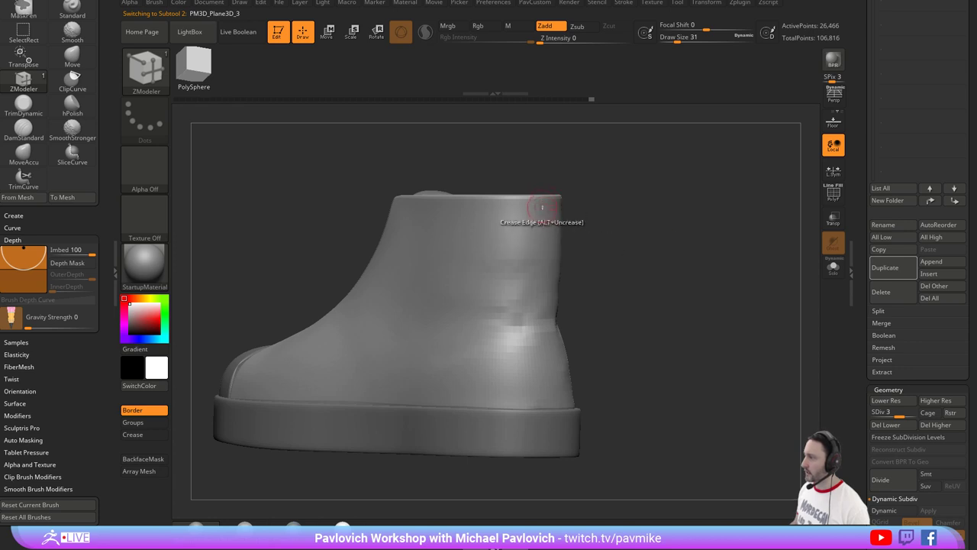
left_click_drag(656, 372, 642, 348, "alt")
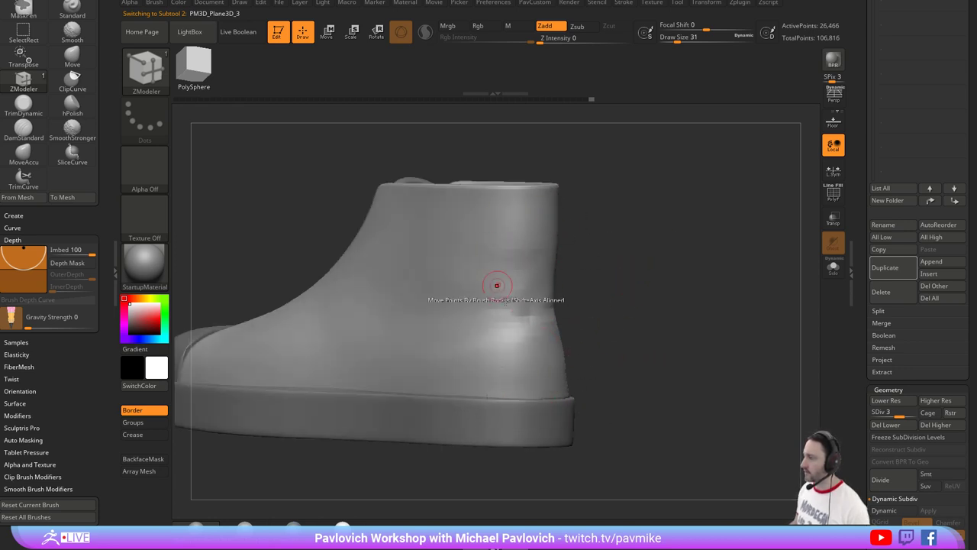
mouse_move(642, 295)
left_mouse_down()
mouse_move(578, 297)
mouse_move(622, 282)
left_mouse_up()
Choose the Standard brush, set the draw size to 35 and carve a horizontal crease beside the back of the heel.
key("b")
key("s")
key("t")
left_click_drag(859, 185, 810, 281)
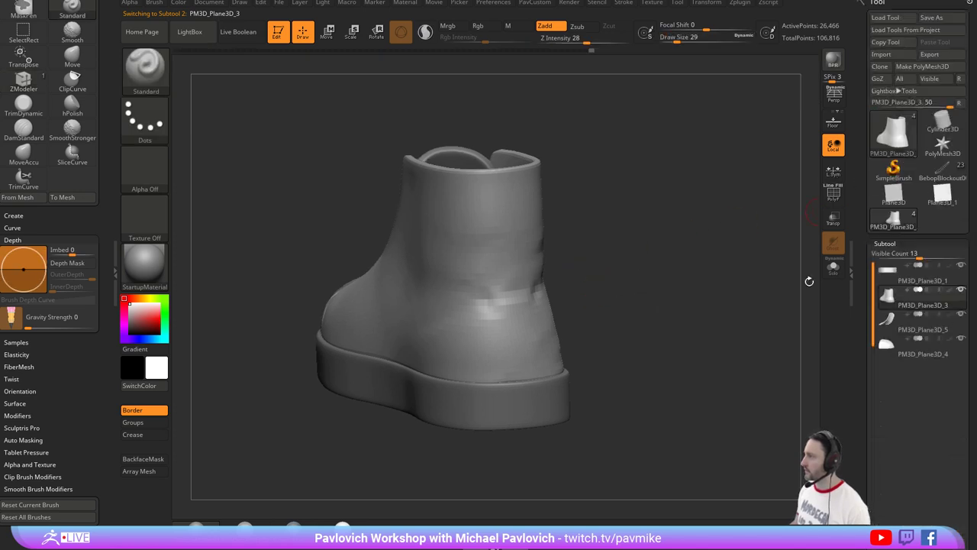
left_click_drag(683, 299, 657, 248, "alt")
left_click_drag(860, 270, 863, 122)
left_click_drag(631, 218, 688, 210)
key("s")
left_click_drag(510, 263, 510, 264)
key("s")
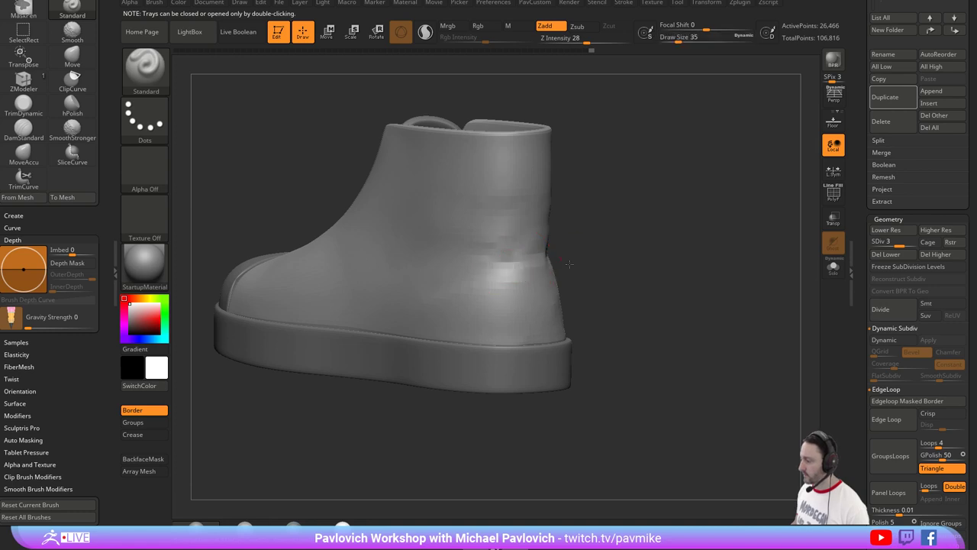
right_click_drag(514, 264, 510, 279, "alt")
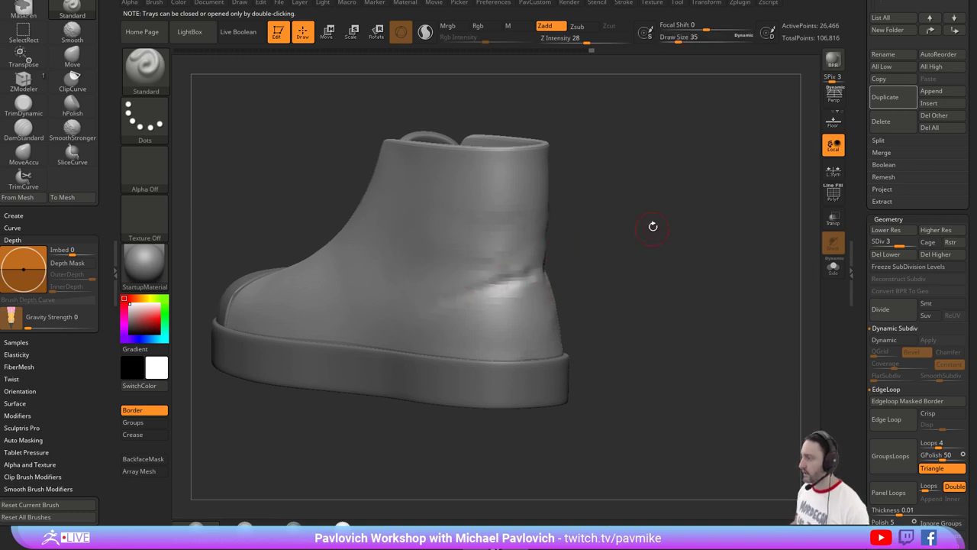
Choose LazyRadius, then smooth the heel crease and build up slanted folds around it on the side upper.
key("2")
left_click(618, 206)
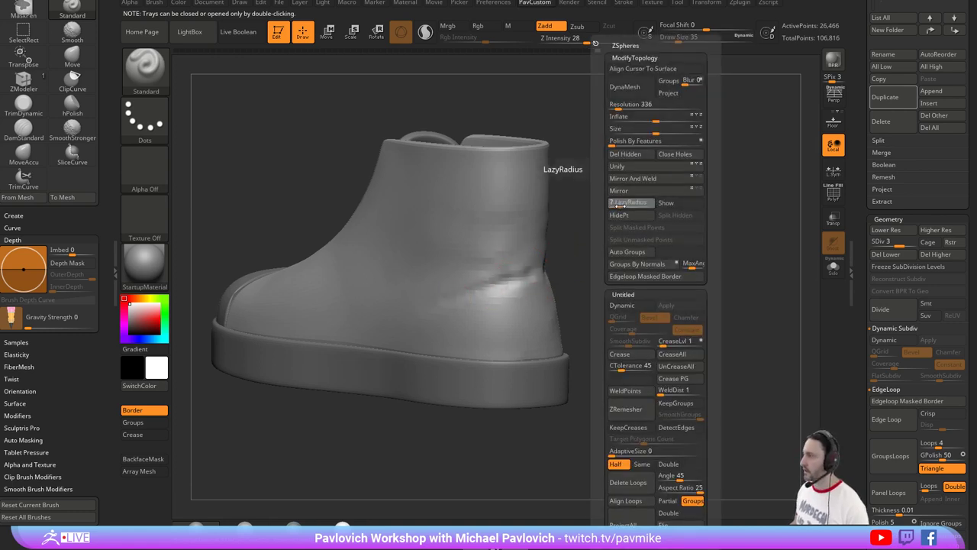
right_click_drag(608, 270, 617, 257, "alt")
left_click_drag(540, 262, 450, 283, "shift")
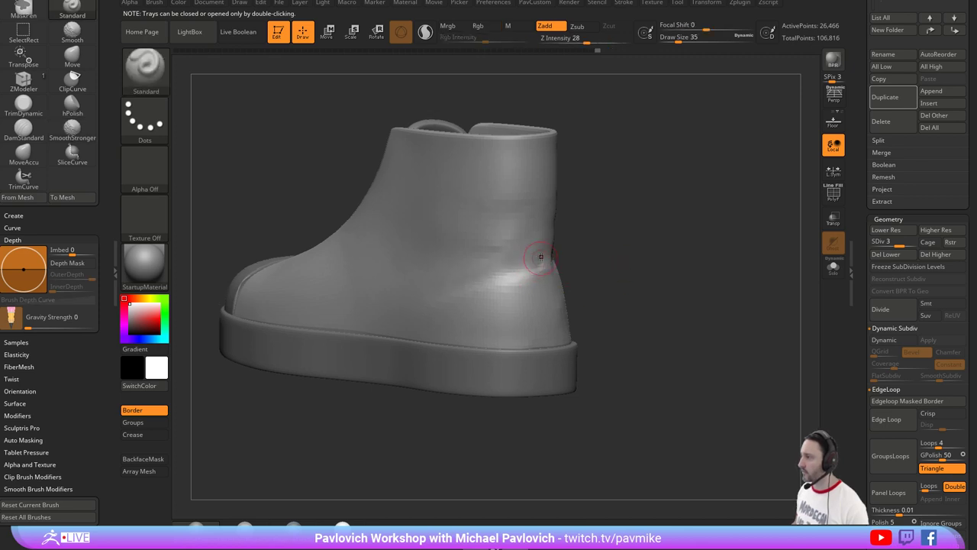
mouse_move(601, 252)
left_mouse_down("shift")
mouse_move(619, 271)
mouse_move(591, 242)
left_mouse_up("shift")
left_click_drag(657, 273, 511, 268, "shift")
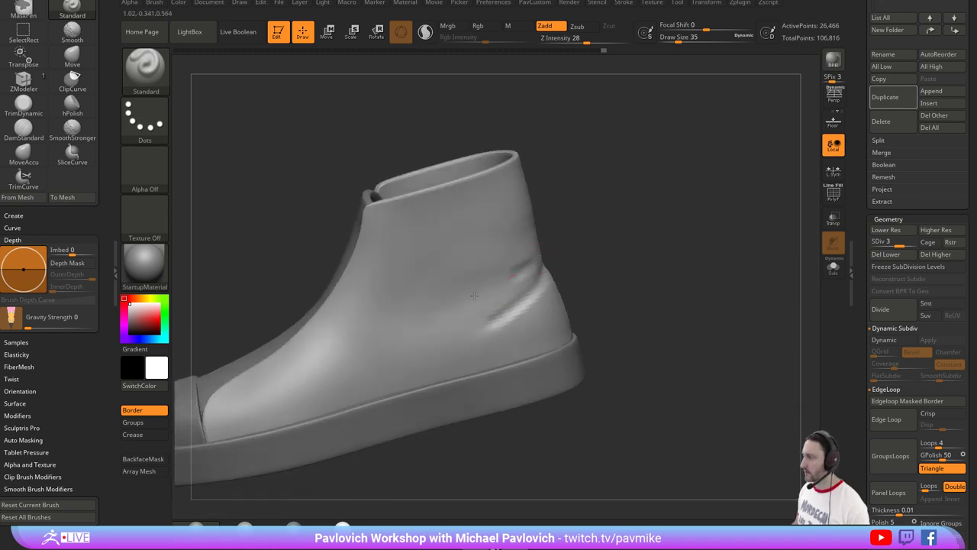
Sculpt a short horizontal fold below the ankle opening, near the upper's front edge.
left_click_drag(474, 295, 479, 237)
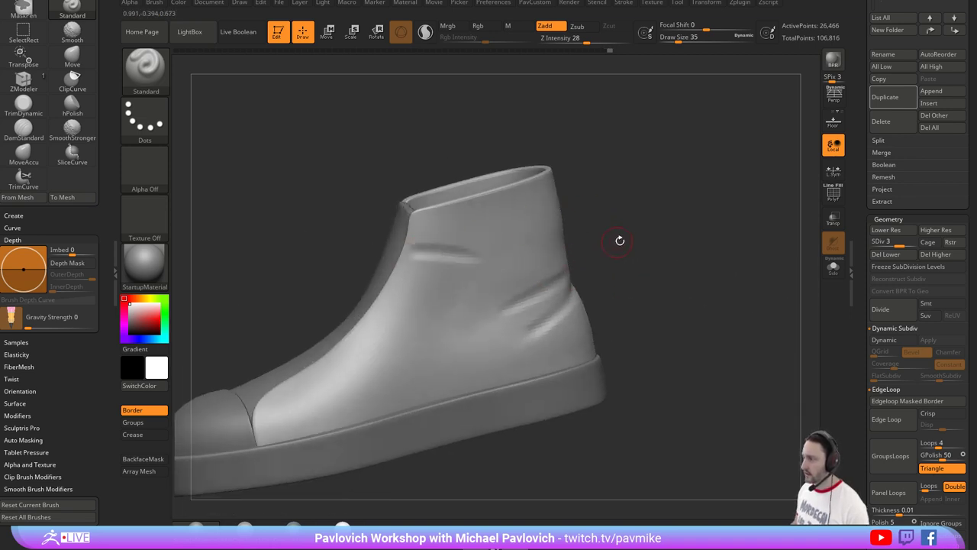
left_click_drag(622, 240, 647, 242)
mouse_move(517, 265)
left_mouse_down("shift")
mouse_move(491, 260)
mouse_move(526, 260)
left_mouse_up("shift")
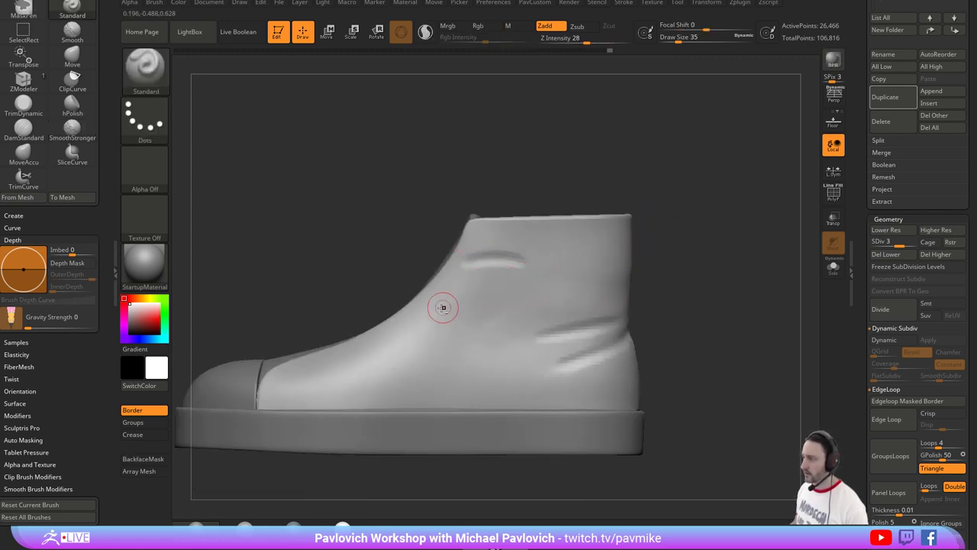
left_click_drag(443, 307, 572, 292)
mouse_move(660, 289)
left_mouse_down()
mouse_move(679, 271)
mouse_move(636, 271)
left_mouse_up()
key("ctrl+z")
Sculpt broad horizontal folds across the ankle area of the side upper, using draw sizes of 56 and 49.
key("s")
left_click_drag(515, 295, 520, 295)
left_click_drag(635, 269, 627, 283)
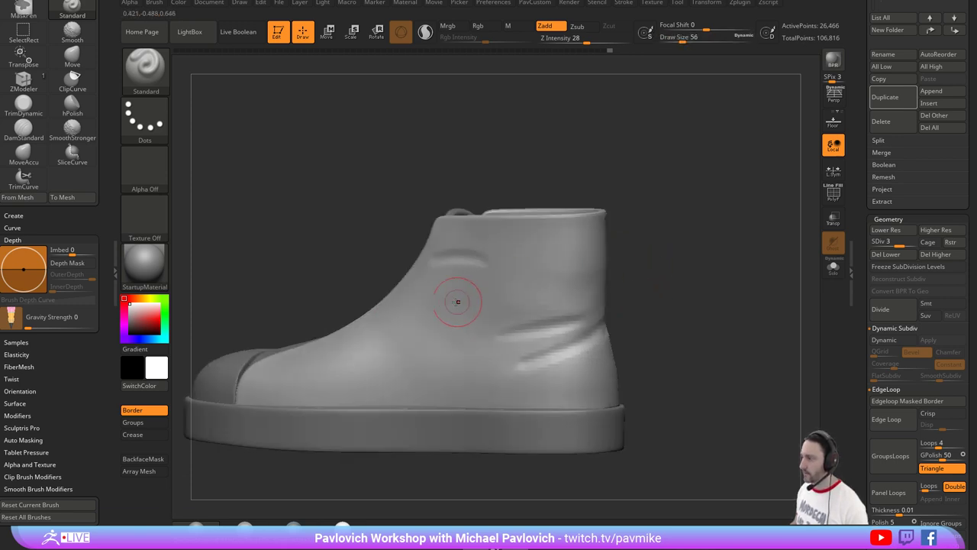
left_click_drag(401, 305, 570, 294)
left_click_drag(418, 287, 549, 276)
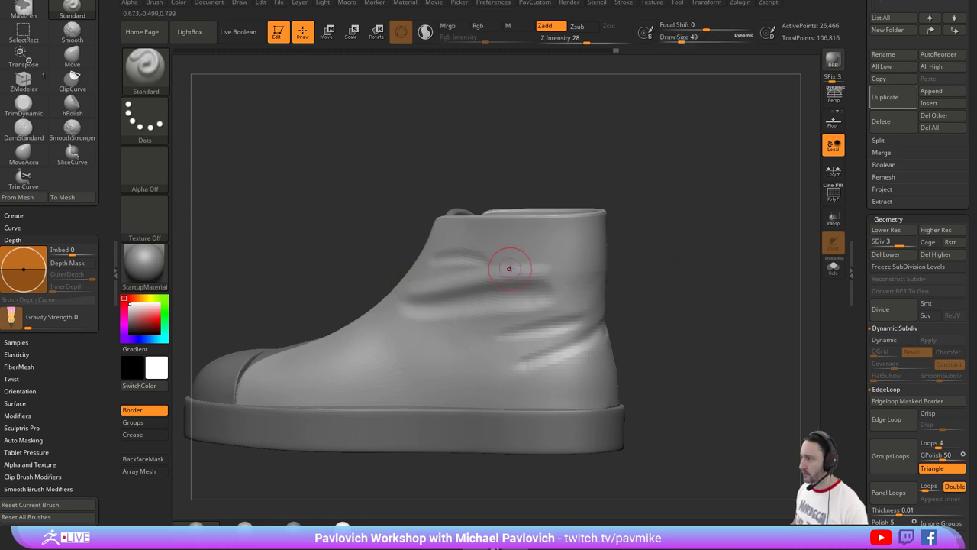
Set the SmoothStronger brush's Z Intensity to 44 and soften the new ankle folds.
key("shift")
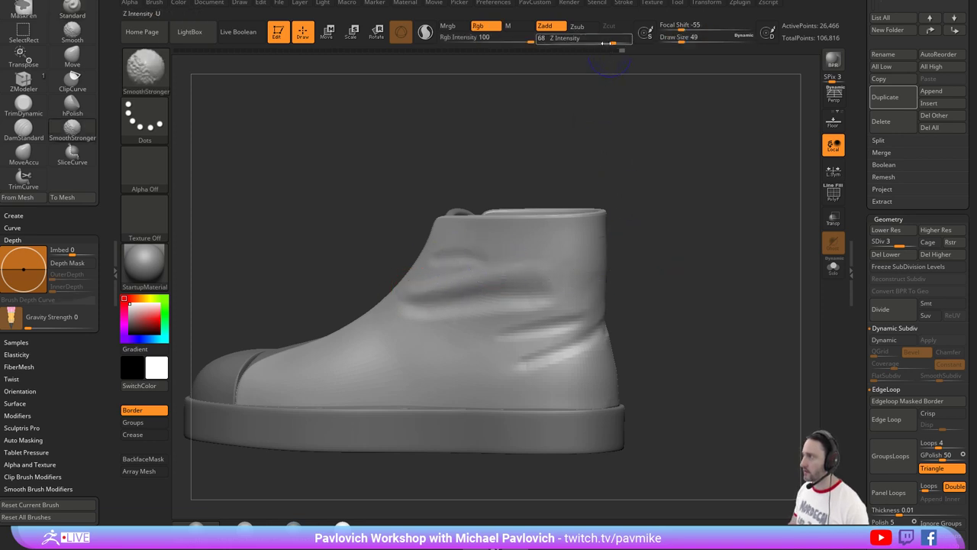
left_click_drag(612, 40, 599, 39, "shift")
left_click_drag(667, 227, 648, 212, "alt")
key("shift")
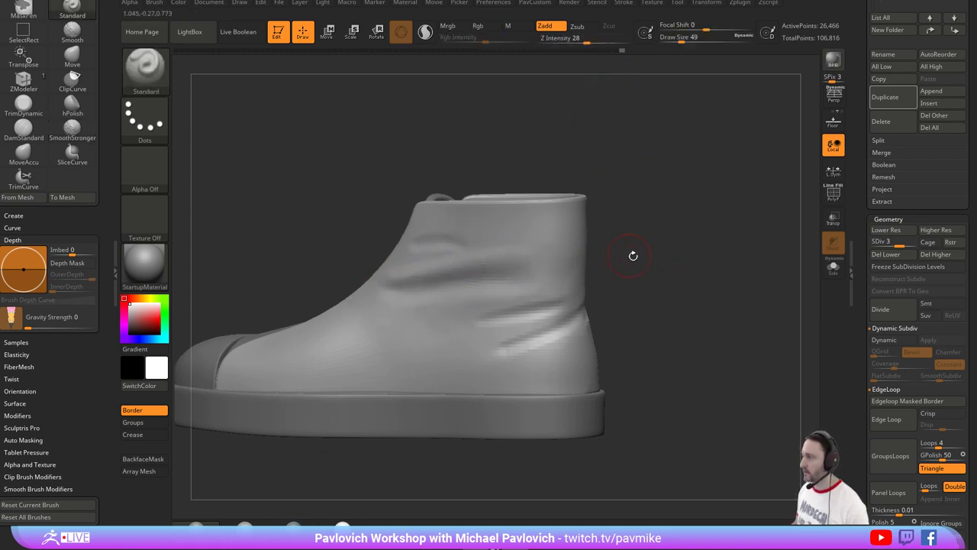
Sculpt additional folds around the back of the heel and smooth them on the opposite side.
left_click_drag(631, 255, 587, 292)
mouse_move(659, 305)
left_mouse_down("alt")
mouse_move(633, 298)
mouse_move(611, 264)
left_mouse_up("alt")
left_click_drag(456, 326, 549, 297)
mouse_move(673, 265)
left_mouse_down("shift")
mouse_move(613, 288)
mouse_move(485, 309)
mouse_move(446, 371)
mouse_move(492, 344)
left_mouse_up("shift")
key("shift")
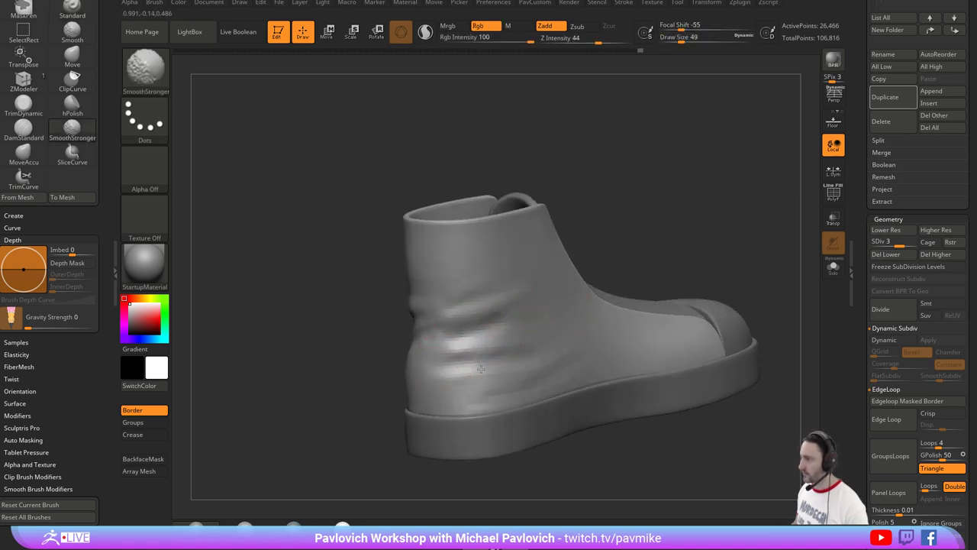
Blend the heel folds into the side of the upper with alternating Standard and smoothing strokes.
right_click_drag(450, 312, 543, 236)
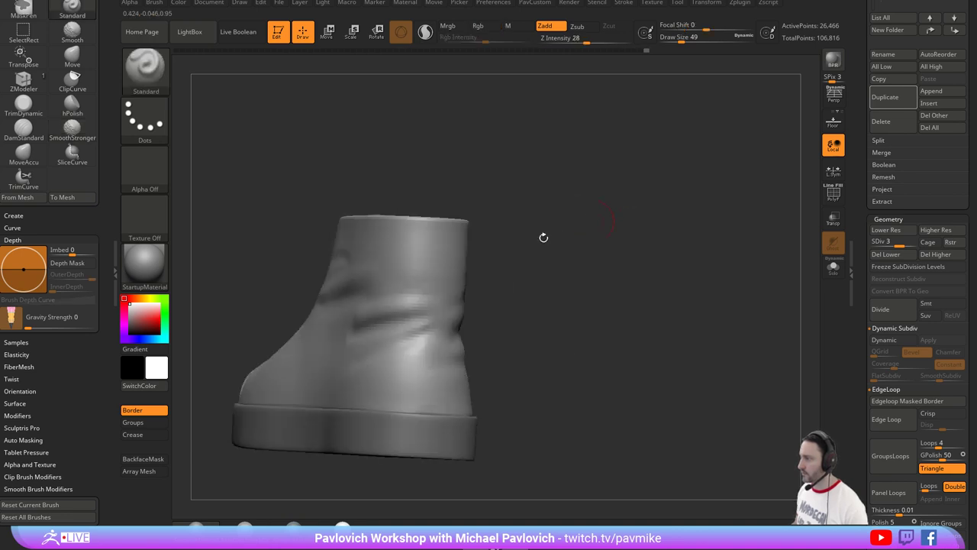
key("shift")
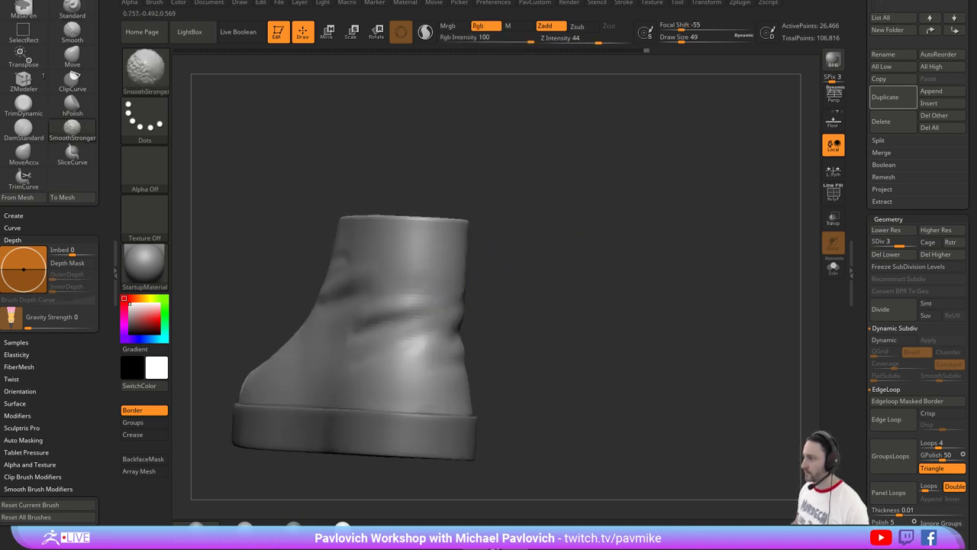
mouse_move(611, 269)
right_mouse_down()
mouse_move(542, 267)
mouse_move(699, 263)
right_mouse_up()
key("shift")
right_click_drag(438, 298, 458, 277, "alt")
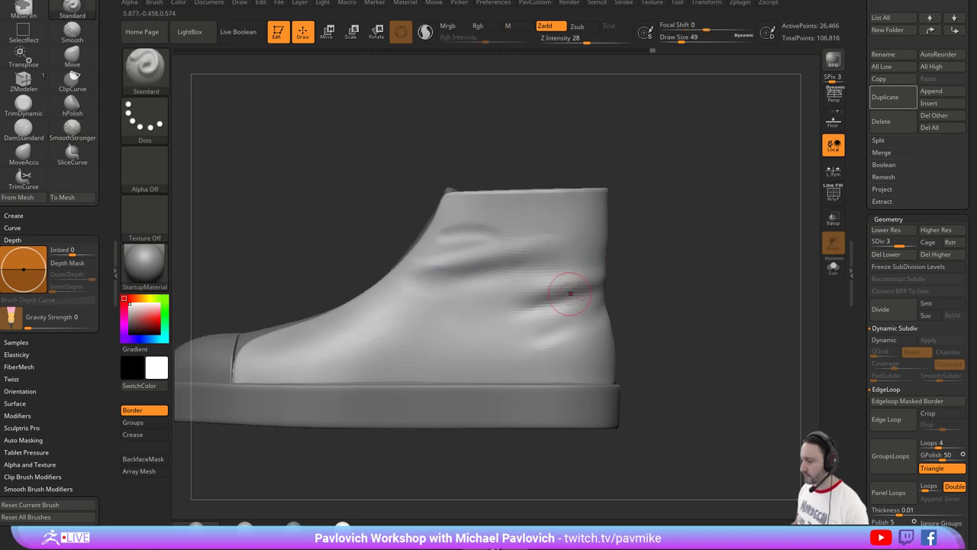
mouse_move(664, 286)
right_mouse_down()
mouse_move(695, 264)
mouse_move(770, 263)
right_mouse_up()
left_click_drag(770, 263, 740, 266)
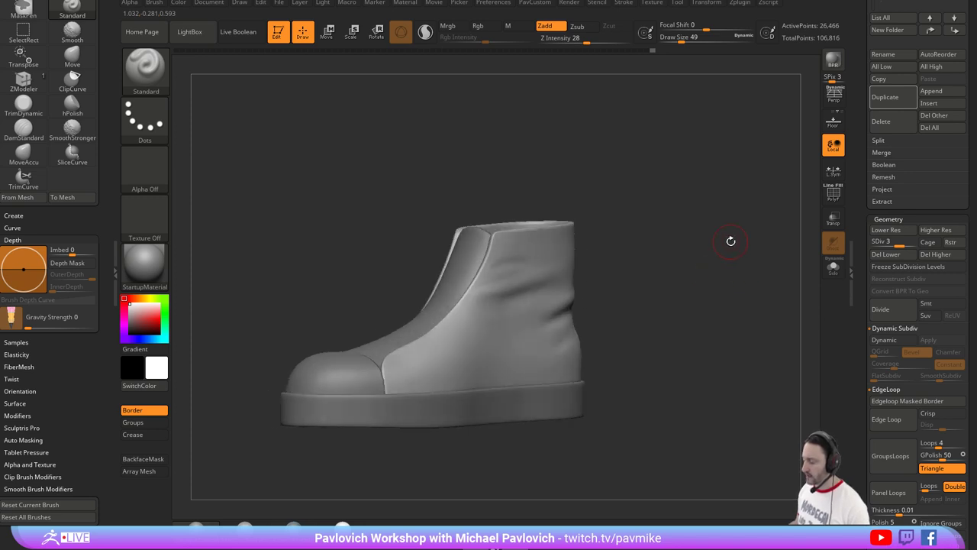
Set the draw size to 56 and deepen the middle fold across the ankle of the side upper.
key("ctrl")
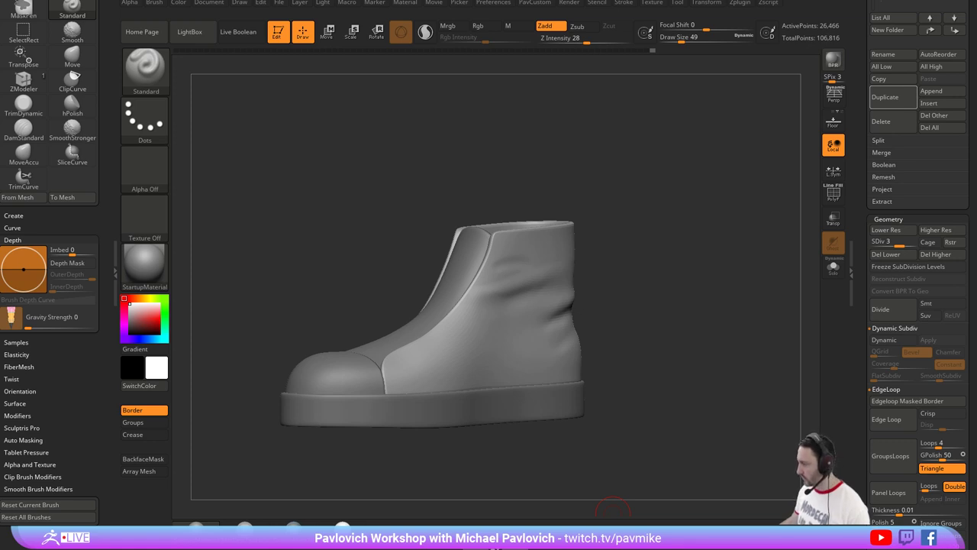
left_click_drag(611, 221, 684, 201)
left_click_drag(665, 253, 672, 294, "alt")
left_click_drag(683, 249, 603, 252)
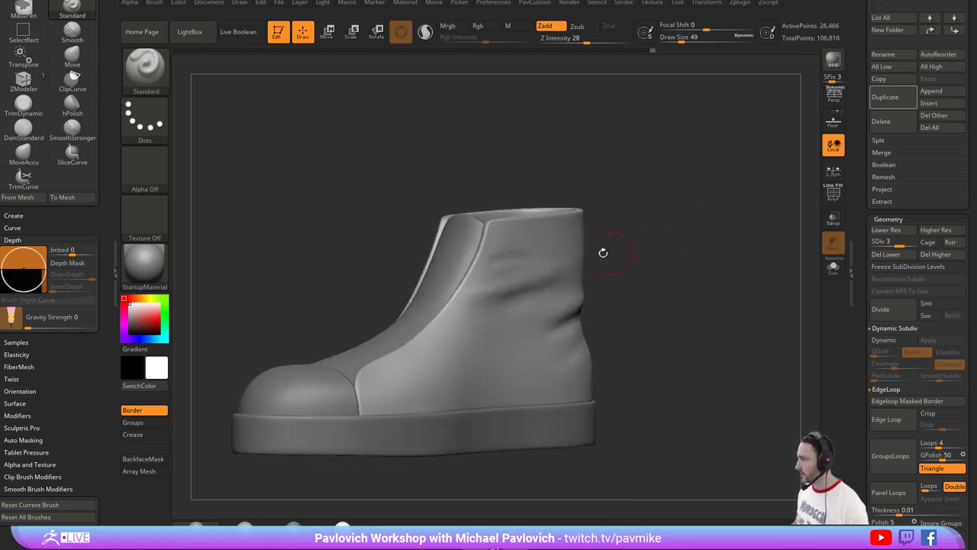
left_click_drag(617, 286, 608, 298, "alt")
left_click_drag(608, 298, 597, 300)
key("s")
left_click_drag(502, 309, 508, 301)
left_click_drag(607, 303, 612, 296, "alt")
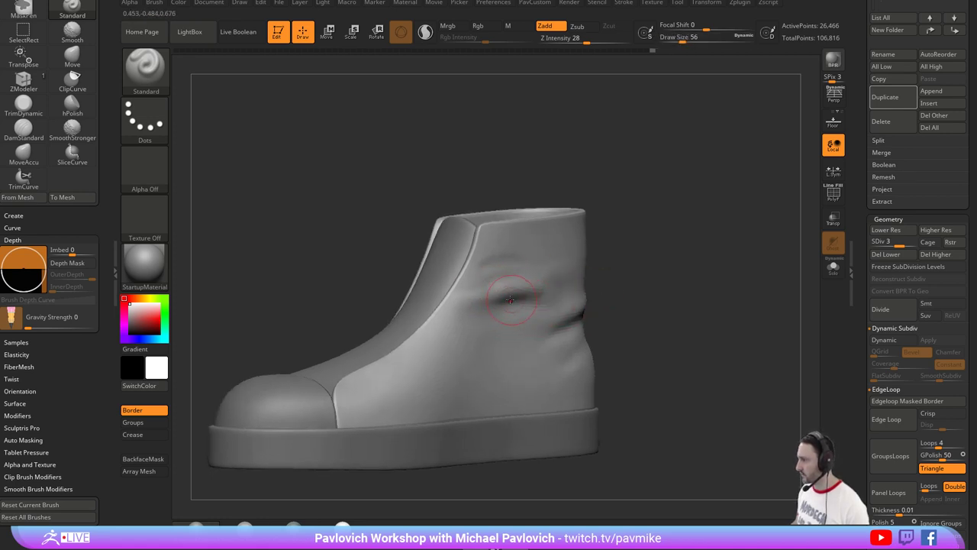
left_click_drag(510, 300, 545, 301)
Sculpt creases between the middle fold and the heel at draw size 44 and smooth the folds below the opening.
left_click_drag(617, 292, 603, 271)
mouse_move(533, 297)
left_mouse_down()
mouse_move(595, 303)
mouse_move(602, 313)
mouse_move(525, 288)
left_mouse_up()
left_click_drag(624, 271, 654, 272)
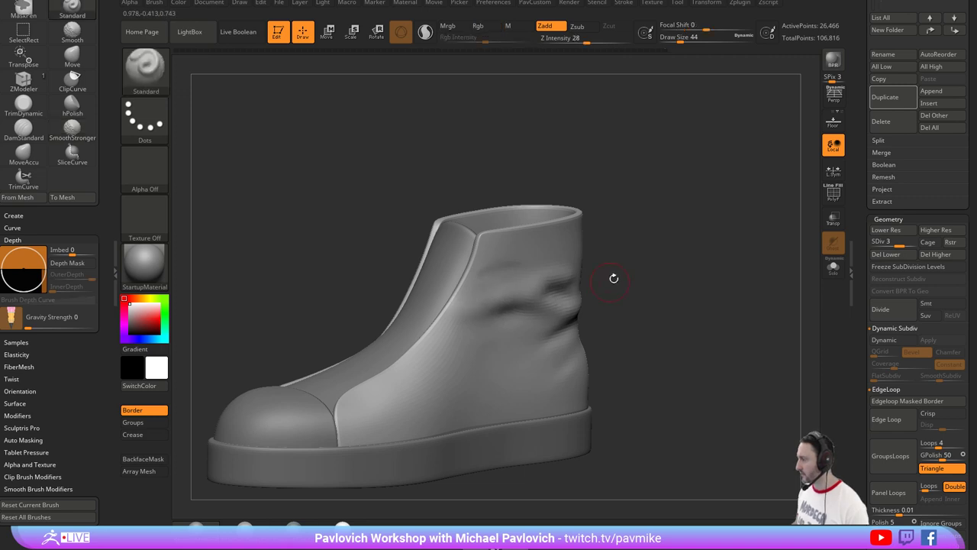
left_click_drag(613, 278, 481, 271)
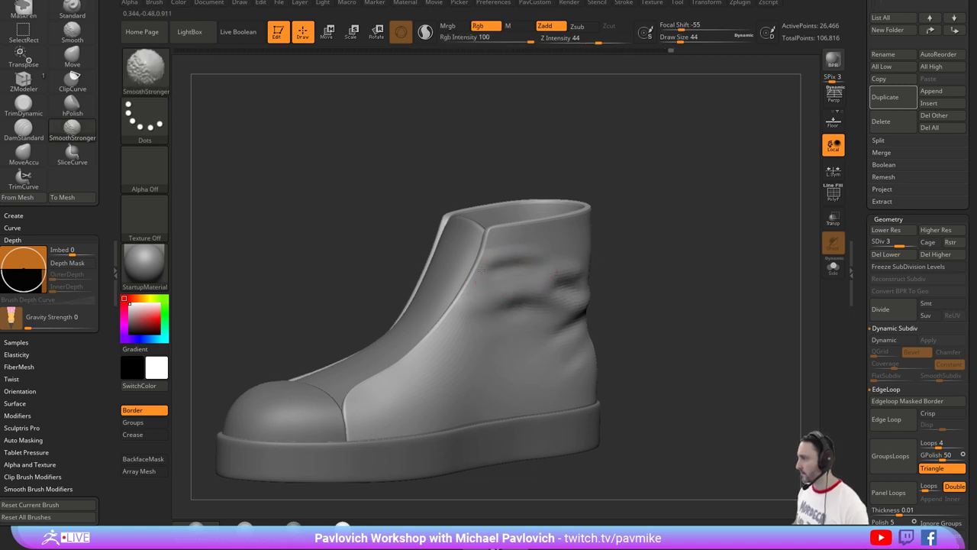
mouse_move(567, 254)
left_mouse_down()
mouse_move(659, 285)
mouse_move(536, 289)
left_mouse_up()
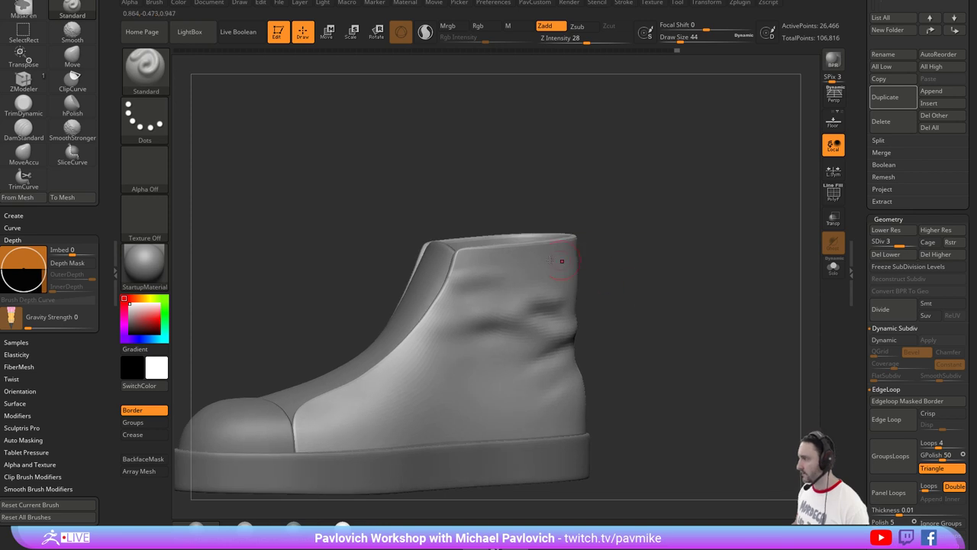
left_click_drag(608, 336, 652, 288)
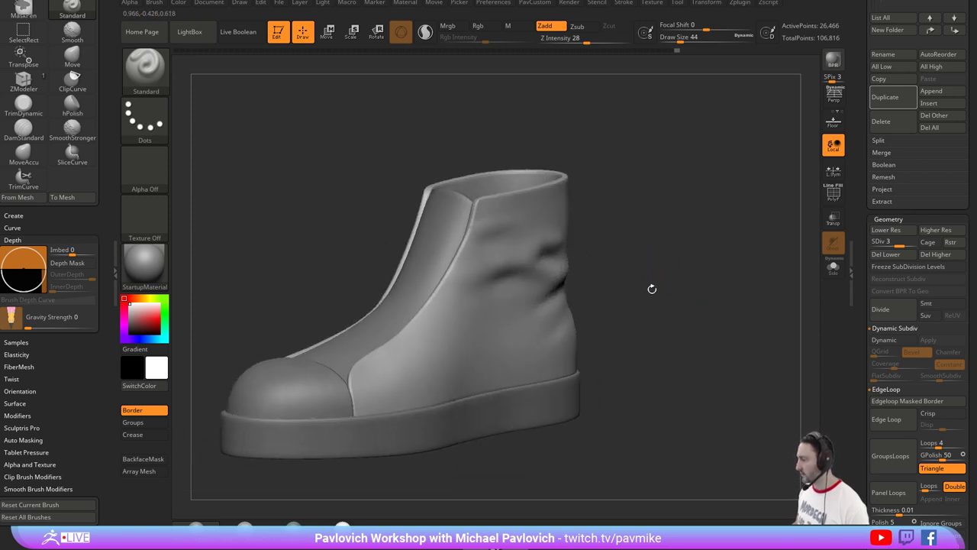
Carve the middle ankle fold into a sharper, longer crease and soften it with smoothing strokes.
left_click_drag(458, 280, 551, 265)
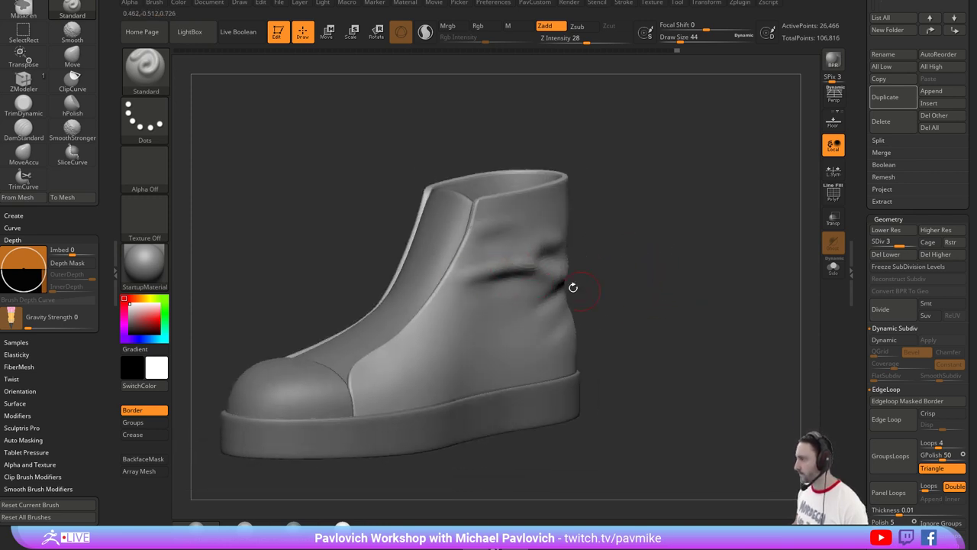
key("shift")
left_click_drag(618, 269, 546, 270)
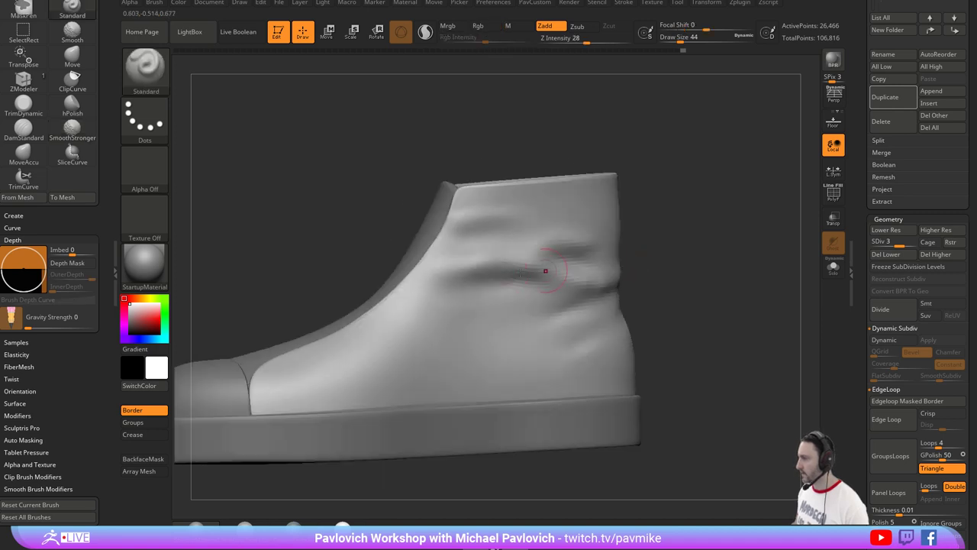
Try a long horizontal fold and a wavy fold across the lower side upper, and undo both.
mouse_move(447, 290)
left_mouse_down()
mouse_move(481, 267)
mouse_move(524, 342)
mouse_move(598, 333)
mouse_move(447, 328)
mouse_move(592, 292)
left_mouse_up()
key("ctrl+z")
left_click_drag(544, 337, 423, 349)
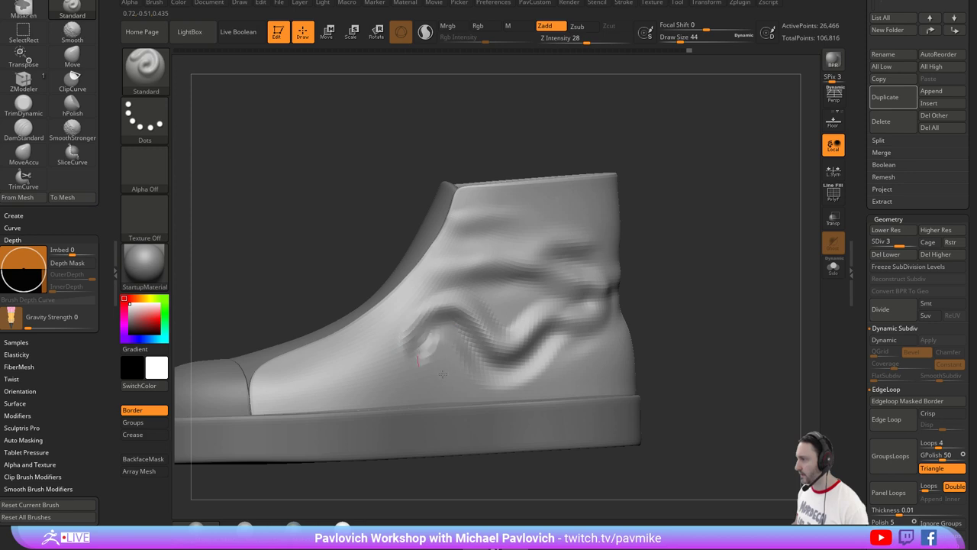
mouse_move(680, 252)
left_mouse_down()
mouse_move(652, 270)
mouse_move(670, 269)
left_mouse_up()
key("ctrl+z")
key("ctrl+z")
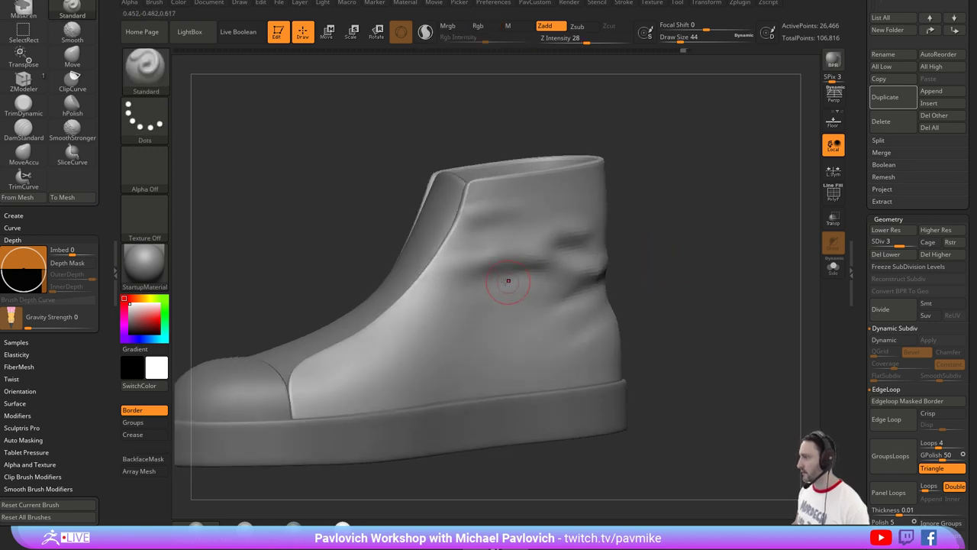
Sharpen the middle ankle crease and split its rear end into two folds towards the heel.
mouse_move(451, 278)
left_mouse_down()
mouse_move(576, 260)
mouse_move(565, 262)
left_mouse_up()
left_click_drag(478, 269, 560, 264)
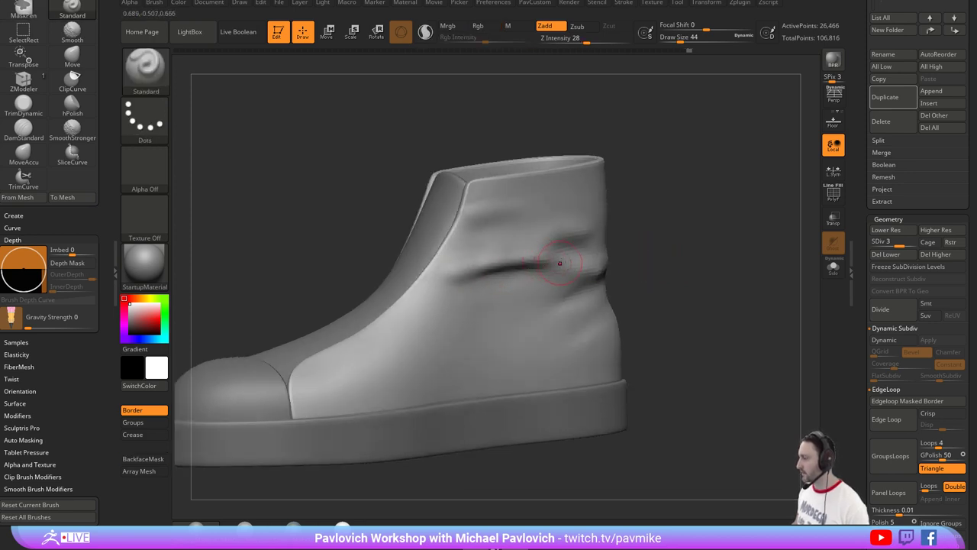
mouse_move(621, 271)
left_mouse_down()
mouse_move(555, 257)
mouse_move(580, 251)
mouse_move(561, 241)
mouse_move(599, 233)
left_mouse_up()
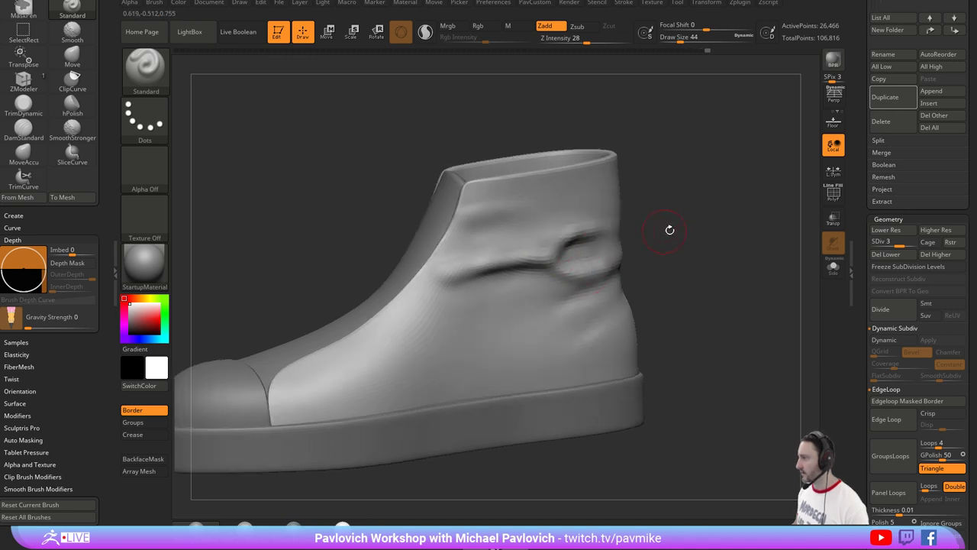
left_click_drag(670, 230, 674, 249)
Shape the folds between the ankle opening and the forked crease on the side upper.
mouse_move(533, 243)
left_mouse_down()
mouse_move(623, 242)
mouse_move(487, 226)
left_mouse_up()
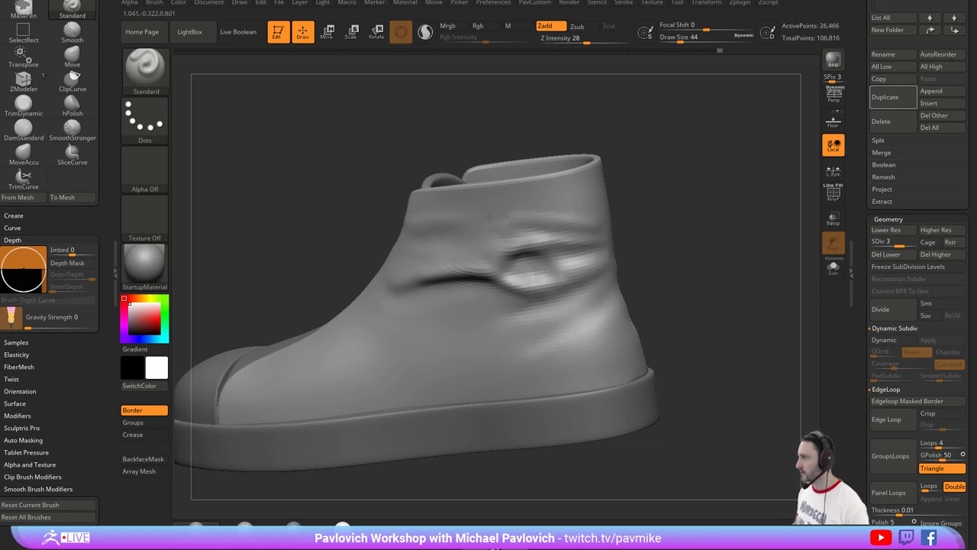
mouse_move(658, 230)
left_mouse_down()
mouse_move(669, 241)
mouse_move(626, 213)
mouse_move(612, 185)
mouse_move(680, 255)
mouse_move(516, 299)
left_mouse_up()
Sculpt and smooth slanted folds above the sole at the heel, and try a diagonal fold on the opposite side.
left_click_drag(680, 258, 706, 243)
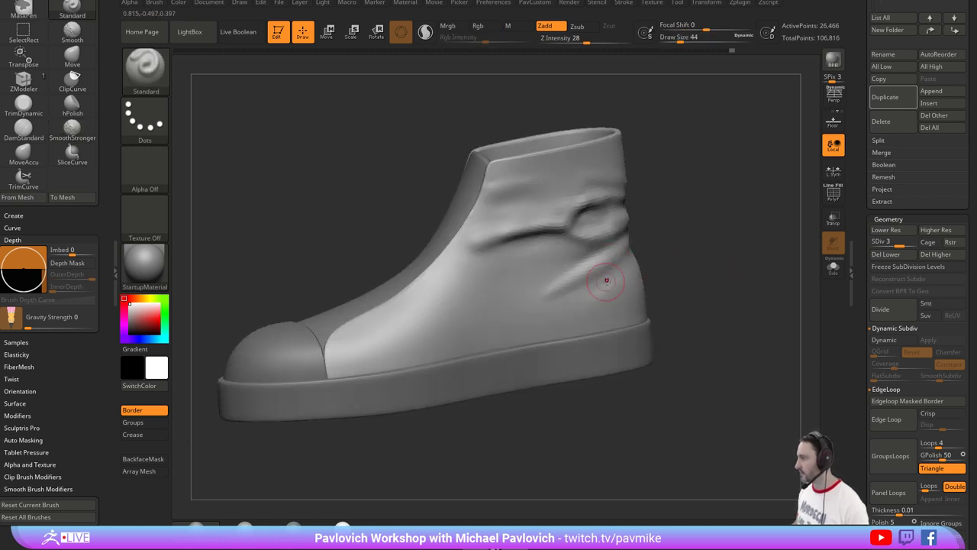
mouse_move(617, 264)
left_mouse_down()
mouse_move(541, 308)
mouse_move(577, 288)
left_mouse_up()
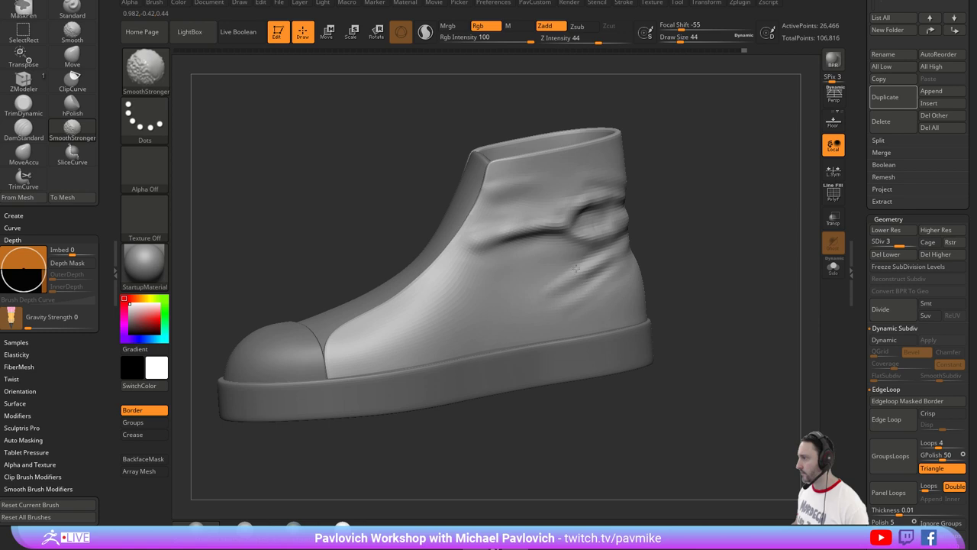
left_click_drag(707, 270, 777, 266)
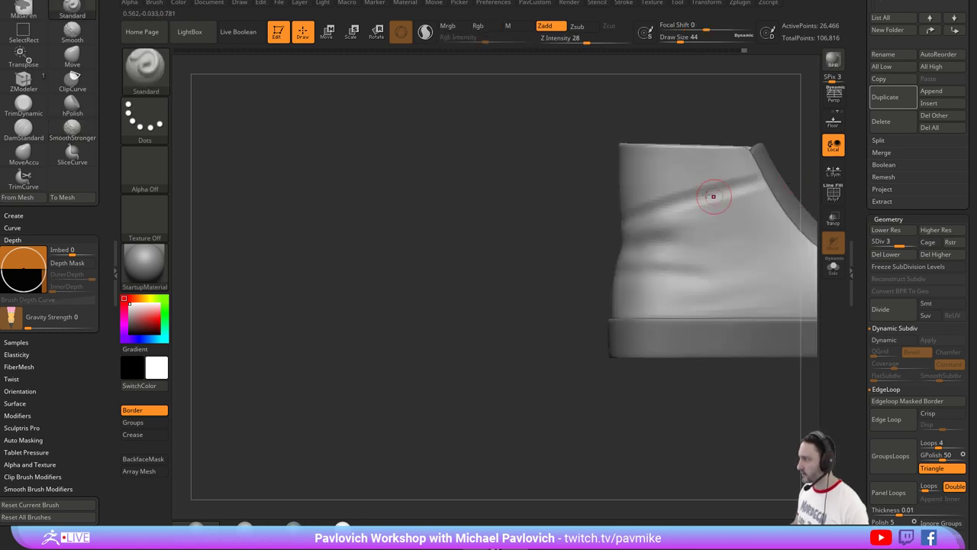
left_click_drag(709, 196, 735, 219)
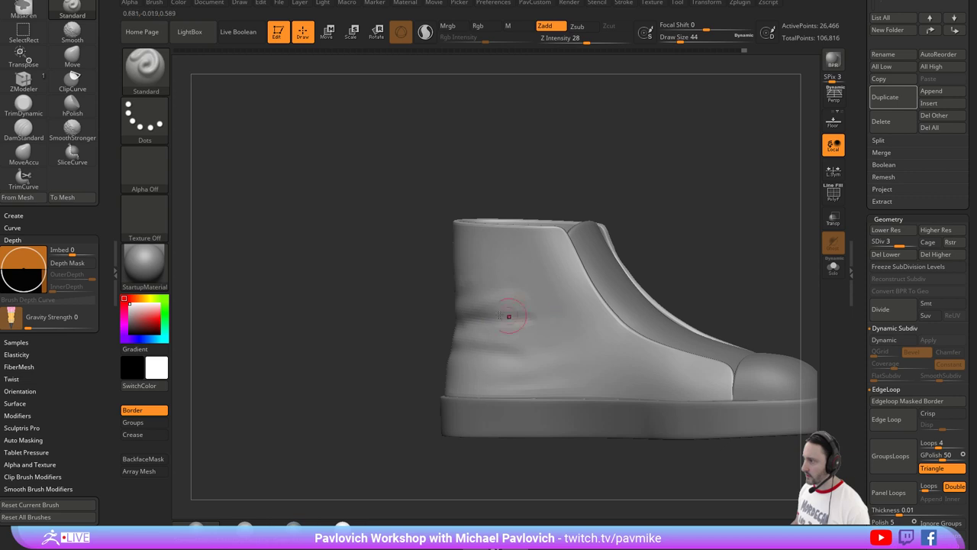
Extend the middle ankle crease forward and sculpt diagonal folds below the ankle opening on the shoe's opposite side.
left_click_drag(509, 315, 563, 308)
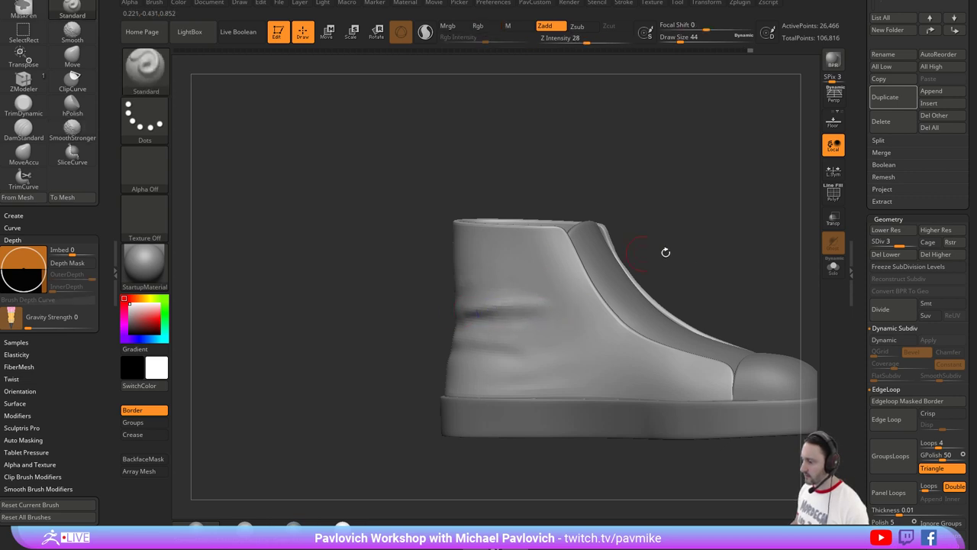
left_click_drag(666, 252, 707, 231)
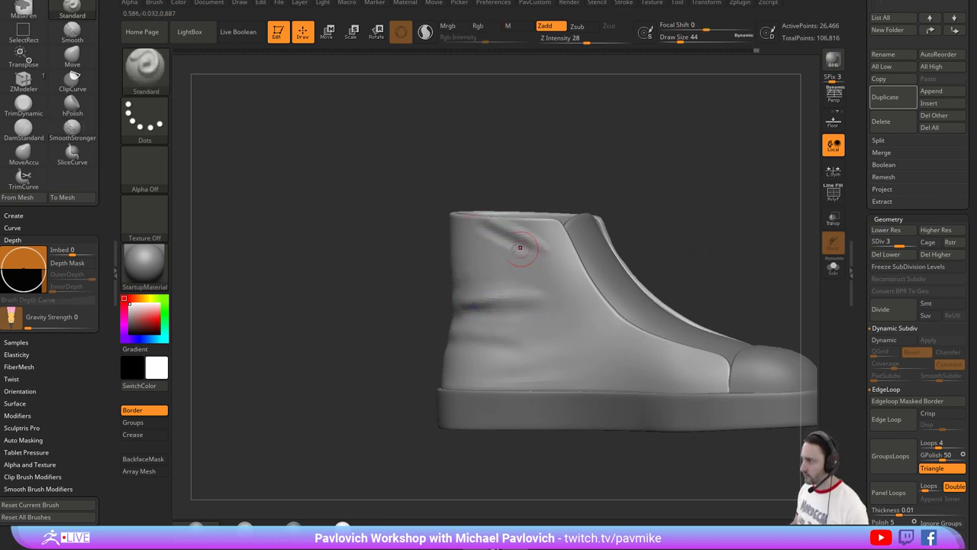
key("shift")
left_click_drag(668, 255, 680, 237)
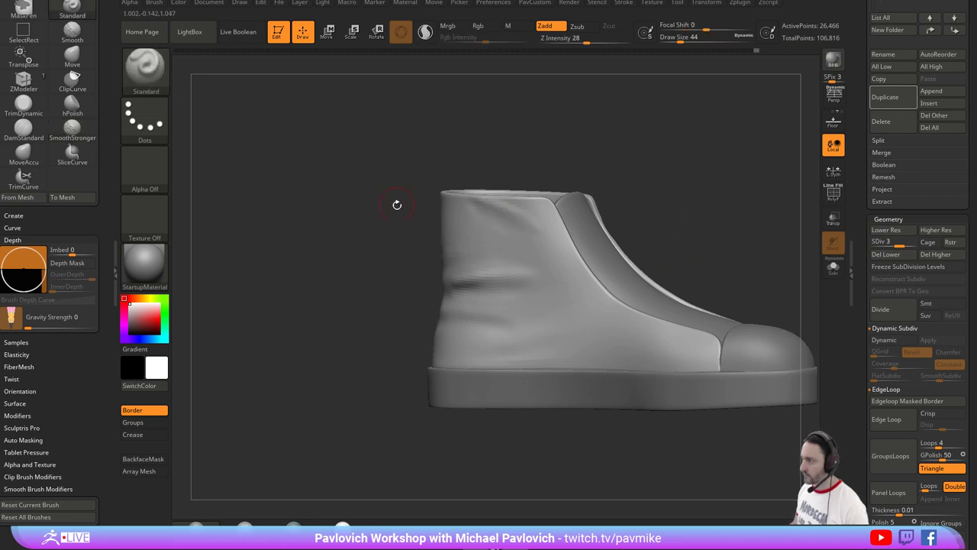
left_click_drag(397, 205, 465, 213)
key("shift")
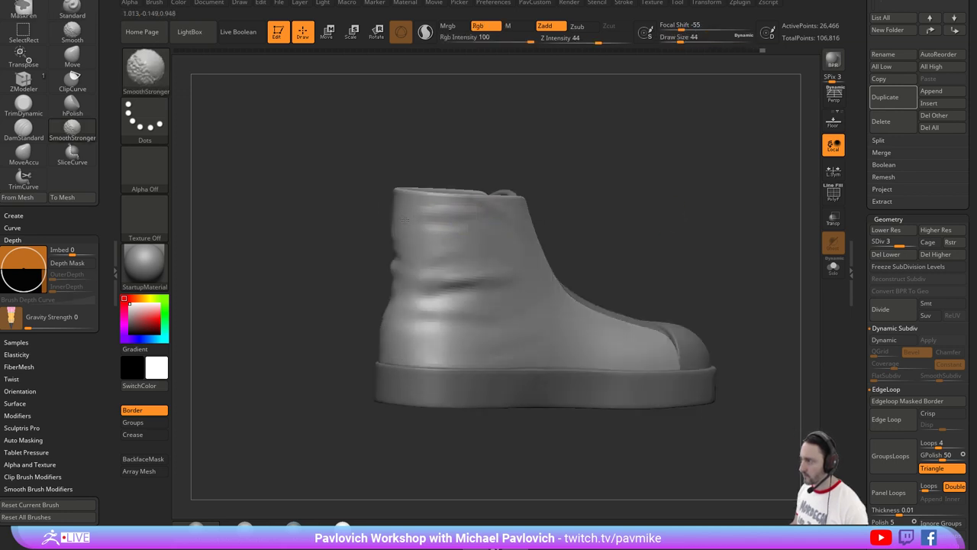
left_click_drag(643, 214, 696, 200)
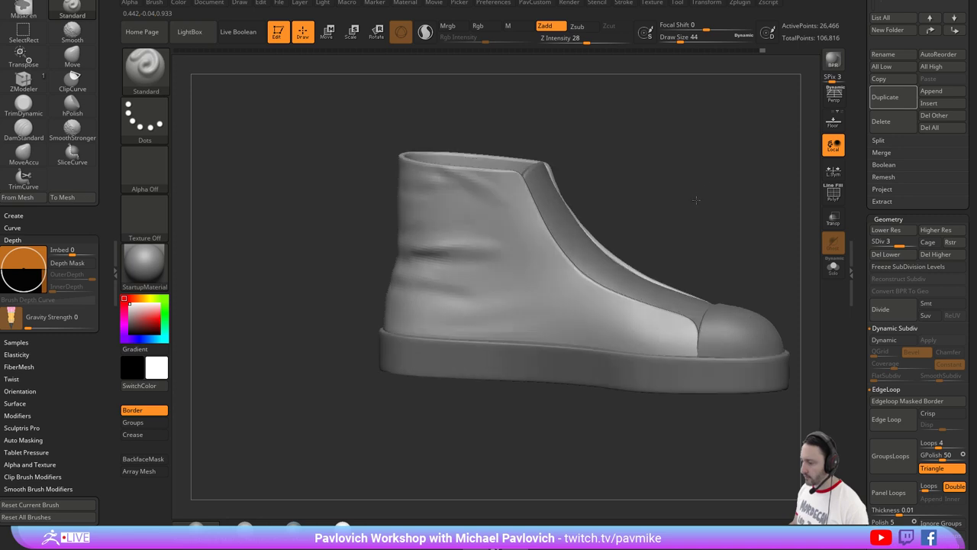
Sculpt and smooth near-horizontal folds above the sole at the heel, and soften the ankle crease on the opposite side.
mouse_move(443, 309)
left_mouse_down("shift")
mouse_move(504, 306)
mouse_move(432, 285)
left_mouse_up("shift")
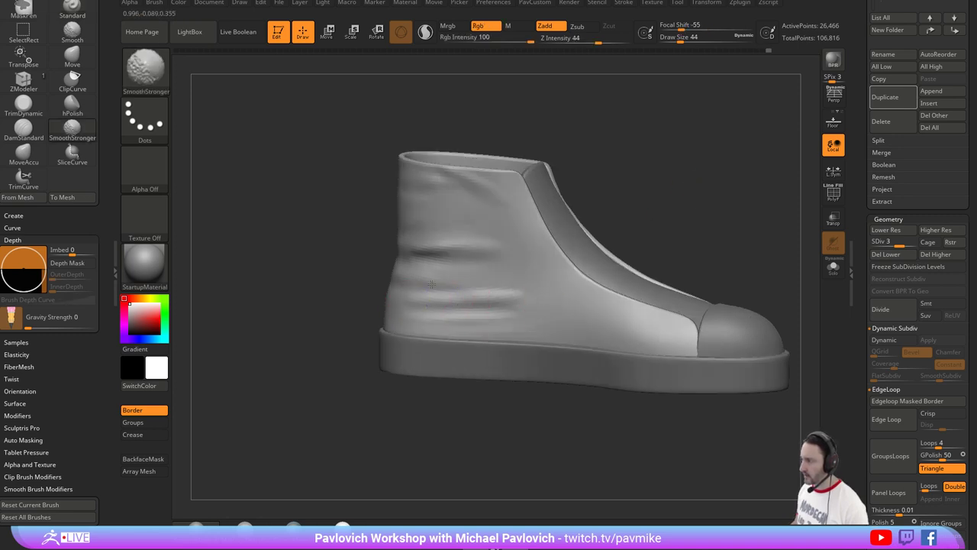
left_click_drag(610, 184, 650, 218, "alt")
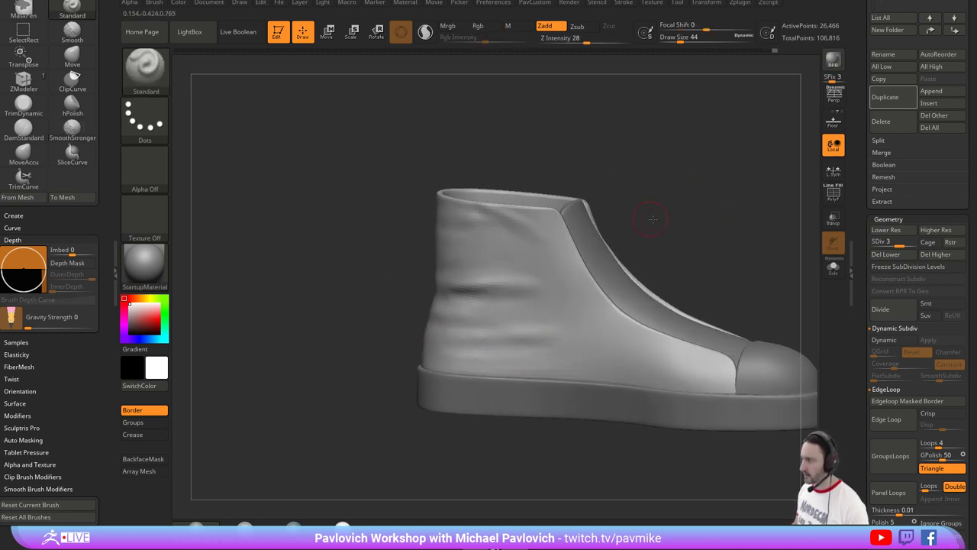
mouse_move(481, 287)
left_mouse_down("shift")
mouse_move(413, 293)
mouse_move(467, 298)
left_mouse_up("shift")
left_click_drag(611, 283, 717, 268)
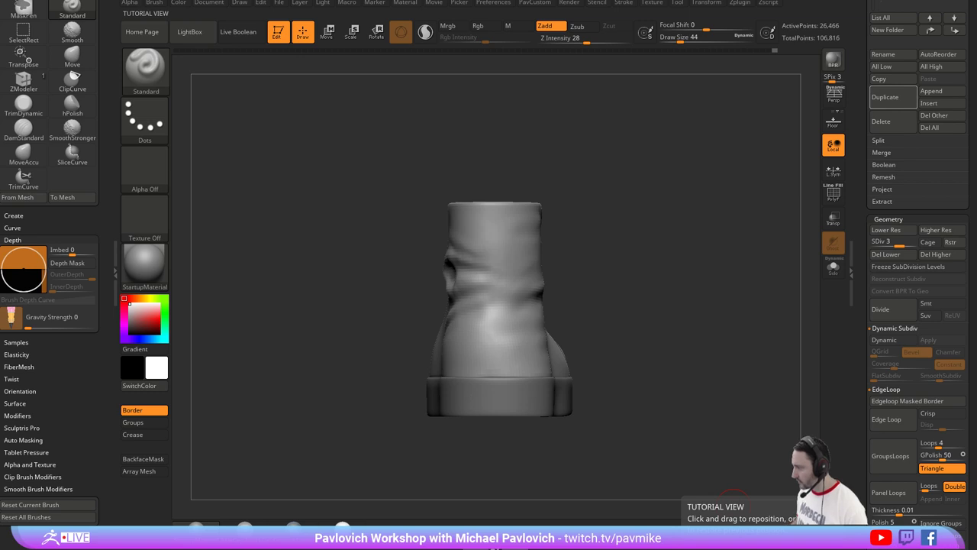
left_click_drag(608, 242, 617, 272)
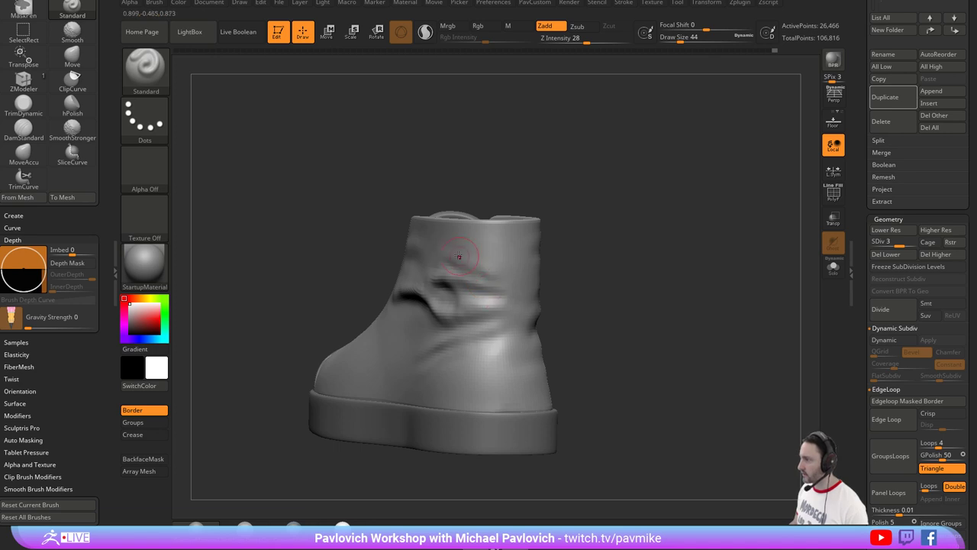
Try filling the folds near the heel with the Clay brush, raising the draw size to 136, and undo the last stroke.
key("b")
key("c")
key("l")
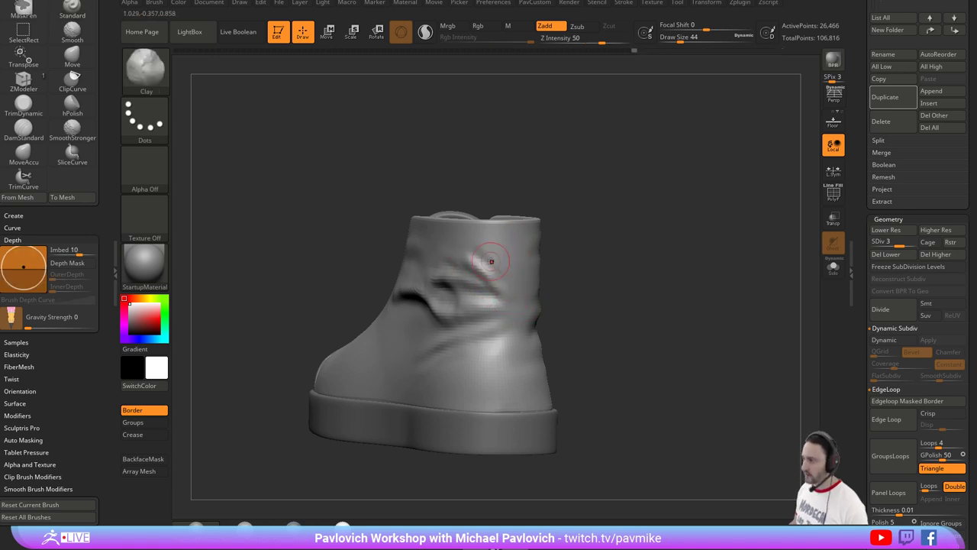
left_click_drag(481, 258, 495, 284)
left_click_drag(599, 248, 586, 285)
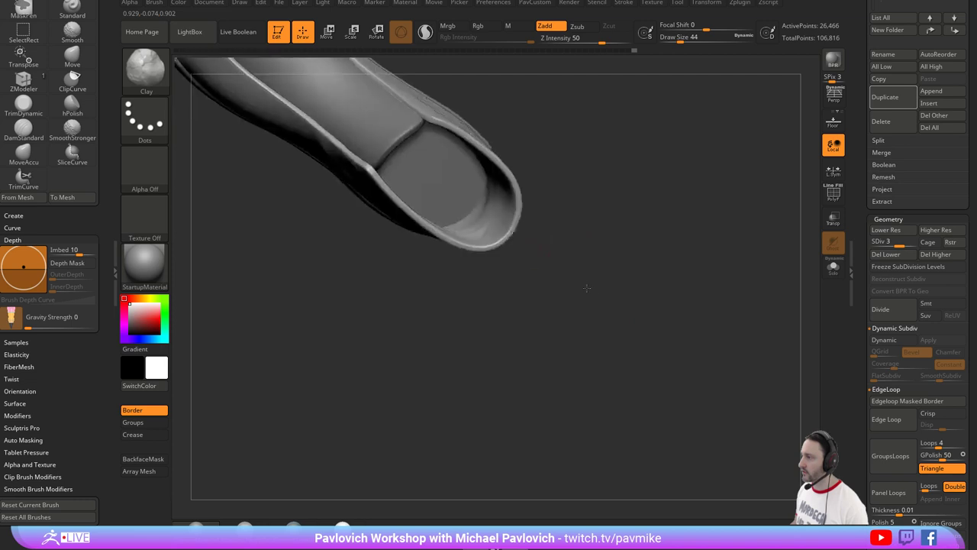
mouse_move(544, 226)
left_mouse_down()
mouse_move(578, 227)
mouse_move(554, 184)
left_mouse_up()
key("s")
left_click(563, 223)
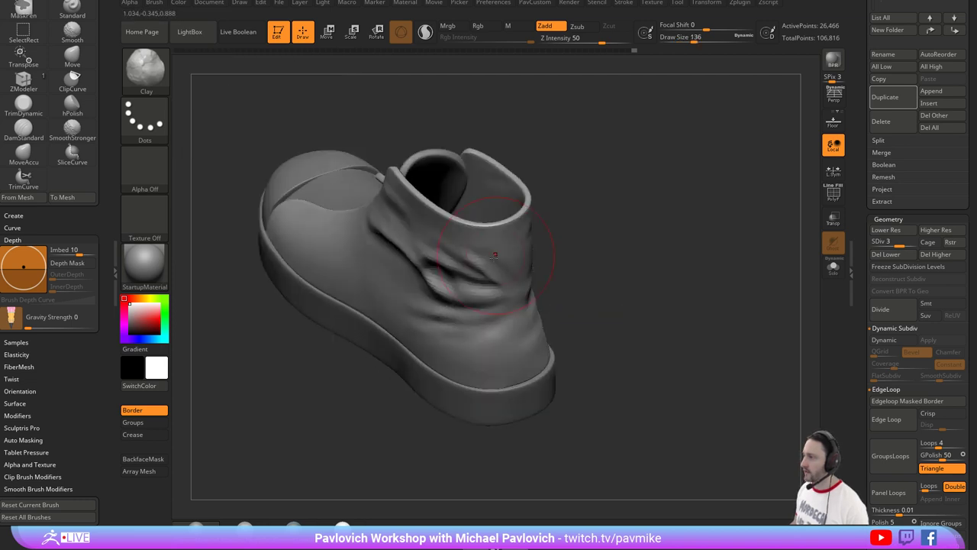
left_click_drag(488, 257, 493, 273)
mouse_move(588, 236)
left_mouse_down()
mouse_move(604, 278)
mouse_move(587, 231)
mouse_move(607, 252)
left_mouse_up()
key("ctrl+z")
Reduce the draw size to 83 and enable backface masking for the Clay brush.
key("1")
key("s")
left_click(578, 233)
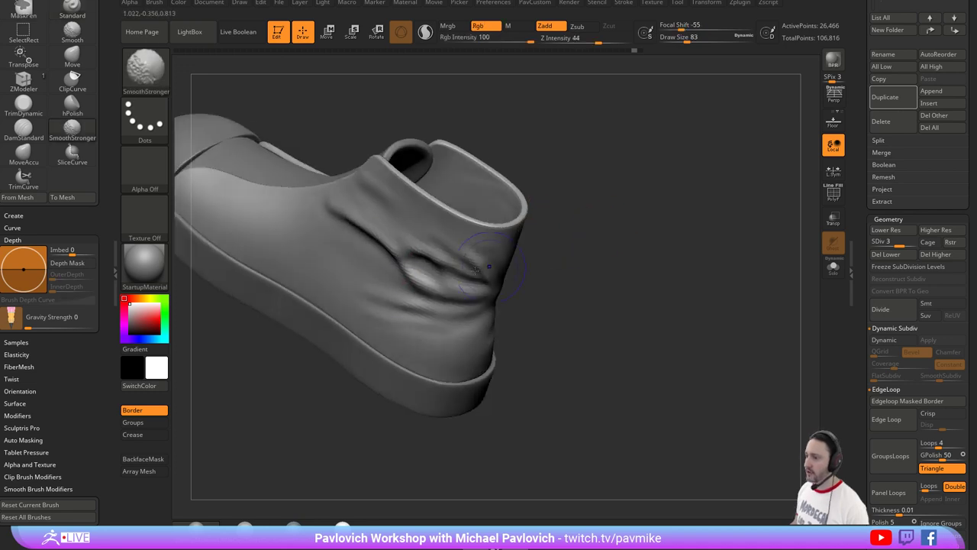
left_click(150, 461)
left_click_drag(619, 299, 534, 306)
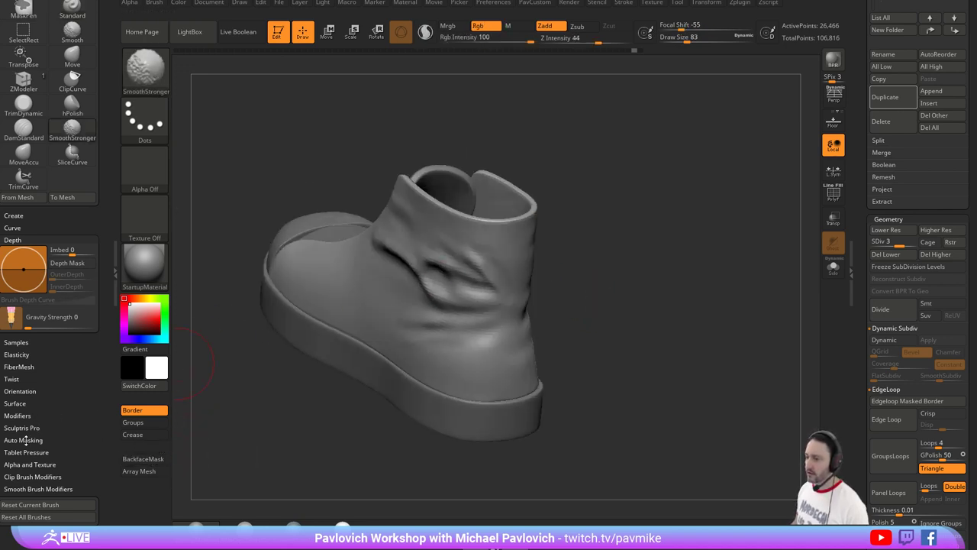
left_click(27, 440)
key("b")
key("c")
key("l")
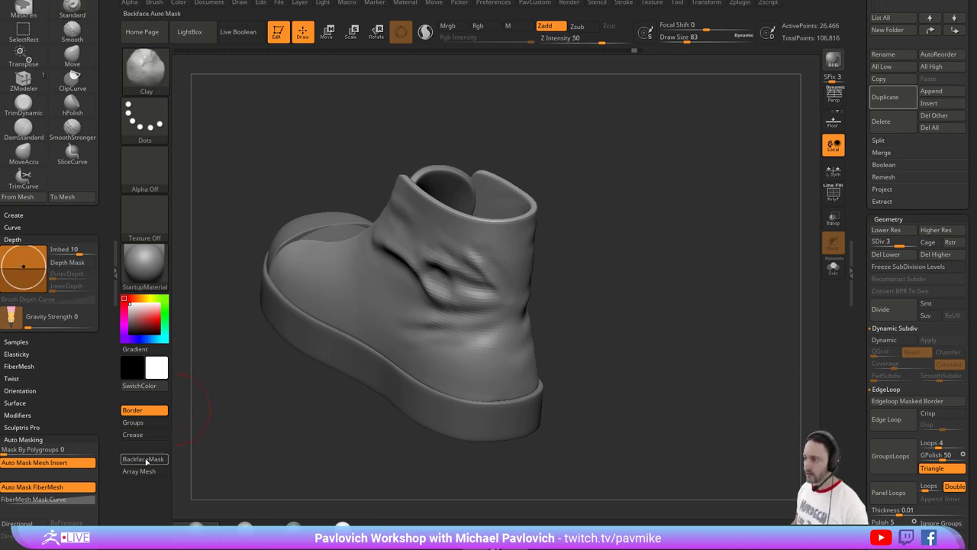
left_click(147, 461)
Build up the back of the upper between the ankle opening and heel with the Clay brush, and smooth it.
left_click_drag(672, 270, 469, 260)
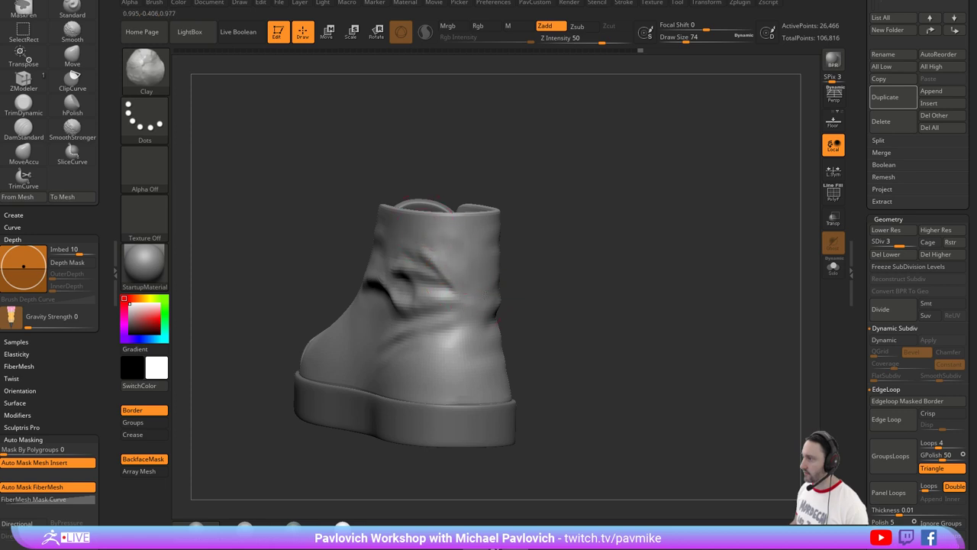
left_click_drag(485, 294, 458, 279)
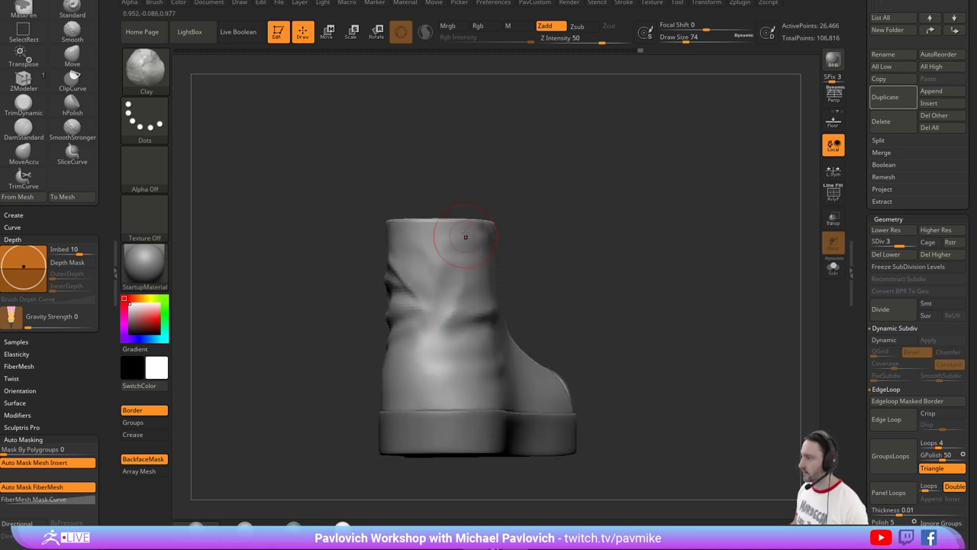
left_click_drag(465, 237, 434, 311)
left_click_drag(513, 229, 580, 243)
key("s")
left_click_drag(451, 257, 447, 253)
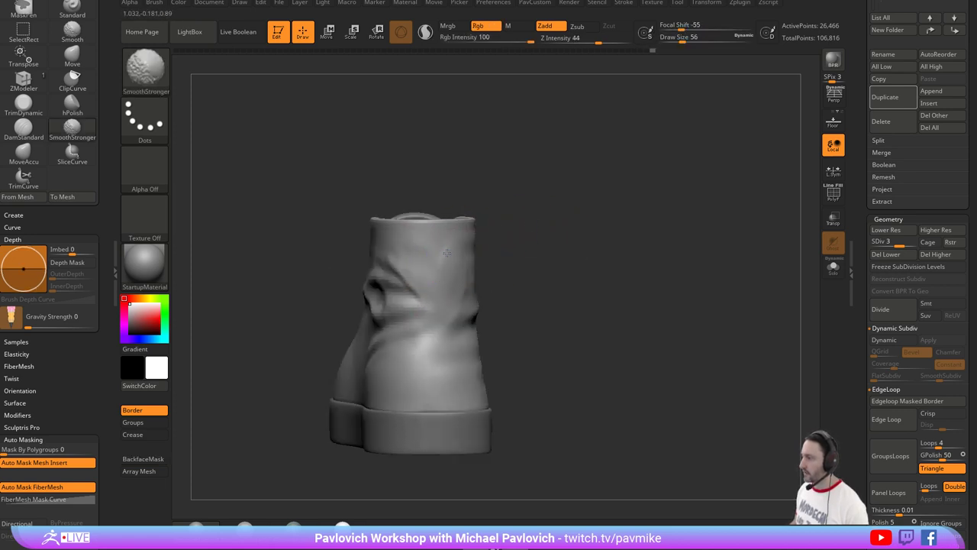
mouse_move(565, 245)
left_mouse_down()
mouse_move(532, 229)
mouse_move(522, 262)
mouse_move(528, 251)
mouse_move(573, 256)
left_mouse_up()
key("1")
mouse_move(554, 288)
left_mouse_down("shift")
mouse_move(496, 283)
mouse_move(603, 253)
left_mouse_up("shift")
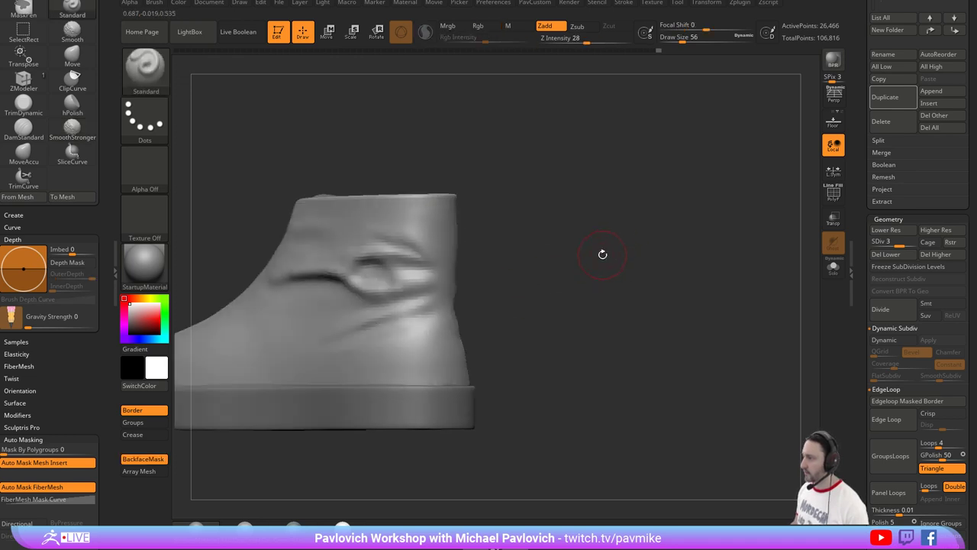
Refine and smooth the folds wrapping around the back of the heel with the Standard brush at draw size 41.
mouse_move(520, 251)
left_mouse_down()
mouse_move(552, 234)
mouse_move(475, 280)
mouse_move(485, 294)
left_mouse_up()
key("s")
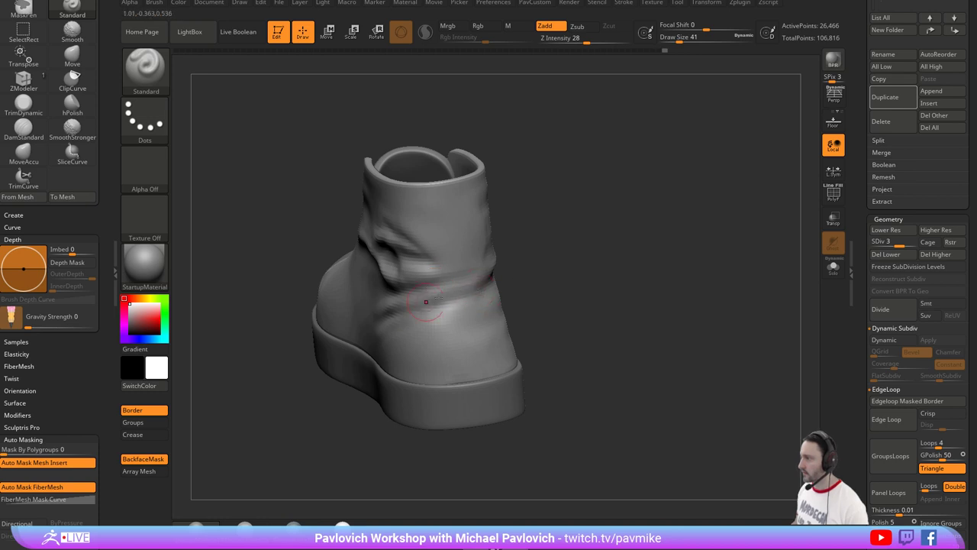
key("shift")
left_click_drag(421, 287, 433, 278, "shift")
mouse_move(534, 260)
left_mouse_down()
mouse_move(581, 229)
mouse_move(603, 229)
left_mouse_up()
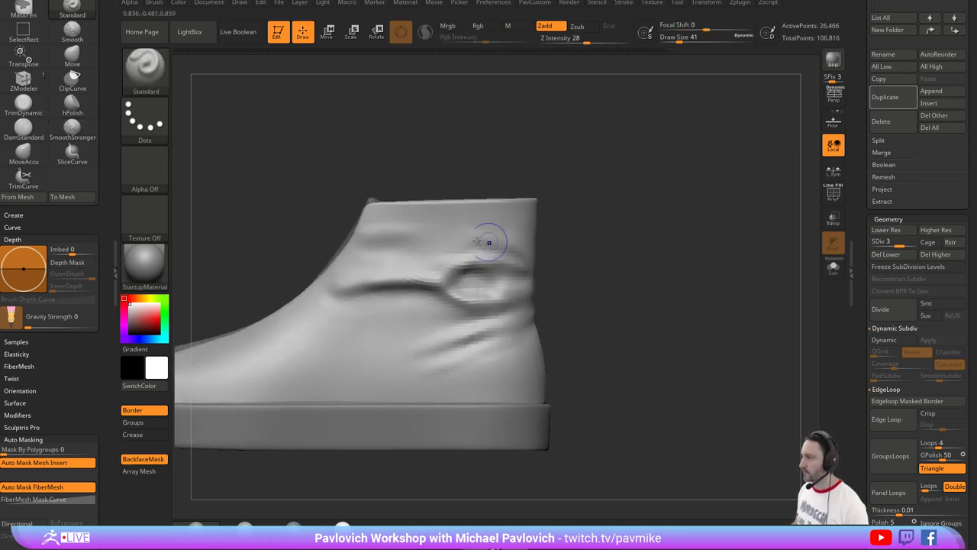
mouse_move(652, 314)
left_mouse_down()
mouse_move(617, 299)
mouse_move(696, 268)
left_mouse_up()
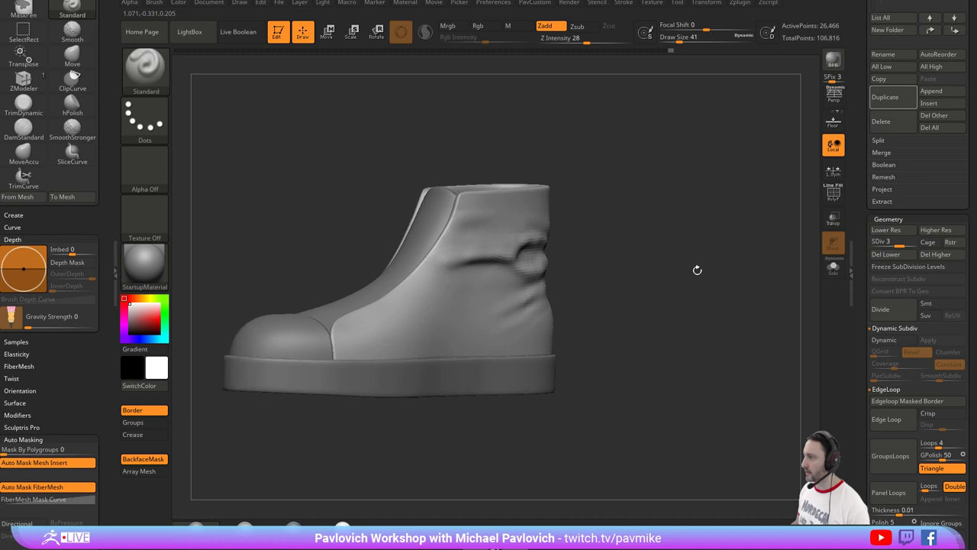
key("shift")
mouse_move(604, 252)
left_mouse_down()
mouse_move(676, 262)
mouse_move(524, 283)
left_mouse_up()
Fill in around the forked ankle crease with the Clay brush at draw size 54, and smooth its front end.
key("b")
key("c")
key("l")
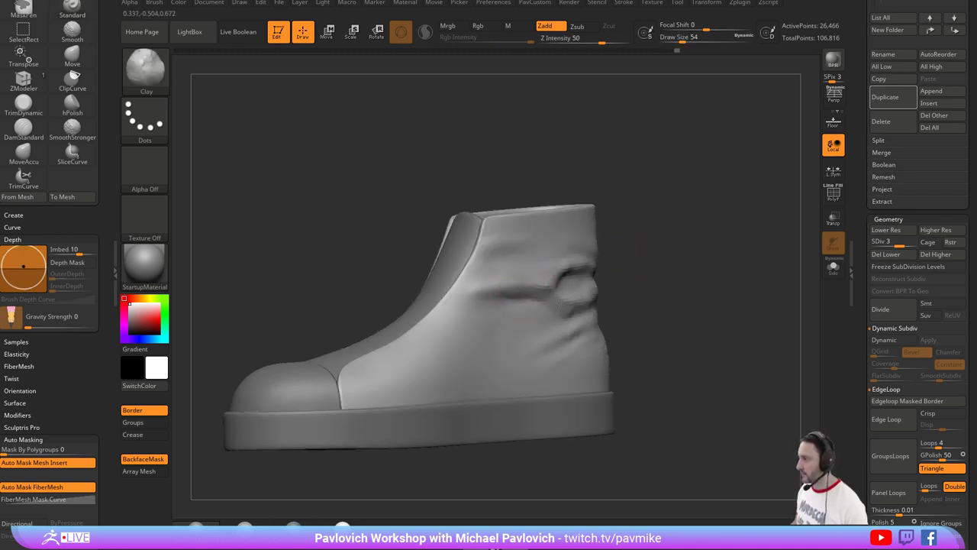
left_click_drag(642, 277, 608, 274)
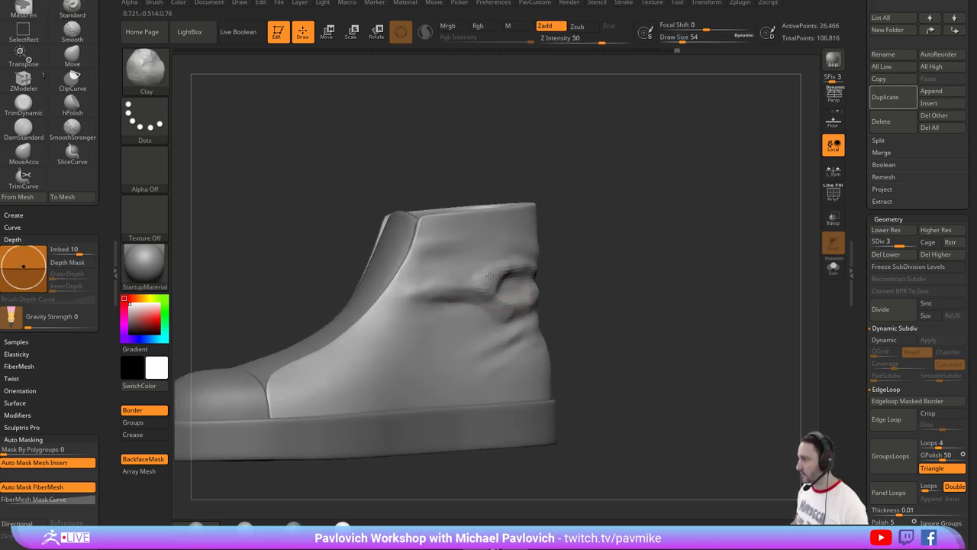
left_click_drag(442, 286, 464, 291, "shift")
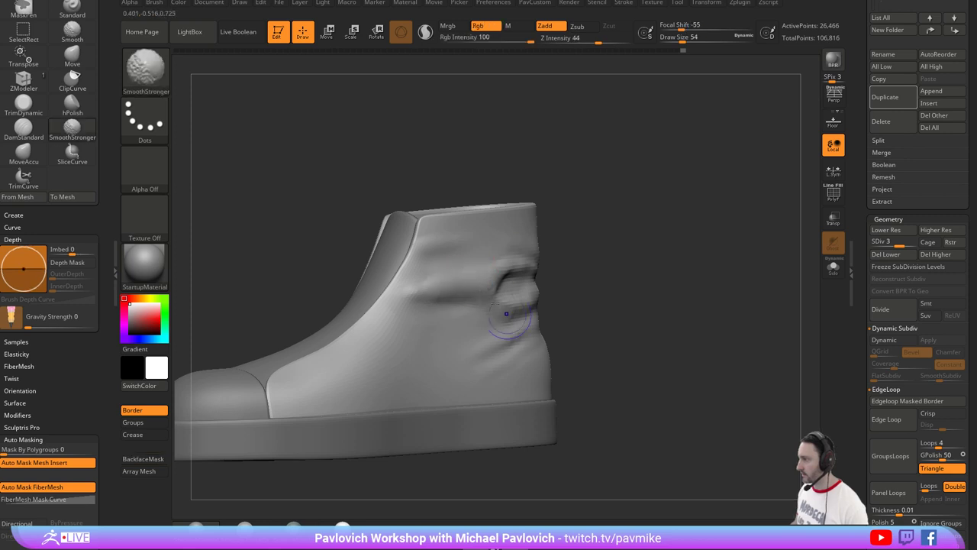
mouse_move(574, 293)
left_mouse_down()
mouse_move(582, 288)
mouse_move(562, 261)
left_mouse_up()
Redefine the forked ankle crease and its surrounding folds with the Standard brush at draw size 44.
key("b")
key("s")
key("t")
key("s")
left_click_drag(496, 293, 488, 292)
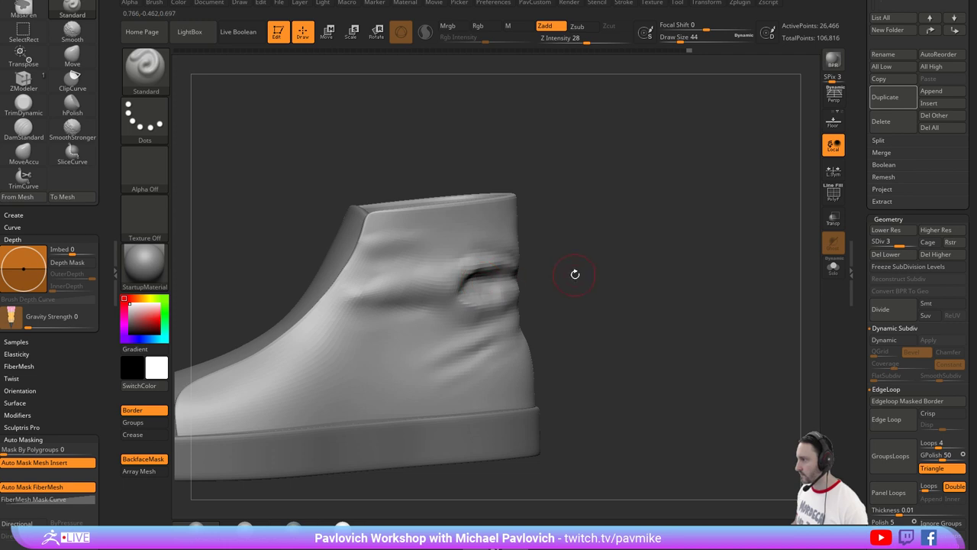
left_click_drag(575, 274, 571, 261)
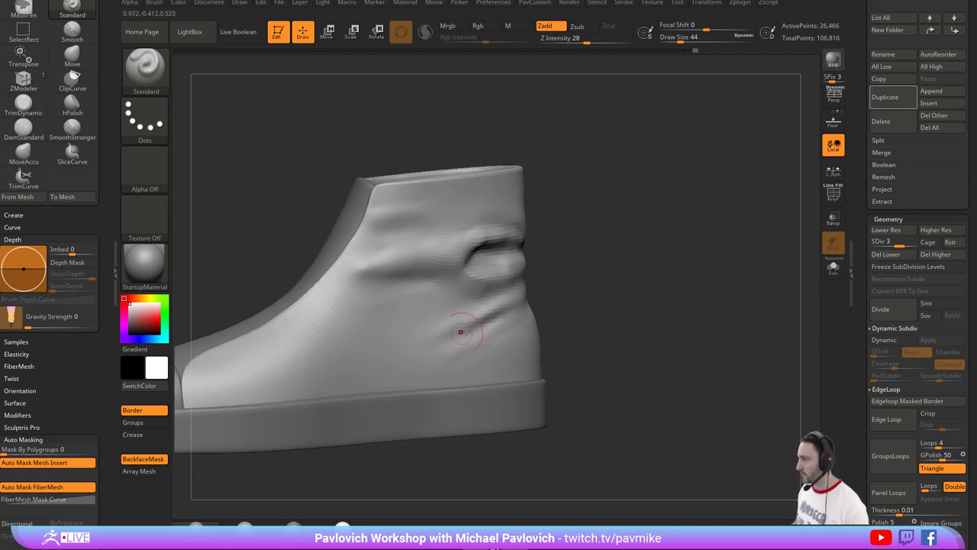
Raise, carve and smooth the slanted folds below the forked crease towards the heel.
left_click_drag(561, 319, 538, 325)
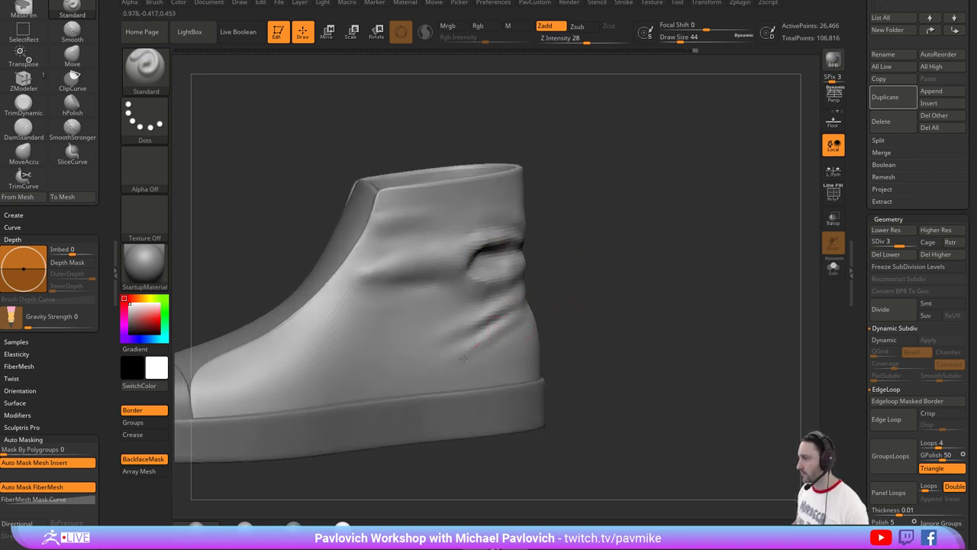
left_click_drag(464, 358, 527, 318)
key("shift")
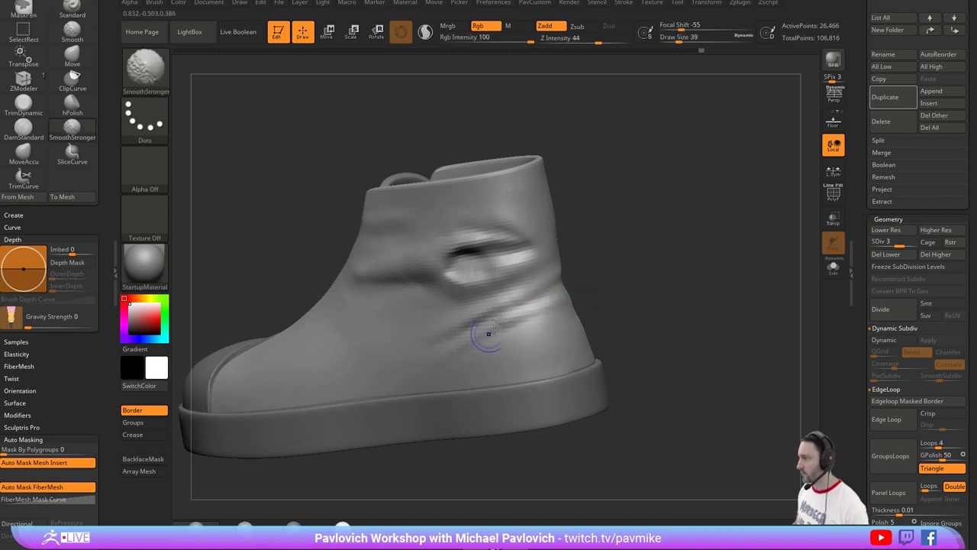
left_click_drag(477, 335, 530, 317, "alt")
left_click_drag(626, 298, 755, 265, "shift")
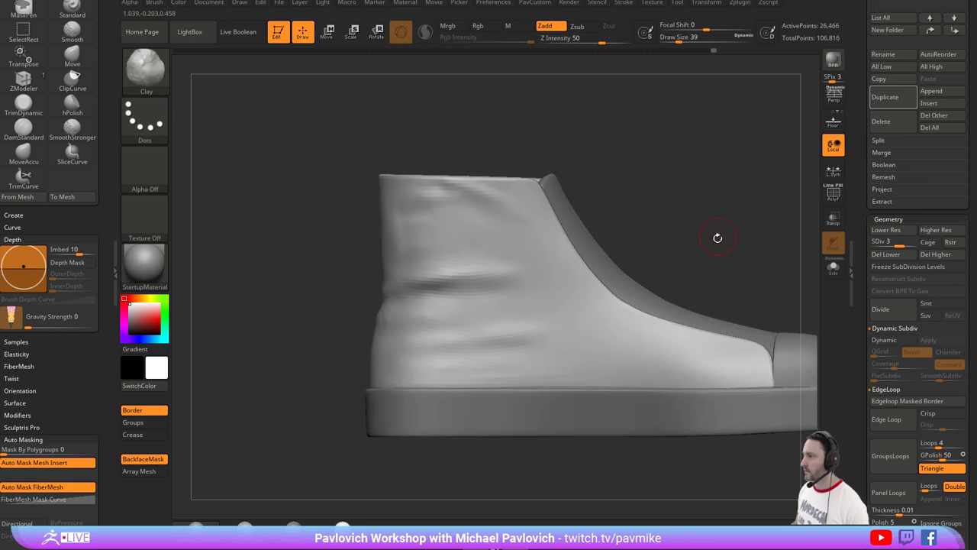
mouse_move(717, 237)
left_mouse_down("alt")
mouse_move(675, 249)
mouse_move(679, 236)
mouse_move(670, 240)
left_mouse_up("alt")
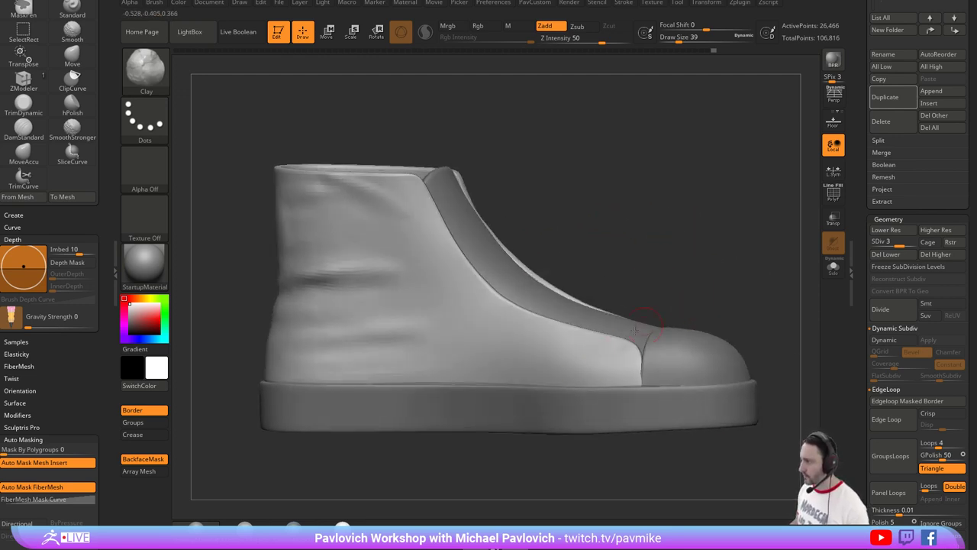
Sculpt light shaping strokes on the side upper just behind the toe cap with the Standard brush at draw size 39.
left_click_drag(665, 276, 660, 293)
key("b")
key("s")
key("t")
key("s")
mouse_move(594, 368)
left_mouse_down()
mouse_move(626, 352)
mouse_move(585, 367)
left_mouse_up()
mouse_move(708, 283)
left_mouse_down()
mouse_move(750, 210)
mouse_move(737, 314)
mouse_move(753, 328)
mouse_move(733, 306)
left_mouse_up()
key("s")
key("s")
mouse_move(634, 259)
left_mouse_down()
mouse_move(562, 301)
mouse_move(593, 288)
left_mouse_up()
mouse_move(760, 321)
left_mouse_down()
mouse_move(795, 271)
mouse_move(650, 185)
mouse_move(656, 192)
mouse_move(633, 216)
left_mouse_up()
left_click_drag(532, 255, 624, 234)
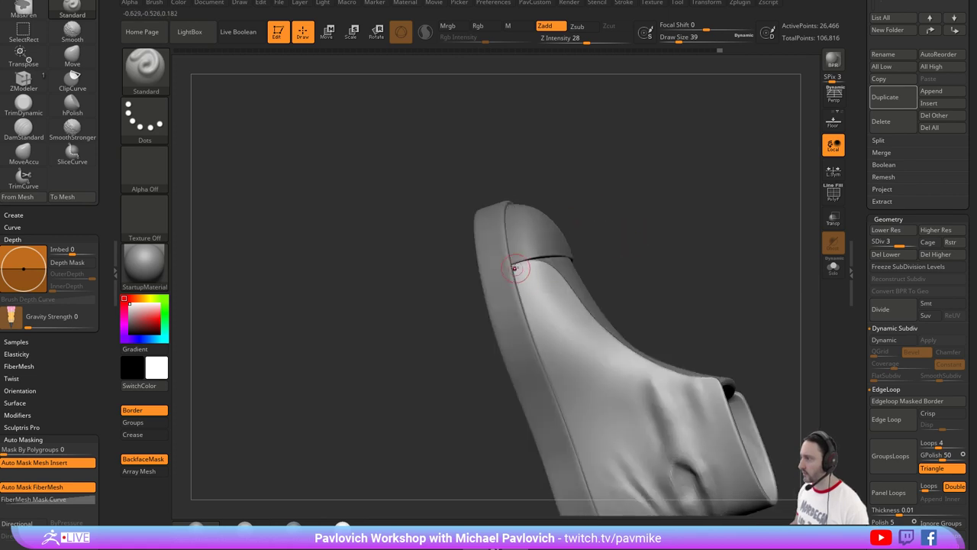
mouse_move(709, 265)
left_mouse_down()
mouse_move(669, 323)
mouse_move(637, 421)
left_mouse_up()
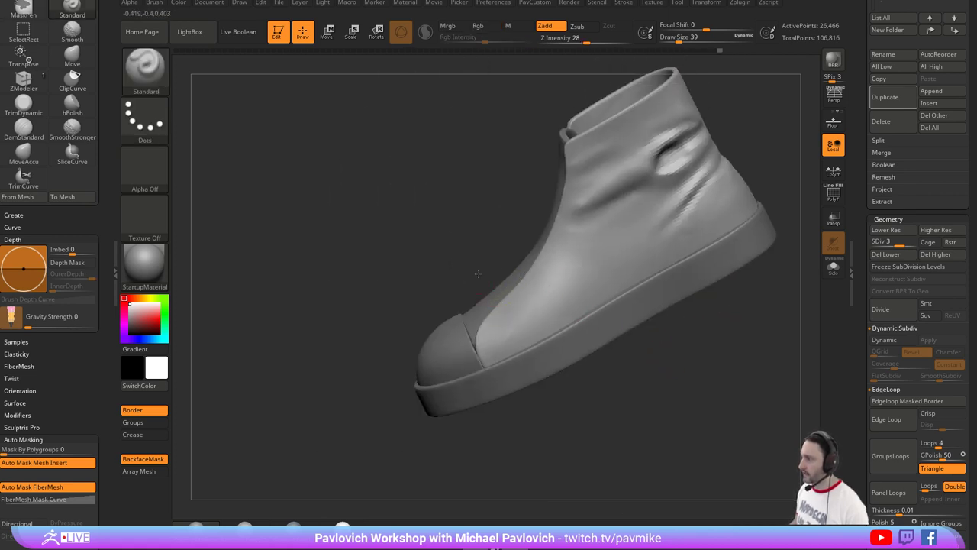
Try carving a crease across the front of the side upper with a smaller brush, and undo it.
left_click_drag(480, 275, 459, 279)
key("[")
key("[")
key("[")
left_click_drag(506, 321, 543, 316, "alt")
mouse_move(661, 310)
left_mouse_down()
mouse_move(659, 331)
mouse_move(613, 270)
left_mouse_up()
key("ctrl+z")
Make the tongue piece active and apply its dynamic subdivision as real geometry.
left_click(468, 296, "alt")
left_click_drag(468, 295, 561, 318)
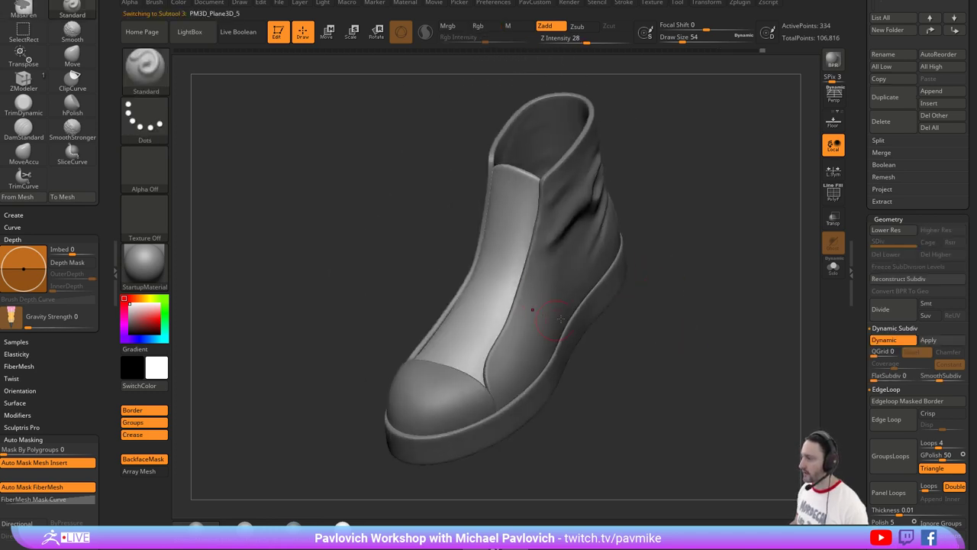
left_click(929, 341)
Sculpt crosswise flex folds on the tongue just behind the toe cap.
left_click_drag(714, 261, 474, 296)
left_click_drag(593, 261, 436, 303)
mouse_move(510, 287)
left_mouse_down("shift")
mouse_move(480, 284)
mouse_move(466, 261)
mouse_move(434, 261)
left_mouse_up("shift")
right_click_drag(463, 231, 450, 214)
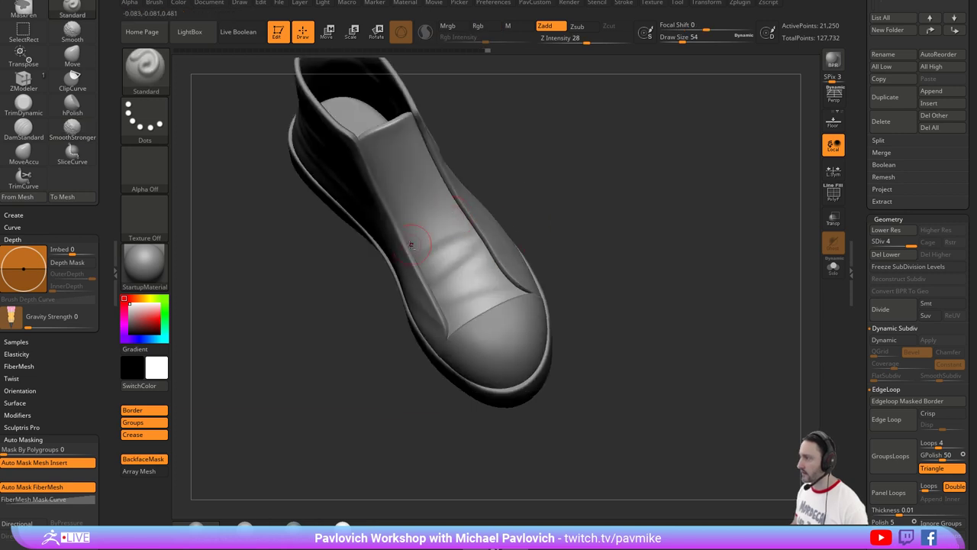
Sculpt and smooth soft wrinkles across the shoe's tongue, above the toe cap, with the Standard brush.
left_click_drag(455, 228, 412, 246)
key("shift")
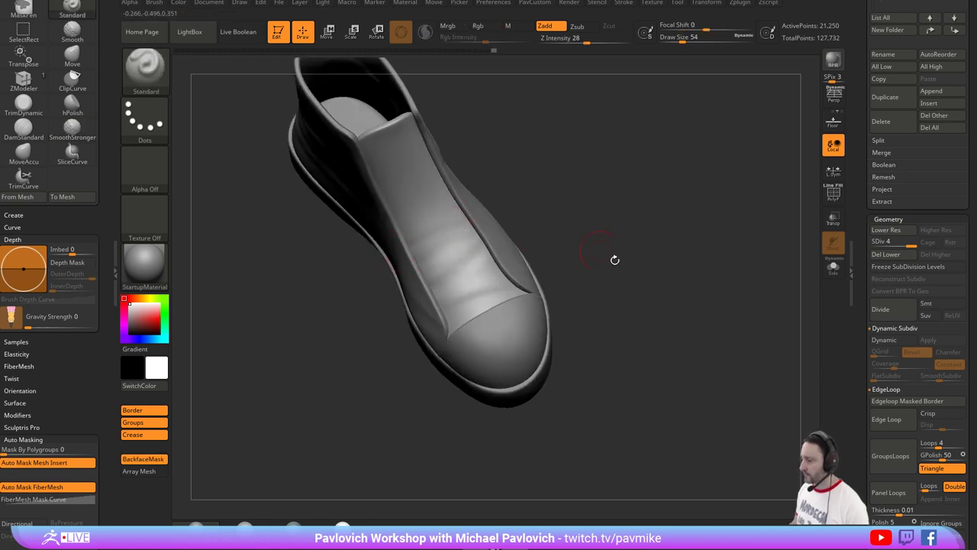
mouse_move(616, 260)
left_mouse_down()
mouse_move(629, 209)
mouse_move(441, 233)
left_mouse_up()
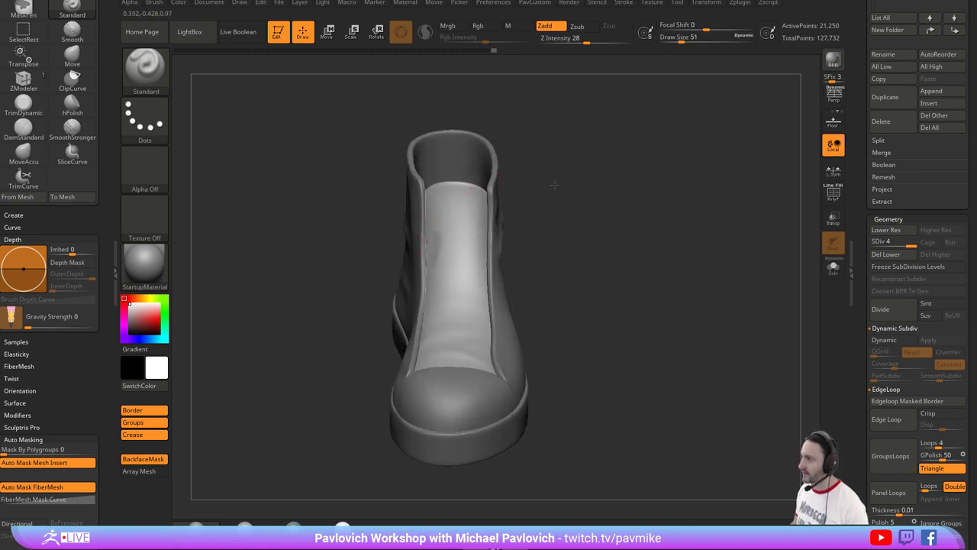
right_click_drag(432, 249, 436, 229)
left_click_drag(543, 235, 563, 282)
left_click_drag(458, 299, 446, 310, "shift")
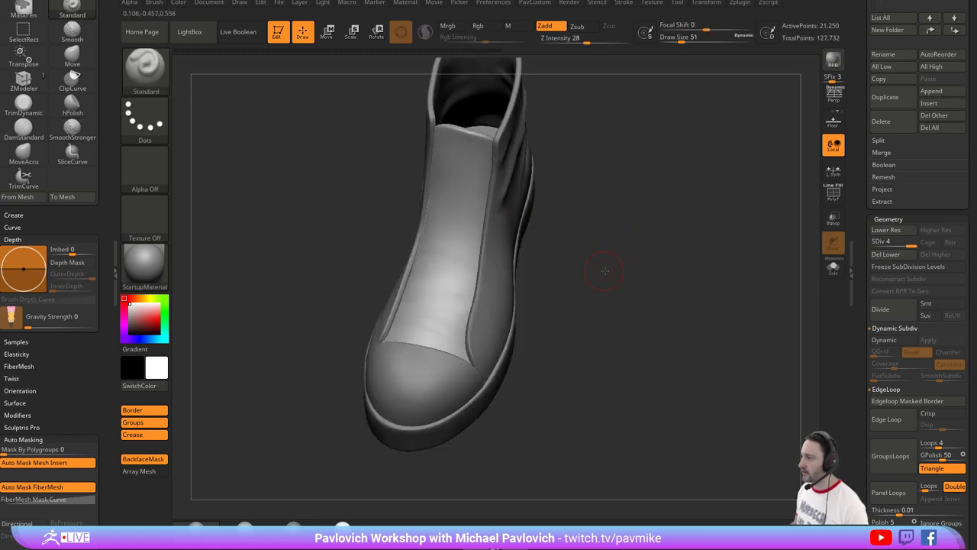
Make the shoe's upper the active subtool and sculpt soft wrinkles beside the toe cap with a draw size of 46.
mouse_move(604, 270)
left_mouse_down()
mouse_move(606, 290)
mouse_move(567, 211)
mouse_move(496, 327)
left_mouse_up()
left_click(495, 327, "alt")
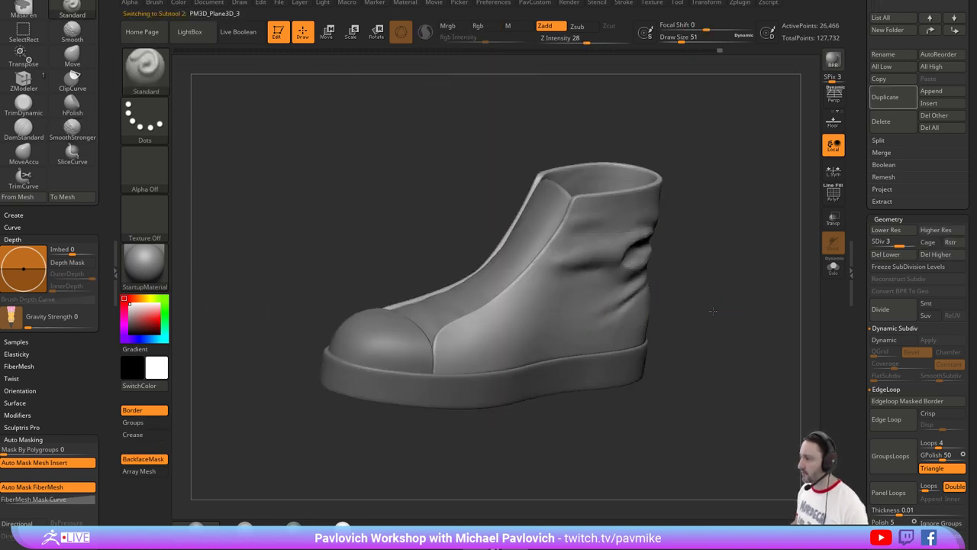
mouse_move(494, 327)
right_mouse_down()
mouse_move(458, 285)
mouse_move(455, 306)
right_mouse_up()
key("s")
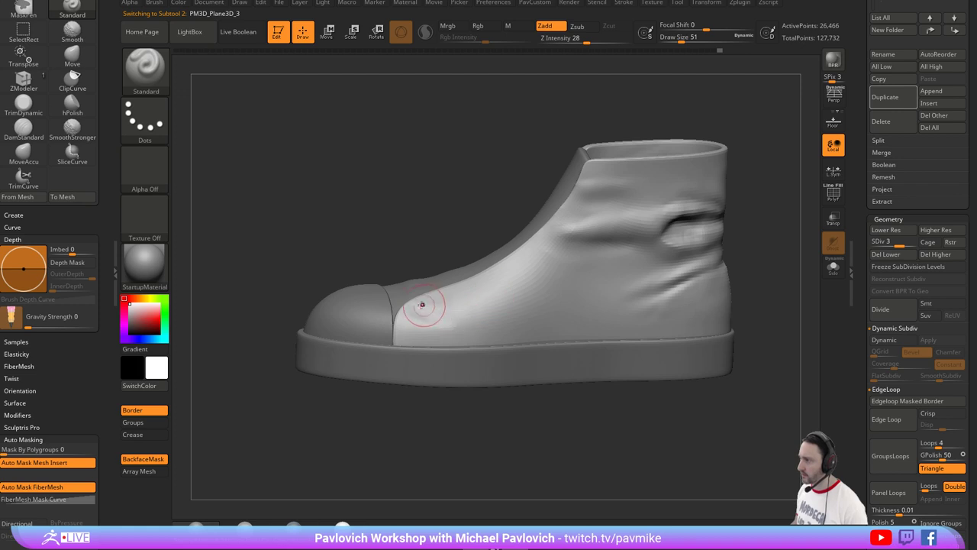
left_click_drag(509, 229, 580, 328)
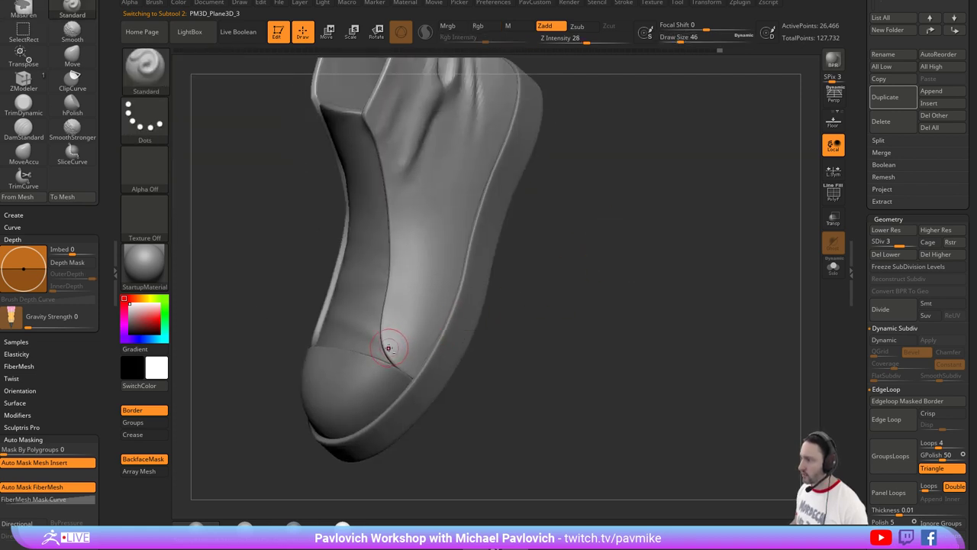
key("shift")
Sculpt wrinkles into the upper behind the toe cap on the shoe's opposite side and smooth them.
mouse_move(608, 280)
left_mouse_down()
mouse_move(711, 227)
mouse_move(732, 245)
mouse_move(591, 261)
mouse_move(744, 250)
left_mouse_up()
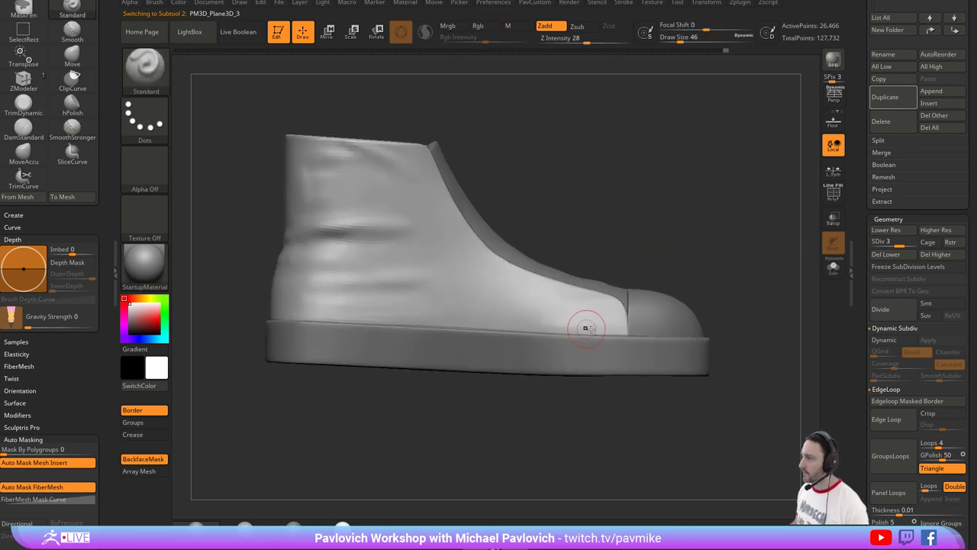
left_click_drag(528, 305, 606, 329)
left_click_drag(729, 248, 706, 279)
left_click_drag(527, 304, 601, 315)
key("shift")
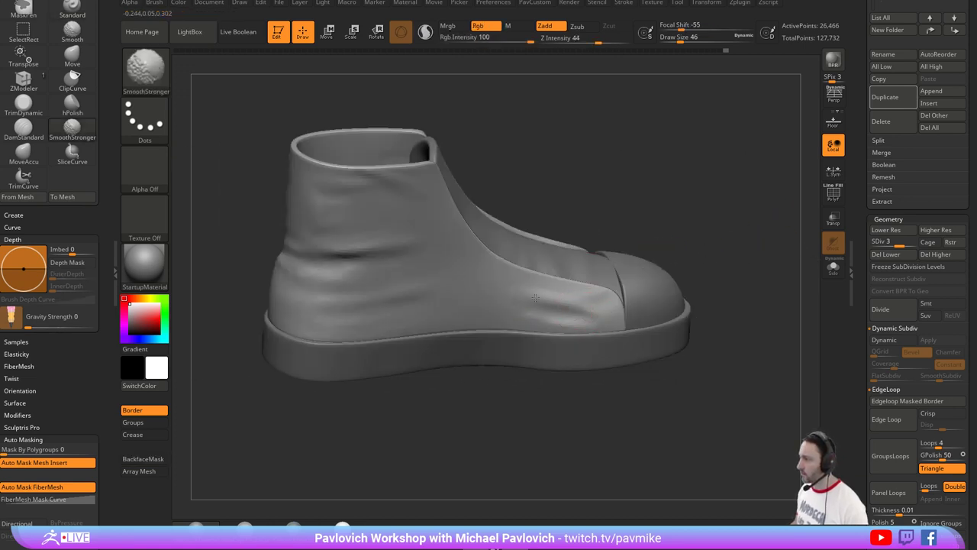
mouse_move(672, 226)
left_mouse_down()
mouse_move(721, 264)
mouse_move(671, 296)
left_mouse_up()
left_click_drag(585, 283, 576, 313, "shift")
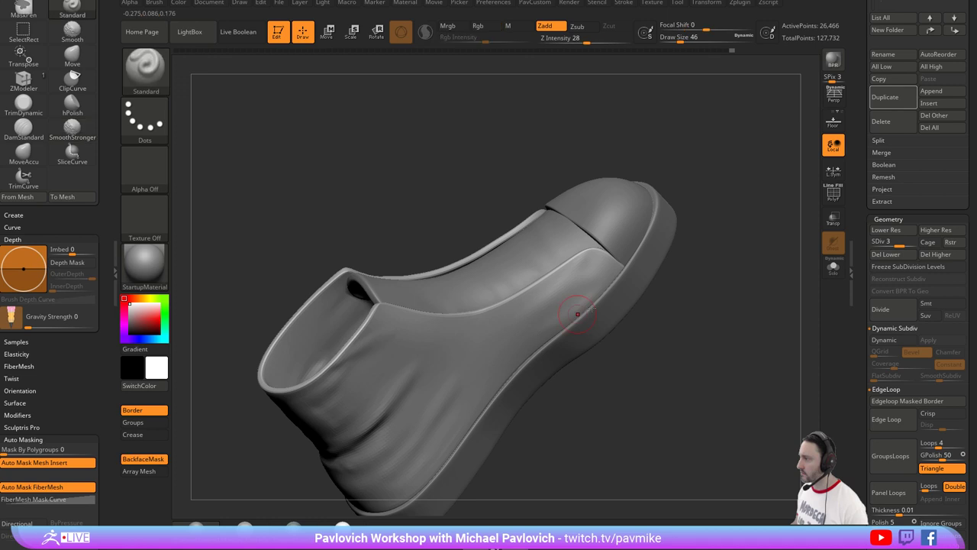
Add soft folds along the lower side of the upper, just above the sole, and smooth them.
left_click_drag(672, 305, 724, 297)
right_click_drag(724, 296, 699, 319)
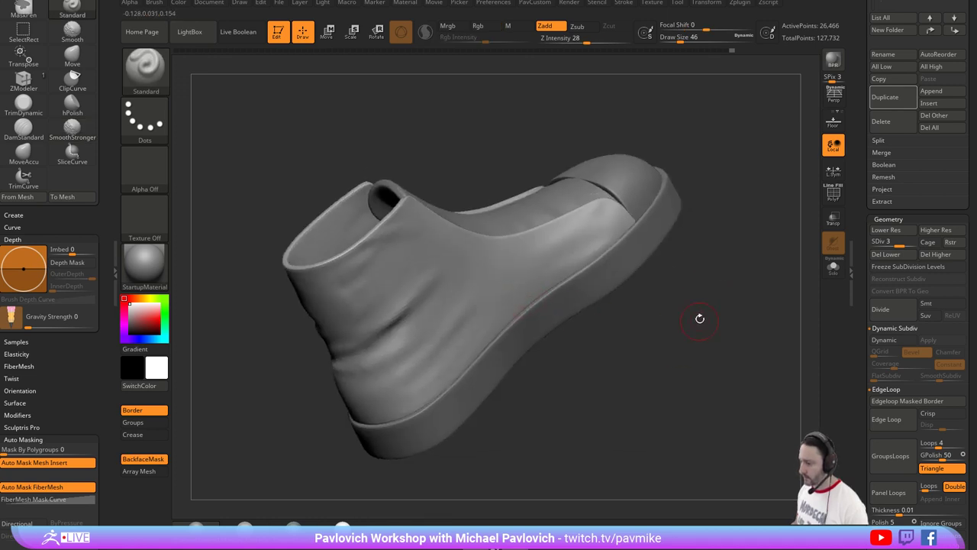
key("shift")
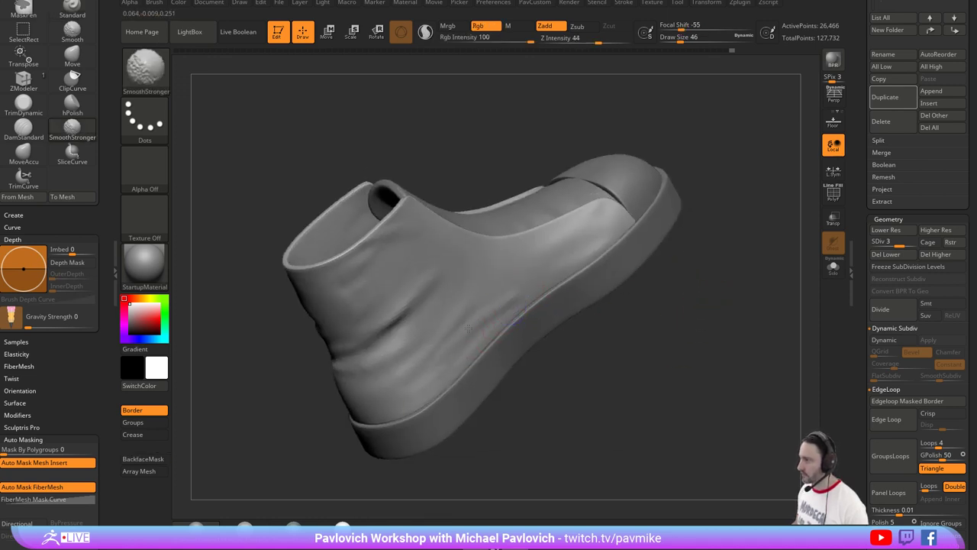
mouse_move(484, 315)
right_mouse_down()
mouse_move(727, 290)
mouse_move(702, 310)
right_mouse_up()
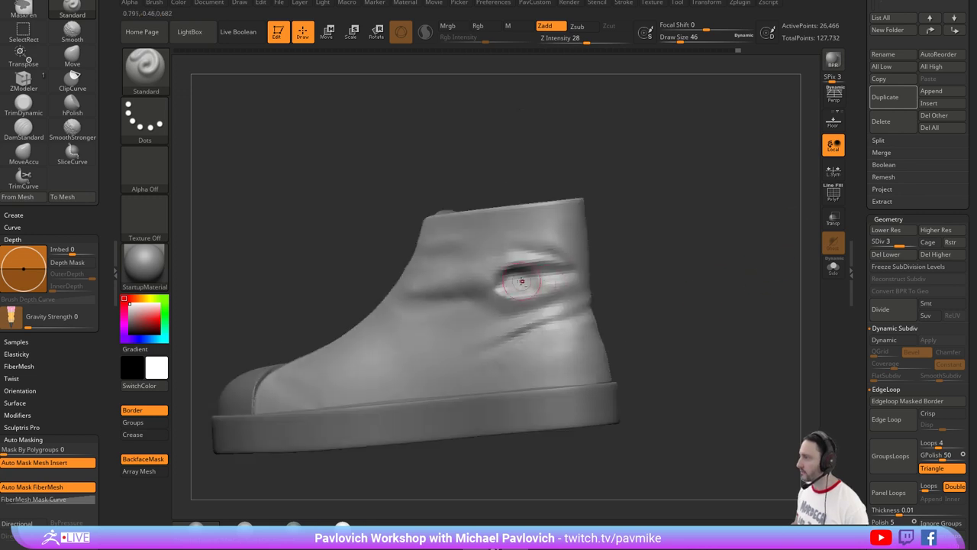
Sculpt and blend small folds above the deep ankle crease near the collar.
key("shift")
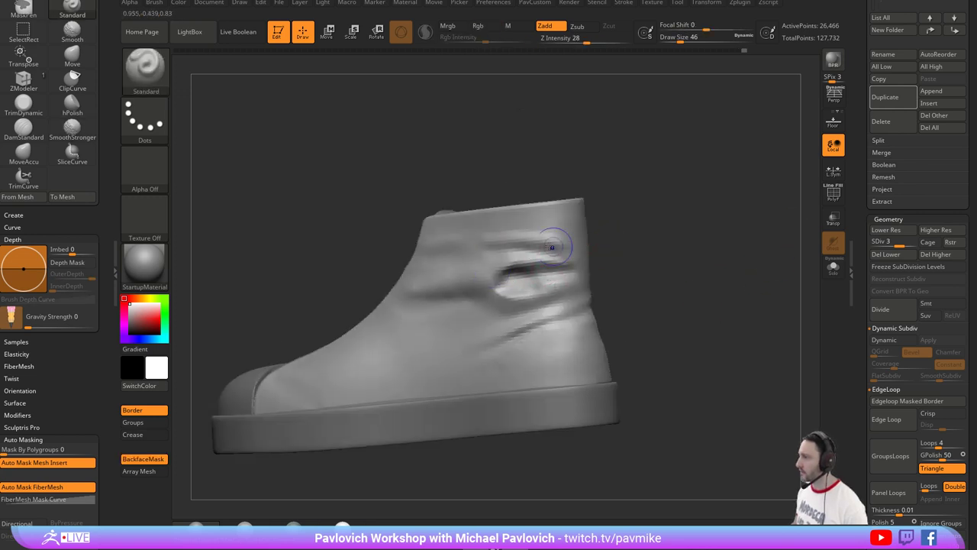
key("shift")
mouse_move(488, 243)
right_mouse_down()
mouse_move(694, 218)
mouse_move(709, 272)
mouse_move(795, 285)
right_mouse_up()
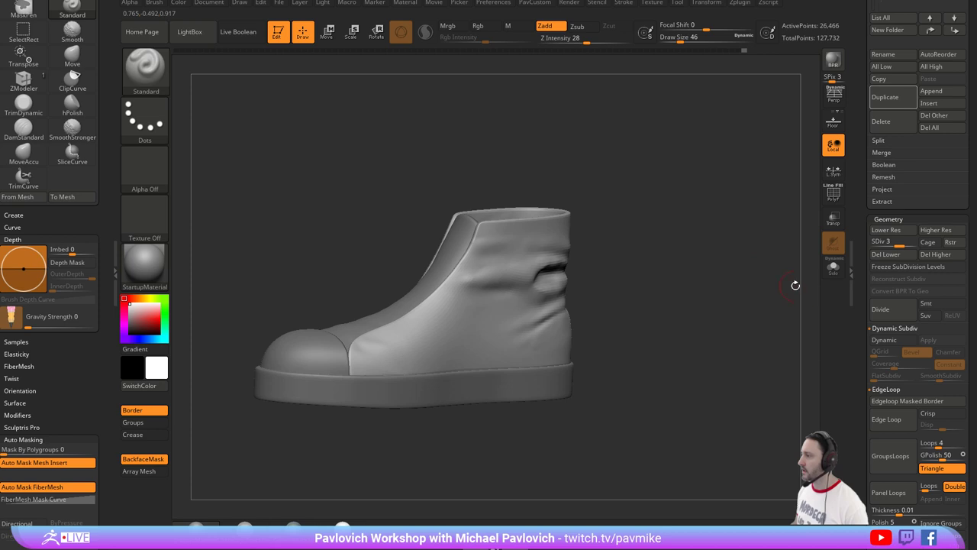
Raise the upper to subdivision level 4 and smooth the folds around the ankle crease.
left_click(905, 242)
right_click_drag(735, 257, 628, 261)
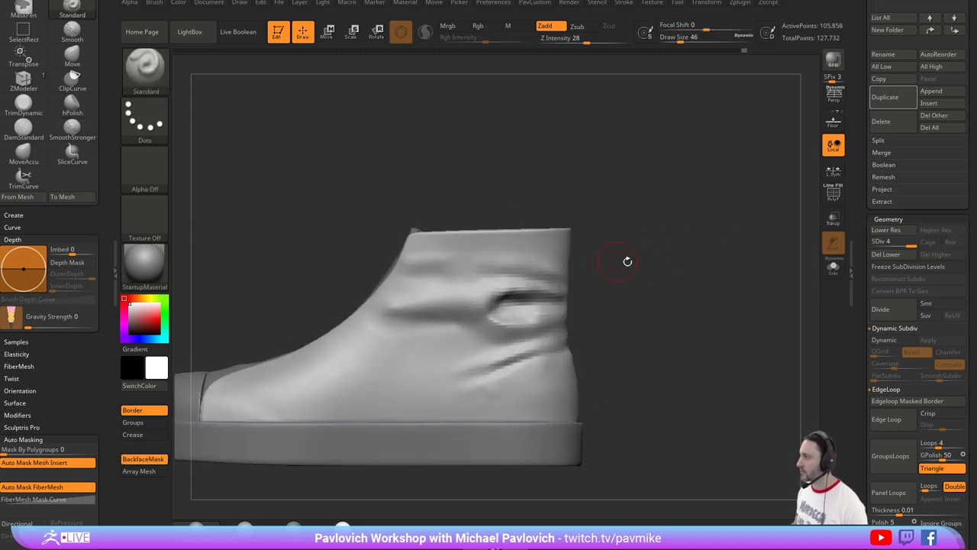
left_click_drag(515, 265, 591, 286, "shift")
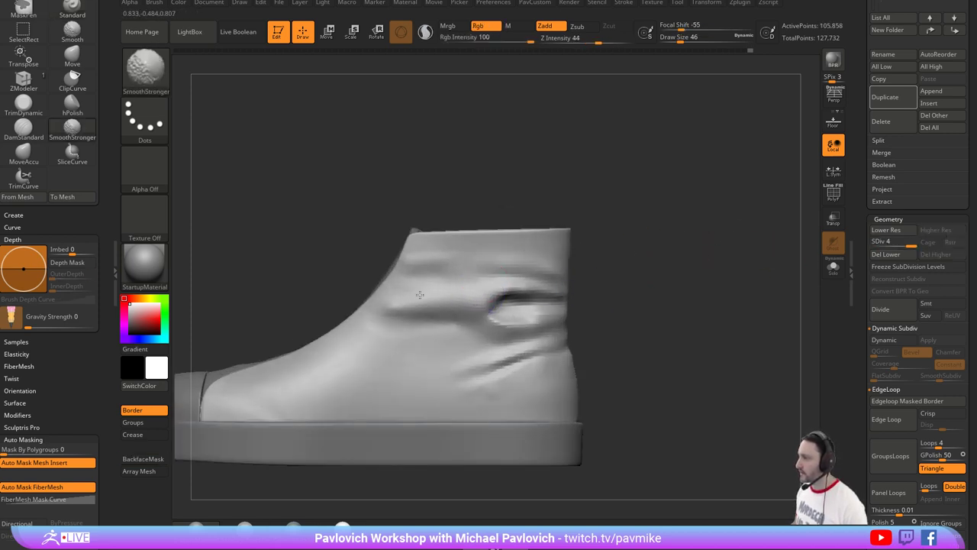
mouse_move(599, 250)
right_mouse_down()
mouse_move(585, 227)
mouse_move(600, 285)
right_mouse_up()
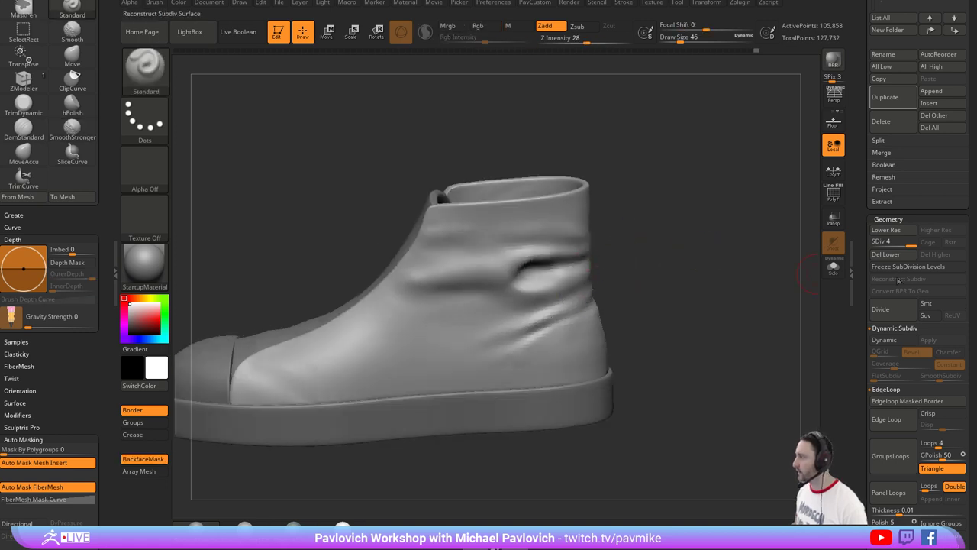
Enable smooth subdivision and soften the folds around the heel and both sides of the upper.
left_click(933, 304)
right_click_drag(682, 270, 601, 279, "alt")
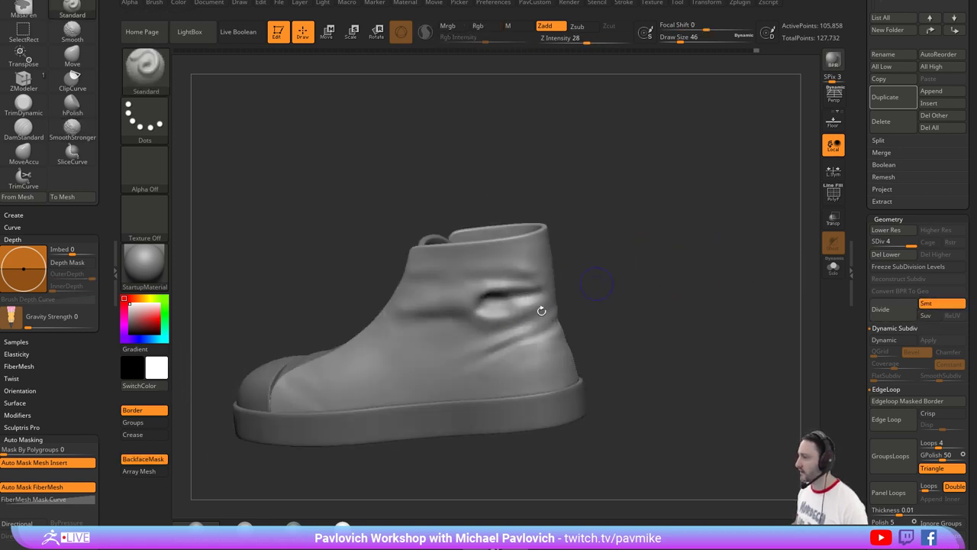
left_click_drag(527, 336, 488, 374, "shift")
right_click_drag(488, 375, 521, 346)
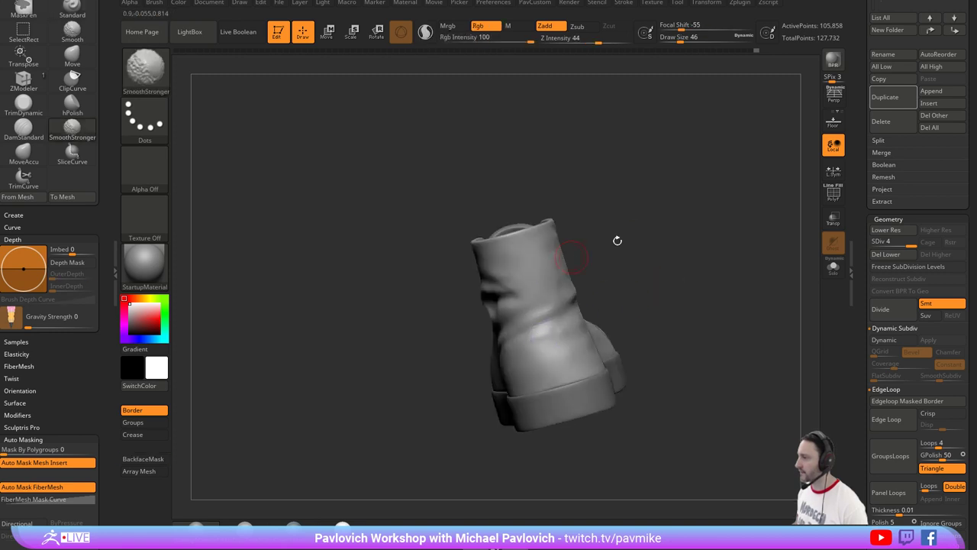
right_click_drag(617, 241, 538, 301)
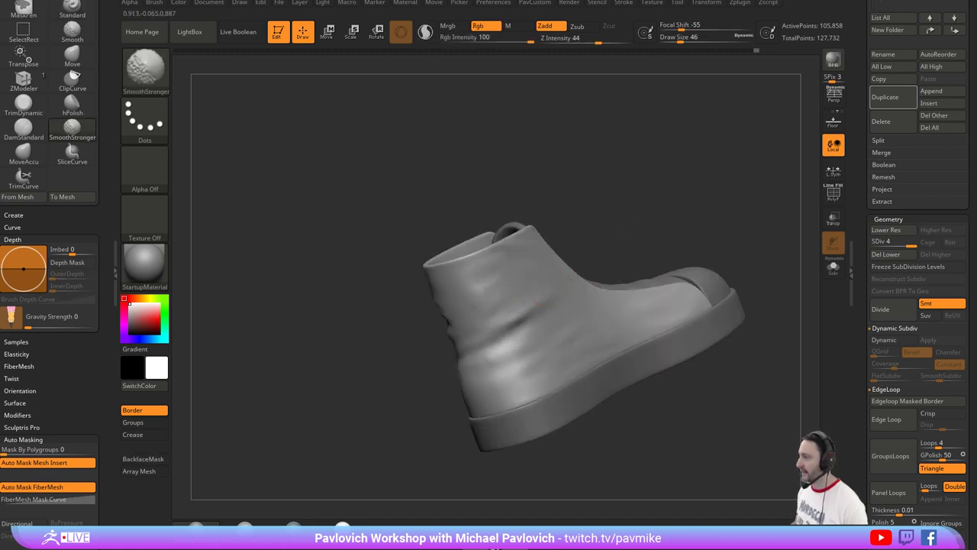
right_click_drag(539, 348, 552, 290)
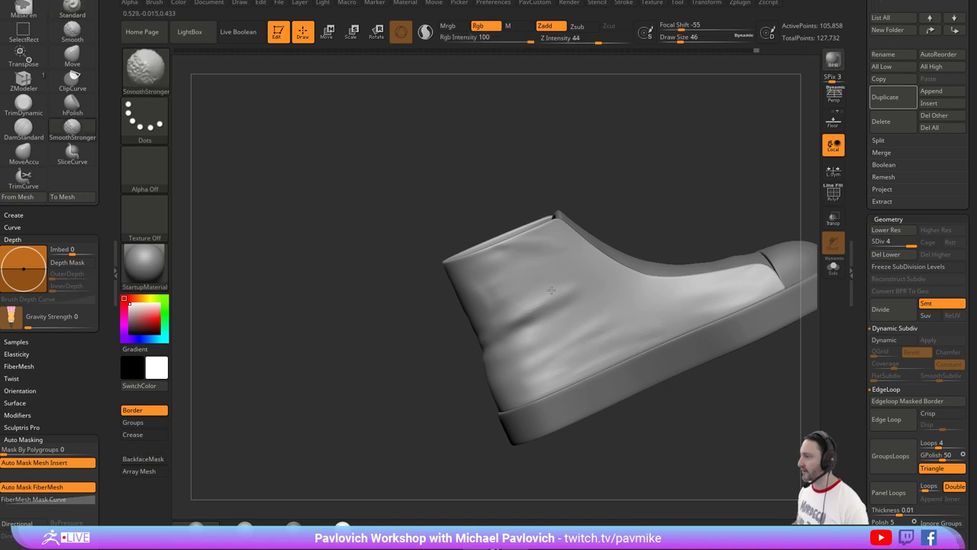
right_click_drag(726, 237, 622, 232, "alt")
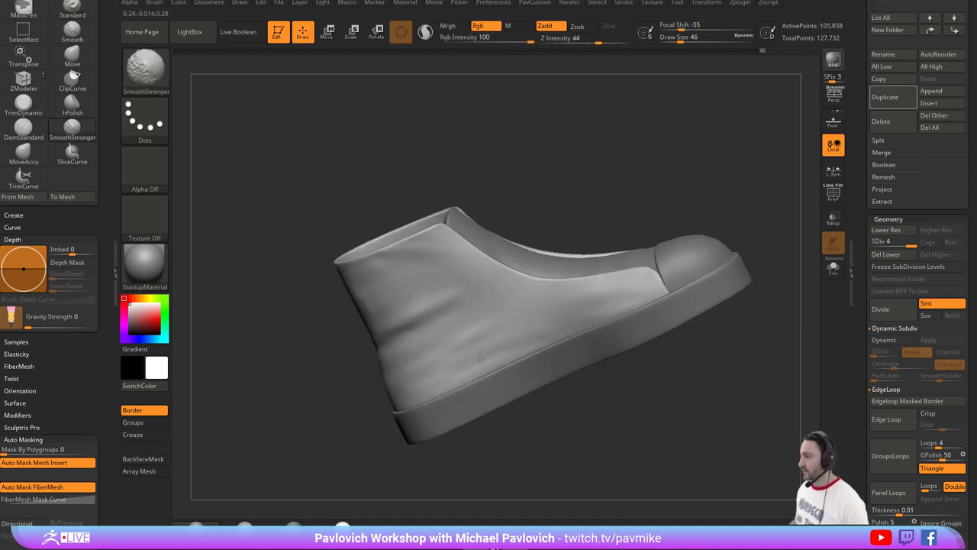
right_click_drag(644, 290, 527, 252)
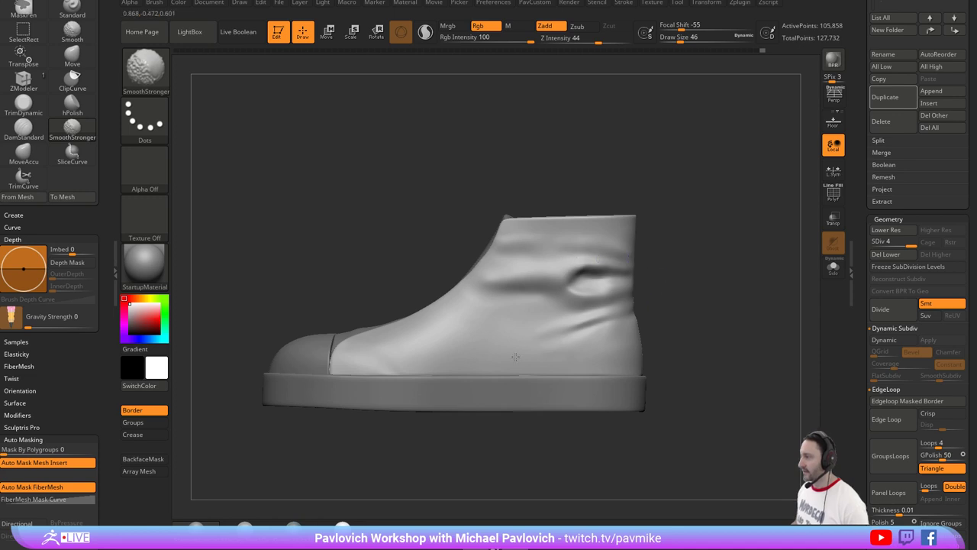
Extend and deepen the ankle fold toward the tongue with a draw size of 62, and smooth its end.
mouse_move(691, 229)
right_mouse_down()
mouse_move(733, 279)
mouse_move(711, 349)
mouse_move(673, 244)
mouse_move(691, 263)
right_mouse_up()
key("s")
left_click_drag(451, 301, 448, 301)
mouse_move(602, 256)
right_mouse_down("alt")
mouse_move(614, 275)
mouse_move(427, 319)
mouse_move(562, 242)
right_mouse_up("alt")
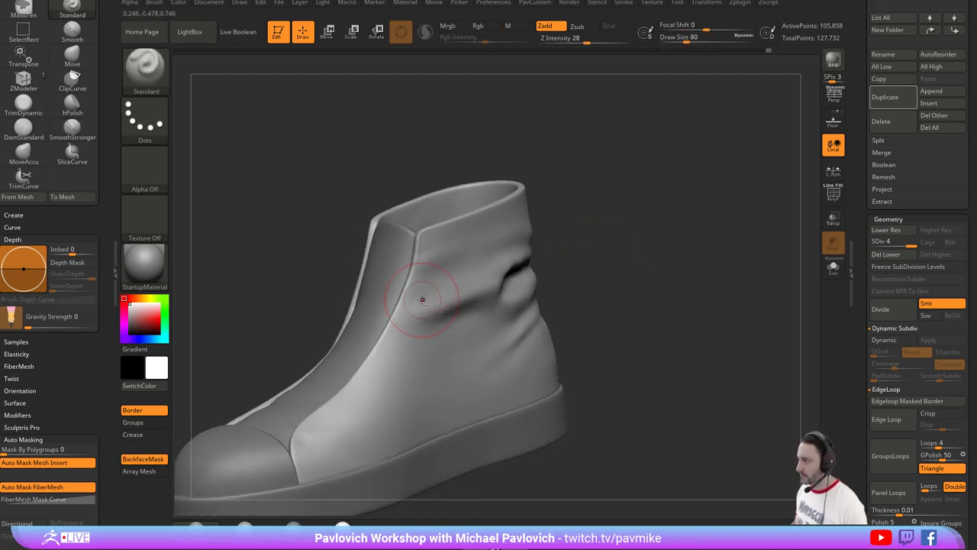
key("s")
left_click_drag(423, 300, 438, 298)
key("ctrl+z")
left_click_drag(395, 321, 477, 298)
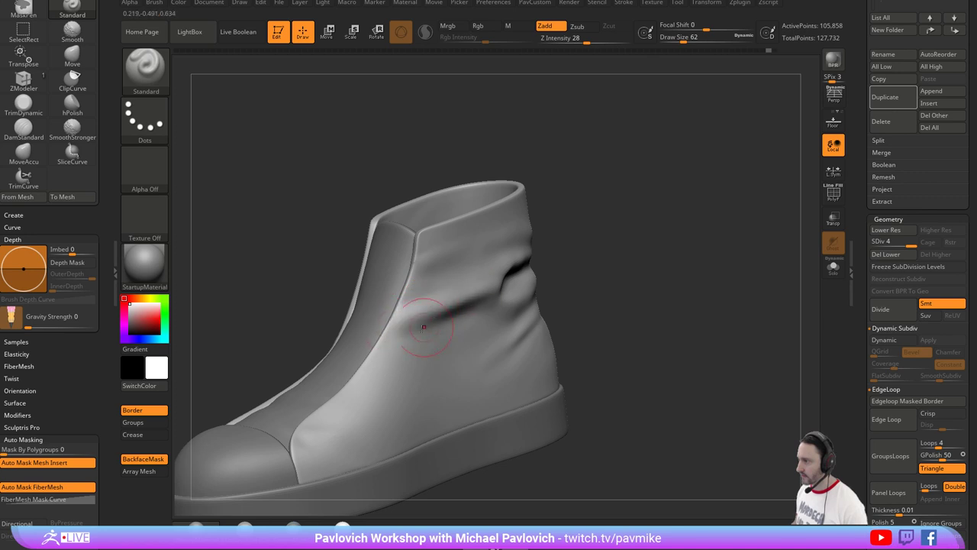
left_click_drag(424, 327, 511, 301)
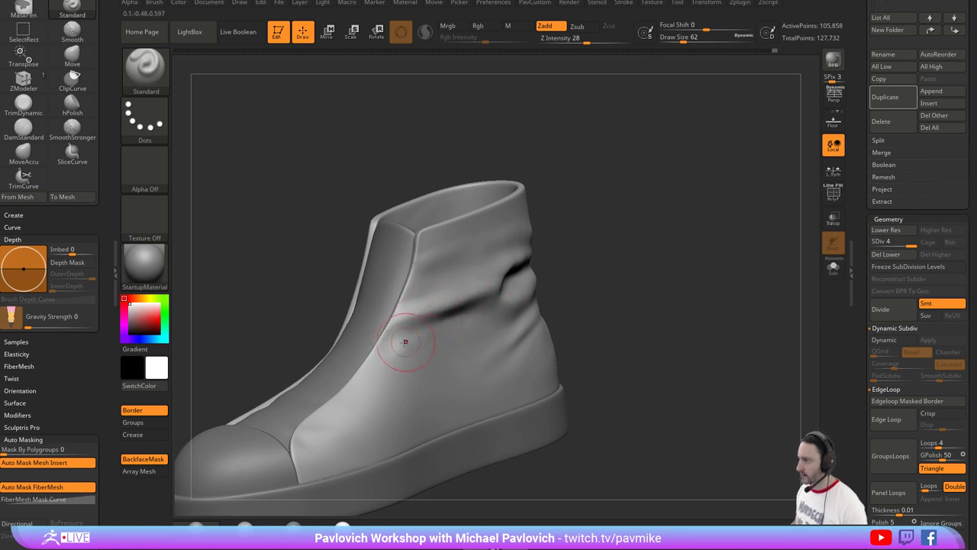
key("shift")
Sculpt small folds on the back of the upper below the collar with a draw size of 33 and smooth them.
mouse_move(612, 292)
left_mouse_down("alt")
mouse_move(612, 255)
mouse_move(565, 252)
mouse_move(507, 289)
mouse_move(596, 267)
mouse_move(616, 252)
mouse_move(603, 246)
mouse_move(610, 236)
mouse_move(573, 243)
left_mouse_up("alt")
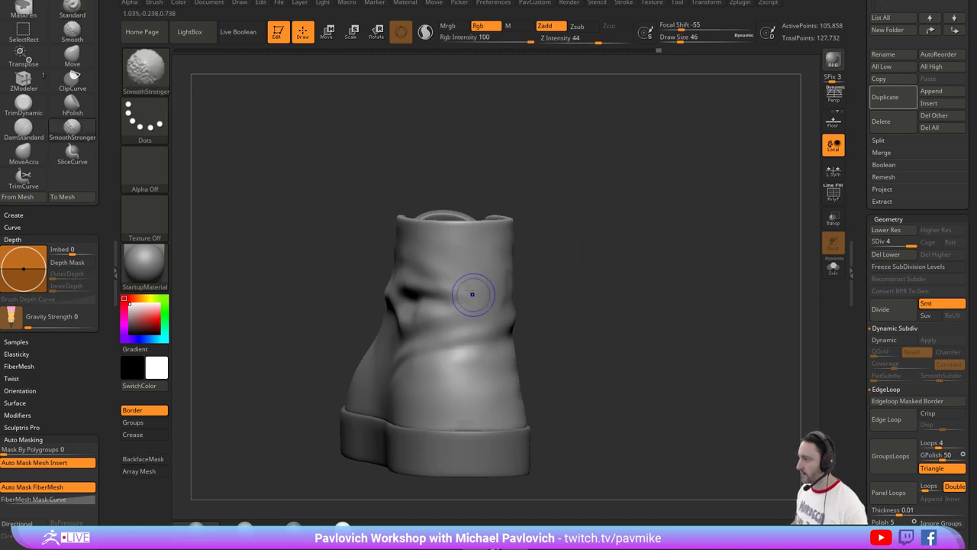
key("s")
left_click_drag(456, 271, 450, 271)
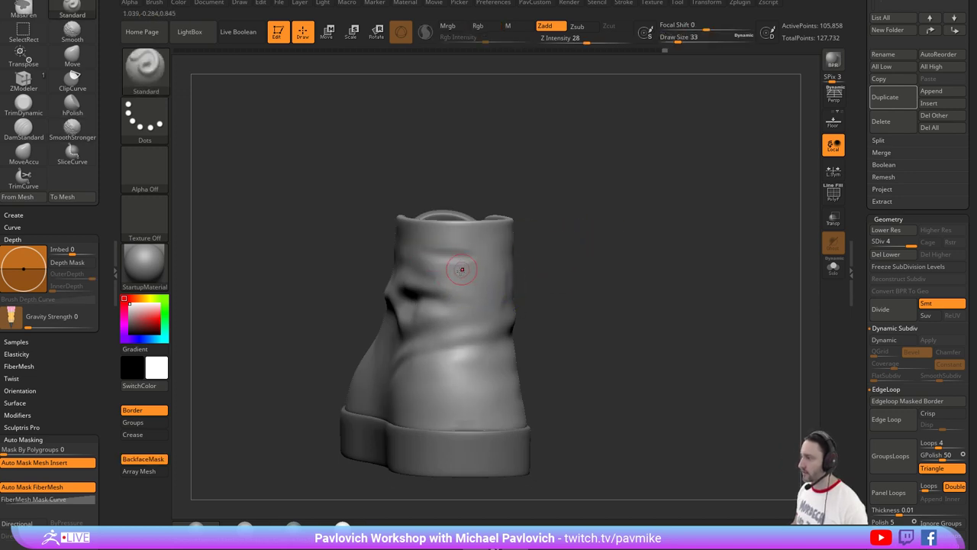
key("shift")
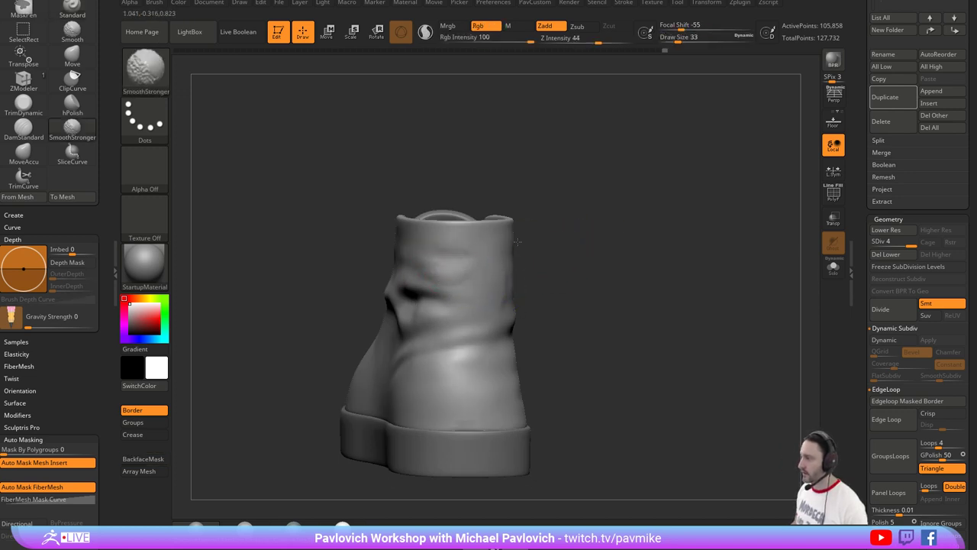
left_click_drag(518, 242, 548, 318, "shift")
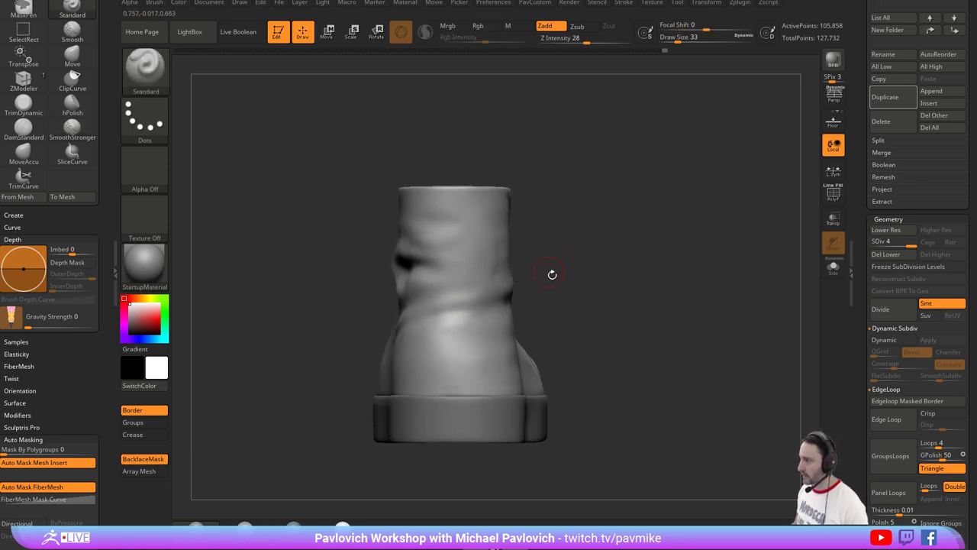
Add a fold across the lower heel area and blend it with the smoothing brush.
left_click_drag(552, 274, 392, 330)
key("shift")
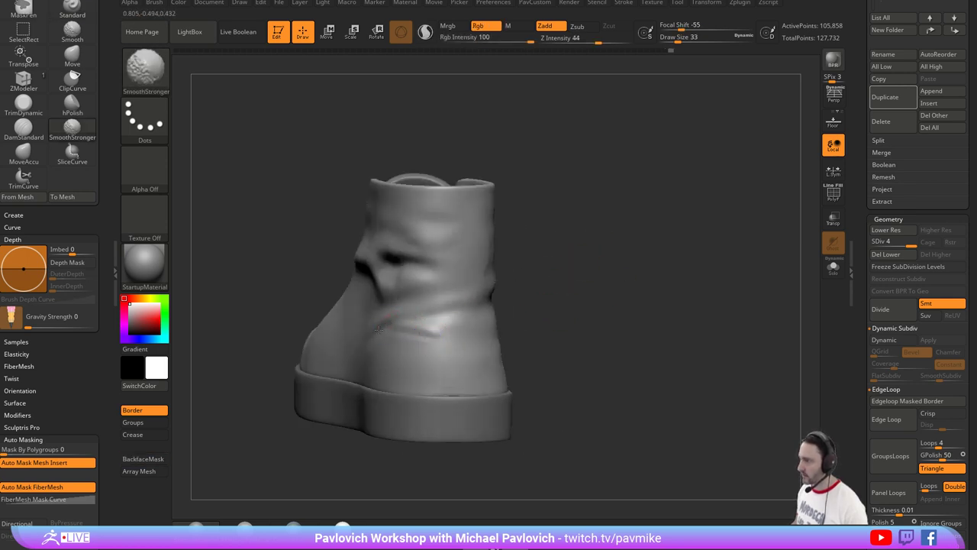
left_click_drag(562, 297, 601, 270, "shift")
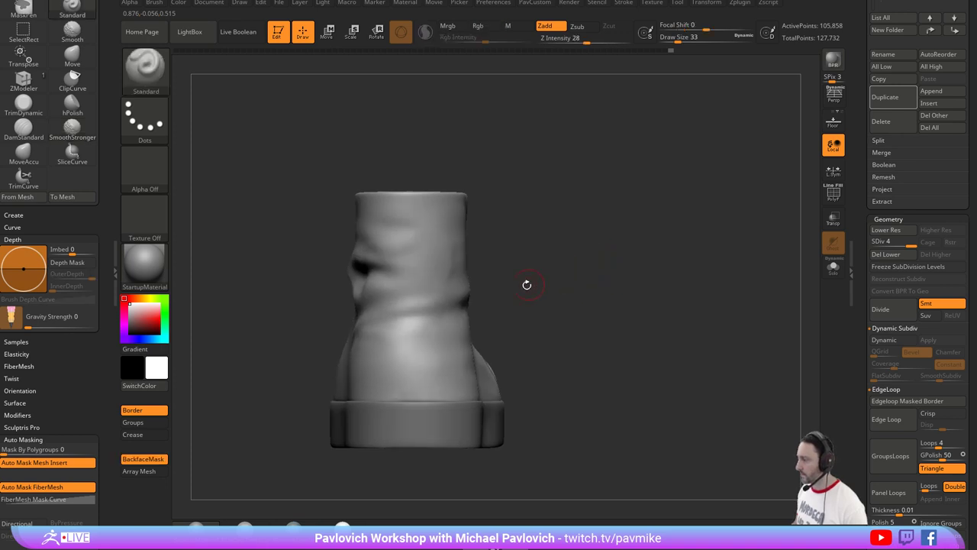
Refine the creases around the back and side of the ankle with a draw size of 27.
left_click_drag(527, 285, 412, 335)
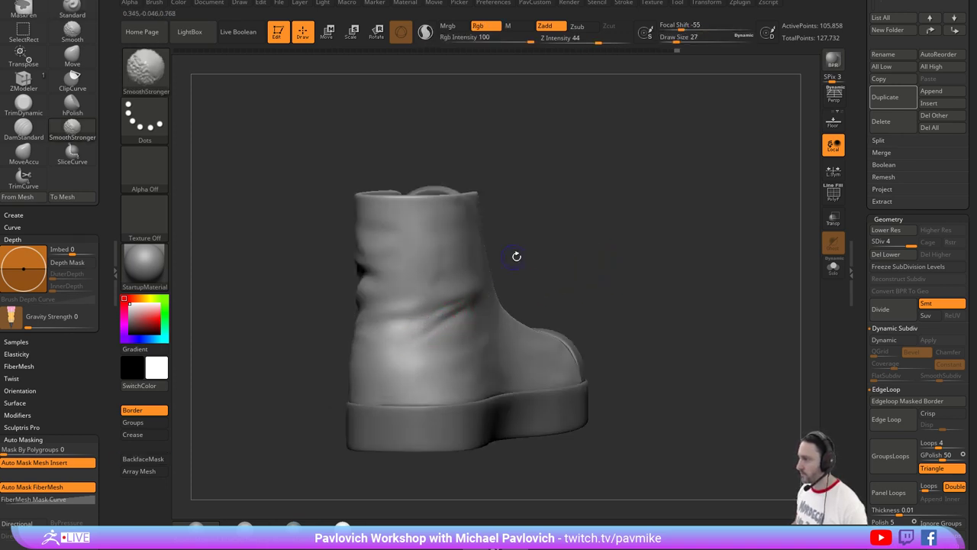
left_click_drag(517, 257, 653, 237, "shift")
mouse_move(606, 263)
left_mouse_down("alt")
mouse_move(593, 250)
mouse_move(604, 286)
mouse_move(649, 271)
left_mouse_up("alt")
key("s")
key("s")
mouse_move(433, 386)
left_mouse_down()
mouse_move(480, 396)
mouse_move(419, 379)
left_mouse_up()
key("s")
mouse_move(580, 290)
left_mouse_down("alt")
mouse_move(584, 253)
mouse_move(614, 260)
mouse_move(533, 289)
mouse_move(575, 312)
left_mouse_up("alt")
key("s")
Duplicate the upper's subtool and, with the polyframe displayed, isolate the outer polygroup.
mouse_move(864, 233)
left_mouse_down()
mouse_move(858, 328)
mouse_move(859, 104)
left_mouse_up()
left_click(885, 203)
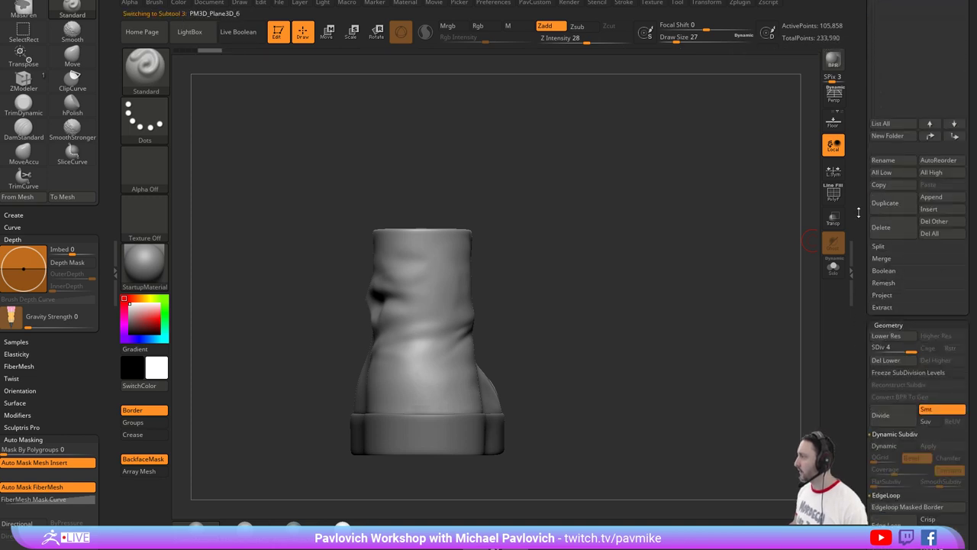
left_click(833, 196)
left_click(449, 288, "ctrl+shift")
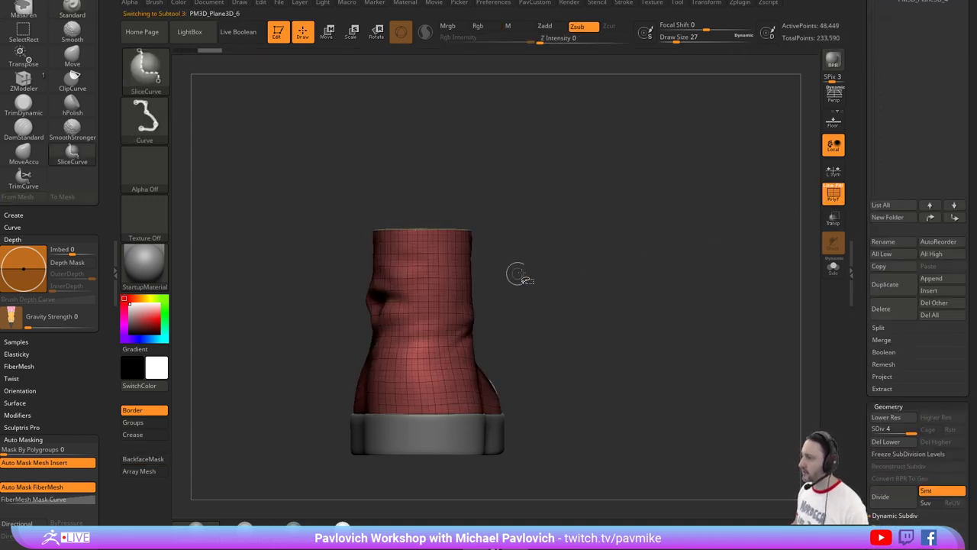
Delete the duplicated upper's lower subdivision levels and remove its hidden geometry.
key("2")
left_click(598, 155)
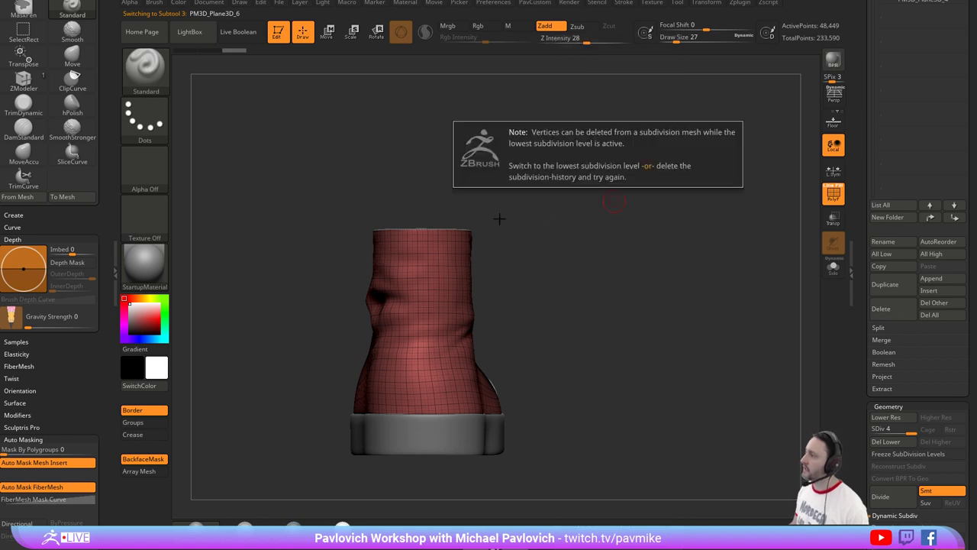
scroll(871, 301, "down", 1)
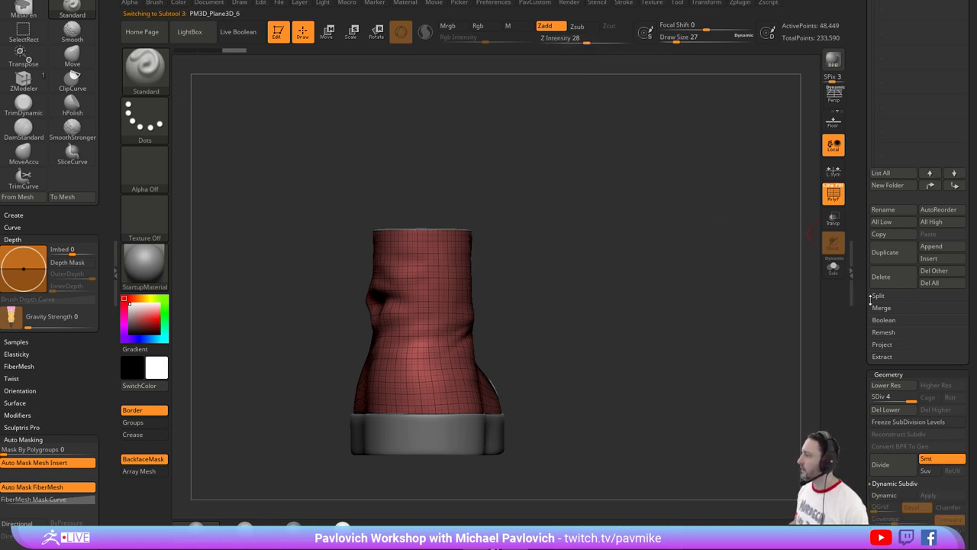
left_click(903, 413)
key("space")
key("ctrl+shift")
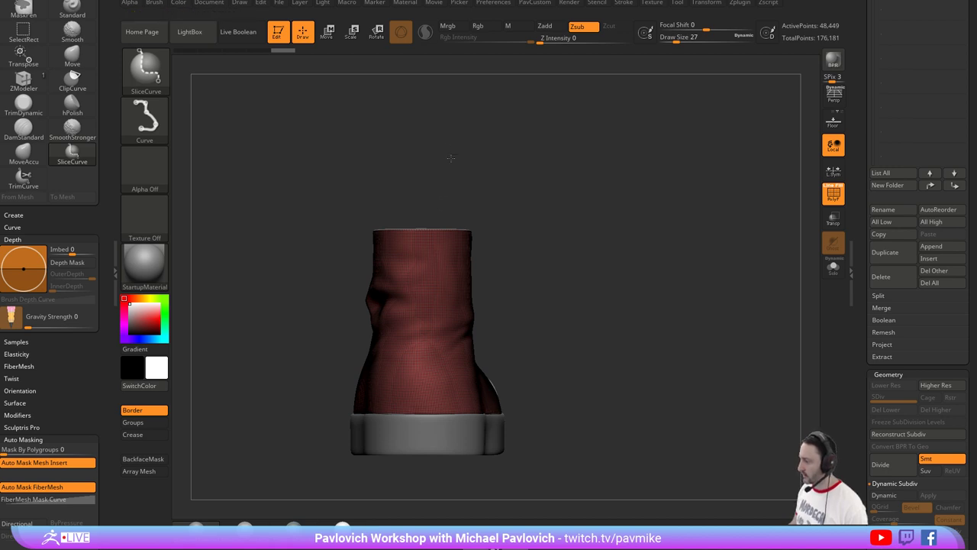
Slice the upper vertically with SliceCurve to mark out a narrow strip down the center of the back.
mouse_move(444, 183)
left_mouse_down("ctrl+shift")
mouse_move(438, 476)
mouse_move(428, 490)
mouse_move(394, 150)
left_mouse_up("ctrl+shift")
key("ctrl+z")
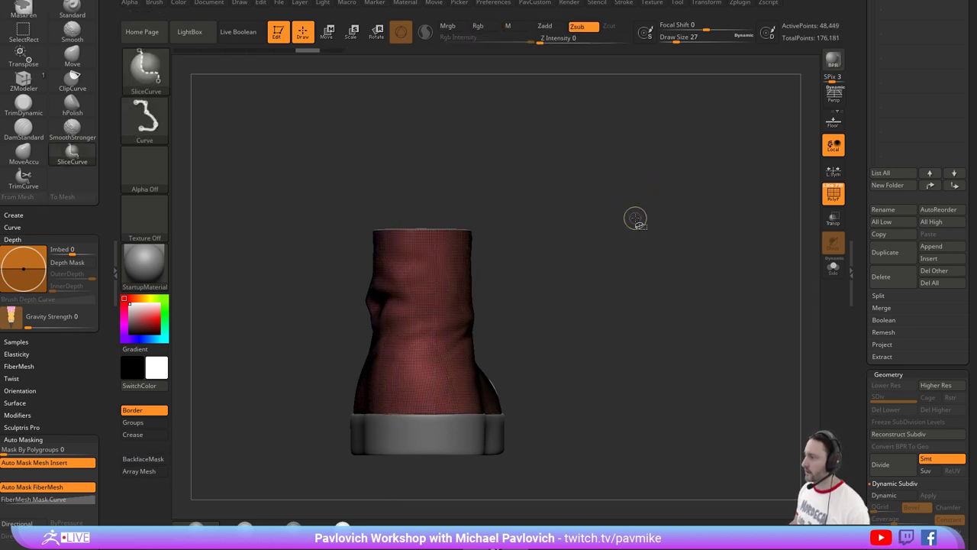
key("ctrl+shift+space")
key("ctrl+z")
mouse_move(446, 168)
left_mouse_down("ctrl+shift")
mouse_move(436, 510)
mouse_move(410, 122)
left_mouse_up("ctrl+shift")
Isolate the sliced back strip, delete the hidden remainder, and check the strip on its own.
left_click_drag(600, 238, 504, 298, "shift")
left_click(435, 286, "ctrl+shift")
key("2")
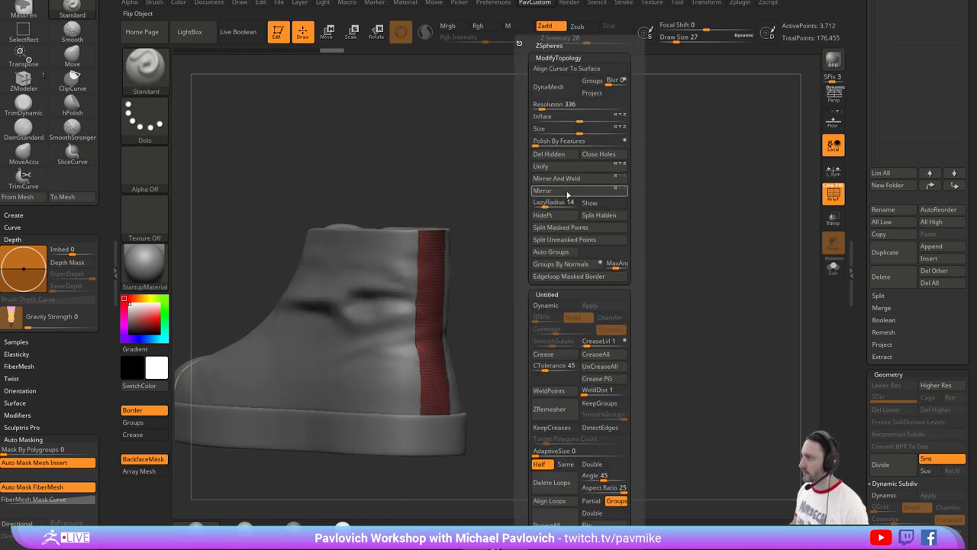
left_click(550, 156)
key("f")
left_click(833, 267)
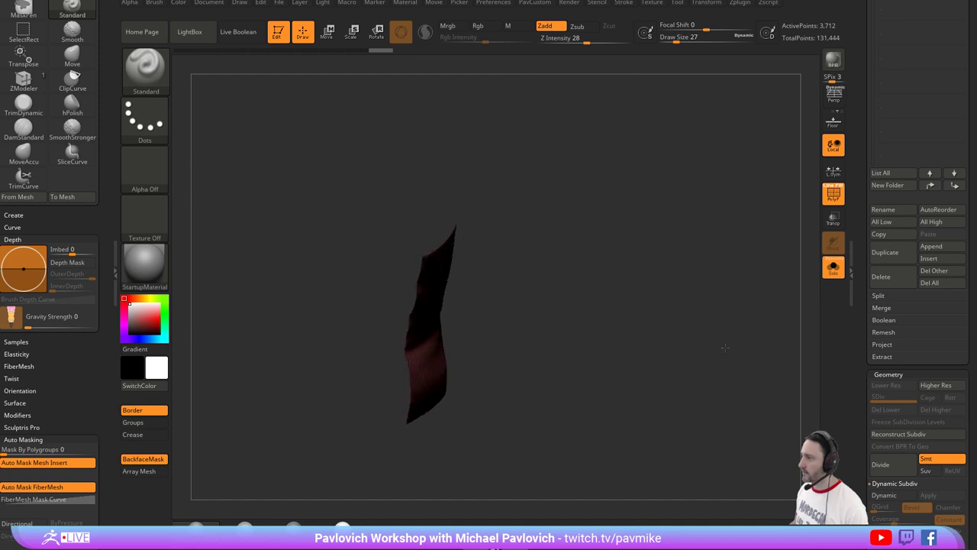
left_click(833, 269)
ZRemesh the back strip repeatedly with the Half setting to reduce it to a clean low-density mesh.
key("space")
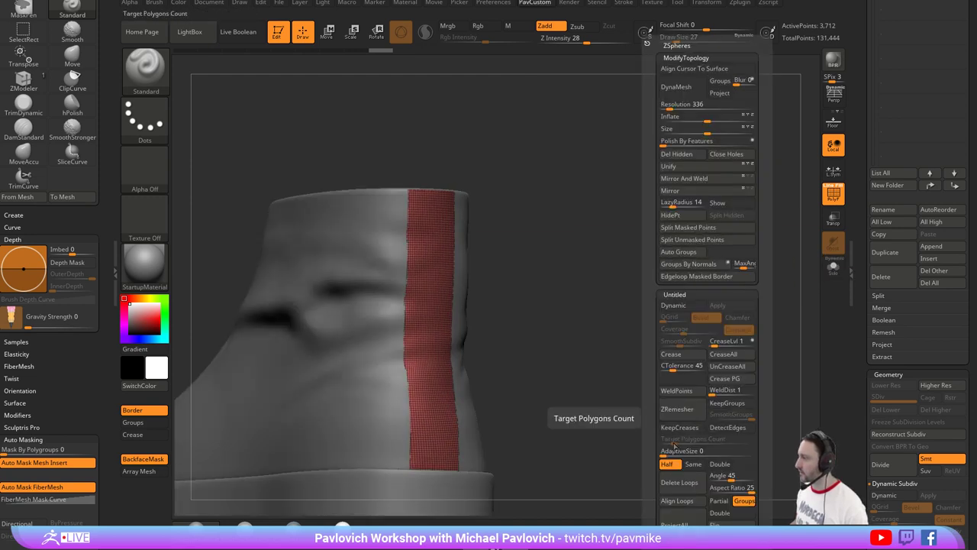
left_click(682, 410)
left_click(684, 413)
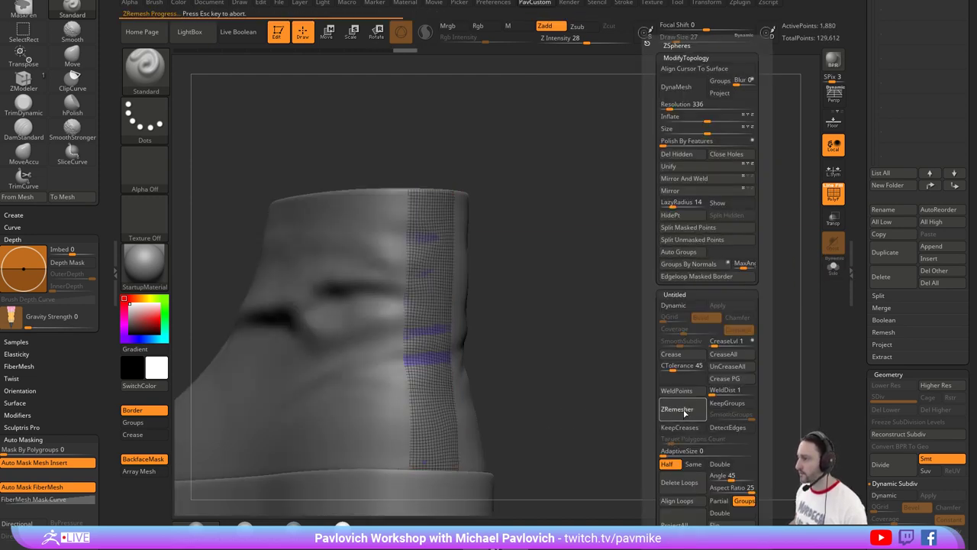
left_click(687, 411)
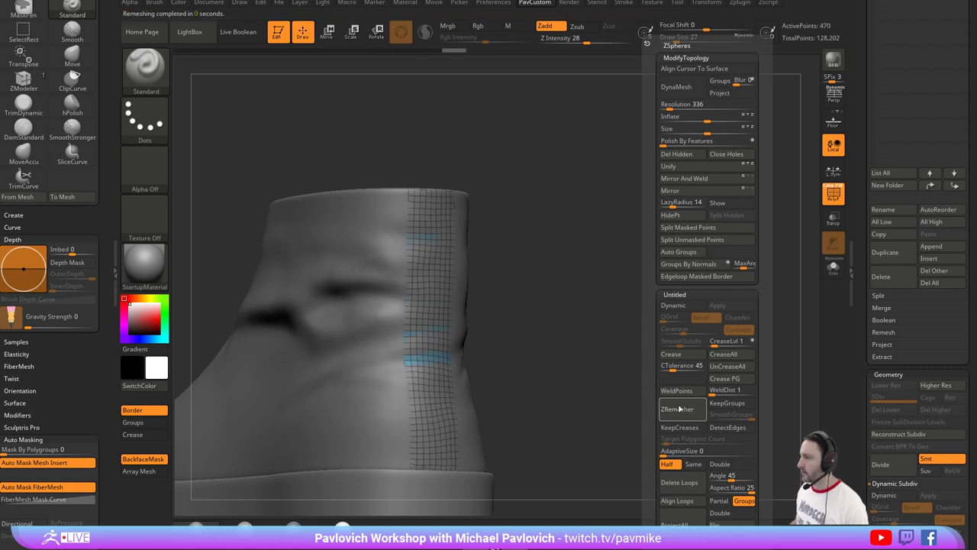
left_click_drag(473, 343, 496, 344)
key("2")
left_click(633, 411)
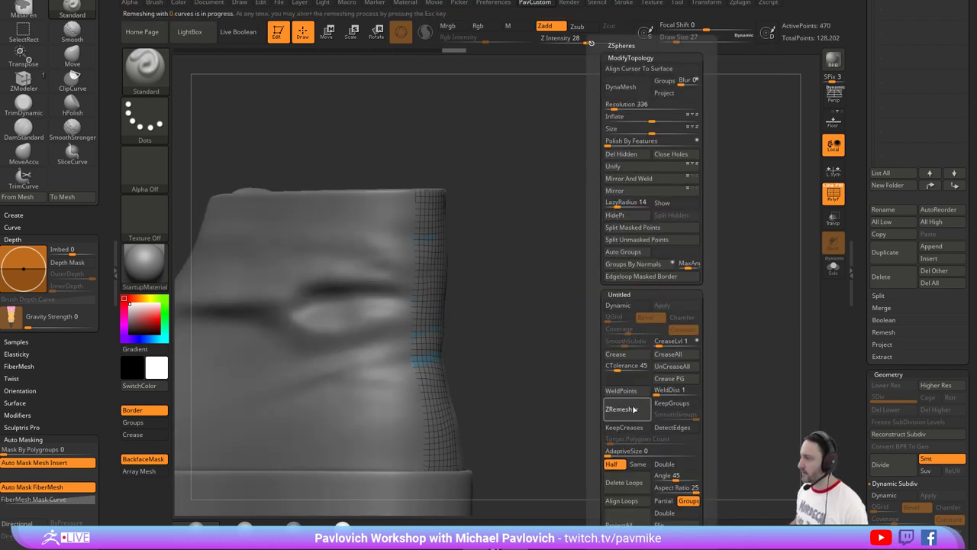
left_click(637, 410)
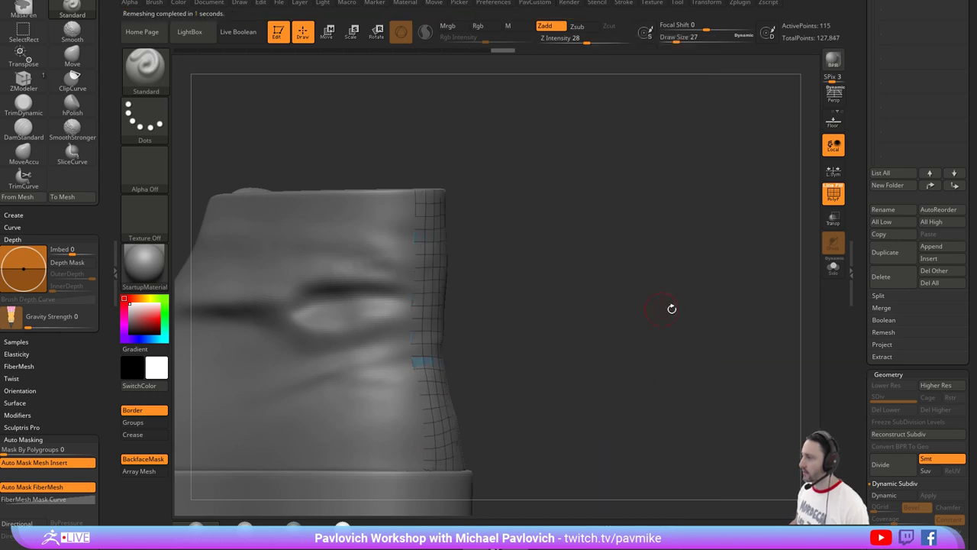
Display the subtool's projection settings and examine the strip against the back of the shoe.
scroll(840, 303, "down", 8)
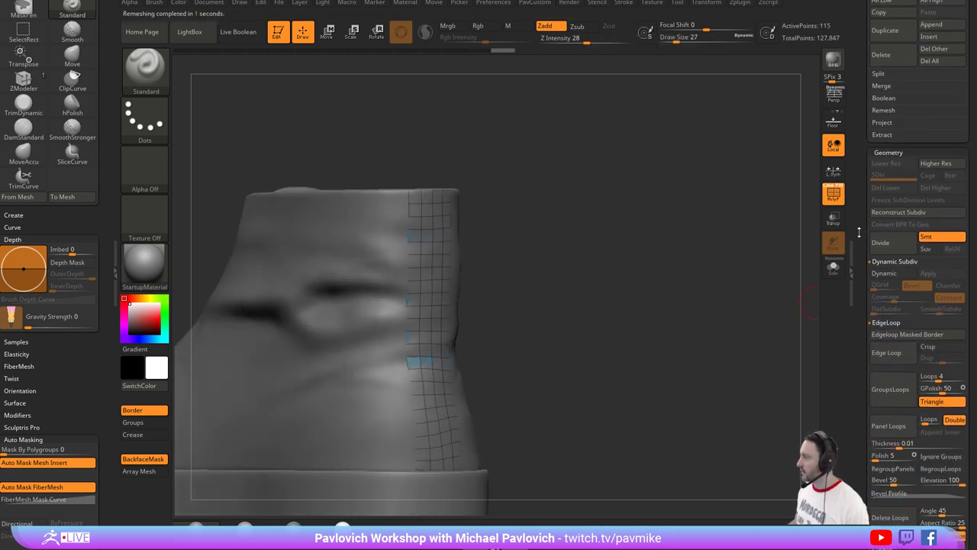
scroll(856, 245, "up", 7)
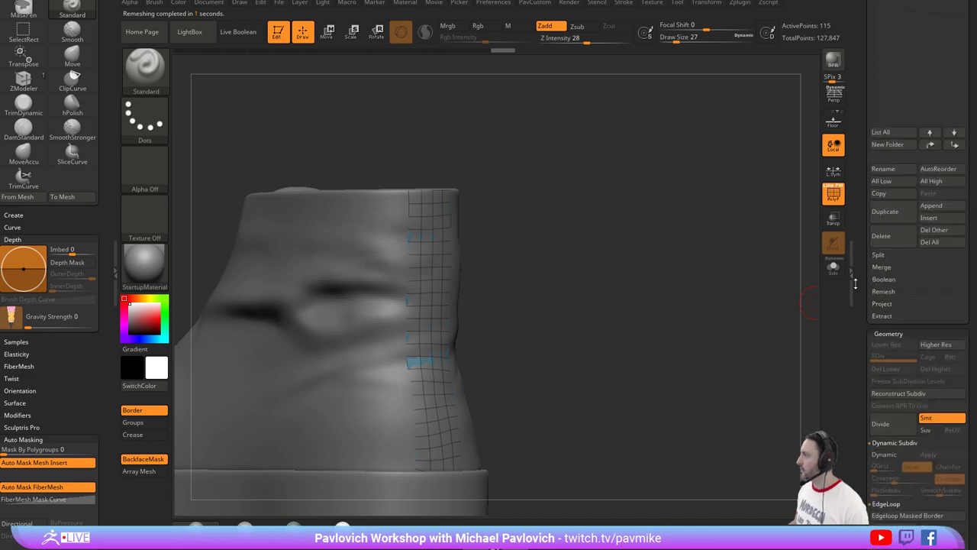
mouse_move(856, 284)
left_mouse_down()
mouse_move(882, 287)
mouse_move(862, 280)
left_mouse_up()
key("shift")
left_click(882, 311)
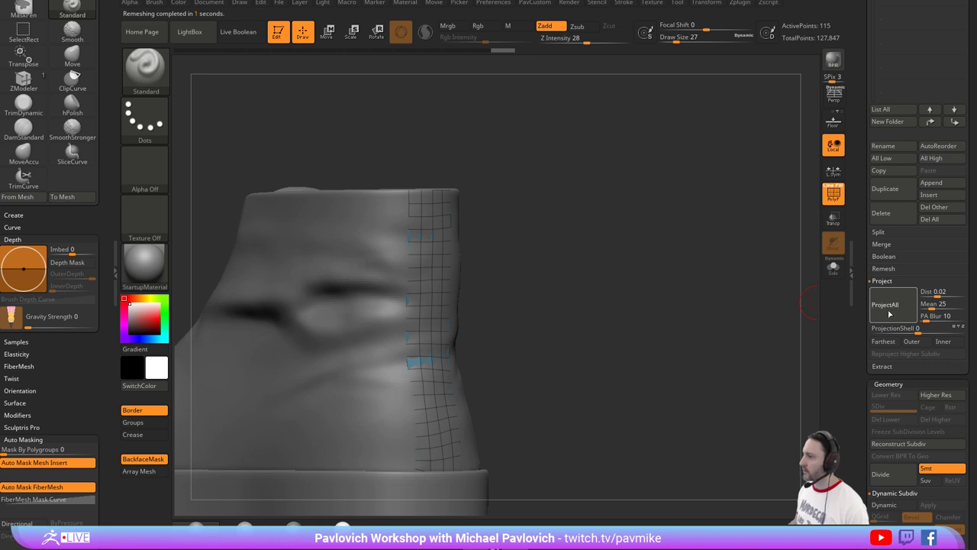
left_click_drag(772, 310, 683, 272)
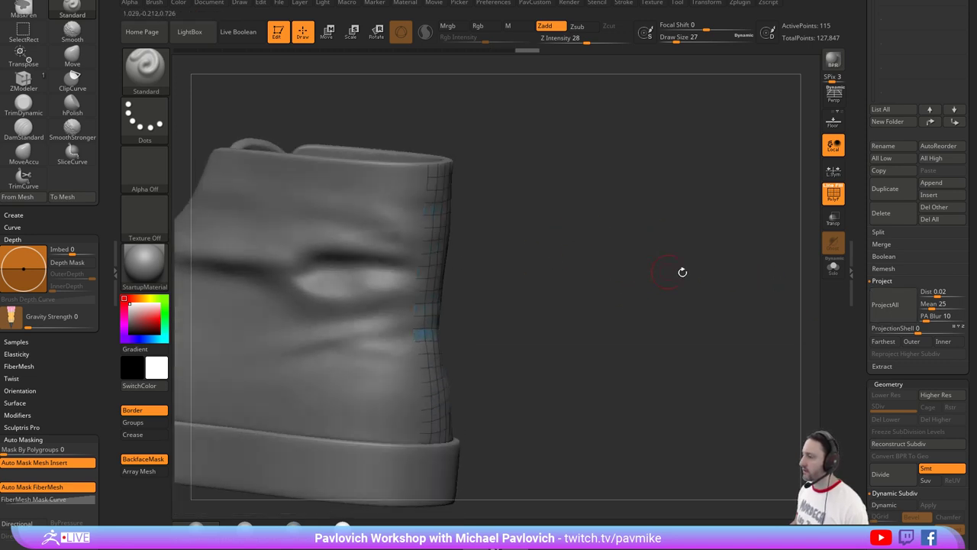
Solo the strip and give it thickness with a ZModeler QMesh action targeting Polygroup All.
left_click(834, 267)
left_click_drag(769, 268, 672, 260)
key("b")
key("z")
key("m")
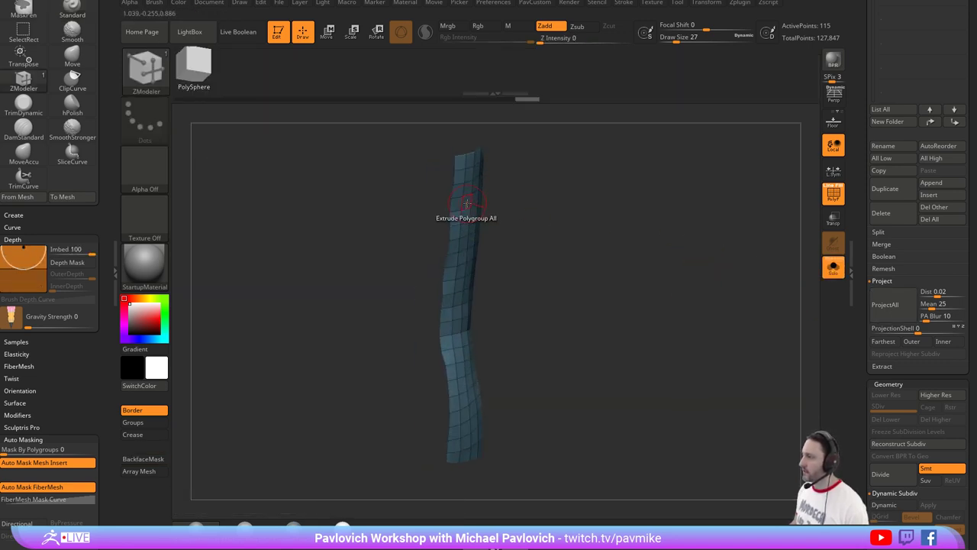
key("space")
left_click(527, 136)
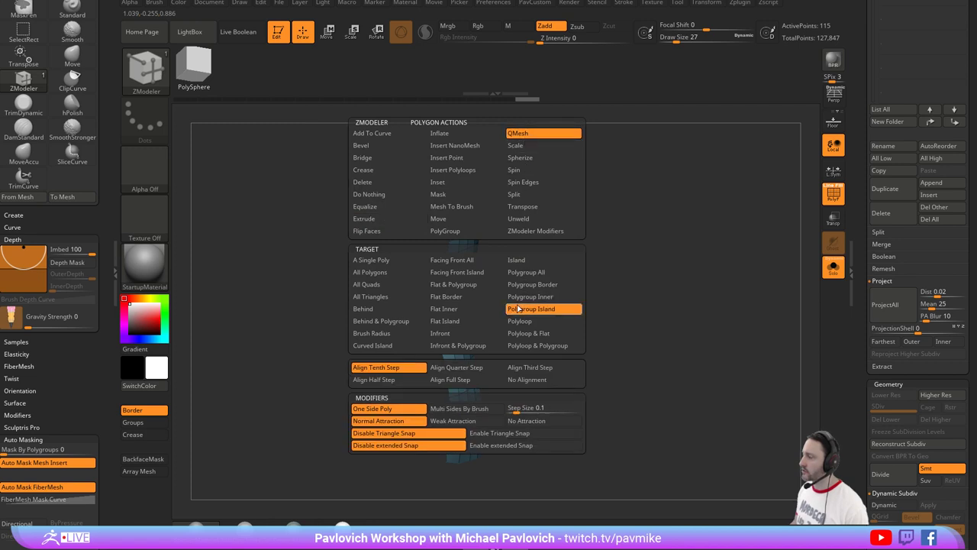
left_click(526, 272)
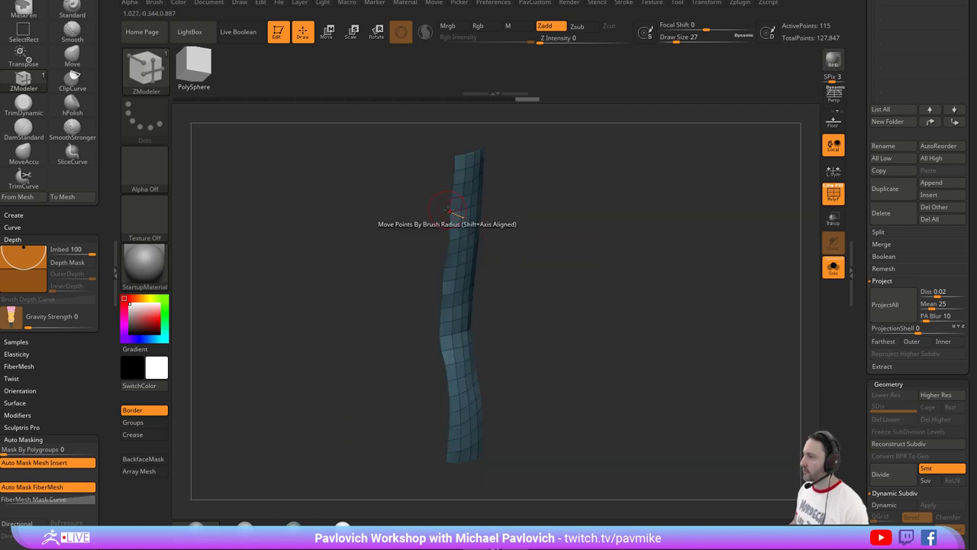
left_click_drag(449, 211, 444, 203)
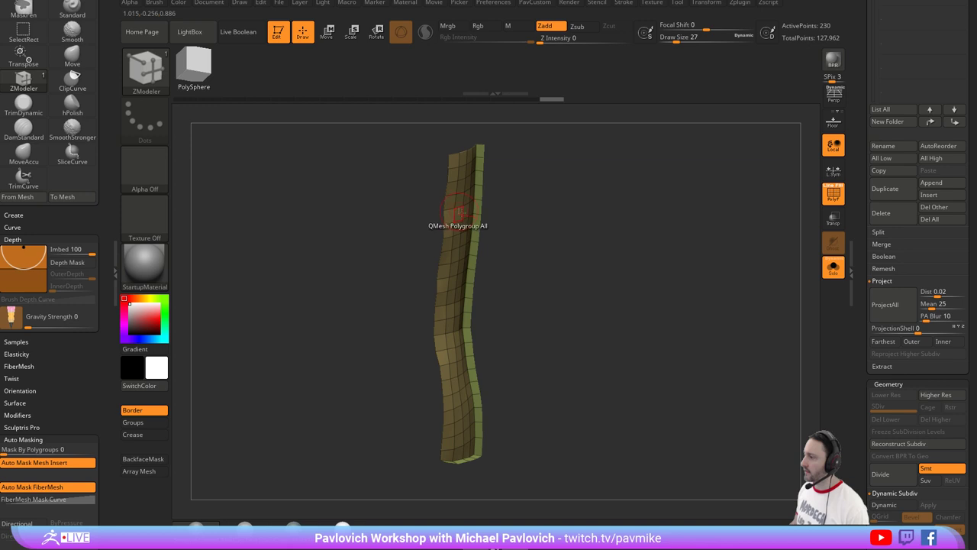
Flip the thickened strip's normals, then crease its border edges and subdivide it to level 2.
key("2")
left_click(670, 525)
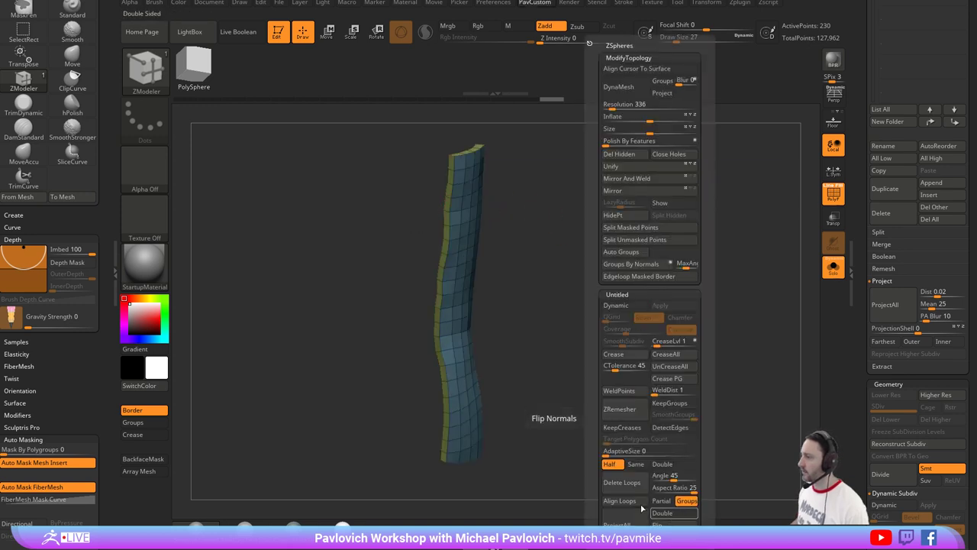
left_click_drag(563, 264, 603, 269)
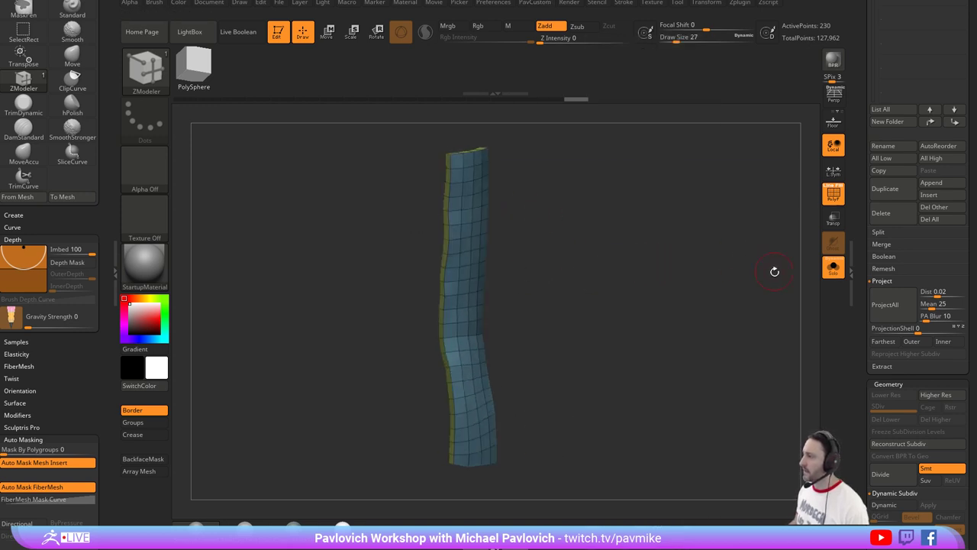
key("shift+space")
left_click(704, 355)
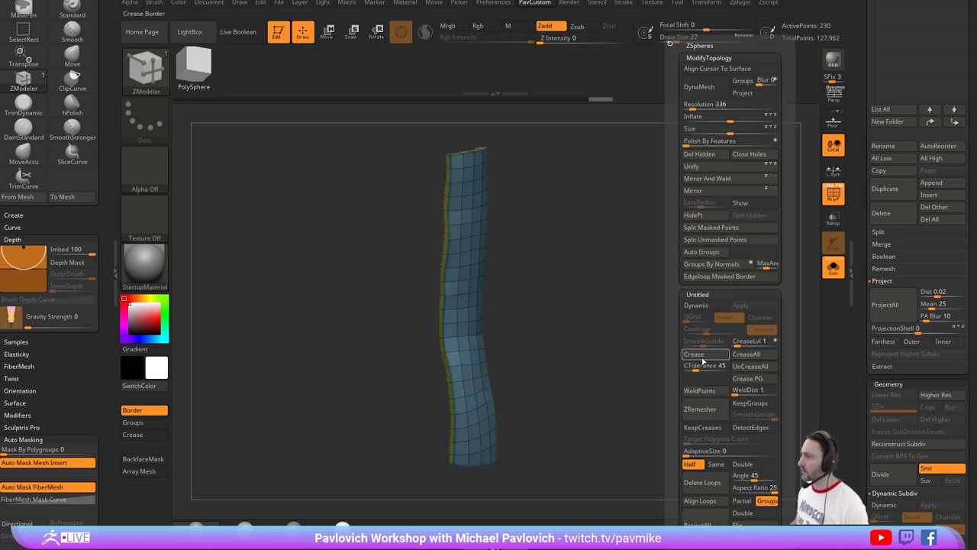
key("ctrl")
key("ctrl+d")
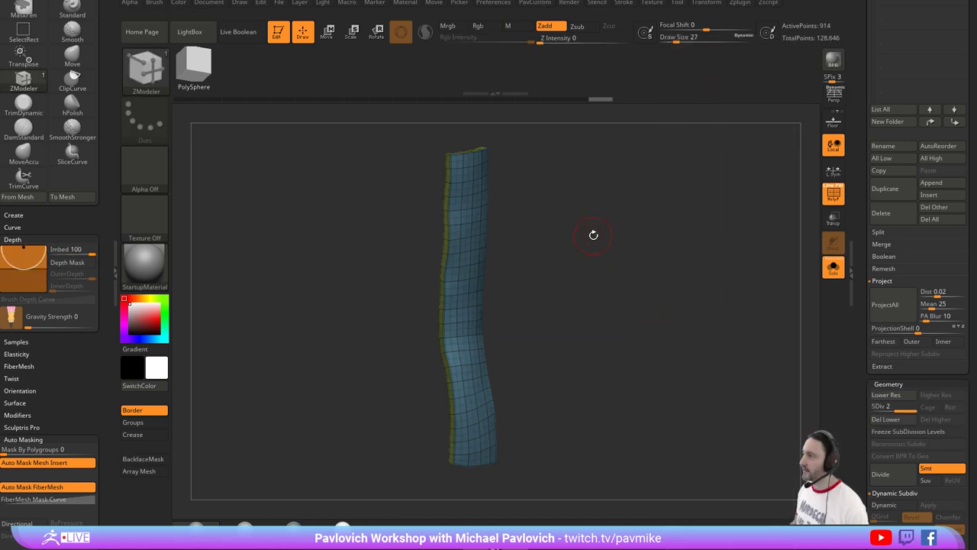
Isolate the strip's outer polygroup with the shoe visible, subdivide to level 3, and project it onto the upper.
left_click(467, 227, "ctrl+shift")
left_click(833, 271)
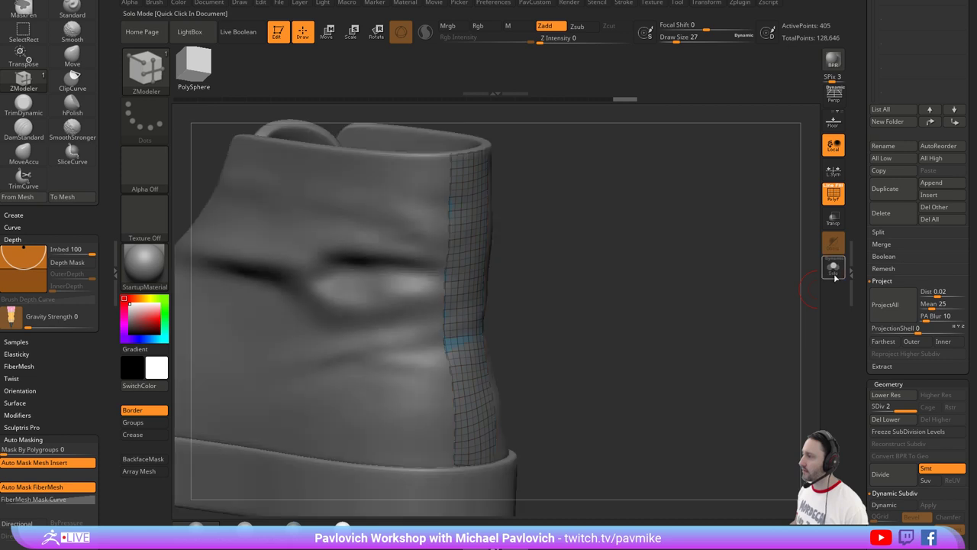
key("shift+space")
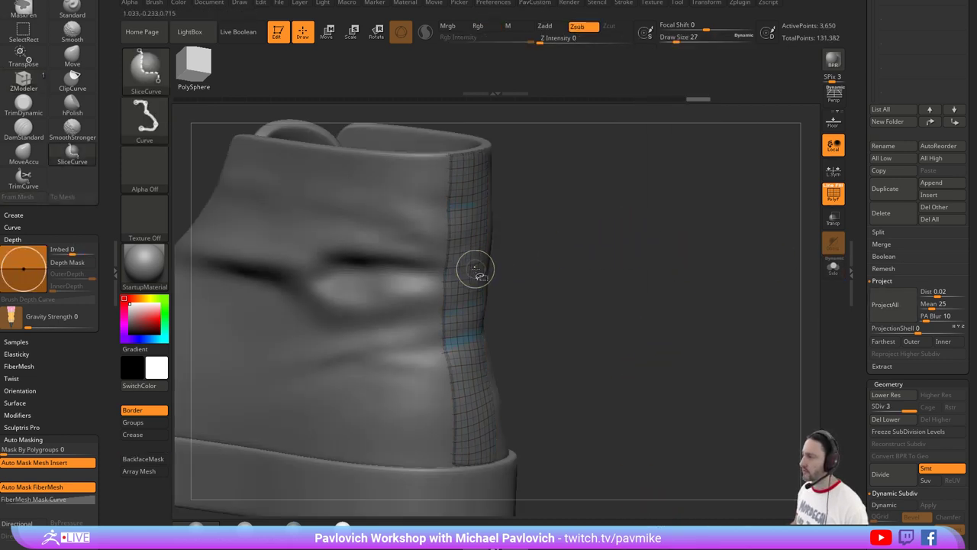
key("ctrl+d")
key("shift+space")
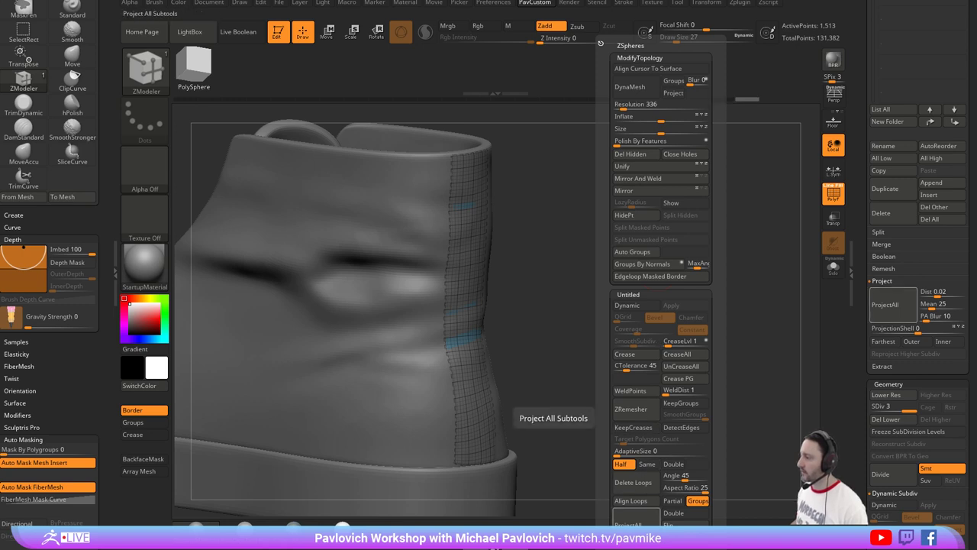
left_click(637, 484)
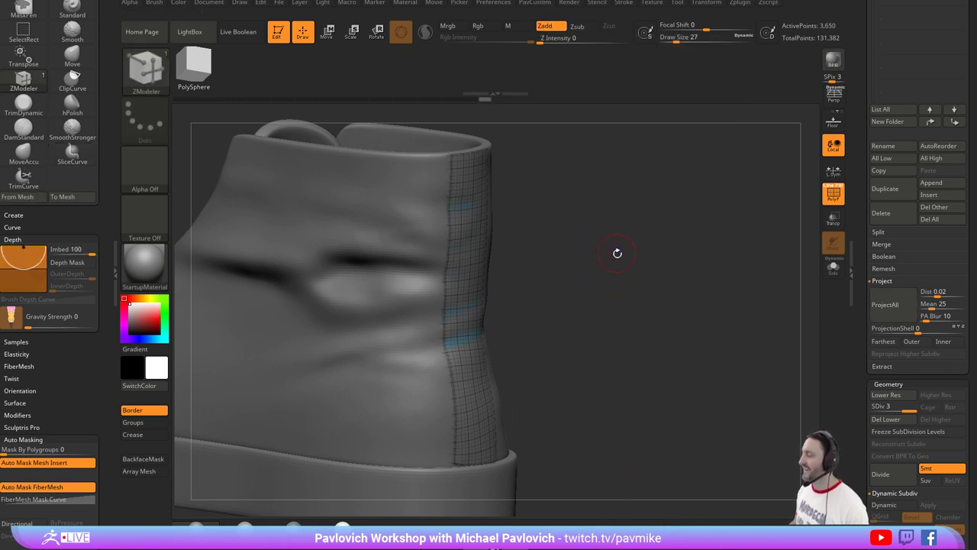
Inspect the strip's side profile with the shoe and in isolation, with the polyframe display turned off.
left_click_drag(617, 252, 632, 225, "shift")
key("w")
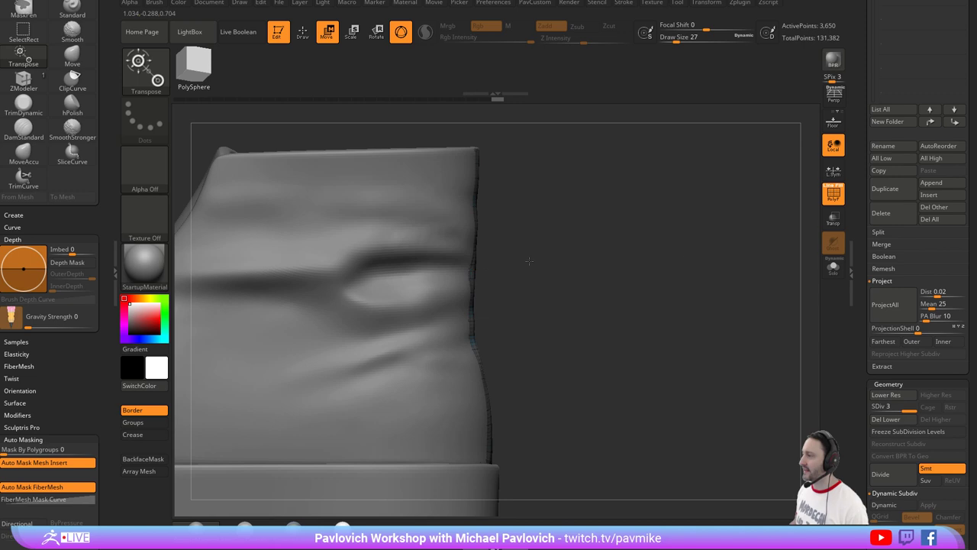
left_click(833, 267)
left_click(838, 272)
key("q")
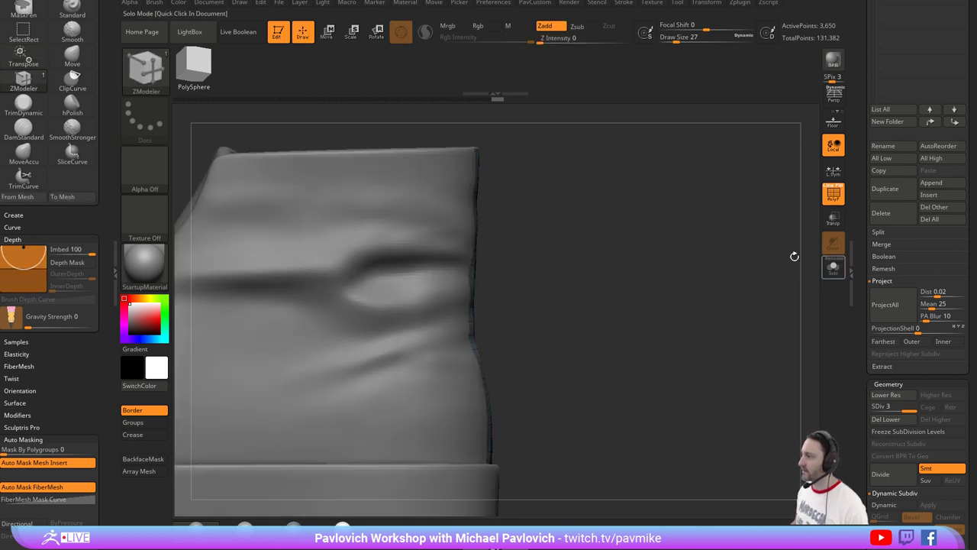
left_click_drag(794, 255, 820, 262, "shift")
left_click(829, 267)
left_click(833, 195)
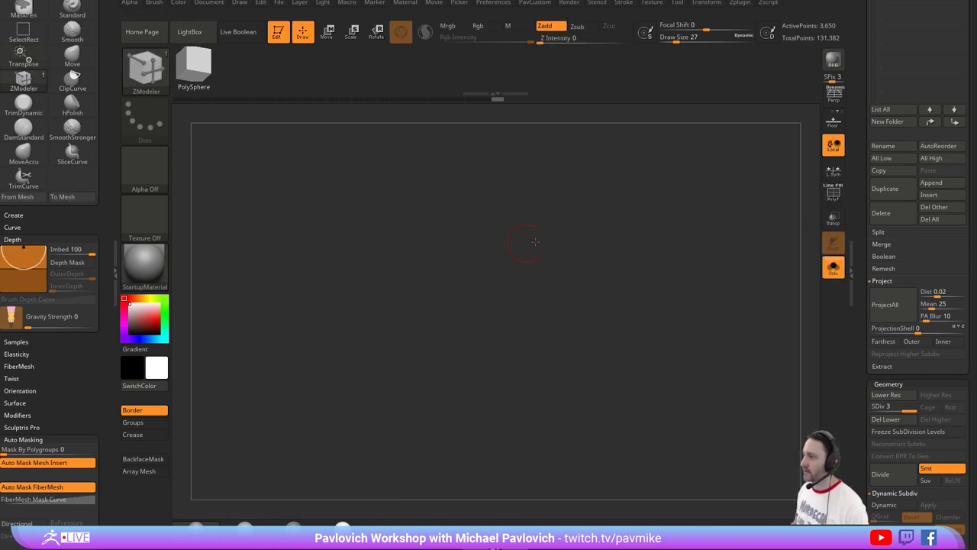
left_click_drag(535, 242, 393, 303)
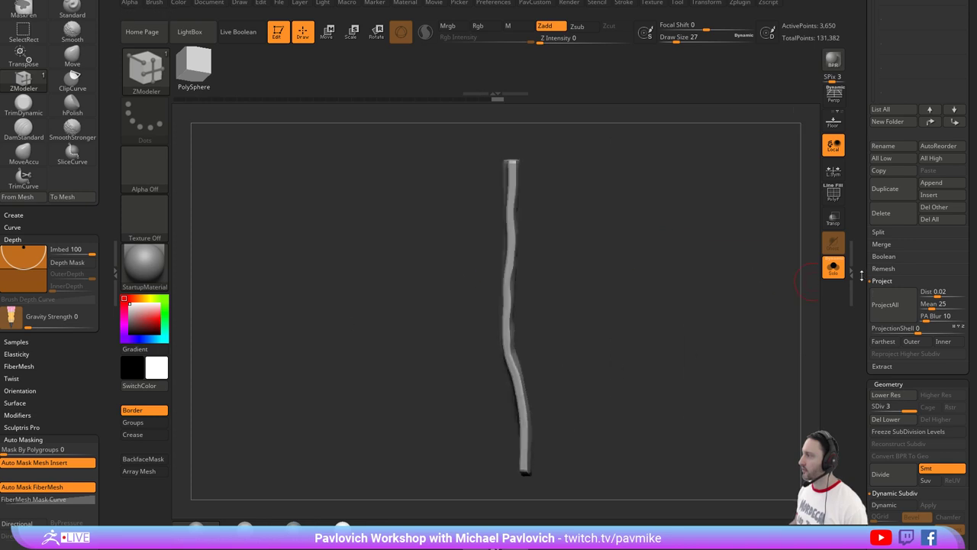
Show the shoe again and move the strip slightly outward from the back of the upper.
left_click(833, 268)
key("w")
left_click(520, 320)
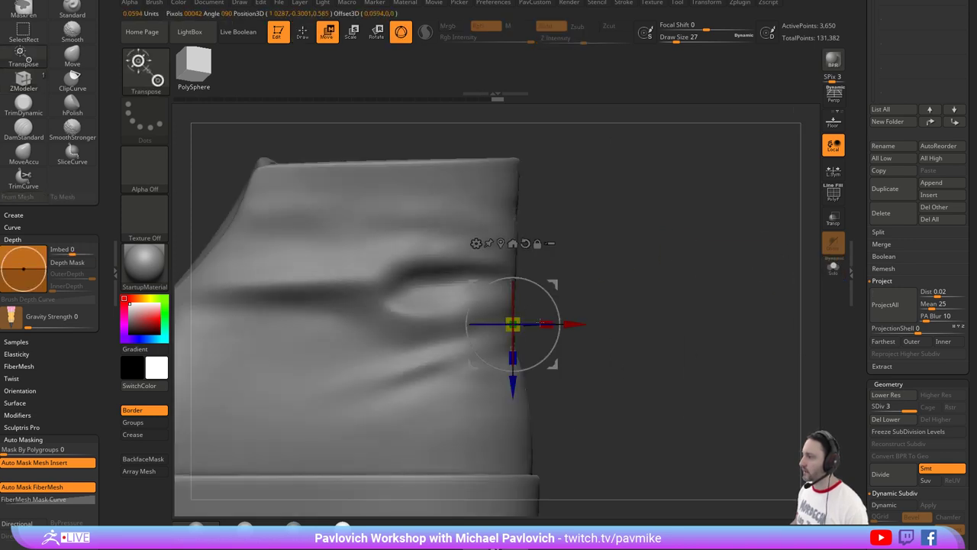
left_click_drag(577, 324, 581, 324)
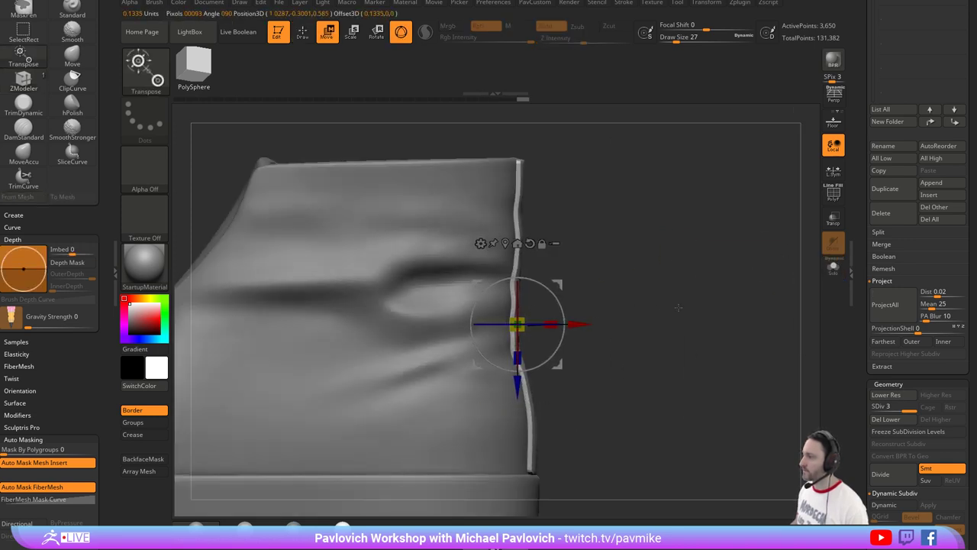
key("q")
right_click_drag(722, 314, 728, 289, "ctrl")
left_click_drag(728, 288, 648, 248)
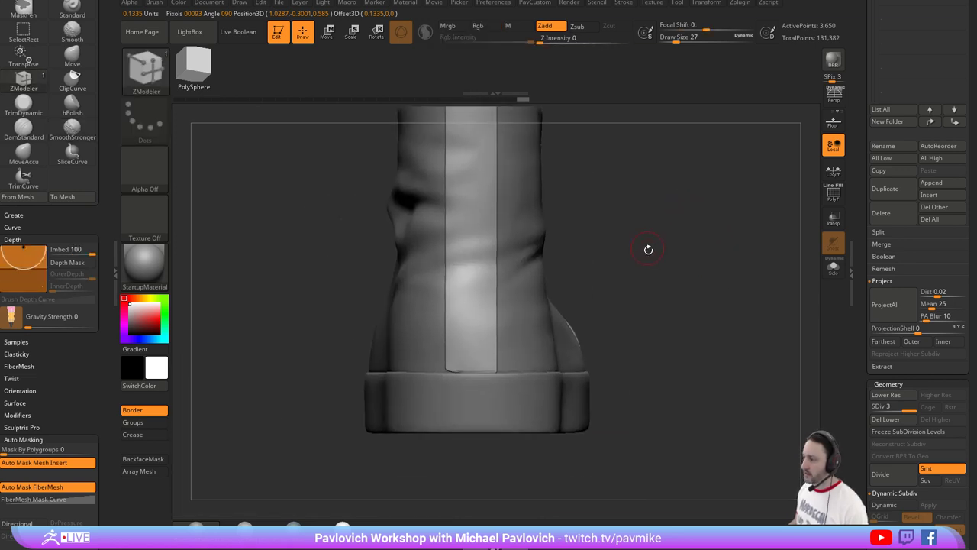
Nudge the back strip's lower corner inward where it meets the sole, using the Move brush.
key("b")
key("m")
key("v")
key("s")
left_click_drag(444, 362, 454, 362)
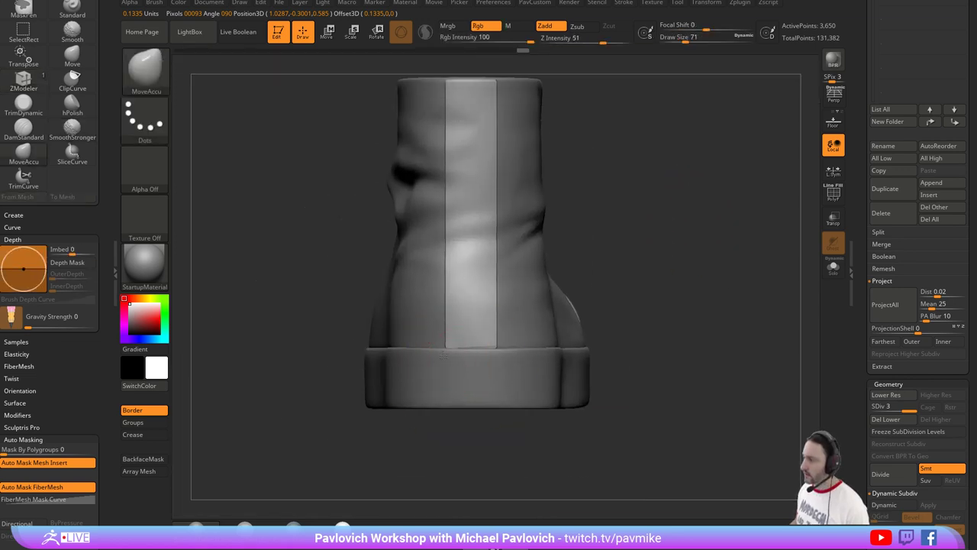
Adjust the strip's upper edge with the Move brush so it sits slightly above the shoe's collar.
mouse_move(674, 268)
left_mouse_down("alt")
mouse_move(674, 330)
mouse_move(664, 301)
mouse_move(678, 304)
mouse_move(664, 291)
mouse_move(675, 274)
mouse_move(667, 277)
mouse_move(694, 277)
mouse_move(720, 310)
mouse_move(562, 284)
left_mouse_up("alt")
key("b")
key("s")
key("t")
key("s")
left_click(479, 242)
key("b")
key("m")
key("v")
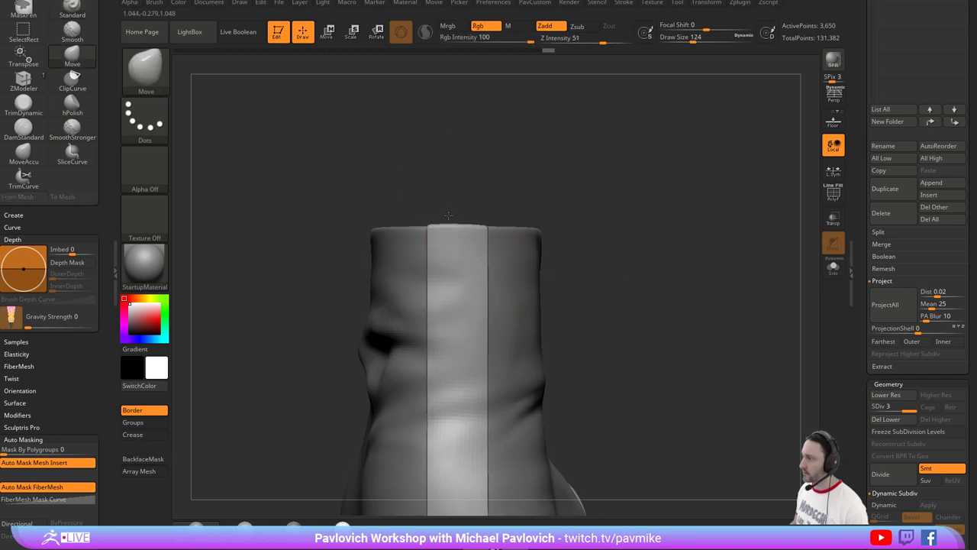
left_click_drag(488, 226, 486, 223)
mouse_move(581, 237)
left_mouse_down("alt")
mouse_move(639, 235)
mouse_move(665, 262)
mouse_move(691, 267)
left_mouse_up("alt")
Open the strip's crease settings and subdivide the strip to level 4.
key("s")
left_click(628, 251)
scroll(907, 278, "down", 3)
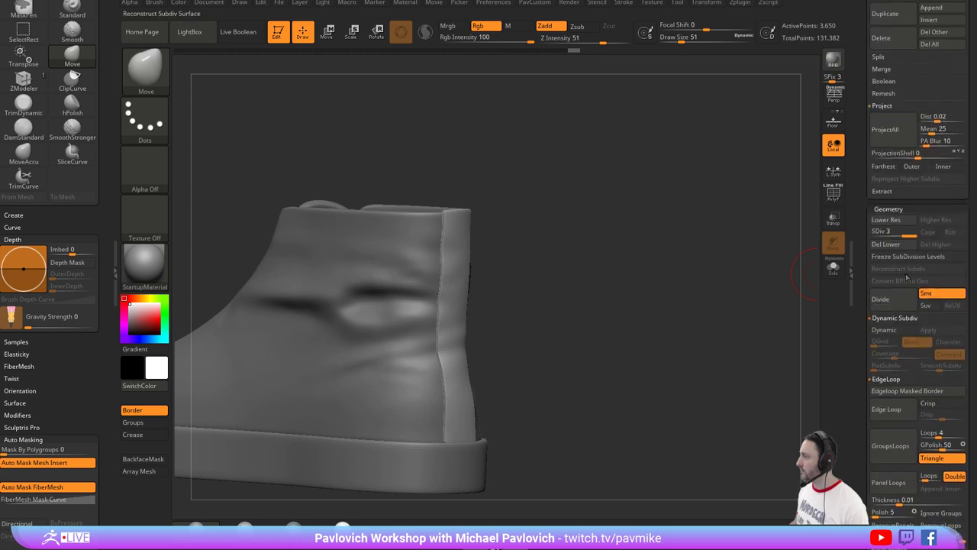
scroll(893, 382, "down", 1)
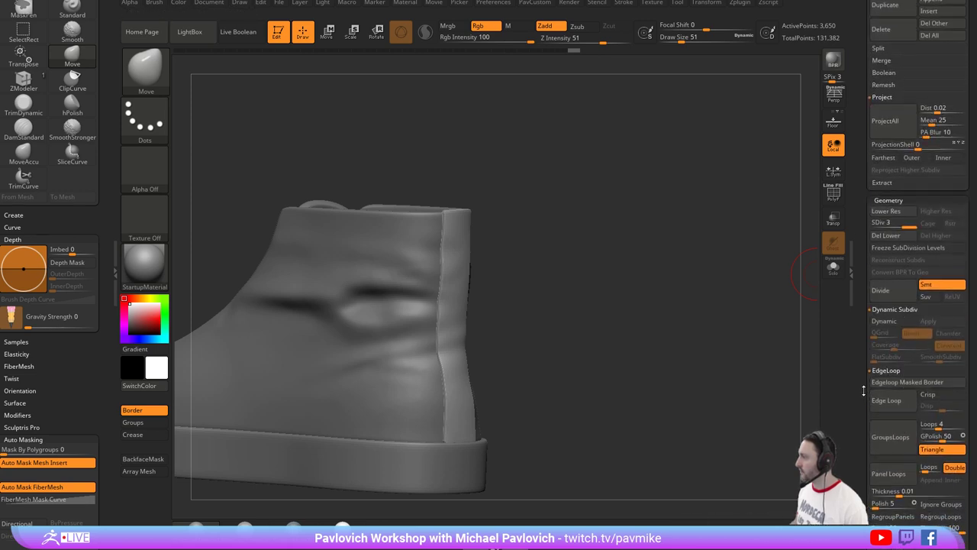
key("shift")
left_click(884, 345)
left_click(884, 357)
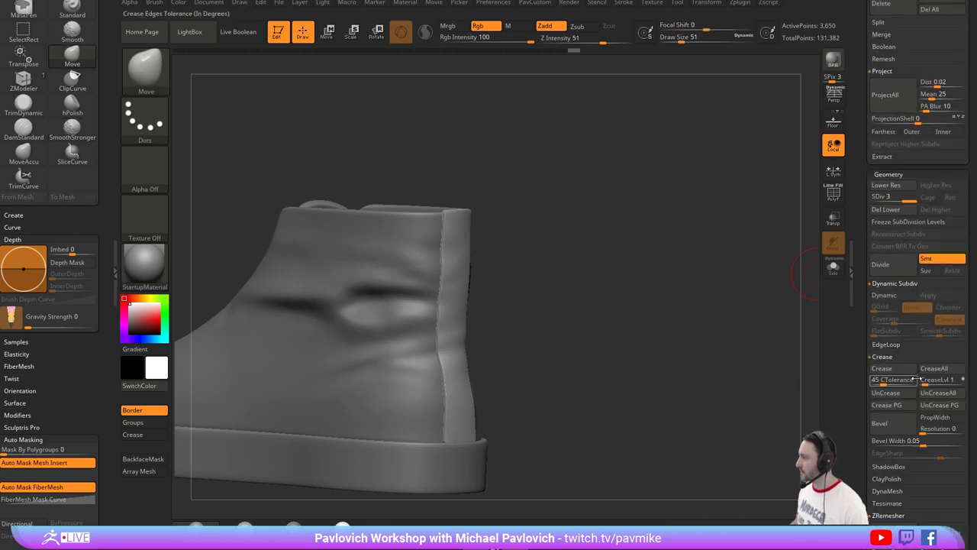
mouse_move(757, 341)
left_mouse_down()
mouse_move(648, 257)
mouse_move(628, 274)
mouse_move(674, 293)
mouse_move(644, 285)
left_mouse_up()
key("ctrl")
Refine the folds along the back strip with the Standard brush and smooth them.
key("b")
key("s")
key("t")
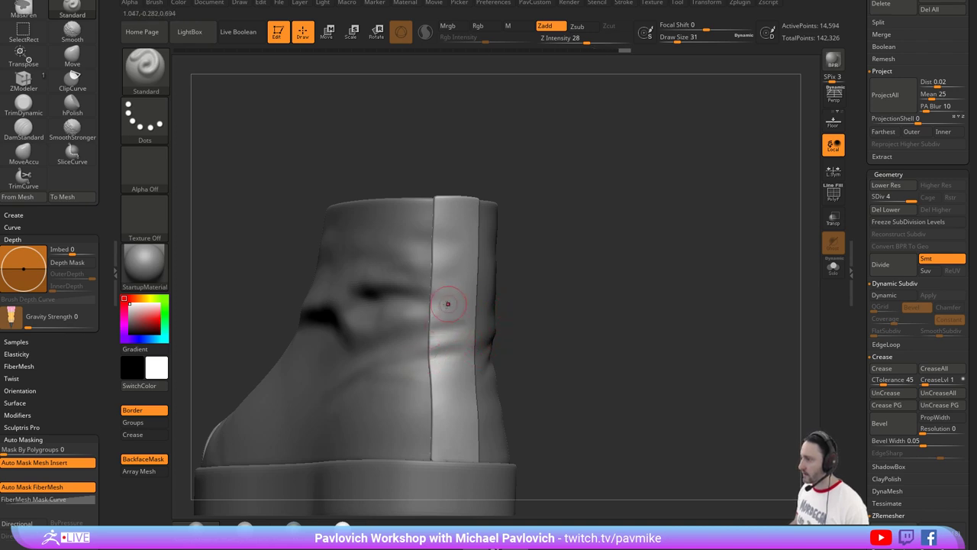
key("shift")
mouse_move(543, 304)
left_mouse_down("alt")
mouse_move(543, 280)
mouse_move(605, 303)
mouse_move(628, 266)
mouse_move(633, 328)
mouse_move(640, 252)
mouse_move(624, 266)
left_mouse_up("alt")
key("shift")
key("s")
mouse_move(628, 267)
left_mouse_down()
mouse_move(611, 277)
mouse_move(618, 263)
mouse_move(657, 288)
mouse_move(628, 229)
left_mouse_up()
Select the shoe upper and smooth the wrinkles on its more lightly folded side.
left_click(545, 293, "alt")
key("s")
mouse_move(627, 229)
left_mouse_down()
mouse_move(698, 274)
mouse_move(718, 271)
mouse_move(711, 256)
mouse_move(672, 292)
mouse_move(698, 290)
left_mouse_up()
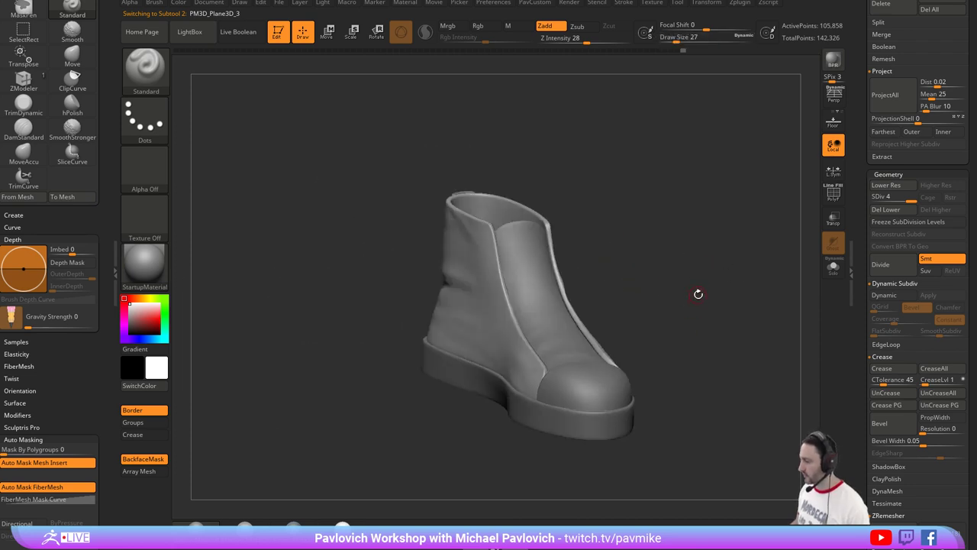
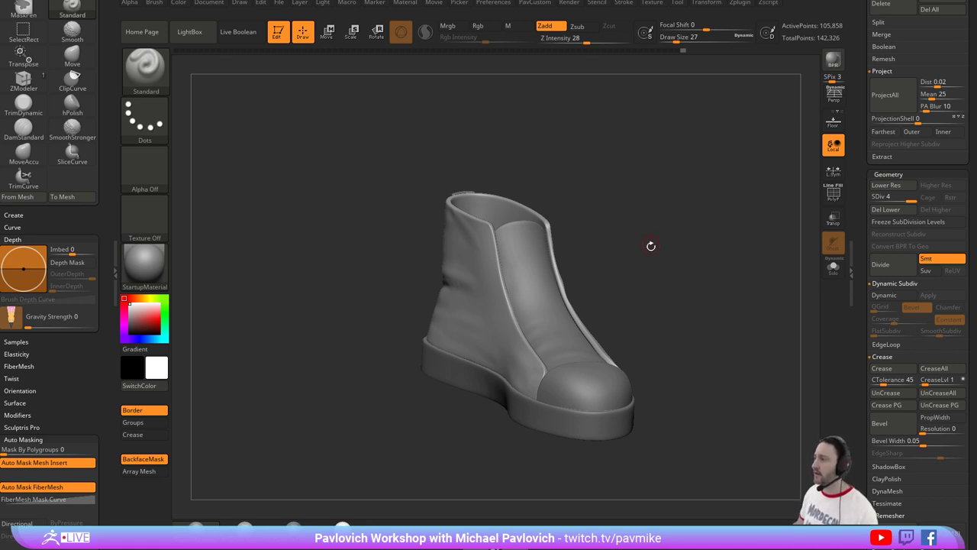
left_click_drag(650, 247, 469, 283)
left_click_drag(409, 290, 486, 274)
key("shift")
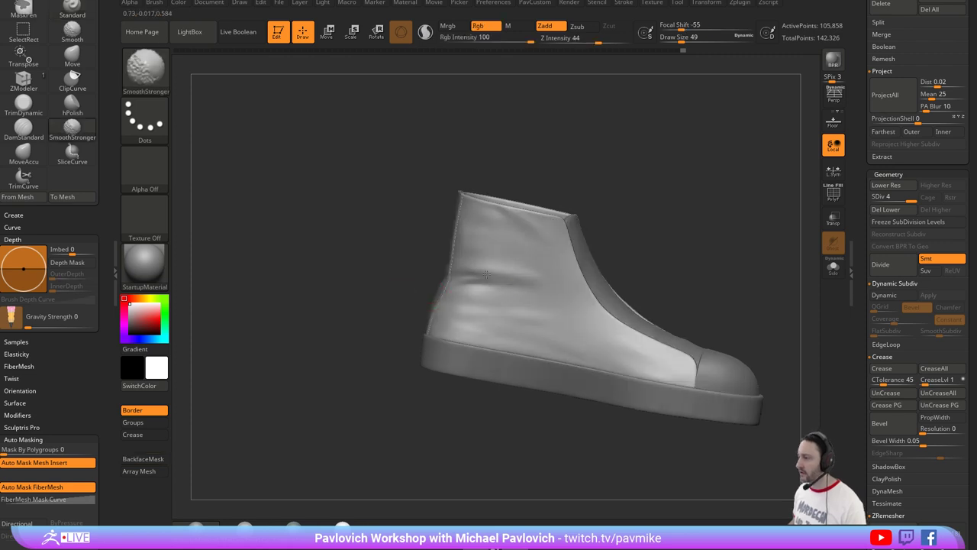
left_click_drag(592, 219, 675, 214)
key("shift")
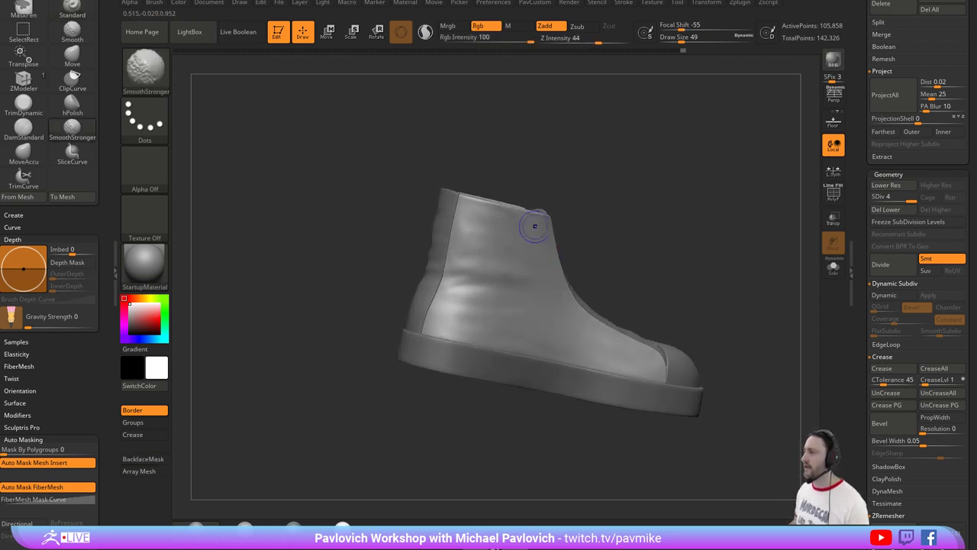
left_click_drag(576, 219, 672, 213)
key("shift")
left_click_drag(499, 266, 477, 279, "shift")
mouse_move(616, 234)
left_mouse_down()
mouse_move(672, 240)
mouse_move(661, 252)
mouse_move(680, 252)
left_mouse_up()
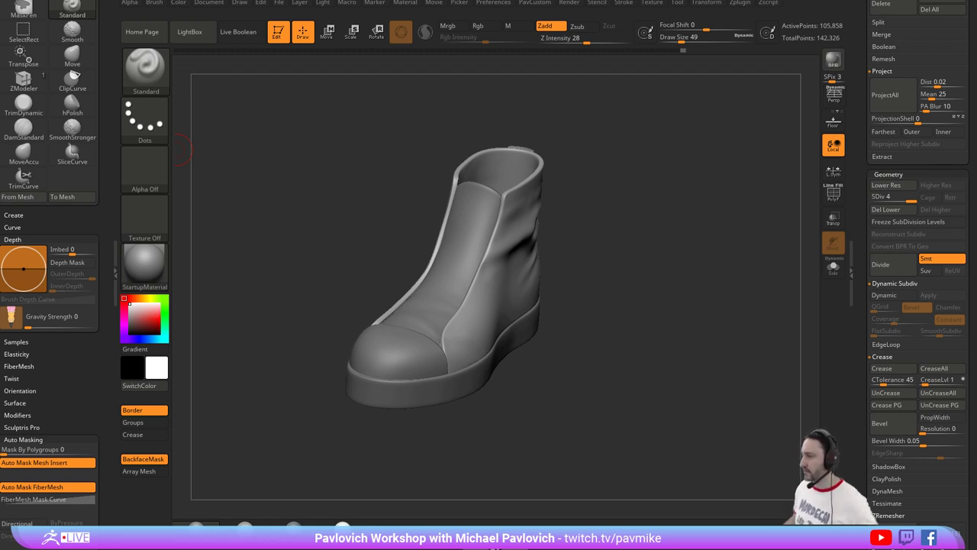
Carve the deep side fold forward toward the front opening with the Standard brush.
right_click_drag(728, 213, 619, 216)
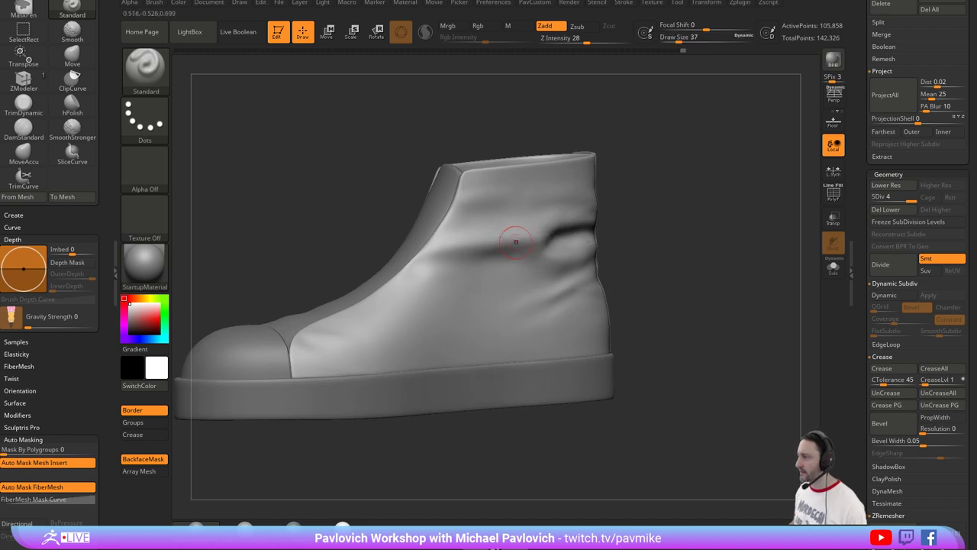
mouse_move(469, 249)
left_mouse_down()
mouse_move(535, 241)
mouse_move(497, 244)
mouse_move(552, 253)
left_mouse_up()
mouse_move(561, 252)
right_mouse_down()
mouse_move(613, 240)
mouse_move(573, 238)
right_mouse_up()
left_click_drag(493, 242, 538, 259)
left_click_drag(465, 254, 513, 271)
right_click_drag(581, 273, 680, 261)
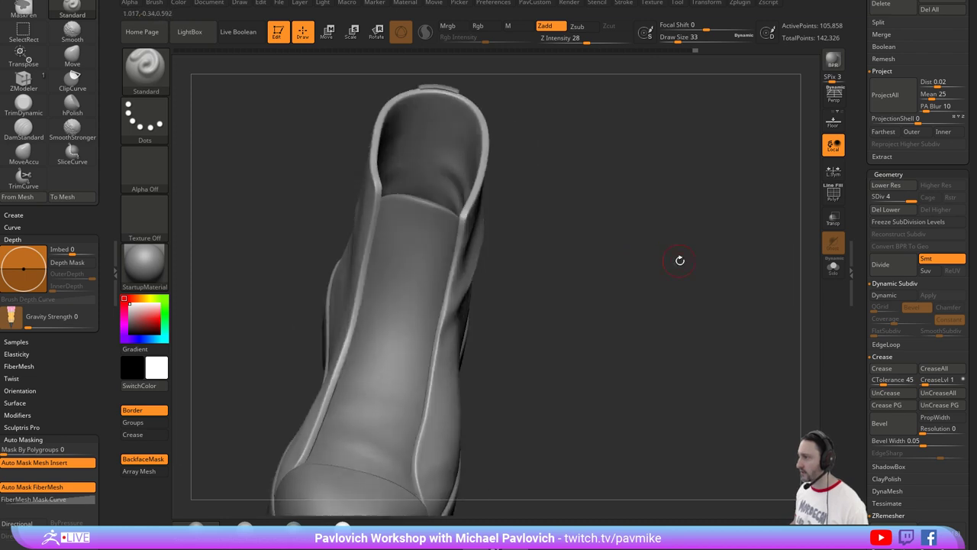
Build up the ridge above the point where the deep folds meet, and smooth the surface around it.
left_click_drag(680, 260, 534, 257)
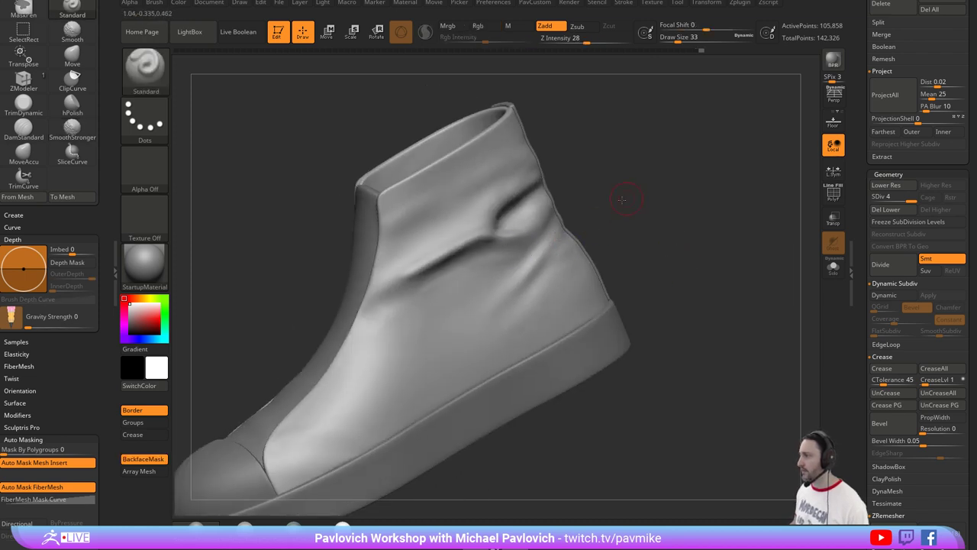
mouse_move(626, 203)
left_mouse_down()
mouse_move(566, 221)
mouse_move(580, 187)
left_mouse_up()
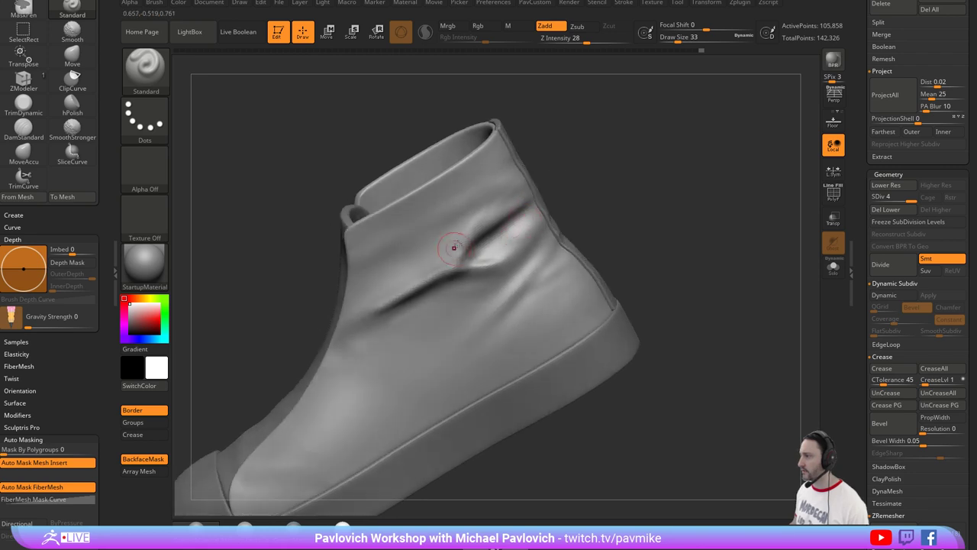
mouse_move(454, 246)
left_mouse_down()
mouse_move(499, 217)
mouse_move(463, 238)
left_mouse_up()
left_click_drag(640, 177, 599, 178)
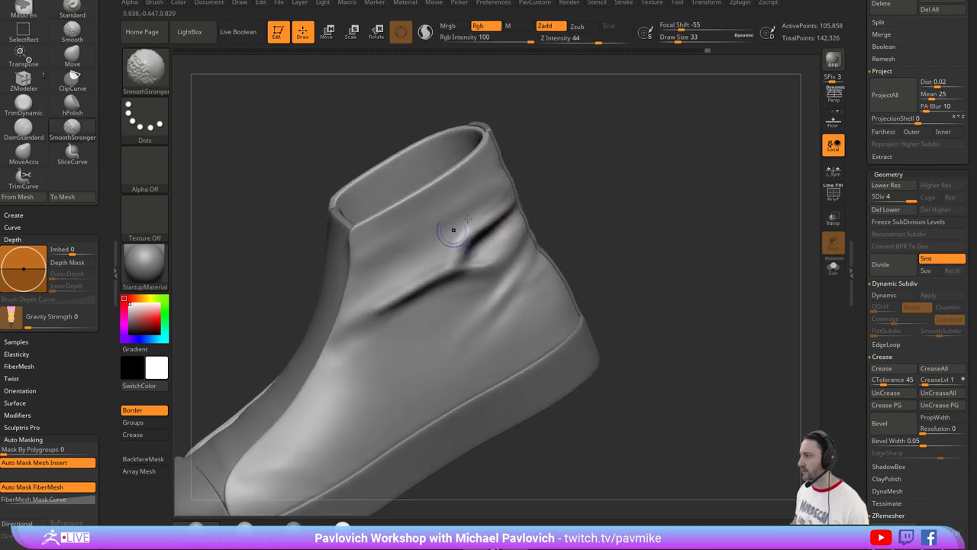
mouse_move(491, 218)
left_mouse_down()
mouse_move(448, 252)
mouse_move(458, 226)
mouse_move(444, 254)
left_mouse_up()
mouse_move(591, 222)
left_mouse_down()
mouse_move(602, 201)
mouse_move(601, 210)
left_mouse_up()
left_click_drag(436, 264, 427, 269, "shift")
mouse_move(613, 252)
left_mouse_down("shift")
mouse_move(672, 238)
mouse_move(420, 314)
left_mouse_up("shift")
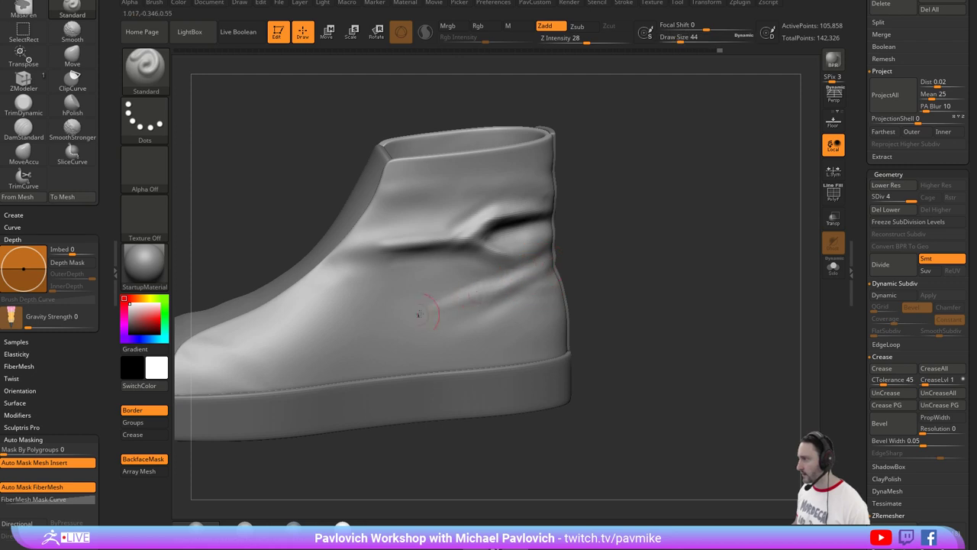
Sculpt the lower wrinkle running diagonally from the back strip toward the middle of the side with the Standard brush.
left_click_drag(533, 272, 428, 312)
left_click_drag(611, 276, 637, 262)
key("s")
left_click_drag(534, 298, 515, 299)
right_click_drag(514, 298, 543, 277)
Cut a sharper crease into the lower diagonal wrinkle near the back strip with the DamStandard brush.
key("b")
key("d")
key("s")
left_click_drag(631, 258, 504, 286)
key("s")
left_click_drag(550, 261, 485, 296)
left_click_drag(655, 259, 558, 271)
key("b")
key("s")
key("t")
key("s")
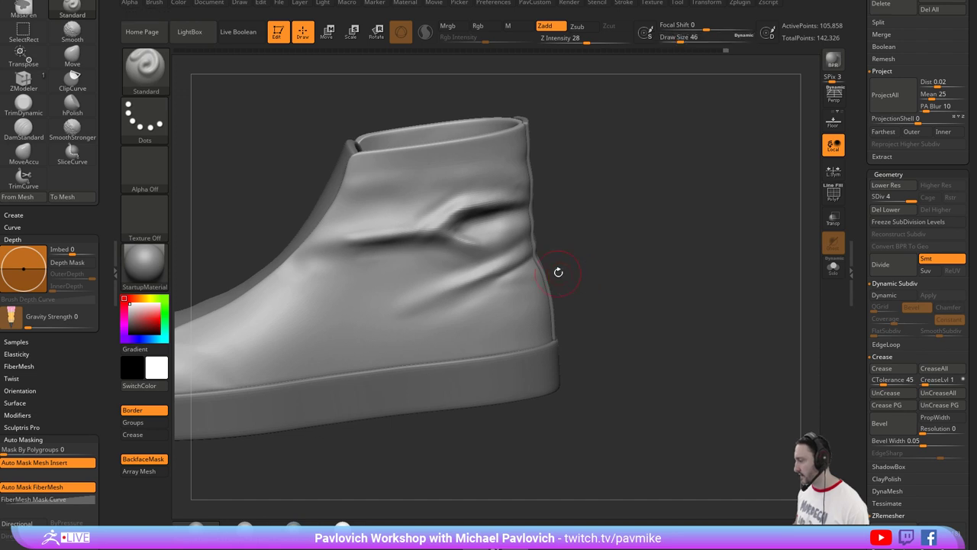
key("b")
key("c")
key("l")
right_click_drag(528, 278, 538, 267)
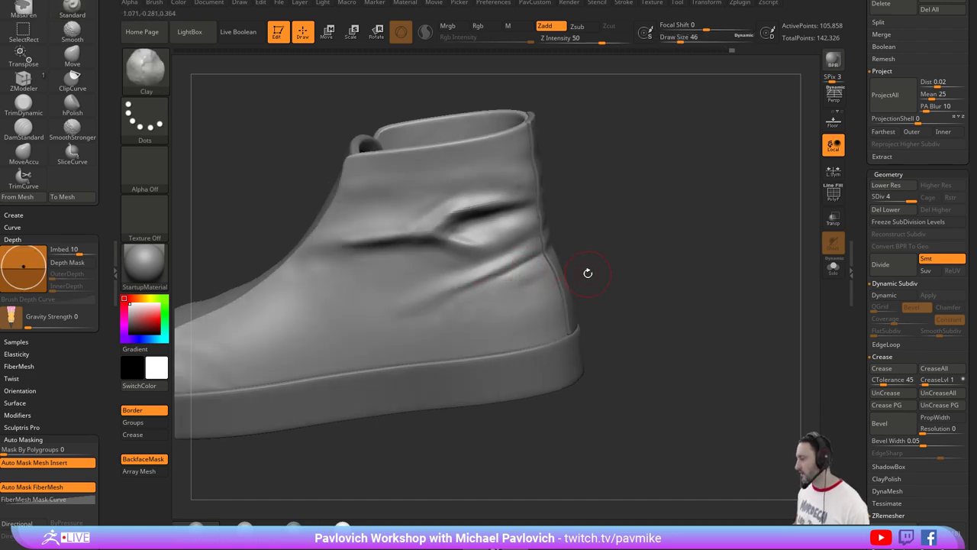
Add a faint secondary wrinkle beneath the lower diagonal one with the Standard brush and smooth it.
type("bsts35")
key("Return")
key("bracketright")
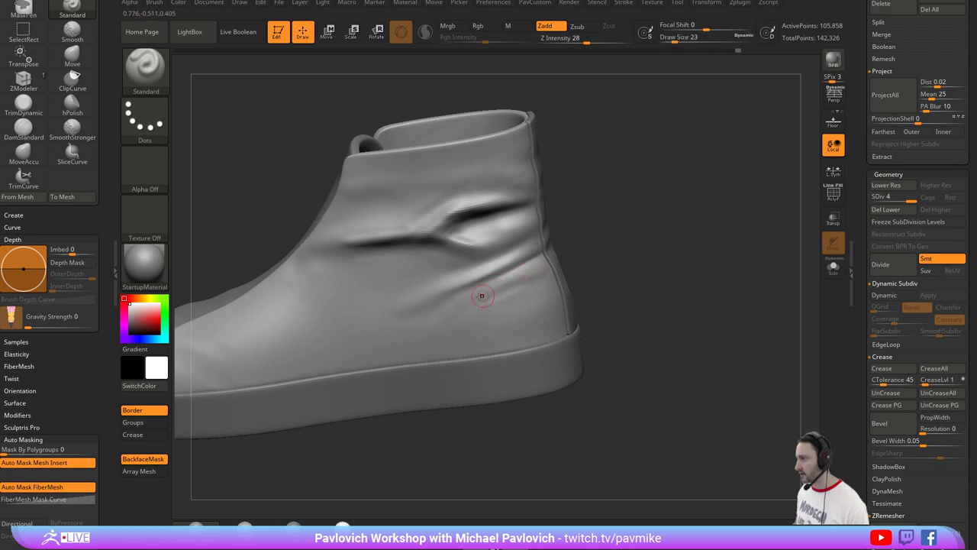
left_click_drag(480, 295, 508, 281)
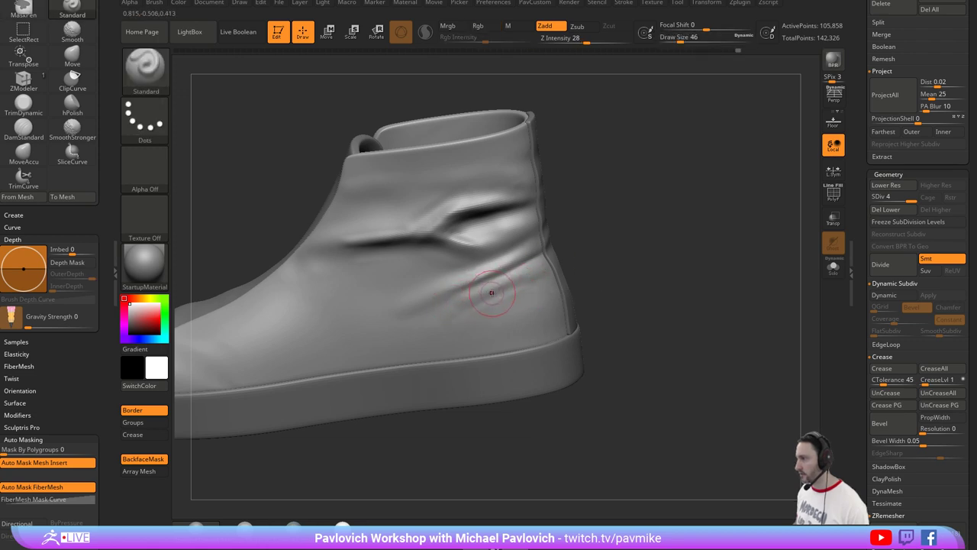
key("shift")
mouse_move(500, 282)
left_mouse_down("shift")
mouse_move(489, 289)
mouse_move(510, 297)
left_mouse_up("shift")
left_click_drag(595, 283, 622, 275)
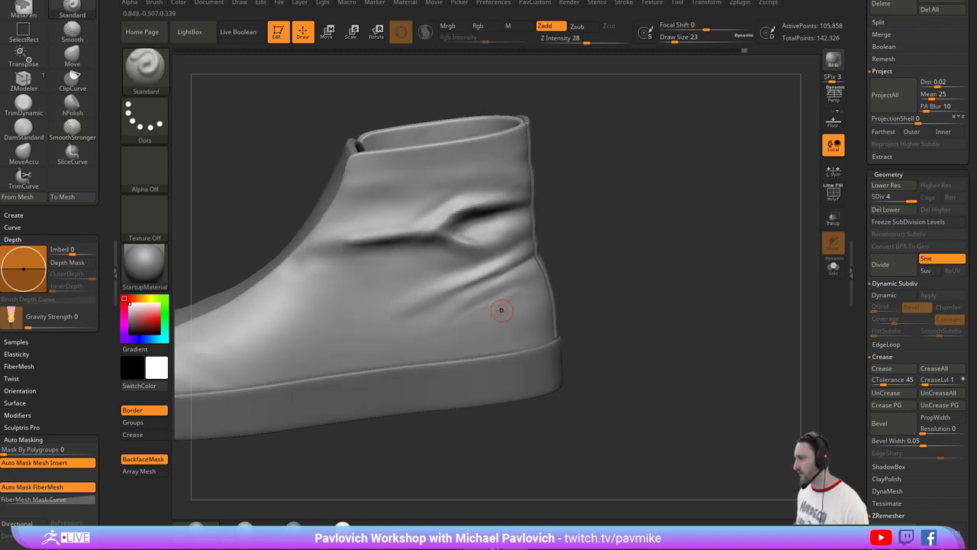
key("shift")
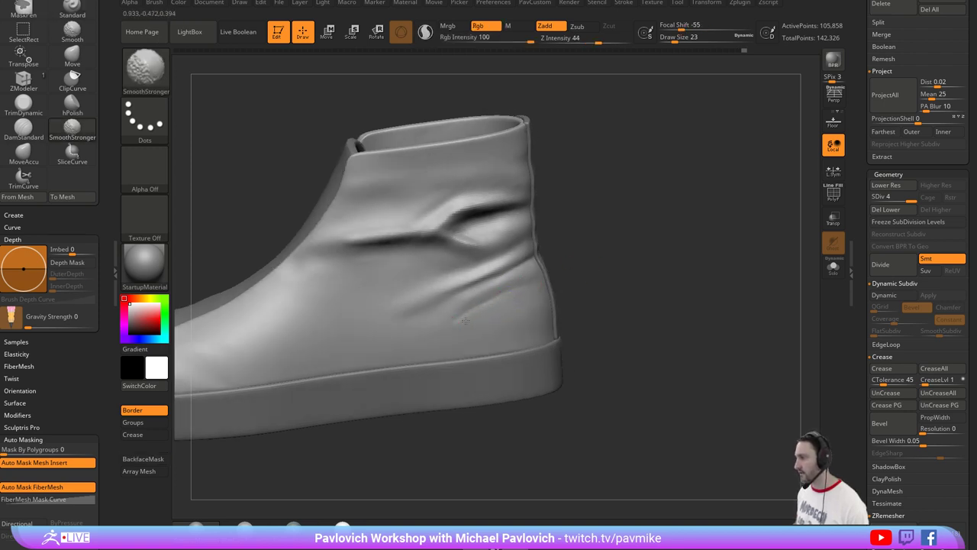
left_click_drag(594, 284, 610, 277)
Soften the hard crease of the main fold running forward from the heel pocket.
left_click_drag(498, 236, 484, 260)
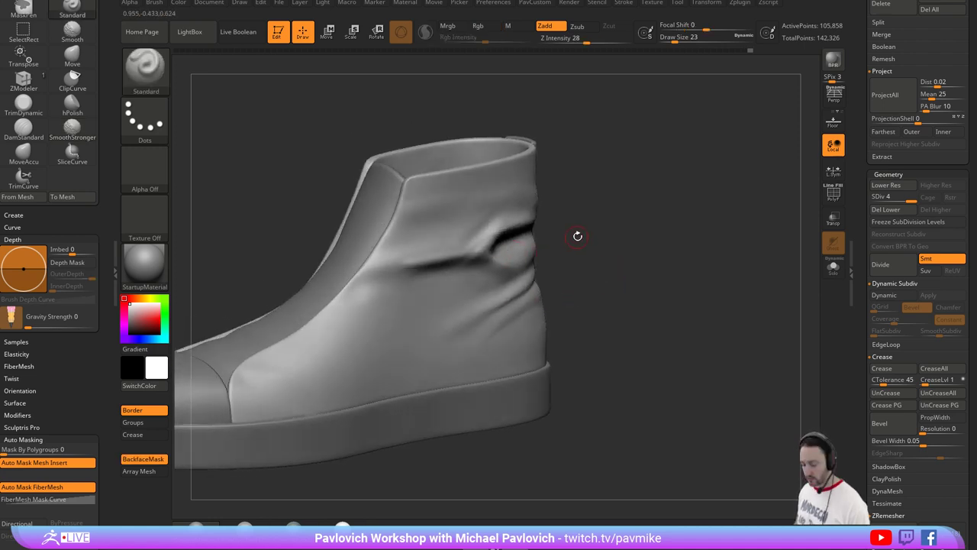
left_click_drag(577, 236, 604, 252)
key("2")
left_click_drag(446, 268, 495, 272)
left_click_drag(590, 276, 580, 270)
key("bracketleft")
mouse_move(482, 271)
left_mouse_down()
mouse_move(438, 273)
mouse_move(489, 282)
mouse_move(461, 287)
left_mouse_up()
key("bracketleft")
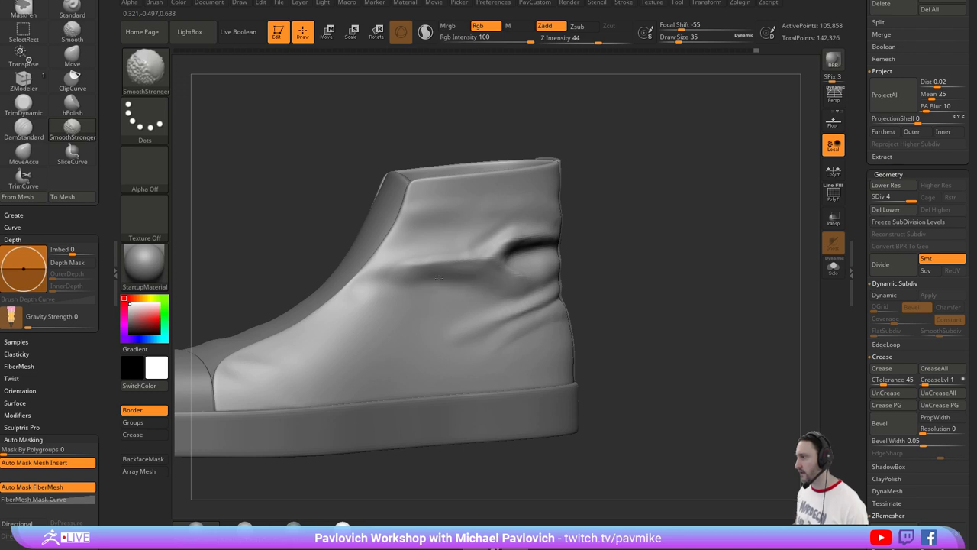
Tighten the upper edge of the main fold up to the heel pocket with the Pinch brush.
key("b")
key("p")
key("i")
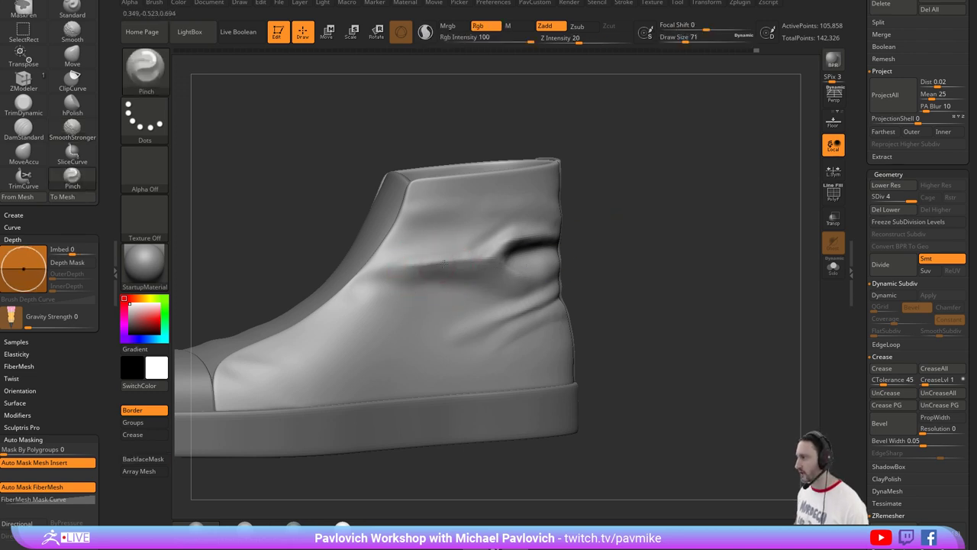
left_click_drag(445, 264, 501, 235)
key("s")
left_click_drag(608, 252, 609, 252)
left_click_drag(611, 256, 657, 272)
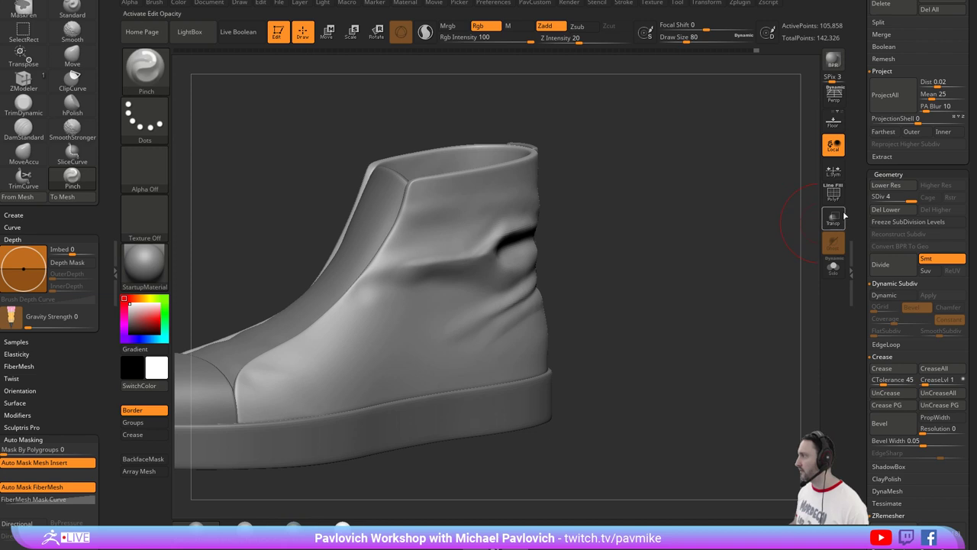
Lower the upper to subdivision level 2, smooth the main fold, and return to level 4.
left_click_drag(886, 198, 888, 198)
left_click_drag(405, 265, 459, 260, "shift")
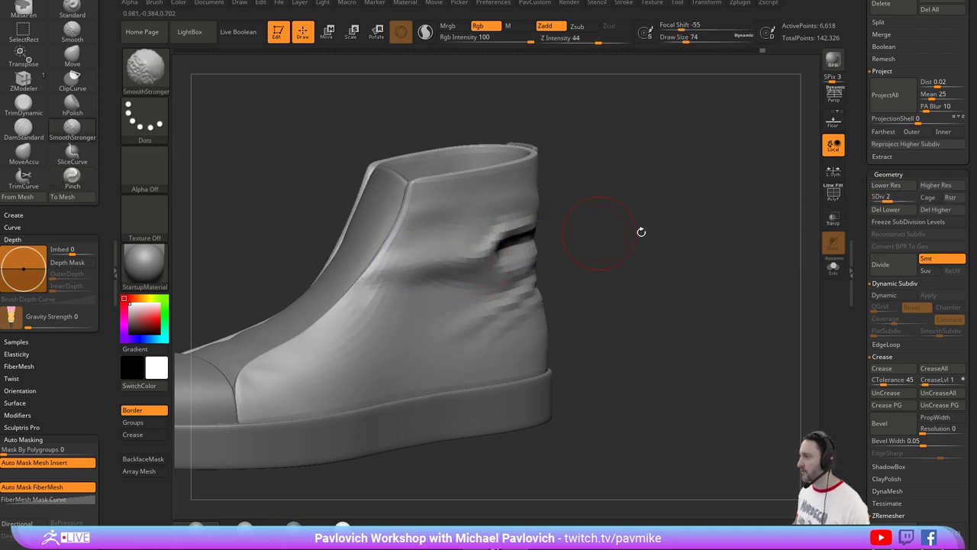
key("d")
key("d")
Smooth along the main fold toward the heel, then refine the ridge above it with the Standard brush.
key("s")
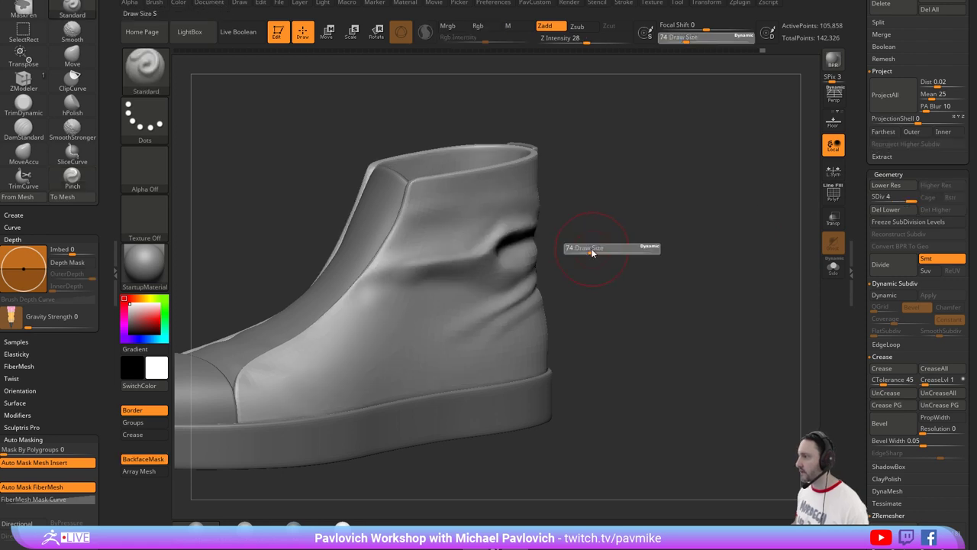
right_click_drag(592, 252, 572, 252)
left_click_drag(397, 266, 532, 244, "shift")
right_click_drag(533, 244, 508, 235)
key("bracketleft")
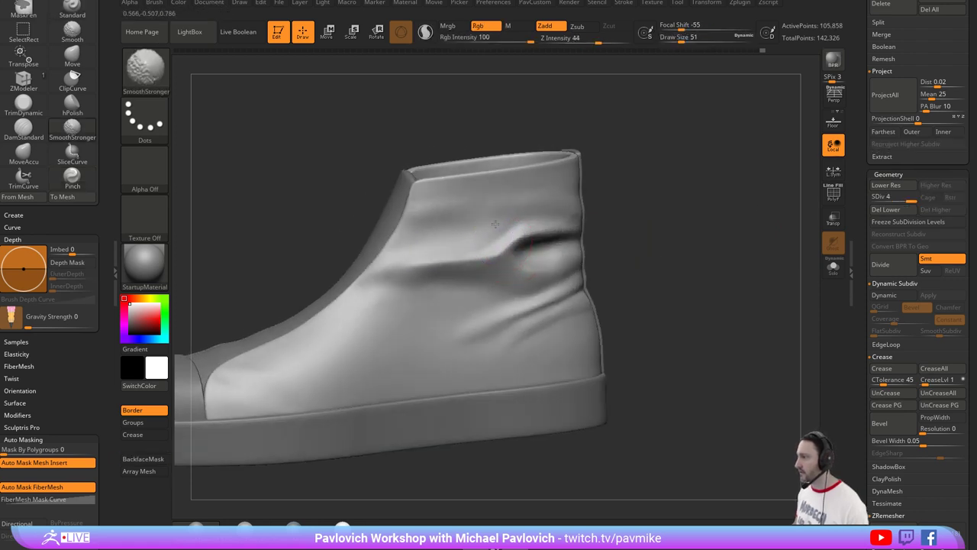
mouse_move(675, 251)
left_mouse_down()
mouse_move(653, 263)
mouse_move(650, 252)
left_mouse_up()
key("s")
left_click_drag(546, 216, 563, 214)
key("s")
left_click_drag(421, 255, 415, 257)
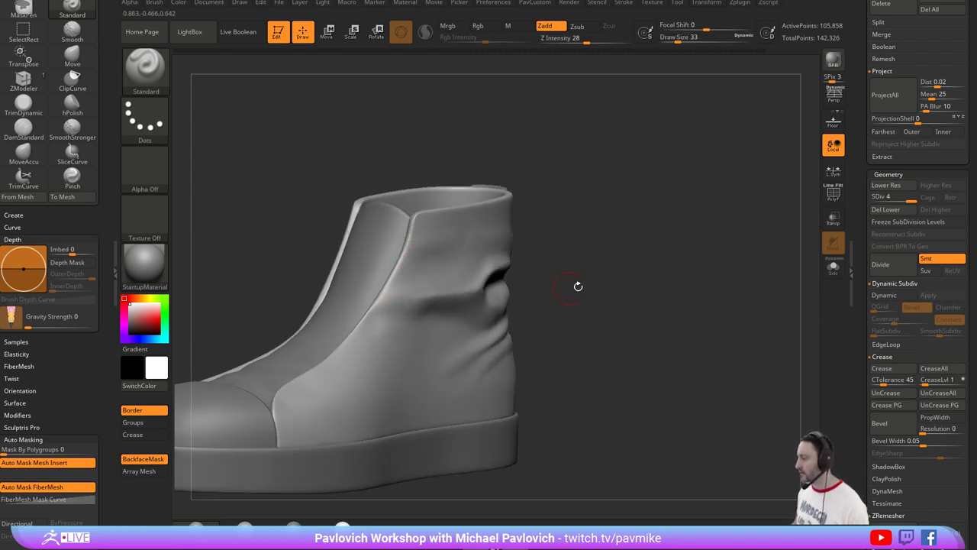
mouse_move(578, 286)
left_mouse_down()
mouse_move(580, 258)
mouse_move(591, 275)
mouse_move(584, 254)
mouse_move(572, 255)
left_mouse_up()
Reshape the puffed pocket beneath the main fold near the heel with the Move brush.
key("s")
key("b")
key("m")
key("v")
left_click_drag(475, 281, 499, 294)
key("s")
key("s")
left_click_drag(596, 292, 596, 276)
mouse_move(478, 295)
left_mouse_down()
mouse_move(472, 298)
mouse_move(497, 290)
left_mouse_up()
key("s")
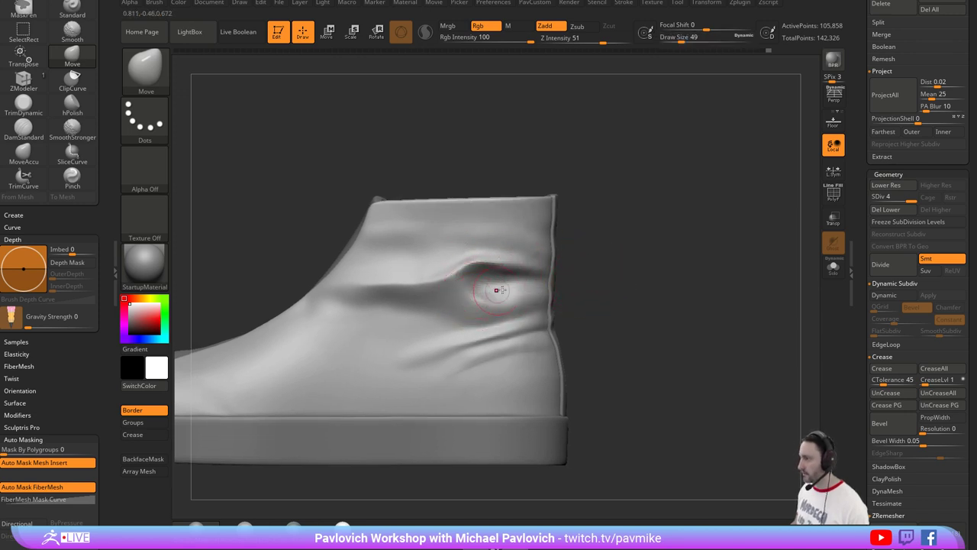
Define the front and lower edge of the heel pocket with the Standard brush and smooth around it.
key("b")
key("s")
key("t")
left_click_drag(577, 271, 547, 277)
left_click_drag(448, 284, 504, 310)
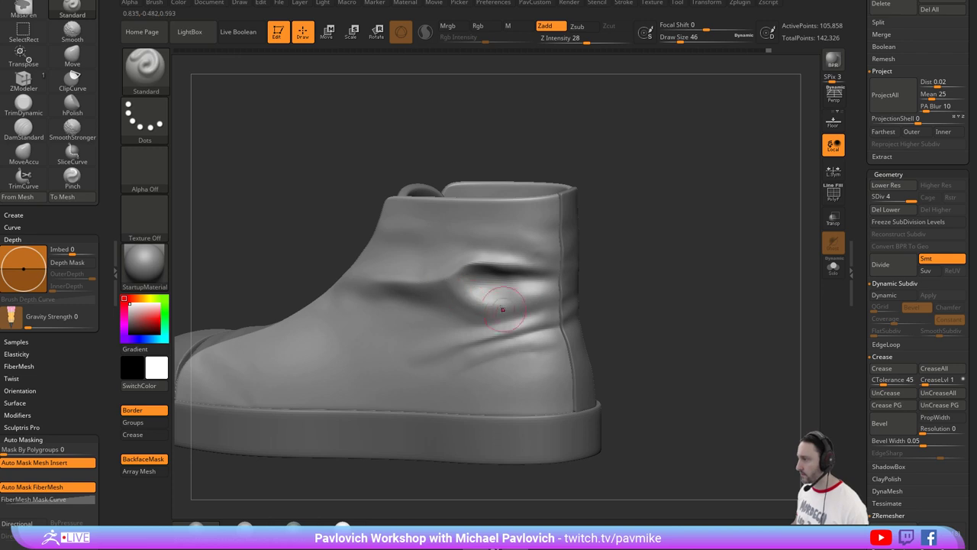
mouse_move(458, 283)
left_mouse_down()
mouse_move(519, 313)
mouse_move(481, 319)
left_mouse_up()
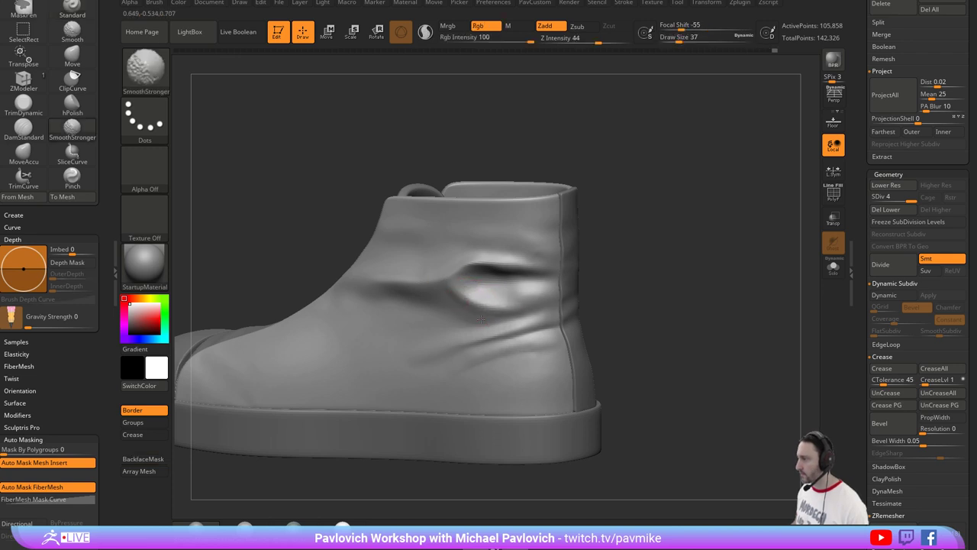
left_click_drag(639, 252, 444, 259)
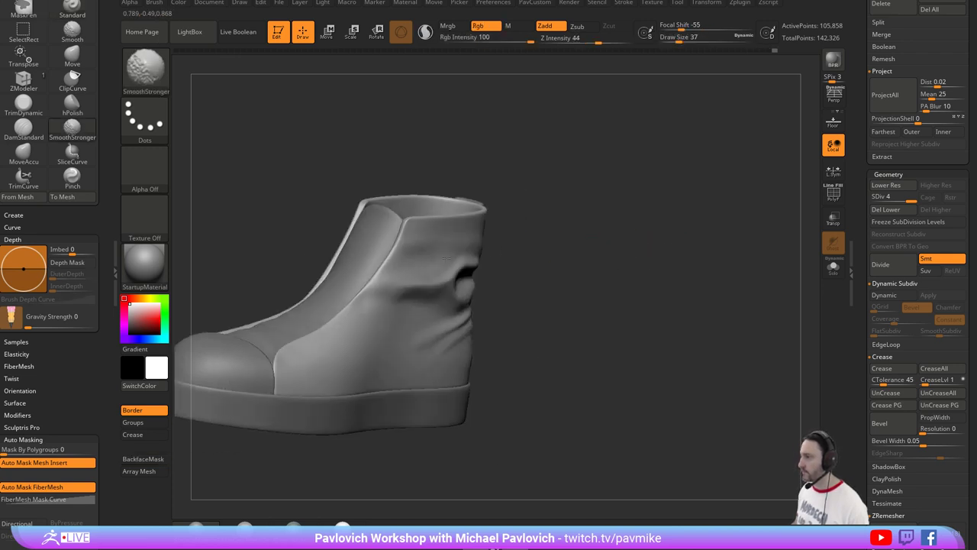
Quick-save the shoe project and select the sole.
left_click_drag(567, 239, 618, 227, "alt")
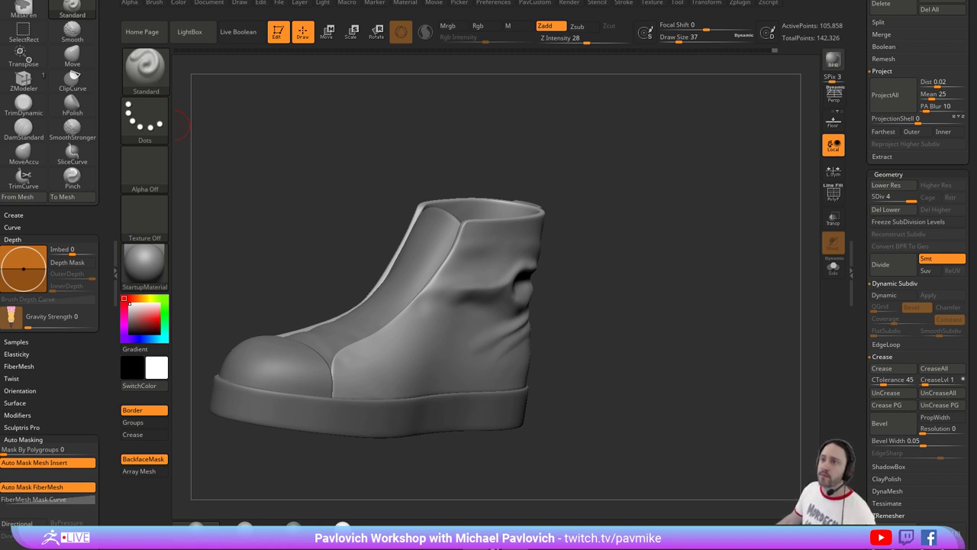
key("ctrl+s")
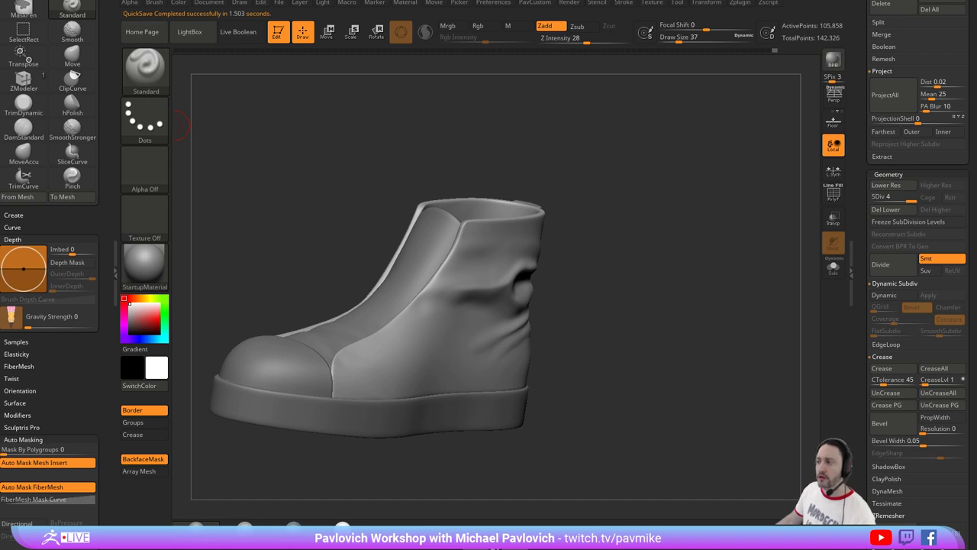
left_click_drag(593, 401, 546, 421)
left_click(473, 418, "alt")
left_click_drag(584, 392, 597, 368)
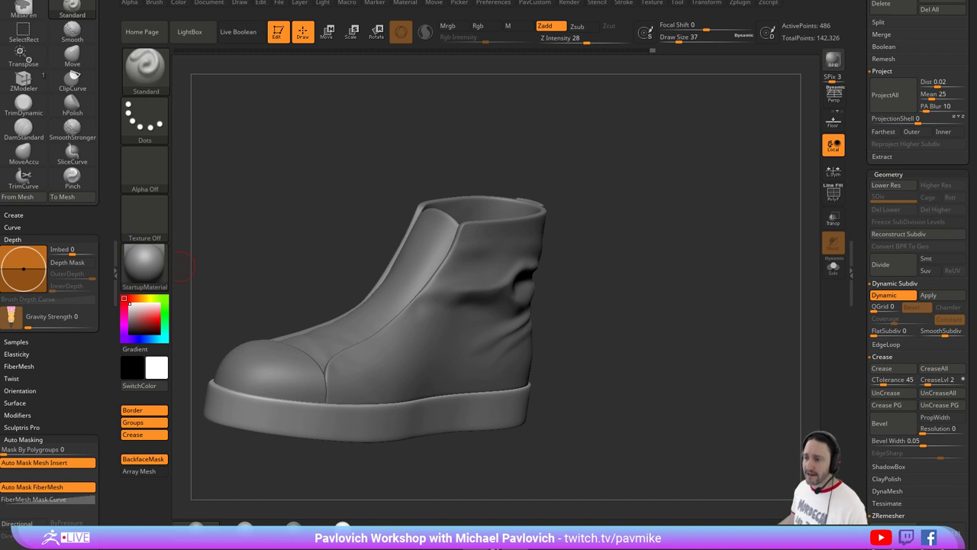
Sculpt a horizontal fold near the heel on the opposite side of the upper at draw size 51 and smooth above it.
left_click_drag(673, 291, 683, 242)
mouse_move(612, 117)
left_mouse_down("alt")
mouse_move(644, 195)
mouse_move(616, 208)
left_mouse_up("alt")
key("Up")
key("s")
left_click_drag(429, 297, 379, 304)
mouse_move(471, 294)
left_mouse_down()
mouse_move(375, 297)
mouse_move(492, 301)
left_mouse_up()
left_click_drag(386, 298, 475, 296)
left_click(395, 287, "shift")
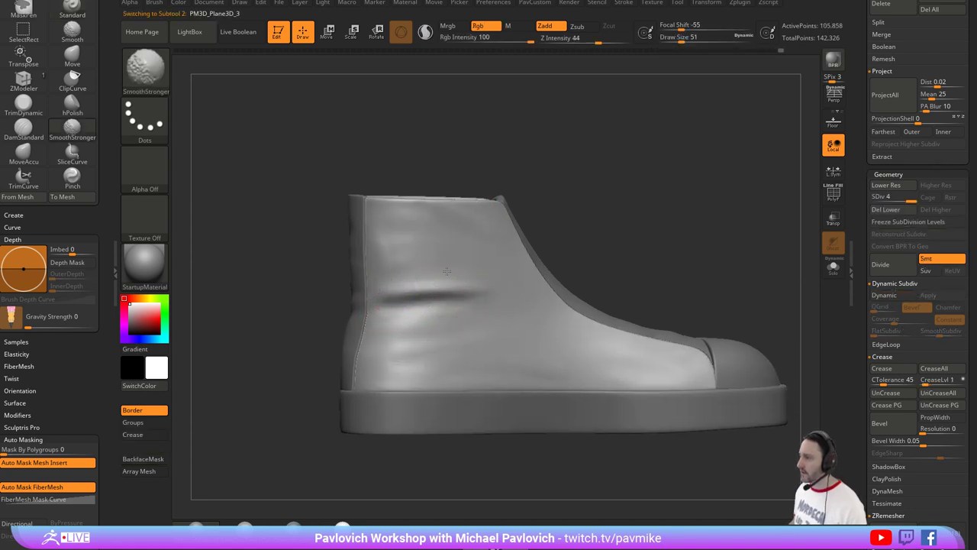
Soften the new fold's front end and sculpt a second wrinkle below it near the sole at draw size 35, smoothing around it.
left_click_drag(577, 253, 538, 279)
key("s")
left_click_drag(470, 298, 462, 297)
mouse_move(580, 231)
left_mouse_down()
mouse_move(615, 199)
mouse_move(596, 225)
left_mouse_up()
mouse_move(377, 348)
left_mouse_down()
mouse_move(432, 343)
mouse_move(447, 329)
left_mouse_up()
key("shift")
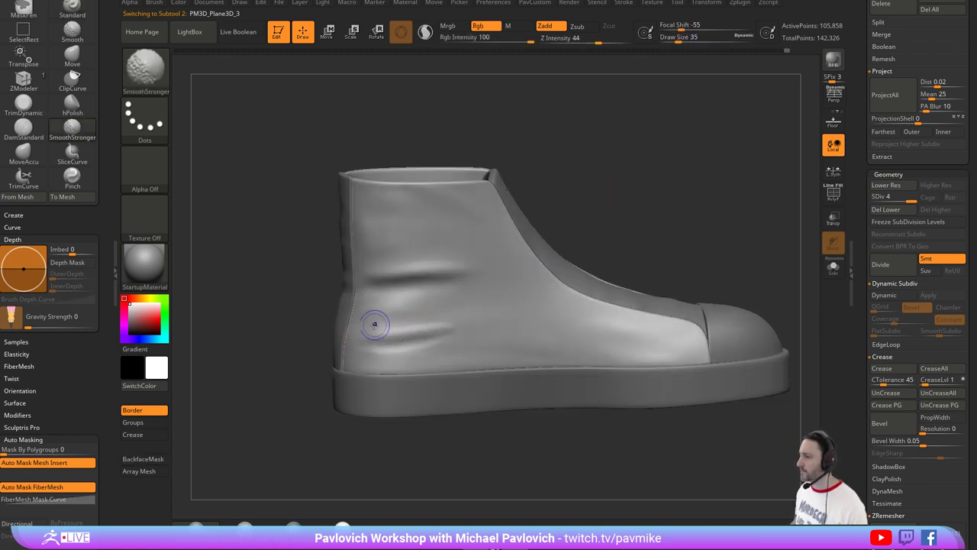
left_click_drag(595, 223, 672, 224, "shift")
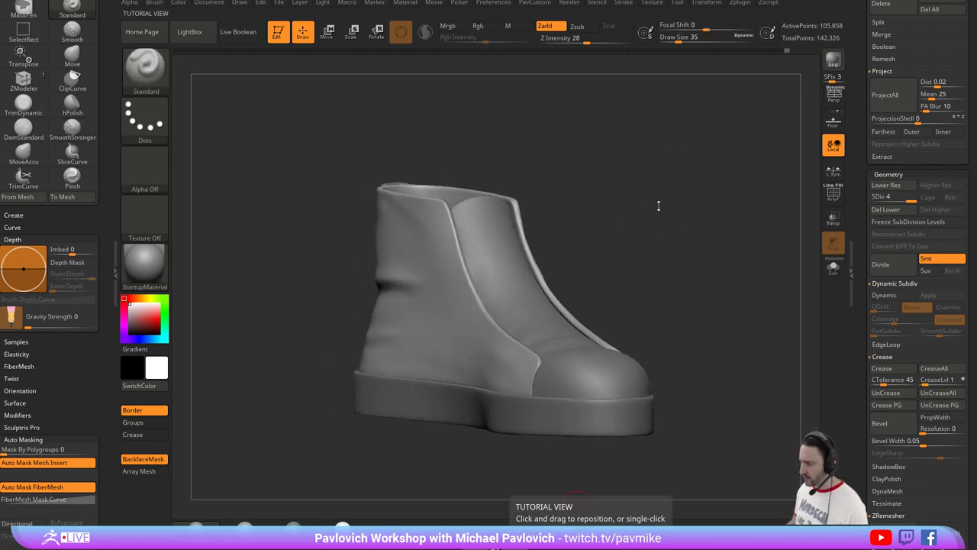
Carve the lower heel wrinkle deeper and farther forward with the Standard brush, smoothing just above it.
left_click_drag(659, 207, 682, 181)
key("s")
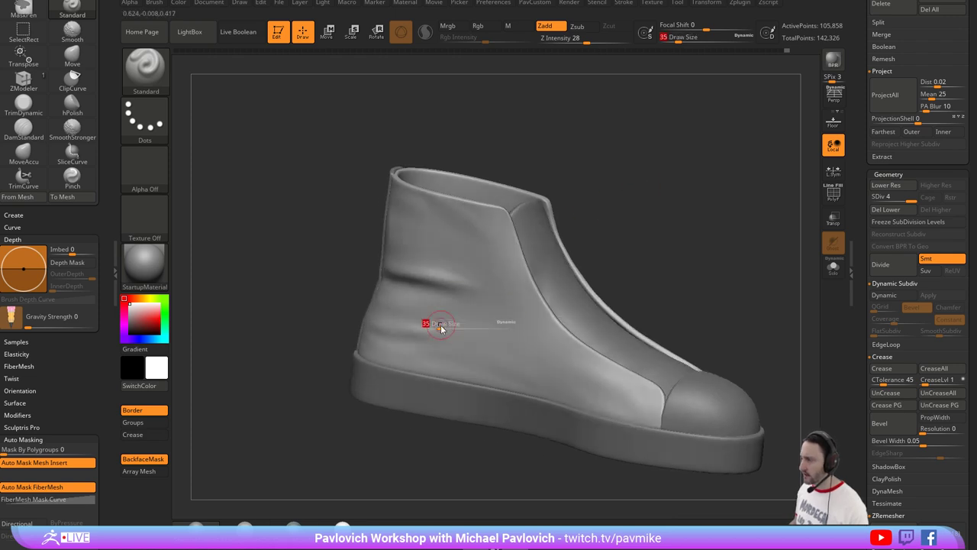
mouse_move(386, 336)
left_mouse_down("alt")
mouse_move(489, 346)
mouse_move(484, 334)
left_mouse_up("alt")
left_click_drag(414, 328, 411, 313, "shift")
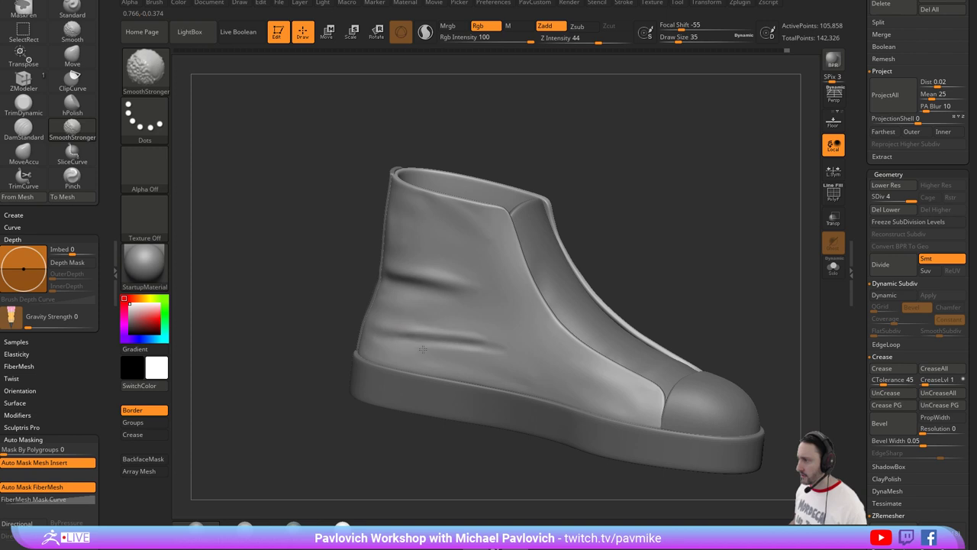
Smooth the upper's lower edge along the sole toward the toe cap.
mouse_move(693, 294)
left_mouse_down("alt")
mouse_move(676, 272)
mouse_move(641, 272)
left_mouse_up("alt")
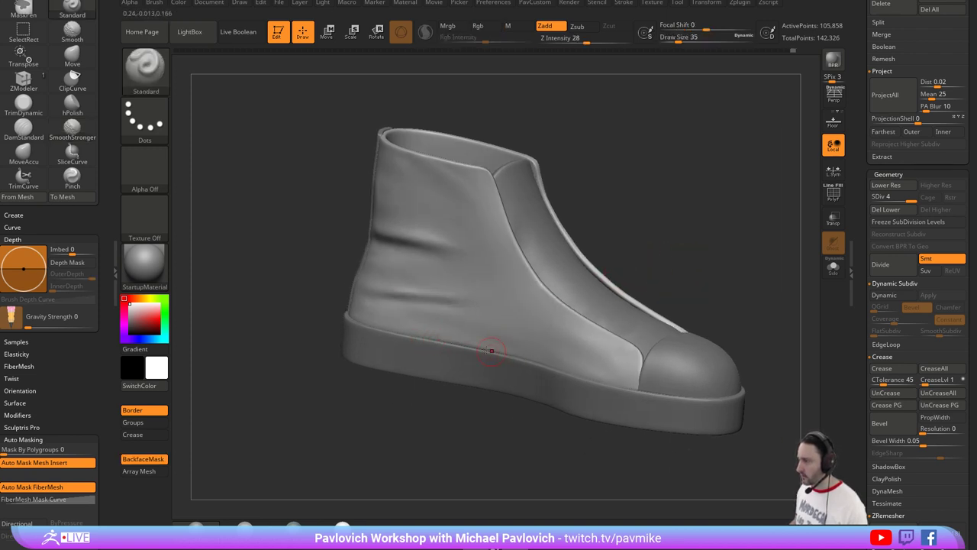
key("shift")
left_click_drag(424, 330, 588, 365, "shift")
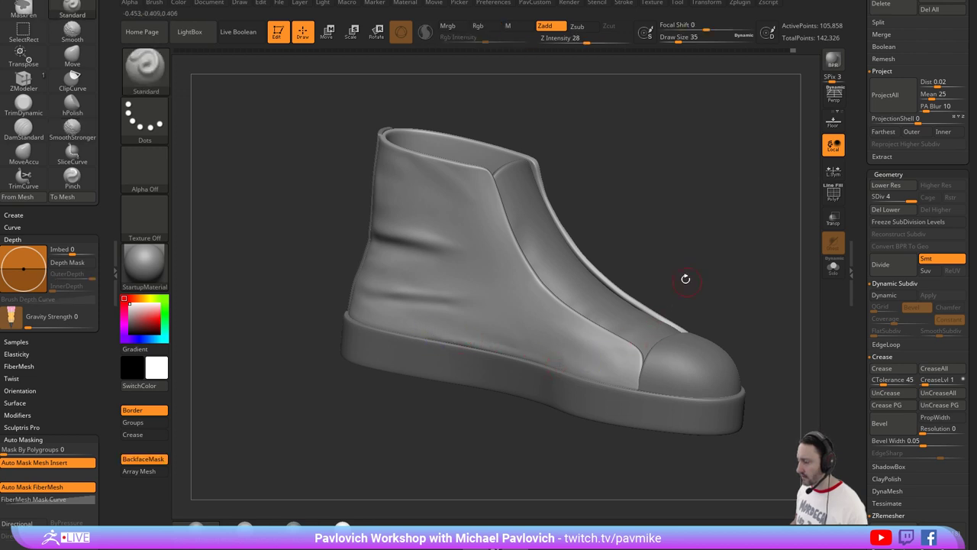
left_click_drag(685, 280, 664, 281, "alt")
left_click_drag(583, 363, 561, 347, "shift")
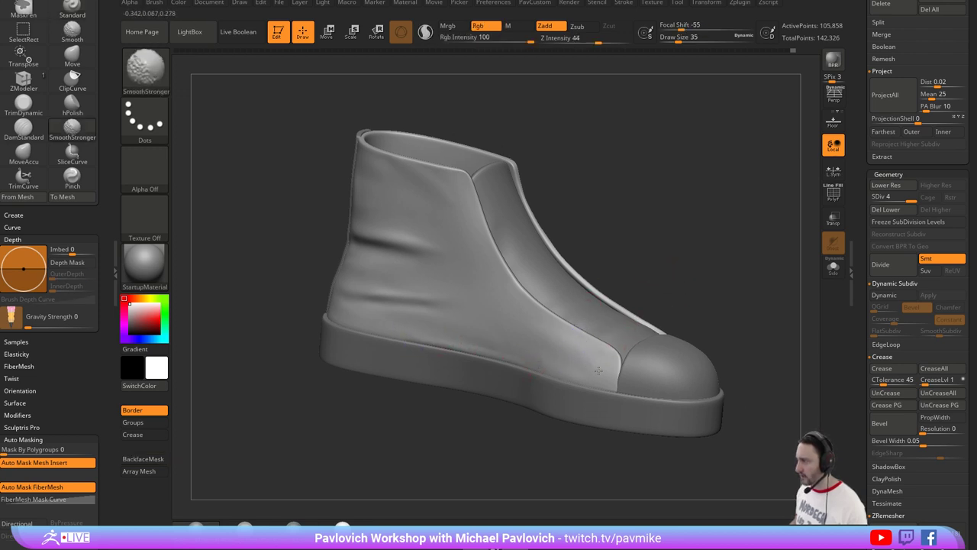
Sculpt a diagonal fold running down from the collar on the same side and smooth its edges.
mouse_move(694, 258)
right_mouse_down("alt")
mouse_move(711, 254)
mouse_move(680, 274)
mouse_move(663, 261)
right_mouse_up("alt")
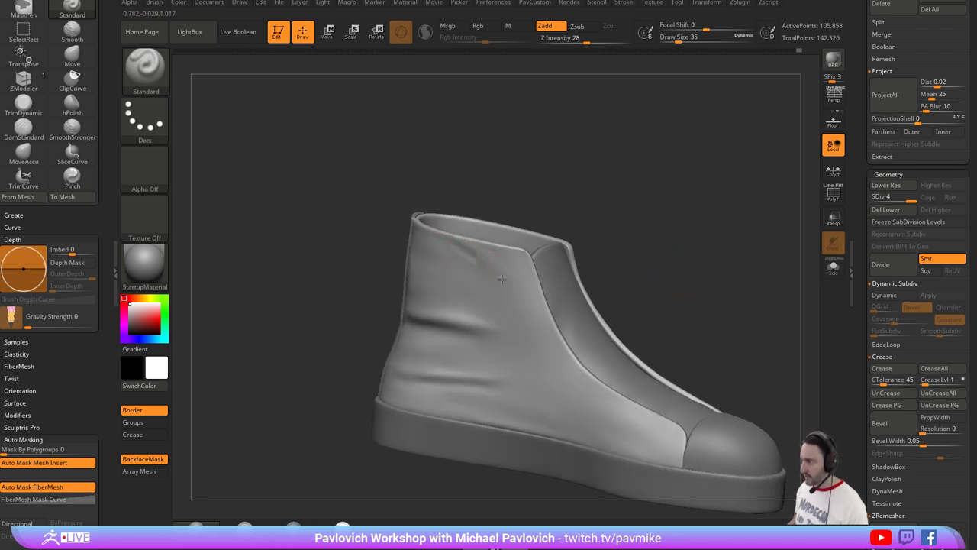
key("shift")
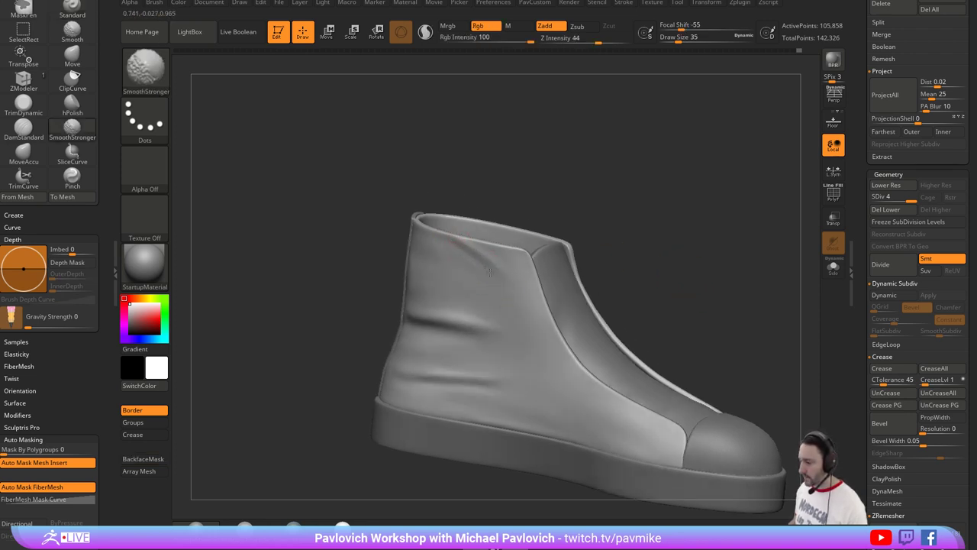
mouse_move(594, 214)
right_mouse_down("alt")
mouse_move(617, 231)
mouse_move(590, 212)
right_mouse_up("alt")
left_click_drag(428, 264, 467, 266)
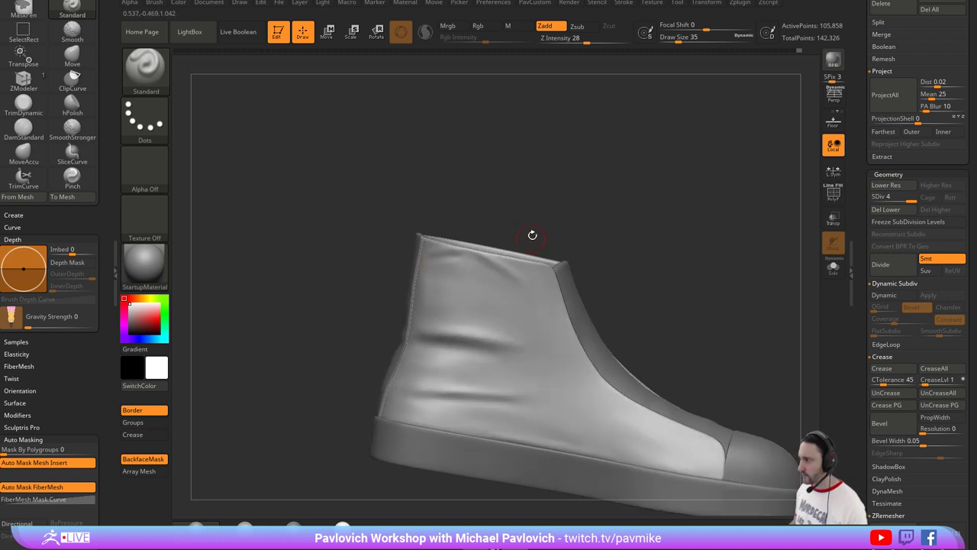
right_click_drag(532, 235, 583, 237, "alt")
Add short horizontal wrinkles at the collar's rear corner beside the back strip at draw size 29 and smooth them.
key("s")
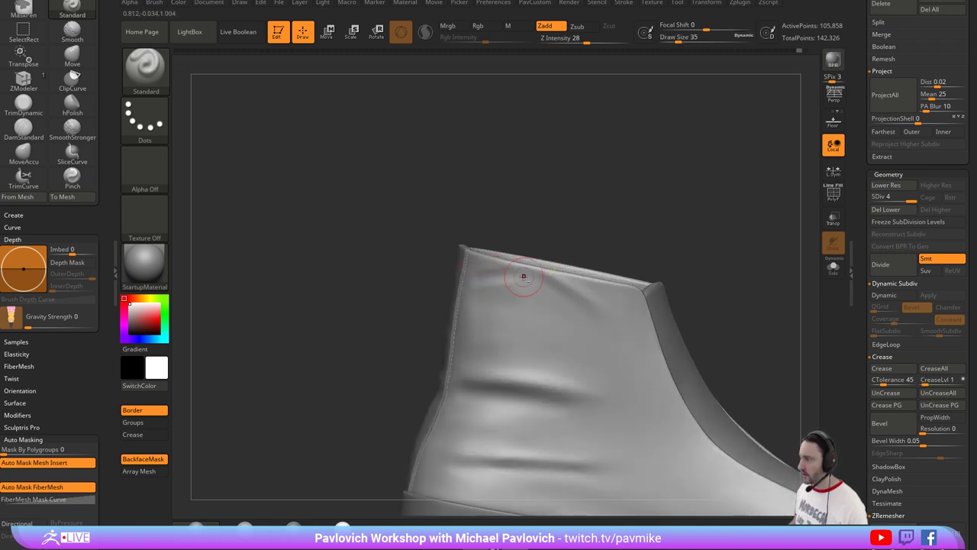
key("shift")
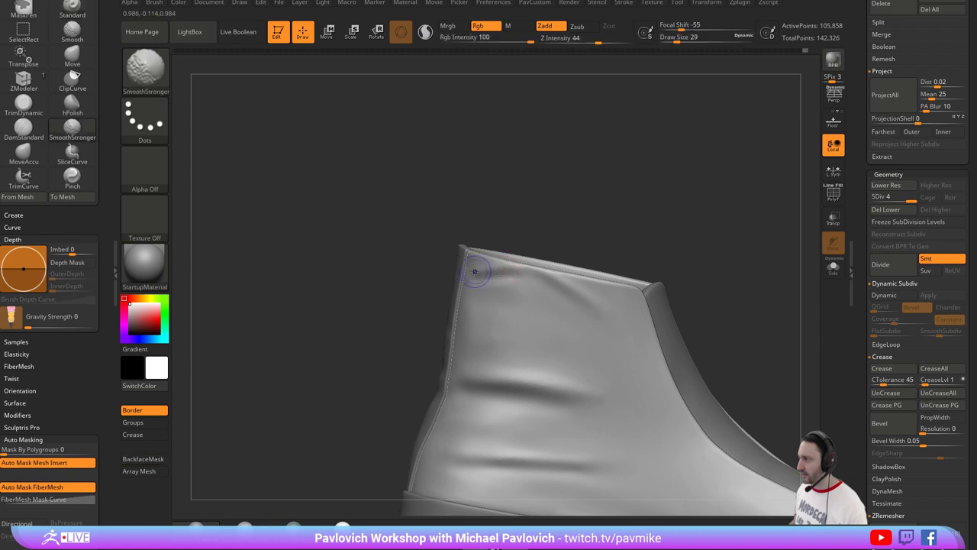
left_click_drag(475, 271, 488, 267, "shift")
right_click_drag(666, 250, 652, 224, "alt")
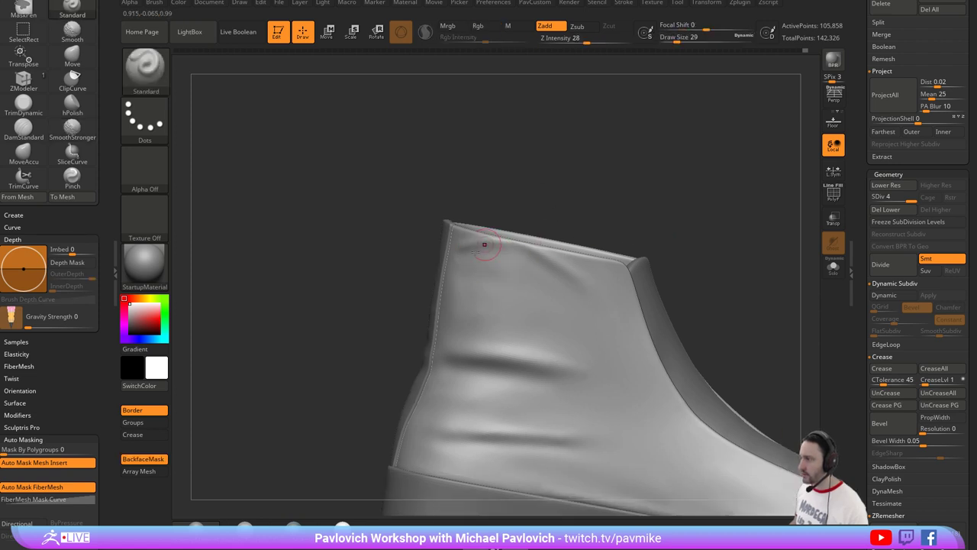
right_click_drag(506, 265, 480, 267)
key("shift")
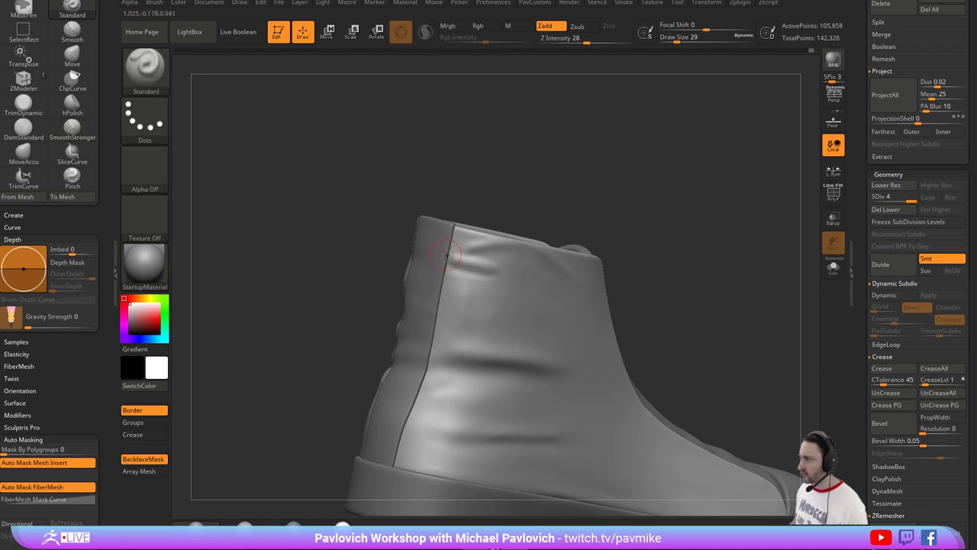
Add a short wrinkle beside the back strip, midway between the collar and the main fold, and smooth its front end.
right_click_drag(618, 234, 703, 204)
right_click_drag(683, 243, 733, 223)
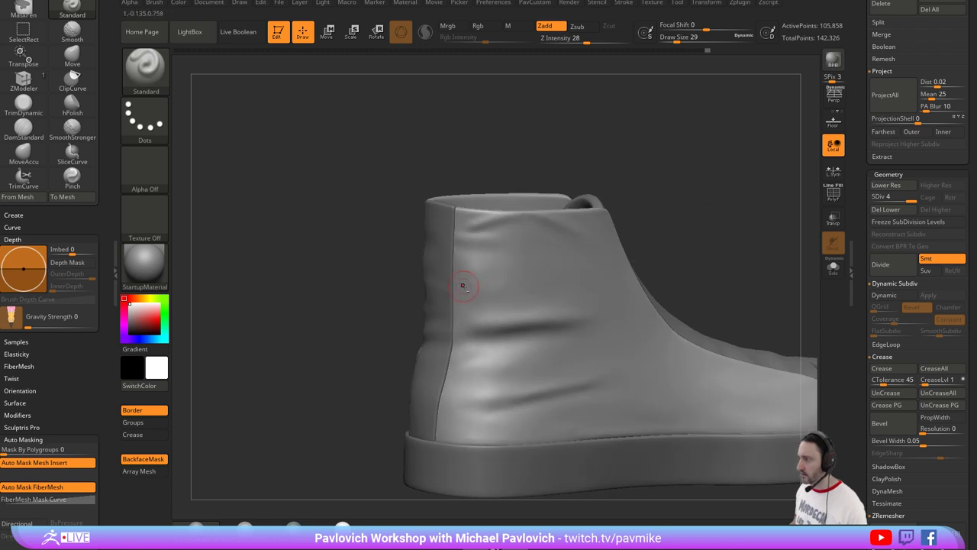
mouse_move(519, 285)
left_mouse_down("shift")
mouse_move(487, 285)
mouse_move(520, 279)
left_mouse_up("shift")
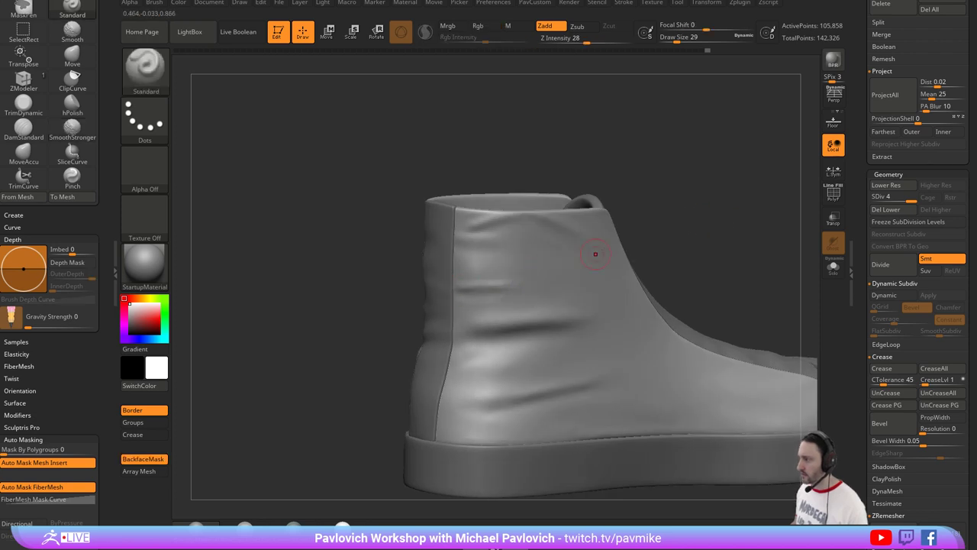
Refine and smooth the diagonal wrinkles beneath the heel pocket on the first side of the upper.
right_click_drag(593, 253, 688, 256)
right_click_drag(688, 256, 657, 283, "ctrl")
right_click_drag(574, 130, 697, 236)
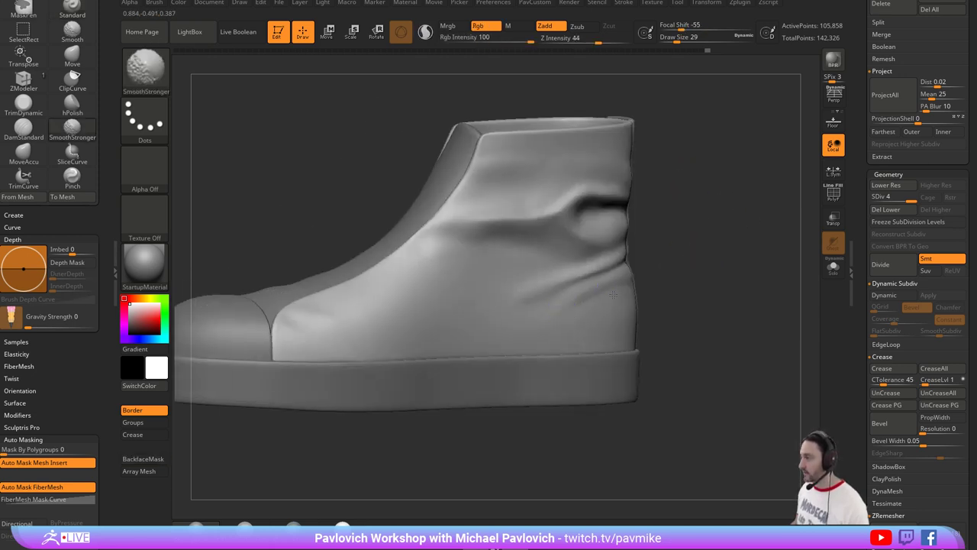
mouse_move(508, 285)
right_mouse_down()
mouse_move(677, 262)
mouse_move(721, 273)
mouse_move(696, 267)
right_mouse_up()
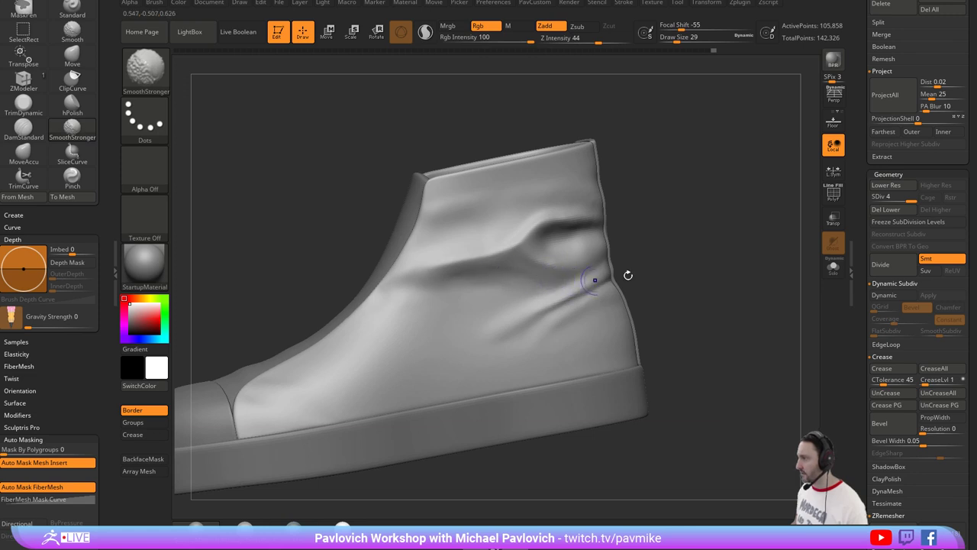
right_click_drag(628, 275, 683, 264)
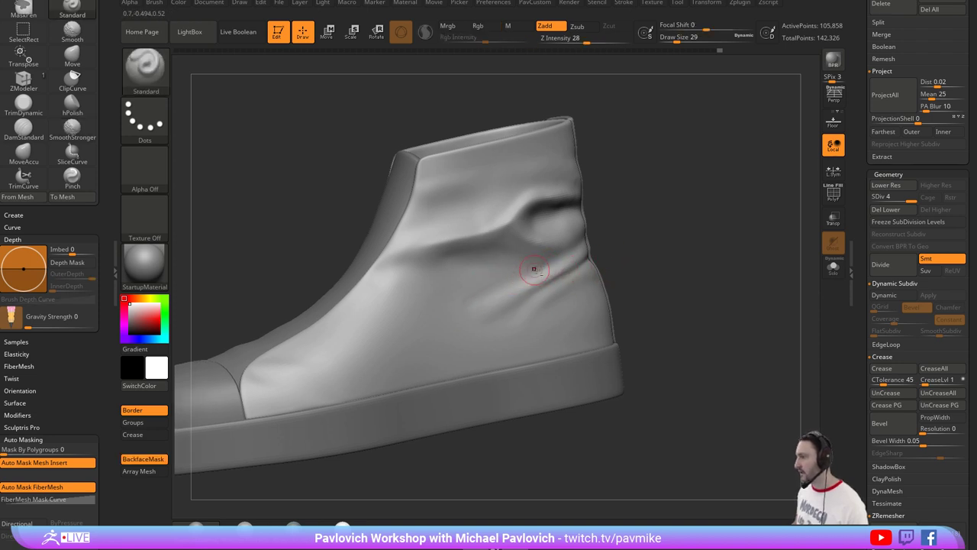
Extend the ridge beneath the heel pocket forward below the main fold and blend it by smoothing.
mouse_move(534, 268)
left_mouse_down()
mouse_move(493, 268)
mouse_move(529, 261)
left_mouse_up()
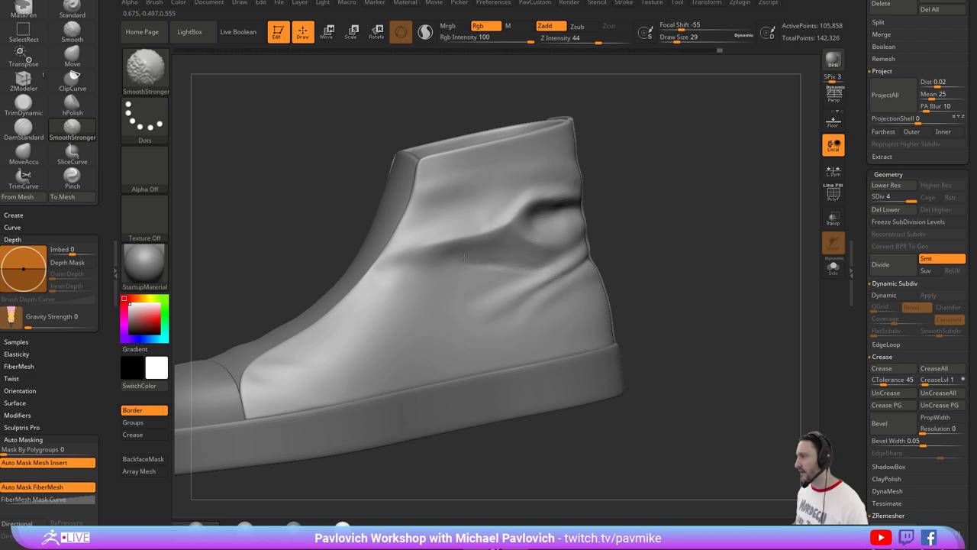
left_click_drag(616, 260, 677, 258)
left_click_drag(536, 272, 426, 263)
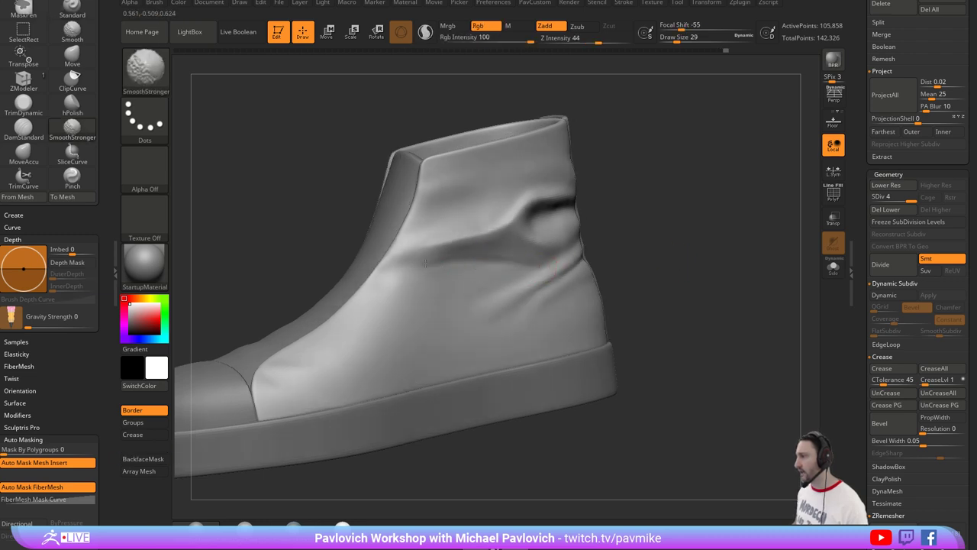
mouse_move(665, 278)
left_mouse_down()
mouse_move(713, 242)
mouse_move(692, 242)
mouse_move(675, 316)
mouse_move(689, 255)
mouse_move(676, 289)
mouse_move(656, 287)
left_mouse_up()
Select the tongue panel and sculpt diagonal wrinkles across it behind the toe cap, smoothing between the ridges.
left_click(584, 336, "alt")
left_click_drag(598, 216, 661, 270)
mouse_move(490, 306)
left_mouse_down()
mouse_move(460, 323)
mouse_move(436, 316)
mouse_move(487, 296)
left_mouse_up()
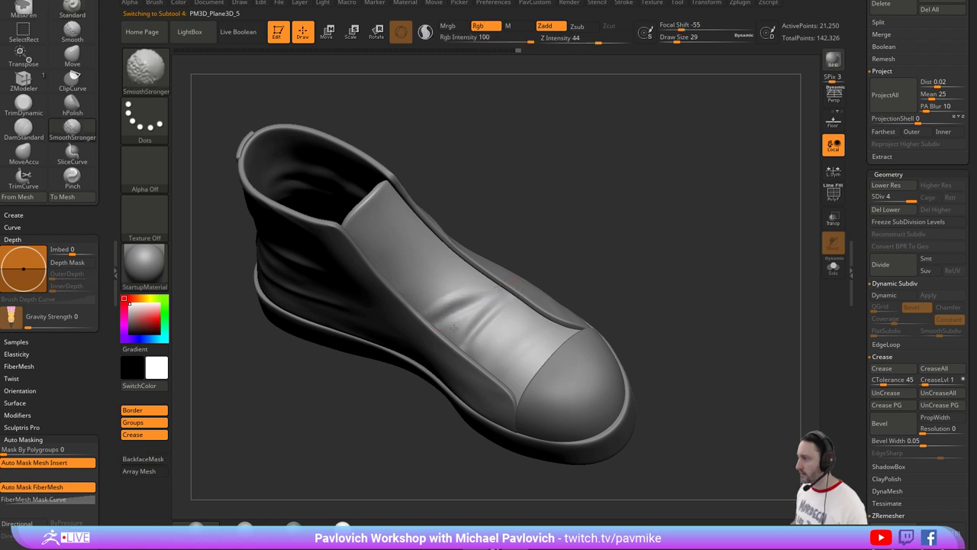
mouse_move(586, 269)
left_mouse_down()
mouse_move(590, 235)
mouse_move(569, 268)
left_mouse_up()
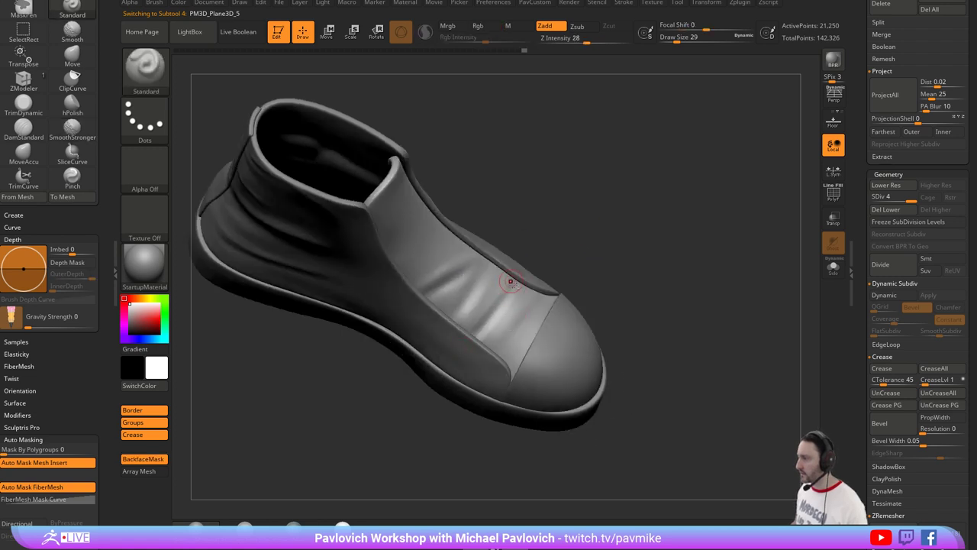
key("shift")
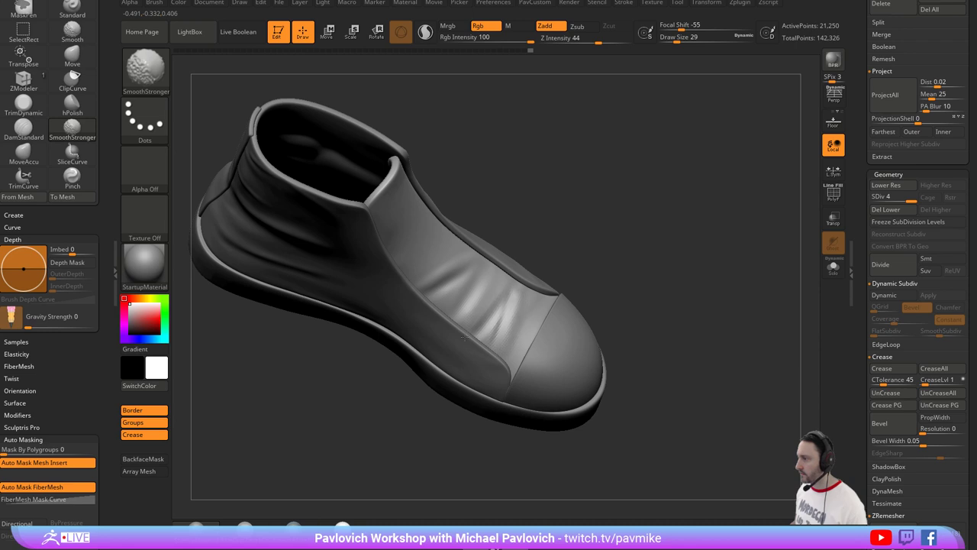
Select the upper and the sole in turn and examine the wrinkled shoe from the side and front.
mouse_move(504, 236)
left_mouse_down()
mouse_move(670, 233)
mouse_move(774, 341)
mouse_move(731, 325)
mouse_move(692, 262)
mouse_move(630, 274)
left_mouse_up()
left_click(513, 335, "alt")
mouse_move(740, 260)
left_mouse_down()
mouse_move(726, 249)
mouse_move(661, 263)
left_mouse_up()
key("s")
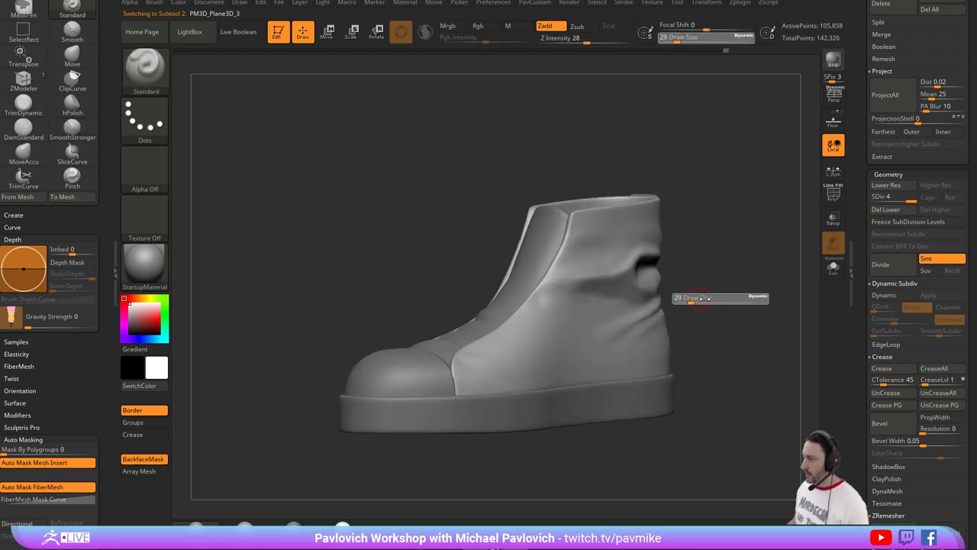
left_click(696, 300)
left_click_drag(704, 294, 684, 283, "alt")
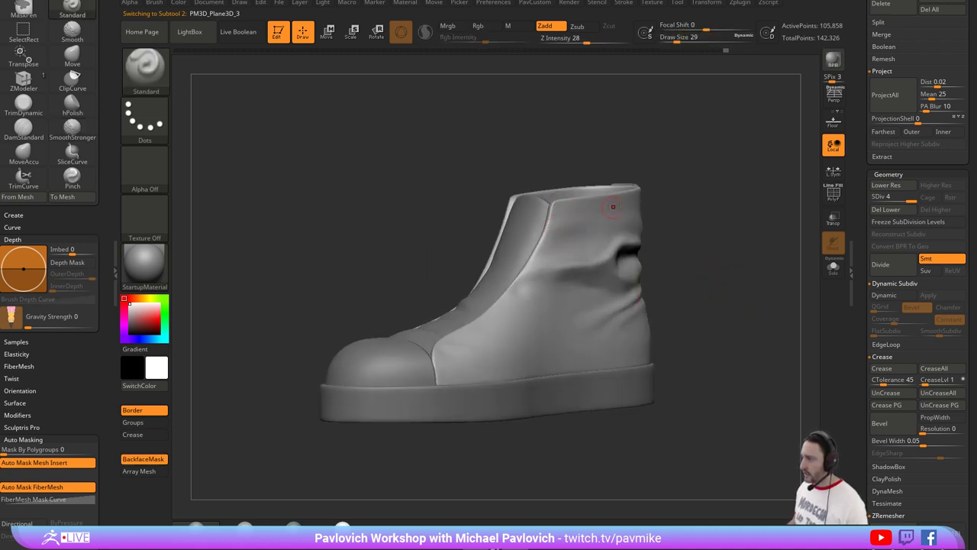
left_click_drag(648, 228, 678, 233)
left_click(421, 409, "alt")
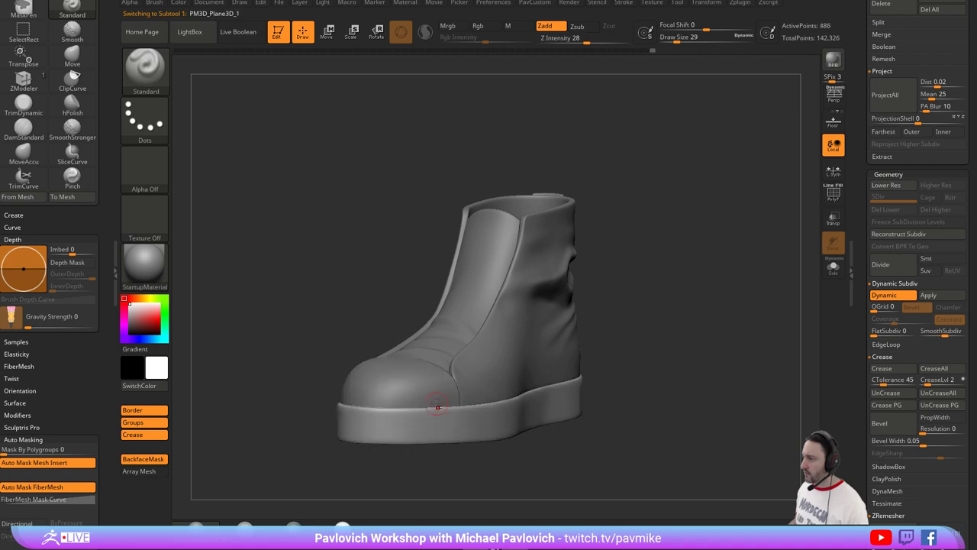
Select the toe cap and insert a PolyMesh3D star as a new subtool after it.
left_click_drag(795, 244, 863, 336, "alt")
scroll(863, 336, "up", 2)
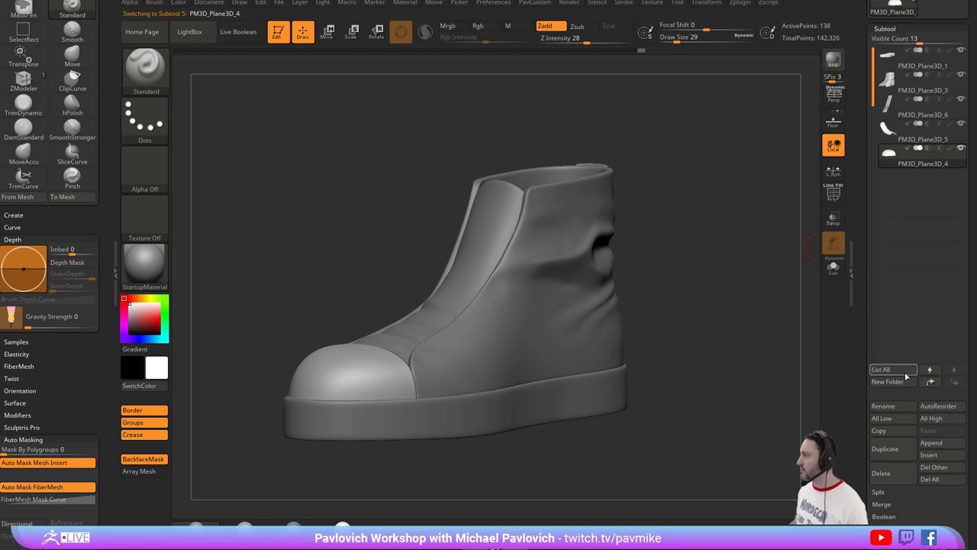
left_click(931, 455)
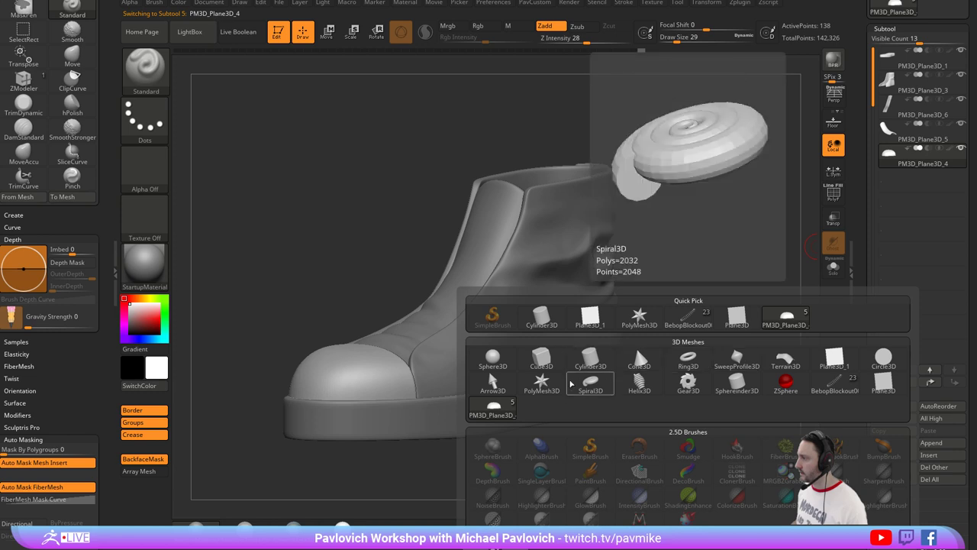
left_click(541, 386)
Turn on transparency, move the star into the middle of the ankle opening, and return to Draw mode.
mouse_move(762, 240)
left_mouse_down("alt")
mouse_move(729, 243)
mouse_move(718, 299)
mouse_move(867, 239)
mouse_move(728, 278)
mouse_move(776, 253)
left_mouse_up("alt")
left_click(833, 222)
left_click_drag(490, 328, 347, 311)
left_click_drag(416, 303, 332, 211)
left_click_drag(589, 222, 497, 269, "shift")
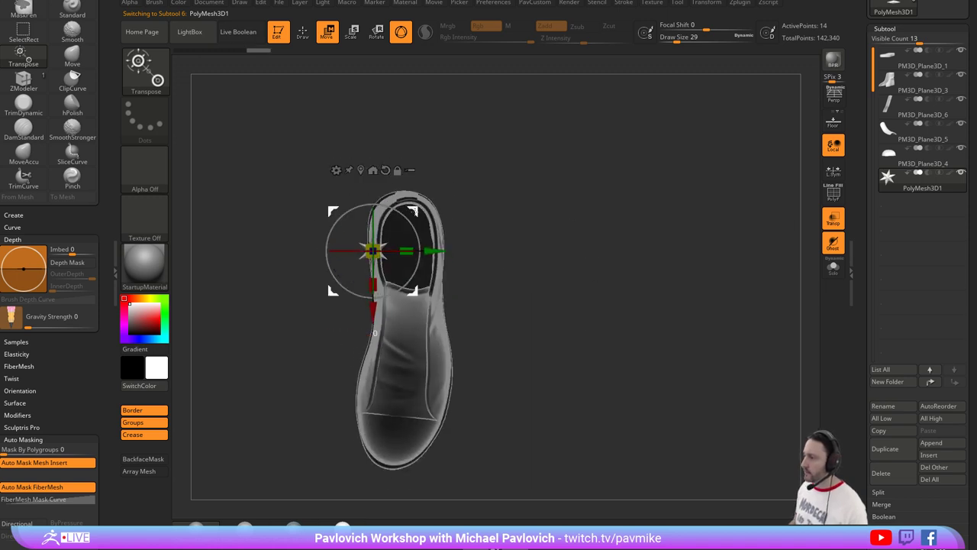
left_click_drag(413, 211, 444, 199)
key("q")
mouse_move(555, 238)
left_mouse_down("shift")
mouse_move(569, 252)
mouse_move(578, 238)
mouse_move(620, 243)
mouse_move(599, 231)
mouse_move(509, 256)
mouse_move(609, 228)
left_mouse_up("shift")
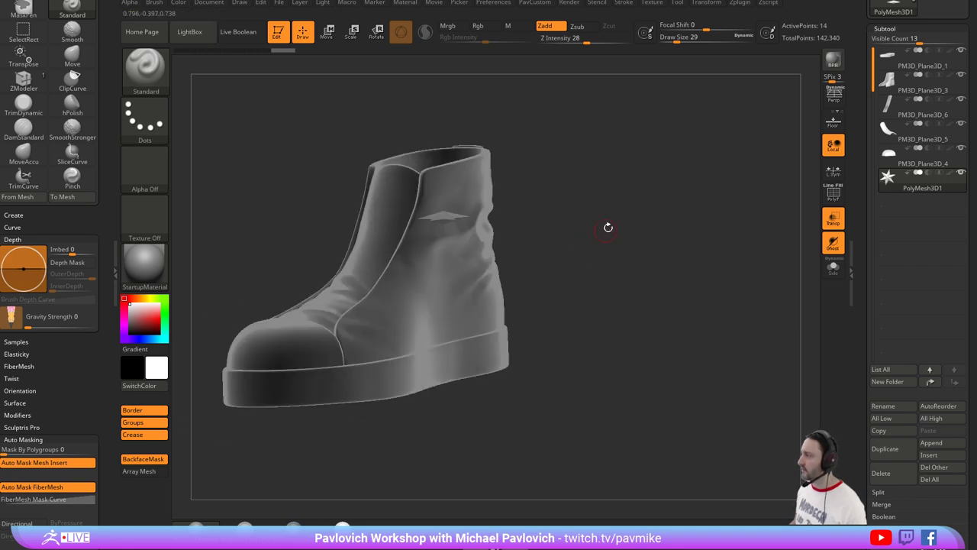
Turn off transparency and select the shoe's upper as the active subtool.
left_click_drag(918, 202, 918, 157)
left_click_drag(641, 282, 694, 254)
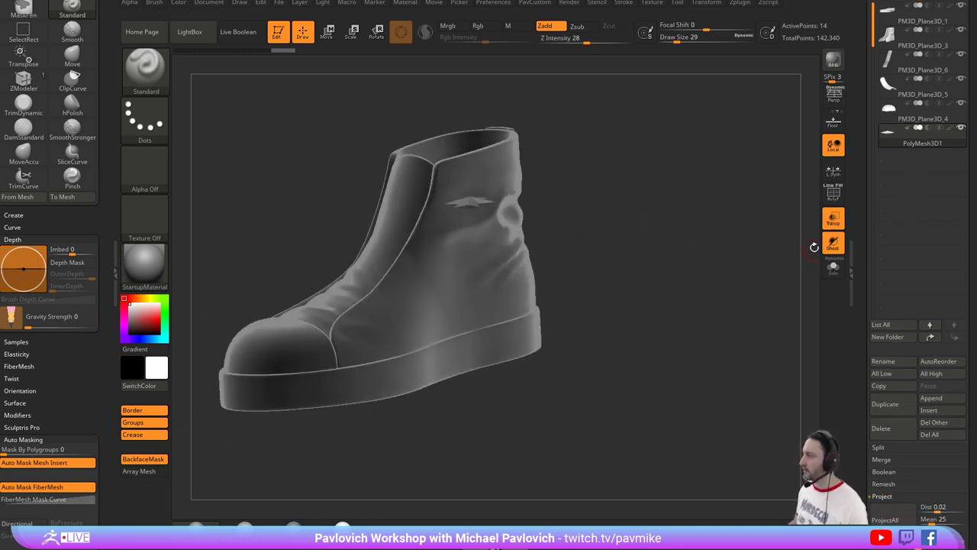
left_click(834, 220)
key("s")
left_click(572, 264)
left_click(513, 264, "alt")
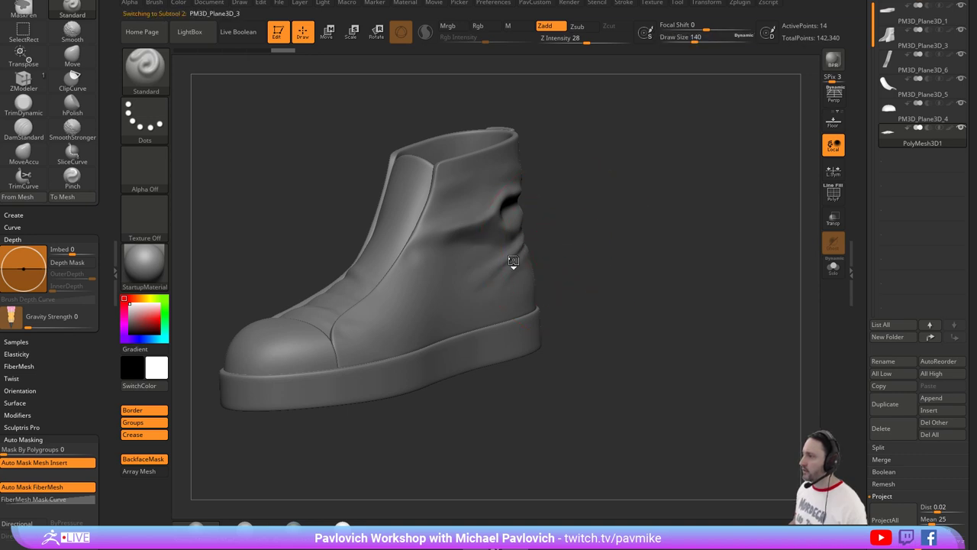
Show the reference photos and line the shoe up with the side-view photo, with perspective and transparency turned on.
mouse_move(644, 215)
left_mouse_down()
mouse_move(683, 240)
mouse_move(684, 227)
left_mouse_up()
key("shift+z")
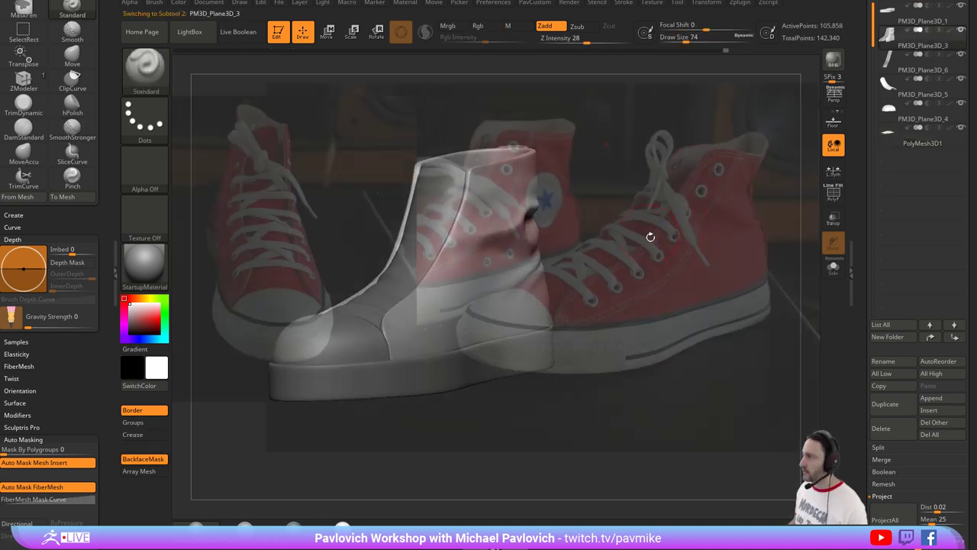
key("1")
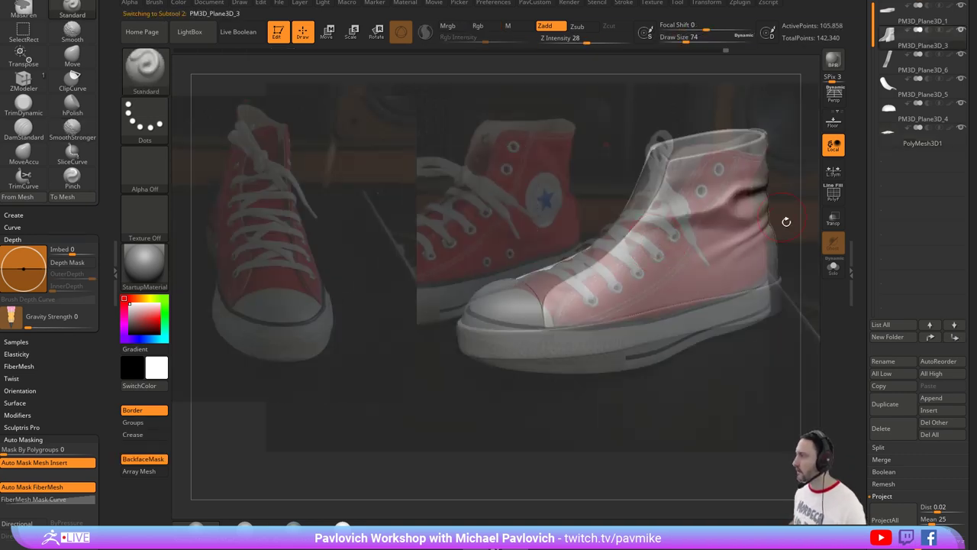
left_click(834, 94)
mouse_move(798, 211)
left_mouse_down()
mouse_move(813, 196)
mouse_move(824, 202)
mouse_move(794, 208)
mouse_move(813, 228)
mouse_move(810, 221)
left_mouse_up()
key("shift+f")
key("shift+f")
key("bracketleft")
key("bracketleft")
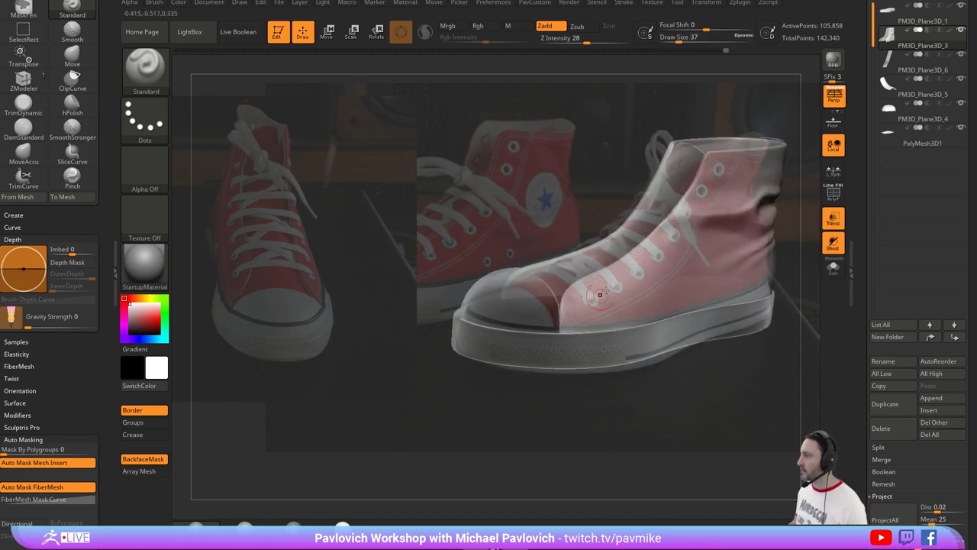
Set the Standard brush to Rgb only, without Zadd, and paint the photo's eyelets and laces onto the upper's outer side.
key("s")
left_click(484, 27)
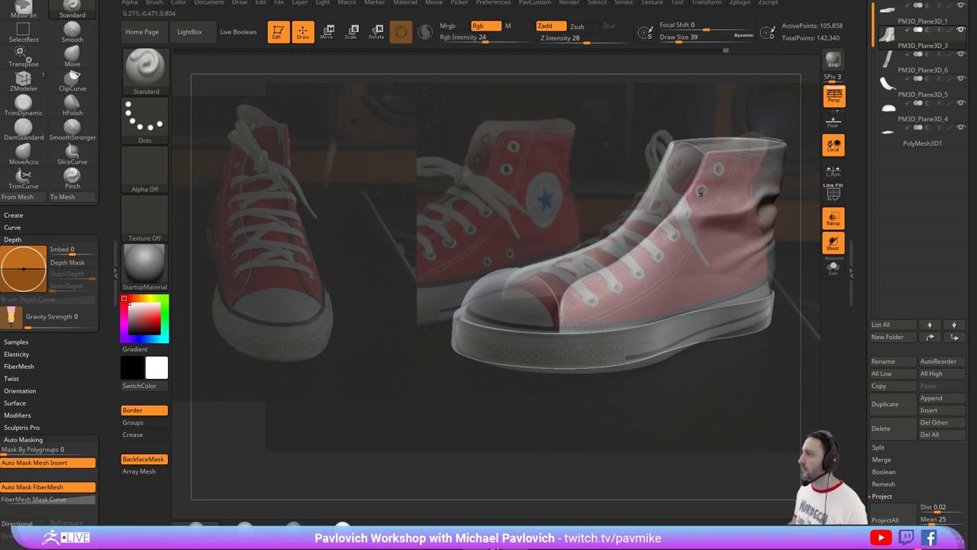
key("s")
left_click_drag(709, 188, 717, 188)
key("bracketleft")
key("ctrl+z")
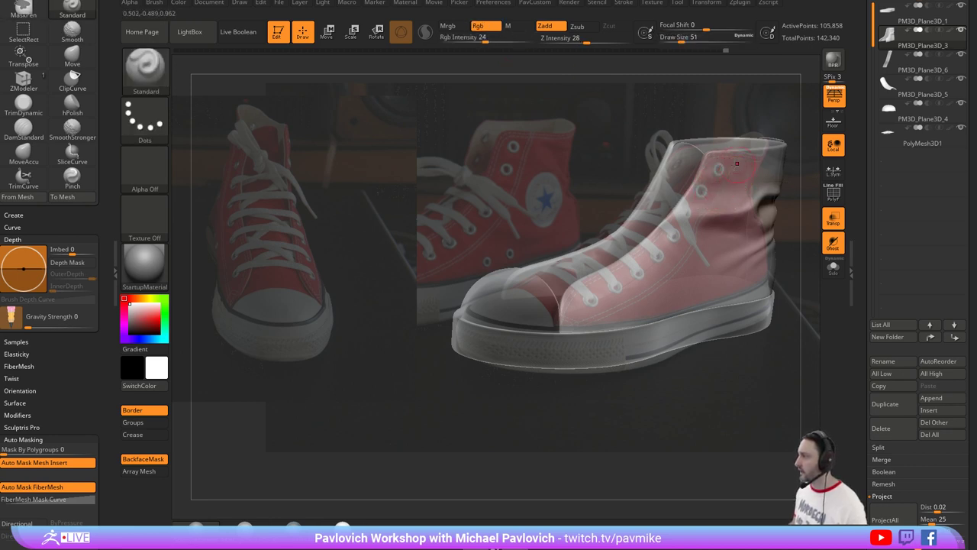
left_click(550, 25)
mouse_move(707, 174)
left_mouse_down()
mouse_move(718, 166)
mouse_move(725, 197)
mouse_move(687, 200)
mouse_move(648, 243)
left_mouse_up()
mouse_move(711, 198)
left_mouse_down()
mouse_move(641, 294)
mouse_move(545, 327)
mouse_move(592, 311)
left_mouse_up()
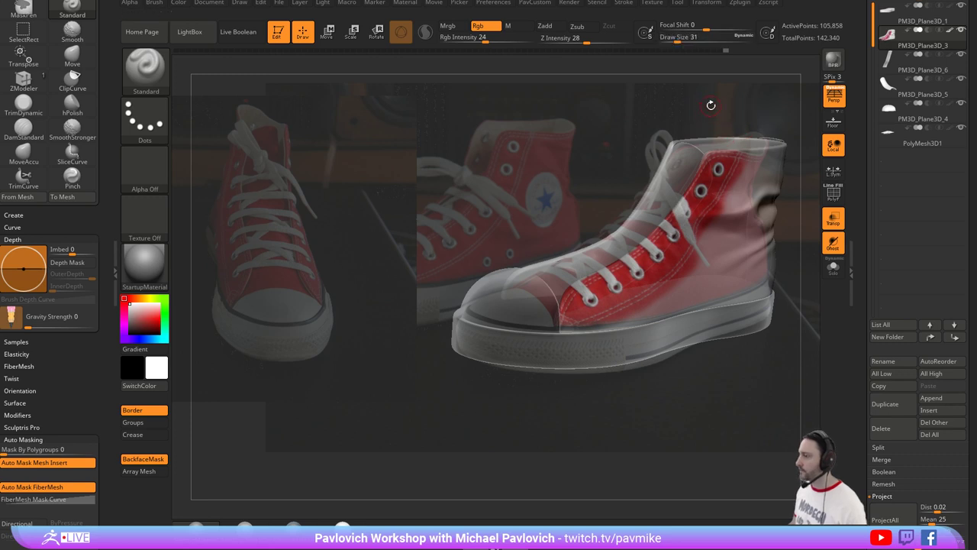
Switch between the stored front and side views to compare the painted shoe with the reference photos.
key("Left")
key("Left")
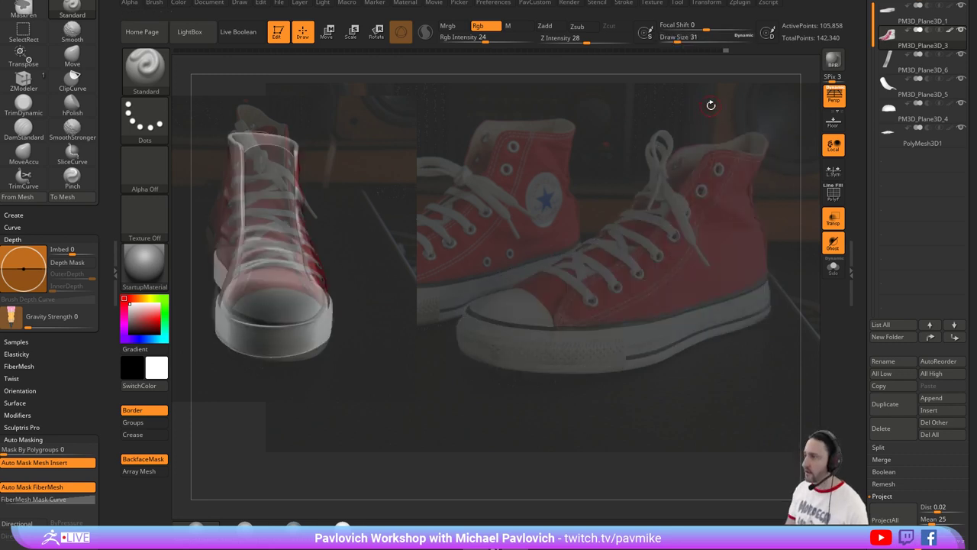
key("Right")
key("Left")
key("Right")
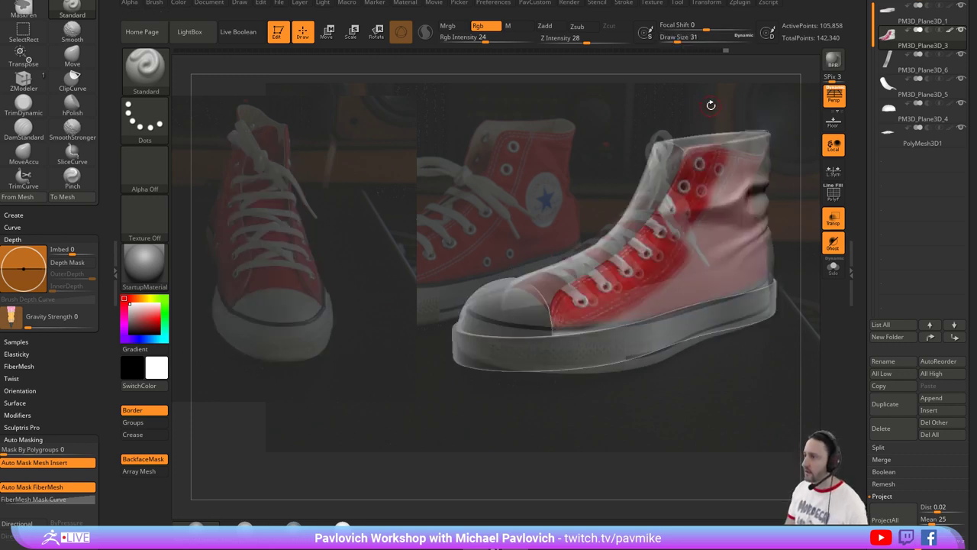
key("Left")
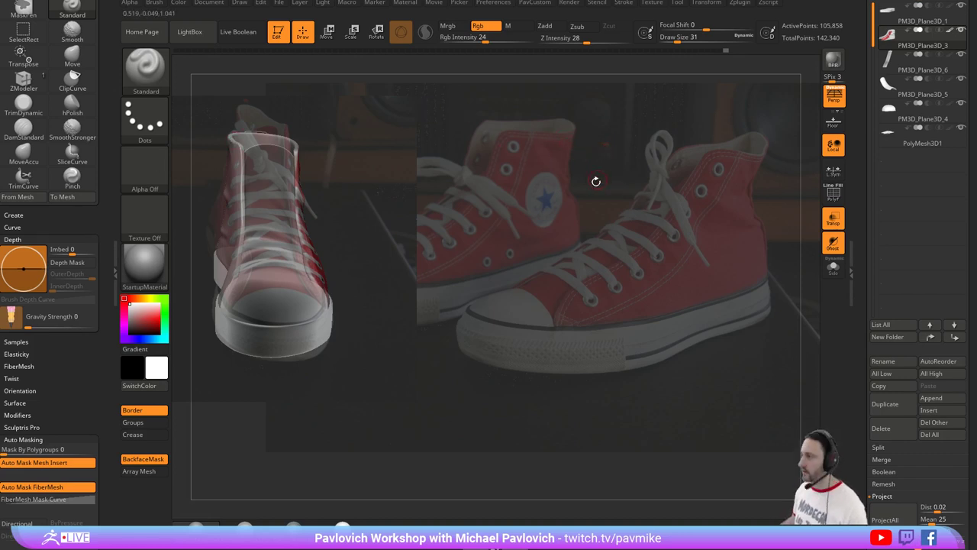
Mirror the reference photo of the shoe pair horizontally and reposition it so the star-patch shoe is fully in view.
key("z")
left_click_drag(580, 203, 699, 197)
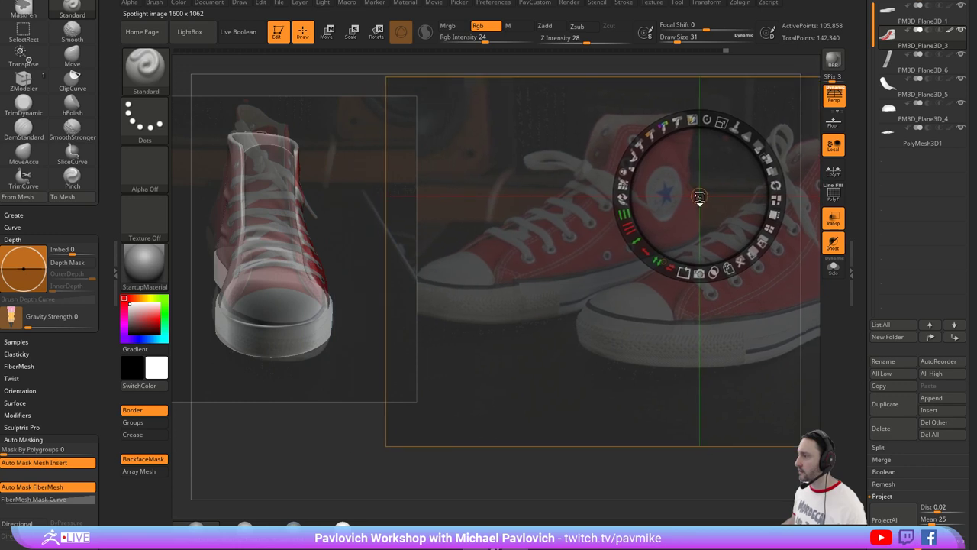
key("z")
left_click_drag(589, 187, 695, 195)
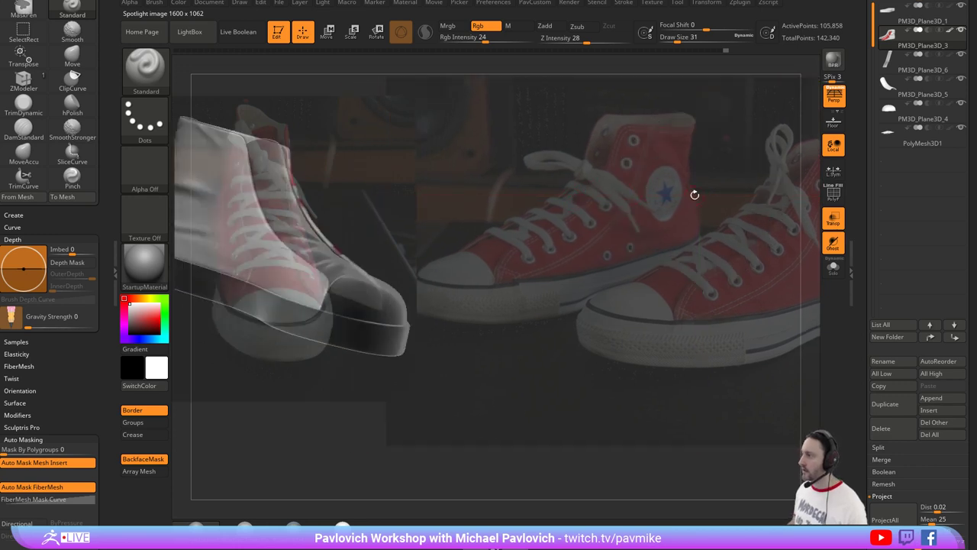
key("z")
left_click_drag(579, 207, 592, 207)
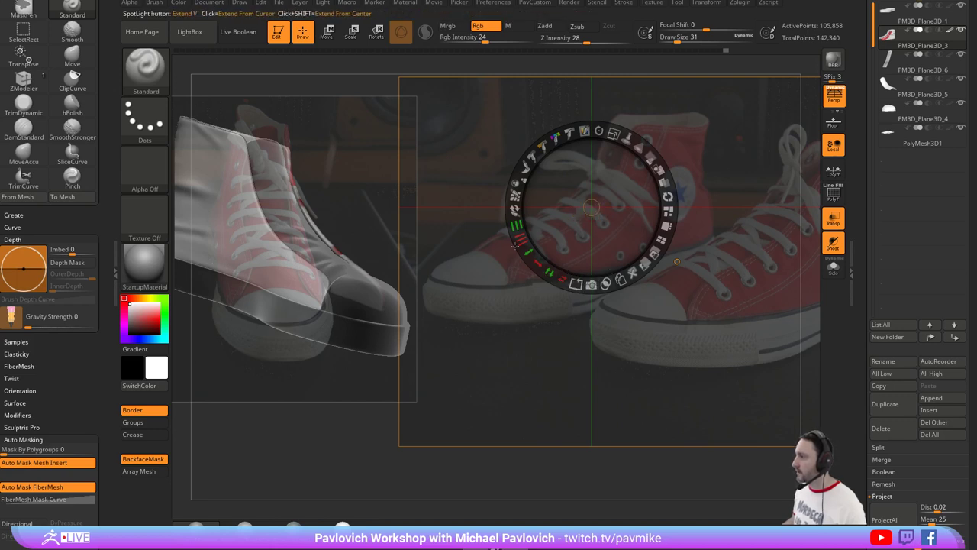
left_click(516, 225)
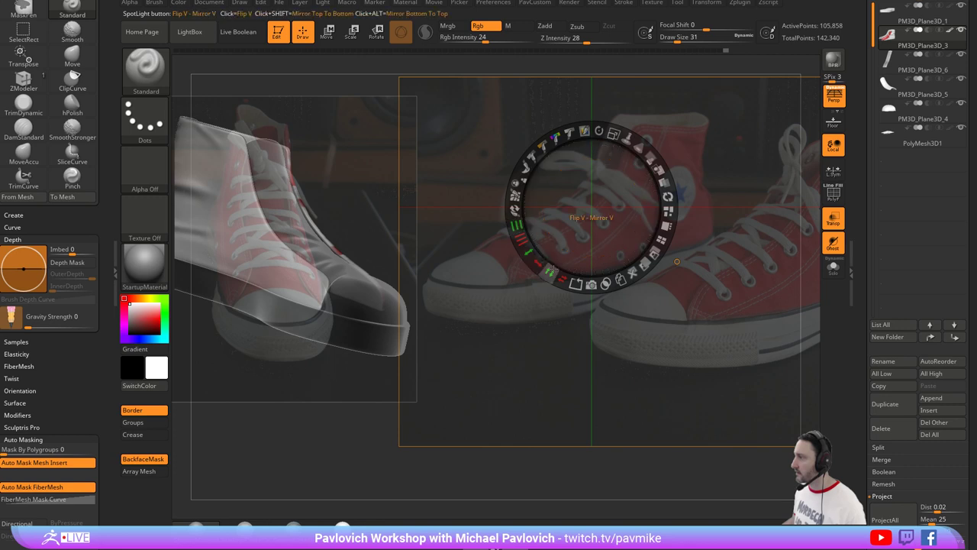
left_click(550, 273)
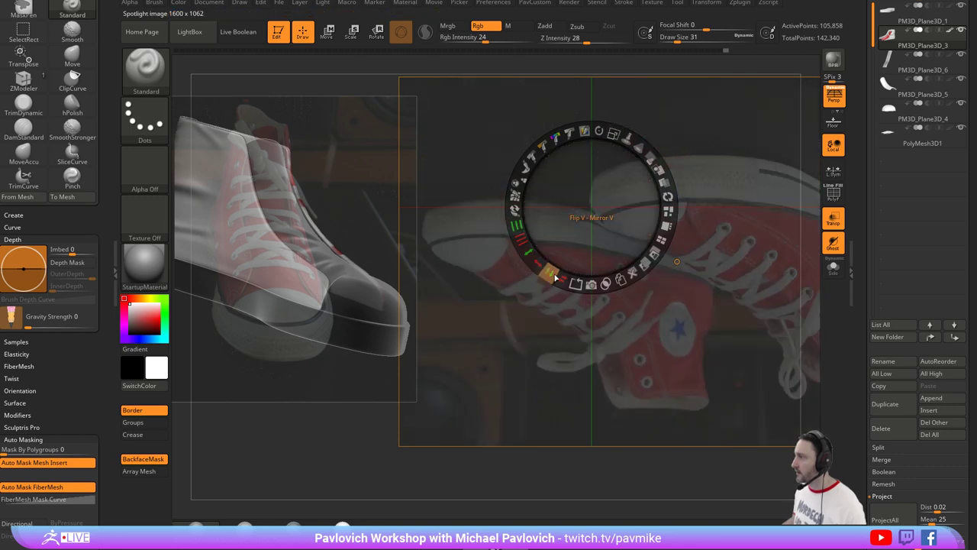
left_click(550, 272)
left_click(563, 280)
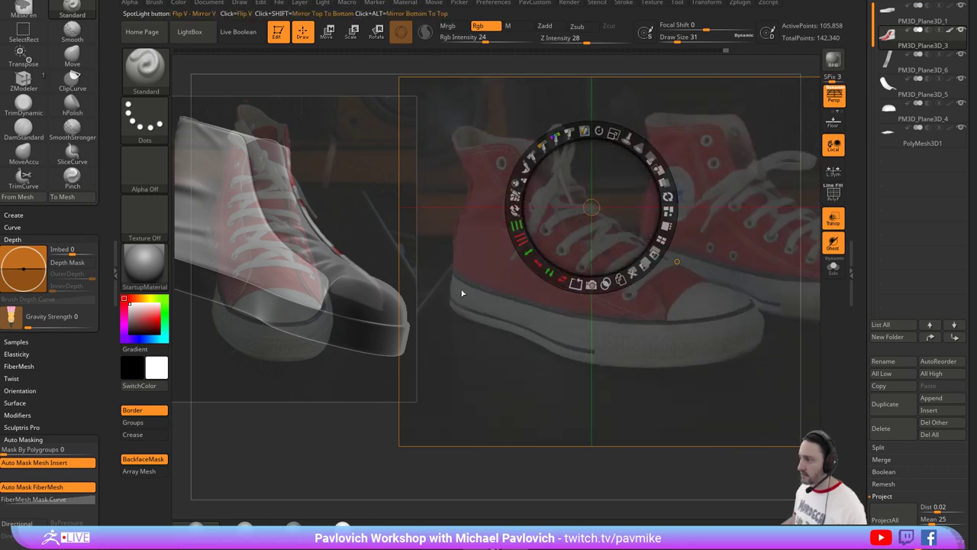
left_click_drag(493, 307, 378, 305)
key("z")
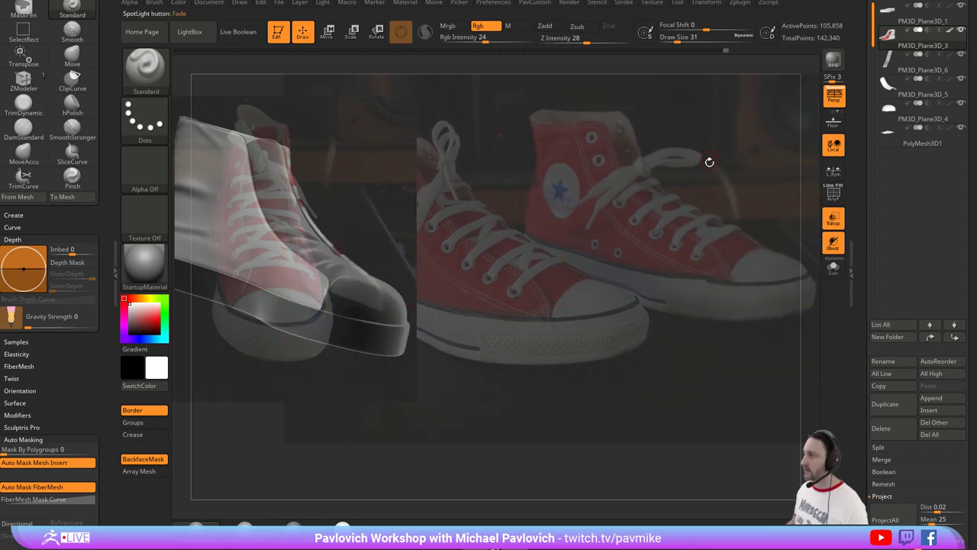
Align the shoe with the star-patch shoe in the mirrored photo and paint its eyelets and laces onto the upper's other side.
right_click_drag(688, 191, 772, 222)
mouse_move(771, 222)
left_mouse_down()
mouse_move(741, 258)
mouse_move(744, 203)
mouse_move(709, 210)
mouse_move(767, 202)
mouse_move(759, 204)
mouse_move(761, 181)
mouse_move(791, 170)
mouse_move(779, 175)
left_mouse_up()
key("bracketright")
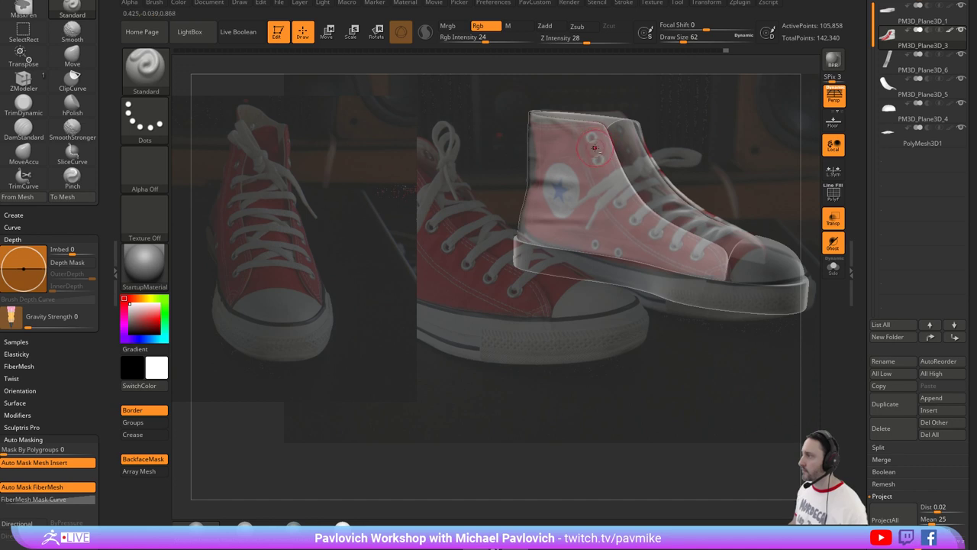
key("s")
left_click_drag(595, 147, 592, 147)
left_click(833, 267)
left_click(834, 269)
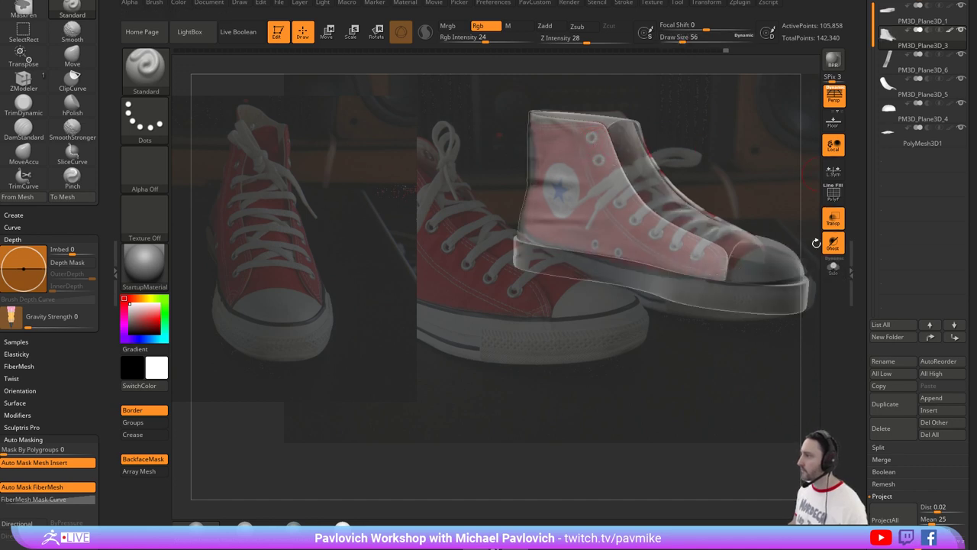
mouse_move(611, 171)
left_mouse_down()
mouse_move(592, 140)
mouse_move(598, 158)
mouse_move(622, 162)
mouse_move(611, 214)
mouse_move(714, 267)
mouse_move(644, 235)
left_mouse_up()
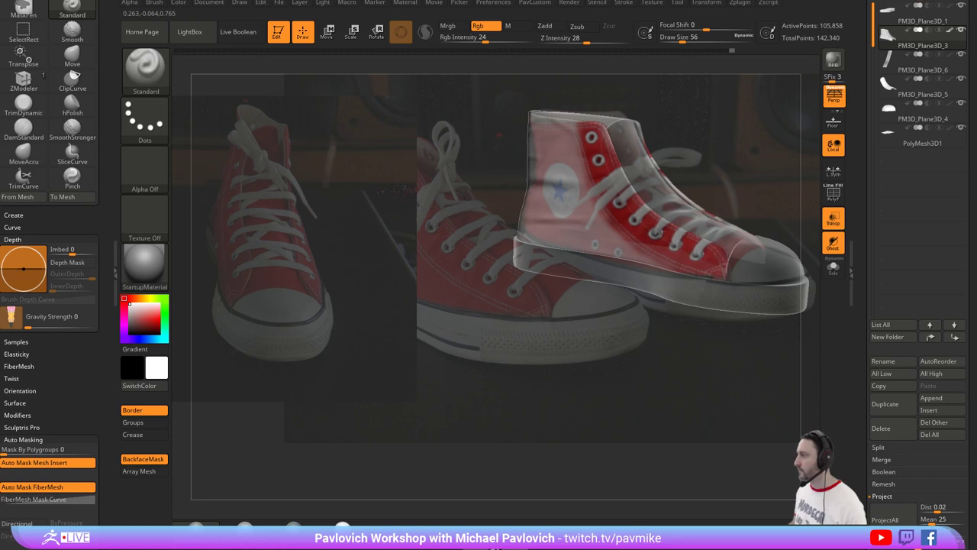
Hide the reference photos and fill the upper with white at Rgb Intensity 17 to lighten the painted photo texture.
key("shift+z")
left_click_drag(774, 136, 700, 215)
key("s")
mouse_move(700, 215)
left_mouse_down()
mouse_move(681, 210)
mouse_move(692, 211)
left_mouse_up()
key("s")
left_click_drag(692, 211, 657, 224)
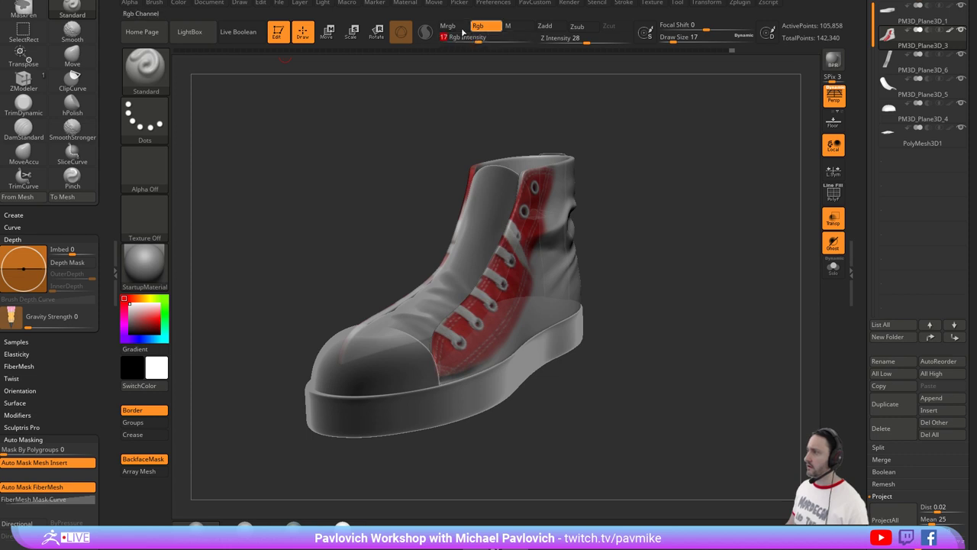
left_click(178, 3)
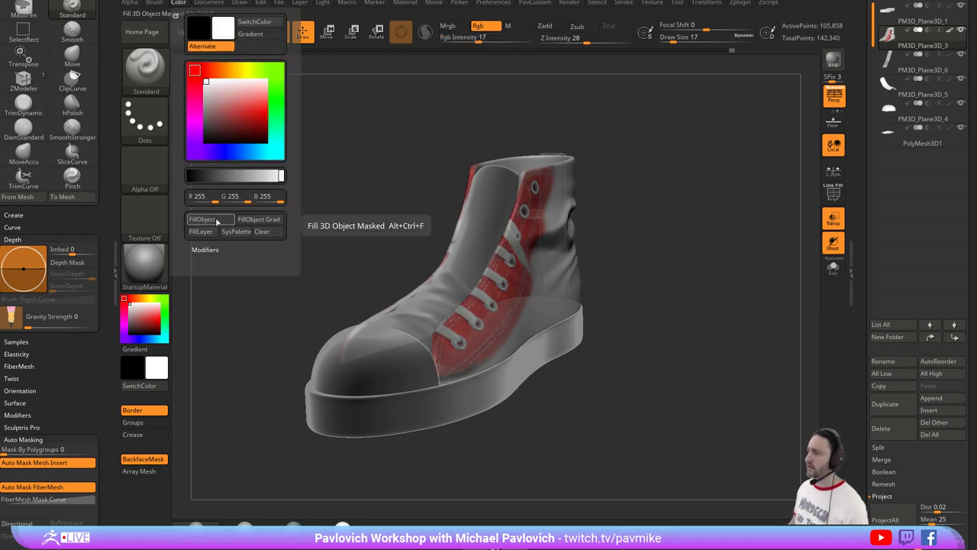
left_click(214, 222)
left_click_drag(642, 218, 787, 164, "shift")
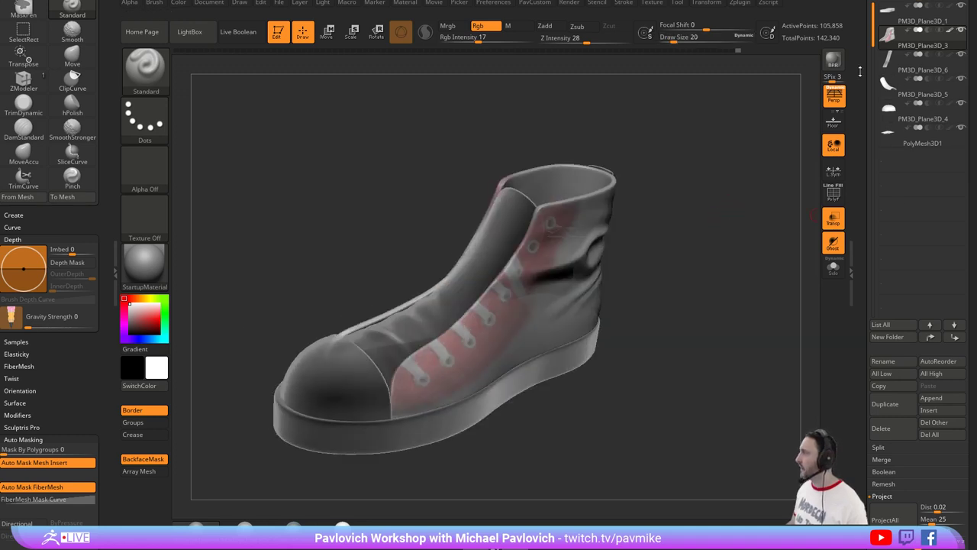
Select the PolyMesh3D star subtool and turn off transparency.
scroll(928, 114, "up", 2)
left_click(922, 194)
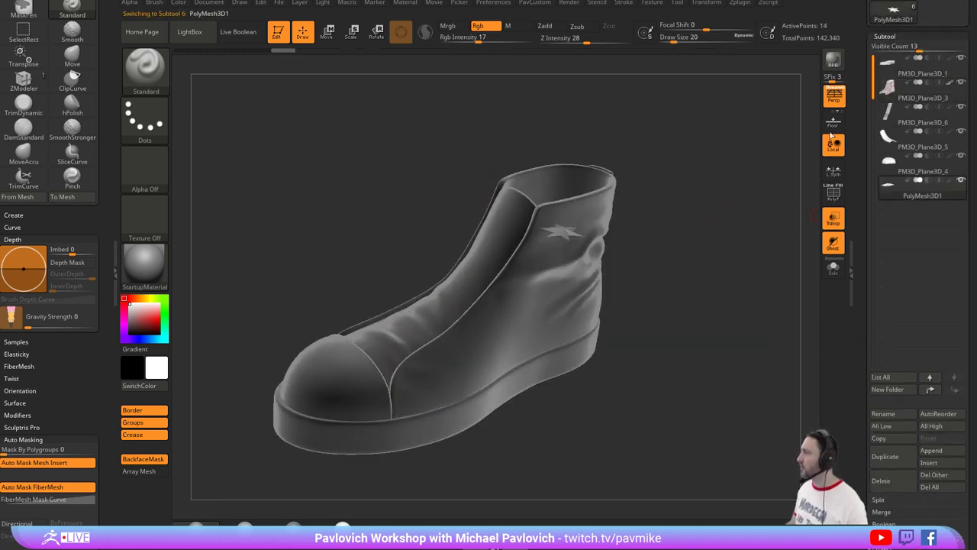
left_click_drag(653, 161, 748, 195)
left_click(833, 218)
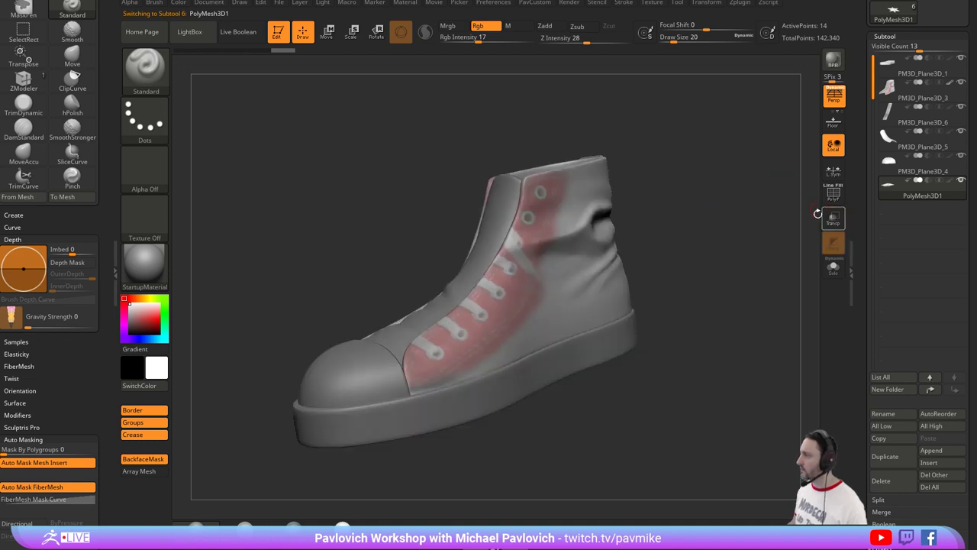
mouse_move(730, 229)
left_mouse_down()
mouse_move(768, 241)
mouse_move(742, 246)
mouse_move(736, 233)
left_mouse_up()
Choose the IMM Clothing hardware brush and its Eyelet Type02 Half mesh.
key("b")
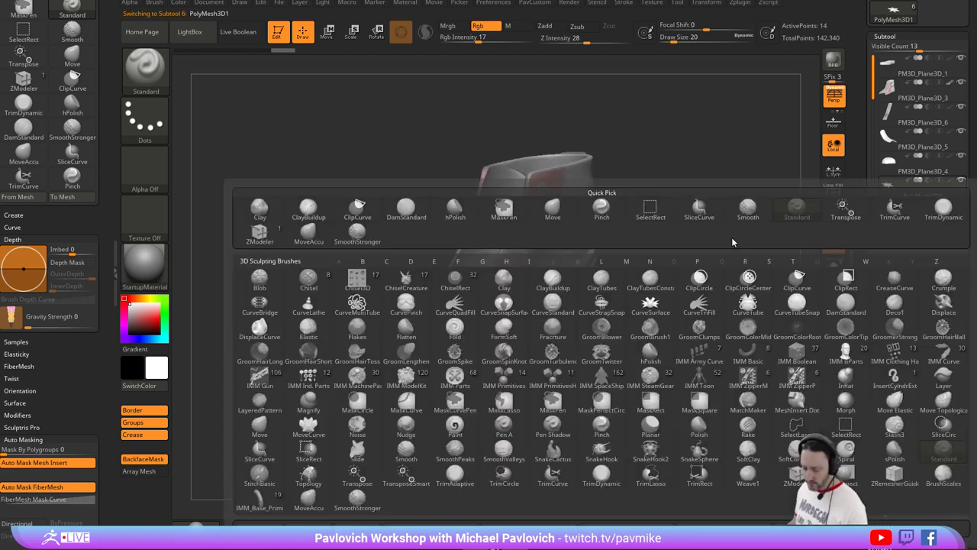
key("i")
left_click(890, 359)
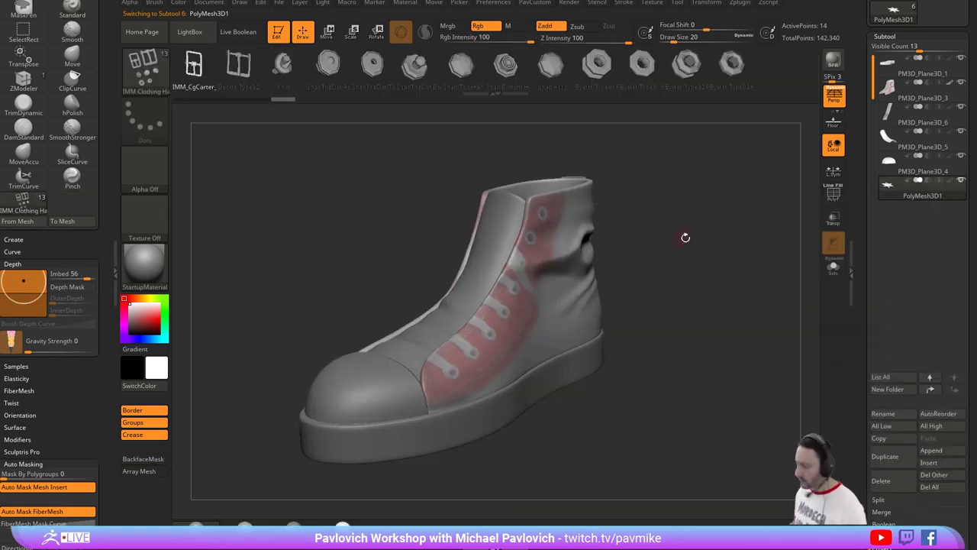
key("m")
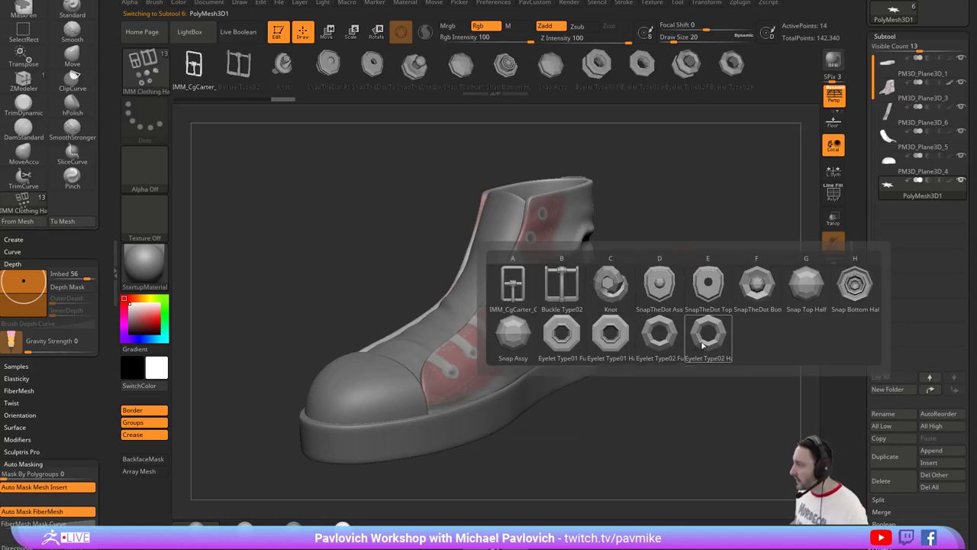
mouse_move(672, 345)
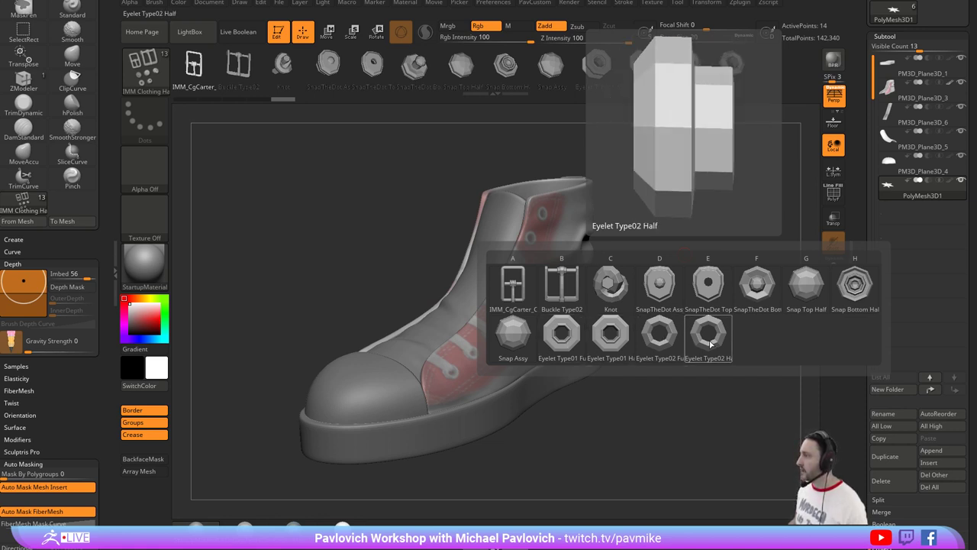
left_click(683, 345)
Set the brush's Imbed to 0 and insert an eyelet over the second painted hole from the upper's top edge.
left_click_drag(702, 323, 702, 229)
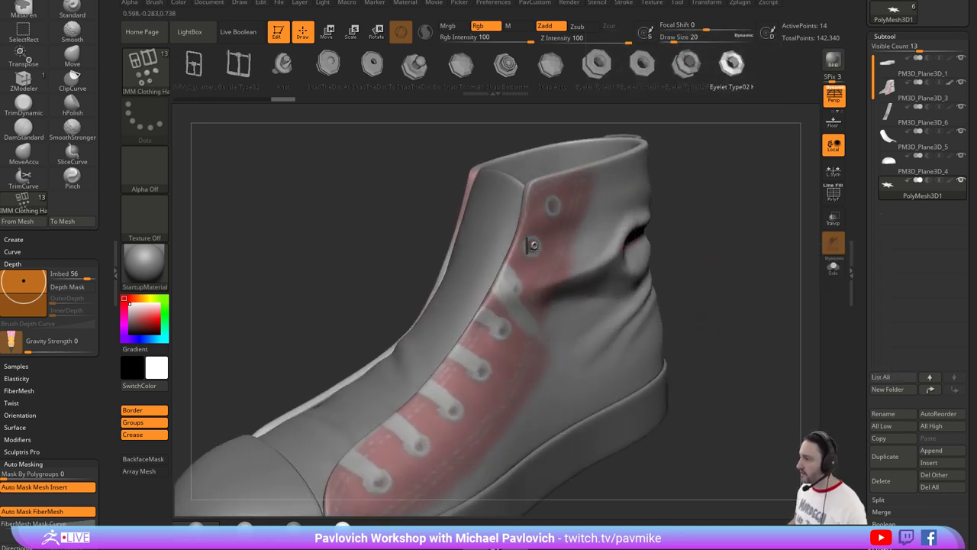
left_click_drag(533, 245, 539, 245)
right_click_drag(541, 244, 680, 243)
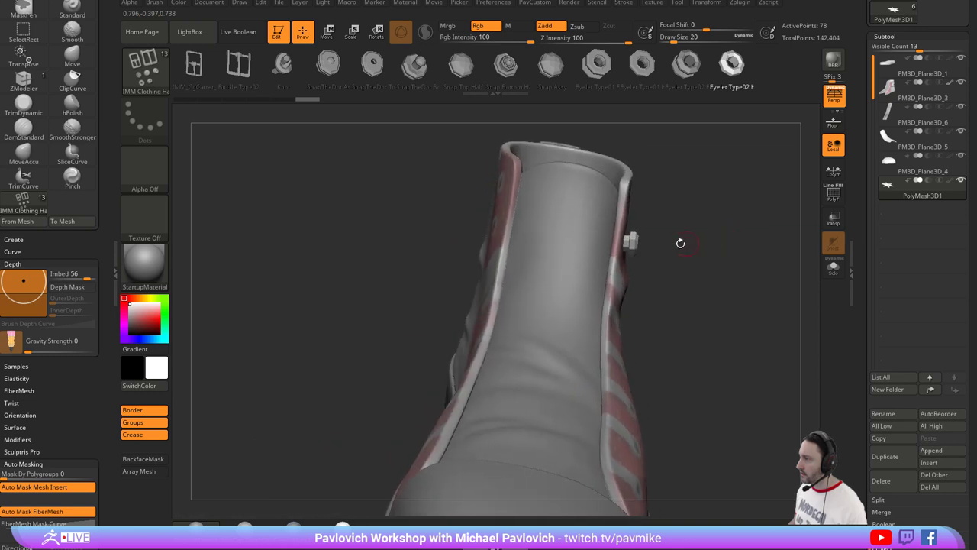
left_click(75, 274)
type("0")
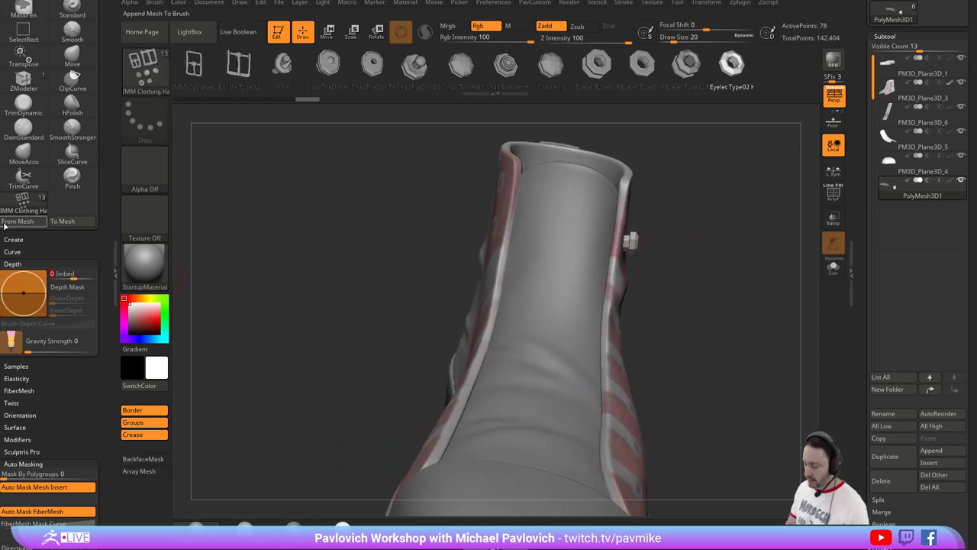
key("ctrl+z")
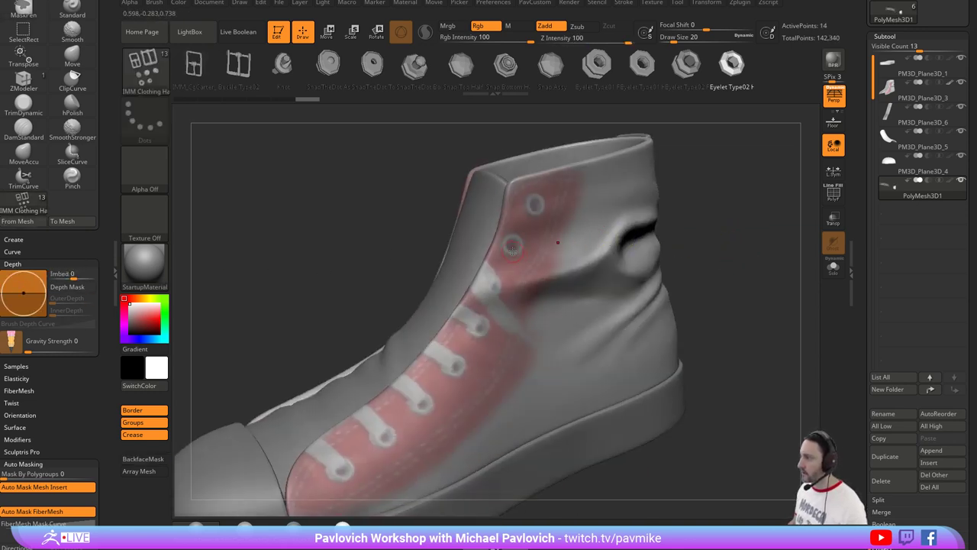
left_click_drag(516, 249, 524, 252)
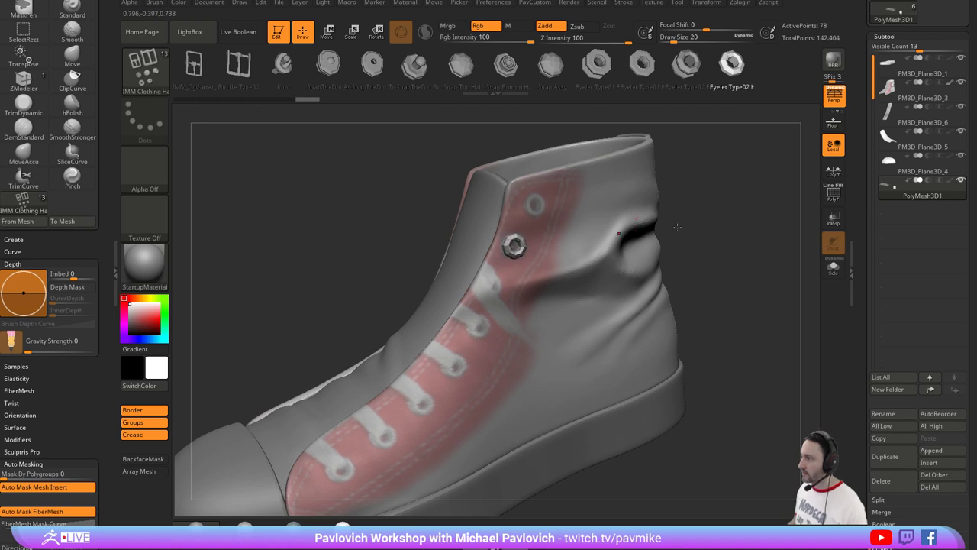
Try an eyelet over the second painted hole with Z Intensity 67, check how it sits, and undo it.
left_click_drag(676, 226, 755, 237)
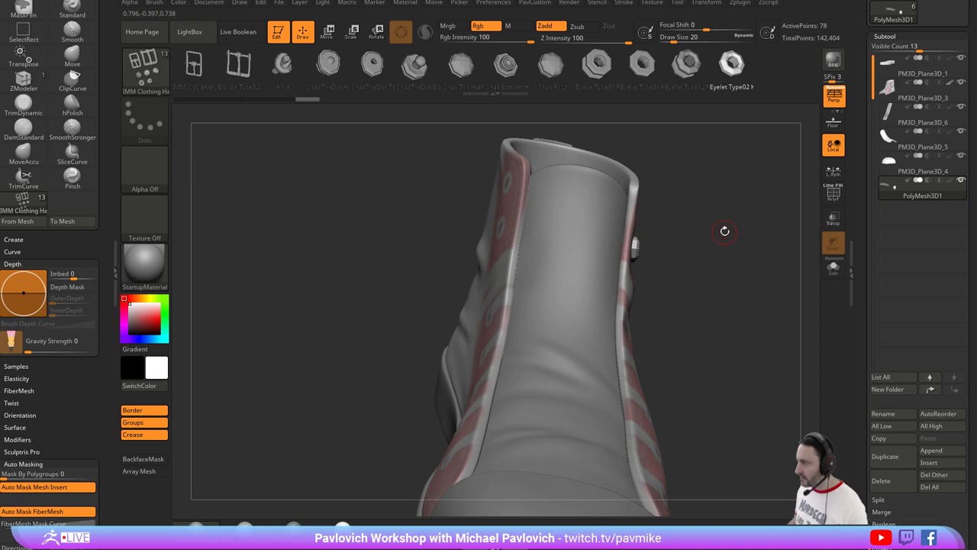
left_click_drag(725, 231, 735, 232)
left_click_drag(749, 198, 711, 212)
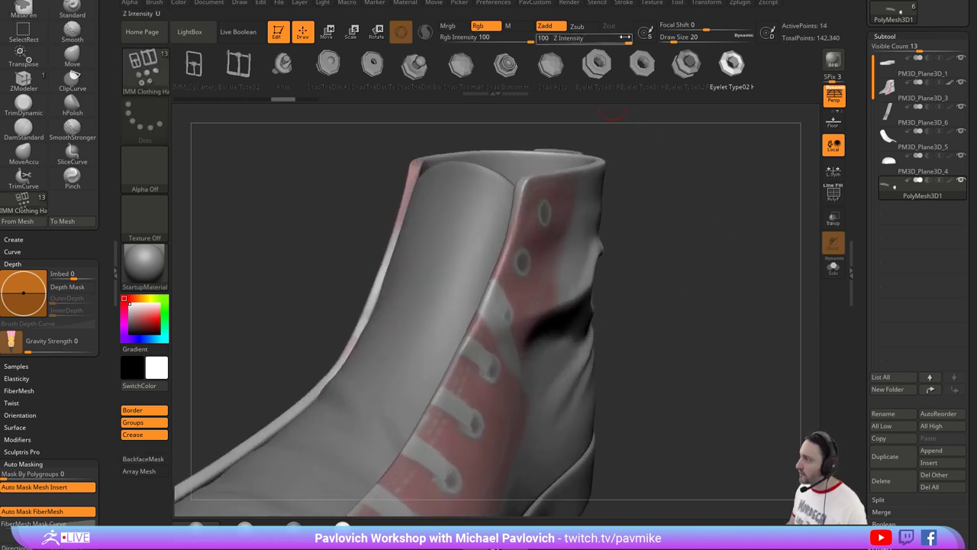
left_click_drag(624, 37, 601, 37)
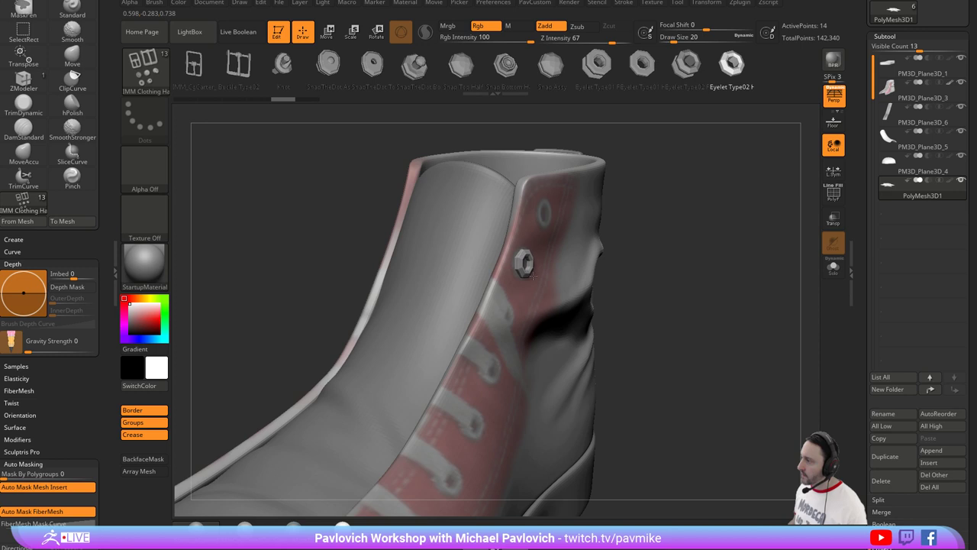
mouse_move(691, 252)
left_mouse_down()
mouse_move(719, 253)
mouse_move(701, 254)
left_mouse_up()
key("ctrl+z")
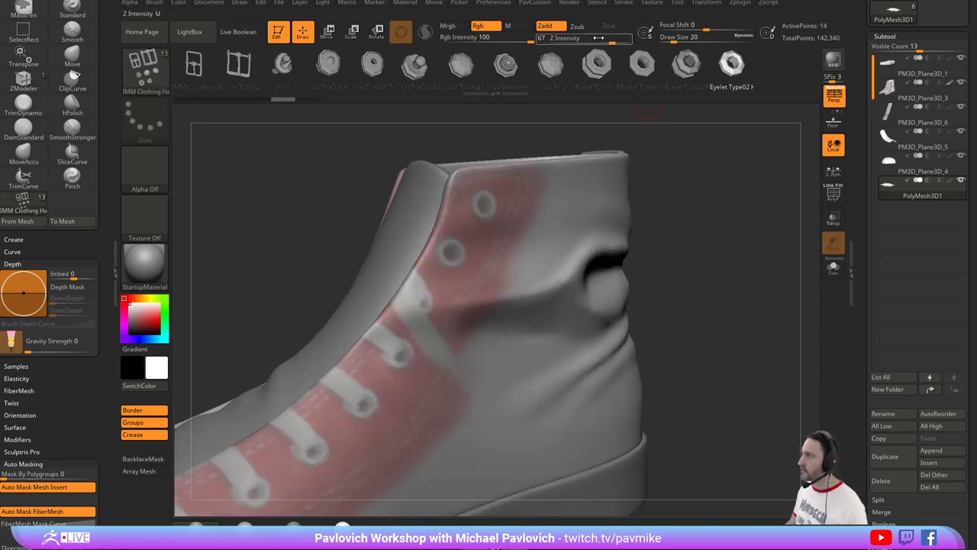
Set the brush's Z Intensity to 79, test an eyelet over the second painted hole, and undo it.
left_click(618, 40)
left_click_drag(679, 234, 707, 236)
left_click_drag(495, 254, 504, 266)
mouse_move(759, 269)
left_mouse_down()
mouse_move(705, 272)
mouse_move(695, 258)
mouse_move(738, 261)
left_mouse_up()
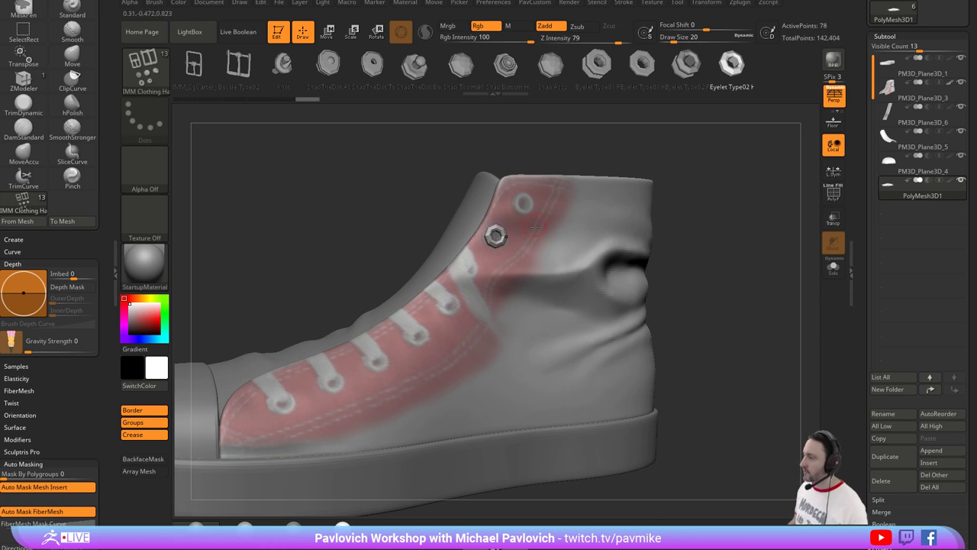
left_click_drag(682, 229, 694, 227)
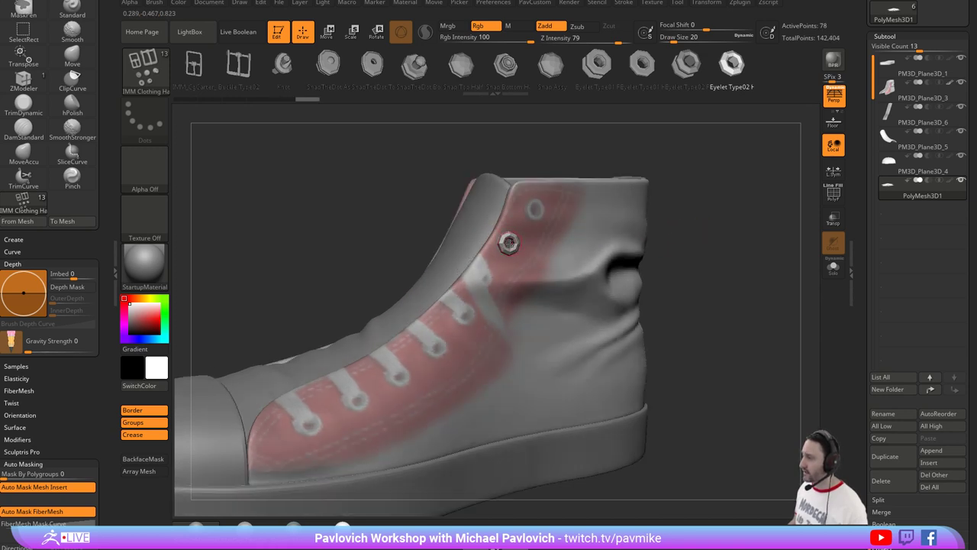
key("ctrl+z")
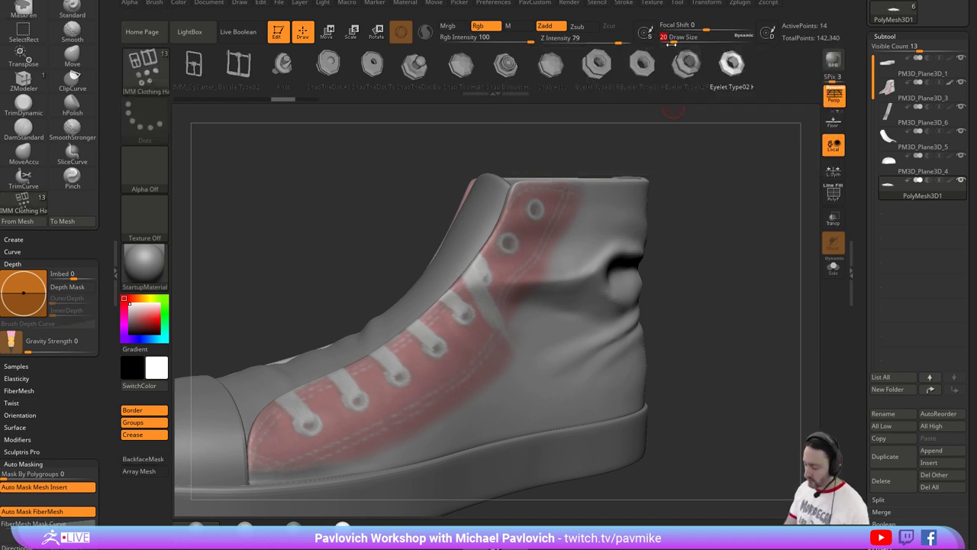
Set the Draw Size to 22 and insert eyelets over the three painted holes nearest the upper's top edge.
right_click_drag(544, 207, 558, 183, "alt")
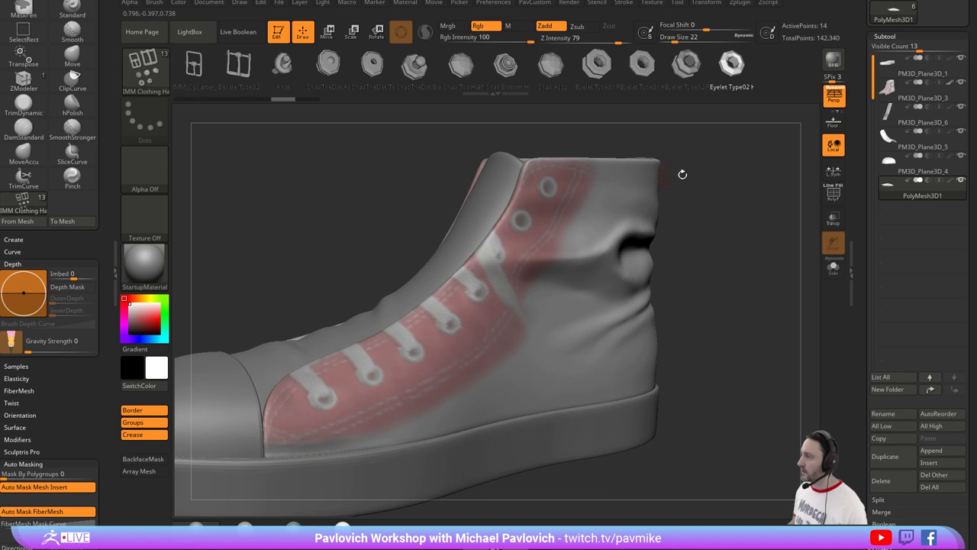
mouse_move(683, 175)
left_mouse_down()
mouse_move(720, 171)
mouse_move(680, 158)
left_mouse_up()
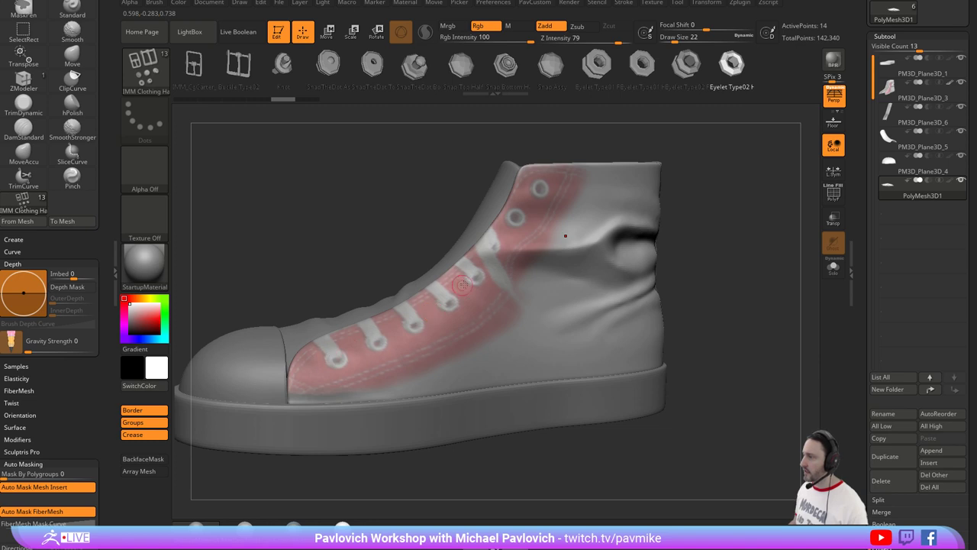
left_click_drag(697, 218, 745, 208)
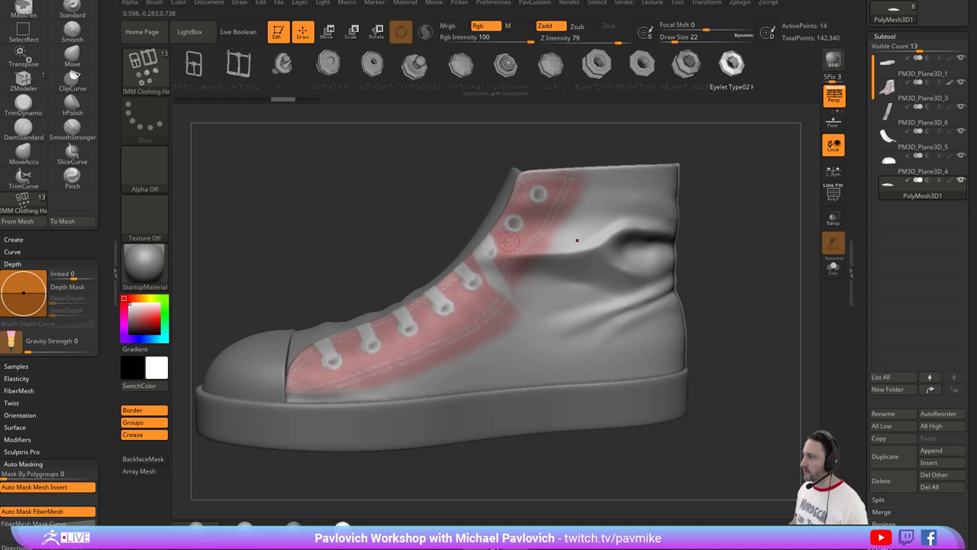
left_click(539, 194)
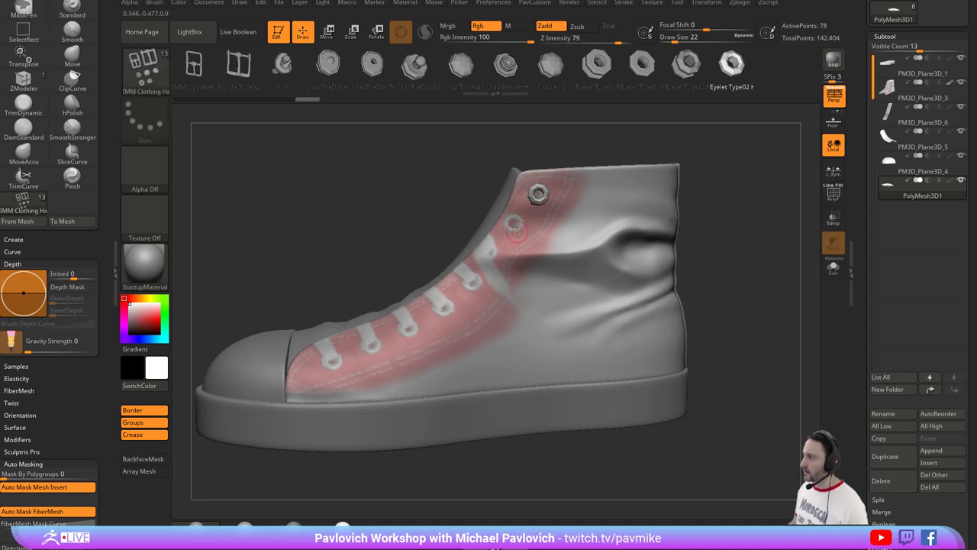
left_click(517, 227)
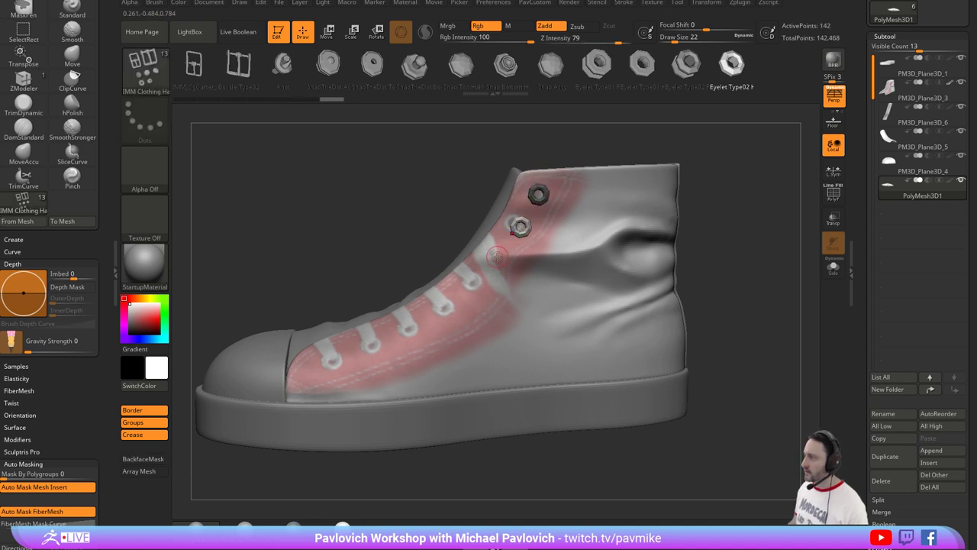
left_click(497, 257)
left_click_drag(764, 240, 739, 236)
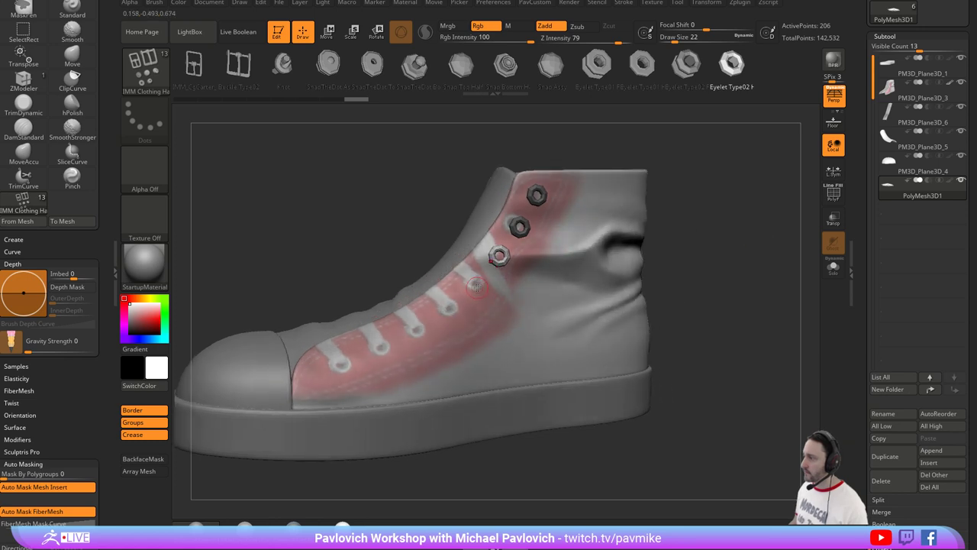
Insert eyelets over the remaining five painted holes on this side, working down to the toe cap.
left_click(476, 286)
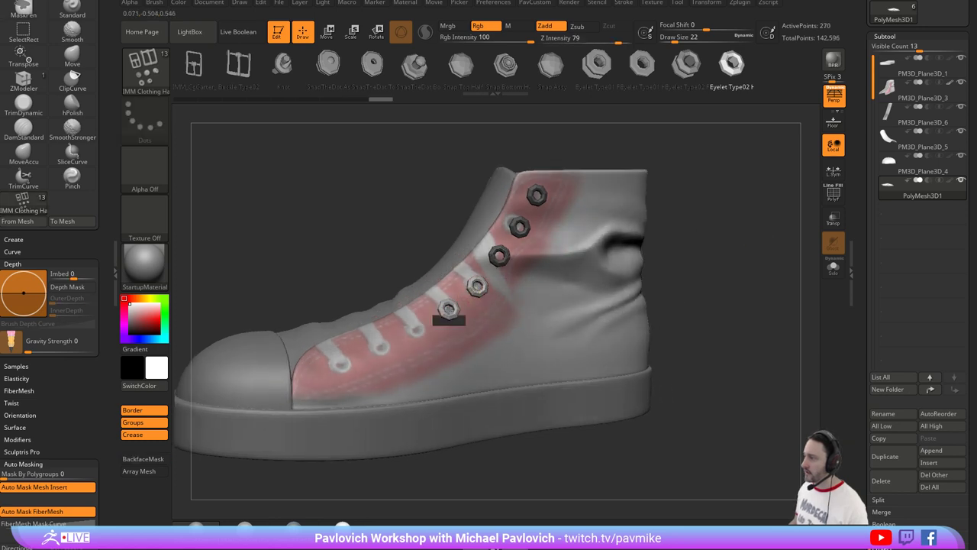
left_click(448, 309)
left_click(414, 329)
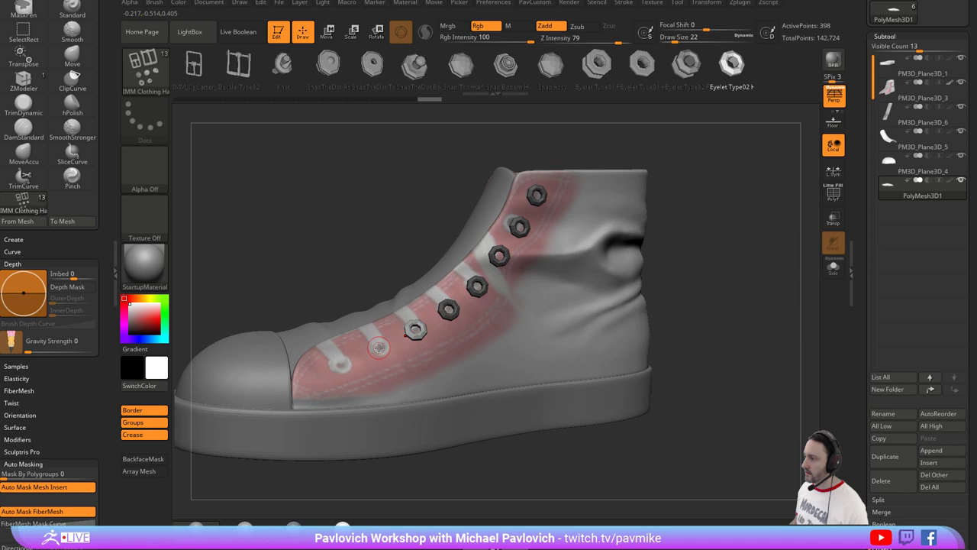
left_click(379, 347)
left_click_drag(337, 362, 329, 368)
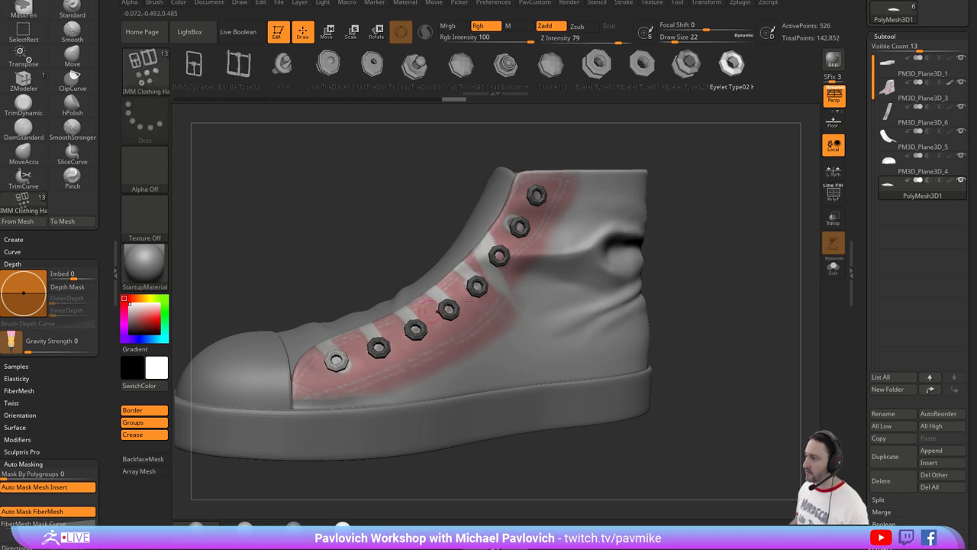
Show the eyelets' polygroup colours, mask all but one eyelet near the toe, and nudge it with the move gizmo.
left_click_drag(676, 257, 719, 281)
mouse_move(720, 281)
right_mouse_down()
mouse_move(711, 288)
mouse_move(662, 251)
mouse_move(680, 242)
mouse_move(650, 267)
mouse_move(607, 261)
mouse_move(642, 236)
mouse_move(637, 253)
mouse_move(611, 253)
right_mouse_up()
key("b")
key("m")
key("v")
key("shift+f")
key("w")
left_click_drag(418, 343, 327, 406, "alt")
left_click(438, 317, "ctrl")
right_click_drag(588, 264, 510, 279)
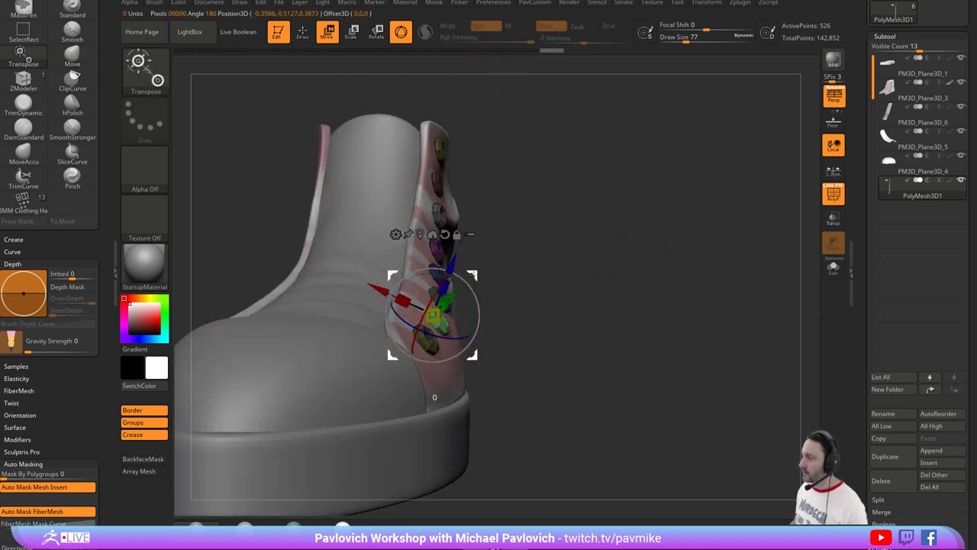
left_click_drag(380, 290, 375, 288)
Turn on Topological auto masking for the Move brush and raise its Draw Size to 1000.
key("q")
mouse_move(556, 255)
right_mouse_down()
mouse_move(705, 257)
mouse_move(705, 285)
right_mouse_up()
mouse_move(31, 362)
left_mouse_down()
mouse_move(54, 365)
mouse_move(71, 222)
left_mouse_up()
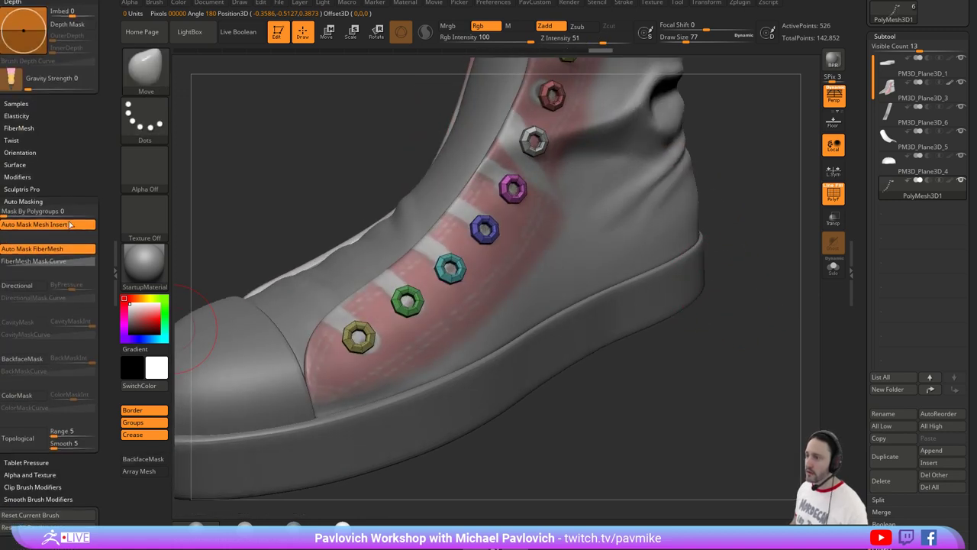
left_click(34, 437)
key("s")
left_click_drag(474, 300, 544, 294)
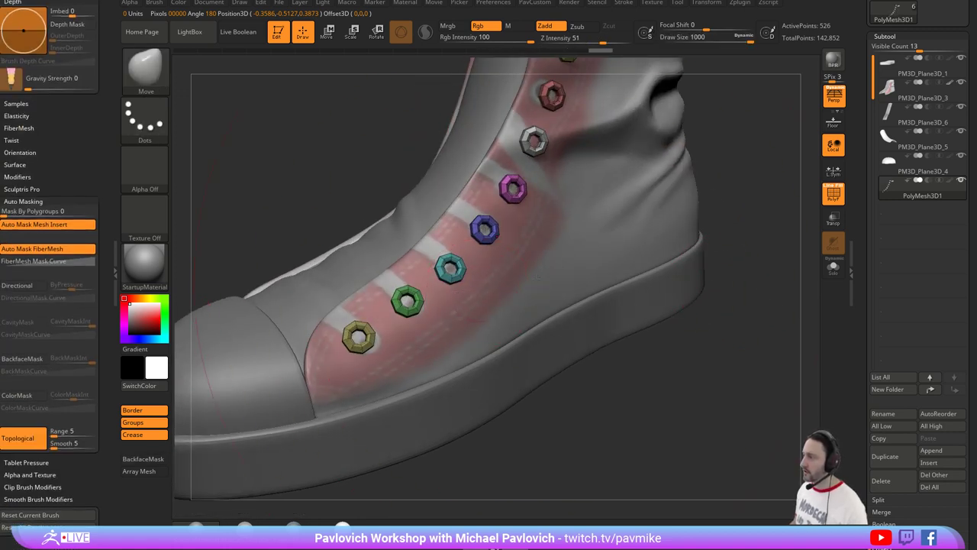
Nudge the cyan, blue and magenta eyelets individually toward the tongue edge to even out their row.
left_click_drag(456, 264, 453, 261)
left_click_drag(489, 219, 487, 216)
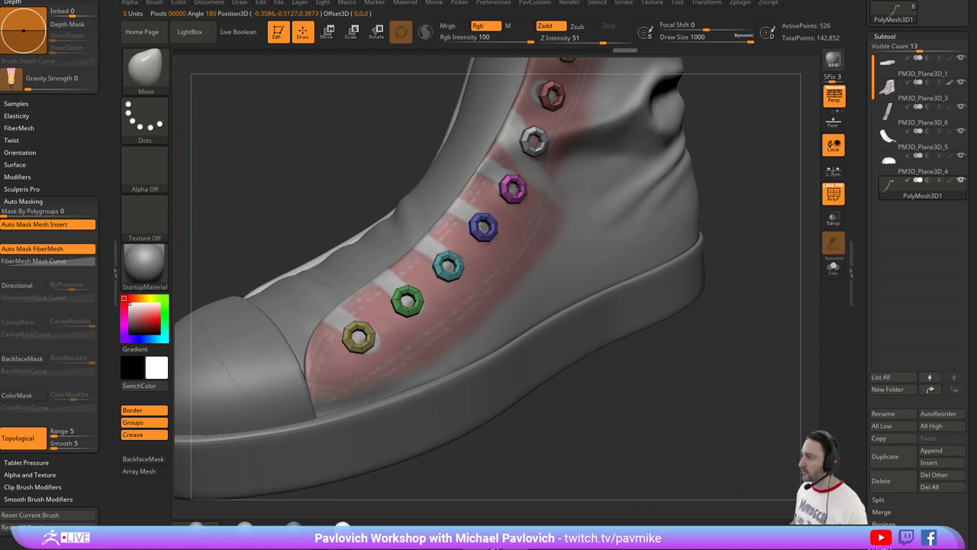
left_click_drag(516, 185, 513, 181)
left_click_drag(767, 140, 734, 233, "alt")
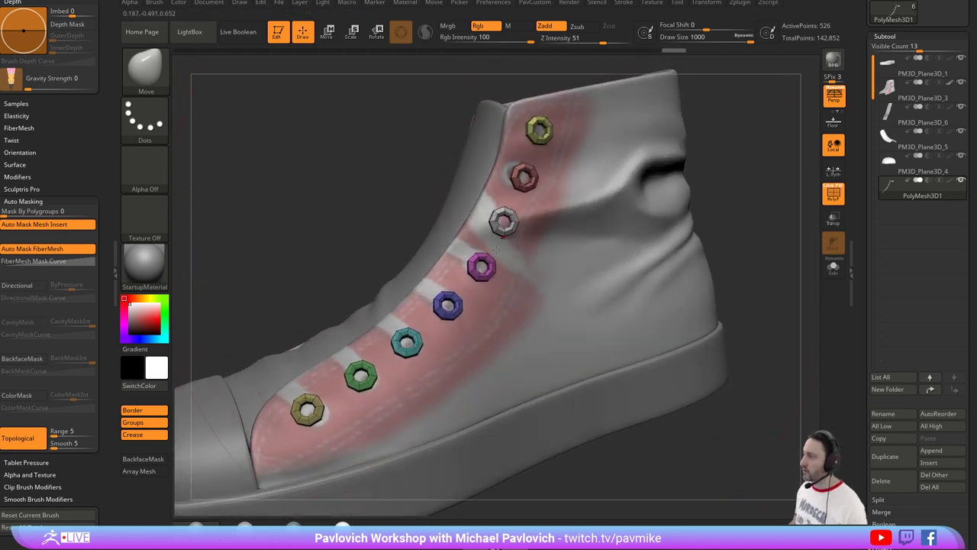
left_click_drag(484, 261, 481, 259)
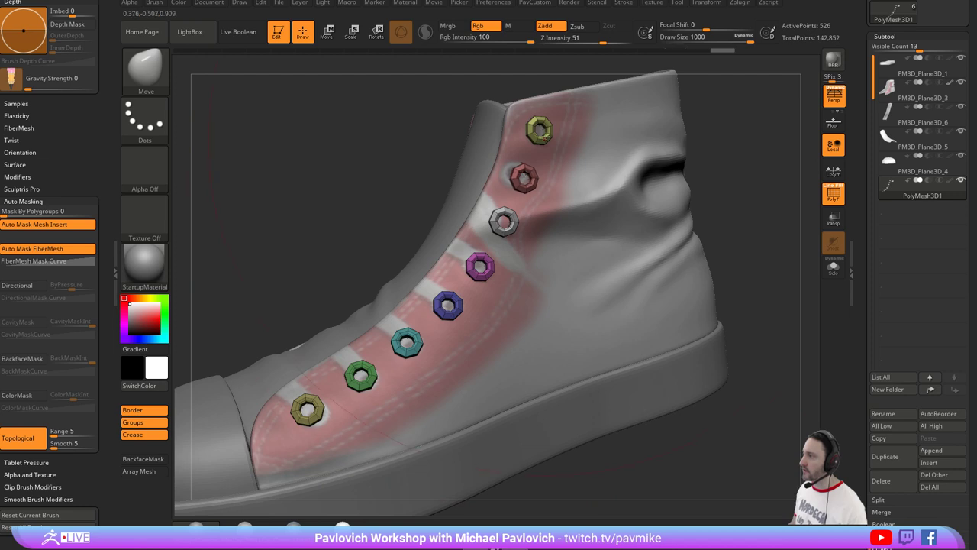
Set the Draw Size to 22 and switch back to the IMM Clothing hardware brush with its Eyelet Type02 Half mesh.
mouse_move(726, 148)
left_mouse_down()
mouse_move(708, 160)
mouse_move(771, 171)
left_mouse_up()
key("s")
mouse_move(691, 175)
left_mouse_down()
mouse_move(656, 174)
mouse_move(694, 170)
left_mouse_up()
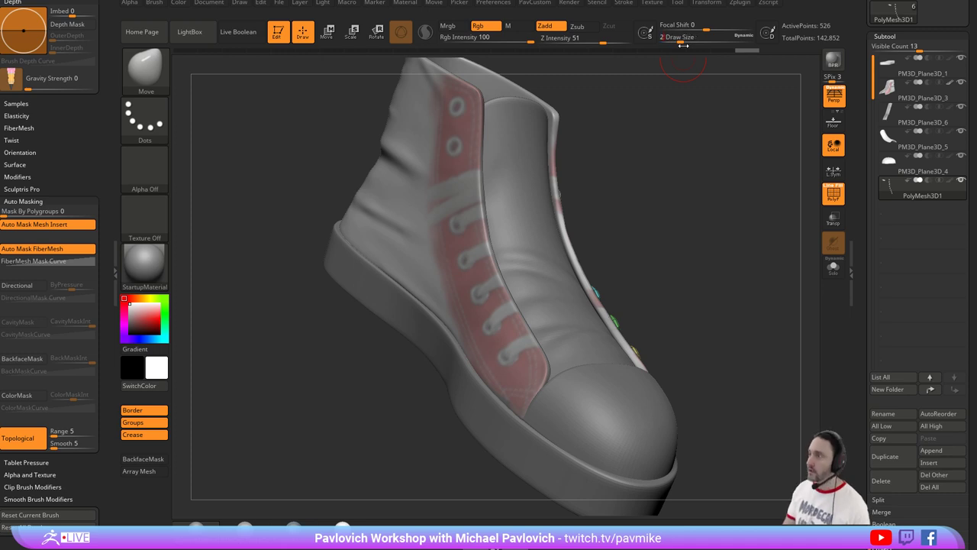
left_click_drag(693, 229, 665, 212)
key("b")
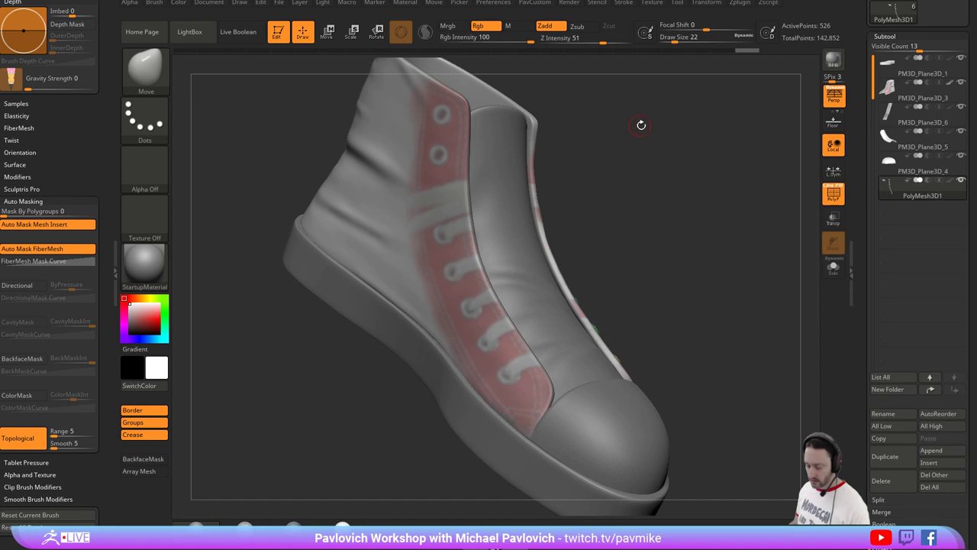
key("b")
key("i")
key("c")
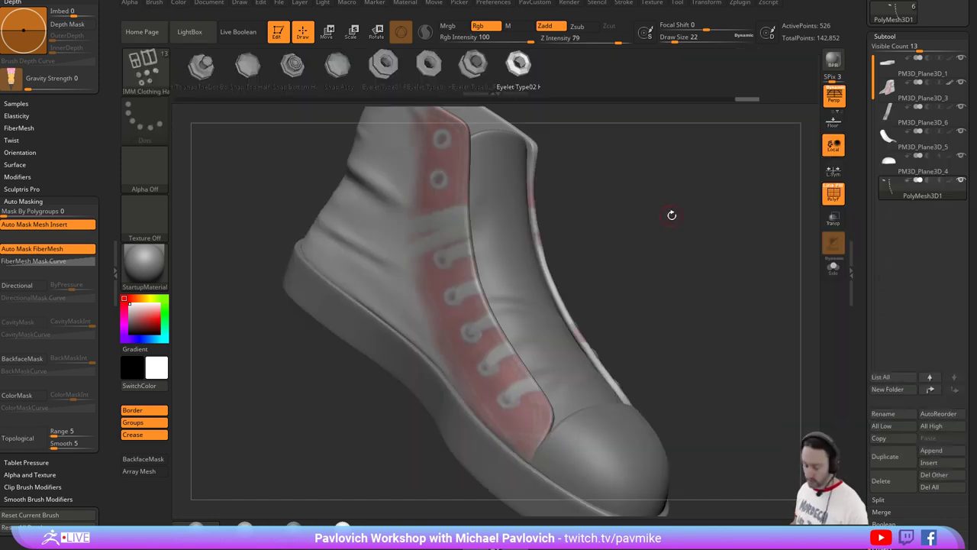
key("m")
left_click(694, 299)
Insert eyelets over all eight painted holes on the shoe's opposite side, from the top edge down to the toe cap.
left_click_drag(688, 238, 579, 217)
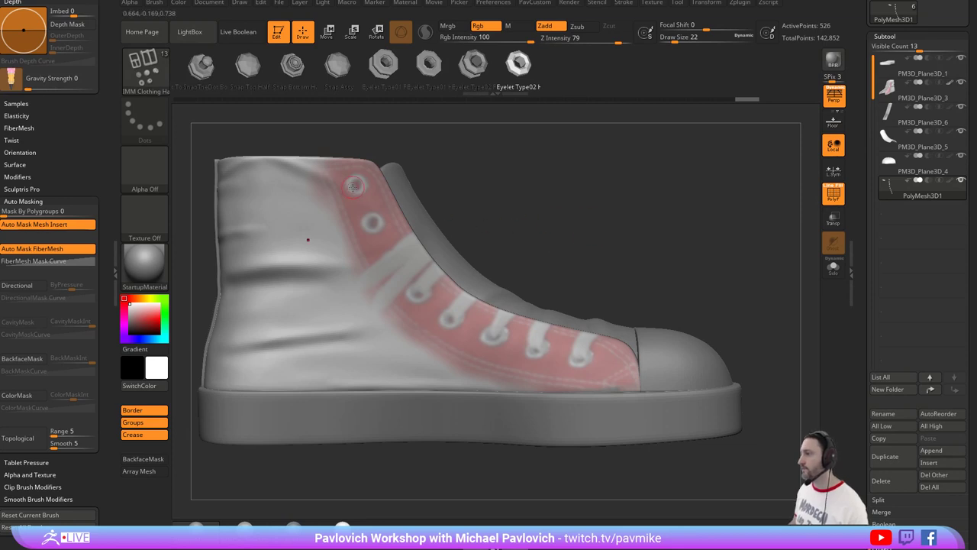
left_click(375, 225)
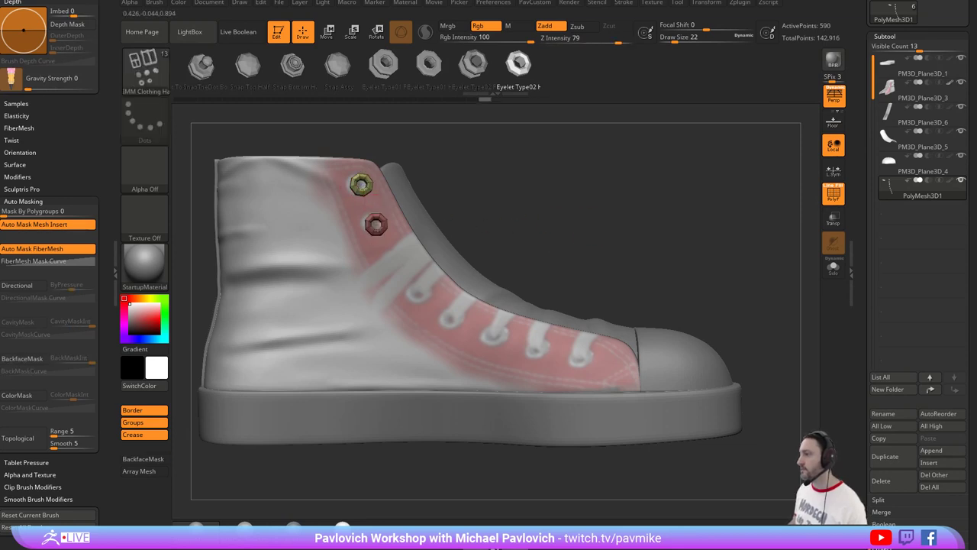
left_click(394, 259)
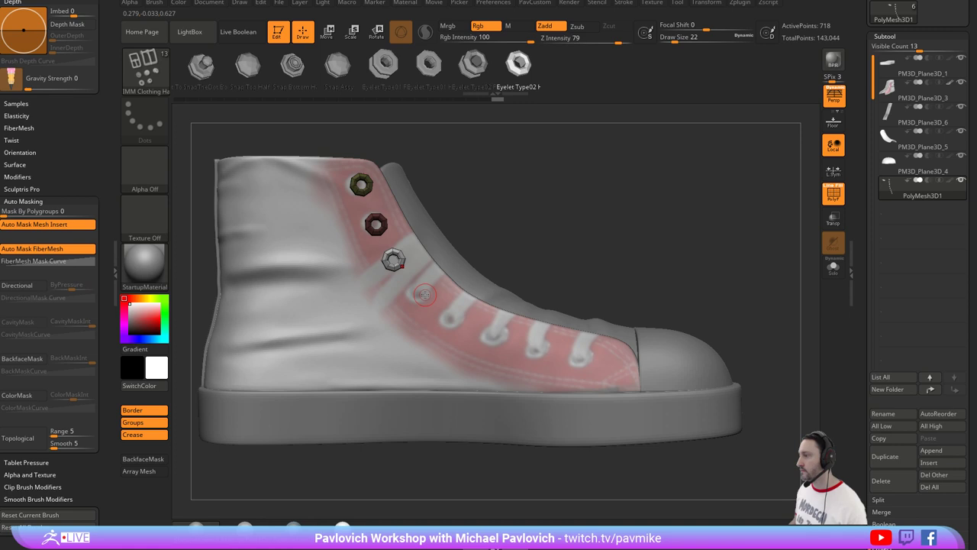
left_click(423, 296)
left_click(453, 320)
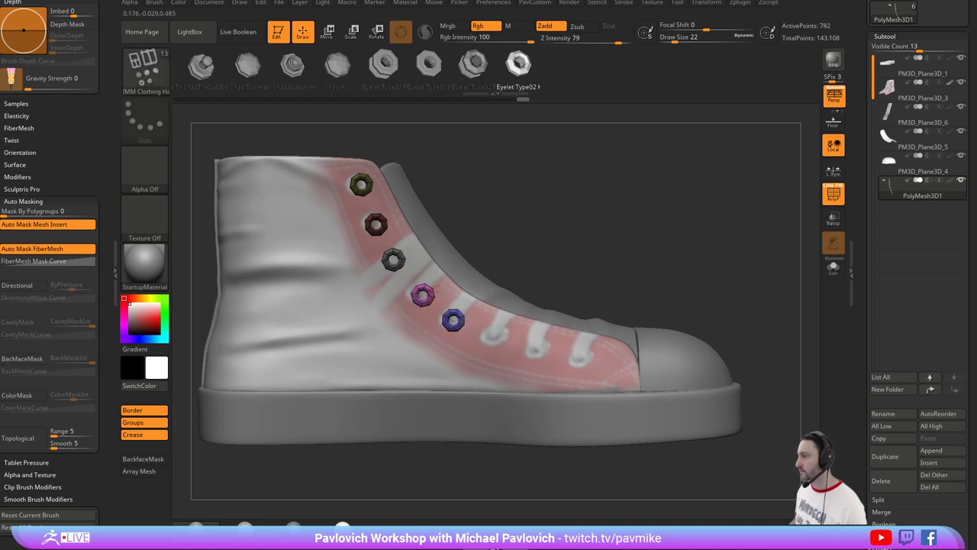
left_click(494, 336)
left_click(538, 350)
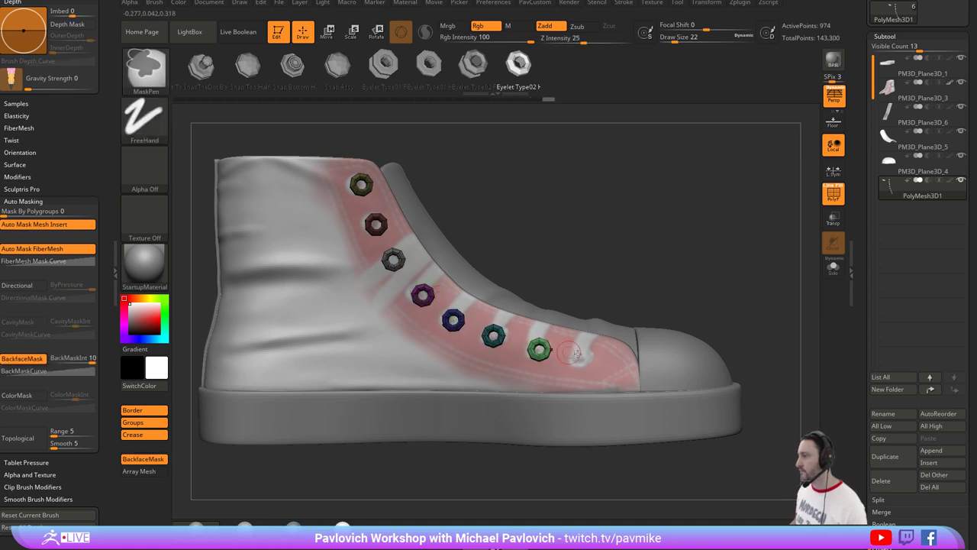
left_click(586, 353)
Turn off the painted colour display on the upper's subtool, PM3D_Plane3D_3.
left_click_drag(767, 237, 694, 221)
left_click_drag(867, 212, 867, 250)
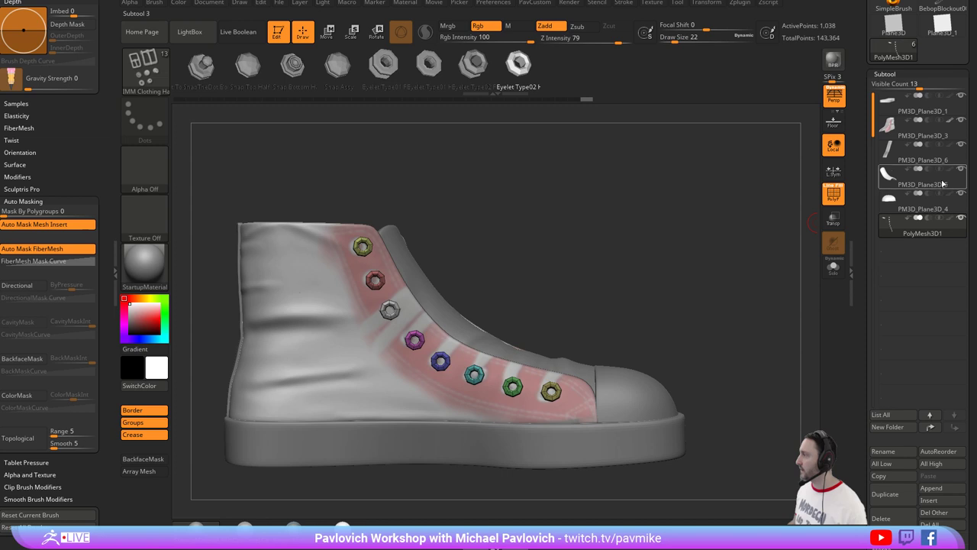
left_click(950, 121)
Use the Move brush at Draw Size 365 to even out the eyelet row, shifting the last eyelet closer to the toe cap.
mouse_move(681, 207)
left_mouse_down()
mouse_move(685, 257)
mouse_move(673, 247)
left_mouse_up()
key("s")
key("b")
key("m")
key("v")
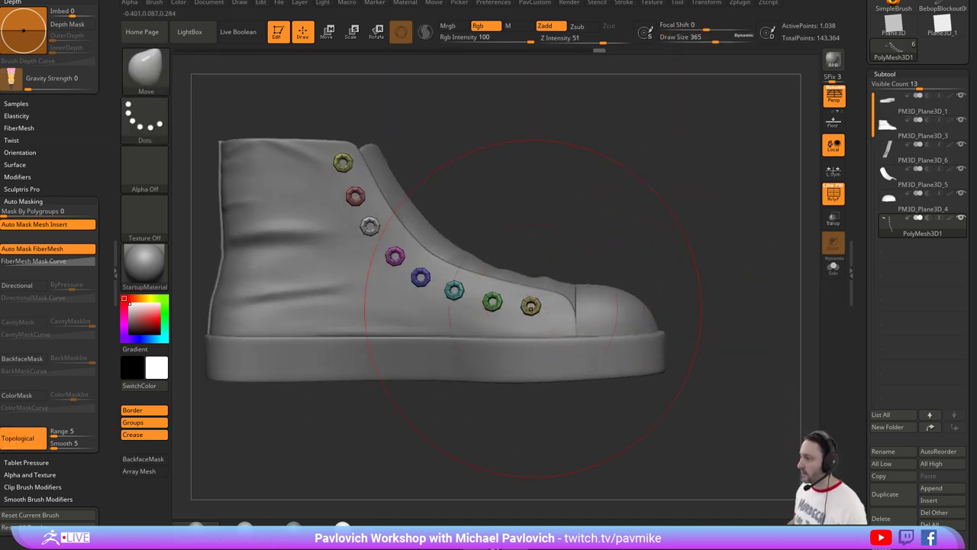
left_click_drag(531, 308, 534, 310)
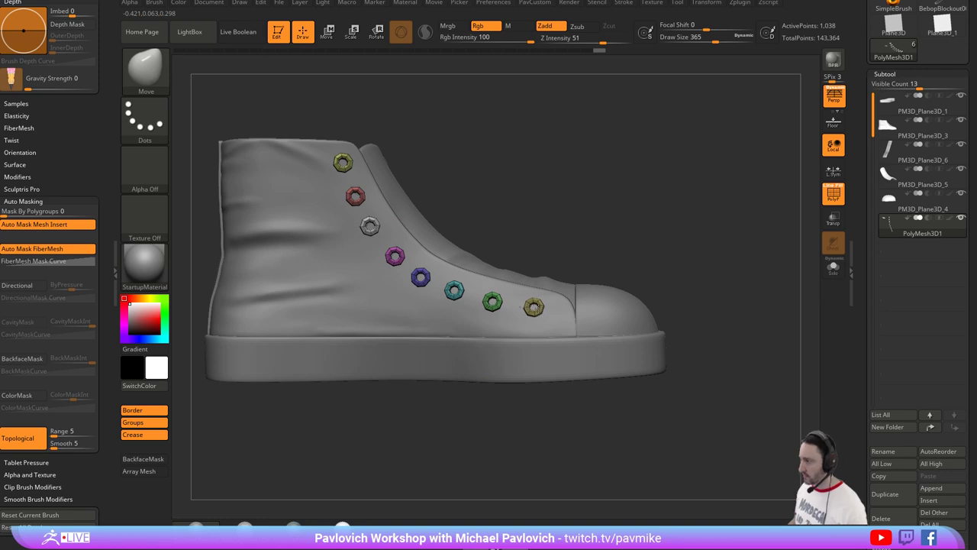
left_click_drag(553, 222, 570, 257, "alt")
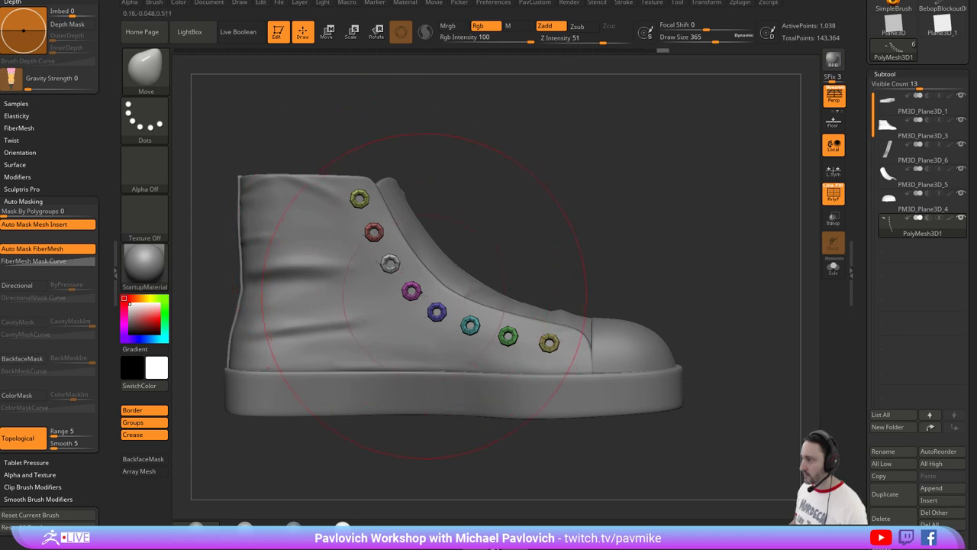
right_click_drag(420, 293, 579, 257)
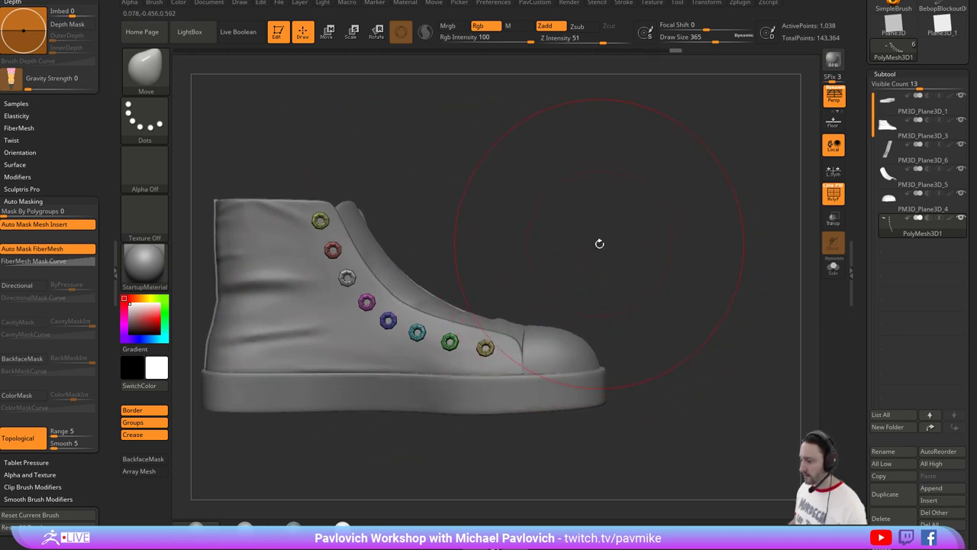
Use the Move brush at Draw Size 344 to fine-tune the spacing of the eyelet row.
key("s")
left_click_drag(598, 251, 593, 244)
key("s")
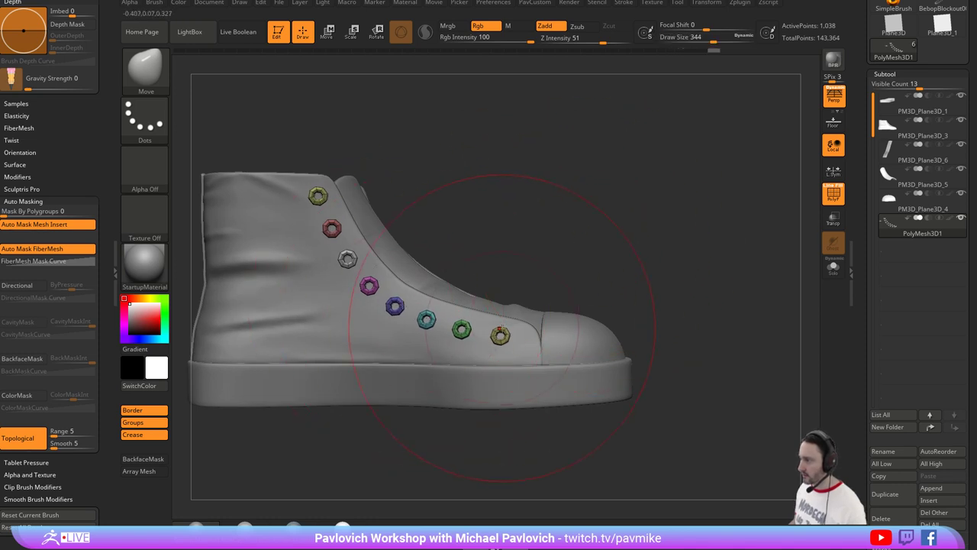
mouse_move(566, 294)
left_mouse_down()
mouse_move(664, 232)
mouse_move(604, 246)
mouse_move(521, 229)
mouse_move(530, 240)
mouse_move(629, 262)
left_mouse_up()
Switch to the Standard brush, reduce its Draw Size to 65, and turn off the polyframe display.
key("b")
key("s")
key("t")
key("s")
left_click_drag(626, 262, 602, 260)
mouse_move(604, 256)
left_mouse_down()
mouse_move(611, 264)
mouse_move(440, 321)
left_mouse_up()
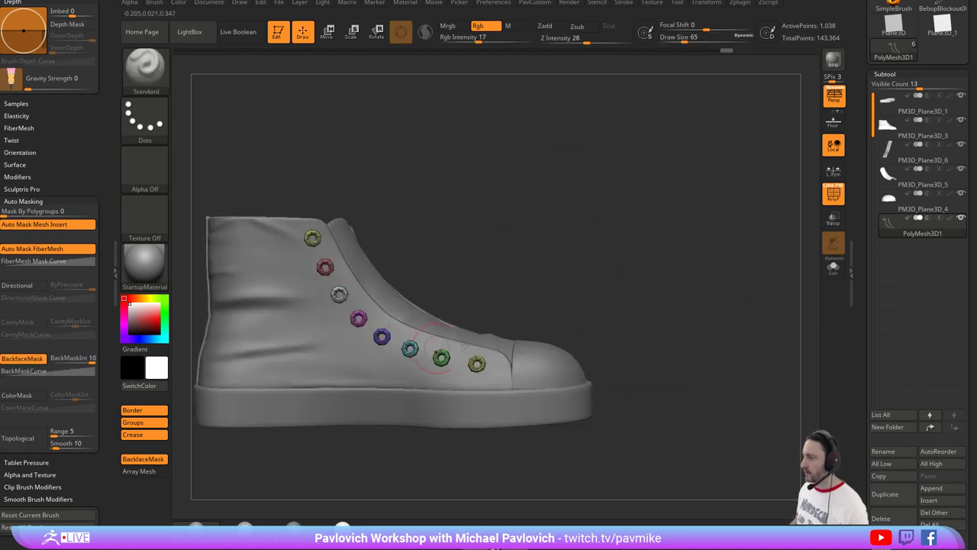
left_click_drag(660, 248, 698, 284)
left_click(832, 191)
Select the upper's subtool, PM3D_Plane3D_3, and lower it to subdivision level 3.
mouse_move(733, 227)
left_mouse_down()
mouse_move(710, 245)
mouse_move(736, 283)
mouse_move(761, 246)
mouse_move(759, 273)
mouse_move(754, 264)
mouse_move(705, 277)
mouse_move(590, 258)
mouse_move(731, 236)
mouse_move(649, 229)
mouse_move(672, 240)
mouse_move(654, 224)
mouse_move(692, 222)
mouse_move(700, 238)
mouse_move(720, 233)
mouse_move(718, 246)
left_mouse_up()
mouse_move(481, 298)
left_mouse_down("shift")
mouse_move(457, 294)
mouse_move(489, 287)
left_mouse_up("shift")
mouse_move(691, 271)
left_mouse_down("alt")
mouse_move(708, 246)
mouse_move(745, 252)
left_mouse_up("alt")
left_click_drag(861, 282, 861, 70)
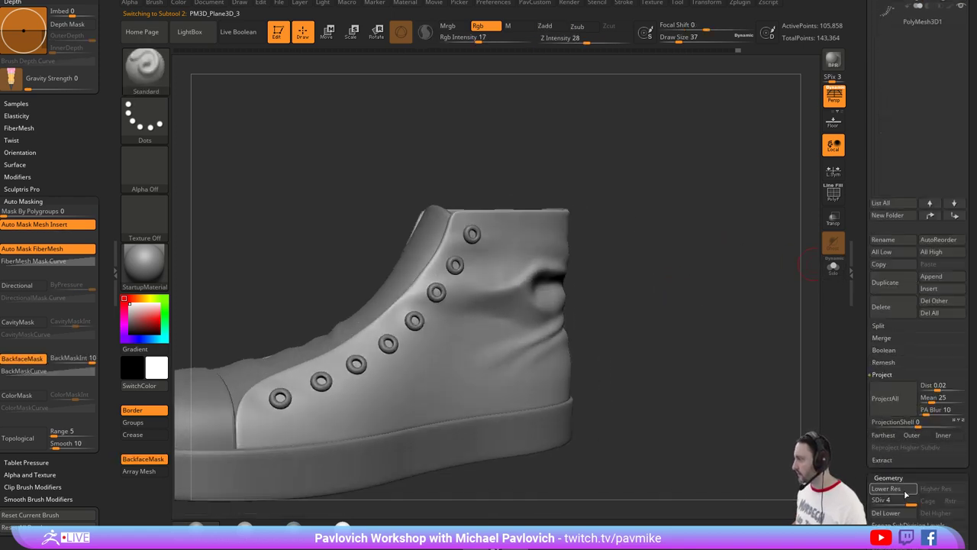
left_click_drag(903, 496, 901, 496)
Set the Standard brush to sculpt only, with Zadd on and Rgb off, checking the upper beneath the eyelets in transparency.
left_click_drag(649, 286, 658, 299, "alt")
mouse_move(443, 282)
left_mouse_down("shift")
mouse_move(452, 308)
mouse_move(534, 297)
left_mouse_up("shift")
mouse_move(631, 279)
left_mouse_down("alt")
mouse_move(631, 289)
mouse_move(563, 259)
mouse_move(442, 298)
left_mouse_up("alt")
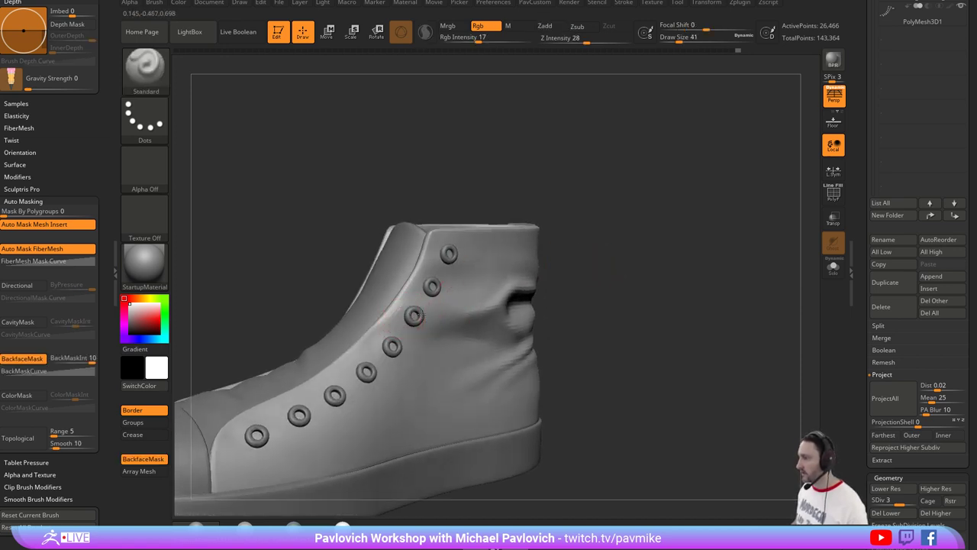
left_click(834, 219)
left_click_drag(771, 244, 726, 244)
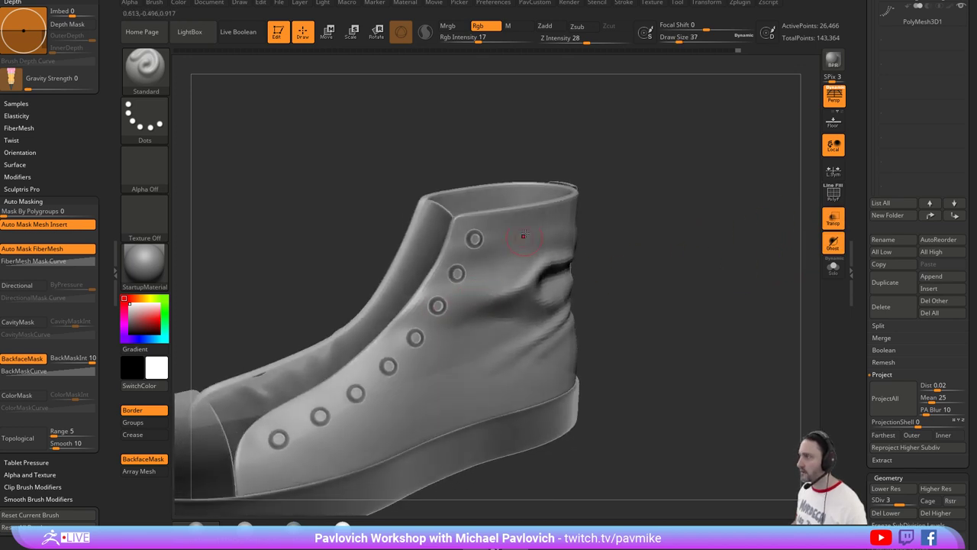
left_click(545, 26)
left_click(479, 29)
left_click_drag(624, 205, 663, 266)
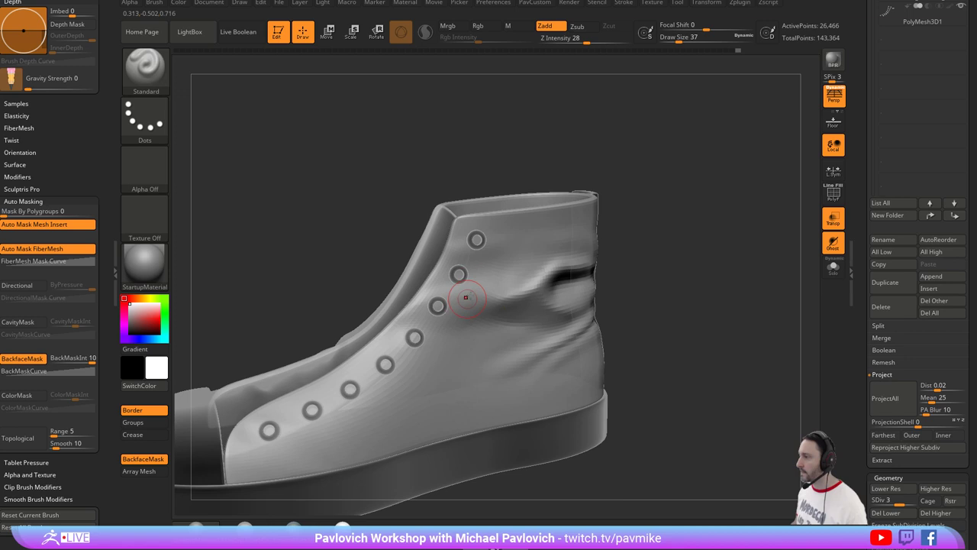
left_click(834, 219)
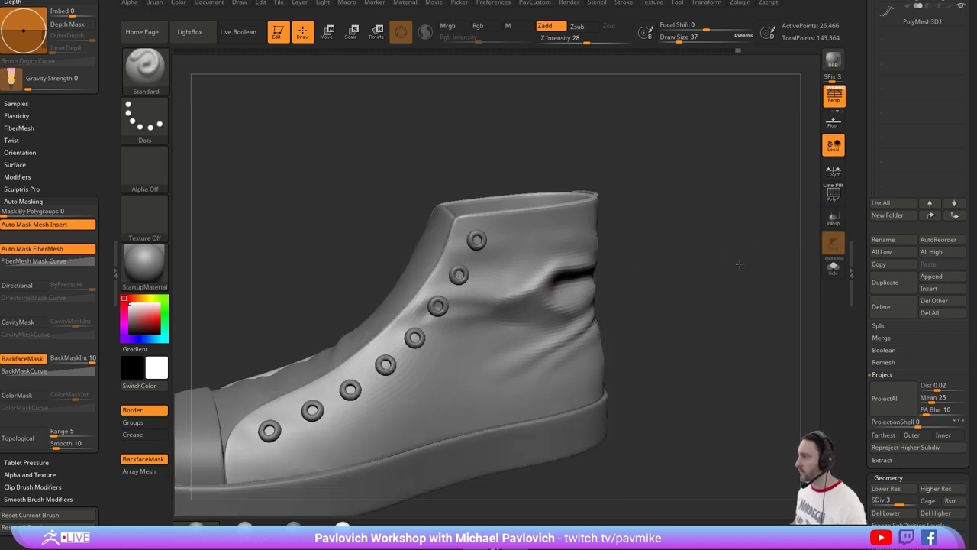
Sculpt and smooth small tension folds around the upper eyelets with the Standard brush at Draw Size 27 to 29.
left_click_drag(733, 241, 712, 242)
key("s")
key("s")
key("s")
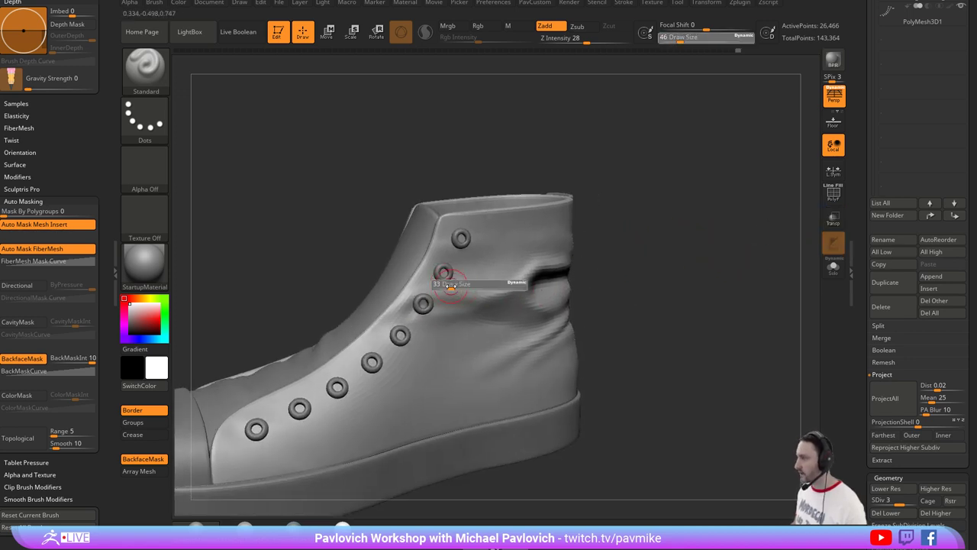
left_click_drag(452, 284, 449, 284)
left_click_drag(626, 268, 534, 231)
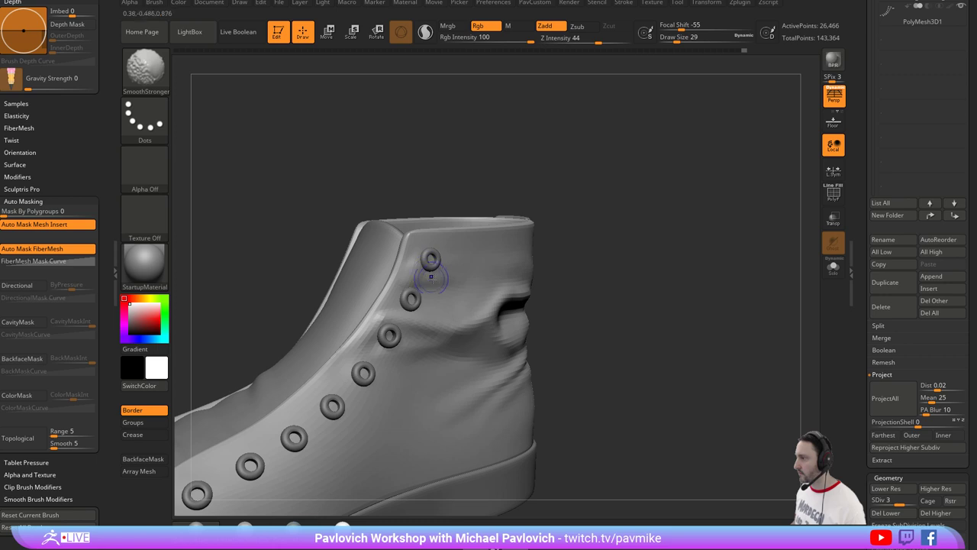
left_click_drag(591, 260, 399, 240)
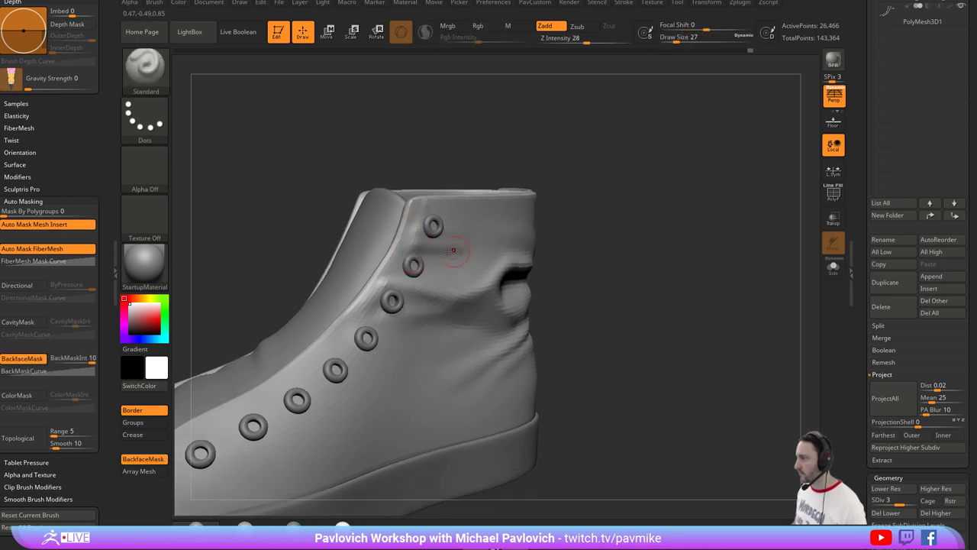
key("shift")
mouse_move(588, 237)
left_mouse_down()
mouse_move(674, 216)
mouse_move(626, 229)
mouse_move(677, 249)
left_mouse_up()
left_click_drag(455, 267, 467, 252, "shift")
mouse_move(702, 261)
left_mouse_down("alt")
mouse_move(713, 259)
mouse_move(483, 286)
left_mouse_up("alt")
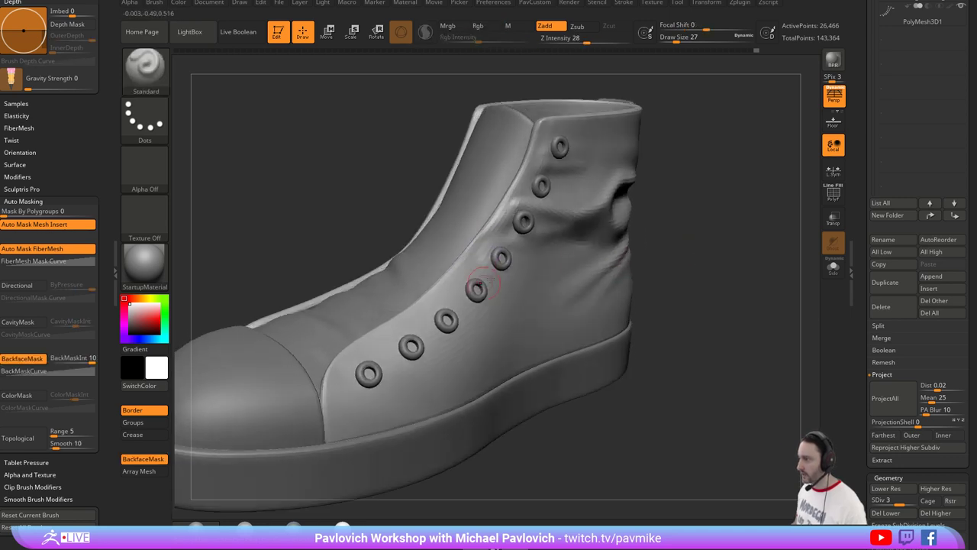
Build up the fabric around the lower eyelets near the toe cap with the Clay brush at Draw Size 27 and smooth it.
key("b")
key("c")
key("l")
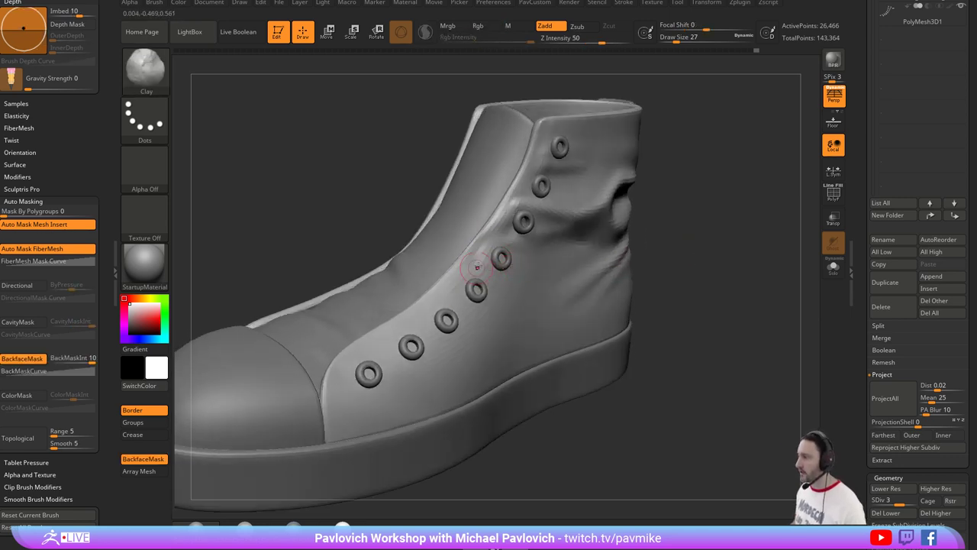
left_click_drag(703, 269, 606, 262)
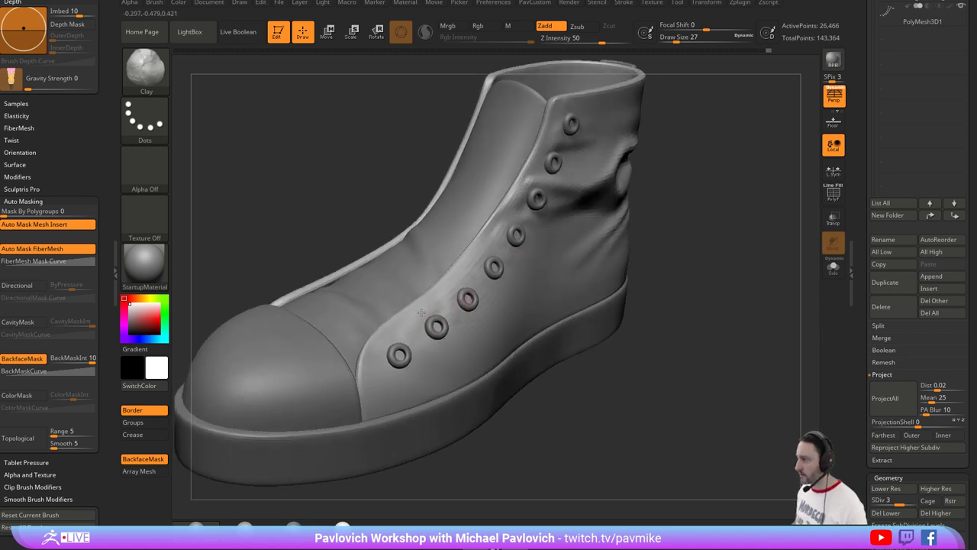
key("shift")
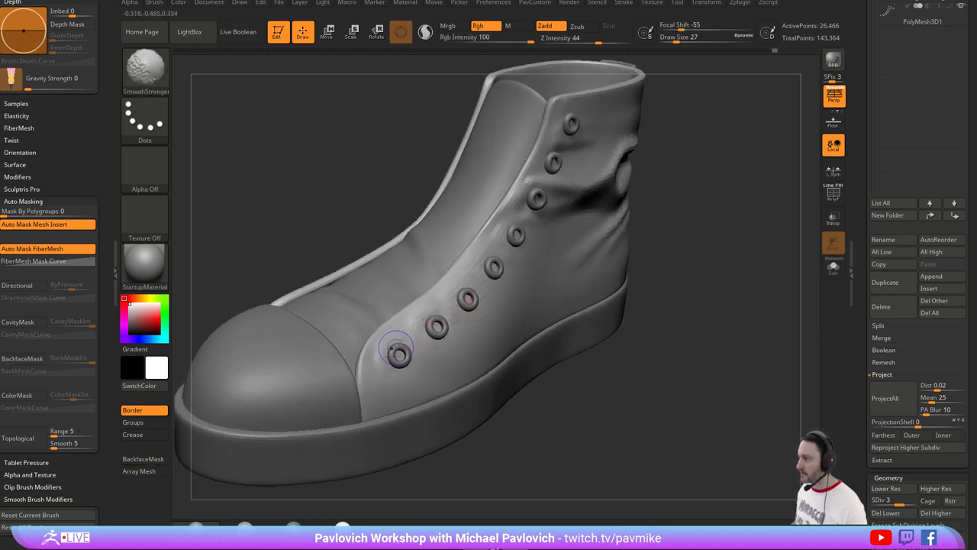
Sculpt folds pulling from the top eyelets on the shoe's opposite side with the Standard brush at Draw Size 33, and soften them.
mouse_move(718, 211)
left_mouse_down()
mouse_move(618, 220)
mouse_move(681, 256)
left_mouse_up()
right_click_drag(681, 258, 654, 242)
key("s")
left_click_drag(471, 291, 475, 292)
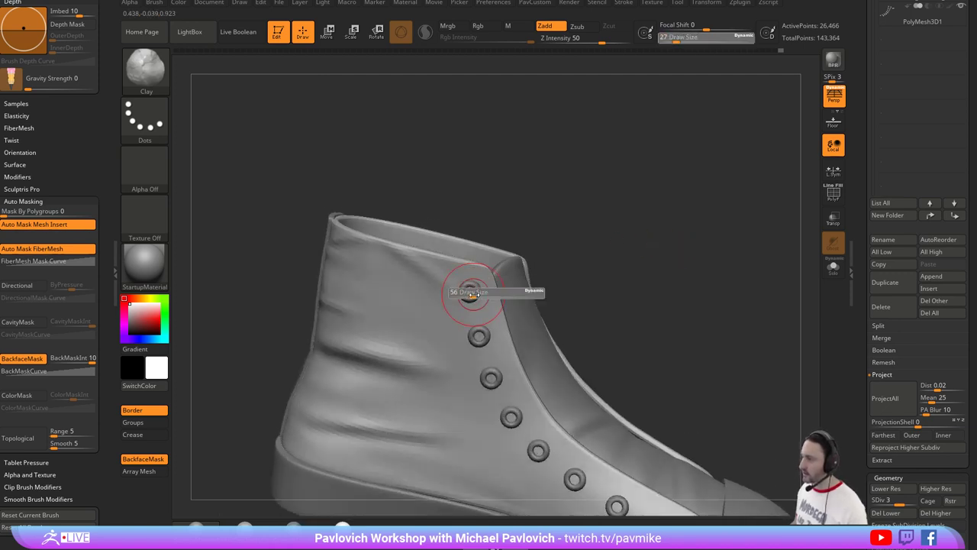
key("1")
right_click_drag(494, 279, 501, 243)
key("s")
left_click_drag(456, 269, 447, 270)
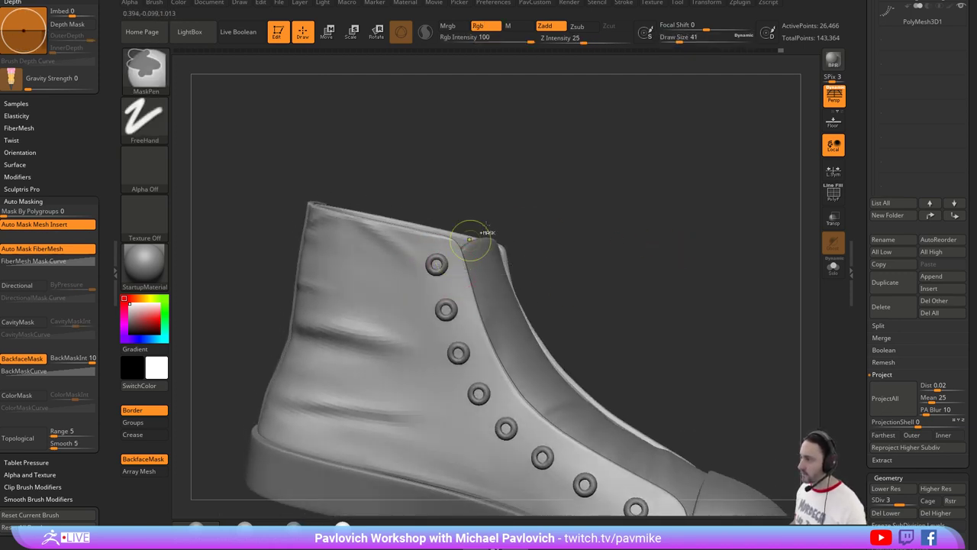
mouse_move(381, 270)
left_mouse_down()
mouse_move(434, 284)
mouse_move(421, 268)
left_mouse_up()
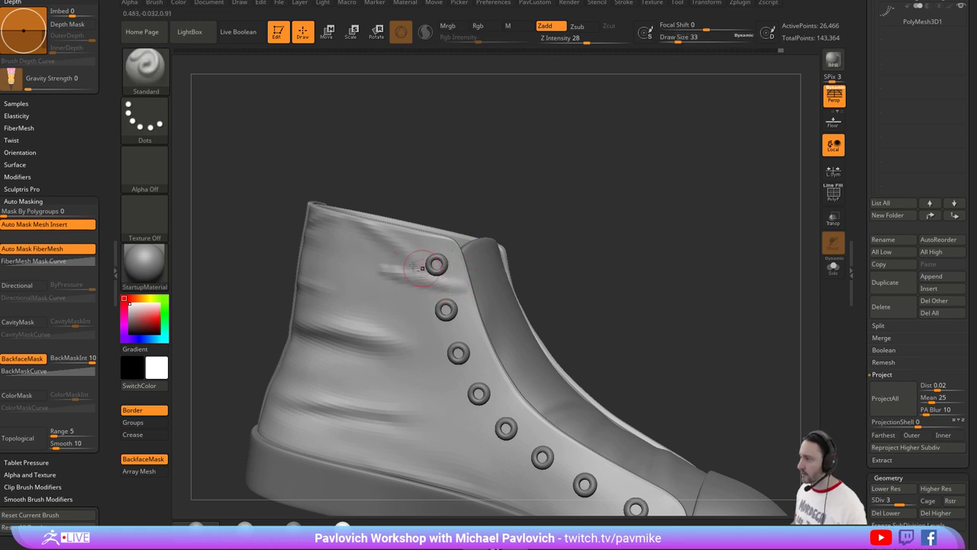
mouse_move(400, 261)
right_mouse_down()
mouse_move(644, 266)
mouse_move(430, 231)
mouse_move(409, 254)
right_mouse_up()
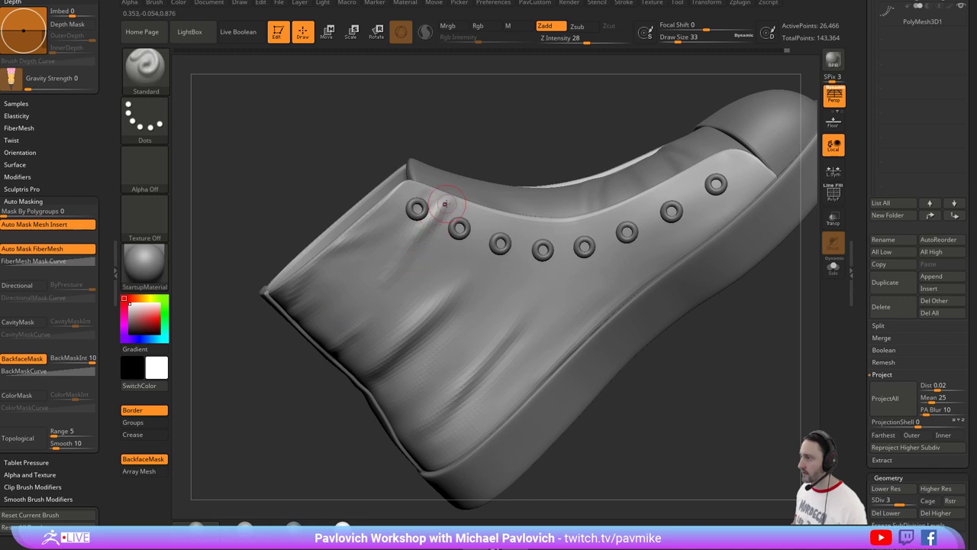
mouse_move(421, 211)
left_mouse_down("shift")
mouse_move(437, 207)
mouse_move(415, 258)
left_mouse_up("shift")
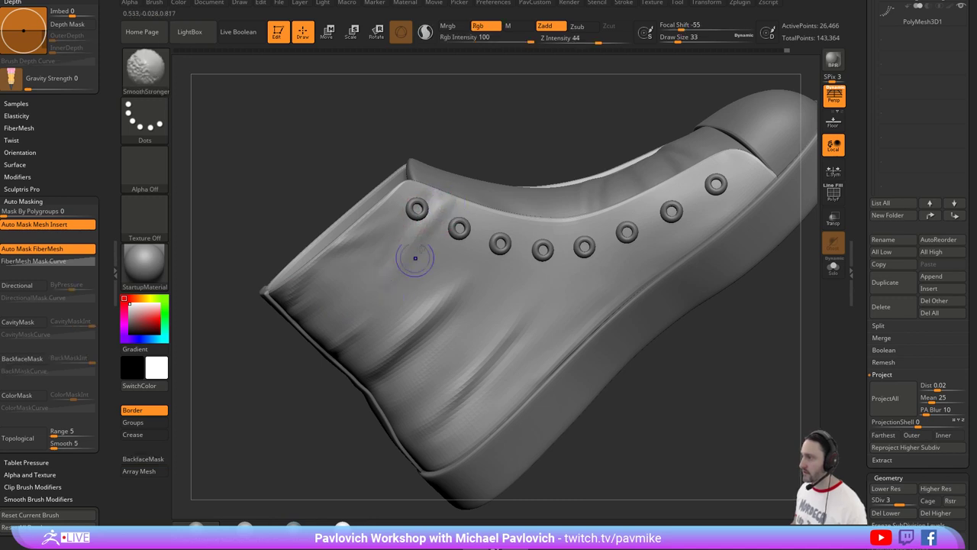
mouse_move(473, 202)
right_mouse_down()
mouse_move(472, 160)
mouse_move(506, 124)
mouse_move(550, 159)
mouse_move(486, 140)
right_mouse_up()
Build up and smooth the fabric along the opposite side's eyelet row with the Clay brush at Draw Size 31.
key("2")
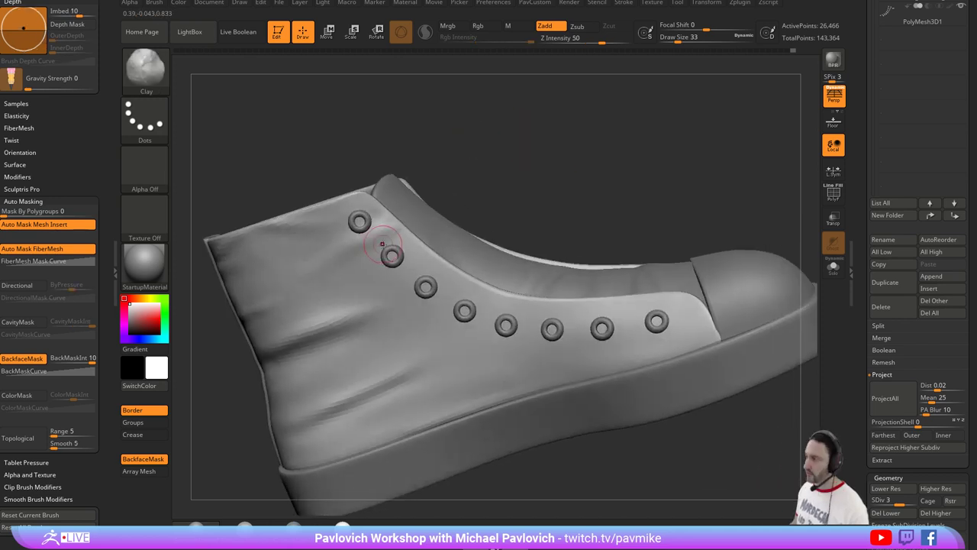
key("bracketleft")
key("shift")
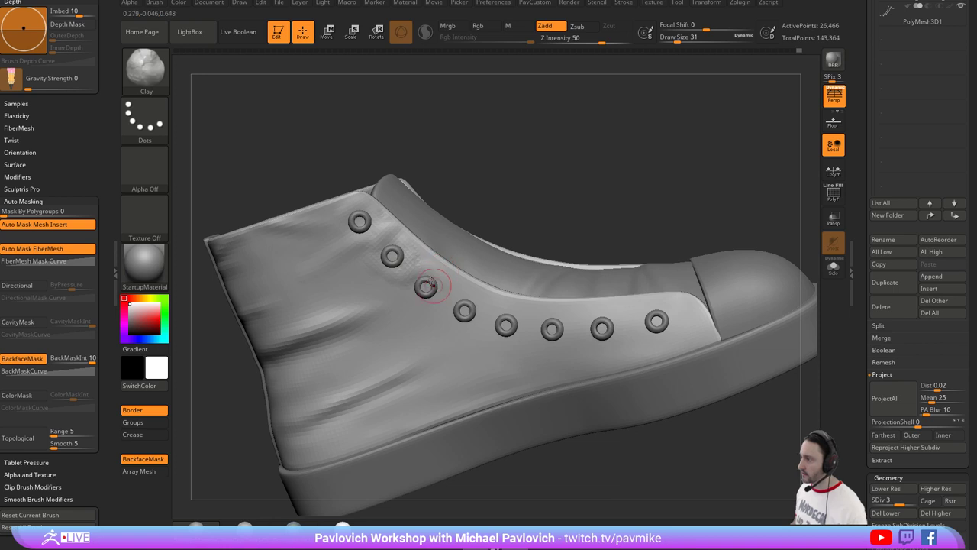
right_click_drag(547, 217, 475, 253)
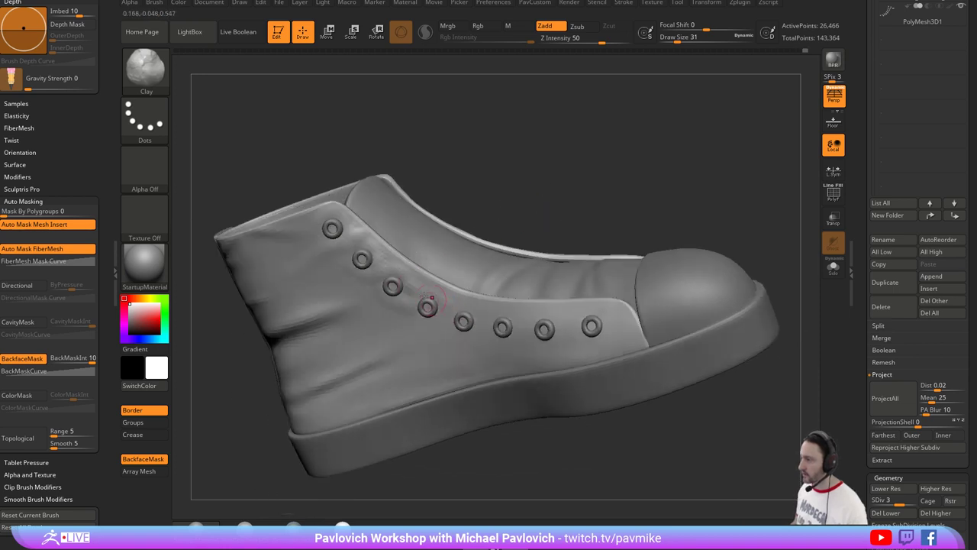
right_click_drag(426, 307, 424, 328)
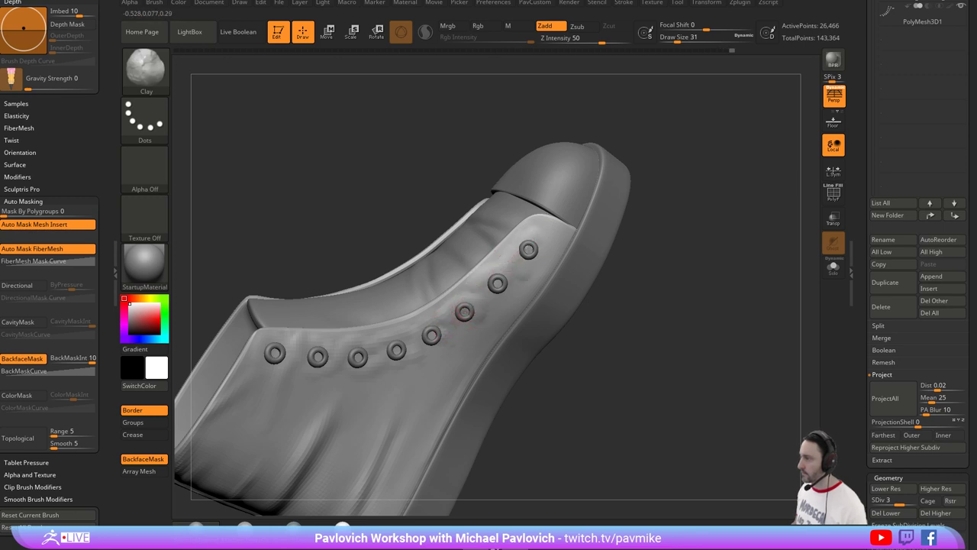
mouse_move(465, 312)
right_mouse_down()
mouse_move(685, 222)
mouse_move(554, 227)
right_mouse_up()
key("shift")
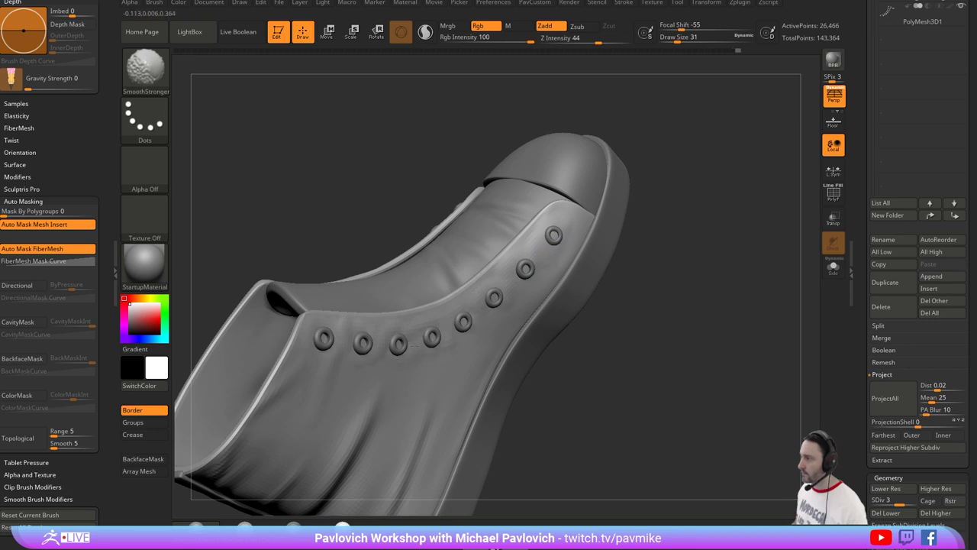
Raise the upper to subdivision level 4 and switch back to the Standard brush.
left_click_drag(858, 377, 858, 315)
left_click_drag(904, 438, 925, 436)
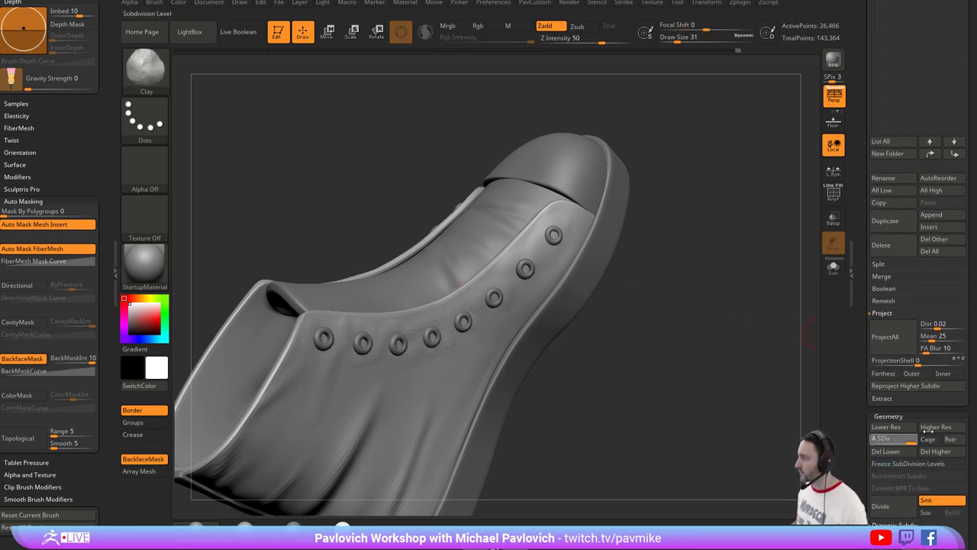
mouse_move(687, 320)
right_mouse_down()
mouse_move(755, 233)
mouse_move(731, 210)
mouse_move(698, 247)
mouse_move(365, 243)
right_mouse_up()
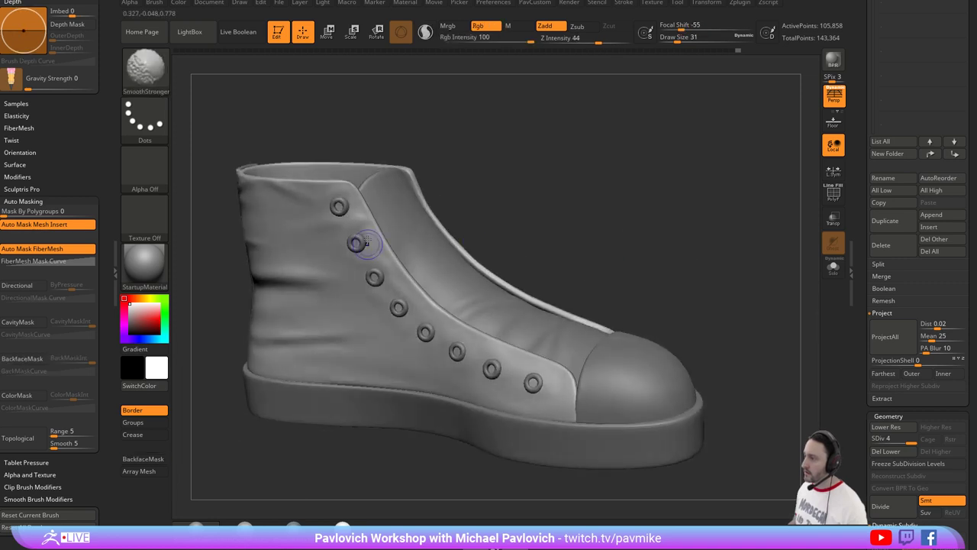
mouse_move(593, 253)
right_mouse_down()
mouse_move(655, 198)
mouse_move(636, 233)
mouse_move(523, 226)
mouse_move(593, 196)
mouse_move(606, 160)
mouse_move(627, 194)
mouse_move(576, 212)
right_mouse_up()
key("b")
key("s")
key("t")
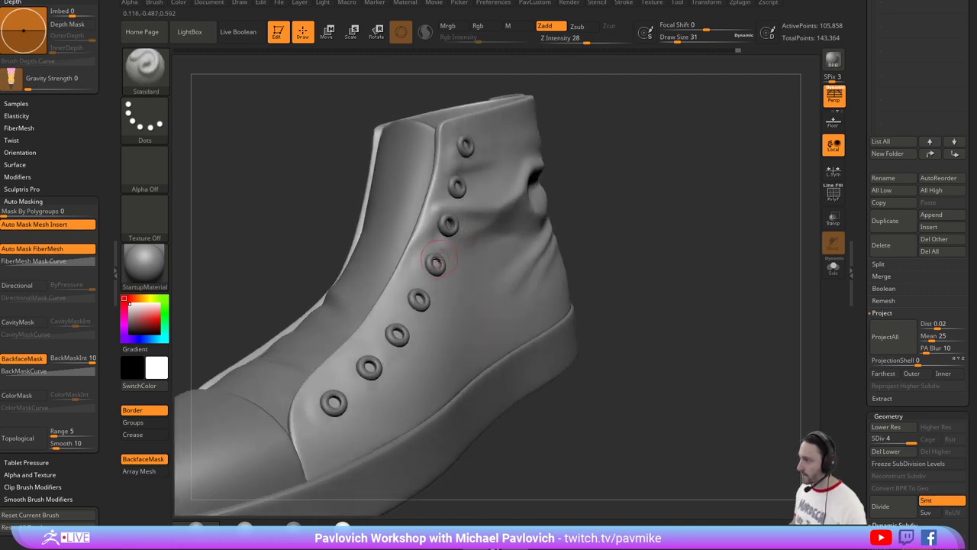
left_click_drag(434, 252, 446, 245)
right_click_drag(608, 210, 608, 96, "alt")
key("ctrl+z")
Lower the Standard brush's Z Intensity to 17 and sculpt and smooth subtle folds around the middle and upper eyelets.
left_click(581, 40)
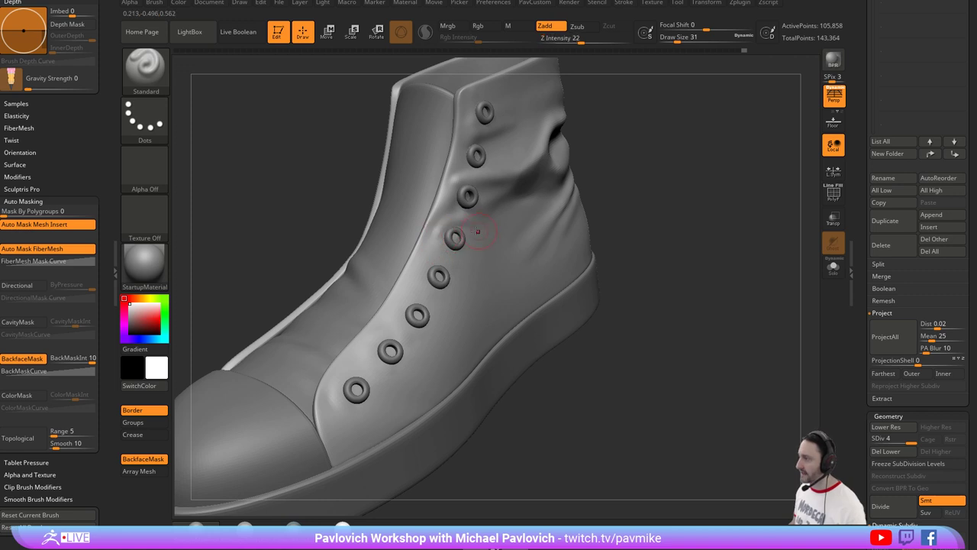
left_click(576, 42)
right_click_drag(612, 119, 601, 188)
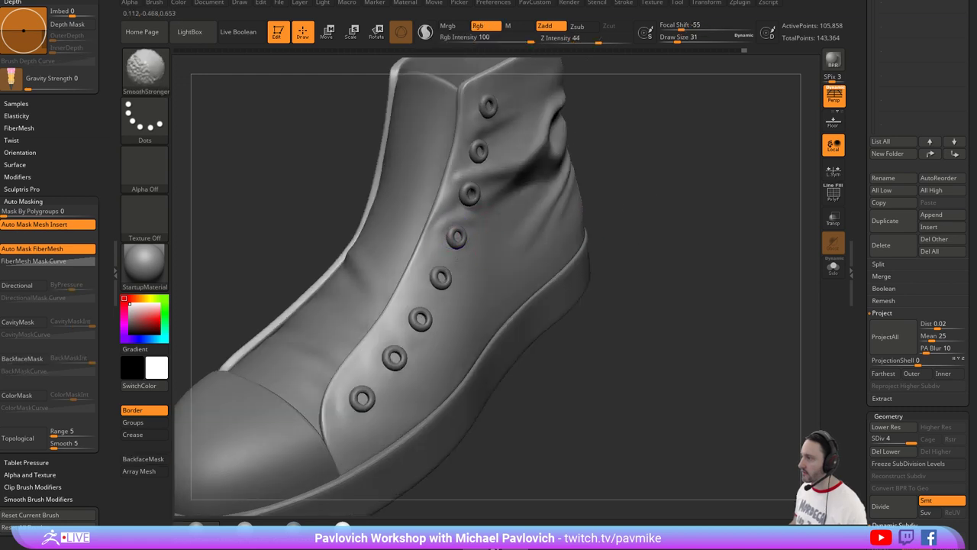
left_click_drag(457, 217, 448, 201, "shift")
right_click_drag(683, 247, 690, 214, "alt")
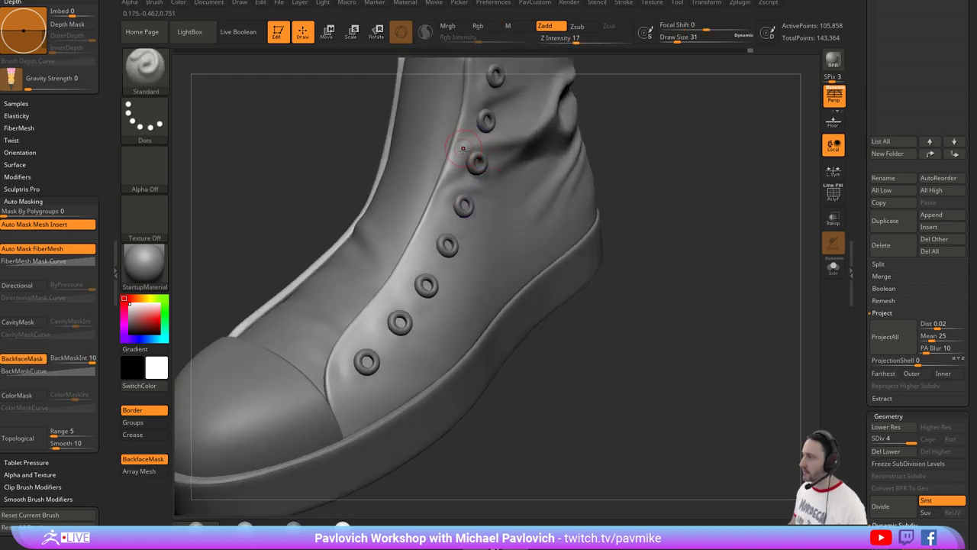
right_click_drag(458, 150, 451, 179)
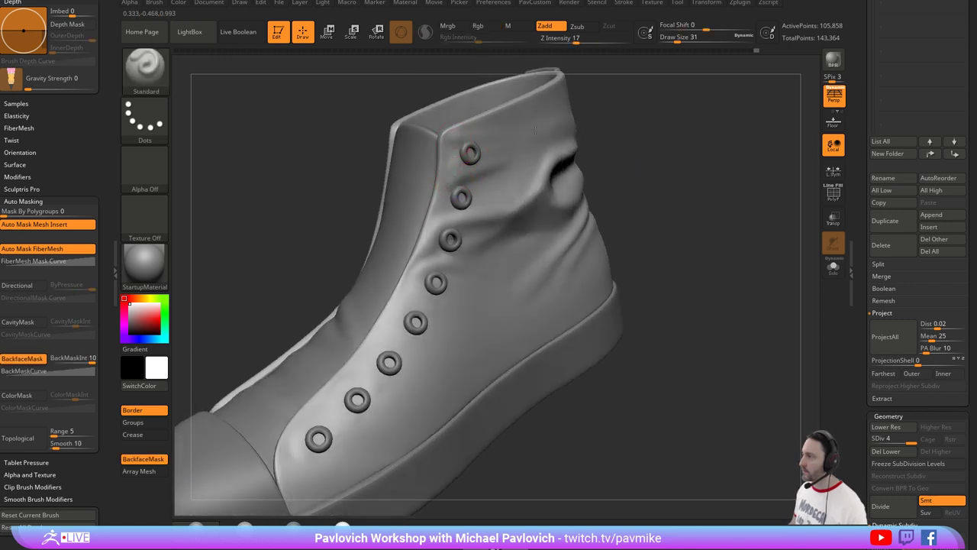
Sculpt broader soft folds beside the lower eyelets with the Standard brush at Draw Size 46.
key("bracketleft")
mouse_move(672, 207)
left_mouse_down("alt")
mouse_move(679, 141)
mouse_move(689, 201)
mouse_move(714, 201)
left_mouse_up("alt")
key("bracketleft")
key("bracketleft")
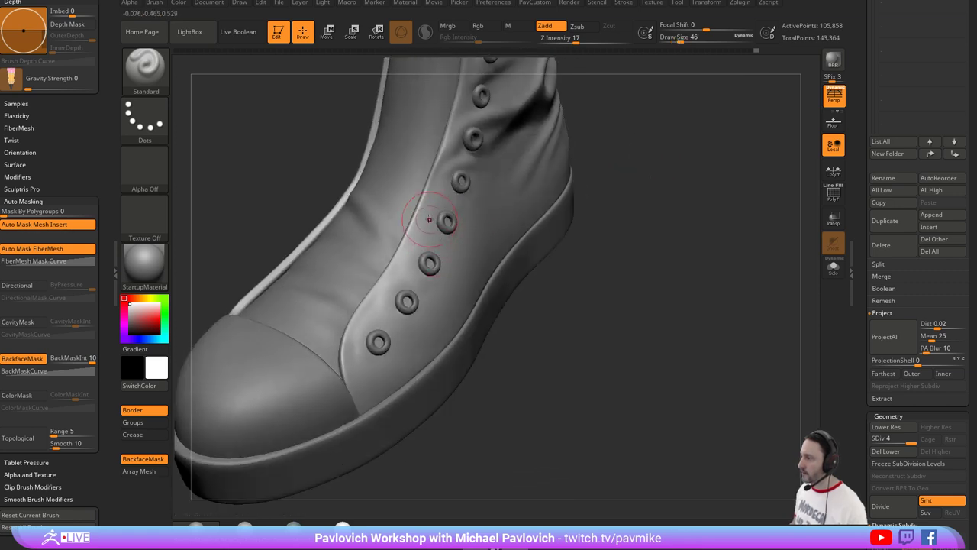
mouse_move(631, 242)
right_mouse_down()
mouse_move(656, 221)
mouse_move(572, 225)
right_mouse_up()
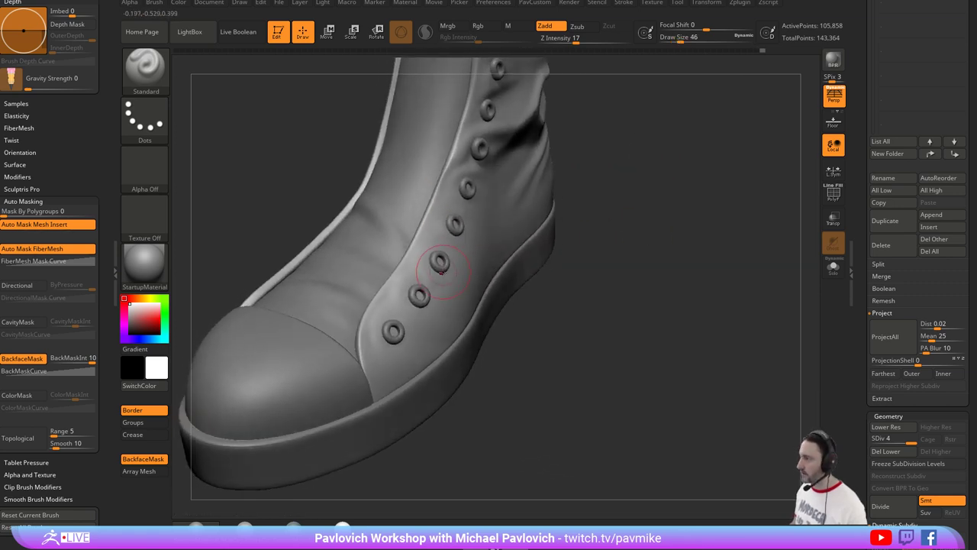
left_click_drag(432, 266, 425, 264)
Refine the creases between the lower eyelets with the Standard brush at Draw Size 25 and smooth them.
right_click_drag(583, 274, 573, 302)
mouse_move(419, 281)
left_mouse_down()
mouse_move(422, 267)
mouse_move(436, 281)
mouse_move(415, 275)
mouse_move(420, 266)
left_mouse_up()
key("shift")
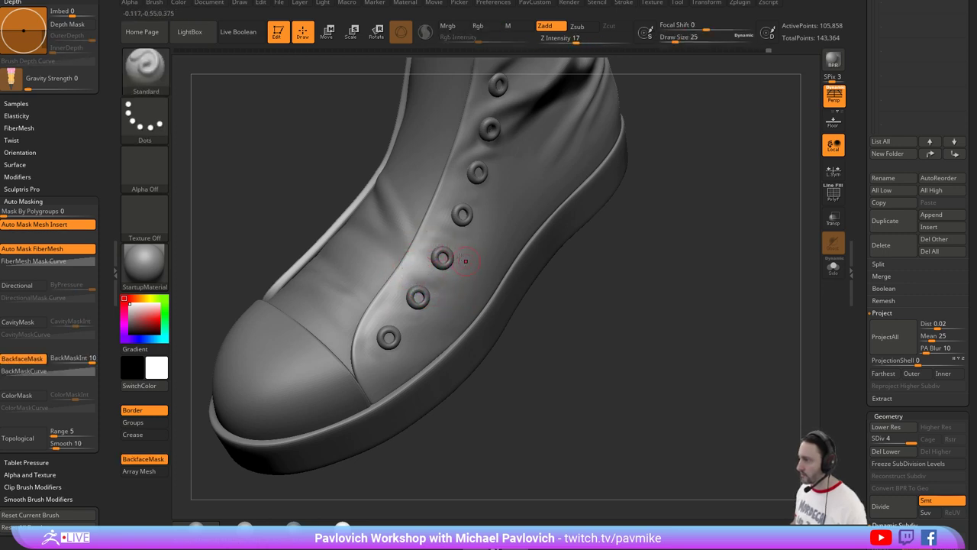
left_click_drag(440, 223, 449, 207, "shift")
mouse_move(594, 295)
left_mouse_down("alt")
mouse_move(607, 268)
mouse_move(626, 268)
left_mouse_up("alt")
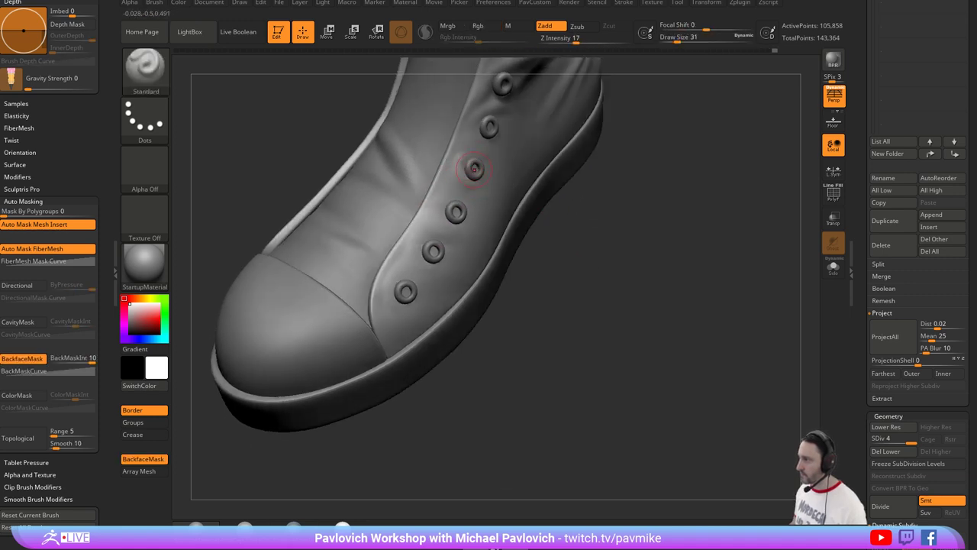
Refine and smooth the small tension folds beside the middle and lower eyelets with the Standard brush at Draw Size 25.
key("shift")
right_click_drag(538, 201, 458, 204)
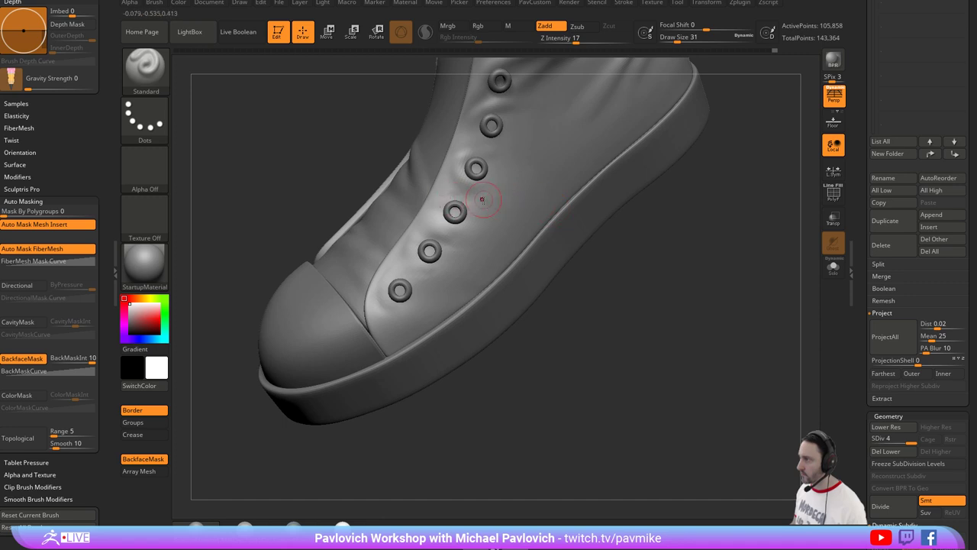
key("shift")
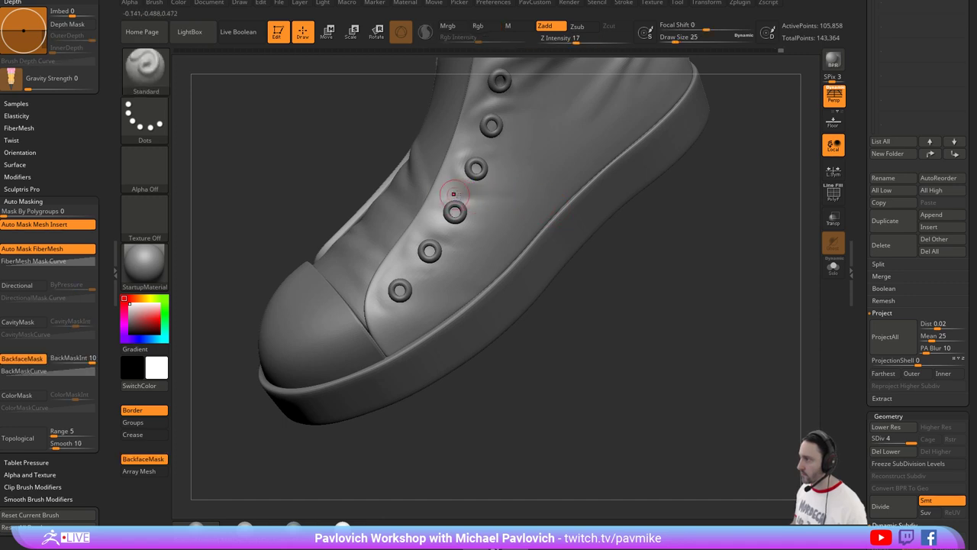
key("shift")
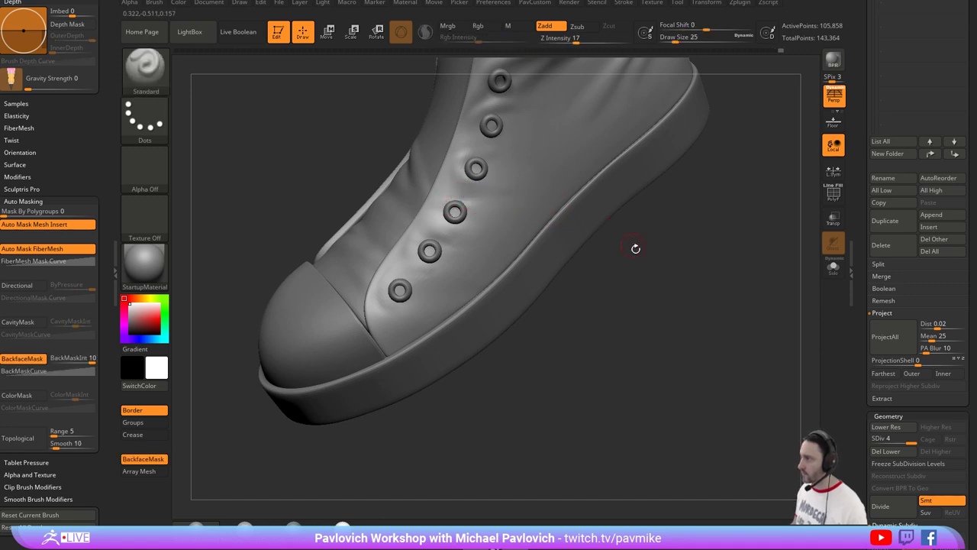
Select the eyelets subtool, switch to the Move brush at Draw Size 358 and restore the eyelets' smooth dynamic subdivision display.
mouse_move(404, 262)
right_mouse_down()
mouse_move(669, 261)
mouse_move(709, 214)
mouse_move(680, 221)
mouse_move(706, 244)
mouse_move(665, 270)
mouse_move(669, 244)
mouse_move(623, 281)
mouse_move(570, 263)
mouse_move(648, 286)
mouse_move(623, 256)
mouse_move(328, 238)
mouse_move(427, 247)
right_mouse_up()
left_click(571, 263, "alt")
key("b")
key("m")
key("v")
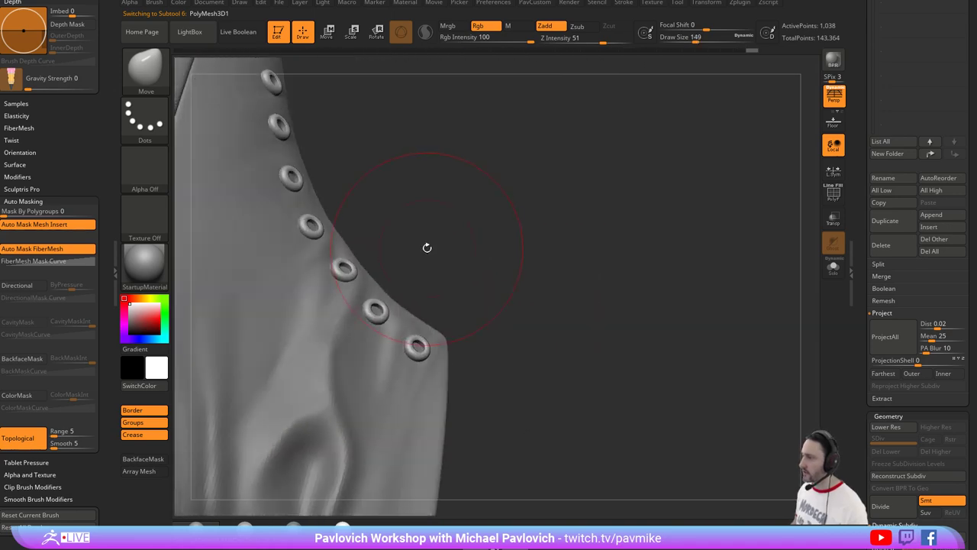
key("s")
left_click_drag(358, 272, 332, 268)
mouse_move(421, 252)
right_mouse_down()
mouse_move(393, 252)
mouse_move(417, 253)
mouse_move(431, 232)
right_mouse_up()
key("shift+d")
key("ctrl+z")
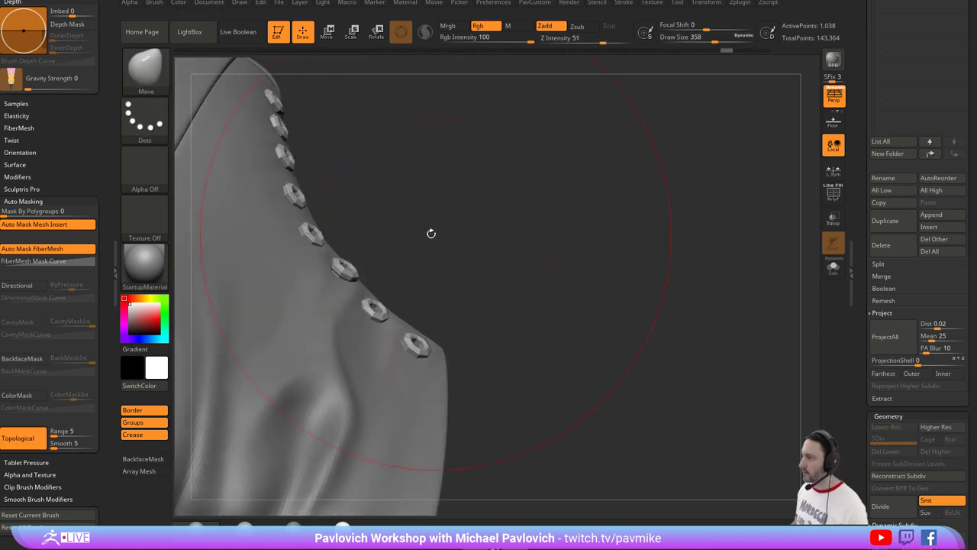
key("d")
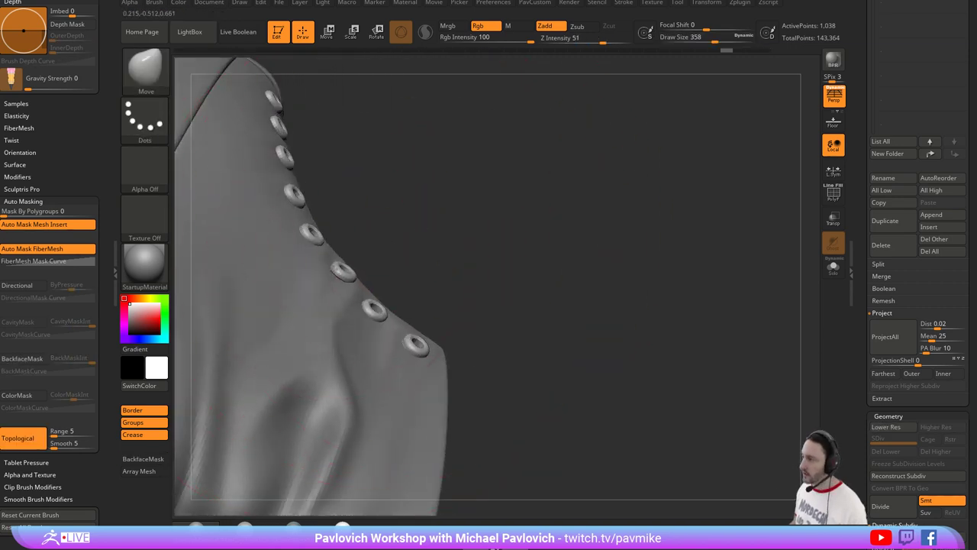
Reduce the Move brush to Draw Size 1 and nudge the eyelets along the upper's front edge.
key("ctrl+shift+z")
key("s")
left_click_drag(347, 268, 339, 268)
key("s")
left_click_drag(400, 259, 331, 256)
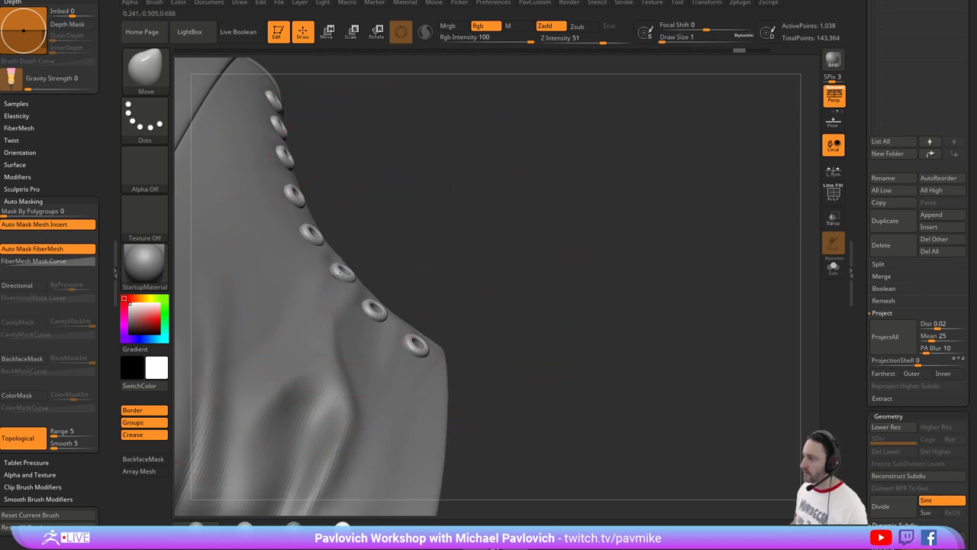
key("ctrl+shift+z")
left_click_drag(375, 236, 432, 287)
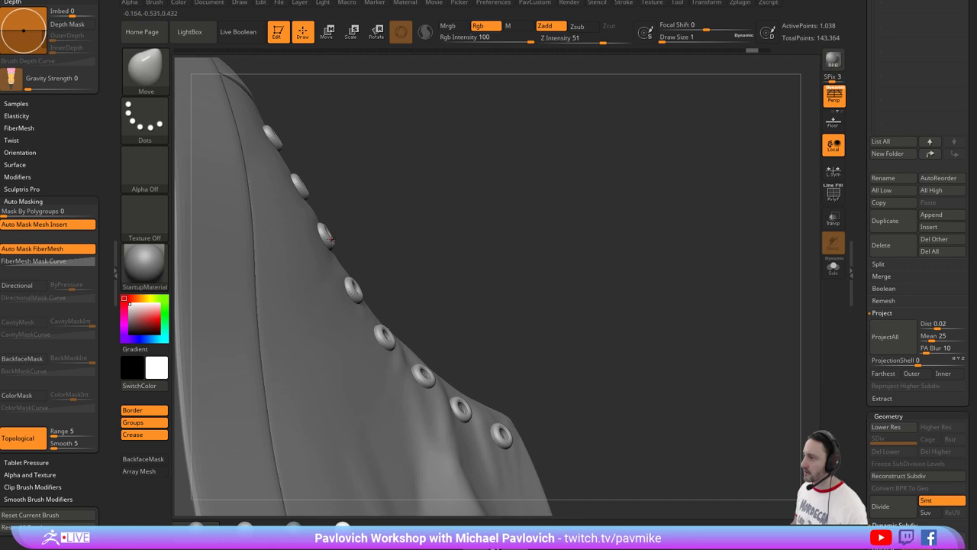
mouse_move(344, 236)
left_mouse_down()
mouse_move(529, 208)
mouse_move(598, 262)
mouse_move(704, 290)
mouse_move(660, 270)
mouse_move(634, 272)
mouse_move(665, 280)
mouse_move(641, 301)
mouse_move(624, 252)
mouse_move(621, 297)
mouse_move(607, 279)
mouse_move(623, 285)
left_mouse_up()
Switch back to the Standard brush at Draw Size 18.
key("s")
key("b")
key("s")
key("t")
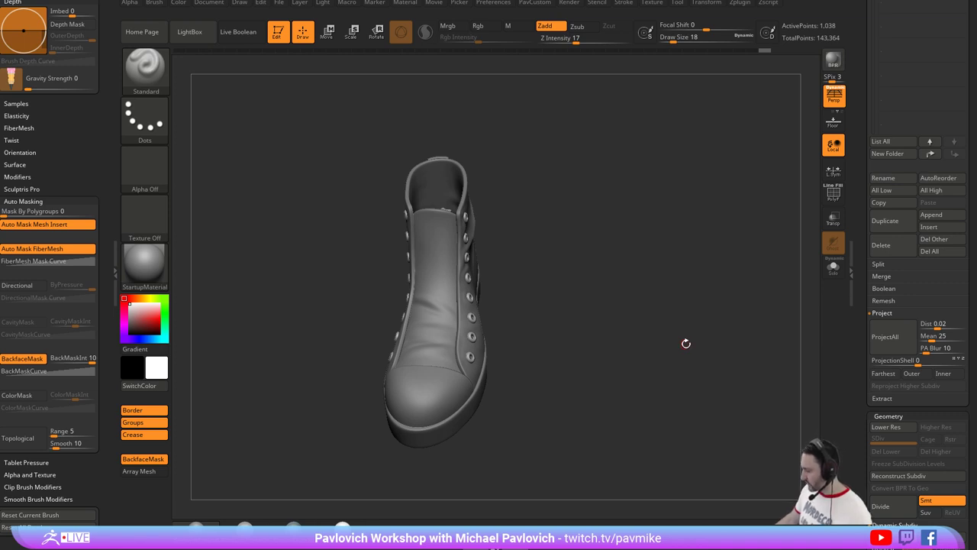
left_click_drag(685, 349, 645, 345)
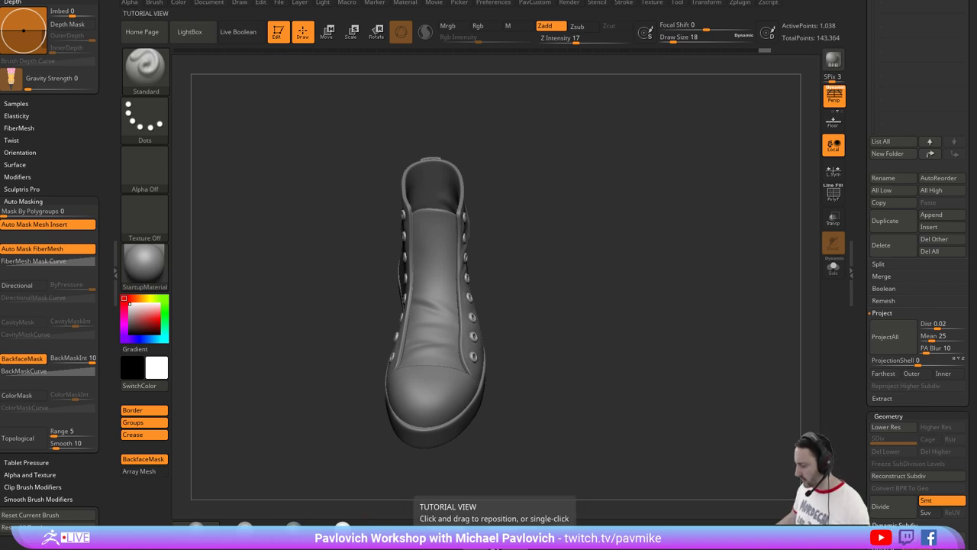
Switch to the browser and look through the tutorial projects in the artist's ArtStation portfolio.
left_click(495, 548)
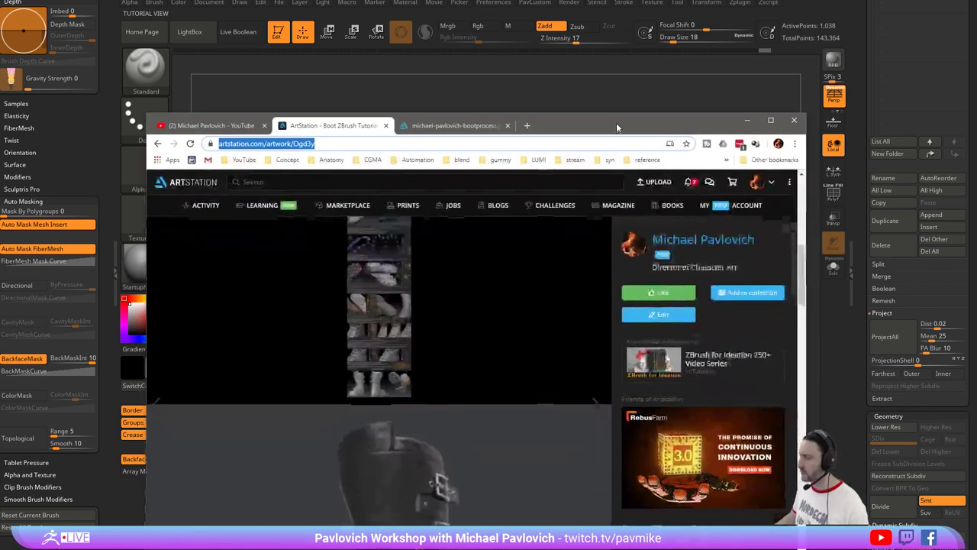
left_click(159, 120)
left_click_drag(570, 113, 549, 19)
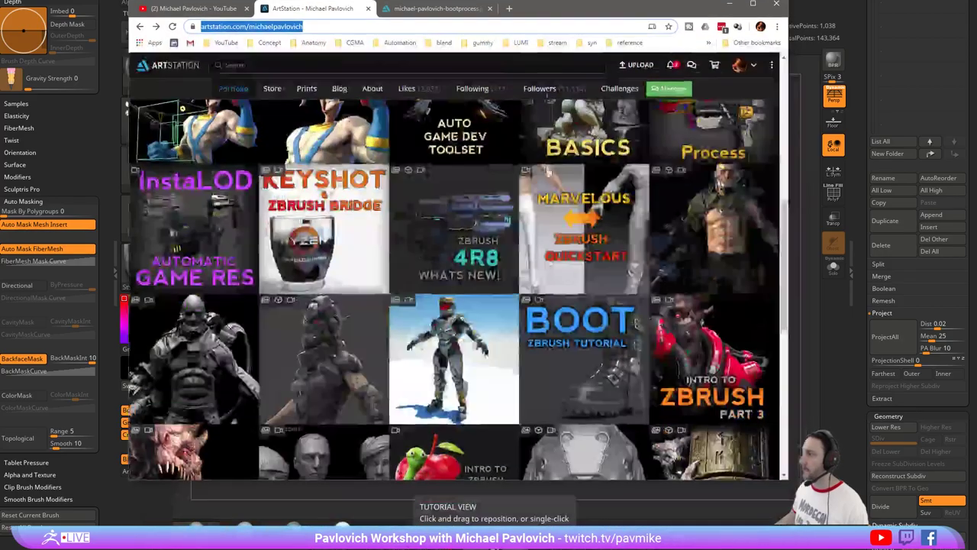
scroll(466, 269, "down", 3)
scroll(466, 269, "up", 5)
scroll(466, 268, "up", 2)
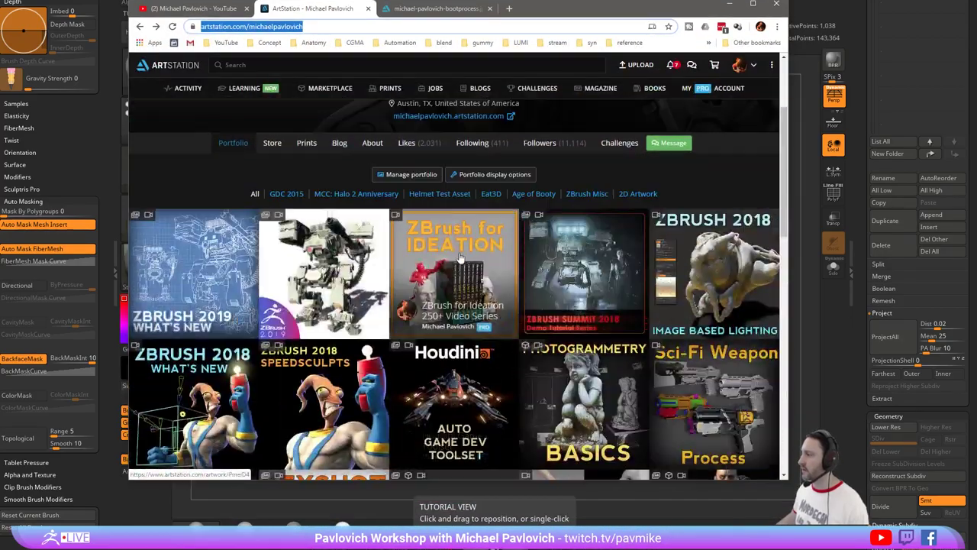
scroll(465, 298, "down", 2)
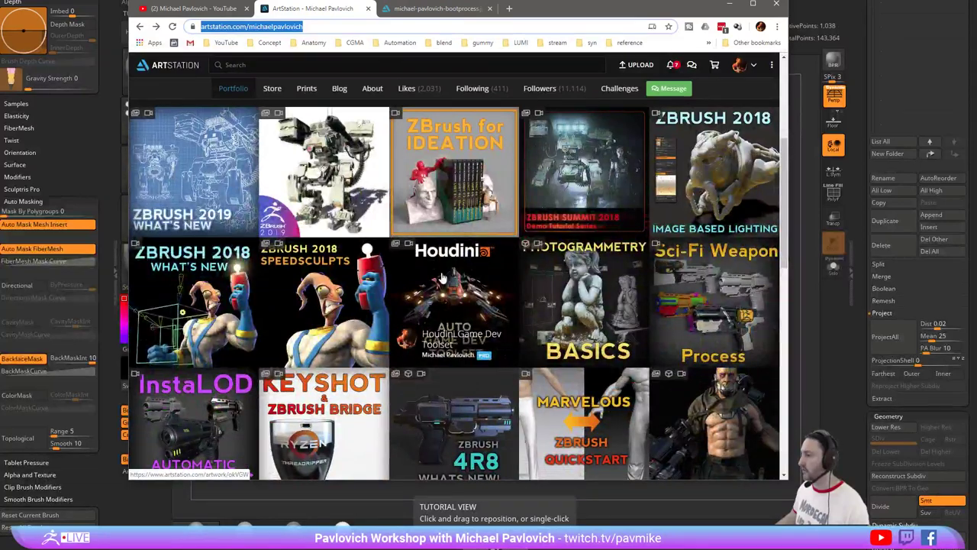
Open the Houdini Game Dev Toolset project, look through its video playlist and return to ZBrush.
left_click(443, 278)
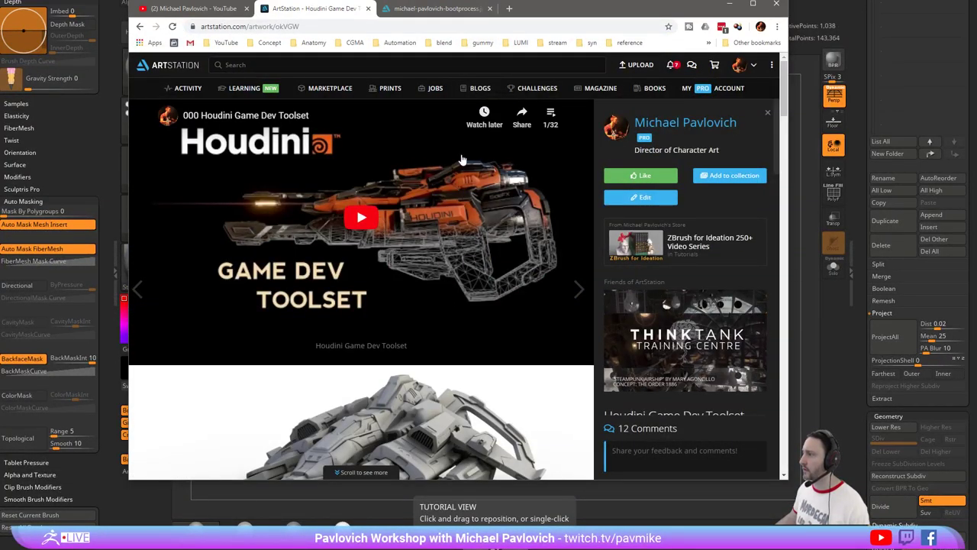
left_click(550, 114)
scroll(483, 199, "down", 10)
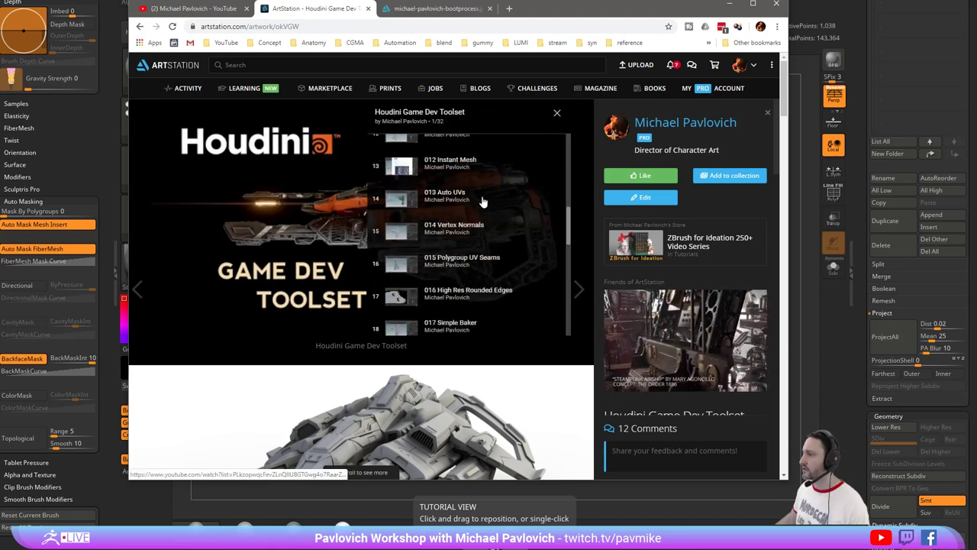
scroll(516, 232, "down", 10)
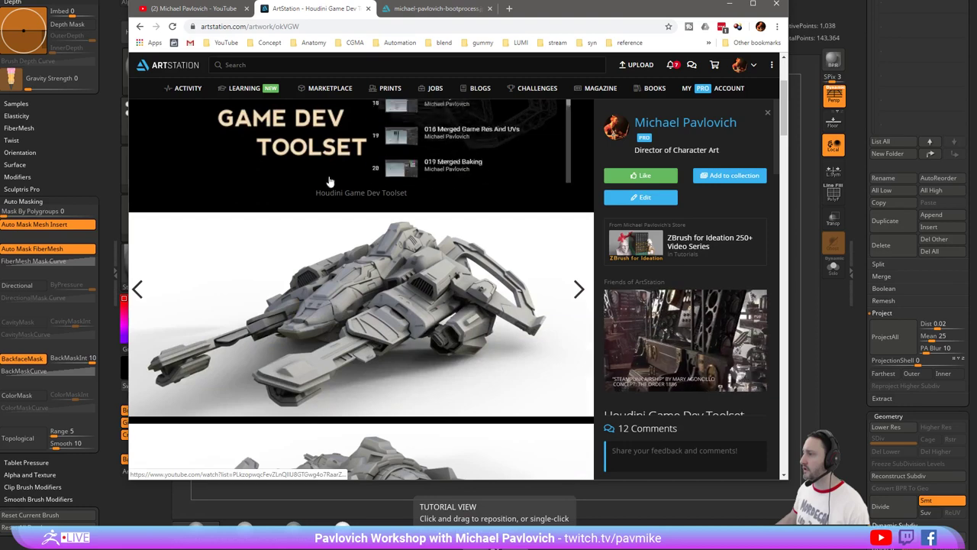
scroll(453, 179, "up", 8)
scroll(469, 244, "up", 2)
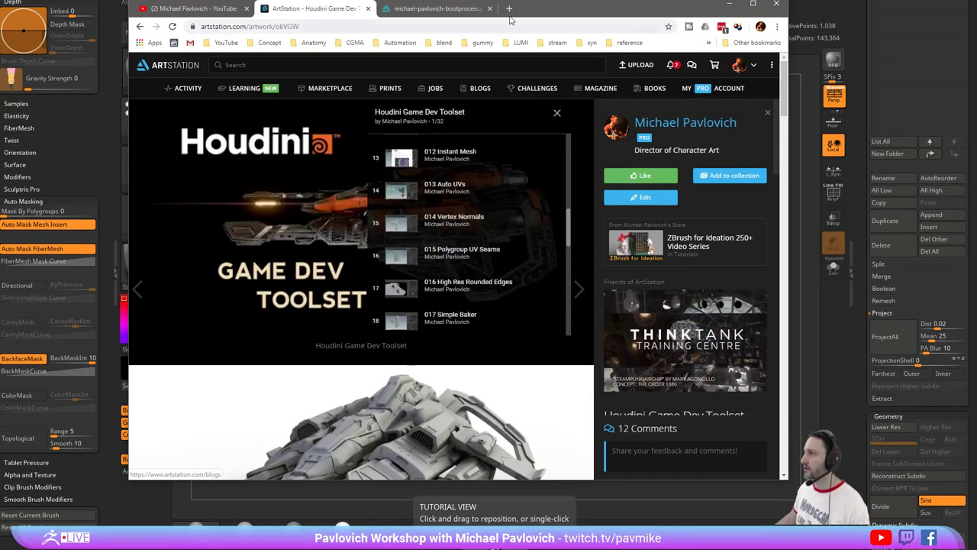
left_click(729, 4)
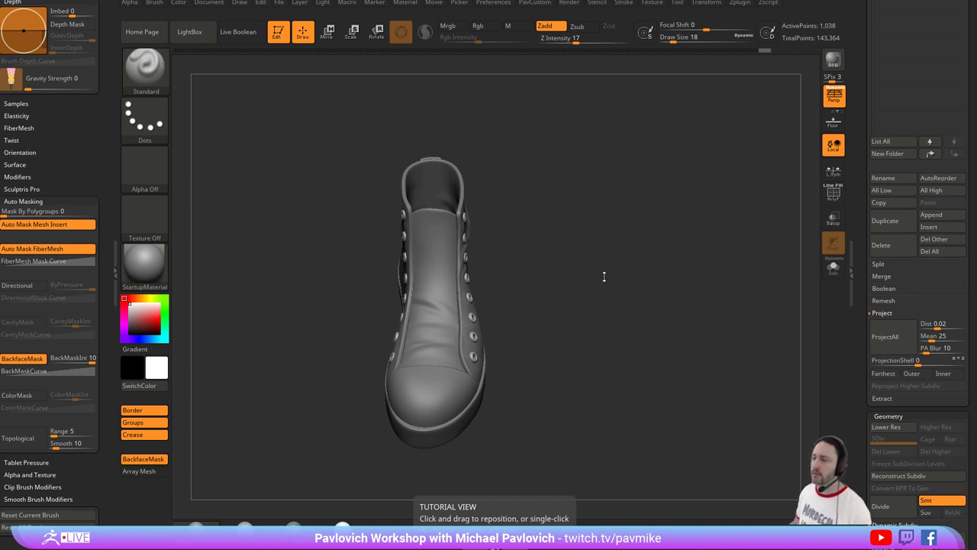
Examine the eyelet rows and the upper's folds from both sides of the shoe.
right_click_drag(602, 284, 591, 260)
key("s")
left_click_drag(591, 259, 596, 260)
mouse_move(595, 261)
right_mouse_down()
mouse_move(604, 275)
mouse_move(645, 287)
right_mouse_up()
key("s")
left_click_drag(643, 287, 635, 287)
right_click_drag(634, 287, 628, 283, "ctrl")
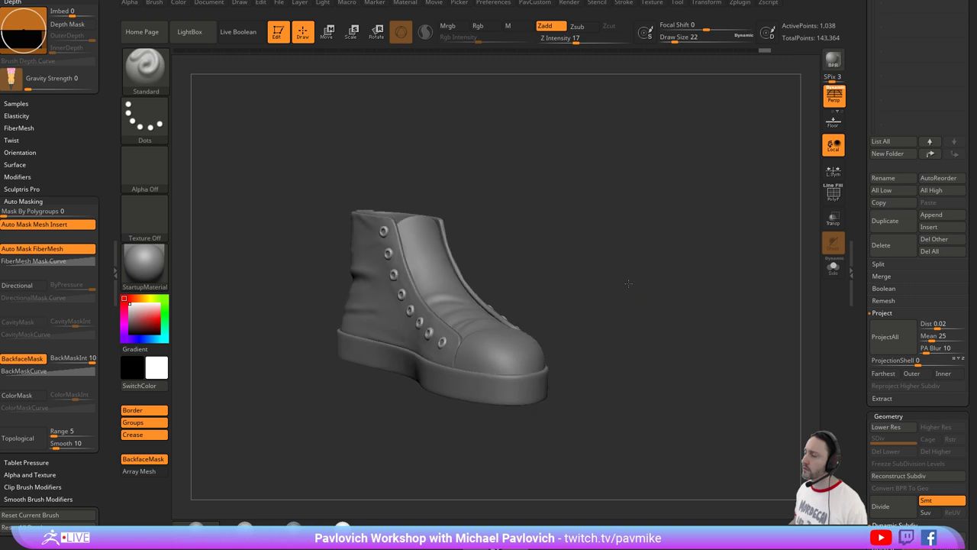
left_click_drag(628, 283, 721, 247)
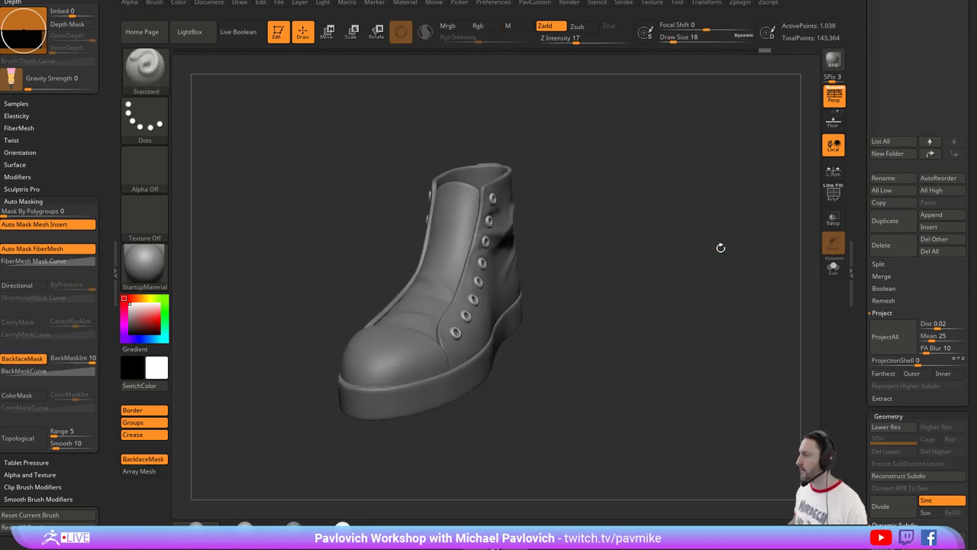
Append a ZSphere to the shoe as a new subtool and make it active.
left_click_drag(867, 218, 867, 458)
mouse_move(738, 308)
left_mouse_down()
mouse_move(672, 312)
mouse_move(728, 316)
left_mouse_up()
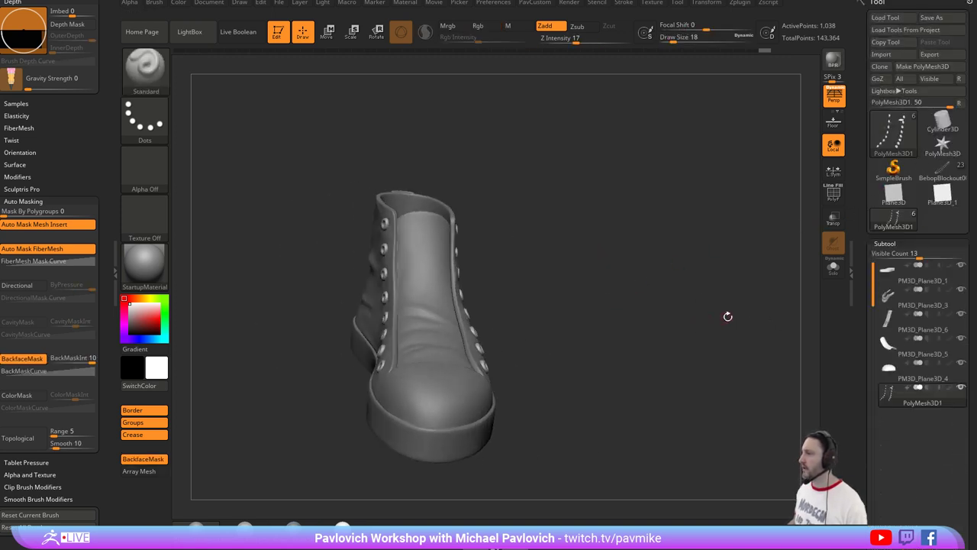
scroll(916, 321, "down", 5)
left_click(930, 363)
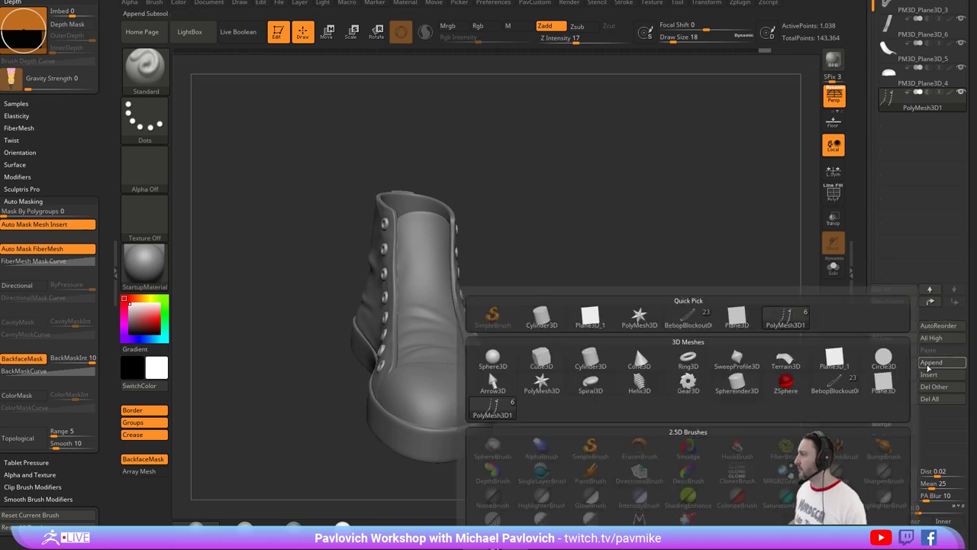
left_click(786, 382)
left_click_drag(649, 243, 677, 242)
Scale the ZSphere down to lace thickness and place it on the middle of the tongue just behind the toe cap.
key("w")
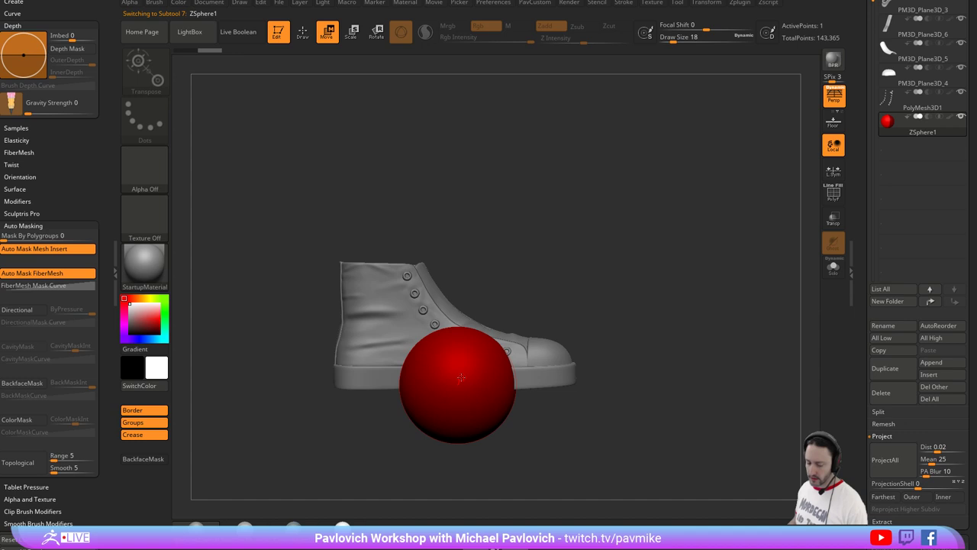
key("e")
left_click_drag(461, 377, 439, 17)
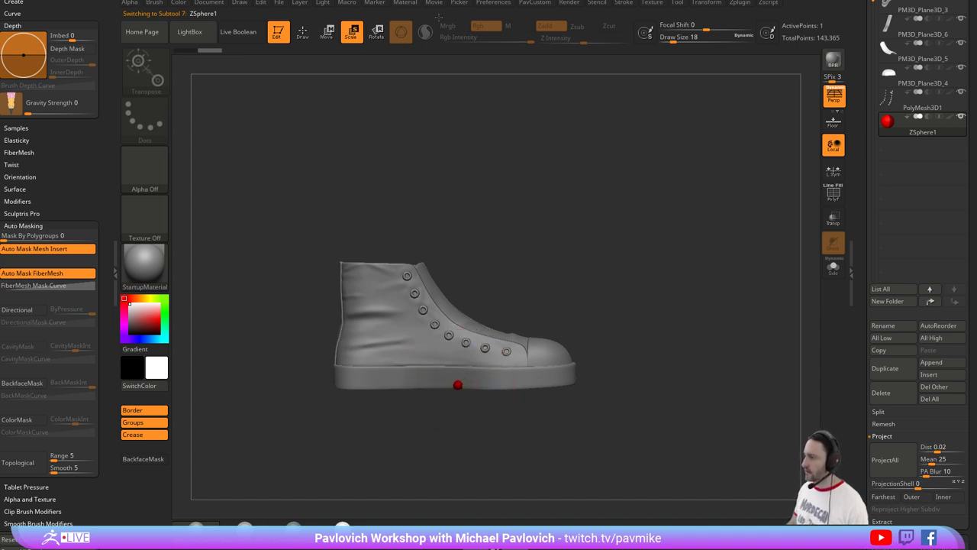
key("w")
left_click_drag(458, 385, 519, 333)
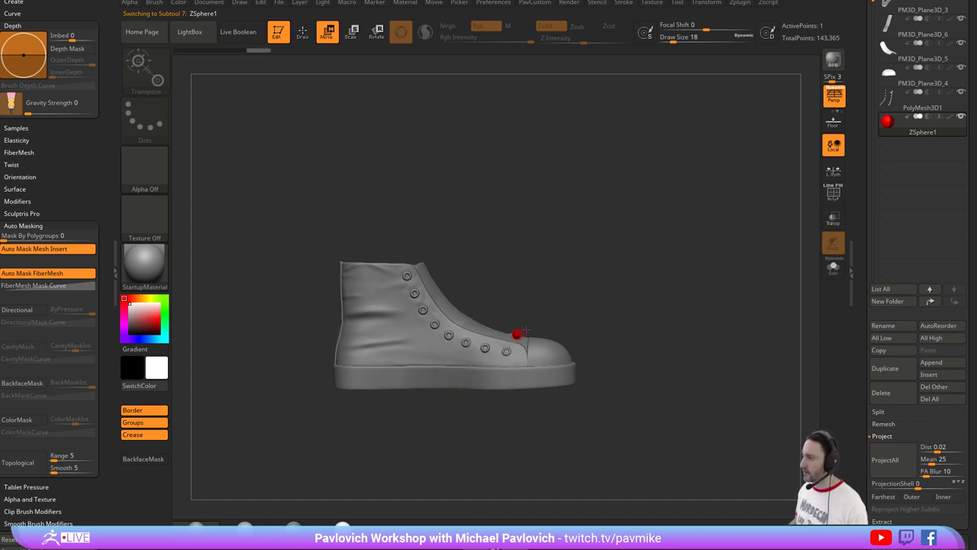
left_click_drag(726, 262, 557, 286, "shift")
left_click_drag(413, 295, 455, 294)
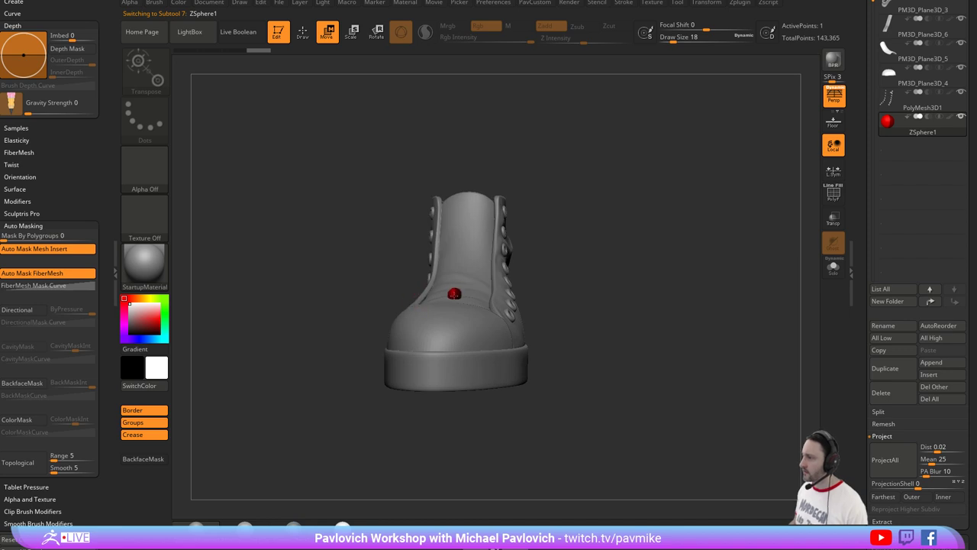
left_click_drag(578, 247, 649, 336)
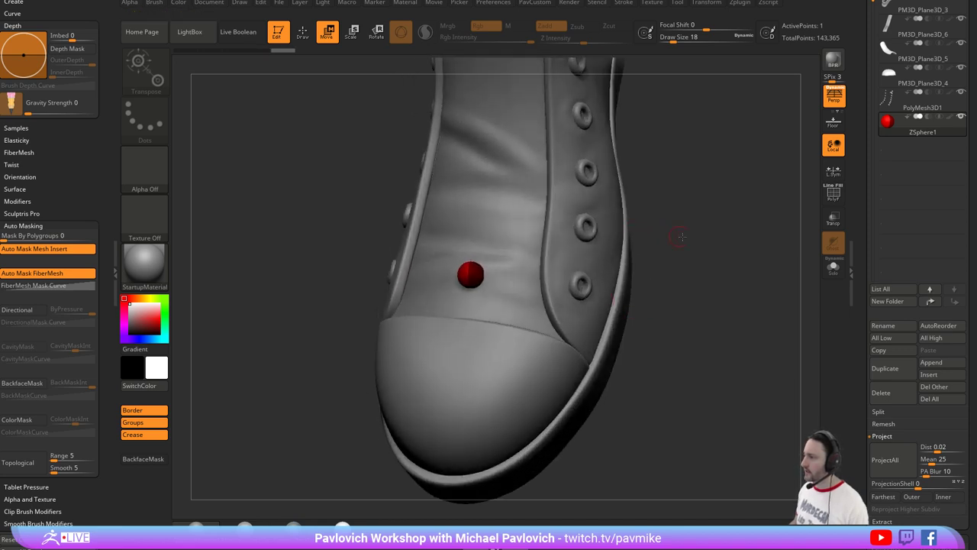
left_click_drag(680, 237, 611, 240)
key("e")
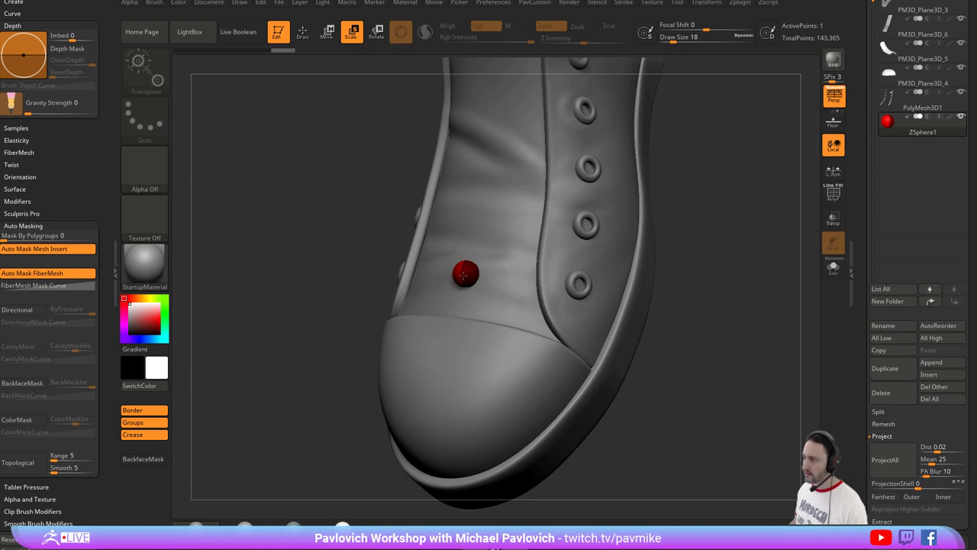
left_click_drag(464, 275, 457, 277)
Add a child ZSphere to the root and stretch it across the tongue to the eyelet nearest the toe.
left_click_drag(725, 238, 680, 248)
key("q")
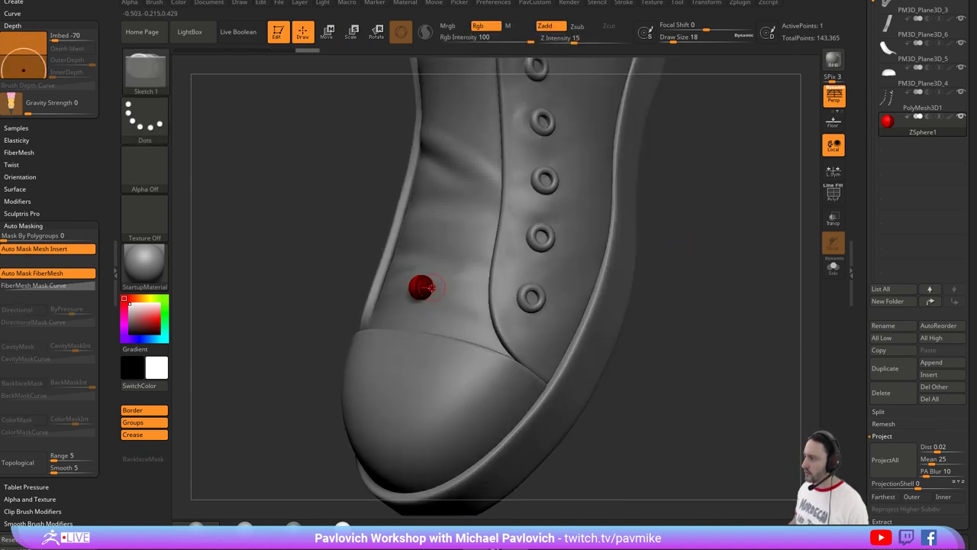
left_click(432, 288)
right_click_drag(437, 287, 452, 284)
key("w")
left_click_drag(434, 287, 526, 289)
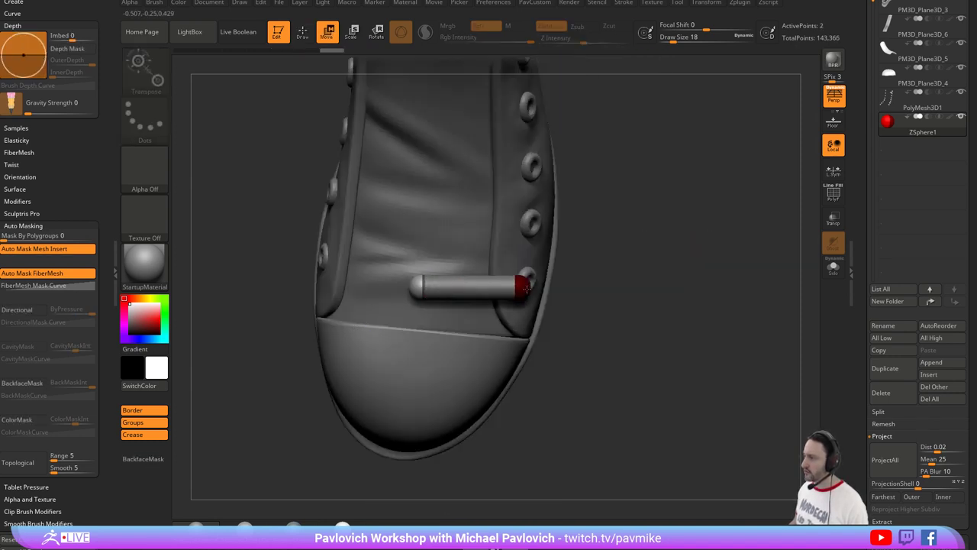
left_click_drag(640, 308, 639, 226)
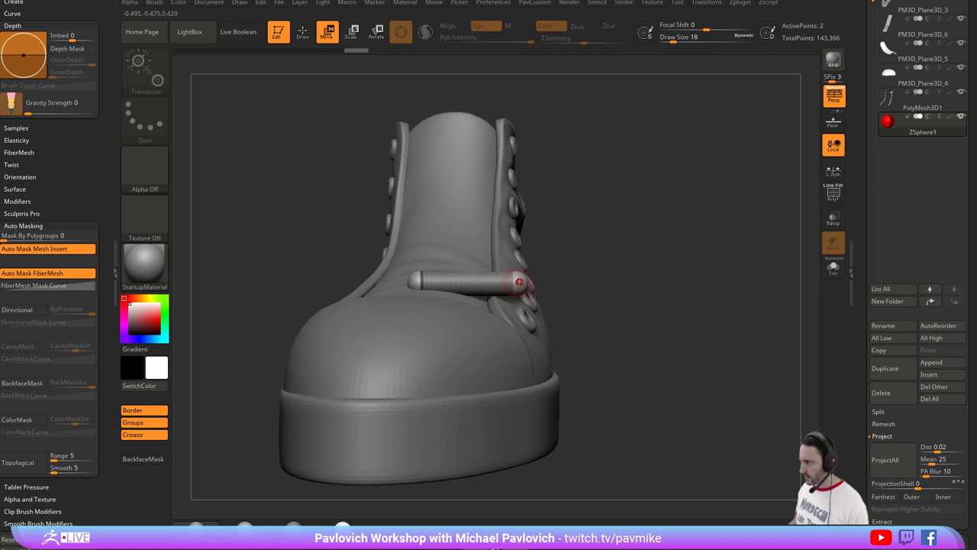
left_click_drag(519, 281, 526, 318)
Insert a ZSphere midway along the lace segment and raise it so the lace bends over the upper's edge.
key("q")
mouse_move(590, 278)
left_mouse_down()
mouse_move(588, 304)
mouse_move(539, 277)
left_mouse_up()
left_click(476, 301)
key("w")
left_click_drag(478, 292, 478, 283)
left_click_drag(613, 273, 555, 287)
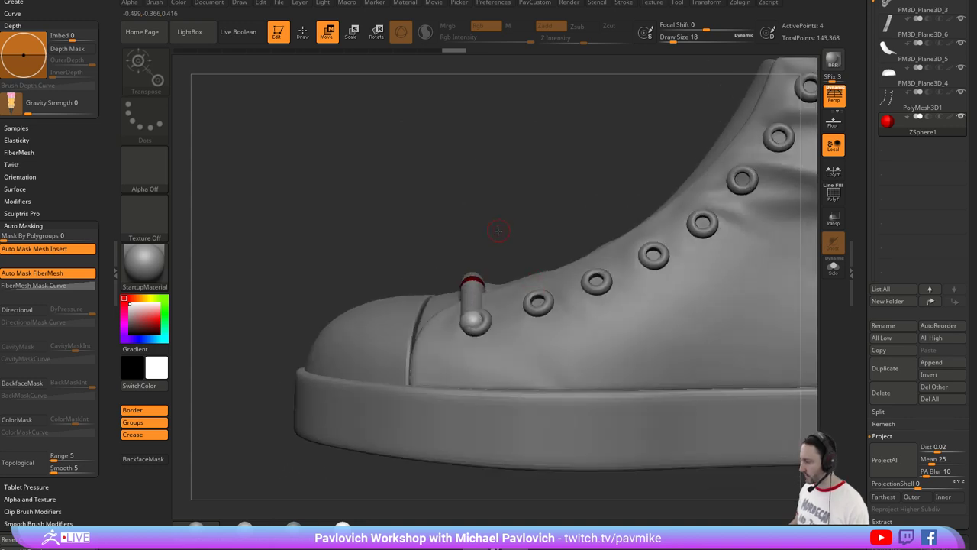
Nudge the end and middle ZSpheres of the lace segment so it seats inside the eyelet nearest the toe cap.
left_click_drag(529, 210, 676, 237)
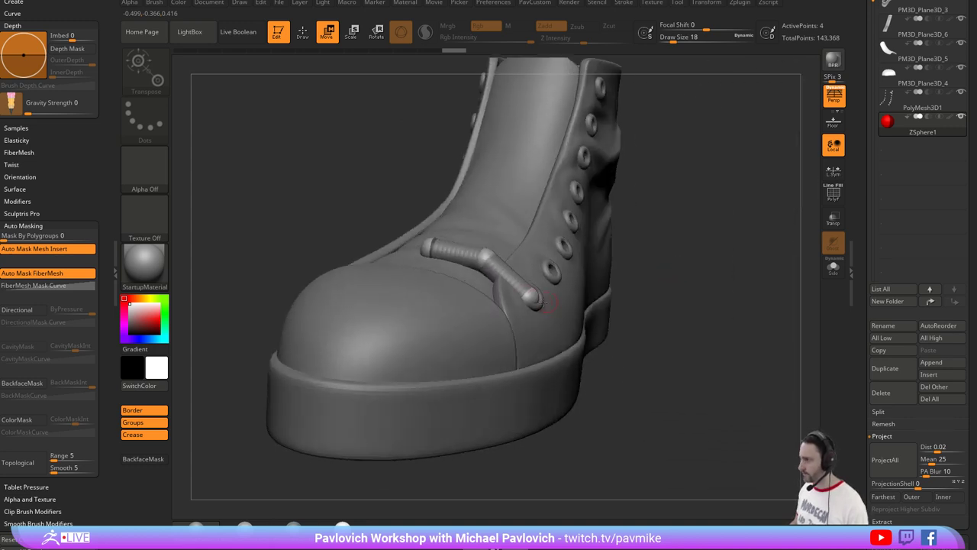
left_click_drag(538, 301, 532, 294)
left_click_drag(672, 286, 523, 288)
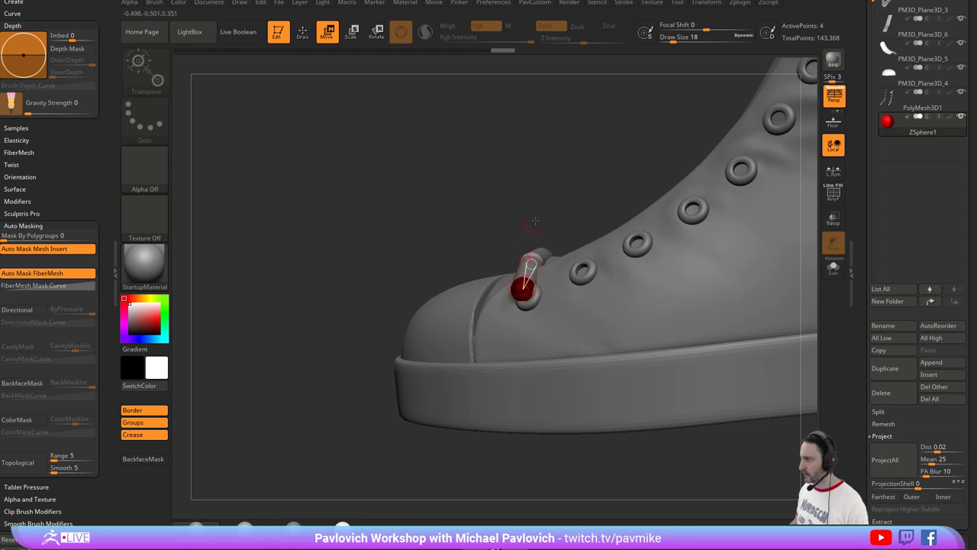
left_click_drag(537, 221, 672, 272)
left_click_drag(515, 294, 520, 292)
left_click_drag(672, 279, 730, 276)
right_click_drag(729, 277, 578, 263)
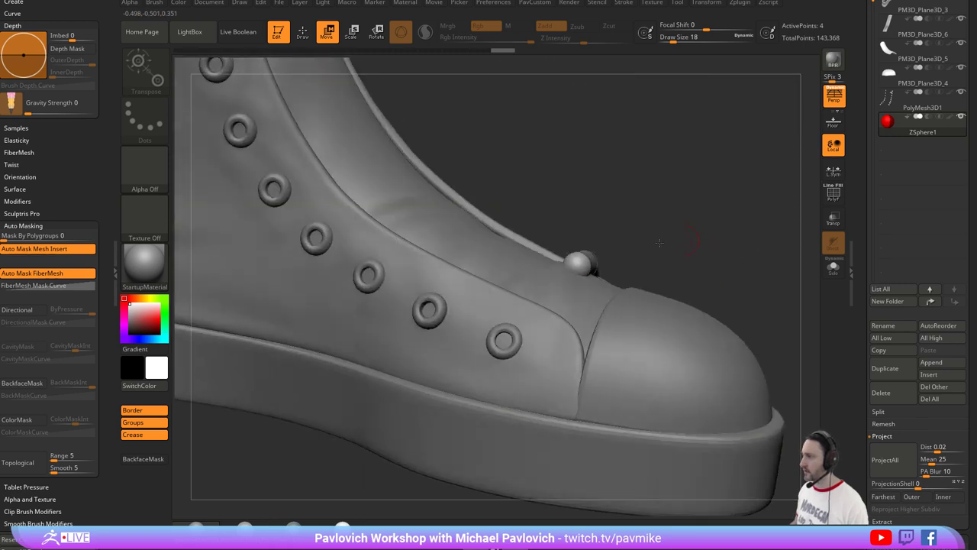
Draw a child ZSphere from the root on the tongue and move it into the opposite eyelet nearest the toe cap.
key("q")
left_click(577, 268)
left_click_drag(672, 255, 488, 291)
key("w")
right_click_drag(488, 291, 581, 300)
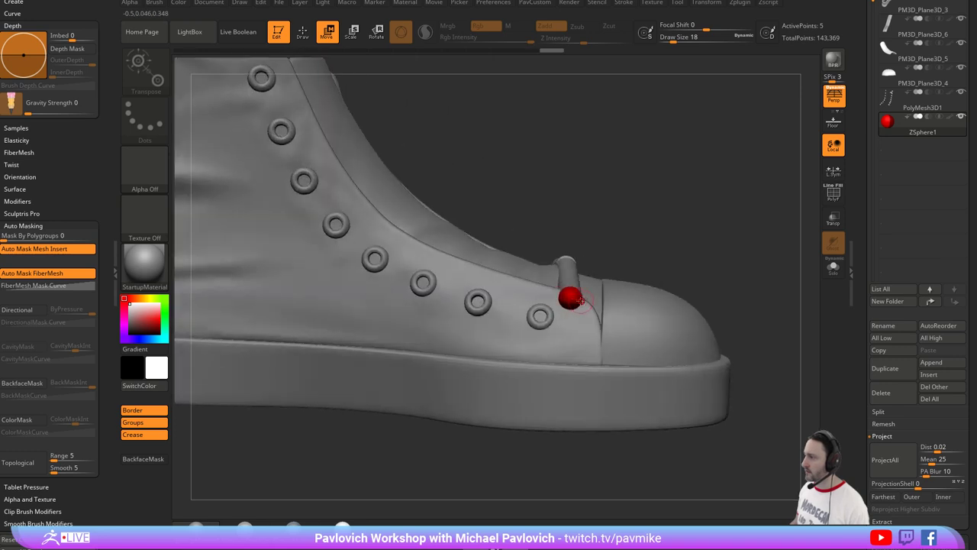
left_click_drag(576, 300, 542, 318)
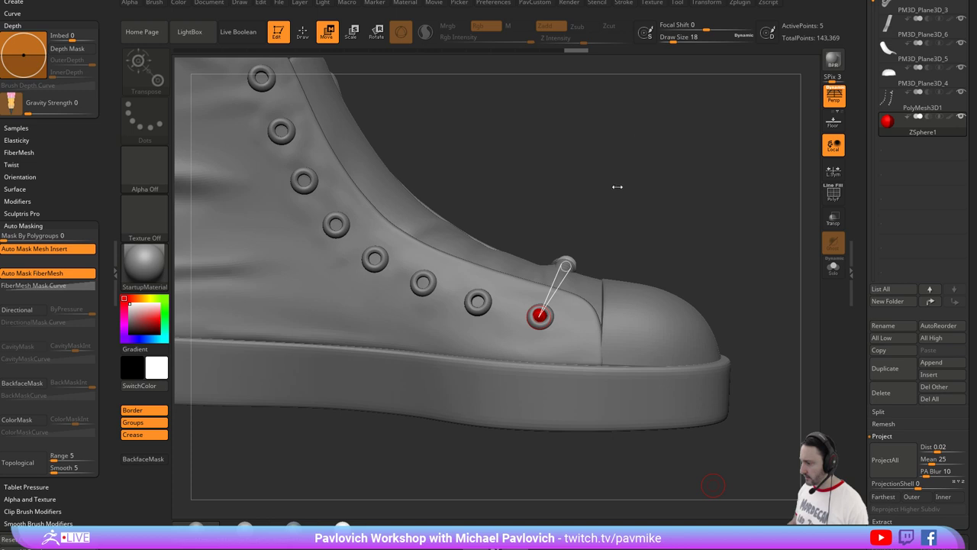
Insert a ZSphere midway along the new lace segment and raise it in isolation so the lace clears the upper's edge.
mouse_move(688, 205)
right_mouse_down()
mouse_move(720, 207)
mouse_move(660, 227)
mouse_move(637, 276)
right_mouse_up()
mouse_move(731, 278)
right_mouse_down()
mouse_move(738, 239)
mouse_move(745, 246)
right_mouse_up()
key("q")
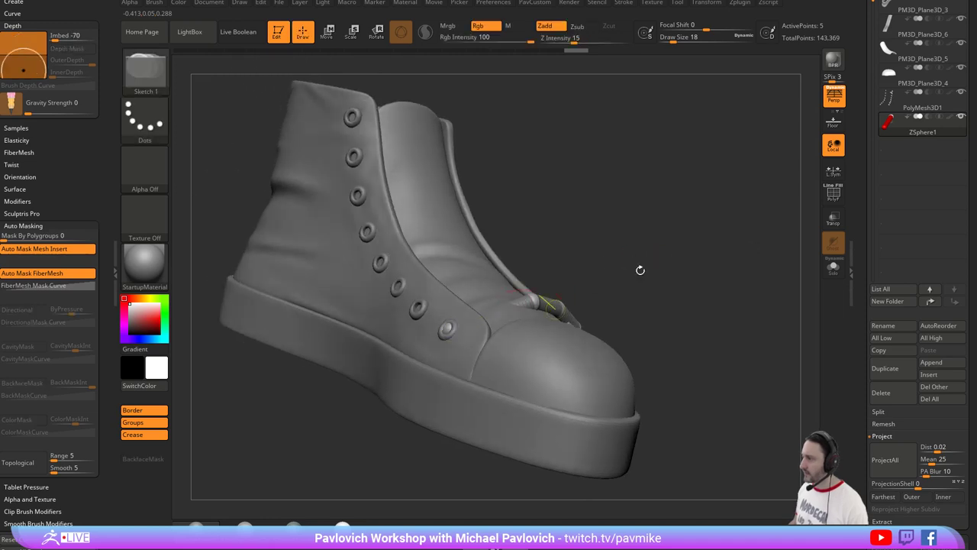
left_click(834, 266)
key("w")
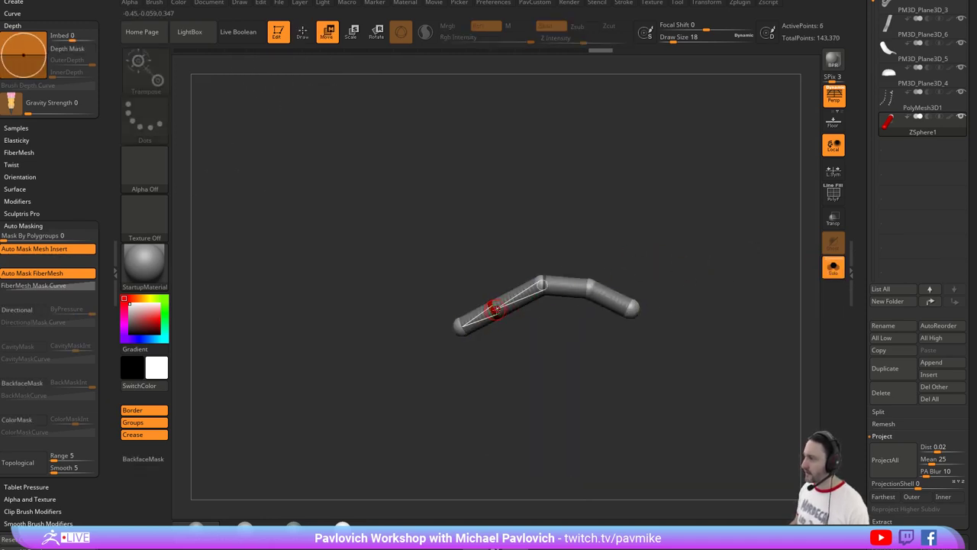
left_click_drag(496, 309, 483, 294)
key("q")
left_click(833, 267)
mouse_move(705, 231)
right_mouse_down()
mouse_move(755, 247)
mouse_move(661, 255)
mouse_move(689, 251)
mouse_move(686, 258)
right_mouse_up()
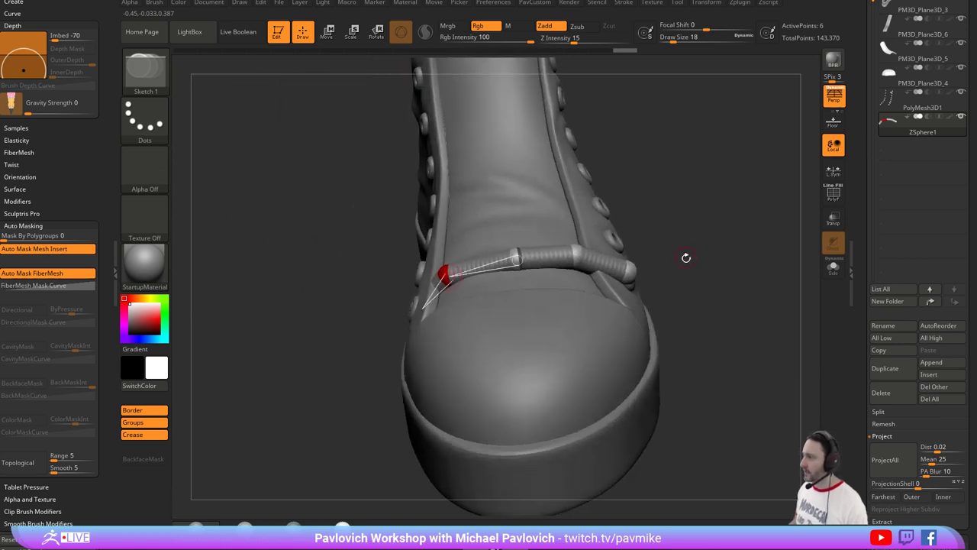
Preview the lace's adaptive skin with polyframe shown, and set its density to 1 and DynaMesh resolution to 0.
key("a")
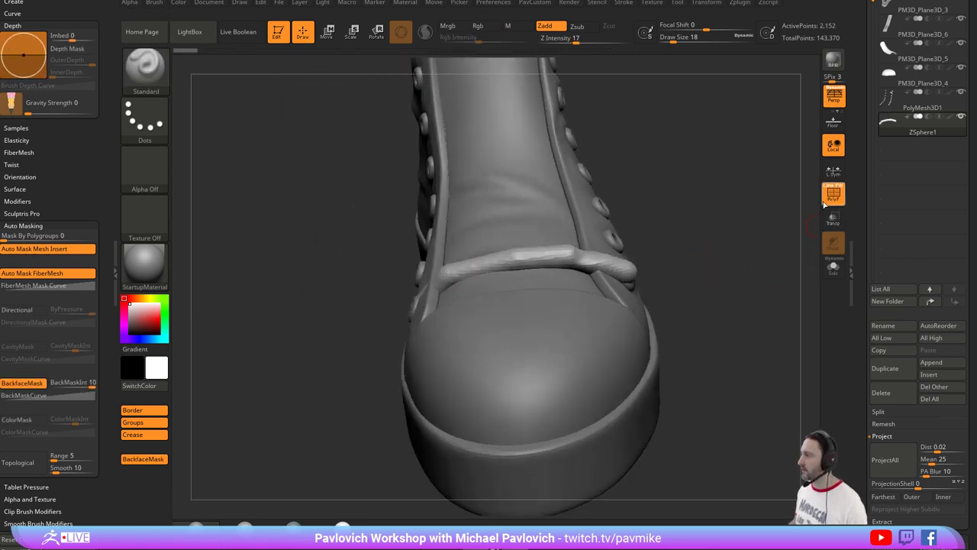
left_click(833, 194)
left_click_drag(865, 294, 868, 70)
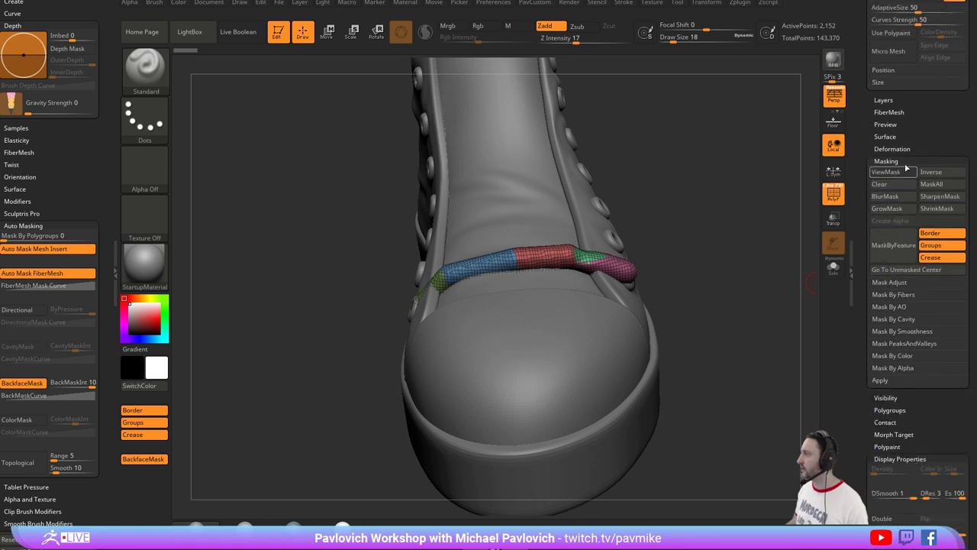
left_click(886, 160, "shift")
left_click(895, 235)
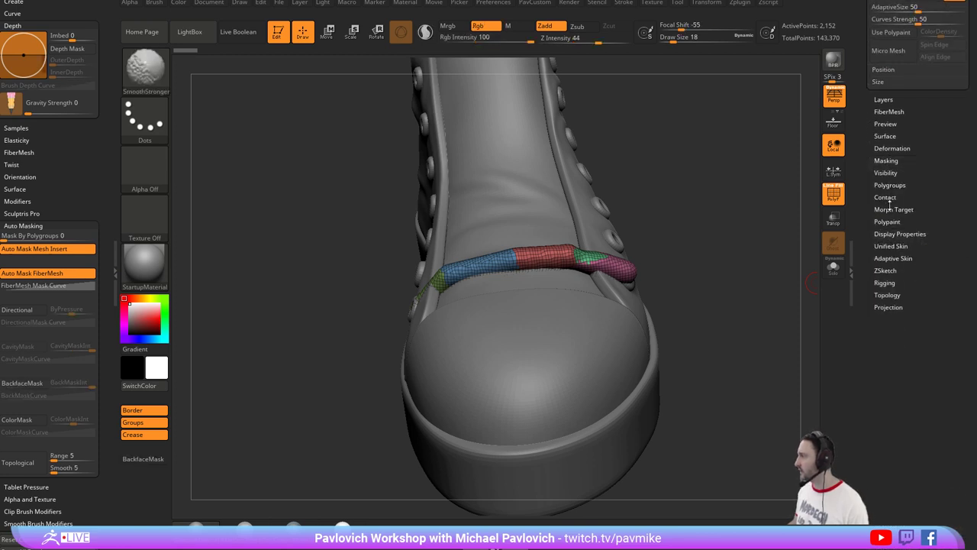
left_click(890, 259)
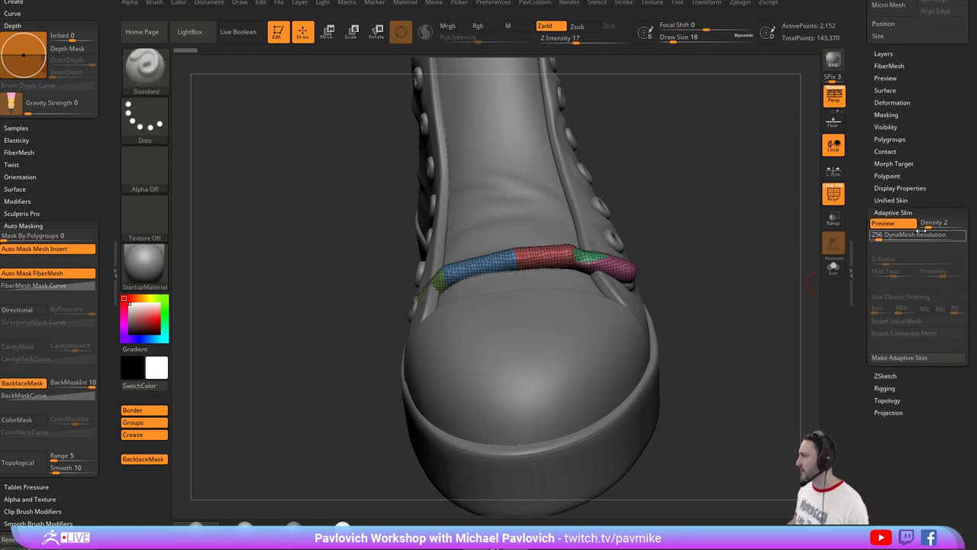
left_click_drag(889, 237, 875, 238)
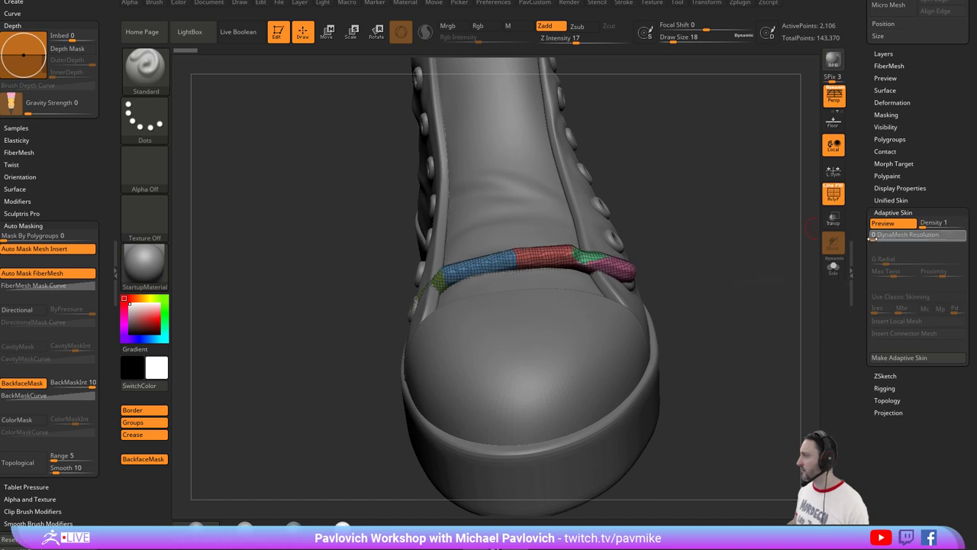
Refresh the adaptive skin preview and isolate the lace to examine its topology where the segments meet.
left_click_drag(719, 237, 718, 255)
key("a")
key("a")
left_click_drag(692, 216, 703, 259)
left_click(833, 267)
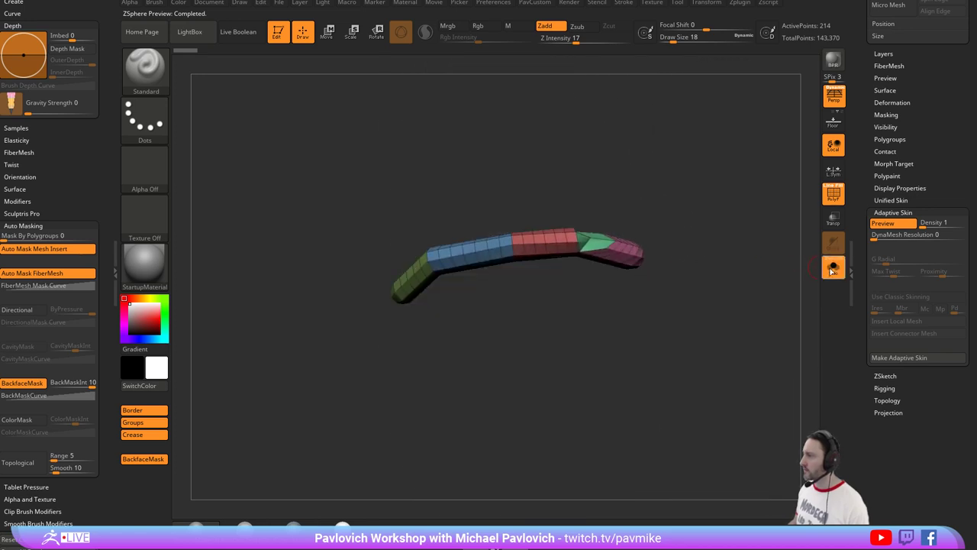
mouse_move(777, 271)
left_mouse_down()
mouse_move(753, 237)
mouse_move(751, 253)
mouse_move(732, 242)
mouse_move(742, 239)
left_mouse_up()
Delete the ZSphere at the far end of the lace and preview the shortened chain's skin.
key("a")
left_click(662, 221, "alt")
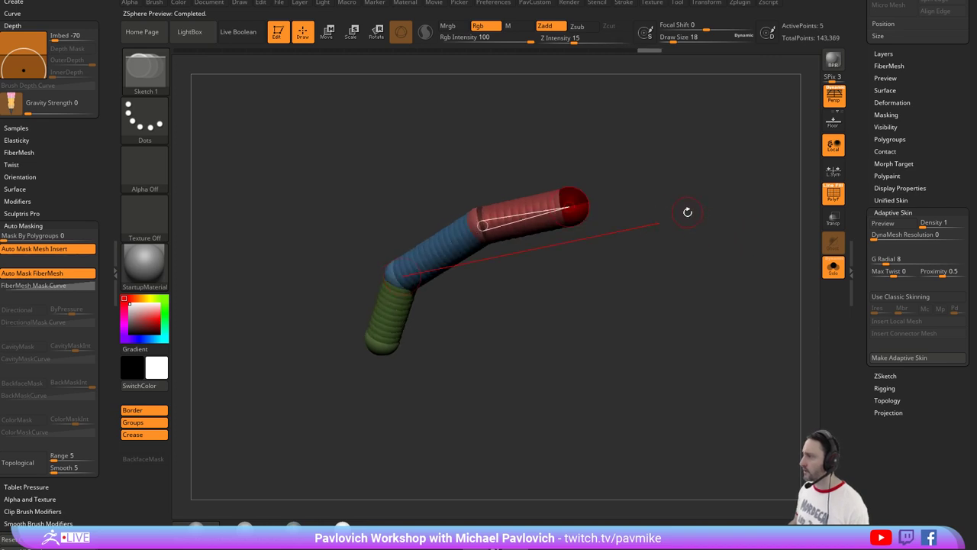
left_click_drag(649, 208, 671, 198)
key("a")
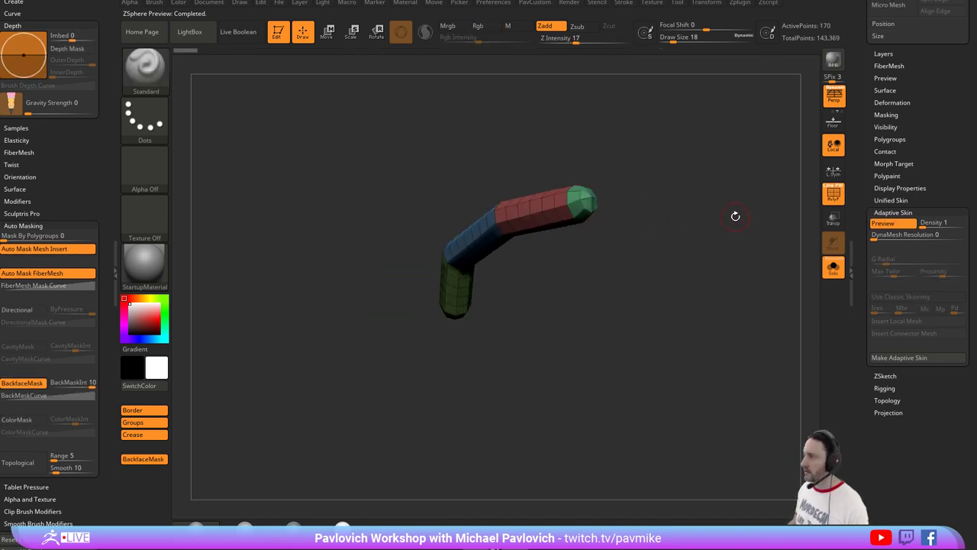
Add a child ZSphere at the lace's open end, stretch it into a long segment and preview its skin.
key("a")
left_click_drag(595, 201, 709, 212)
key("w")
key("a")
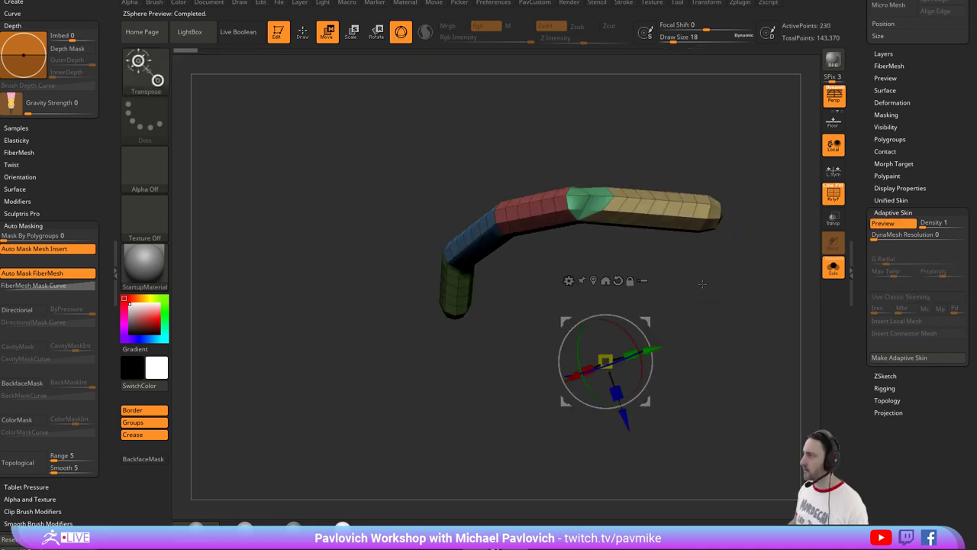
left_click_drag(704, 282, 678, 215)
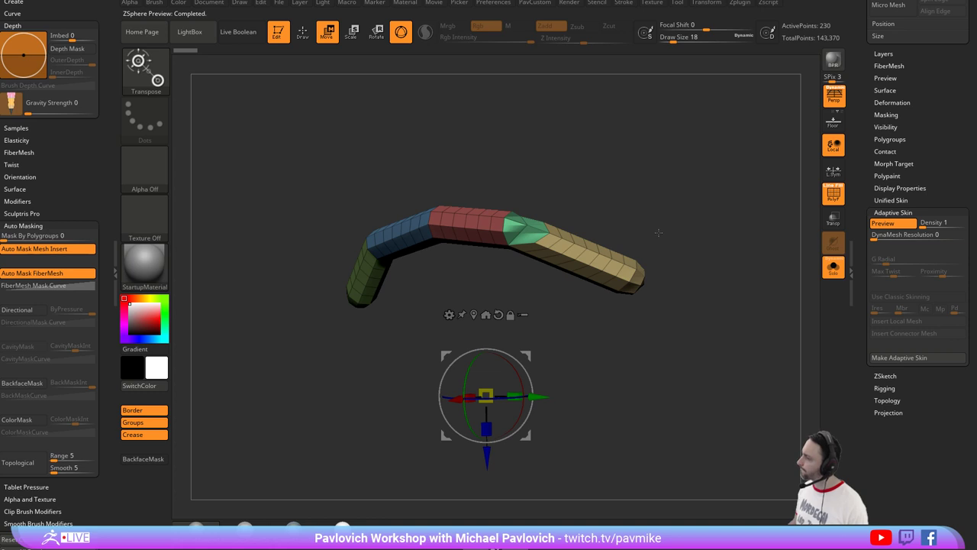
mouse_move(658, 233)
left_mouse_down()
mouse_move(672, 230)
mouse_move(680, 195)
mouse_move(649, 229)
mouse_move(594, 226)
left_mouse_up()
Compare the skin preview with the lace's end segment shortened and lengthened.
key("q")
key("a")
key("a")
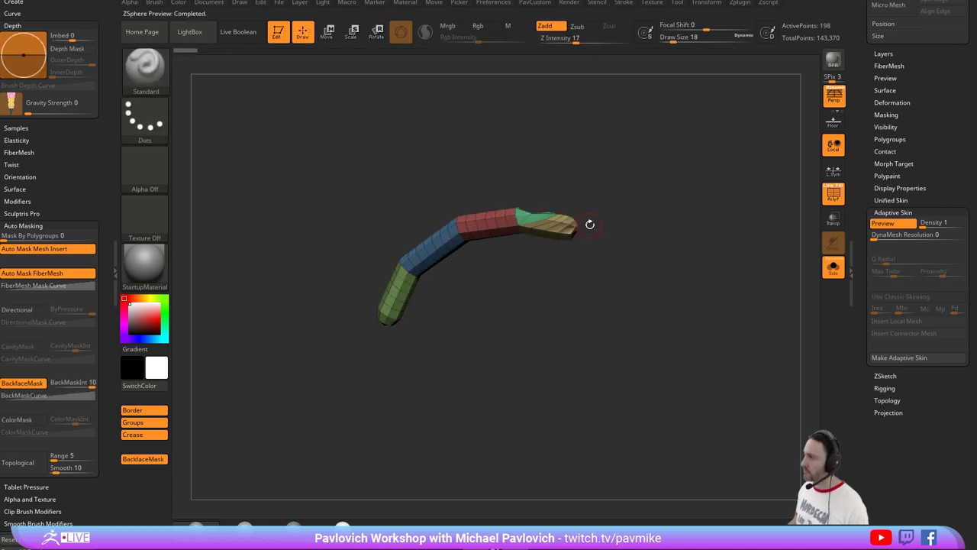
key("a")
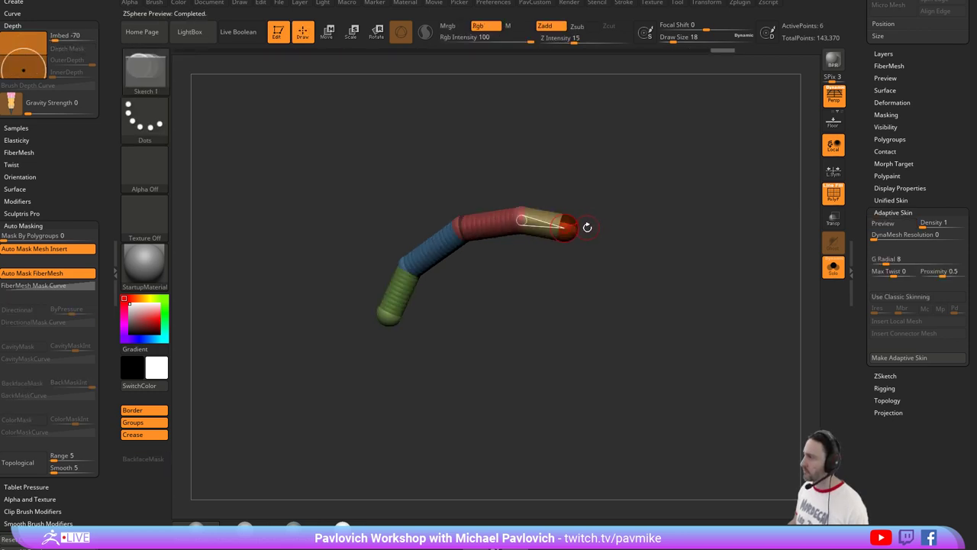
key("a")
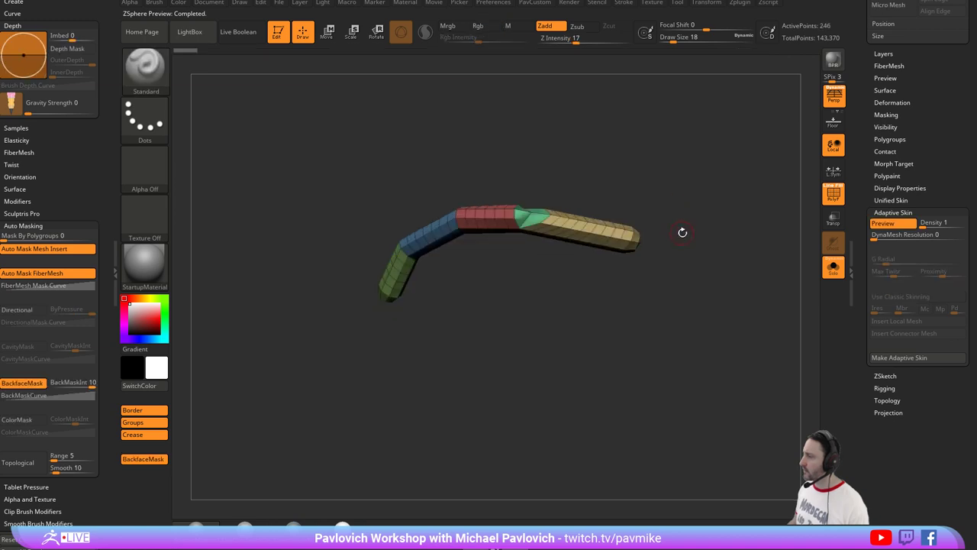
key("a")
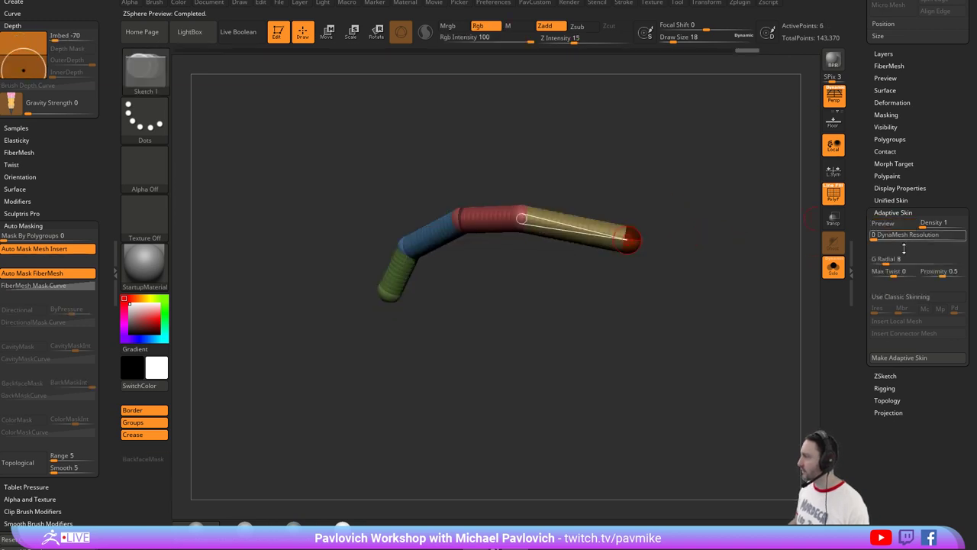
Switch the adaptive skin to Classic Skinning and preview the lace mesh.
left_click(899, 296)
key("a")
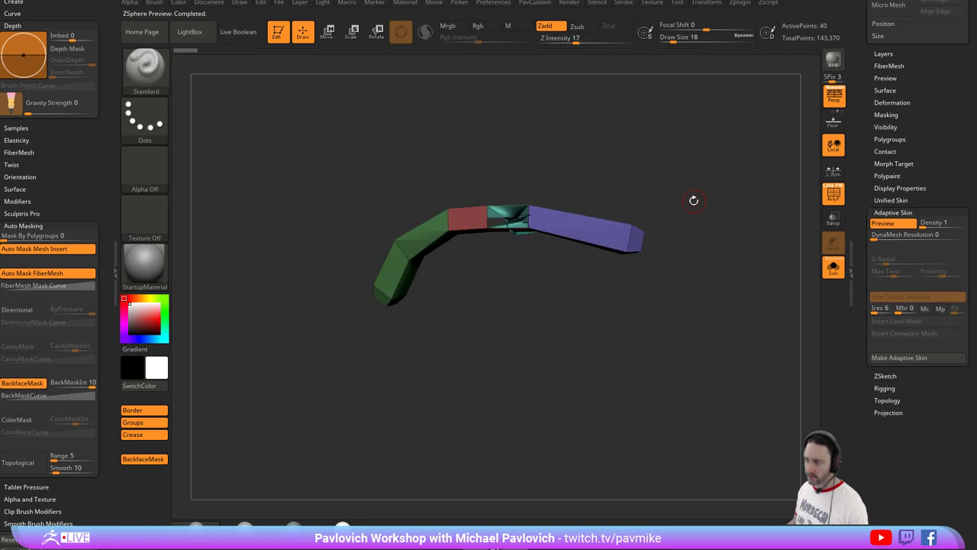
left_click_drag(691, 217, 665, 203)
Remove the ZSpheres at the lace's far end, redraw one, stretch it outward and downward, and preview the classic skin.
key("a")
left_click(641, 277, "alt")
key("ctrl+z")
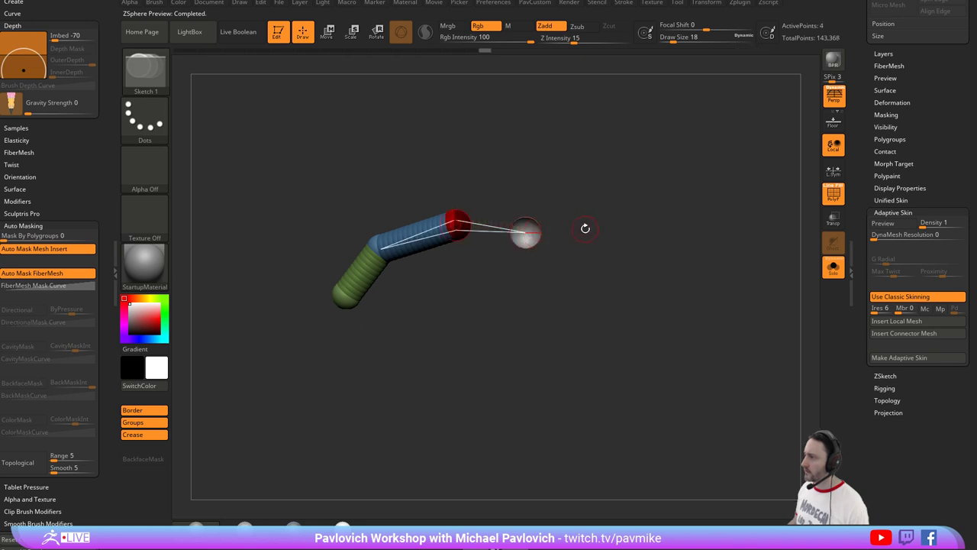
left_click_drag(585, 228, 566, 208)
left_click(530, 234, "alt")
left_click(478, 226)
key("w")
left_click_drag(489, 224, 688, 296)
key("a")
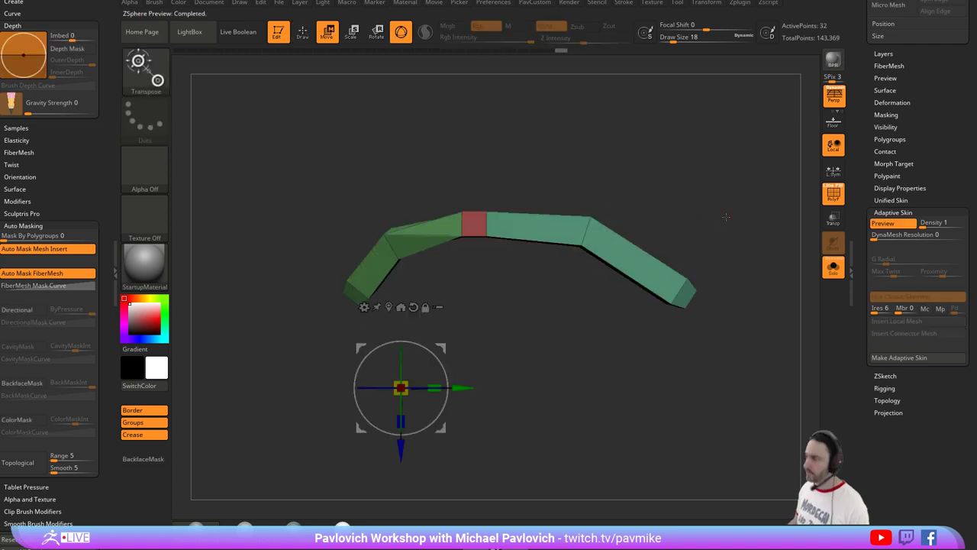
mouse_move(726, 217)
left_mouse_down()
mouse_move(663, 252)
mouse_move(722, 224)
mouse_move(733, 233)
mouse_move(728, 208)
mouse_move(658, 204)
mouse_move(689, 313)
mouse_move(720, 234)
mouse_move(732, 251)
mouse_move(679, 334)
mouse_move(707, 225)
mouse_move(529, 300)
left_mouse_up()
Rotate the ZSphere at the far end of the lace, undoing the first attempt.
key("q")
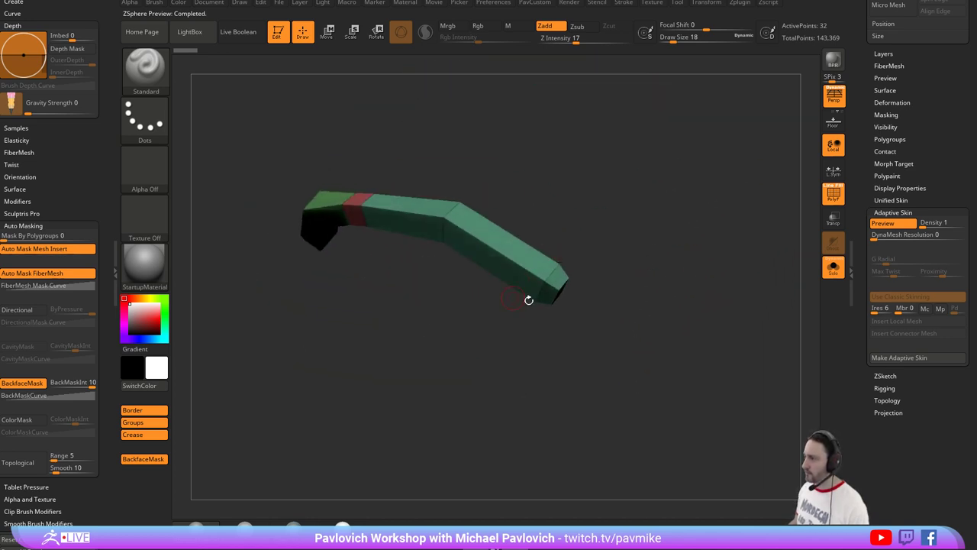
key("a")
left_click_drag(586, 208, 608, 309)
key("r")
left_click_drag(560, 351, 580, 304)
key("ctrl+z")
left_click_drag(477, 262, 501, 278)
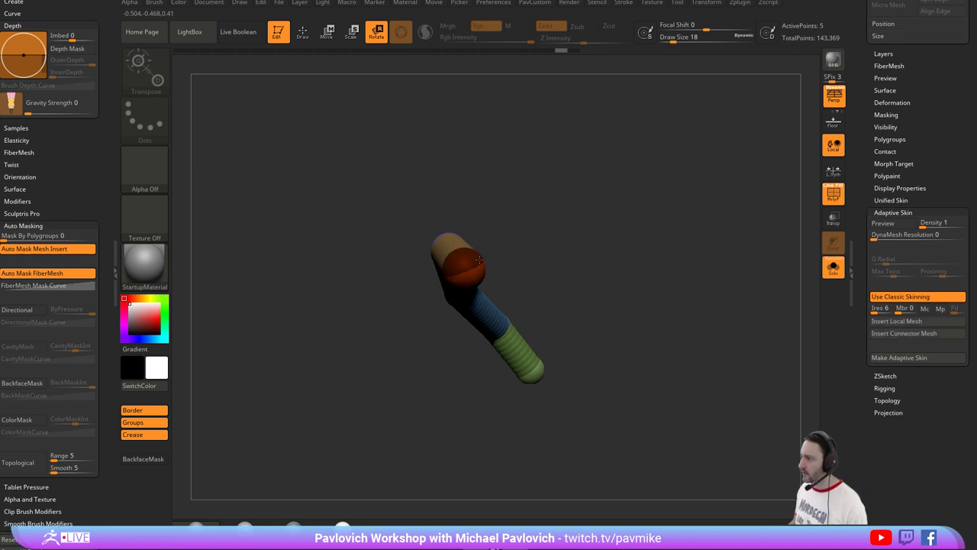
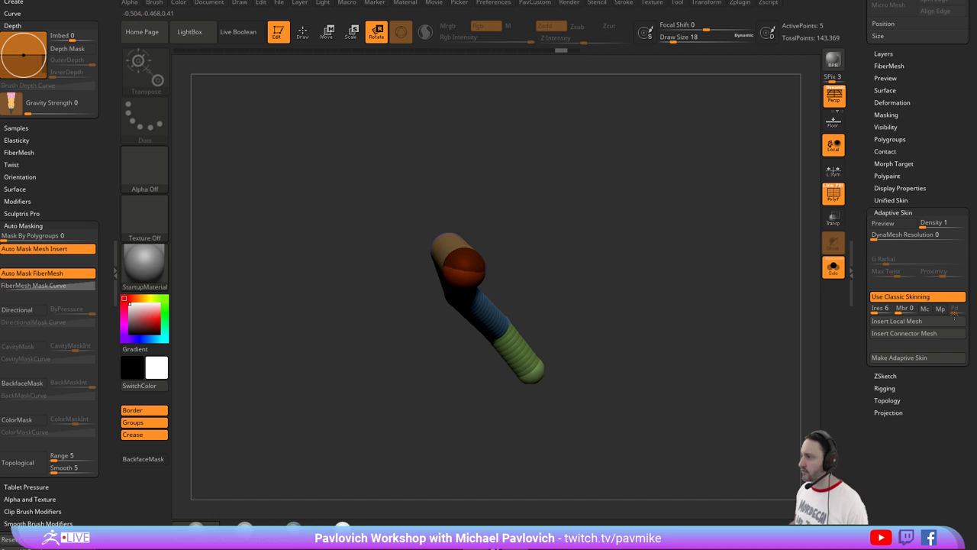
Preview the classic skin to examine how the mesh twists along the rotated end segment.
left_click_drag(617, 245, 582, 265)
key("a")
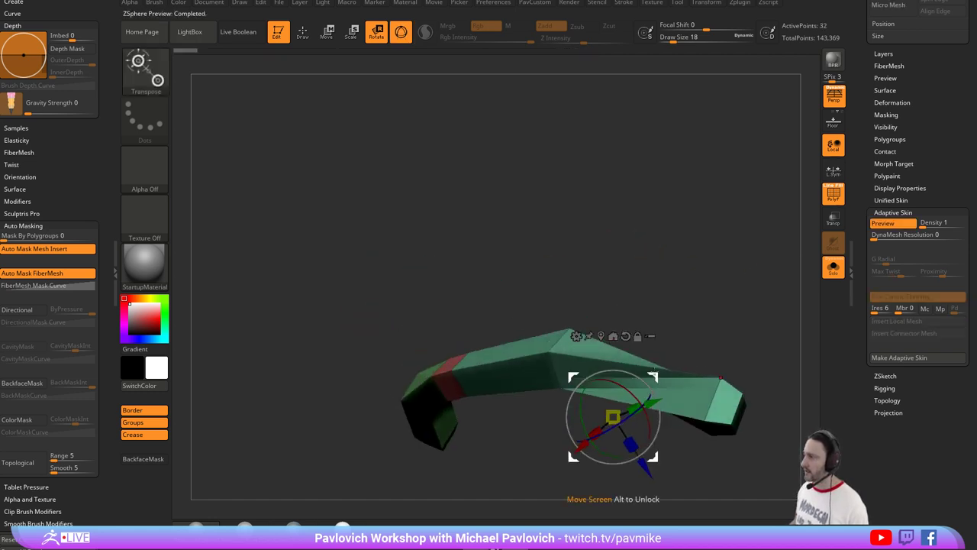
key("q")
mouse_move(641, 262)
left_mouse_down()
mouse_move(646, 255)
mouse_move(647, 266)
mouse_move(528, 271)
left_mouse_up()
key("a")
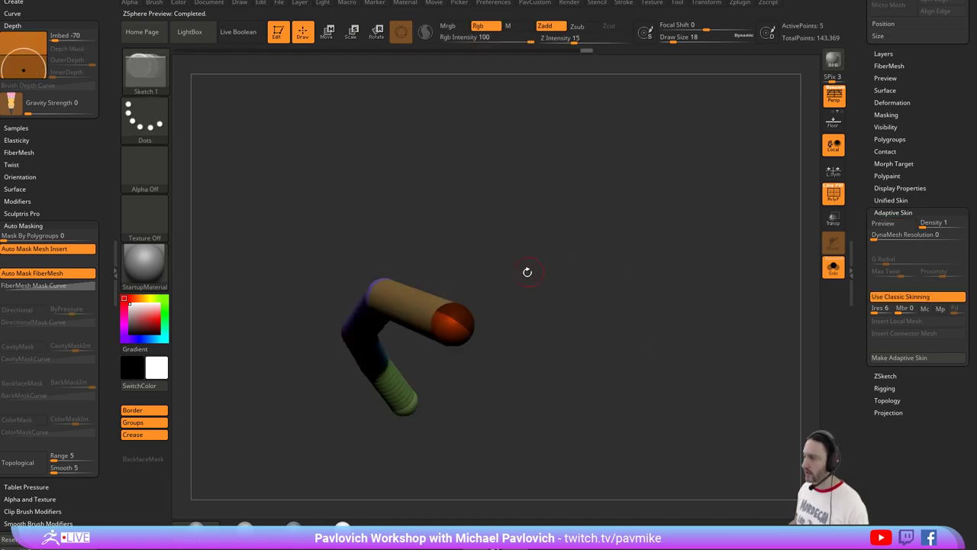
Try deleting the ZSphere at the far end of the lace and undo the deletion.
left_click(451, 329, "alt")
left_click_drag(500, 330, 526, 326)
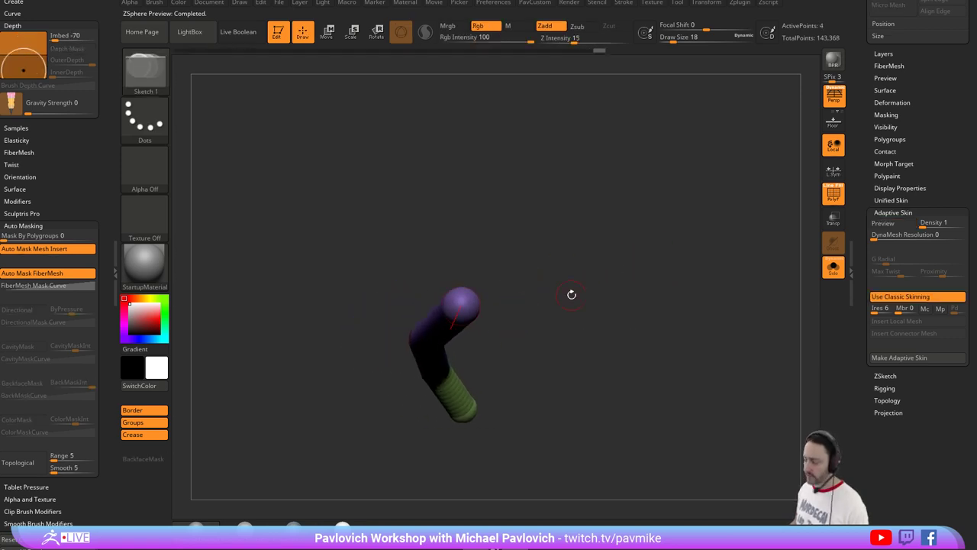
left_click_drag(571, 294, 530, 291)
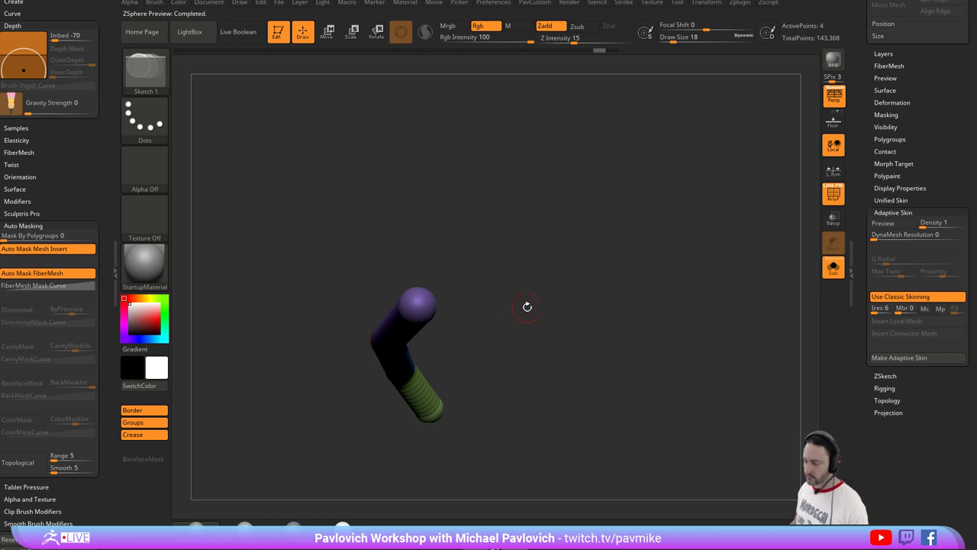
key("ctrl+z")
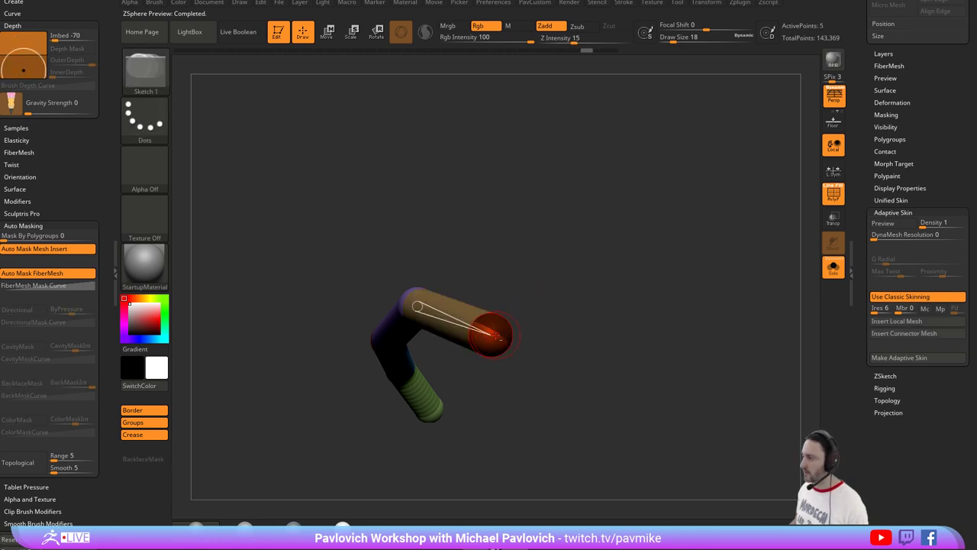
left_click(497, 336, "alt")
left_click_drag(504, 334, 545, 330)
key("ctrl+z")
Rotate the ZSphere at the far end of the lace slightly about its own segment.
mouse_move(626, 338)
left_mouse_down()
mouse_move(574, 310)
mouse_move(552, 268)
left_mouse_up()
key("r")
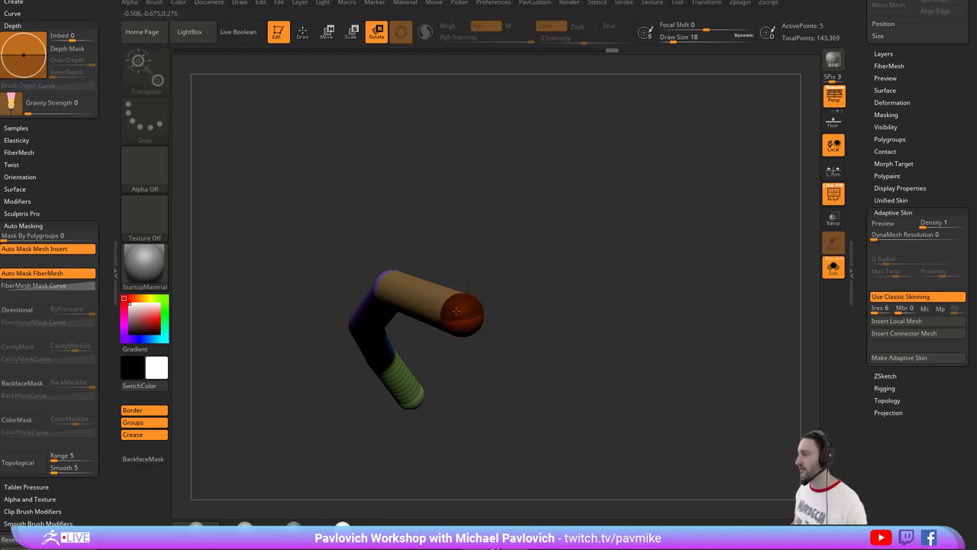
left_click_drag(462, 307, 464, 299)
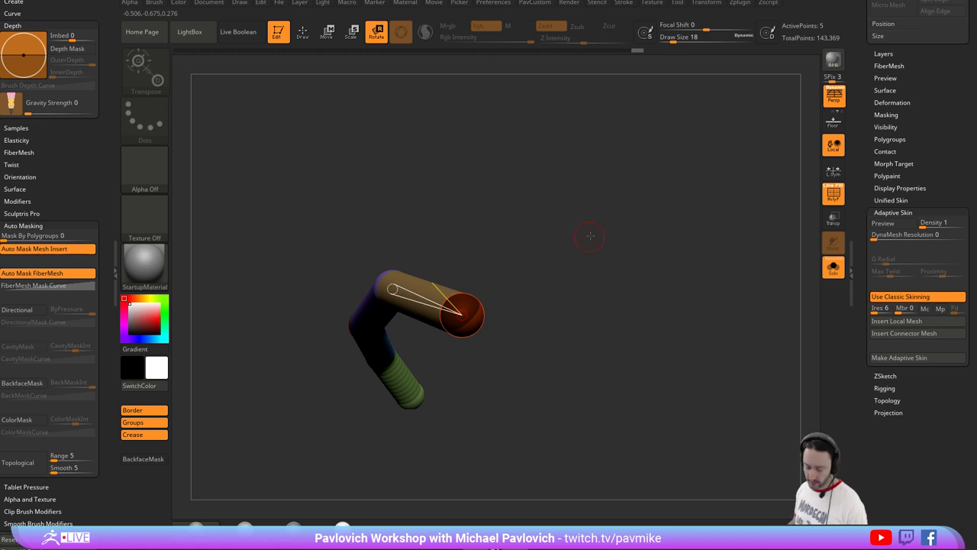
Turn off classic skinning for the lace and preview its adaptive skin.
key("a")
mouse_move(597, 259)
left_mouse_down()
mouse_move(611, 246)
mouse_move(574, 233)
mouse_move(336, 271)
left_mouse_up()
key("q")
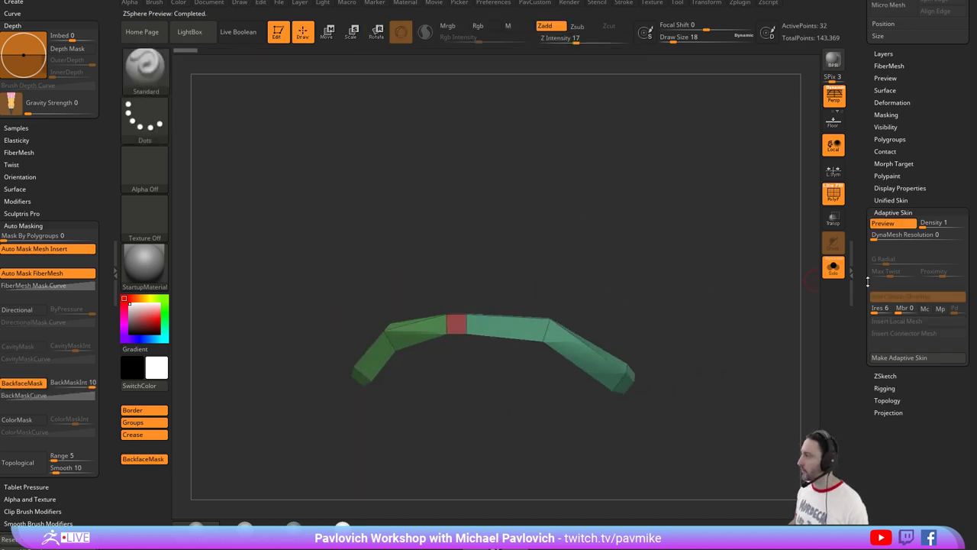
left_click(884, 223)
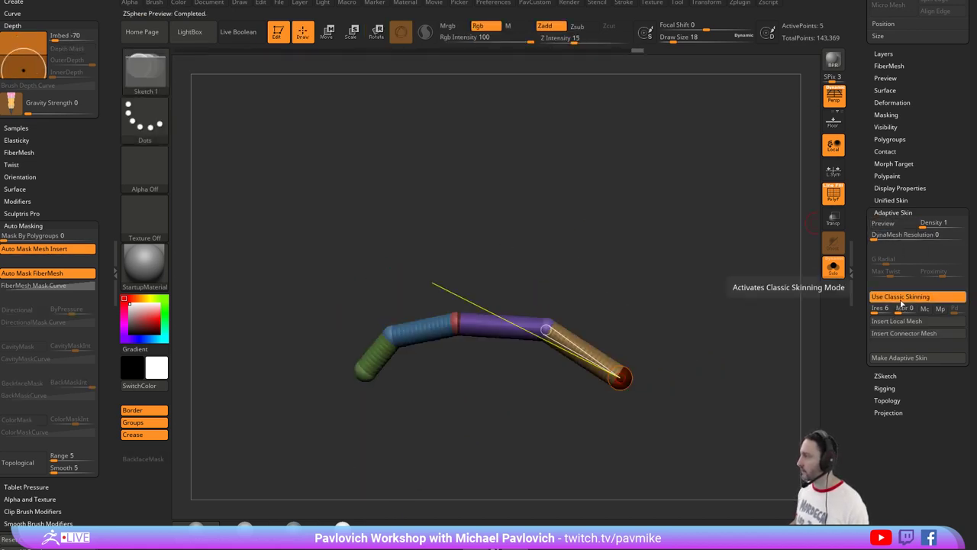
left_click_drag(657, 251, 639, 272)
key("a")
left_click_drag(627, 312, 626, 272, "alt")
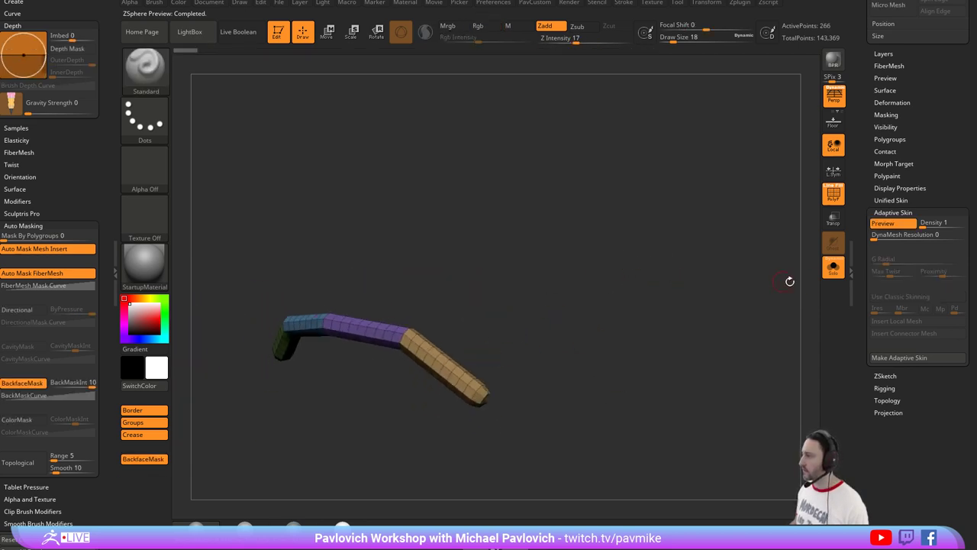
Leave the skin preview, show the shoe again, and move the lace's gold end ZSphere toward the lowest eyelet.
left_click(831, 268)
mouse_move(686, 267)
left_mouse_down()
mouse_move(726, 277)
mouse_move(681, 245)
mouse_move(681, 234)
mouse_move(678, 275)
left_mouse_up()
key("a")
key("w")
left_click_drag(544, 237, 505, 232)
left_click_drag(604, 281, 551, 260)
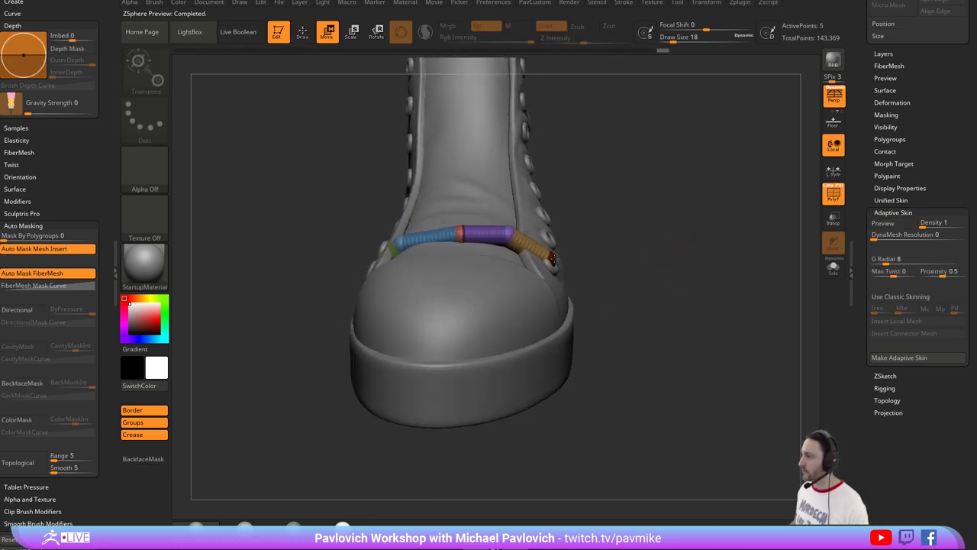
left_click_drag(612, 244, 472, 265)
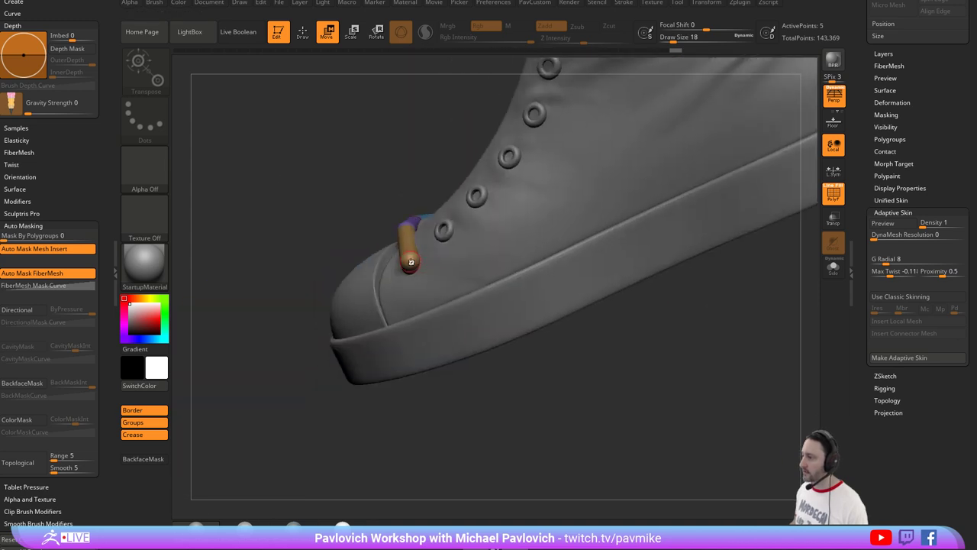
left_click_drag(411, 262, 404, 255)
Reposition the middle ZSpheres and the green end so the lace arches over the tongue between the lowest eyelets.
left_click_drag(451, 172, 559, 217)
left_click_drag(447, 253, 436, 252)
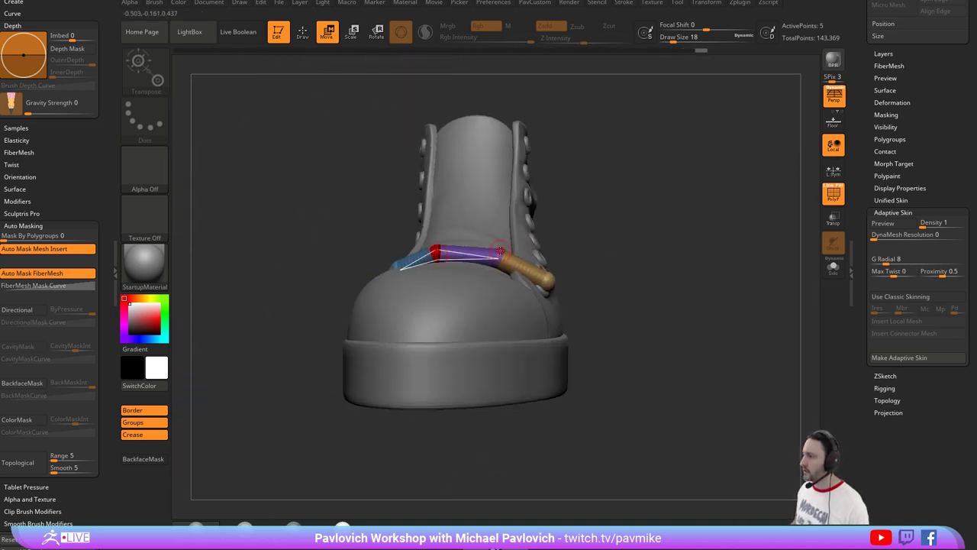
left_click_drag(501, 260, 500, 253)
left_click_drag(401, 241, 517, 252)
left_click_drag(411, 267, 413, 256)
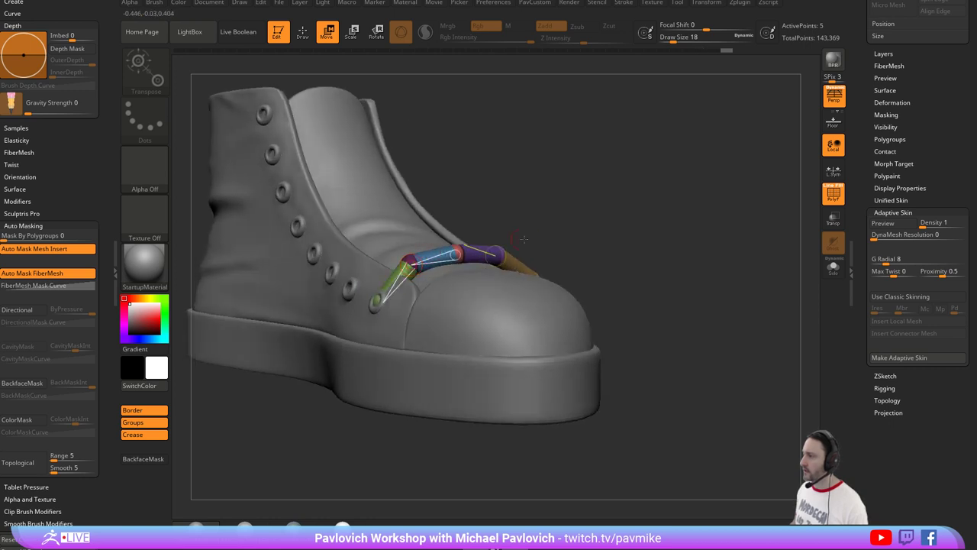
left_click_drag(523, 239, 503, 243)
left_click_drag(381, 301, 362, 291)
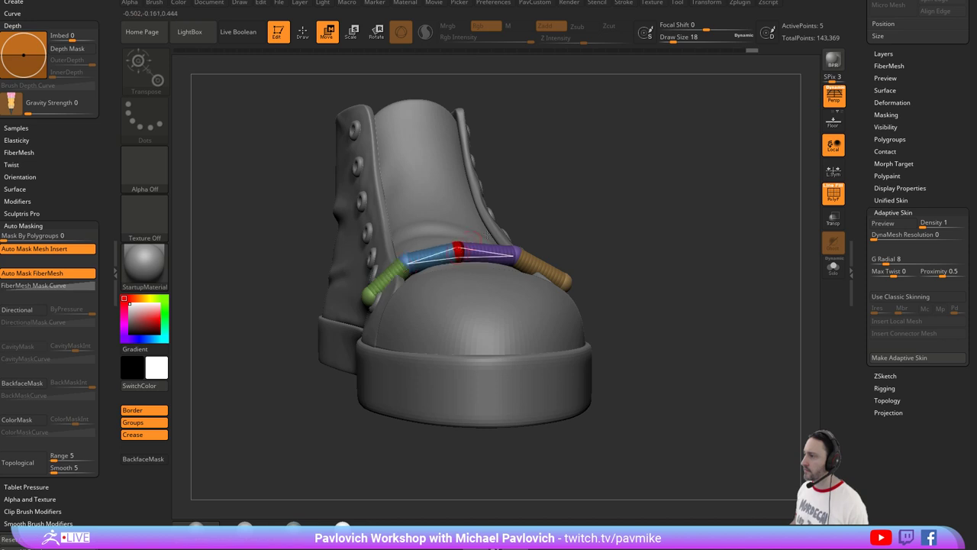
left_click_drag(581, 260, 519, 264)
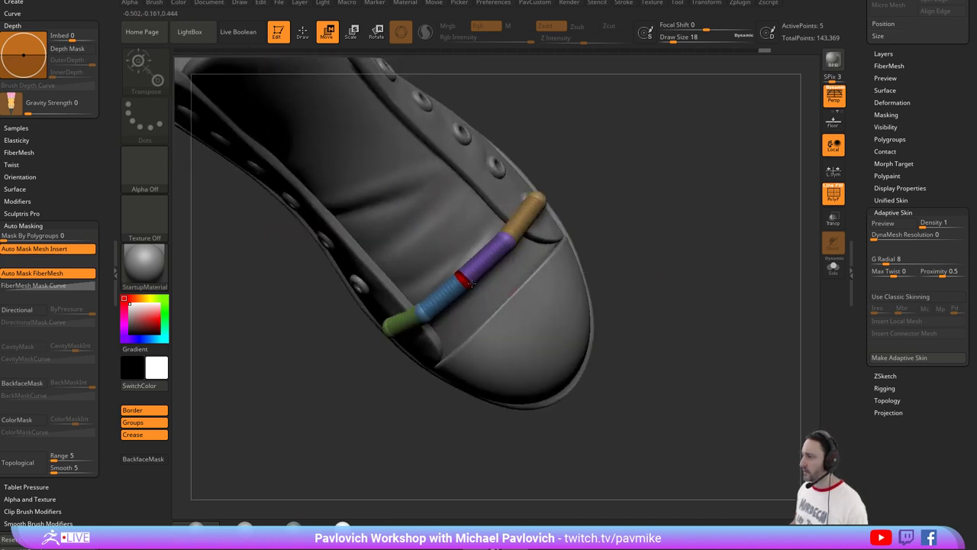
left_click_drag(642, 290, 595, 241)
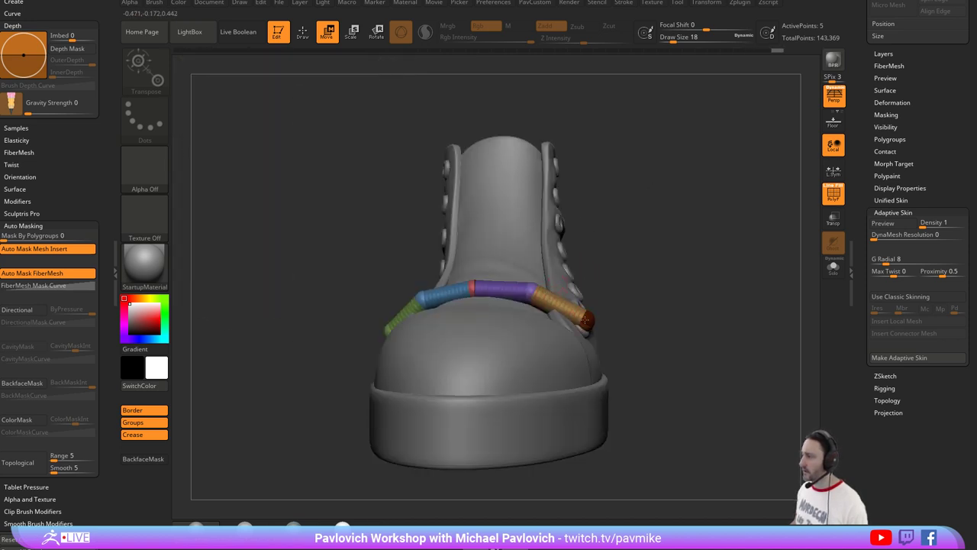
Isolate the lace and add a ZSphere beneath its green end, undoing the preceding edits first.
key("q")
mouse_move(634, 298)
left_mouse_down()
mouse_move(672, 305)
mouse_move(646, 280)
mouse_move(521, 262)
left_mouse_up()
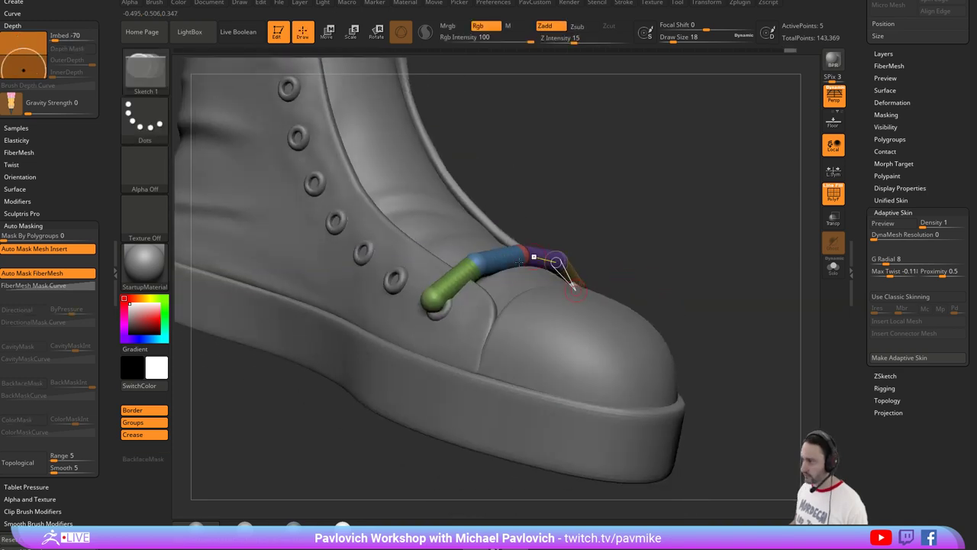
key("ctrl+z")
key("ctrl+z")
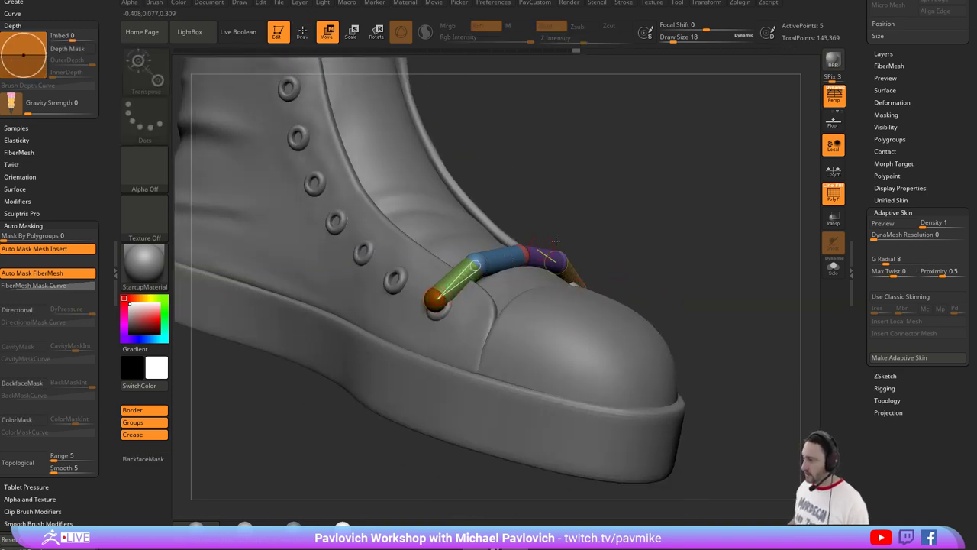
mouse_move(666, 262)
left_mouse_down()
mouse_move(668, 252)
mouse_move(634, 258)
left_mouse_up()
left_click(833, 268)
left_click_drag(762, 252, 677, 281)
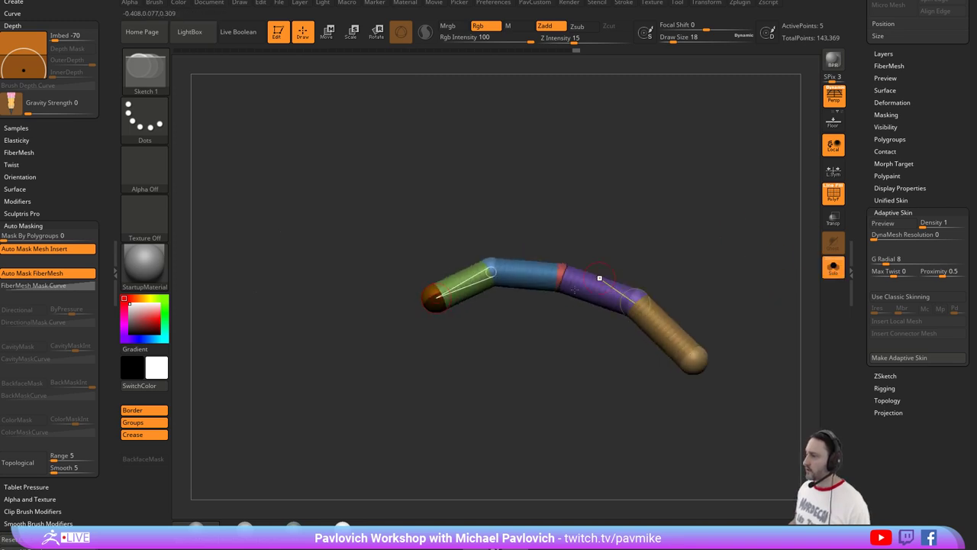
left_click(439, 313)
left_click_drag(535, 336, 563, 340)
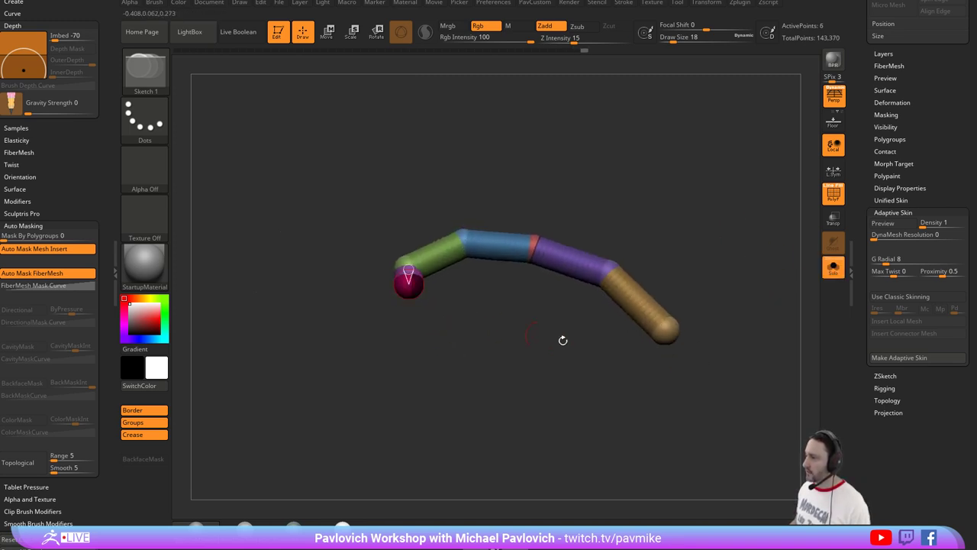
Add a matching ZSphere beneath the lace's gold end, undoing the first placement.
left_click(654, 342)
key("ctrl+z")
left_click(658, 340)
left_click_drag(706, 336, 712, 361)
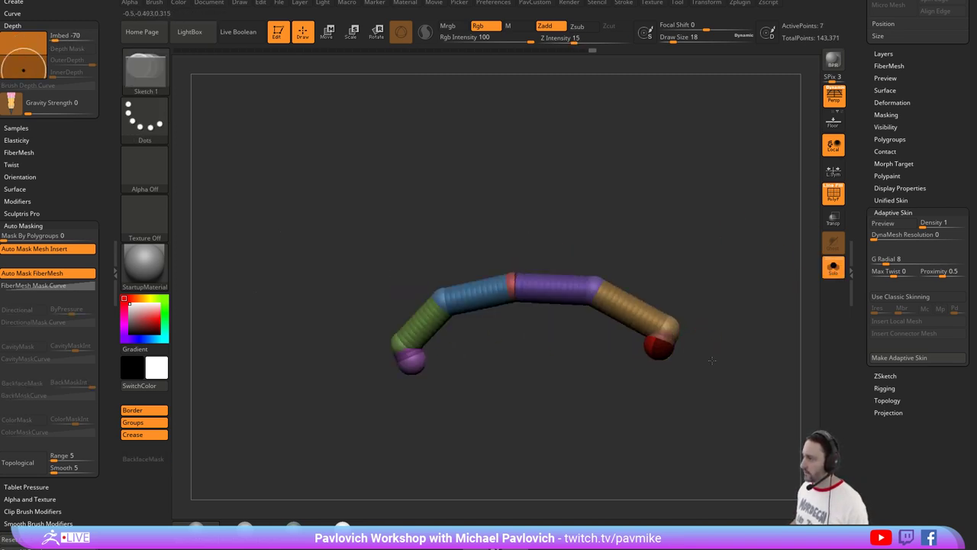
key("w")
left_click_drag(565, 386, 526, 393)
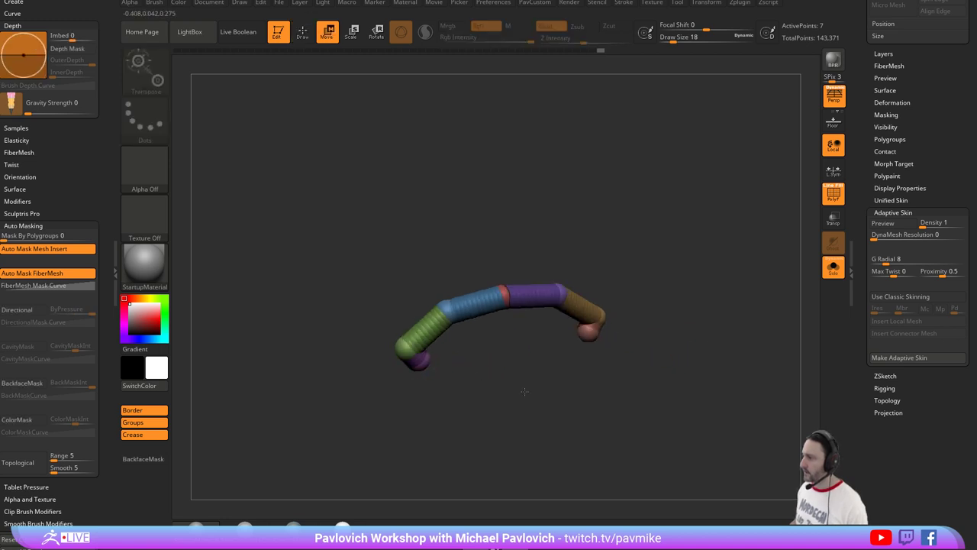
key("q")
Check the lace ends against the shoe, then extend the chain from beneath the green end toward the opposite side.
left_click(833, 267)
mouse_move(760, 279)
left_mouse_down()
mouse_move(614, 302)
mouse_move(615, 268)
mouse_move(585, 245)
mouse_move(411, 357)
left_mouse_up()
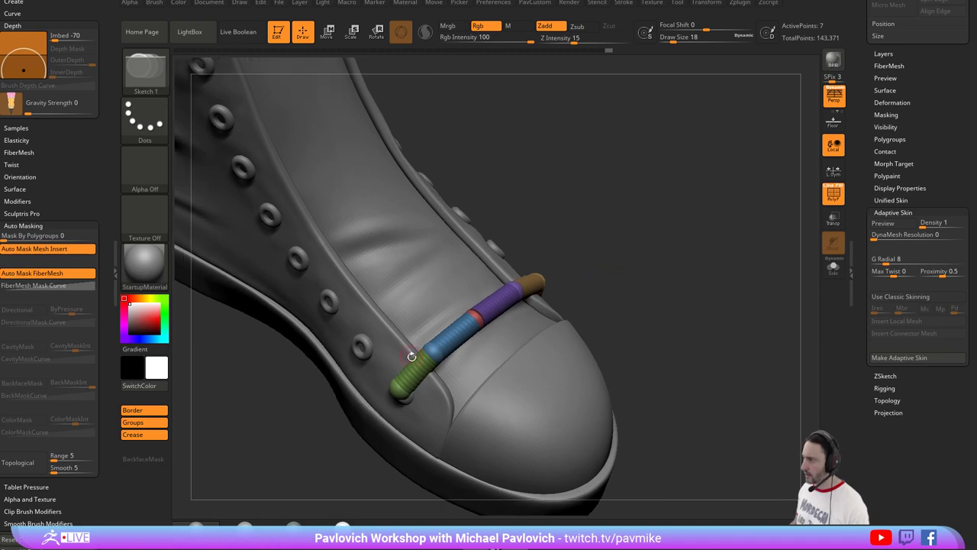
left_click_drag(573, 236, 667, 249)
left_click(833, 268)
left_click_drag(599, 306, 561, 310)
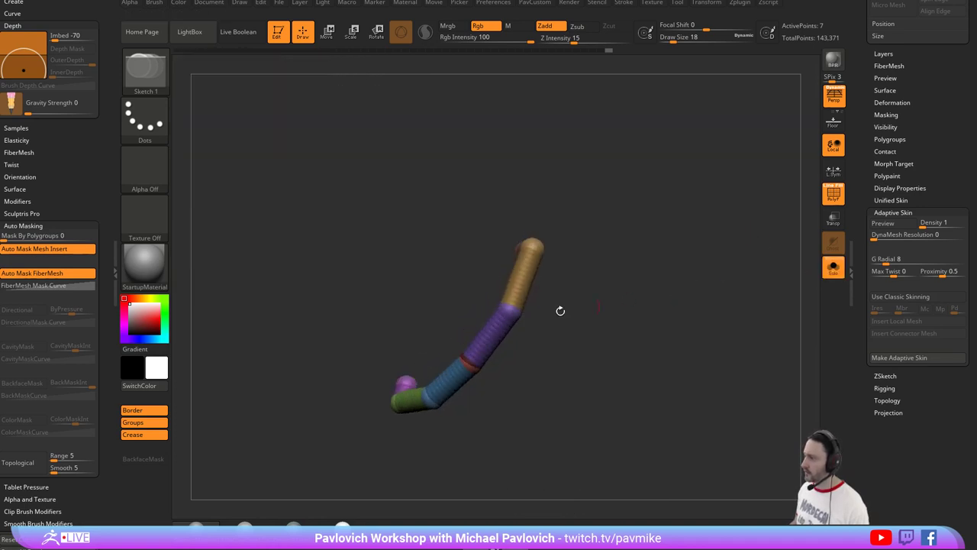
key("w")
left_click_drag(411, 377, 543, 226)
Show the shoe with ghosted transparency and move the chain's free end behind the second eyelet on the gold side.
left_click(834, 268)
left_click(834, 220)
left_click_drag(718, 229, 667, 261)
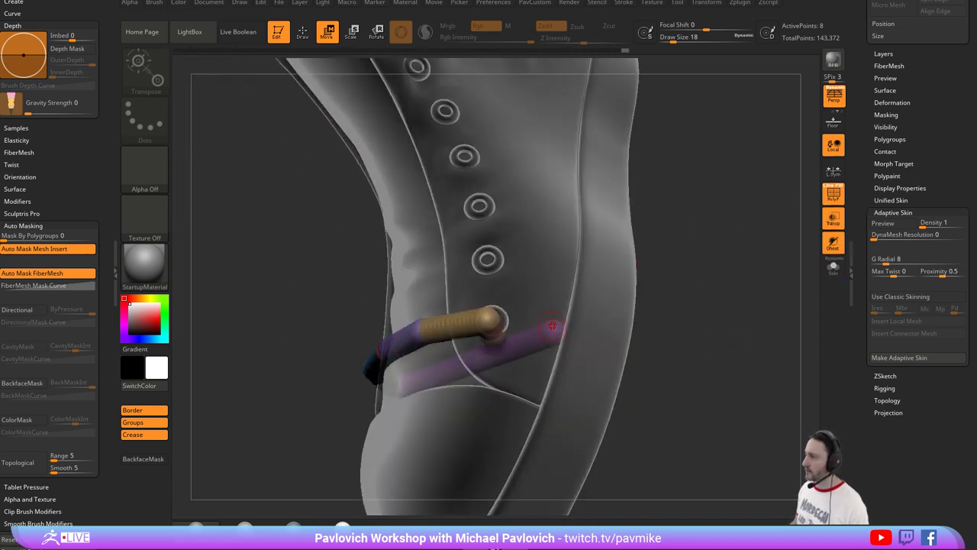
left_click_drag(552, 326, 487, 259)
mouse_move(690, 255)
left_mouse_down()
mouse_move(604, 305)
mouse_move(509, 263)
left_mouse_up()
Add a ZSphere to the chain's free end and move it out through the second eyelet on the gold side.
key("q")
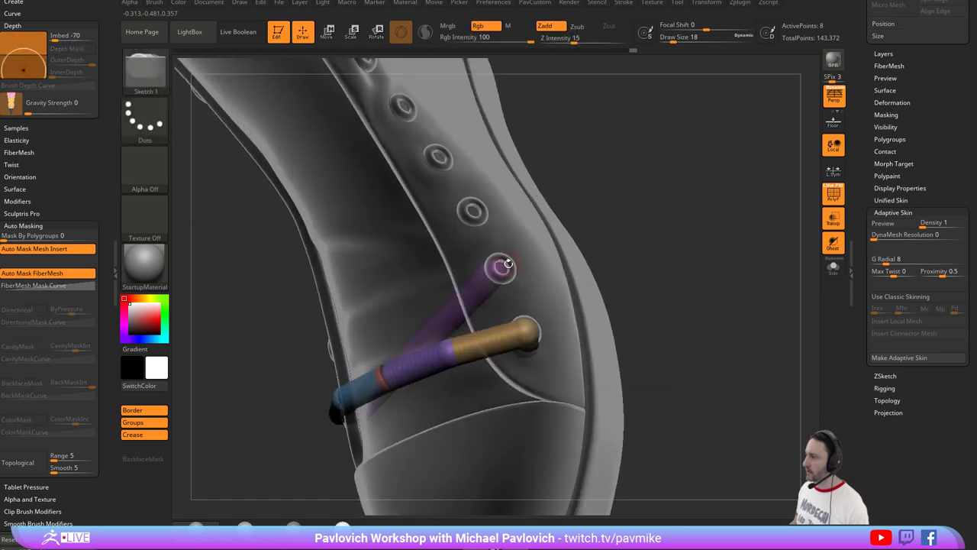
left_click(502, 268, "shift")
mouse_move(627, 218)
left_mouse_down()
mouse_move(641, 242)
mouse_move(504, 263)
left_mouse_up()
key("w")
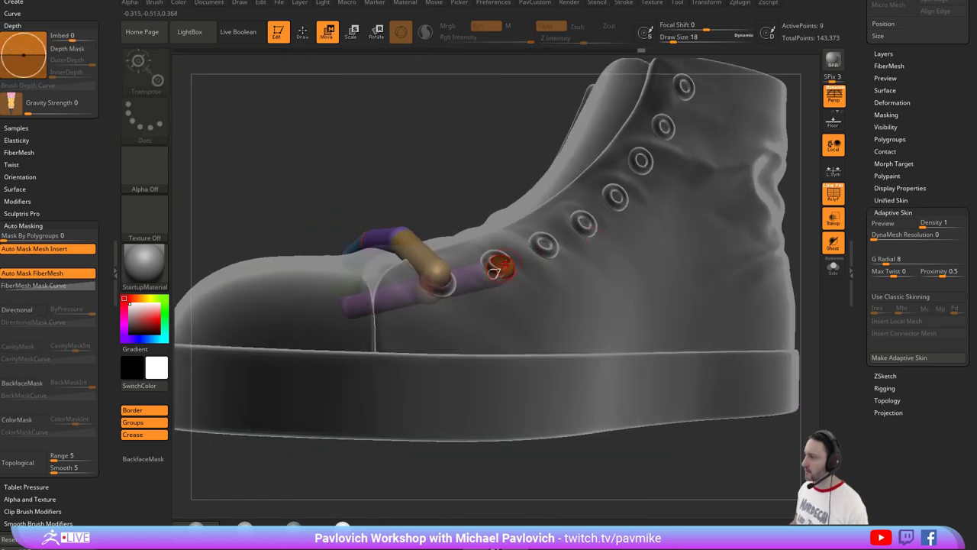
left_click_drag(546, 172, 481, 191)
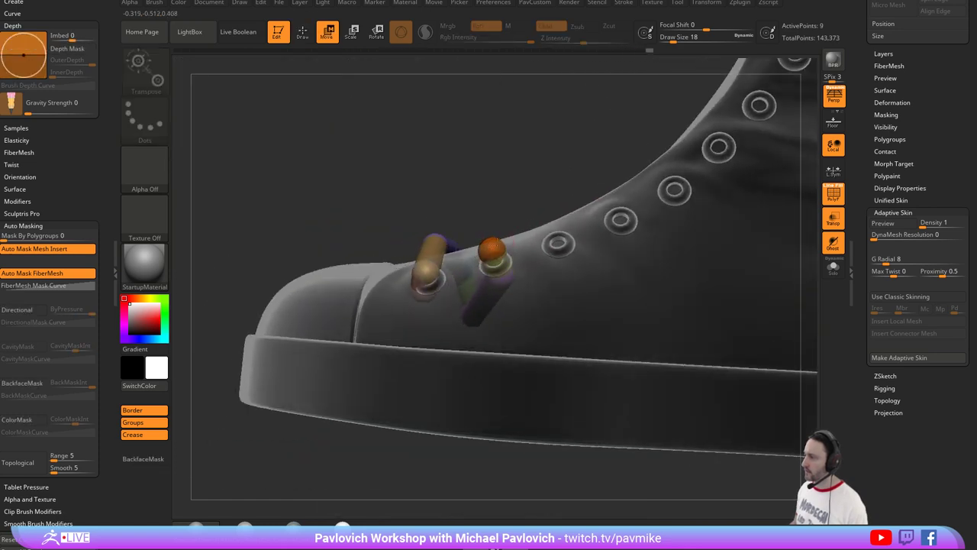
right_click_drag(492, 248, 532, 218)
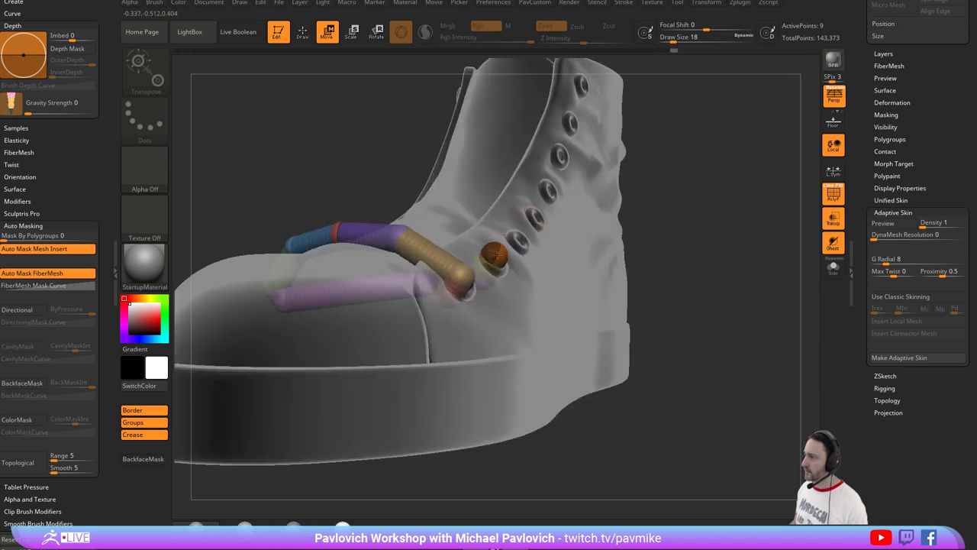
Insert a ZSphere in the crossing strand's remaining straight segment and move it to follow the underside of the tongue.
left_click_drag(483, 271, 391, 264)
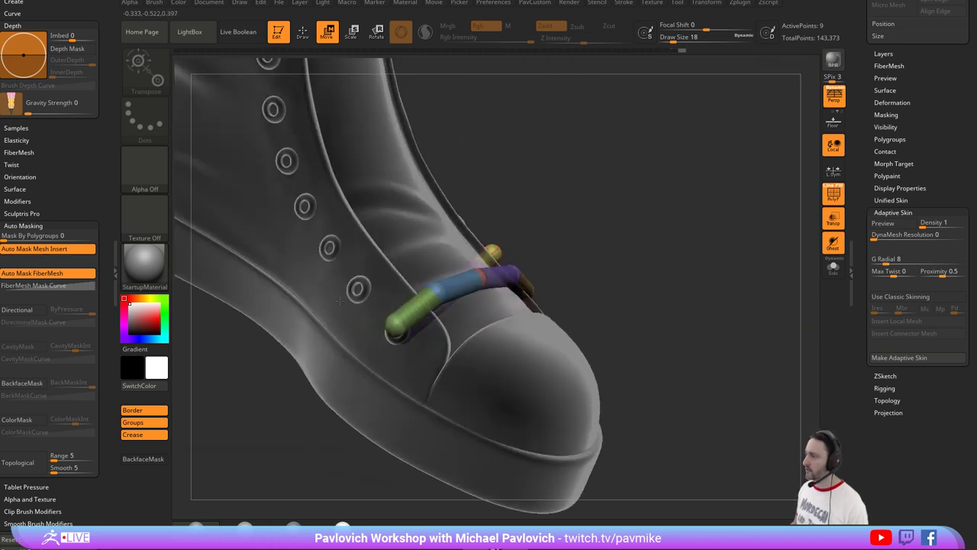
right_click_drag(339, 301, 484, 273, "ctrl")
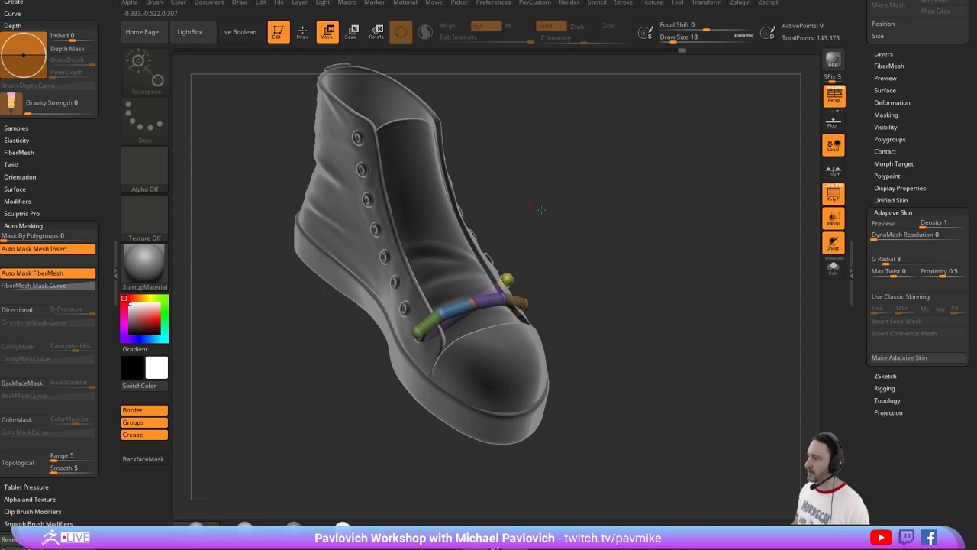
left_click_drag(541, 209, 472, 209)
mouse_move(617, 256)
left_mouse_down()
mouse_move(613, 286)
mouse_move(587, 279)
mouse_move(618, 274)
mouse_move(541, 301)
mouse_move(603, 286)
mouse_move(458, 302)
mouse_move(412, 336)
mouse_move(457, 472)
left_mouse_up()
key("q")
key("w")
key("q")
left_click(506, 299)
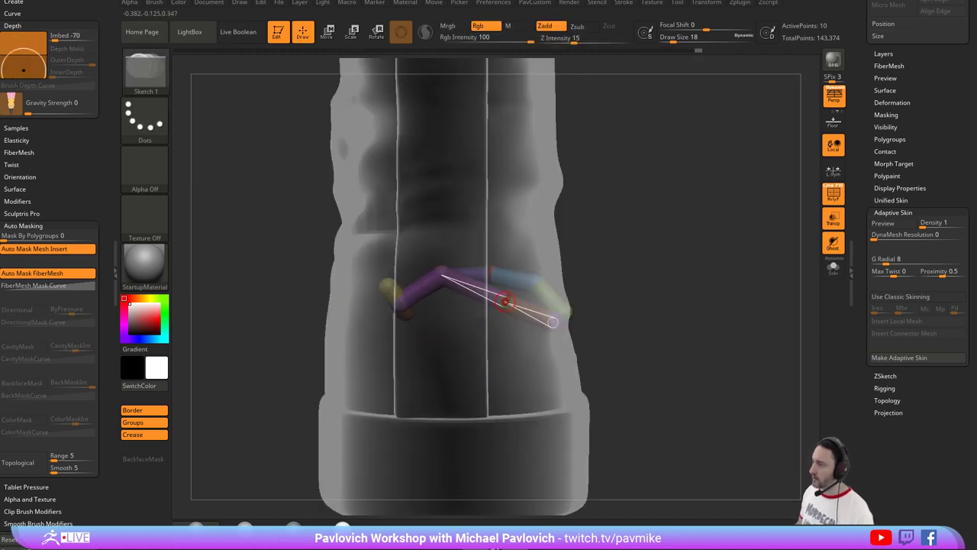
key("w")
left_click_drag(506, 299, 519, 277)
Shift the inserted ZSpheres so the crossing strand curves between the first and second eyelets.
key("q")
mouse_move(733, 257)
left_mouse_down()
mouse_move(641, 255)
mouse_move(653, 278)
left_mouse_up()
key("w")
right_click_drag(526, 282, 626, 283)
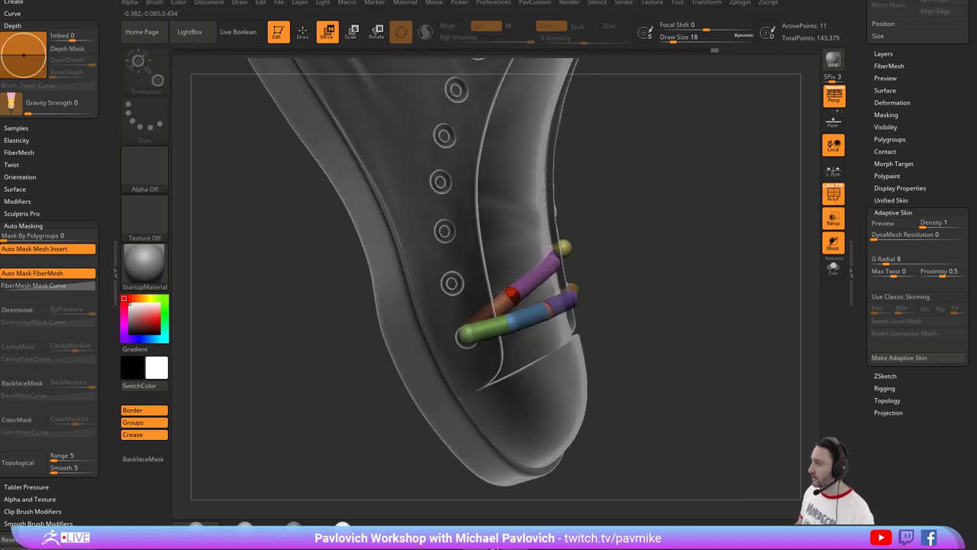
left_click_drag(631, 290, 537, 301, "shift")
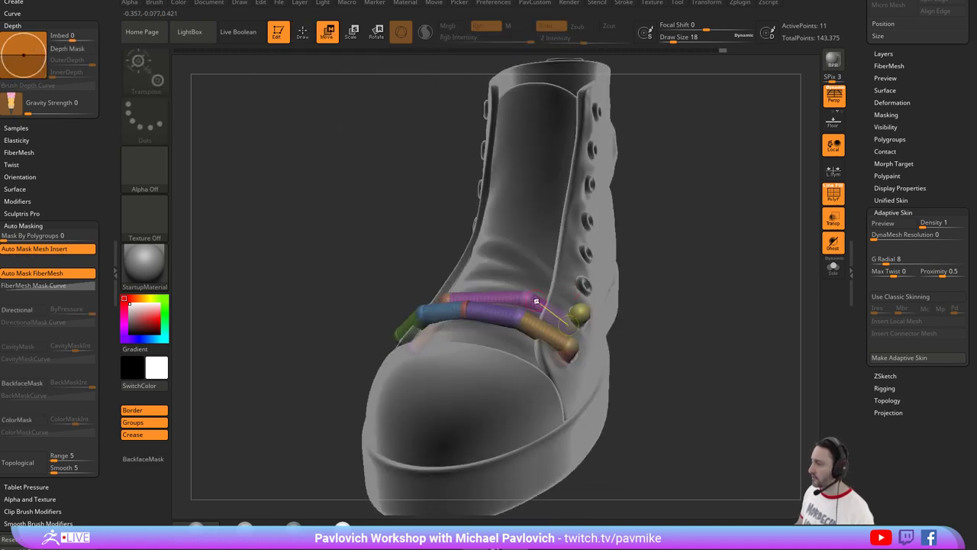
right_click_drag(528, 298, 672, 286)
Insert another ZSphere midway along the crossing strand and adjust its position above the tongue, undoing one adjustment.
key("q")
left_click(491, 297)
key("w")
mouse_move(606, 286)
left_mouse_down()
mouse_move(617, 275)
mouse_move(576, 243)
left_mouse_up()
right_click_drag(576, 243, 484, 295)
key("ctrl+z")
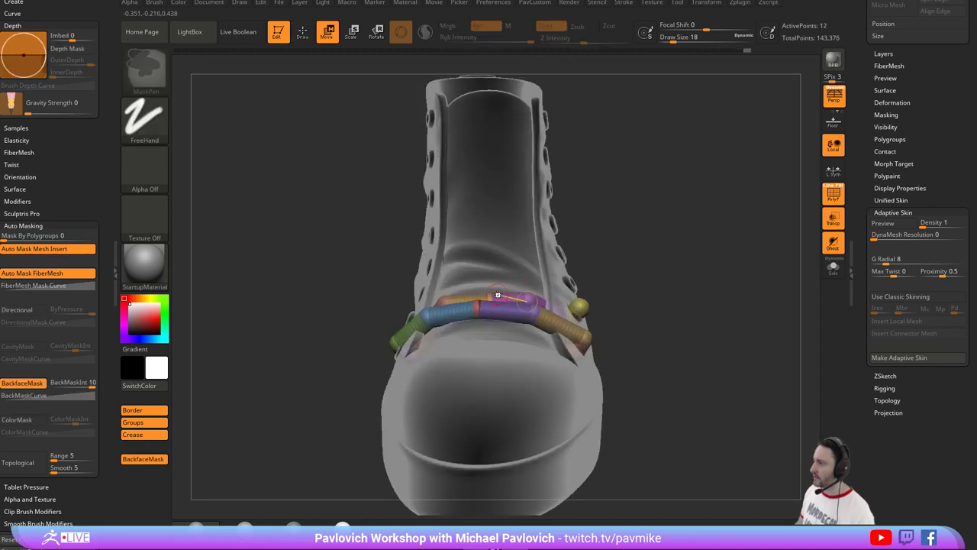
right_click_drag(606, 263, 525, 290)
right_click_drag(630, 265, 449, 316)
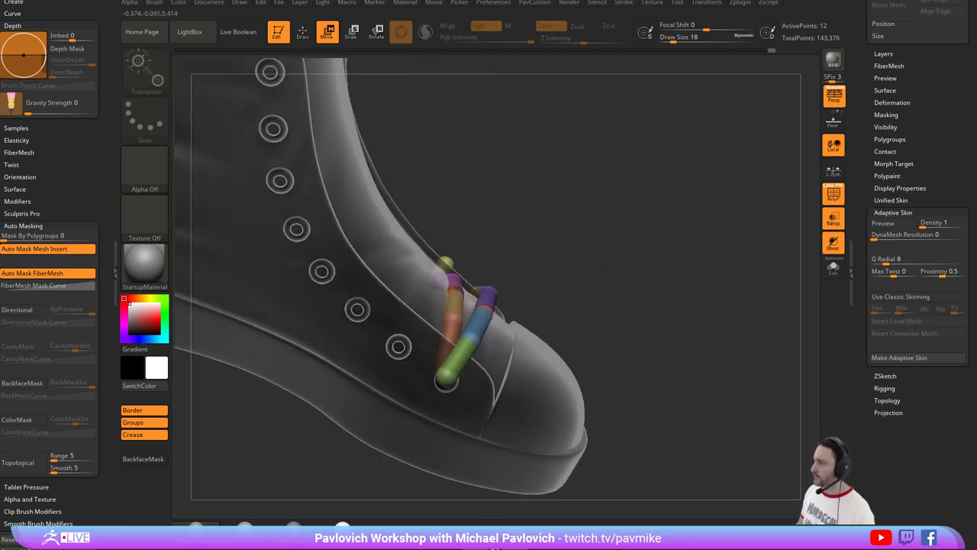
Extend a new strand from the gold-side second eyelet across the shoe toward the green side.
key("q")
mouse_move(680, 312)
right_mouse_down()
mouse_move(679, 288)
mouse_move(639, 305)
mouse_move(651, 306)
mouse_move(621, 300)
mouse_move(630, 301)
mouse_move(621, 285)
mouse_move(594, 333)
right_mouse_up()
right_click_drag(557, 304, 529, 307)
key("w")
left_click_drag(519, 309, 382, 296)
right_click_drag(550, 275, 611, 276)
left_click_drag(396, 307, 355, 343)
right_click_drag(516, 263, 533, 274)
right_click_drag(488, 317, 447, 316)
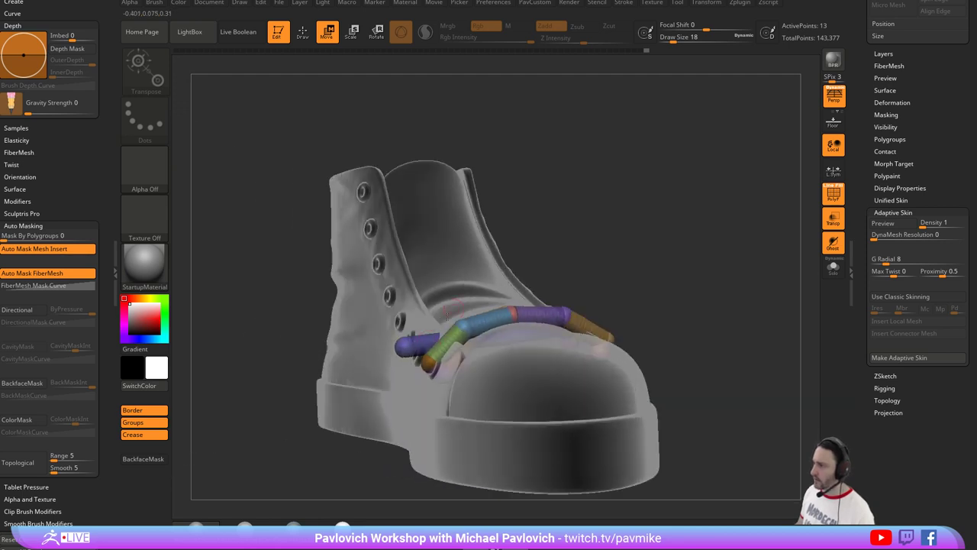
Align the new strand's end ZSphere with the second eyelet on the green side.
right_click_drag(419, 351, 489, 287)
right_click_drag(395, 369, 422, 357)
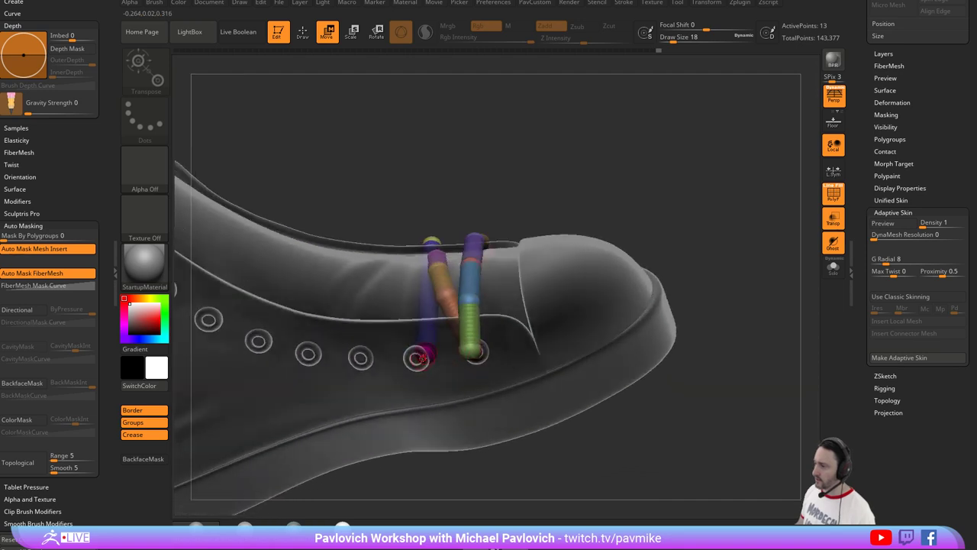
right_click_drag(634, 416, 685, 375)
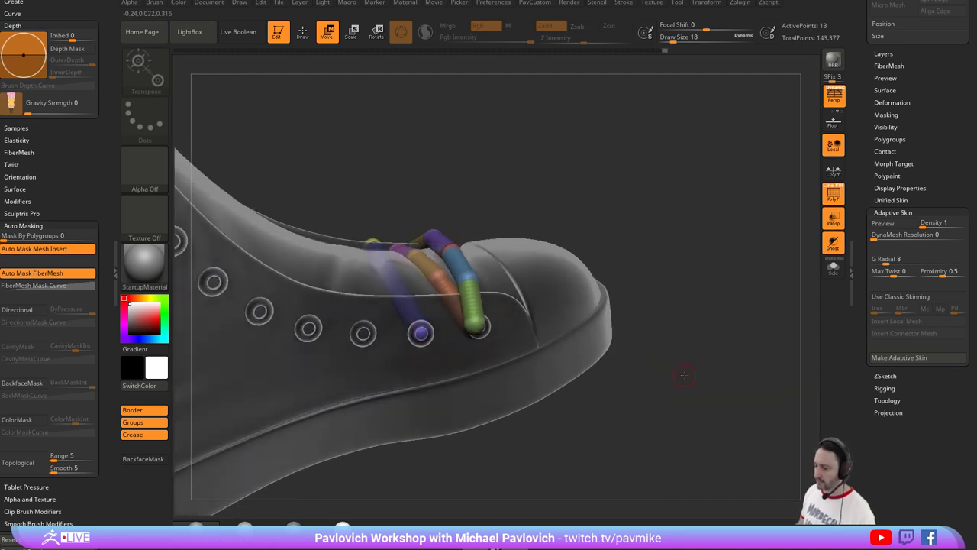
Examine the lacing on the sneakers in the character reference image and return to the sculpt.
right_click_drag(15, 549, 278, 376)
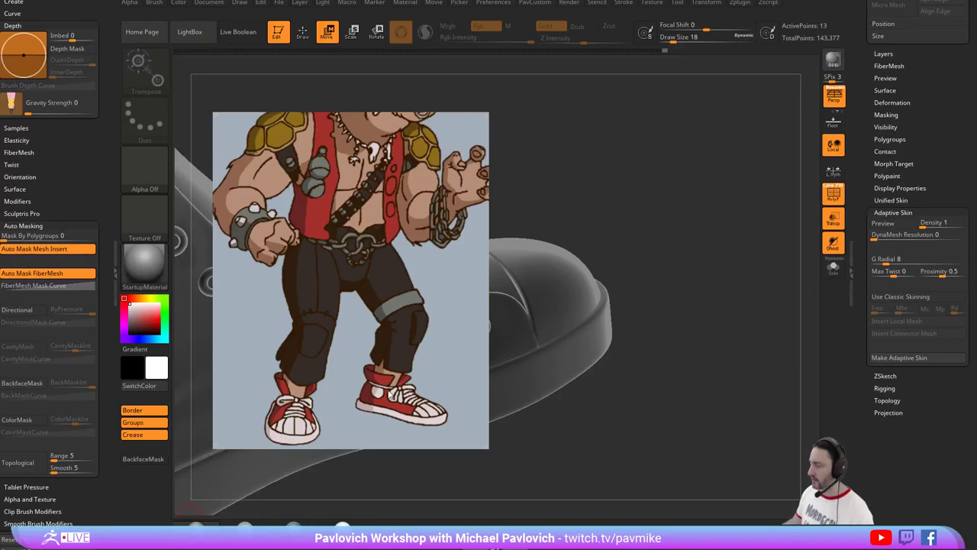
key("alt+Tab")
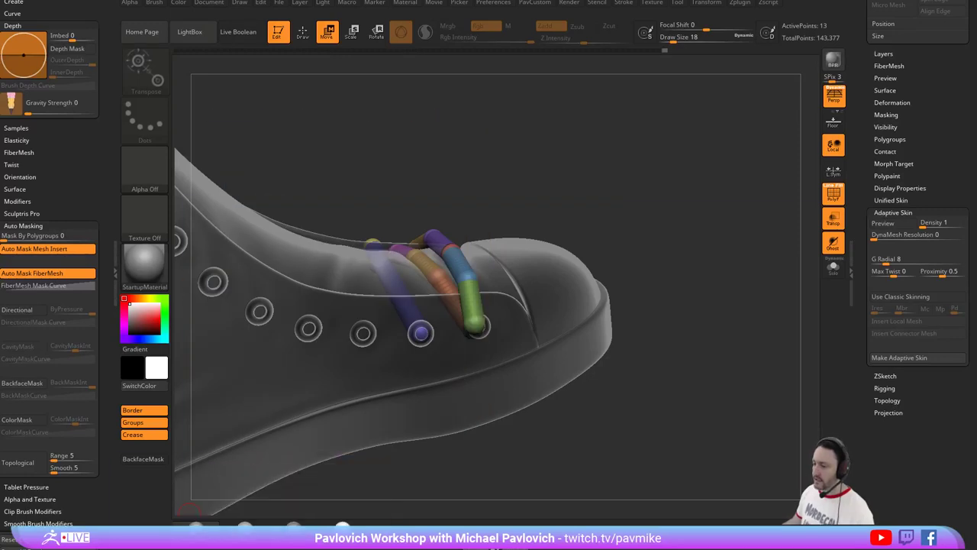
Insert intermediate ZSpheres on the new strand and shape it over the shoe near the green-side second eyelet.
mouse_move(689, 218)
right_mouse_down()
mouse_move(672, 201)
mouse_move(689, 218)
mouse_move(661, 207)
mouse_move(682, 209)
right_mouse_up()
key("q")
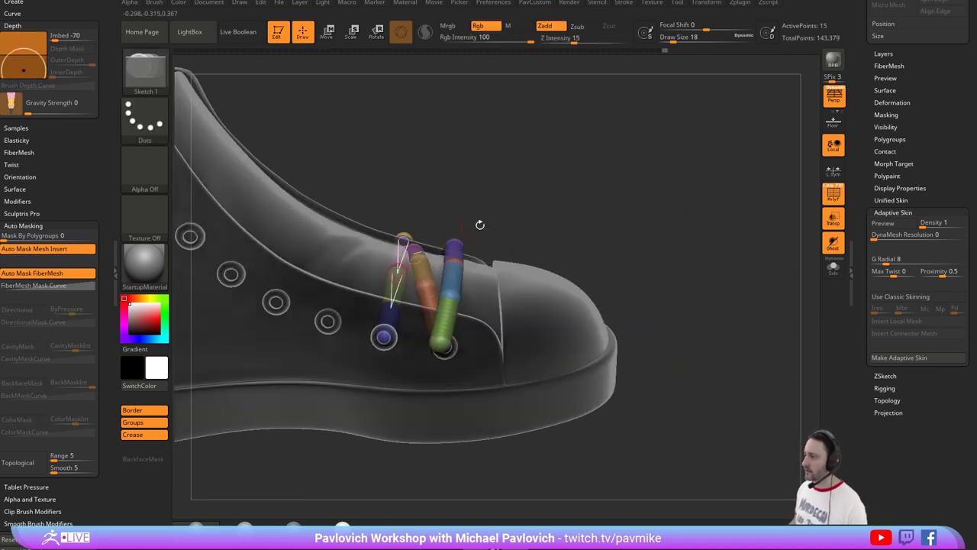
mouse_move(481, 225)
right_mouse_down()
mouse_move(631, 233)
mouse_move(615, 221)
right_mouse_up()
key("w")
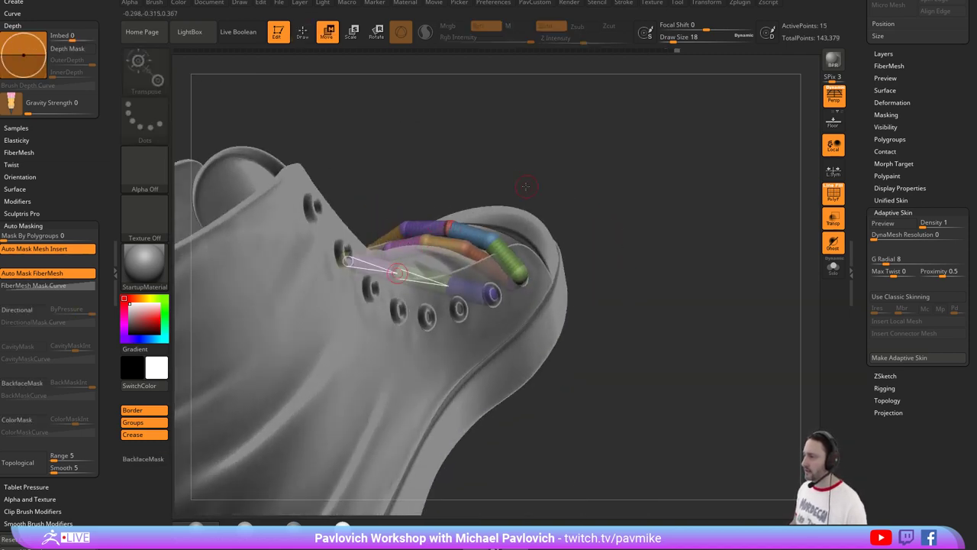
right_click_drag(530, 184, 557, 191)
mouse_move(396, 269)
left_mouse_down()
mouse_move(463, 305)
mouse_move(425, 261)
left_mouse_up()
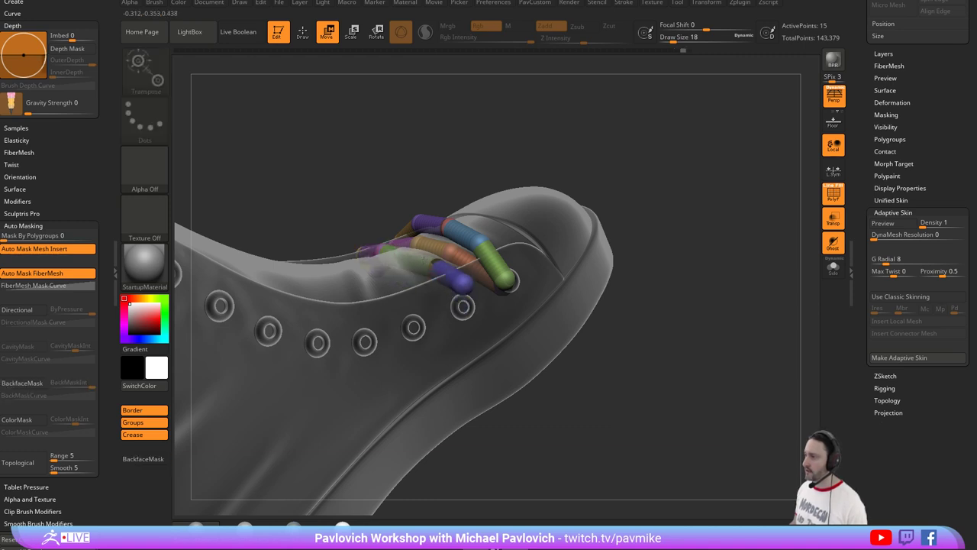
Line up the new strand's end with the second eyelet and insert another ZSphere midway across the tongue.
right_click_drag(556, 218, 475, 297)
right_click_drag(592, 214, 580, 229)
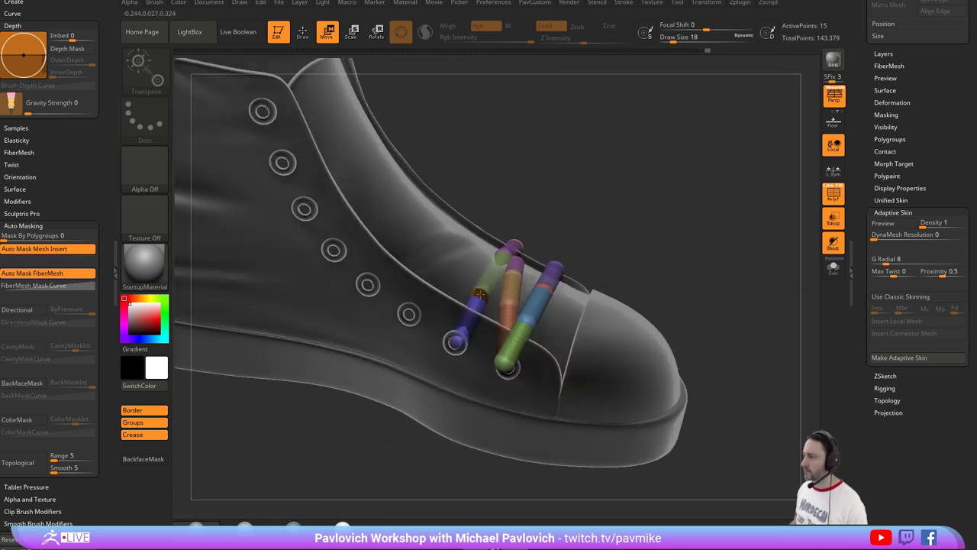
right_click_drag(479, 294, 571, 286)
left_click_drag(527, 280, 522, 280)
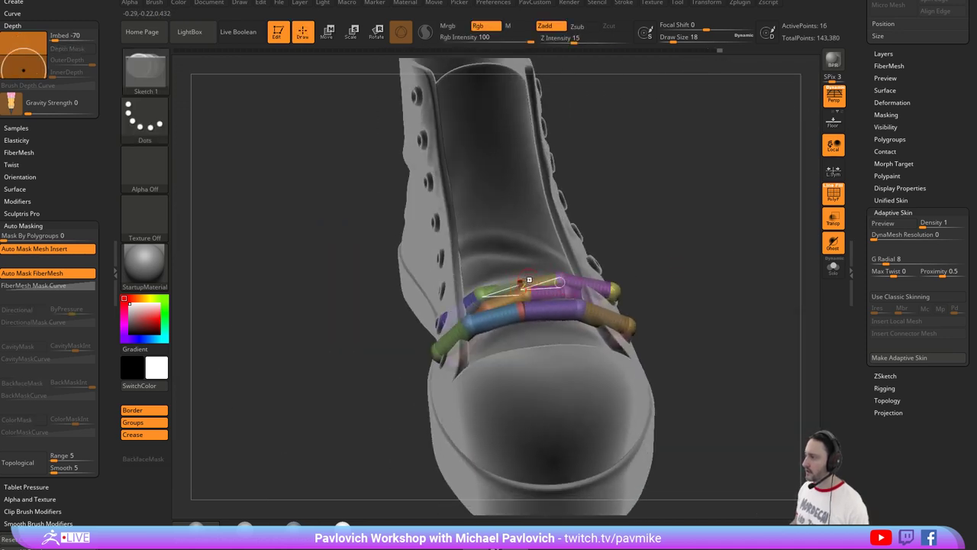
Reposition the new strand's ZSpheres so it arches over the tongue and reaches the second eyelets.
right_click_drag(613, 290, 637, 283)
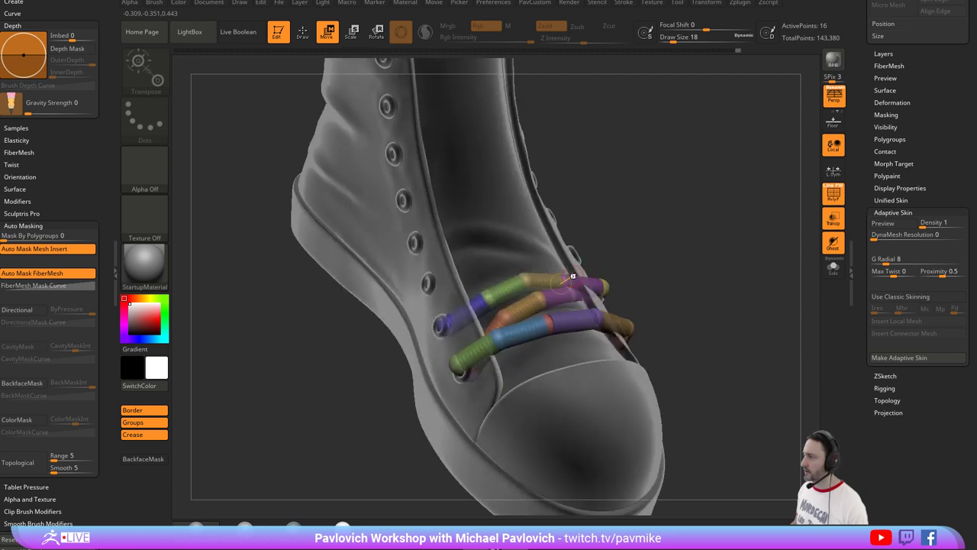
right_click_drag(585, 266, 503, 284)
right_click_drag(590, 267, 433, 309)
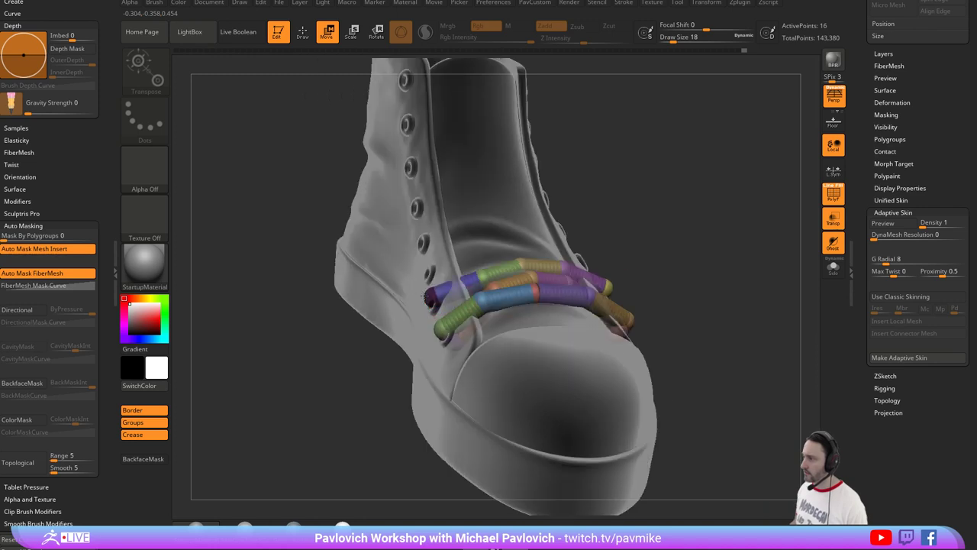
left_click_drag(483, 277, 479, 267)
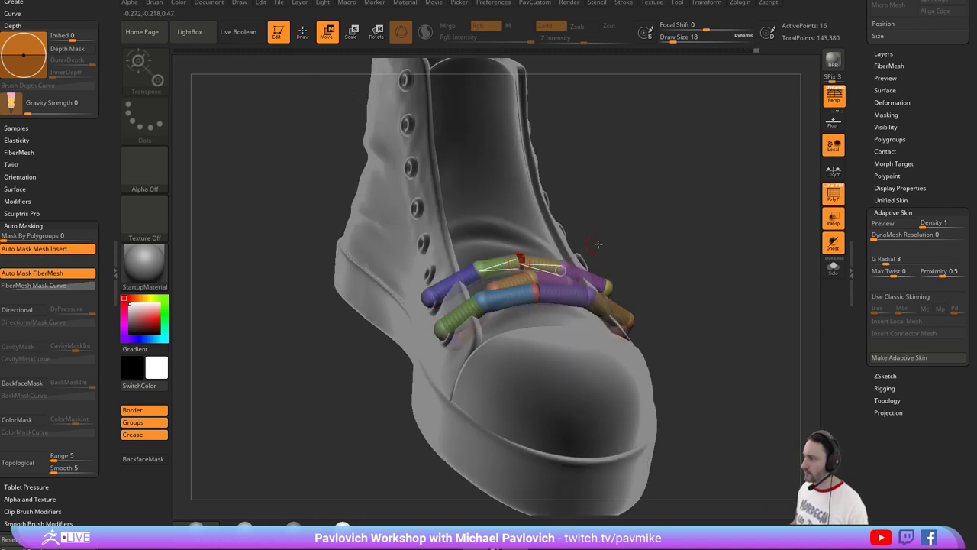
mouse_move(521, 262)
right_mouse_down()
mouse_move(648, 247)
mouse_move(637, 275)
mouse_move(652, 272)
right_mouse_up()
Preview the lace's adaptive skin at density 1 and generate an adaptive skin mesh from it.
key("q")
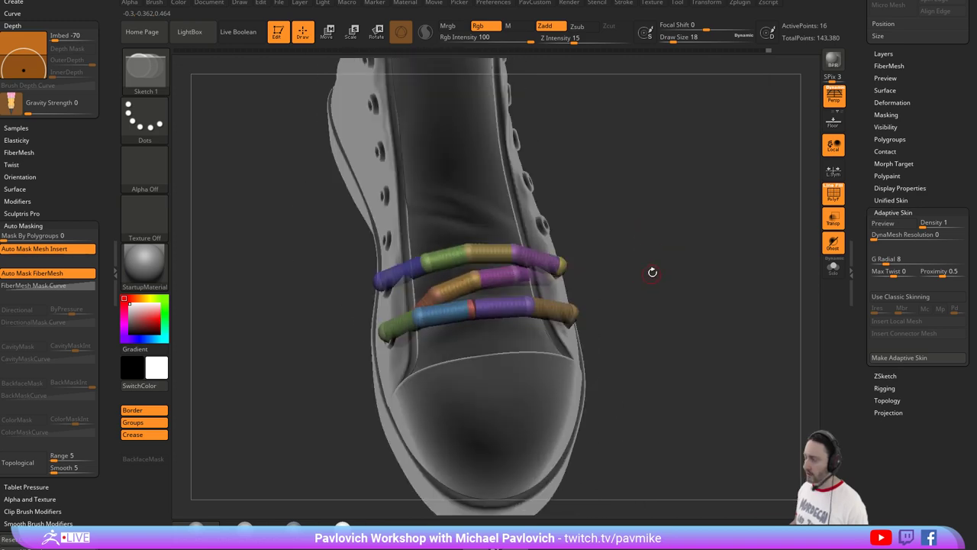
key("a")
mouse_move(754, 245)
right_mouse_down()
mouse_move(772, 257)
mouse_move(739, 255)
mouse_move(718, 231)
mouse_move(705, 262)
mouse_move(742, 264)
right_mouse_up()
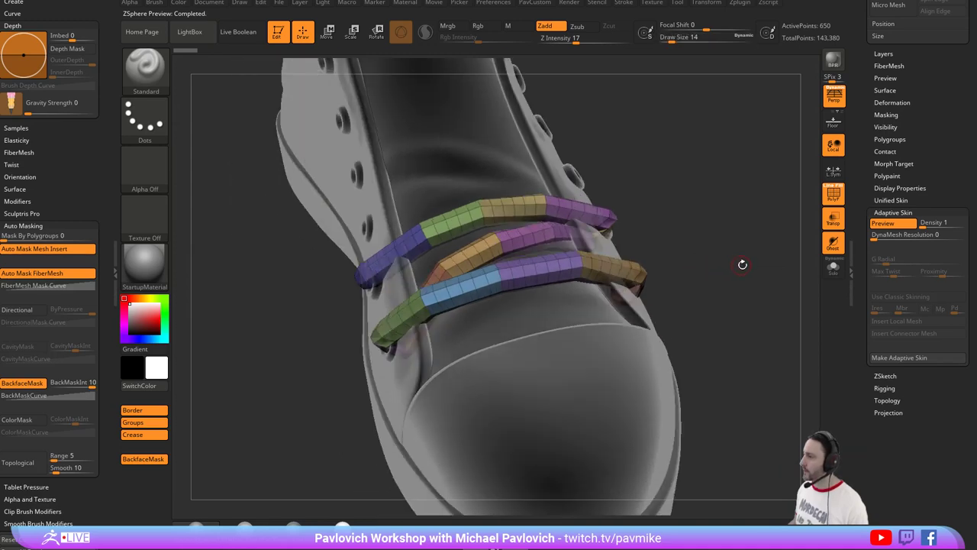
left_click_drag(857, 275, 857, 486)
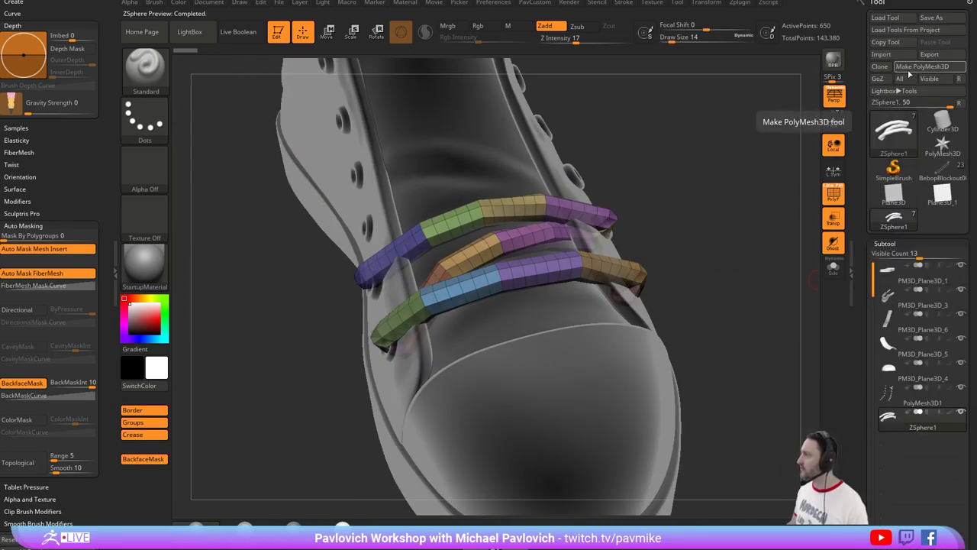
left_click_drag(860, 147, 840, 1)
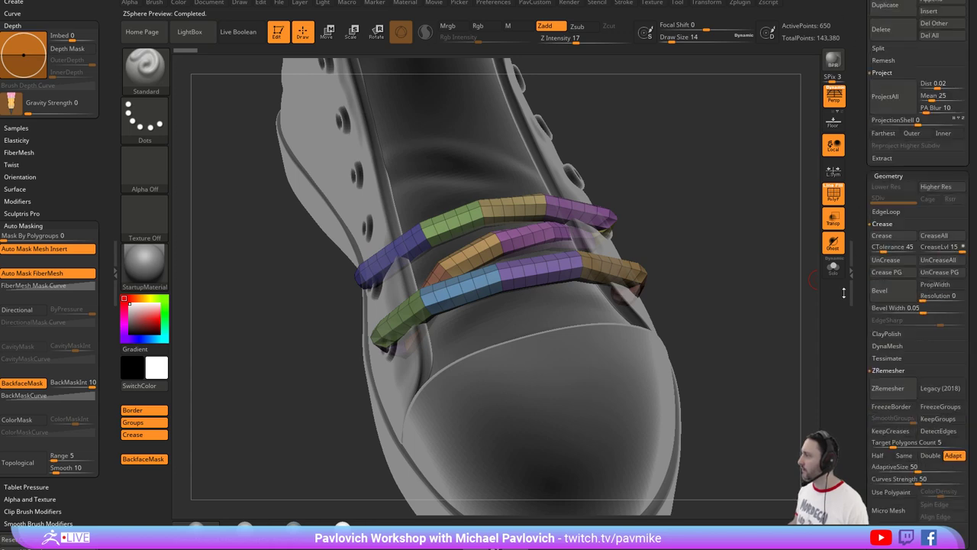
left_click_drag(861, 305, 858, 172)
left_click(897, 402)
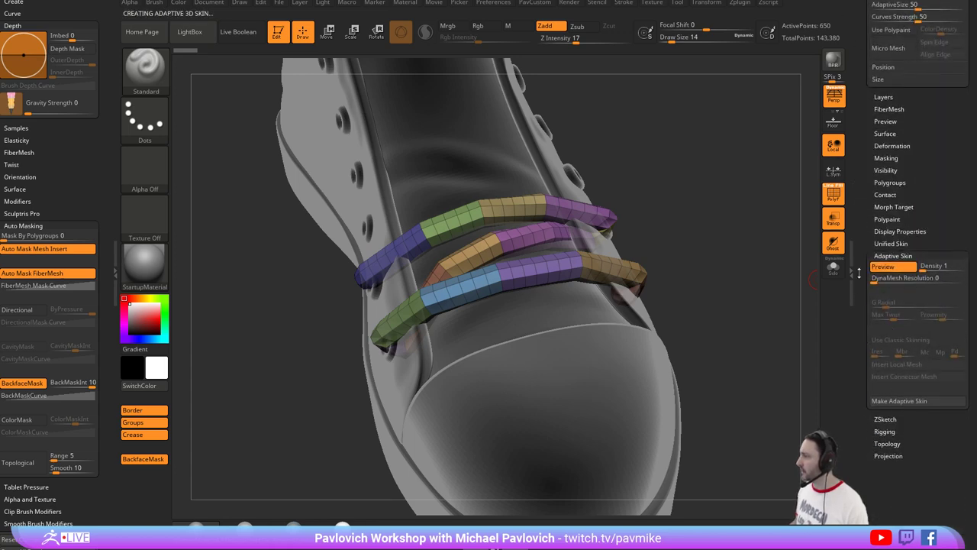
Check the generated skin tool, return to the shoe tool and append the skin mesh as a subtool.
left_click(898, 75)
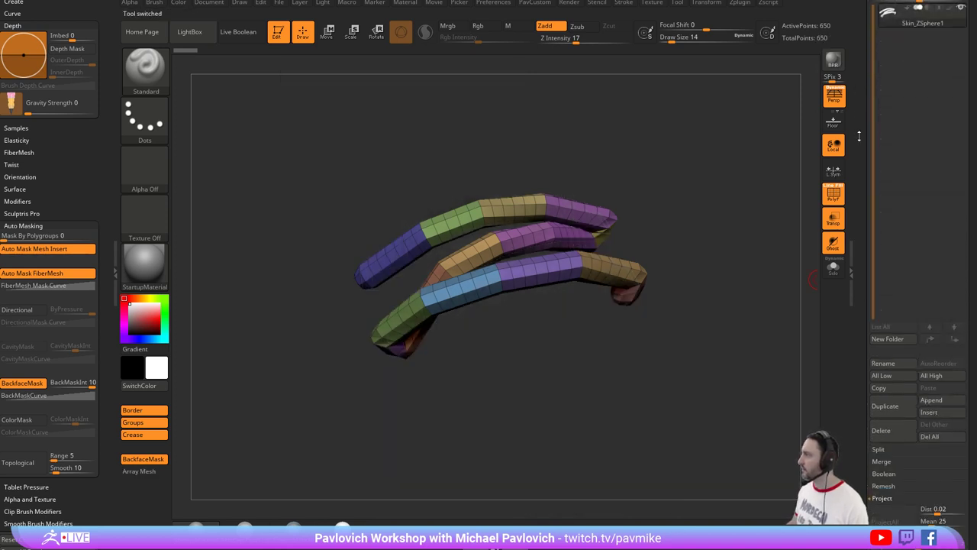
left_click_drag(859, 136, 861, 337)
left_click(941, 168)
scroll(932, 356, "down", 4)
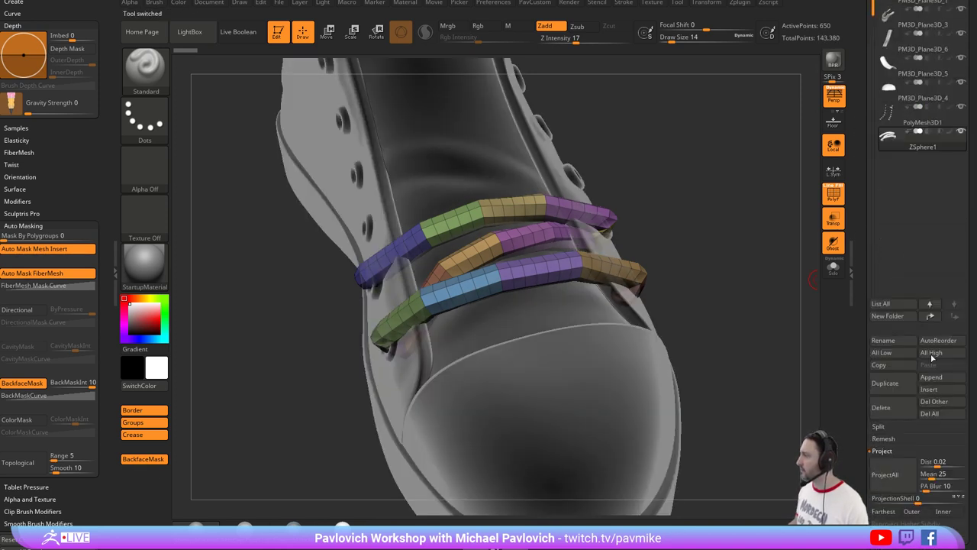
left_click(931, 382)
left_click(613, 373)
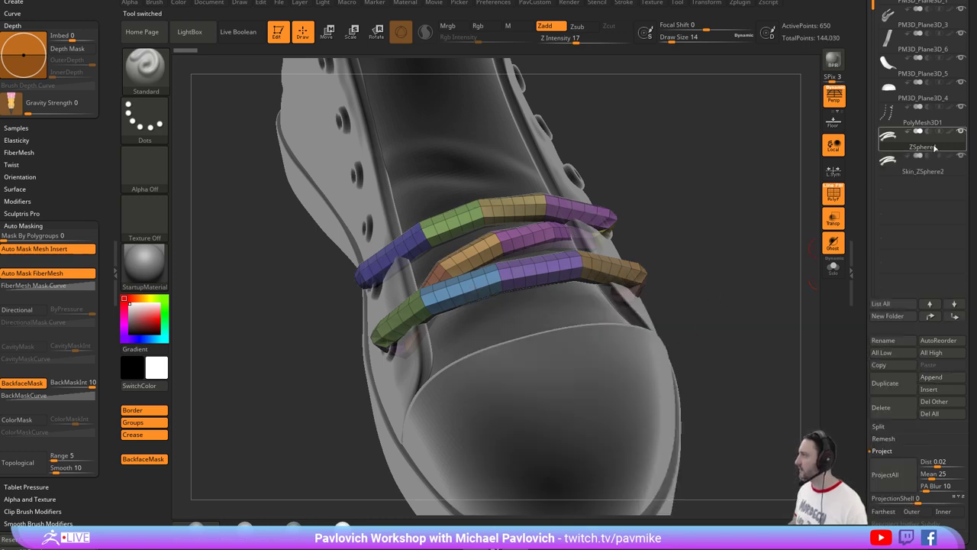
Make the appended lace skin the active subtool, hide the original ZSphere lace, and disable transparency and ghosting.
mouse_move(816, 201)
left_mouse_down()
mouse_move(730, 203)
mouse_move(825, 200)
left_mouse_up()
left_click(832, 197)
left_click_drag(766, 212, 814, 232)
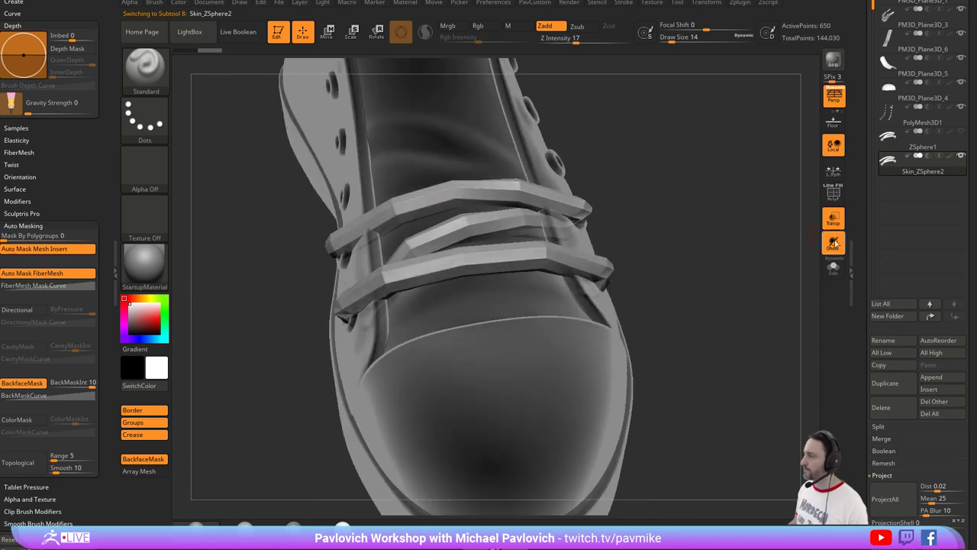
left_click(834, 242)
left_click(834, 221)
left_click(833, 198)
Assign the lace mesh a single polygroup and smooth it with Polish By Features.
mouse_move(752, 210)
left_mouse_down()
mouse_move(707, 216)
mouse_move(711, 208)
mouse_move(733, 226)
mouse_move(737, 209)
left_mouse_up()
key("s")
left_click(833, 194)
key("ctrl+w")
key("2")
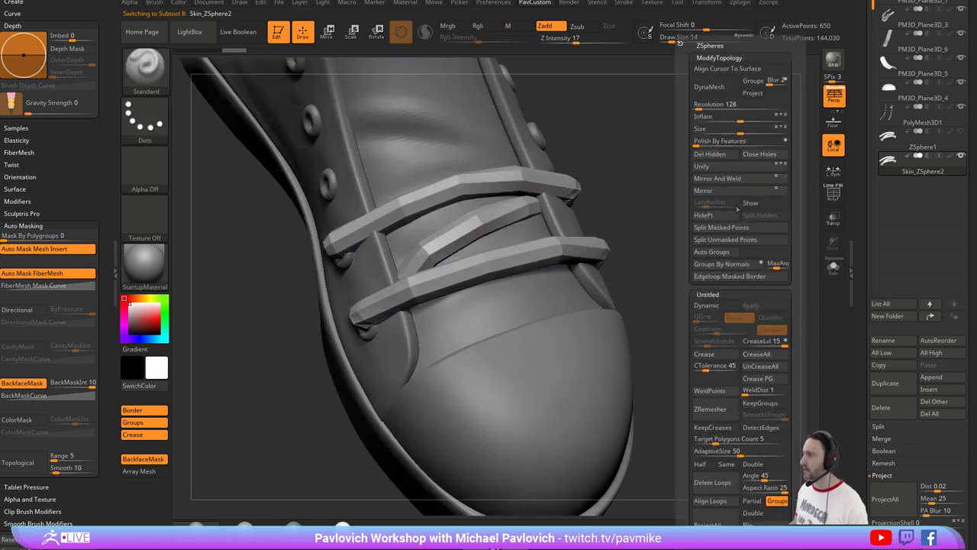
left_click(700, 142)
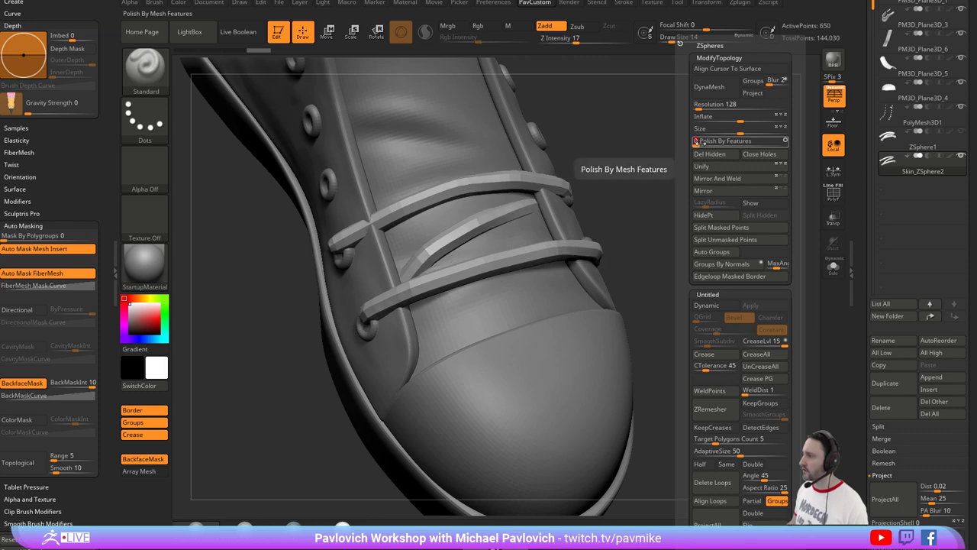
Adjust the polished lace around the front eyelets with the Move brush at a draw size of 83.
left_click_drag(629, 183, 582, 147)
key("b")
key("m")
key("v")
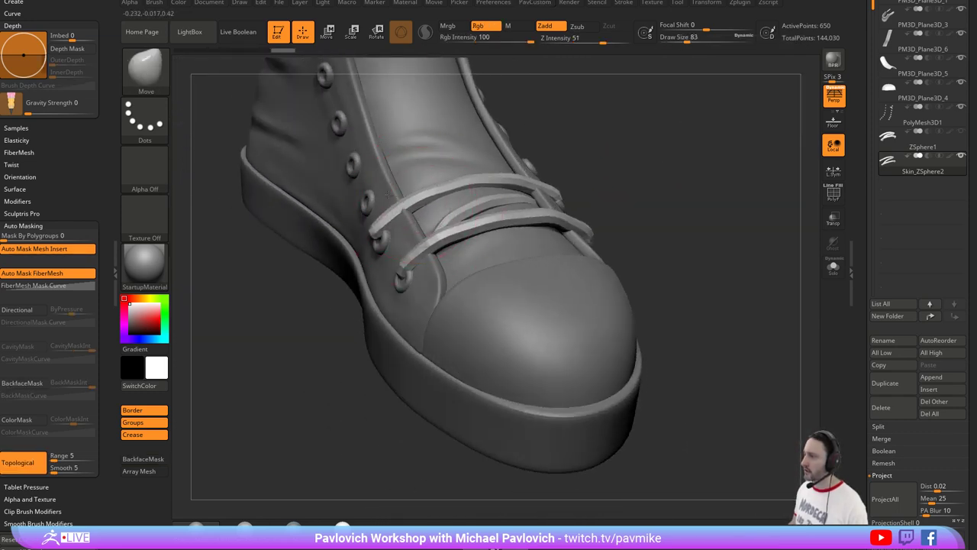
mouse_move(598, 155)
left_mouse_down()
mouse_move(660, 185)
mouse_move(419, 263)
left_mouse_up()
Flatten the front lace strand across the tongue with the TrimDynamic brush at a draw size of 41.
key("b")
key("t")
key("d")
key("bracketleft")
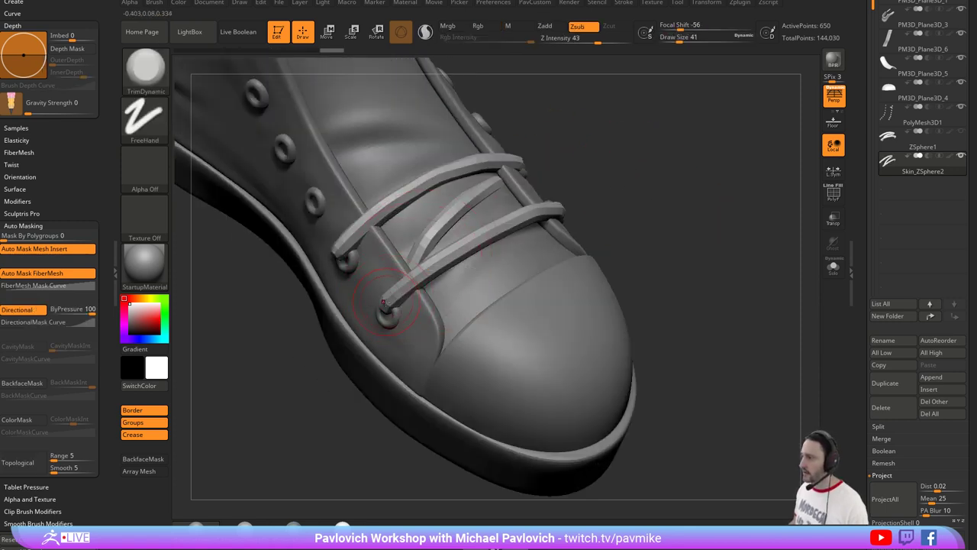
left_click_drag(444, 255, 496, 229)
right_click_drag(499, 229, 542, 215)
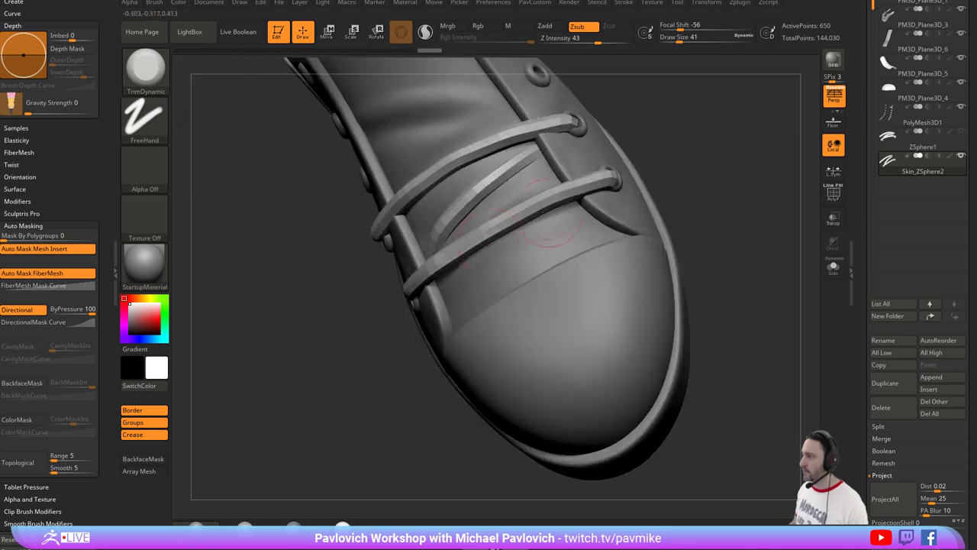
left_click_drag(518, 212, 589, 183)
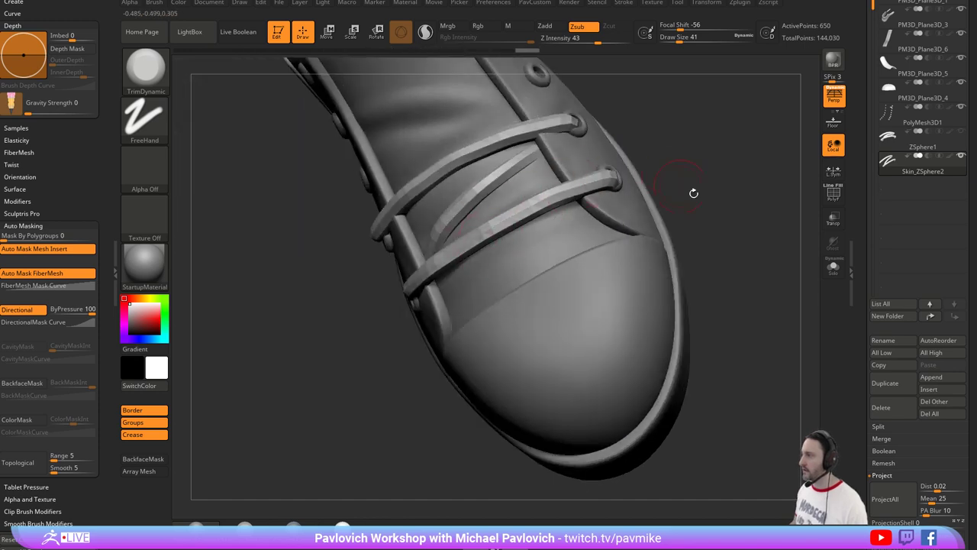
Show the polyframe on the lace mesh and switch to the ZModeler brush for editing its topology.
mouse_move(693, 194)
left_mouse_down()
mouse_move(718, 194)
mouse_move(741, 222)
left_mouse_up()
left_click(833, 194)
key("s")
key("b")
key("z")
key("m")
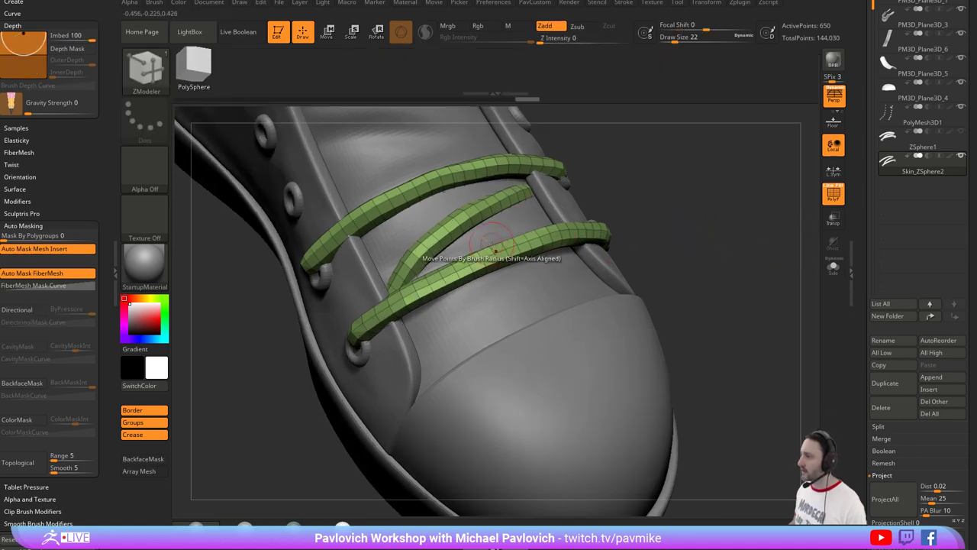
Set the ZModeler edge action to PolyGroup with Polyloop as its target.
key("space")
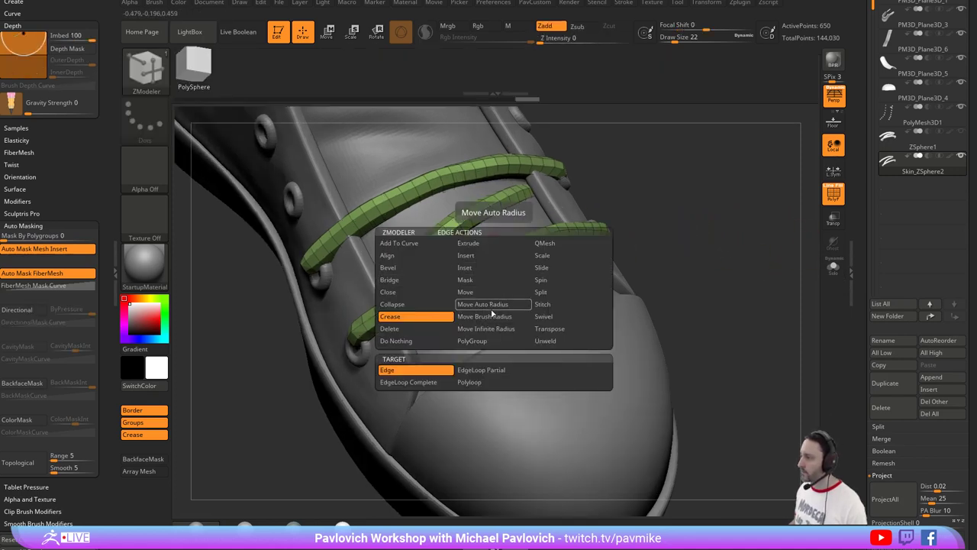
left_click(472, 340)
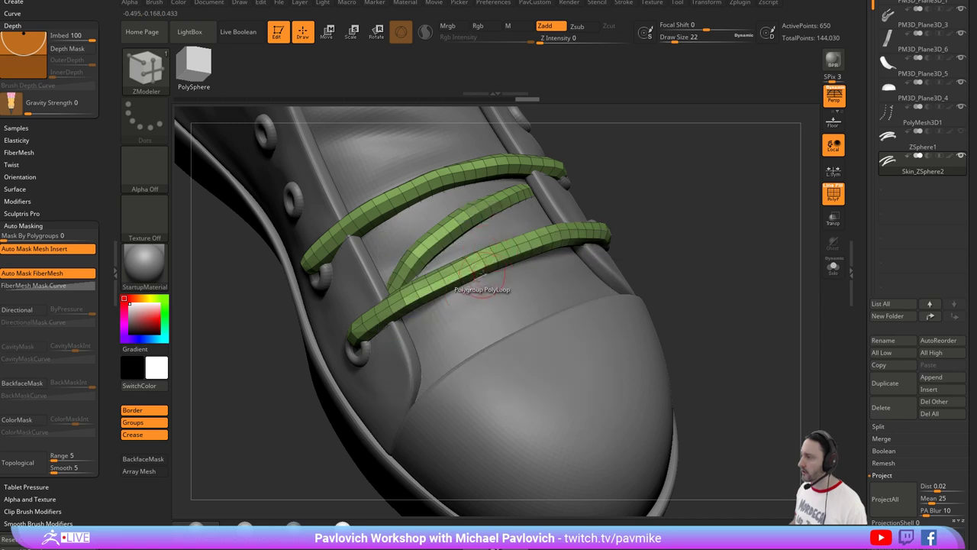
key("space")
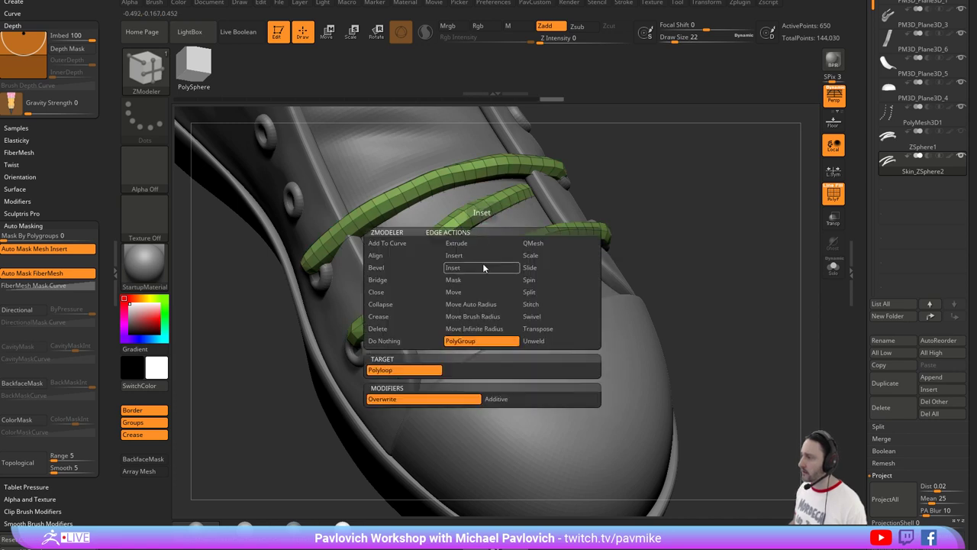
Isolate the lace mesh in Solo, lasso-hide the rounded cap at one end and delete the hidden faces.
left_click(833, 267)
mouse_move(774, 272)
left_mouse_down()
mouse_move(740, 258)
mouse_move(711, 274)
left_mouse_up()
key("ctrl+shift")
left_click(152, 73, "ctrl+shift")
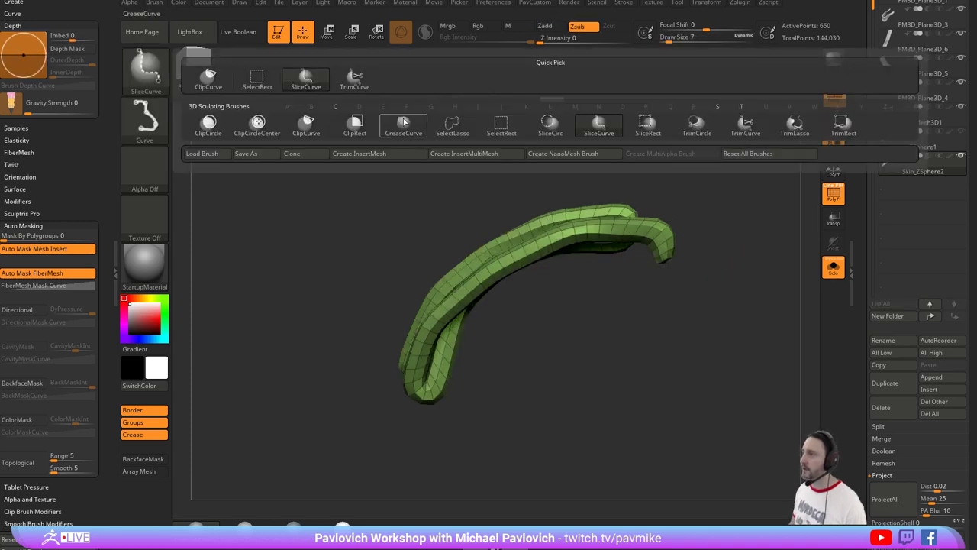
left_click(404, 126, "ctrl+shift")
mouse_move(628, 308)
left_mouse_down("ctrl+alt+shift")
mouse_move(681, 260)
mouse_move(661, 259)
left_mouse_up("ctrl+alt+shift")
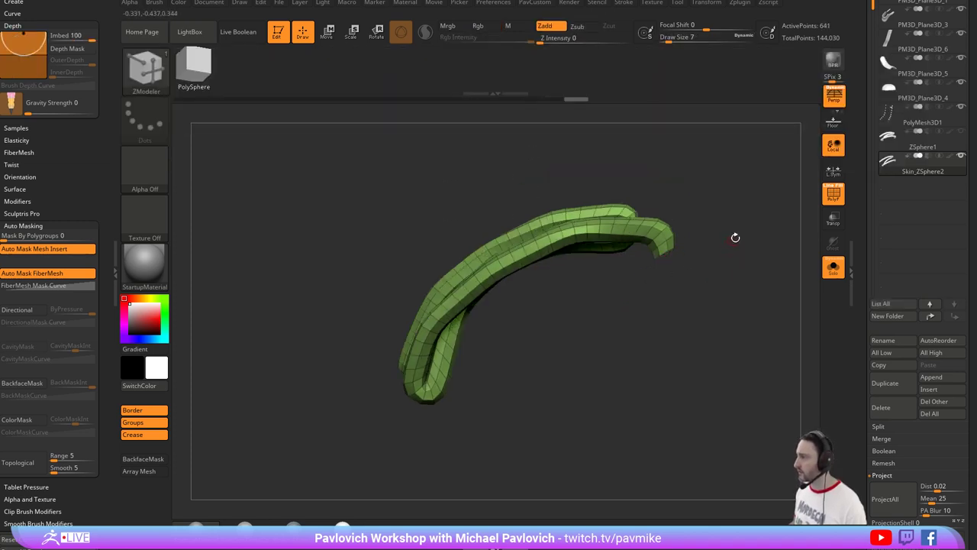
key("2")
left_click(707, 154)
Hide the cap at the lace's other end with the selection lasso and delete the hidden geometry.
mouse_move(639, 166)
left_mouse_down()
mouse_move(669, 218)
mouse_move(671, 178)
left_mouse_up()
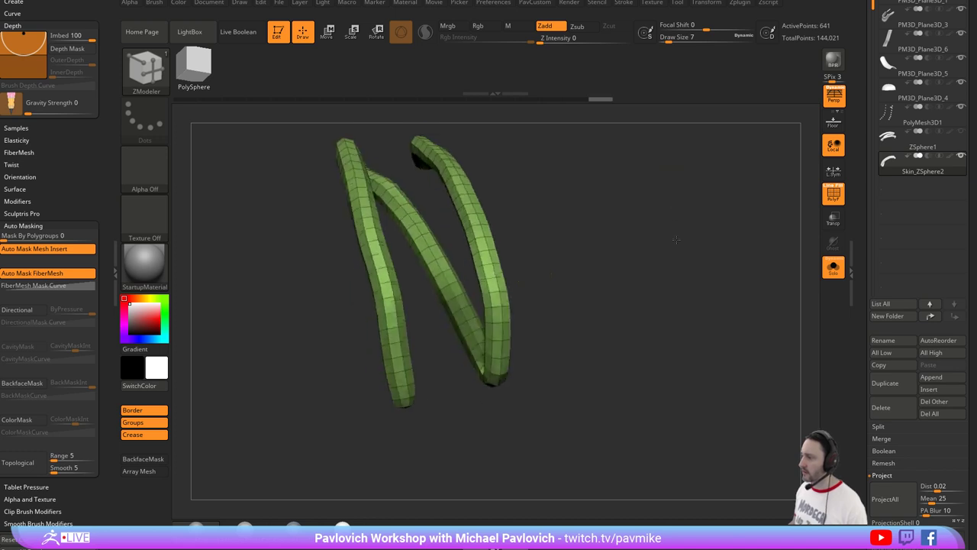
left_click_drag(440, 378, 438, 323, "alt")
mouse_move(367, 392)
left_mouse_down("ctrl+shift")
mouse_move(430, 352)
mouse_move(356, 359)
left_mouse_up("ctrl+shift")
key("2")
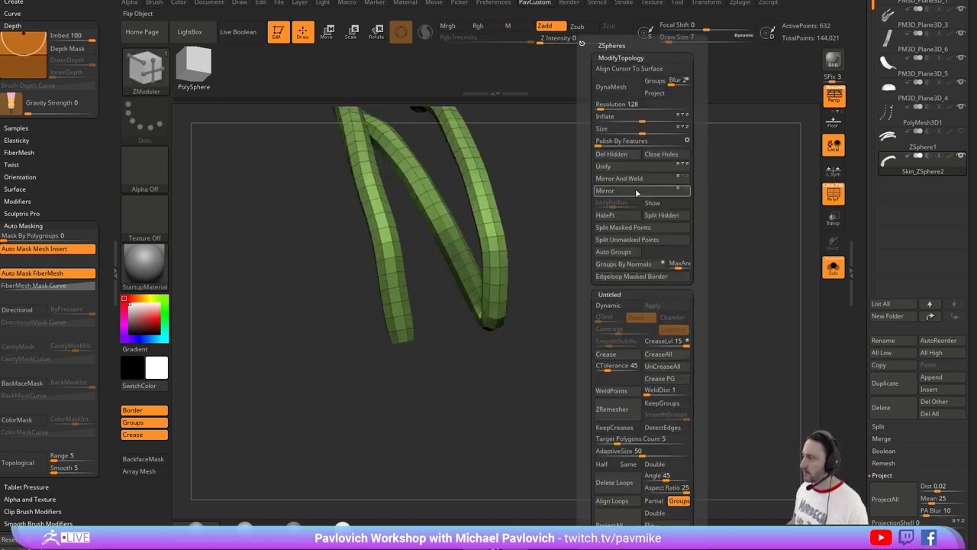
left_click(614, 158)
left_click_drag(637, 164, 813, 280)
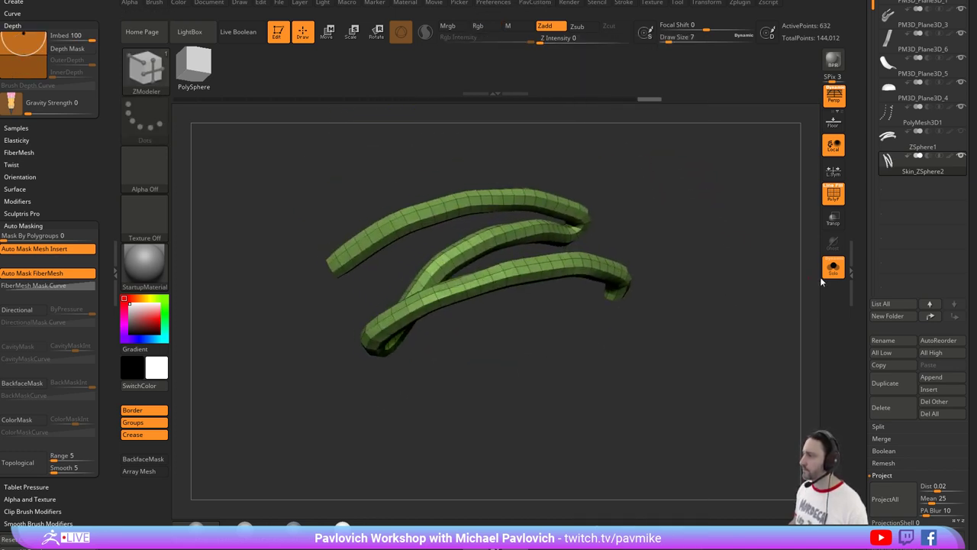
Show the whole boot again and assign new polygroups to the face strips running along the lace's outer side.
left_click(833, 269)
left_click(839, 202)
left_click_drag(794, 243, 587, 215)
left_click(834, 195)
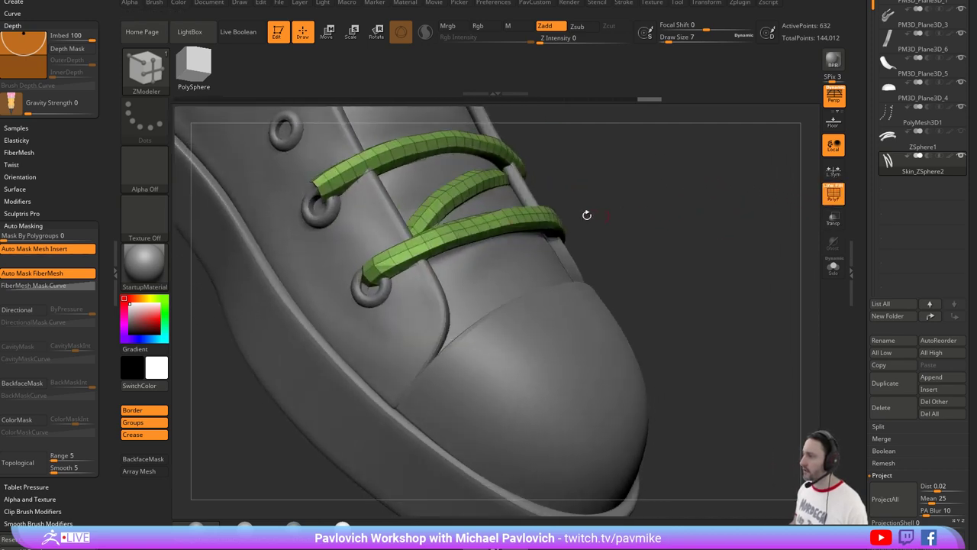
key("space")
left_click(488, 294)
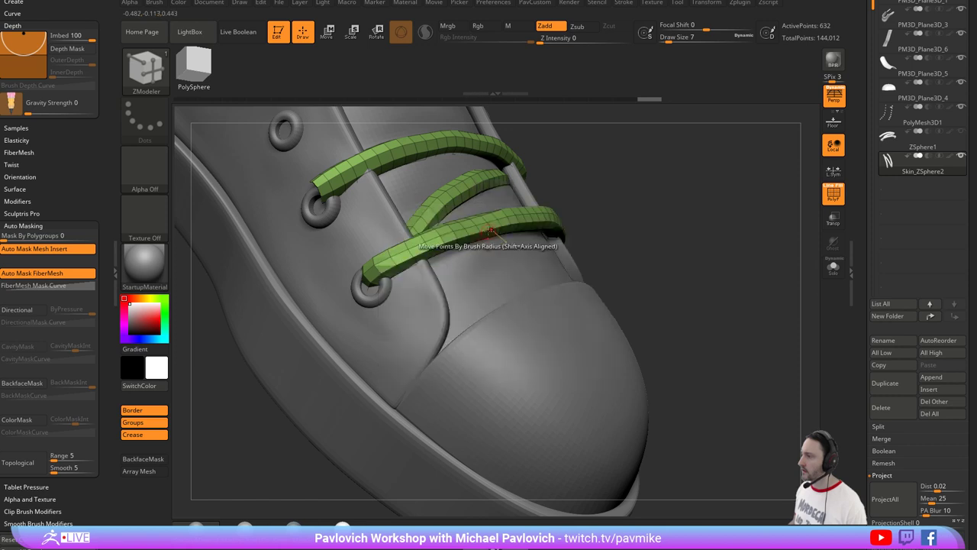
left_click(484, 219)
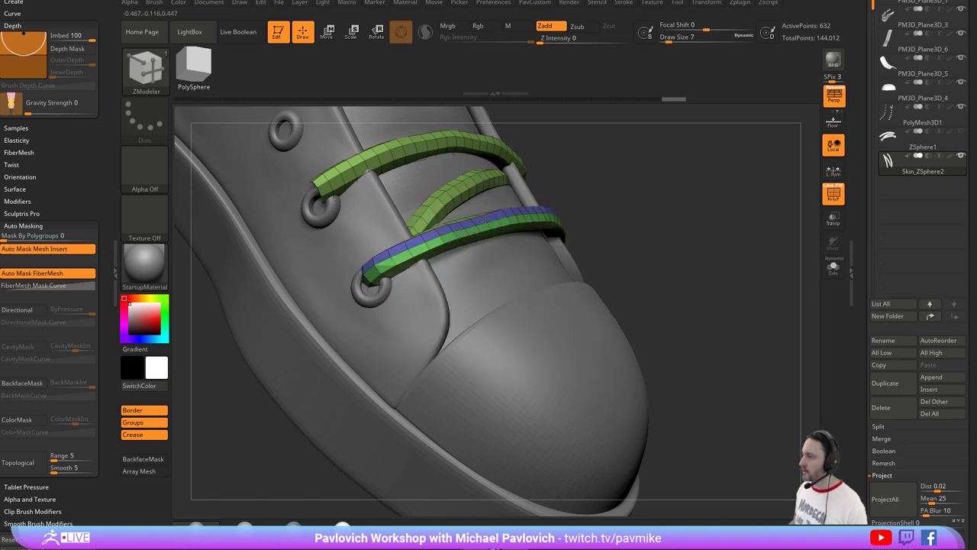
Isolate the newly grouped lace strips in Solo, check their coverage from several angles, and show the full lace mesh.
left_click_drag(567, 192, 555, 252)
left_click(475, 267, "ctrl+shift")
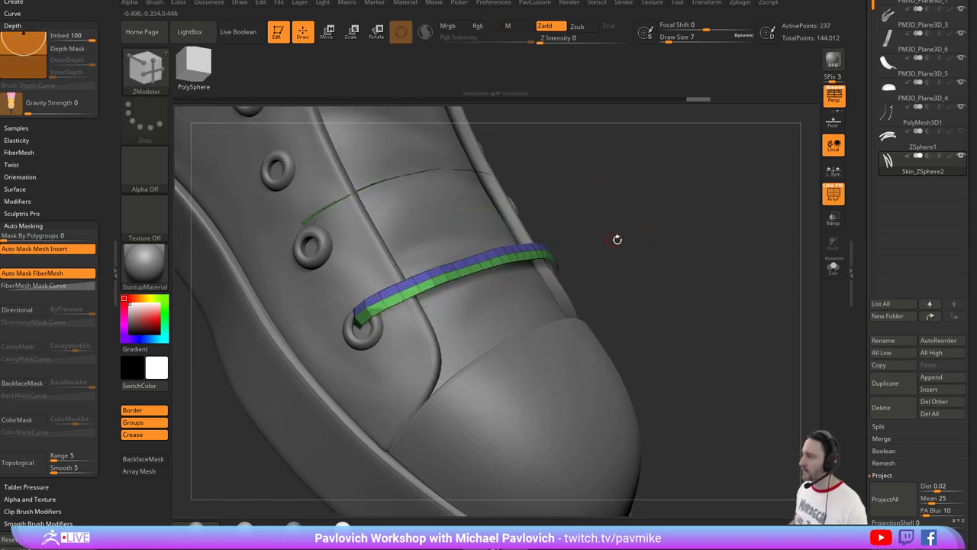
left_click_drag(617, 235, 685, 216)
left_click(829, 267)
left_click_drag(738, 258, 738, 296)
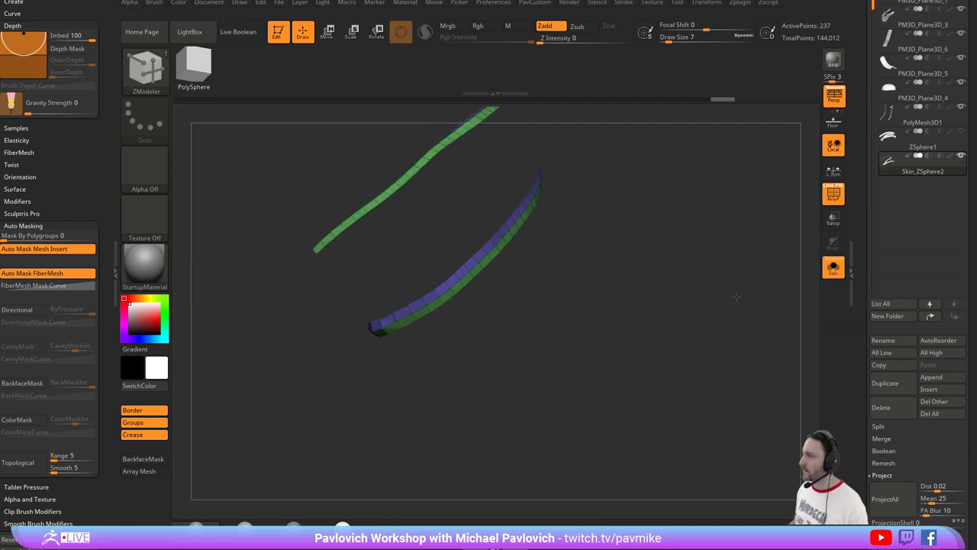
left_click(716, 229, "ctrl+shift")
mouse_move(711, 222)
left_mouse_down()
mouse_move(749, 289)
mouse_move(713, 209)
mouse_move(713, 221)
mouse_move(581, 261)
mouse_move(685, 209)
mouse_move(726, 299)
mouse_move(654, 258)
mouse_move(601, 344)
left_mouse_up()
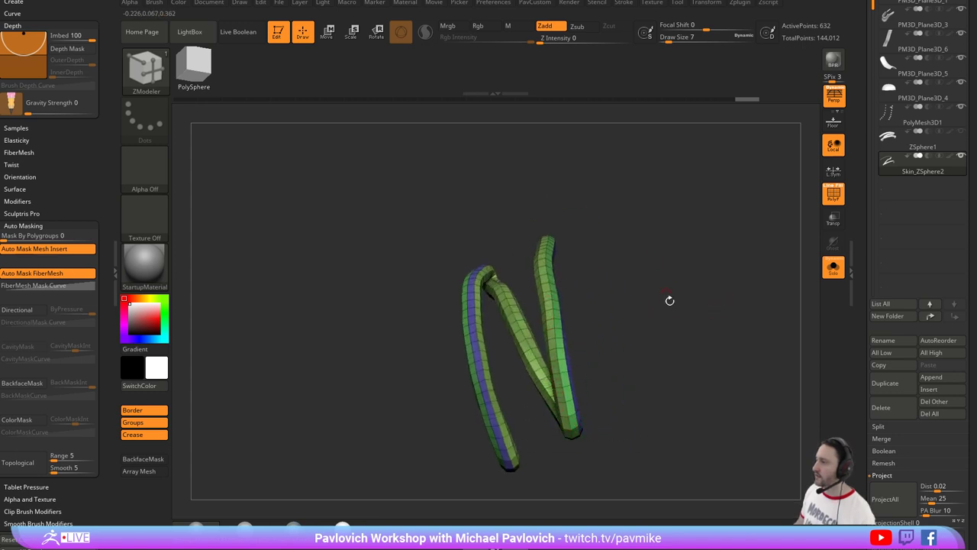
mouse_move(669, 300)
left_mouse_down()
mouse_move(690, 249)
mouse_move(737, 255)
mouse_move(683, 299)
left_mouse_up()
Isolate the grouped outer strips of the lace and delete all the hidden faces.
key("ctrl+shift")
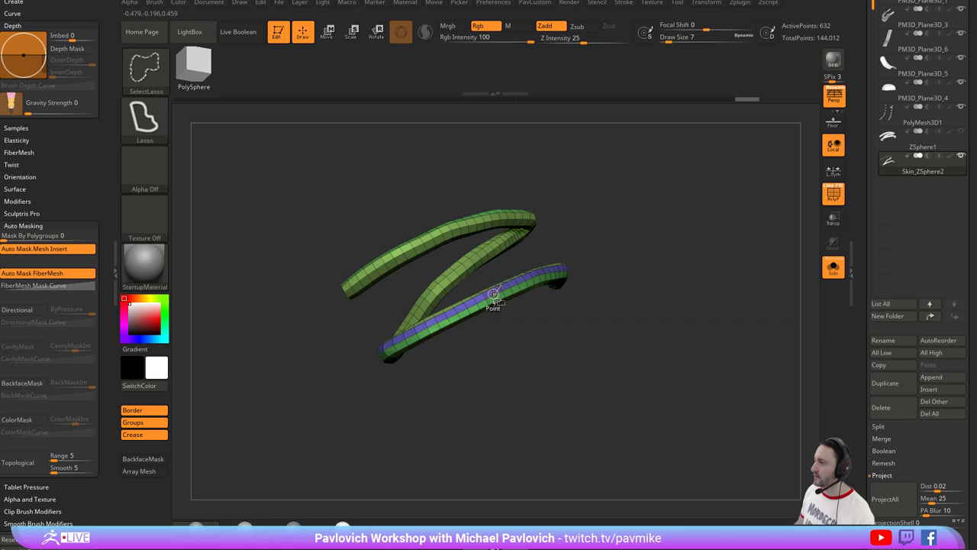
left_click(494, 294, "ctrl+shift")
key("space")
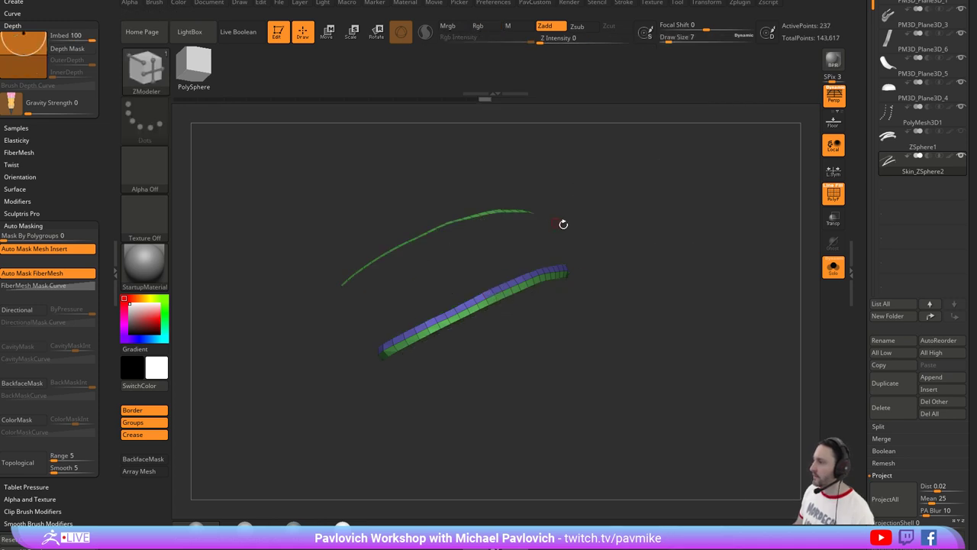
mouse_move(563, 224)
left_mouse_down()
mouse_move(678, 223)
mouse_move(692, 288)
left_mouse_up()
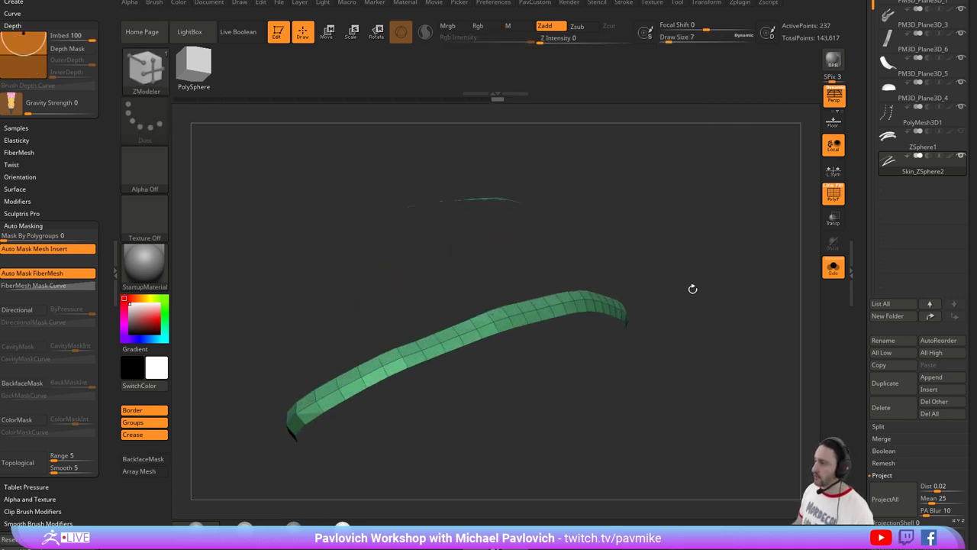
Delete the center edge loop running lengthwise through the lace strip so it is one face wide.
key("space")
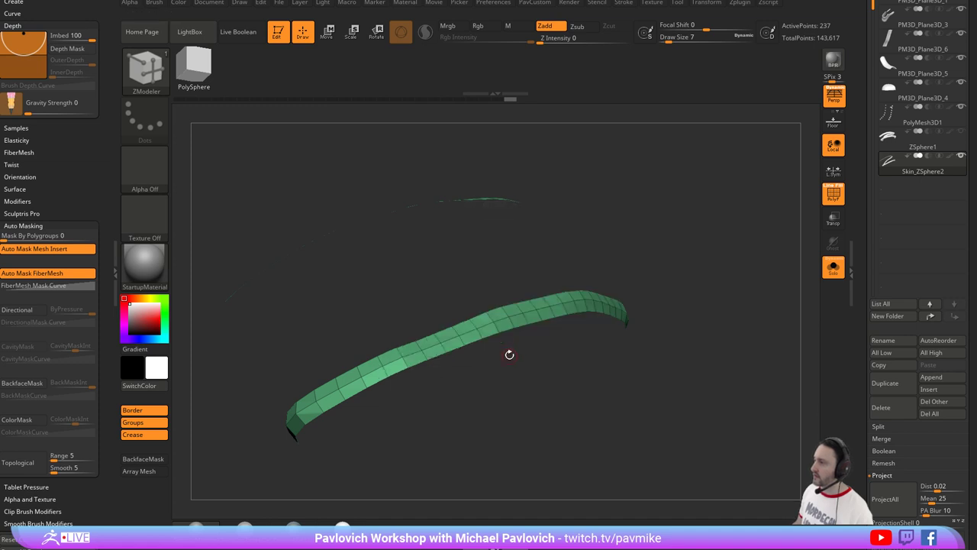
left_click(501, 323, "alt")
left_click_drag(636, 265, 554, 301)
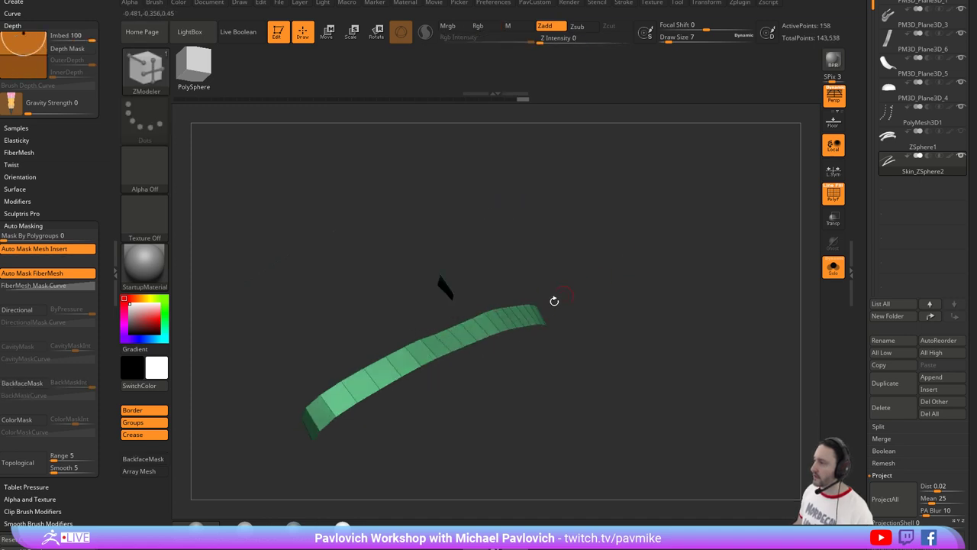
Give the flat lace strip thickness with QMesh on Polygroup All, and bring the boot back into display.
key("space")
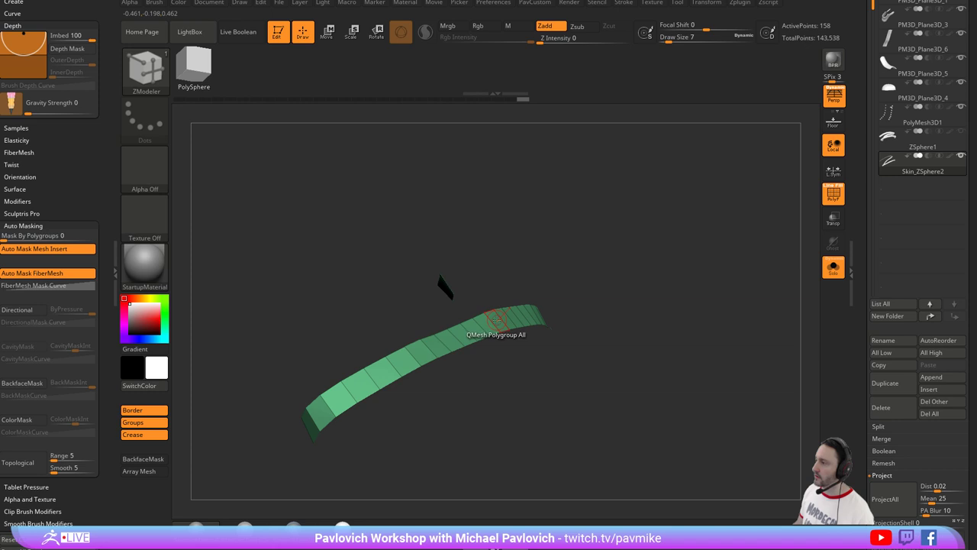
left_click_drag(499, 322, 489, 329)
right_click_drag(502, 312, 541, 252, "ctrl")
left_click(833, 268)
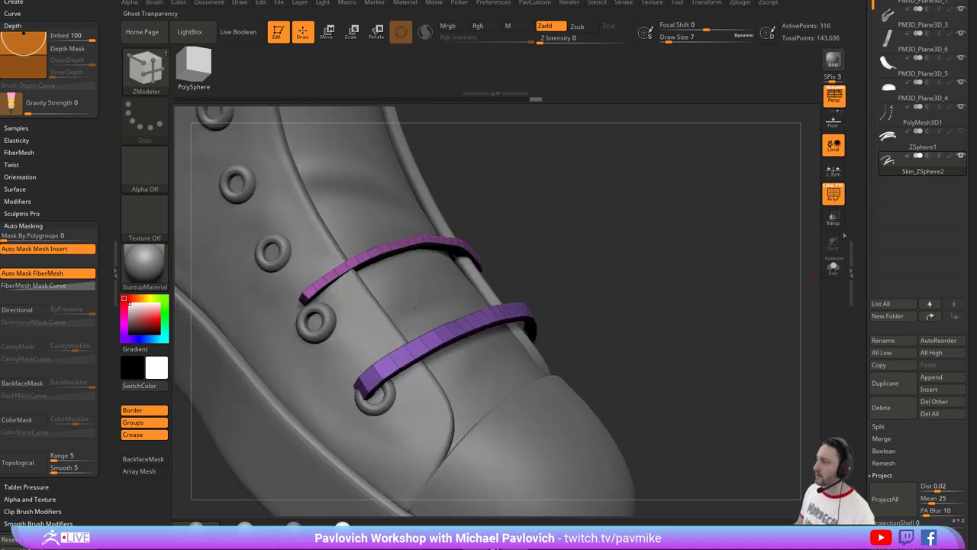
Turn on Dynamic Subdivision with SmoothSubdiv 2 for the thickened laces and hide the polyframe lines.
left_click(833, 194)
right_click_drag(720, 250, 814, 230, "ctrl")
left_click(833, 194)
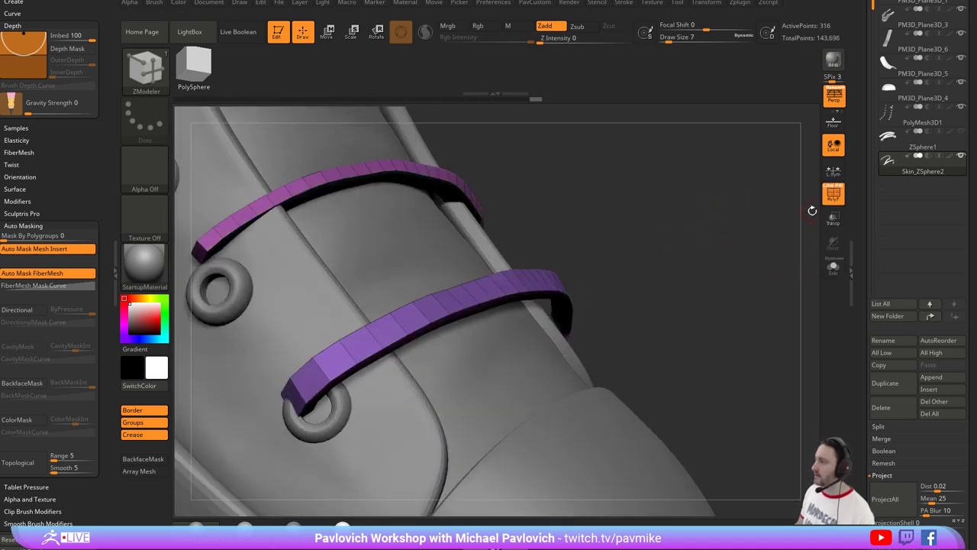
left_click_drag(726, 256, 606, 253)
left_click_drag(509, 294, 467, 295)
right_click_drag(634, 301, 638, 244, "ctrl")
key("2")
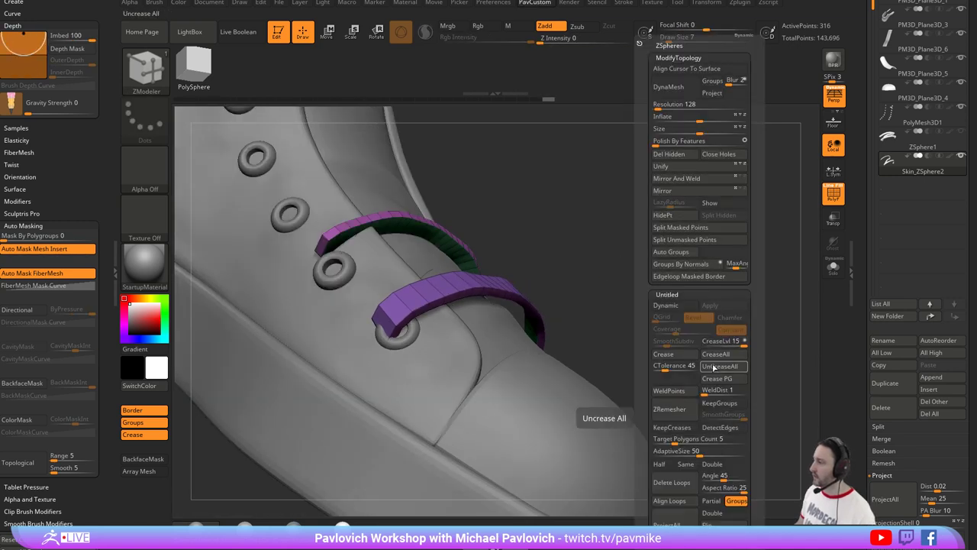
left_click(666, 305)
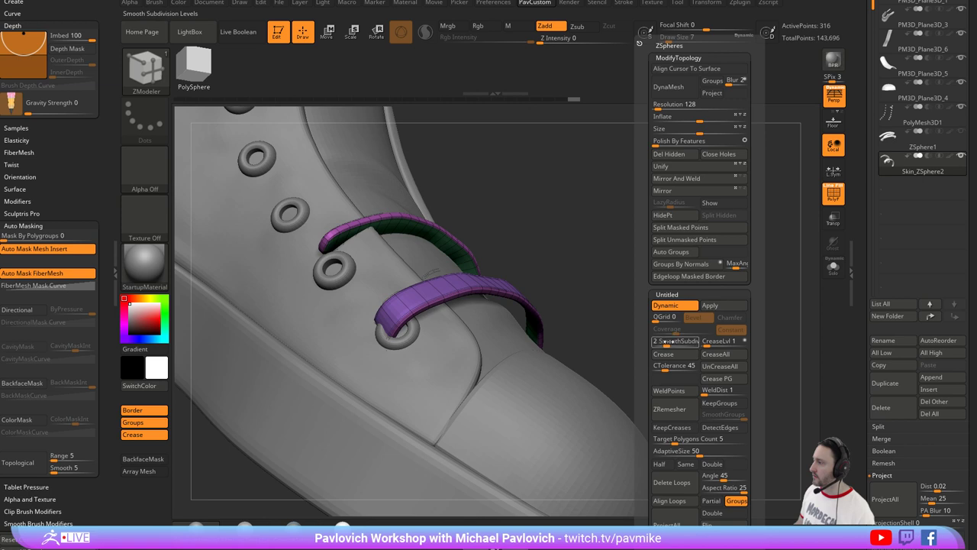
right_click_drag(642, 313, 674, 255, "ctrl")
mouse_move(673, 254)
left_mouse_down()
mouse_move(718, 253)
mouse_move(687, 259)
left_mouse_up()
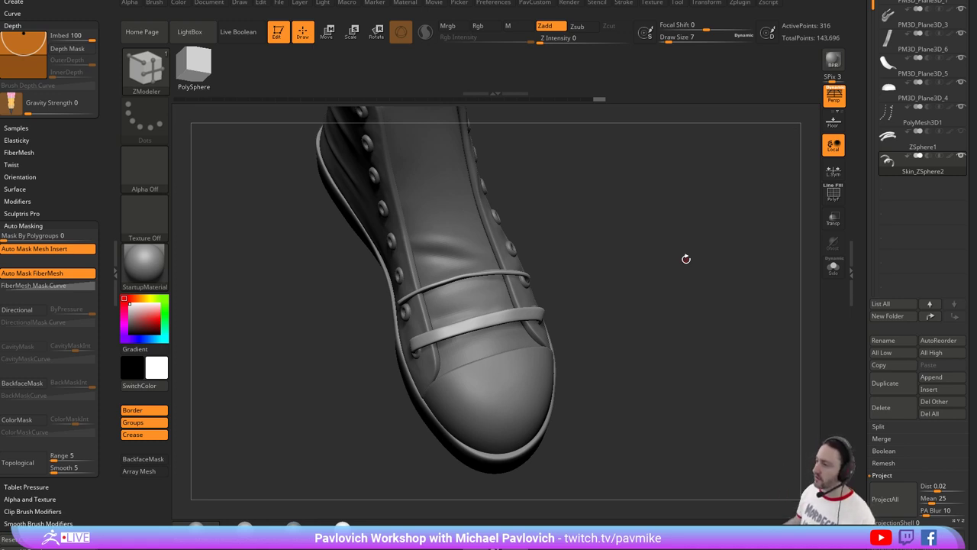
Turn on Transparency and Ghost display and switch to the Move brush.
left_click_drag(735, 219, 727, 202)
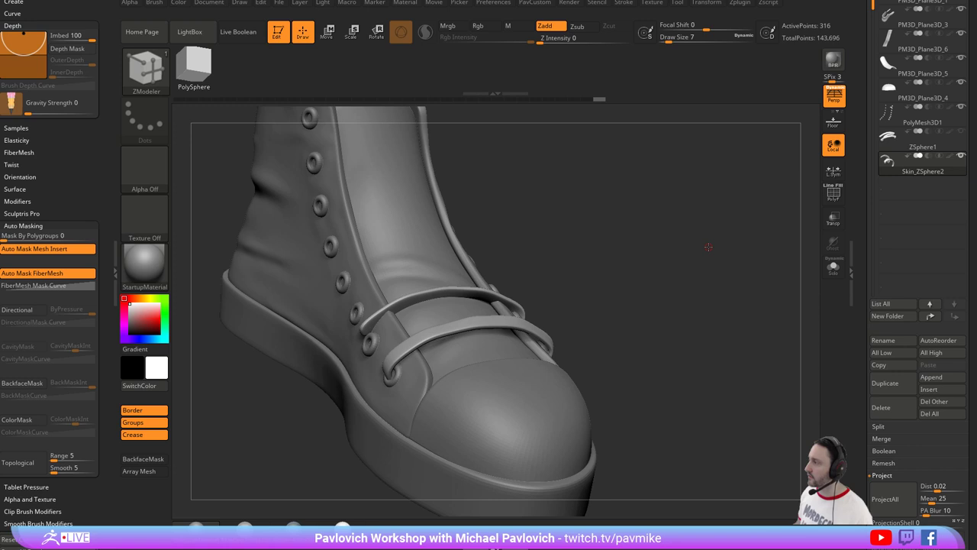
mouse_move(743, 265)
left_mouse_down()
mouse_move(650, 280)
mouse_move(650, 260)
left_mouse_up()
left_click(842, 223)
left_click(837, 243)
key("b")
key("m")
key("v")
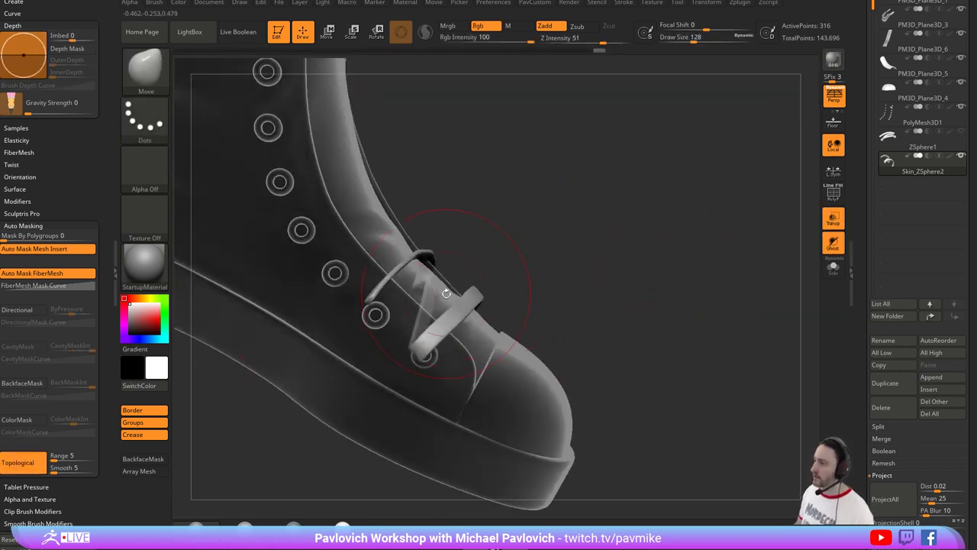
Pull the buried diagonal lace section out over the tongue using draw sizes 128 and 101, and turn Transparency off.
left_click_drag(427, 305, 449, 286)
left_click_drag(424, 324, 443, 304)
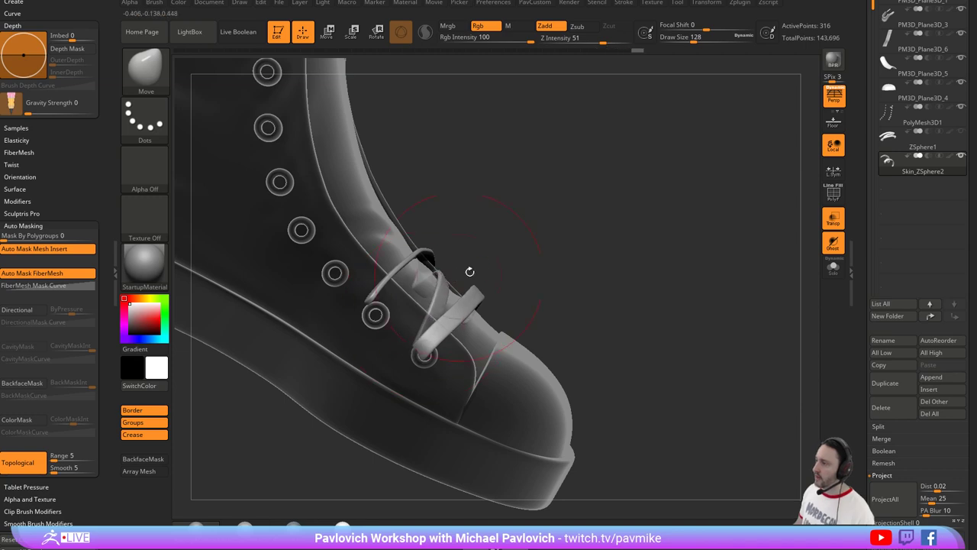
left_click_drag(468, 271, 390, 281)
key("s")
mouse_move(523, 286)
left_mouse_down()
mouse_move(515, 286)
mouse_move(543, 275)
left_mouse_up()
left_click_drag(628, 271, 718, 270)
left_click_drag(524, 267, 535, 260)
mouse_move(733, 266)
left_mouse_down()
mouse_move(645, 266)
mouse_move(661, 255)
left_mouse_up()
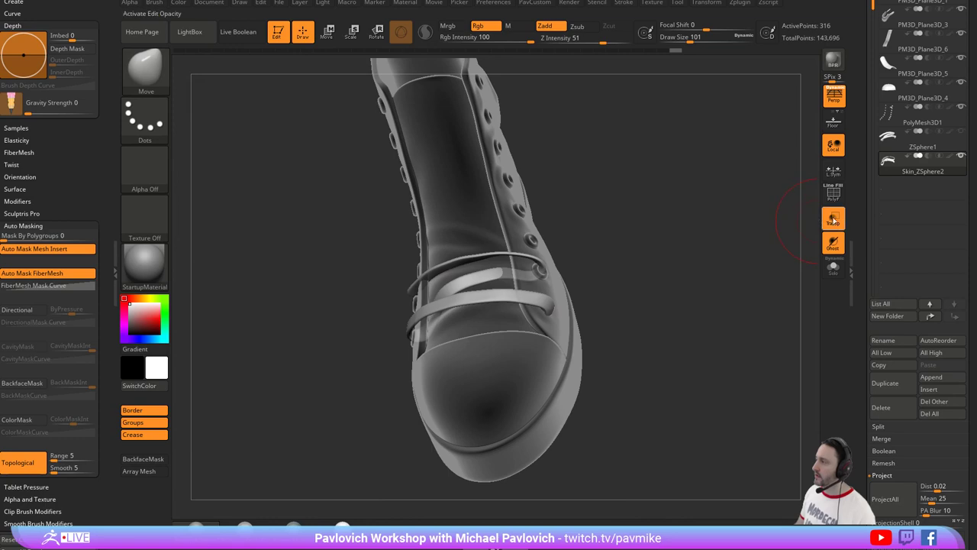
left_click(834, 218)
Check the reshaped laces on the boot from several angles and save the project.
left_click_drag(717, 243, 756, 255)
key("1")
key("s")
mouse_move(725, 256)
left_mouse_down()
mouse_move(633, 257)
mouse_move(642, 261)
left_mouse_up()
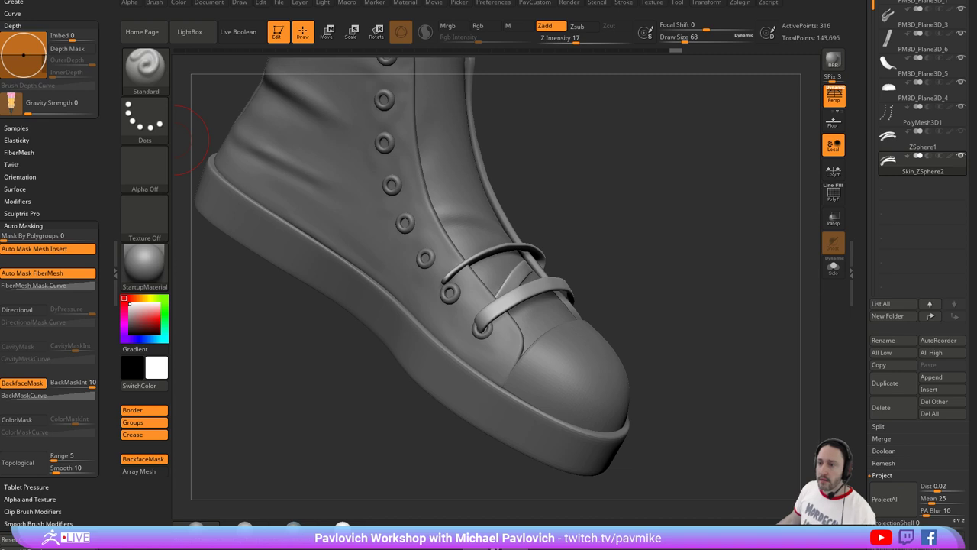
left_click_drag(319, 380, 599, 378)
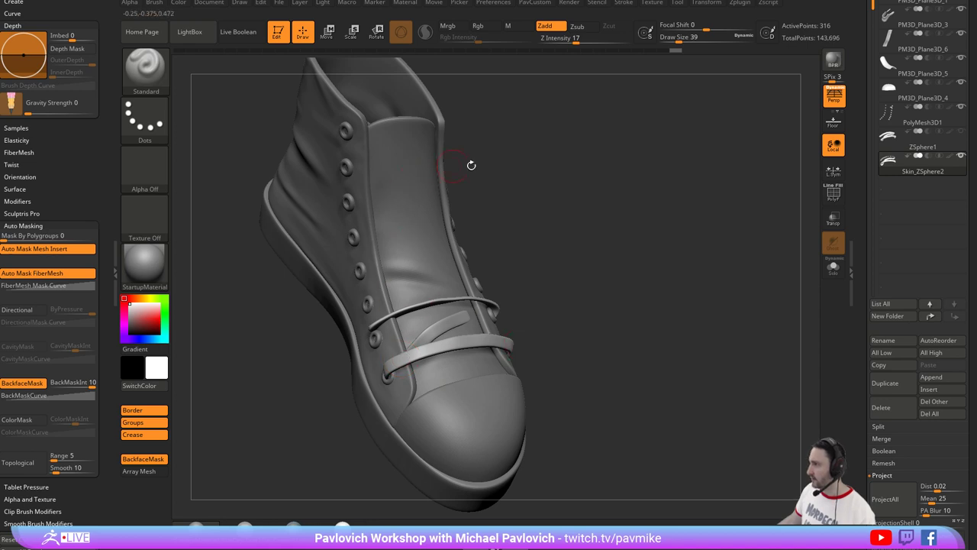
left_click_drag(471, 166, 506, 175)
left_click_drag(332, 367, 647, 326)
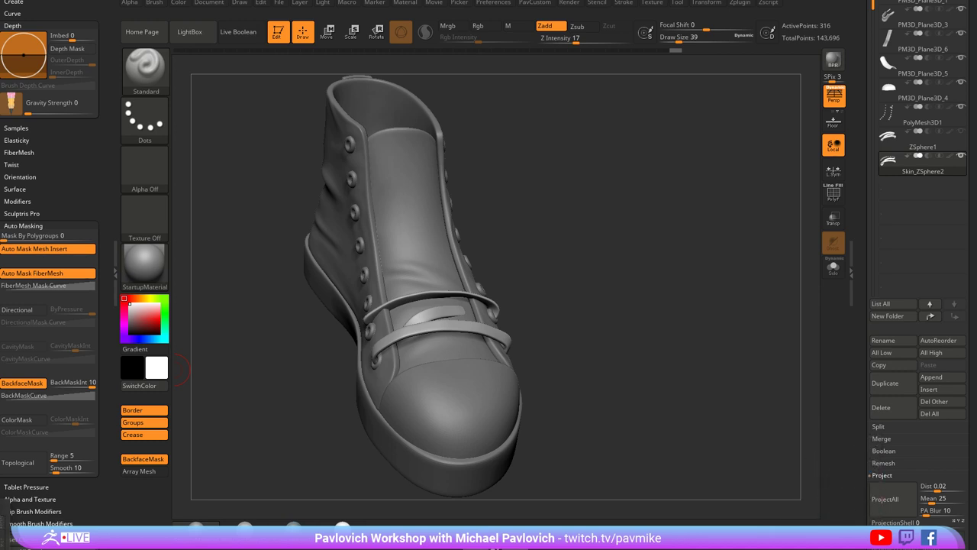
key("ctrl+s")
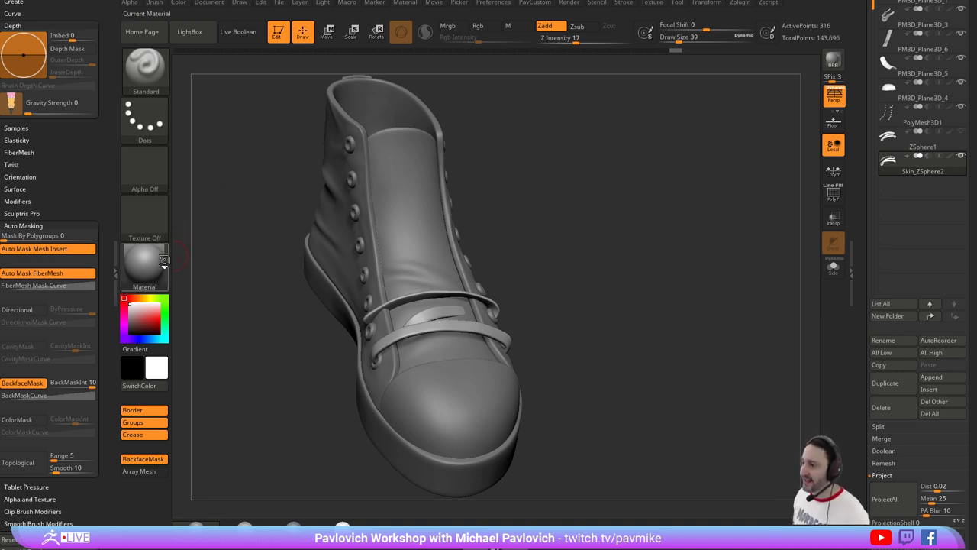
Preview the boot in the MatCap Red Wax material and set the material to MatCap Gray.
left_click(145, 263)
left_click(588, 201)
left_click_drag(588, 201, 672, 252)
left_click(144, 264)
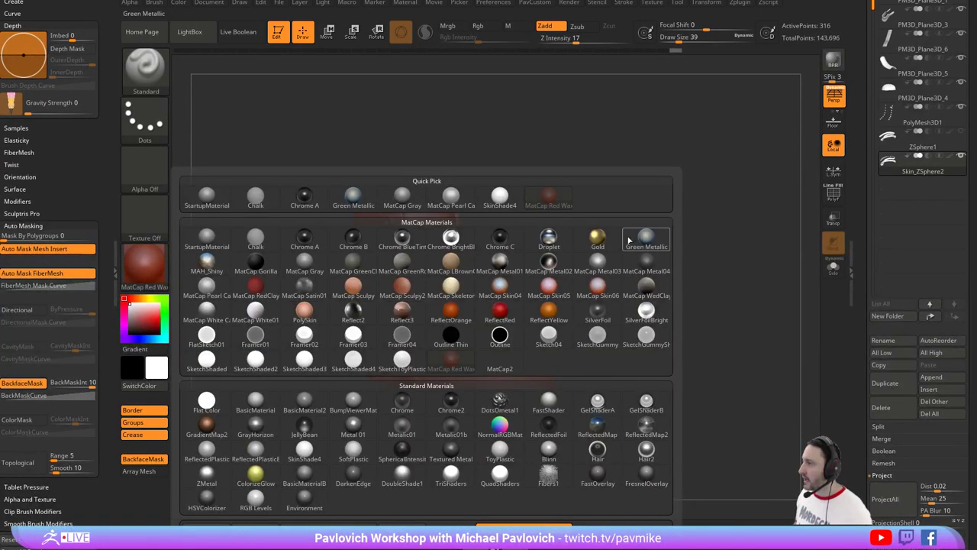
left_click(303, 263)
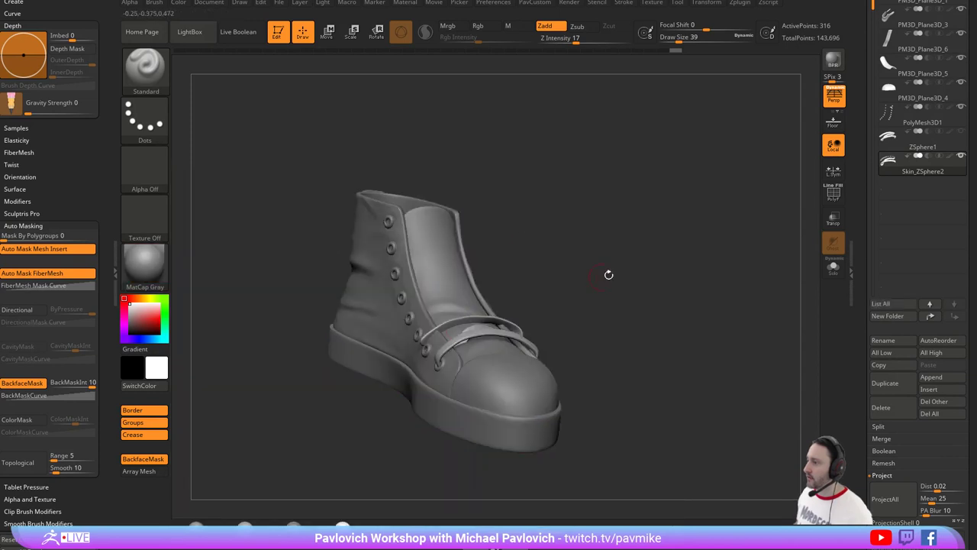
Show the reference photos over the canvas, line the boot up with the rear shoe, and select the boot upper with draw size 59.
mouse_move(607, 275)
left_mouse_down()
mouse_move(553, 294)
mouse_move(591, 303)
mouse_move(526, 308)
mouse_move(617, 271)
left_mouse_up()
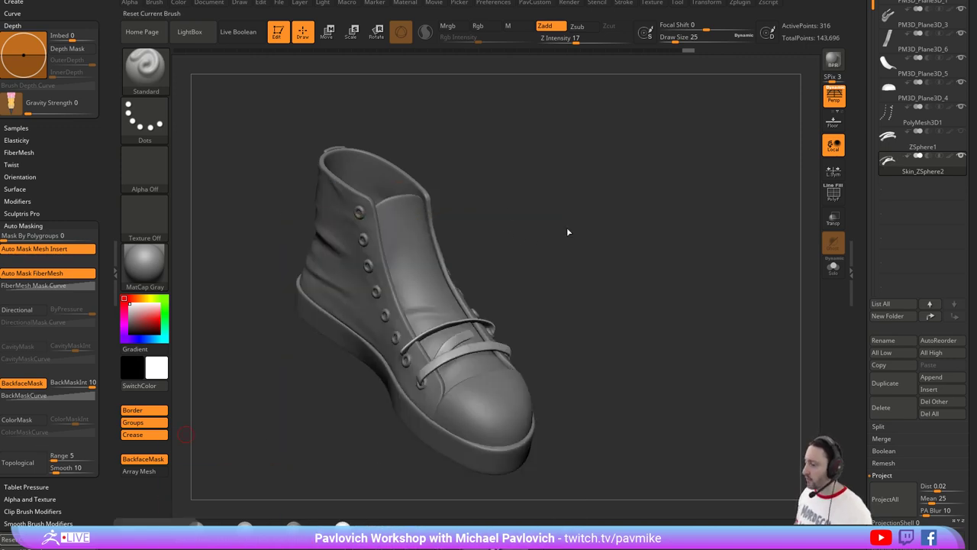
mouse_move(567, 231)
left_mouse_down("shift")
mouse_move(587, 216)
mouse_move(566, 223)
mouse_move(572, 240)
left_mouse_up("shift")
key("shift+z")
key("shift")
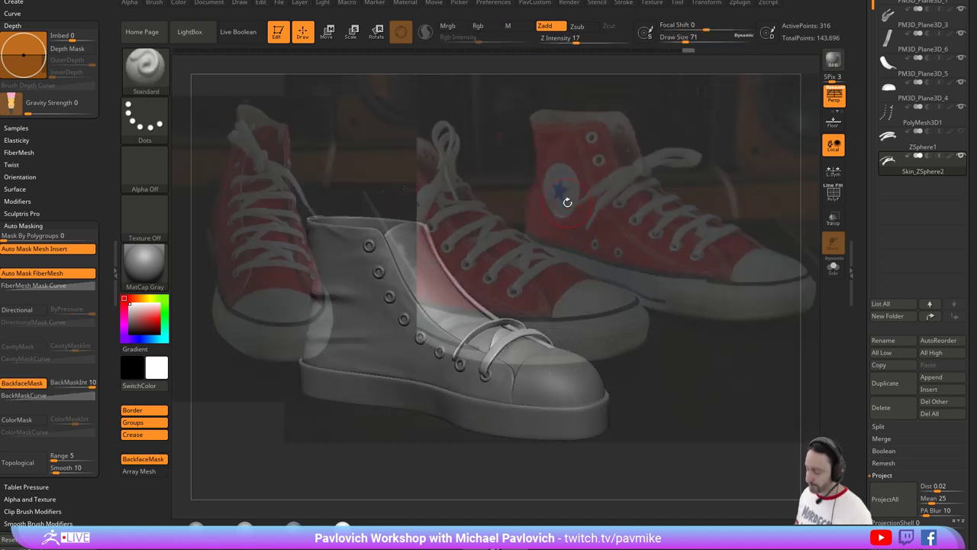
left_click(366, 318, "alt")
mouse_move(274, 407)
left_mouse_down("alt")
mouse_move(339, 411)
mouse_move(504, 305)
mouse_move(489, 332)
mouse_move(520, 323)
mouse_move(519, 340)
mouse_move(509, 331)
mouse_move(512, 347)
mouse_move(498, 344)
mouse_move(513, 355)
mouse_move(504, 326)
left_mouse_up("alt")
key("]")
left_click_drag(517, 323, 525, 330)
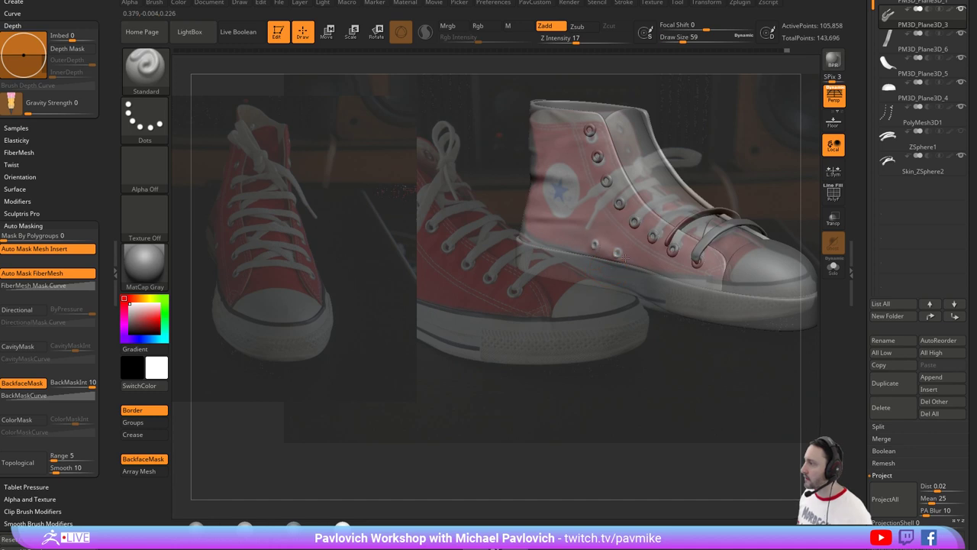
With Rgb on and Zadd off, paint the photo's two vent holes and round star badge onto the boot upper.
mouse_move(621, 254)
left_mouse_down("shift")
mouse_move(589, 241)
mouse_move(608, 248)
left_mouse_up("shift")
left_click(484, 25)
left_click(550, 26)
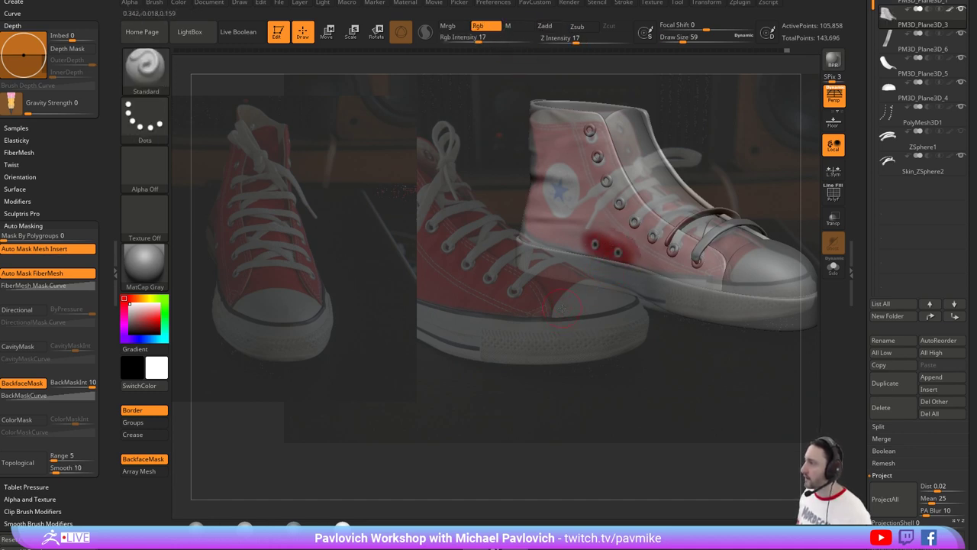
left_click_drag(563, 309, 545, 323)
mouse_move(562, 204)
left_mouse_down()
mouse_move(569, 192)
mouse_move(558, 208)
left_mouse_up()
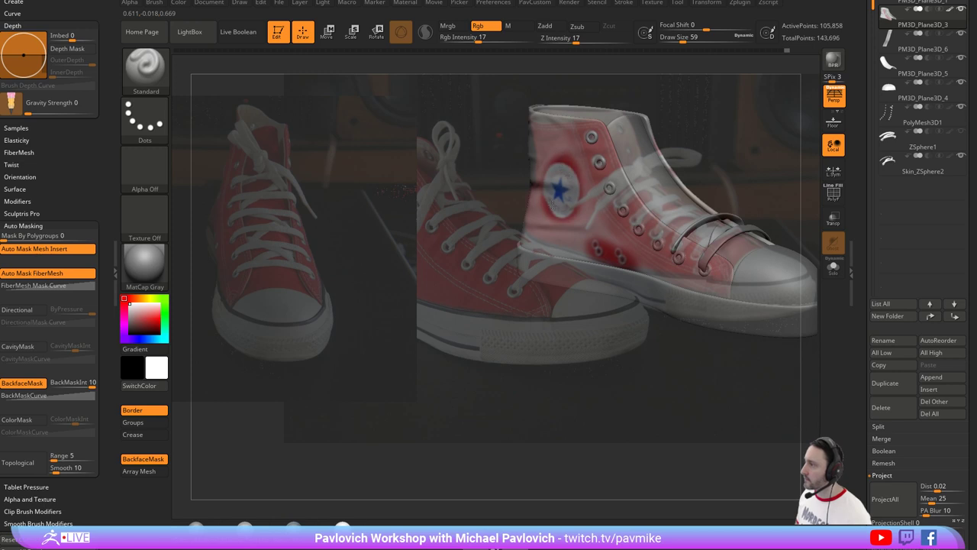
Hide the reference photos and fill the boot upper with white.
key("shift+z")
mouse_move(741, 152)
left_mouse_down("alt")
mouse_move(674, 208)
mouse_move(607, 105)
left_mouse_up("alt")
key("s")
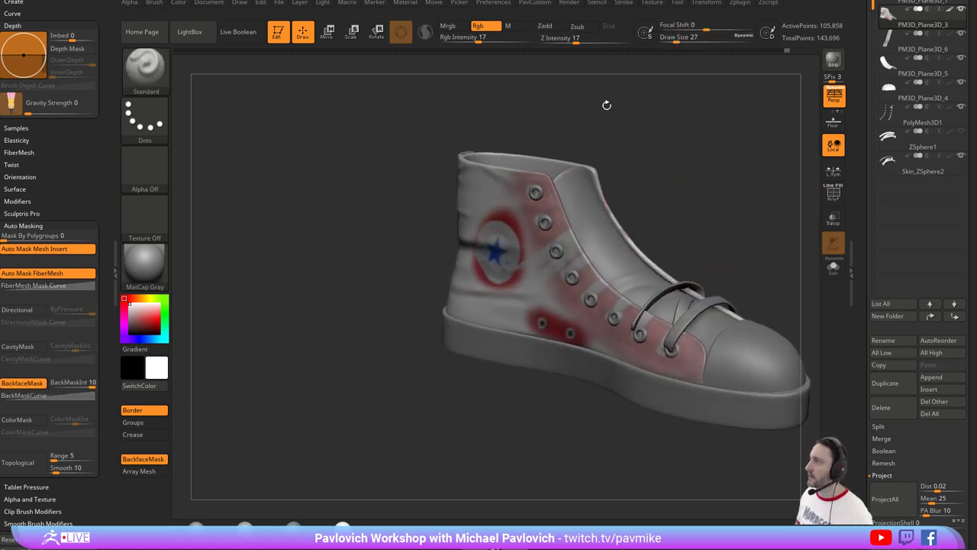
left_click(179, 3)
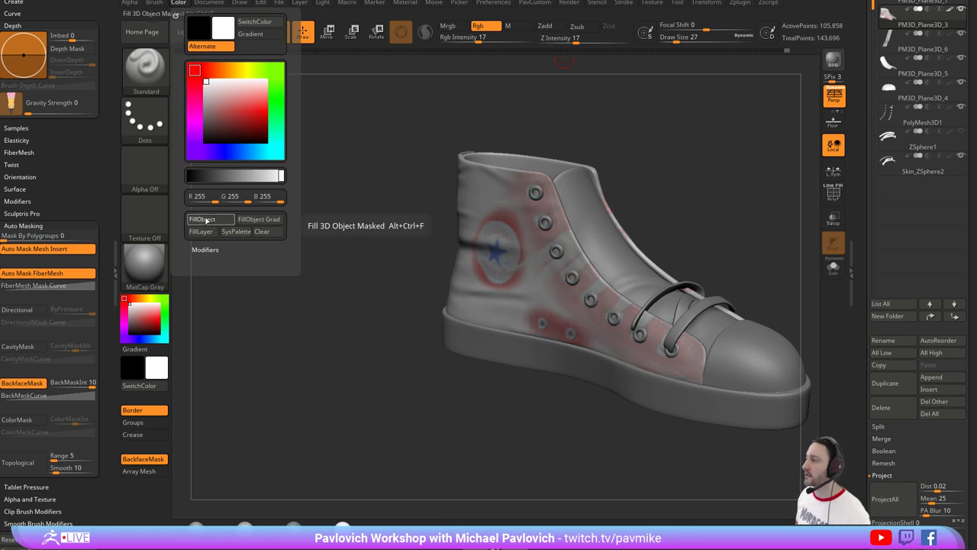
left_click(204, 221)
mouse_move(665, 164)
left_mouse_down("shift")
mouse_move(704, 162)
mouse_move(685, 203)
mouse_move(642, 188)
mouse_move(491, 227)
left_mouse_up("shift")
key("s")
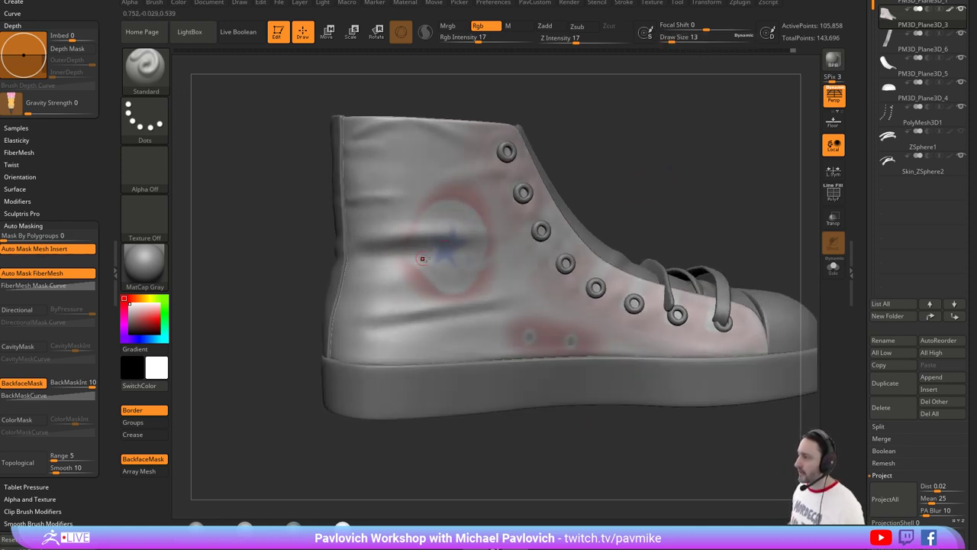
Set the draw size to 17 and choose the IMM Clothing insert brush with the Eyelet Type02 mesh.
key("s")
left_click_drag(608, 194, 613, 191)
key("s")
mouse_move(614, 190)
left_mouse_down()
mouse_move(659, 181)
mouse_move(655, 172)
left_mouse_up()
key("s")
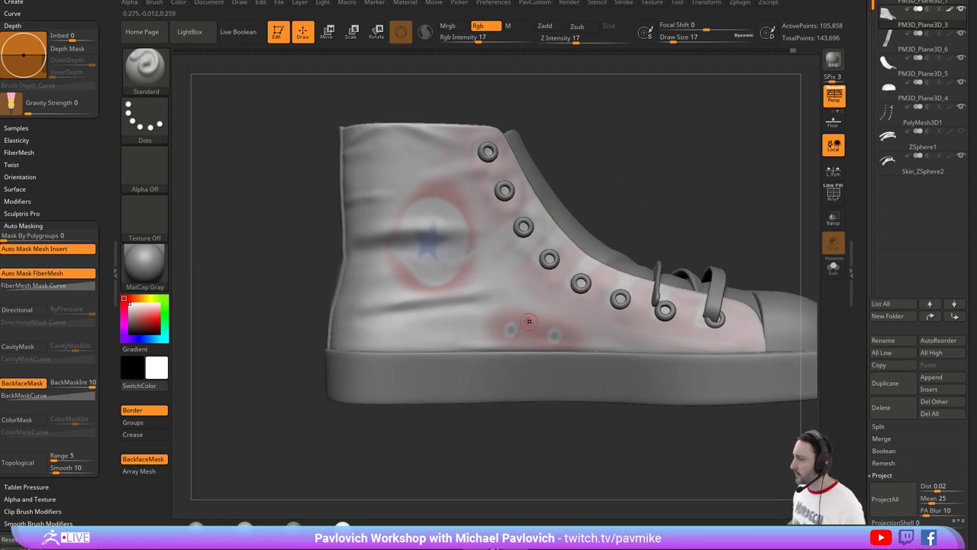
left_click_drag(683, 199, 664, 173, "alt")
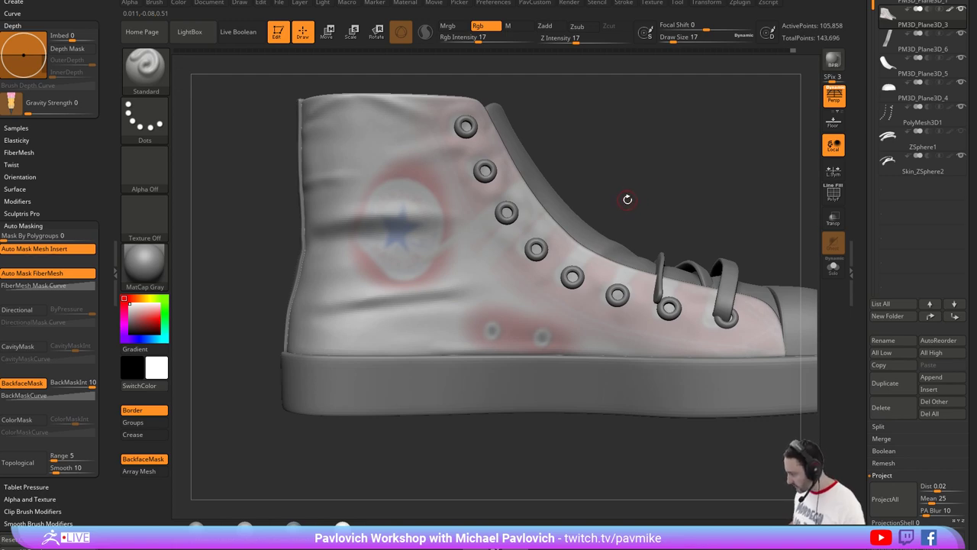
mouse_move(541, 1)
left_mouse_down()
mouse_move(573, 175)
mouse_move(548, 1)
left_mouse_up()
mouse_move(605, 174)
left_mouse_down()
mouse_move(628, 179)
mouse_move(649, 158)
mouse_move(617, 170)
left_mouse_up()
key("b")
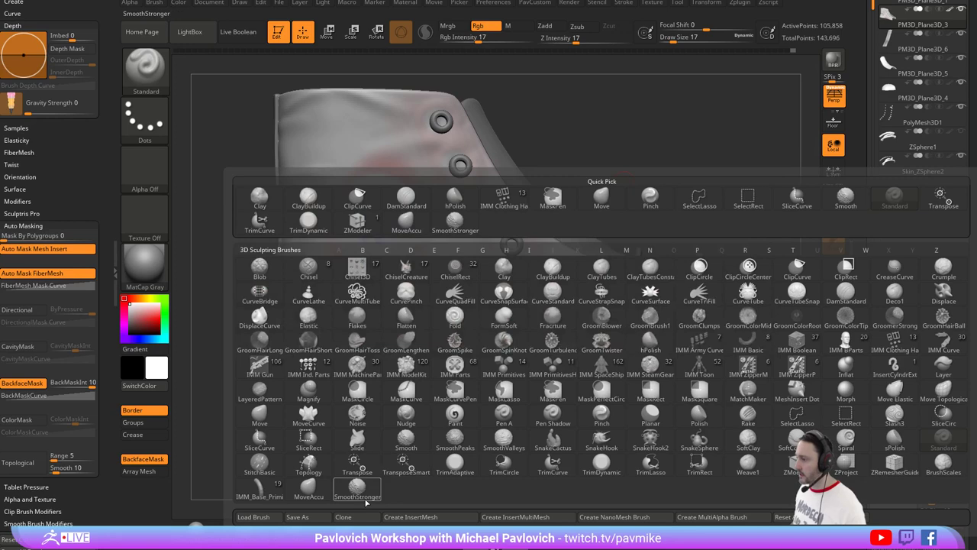
key("i")
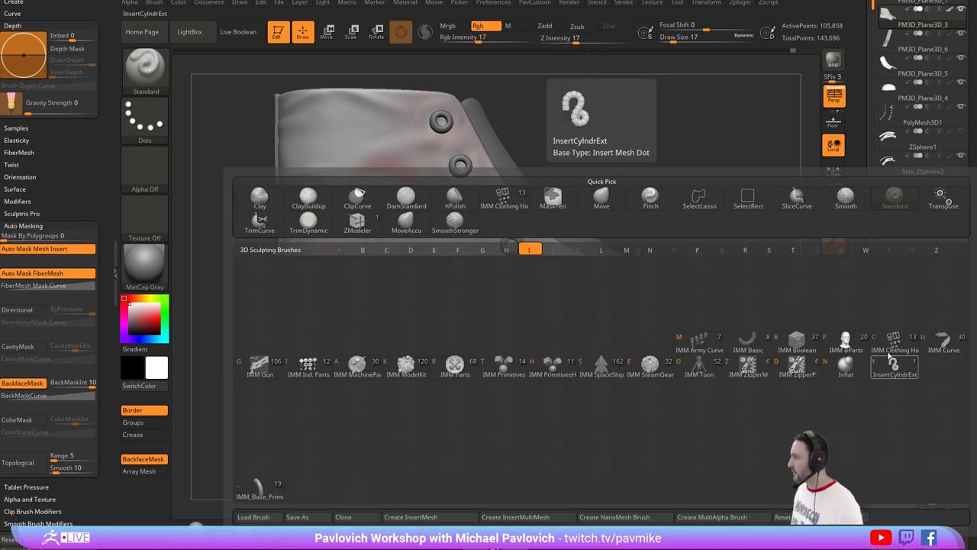
key("c")
key("m")
key("m")
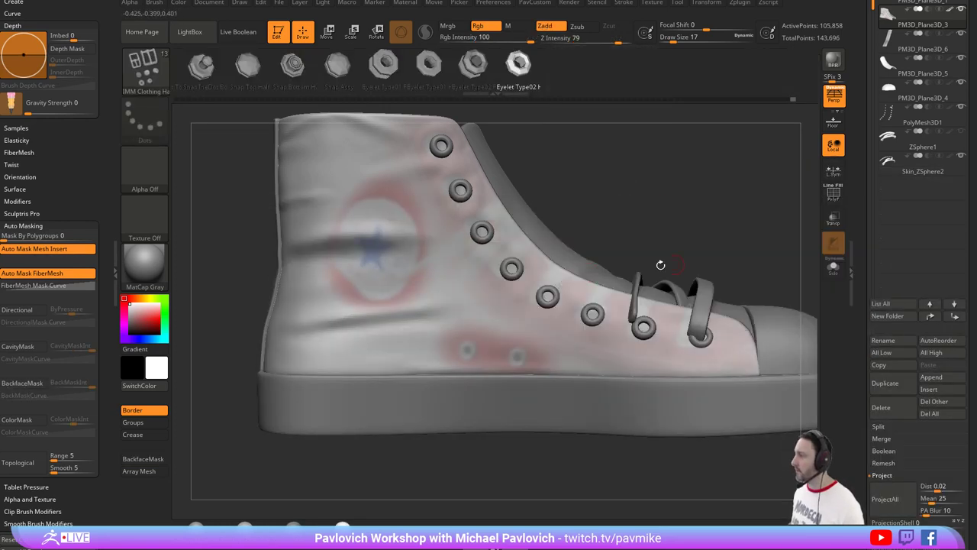
Try to insert an eyelet directly on the boot upper, and select the existing eyelets subtool, PolyMesh3D1.
left_click(468, 351)
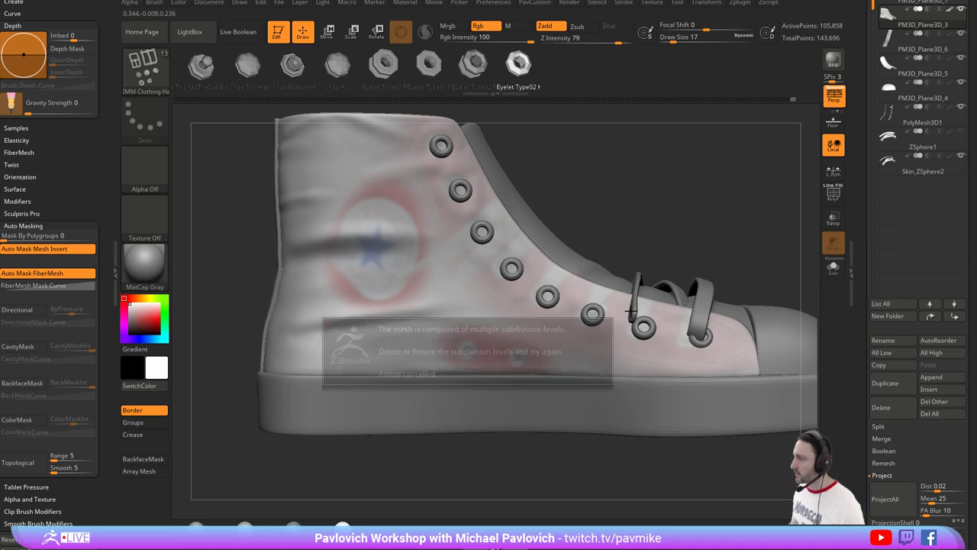
left_click_drag(677, 214, 661, 110)
left_click(386, 256, "alt")
key("s")
left_click_drag(493, 323, 487, 322)
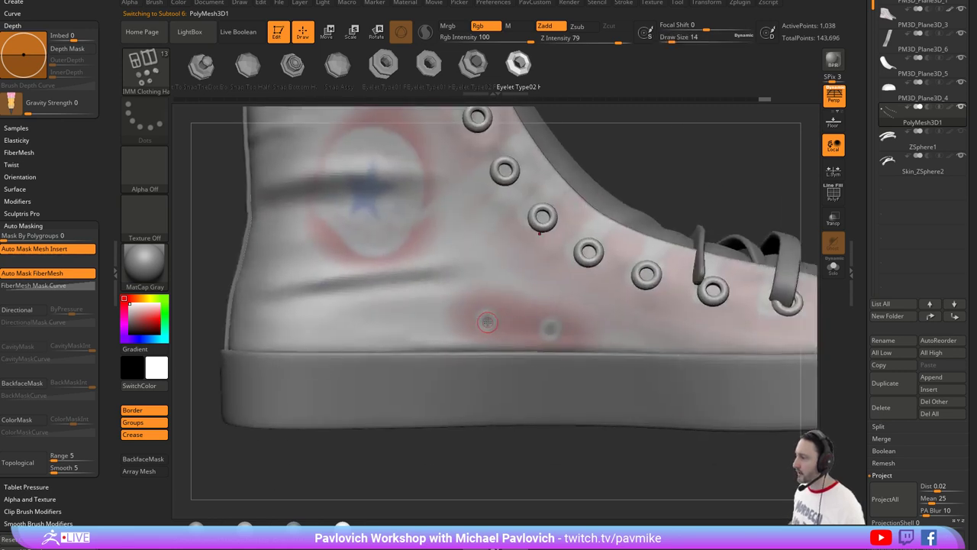
left_click(486, 322)
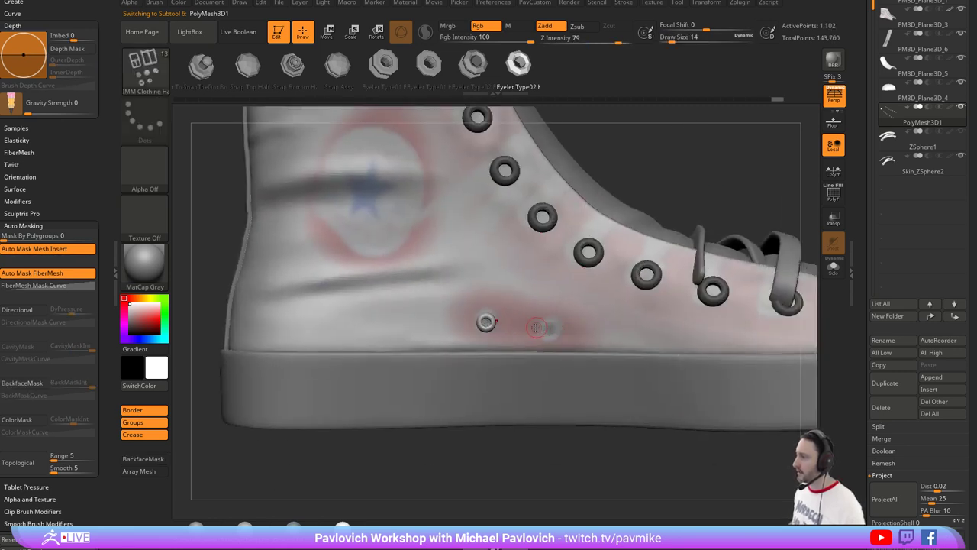
key("ctrl+z")
Insert two eyelets over the painted vent marks near the sole using draw size 17, and clear the mask.
key("s")
left_click_drag(523, 322, 524, 322)
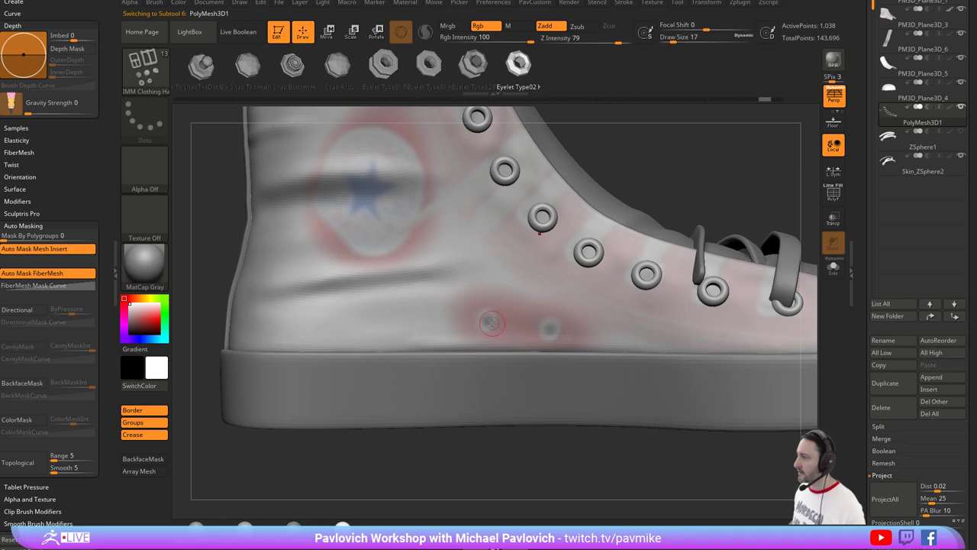
left_click(486, 321)
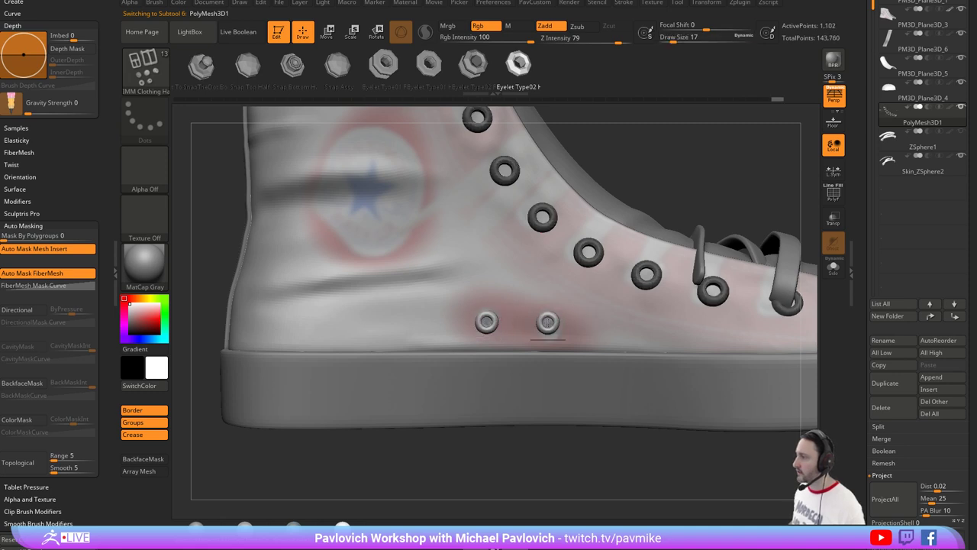
left_click(548, 322)
right_click_drag(644, 250, 685, 162, "ctrl")
left_click_drag(685, 162, 714, 212, "ctrl")
right_click_drag(714, 211, 671, 200)
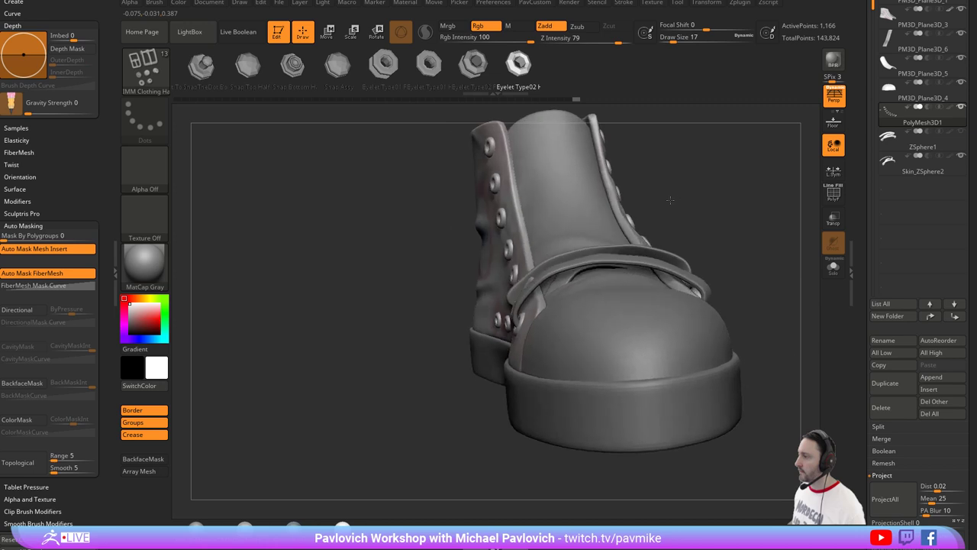
left_click_drag(670, 200, 683, 180)
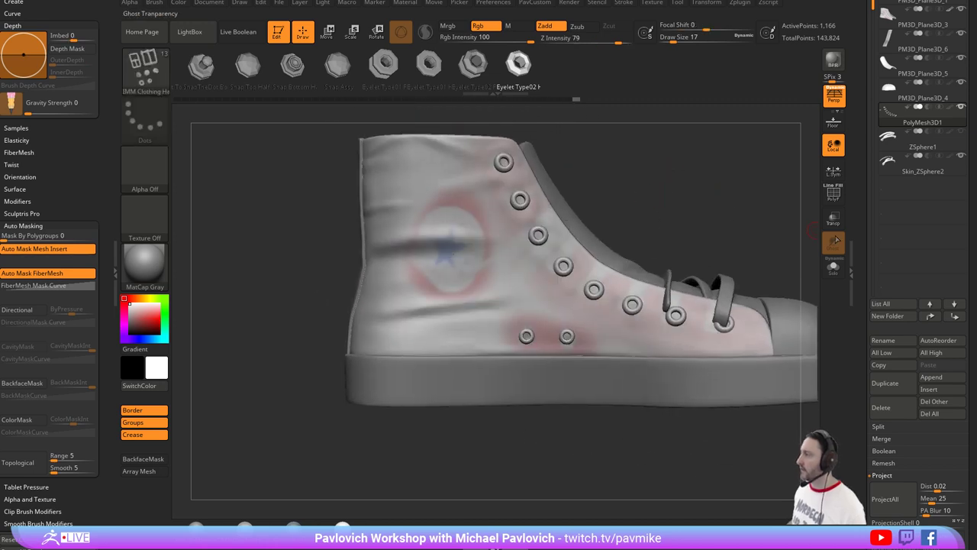
Duplicate the eyelets subtool.
left_click_drag(866, 248, 866, 196)
left_click(900, 327)
left_click_drag(819, 175, 799, 197, "alt")
Choose the SliceCirc brush and check the duplicated eyelets on their own in Solo mode.
left_click(153, 80, "ctrl+shift")
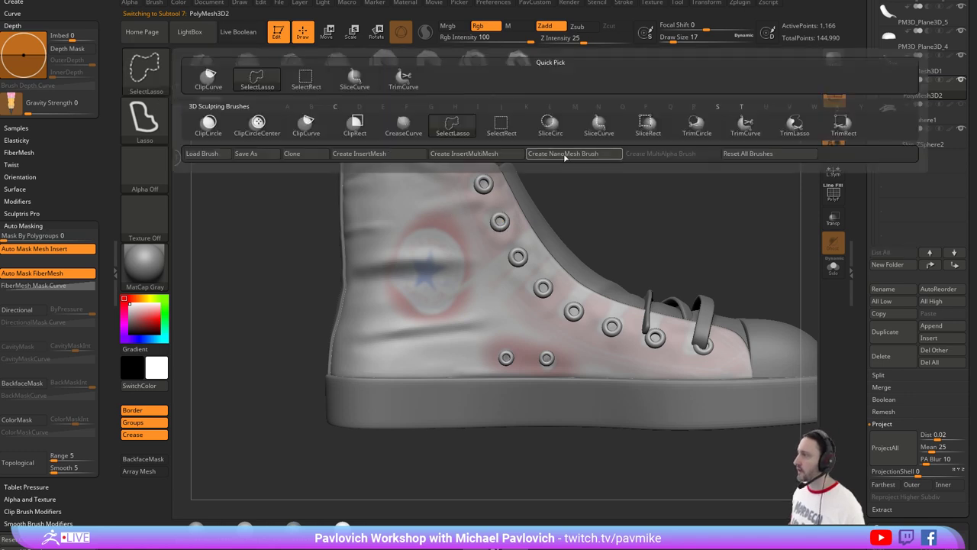
left_click(553, 132)
left_click_drag(629, 185, 596, 200)
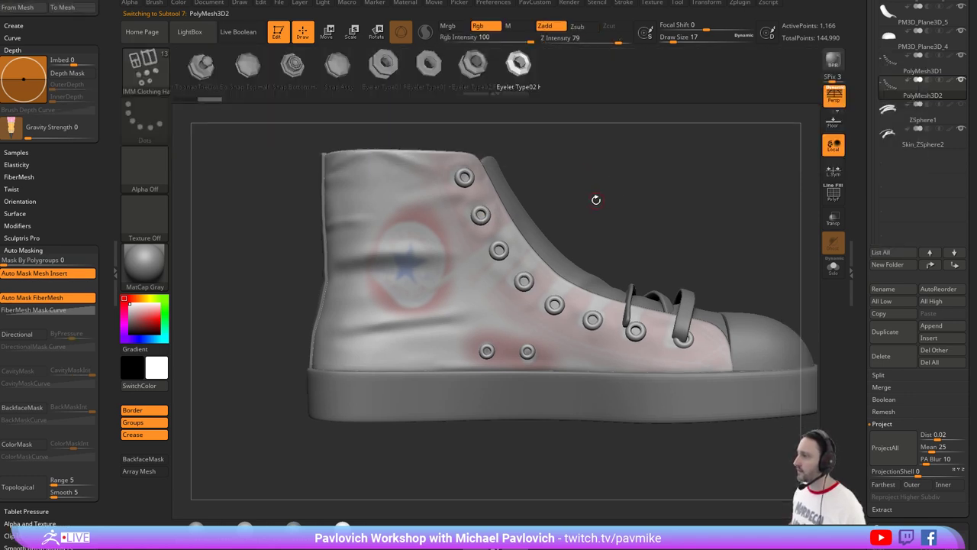
left_click(835, 267)
left_click_drag(726, 242, 752, 249)
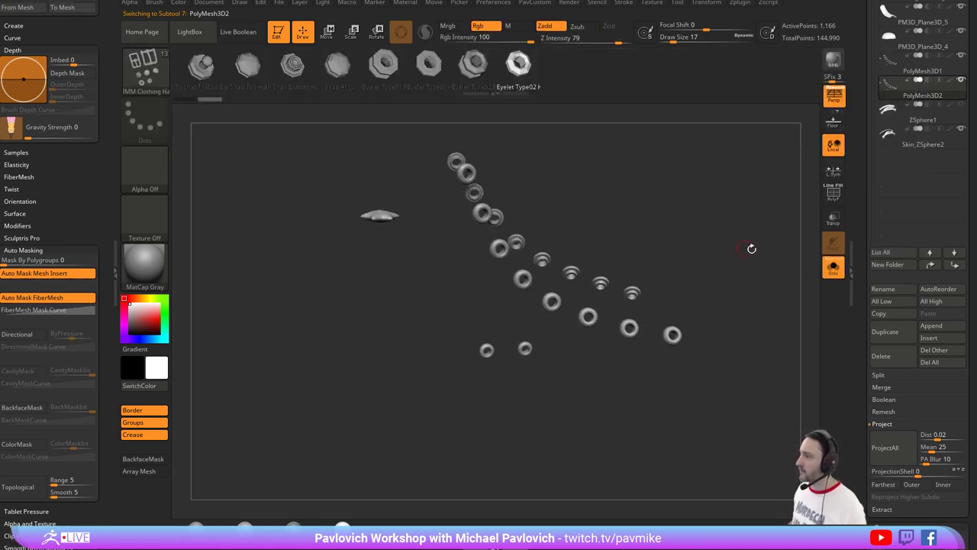
left_click(823, 268)
Delete the eyelets subtool PolyMesh3D1, keeping its duplicate.
left_click(516, 299, "alt")
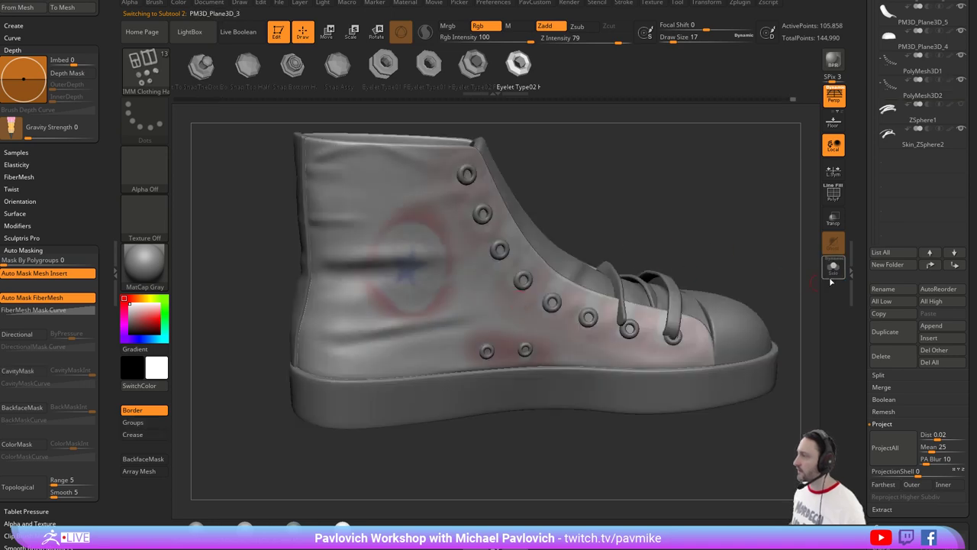
scroll(866, 292, "up", 5)
mouse_move(913, 185)
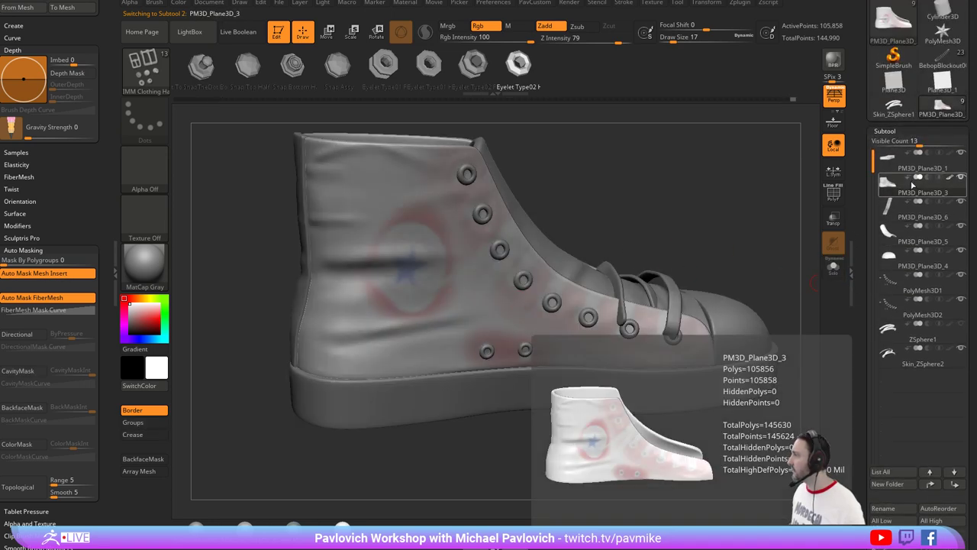
left_click(916, 292)
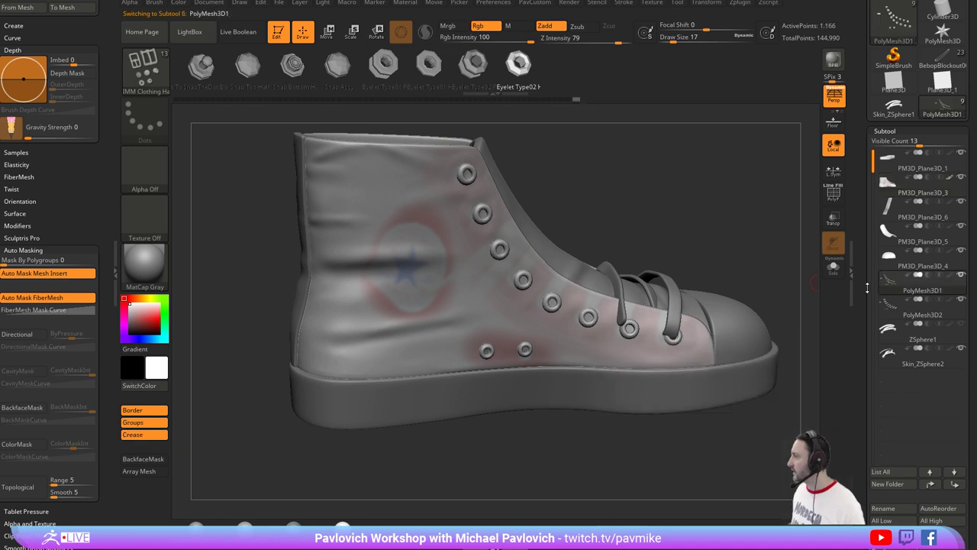
scroll(878, 382, "down", 3)
left_click(880, 475)
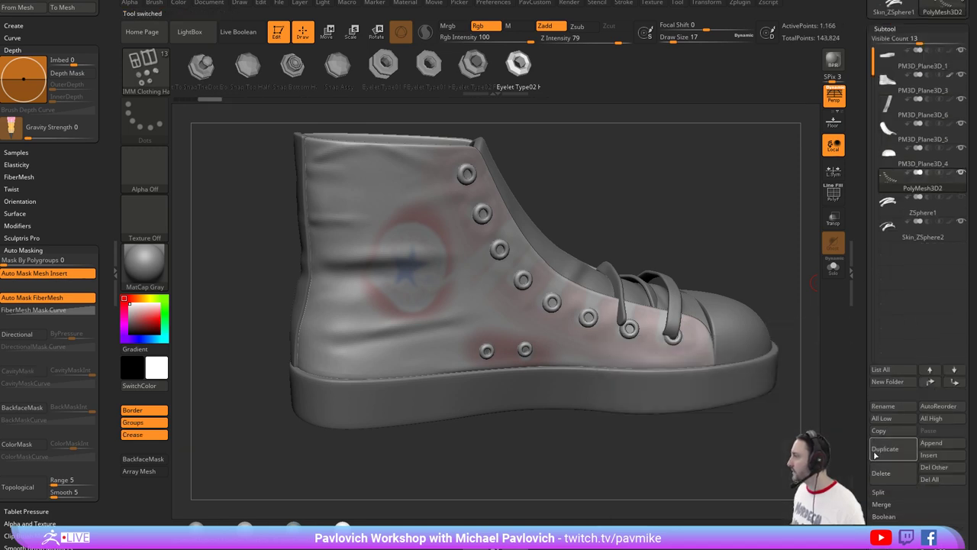
Duplicate the boot upper PM3D_Plane3D_3 and isolate the copy's outer polygroup with its polyframe shown.
left_click(908, 94)
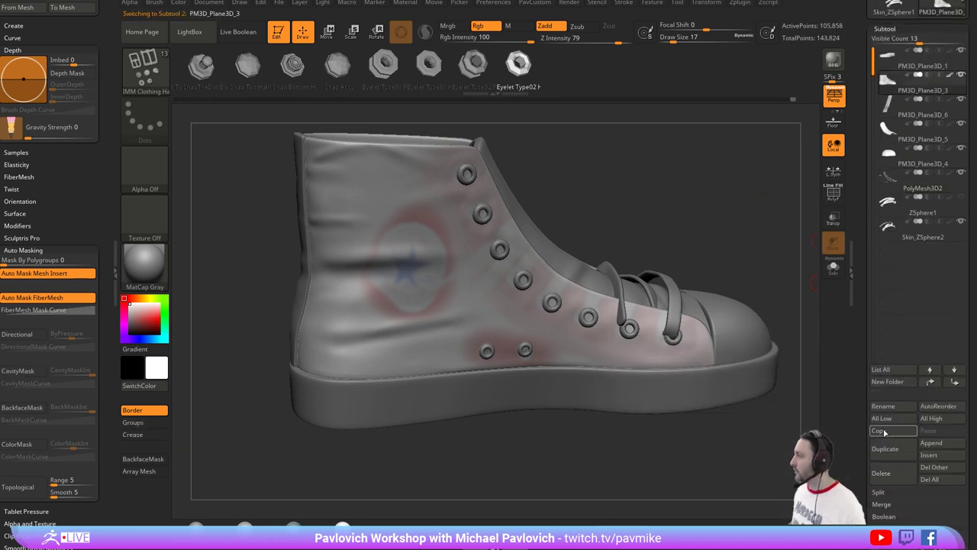
left_click_drag(690, 205, 821, 257, "shift")
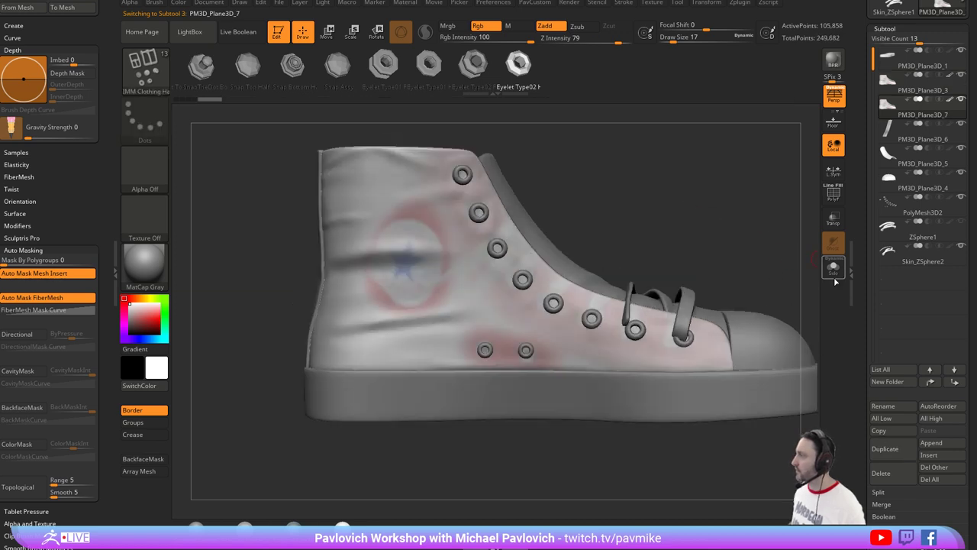
left_click(833, 267)
left_click(833, 193)
left_click_drag(781, 203, 478, 231)
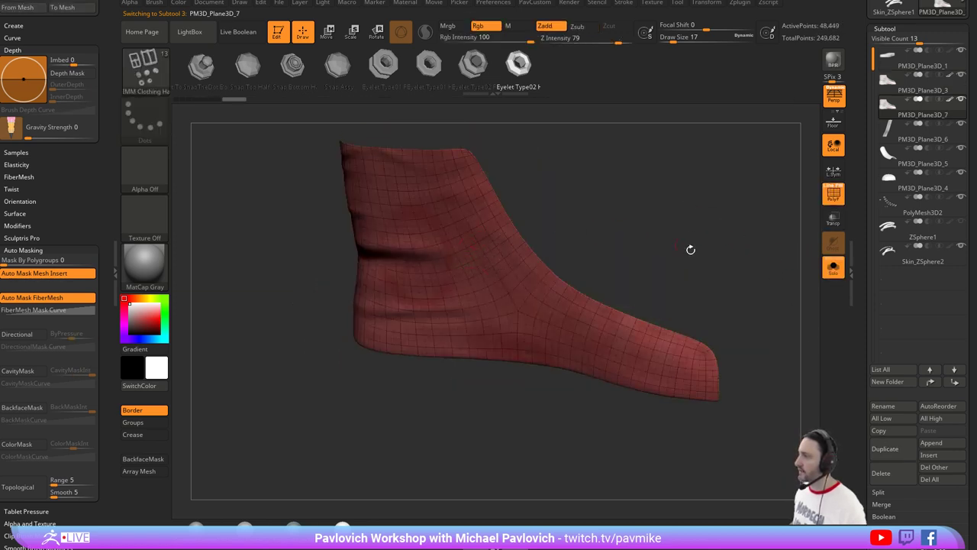
Delete the lower subdivision levels of the duplicated upper.
scroll(863, 342, "down", 5)
left_click(915, 325)
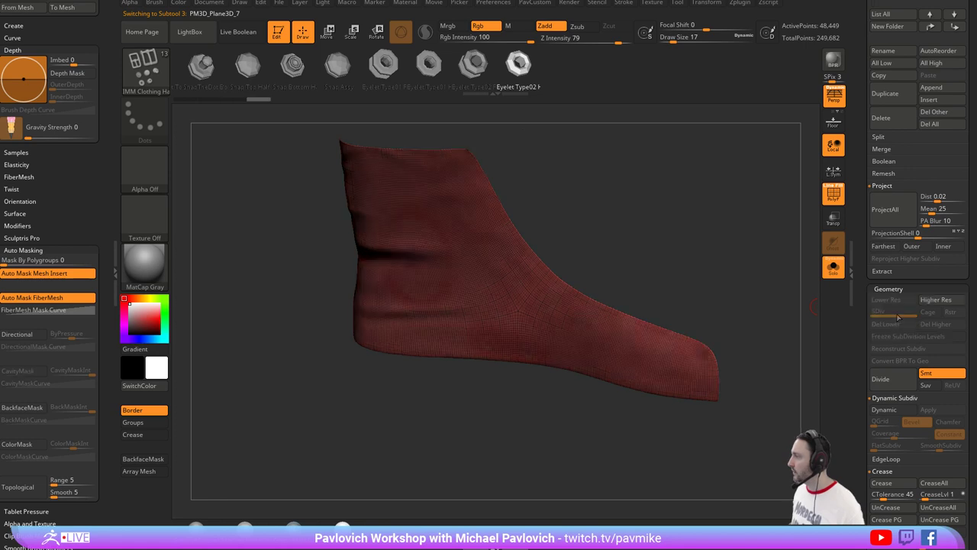
left_click_drag(773, 273, 739, 255, "shift")
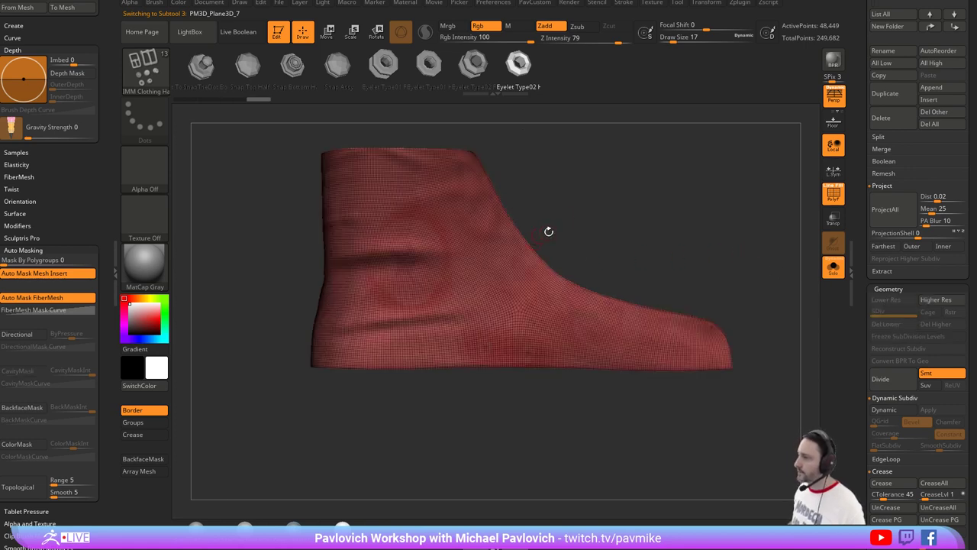
Slice the duplicated upper with a centred circle around the star badge and hide the disc inside it.
mouse_move(567, 212)
left_mouse_down("ctrl+shift")
mouse_move(598, 245)
mouse_move(454, 302)
left_mouse_up("ctrl+shift")
key("ctrl+z")
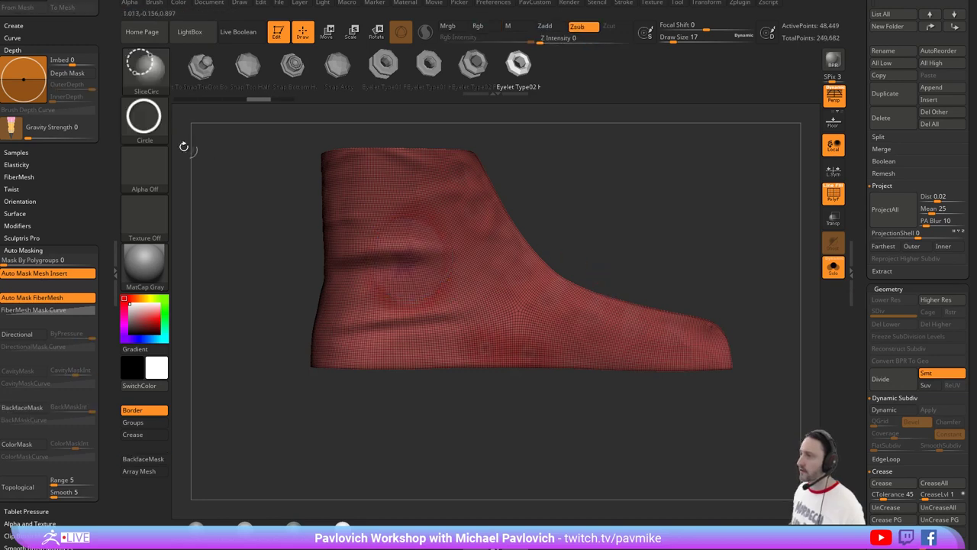
left_click(144, 119)
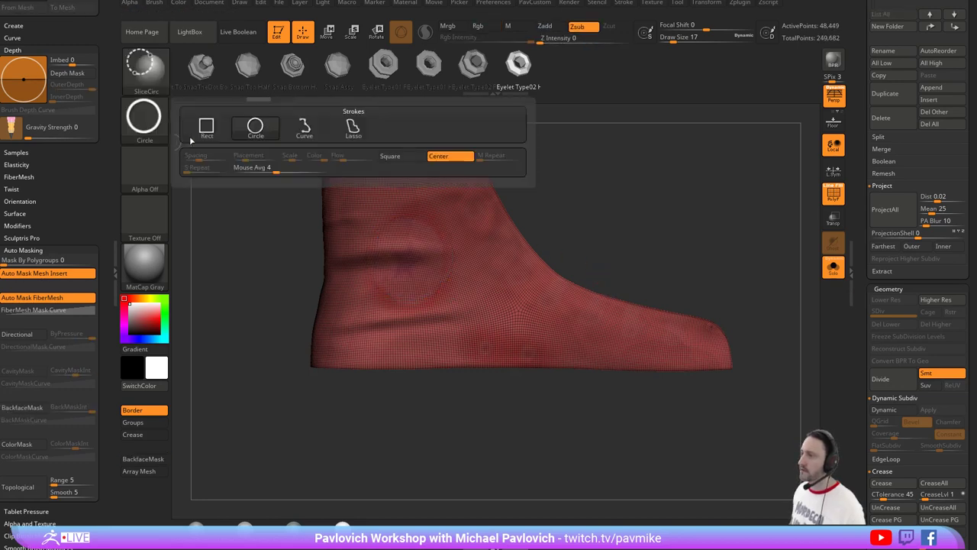
left_click_drag(409, 262, 459, 294, "ctrl+shift")
left_click_drag(669, 217, 677, 218)
left_click(407, 273, "ctrl+shift")
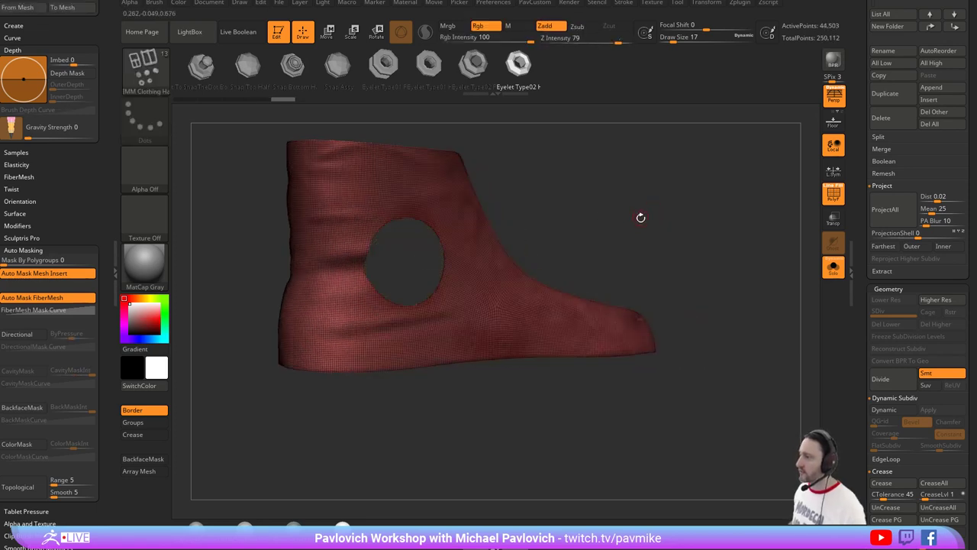
Show the whole duplicated upper again and isolate its circular disc polygroup with SelectRect.
left_click(645, 207, "ctrl+shift")
left_click(149, 79, "ctrl+shift")
left_click(306, 80, "ctrl+shift")
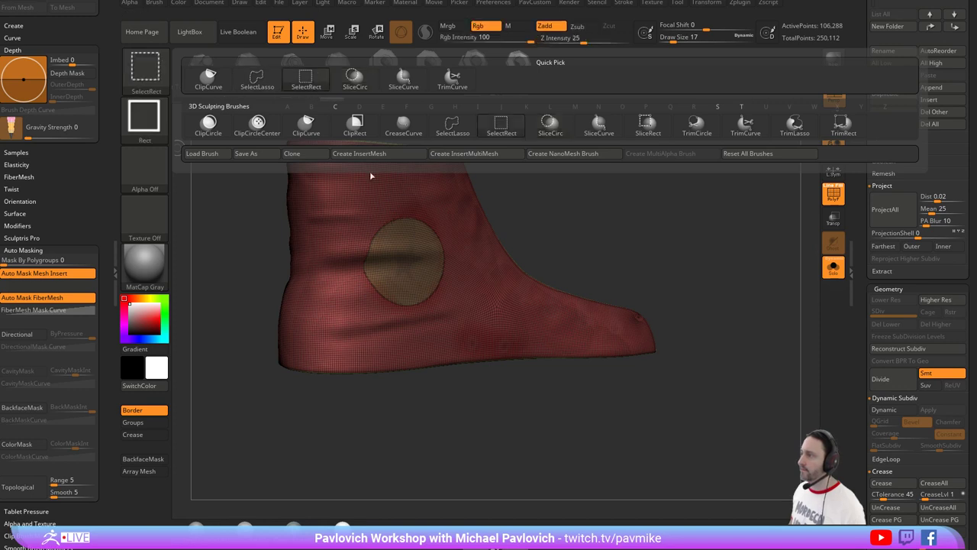
left_click(403, 252, "ctrl+shift")
key("5")
left_click(644, 157)
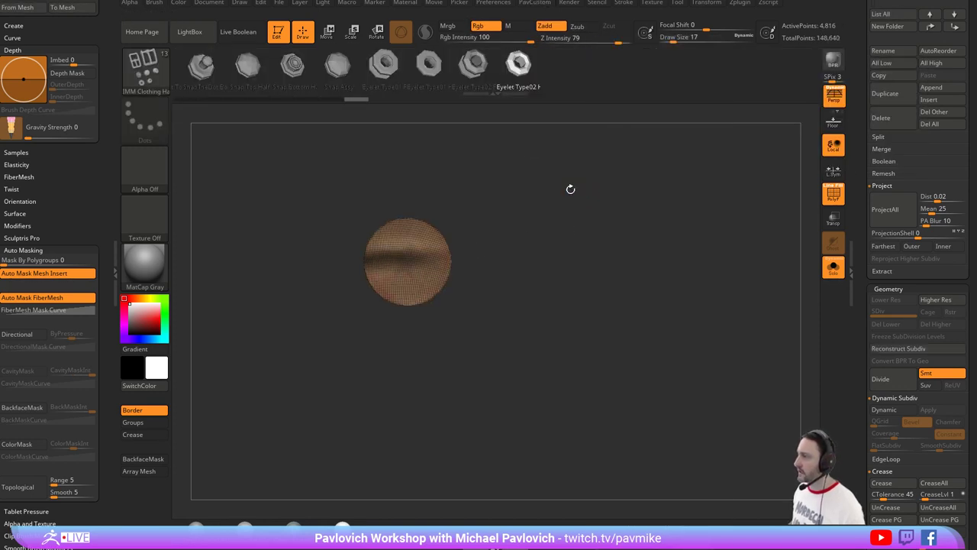
Hide the disc piece on the opposite side of the boot and delete the hidden geometry.
left_click_drag(569, 188, 609, 204)
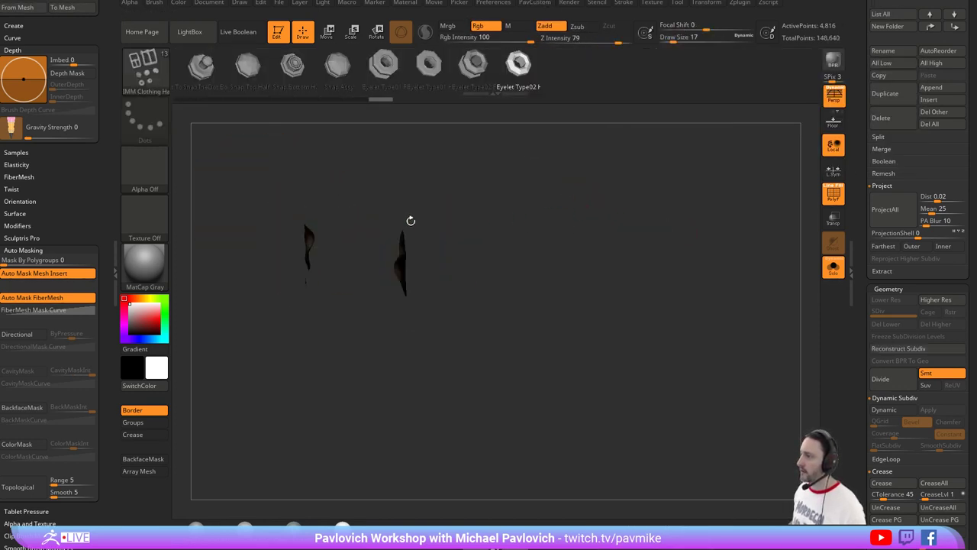
left_click_drag(260, 171, 327, 333, "ctrl+shift")
key("5")
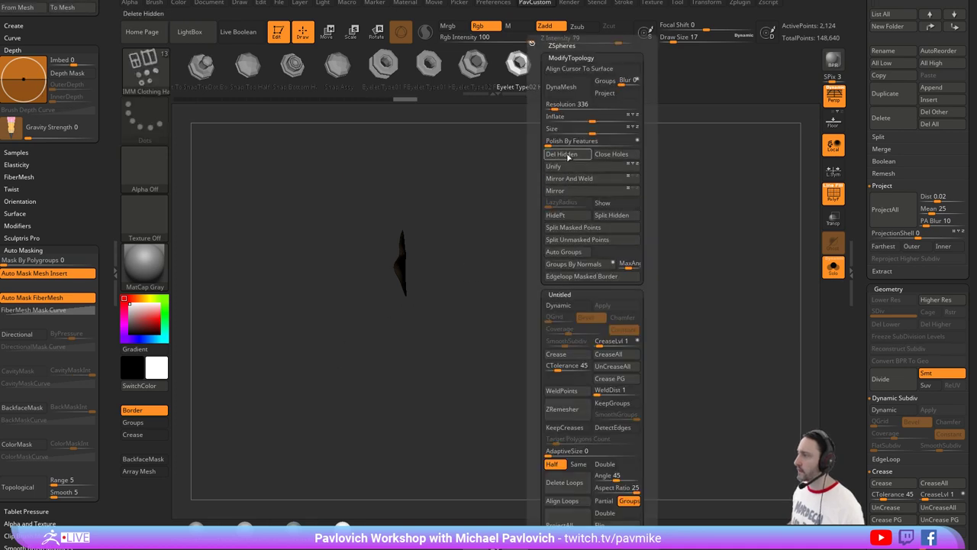
left_click(562, 153)
Retopologize the remaining badge disc with repeated ZRemesher passes at Half density.
left_click_drag(501, 196, 564, 227)
left_click(535, 2)
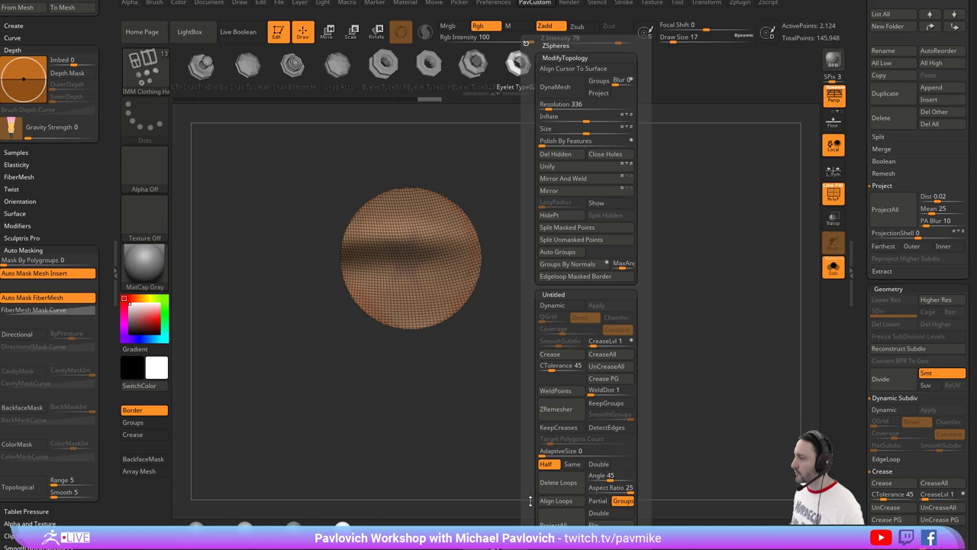
scroll(533, 459, "down", 3)
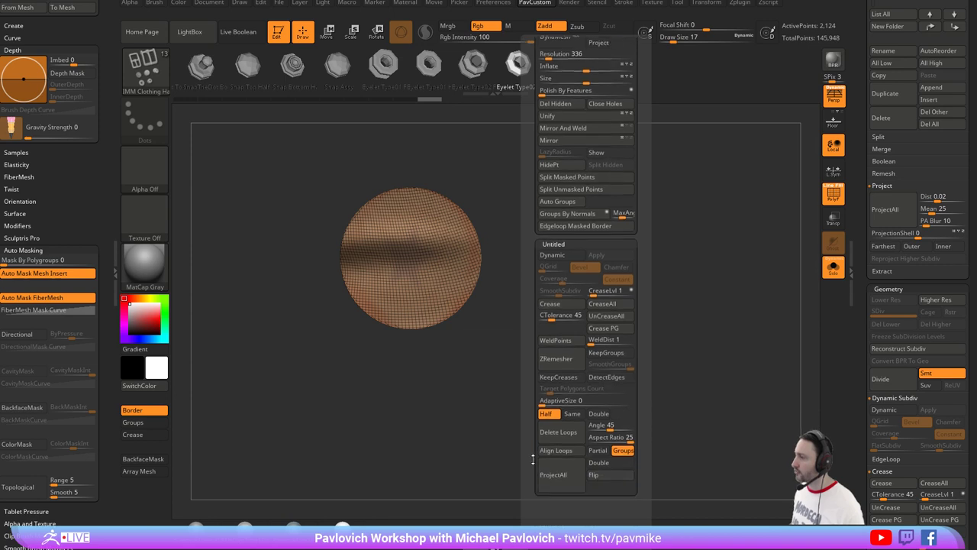
left_click(567, 364)
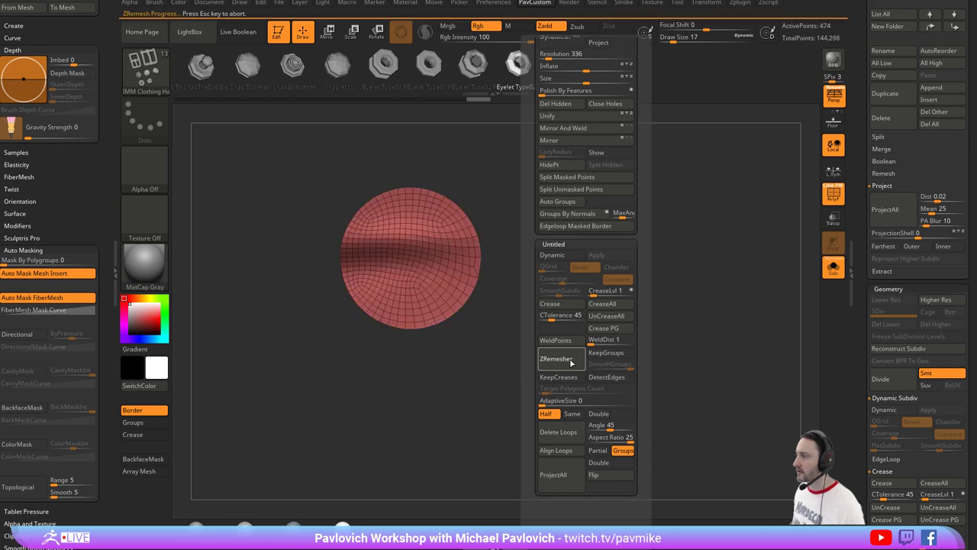
Turn off Solo and project the remeshed badge disc onto the visible subtools with ProjectAll.
left_click_drag(527, 323, 764, 265)
left_click(833, 266)
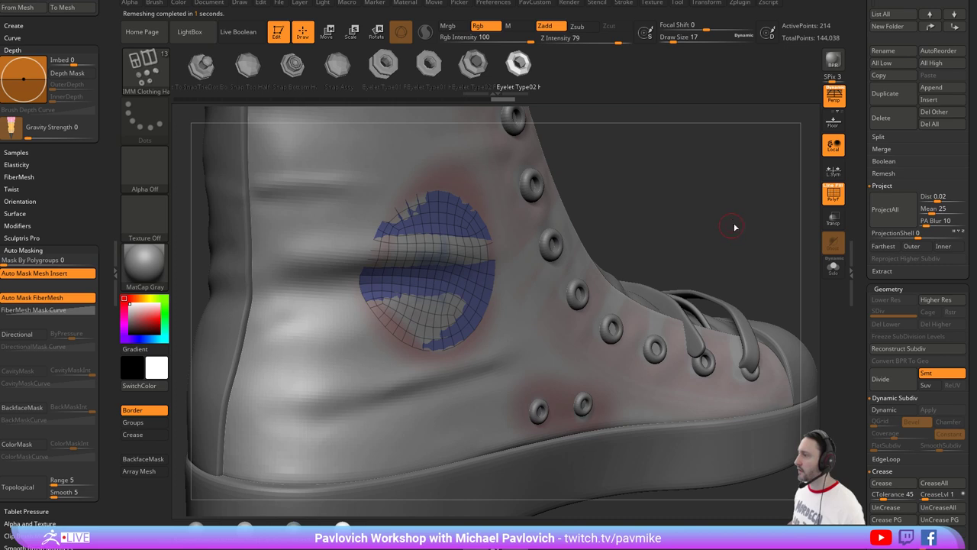
key("5")
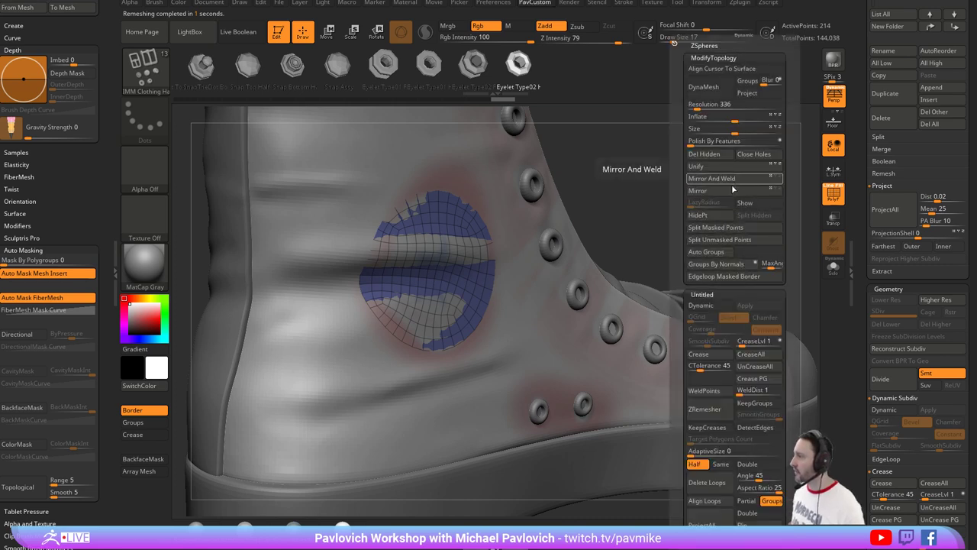
left_click(886, 209)
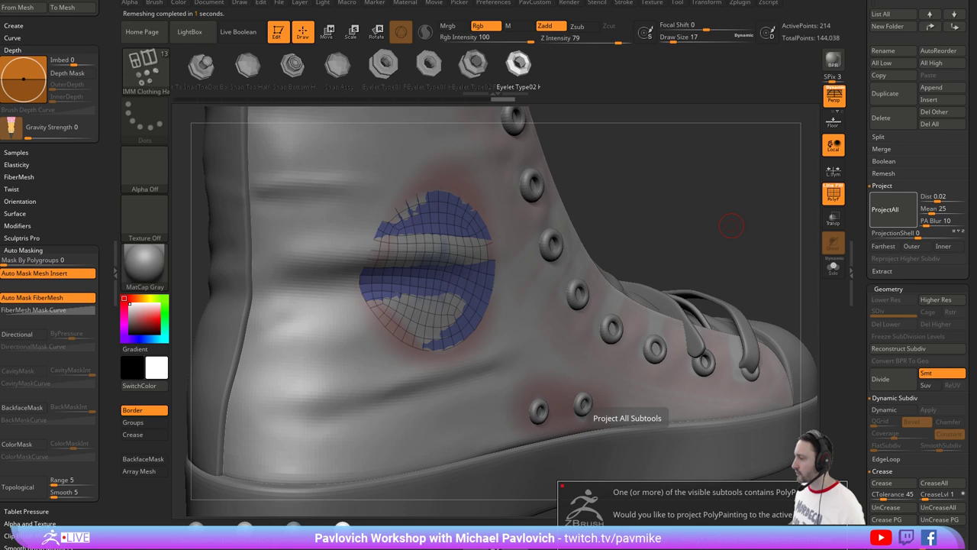
key("Return")
Give the badge disc a thin thickness using ZModeler QMesh with the Polygroup All target.
left_click_drag(657, 197, 713, 206)
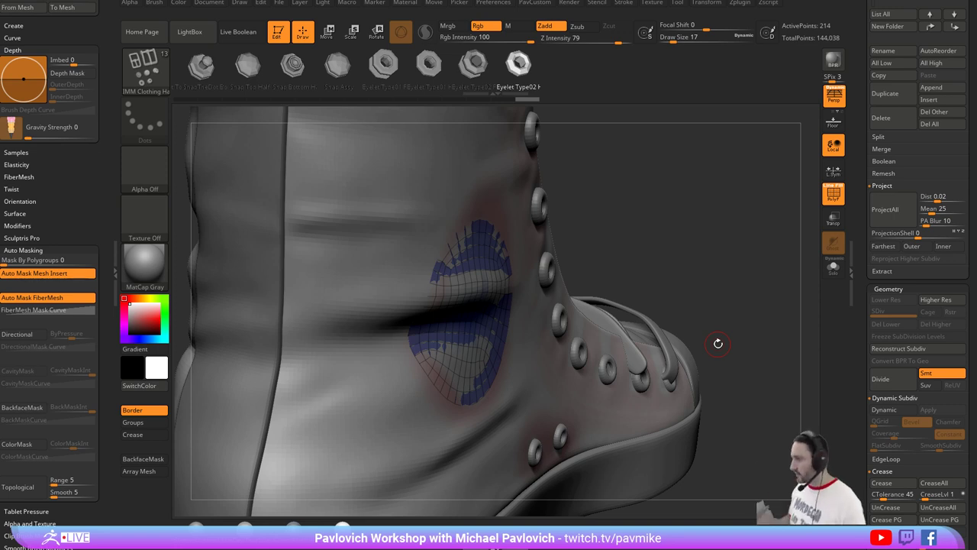
mouse_move(658, 209)
right_mouse_down("ctrl")
mouse_move(672, 194)
mouse_move(621, 214)
right_mouse_up("ctrl")
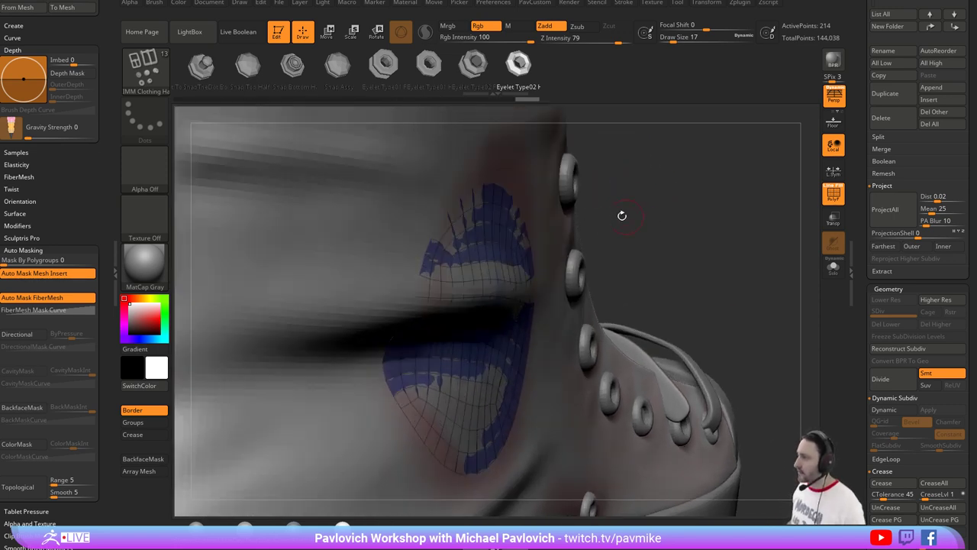
key("b")
key("z")
key("m")
key("space")
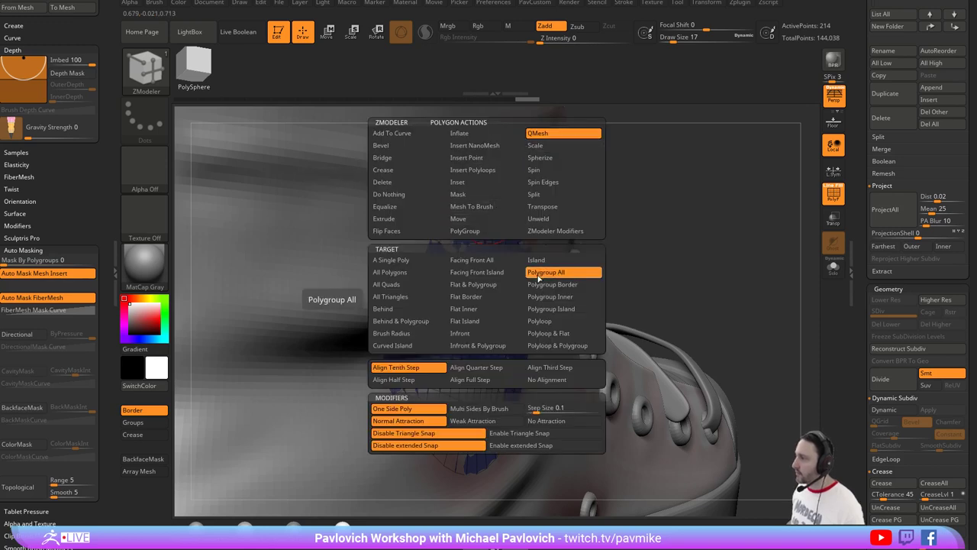
left_click(566, 262)
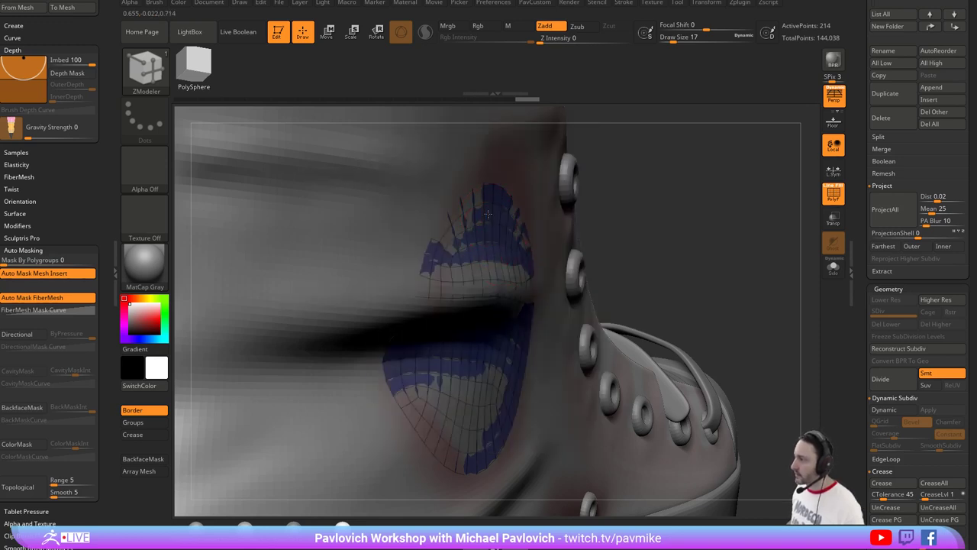
left_click(489, 214)
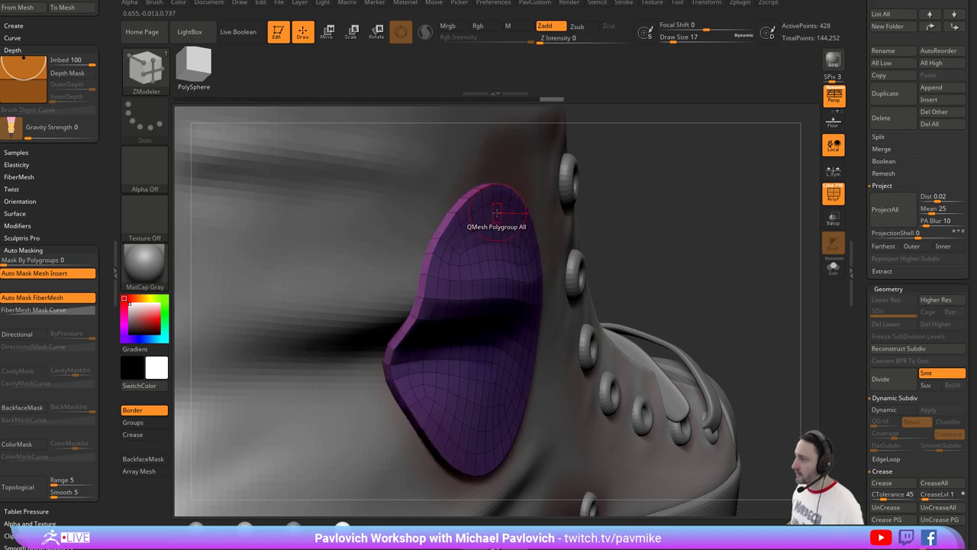
left_click_drag(497, 213, 501, 205)
left_click(490, 214)
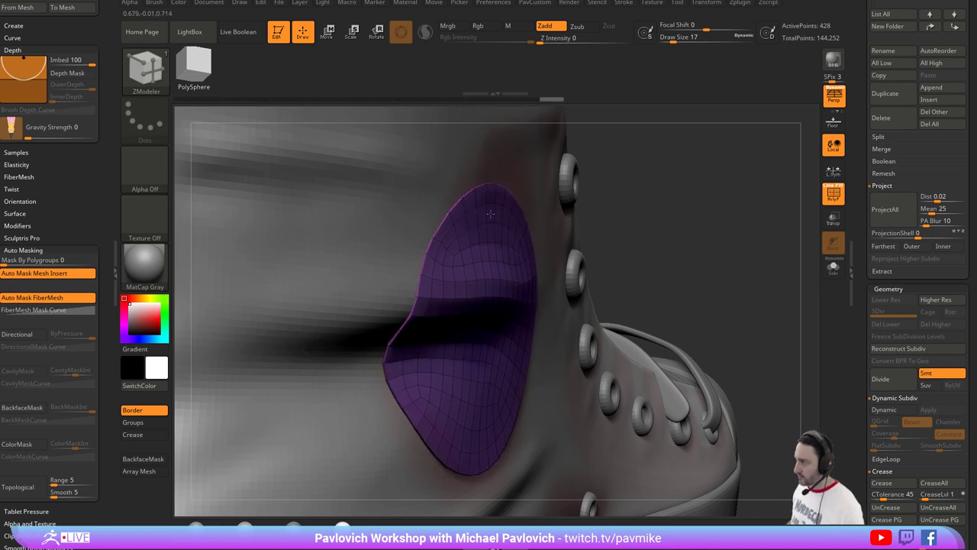
Turn on Dynamic Subdiv for the badge disc.
key("2")
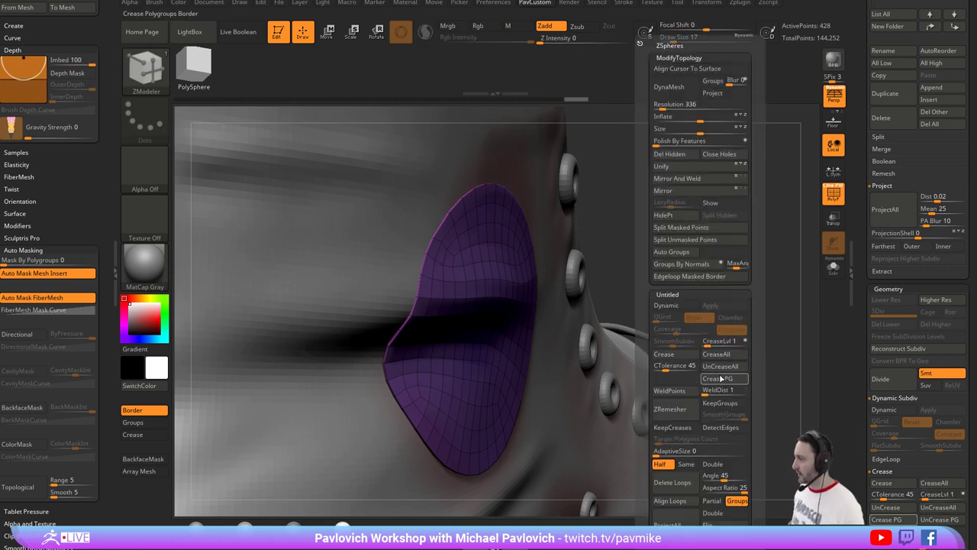
left_click(682, 305)
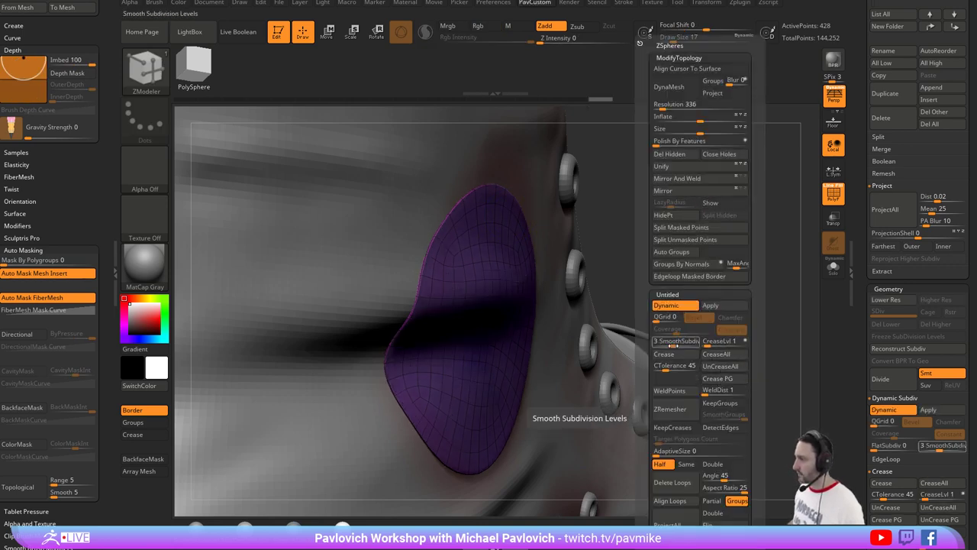
right_click_drag(700, 265, 756, 194, "ctrl")
Turn off the polyframe and switch off the polypaint display on the subtools.
left_click(833, 199)
left_click(832, 198)
left_click(830, 199)
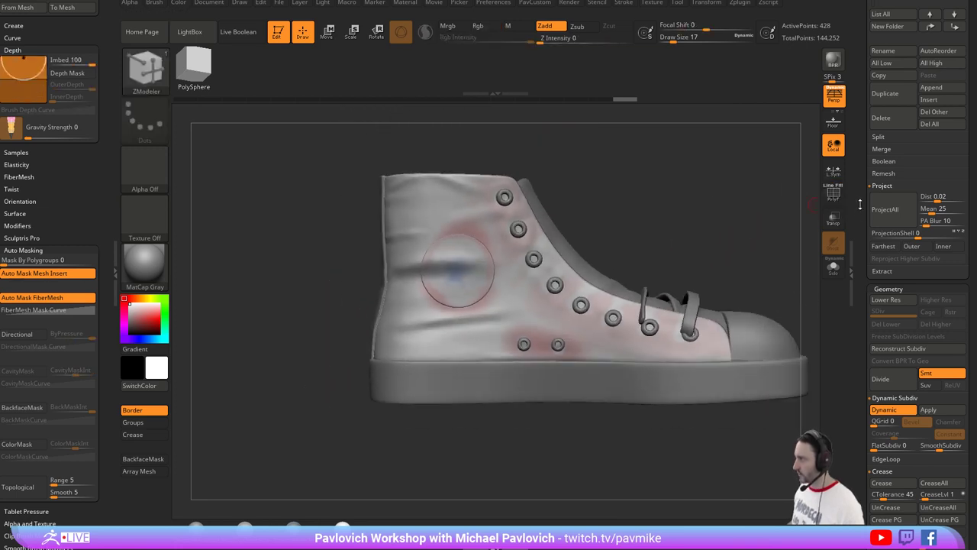
left_click_drag(860, 205, 863, 340)
left_click(952, 294, "shift")
Activate the Standard brush, pick the leftover subtool around the laces and delete it.
mouse_move(688, 229)
left_mouse_down()
mouse_move(626, 227)
mouse_move(684, 273)
mouse_move(648, 246)
mouse_move(655, 222)
mouse_move(591, 267)
mouse_move(714, 290)
left_mouse_up()
key("s")
key("b")
key("s")
key("t")
left_click(554, 268, "alt")
left_click_drag(866, 372, 866, 58)
left_click(892, 373)
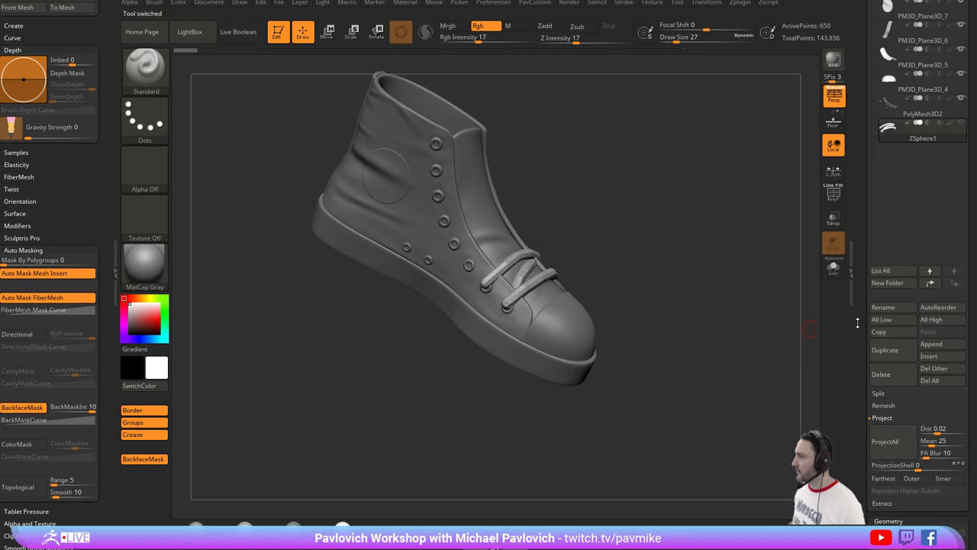
Select the eyelets subtool PolyMesh3D2 and hide the ZSphere1 laces.
left_click_drag(707, 244, 688, 181)
left_click(922, 111)
left_click(961, 123)
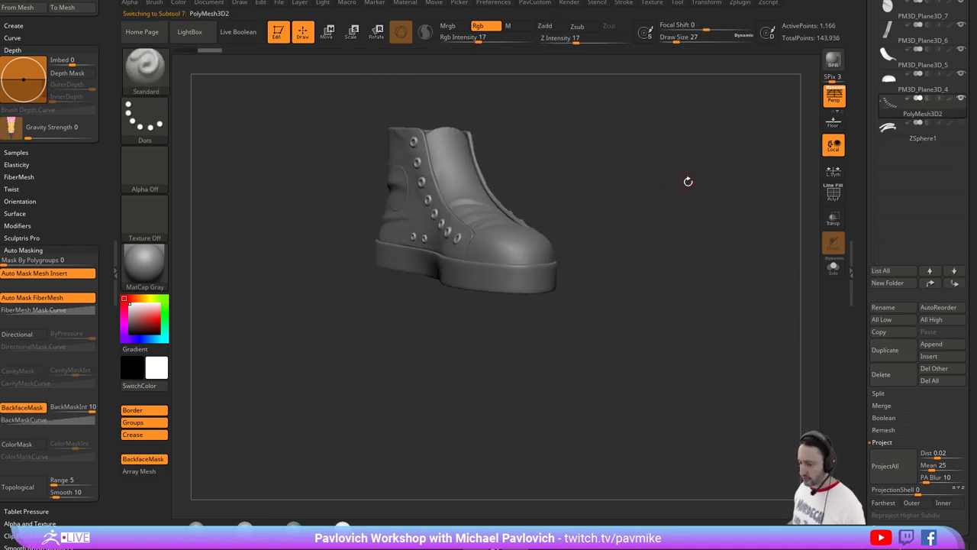
Examine the red sneakers in the character reference image.
left_click(252, 543)
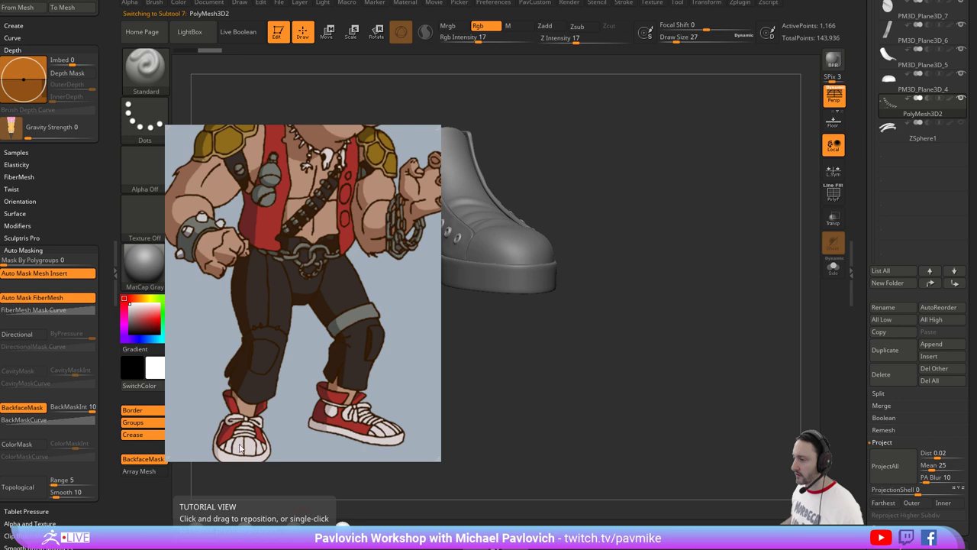
left_click(381, 426)
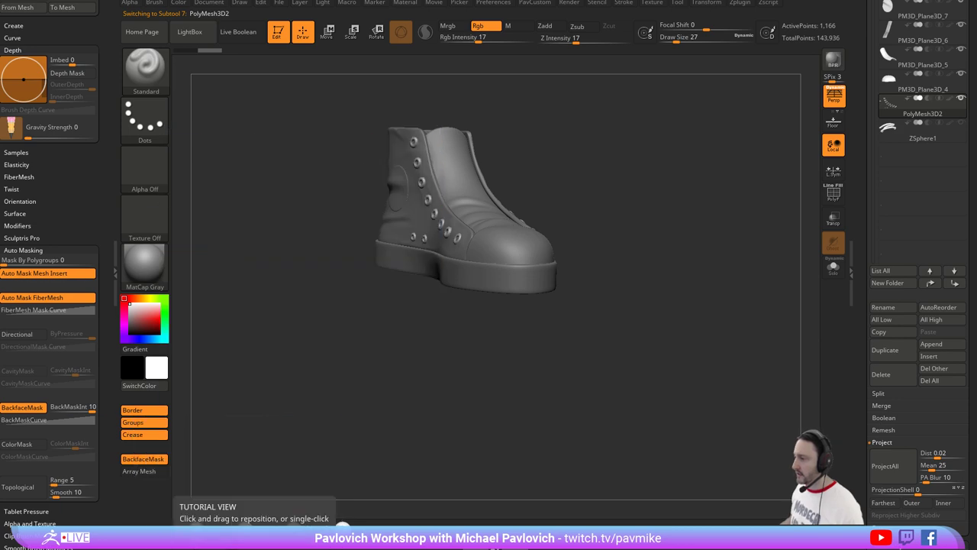
left_click_drag(466, 549, 558, 334)
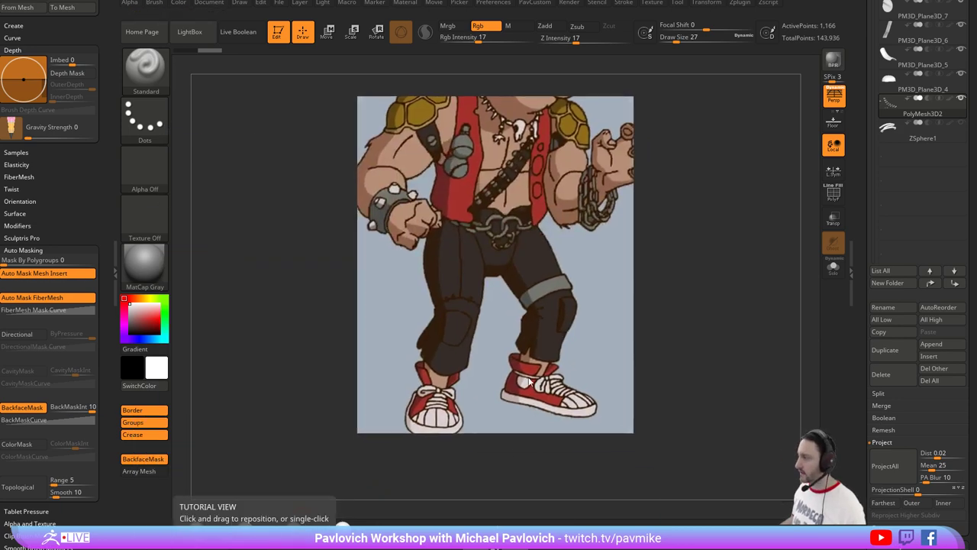
left_click(560, 372)
Turn off perspective for the view and set the brush draw size to 46.
mouse_move(587, 210)
left_mouse_down()
mouse_move(624, 229)
mouse_move(626, 205)
mouse_move(627, 240)
left_mouse_up()
key("s")
left_click(611, 204)
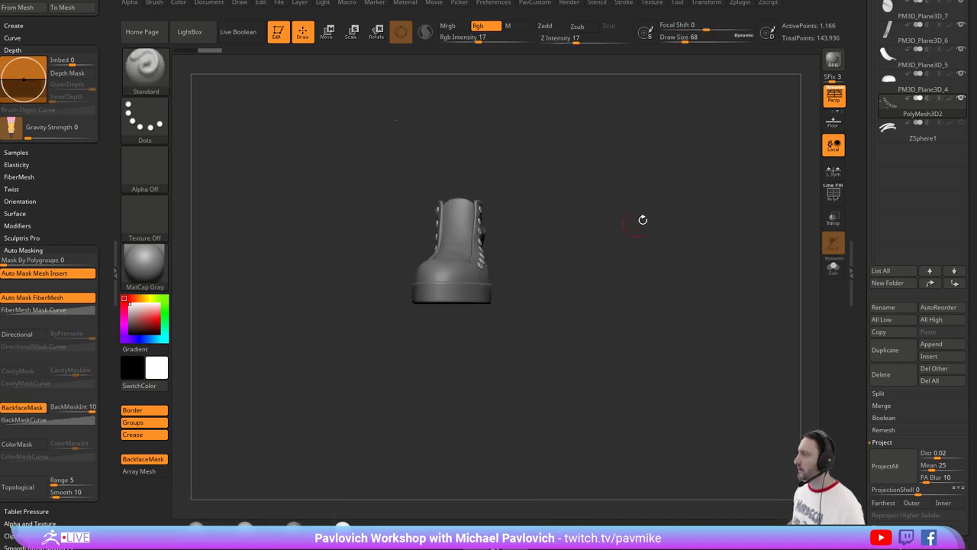
left_click(834, 97)
mouse_move(620, 206)
left_mouse_down("alt")
mouse_move(665, 251)
mouse_move(724, 251)
mouse_move(623, 236)
mouse_move(648, 243)
left_mouse_up("alt")
key("]")
key("s")
left_click(648, 244)
left_click_drag(723, 203, 732, 203, "alt")
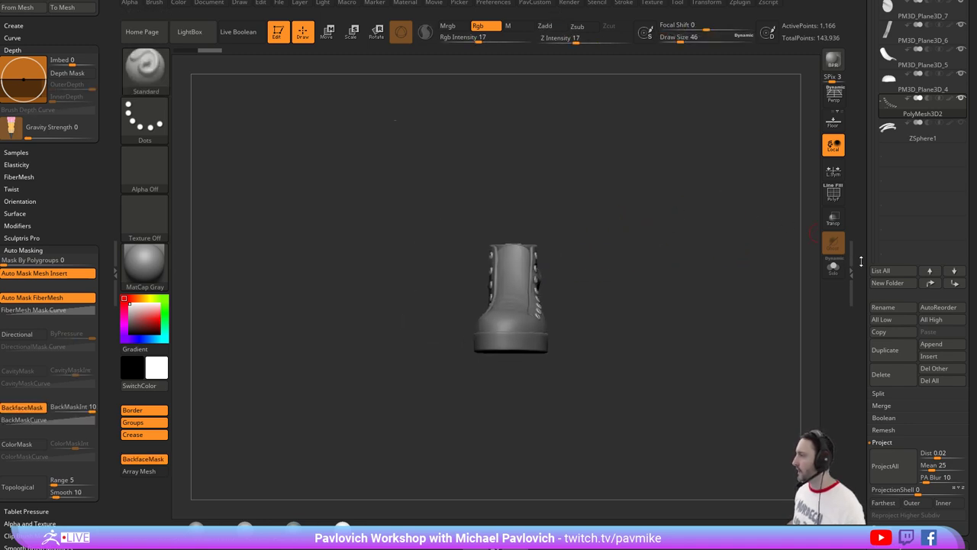
left_click_drag(752, 269, 744, 253)
left_click_drag(744, 248, 754, 266)
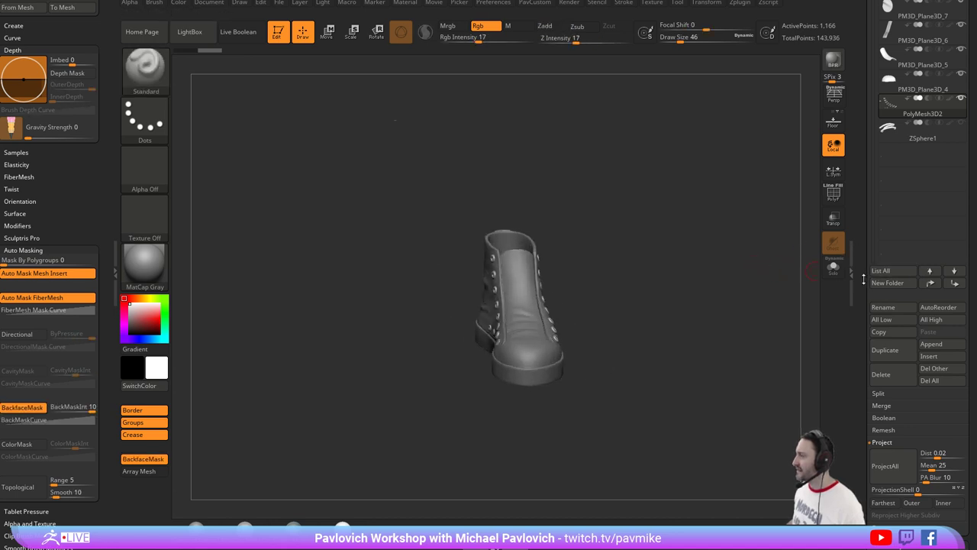
Save the shoe tool as ConverseWorking in the Bebop folder.
left_click_drag(864, 279, 856, 359)
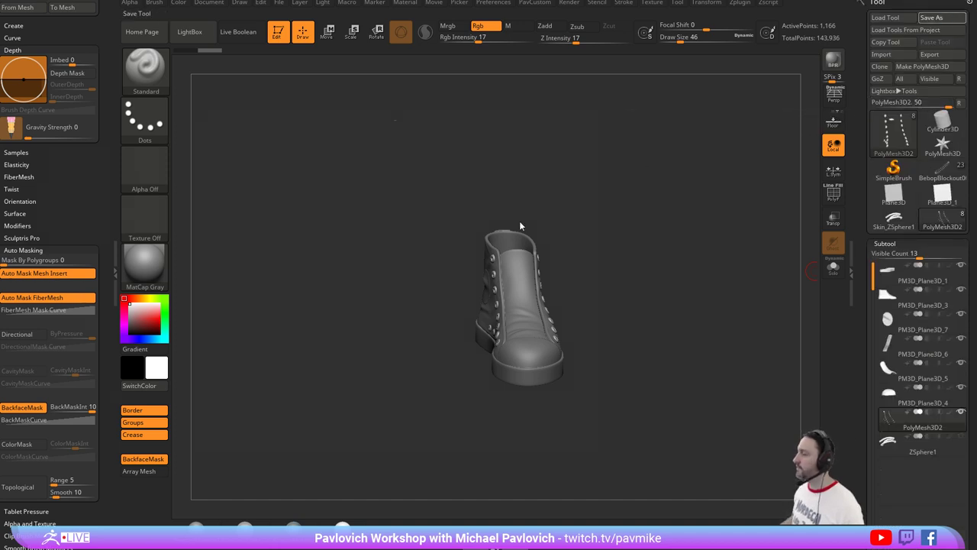
key("ctrl+s")
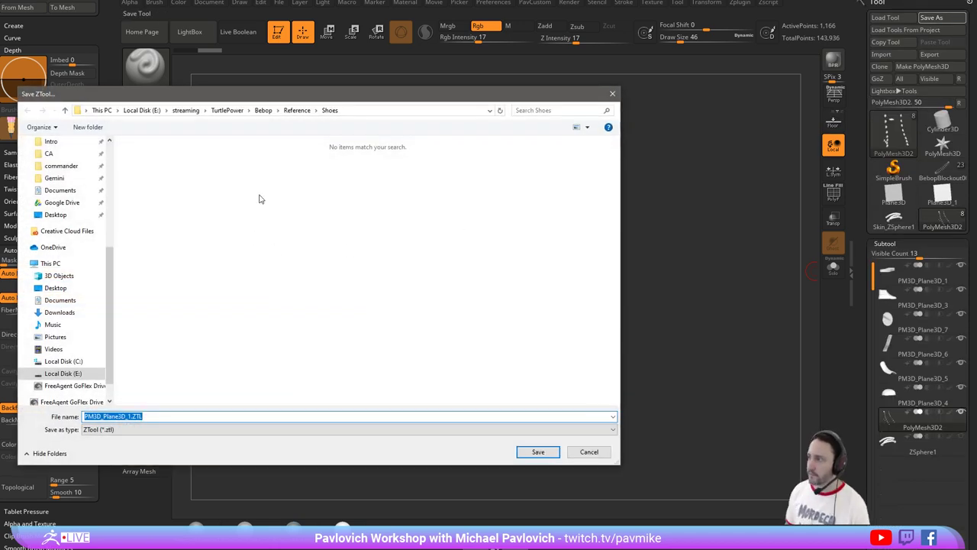
left_click(265, 111)
left_click(217, 416)
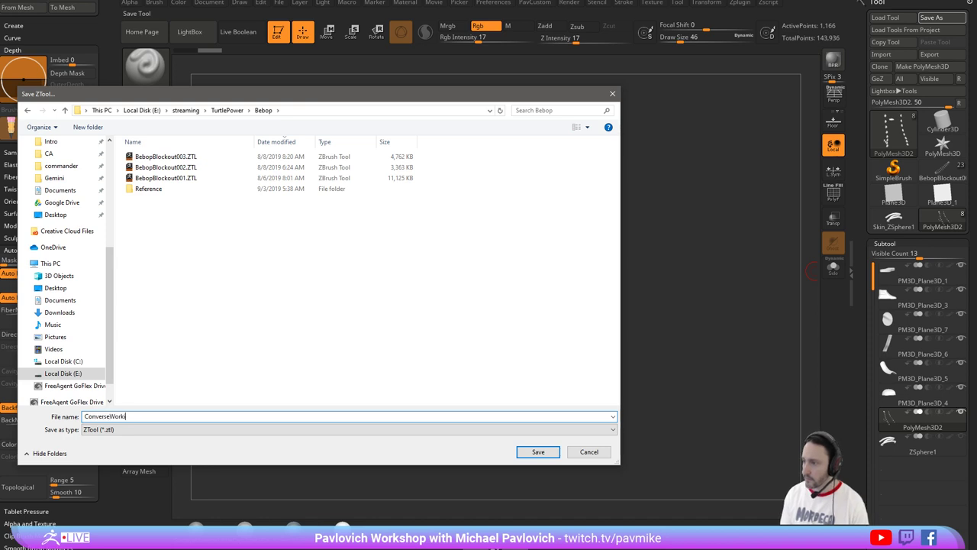
type("ing")
key("Return")
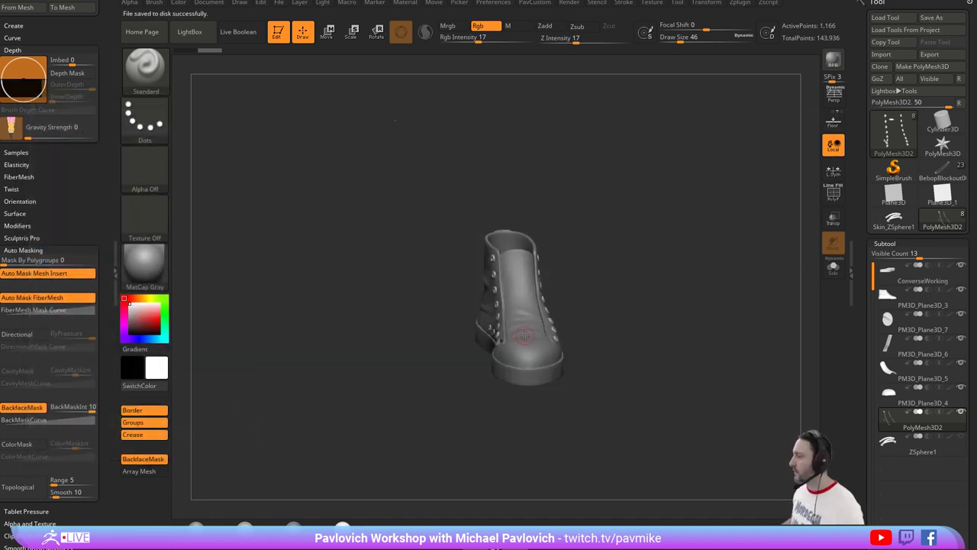
Select the toe cap subtool PM3D_Plane3D_4 and set the draw size to 46.
right_click_drag(525, 336, 556, 261)
mouse_move(646, 214)
right_mouse_down()
mouse_move(639, 266)
mouse_move(620, 258)
right_mouse_up()
key("s")
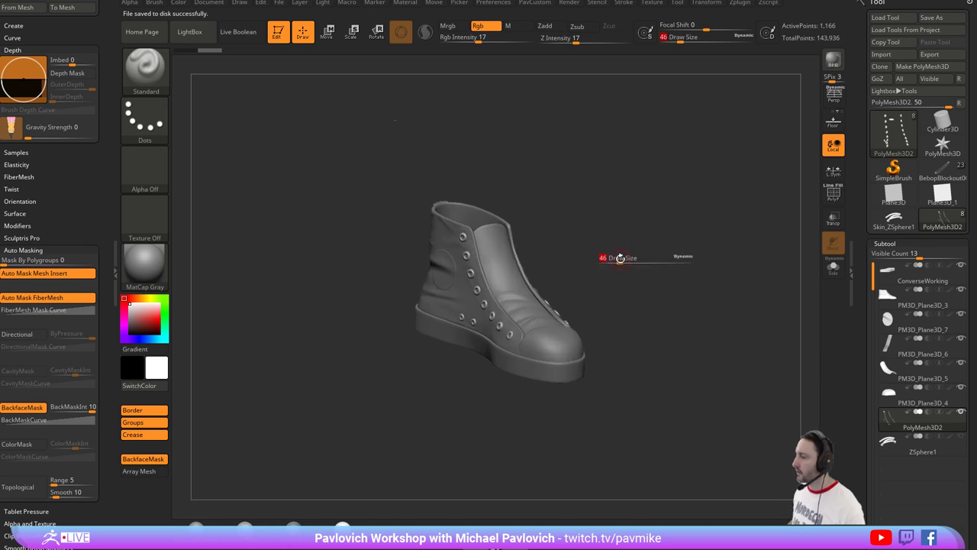
left_click_drag(620, 258, 624, 258)
left_click(506, 275, "alt")
right_click_drag(628, 249, 592, 284)
left_click(524, 351, "alt")
right_click_drag(524, 351, 489, 336)
left_click(582, 275, "alt")
right_click_drag(588, 271, 672, 236)
left_click(563, 334, "alt")
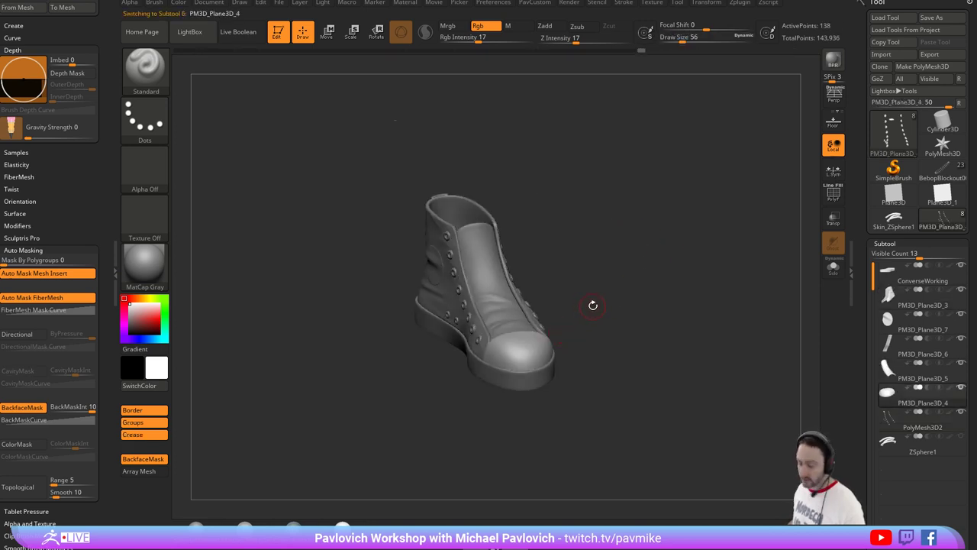
right_click_drag(593, 305, 603, 304)
key("s")
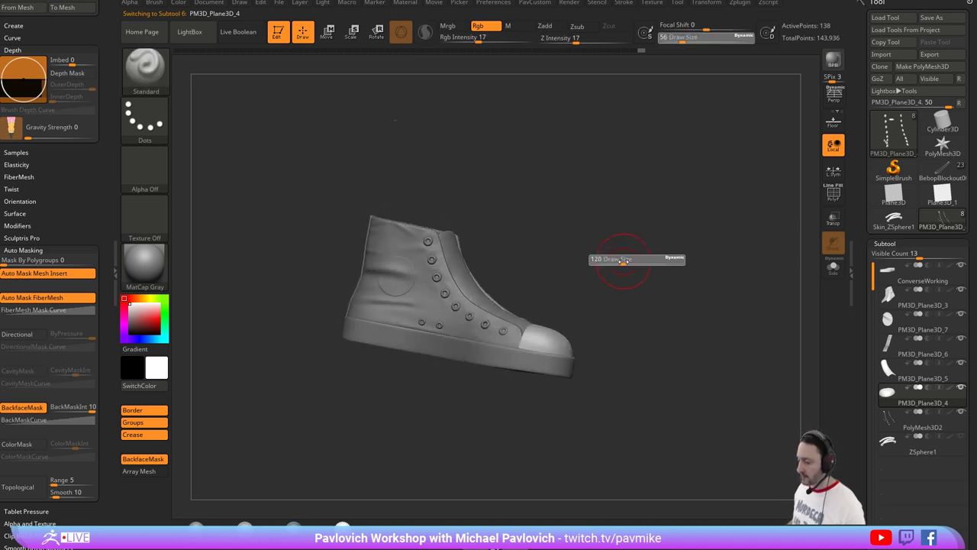
left_click(617, 264)
Convert dynamic subdivision to real subdivision levels on all shoe subtools with Clean Tool Master.
mouse_move(612, 258)
right_mouse_down()
mouse_move(642, 266)
mouse_move(580, 271)
mouse_move(655, 264)
right_mouse_up()
left_click_drag(862, 318, 849, 228)
left_click(736, 9)
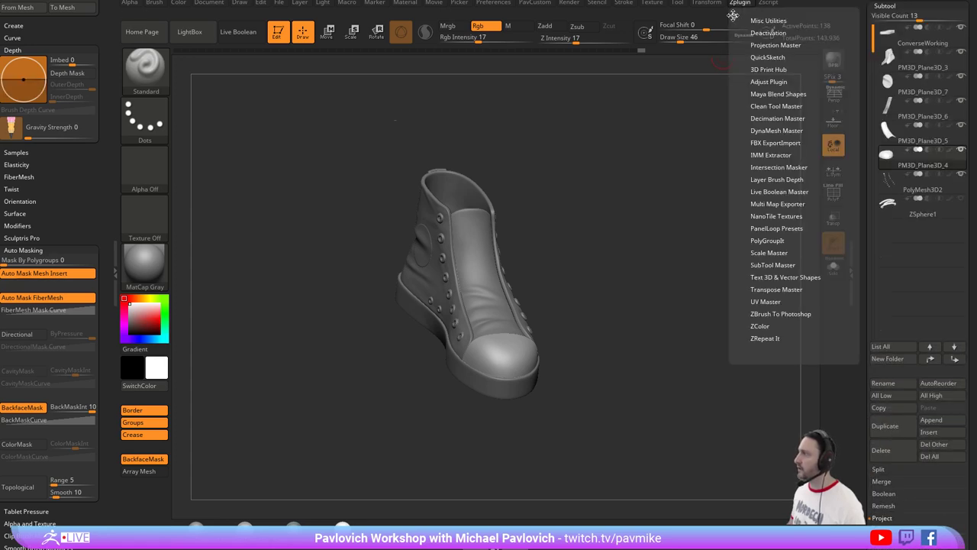
left_click_drag(80, 96, 72, 149)
left_click_drag(103, 304, 112, 471)
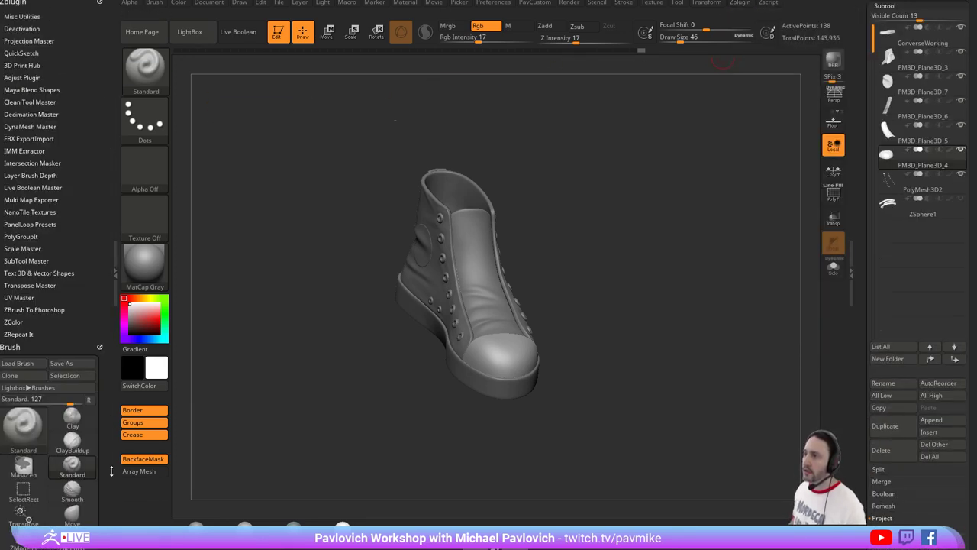
key("shift")
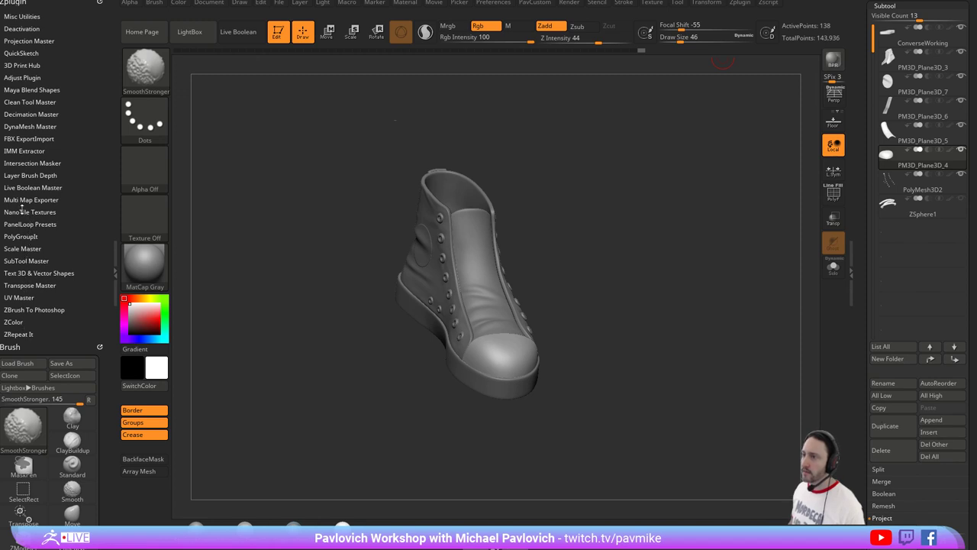
left_click(29, 103)
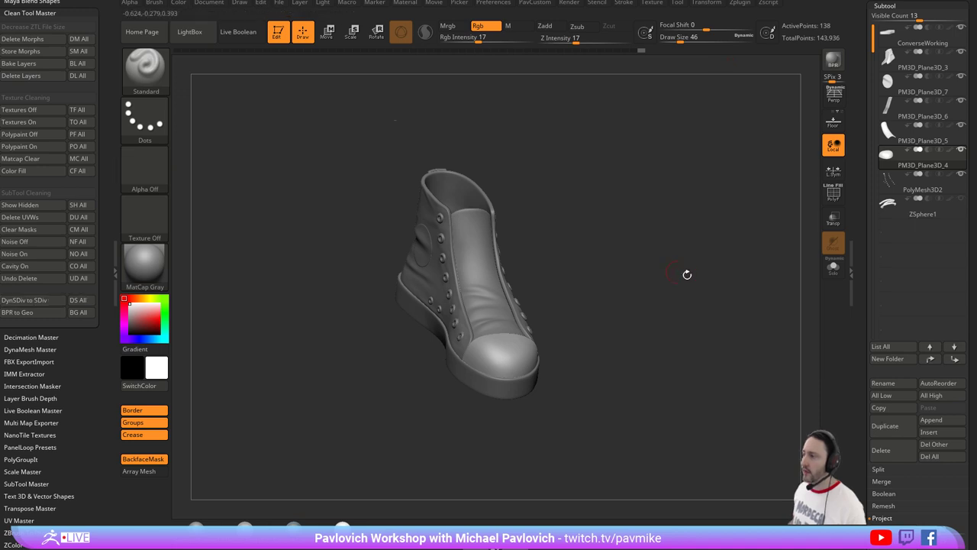
left_click_drag(687, 275, 736, 206)
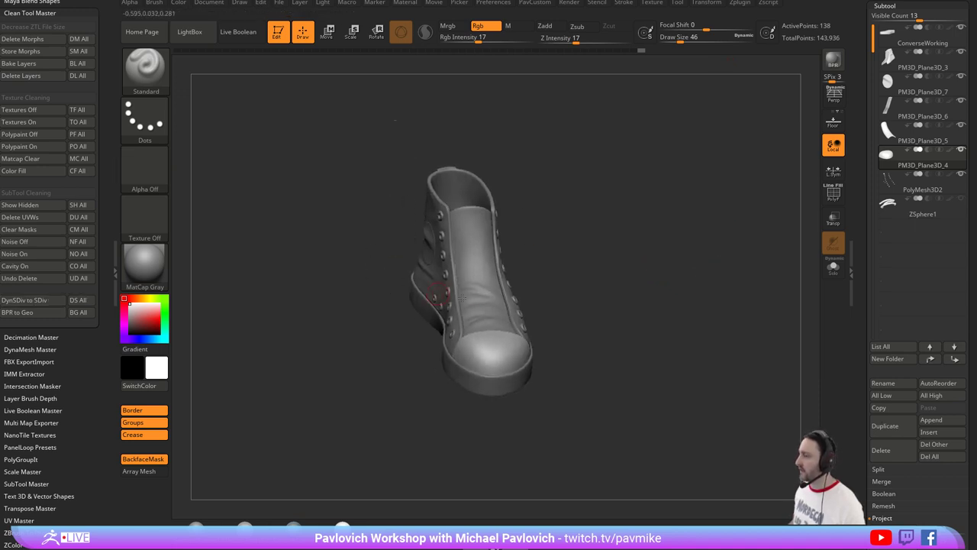
left_click(80, 302)
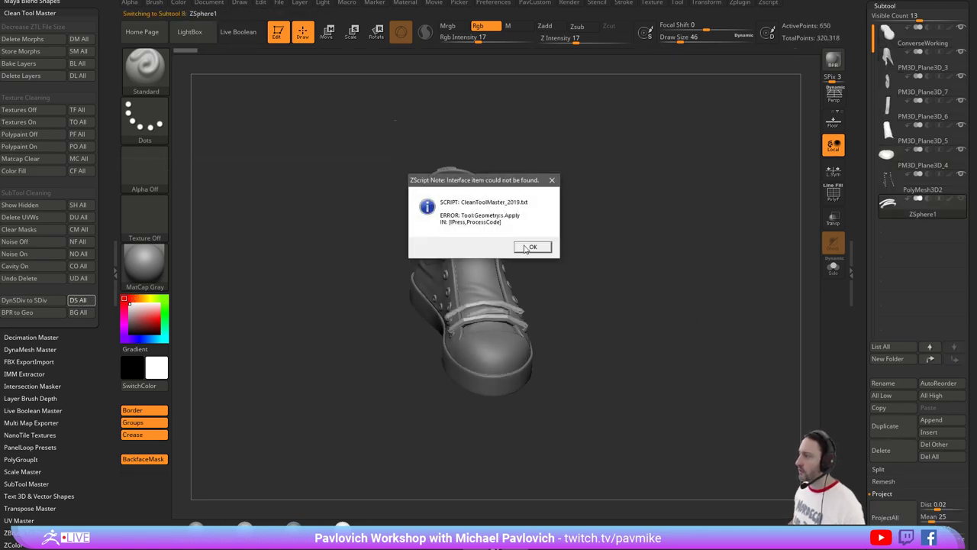
left_click(528, 247)
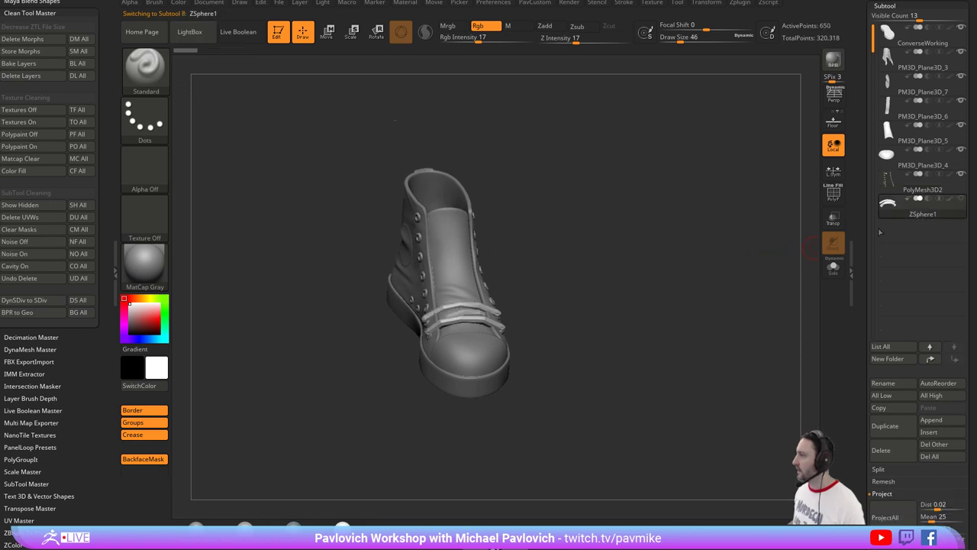
Merge the visible shoe subtools into one mesh and switch to the merged tool.
left_click(889, 417)
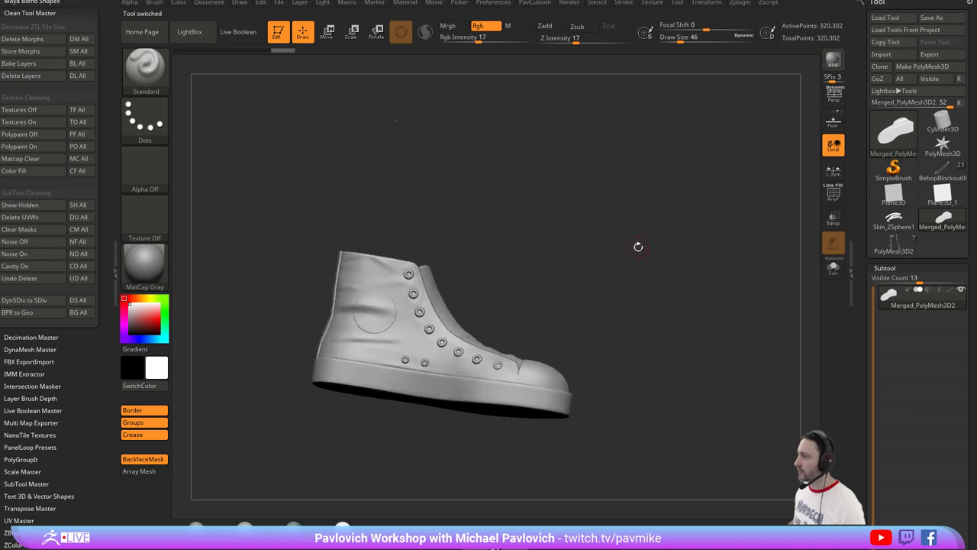
left_click_drag(515, 284, 677, 299)
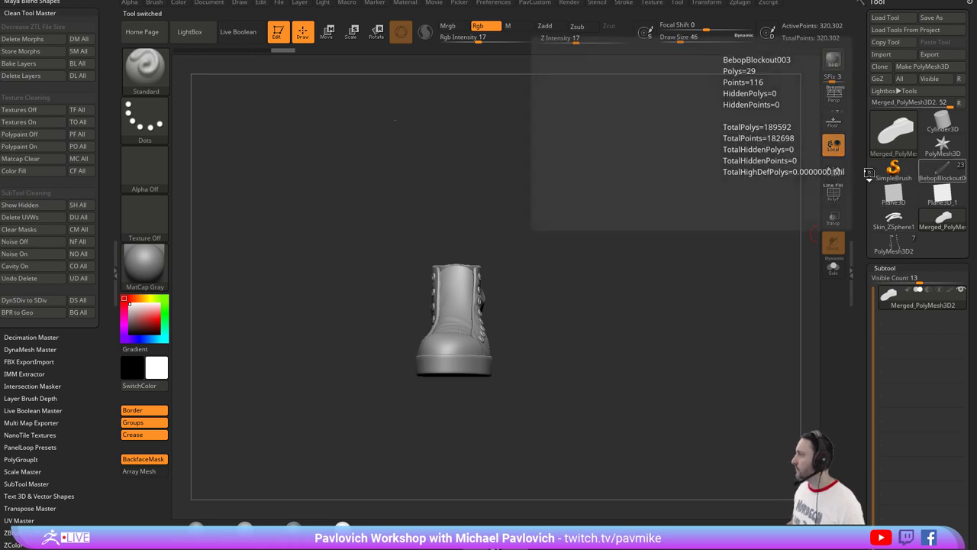
Switch to the BebopBlockout003 character tool, frame the whole figure and turn on the floor grid.
left_click(938, 176)
mouse_move(654, 255)
left_mouse_down()
mouse_move(654, 299)
mouse_move(641, 260)
left_mouse_up()
key("f")
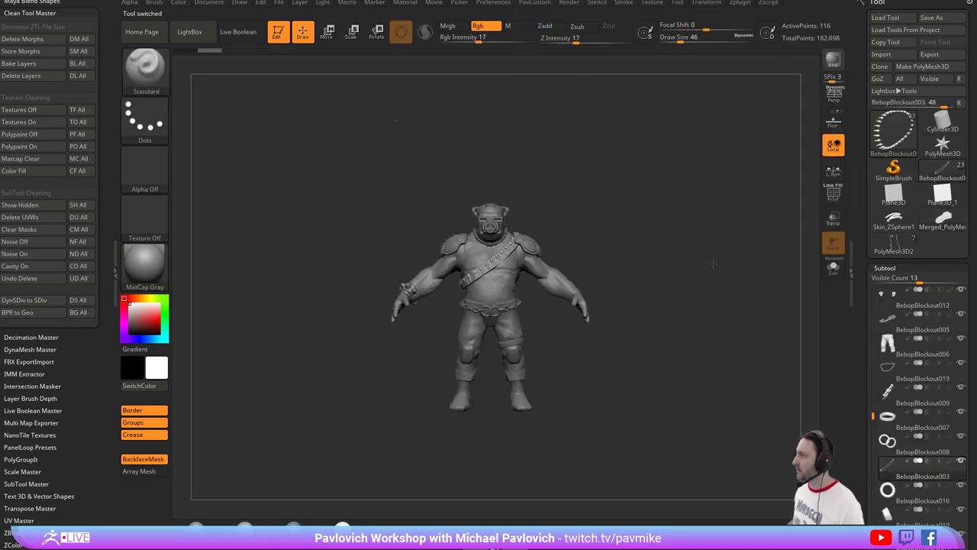
left_click(838, 124)
left_click_drag(729, 200, 696, 203)
Append the merged shoe mesh to the character as a new subtool.
scroll(939, 197, "down", 10)
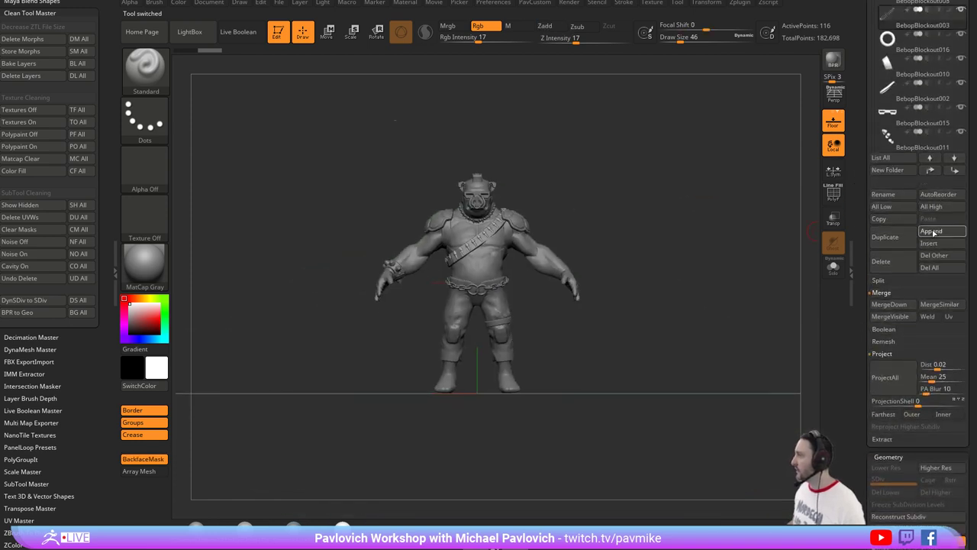
left_click(929, 231)
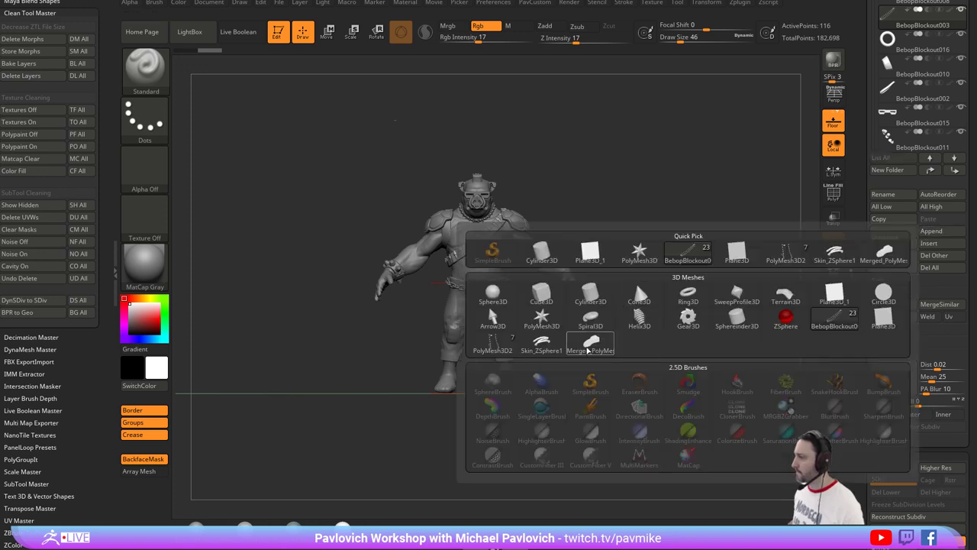
left_click(589, 350)
left_click_drag(647, 314, 714, 289)
key("f")
left_click_drag(639, 372, 726, 291, "shift")
Select the appended Merged_PolyMesh3D3 shoe subtool and apply the Unify deformation to it.
scroll(886, 283, "down", 12)
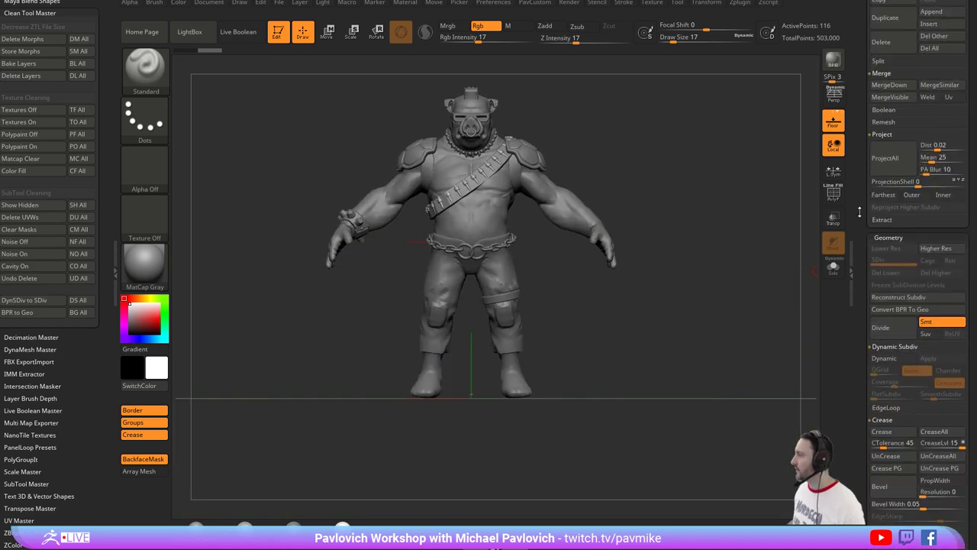
key("shift")
left_click(886, 249)
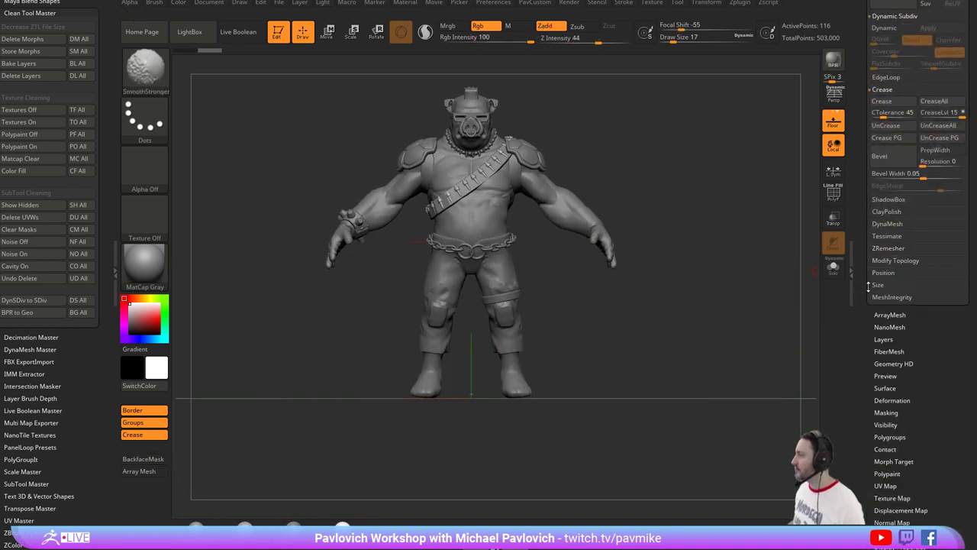
left_click(886, 401)
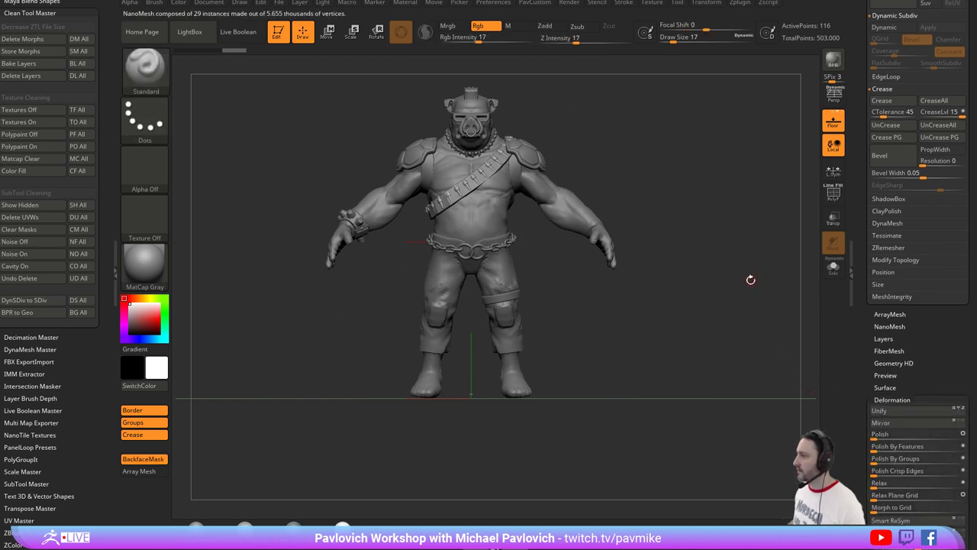
left_click_drag(748, 280, 595, 318)
scroll(865, 205, "up", 10)
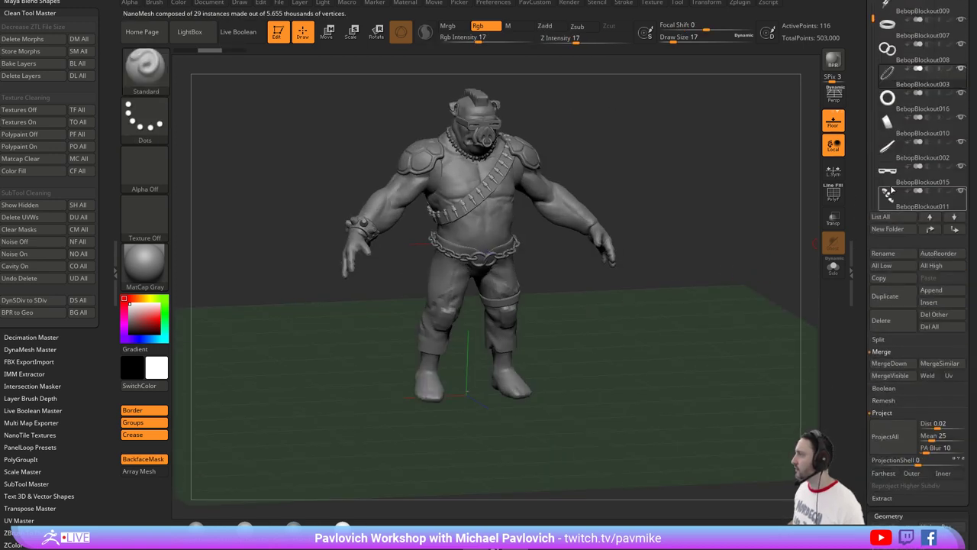
scroll(873, 88, "down", 1)
left_click_drag(873, 88, 875, 103)
left_click(890, 79)
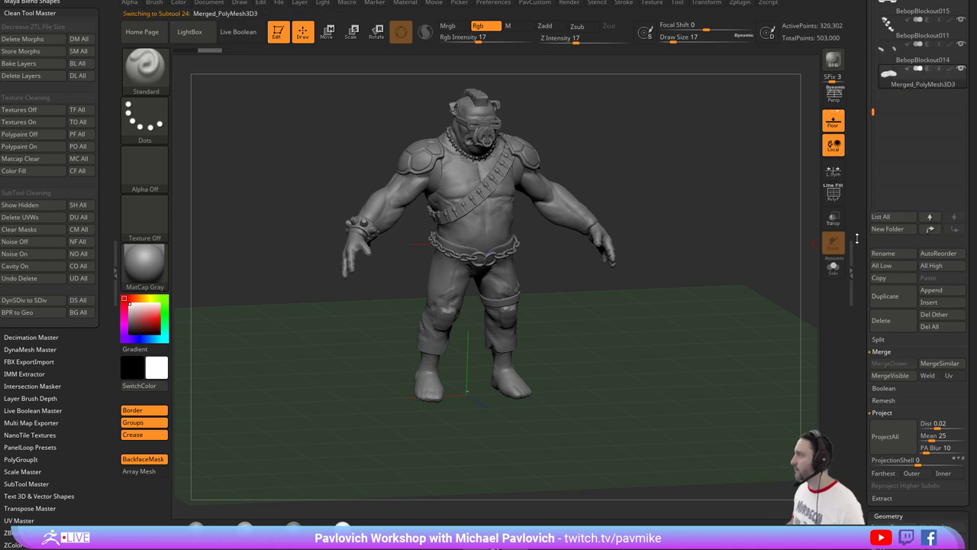
left_click_drag(862, 254, 848, 149)
left_click(884, 407)
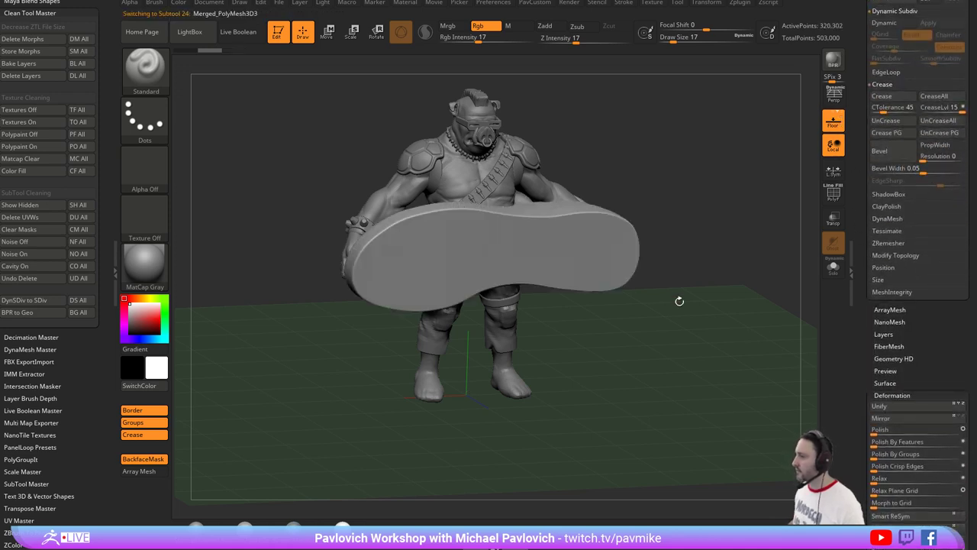
Rotate the shoe so its sole faces the floor and its toe points the same way as the character.
left_click_drag(680, 301, 706, 255, "shift")
key("w")
left_click_drag(650, 182, 580, 188, "shift")
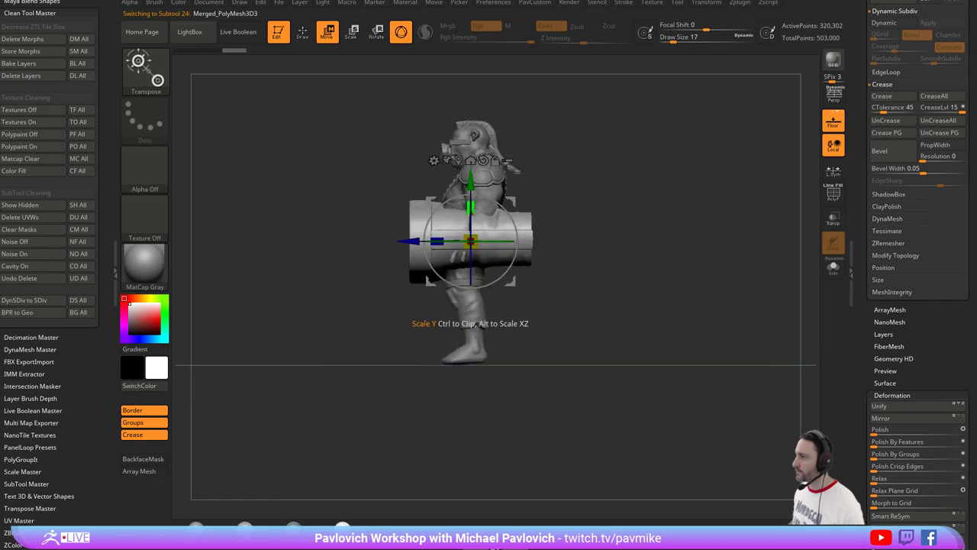
left_click_drag(489, 199, 399, 198, "shift")
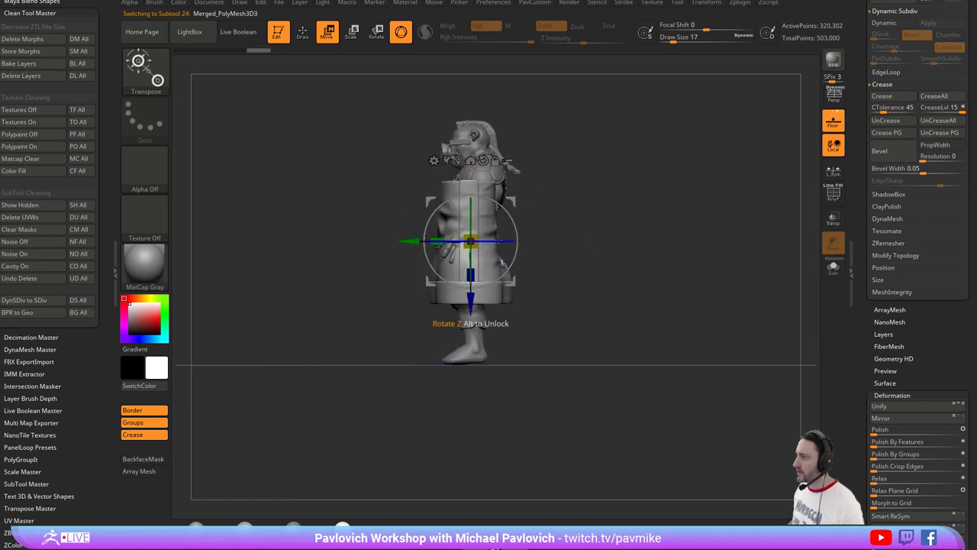
left_click_drag(503, 262, 597, 242)
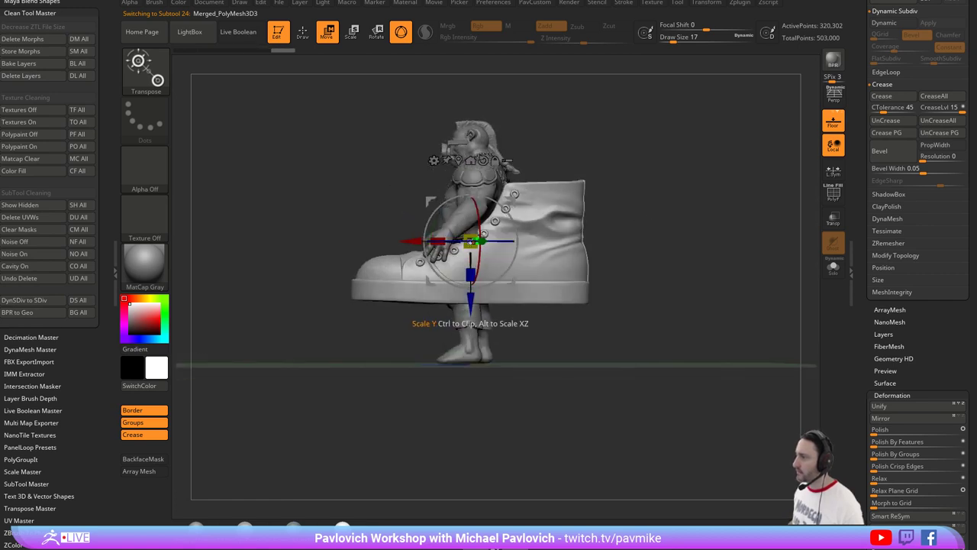
Scale the shoe down to foot size and move it down to the character's foot at floor level.
left_click_drag(471, 242, 537, 253)
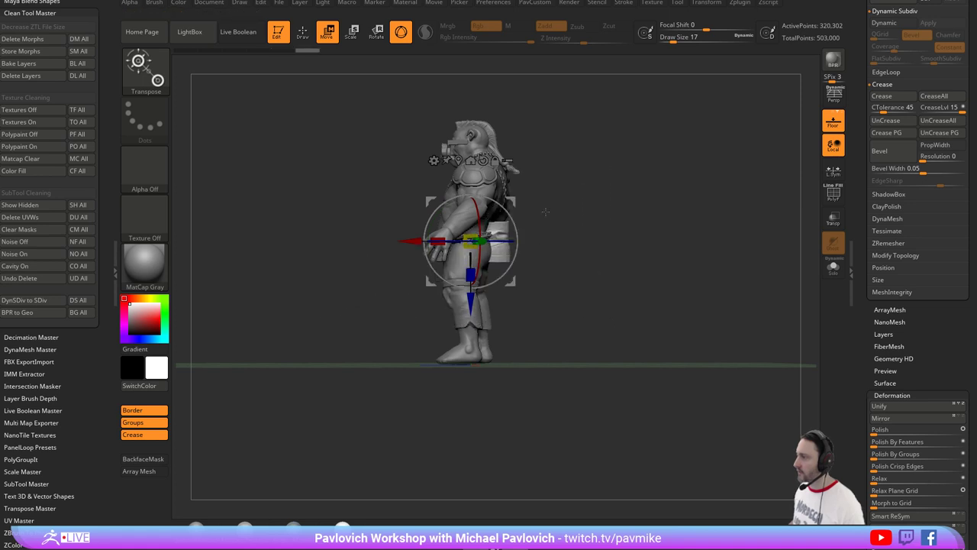
left_click_drag(545, 215, 611, 215, "shift")
left_click_drag(510, 202, 541, 306)
left_click_drag(663, 307, 646, 356, "shift")
left_click_drag(548, 299, 508, 303)
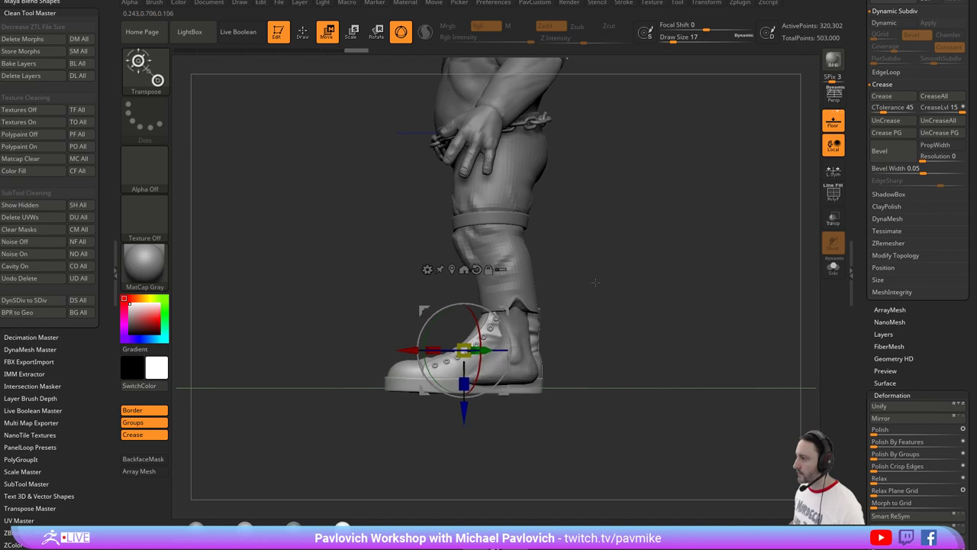
Turn on ghost transparency and fit the shoe around the foot in side view, nudging it along the foot's length.
mouse_move(596, 283)
left_mouse_down("shift")
mouse_move(615, 305)
mouse_move(628, 292)
mouse_move(584, 175)
mouse_move(537, 304)
mouse_move(542, 315)
mouse_move(524, 308)
left_mouse_up("shift")
left_click(834, 220)
key("q")
mouse_move(568, 223)
left_mouse_down("alt")
mouse_move(567, 199)
mouse_move(573, 334)
mouse_move(501, 328)
left_mouse_up("alt")
left_click_drag(573, 325, 594, 284, "shift")
key("bracketleft")
key("bracketleft")
key("w")
left_click_drag(444, 302, 411, 307)
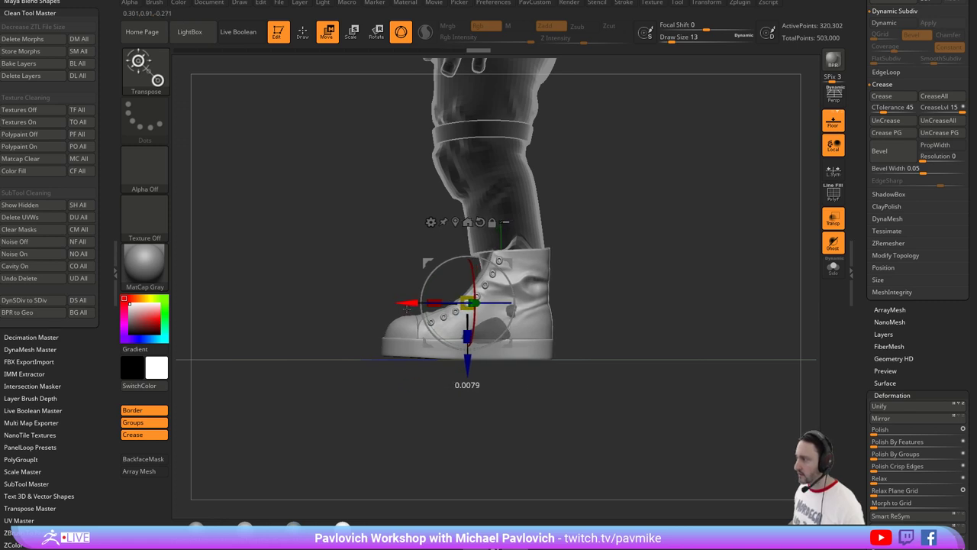
Move the shoe sideways in front view to line it up under the strapped trouser leg.
key("q")
left_click_drag(578, 249, 612, 261, "shift")
key("w")
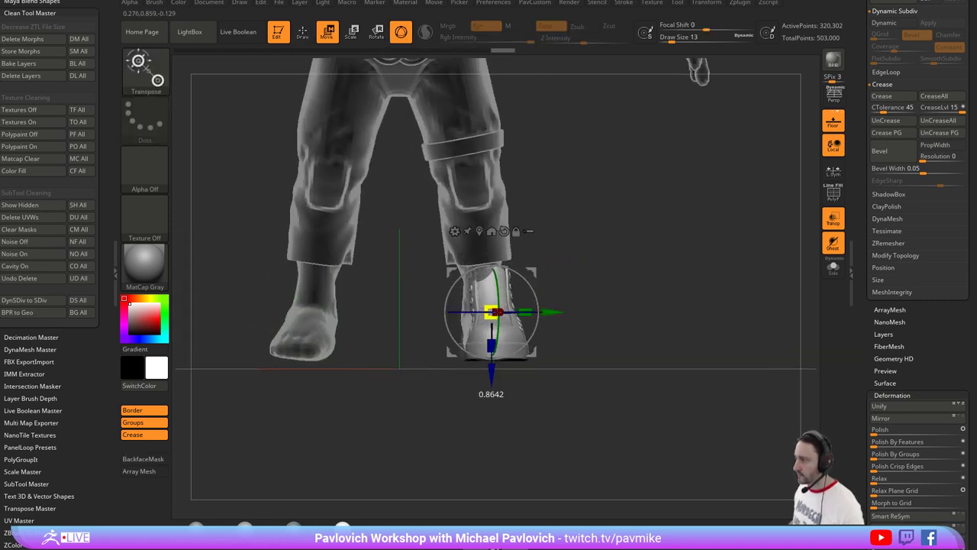
left_click_drag(554, 312, 549, 312)
key("q")
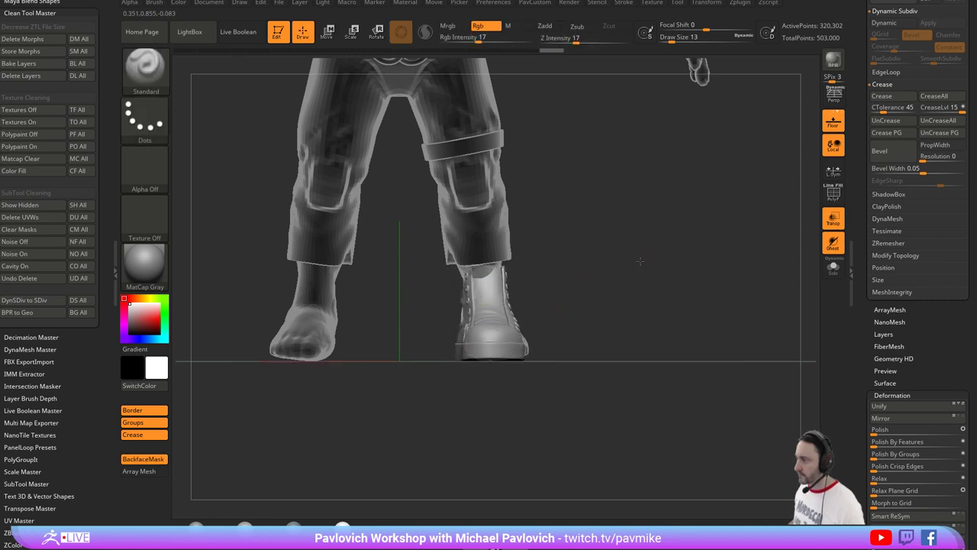
Select the body subtool, hide its lower legs and feet below the trousers, and reselect the shoe.
mouse_move(662, 269)
left_mouse_down("shift")
mouse_move(596, 290)
mouse_move(637, 263)
left_mouse_up("shift")
left_click_drag(736, 258, 482, 289)
left_click(337, 324, "alt")
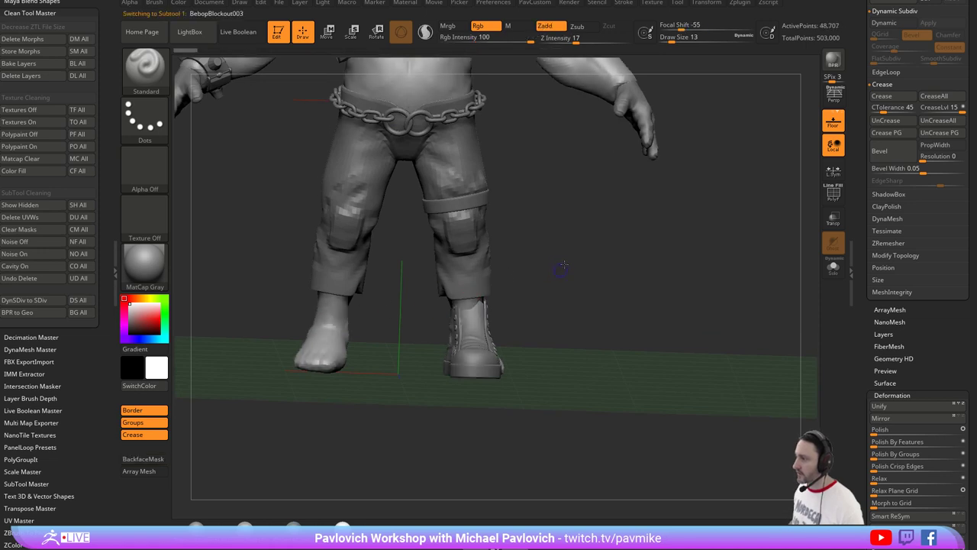
left_click_drag(569, 306, 576, 268)
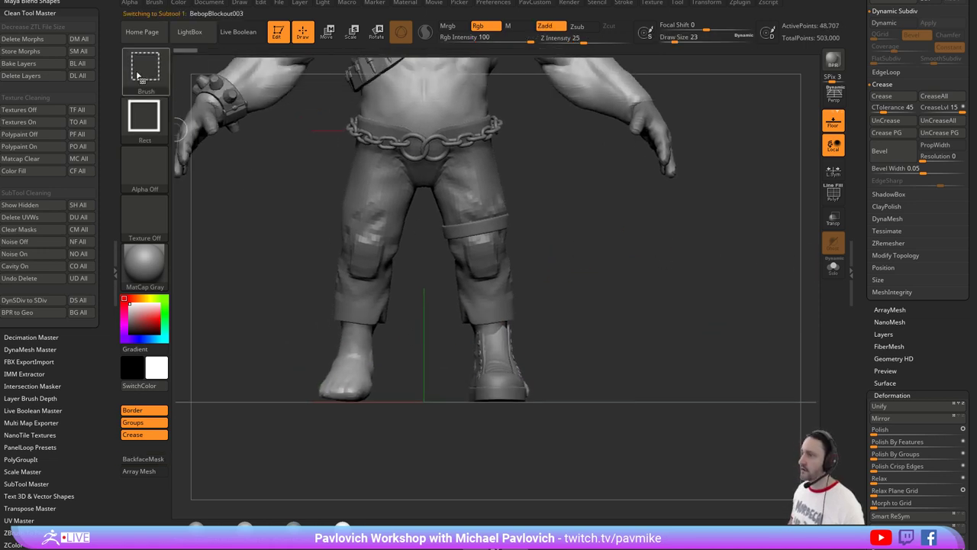
left_click_drag(641, 490, 408, 301, "ctrl+shift")
left_click_drag(616, 276, 576, 266)
left_click(495, 343, "alt")
left_click_drag(526, 293, 582, 312)
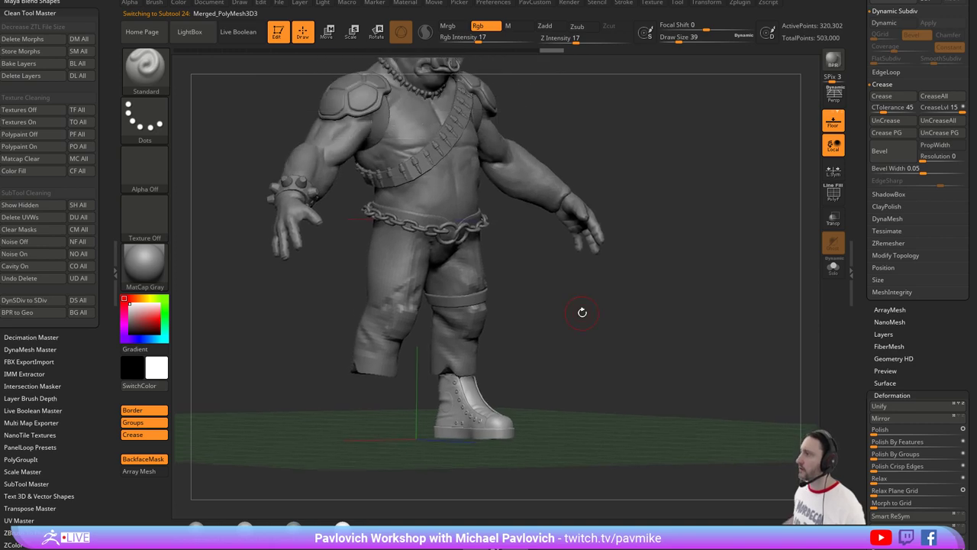
left_click(651, 3)
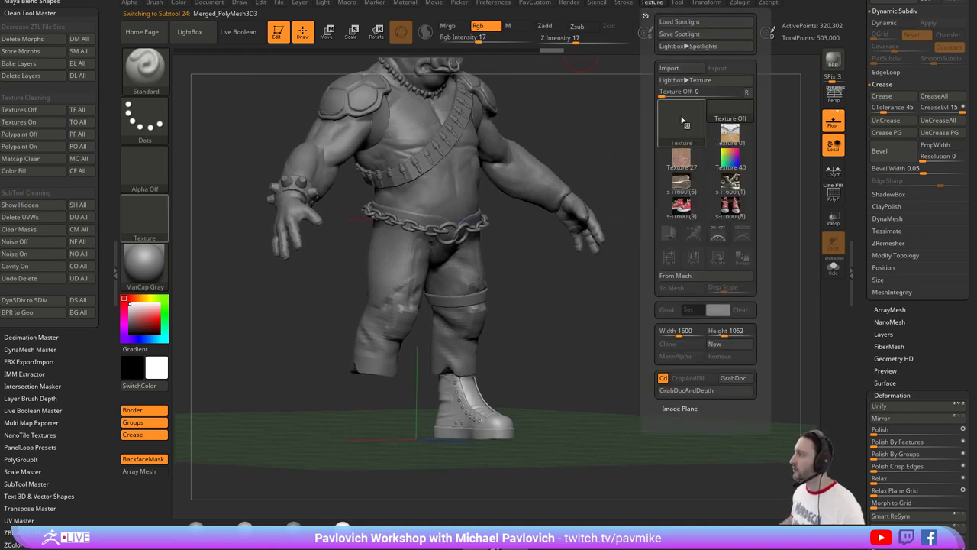
left_click(669, 68)
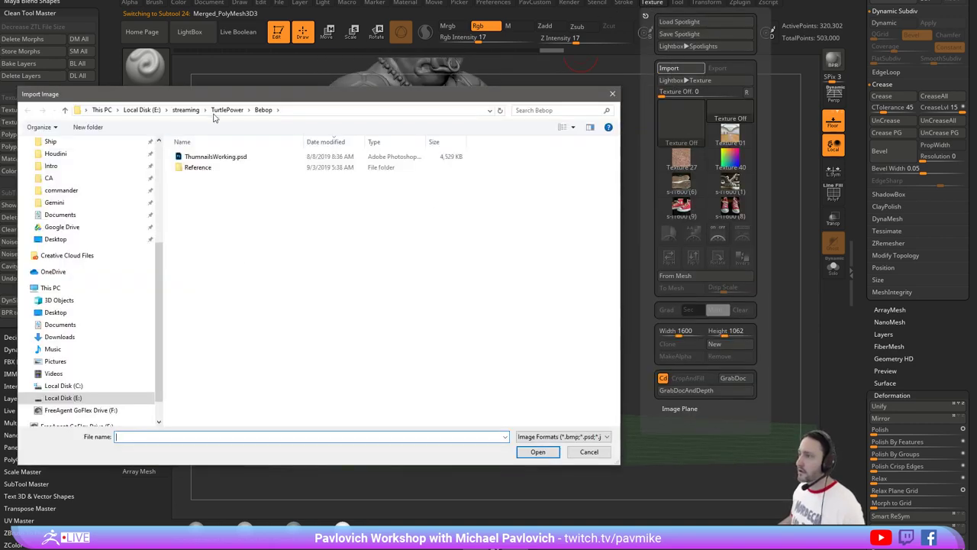
double_click(207, 169)
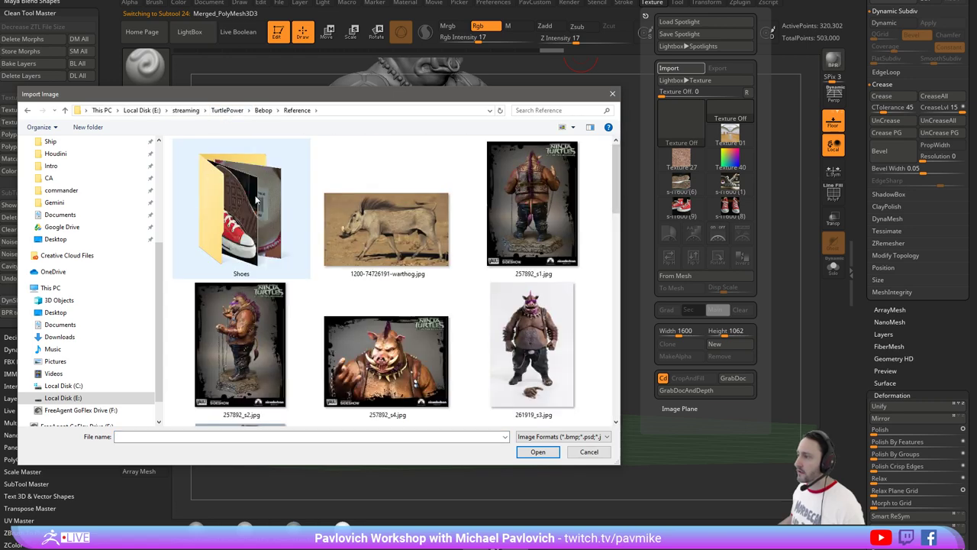
scroll(257, 201, "down", 10)
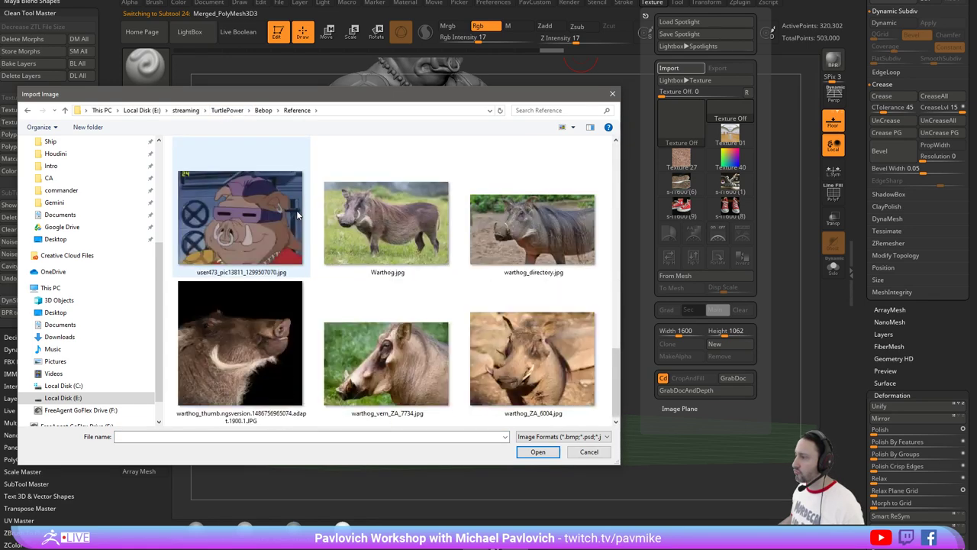
scroll(297, 210, "up", 8)
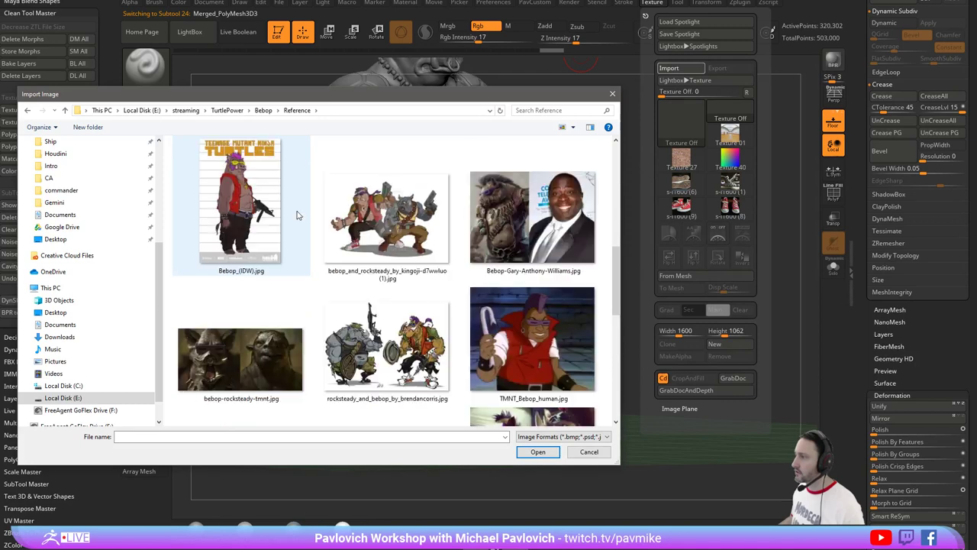
scroll(299, 215, "up", 2)
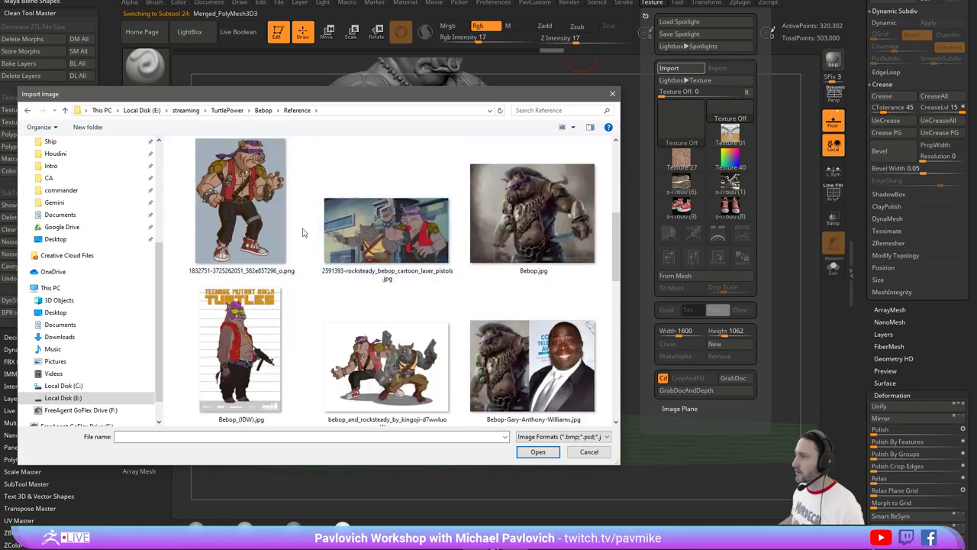
double_click(268, 195)
Add the imported Bebop image to Spotlight and delete the two old sneaker photos from it.
left_click(652, 3)
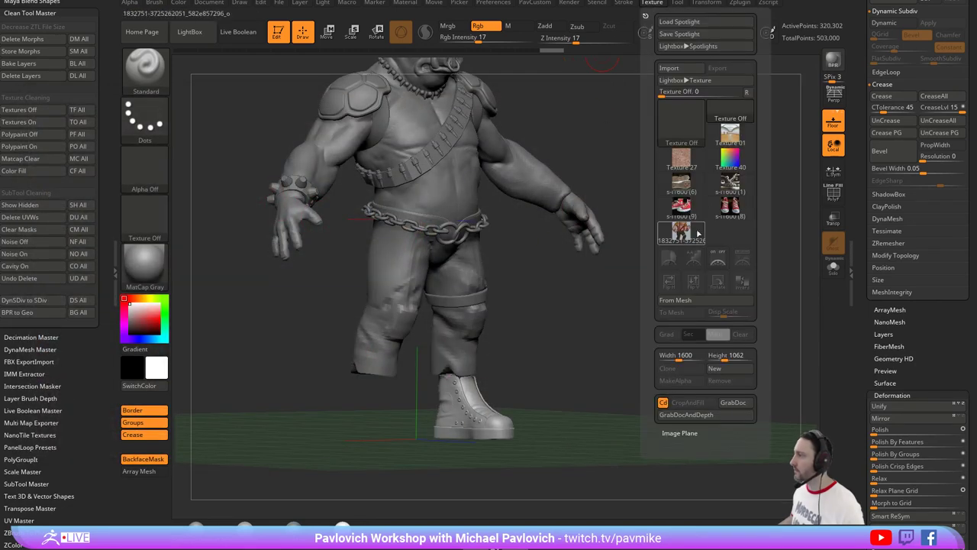
left_click(718, 258)
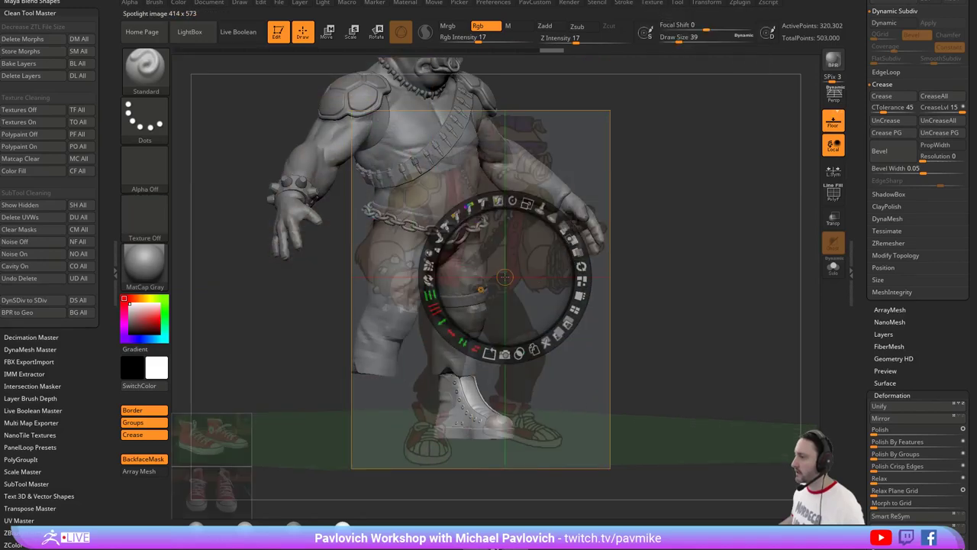
left_click_drag(227, 450, 263, 340)
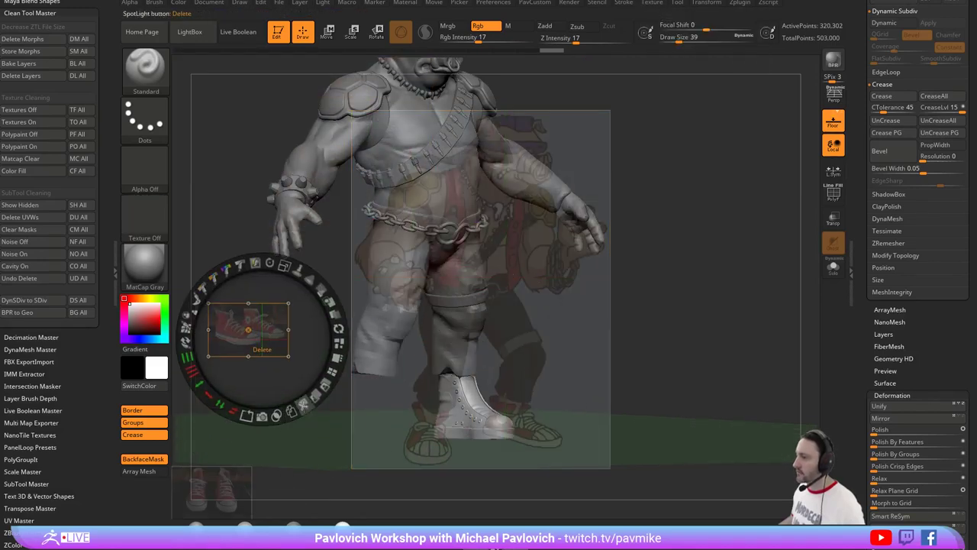
left_click(317, 409)
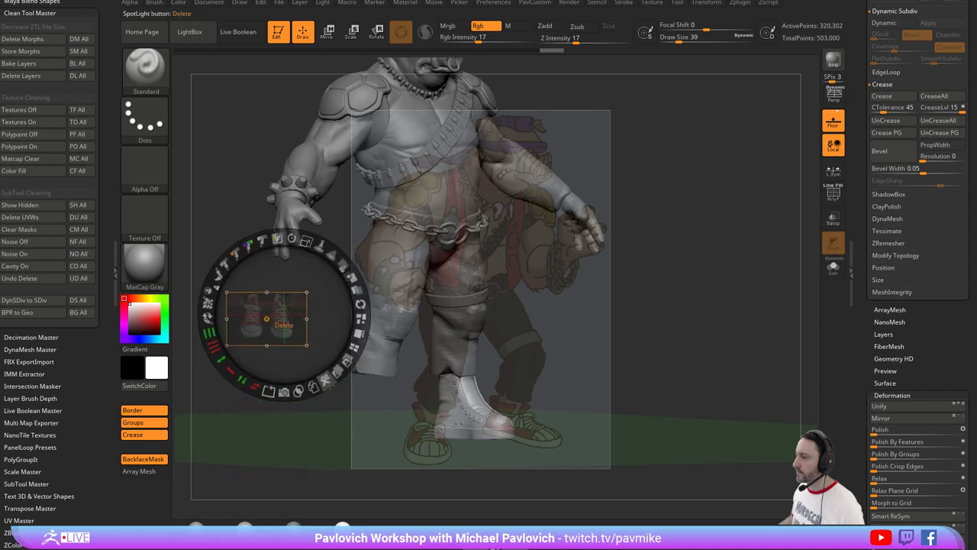
Place the Bebop image over the model, turn off the floor grid, and match the model's view to the drawn pose.
left_click_drag(557, 346, 563, 295)
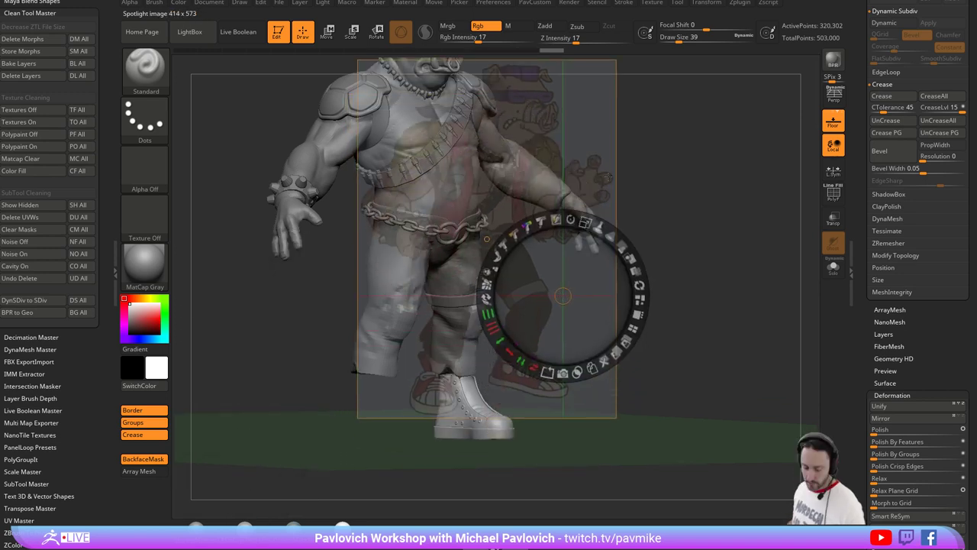
key("z")
left_click(833, 124)
right_click_drag(735, 321, 721, 256, "ctrl")
left_click_drag(720, 255, 723, 248)
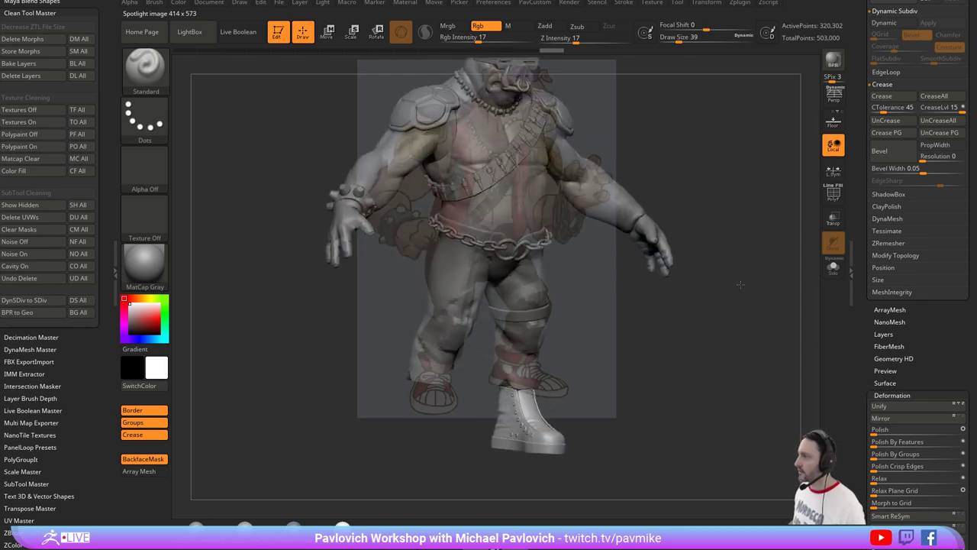
mouse_move(740, 285)
left_mouse_down()
mouse_move(729, 278)
mouse_move(737, 272)
mouse_move(732, 281)
left_mouse_up()
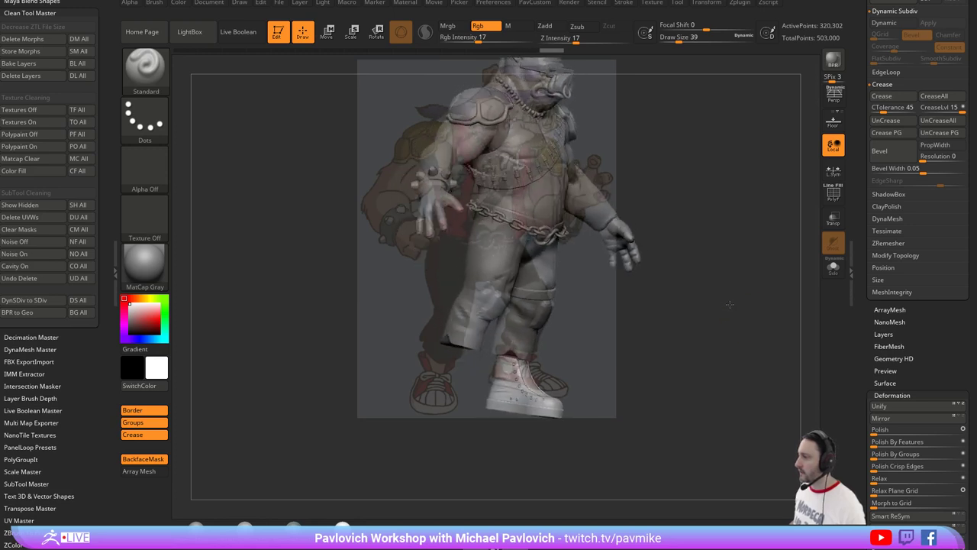
Select the trousers subtool and push the leg hems up with the Move brush to match the reference image.
left_click(527, 331, "alt")
key("s")
left_click_drag(530, 341, 554, 340)
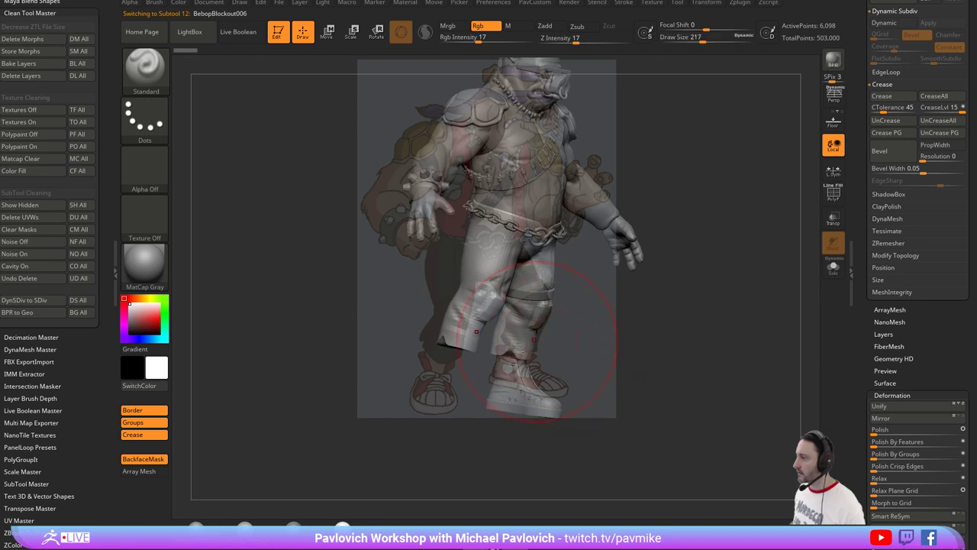
key("b")
key("m")
key("v")
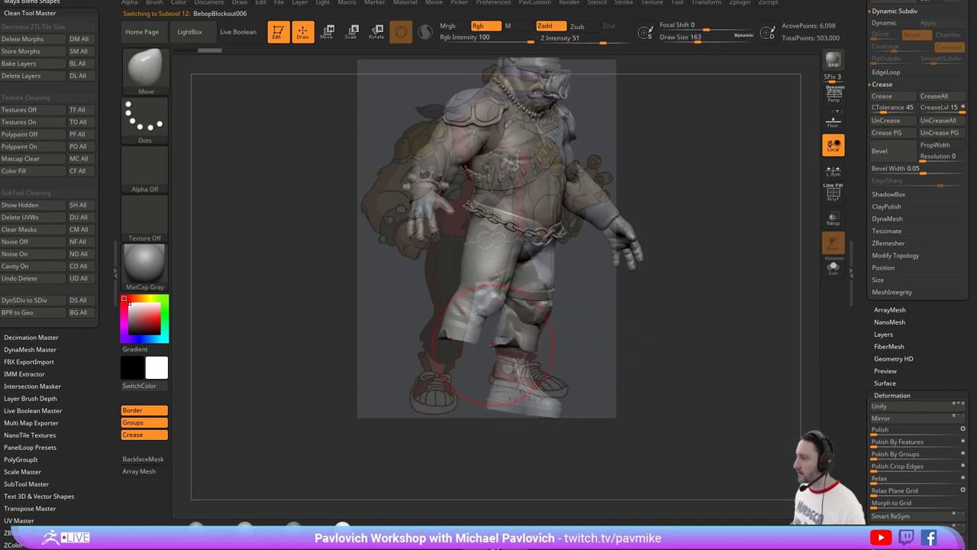
Move the shoe up to the raised trouser hem and check its placement in side view.
key("w")
left_click(523, 343, "alt")
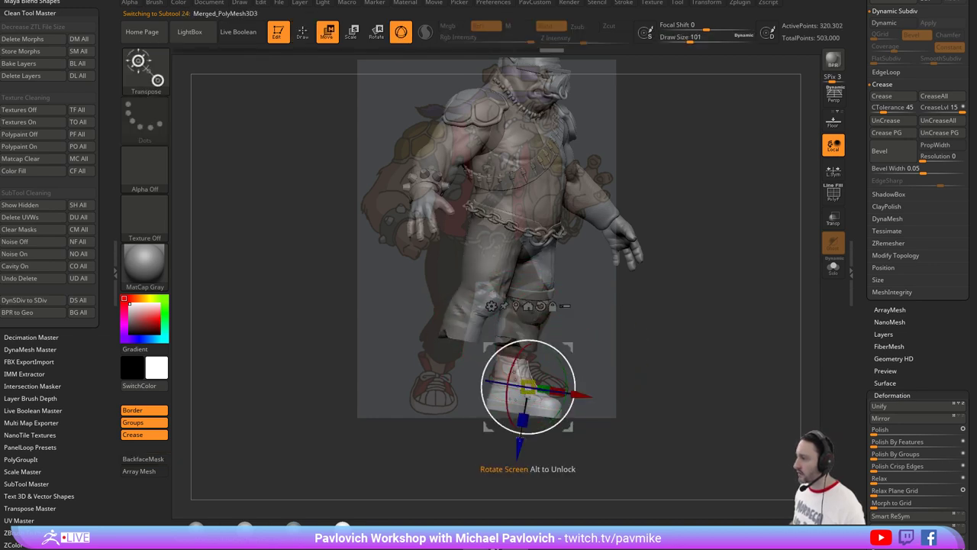
left_click_drag(520, 448, 518, 421)
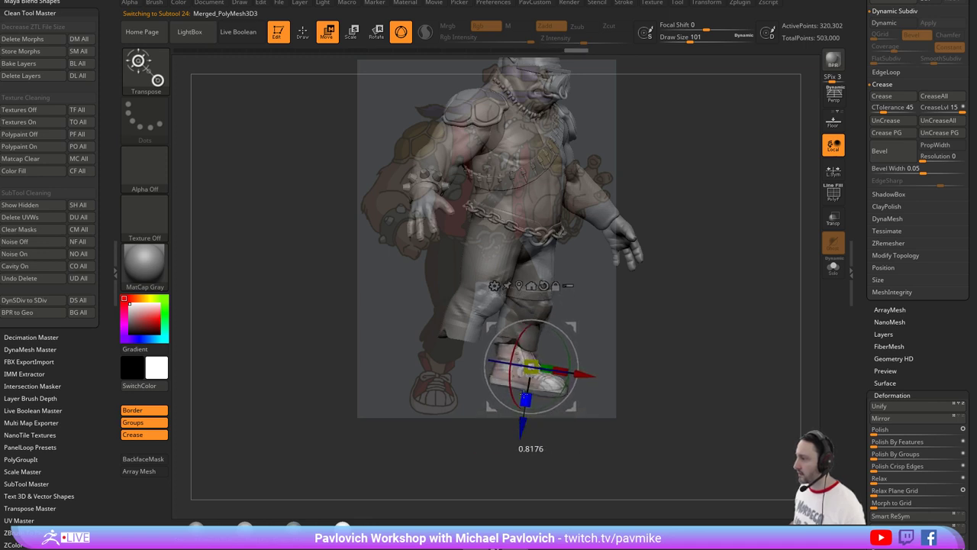
key("q")
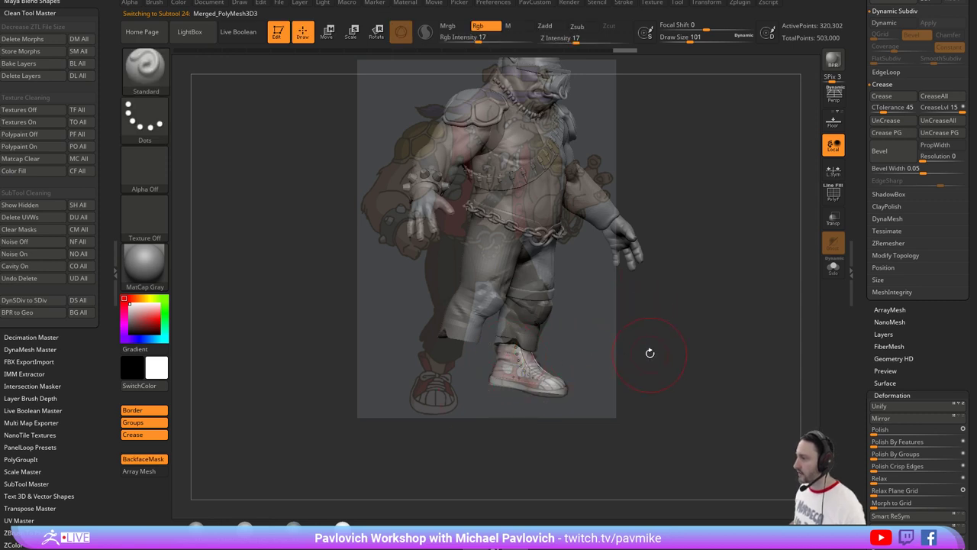
mouse_move(647, 349)
left_mouse_down()
mouse_move(678, 338)
mouse_move(630, 320)
mouse_move(617, 295)
mouse_move(619, 323)
mouse_move(555, 301)
left_mouse_up()
key("s")
key("w")
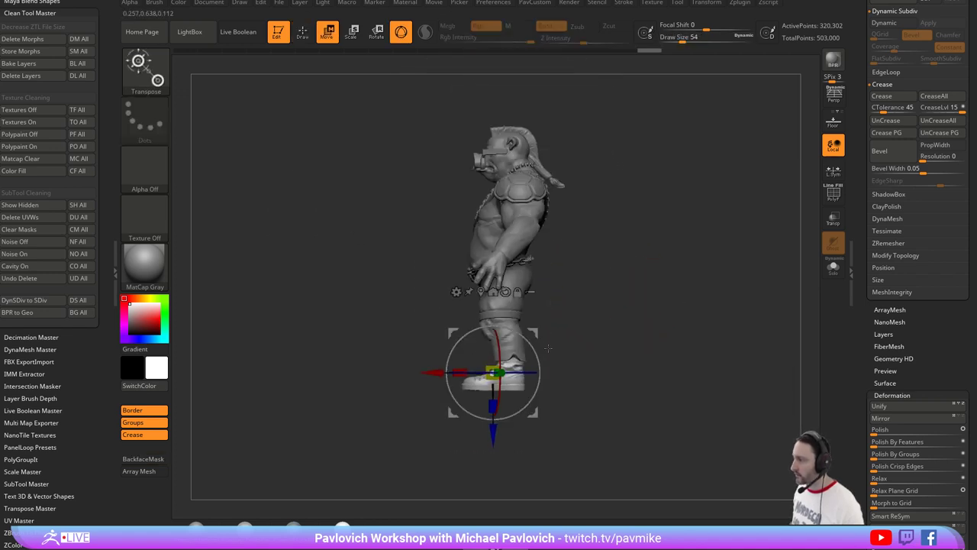
left_click_drag(534, 333, 611, 346)
key("q")
left_click(524, 328, "alt")
key("f")
key("b")
key("m")
key("v")
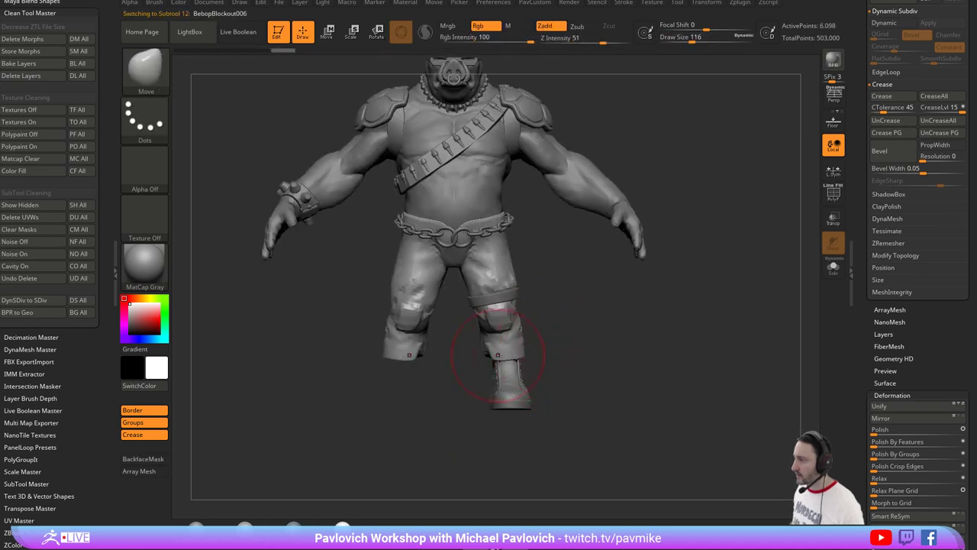
key("s")
mouse_move(553, 342)
left_mouse_down("alt")
mouse_move(557, 370)
mouse_move(552, 262)
mouse_move(565, 336)
left_mouse_up("alt")
key("b")
key("s")
key("t")
left_click_drag(565, 336, 514, 336)
Select the shoe, hide its round ankle patch, delete the lower subdivision levels, and delete the hidden geometry.
left_click(513, 334, "alt")
scroll(537, 310, "up", 3)
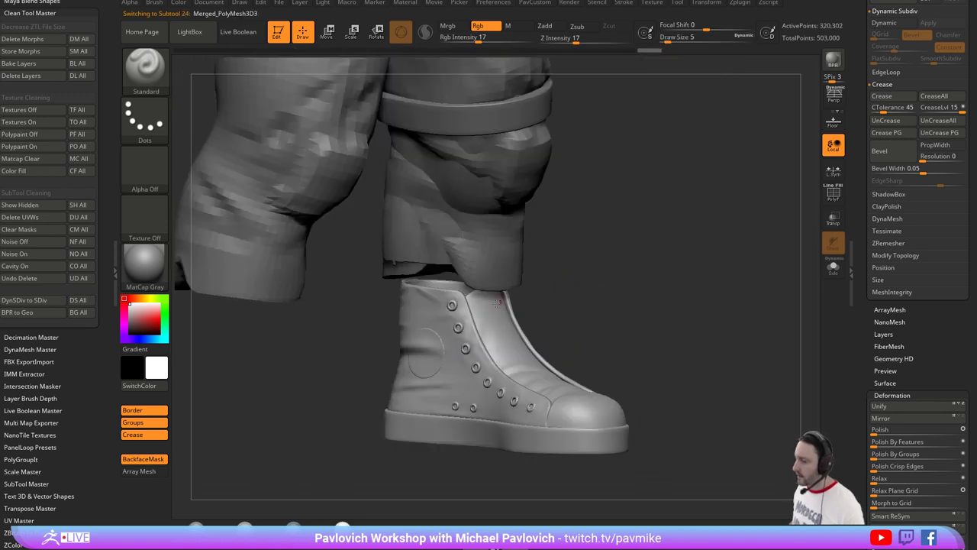
left_click(415, 342, "ctrl+shift")
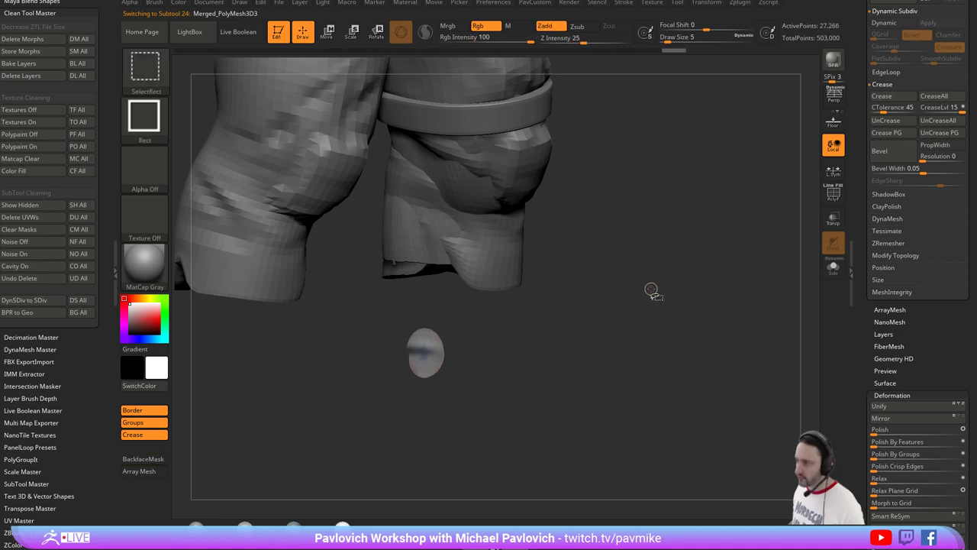
left_click(682, 322, "ctrl+shift")
key("space")
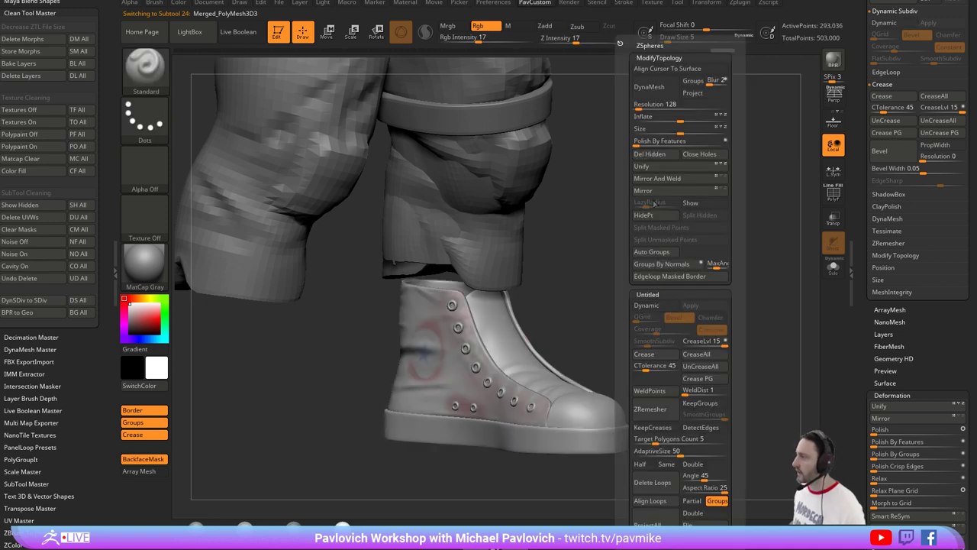
left_click(650, 154)
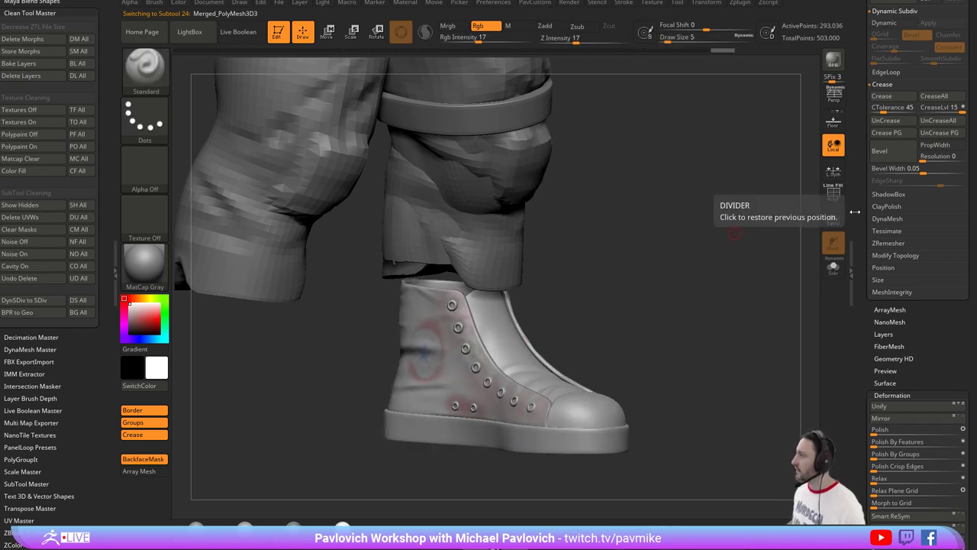
left_click_drag(863, 198, 853, 338)
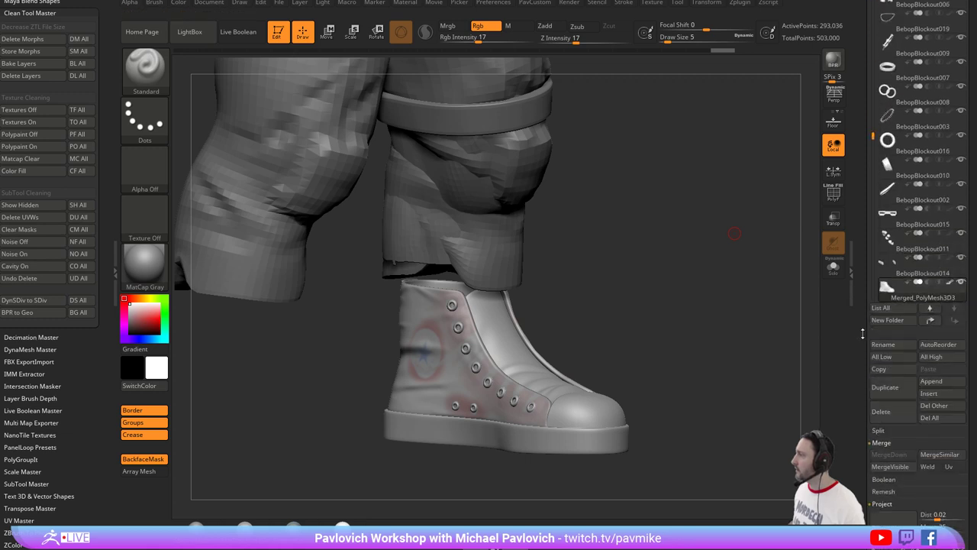
scroll(863, 334, "down", 5)
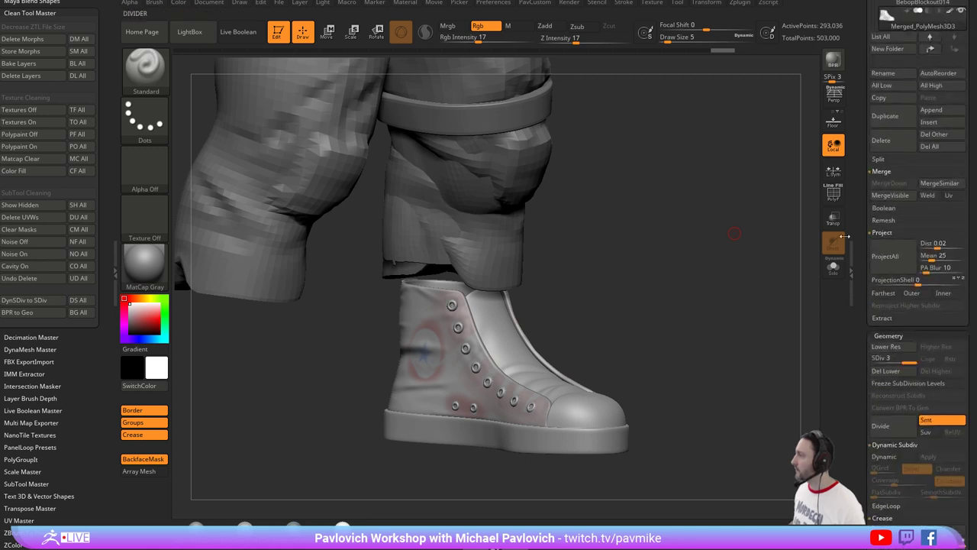
mouse_move(773, 338)
left_mouse_down()
mouse_move(764, 338)
mouse_move(771, 283)
left_mouse_up()
left_click(886, 372)
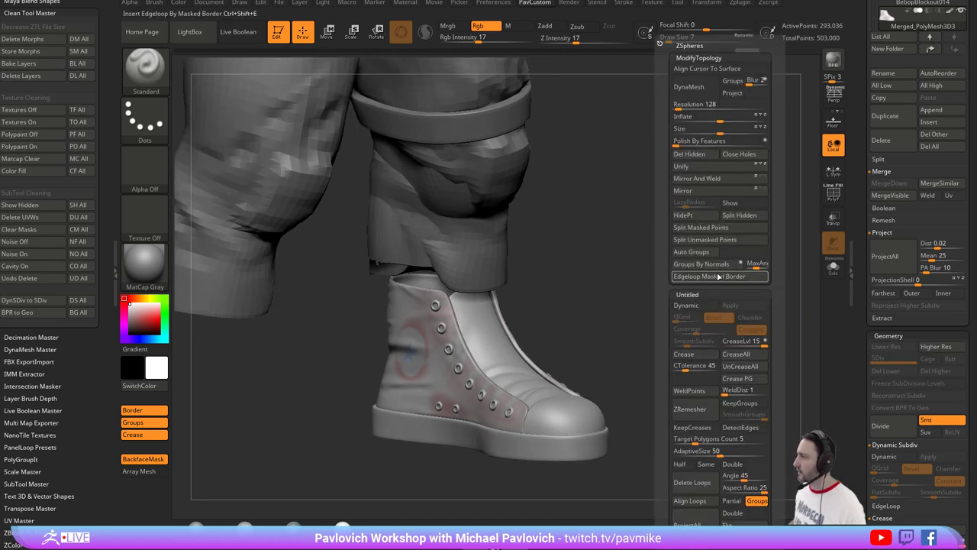
Hide all the lace eyelets along both sides of the shoe and delete the hidden geometry.
left_click(454, 343, "ctrl+alt+shift")
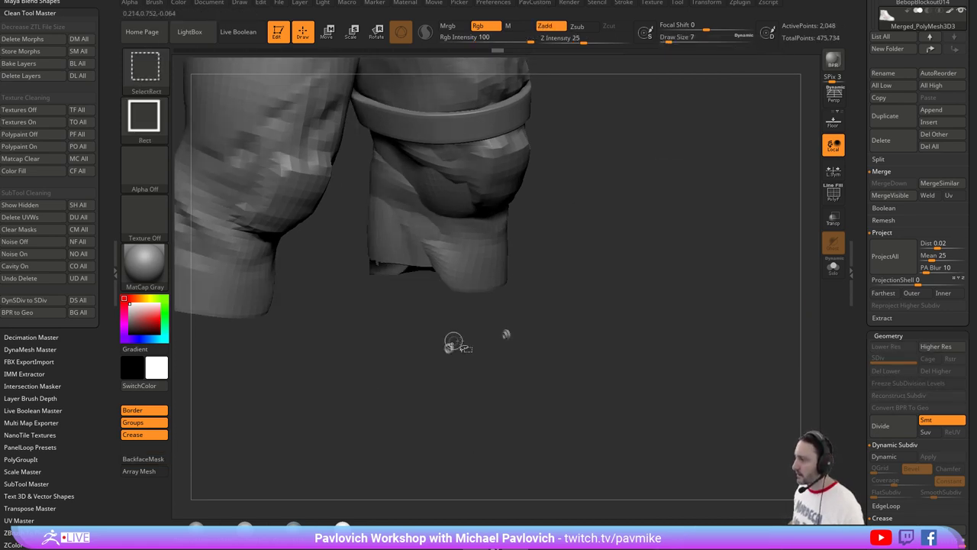
left_click_drag(662, 278, 558, 298, "ctrl+shift")
left_click(429, 287, "ctrl+shift")
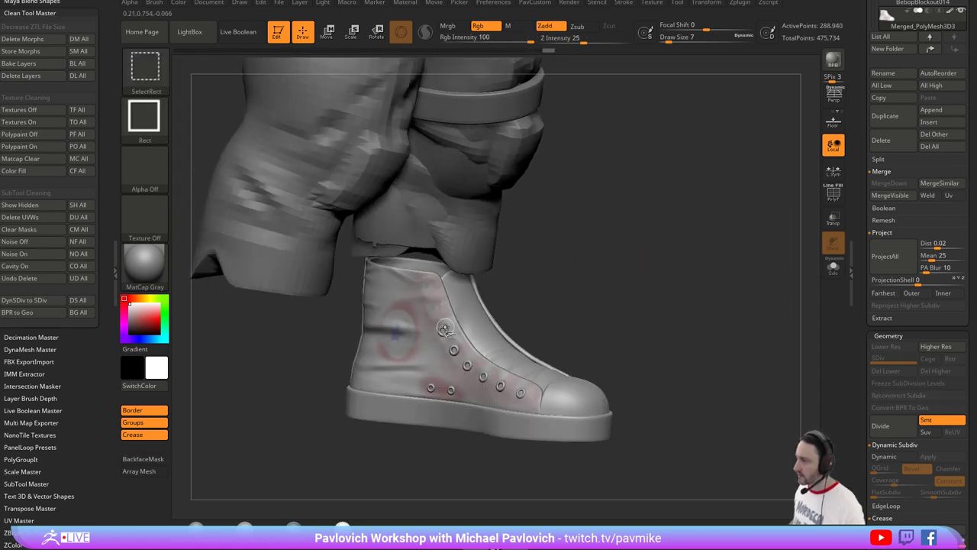
left_click(455, 350, "ctrl+alt+shift")
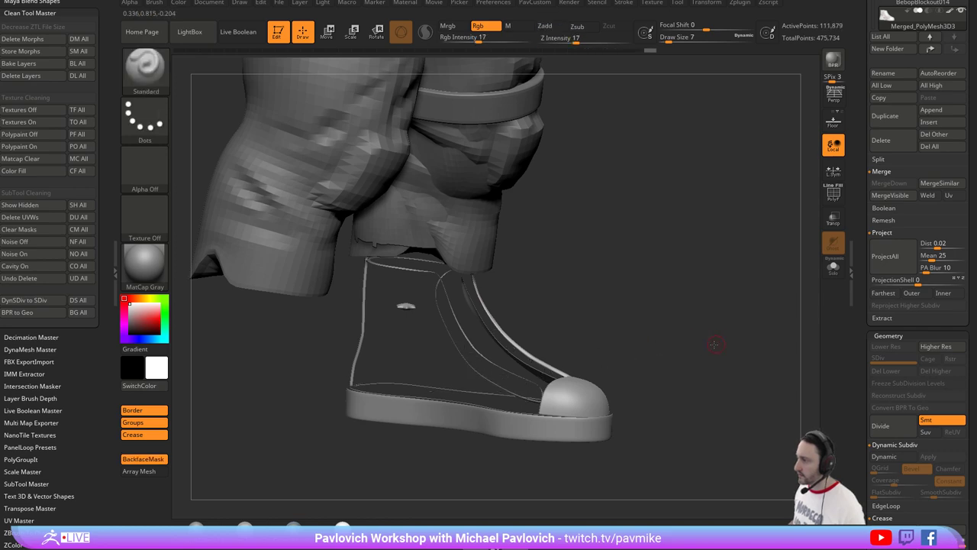
left_click_drag(714, 344, 691, 329)
left_click_drag(714, 332, 733, 349, "ctrl+shift")
mouse_move(699, 287)
left_mouse_down()
mouse_move(676, 279)
mouse_move(674, 244)
left_mouse_up()
left_click_drag(675, 306, 694, 349, "ctrl+shift")
mouse_move(658, 251)
left_mouse_down()
mouse_move(589, 299)
mouse_move(627, 324)
mouse_move(669, 315)
mouse_move(557, 306)
mouse_move(690, 298)
mouse_move(680, 283)
left_mouse_up()
left_click(551, 331, "ctrl+alt+shift")
left_click(568, 360, "ctrl+alt+shift")
left_click_drag(685, 229, 702, 333, "ctrl+shift")
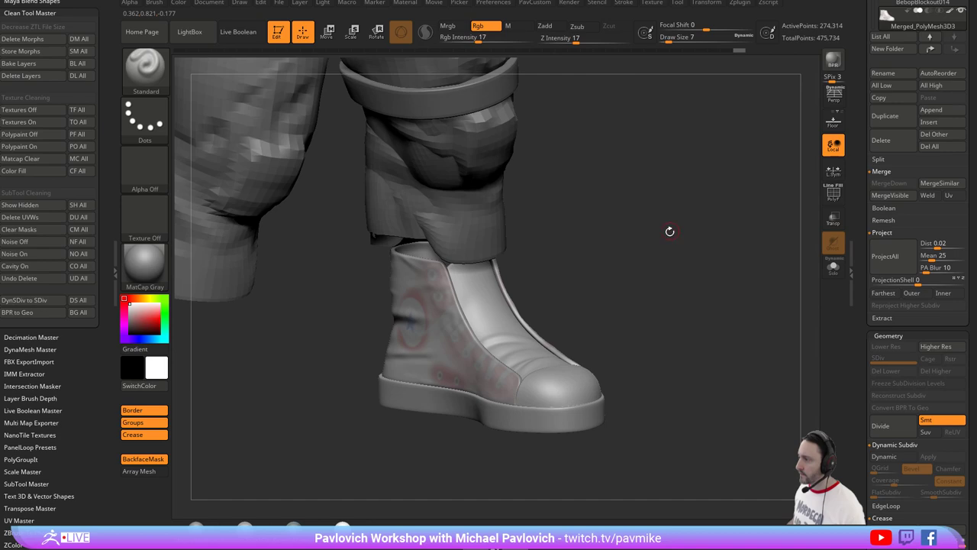
key("F1")
left_click(653, 160)
Hide the vertical strip on the back of the shoe's heel and delete the hidden geometry.
mouse_move(629, 277)
left_mouse_down("shift")
mouse_move(692, 273)
mouse_move(657, 281)
mouse_move(707, 294)
mouse_move(639, 312)
mouse_move(677, 307)
mouse_move(567, 315)
left_mouse_up("shift")
left_click(521, 324, "ctrl+shift")
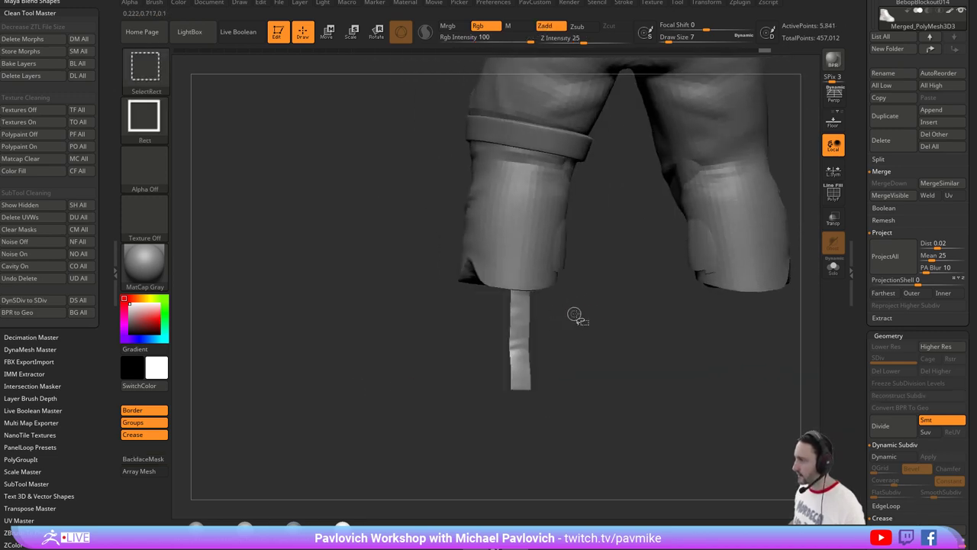
left_click_drag(611, 288, 637, 382, "ctrl+shift")
key("2")
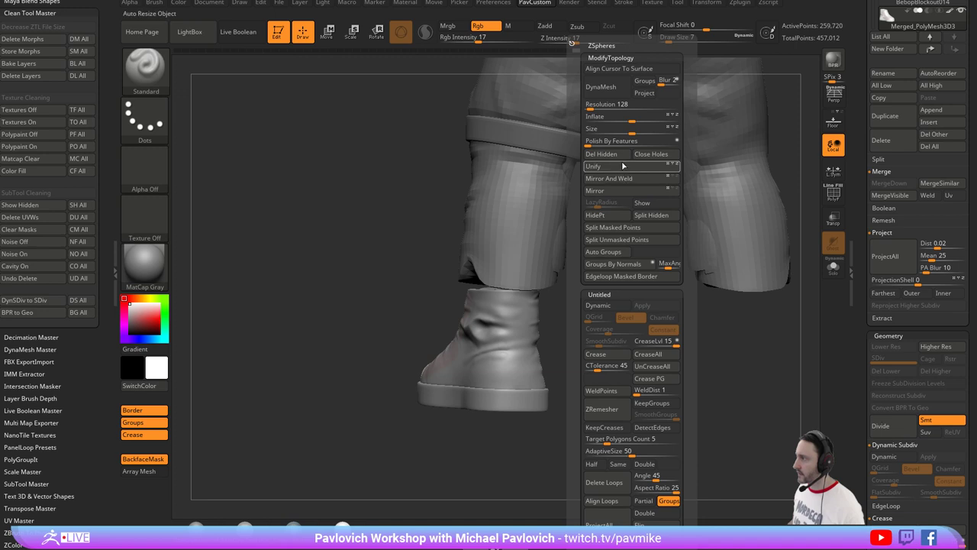
left_click_drag(623, 166, 643, 302)
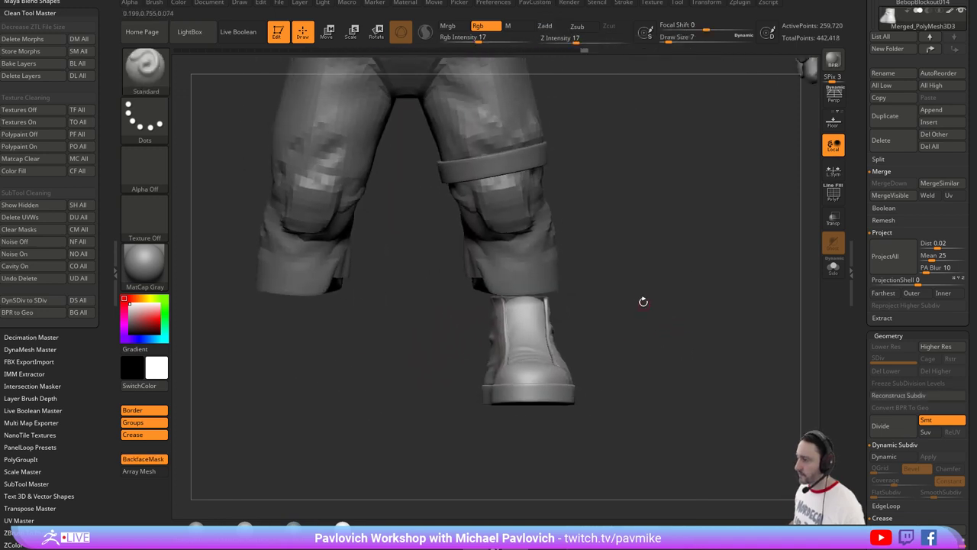
Select the body and unhide its hidden geometry so the lower legs and feet show beside the shoe.
mouse_move(631, 264)
left_mouse_down()
mouse_move(598, 342)
mouse_move(619, 301)
mouse_move(642, 328)
mouse_move(661, 298)
mouse_move(639, 290)
mouse_move(635, 321)
mouse_move(626, 305)
mouse_move(616, 316)
mouse_move(607, 293)
mouse_move(618, 371)
mouse_move(632, 307)
mouse_move(659, 328)
mouse_move(668, 298)
mouse_move(583, 155)
mouse_move(586, 235)
left_mouse_up()
key("s")
key("s")
left_click(520, 145, "alt")
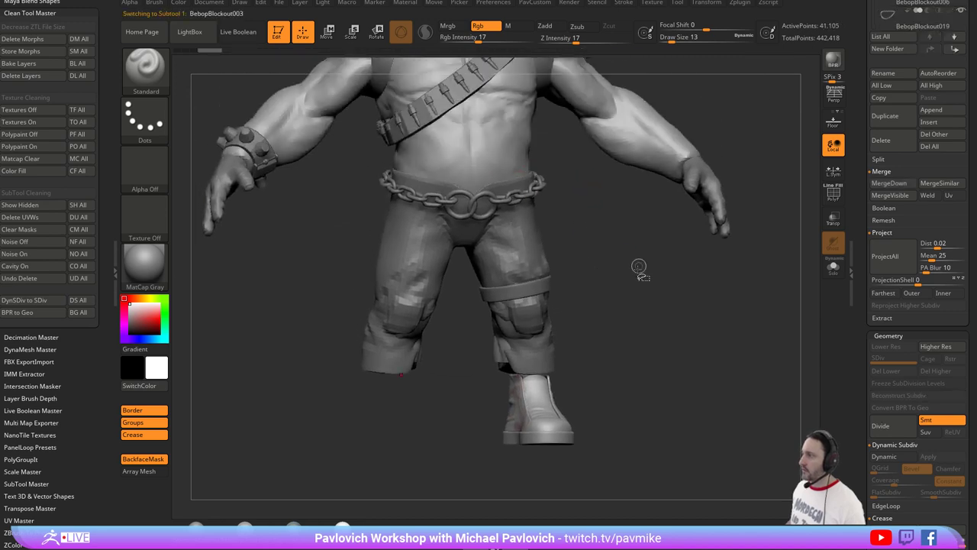
left_click(642, 277, "ctrl+shift")
left_click_drag(663, 348, 618, 298, "alt")
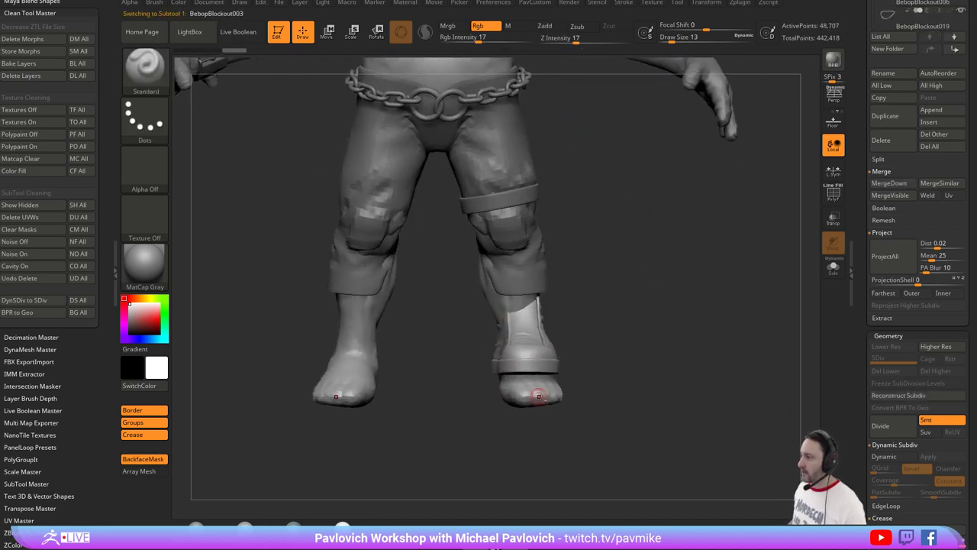
Select the shoe and move it down about 0.04 units over the foot in side view.
left_click_drag(609, 363, 606, 277, "alt")
mouse_move(573, 305)
left_mouse_down()
mouse_move(582, 334)
mouse_move(582, 318)
mouse_move(576, 324)
left_mouse_up()
key("w")
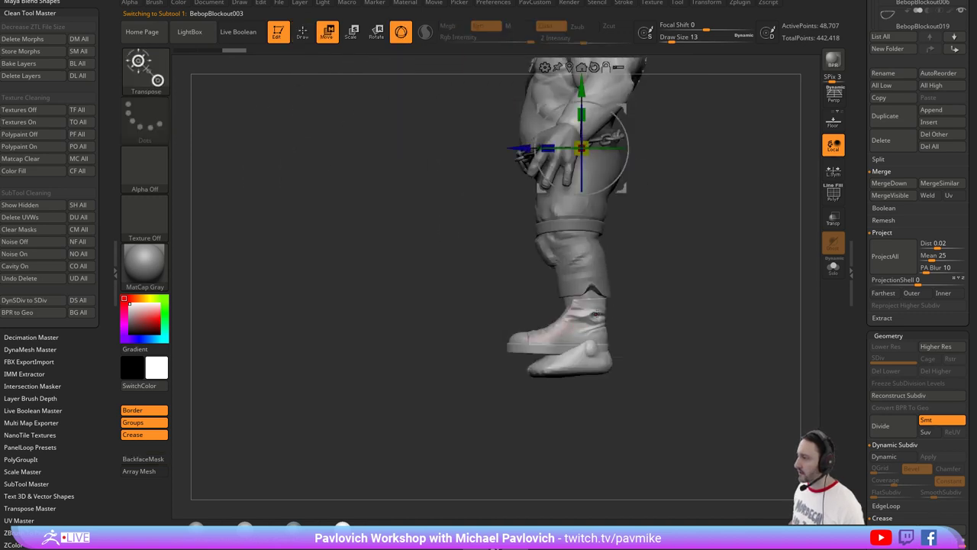
left_click(596, 314, "alt")
left_click_drag(598, 287, 599, 294)
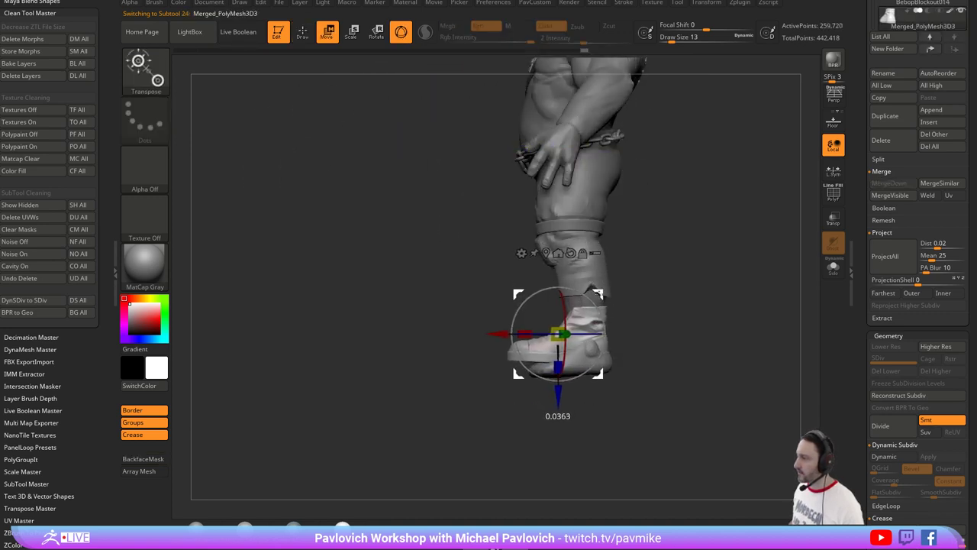
Select the body and move its unmasked foot up about 0.06 units so it sits inside the shoe.
key("q")
left_click(606, 363, "alt")
mouse_move(657, 335)
left_mouse_down("alt")
mouse_move(618, 342)
mouse_move(421, 498)
left_mouse_up("alt")
key("w")
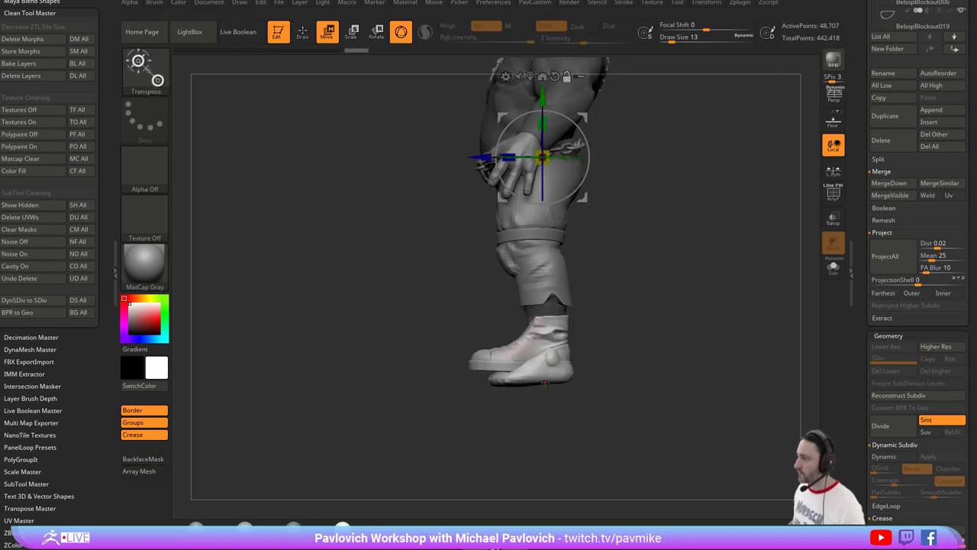
left_click(550, 373, "alt")
left_click_drag(552, 436, 552, 422)
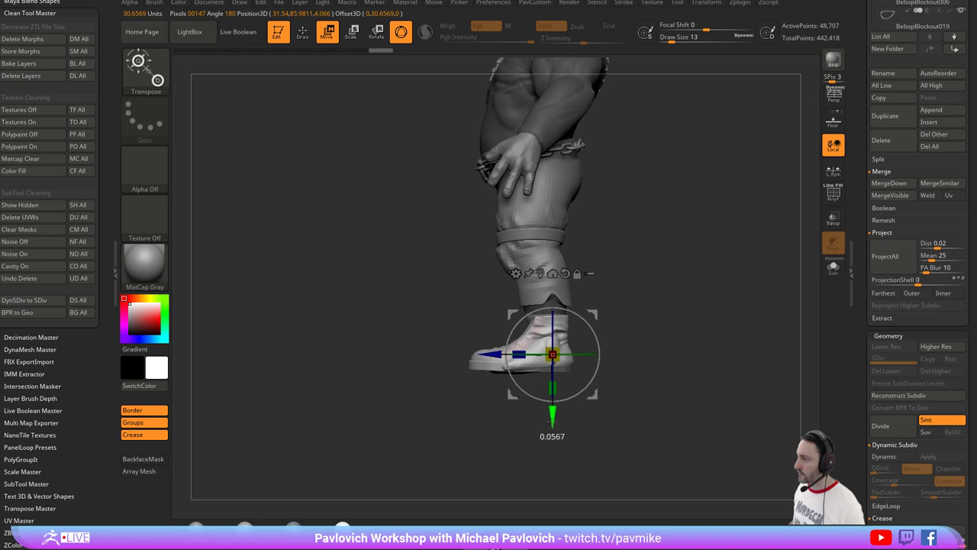
Adjust the foot with the Move brush from below so it follows the outline of the shoe's sole.
key("q")
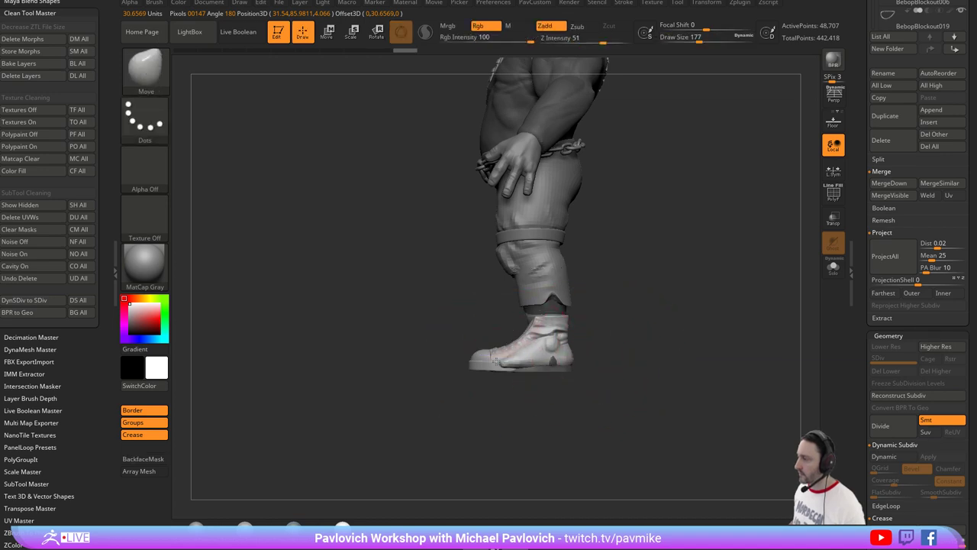
mouse_move(600, 354)
left_mouse_down()
mouse_move(614, 270)
mouse_move(710, 238)
left_mouse_up()
mouse_move(617, 260)
left_mouse_down("alt")
mouse_move(635, 231)
mouse_move(626, 252)
left_mouse_up("alt")
left_click_drag(507, 293, 487, 297)
key("s")
left_click_drag(504, 362, 496, 361)
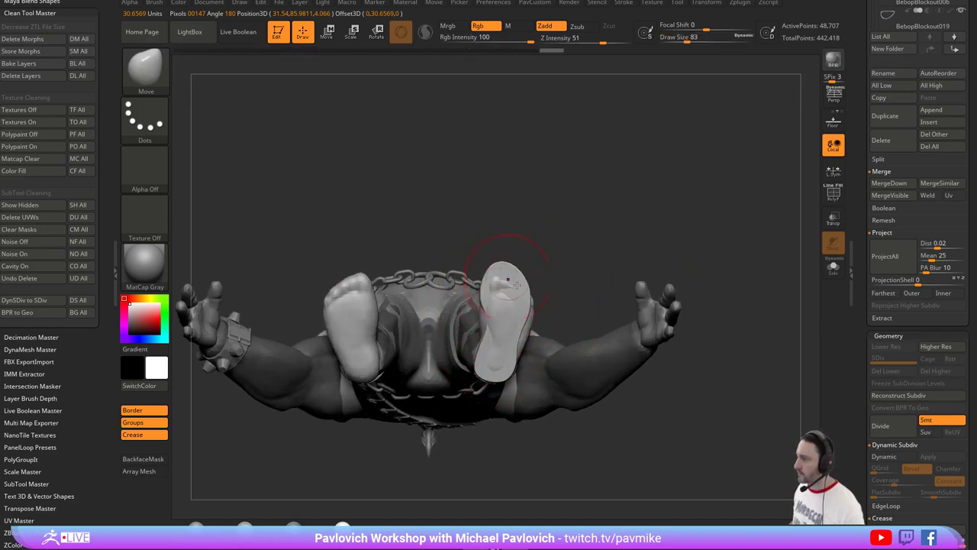
key("ctrl+shift+z")
key("ctrl+shift+z")
Select the shoe and scale it slightly wider along its Y axis.
key("b")
key("s")
key("t")
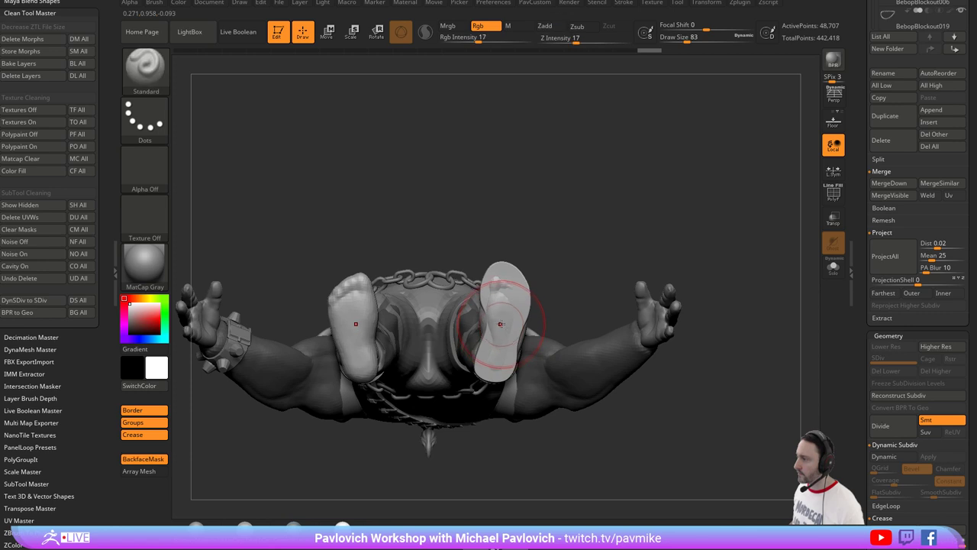
key("w")
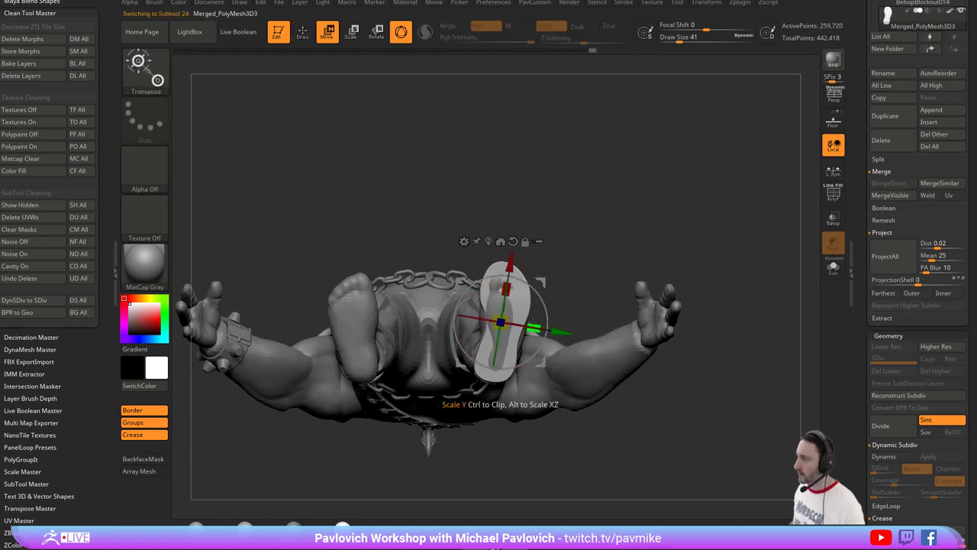
key("q")
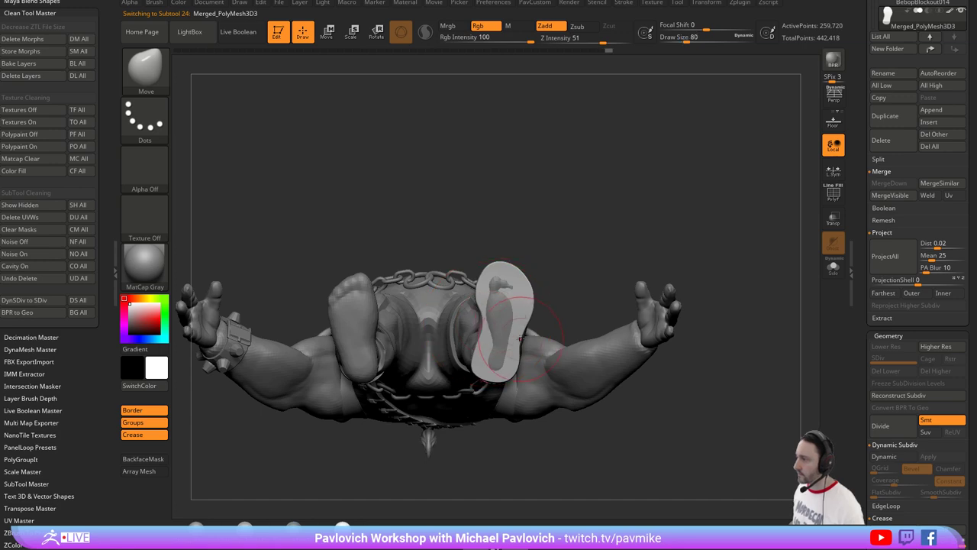
Select the body and push the parts of the foot poking through the sole back inside the shoe with the Move brush.
key("b")
key("s")
key("t")
mouse_move(546, 256)
left_mouse_down()
mouse_move(552, 334)
mouse_move(510, 313)
mouse_move(559, 284)
left_mouse_up()
mouse_move(634, 304)
left_mouse_down()
mouse_move(535, 307)
mouse_move(500, 294)
mouse_move(508, 275)
left_mouse_up()
key("b")
key("m")
key("v")
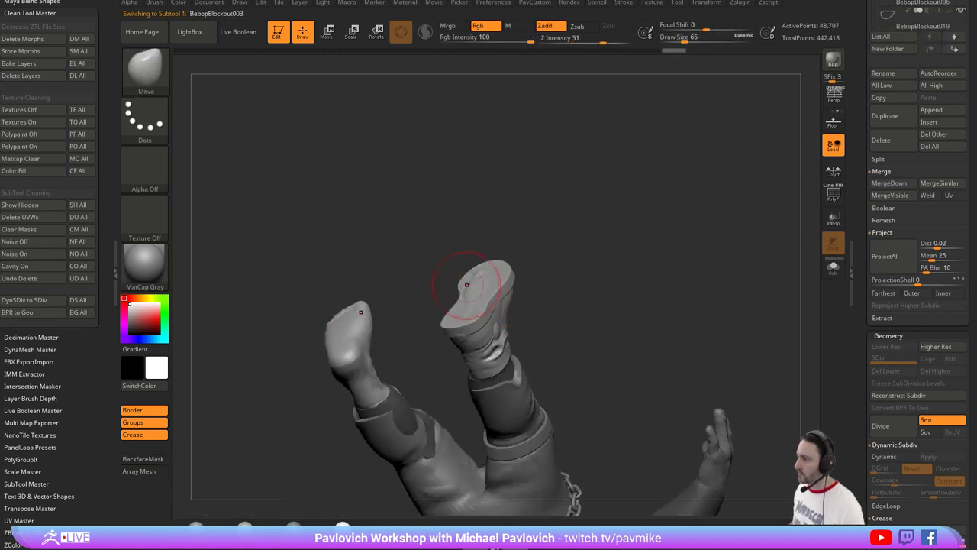
right_click_drag(464, 312, 523, 305)
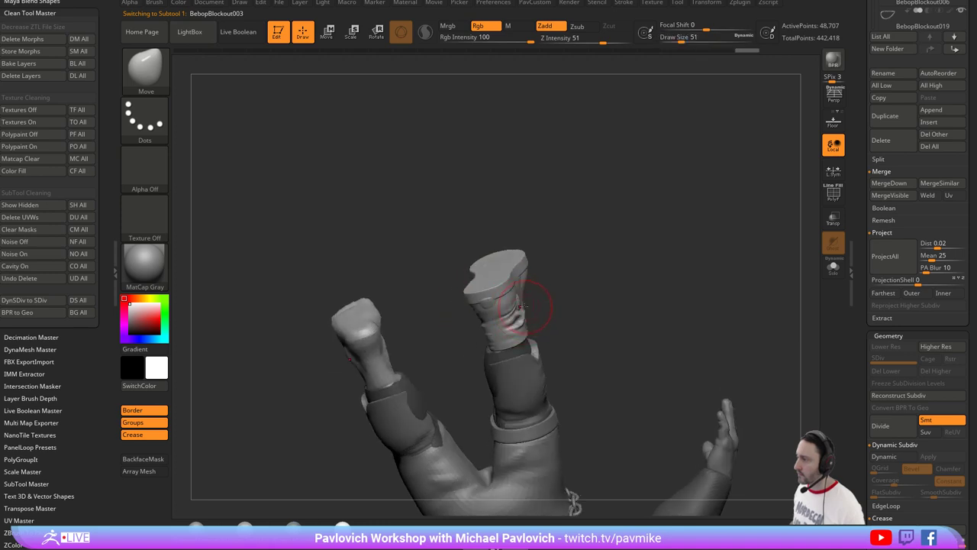
Hide and reshow the other subtools, and check from several angles how the foot fits inside the shoe.
left_click_drag(861, 228, 849, 372)
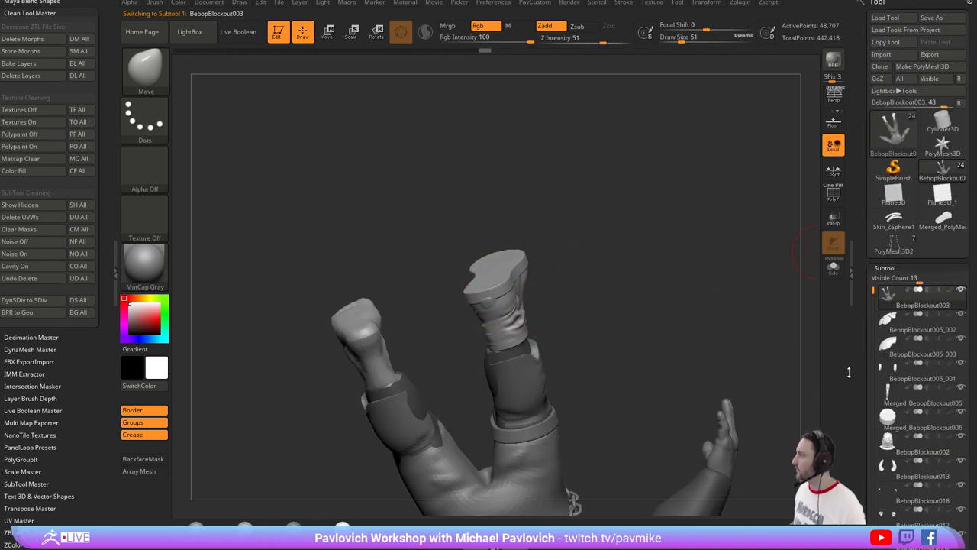
left_click_drag(733, 221, 523, 307)
left_click(949, 292, "shift")
left_click(949, 293, "shift")
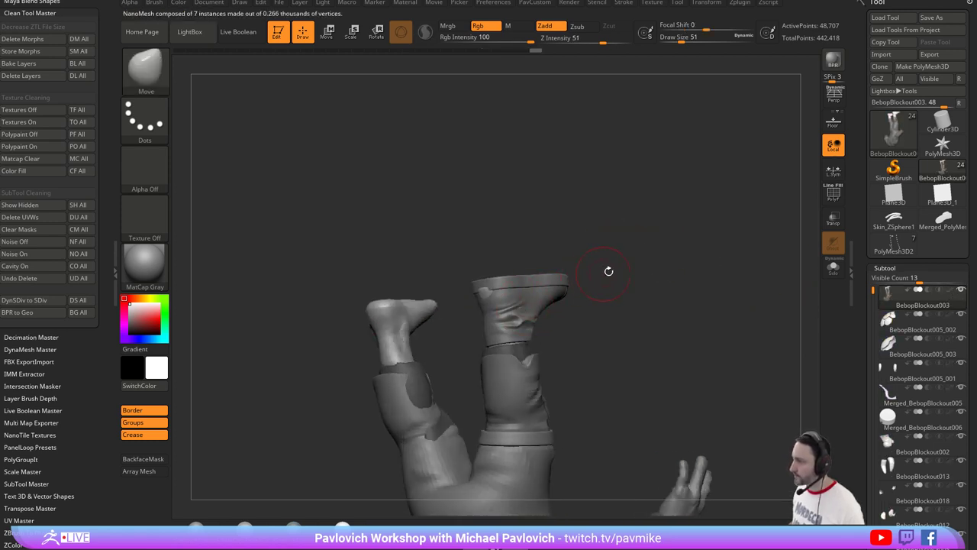
mouse_move(609, 271)
left_mouse_down()
mouse_move(471, 283)
mouse_move(624, 284)
mouse_move(674, 240)
mouse_move(613, 288)
mouse_move(382, 340)
mouse_move(604, 315)
mouse_move(602, 278)
mouse_move(572, 305)
mouse_move(538, 295)
left_mouse_up()
left_click(528, 289)
key("s")
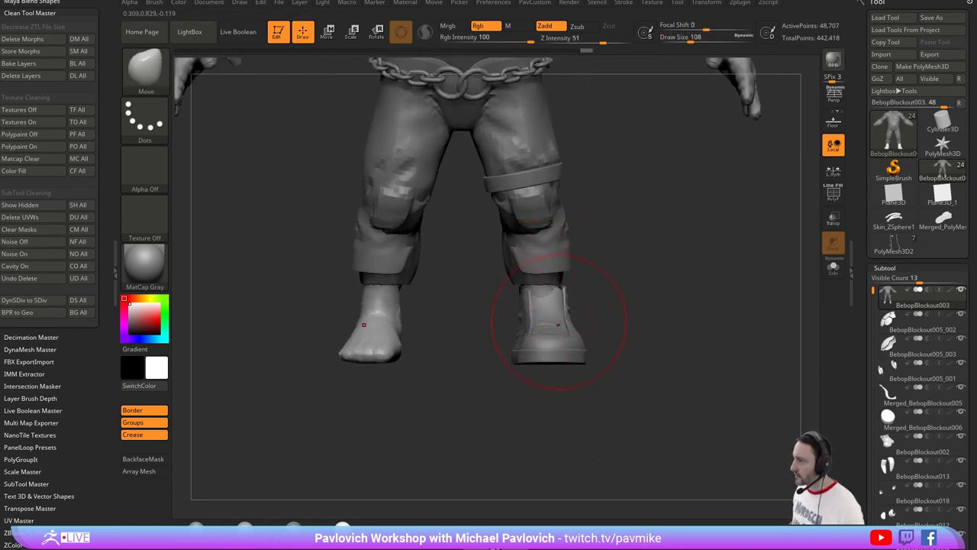
Select the shoe and reshape its collar around the ankle with the Move brush, working from front and back.
left_click(520, 290, "alt")
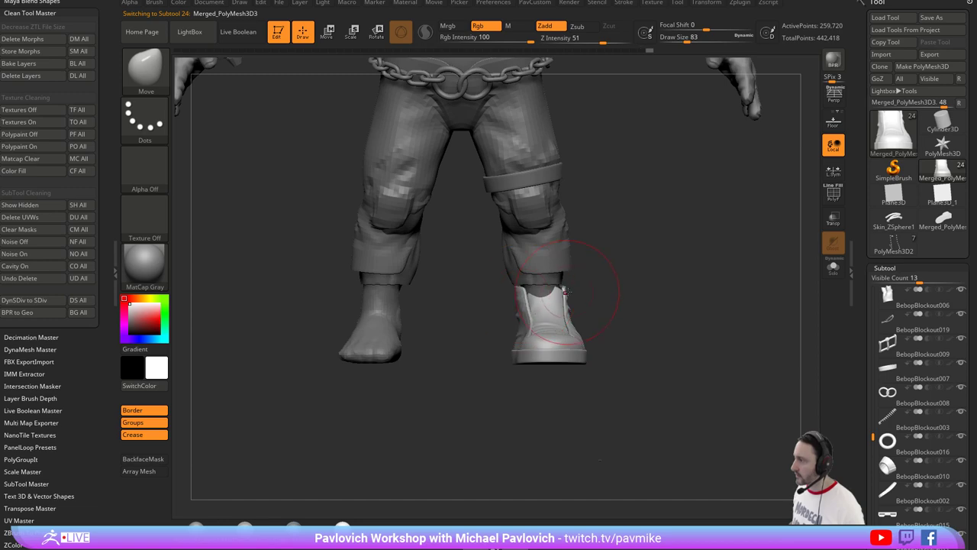
scroll(79, 220, "down", 10)
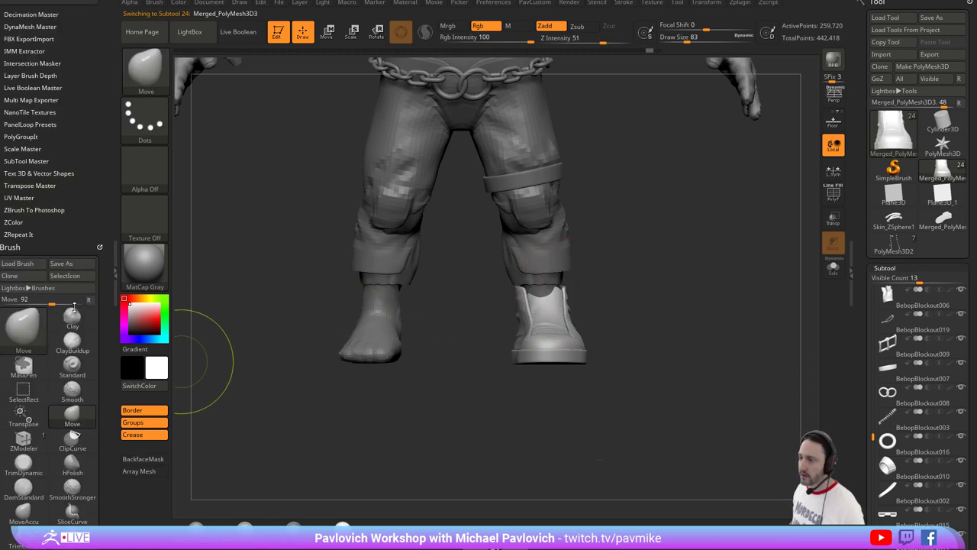
scroll(79, 219, "down", 1)
key("s")
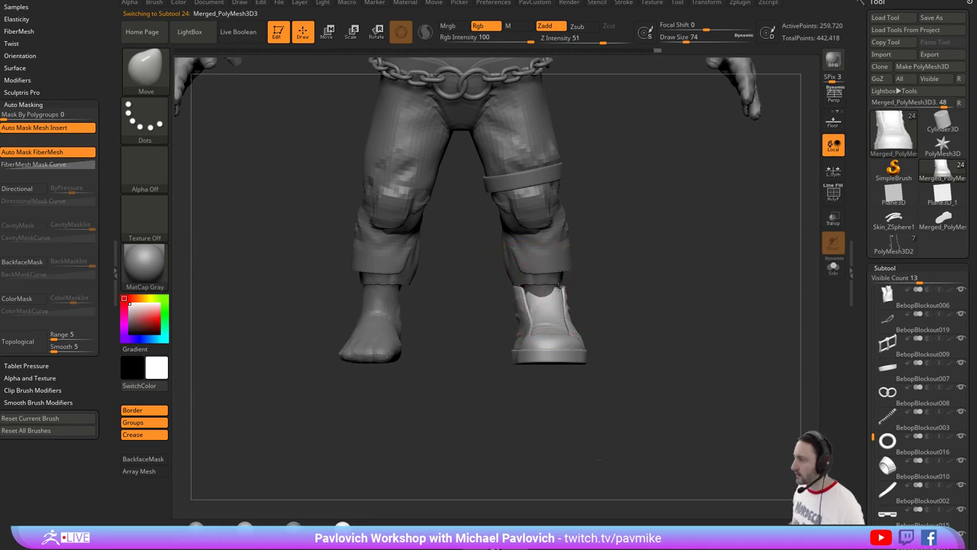
mouse_move(582, 283)
left_mouse_down()
mouse_move(635, 292)
mouse_move(632, 307)
left_mouse_up()
key("s")
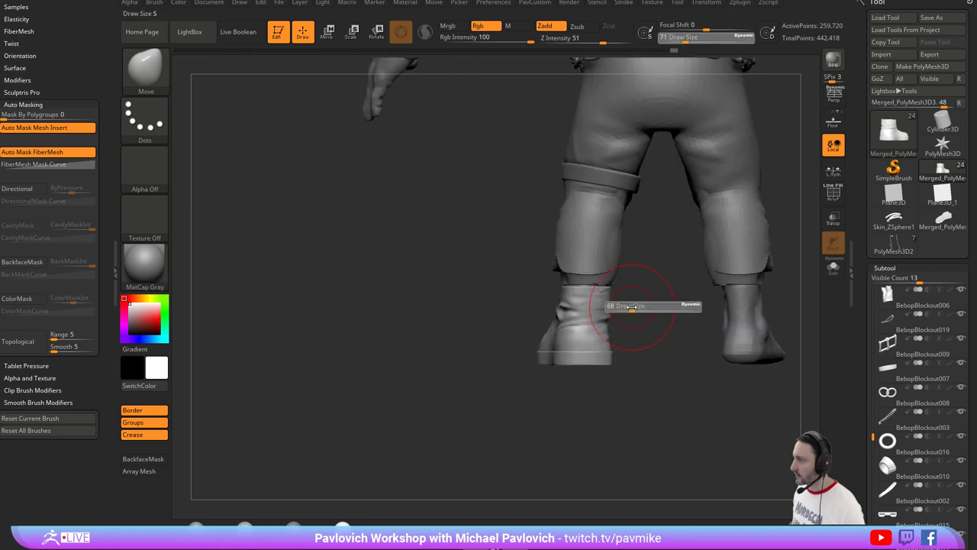
mouse_move(511, 290)
left_mouse_down()
mouse_move(661, 283)
mouse_move(658, 304)
mouse_move(642, 314)
mouse_move(707, 304)
mouse_move(751, 271)
mouse_move(710, 304)
mouse_move(635, 278)
left_mouse_up()
key("s")
key("1")
key("s")
Isolate the body and remesh it with DynaMesh at a resolution above 128, discarding the coarser attempt.
left_click(611, 297, "alt")
left_click(836, 273)
key("s")
key("5")
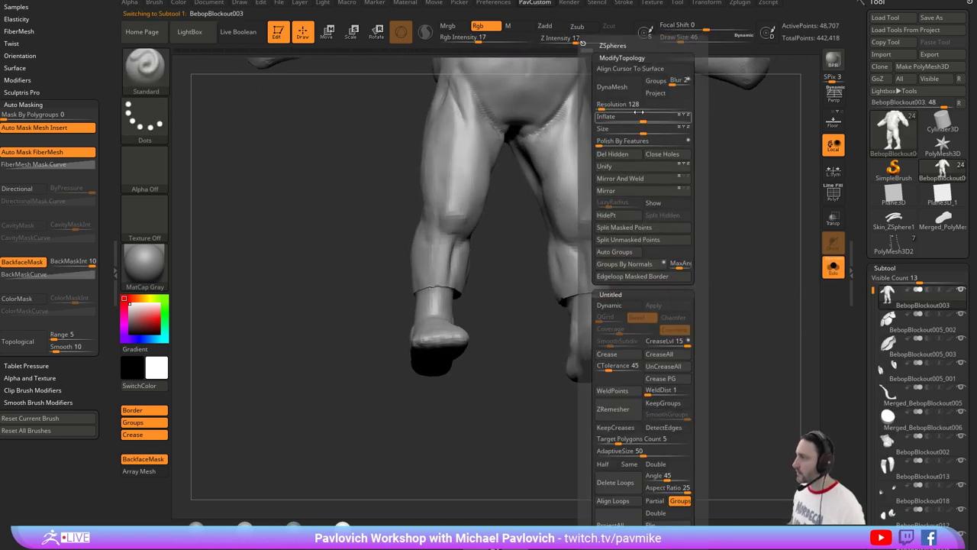
left_click(617, 87)
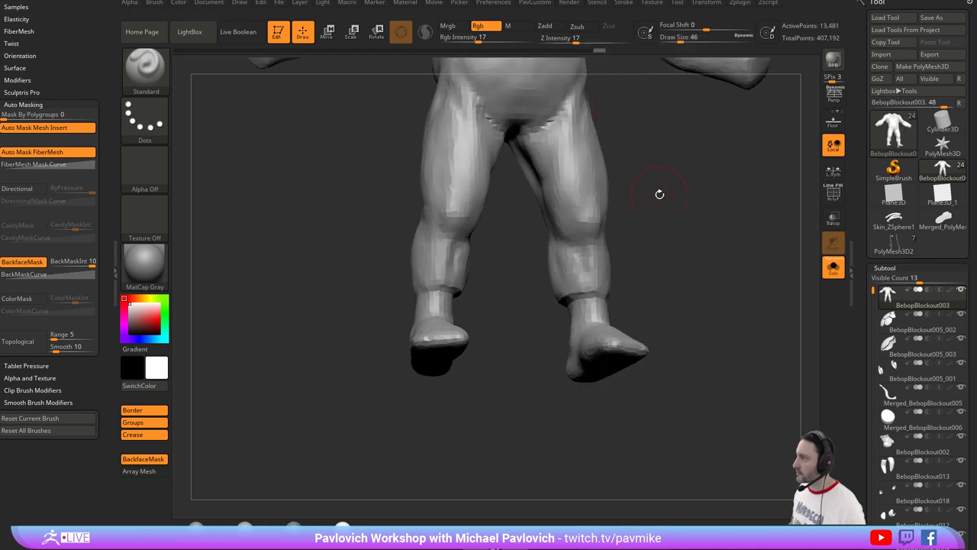
key("ctrl+z")
key("space")
left_click(642, 87)
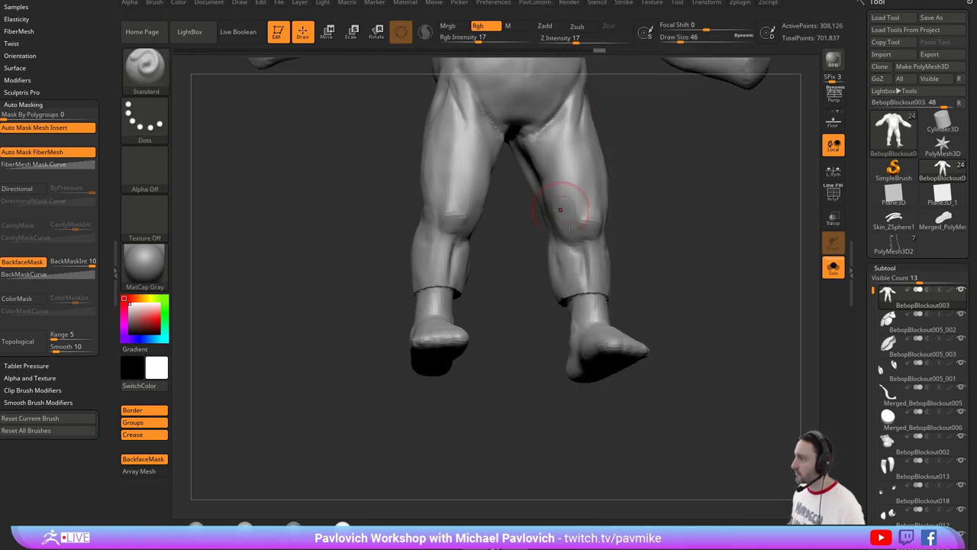
Smooth away the stepped trouser-hem seam around the body's lower legs and soften the calves with SmoothStronger.
key("shift")
left_click_drag(677, 278, 611, 275, "alt")
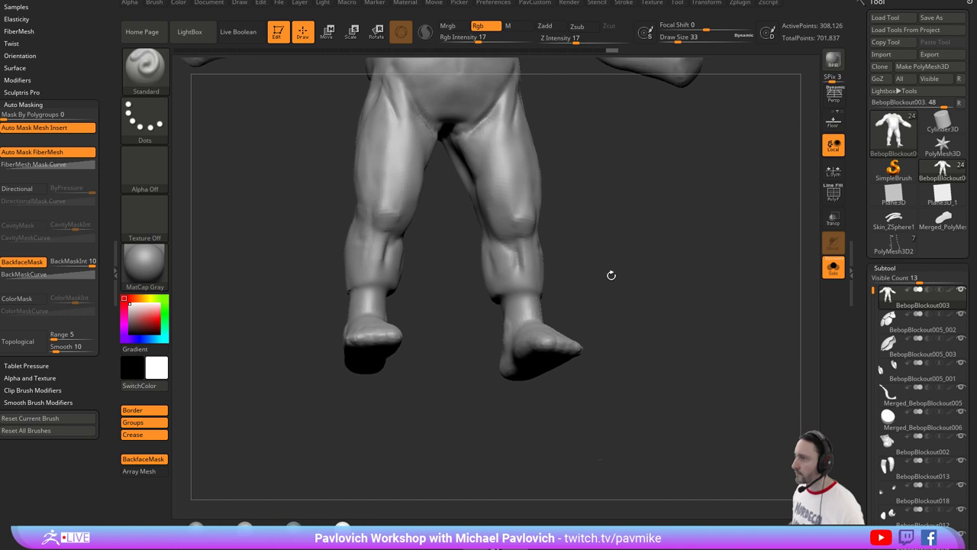
left_click_drag(605, 37, 632, 38, "shift")
left_click_drag(618, 220, 575, 291, "shift")
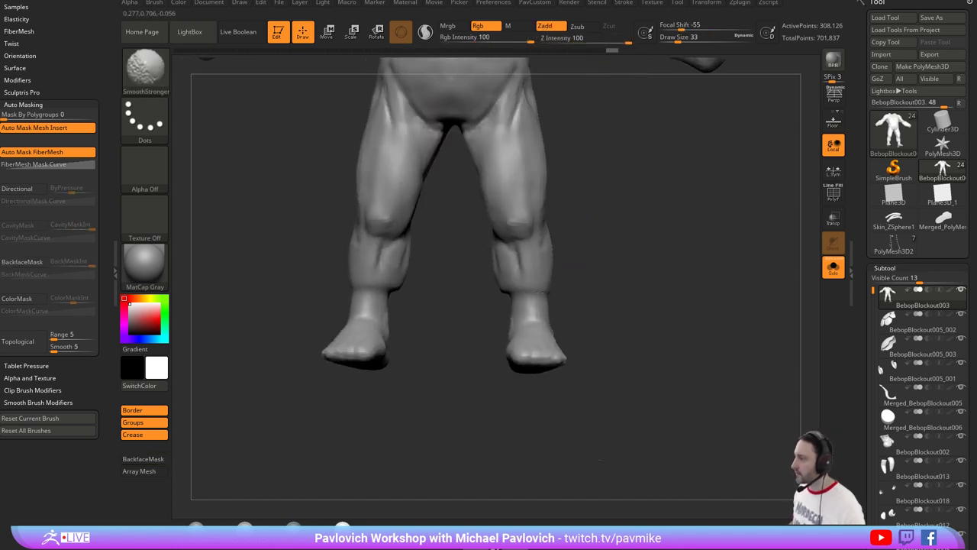
left_click_drag(726, 287, 637, 282)
mouse_move(577, 289)
left_mouse_down("shift")
mouse_move(662, 275)
mouse_move(603, 271)
mouse_move(615, 283)
mouse_move(728, 268)
mouse_move(725, 252)
left_mouse_up("shift")
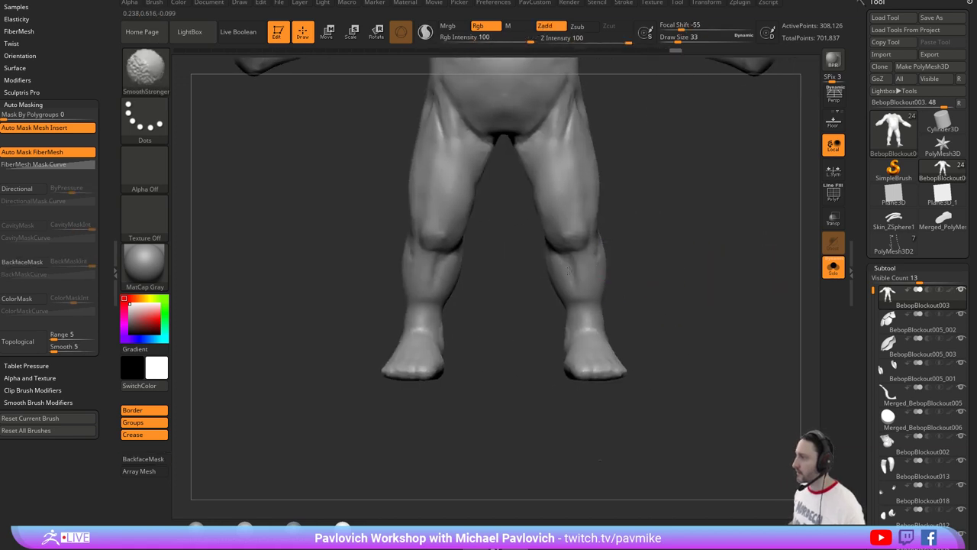
left_click_drag(563, 253, 562, 264, "shift")
Carve a crease beside the outer knee with the DamStandard brush.
mouse_move(665, 238)
left_mouse_down()
mouse_move(664, 225)
mouse_move(680, 218)
left_mouse_up()
key("b")
key("d")
key("s")
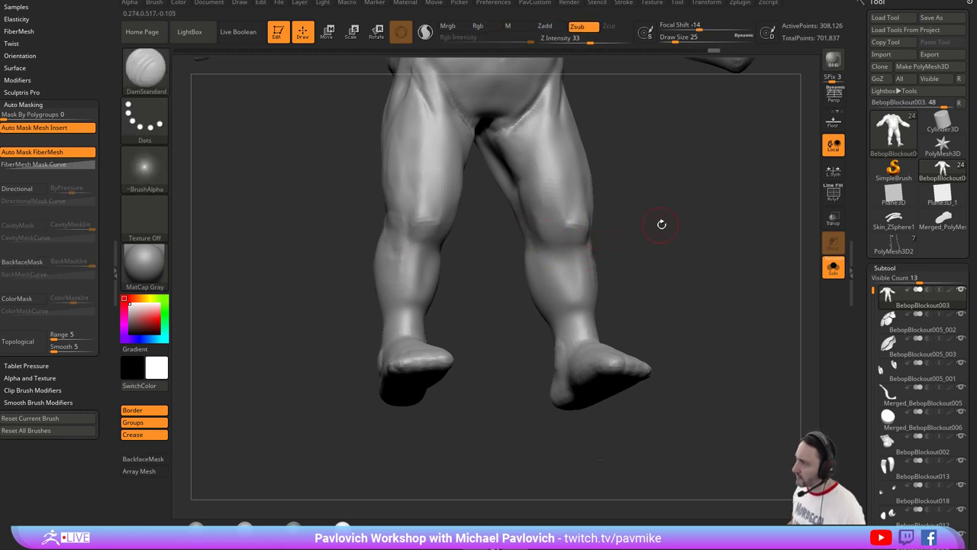
left_click_drag(659, 222, 606, 231)
Build up the inner knee and calf forms with the Standard brush in Zadd at intensity 27, and smooth the shin.
key("b")
key("s")
key("t")
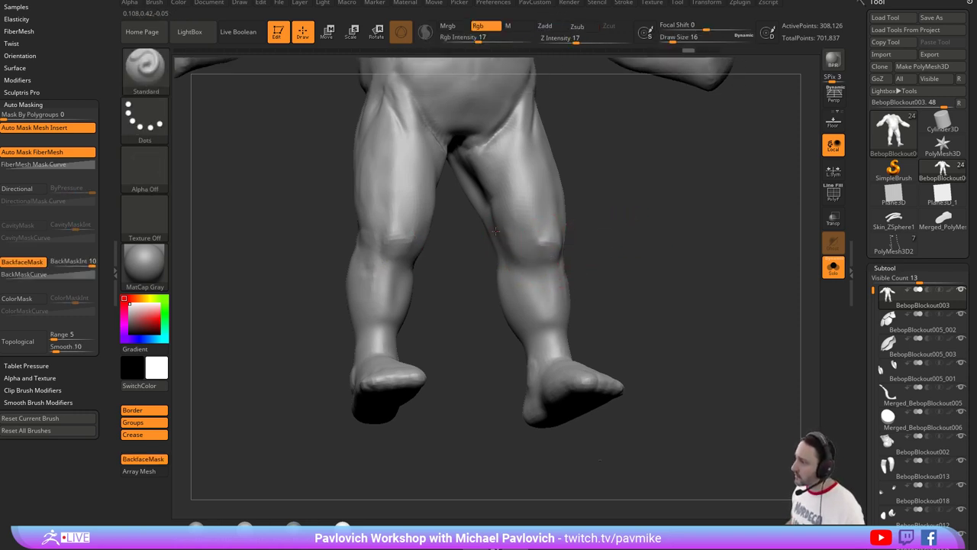
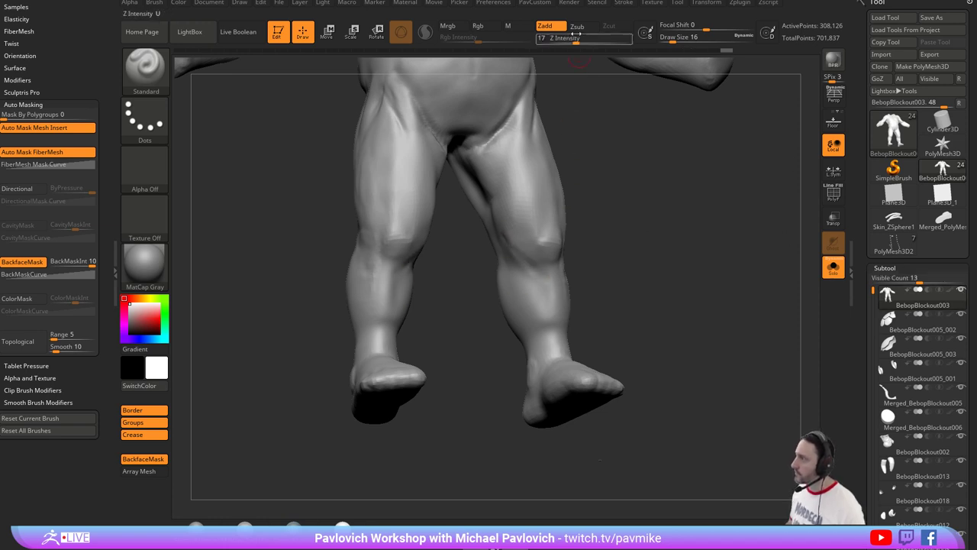
key("2")
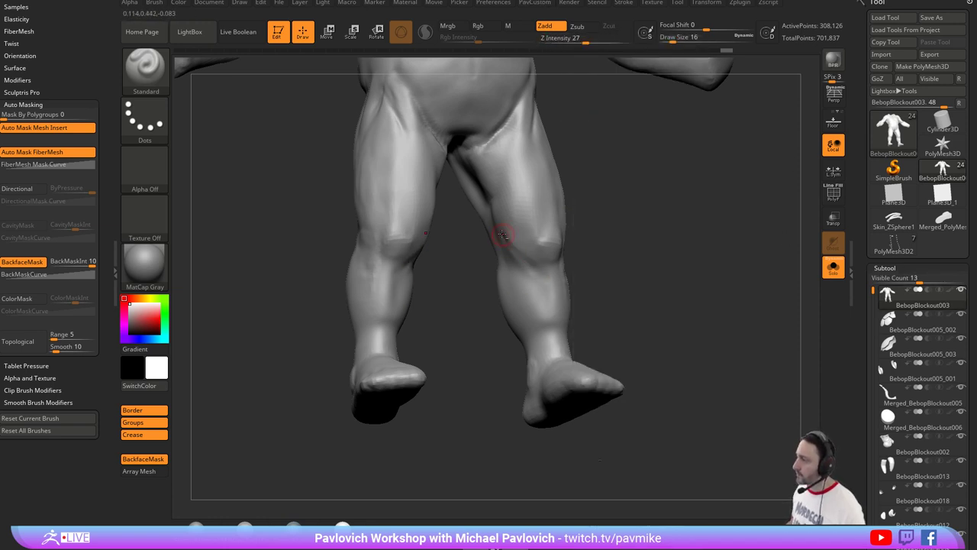
left_click_drag(615, 253, 611, 246)
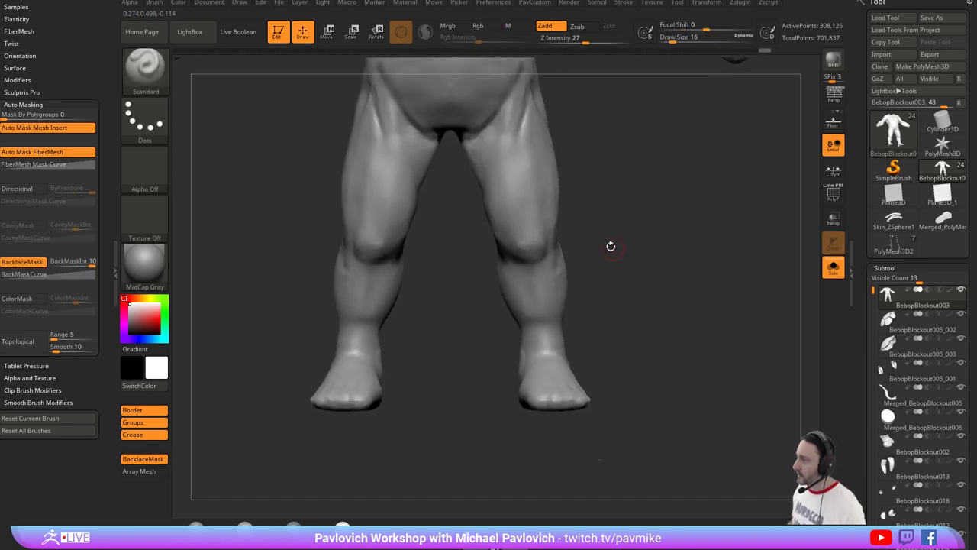
left_click_drag(538, 304, 527, 284, "shift")
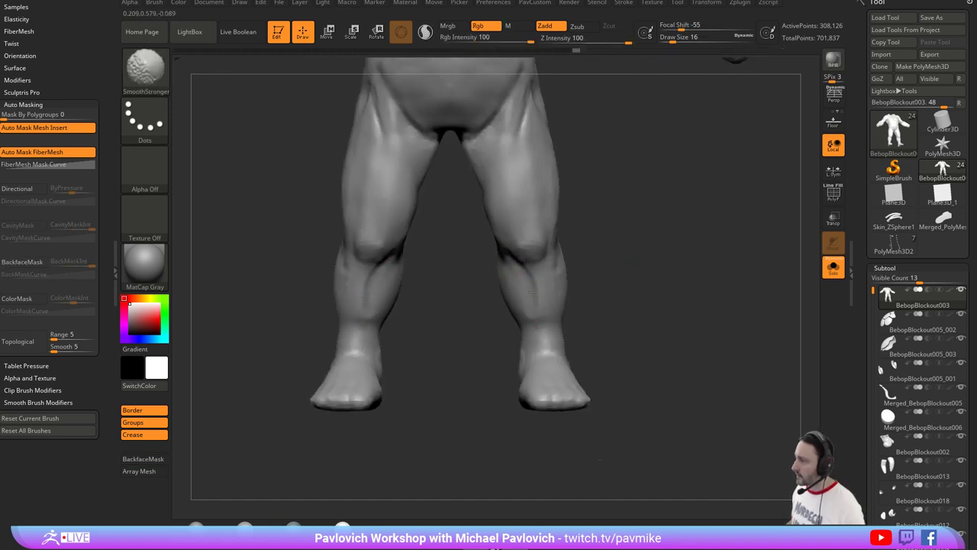
Smooth the lower legs and calves from the side and back with a draw size of 37.
left_click_drag(616, 276, 629, 265)
mouse_move(603, 181)
left_mouse_down()
mouse_move(672, 197)
mouse_move(545, 183)
mouse_move(584, 240)
mouse_move(603, 236)
mouse_move(644, 255)
mouse_move(523, 312)
left_mouse_up()
key("s")
key("shift")
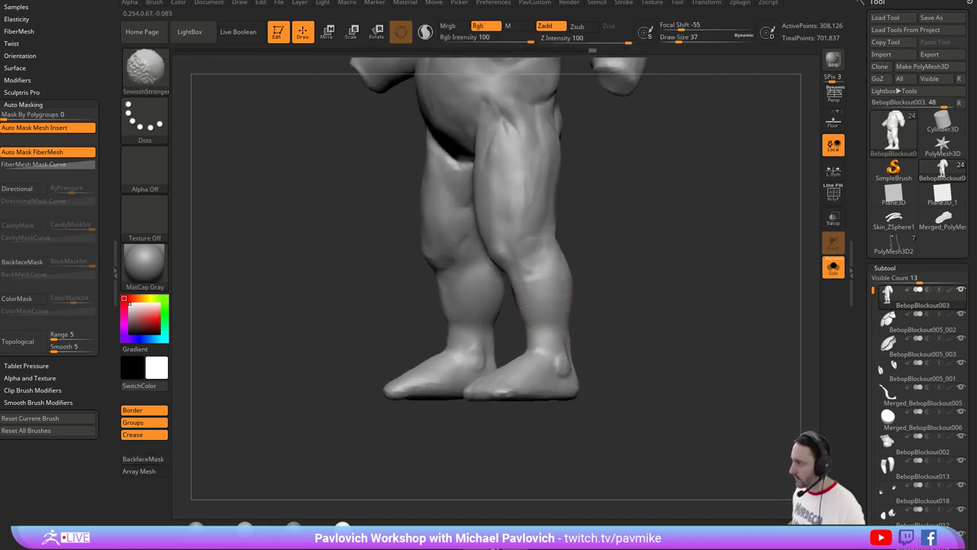
left_click_drag(585, 289, 687, 294, "shift")
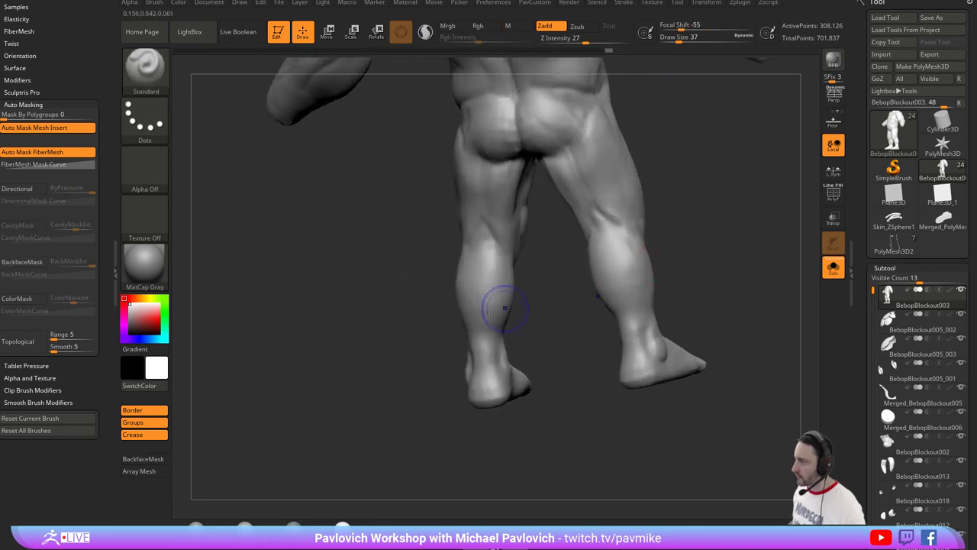
Turn off Solo mode to show the whole character and select the shoe.
left_click_drag(417, 322, 594, 285)
key("f")
left_click(833, 267)
left_click(501, 344, "alt")
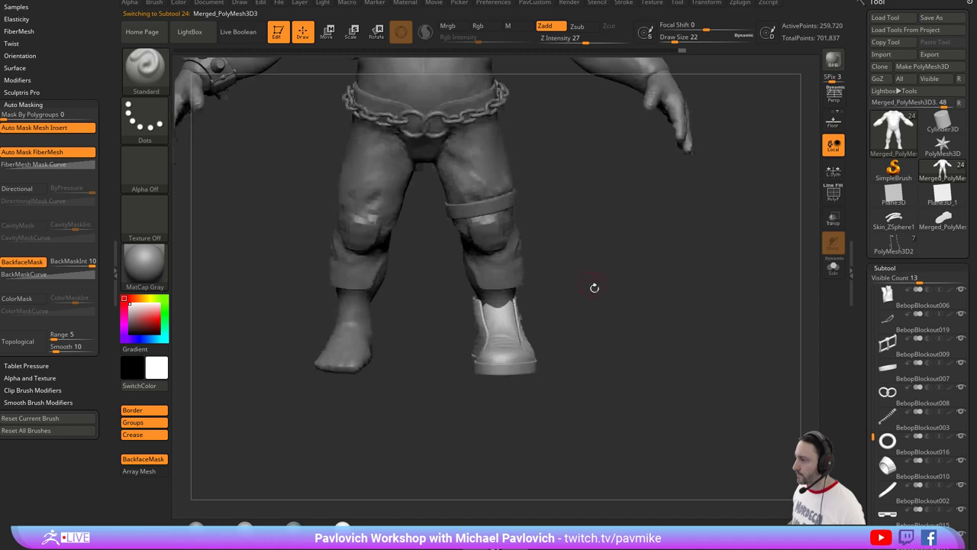
Reconstruct the shoe's lower subdivision levels down to level 1 and activate the Move brush.
left_click_drag(680, 290, 583, 300)
key("b")
key("m")
key("v")
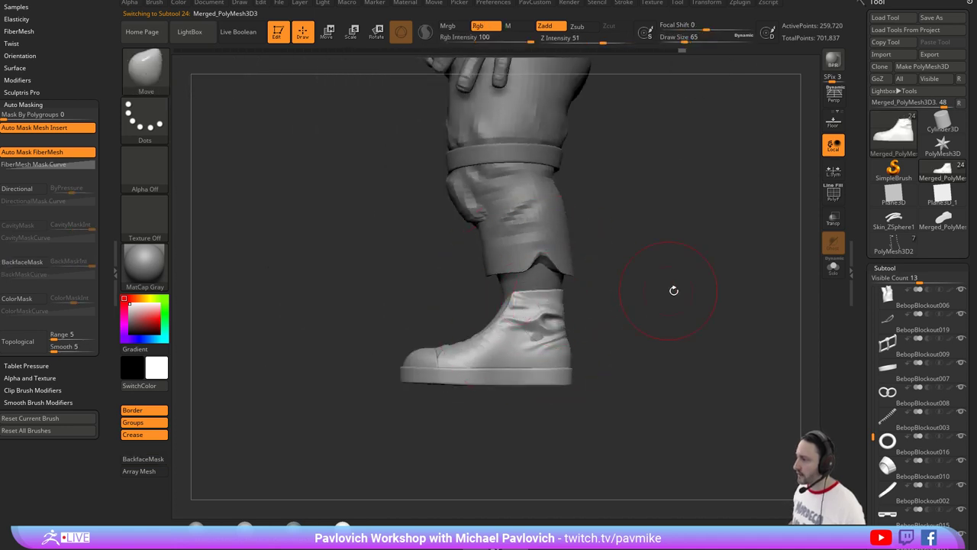
left_click_drag(674, 290, 695, 286)
key("s")
left_click_drag(638, 283, 624, 287)
mouse_move(649, 296)
left_mouse_down()
mouse_move(870, 319)
mouse_move(848, 181)
left_mouse_up()
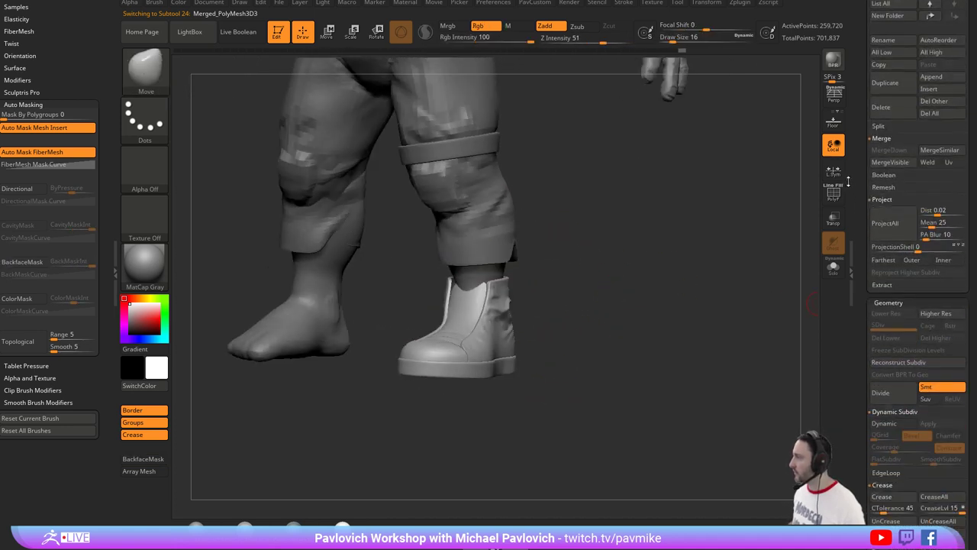
left_click(885, 363)
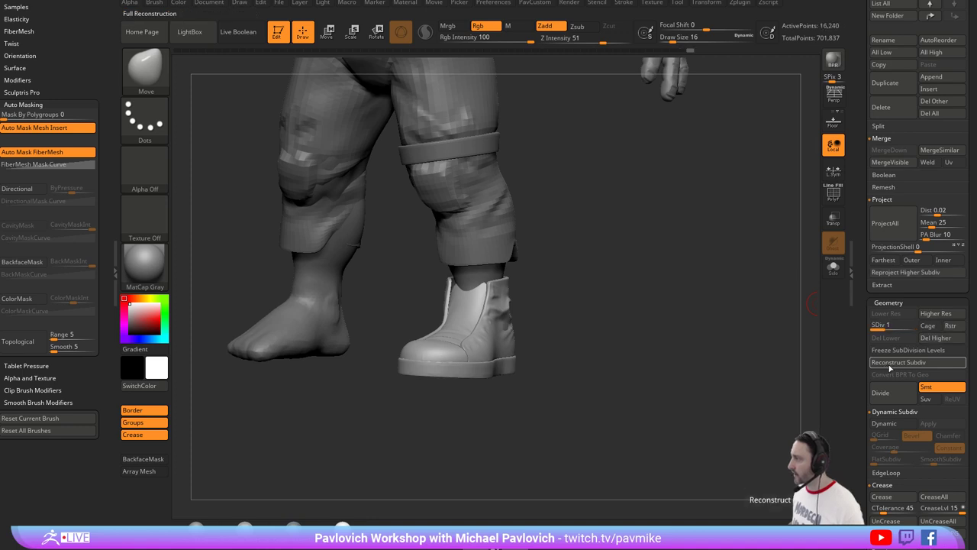
Reshape the shoe's upper around the ankle at subdivision level 1 with the Move brush, starting at draw size 54.
mouse_move(661, 294)
left_mouse_down()
mouse_move(633, 279)
mouse_move(611, 232)
mouse_move(501, 264)
left_mouse_up()
key("s")
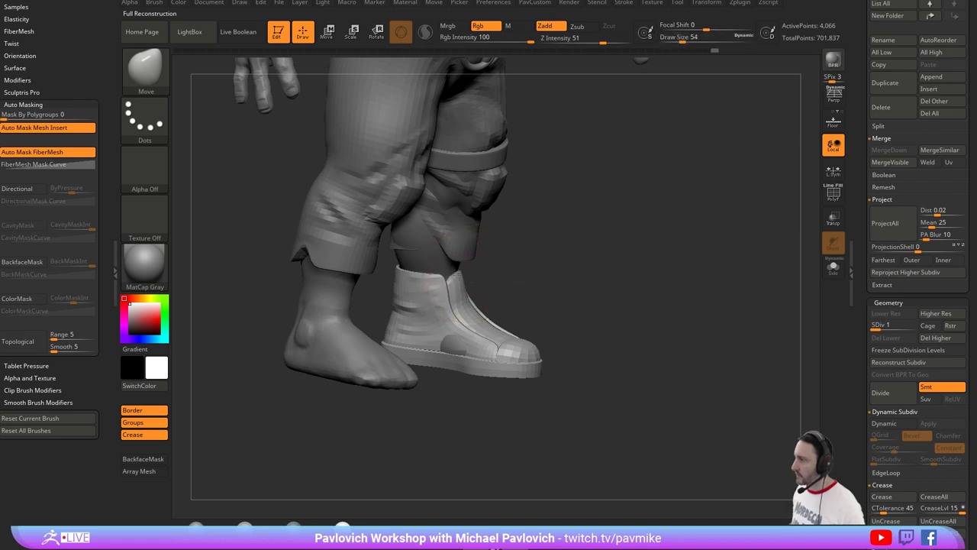
key("s")
left_click_drag(468, 287, 463, 287)
mouse_move(611, 297)
left_mouse_down()
mouse_move(595, 291)
mouse_move(639, 281)
mouse_move(490, 279)
mouse_move(626, 276)
left_mouse_up()
key("1")
key("s")
left_click_drag(478, 277, 473, 277)
Select the trousers and adjust the cuff above the shoe with the Move brush.
left_click(463, 250, "alt")
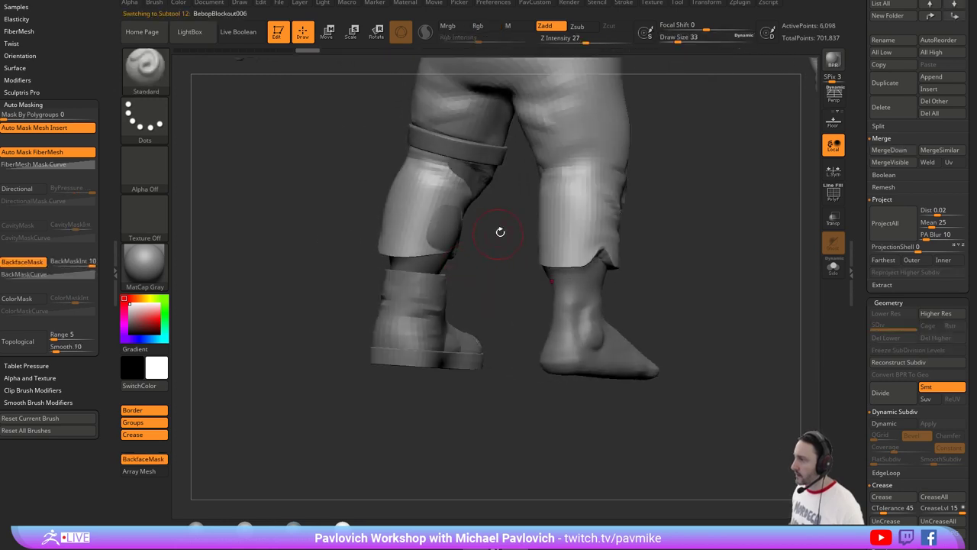
mouse_move(500, 231)
left_mouse_down()
mouse_move(500, 272)
mouse_move(477, 273)
mouse_move(474, 263)
left_mouse_up()
key("b")
key("m")
key("v")
key("s")
mouse_move(464, 204)
left_mouse_down()
mouse_move(556, 268)
mouse_move(598, 267)
mouse_move(575, 279)
mouse_move(622, 294)
mouse_move(601, 325)
mouse_move(486, 297)
left_mouse_up()
key("1")
key("s")
Select the body, examine its feet against the shoe's sole from below, and turn on transparency.
left_click(524, 327, "alt")
left_click_drag(649, 330, 488, 300)
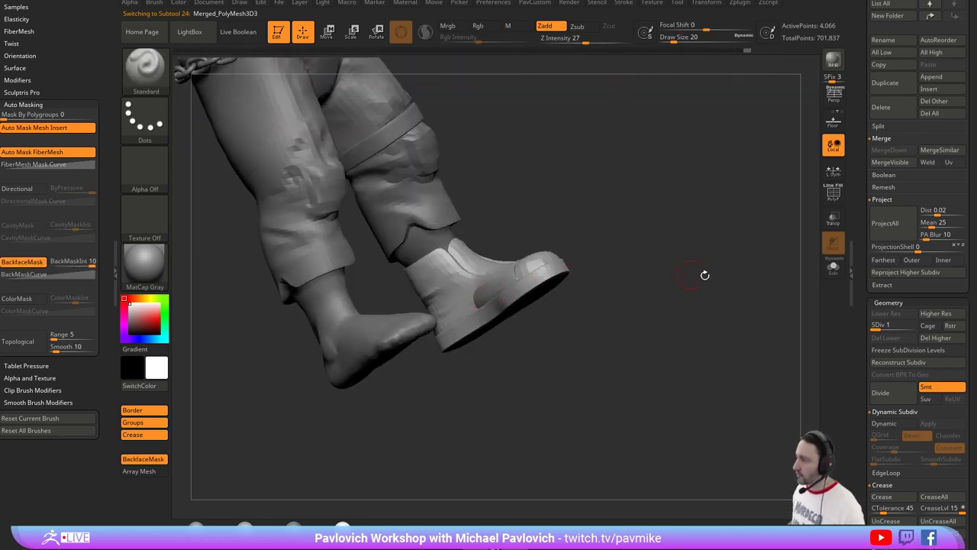
left_click(433, 319, "alt")
left_click(832, 269)
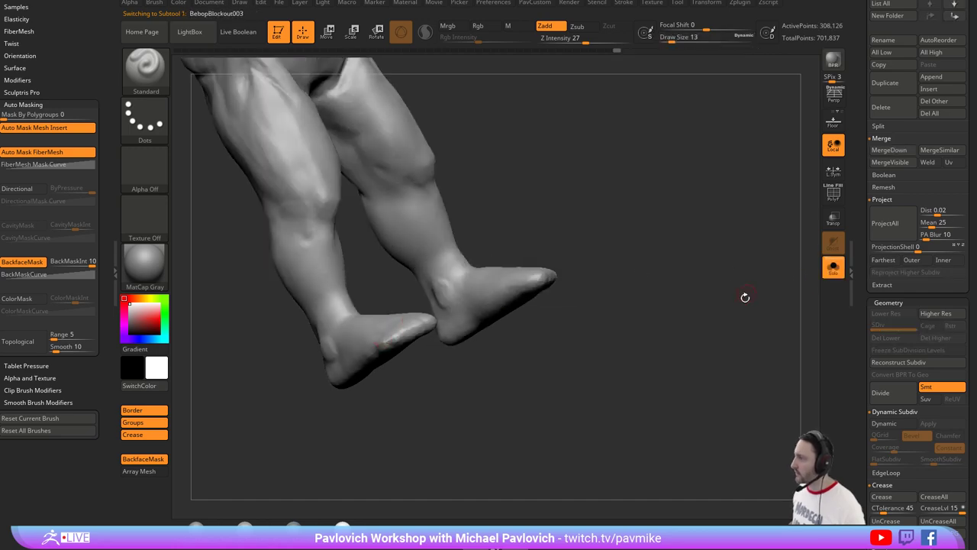
left_click_drag(744, 297, 748, 240, "shift")
left_click(833, 269)
scroll(856, 338, "up", 5)
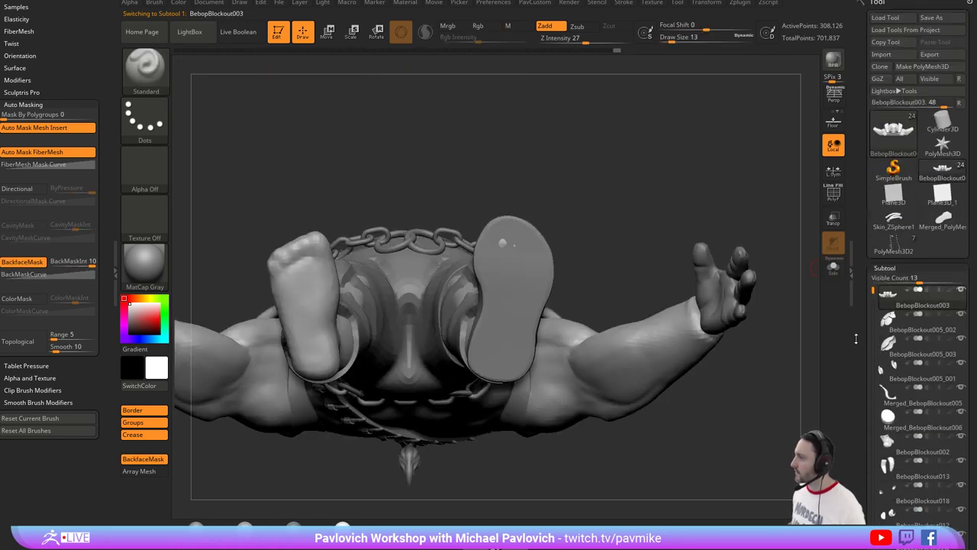
left_click(831, 221)
Reshape the foot to the sole's outline from below with the Move brush at draw sizes 68 and 59.
key("s")
mouse_move(478, 267)
left_mouse_down()
mouse_move(490, 267)
mouse_move(505, 294)
mouse_move(501, 251)
left_mouse_up()
key("b")
key("m")
key("v")
key("s")
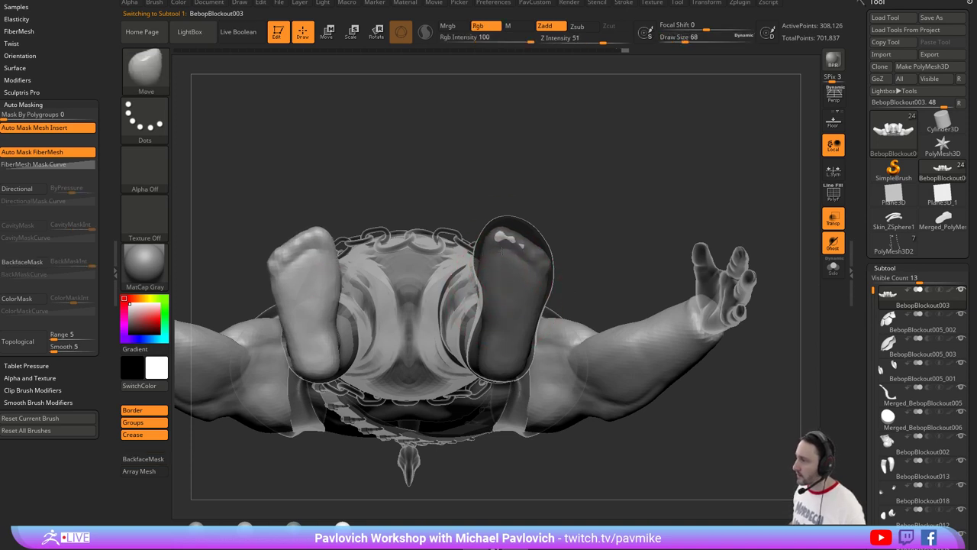
mouse_move(499, 288)
left_mouse_down()
mouse_move(482, 266)
mouse_move(526, 233)
left_mouse_up()
key("s")
left_click_drag(487, 346, 484, 359)
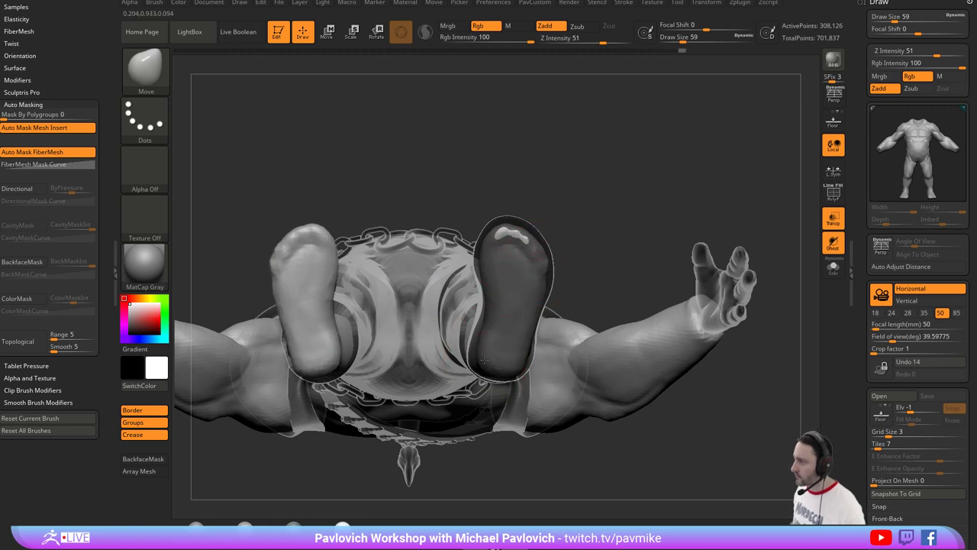
Smooth the foot inside the shoe from the front and turn off transparency.
mouse_move(572, 231)
left_mouse_down("shift")
mouse_move(574, 221)
mouse_move(585, 226)
mouse_move(540, 236)
mouse_move(642, 268)
mouse_move(650, 313)
mouse_move(627, 318)
left_mouse_up("shift")
key("s")
left_click_drag(635, 252, 614, 400, "alt")
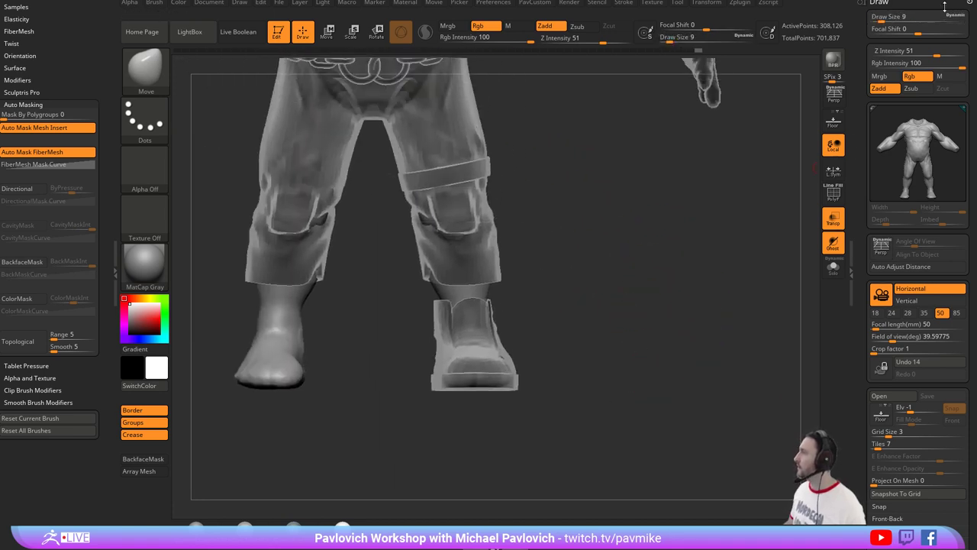
left_click(968, 3)
left_click(970, 5)
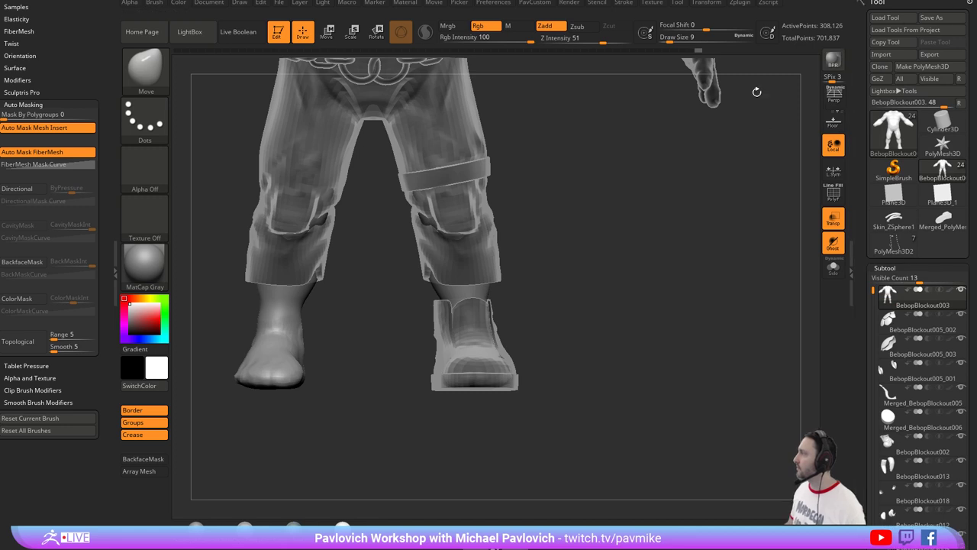
key("1")
left_click_drag(607, 225, 608, 229, "alt")
key("s")
mouse_move(608, 229)
left_mouse_down()
mouse_move(591, 216)
mouse_move(642, 217)
left_mouse_up()
left_click(833, 218)
Adjust the shoe's shape with the Move brush at draw size 74 and raise it to subdivision level 2.
mouse_move(684, 269)
left_mouse_down("alt")
mouse_move(689, 244)
mouse_move(581, 263)
mouse_move(713, 280)
mouse_move(624, 273)
mouse_move(624, 290)
mouse_move(592, 289)
mouse_move(592, 328)
left_mouse_up("alt")
left_click(527, 298, "alt")
key("2")
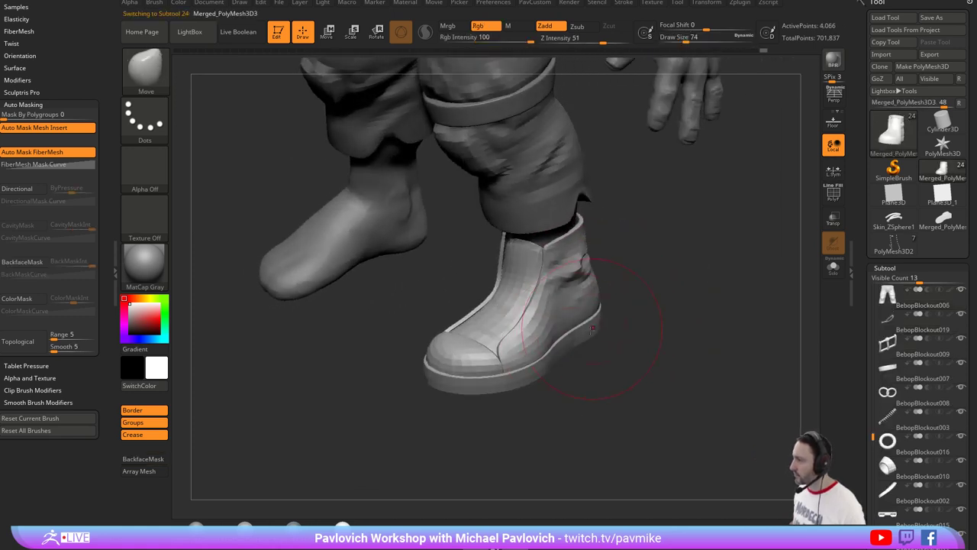
mouse_move(654, 331)
left_mouse_down("alt")
mouse_move(641, 316)
mouse_move(658, 277)
mouse_move(623, 287)
mouse_move(609, 312)
left_mouse_up("alt")
key("1")
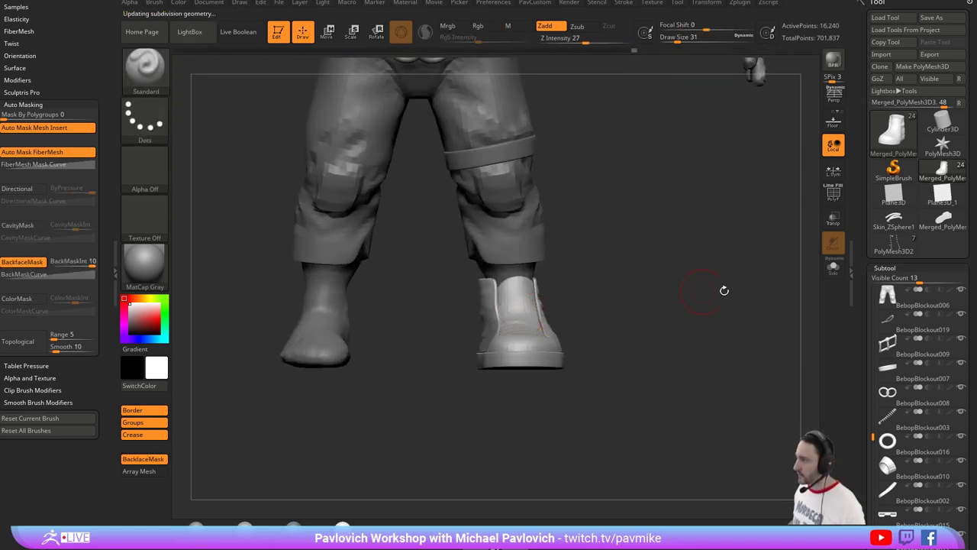
Drop the shoe to subdivision level 1 and reshape its sides and heel with the Move brush at draw sizes 49 and 37.
left_click_drag(867, 304, 850, 175)
scroll(878, 290, "down", 2)
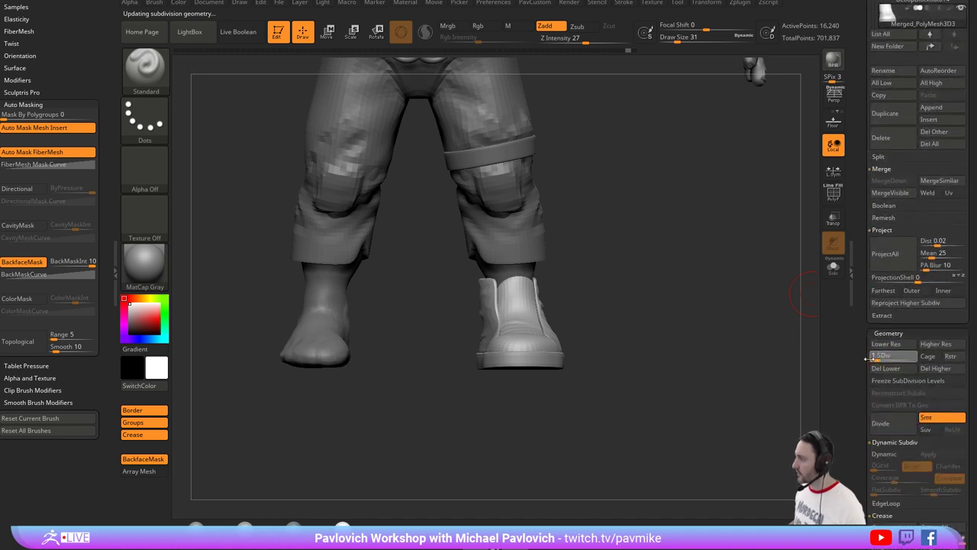
key("b")
key("m")
key("v")
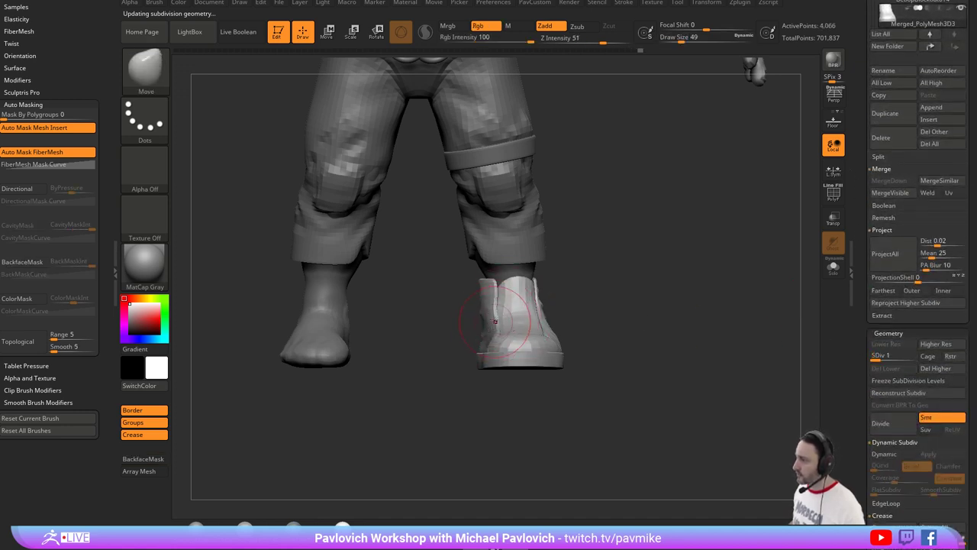
mouse_move(504, 284)
right_mouse_down()
mouse_move(576, 293)
mouse_move(546, 340)
mouse_move(550, 320)
mouse_move(600, 313)
mouse_move(496, 336)
right_mouse_up()
key("[")
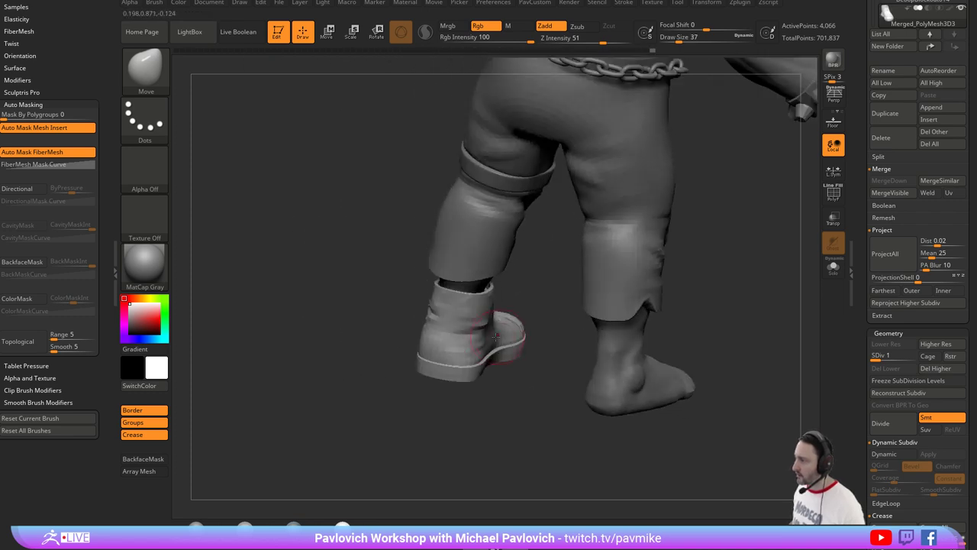
right_click_drag(540, 302, 429, 347, "shift")
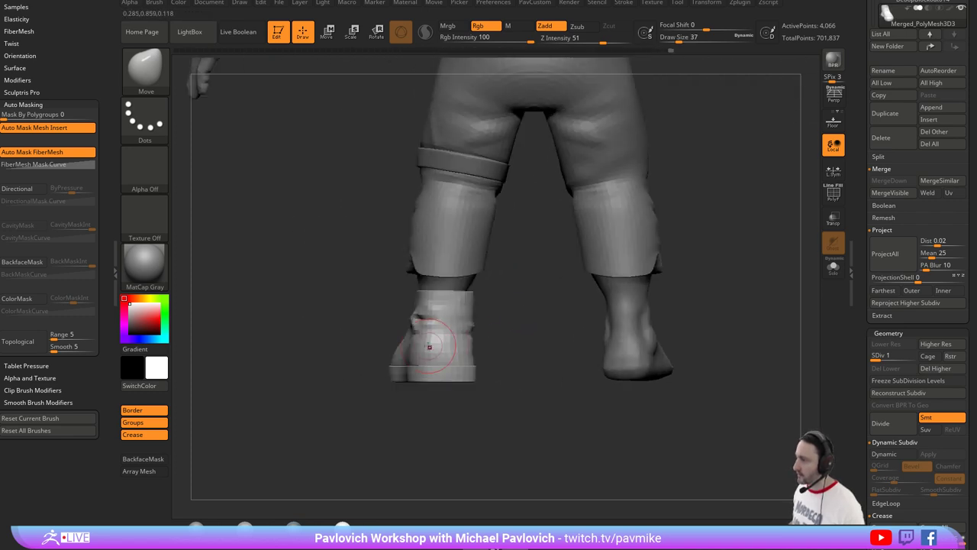
right_click_drag(487, 322, 587, 319, "shift")
key("s")
left_click(565, 314)
right_click_drag(562, 271, 622, 285, "alt")
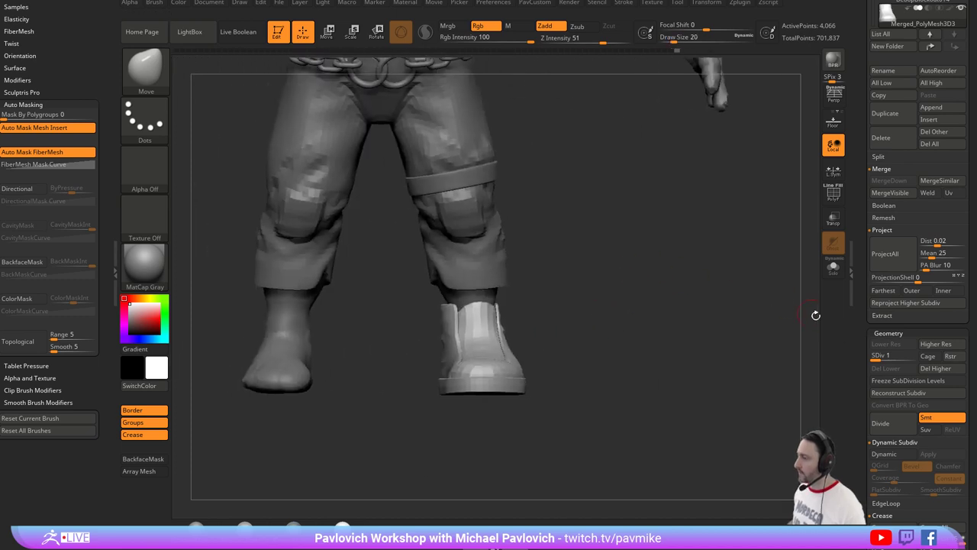
Raise the shoe to subdivision level 4 and delete its lower subdivision levels.
left_click_drag(899, 358, 920, 358)
right_click_drag(798, 339, 675, 327)
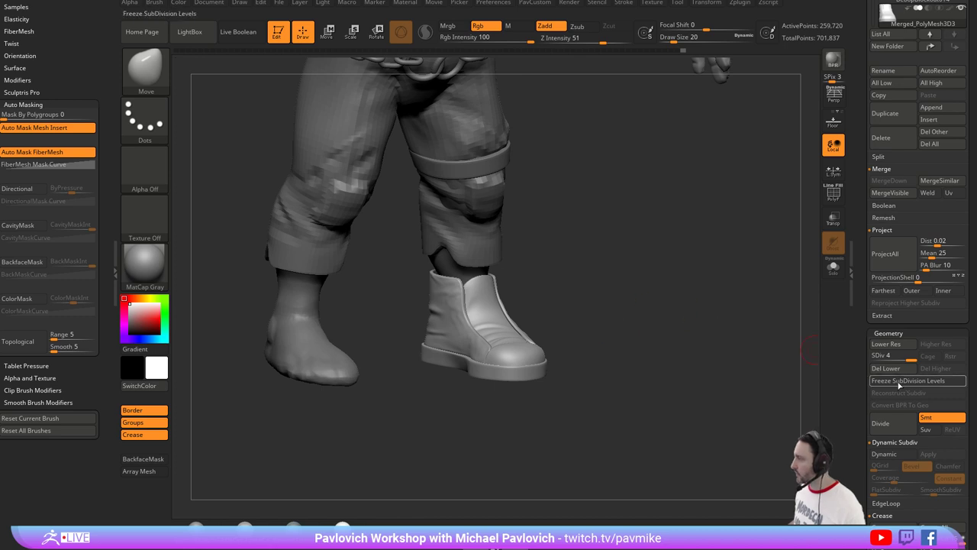
left_click(901, 381)
Isolate the shoe's toe cap polygroup and split it off into its own subtool.
mouse_move(613, 270)
right_mouse_down()
mouse_move(586, 266)
mouse_move(564, 284)
mouse_move(583, 255)
mouse_move(614, 278)
right_mouse_up()
key("s")
left_click(600, 271)
left_click(516, 344, "ctrl+shift")
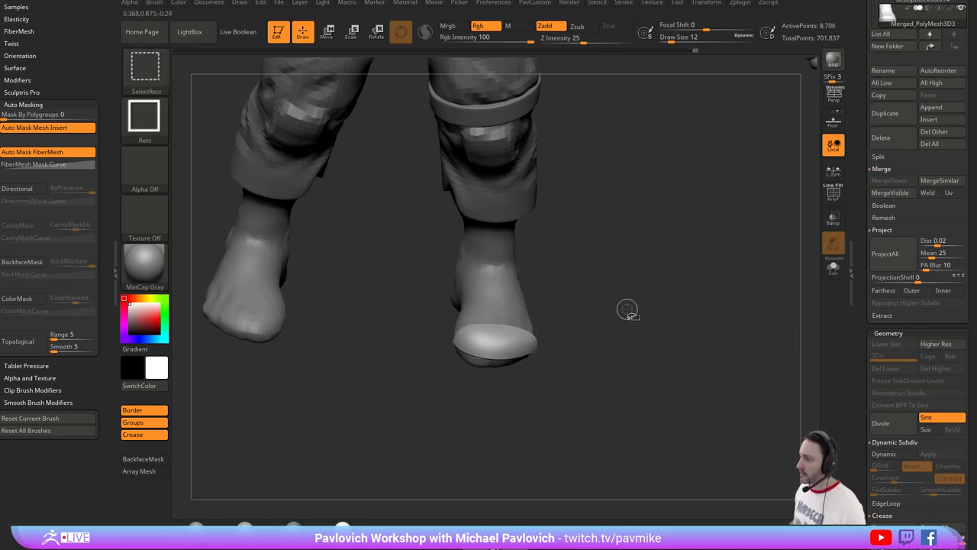
left_click(639, 329, "ctrl+shift")
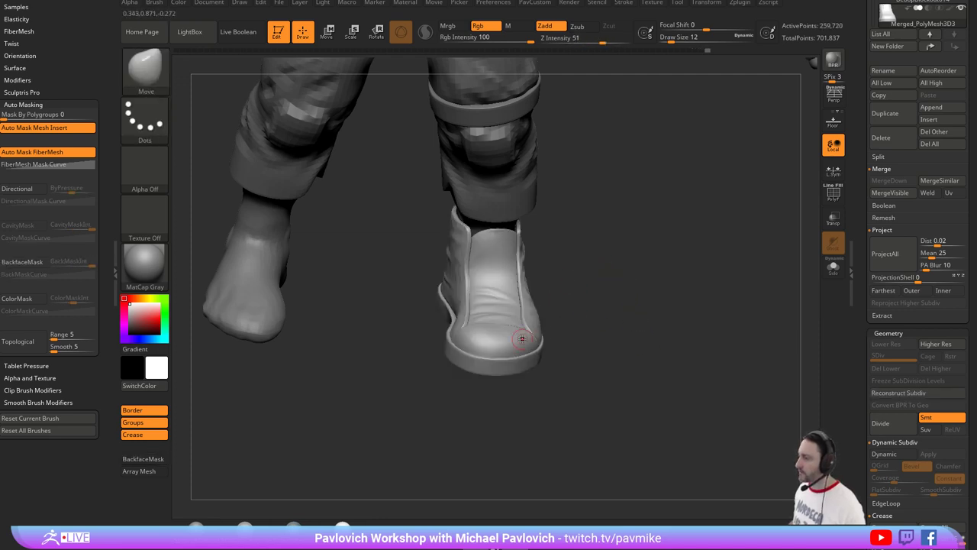
left_click(522, 339, "ctrl+alt+shift")
mouse_move(656, 276)
right_mouse_down()
mouse_move(692, 275)
mouse_move(668, 282)
right_mouse_up()
key("2")
left_click(690, 214)
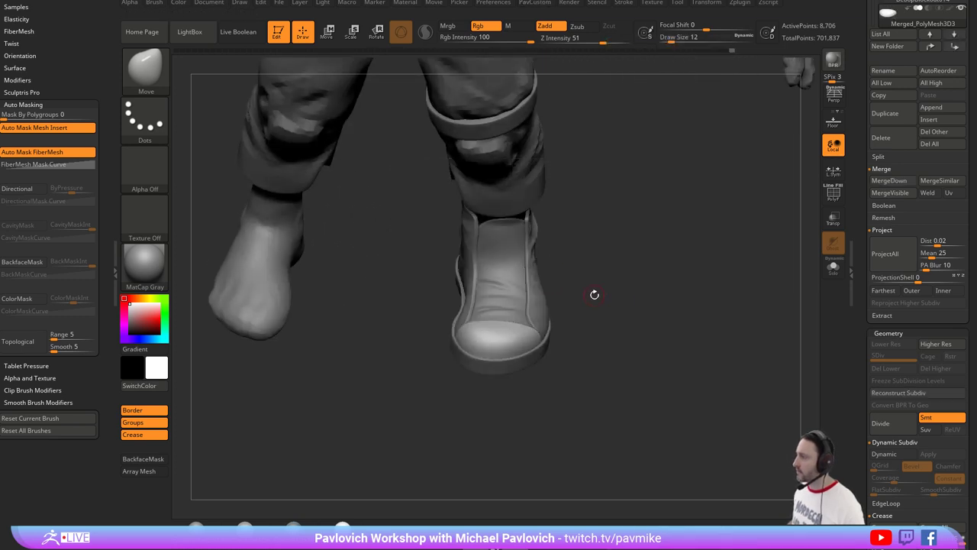
Select the rest of the shoe, isolate the side panels, and split them into a separate subtool.
left_click_drag(593, 290, 553, 164)
left_click(553, 164, "alt")
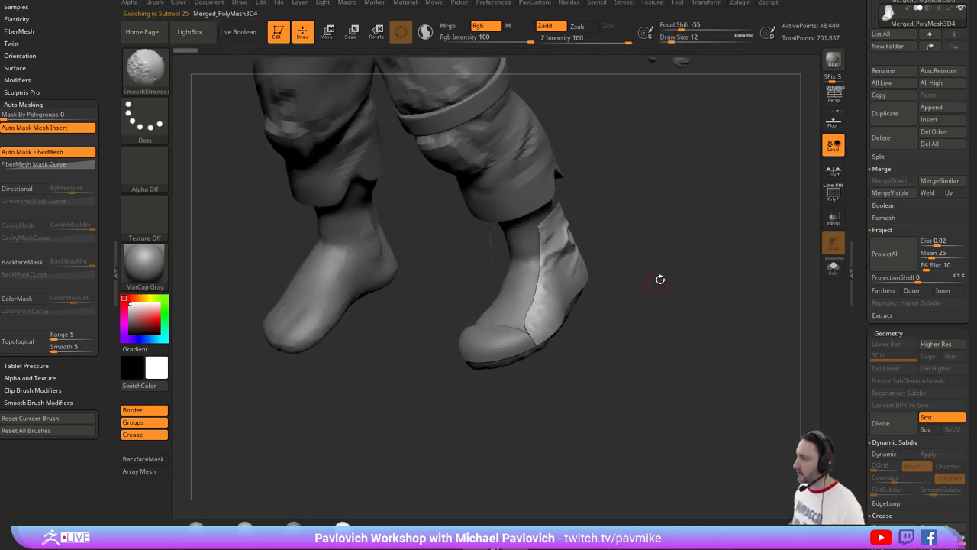
key("space")
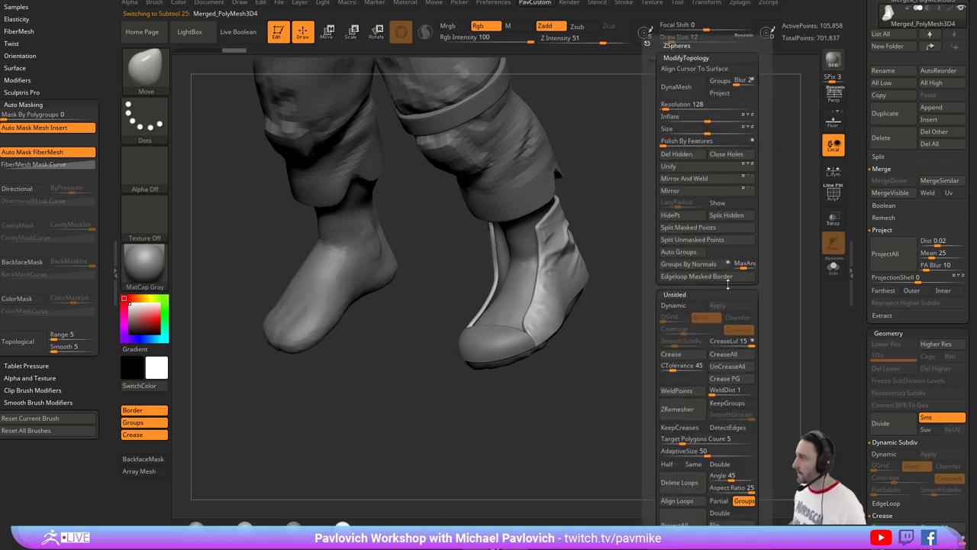
left_click(729, 218)
Solo the remaining tongue and sole with polyframe on, and assign them separate polygroups using Auto Groups.
left_click(553, 283, "alt")
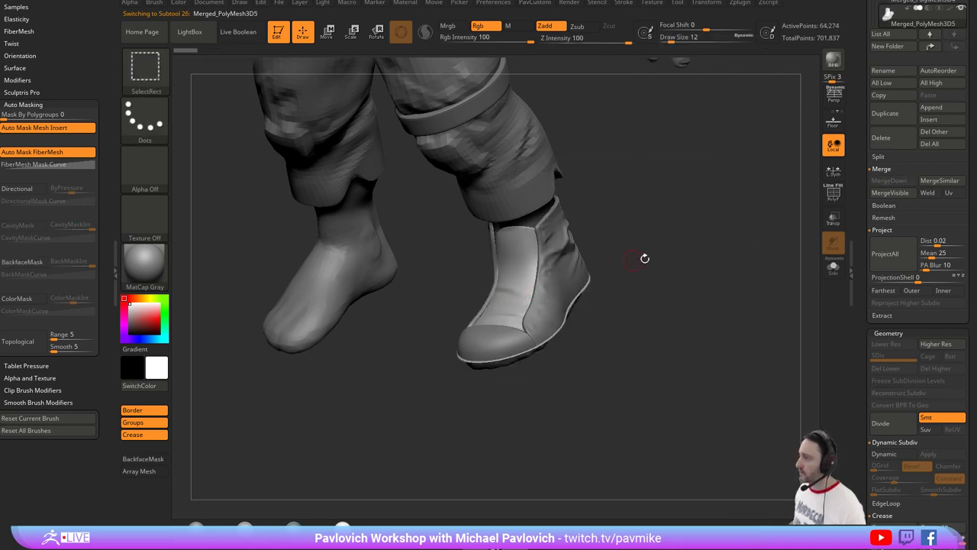
left_click(833, 267)
mouse_move(768, 283)
left_mouse_down()
mouse_move(703, 275)
mouse_move(760, 281)
left_mouse_up()
left_click(826, 200)
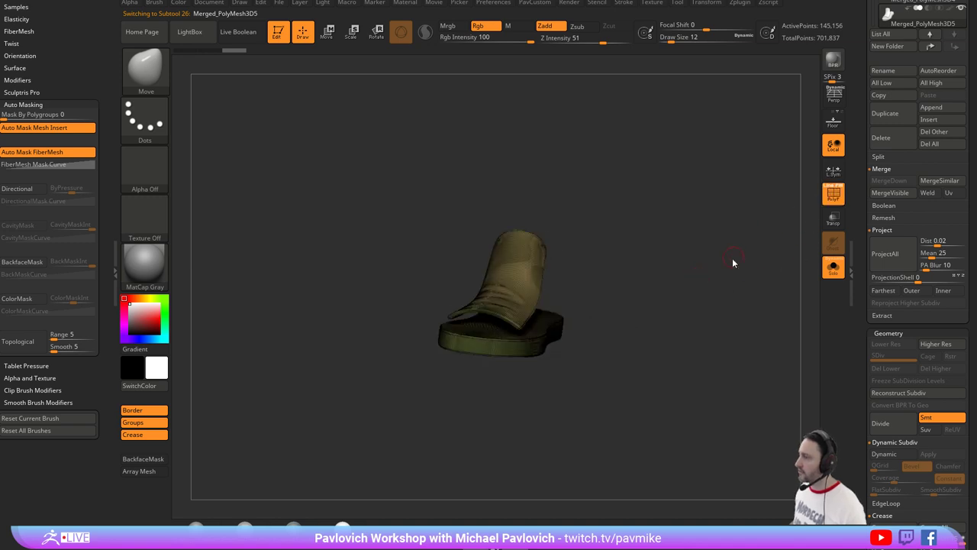
key("2")
left_click(720, 255)
left_click_drag(649, 282, 630, 274, "shift")
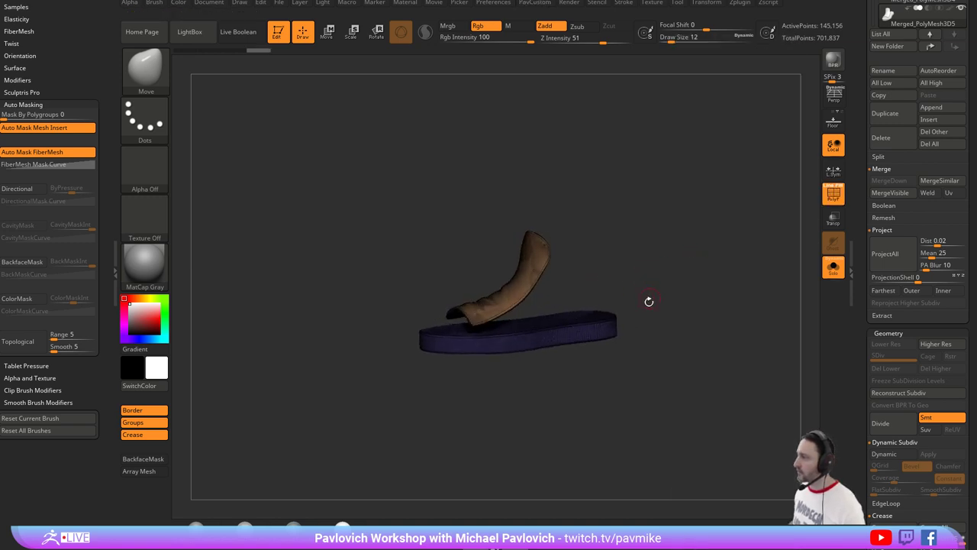
Isolate the sole's polygroup and split the hidden tongue into its own subtool.
left_click(597, 321, "ctrl+shift")
key("g")
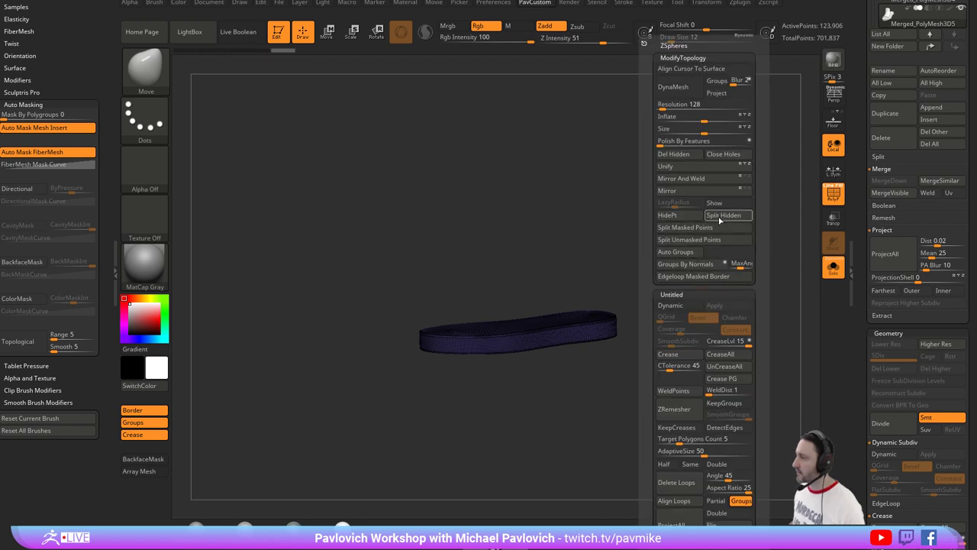
left_click_drag(626, 284, 794, 329)
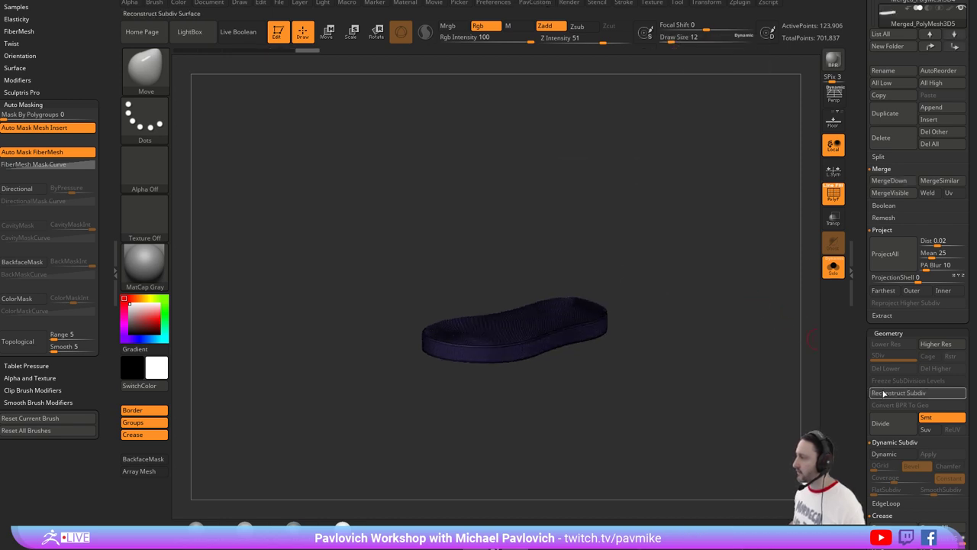
Reconstruct the sole's subdivision levels down to the lowest possible and turn off Solo mode.
left_click(885, 392)
left_click(885, 392)
left_click(885, 392)
left_click(885, 393)
left_click(885, 392)
left_click(836, 270)
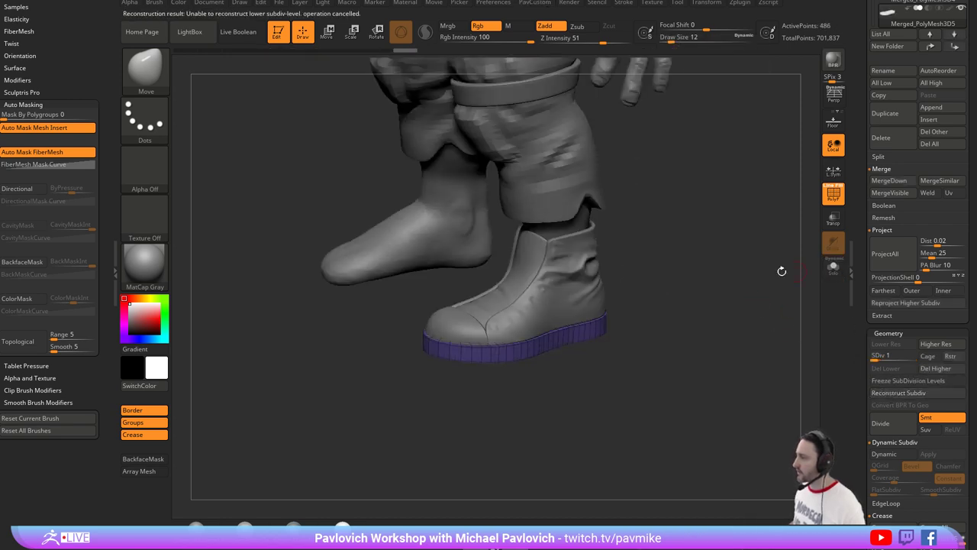
Reconstruct the lower subdivision levels of the shoe's side panels, tongue, and toe cap.
left_click(584, 294, "alt")
left_click(886, 392)
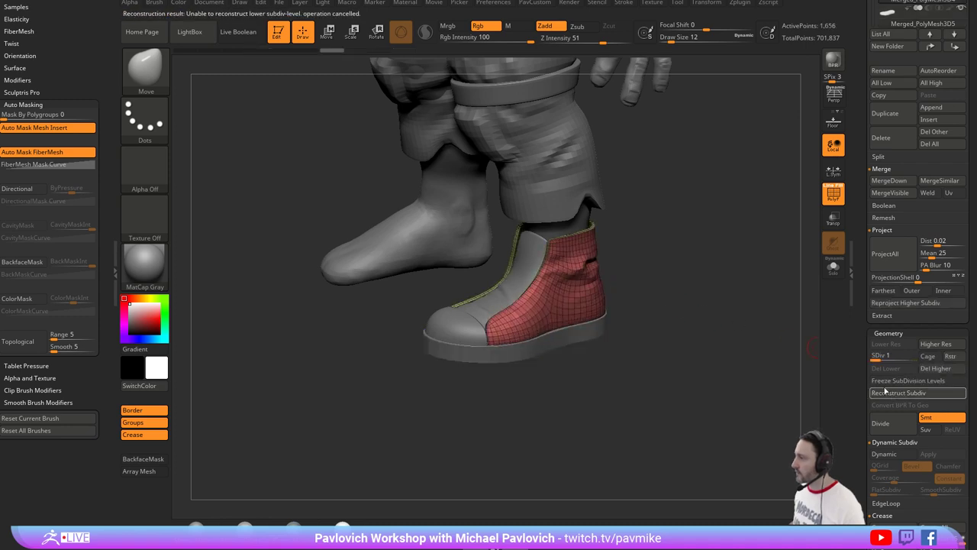
left_click(525, 290, "alt")
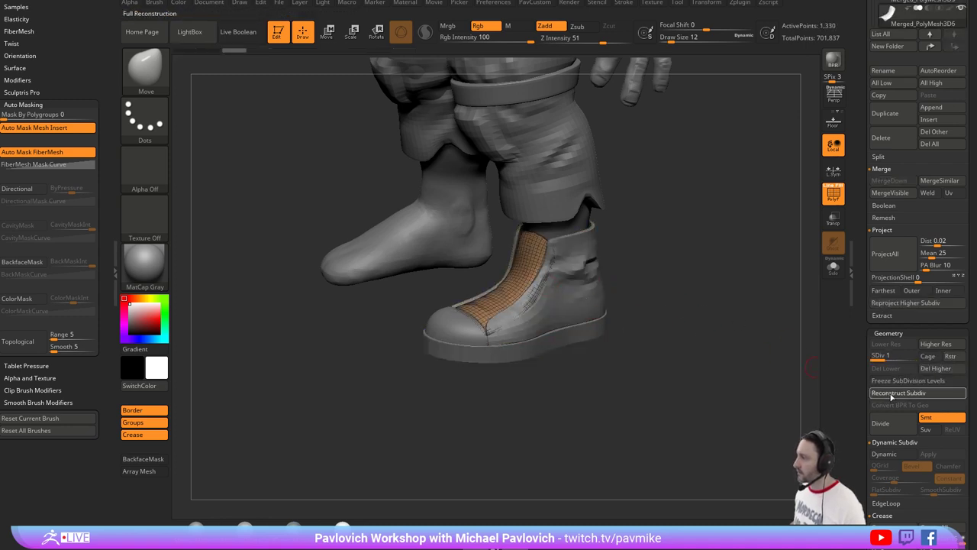
left_click(467, 328, "alt")
left_click(912, 394, "ctrl")
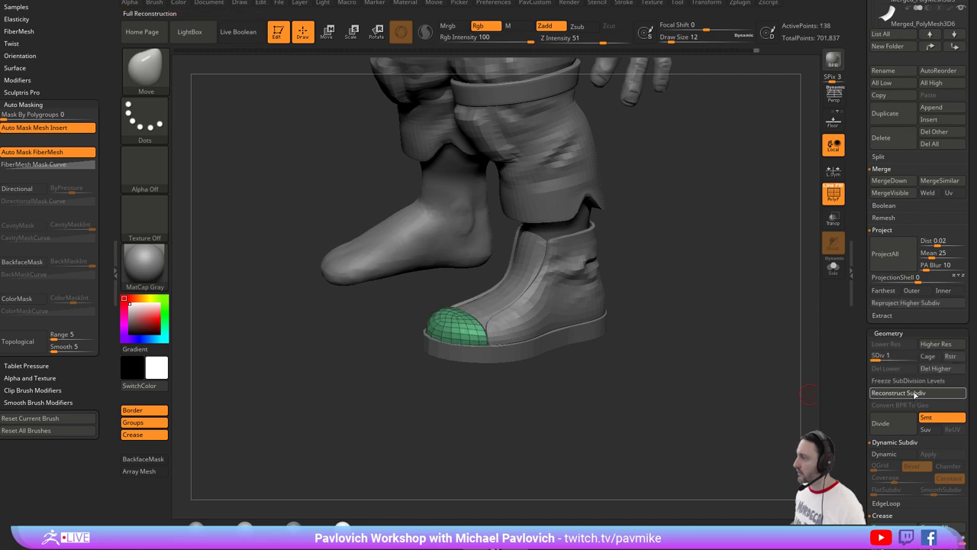
mouse_move(752, 290)
left_mouse_down()
mouse_move(702, 316)
mouse_move(575, 332)
mouse_move(652, 297)
mouse_move(664, 309)
mouse_move(748, 258)
left_mouse_up()
key("2")
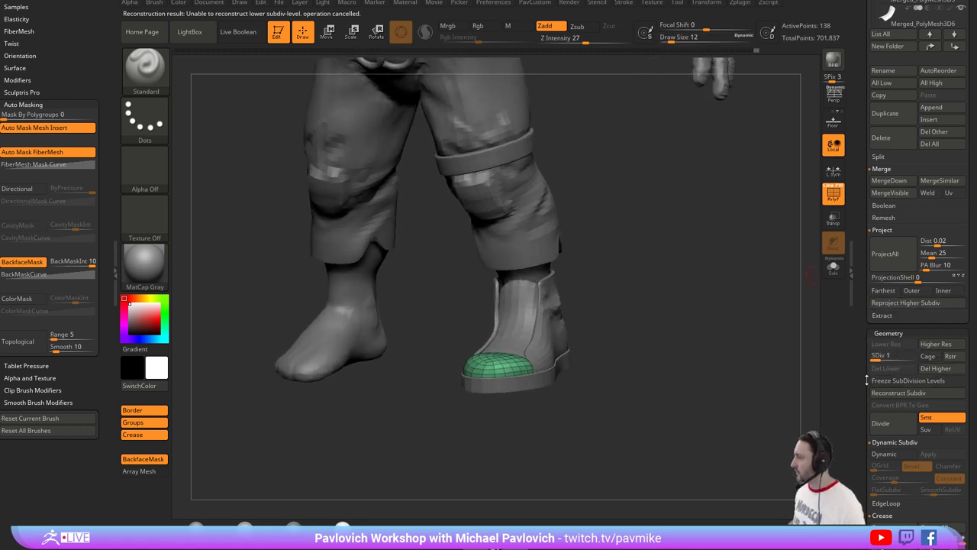
Set all subtools to their highest subdivision level and open the ArrayMesh settings for the toe cap.
left_click_drag(866, 380, 867, 412)
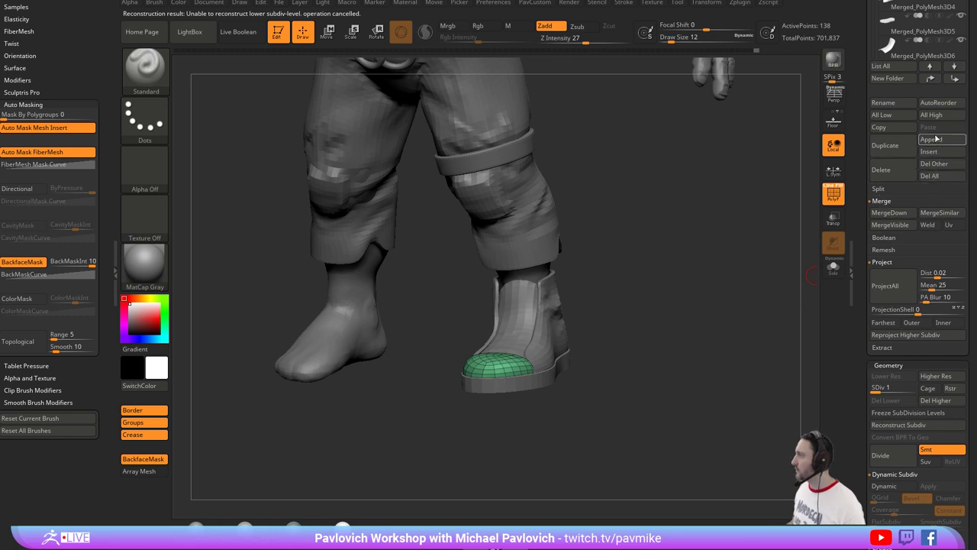
left_click(944, 114)
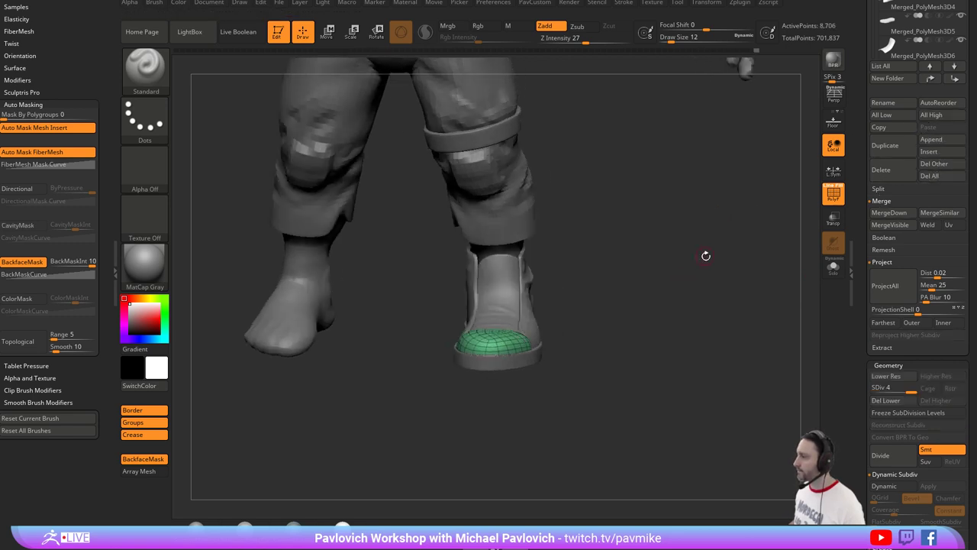
scroll(859, 279, "down", 1)
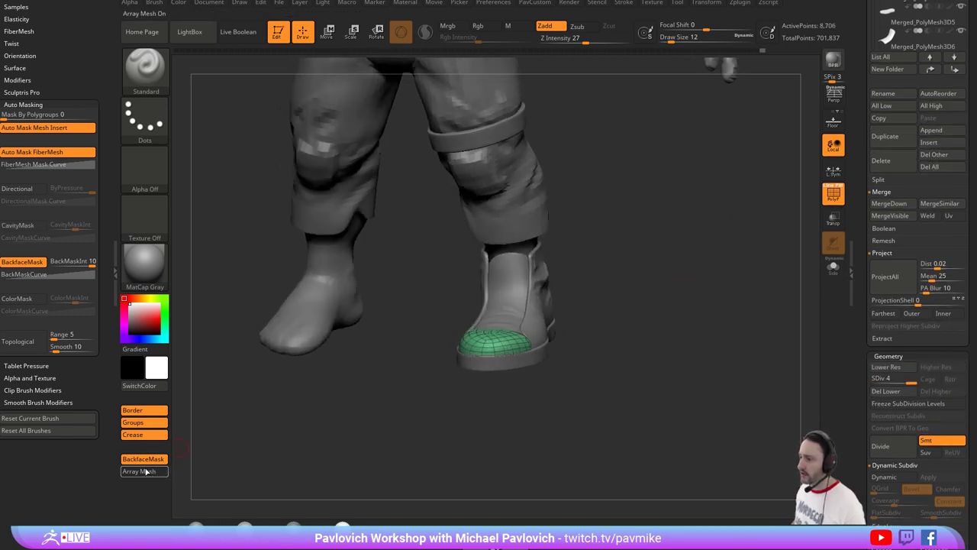
scroll(861, 333, "down", 6)
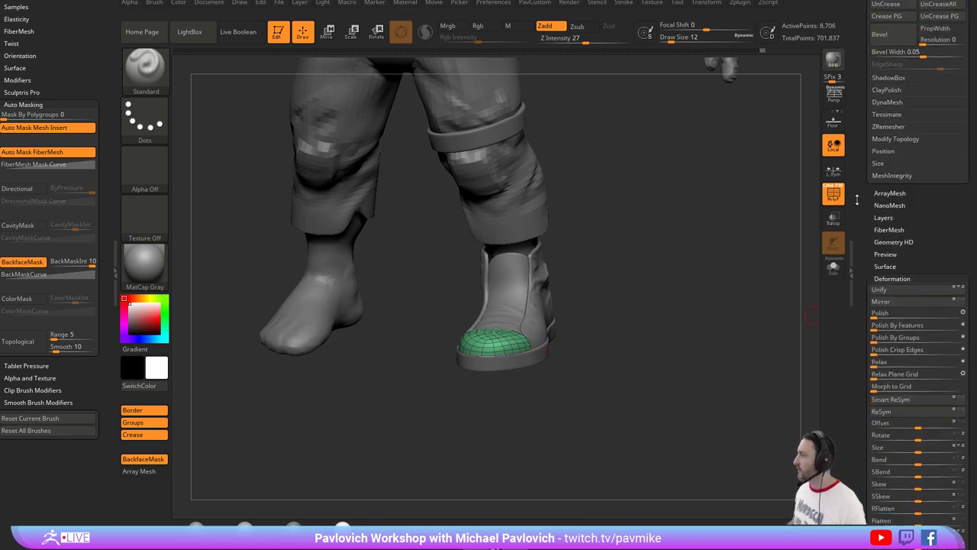
left_click(883, 225)
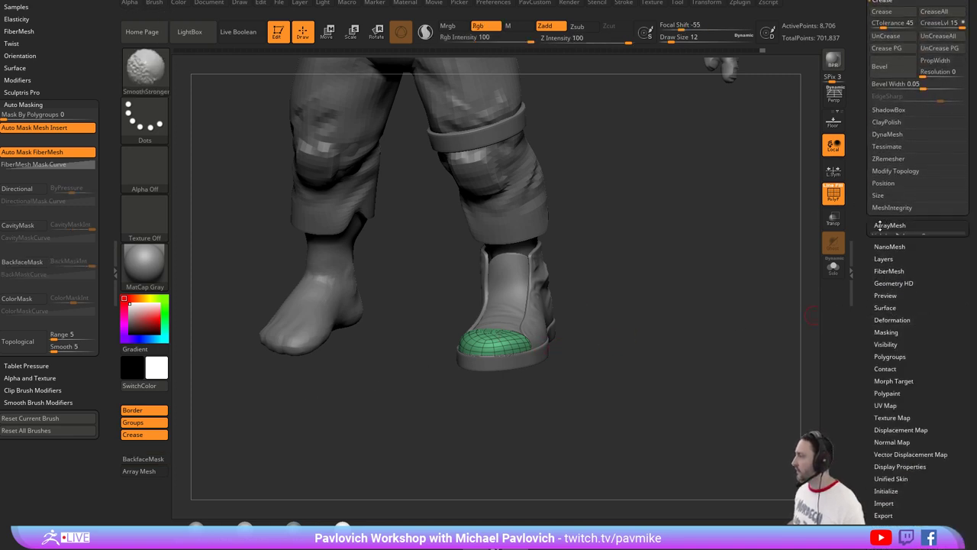
Mirror the toe cap onto the other foot with ArrayMesh, using Lock Pos, Lock Size and X Mirror.
right_click_drag(756, 253, 732, 260, "ctrl")
key("s")
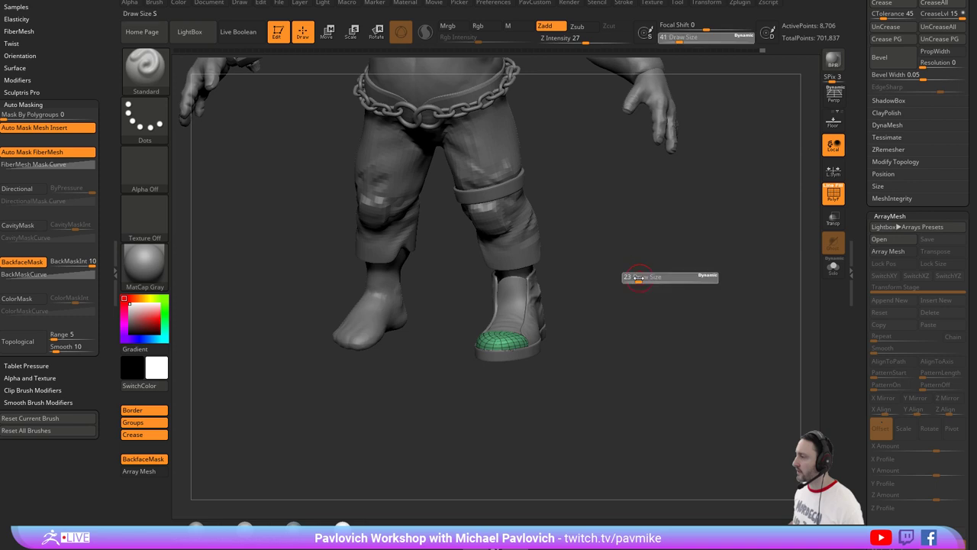
left_click_drag(639, 278, 643, 278)
right_click_drag(416, 313, 408, 309, "alt")
key("s")
left_click(657, 280)
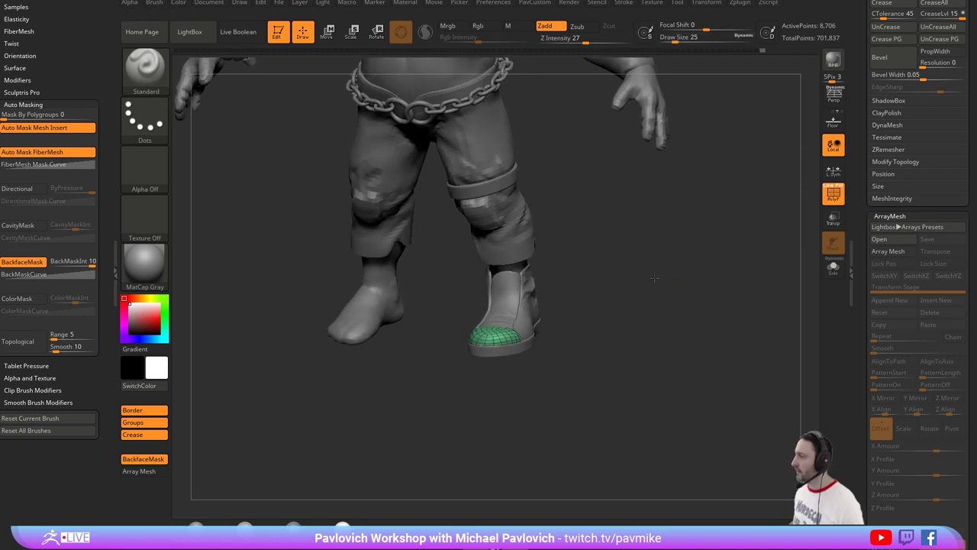
left_click(889, 252)
left_click(883, 264)
left_click(933, 264)
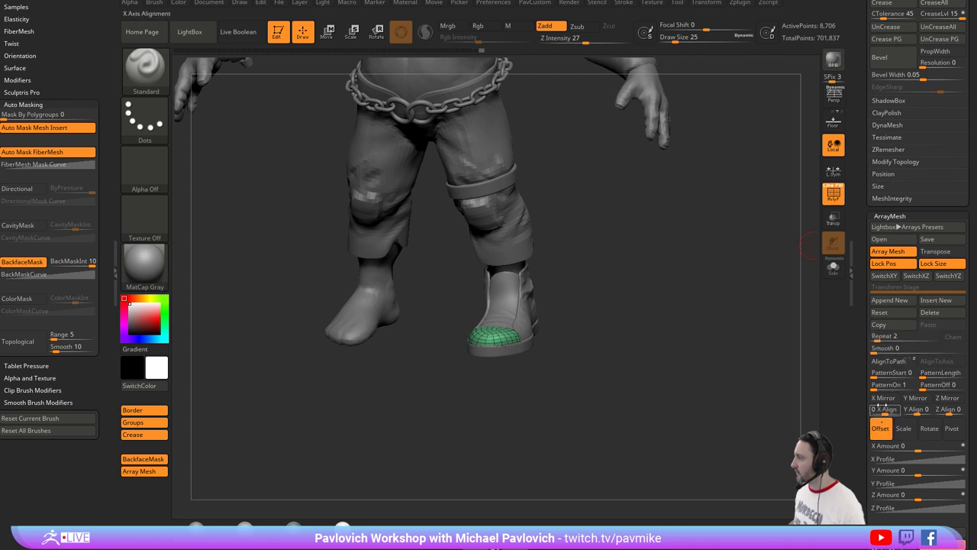
left_click(883, 398)
Mirror the shoe's tongue onto the other foot with ArrayMesh, locking position and size and enabling X Mirror.
left_click_drag(670, 289, 678, 297)
left_click(888, 251)
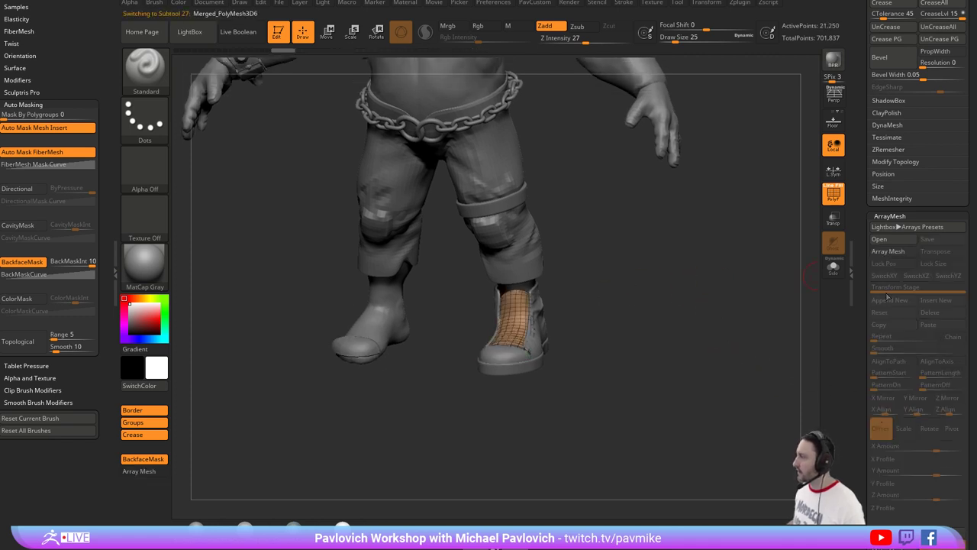
left_click(888, 252)
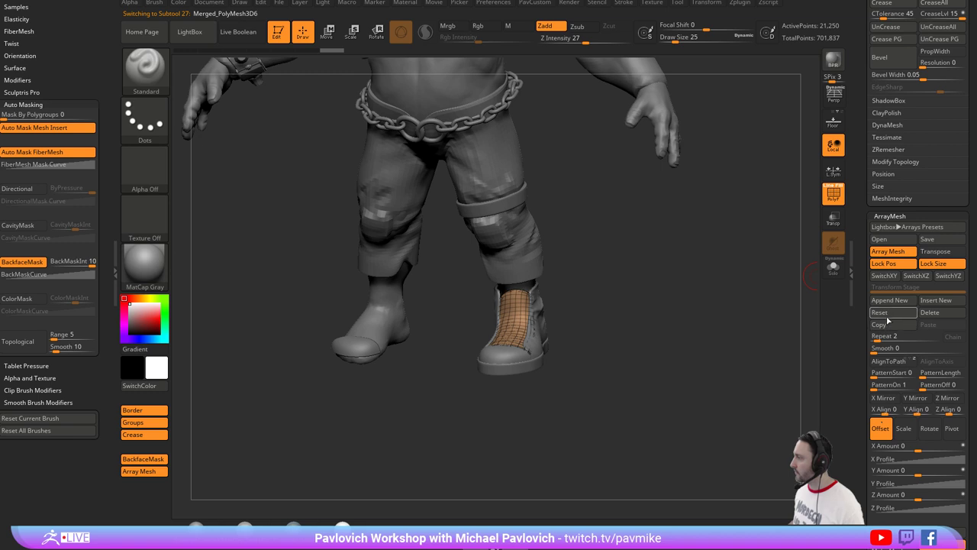
left_click(884, 398)
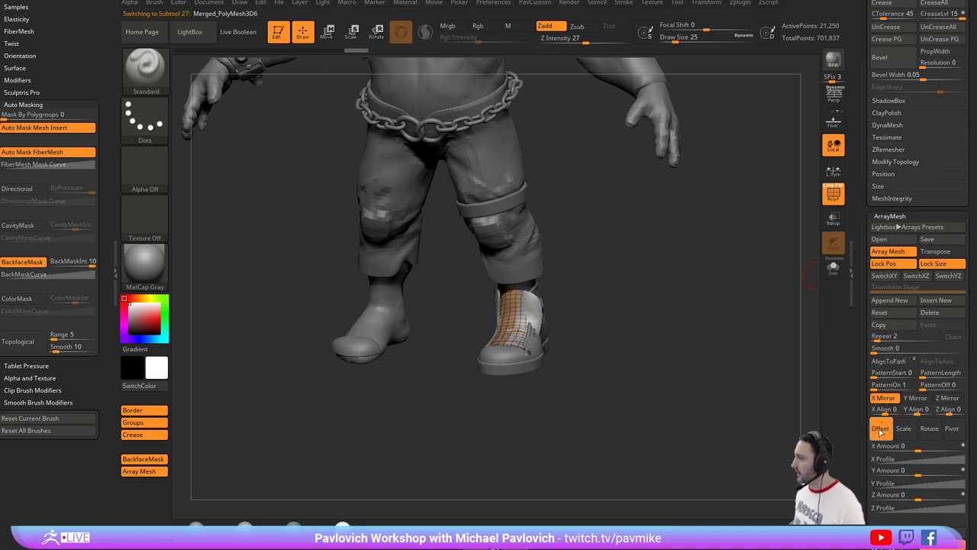
left_click(884, 398)
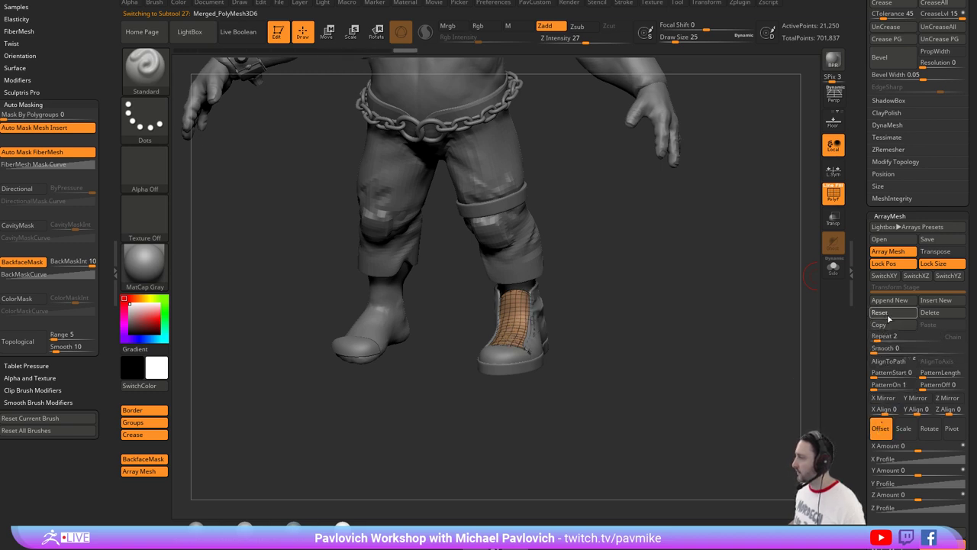
left_click(886, 400)
Mirror the shoe's side panels with ArrayMesh, enabling Lock Pos, Lock Size and X Mirror.
left_click_drag(720, 316, 590, 290)
left_click(546, 313, "alt")
left_click(906, 252)
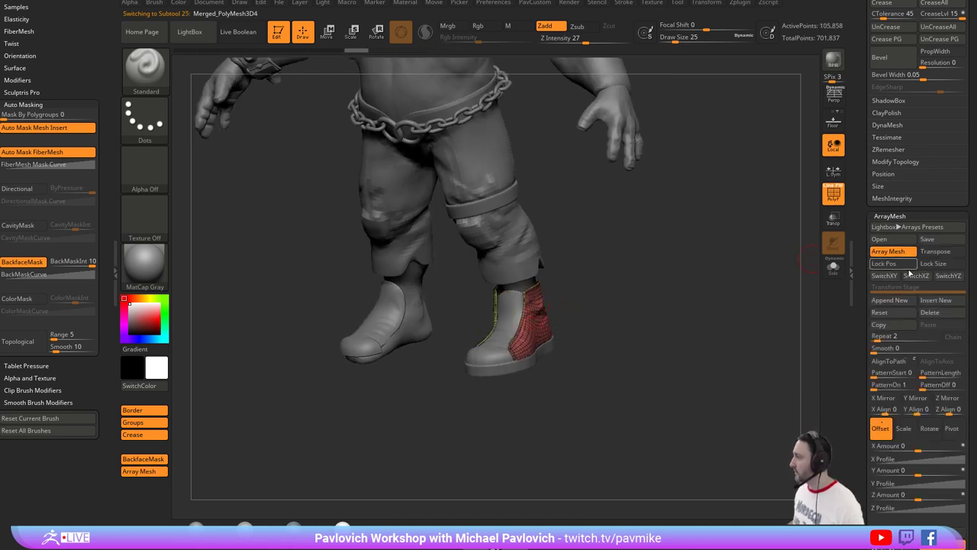
left_click(890, 263)
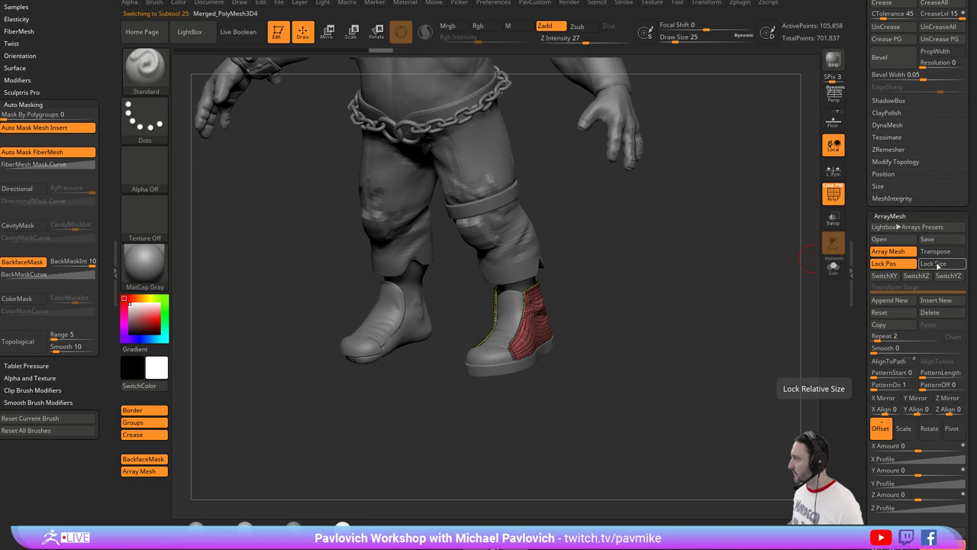
left_click(933, 263)
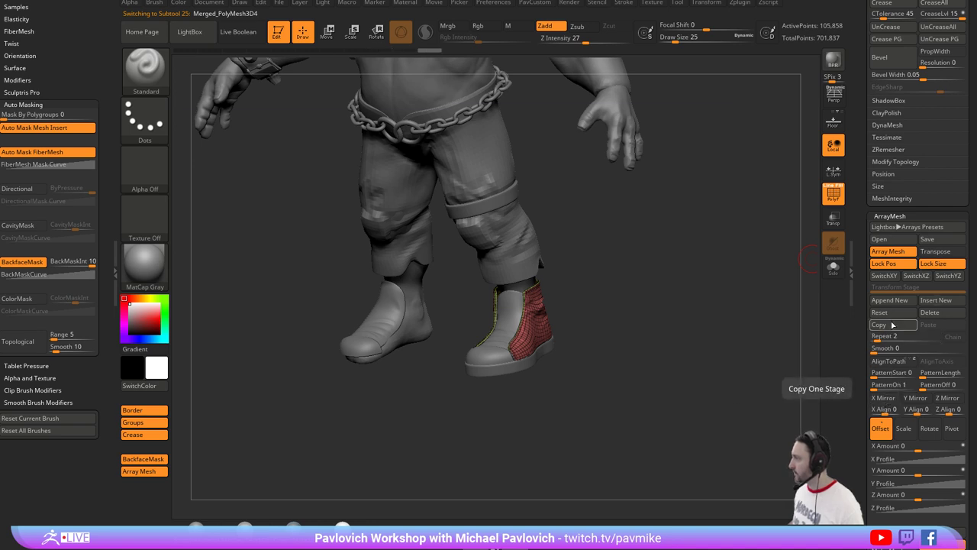
left_click(883, 398)
Mirror the sole under the other foot using an ArrayMesh with locked position, locked size and X Mirror.
left_click_drag(652, 322, 578, 358)
left_click(561, 355, "alt")
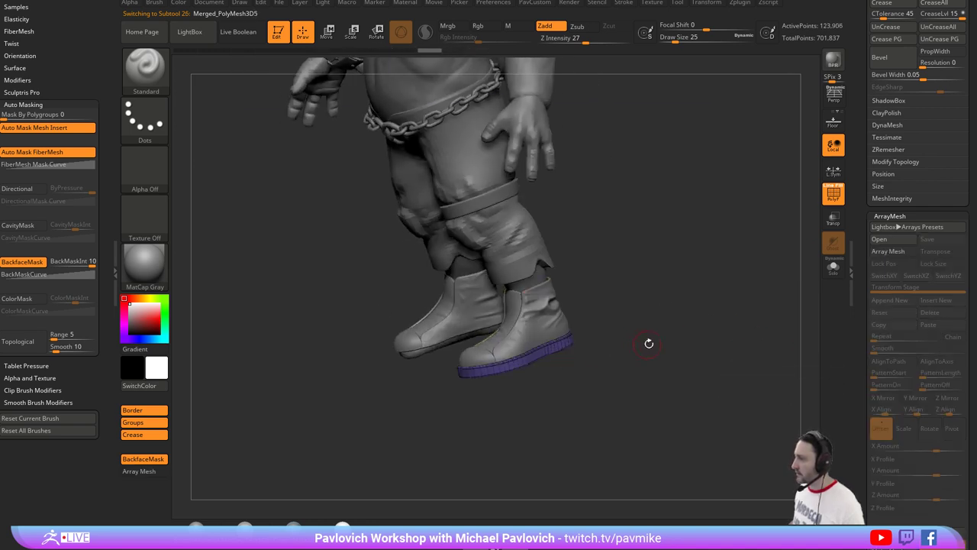
left_click_drag(648, 342, 704, 339)
left_click(899, 252)
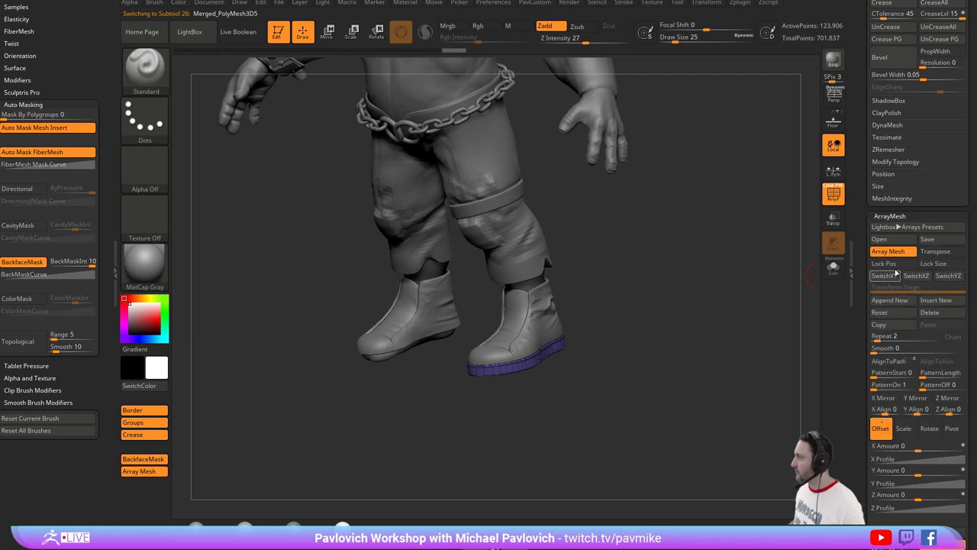
left_click(933, 265)
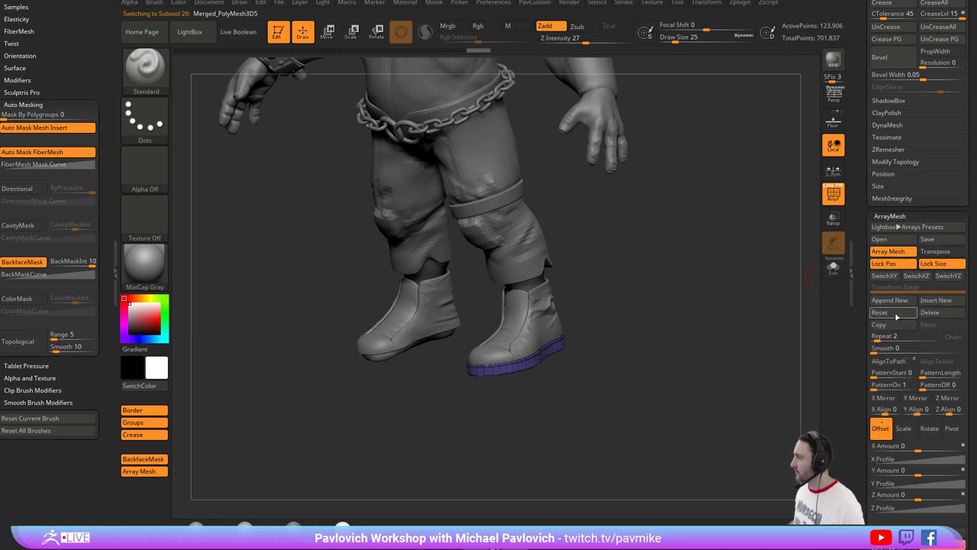
left_click(883, 398)
Reselect the side panels and toggle their ArrayMesh off and on again to compare the mirrored shoe.
left_click_drag(617, 289, 596, 303)
left_click(596, 302, "alt")
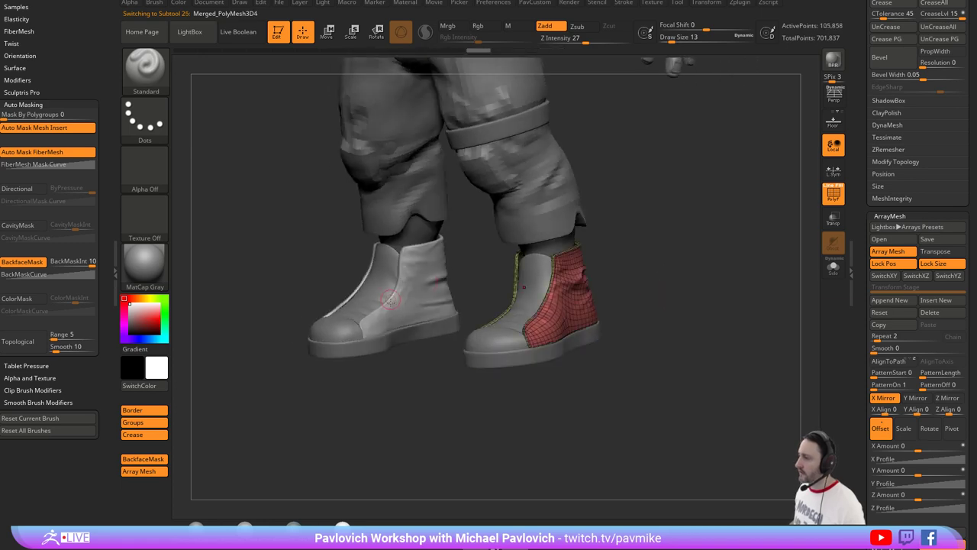
left_click_drag(676, 262, 694, 278)
left_click(157, 471)
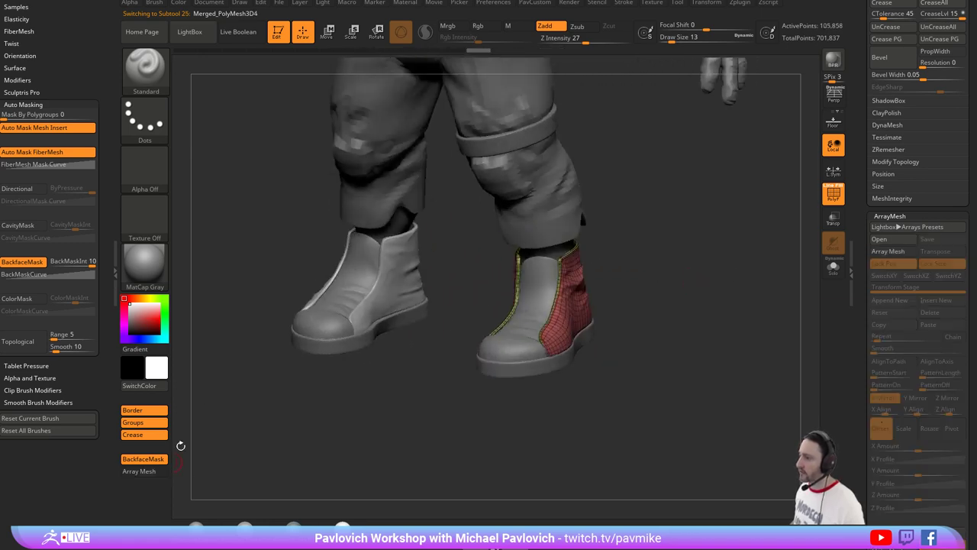
left_click_drag(200, 434, 289, 363)
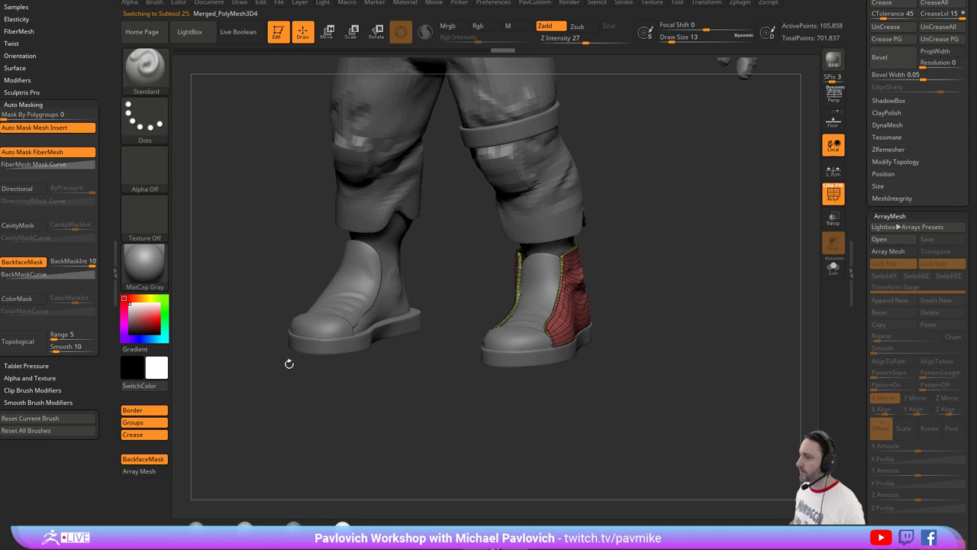
left_click(140, 471)
mouse_move(699, 294)
left_mouse_down()
mouse_move(752, 279)
mouse_move(708, 280)
left_mouse_up()
key("s")
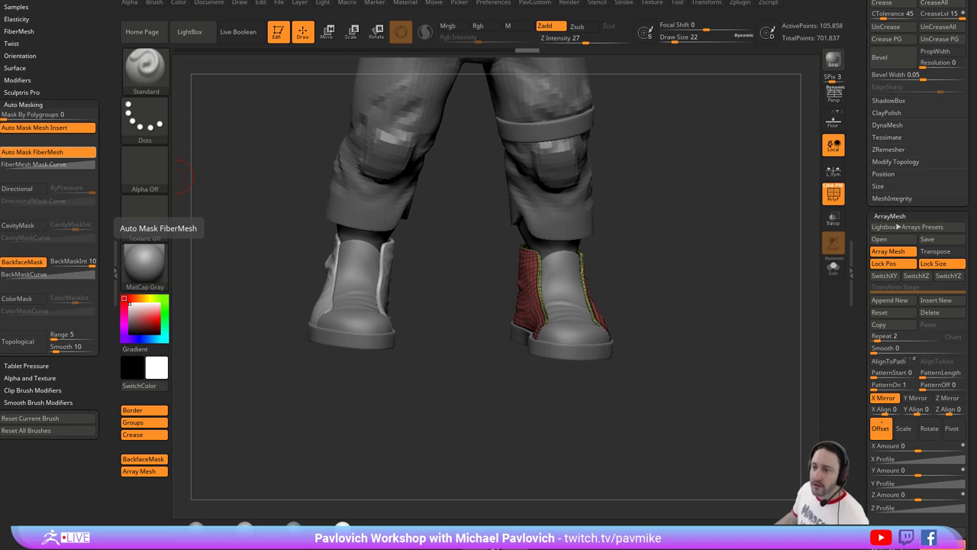
Switch to the browser, select the address of the AskZBrush video on DynaMesh 'Swiss Cheese' and 'Shattering', and return to ZBrush.
key("alt+Tab")
double_click(257, 237)
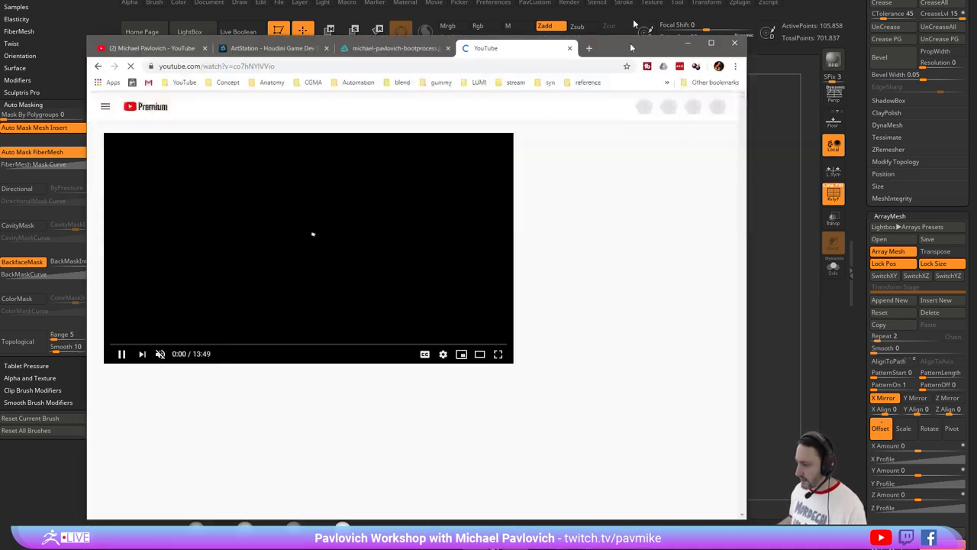
left_click_drag(630, 43, 636, 9)
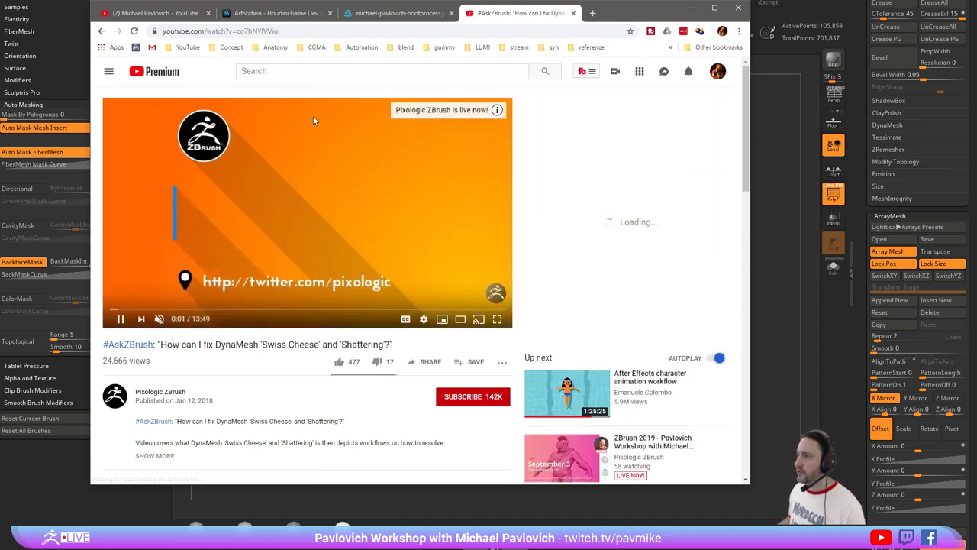
left_click(314, 32)
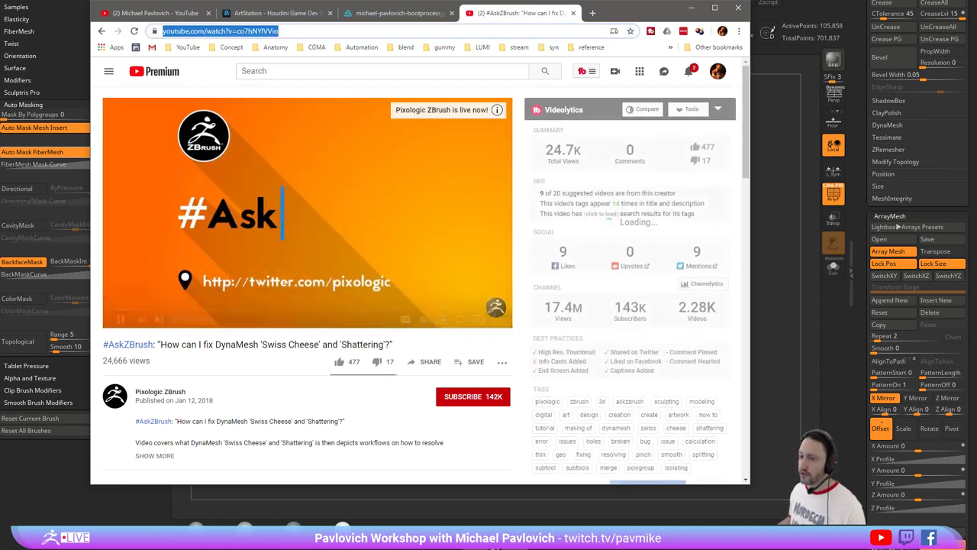
key("alt+Tab")
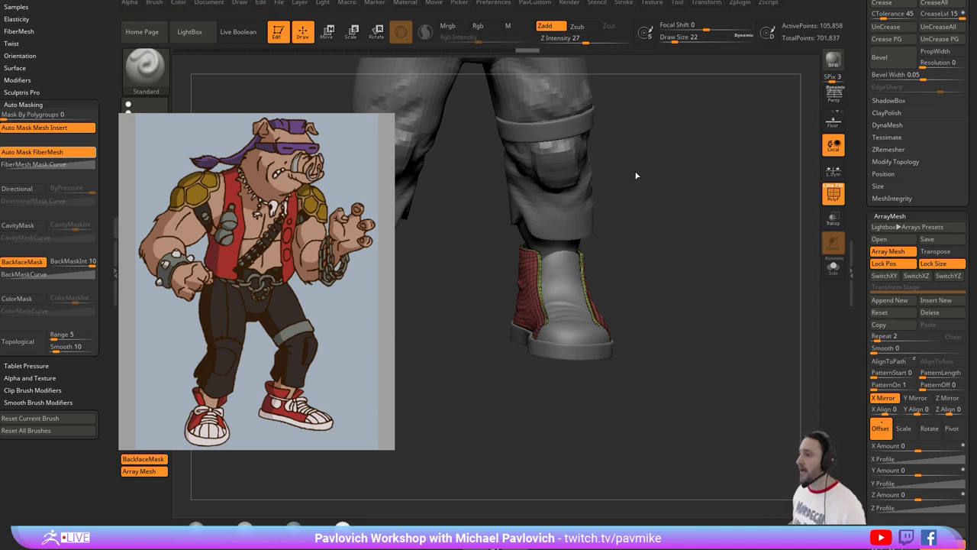
key("alt+Tab")
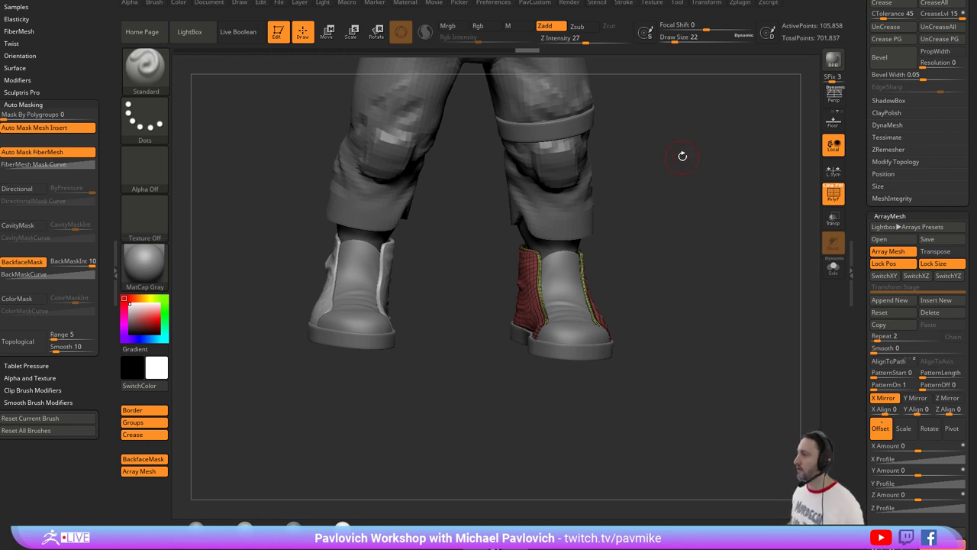
Turn off the polyframe display and make the trousers the active subtool.
mouse_move(682, 155)
left_mouse_down()
mouse_move(706, 245)
mouse_move(687, 259)
mouse_move(665, 249)
mouse_move(634, 268)
mouse_move(661, 274)
mouse_move(573, 256)
left_mouse_up()
key("shift+f")
key("s")
left_click(534, 233, "alt")
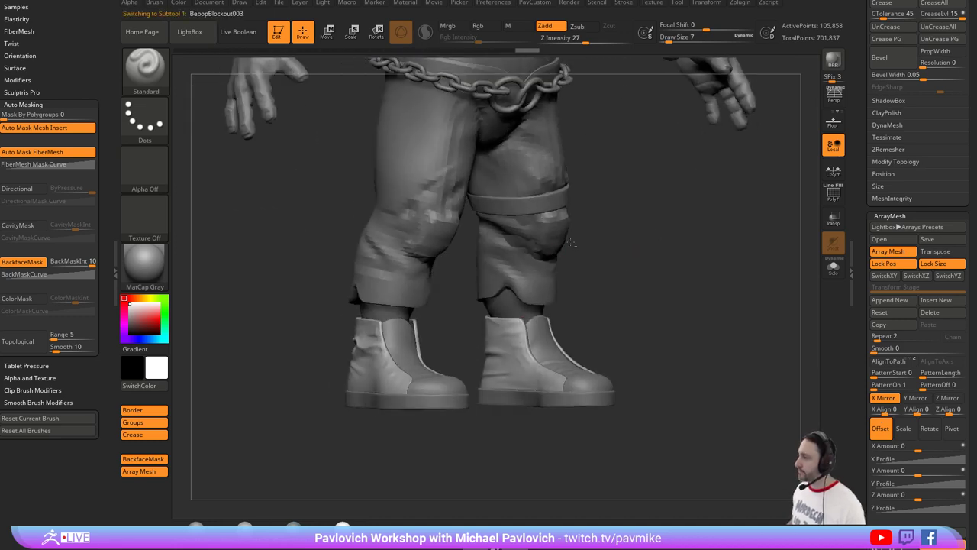
right_click_drag(534, 233, 558, 227, "alt")
left_click_drag(582, 236, 611, 236)
Adjust the inner knee of the banded trouser leg with a smaller Move brush.
key("s")
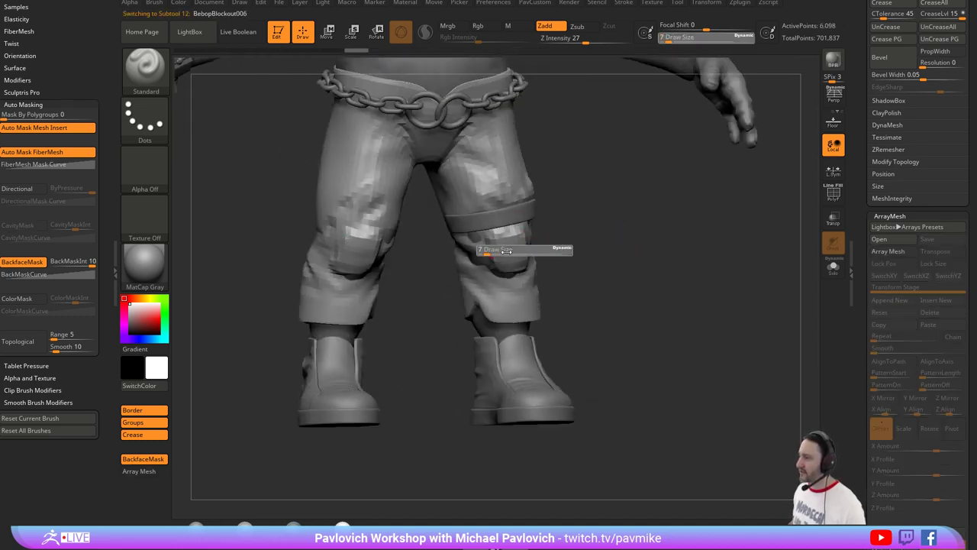
key("b")
key("m")
key("v")
mouse_move(487, 252)
left_mouse_down()
mouse_move(509, 252)
mouse_move(478, 243)
mouse_move(469, 256)
left_mouse_up()
key("bracketleft")
key("bracketleft")
key("bracketleft")
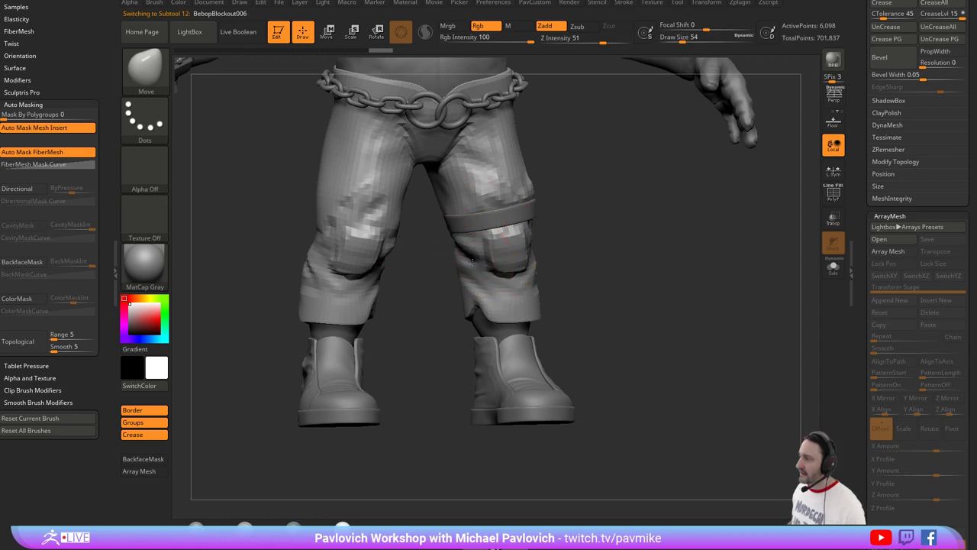
mouse_move(611, 252)
left_mouse_down()
mouse_move(514, 257)
mouse_move(618, 242)
mouse_move(600, 227)
mouse_move(632, 234)
mouse_move(570, 188)
mouse_move(652, 226)
mouse_move(685, 221)
left_mouse_up()
Return to the Standard brush with a draw size of 23 and select the body subtool.
key("b")
key("s")
key("t")
key("s")
left_click(515, 256)
key("s")
key("s")
mouse_move(680, 215)
left_mouse_down()
mouse_move(629, 236)
mouse_move(606, 229)
mouse_move(672, 236)
left_mouse_up()
left_click(483, 265, "alt")
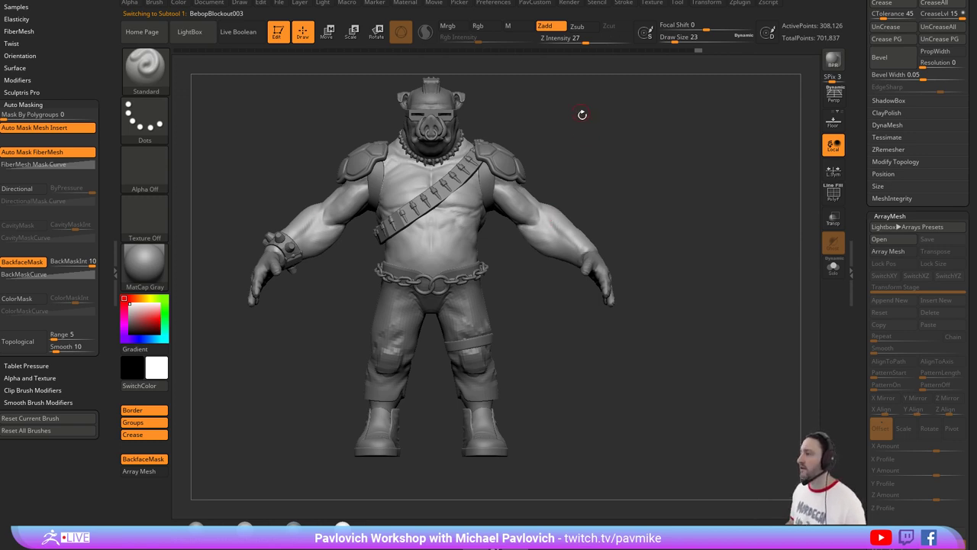
Review the whole character from several angles and make the shoe's tongue the active subtool.
mouse_move(583, 115)
left_mouse_down()
mouse_move(601, 178)
mouse_move(604, 155)
mouse_move(630, 170)
mouse_move(616, 170)
mouse_move(617, 188)
left_mouse_up()
key("s")
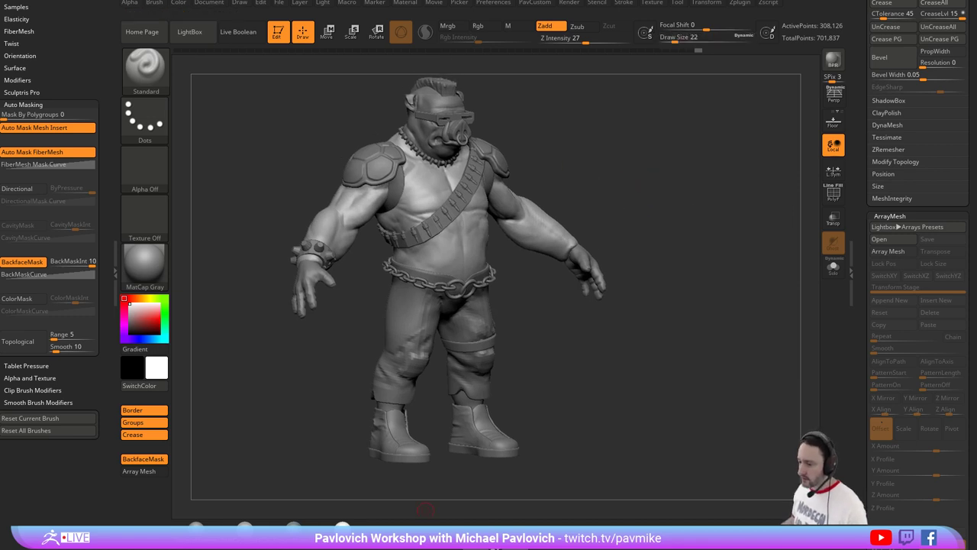
mouse_move(652, 204)
left_mouse_down("alt")
mouse_move(662, 172)
mouse_move(662, 206)
left_mouse_up("alt")
left_click(465, 258, "alt")
mouse_move(536, 275)
left_mouse_down("shift")
mouse_move(555, 272)
mouse_move(539, 246)
mouse_move(563, 232)
left_mouse_up("shift")
key("s")
left_click(478, 325, "alt")
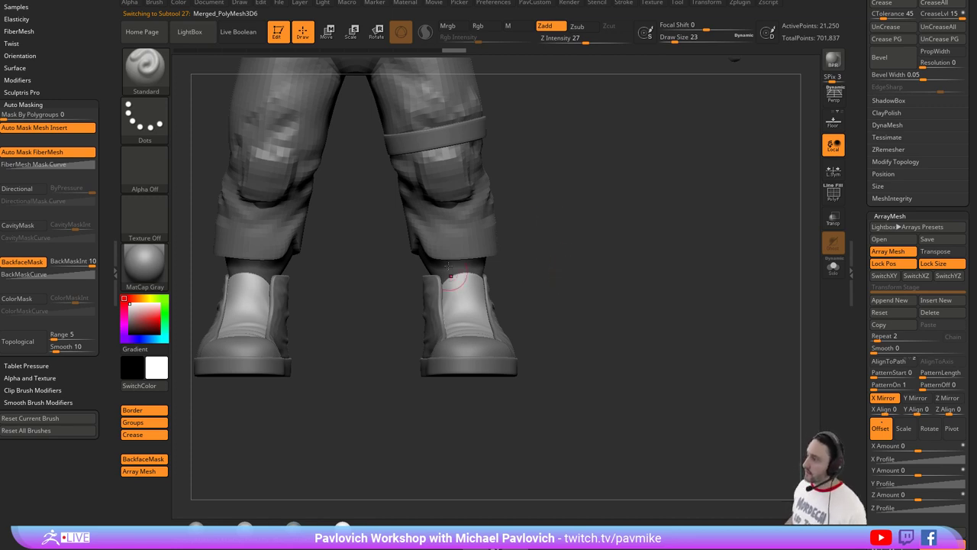
Inspect the mirrored shoes up close, set the draw size to 7 and save the project.
mouse_move(563, 265)
left_mouse_down()
mouse_move(572, 249)
mouse_move(465, 298)
mouse_move(475, 280)
left_mouse_up()
key("s")
mouse_move(527, 271)
left_mouse_down()
mouse_move(563, 271)
mouse_move(542, 257)
left_mouse_up()
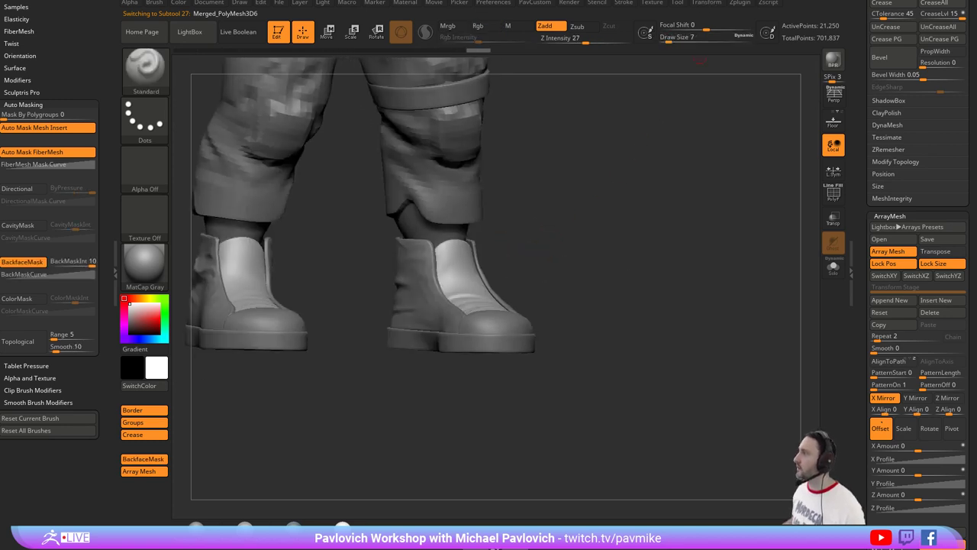
key("ctrl+s")
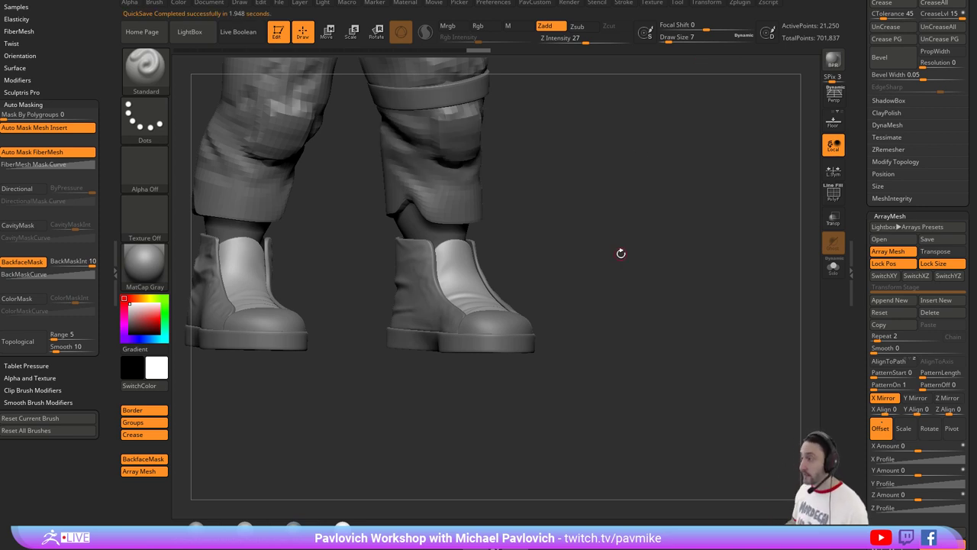
Turn off ArrayMesh mirroring on the shoe's upper, tongue, toe cap and sole.
left_click_drag(621, 253, 660, 193)
left_click(537, 308, "alt")
left_click_drag(649, 260, 635, 259)
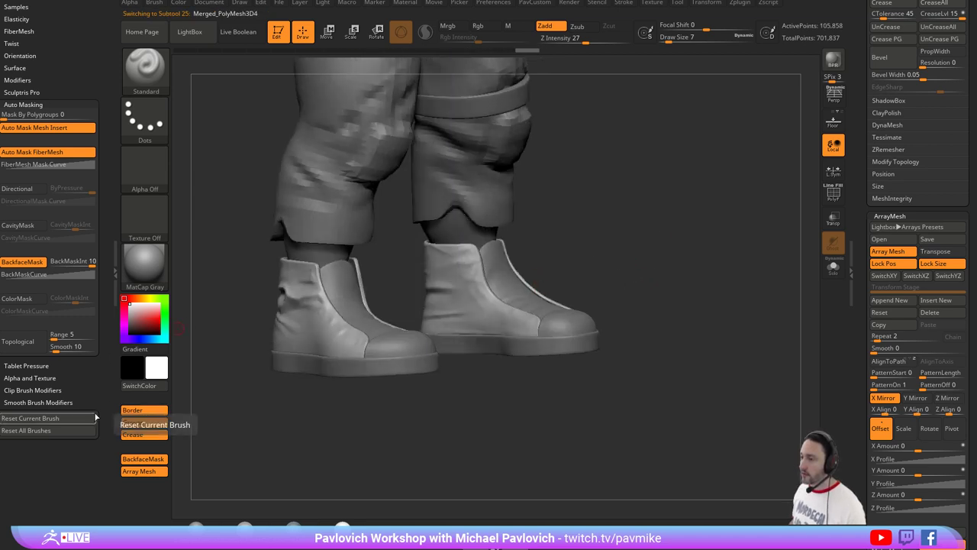
left_click(143, 471)
left_click_drag(579, 294, 580, 279)
left_click(579, 282, "alt")
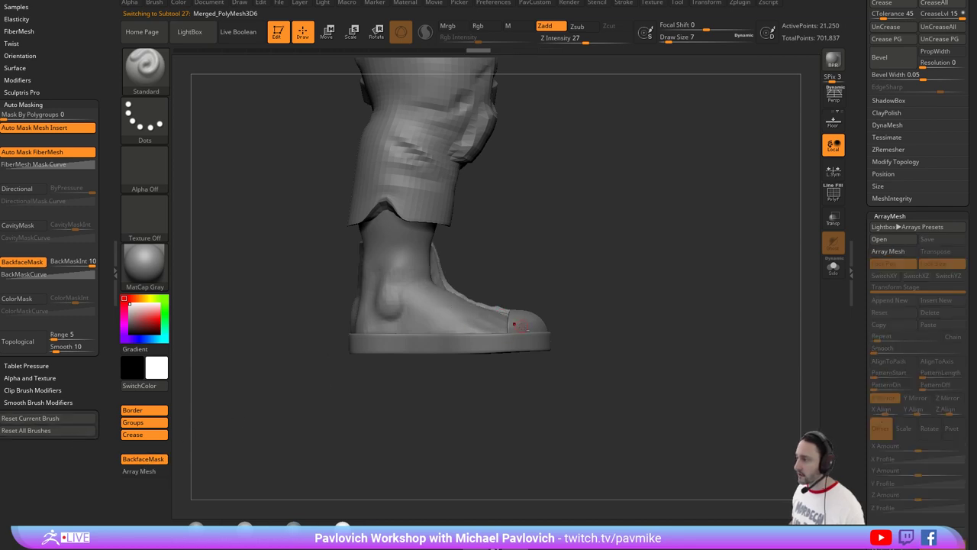
left_click(506, 323, "alt")
left_click(140, 471)
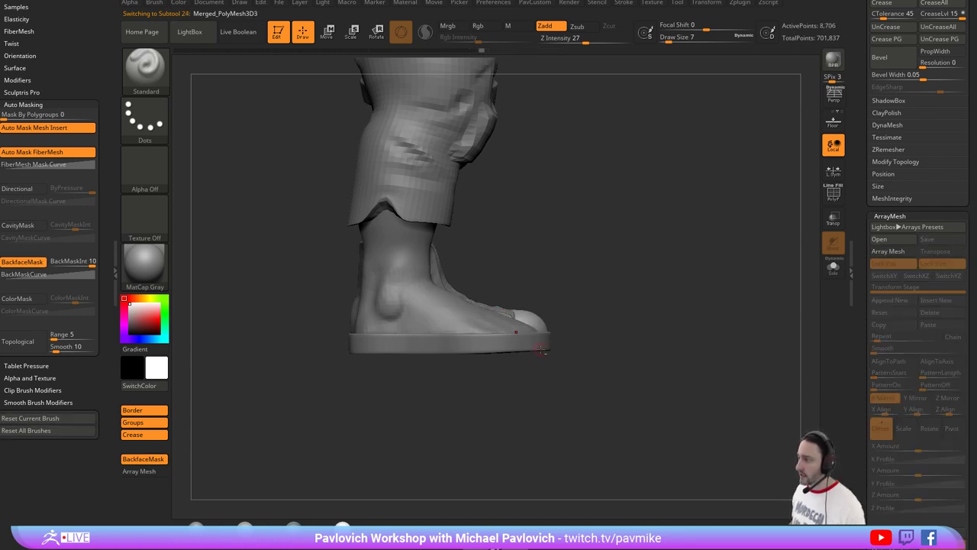
left_click(543, 349, "alt")
left_click(151, 472)
Select the body subtool and hide its feet with a rectangular selection.
mouse_move(617, 256)
left_mouse_down()
mouse_move(603, 273)
mouse_move(560, 283)
mouse_move(618, 237)
left_mouse_up()
left_click(409, 338, "alt")
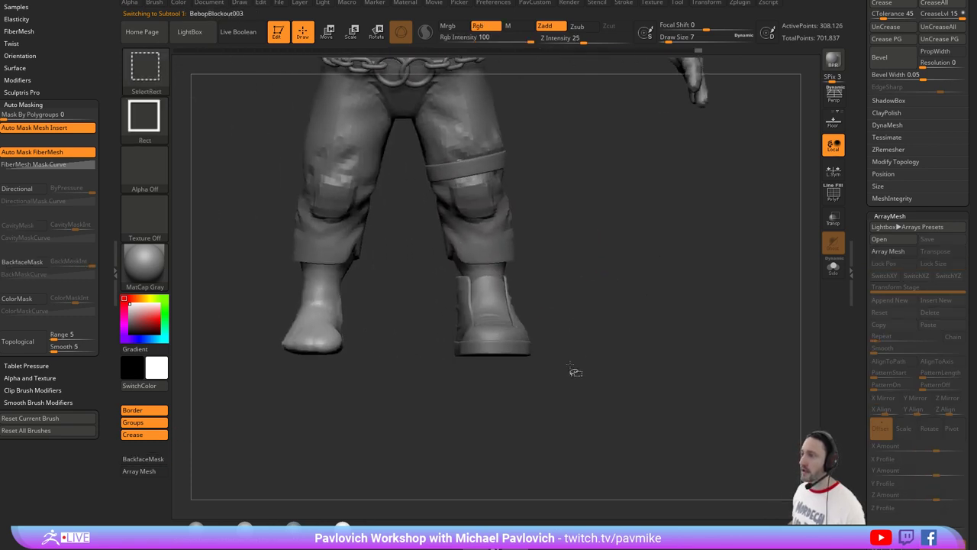
mouse_move(574, 445)
left_mouse_down("ctrl+shift")
mouse_move(210, 301)
mouse_move(228, 276)
left_mouse_up("ctrl+shift")
left_click_drag(611, 267, 596, 216)
Lower the toe cap to subdivision level 1 and move it slightly forward on the shoe.
left_click(485, 309, "alt")
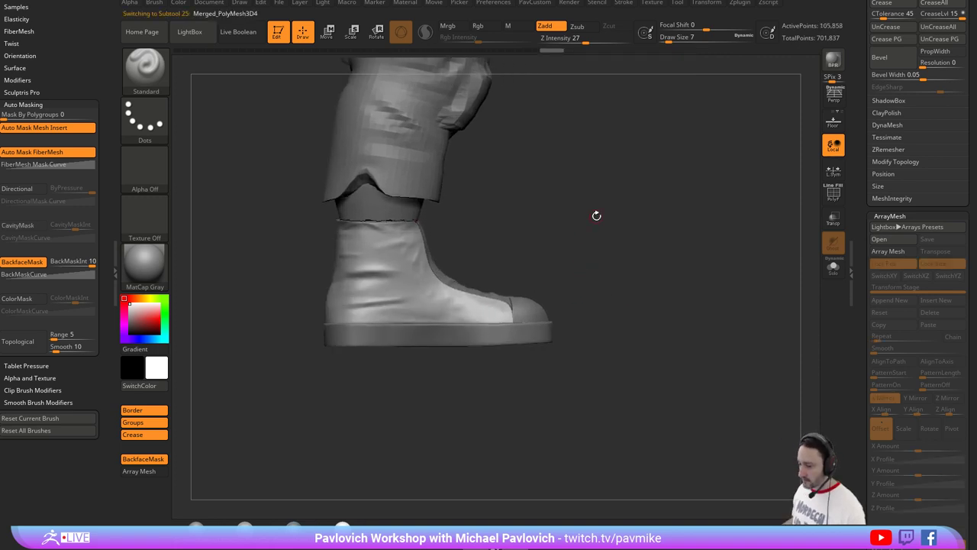
right_click_drag(336, 549, 407, 549)
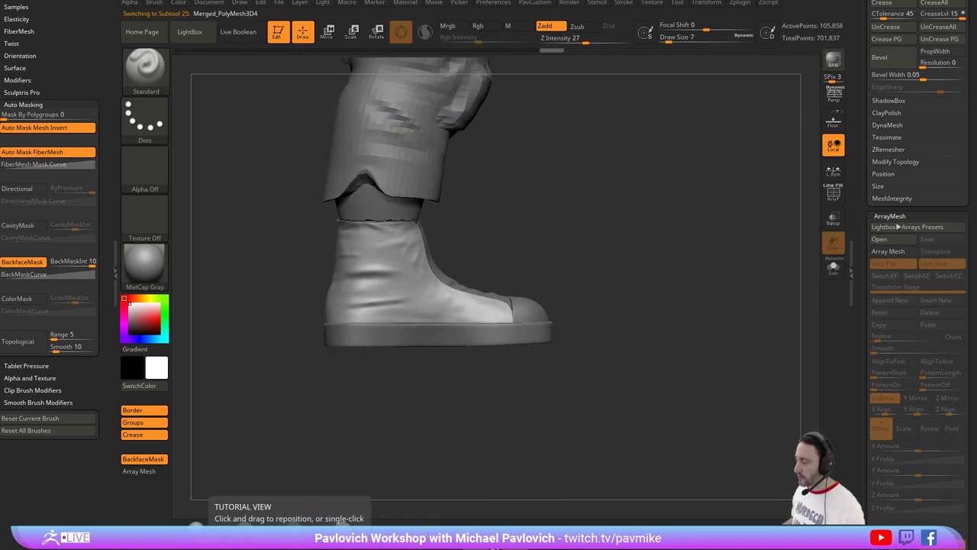
left_click(533, 311, "alt")
left_click_drag(580, 284, 602, 246, "alt")
key("w")
left_click(559, 322, "alt")
left_click_drag(637, 290, 610, 321, "shift")
left_click_drag(862, 225, 853, 307)
left_click_drag(897, 107, 867, 107)
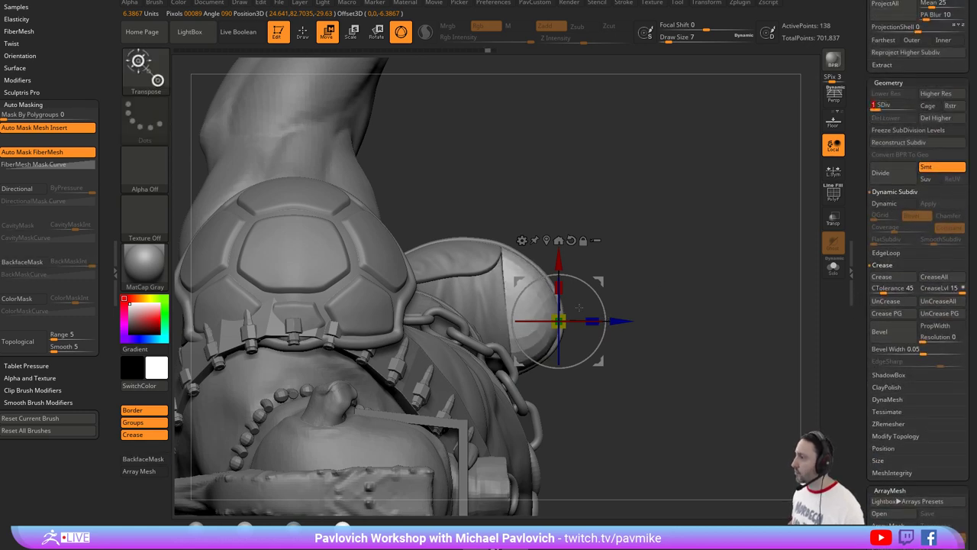
left_click_drag(592, 320, 600, 320)
Reshape the toe cap's rear side edge with the Move brush, using a draw size of 71.
key("q")
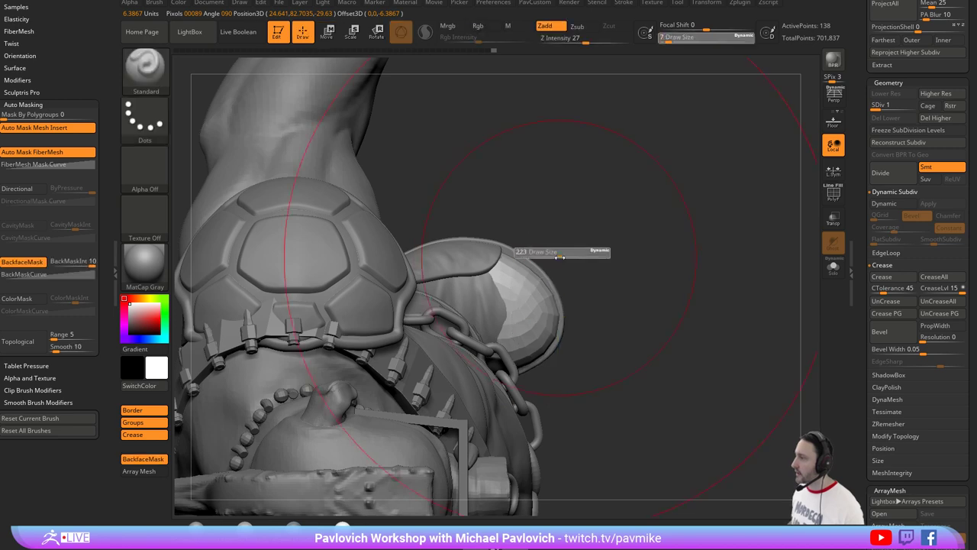
left_click_drag(502, 252, 527, 260)
key("s")
left_click_drag(585, 314, 580, 267, "shift")
left_click_drag(510, 310, 512, 316)
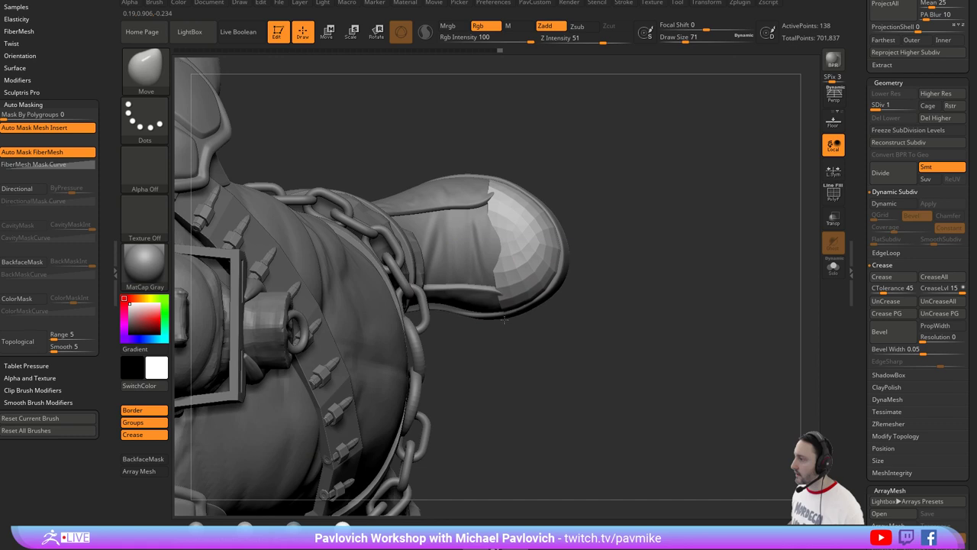
mouse_move(592, 328)
left_mouse_down()
mouse_move(620, 234)
mouse_move(534, 271)
mouse_move(516, 299)
left_mouse_up()
key("s")
key("s")
left_click_drag(516, 299, 511, 303)
Refine the toe cap's fit against the upper and sole with further Move strokes and return to the Standard brush.
left_click_drag(607, 252, 493, 307, "alt")
key("s")
left_click_drag(491, 308, 499, 308)
key("s")
left_click_drag(595, 255, 589, 278)
mouse_move(610, 267)
left_mouse_down()
mouse_move(589, 264)
mouse_move(598, 240)
mouse_move(663, 221)
mouse_move(627, 246)
left_mouse_up()
key("1")
key("s")
mouse_move(632, 239)
left_mouse_down("alt")
mouse_move(621, 251)
mouse_move(609, 243)
mouse_move(560, 265)
left_mouse_up("alt")
Lower the shoe's upper to subdivision level 1 and adjust its front edges near the toe cap with the Move brush.
left_click(467, 282, "alt")
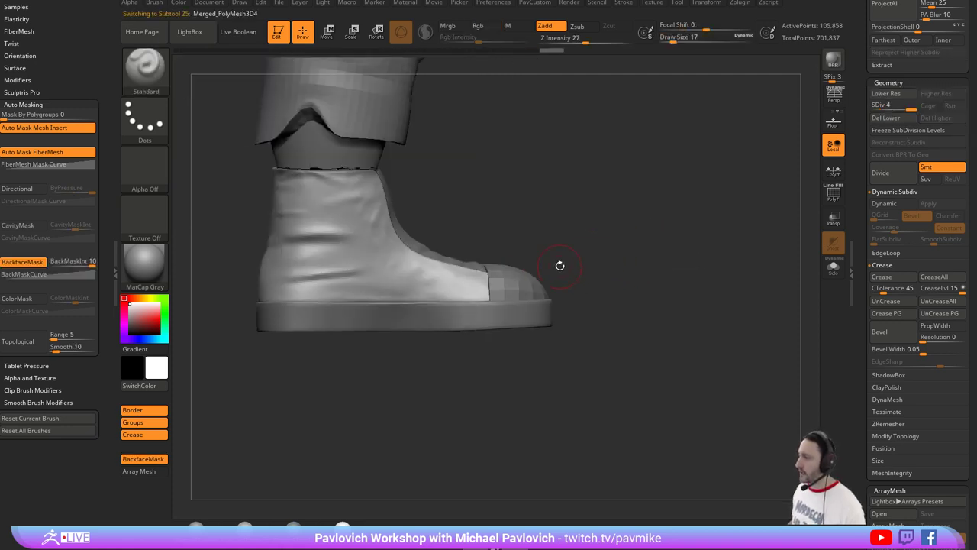
left_click_drag(890, 106, 868, 106)
left_click_drag(583, 203, 625, 203, "alt")
key("s")
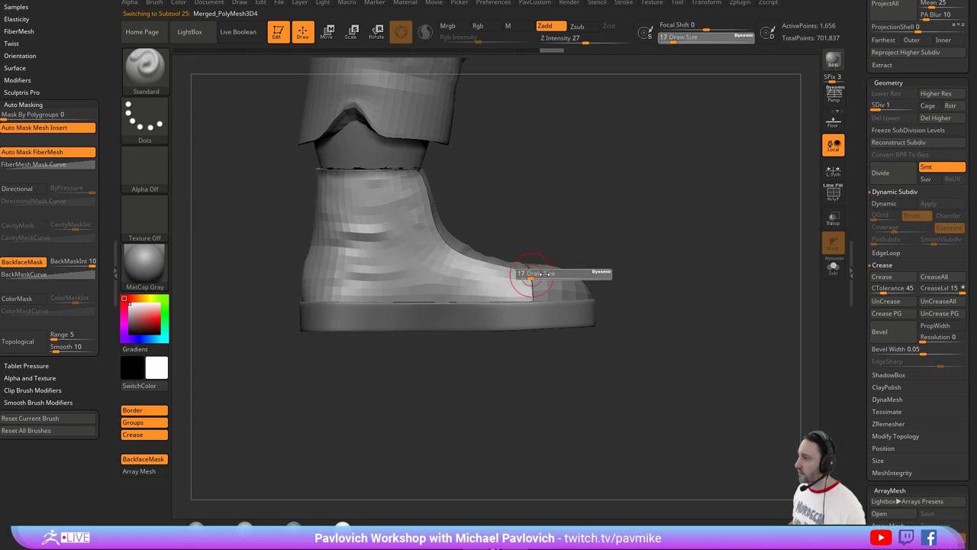
key("2")
mouse_move(524, 279)
left_mouse_down()
mouse_move(540, 278)
mouse_move(518, 276)
left_mouse_up()
left_click_drag(657, 267, 397, 277)
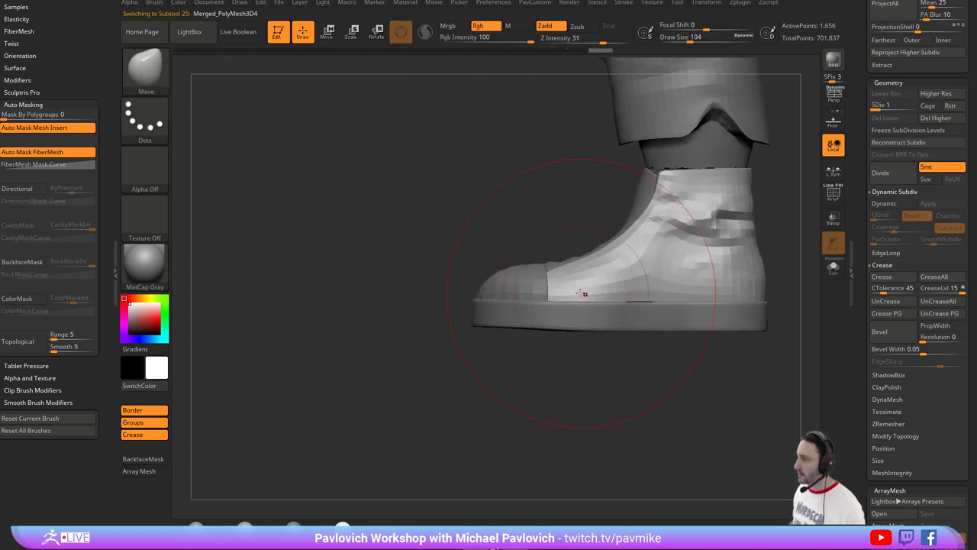
mouse_move(585, 295)
left_mouse_down()
mouse_move(569, 292)
mouse_move(598, 293)
mouse_move(608, 278)
left_mouse_up()
key("s")
left_click_drag(552, 358, 672, 353)
key("1")
Display the toe cap's polyframe and assign polygroups to its separate surfaces with Auto Groups.
left_click(571, 291, "alt")
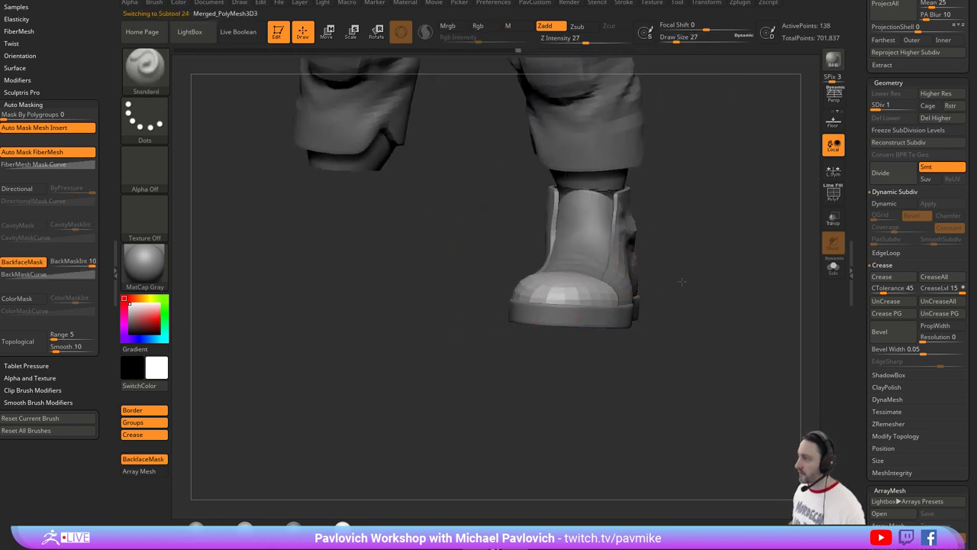
left_click_drag(681, 283, 637, 294)
key("s")
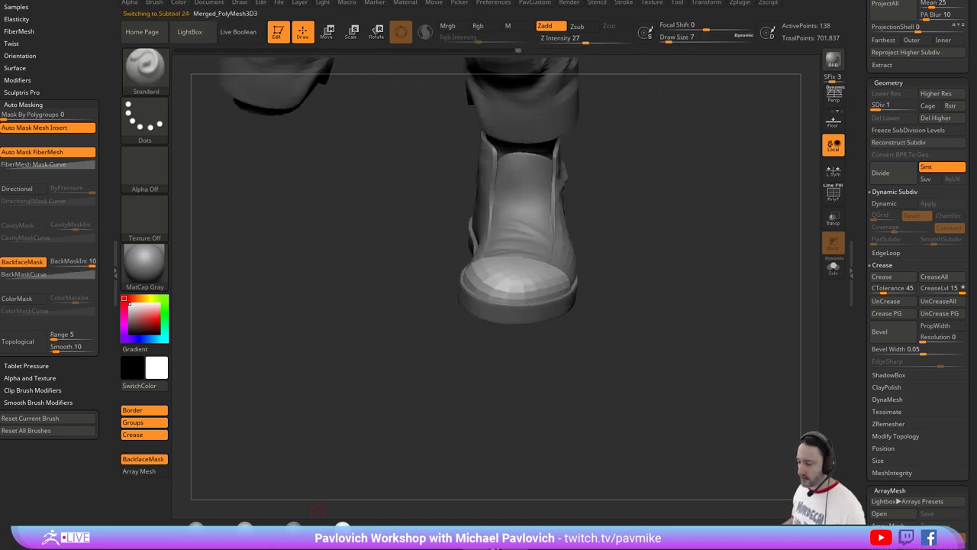
key("alt+Tab")
key("alt+Tab")
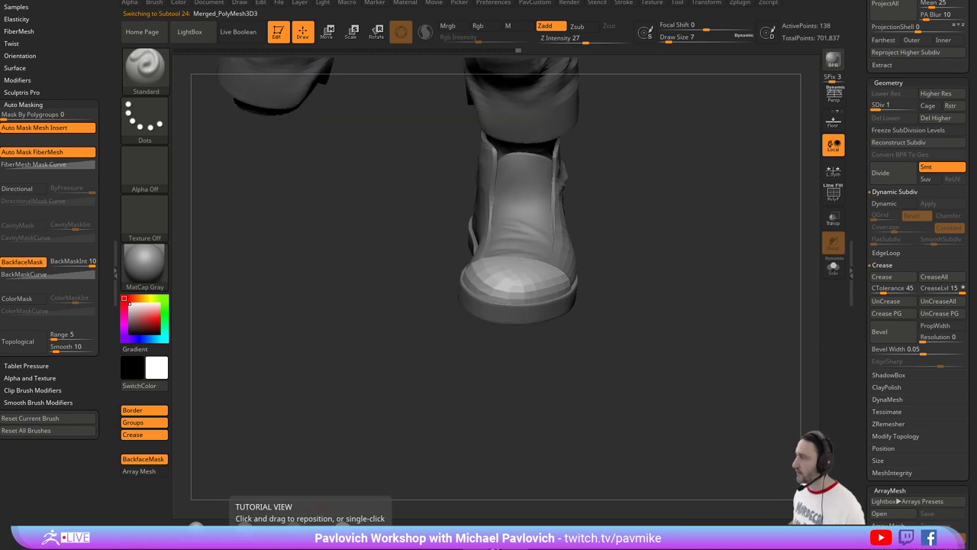
left_click_drag(641, 252, 721, 285)
left_click(833, 194)
key("2")
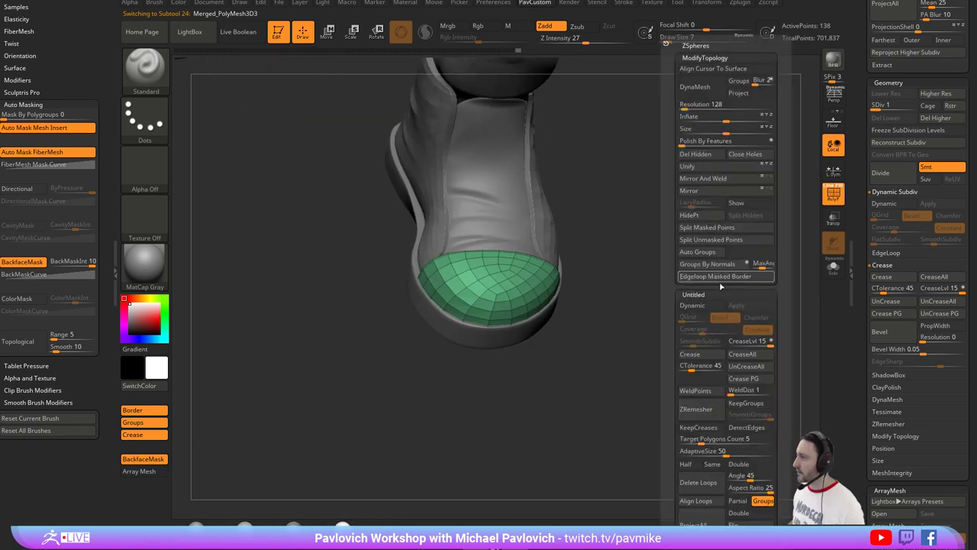
left_click(707, 252)
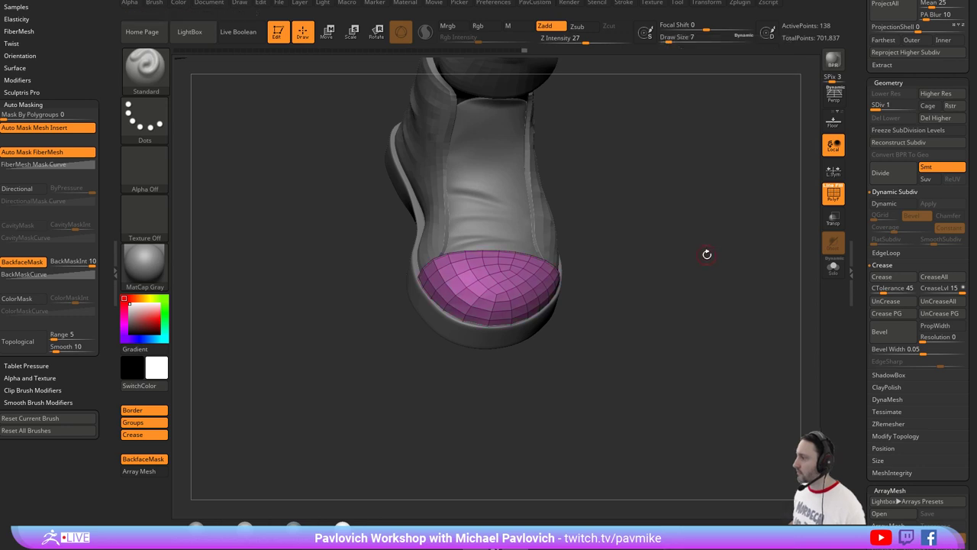
key("space")
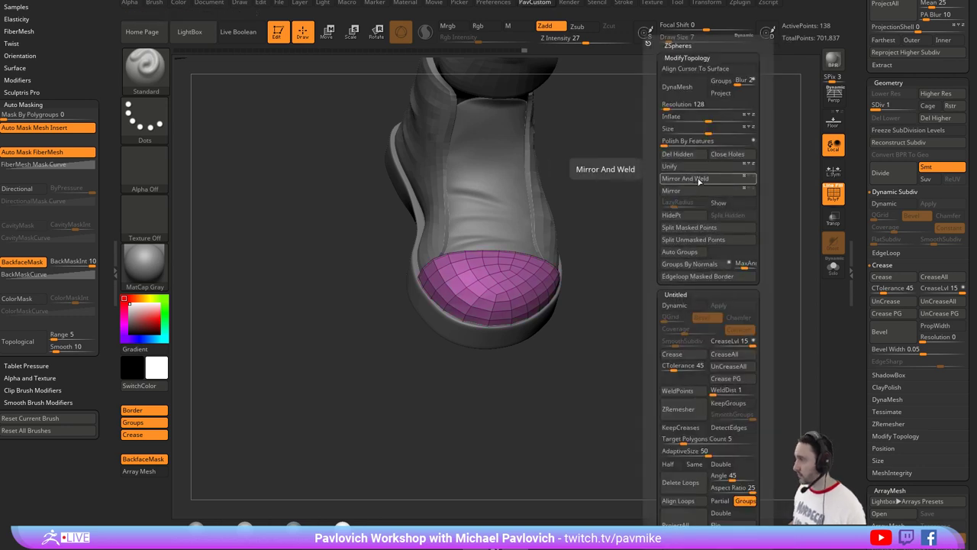
left_click(693, 253)
Solo the toe cap and isolate its outer surface polygroup.
left_click(833, 267)
left_click_drag(765, 253, 563, 264)
left_click(491, 278, "ctrl+shift")
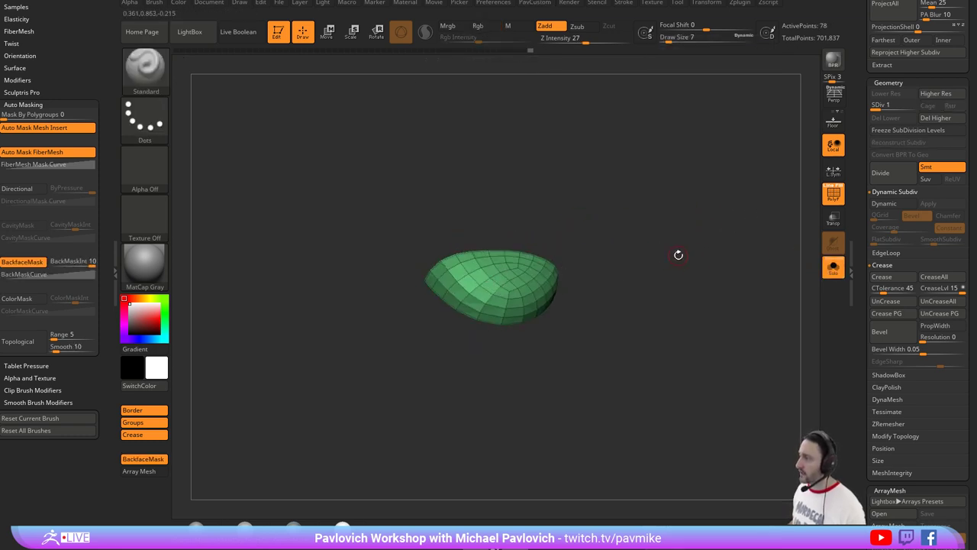
key("space")
left_click(648, 154)
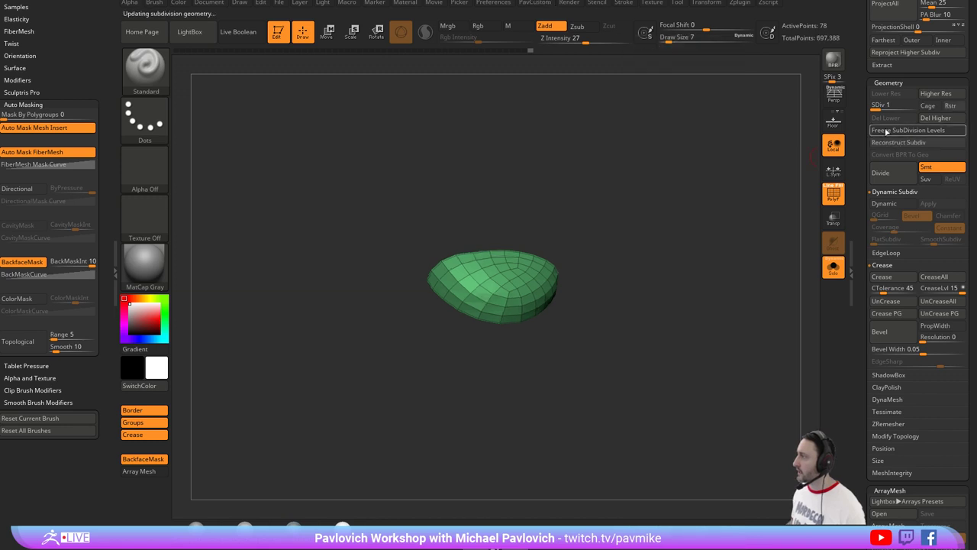
left_click_drag(889, 108, 912, 108)
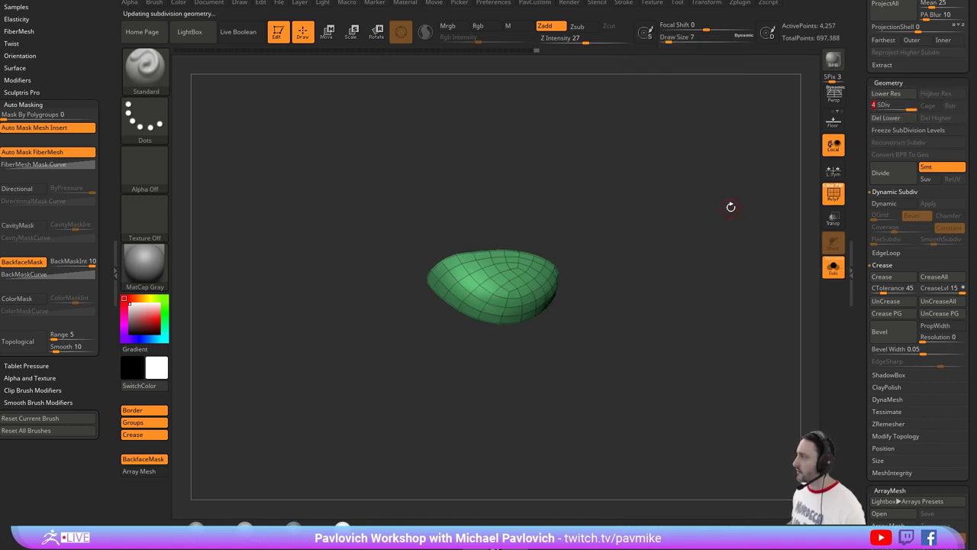
left_click_drag(730, 207, 765, 202)
key("ctrl+z")
key("ctrl+z")
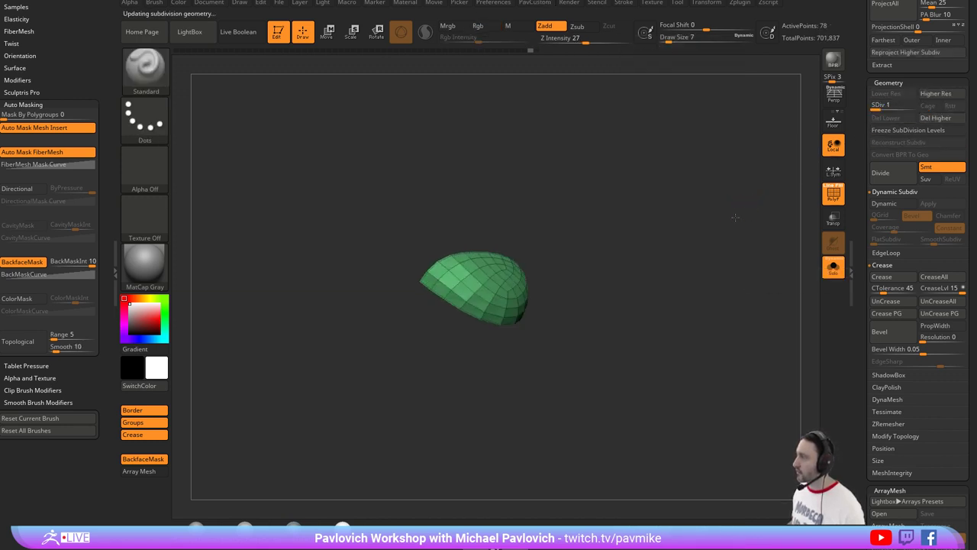
Raise the toe cap to subdivision level 4, delete its lower levels and delete the hidden inner surface.
left_click(913, 107)
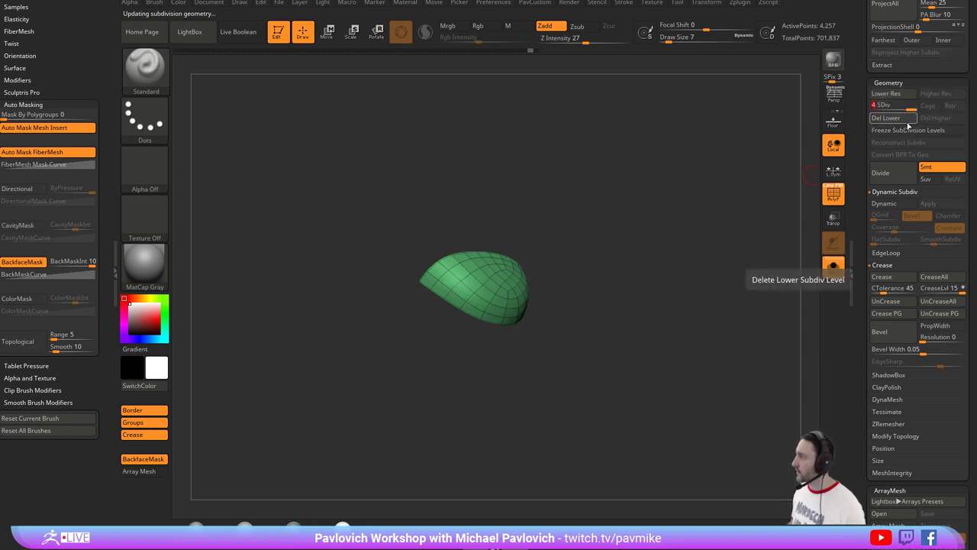
left_click(904, 119)
key("ctrl+shift")
key("ctrl+shift")
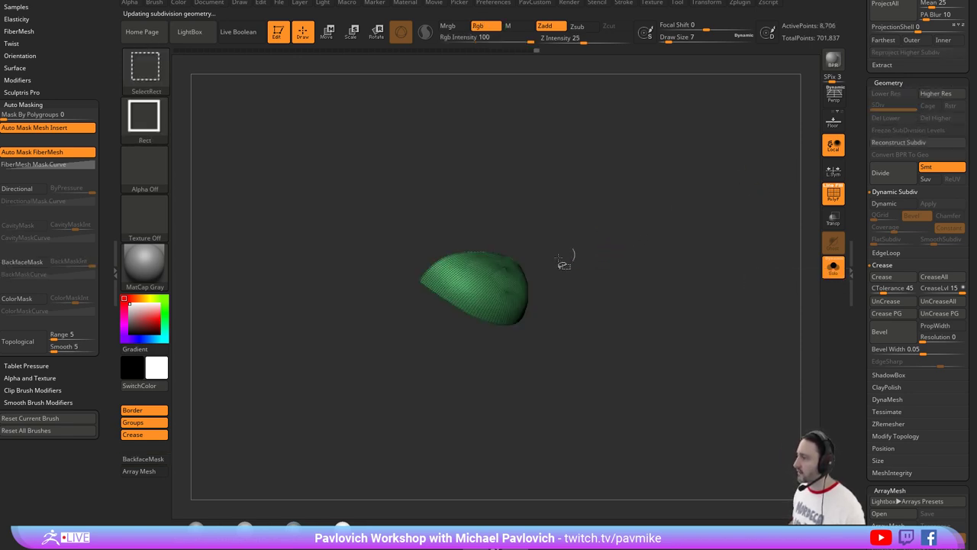
mouse_move(630, 233)
left_mouse_down()
mouse_move(672, 249)
mouse_move(643, 256)
left_mouse_up()
key("2")
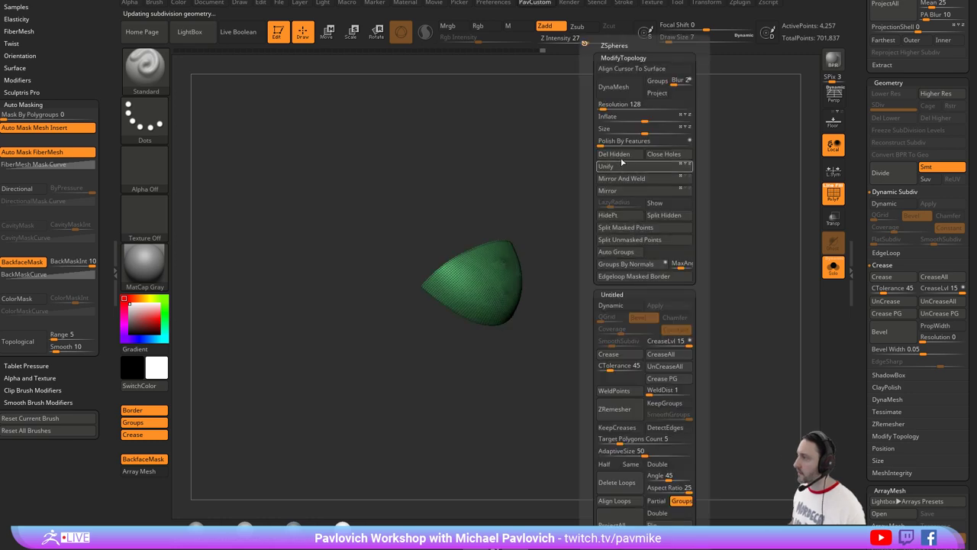
left_click_drag(593, 236, 662, 293)
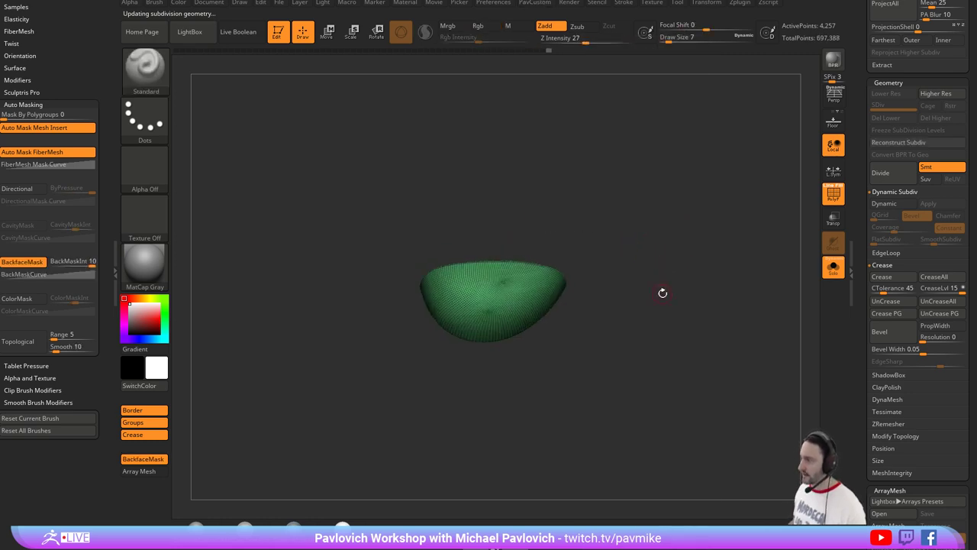
Exit Solo and cut the toe cap lengthwise down its middle with the SliceCurve brush.
key("ctrl+shift+b")
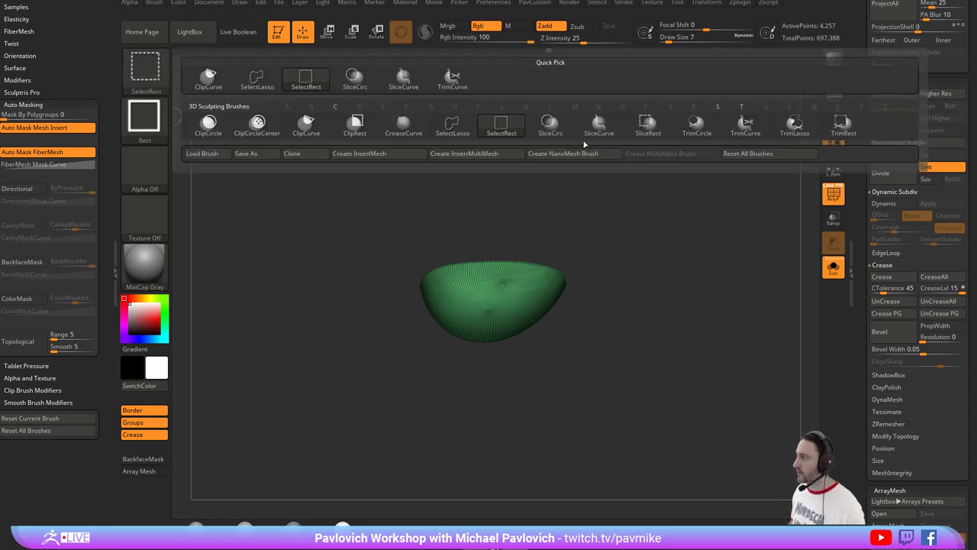
left_click_drag(637, 294, 613, 271)
left_click(834, 267)
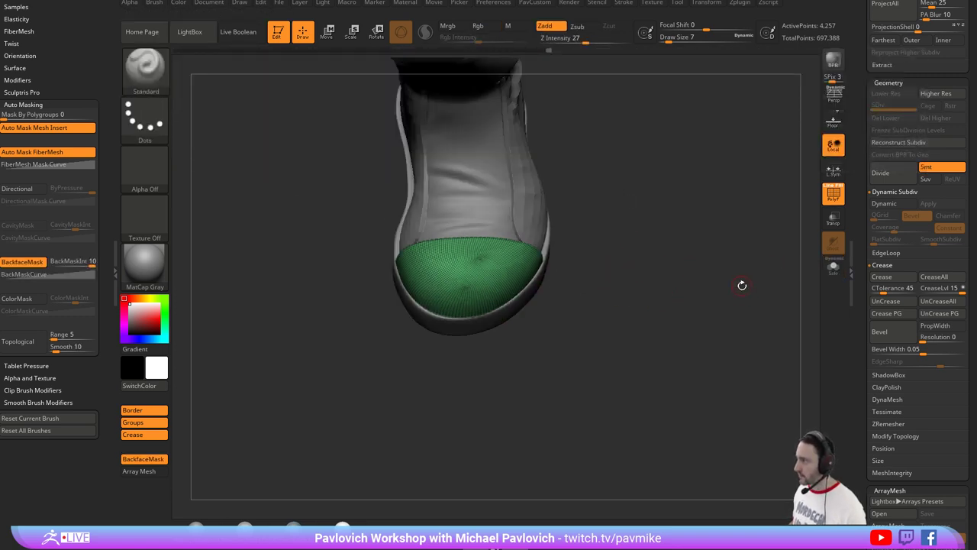
left_click_drag(741, 283, 663, 279)
mouse_move(522, 217)
left_mouse_down("ctrl+shift")
mouse_move(471, 430)
mouse_move(457, 408)
mouse_move(463, 427)
left_mouse_up("ctrl+shift")
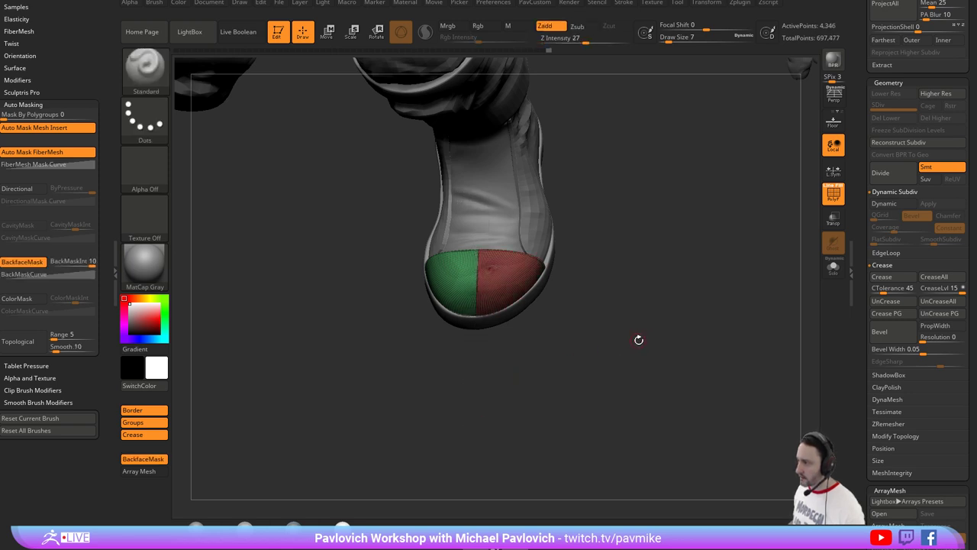
Slice each half of the toe cap lengthwise, once on either side of the middle cut.
left_click_drag(637, 338, 640, 338)
left_click_drag(618, 305, 587, 282)
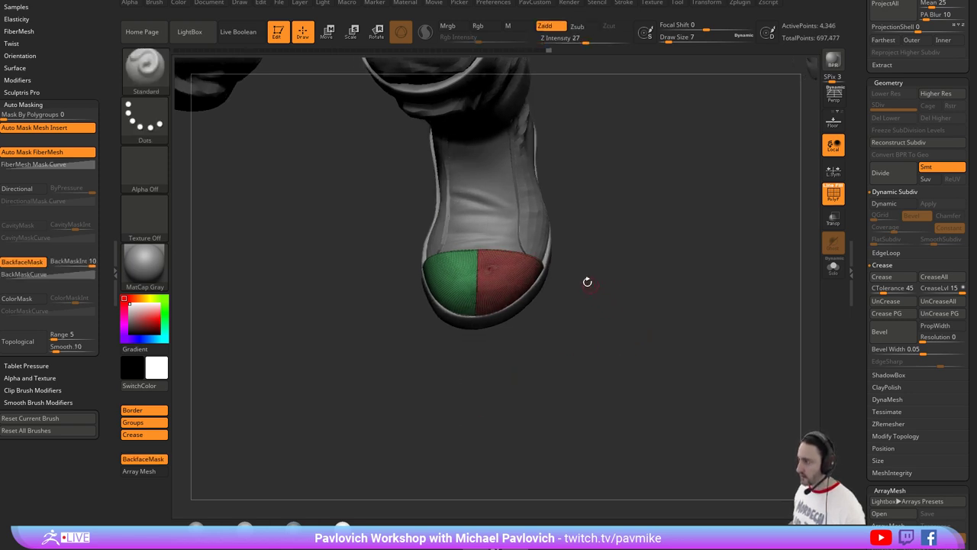
mouse_move(501, 243)
left_mouse_down("ctrl+shift")
mouse_move(493, 395)
mouse_move(500, 388)
left_mouse_up("ctrl+shift")
left_click_drag(453, 203, 446, 385, "ctrl+shift")
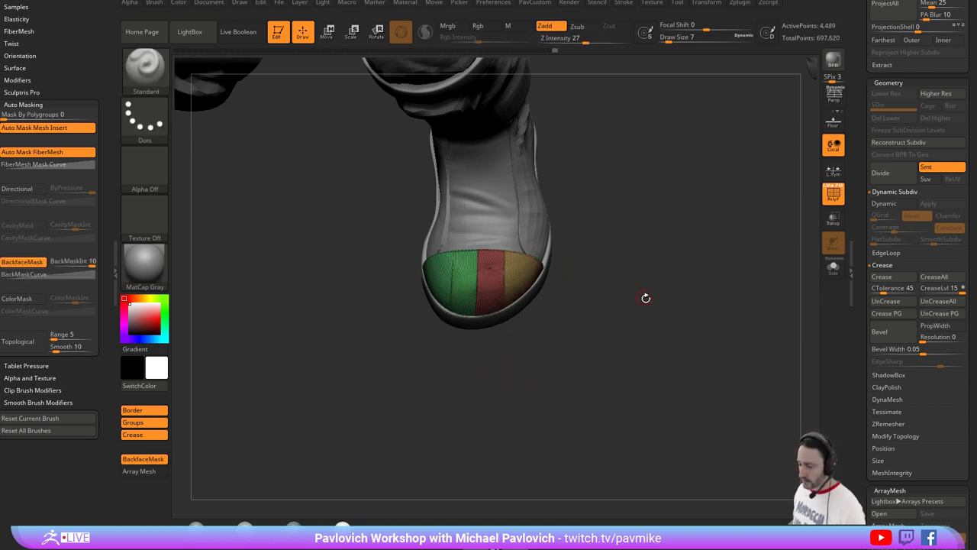
Add two more lengthwise slices near the toe cap's outer side edges.
left_click_drag(644, 316, 490, 267)
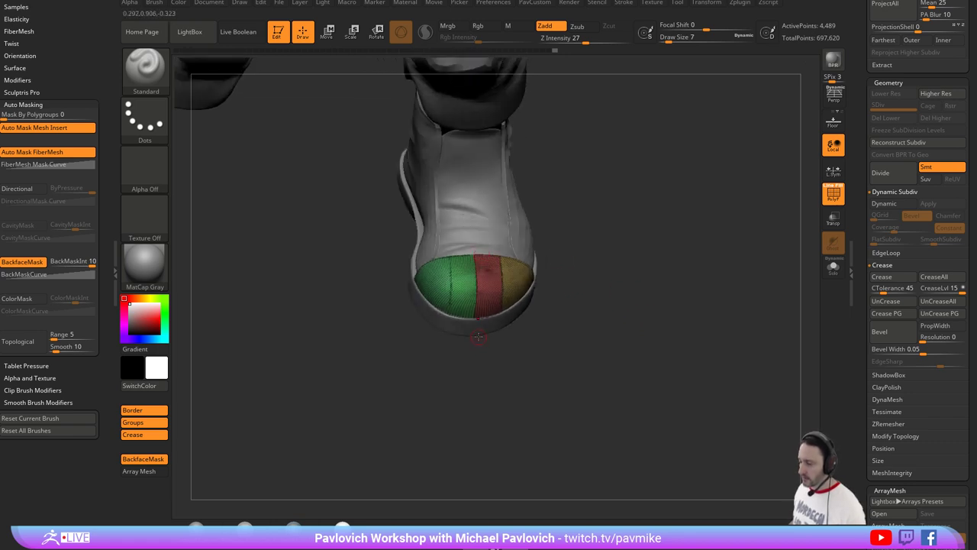
left_click_drag(403, 368, 410, 300)
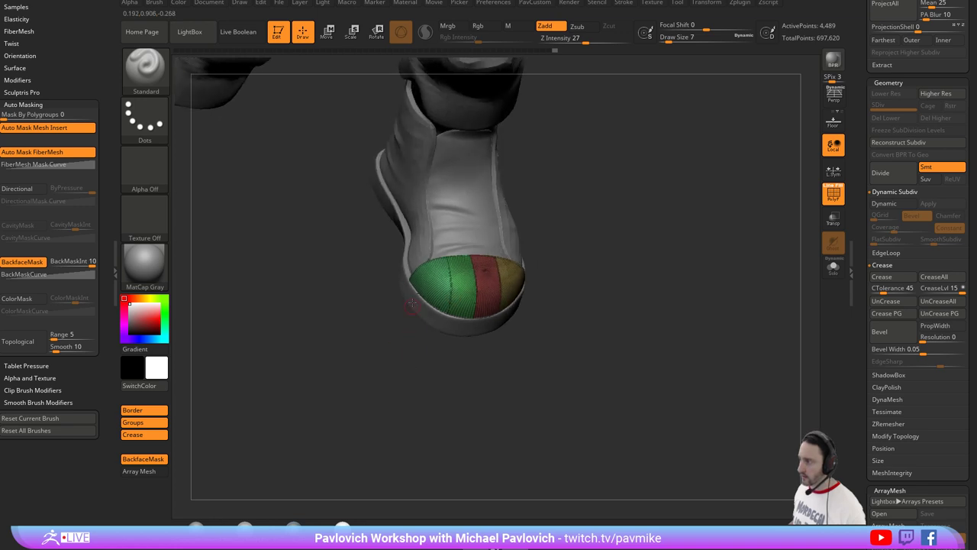
mouse_move(381, 260)
left_mouse_down("ctrl+shift")
mouse_move(395, 407)
mouse_move(427, 362)
mouse_move(432, 370)
left_mouse_up("ctrl+shift")
left_click_drag(602, 324, 559, 329)
mouse_move(546, 230)
left_mouse_down("ctrl+shift")
mouse_move(543, 359)
mouse_move(493, 360)
left_mouse_up("ctrl+shift")
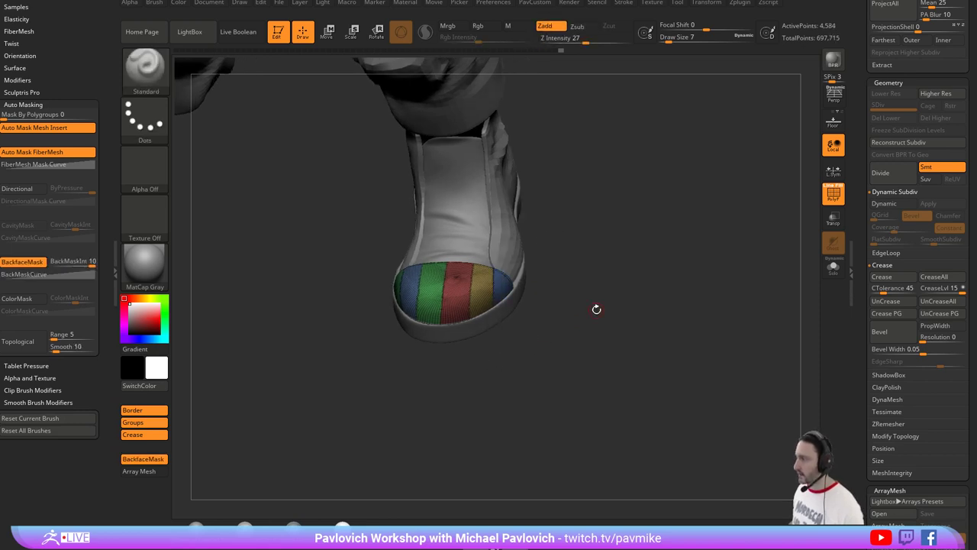
mouse_move(596, 309)
left_mouse_down()
mouse_move(627, 298)
mouse_move(632, 314)
left_mouse_up()
left_click_drag(549, 219, 660, 253)
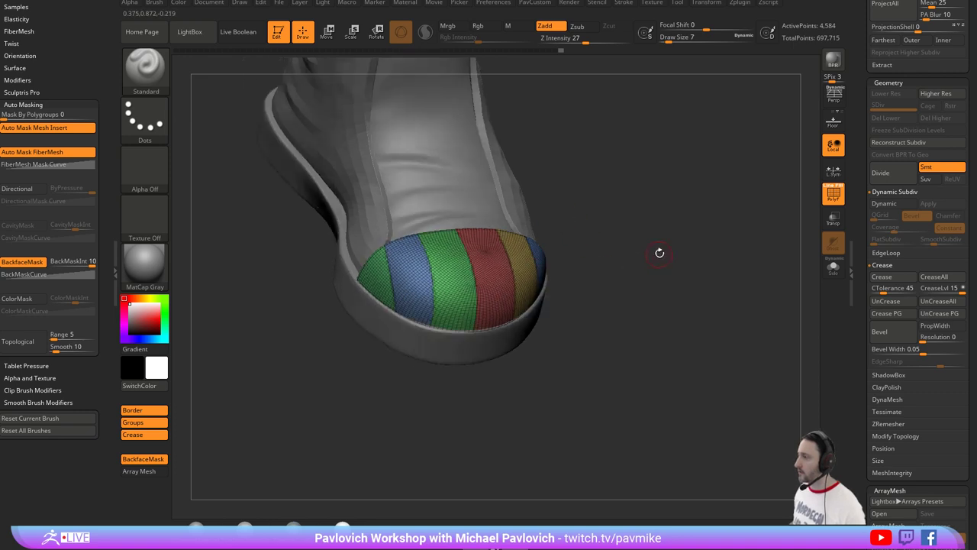
Try applying Panel Loops around the toe cap's polygroup strips, and undo the result.
scroll(861, 291, "down", 5)
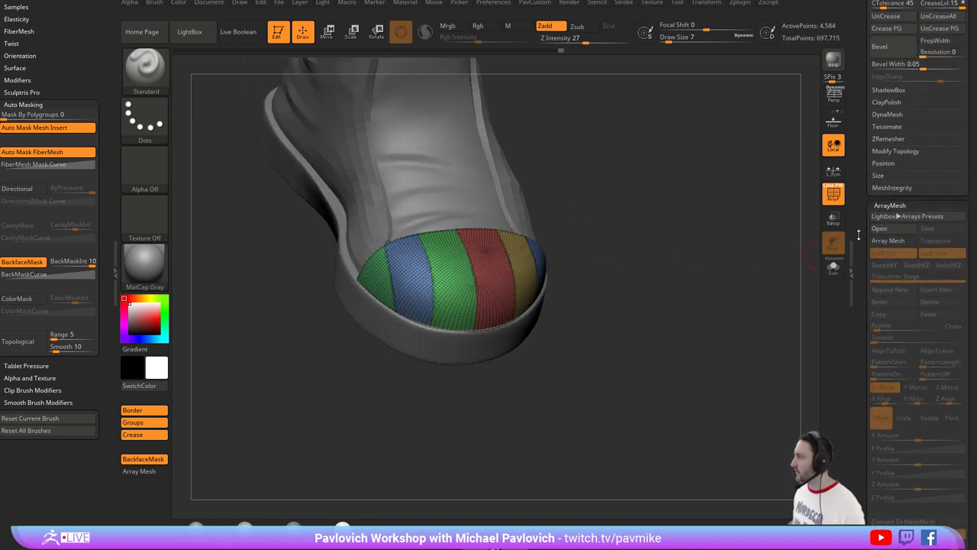
left_click_drag(869, 284, 870, 443)
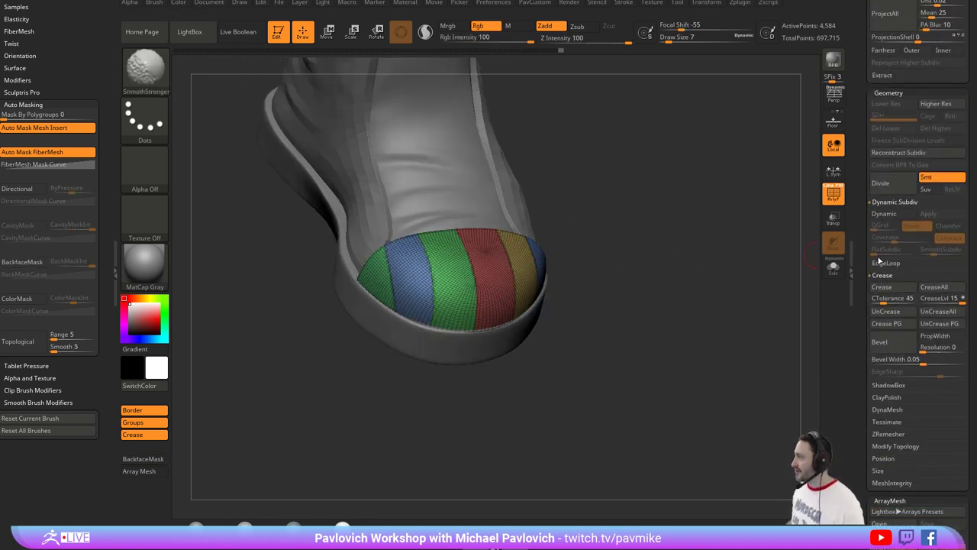
left_click(880, 260)
left_click(889, 279)
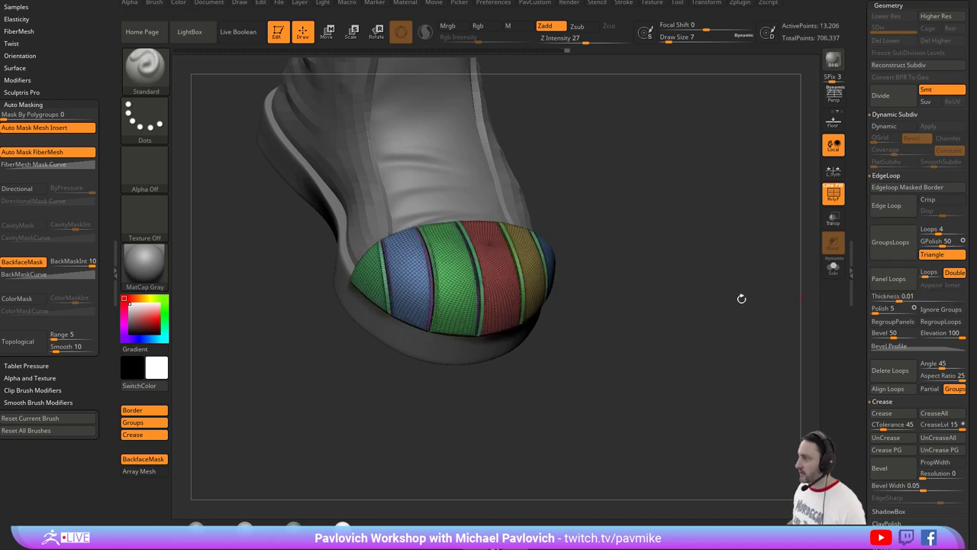
key("ctrl+z")
Reduce the toe cap's mesh with repeated ZRemesher passes at Half density with KeepGroups on and AdaptiveSize 0, and undo the last pass.
key("2")
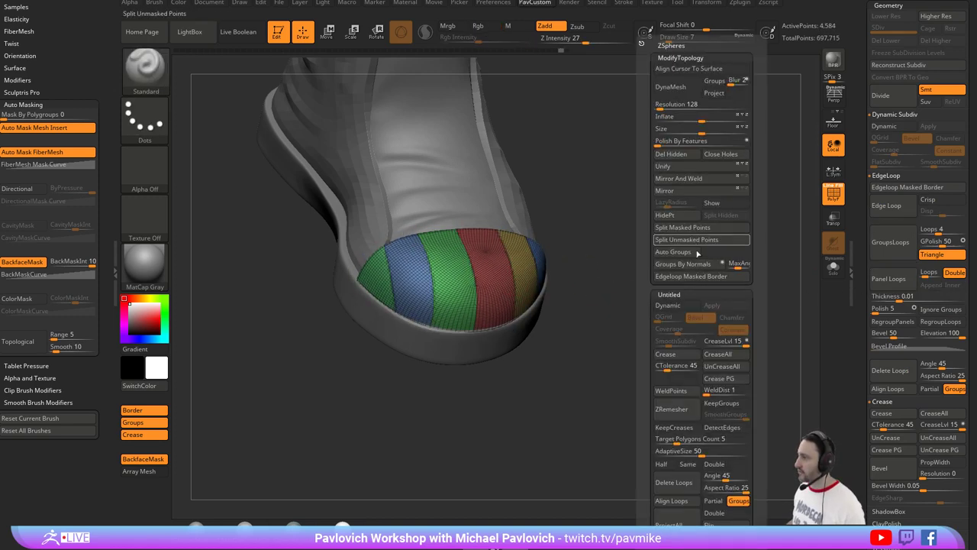
left_click(661, 463)
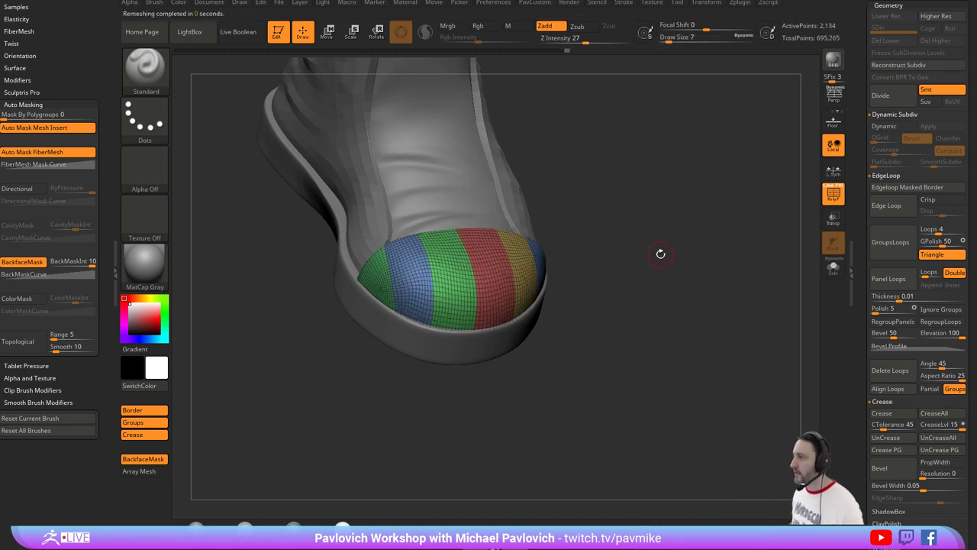
key("3")
left_click(645, 414)
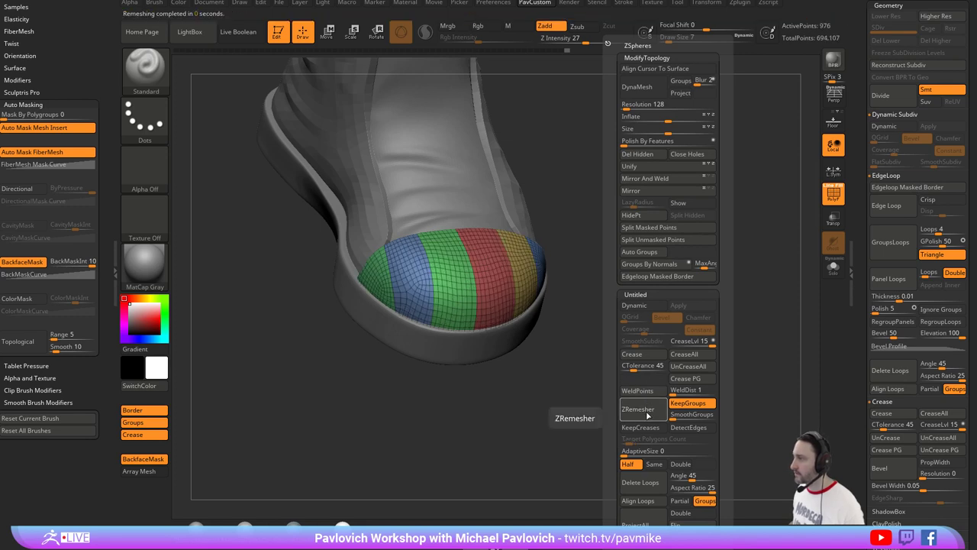
left_click(647, 416)
left_click(647, 415)
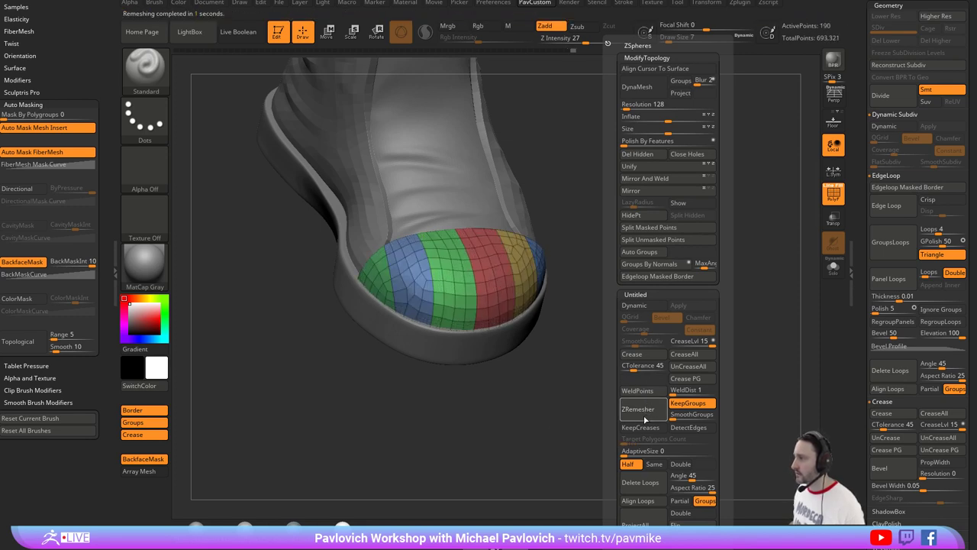
left_click_drag(577, 410, 664, 375)
key("ctrl+z")
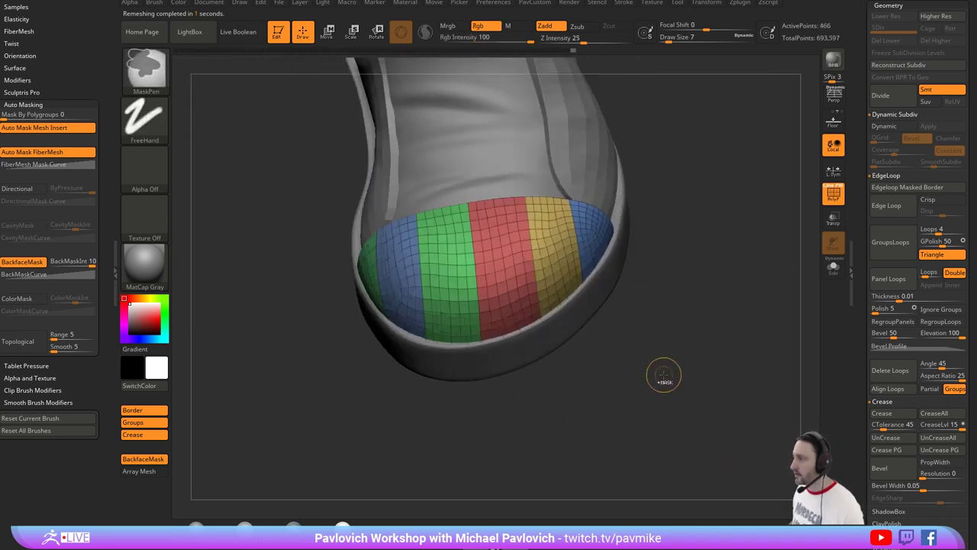
Isolate the toe cap in Solo mode and switch to the ZModeler brush.
mouse_move(665, 310)
left_mouse_down()
mouse_move(716, 285)
mouse_move(673, 272)
mouse_move(691, 257)
mouse_move(660, 265)
mouse_move(683, 273)
mouse_move(617, 269)
left_mouse_up()
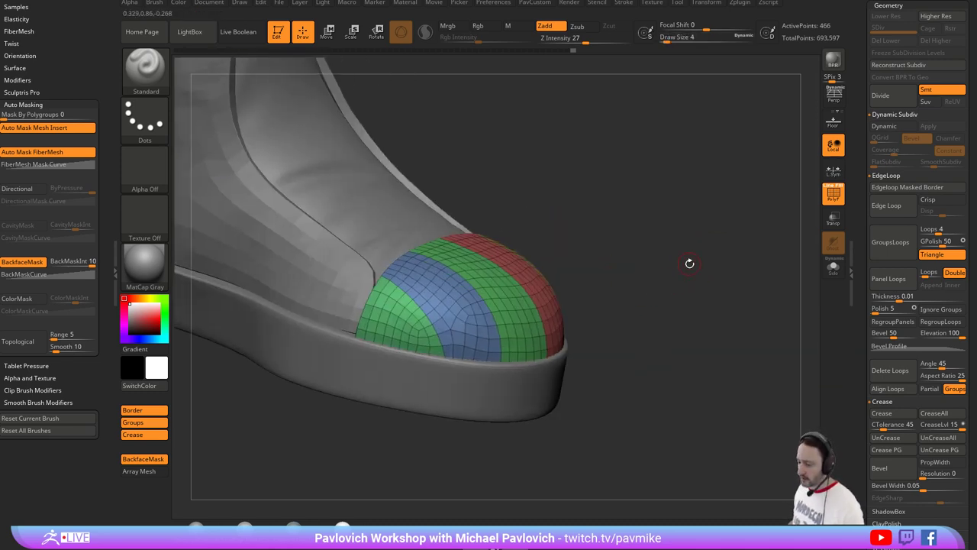
mouse_move(689, 264)
left_mouse_down()
mouse_move(676, 264)
mouse_move(683, 274)
mouse_move(741, 267)
mouse_move(605, 269)
left_mouse_up()
left_click(832, 268)
key("b")
key("z")
key("m")
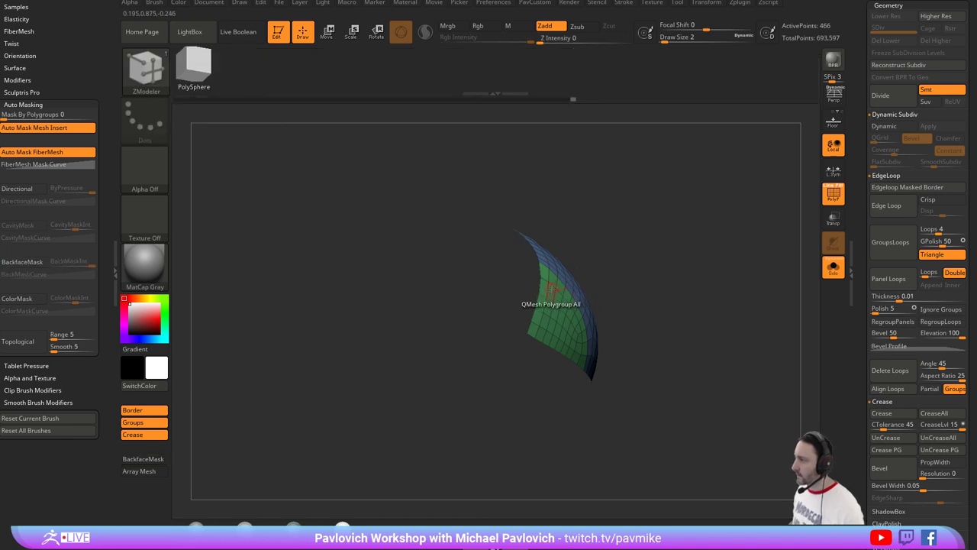
Extrude the toe cap shell with ZModeler's QMesh on All Polygons and flip its faces.
key("space")
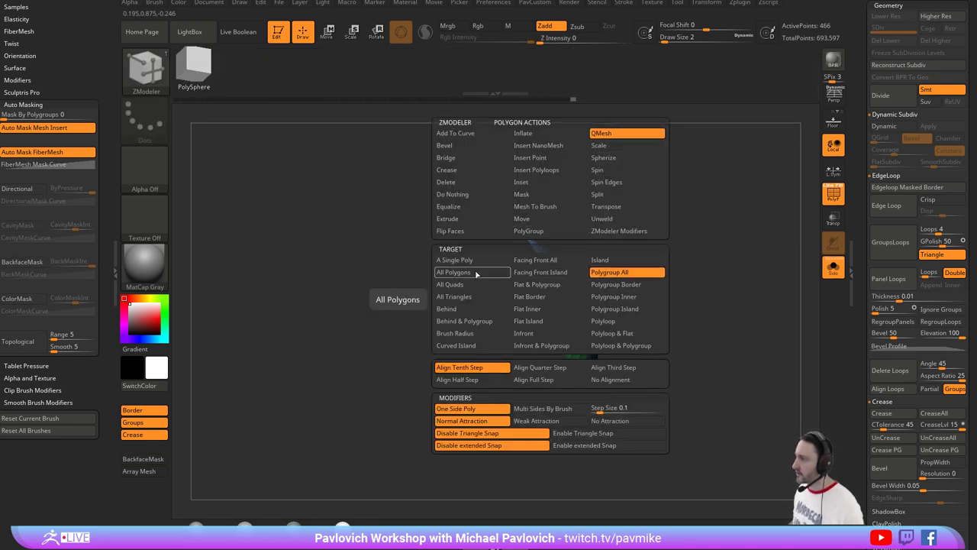
left_click(477, 272)
left_click_drag(513, 298, 530, 286)
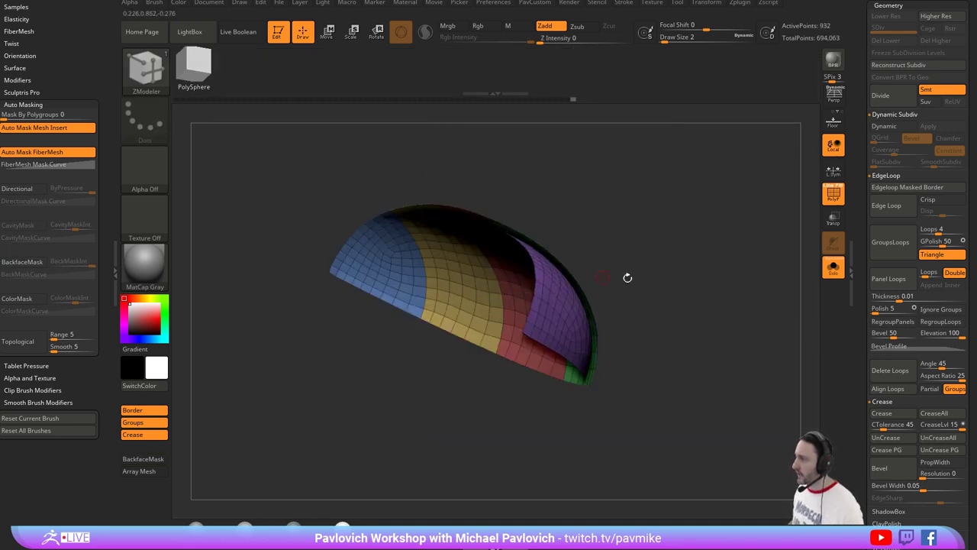
key("2")
left_click(730, 519)
left_click_drag(626, 297, 675, 247)
Inset the toe cap's strips one by one with the ZModeler polygon action Inset, target Polygroup All and Inset Region.
key("space")
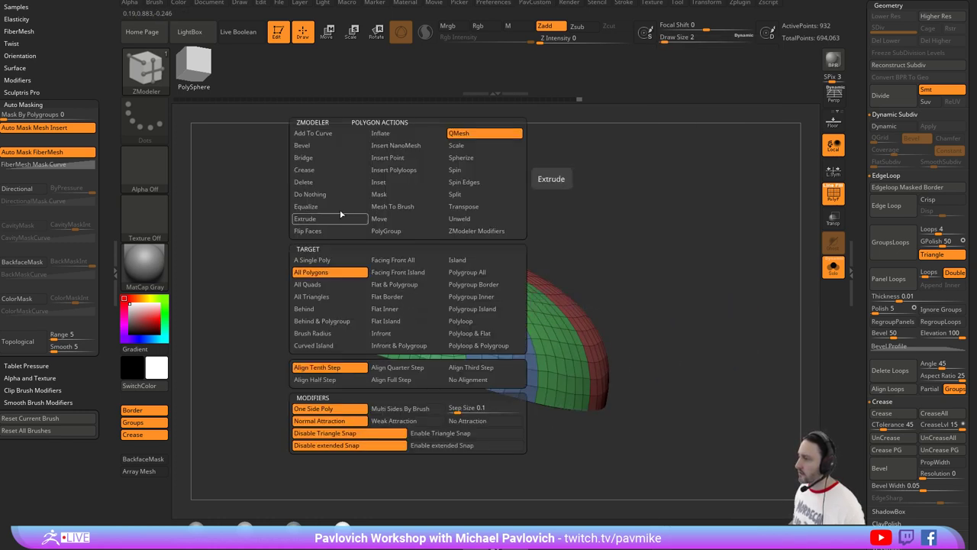
left_click(387, 188)
left_click(469, 273)
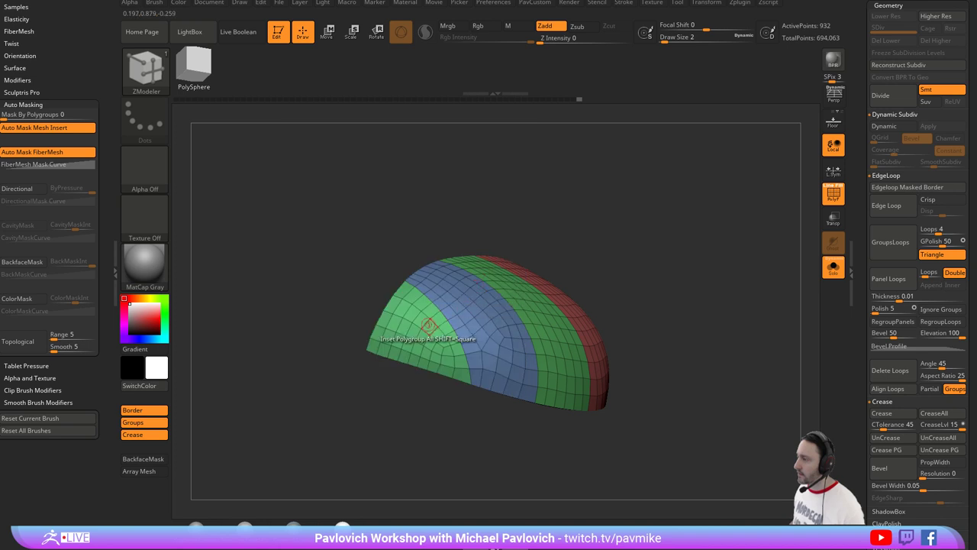
key("ctrl+z")
key("space")
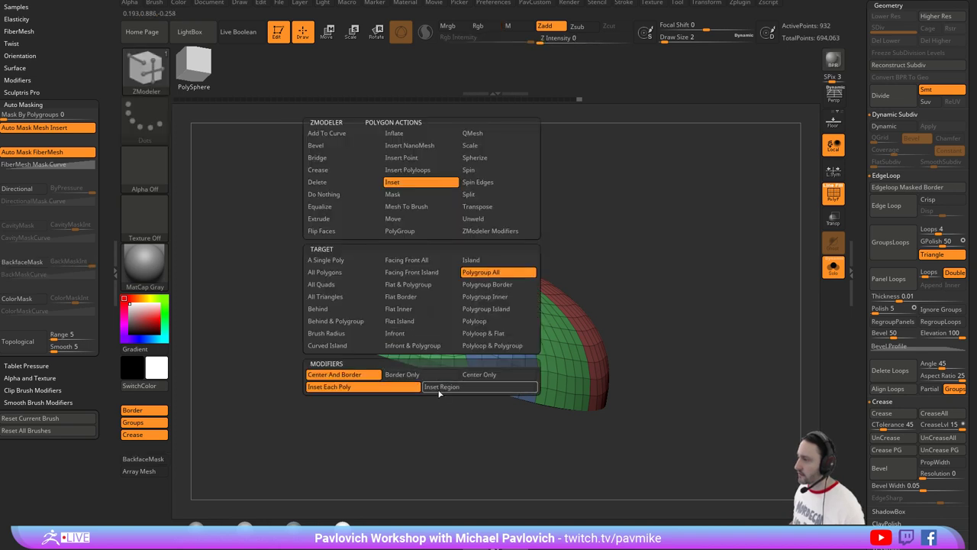
left_click(440, 392)
left_click_drag(417, 336, 419, 326)
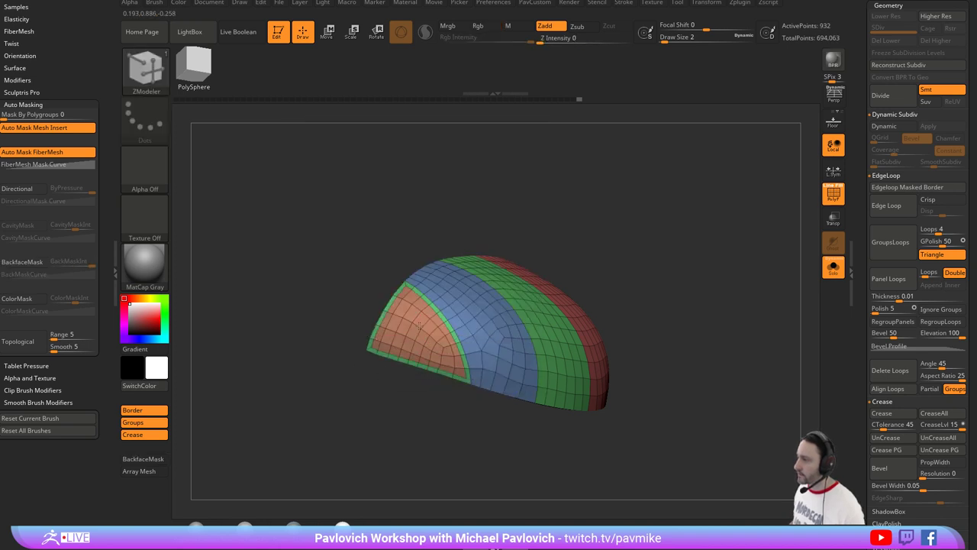
left_click(461, 319)
right_click_drag(466, 317, 557, 321)
left_click(566, 318)
left_click(622, 303)
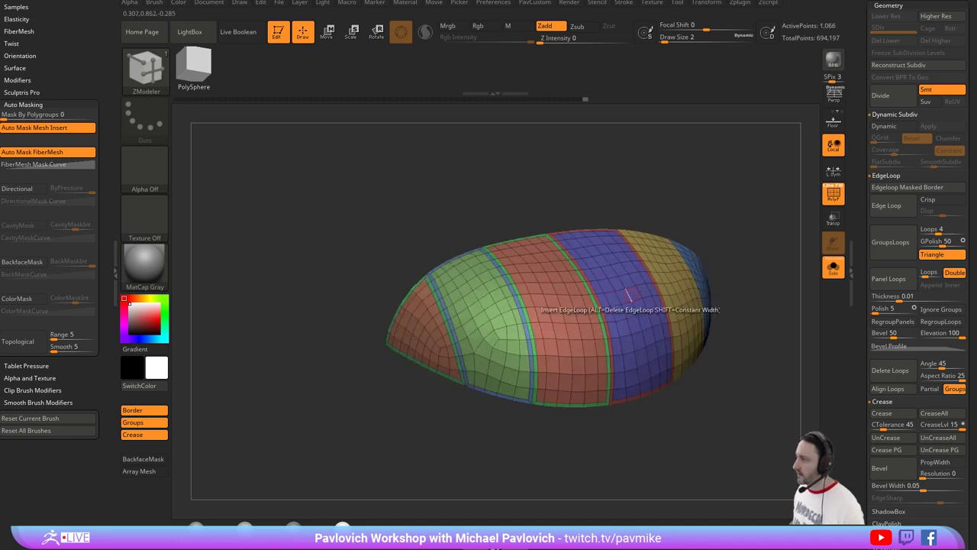
right_click_drag(706, 252, 633, 320)
left_click(618, 322)
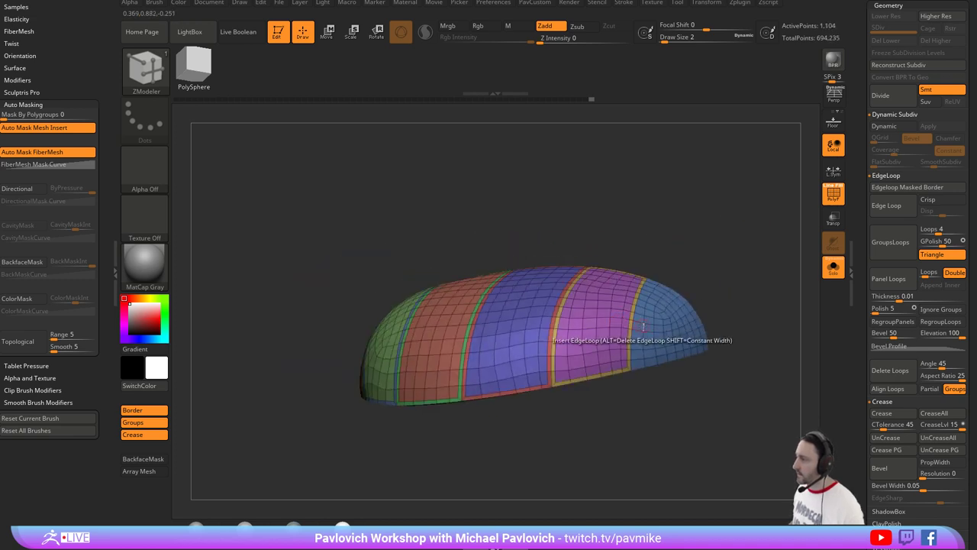
Extrude the outermost toe cap strip and its neighbour slightly with QMesh set to Polygroup All.
left_click_drag(672, 255, 693, 226)
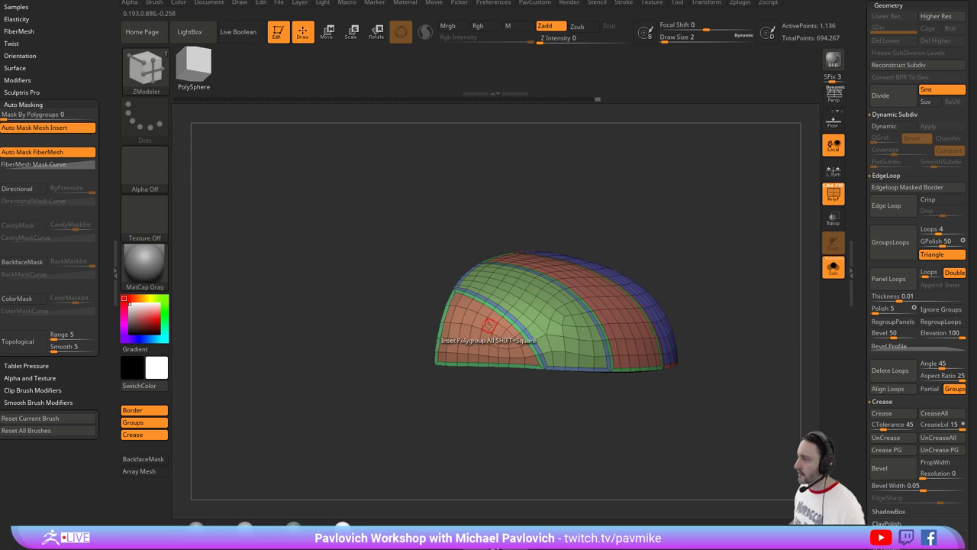
key("space")
left_click(562, 133)
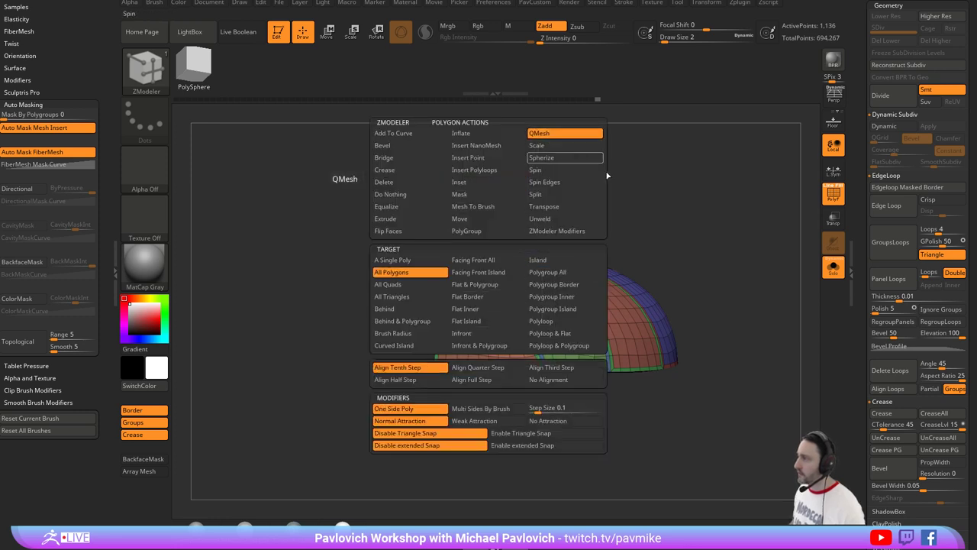
left_click_drag(691, 227, 618, 232)
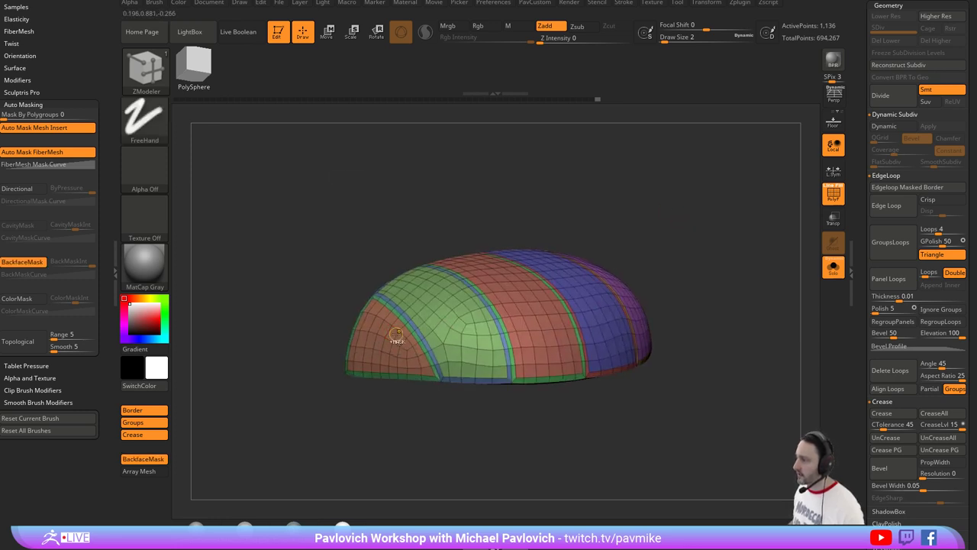
key("space")
left_click(451, 271)
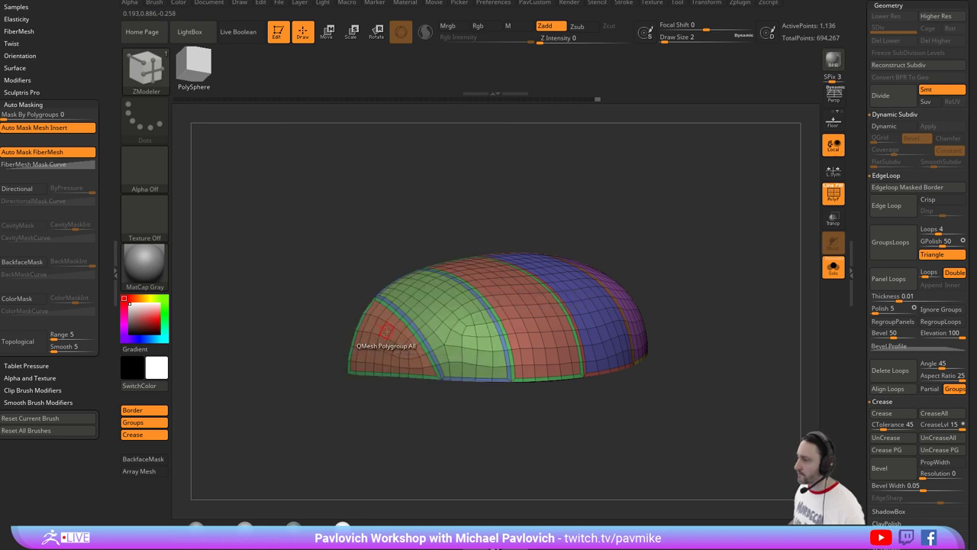
left_click_drag(384, 331, 378, 328)
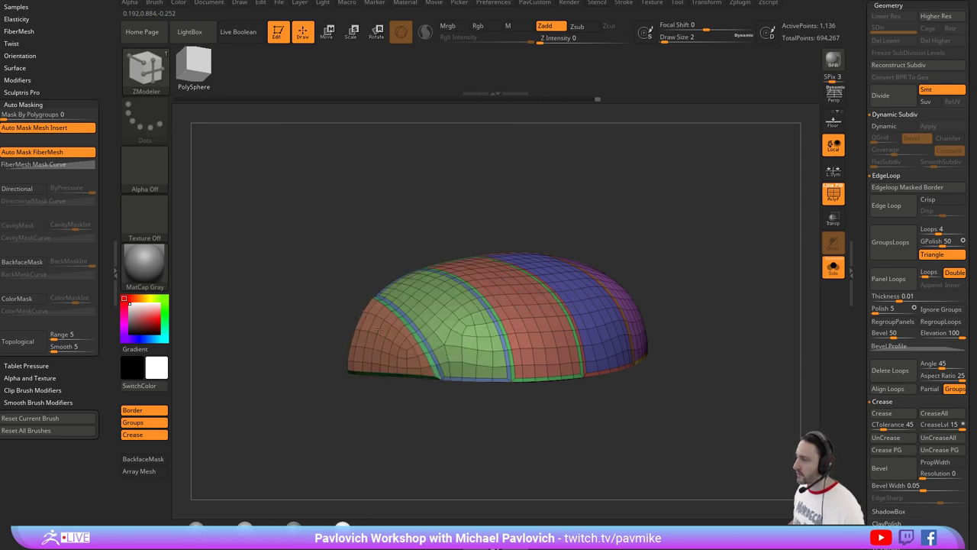
left_click(429, 316)
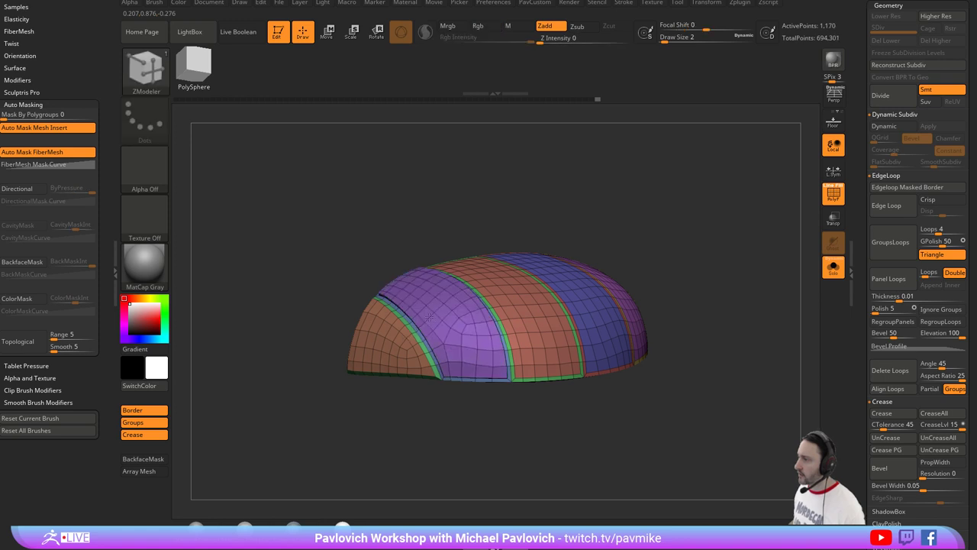
Turn on dynamic subdivision for the toe cap and inspect it with the polyframe hidden.
key("d")
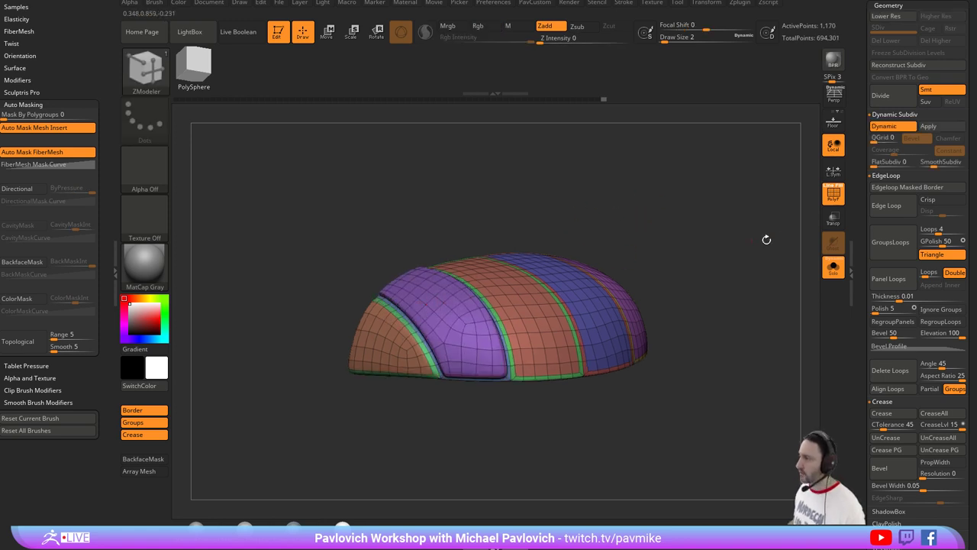
left_click(828, 197)
left_click_drag(764, 227, 690, 269)
left_click(833, 197)
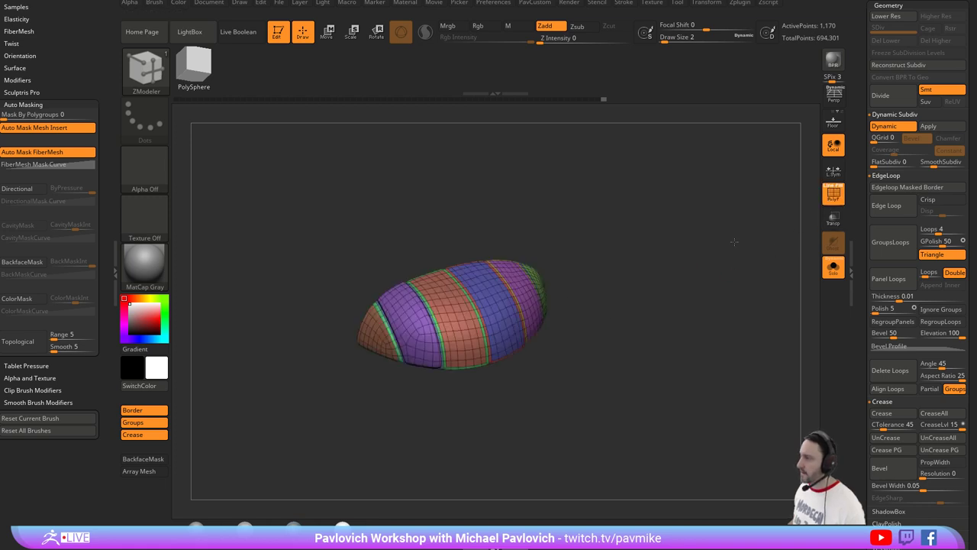
Undo the toe cap's subdivision preview, strip extrusions, insets and thickening, and exit Solo mode.
key("ctrl+z")
key("ctrl+z")
key("ctrl+z")
key("ctrl+z")
key("ctrl+z")
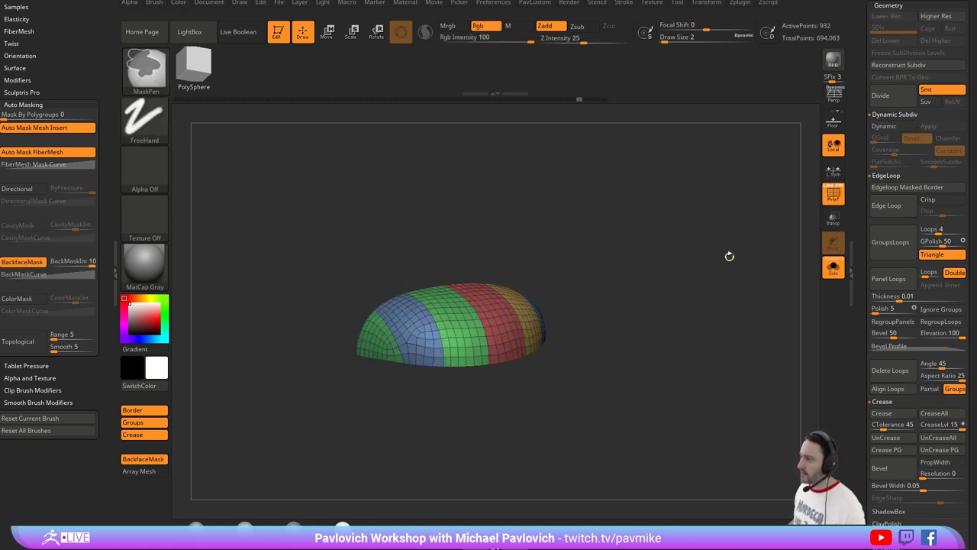
key("ctrl+z")
key("ctrl+z")
key("ctrl+z")
key("ctrl+z")
key("ctrl+z")
key("ctrl+z")
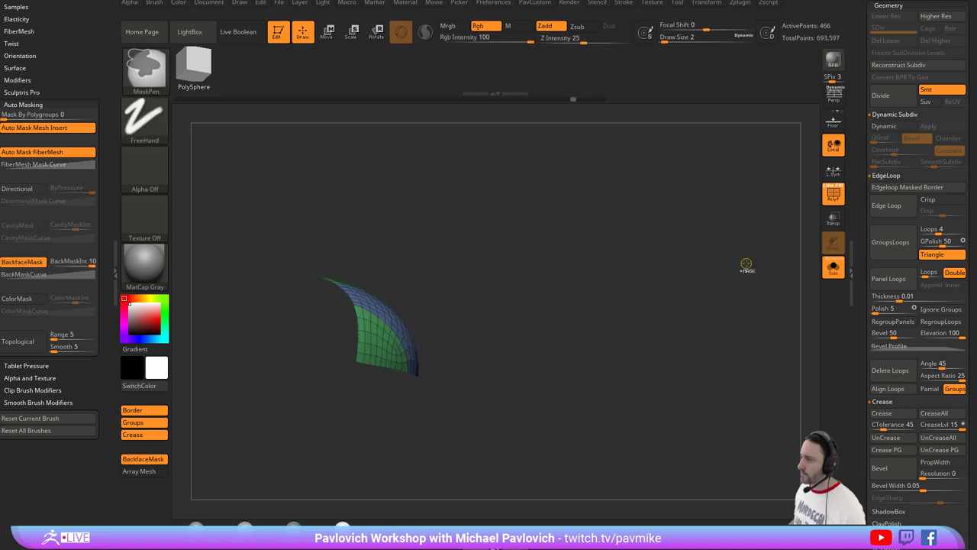
left_click(746, 265, "ctrl+shift")
left_click_drag(713, 236, 562, 295)
left_click(833, 267)
left_click_drag(589, 260, 402, 327)
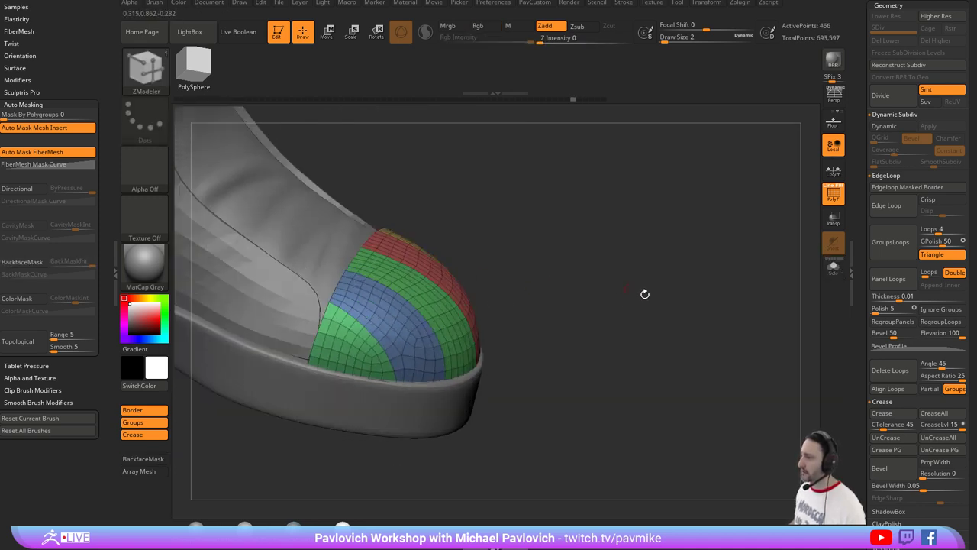
Try Panel Loops on the toe cap with Elevation set to -100, and undo the result.
left_click_drag(645, 293, 661, 269)
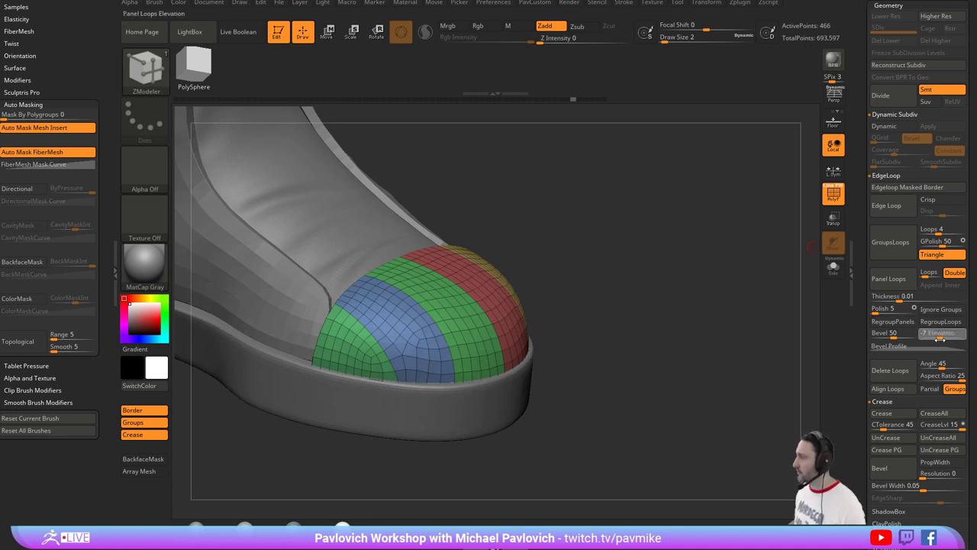
left_click(888, 278)
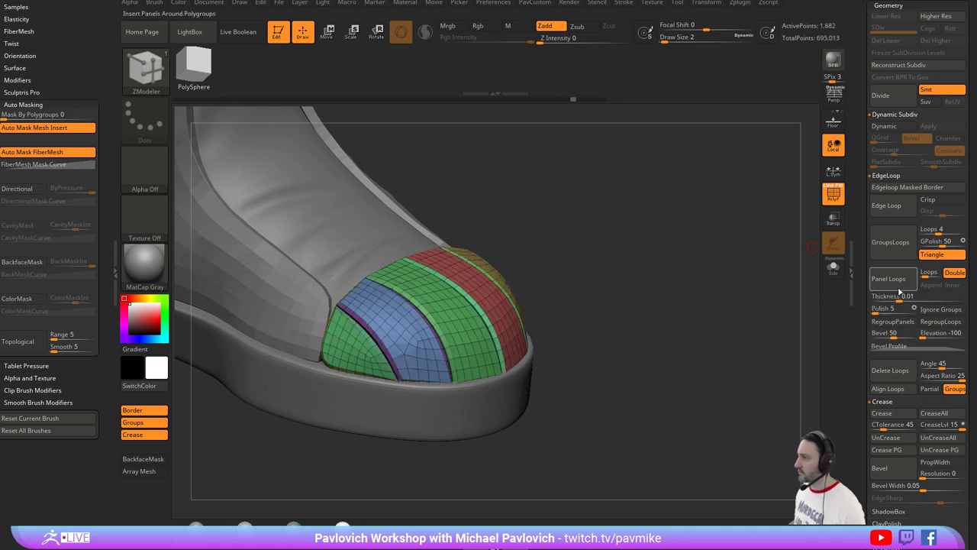
key("ctrl+z")
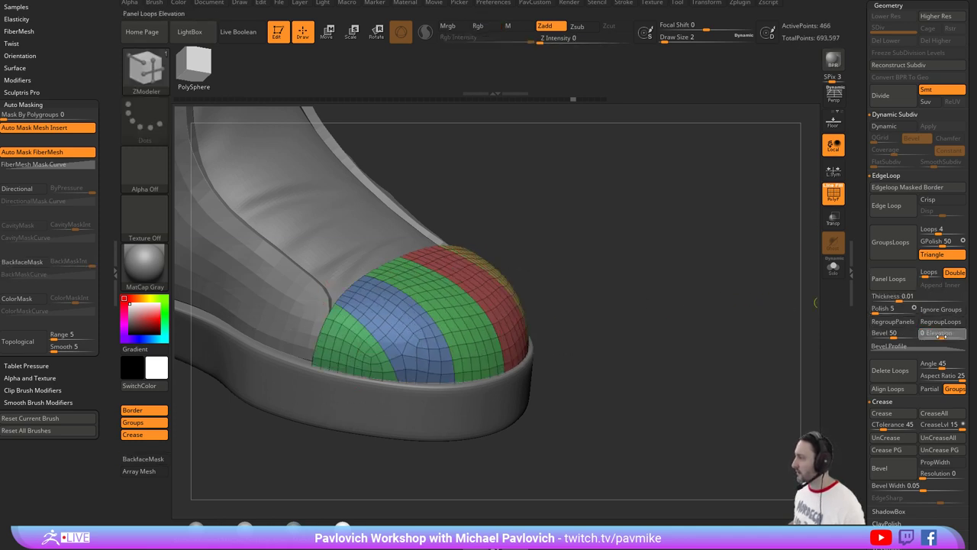
Set Panel Loops Elevation and Polish to 0, lower the loop count and apply panel loops around the toe cap's strips.
left_click_drag(876, 310, 799, 314)
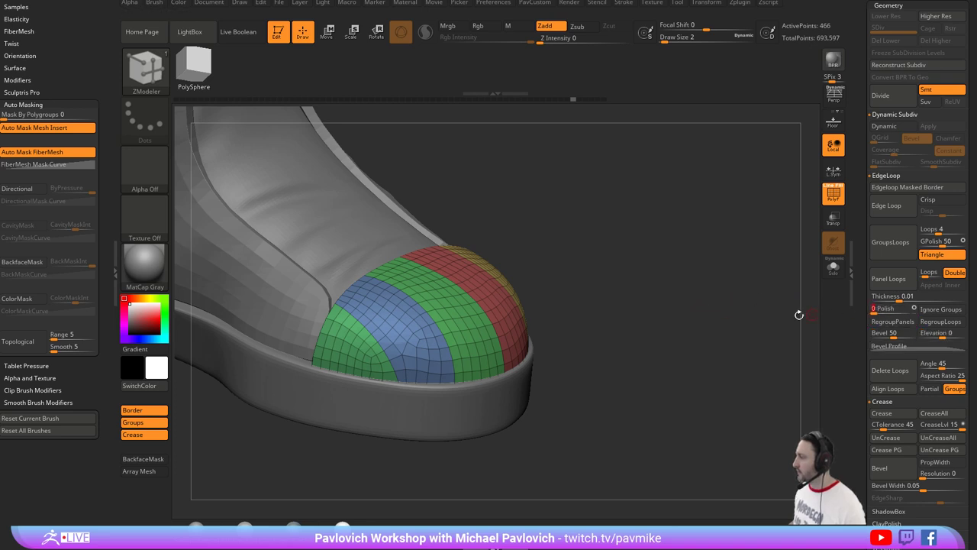
left_click_drag(730, 328, 807, 253, "alt")
left_click(902, 285)
key("ctrl+z")
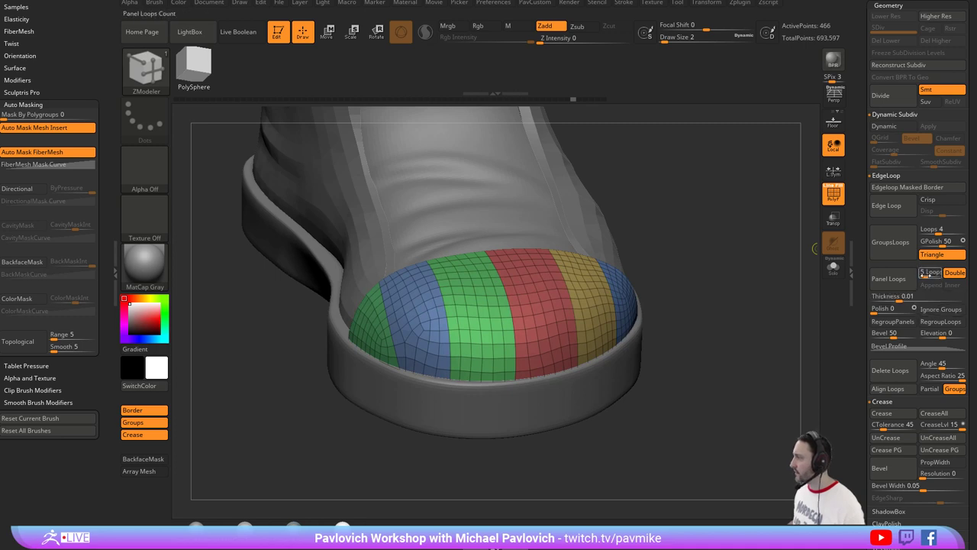
left_click(901, 289)
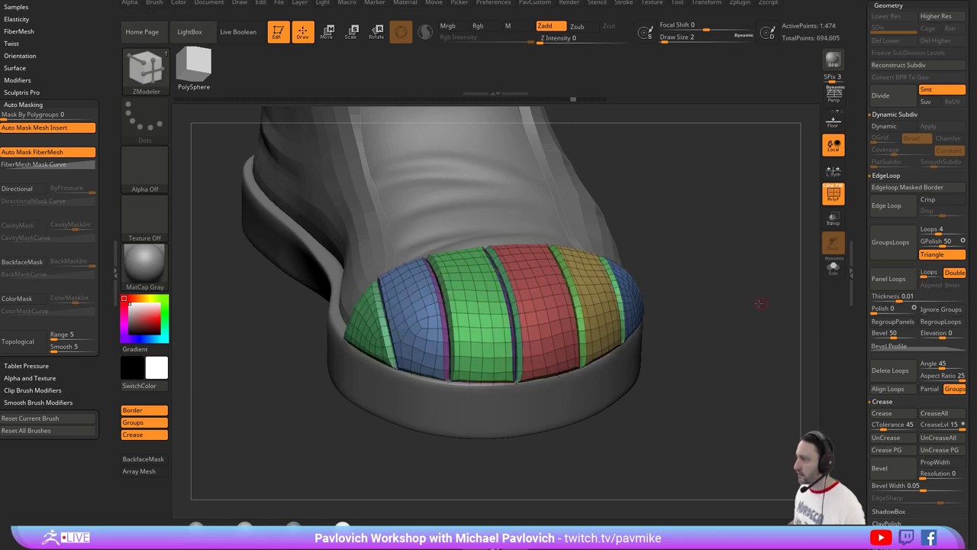
Preview the toe cap's double-sided panels with dynamic subdivision and the polyframe hidden, checking the seams around the front.
left_click_drag(759, 303, 748, 291)
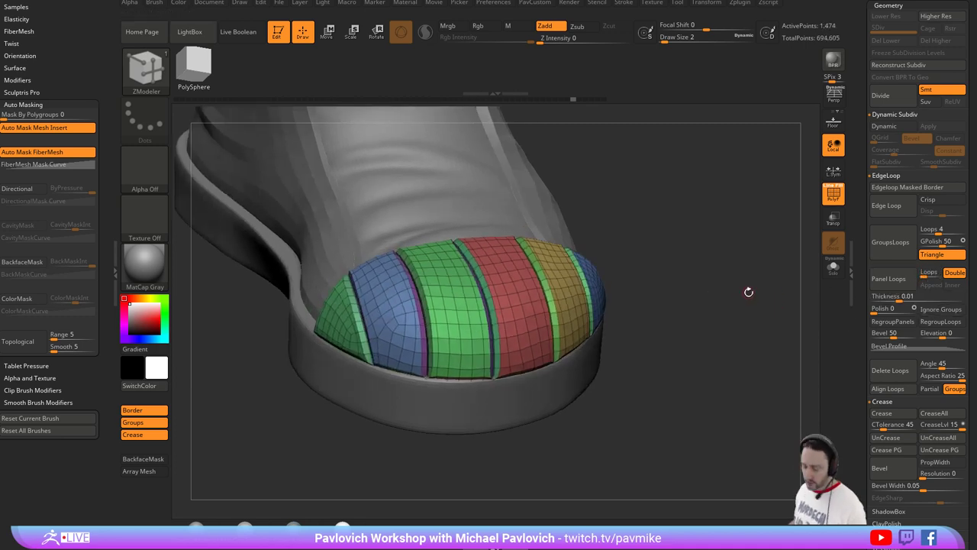
key("shift+d")
key("shift+f")
left_click_drag(761, 244, 756, 282)
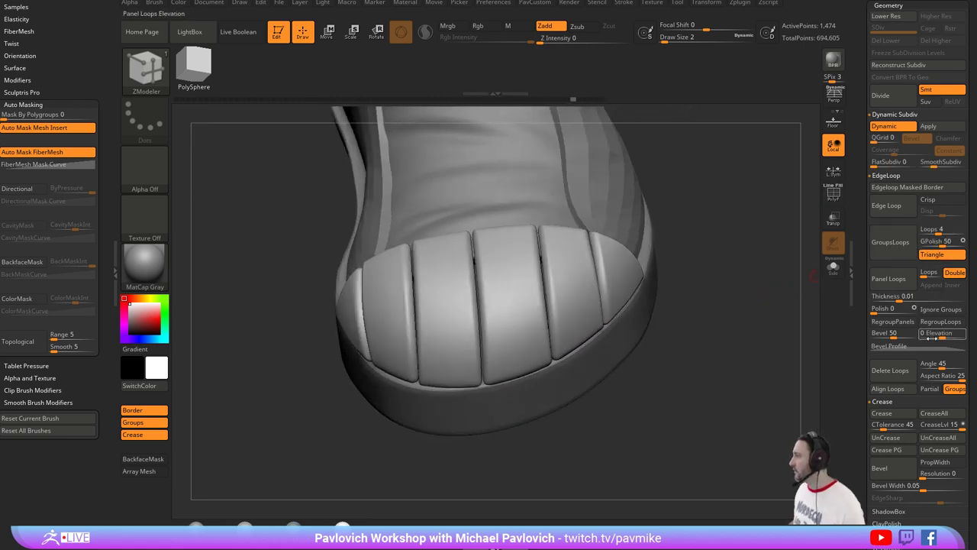
left_click_drag(859, 359, 860, 352)
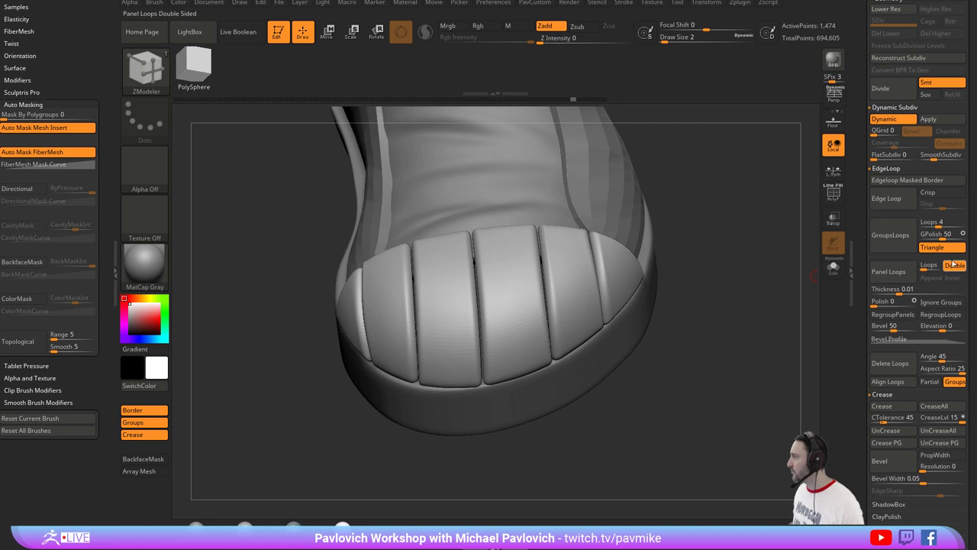
Show the polyframe, isolate the toe cap in Solo mode and inspect its panels from the side.
left_click_drag(729, 273, 771, 260)
left_click(833, 196)
left_click_drag(699, 244, 736, 253)
left_click(833, 267)
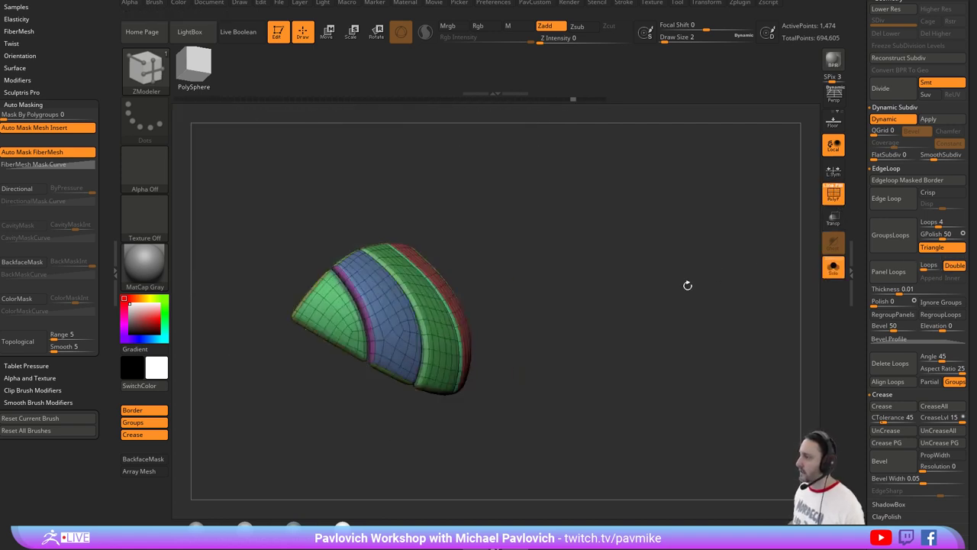
left_click_drag(687, 285, 283, 305)
left_click_drag(469, 303, 290, 288)
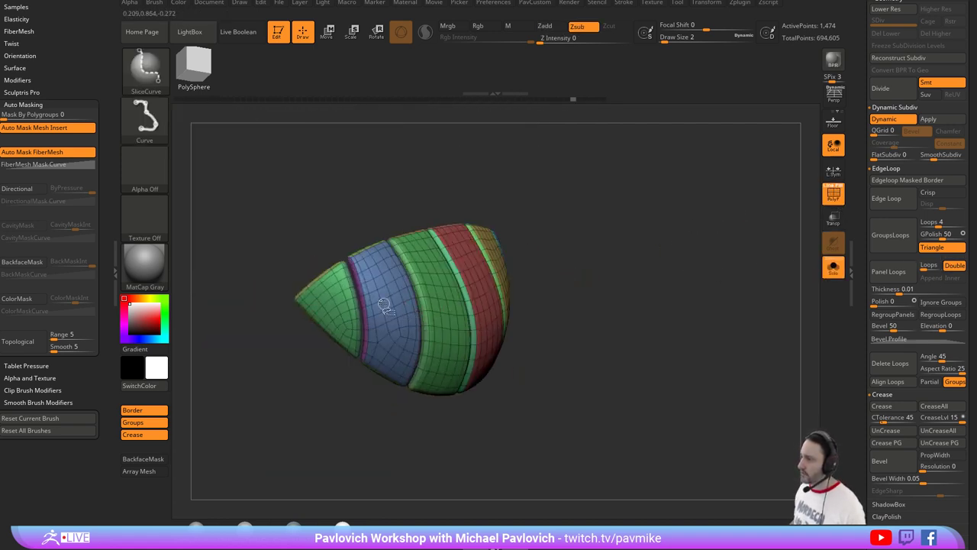
Isolate the blue toe cap strip, show the whole cap again, and undo the double-sided panel loops.
left_click(384, 306, "ctrl+shift")
key("ctrl+shift+a")
left_click_drag(642, 262, 729, 240)
left_click(639, 260, "ctrl+shift")
key("ctrl+z")
key("ctrl+z")
key("ctrl+z")
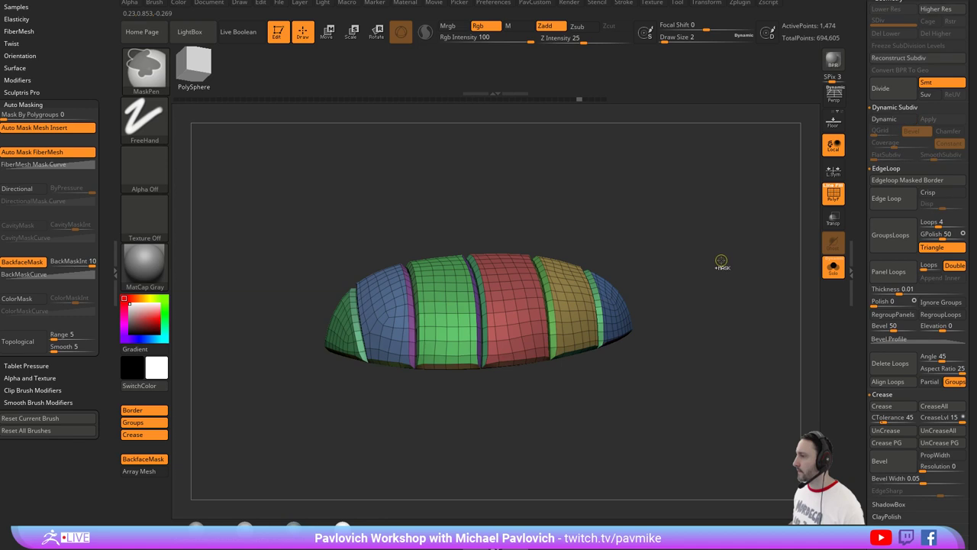
key("ctrl+z")
Try Panel Loops on the toe cap with Double turned off, and check the underside of the shell.
left_click(953, 265)
left_click(889, 275)
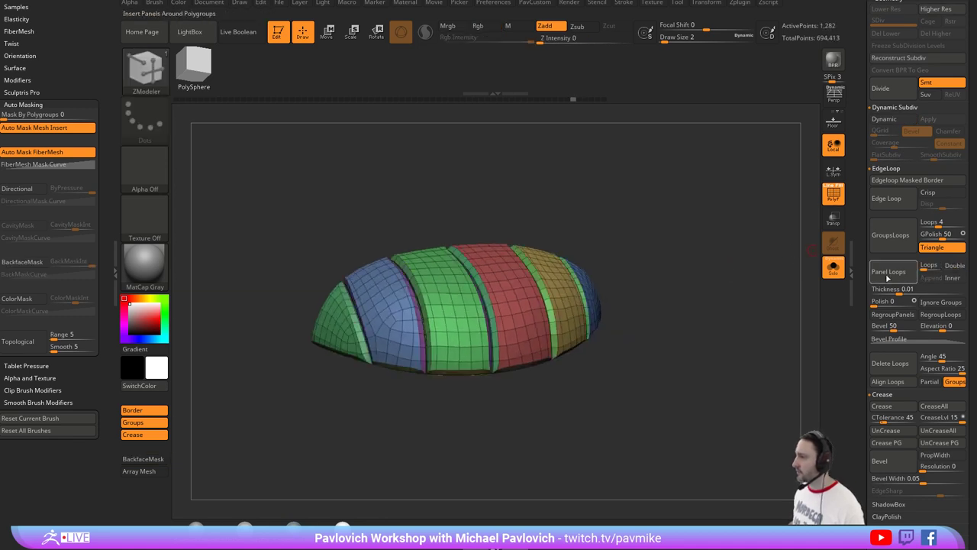
left_click_drag(622, 244, 608, 219)
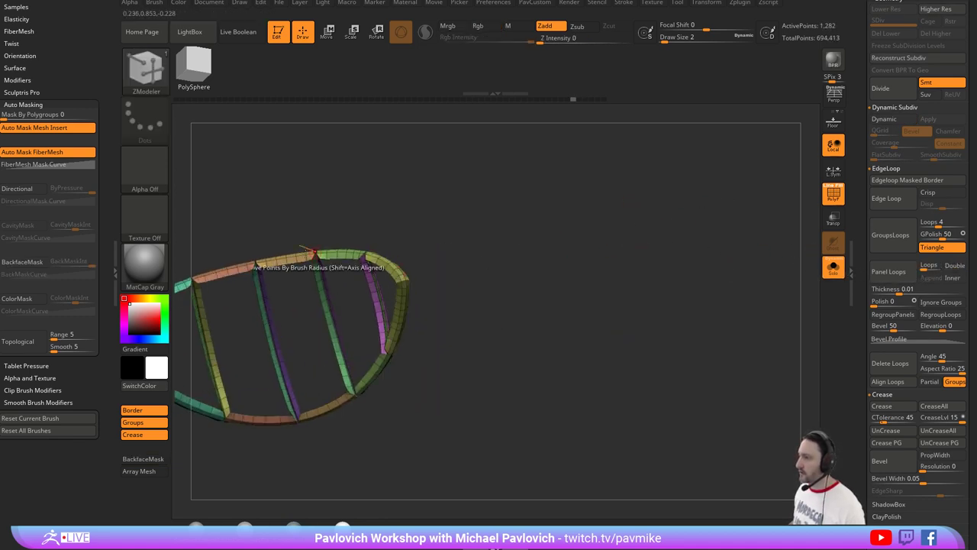
left_click_drag(527, 249, 662, 226)
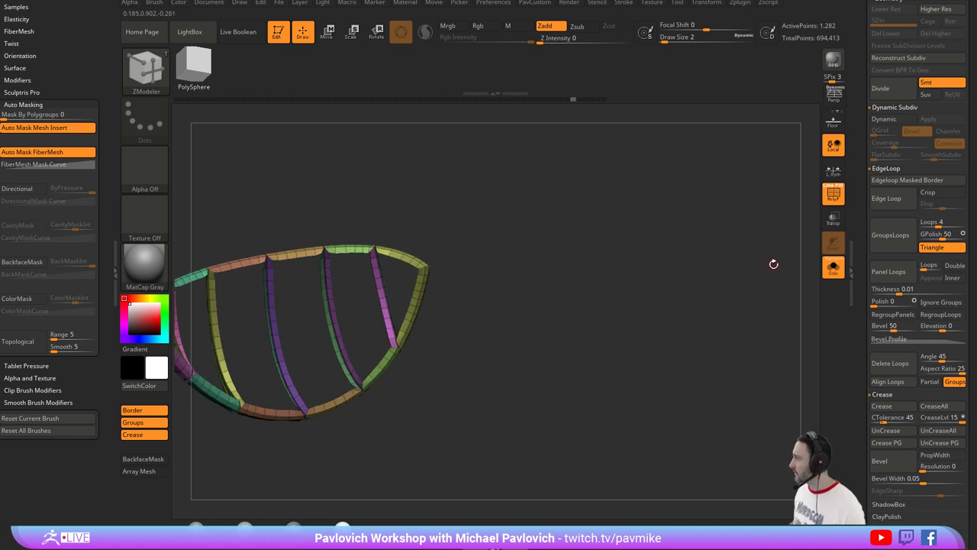
Switch the Inner option of Panel Loops on and off again, and reapply single-sided panel loops to the toe cap.
left_click(952, 279)
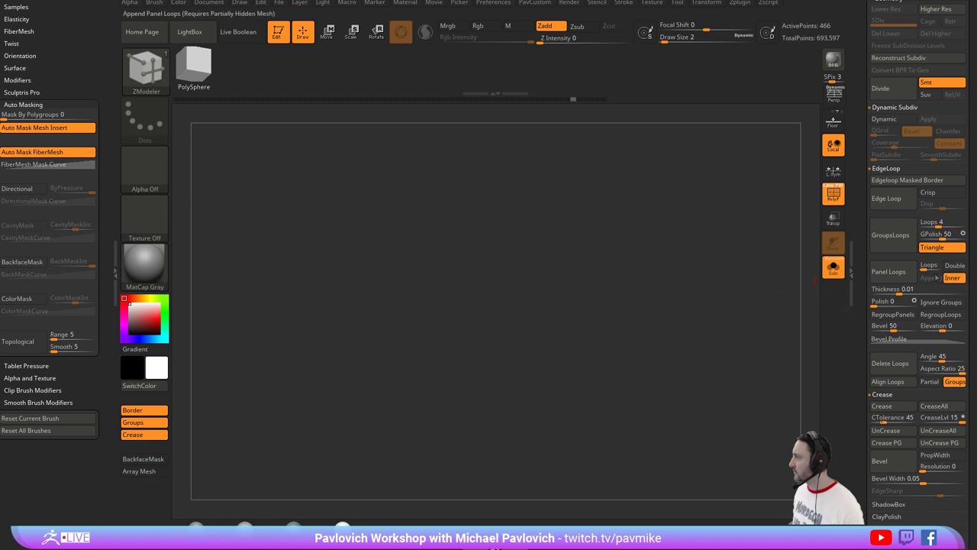
left_click(952, 277)
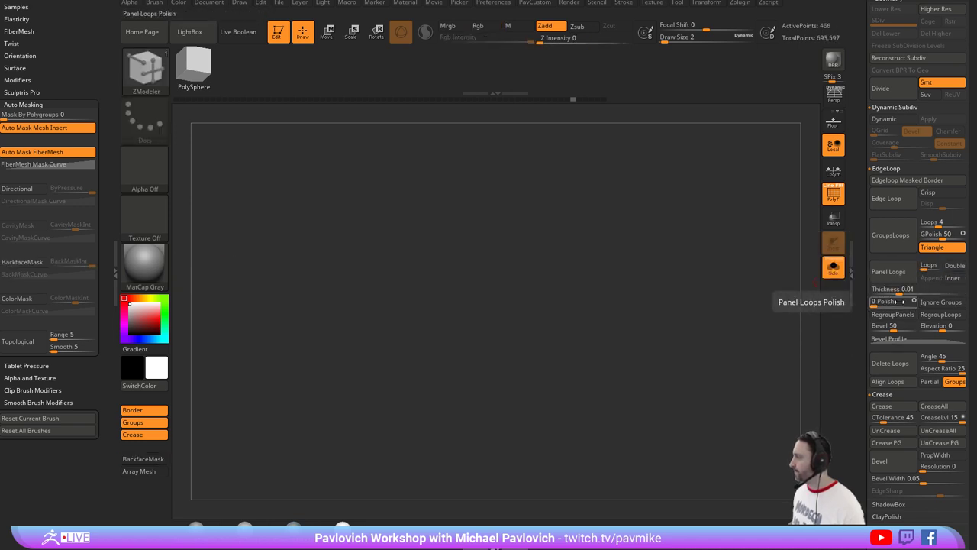
left_click(889, 272)
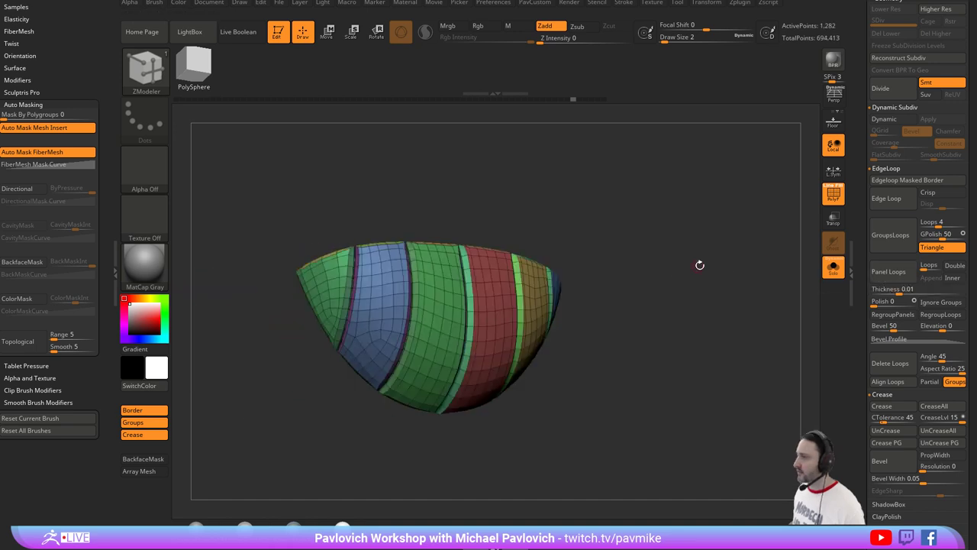
Preview the single-sided panels with dynamic subdivision, set the draw size to 11, and switch to the Standard brush.
mouse_move(700, 264)
left_mouse_down()
mouse_move(708, 239)
mouse_move(756, 246)
left_mouse_up()
key("d")
key("s")
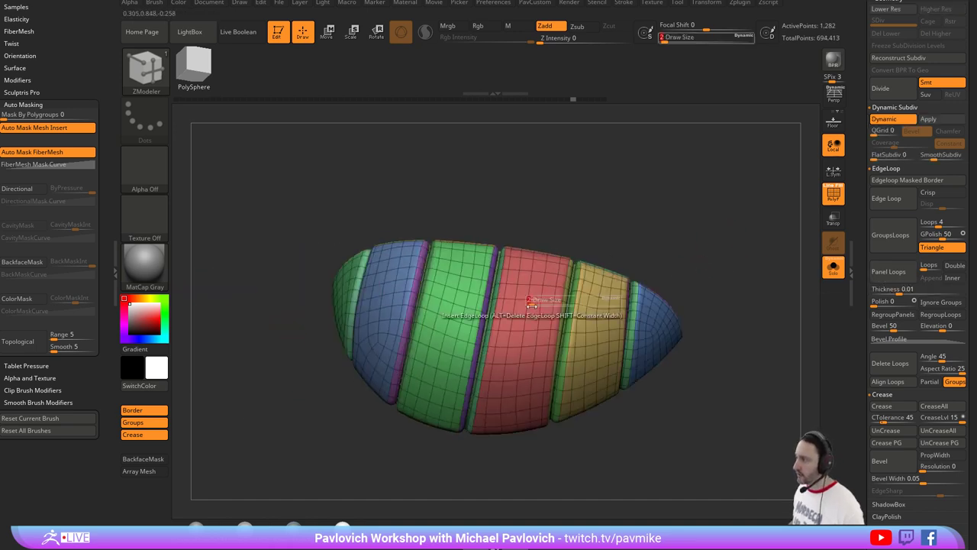
mouse_move(530, 305)
left_mouse_down()
mouse_move(557, 308)
mouse_move(493, 284)
mouse_move(469, 336)
left_mouse_up()
key("b")
key("s")
key("t")
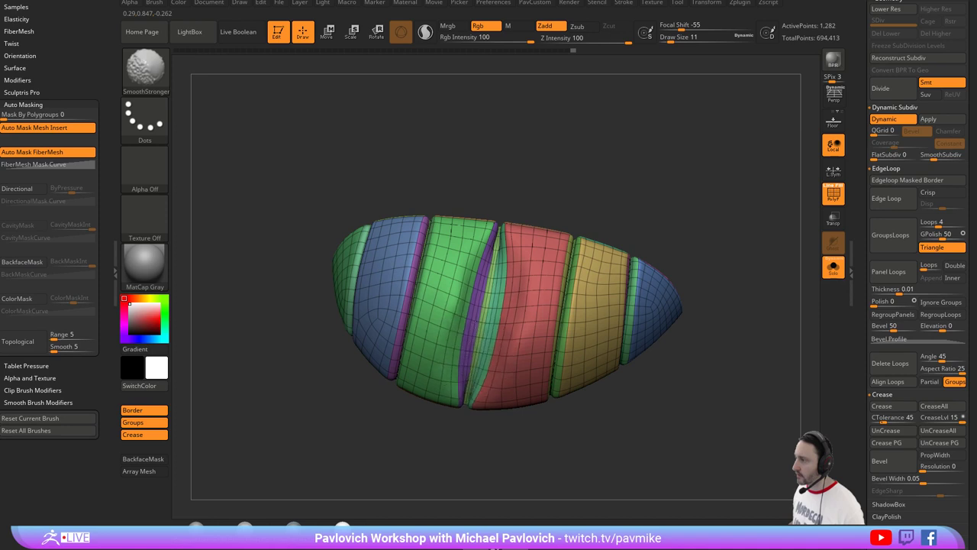
Hide the polyframe and examine the subdivided toe cap panels and their seams from several angles.
left_click(830, 196)
mouse_move(803, 208)
left_mouse_down()
mouse_move(744, 211)
mouse_move(718, 227)
mouse_move(690, 221)
mouse_move(723, 259)
mouse_move(738, 260)
mouse_move(727, 261)
left_mouse_up()
key("2")
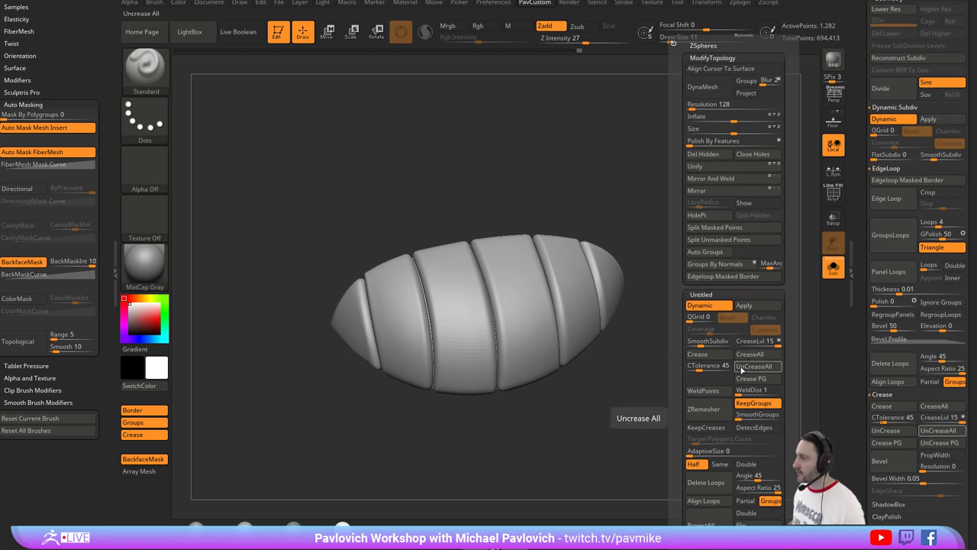
left_click_drag(580, 354, 682, 259)
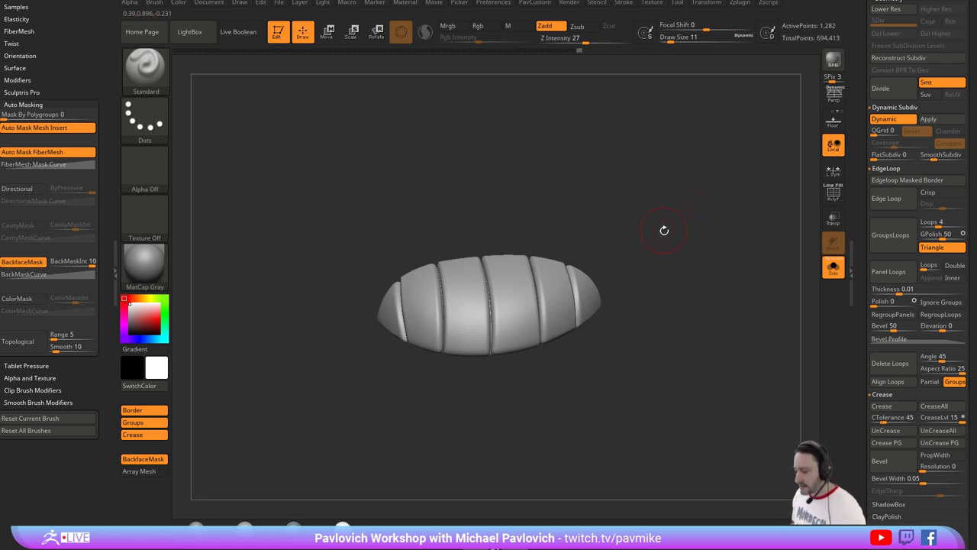
left_click_drag(686, 232, 479, 271)
mouse_move(655, 242)
left_mouse_down()
mouse_move(703, 212)
mouse_move(687, 253)
mouse_move(672, 251)
left_mouse_up()
Undo the single-sided panel loops back to the plain toe cap surface and show its polyframe.
key("shift+d")
key("ctrl+z")
key("ctrl+z")
key("ctrl+z")
key("ctrl+z")
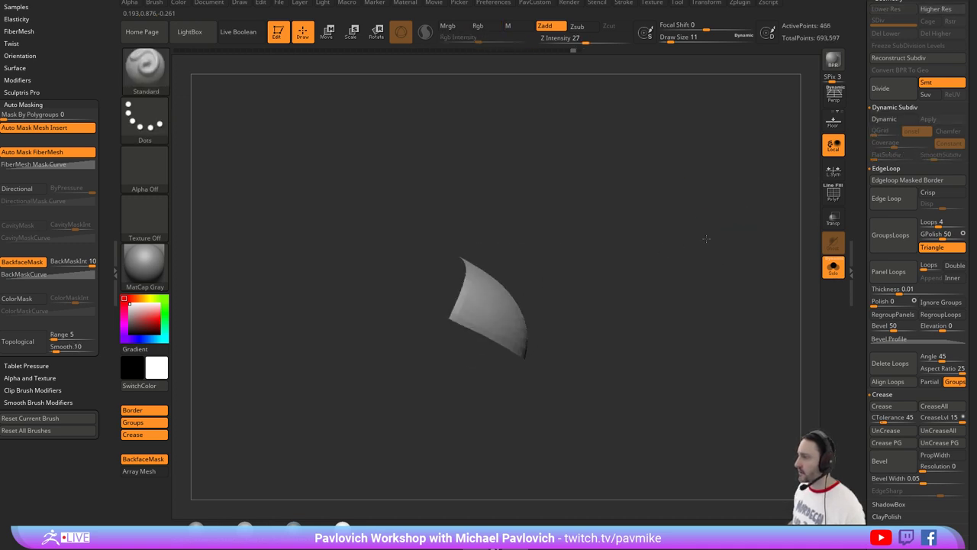
left_click(834, 197)
key("ctrl+z")
left_click_drag(746, 237, 697, 247)
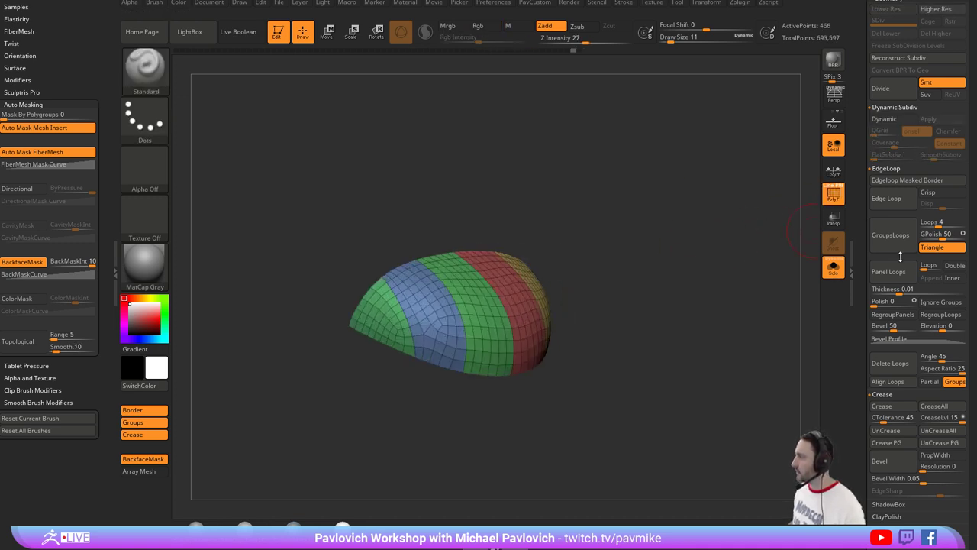
Try double-sided Panel Loops on the toe cap, preview them with dynamic subdivision and no polyframe, and undo them.
left_click_drag(752, 276, 735, 278)
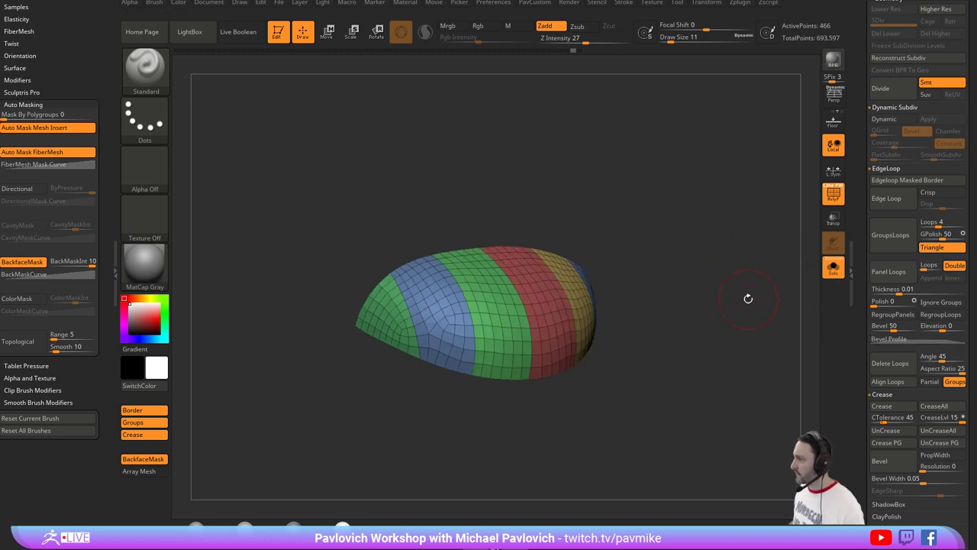
left_click(883, 278)
left_click_drag(787, 252, 632, 261)
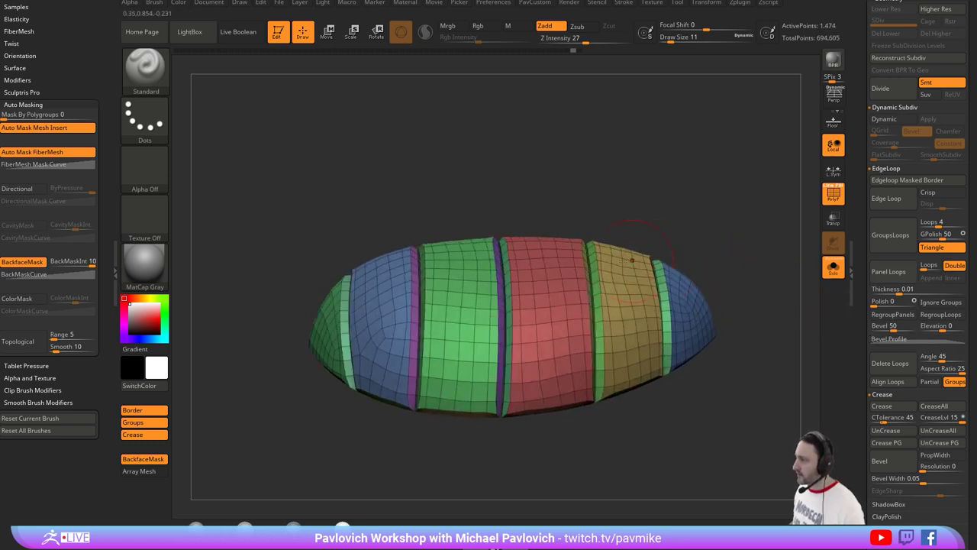
left_click(835, 197)
left_click_drag(798, 209, 716, 240)
key("d")
key("ctrl")
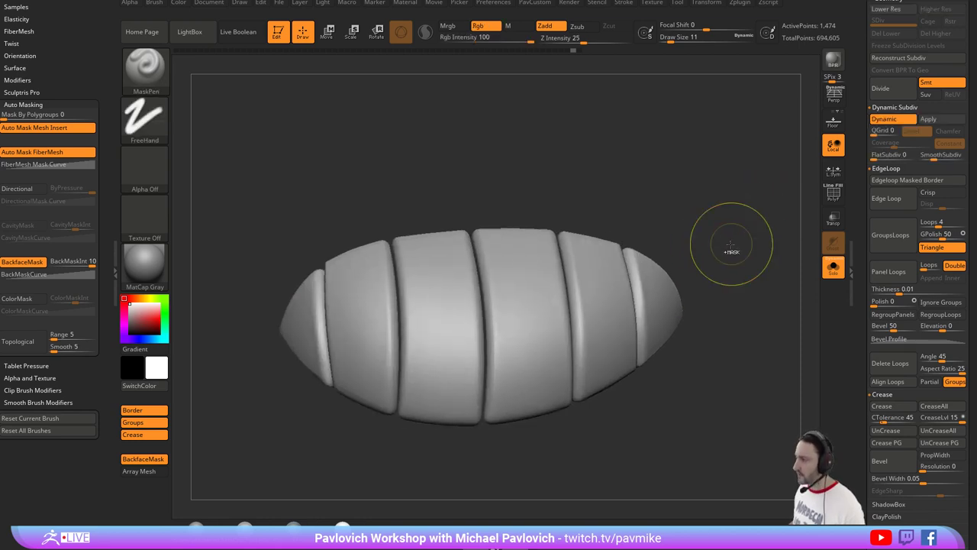
key("ctrl+z")
Open the Panel Loops bevel profile and raise its two upper curve points slightly, to about 0.5.
left_click_drag(862, 316, 861, 157)
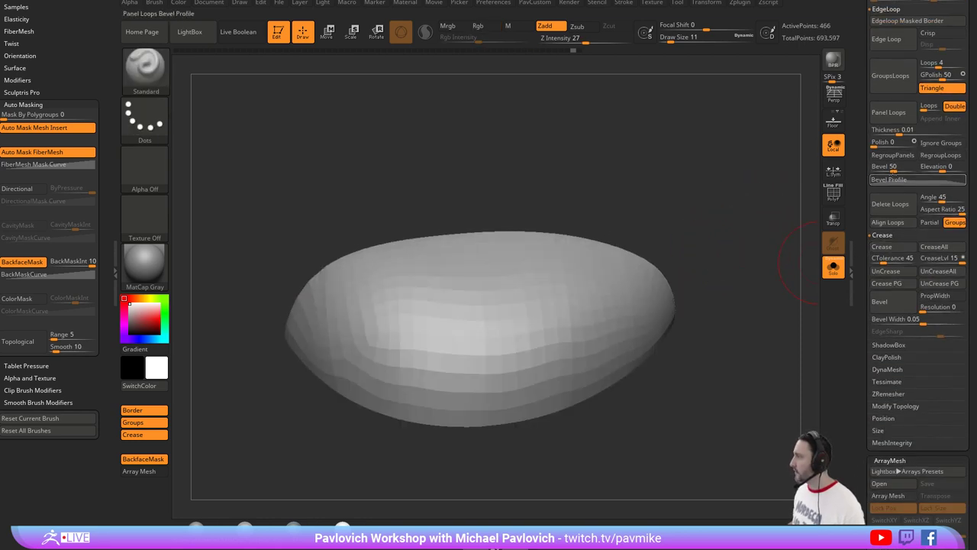
left_click(895, 180)
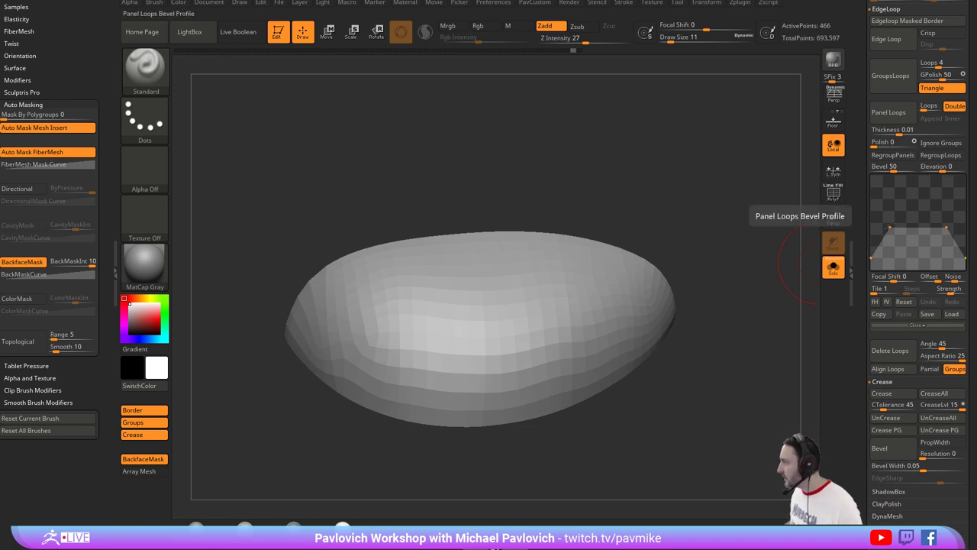
left_click_drag(889, 227, 945, 223)
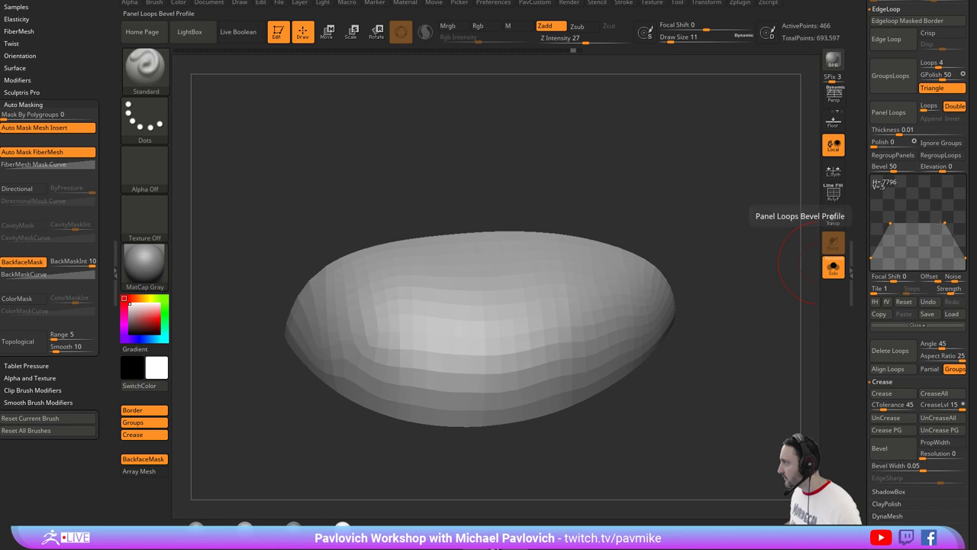
Try Panel Loops on the toe cap with the adjusted bevel profile, inspect the panels up close, and undo the result.
left_click_drag(725, 185, 754, 166)
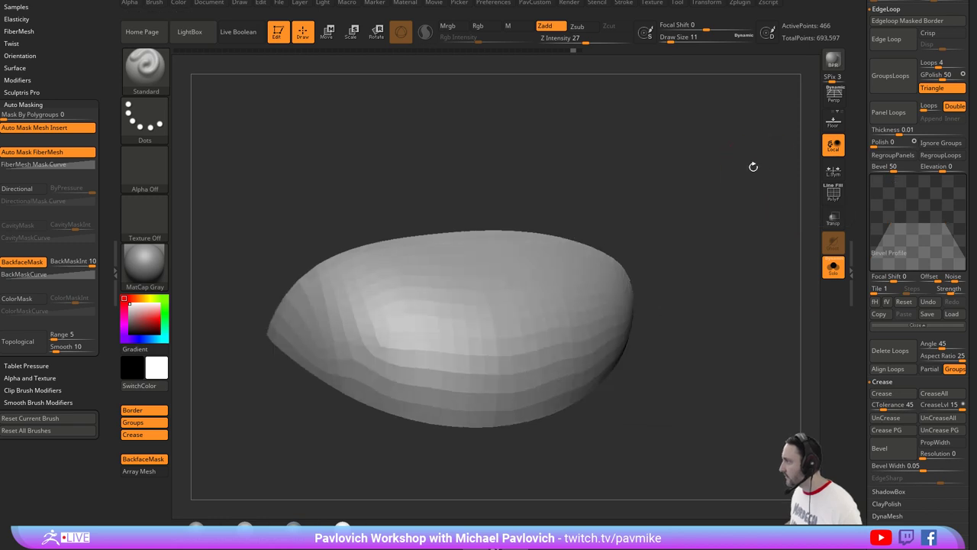
left_click(888, 116)
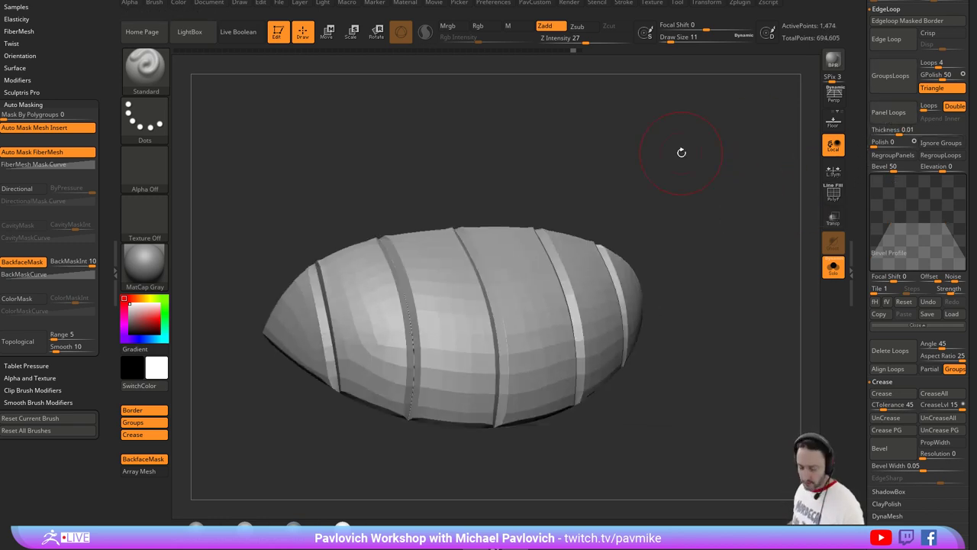
mouse_move(682, 152)
left_mouse_down()
mouse_move(644, 212)
mouse_move(689, 201)
mouse_move(676, 246)
mouse_move(687, 236)
left_mouse_up()
key("f")
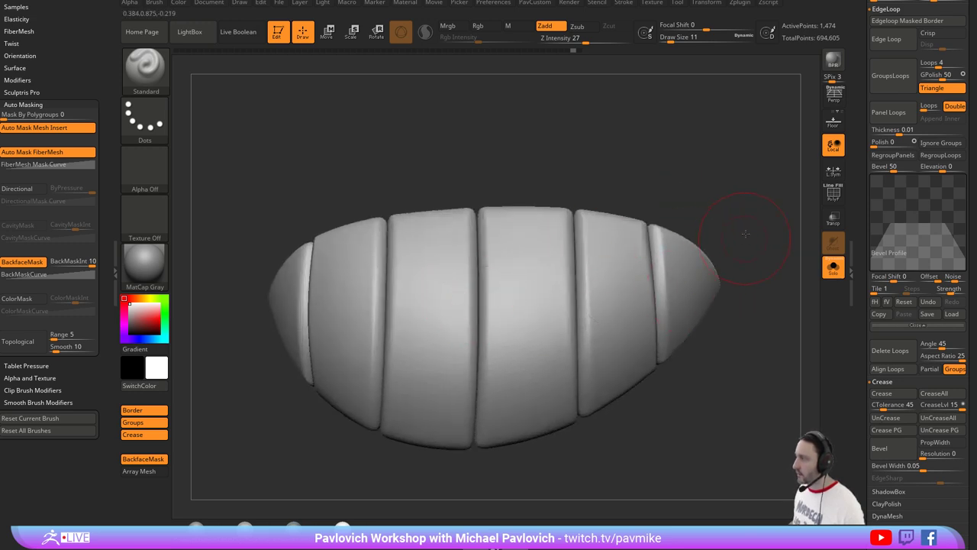
key("ctrl+z")
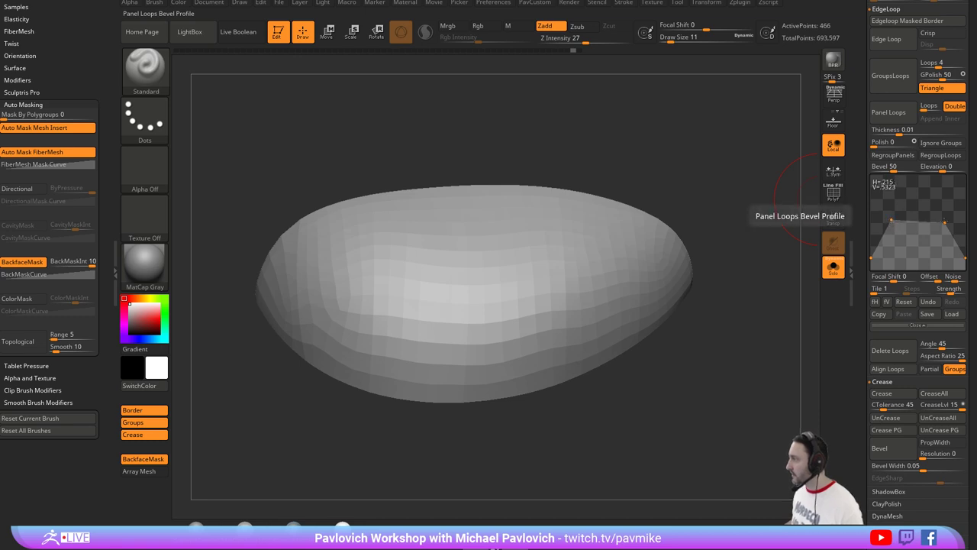
Apply Panel Loops to the isolated toe cap and bring the other subtools back into view.
left_click(898, 116)
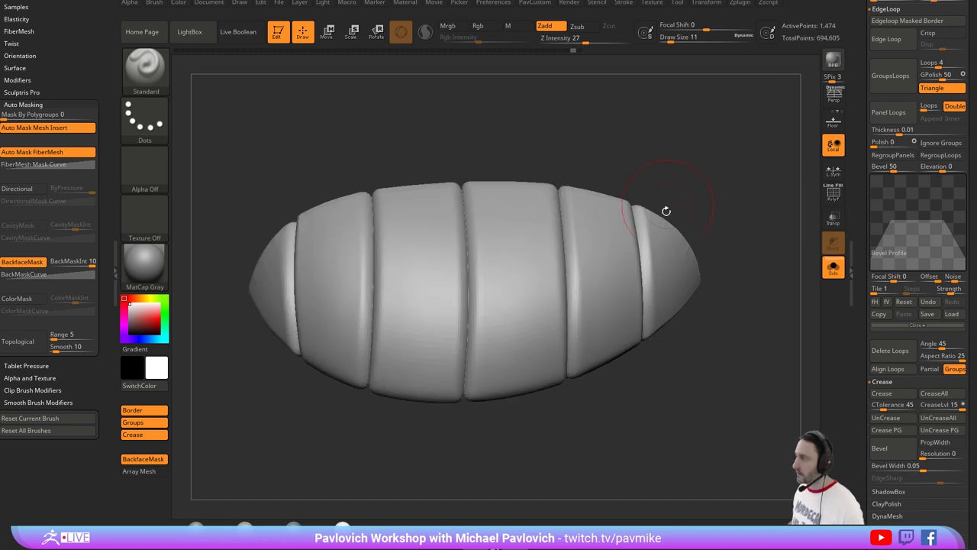
mouse_move(738, 209)
left_mouse_down("alt")
mouse_move(731, 164)
mouse_move(718, 201)
mouse_move(784, 251)
mouse_move(675, 217)
mouse_move(718, 288)
mouse_move(670, 273)
mouse_move(707, 220)
mouse_move(646, 249)
mouse_move(657, 252)
mouse_move(591, 266)
left_mouse_up("alt")
left_click(833, 267)
Select the boot's sole, lower it to subdivision level 1, and delete its higher subdivision levels.
key("s")
left_click(544, 312, "alt")
scroll(882, 229, "up", 8)
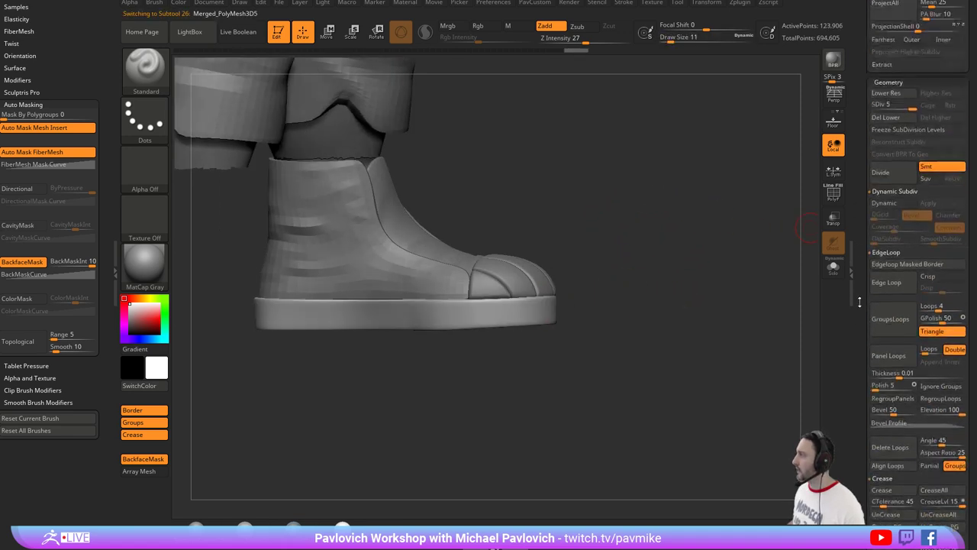
left_click_drag(880, 136, 843, 139)
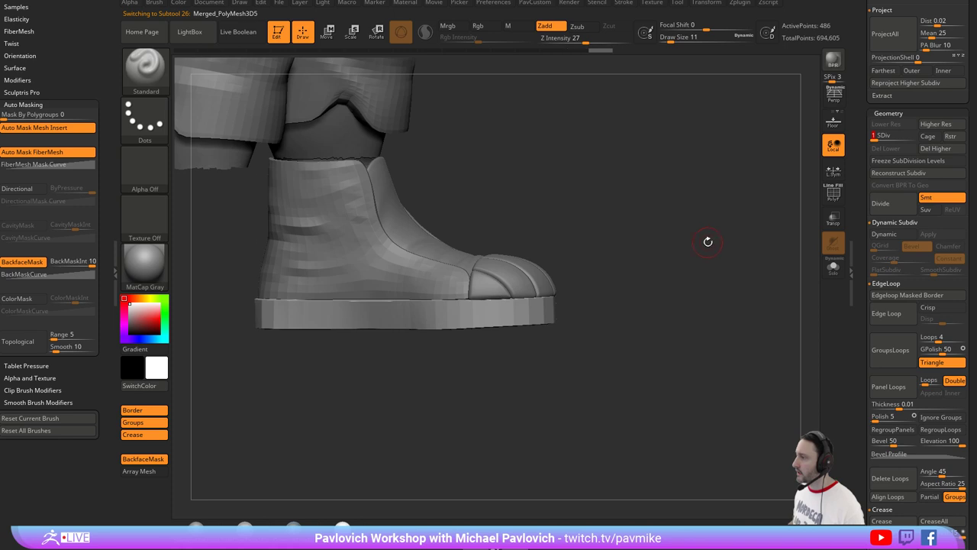
left_click_drag(708, 242, 810, 229)
left_click(931, 162)
Show the sole's polygroup wireframe and regroup its polygons by face normals.
left_click_drag(698, 240, 689, 201)
key("shift+f")
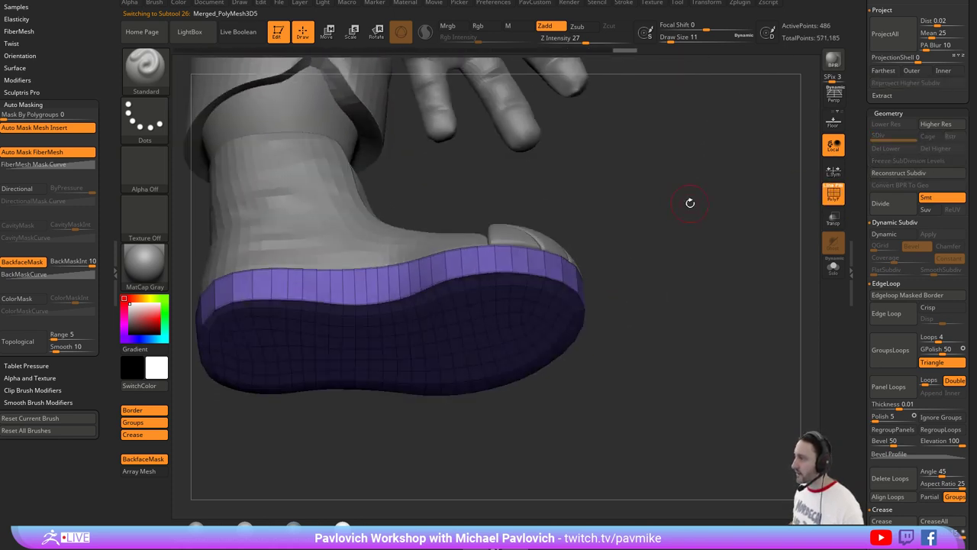
key("2")
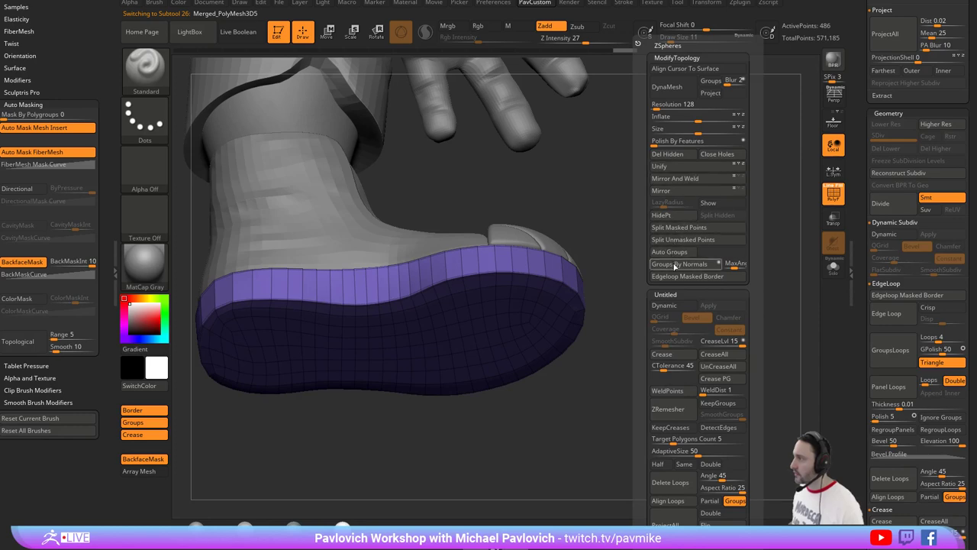
left_click(674, 264)
mouse_move(626, 321)
left_mouse_down()
mouse_move(592, 256)
mouse_move(576, 269)
mouse_move(649, 325)
left_mouse_up()
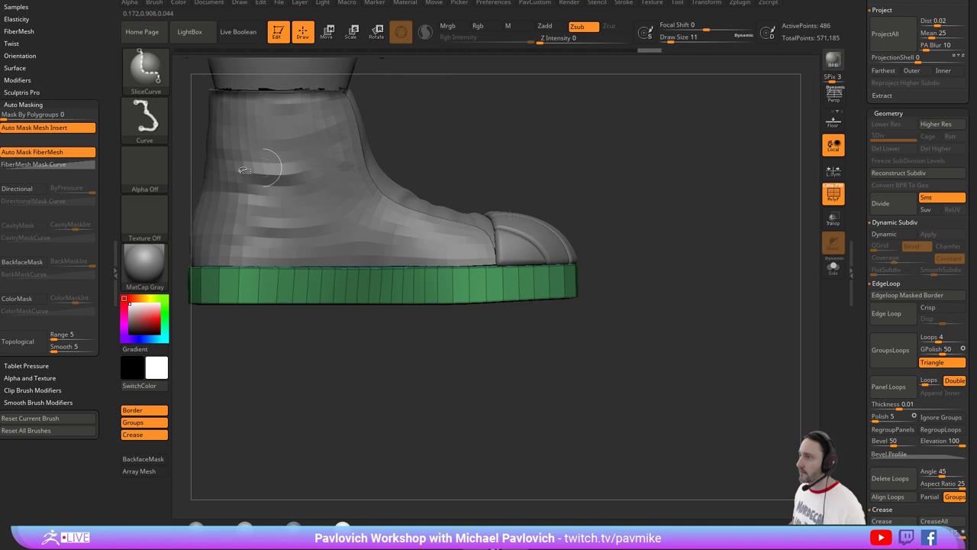
left_click_drag(660, 242, 648, 255)
key("b")
key("z")
key("m")
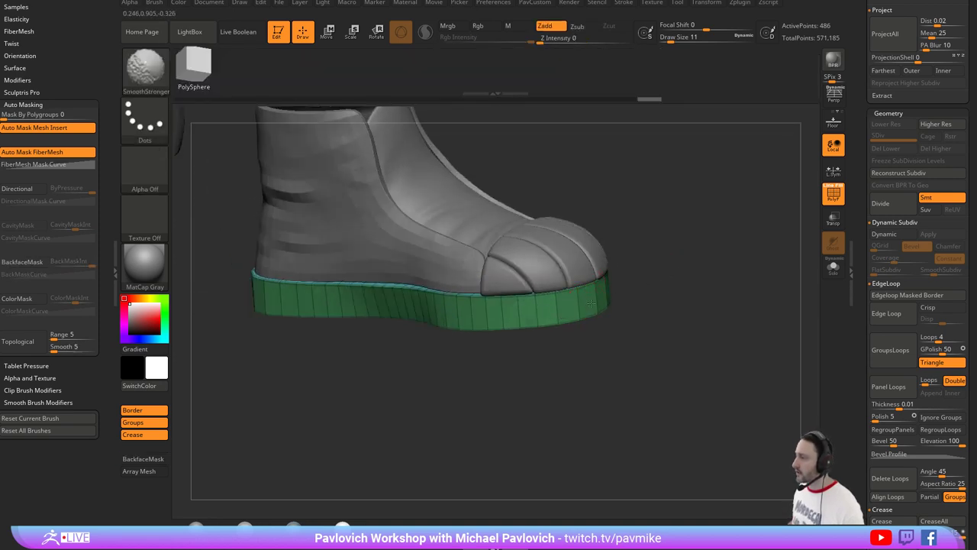
left_click_drag(588, 304, 597, 307)
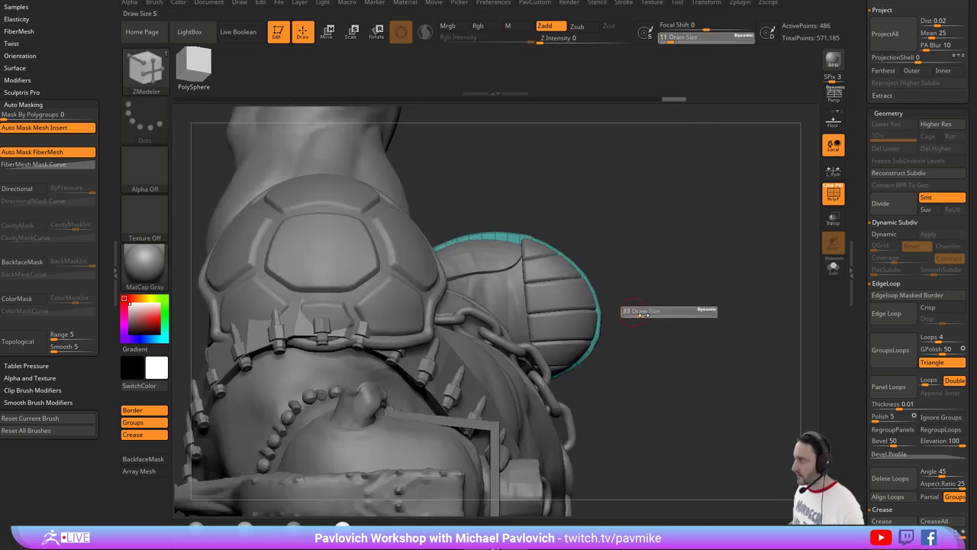
Switch to the Move brush and set its draw size to 7.
key("b")
key("m")
key("v")
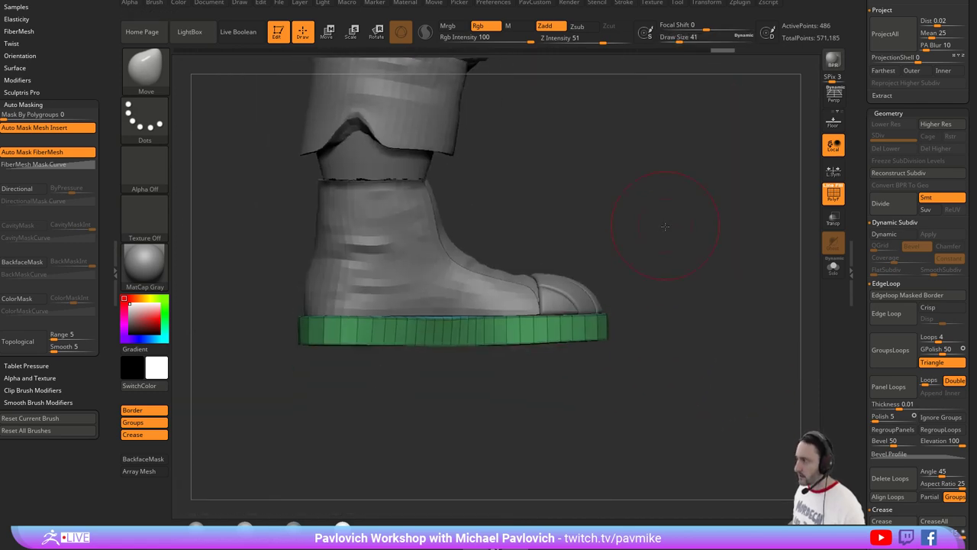
type("s")
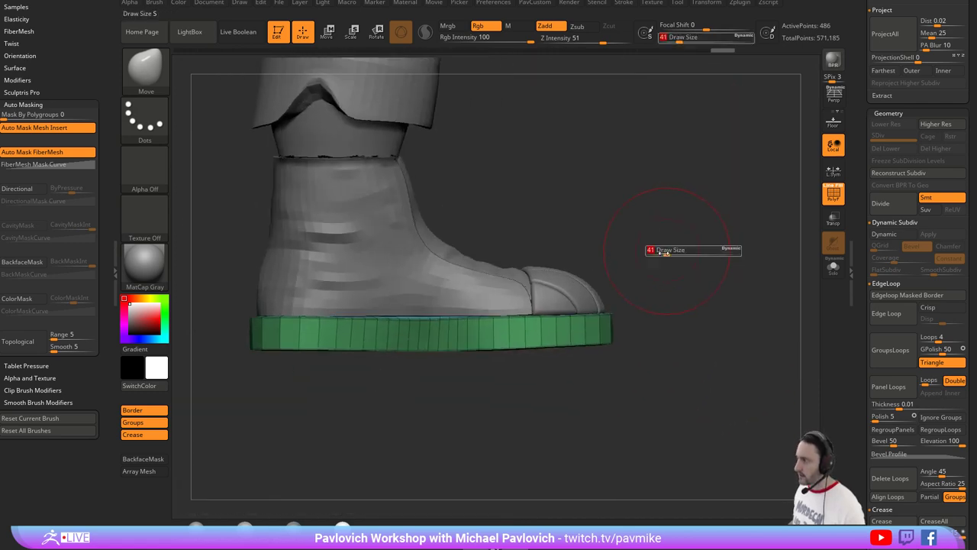
type("7")
key("Return")
Isolate the sole, clip its upper surface flat with ClipCurve, and show the whole character again without the wireframe.
left_click_drag(664, 252, 633, 273)
left_click(828, 266)
left_click_drag(700, 246, 536, 254)
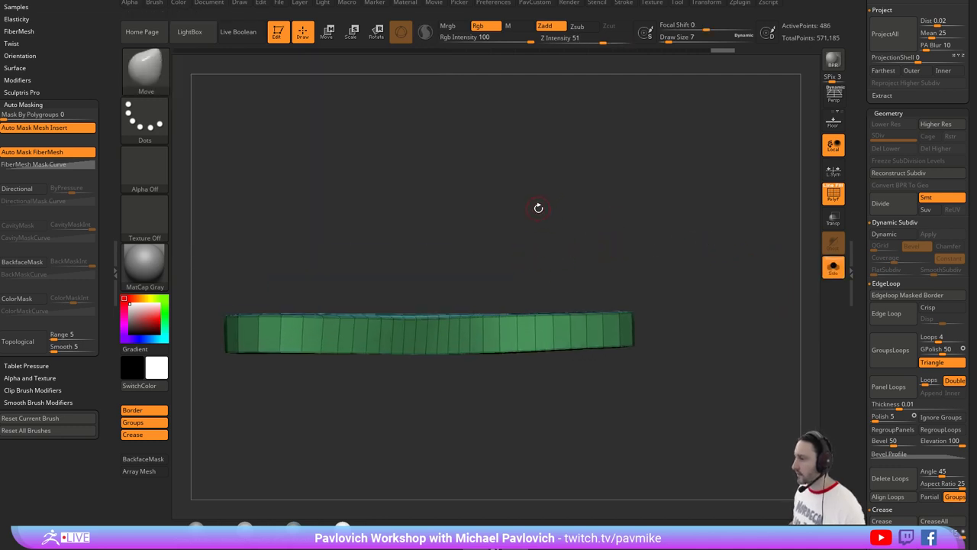
left_click(139, 70, "ctrl+shift")
left_click(307, 126, "ctrl+shift")
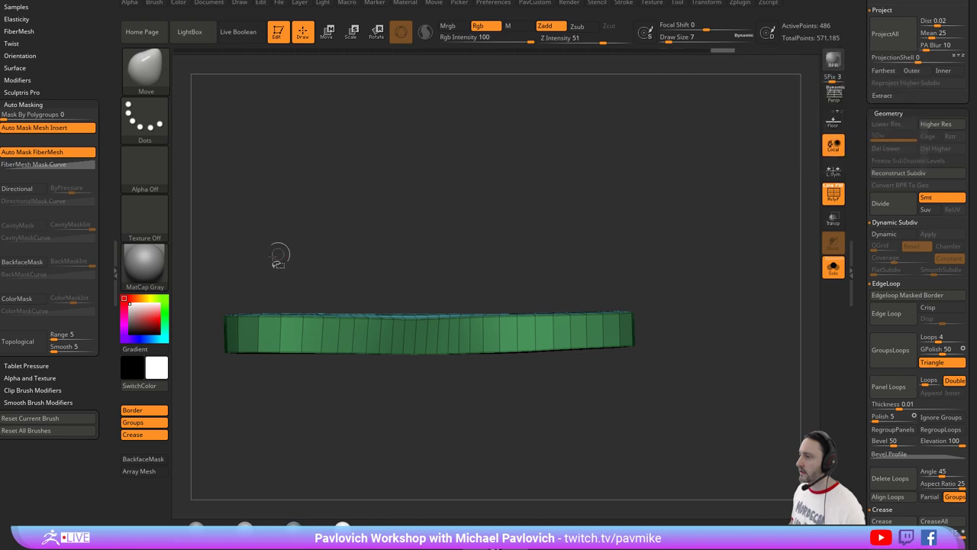
mouse_move(236, 278)
left_mouse_down("ctrl+shift")
mouse_move(740, 257)
mouse_move(695, 298)
mouse_move(708, 316)
mouse_move(711, 301)
mouse_move(452, 319)
mouse_move(747, 298)
left_mouse_up("ctrl+shift")
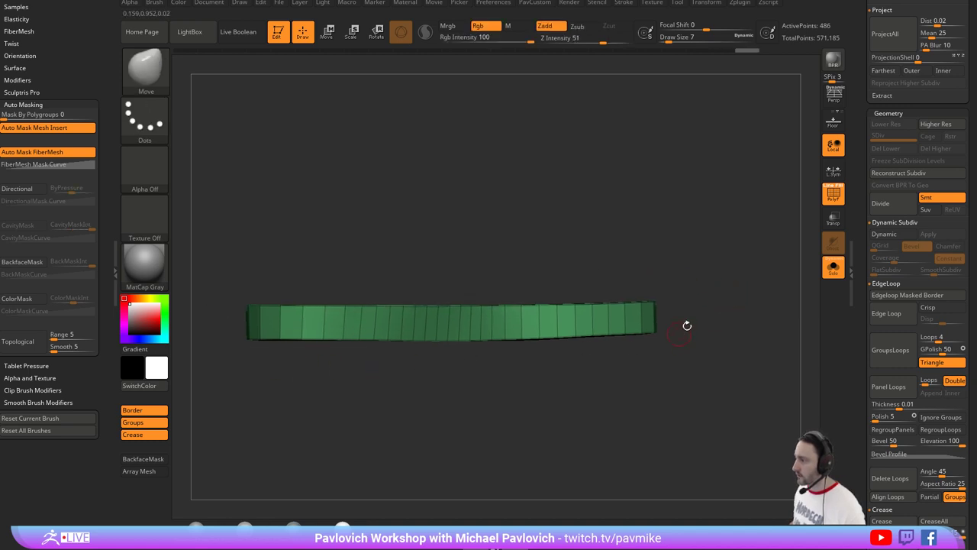
mouse_move(687, 326)
left_mouse_down()
mouse_move(741, 237)
mouse_move(774, 275)
mouse_move(744, 244)
mouse_move(725, 279)
left_mouse_up()
left_click(833, 266)
left_click(833, 194)
key("b")
key("z")
key("m")
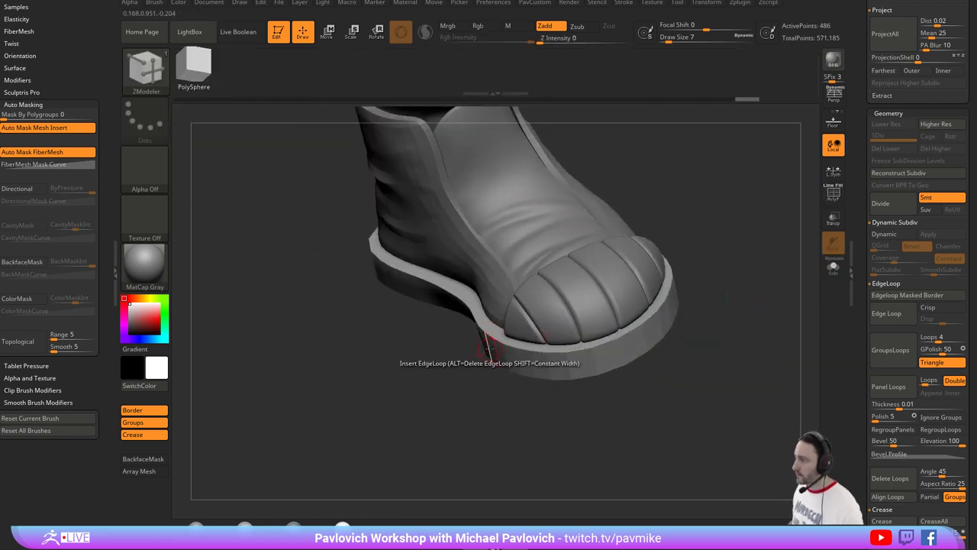
left_click_drag(486, 349, 519, 344)
left_click_drag(702, 305, 718, 273, "shift")
right_click_drag(718, 273, 655, 325)
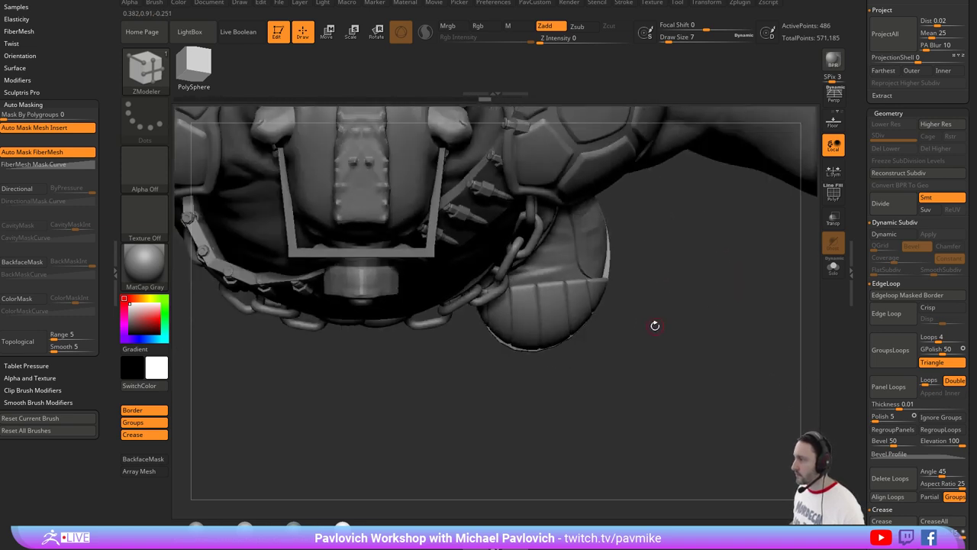
Adjust the sole's outline around the toe cap from above with a large Move brush, reducing the draw size to 35.
key("b")
key("m")
key("v")
left_click_drag(585, 306, 587, 312)
key("s")
left_click_drag(600, 267, 612, 262)
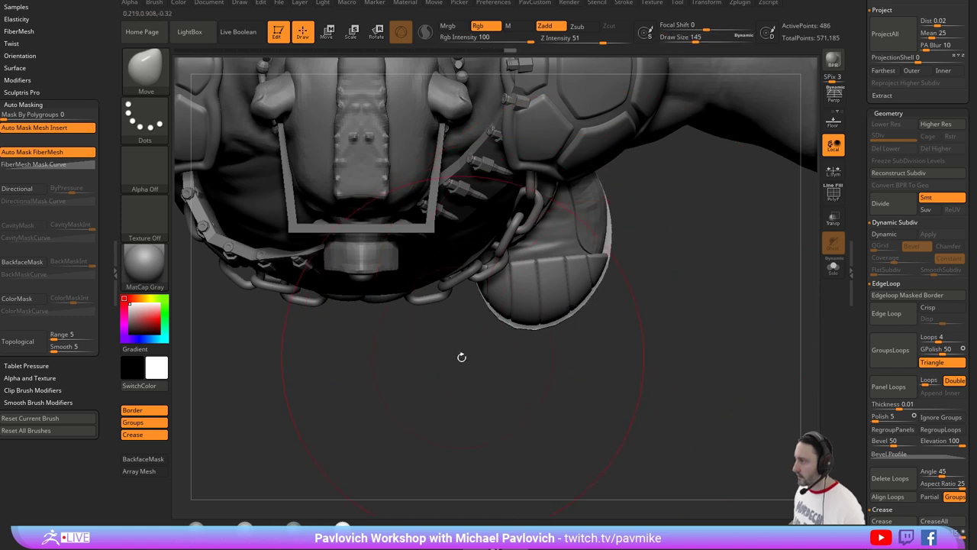
mouse_move(475, 297)
right_mouse_down()
mouse_move(413, 297)
mouse_move(478, 293)
right_mouse_up()
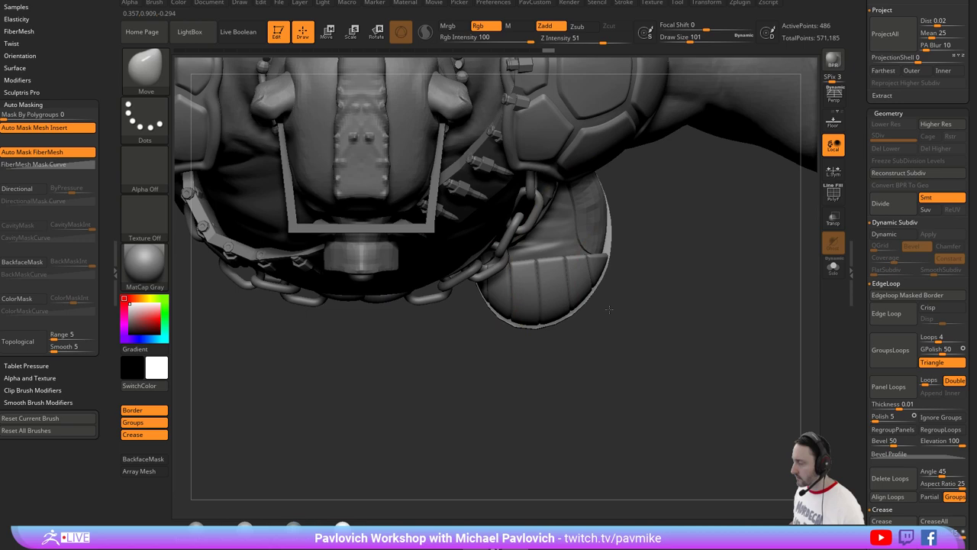
mouse_move(609, 309)
right_mouse_down()
mouse_move(621, 236)
mouse_move(578, 228)
mouse_move(527, 252)
mouse_move(476, 281)
mouse_move(489, 373)
right_mouse_up()
key("s")
left_click_drag(679, 352, 680, 351)
mouse_move(681, 351)
right_mouse_down()
mouse_move(726, 356)
mouse_move(718, 303)
right_mouse_up()
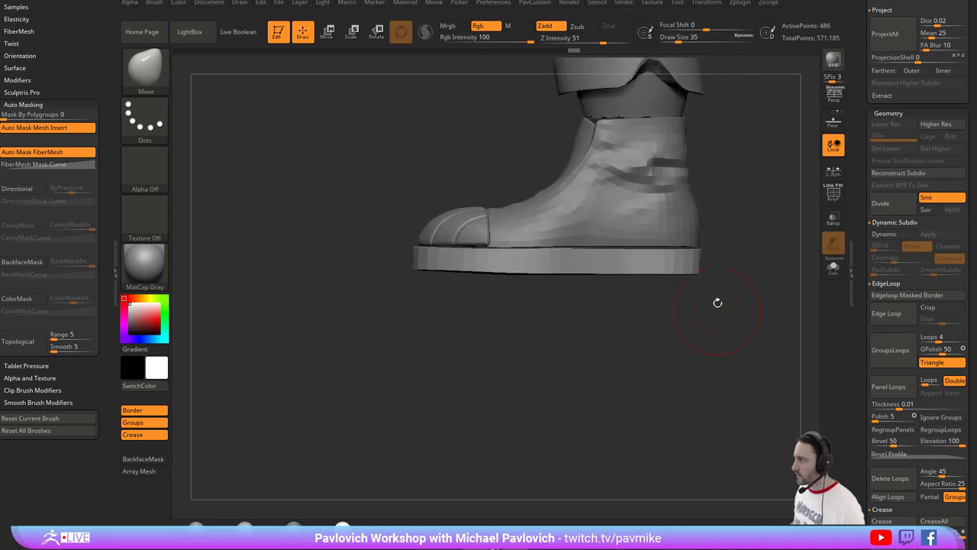
Move the whole sole slightly up against the boot with the transform gizmo.
key("w")
left_click_drag(560, 229, 559, 241)
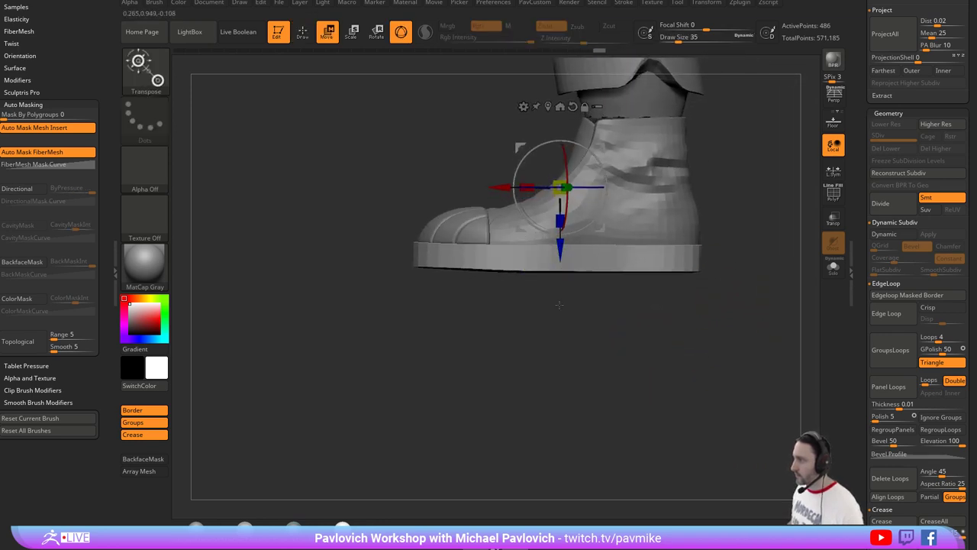
key("q")
right_click_drag(560, 306, 641, 384)
Turn on dynamic subdivision for the sole with a smooth subdivision value of 3.
left_click(833, 193)
mouse_move(753, 252)
right_mouse_down()
mouse_move(708, 273)
mouse_move(729, 282)
mouse_move(711, 294)
right_mouse_up()
key("s")
left_click(712, 293)
key("2")
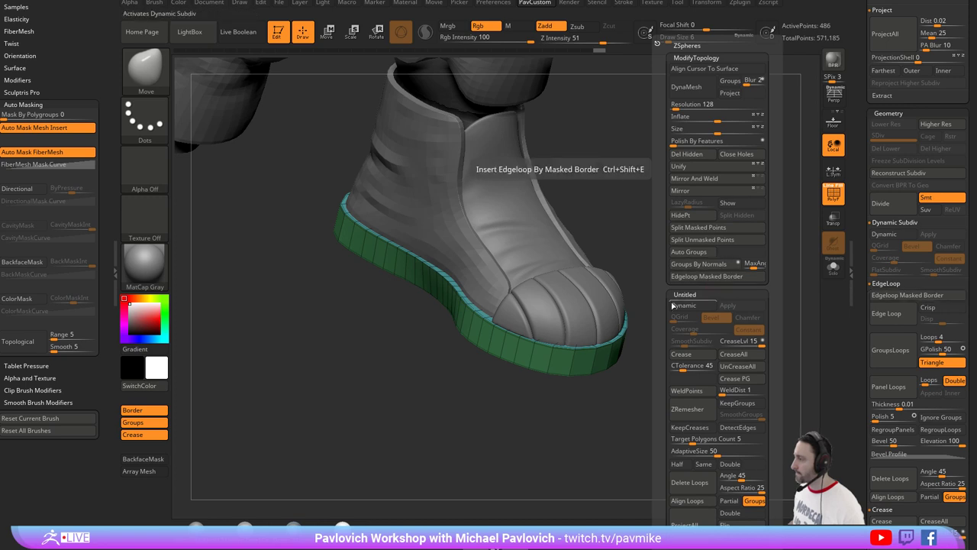
scroll(718, 322, "down", 3)
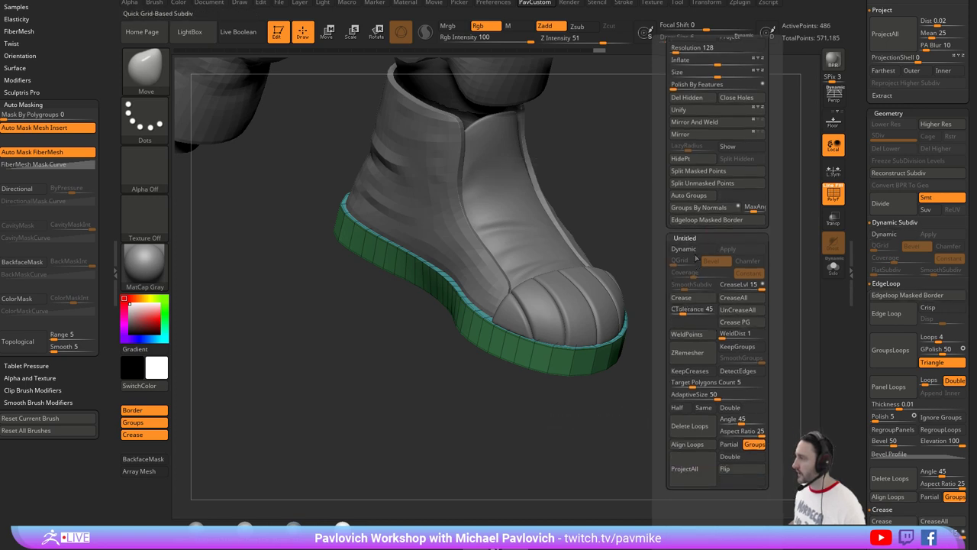
key("d")
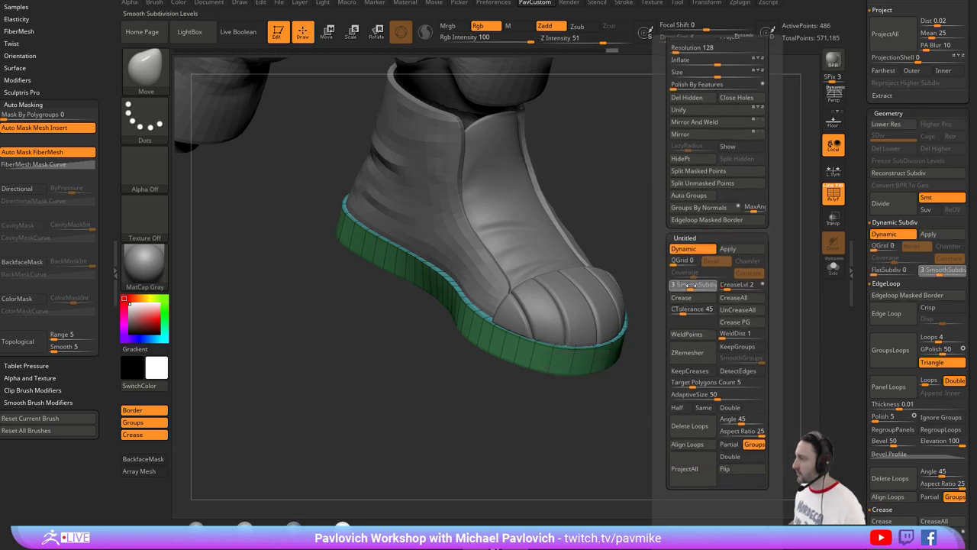
Hide the polygroup wireframe and raise the sole's smooth subdivision to 4.
key("shift+f")
left_click_drag(765, 247, 741, 271)
key("2")
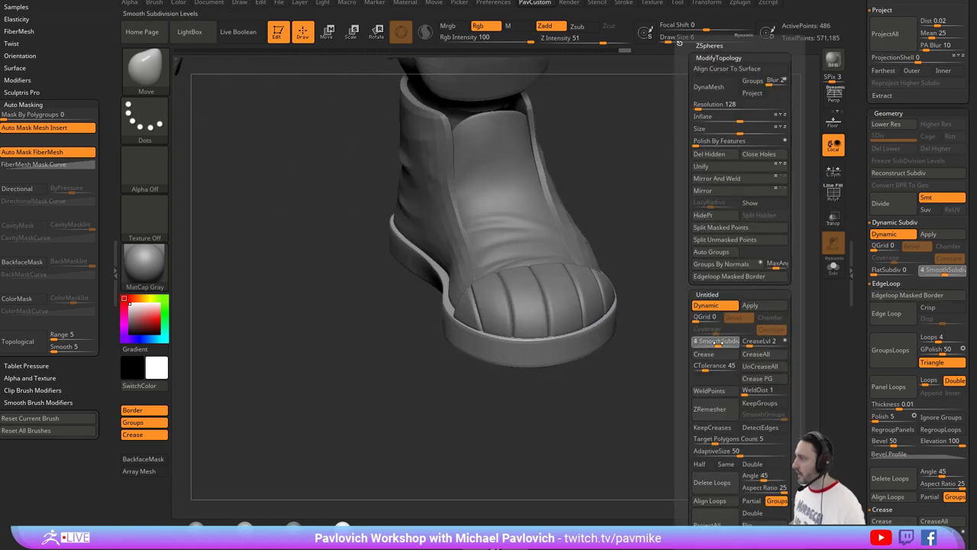
left_click_drag(631, 302, 663, 265)
mouse_move(663, 265)
left_mouse_down()
mouse_move(599, 258)
mouse_move(603, 244)
mouse_move(650, 272)
mouse_move(592, 249)
mouse_move(613, 259)
mouse_move(575, 262)
left_mouse_up()
Switch to the Standard brush at draw size 4 and select the boot upper.
key("s")
key("b")
key("s")
key("t")
left_click(558, 266, "alt")
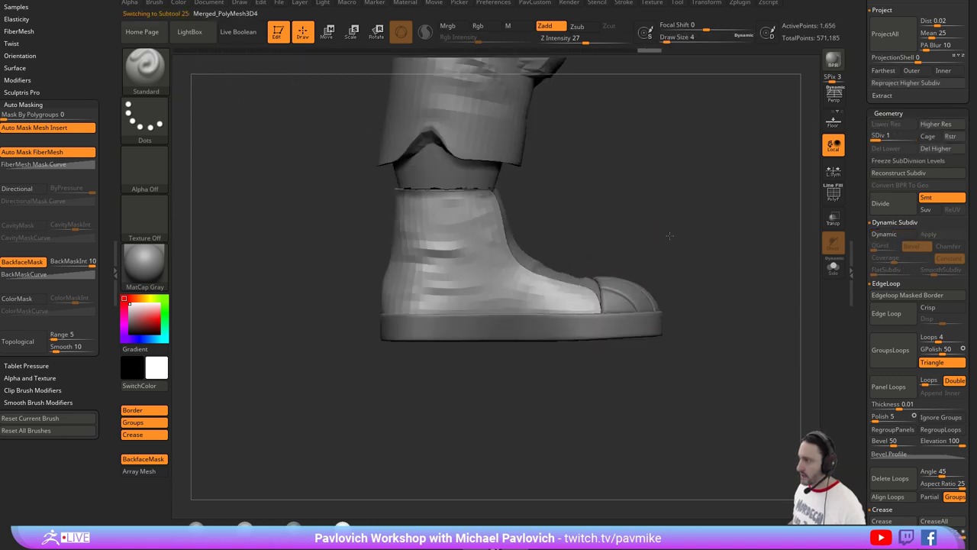
left_click_drag(685, 240, 636, 223, "alt")
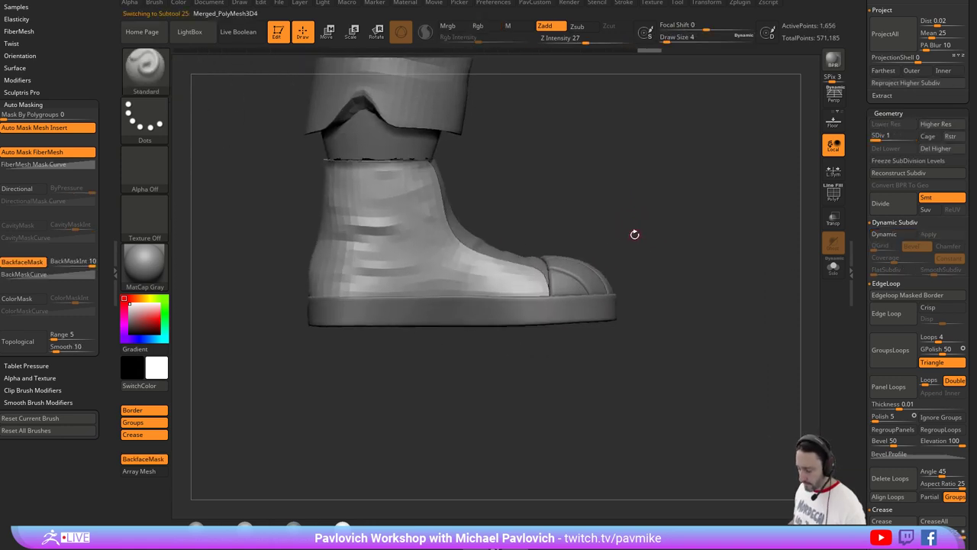
Adjust the boot upper's front edge beside the toe cap with the MoveAccu brush at size 16 and set subdivision level 4.
key("b")
key("m")
key("v")
key("bracketleft")
left_click_drag(609, 258, 580, 267)
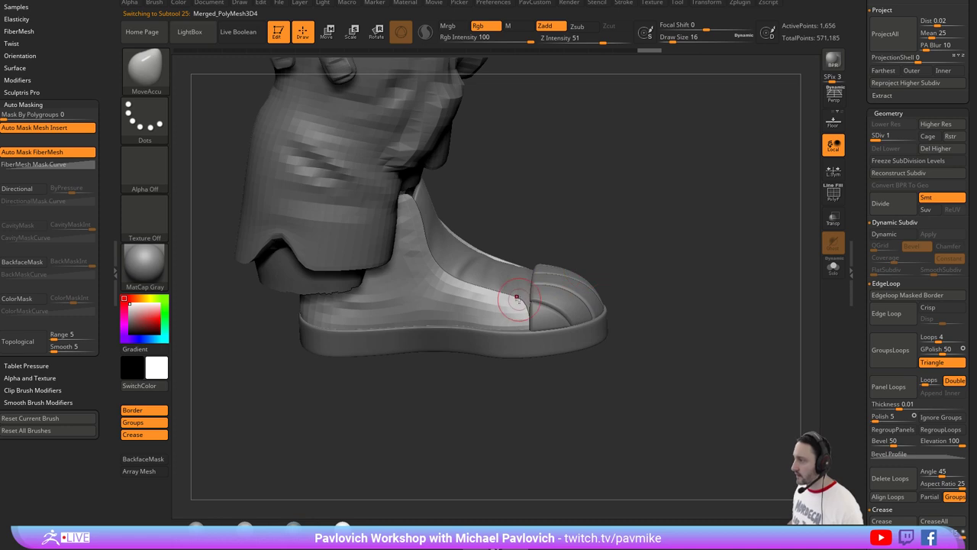
left_click_drag(674, 275, 524, 323)
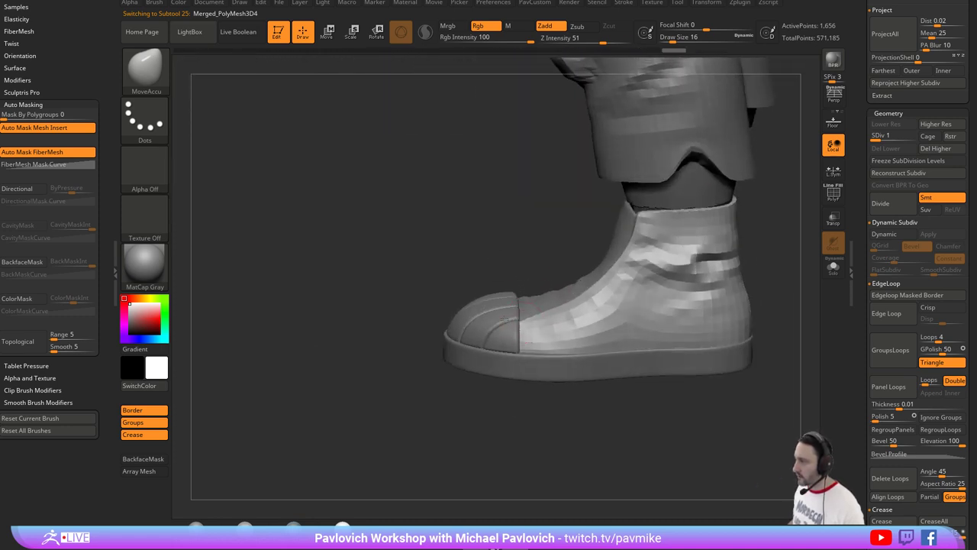
left_click_drag(492, 268, 773, 254)
left_click_drag(881, 136, 914, 136)
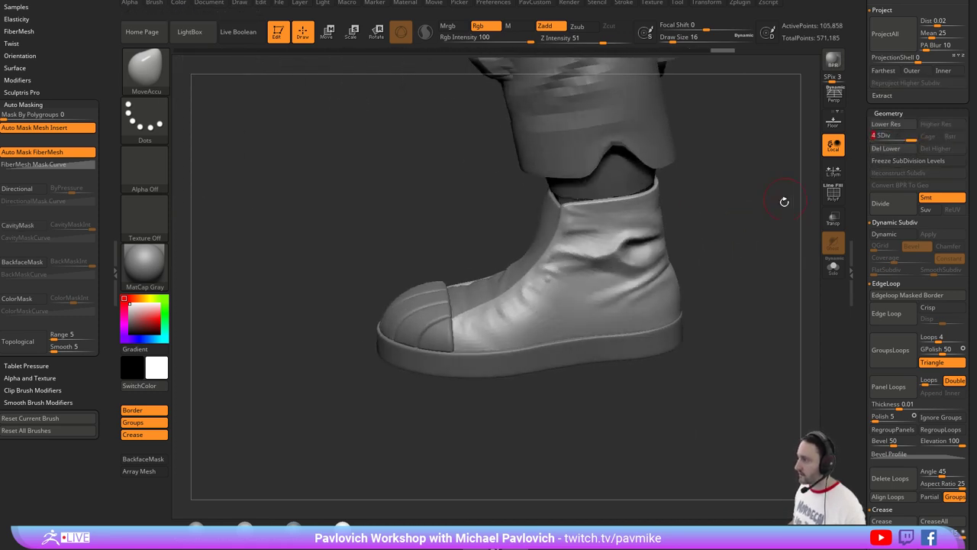
mouse_move(784, 201)
left_mouse_down()
mouse_move(753, 249)
mouse_move(644, 236)
mouse_move(691, 248)
left_mouse_up()
Switch to the Standard brush at draw size 16 and select the boot's tongue.
key("b")
key("s")
key("t")
key("s")
left_click(612, 257)
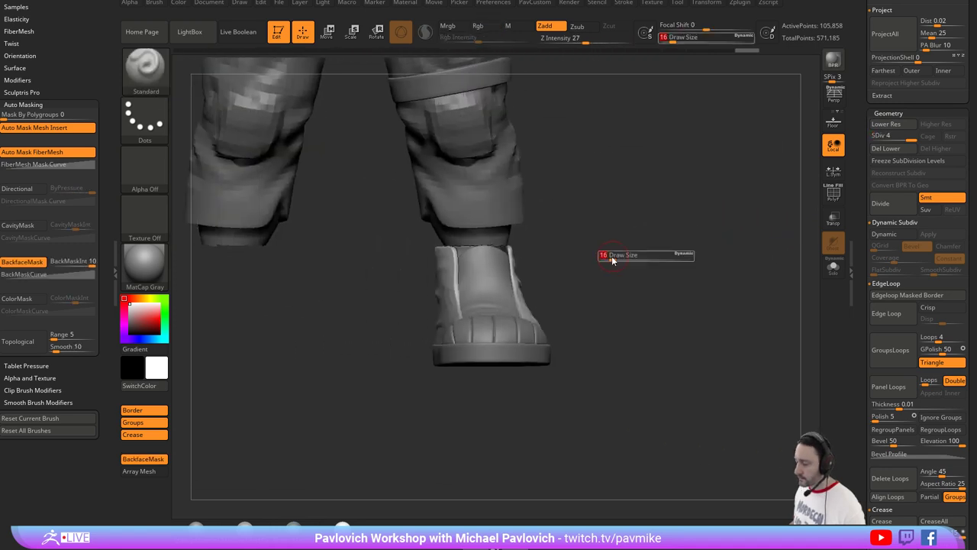
mouse_move(612, 256)
left_mouse_down()
mouse_move(617, 237)
mouse_move(532, 265)
left_mouse_up()
left_click(488, 260, "alt")
mouse_move(584, 242)
left_mouse_down()
mouse_move(650, 255)
mouse_move(576, 272)
mouse_move(606, 236)
mouse_move(634, 258)
left_mouse_up()
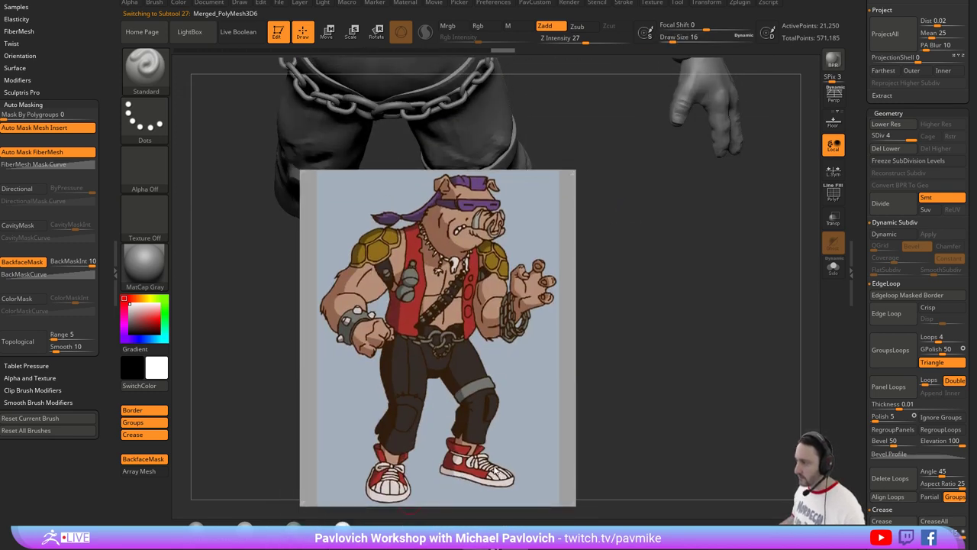
Show the tongue's polygroup wireframe and delete its lower subdivision levels.
left_click_drag(625, 239, 641, 283, "alt")
left_click(833, 194)
left_click_drag(585, 268, 608, 266)
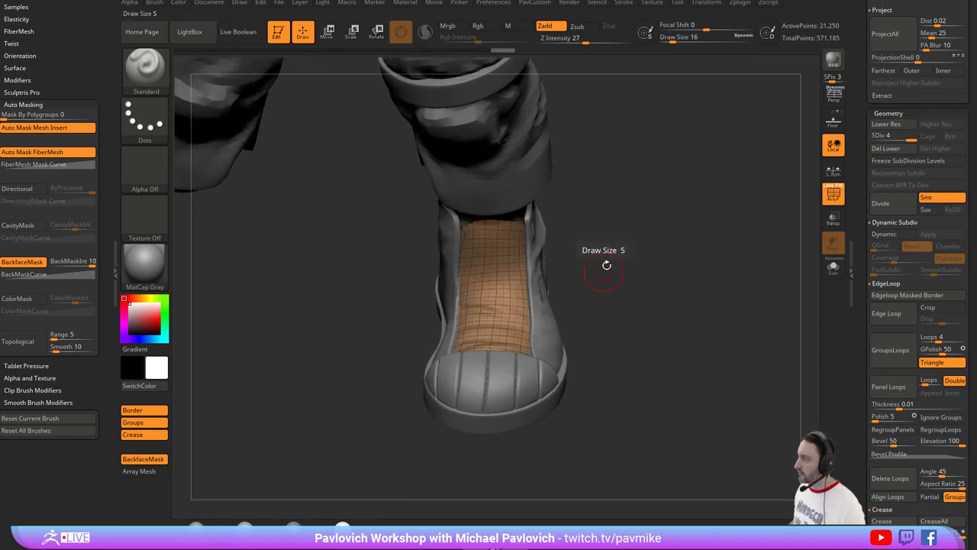
left_click(914, 161)
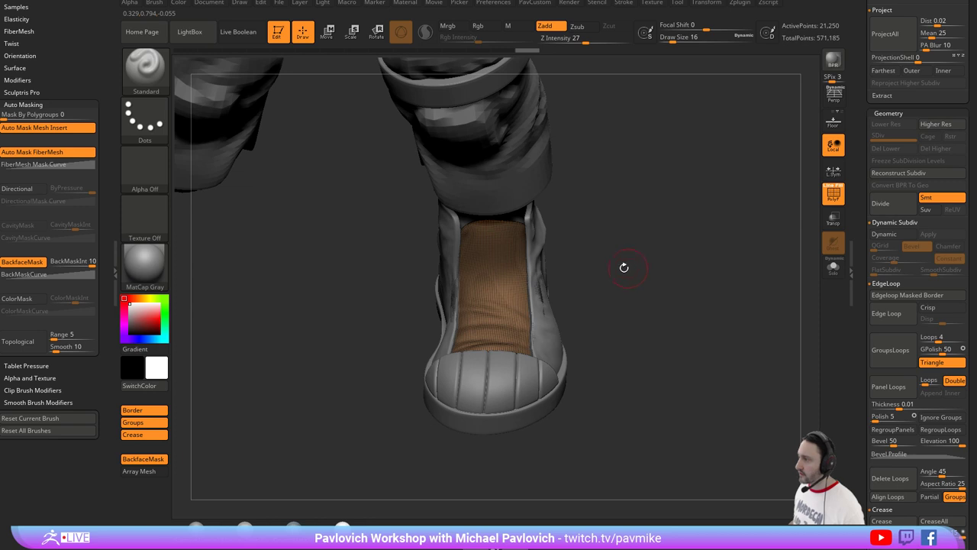
Try to delete hidden geometry on the boot's tongue, then isolate the tongue and view it from the side.
key("5")
left_click(712, 157)
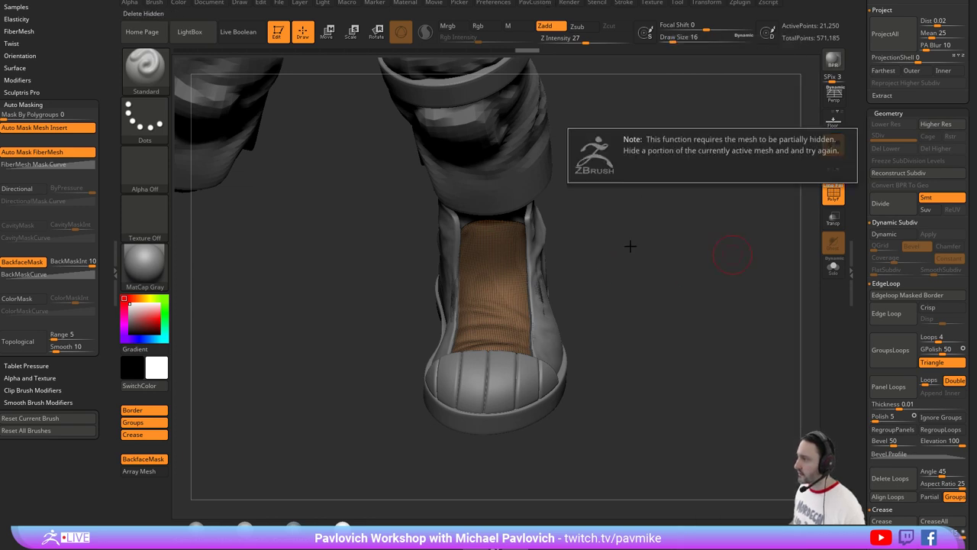
left_click(833, 271)
left_click_drag(787, 273, 672, 277)
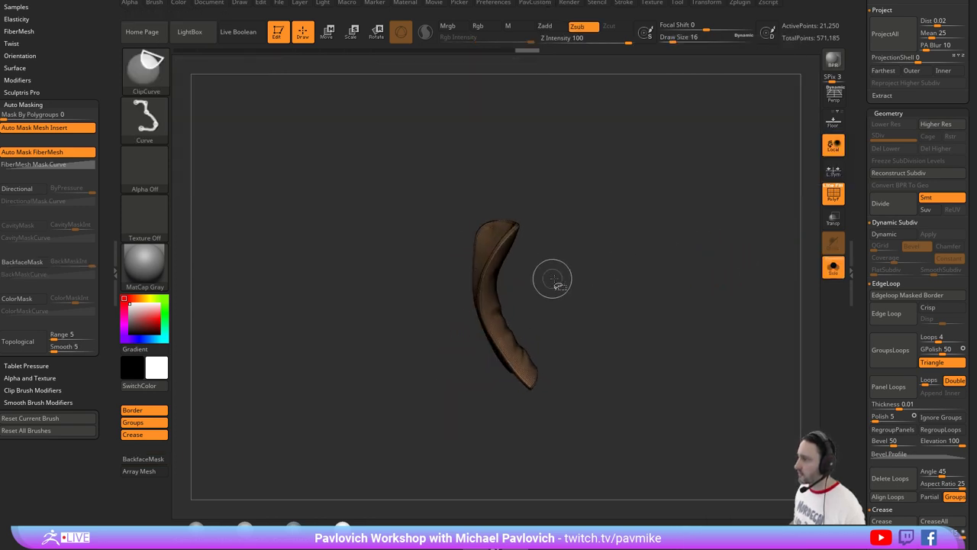
Regroup the tongue with Groups By Normals, toggling its mode option so front and back become separate polygroups.
key("5")
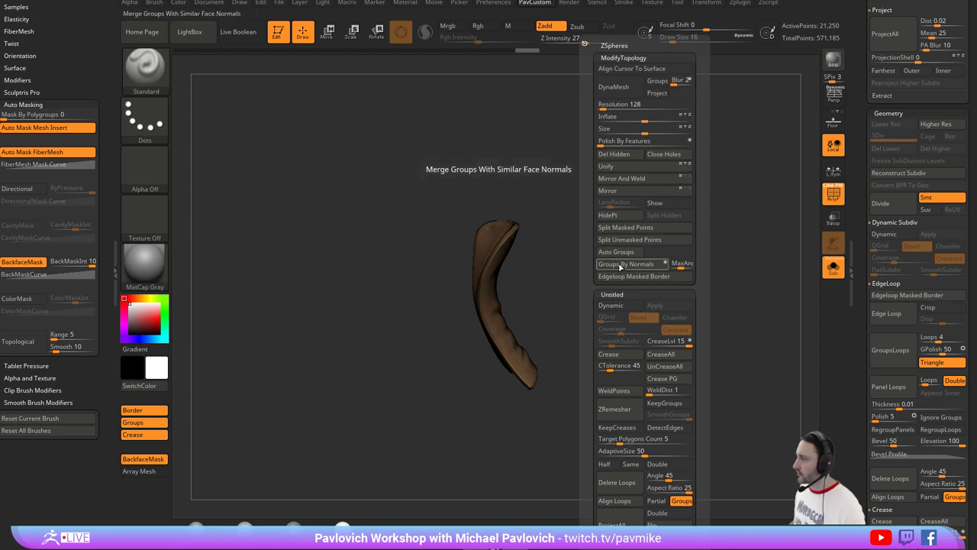
left_click(625, 263)
key("f")
key("space")
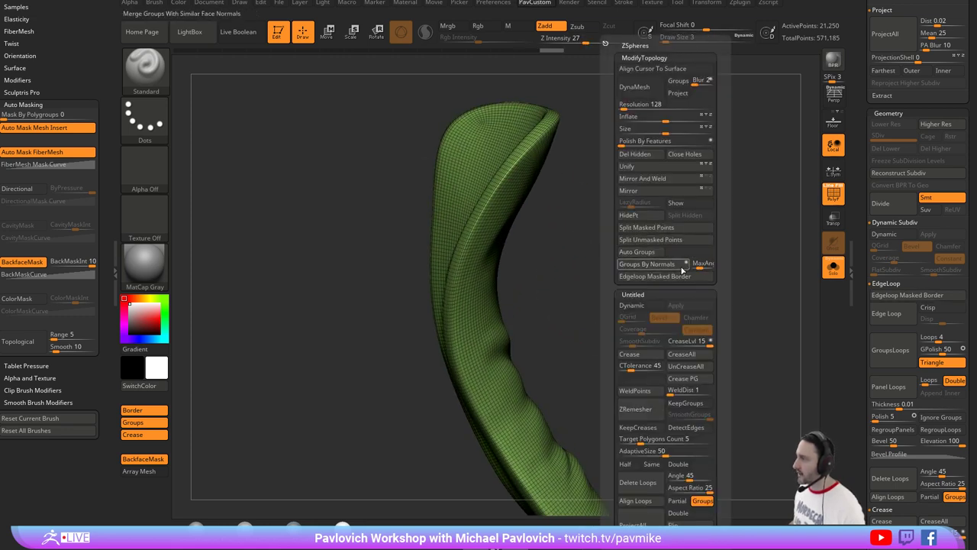
left_click(682, 267)
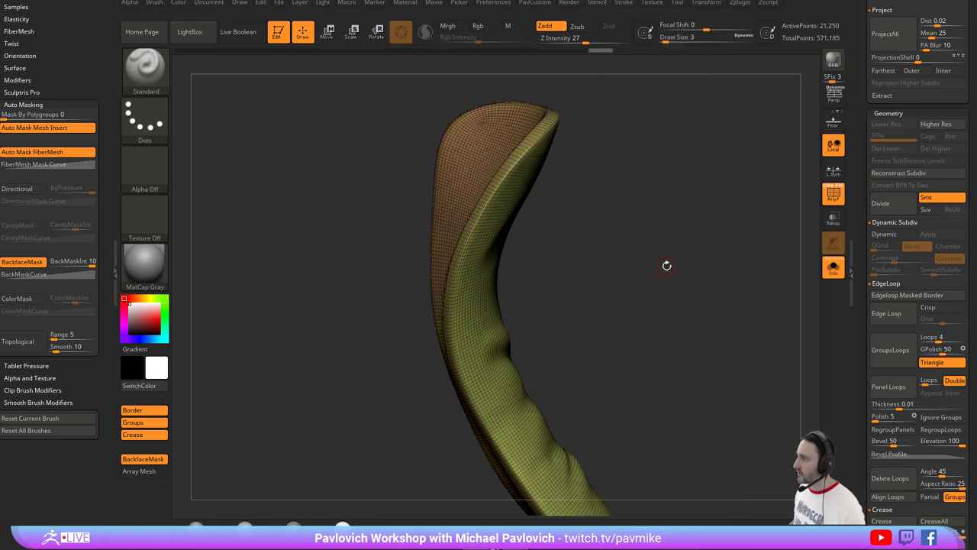
Isolate the tongue's front-surface polygroup and delete the hidden back geometry.
left_click_drag(669, 263, 679, 227)
left_click(564, 262, "ctrl+shift")
key("1")
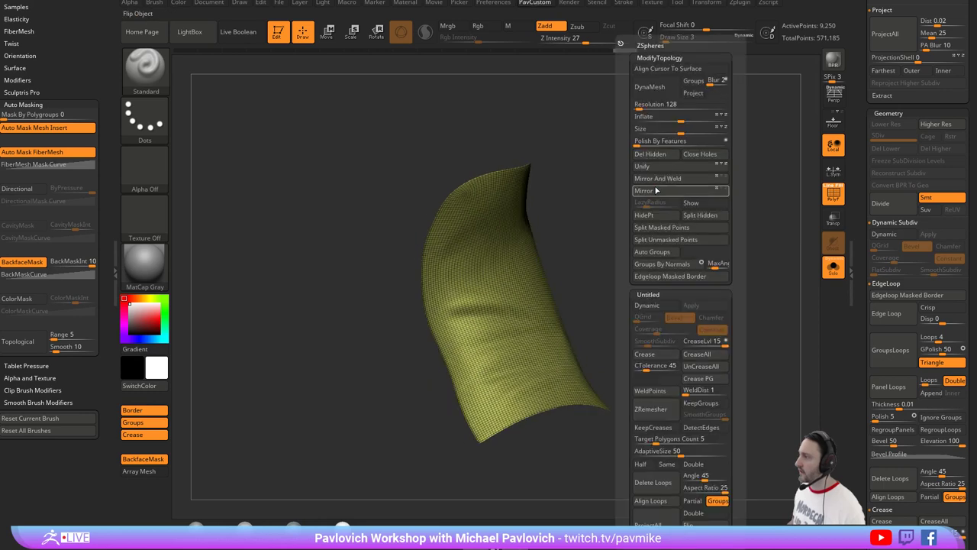
left_click(655, 155)
left_click_drag(622, 207, 672, 231)
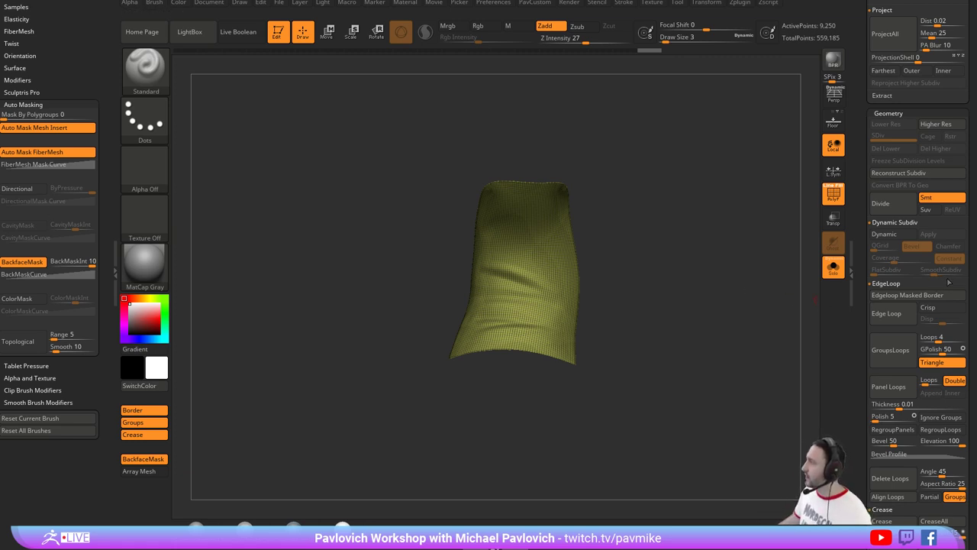
Check the remaining tongue surface on its own and bring the rest of the character back into view.
left_click_drag(727, 249, 691, 250)
key("s")
key("s")
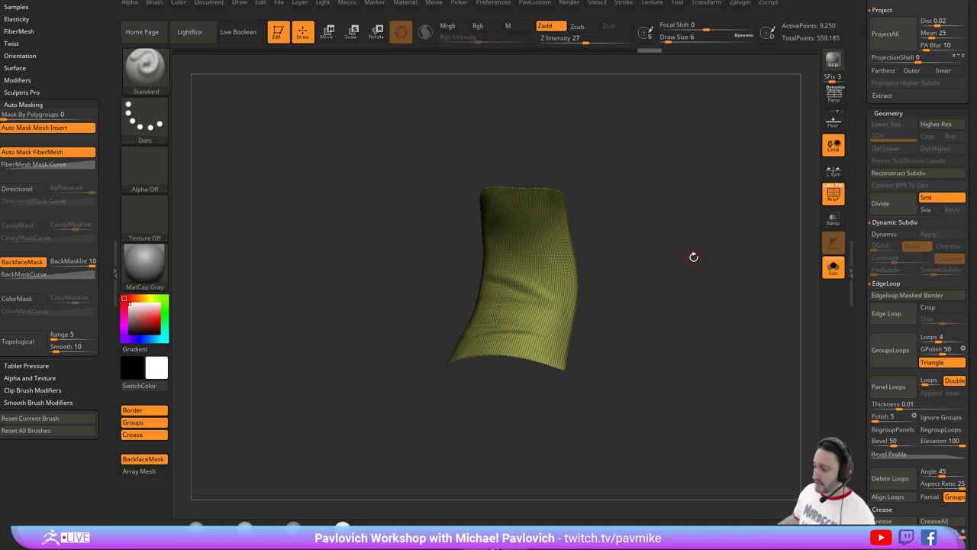
left_click_drag(677, 267, 701, 233)
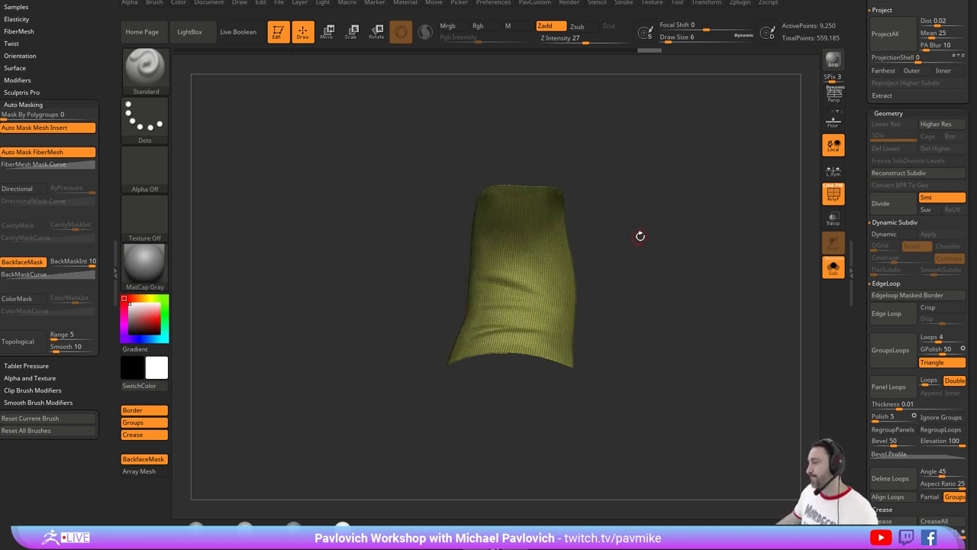
left_click_drag(640, 236, 647, 243)
left_click(834, 267)
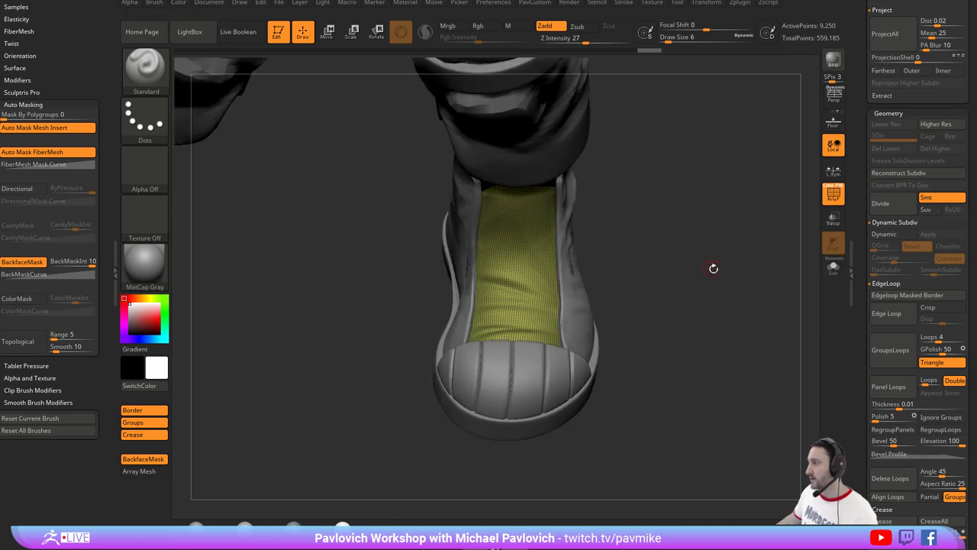
Examine the whole pig character from the front and both sides.
left_click_drag(724, 218, 722, 279, "alt")
key("s")
mouse_move(675, 250)
left_mouse_down()
mouse_move(726, 252)
mouse_move(683, 252)
left_mouse_up()
mouse_move(765, 228)
left_mouse_down("alt")
mouse_move(750, 299)
mouse_move(659, 299)
mouse_move(726, 314)
mouse_move(731, 290)
mouse_move(733, 323)
left_mouse_up("alt")
key("s")
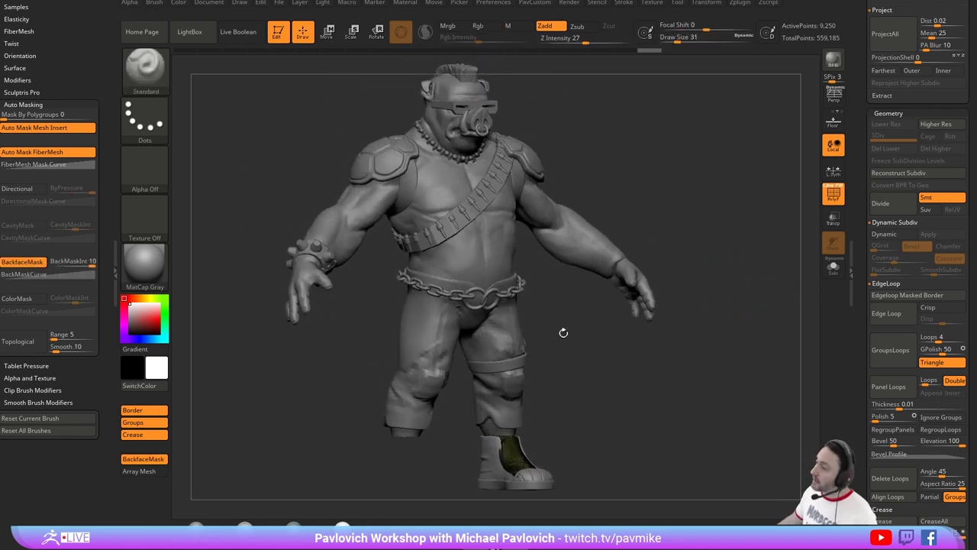
left_click_drag(687, 136, 690, 137)
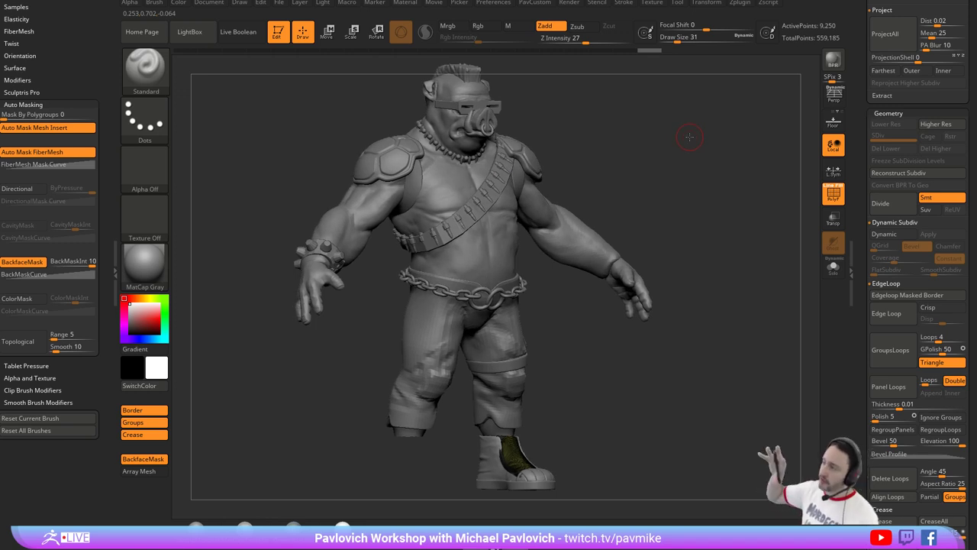
left_click_drag(641, 105, 570, 139)
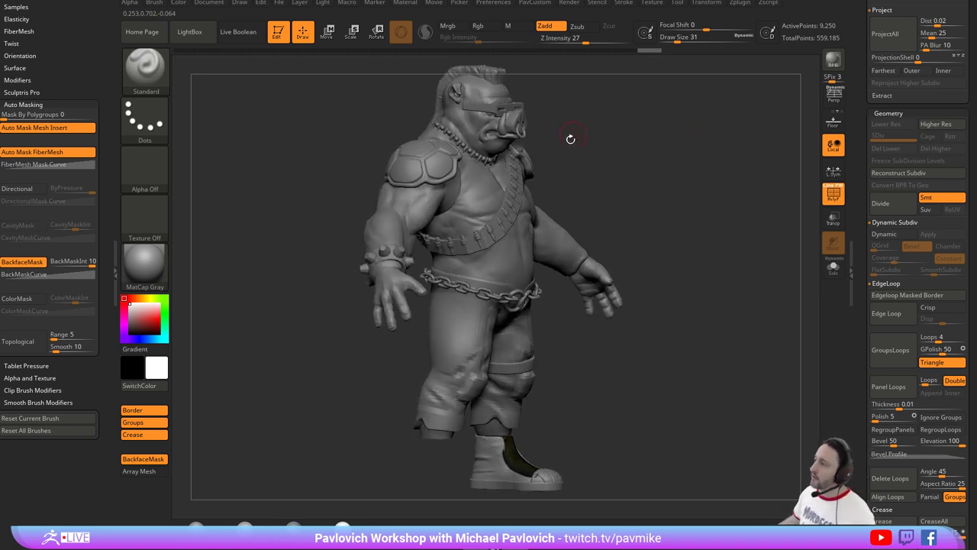
left_click_drag(712, 156, 685, 142)
key("s")
key("s")
left_click_drag(686, 142, 686, 142)
mouse_move(686, 144)
left_mouse_down()
mouse_move(683, 152)
mouse_move(705, 157)
mouse_move(694, 151)
mouse_move(778, 258)
left_mouse_up()
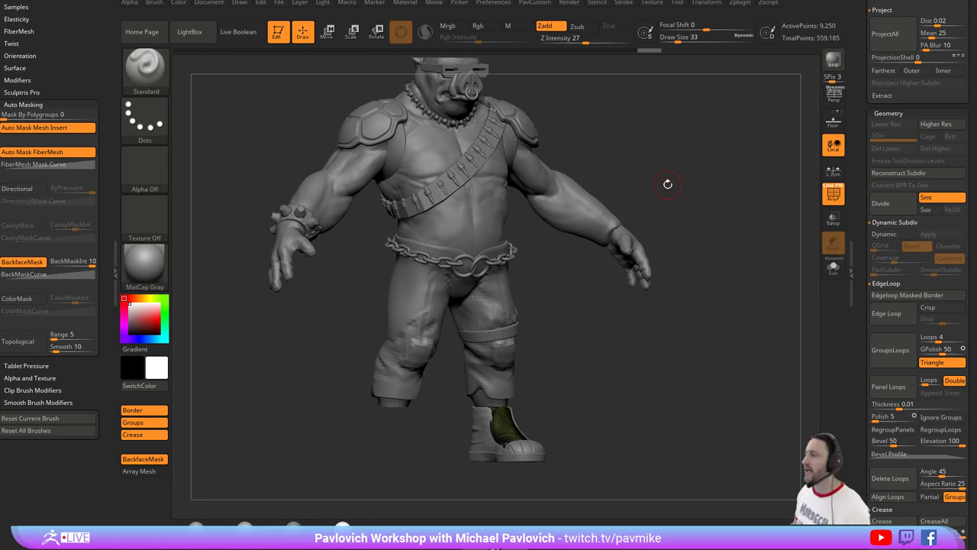
mouse_move(681, 176)
left_mouse_down()
mouse_move(658, 180)
mouse_move(670, 198)
mouse_move(669, 187)
left_mouse_up()
key("s")
mouse_move(669, 187)
left_mouse_down()
mouse_move(607, 195)
mouse_move(622, 207)
mouse_move(612, 175)
mouse_move(620, 193)
left_mouse_up()
key("s")
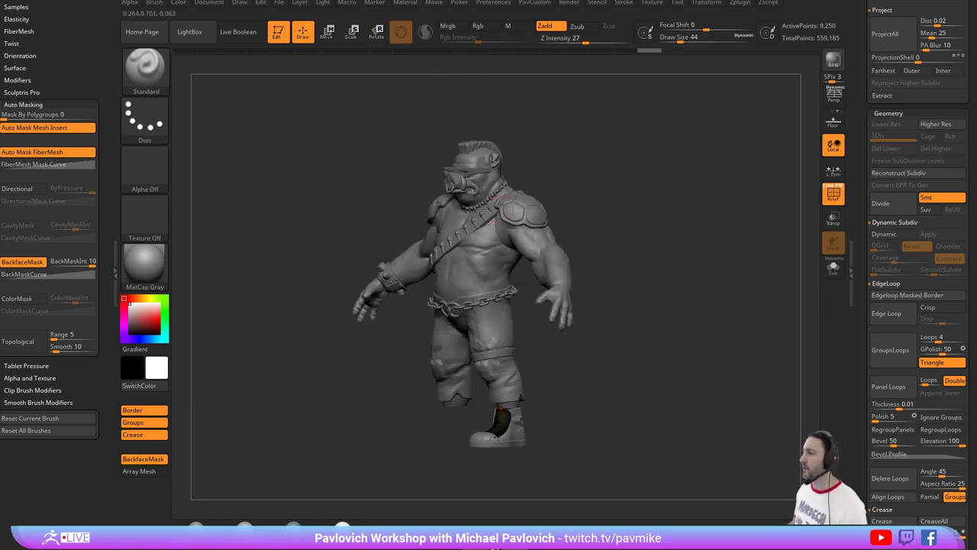
type("s27")
key("Return")
mouse_move(563, 219)
left_mouse_down()
mouse_move(591, 212)
mouse_move(534, 214)
left_mouse_up()
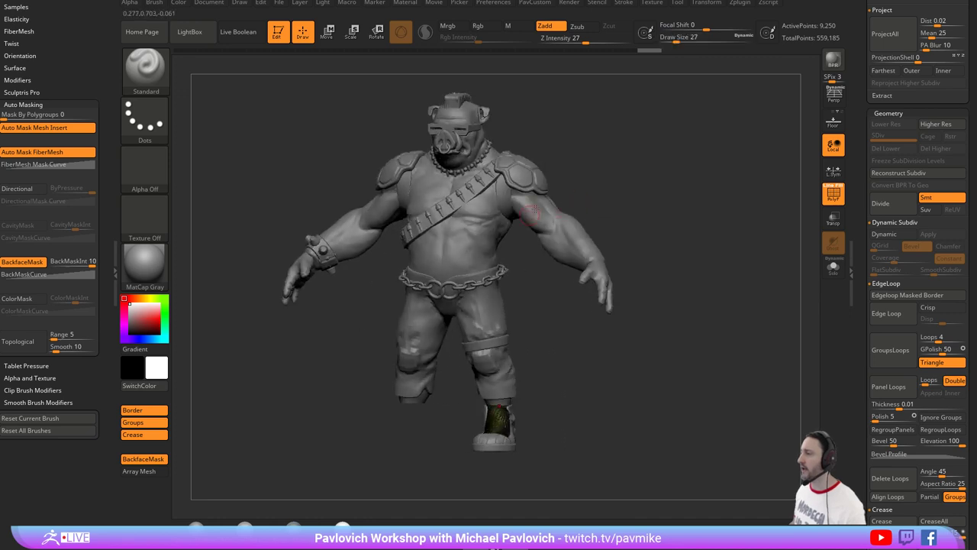
mouse_move(646, 206)
left_mouse_down()
mouse_move(665, 203)
mouse_move(638, 208)
left_mouse_up()
key("s")
left_click_drag(626, 208, 643, 209)
Return to a close view of the boot with draw size 8 and replace ClipCurve with the SliceCurve brush.
mouse_move(581, 329)
left_mouse_down("alt")
mouse_move(562, 233)
mouse_move(601, 323)
mouse_move(547, 306)
left_mouse_up("alt")
key("s")
left_click_drag(546, 276, 530, 275)
mouse_move(613, 221)
left_mouse_down("alt")
mouse_move(602, 242)
mouse_move(644, 277)
mouse_move(620, 268)
mouse_move(621, 253)
mouse_move(613, 265)
left_mouse_up("alt")
key("bracketleft")
key("s")
key("s")
mouse_move(613, 266)
left_mouse_down()
mouse_move(612, 300)
mouse_move(620, 242)
left_mouse_up()
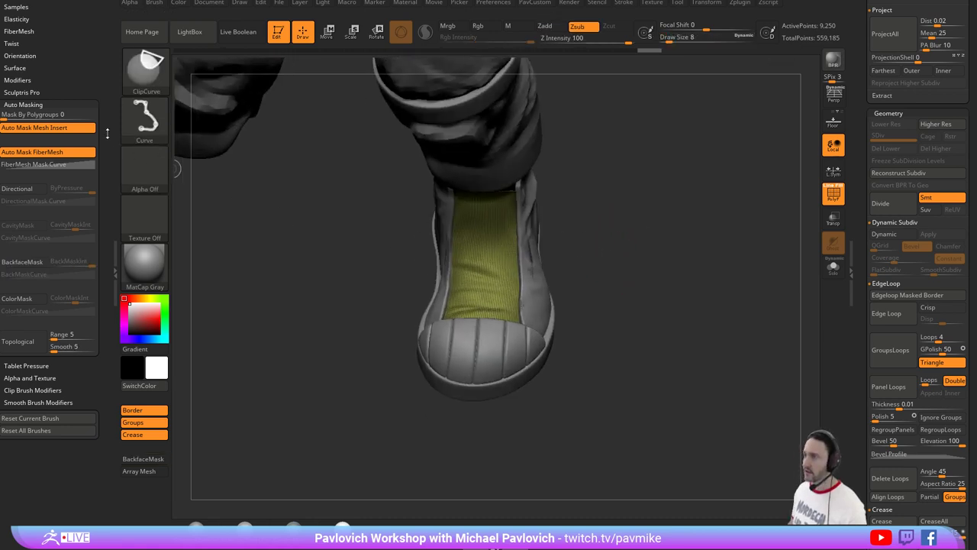
left_click(160, 87, "ctrl+shift")
left_click(586, 138, "ctrl+shift")
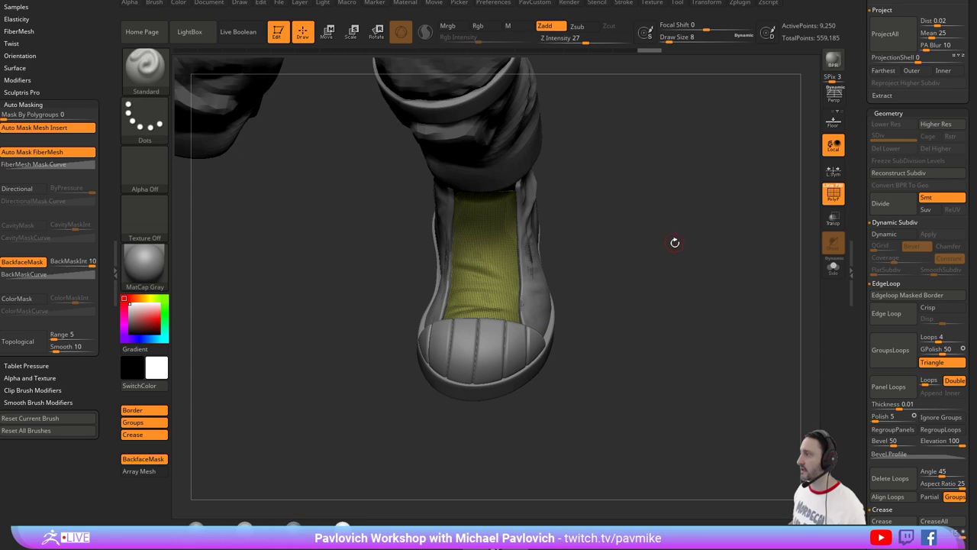
Hide the wireframe lines and smooth the wrinkles out of the tongue with SmoothStronger at draw size 37.
mouse_move(674, 242)
left_mouse_down("alt")
mouse_move(672, 267)
mouse_move(671, 258)
left_mouse_up("alt")
left_click(830, 188)
key("s")
left_click_drag(520, 242, 529, 242)
left_click_drag(483, 268, 480, 241, "shift")
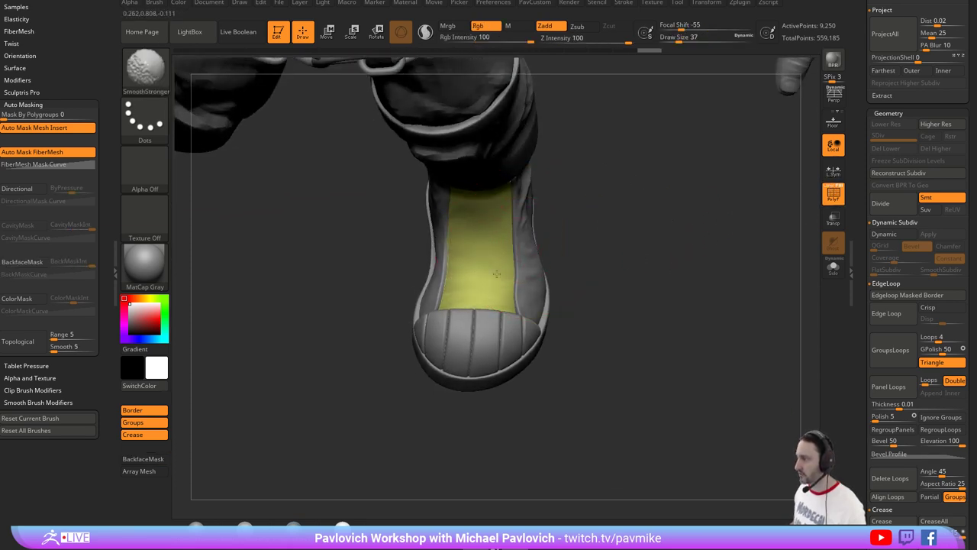
Select the boot upper, set it to subdivision level 1 and switch to the MoveAccu brush.
mouse_move(611, 256)
left_mouse_down()
mouse_move(618, 275)
mouse_move(614, 230)
mouse_move(607, 290)
mouse_move(623, 299)
left_mouse_up()
key("s")
left_click(549, 272, "alt")
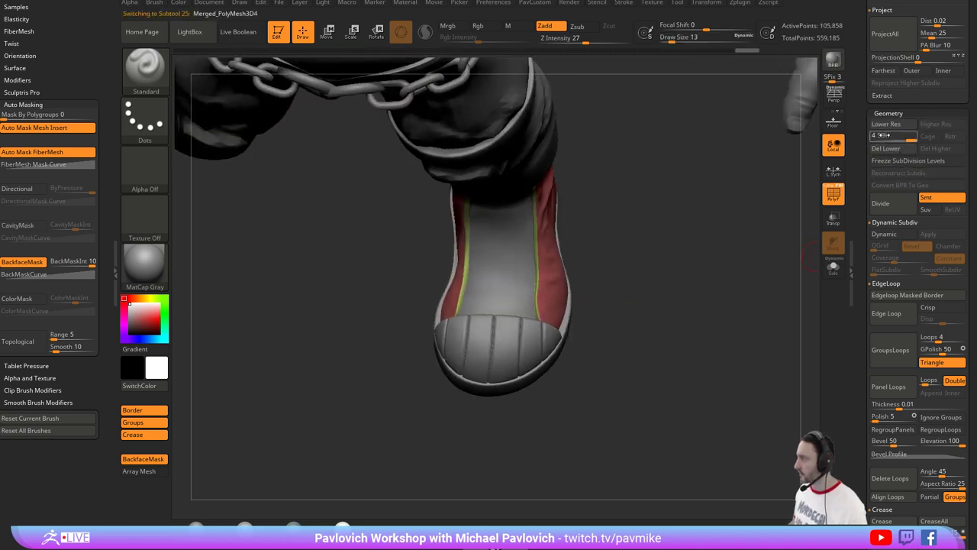
mouse_move(882, 135)
left_mouse_down()
mouse_move(653, 233)
mouse_move(626, 270)
mouse_move(527, 313)
mouse_move(463, 319)
left_mouse_up()
key("1")
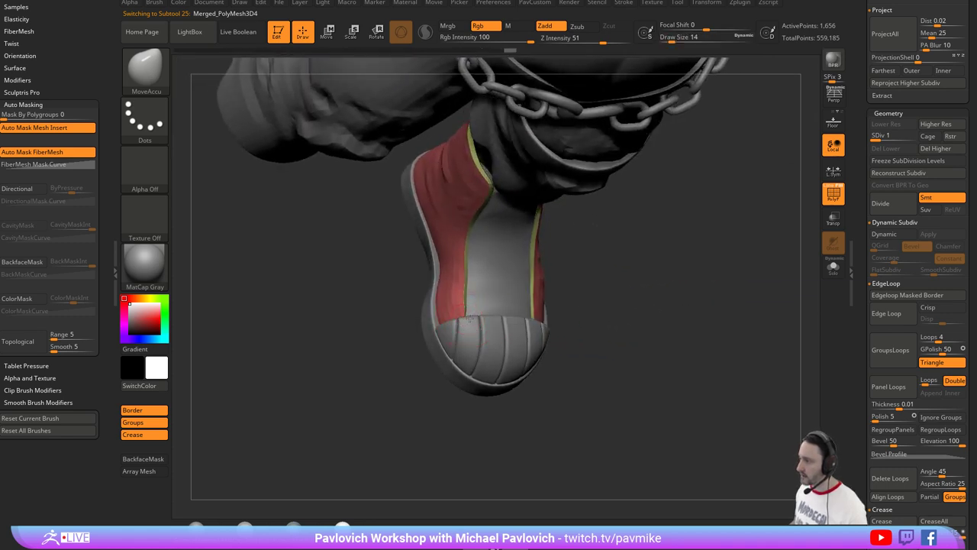
Isolate the boot upper and examine its front ends up close, then show the full character again.
left_click(826, 274)
left_click_drag(763, 313, 634, 314)
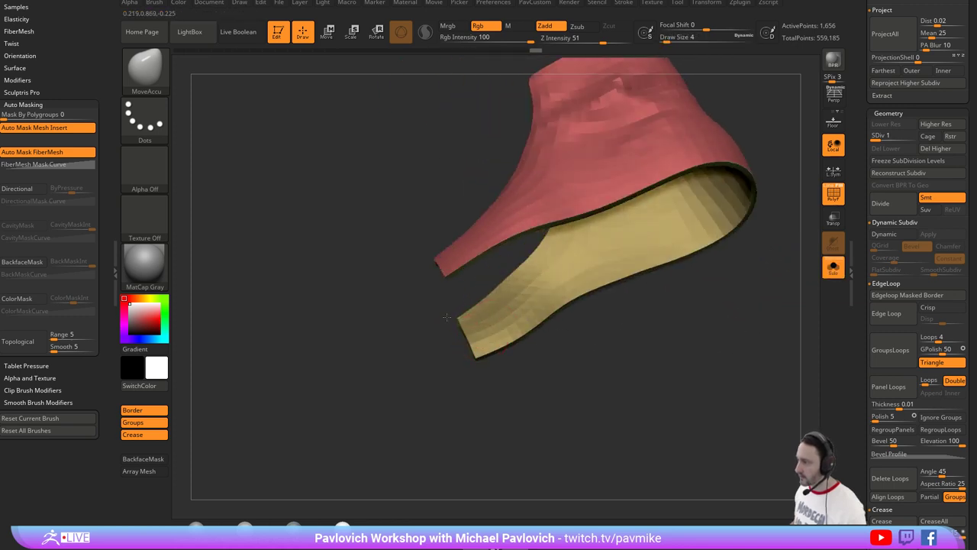
left_click_drag(457, 353, 549, 321)
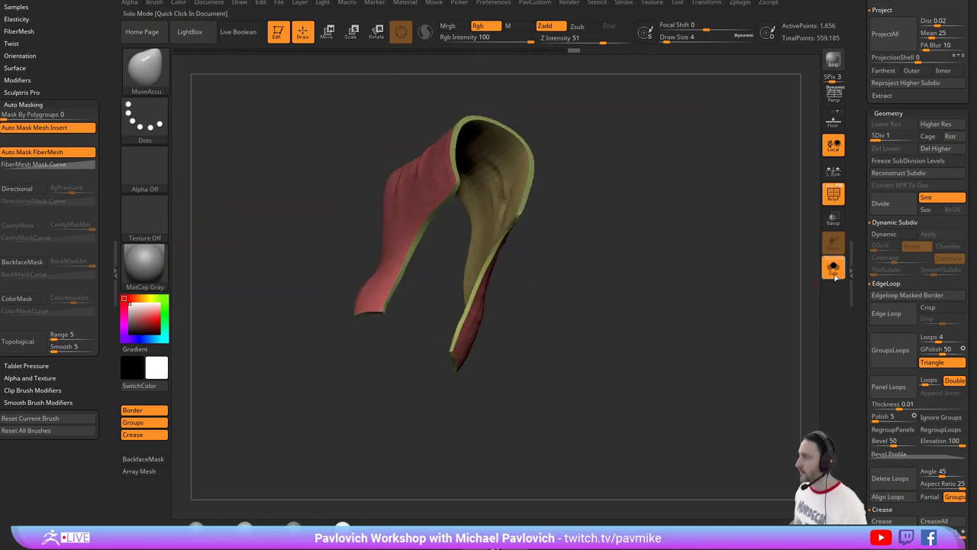
left_click(833, 267)
Select the boot's tongue and switch to the Standard brush at draw size 7.
left_click(481, 294, "alt")
left_click(482, 294, "alt")
mouse_move(654, 388)
left_mouse_down()
mouse_move(698, 326)
mouse_move(643, 375)
mouse_move(702, 334)
mouse_move(675, 321)
mouse_move(687, 308)
mouse_move(709, 325)
mouse_move(665, 321)
mouse_move(667, 298)
mouse_move(659, 308)
mouse_move(649, 277)
left_mouse_up()
key("s")
key("b")
key("s")
key("t")
key("s")
left_click_drag(581, 291, 587, 283)
key("s")
Show the wireframe, slice across the upper part of the tongue with SliceCurve and delete the section above the cut.
key("ctrl+shift")
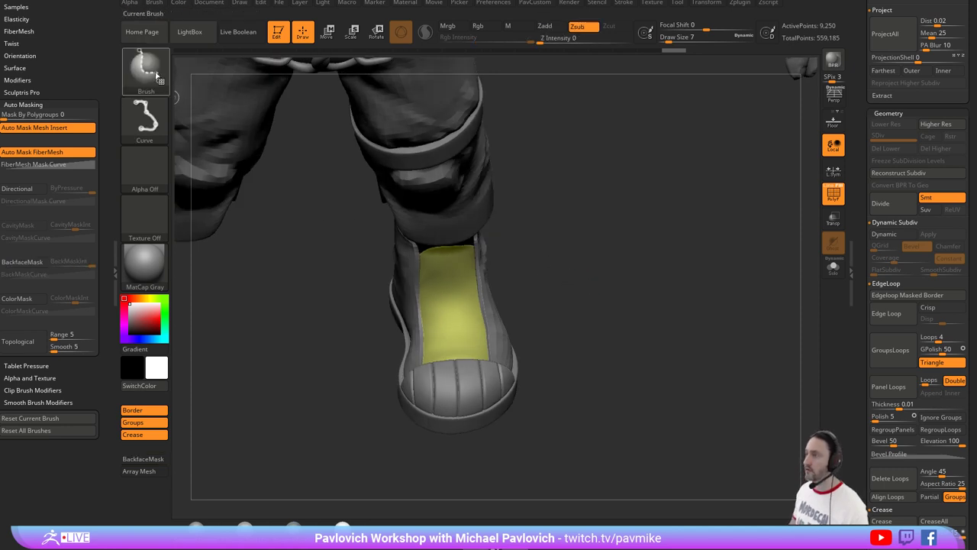
left_click(166, 88)
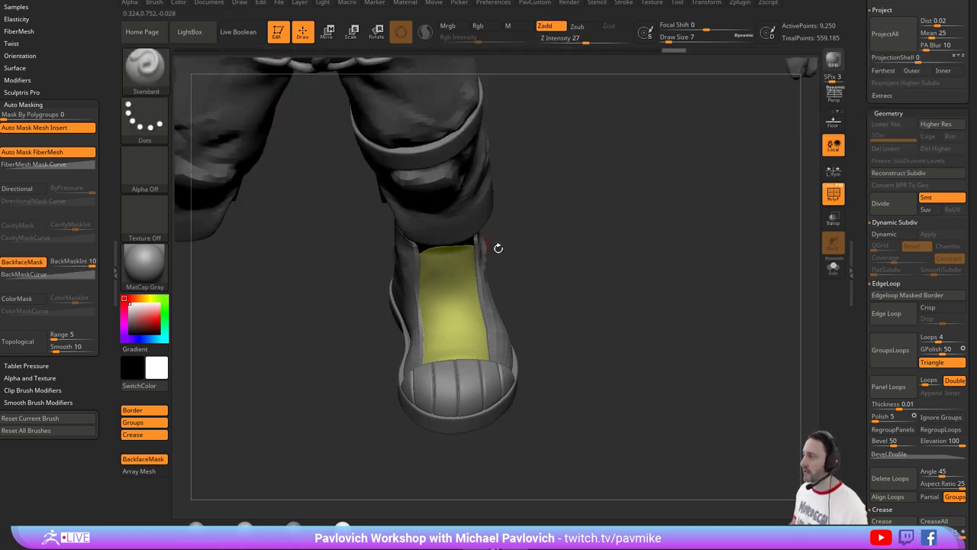
left_click_drag(497, 247, 544, 275)
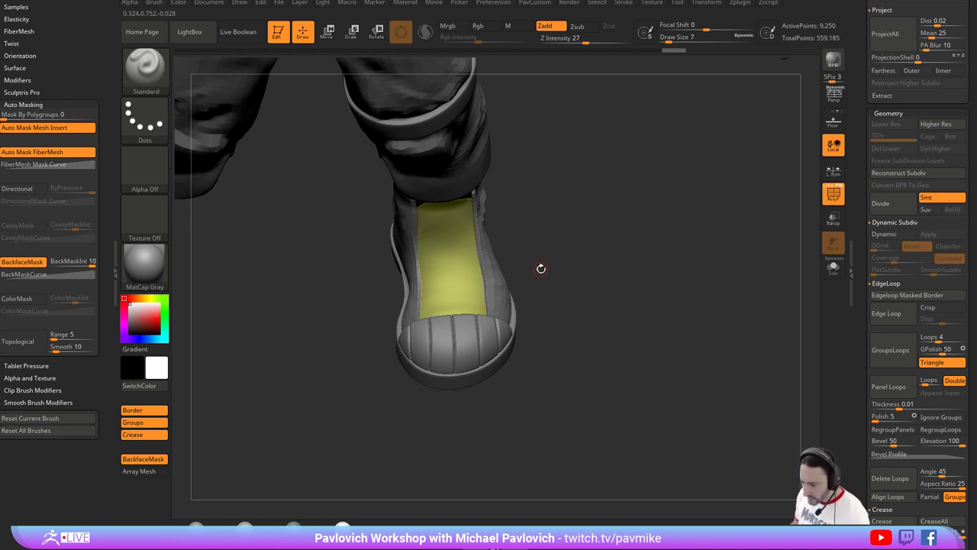
left_click_drag(541, 269, 581, 233)
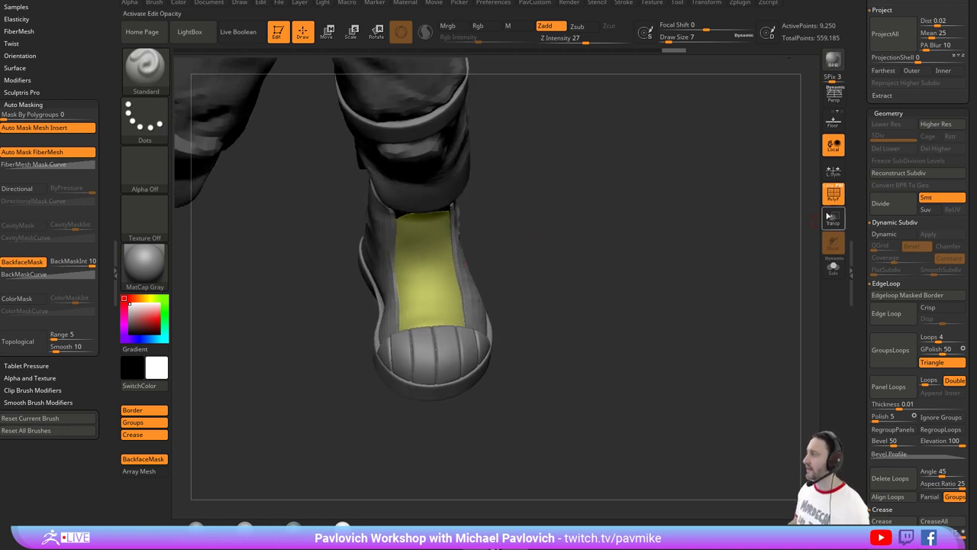
left_click(827, 188)
left_click_drag(687, 237, 396, 275)
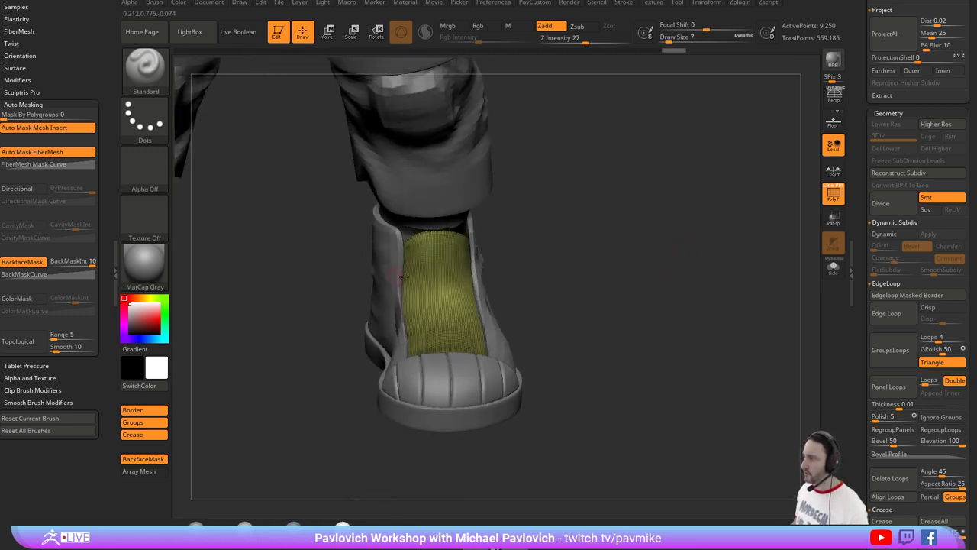
mouse_move(287, 320)
left_mouse_down("ctrl+shift")
mouse_move(595, 253)
mouse_move(434, 271)
mouse_move(573, 277)
mouse_move(598, 288)
mouse_move(642, 271)
left_mouse_up("ctrl+shift")
left_click(423, 336, "ctrl+shift")
key("2")
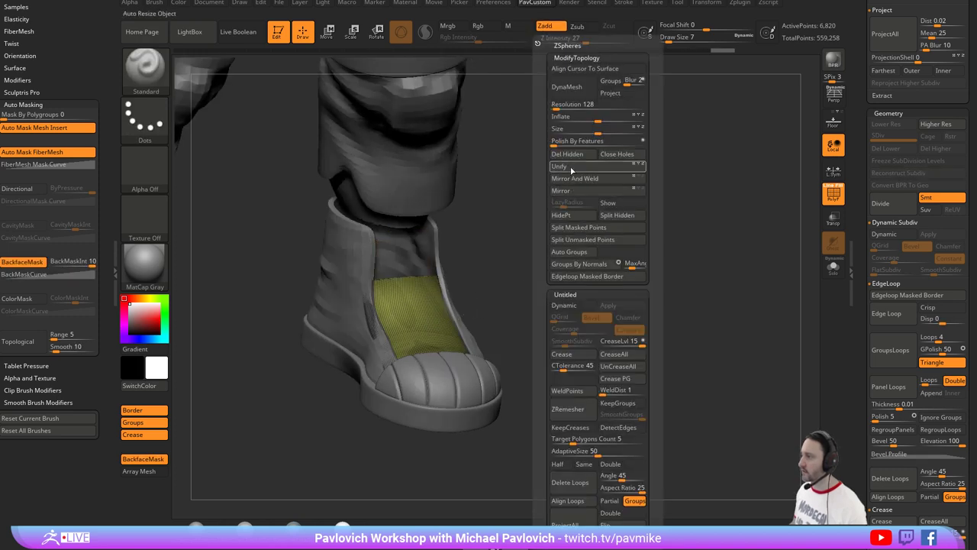
left_click(569, 155)
Hide the polyframe, view the boot from the side and enable ghost transparency around the tongue.
left_click(833, 195)
left_click_drag(760, 252, 771, 275)
left_click(828, 267)
left_click(829, 267)
left_click(829, 220)
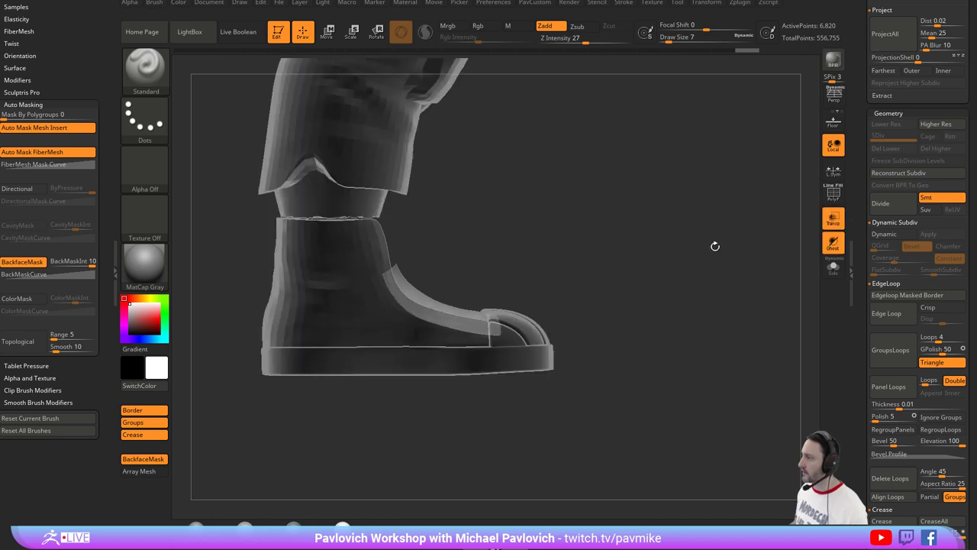
Slice off the tongue's front end beneath the toe cap with SliceCurve and delete the cut-off section.
left_click_drag(483, 256, 496, 370, "ctrl+shift")
left_click_drag(596, 225, 551, 259)
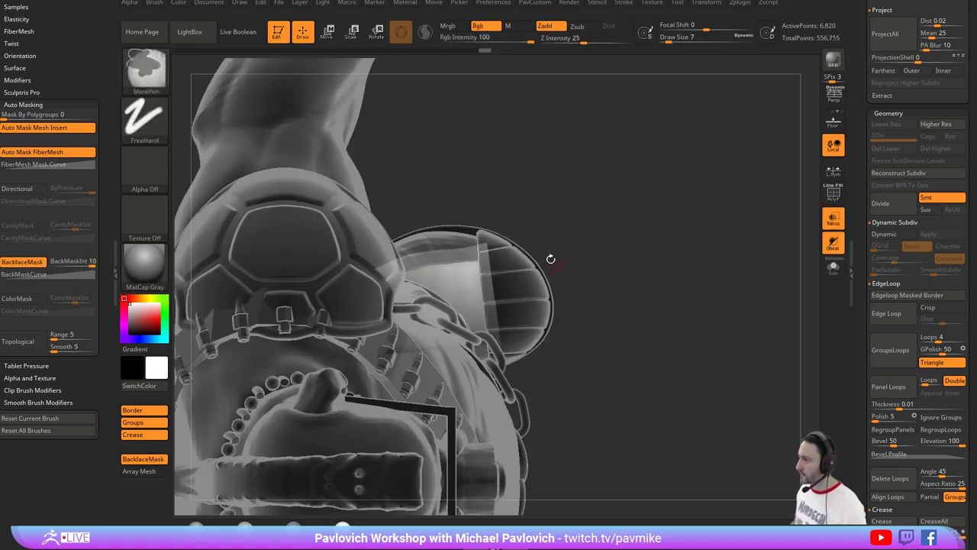
left_click_drag(483, 196, 493, 271, "ctrl+shift")
mouse_move(485, 229)
left_mouse_down("ctrl+shift")
mouse_move(481, 301)
mouse_move(507, 436)
mouse_move(599, 305)
left_mouse_up("ctrl+shift")
left_click(539, 294, "ctrl+shift")
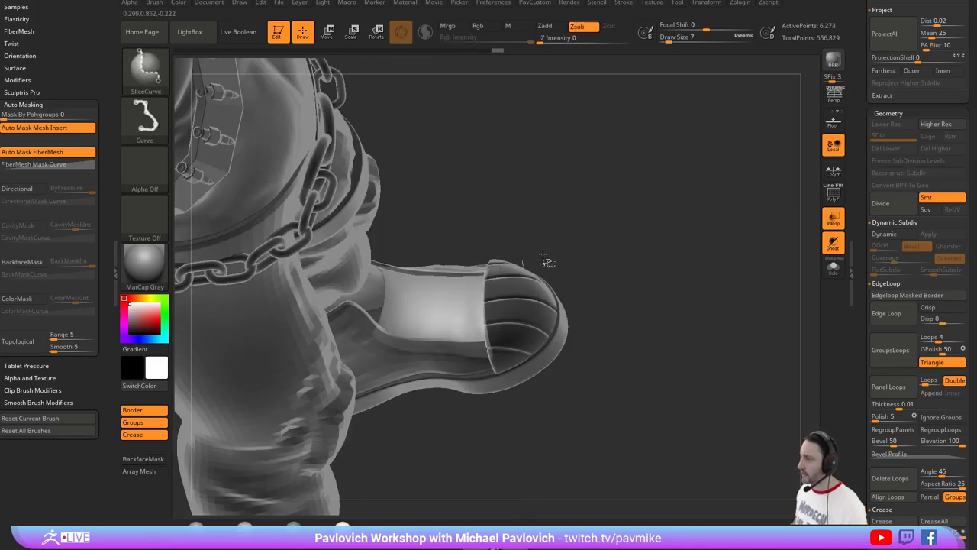
key("4")
left_click(593, 161)
Show the polyframe and ZRemesh the trimmed tongue with AdaptiveSize 0 and the Half option.
left_click(833, 194)
left_click_drag(771, 213, 711, 246)
key("4")
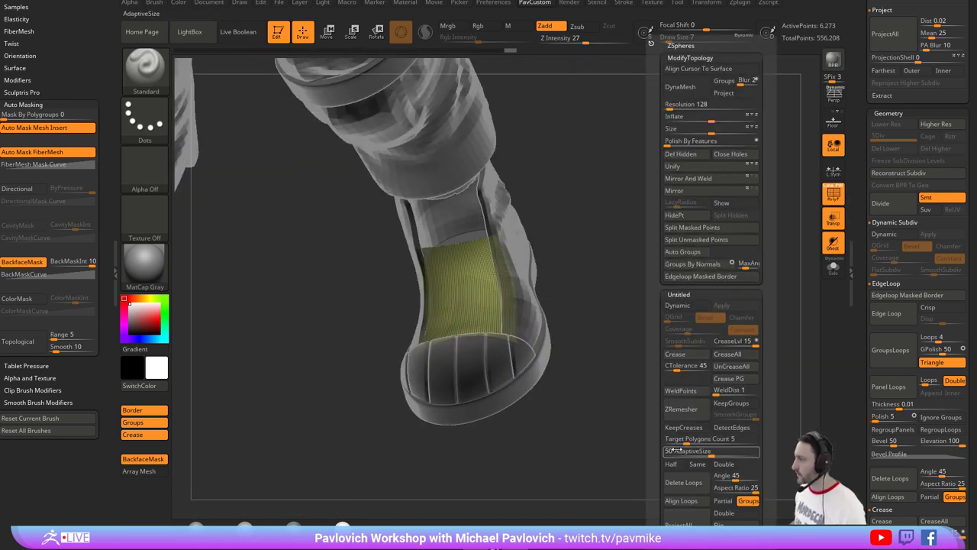
left_click_drag(703, 453, 664, 452)
left_click(671, 464)
left_click(682, 409)
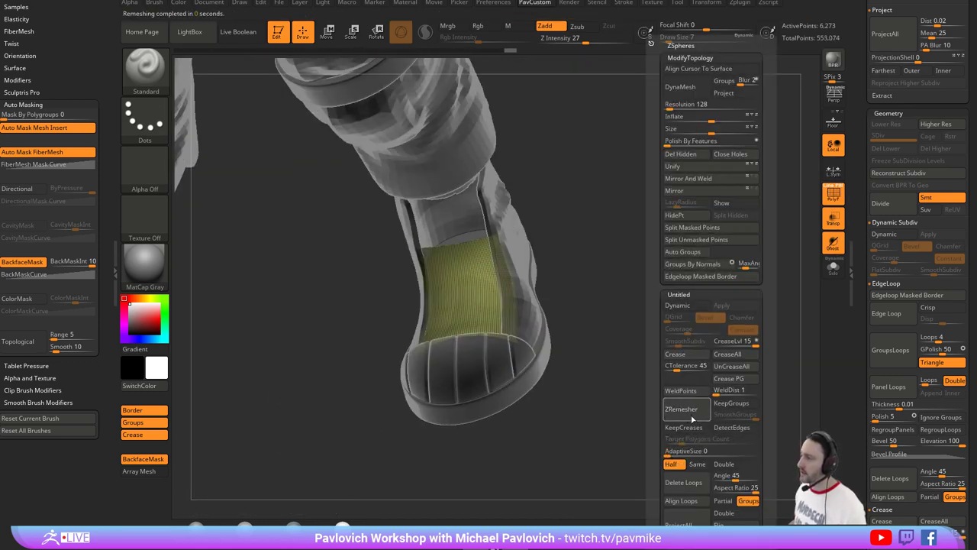
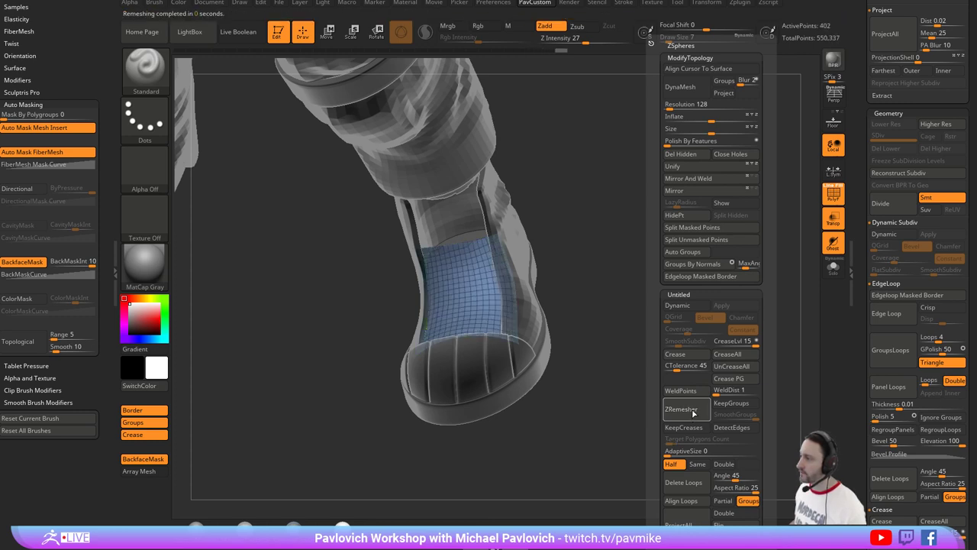
ZRemesh the tongue to half its density again, isolate it and frame it.
left_click(693, 413)
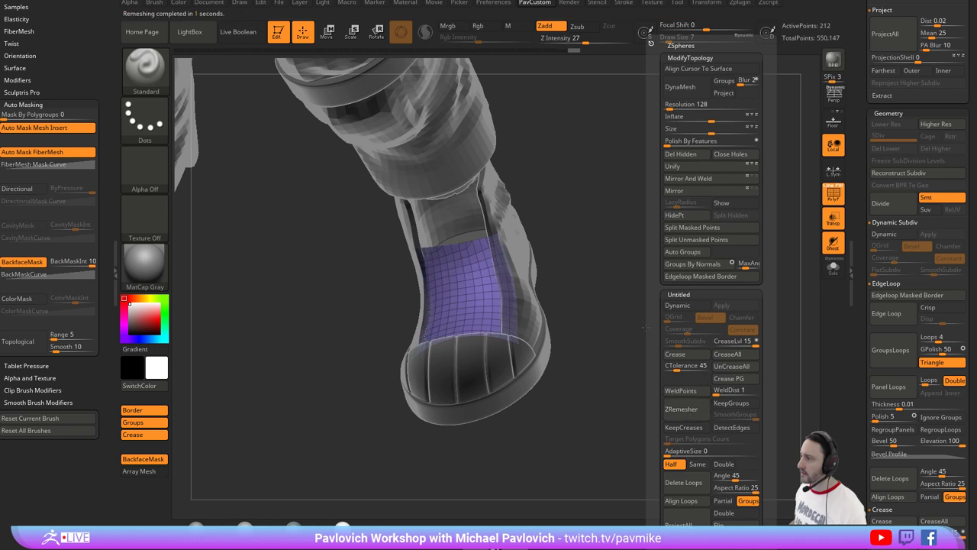
left_click_drag(647, 327, 664, 321)
left_click(830, 268)
key("f")
left_click_drag(674, 181, 662, 237)
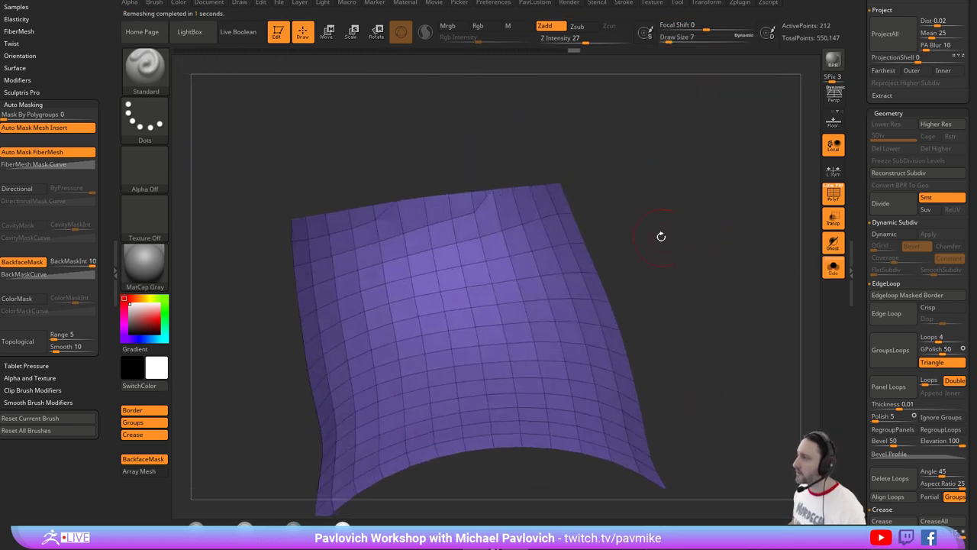
Weld the tongue's nearby points with a weld distance of 38.
key("2")
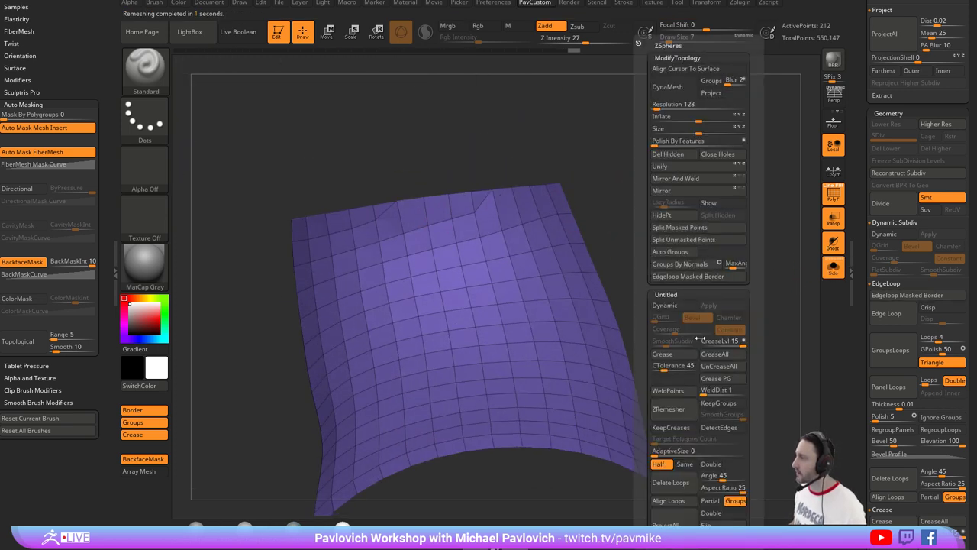
left_click_drag(704, 391, 719, 392)
left_click(669, 391)
key("f")
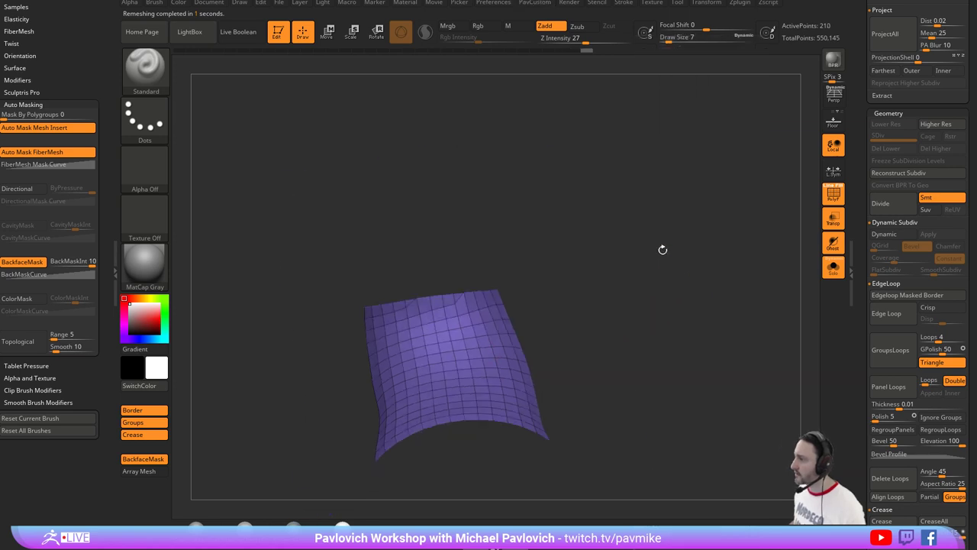
ZRemesh the isolated tongue two more times with the Half option to get a much coarser grid.
key("2")
left_click(661, 413)
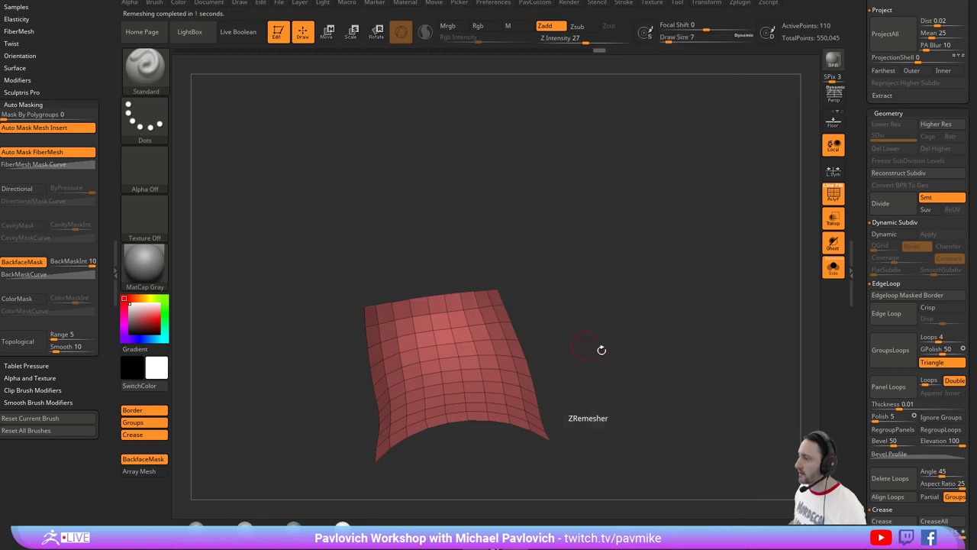
left_click_drag(602, 349, 633, 281)
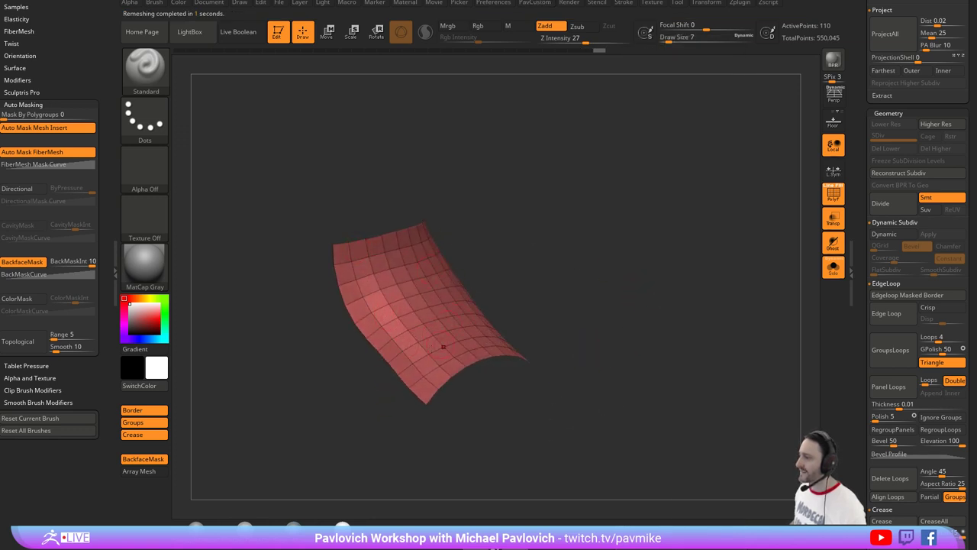
key("space")
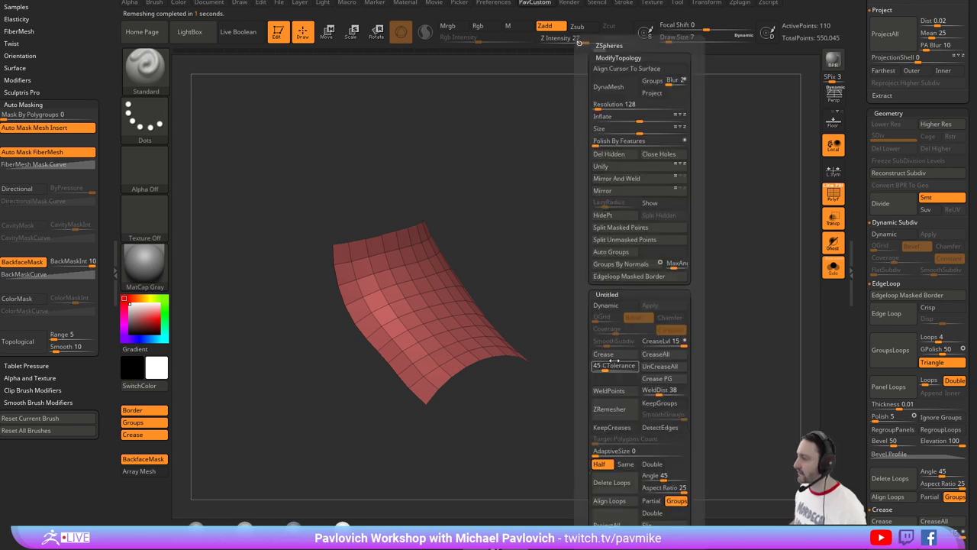
left_click(618, 410)
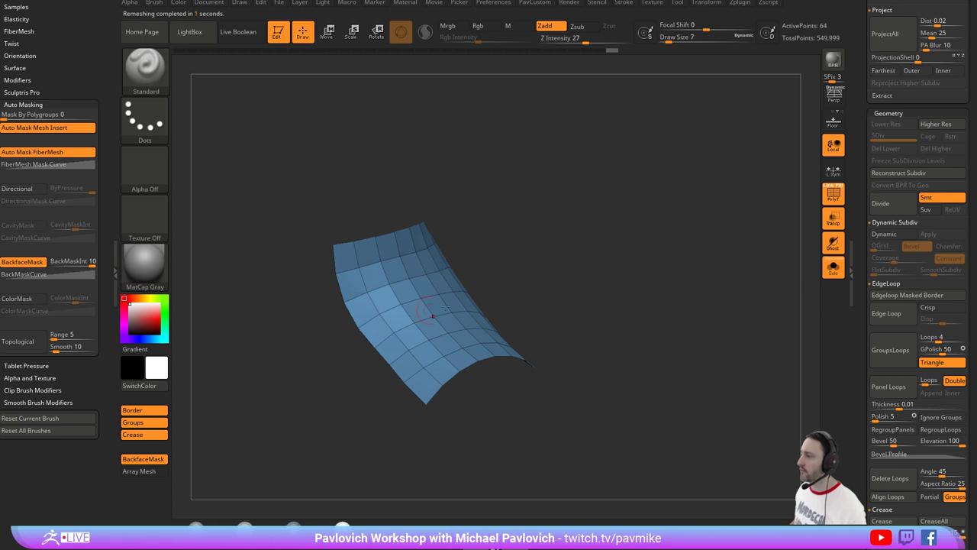
Show the whole boot again and set the ZModeler edge action to PolyGroup with the Polyloop target and Overwrite modifier.
mouse_move(656, 247)
left_mouse_down()
mouse_move(652, 237)
mouse_move(801, 272)
mouse_move(652, 248)
left_mouse_up()
left_click(832, 267)
mouse_move(522, 274)
left_mouse_down()
mouse_move(602, 253)
mouse_move(573, 218)
left_mouse_up()
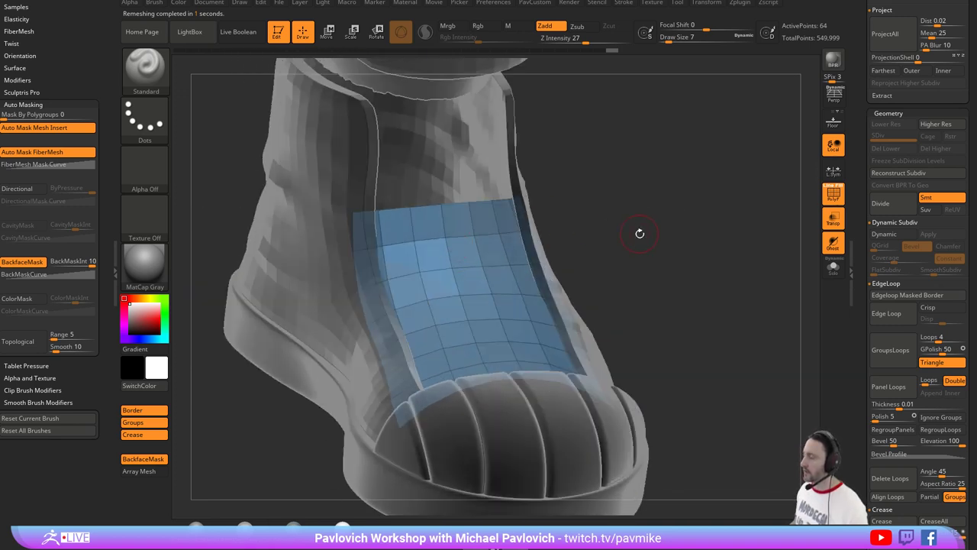
left_click_drag(639, 233, 639, 248)
key("b")
key("z")
key("m")
key("space")
left_click(438, 335)
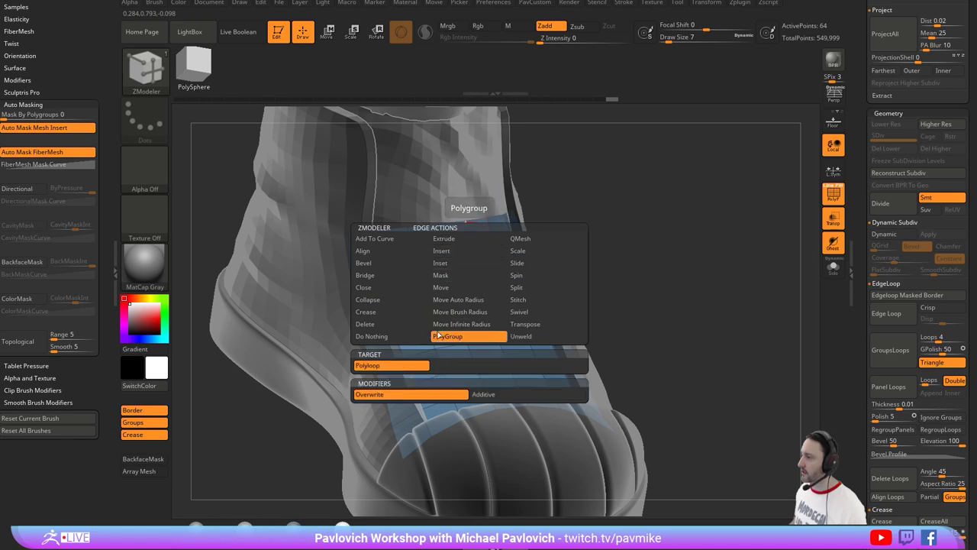
Assign a different polygroup to each horizontal row of polygons down the tongue to the toe cap.
left_click(469, 240)
left_click(475, 271)
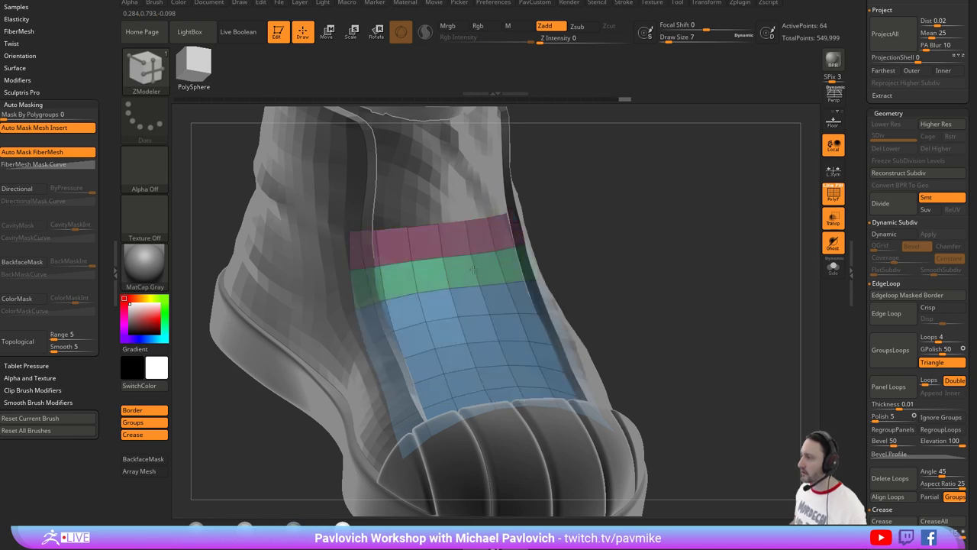
left_click_drag(480, 302, 485, 300)
key("ctrl+z")
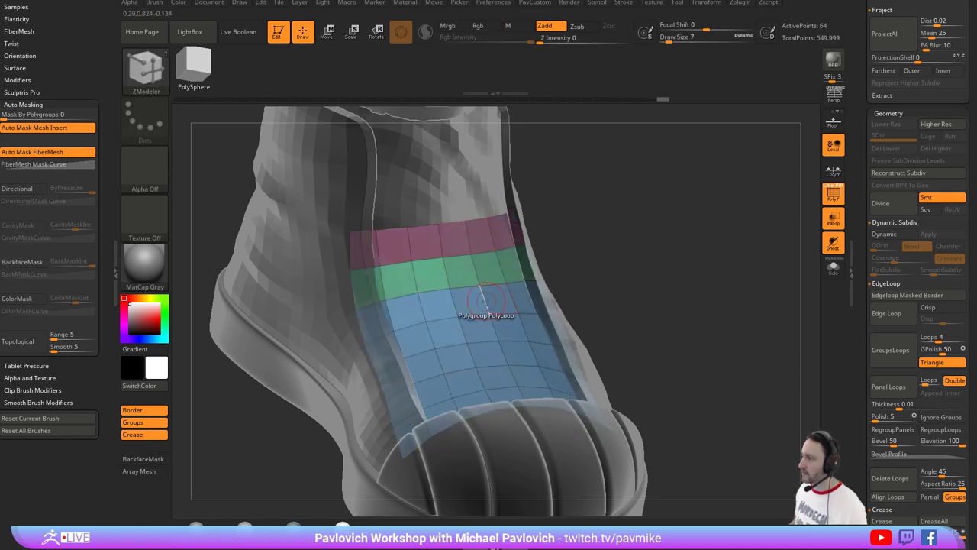
left_click(498, 355)
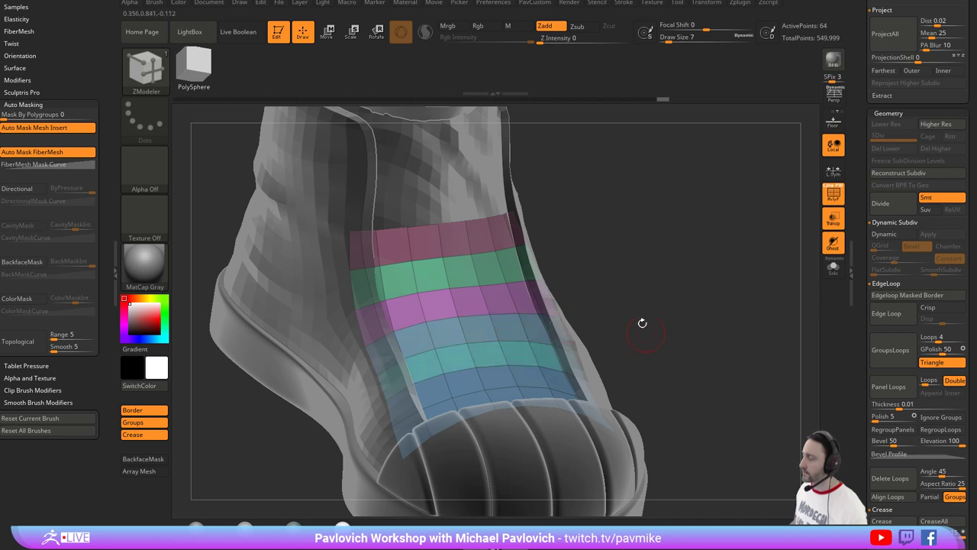
left_click_drag(641, 323, 628, 347)
left_click(500, 333)
left_click(510, 346)
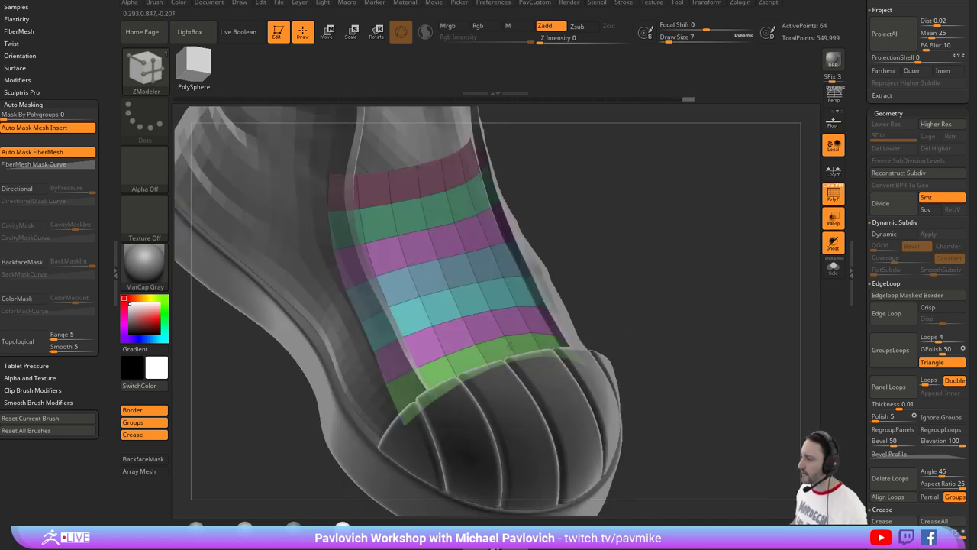
Set the Panel Loops Polish to 0, lower the loop count and try paneling the tongue's polygroup rows.
left_click_drag(629, 310, 820, 266)
scroll(886, 321, "down", 3)
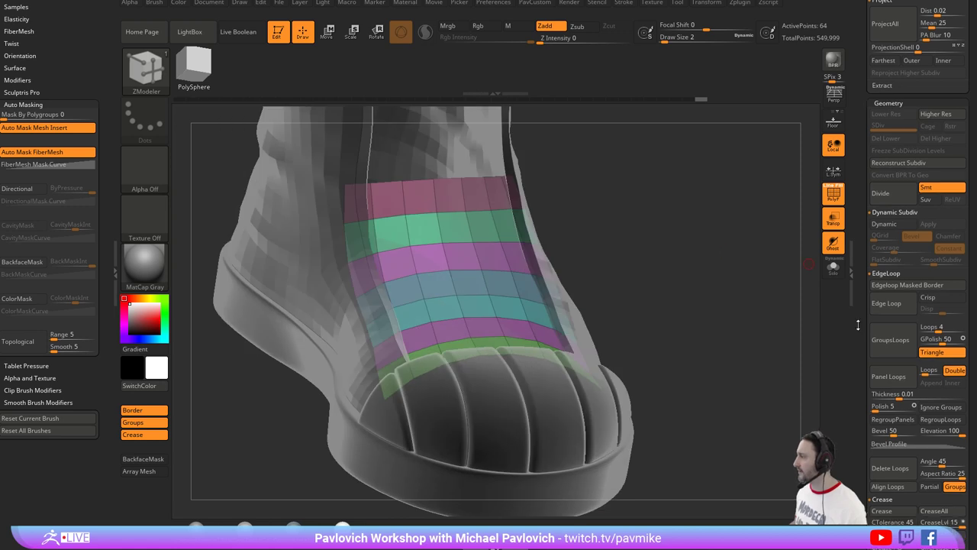
left_click(887, 319)
key("ctrl+z")
left_click_drag(876, 341, 863, 344)
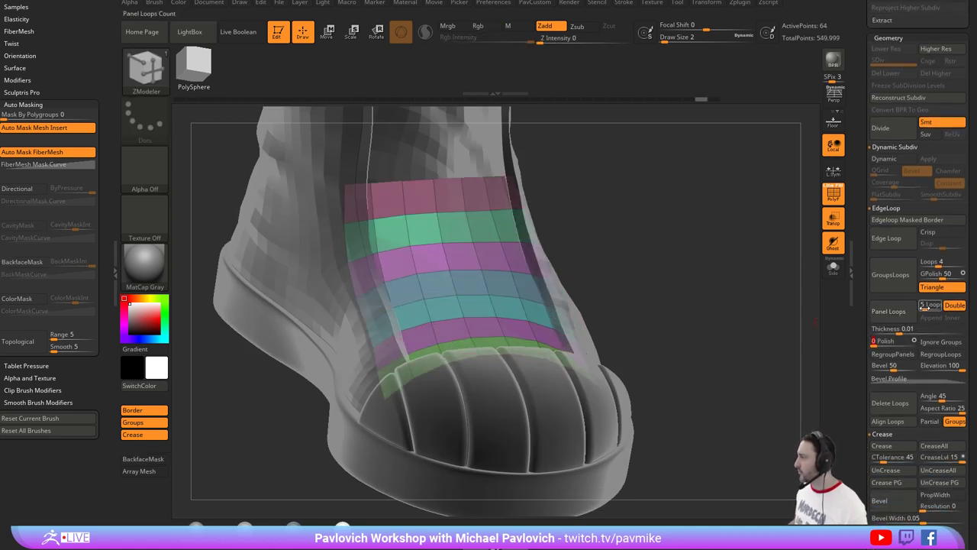
mouse_move(735, 336)
left_mouse_down()
mouse_move(718, 331)
mouse_move(725, 328)
left_mouse_up()
left_click(888, 313)
left_click_drag(802, 316, 761, 324)
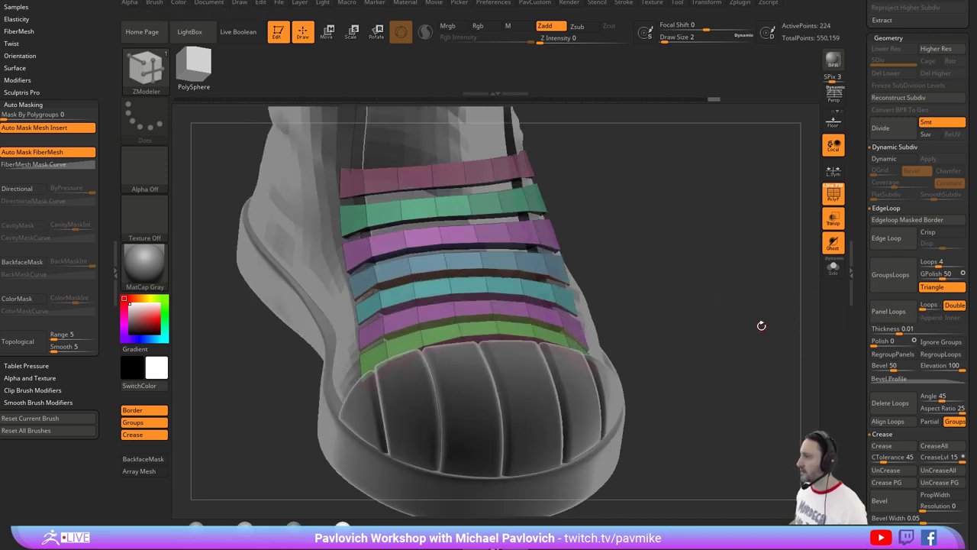
Undo the panels, set the Panel Loops Elevation to 0, then try the panels again and undo them.
key("ctrl+z")
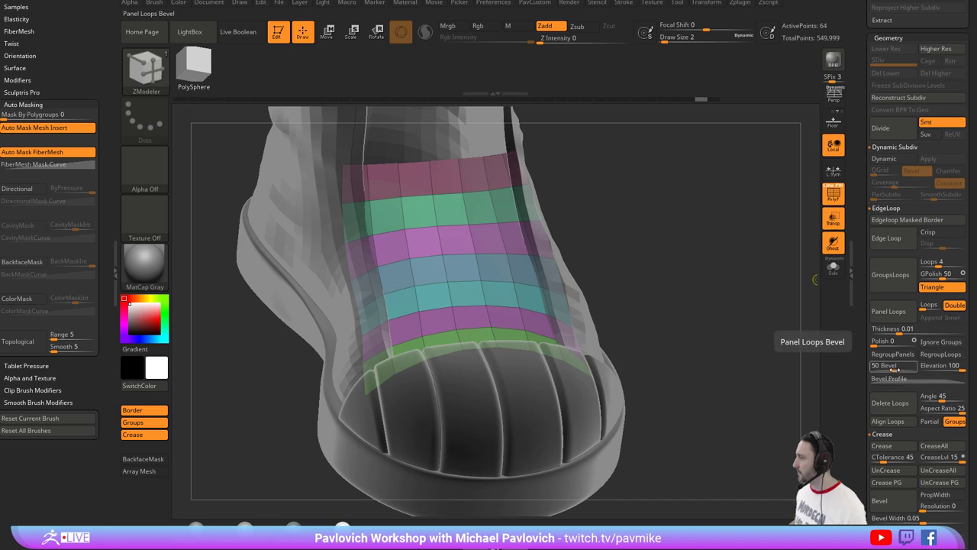
left_click(907, 380)
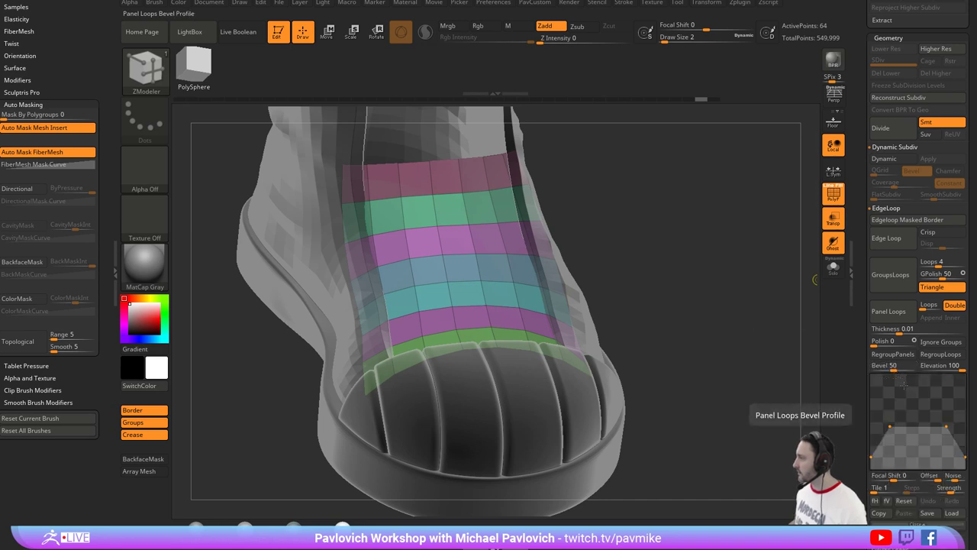
left_click_drag(956, 376, 940, 369)
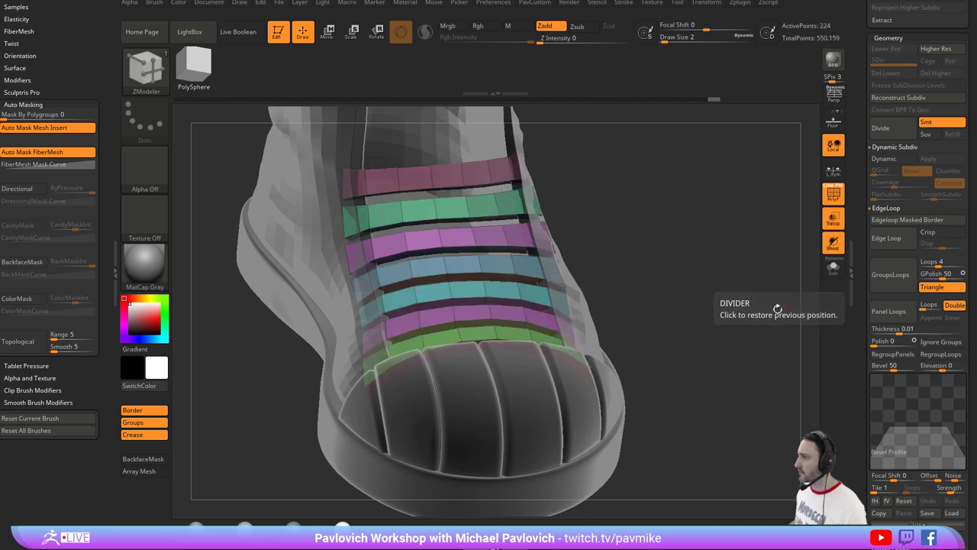
left_click_drag(741, 314, 757, 316)
key("ctrl+z")
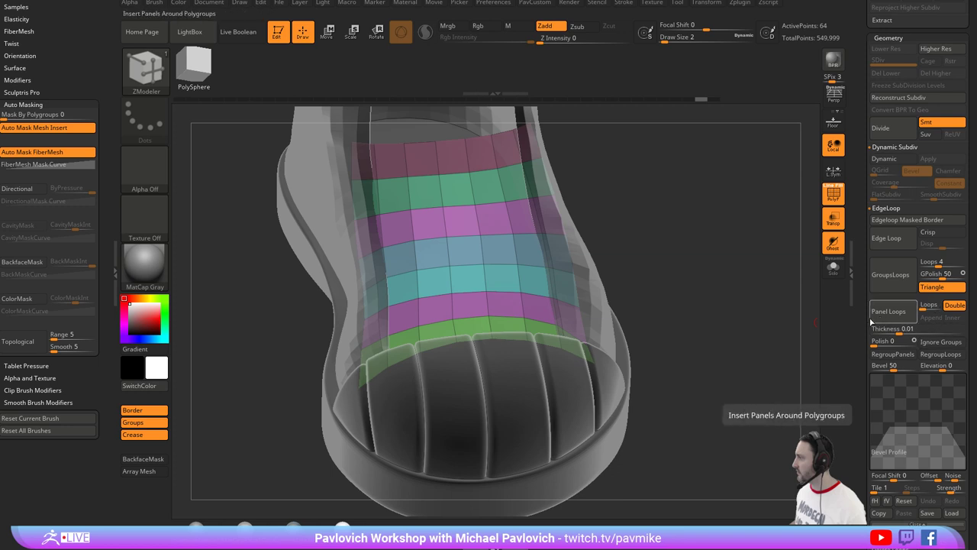
Try Panel Loops again at Thickness 0.01, check the gaps between the strips and undo it.
scroll(899, 336, "down", 3)
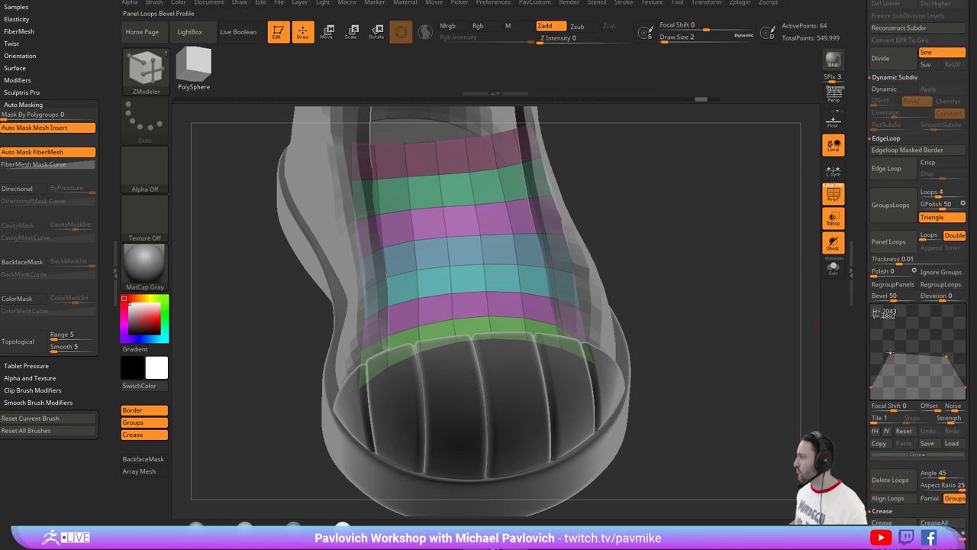
left_click(889, 241)
left_click_drag(760, 290, 774, 280)
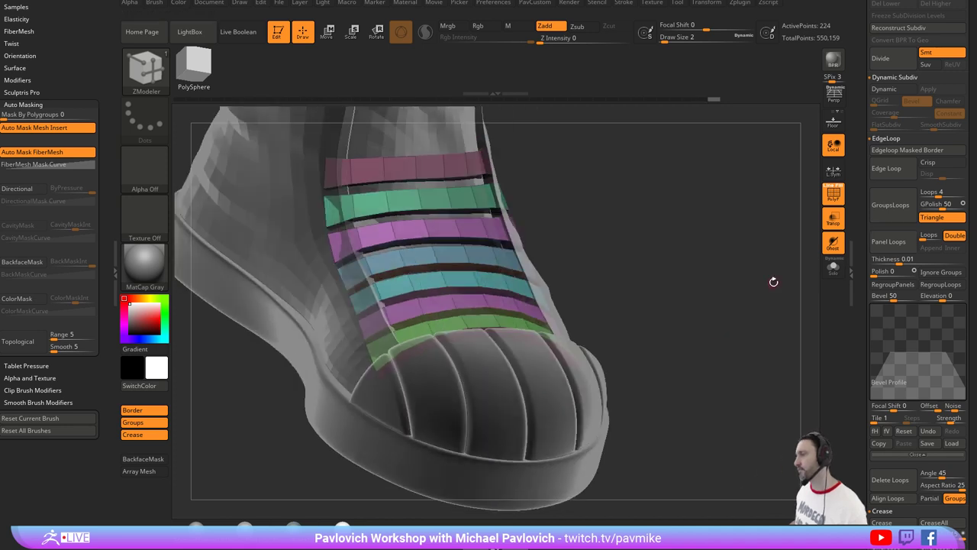
key("ctrl+z")
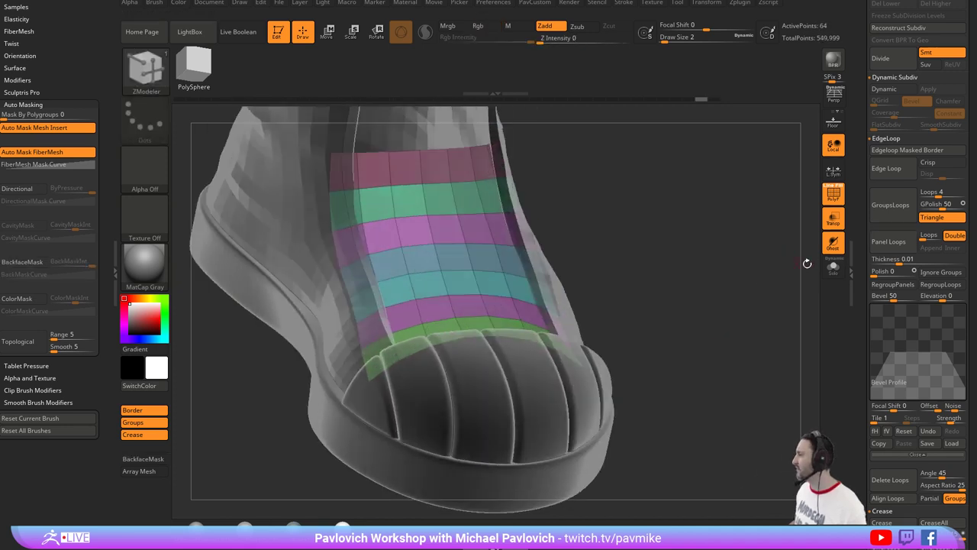
Try Panel Loops with the Thickness lowered to 0.0046 and check the gaps between the tongue strips.
mouse_move(902, 263)
left_mouse_down()
mouse_move(891, 262)
mouse_move(902, 260)
left_mouse_up()
left_click(895, 245)
key("ctrl+z")
left_click(895, 249)
key("ctrl+z")
left_click(897, 245)
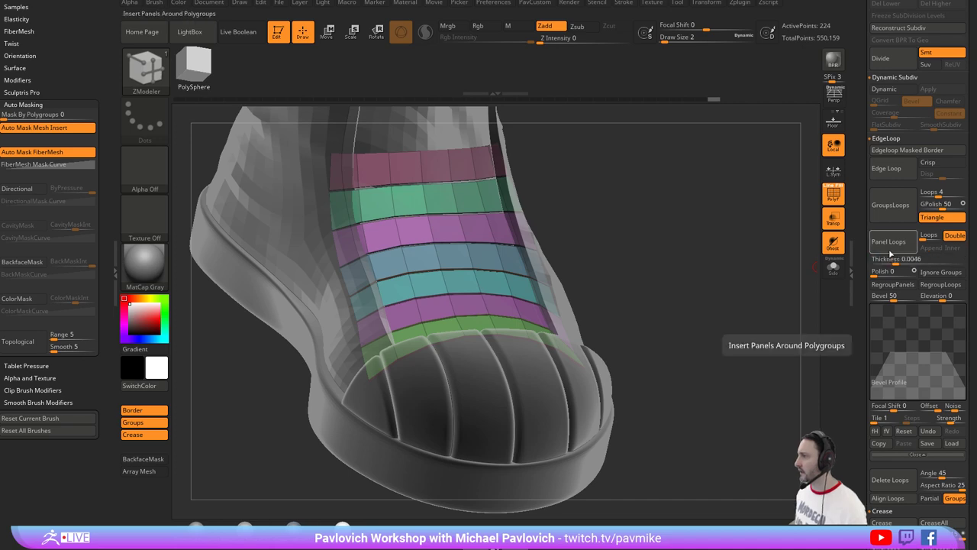
left_click_drag(633, 252, 722, 268)
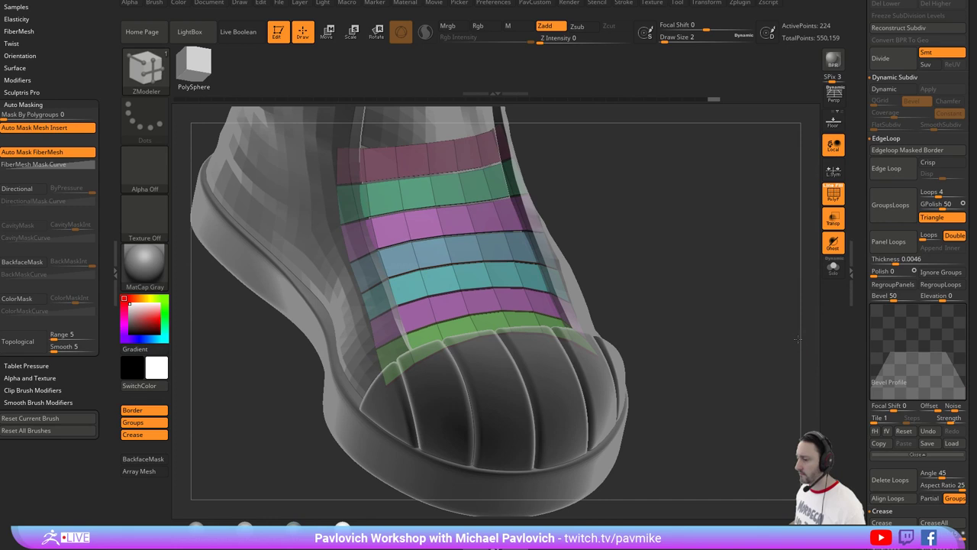
left_click_drag(798, 339, 808, 344)
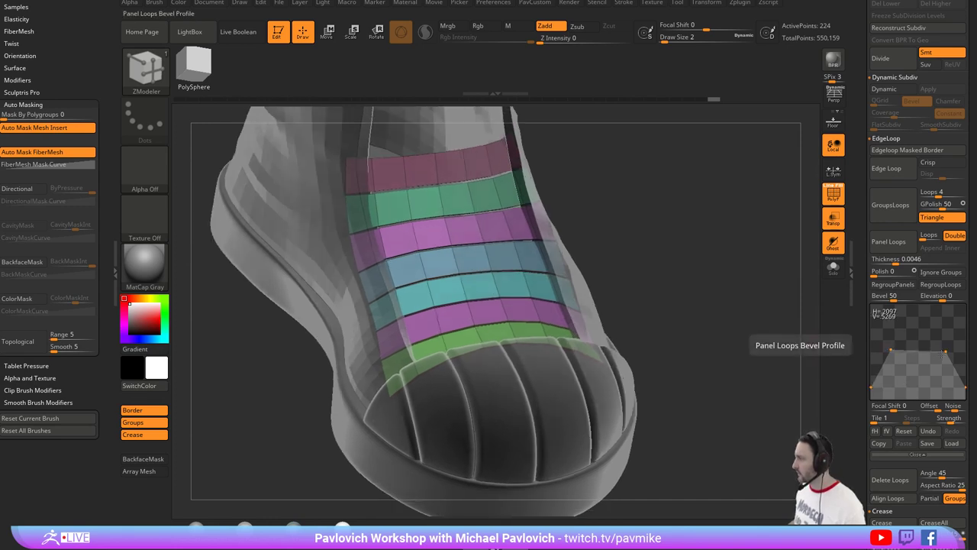
Undo the thinner panels, rerun Panel Loops at the same thickness for comparison and undo it again.
key("ctrl+z")
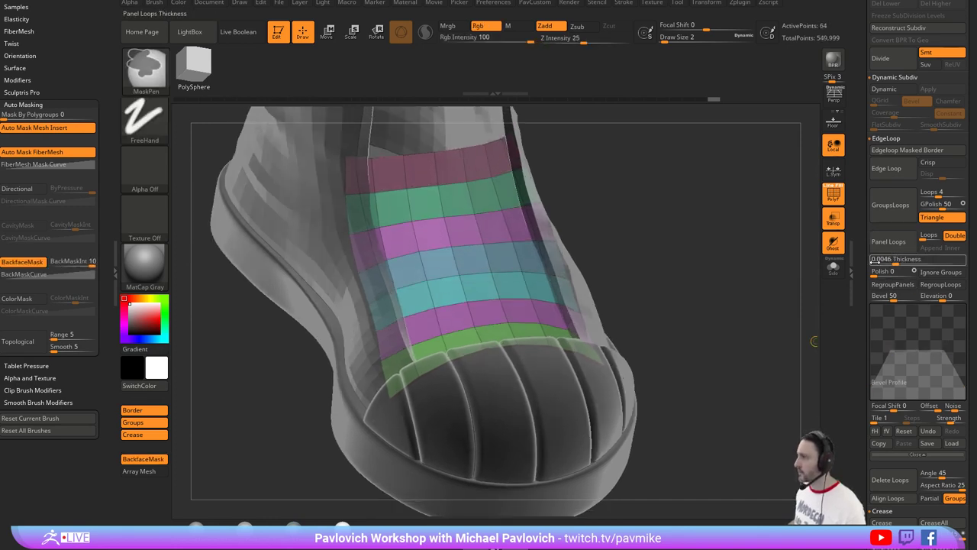
left_click(889, 241)
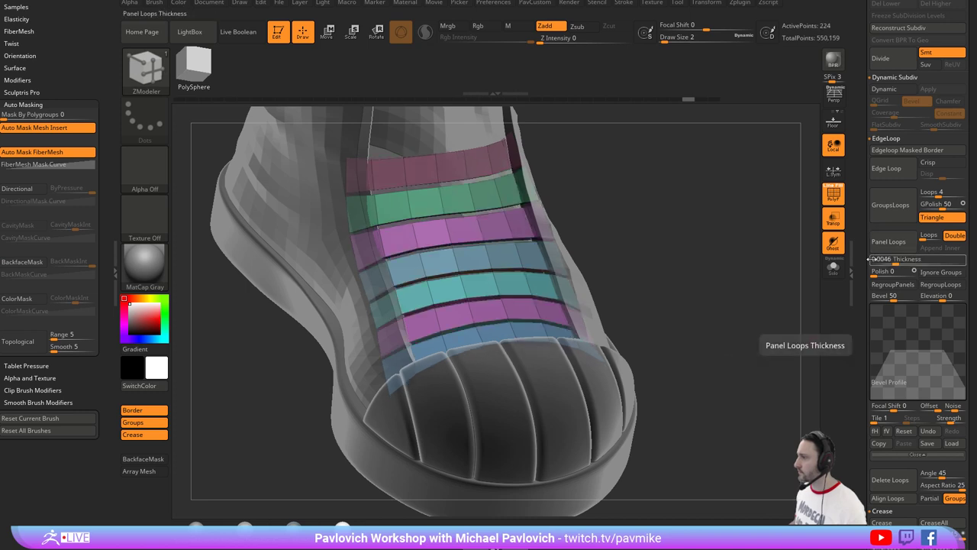
left_click_drag(771, 279, 761, 305)
key("ctrl+z")
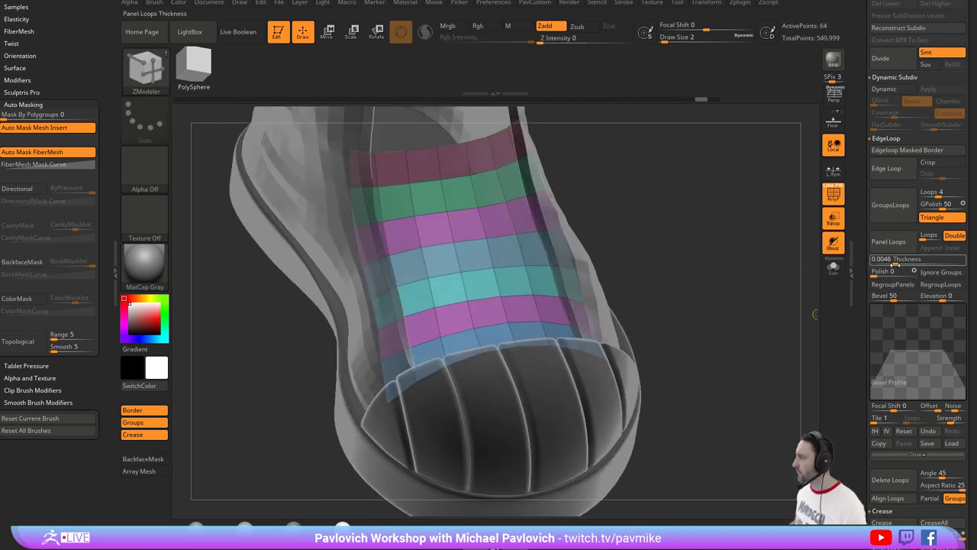
Panel the tongue's polygroup rows with Panel Loops at Thickness 0.00164 and isolate the paneled tongue.
left_click_drag(896, 262, 891, 261)
left_click(897, 245)
left_click_drag(794, 264, 733, 168)
left_click(834, 267)
left_click_drag(520, 249, 390, 294)
left_click_drag(325, 298, 708, 298)
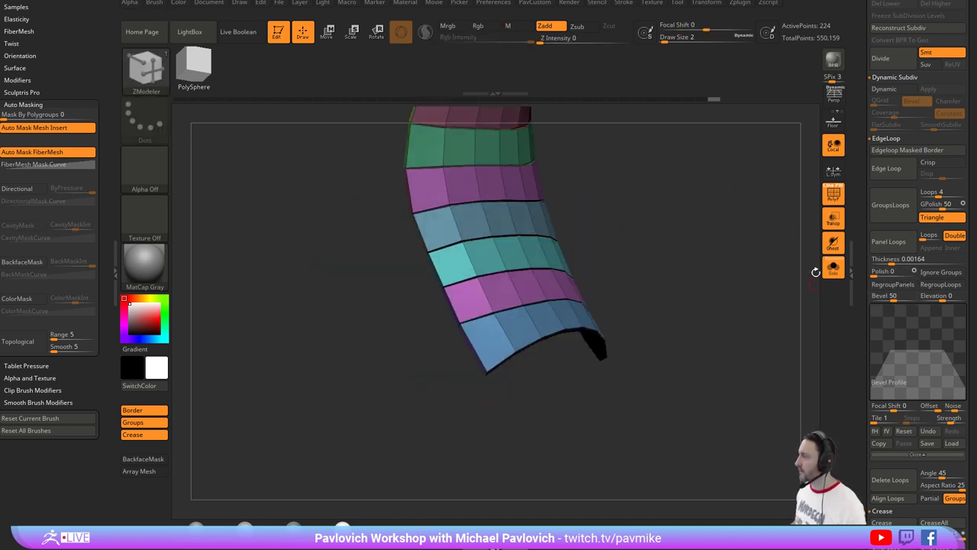
Hide the outer-face polygroups of the tongue strips, keeping the inner faces and rims visible.
left_click_drag(816, 272, 620, 203)
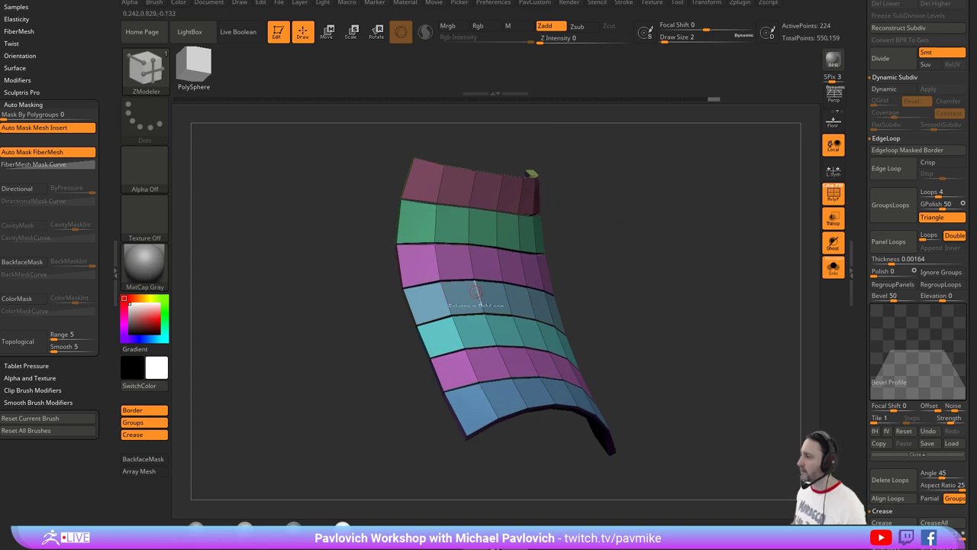
mouse_move(631, 293)
left_mouse_down("alt")
mouse_move(607, 256)
mouse_move(672, 264)
left_mouse_up("alt")
key("ctrl+shift")
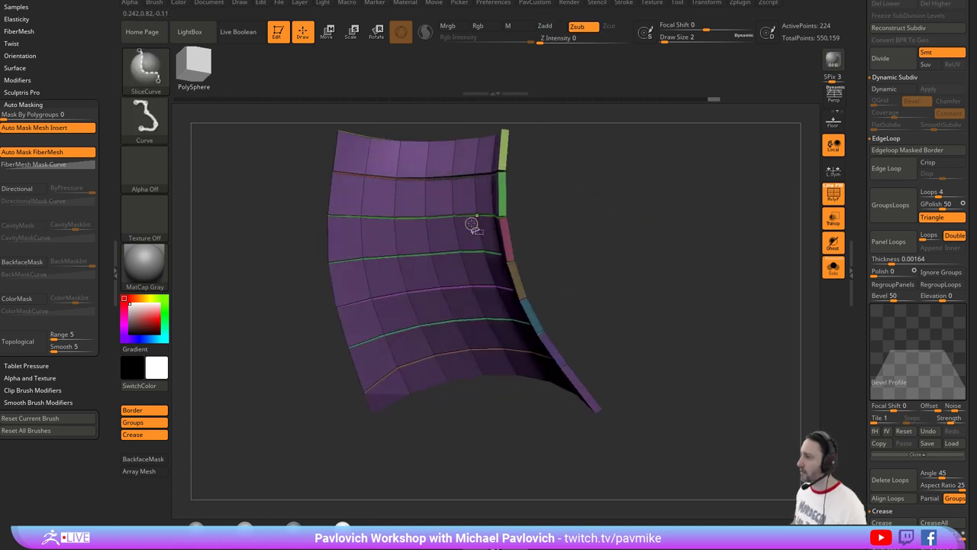
left_click(449, 187, "ctrl+shift")
left_click_drag(663, 198, 564, 210)
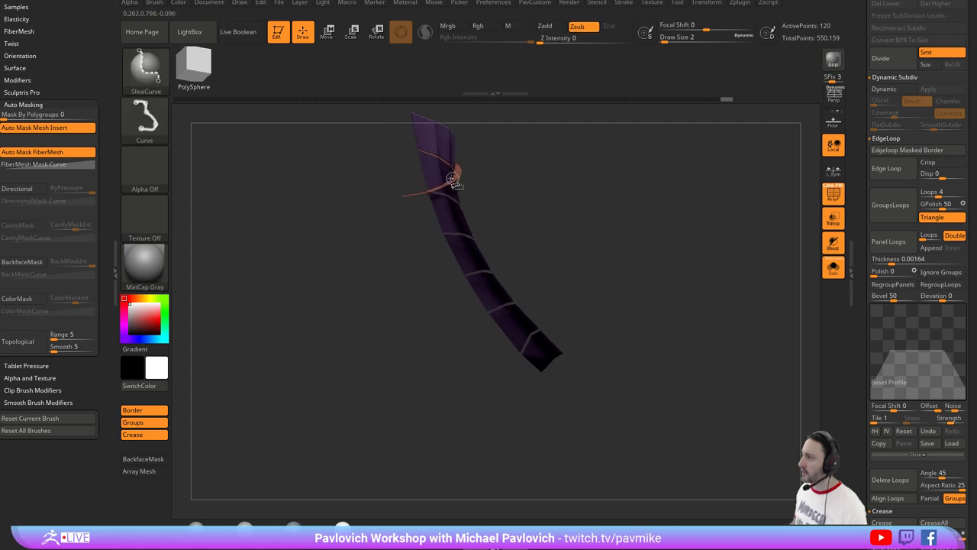
left_click_drag(458, 178, 461, 181, "ctrl+shift")
left_click(669, 215, "ctrl+shift")
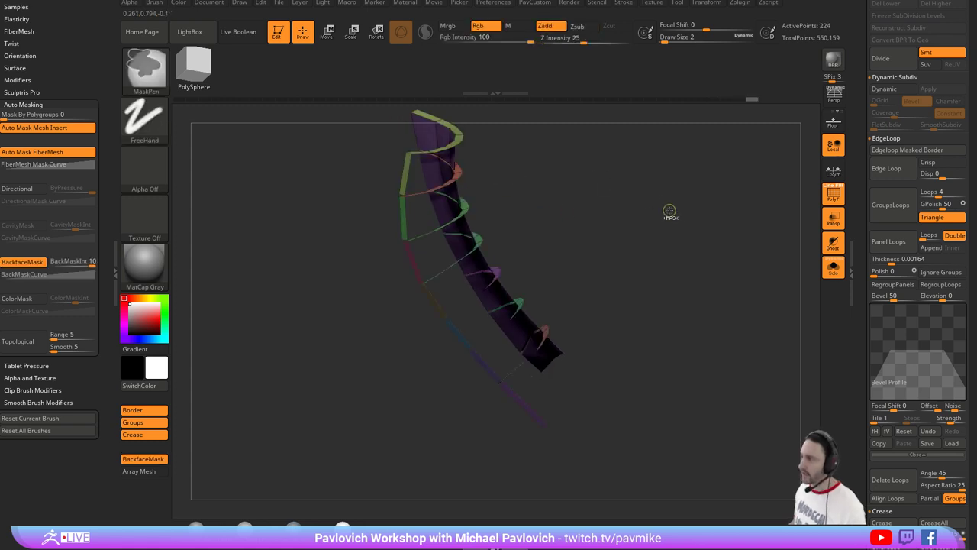
Invert the visibility with SelectRect, assign the outer strip faces to a single polygroup and show the whole tongue.
key("ctrl+shift")
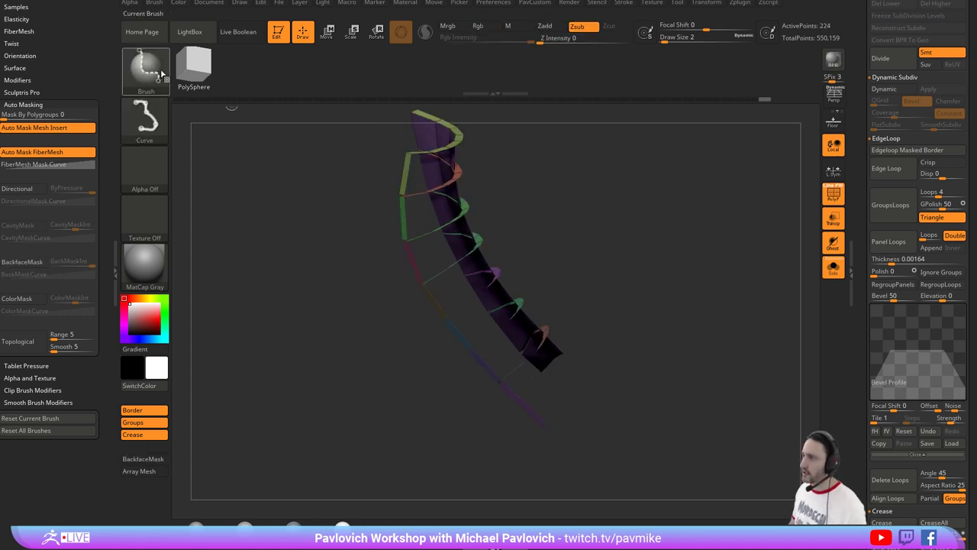
left_click(158, 75, "ctrl+shift")
left_click(312, 83, "ctrl+shift")
left_click_drag(699, 287, 728, 314, "ctrl+shift")
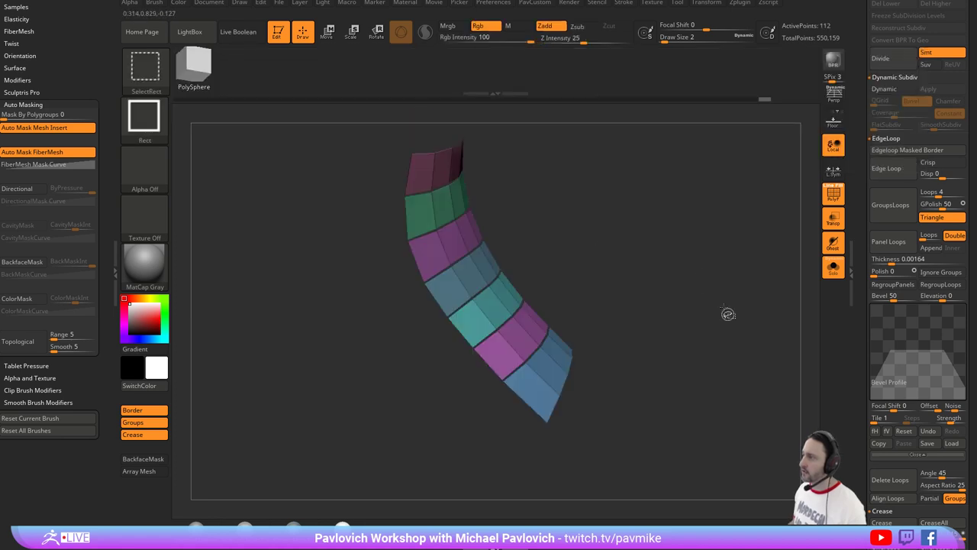
key("ctrl+w")
left_click(698, 259, "ctrl+shift")
left_click_drag(711, 236, 698, 220)
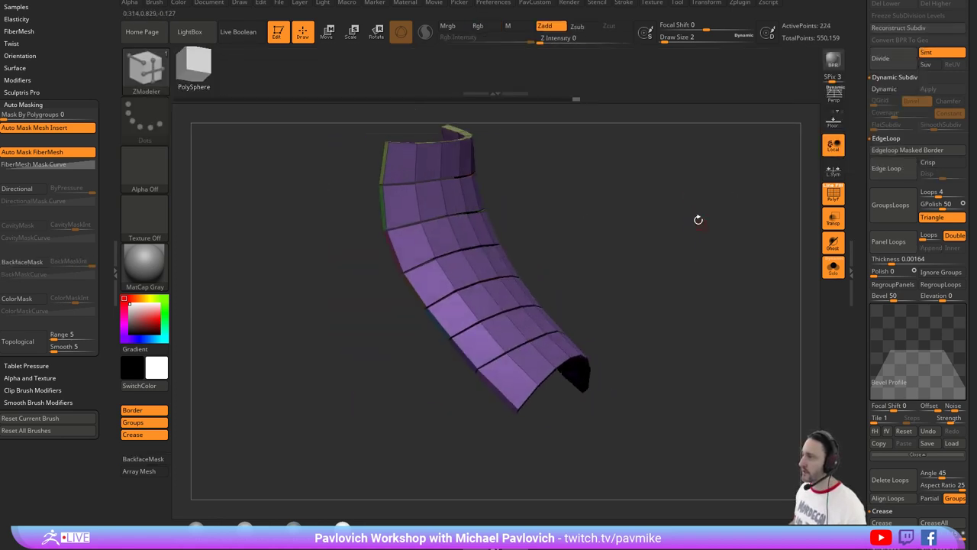
Crease the strip edges and enable Dynamic Subdivision with CreaseLvl 1 and SmoothSubdiv 3.
left_click_drag(481, 264, 486, 265)
left_click_drag(654, 246, 715, 243)
key("2")
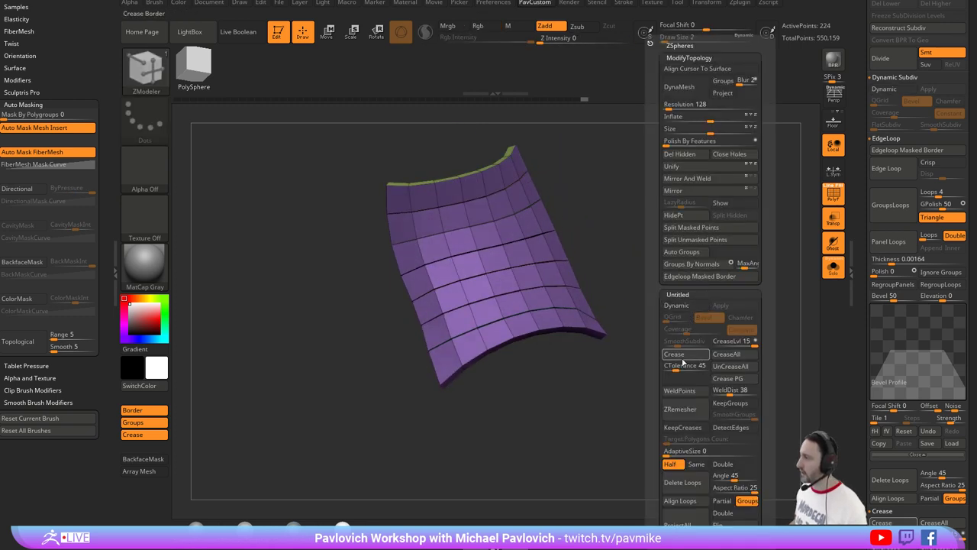
left_click(682, 354)
left_click(677, 304)
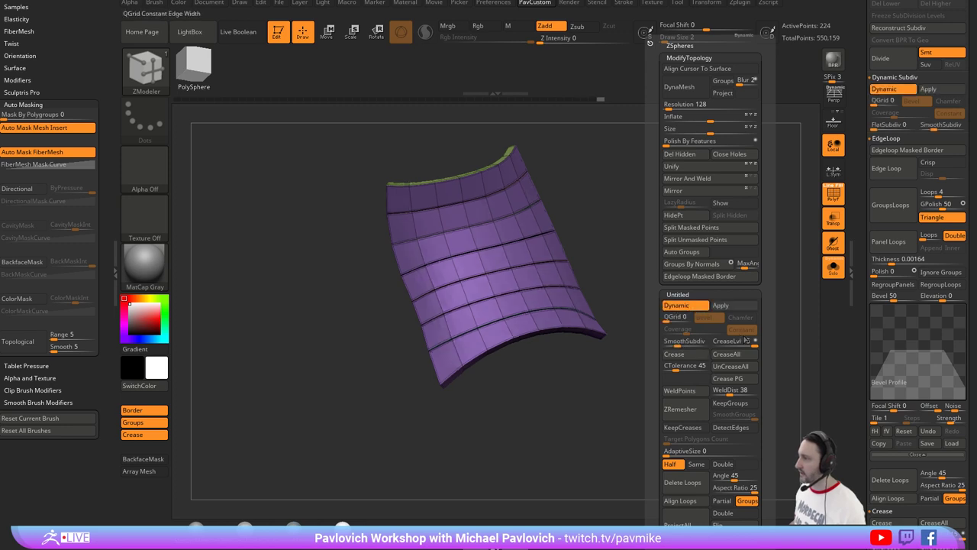
left_click(717, 346)
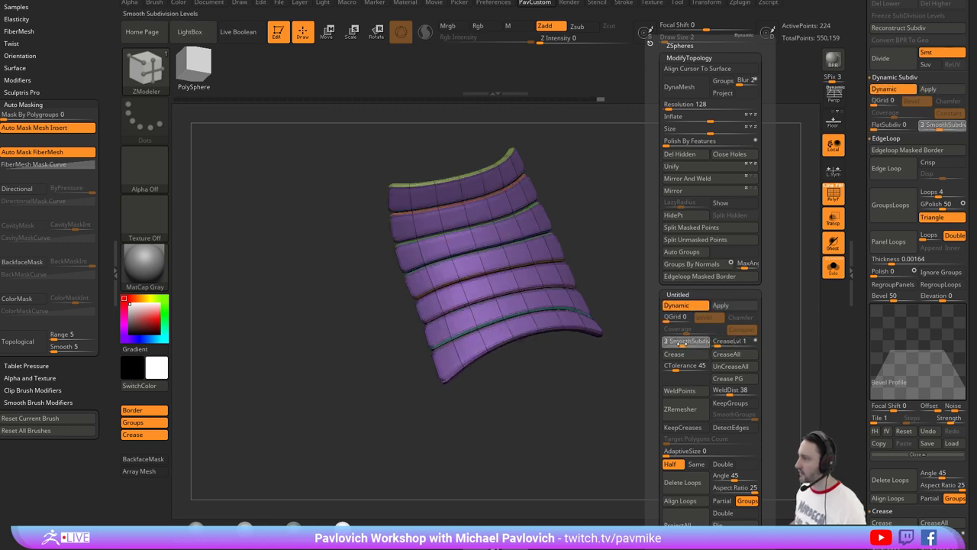
Turn off the polyframe, Solo and transparency displays and sharpen the strips' edges within the full sneaker.
left_click(826, 200)
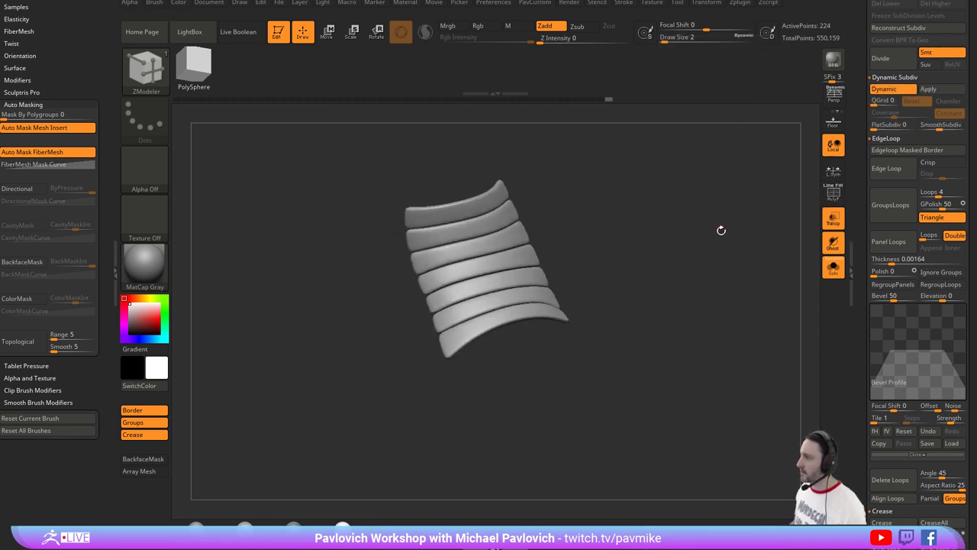
left_click(834, 268)
right_click_drag(752, 215, 746, 253, "ctrl")
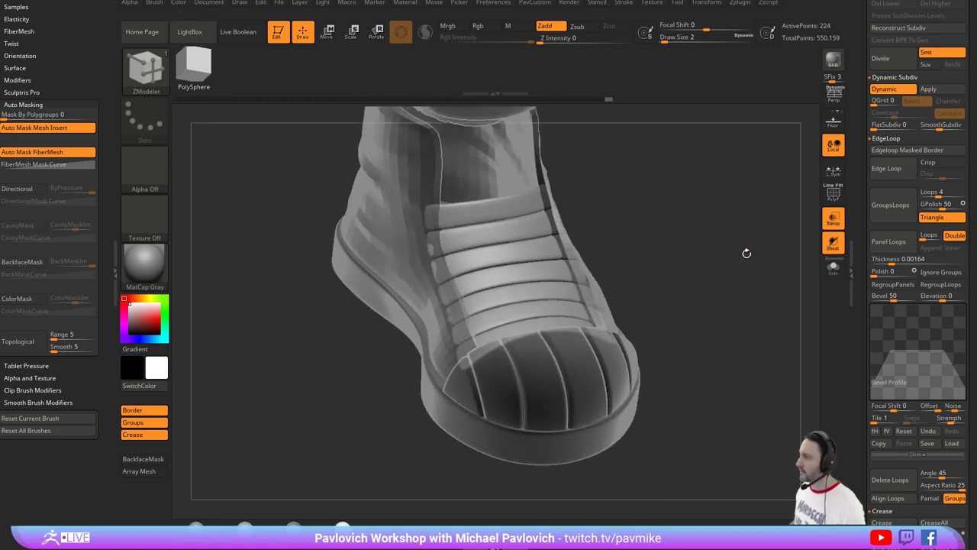
key("2")
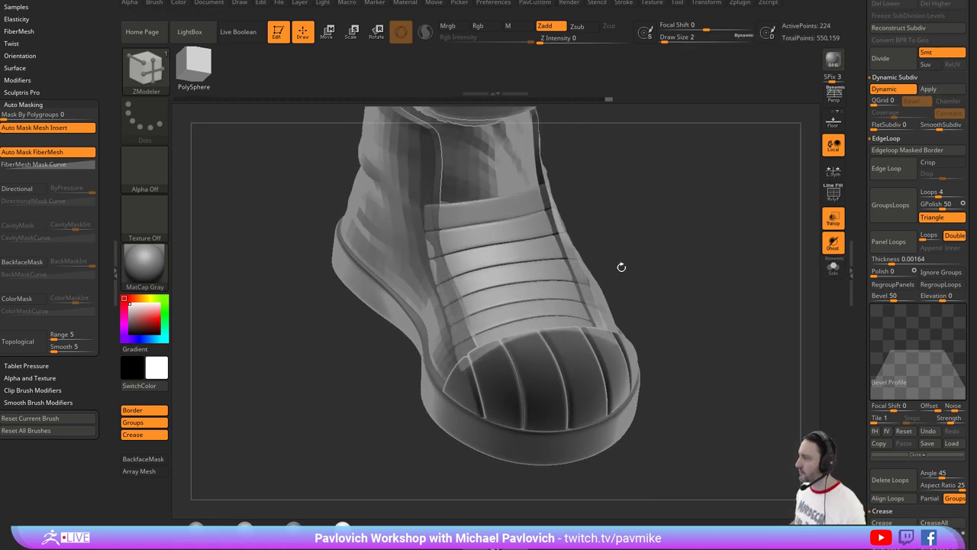
left_click(831, 220)
Fit the tongue strips between the sneaker's side flaps with the Move brush at Draw Size 33.
left_click_drag(757, 244, 702, 252)
key("b")
key("m")
key("v")
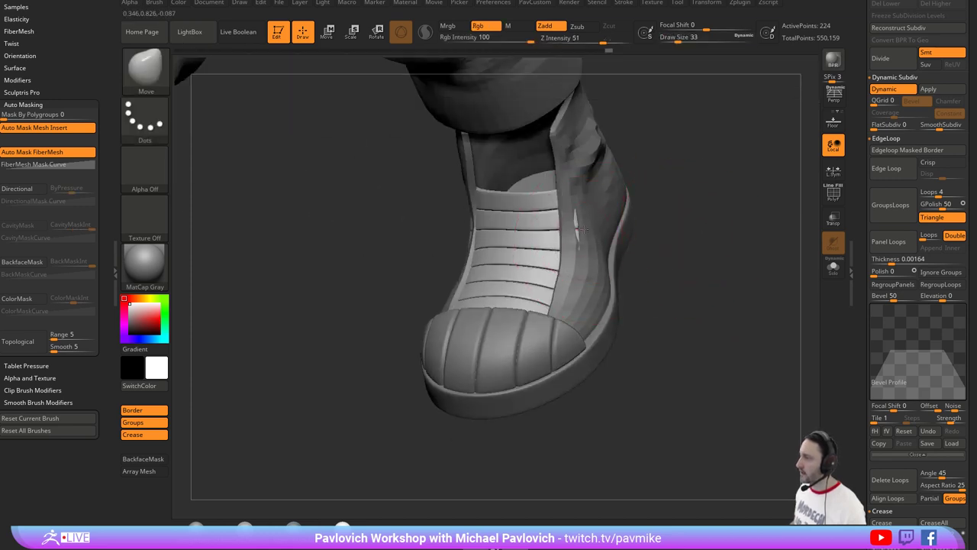
right_click_drag(584, 228, 591, 213)
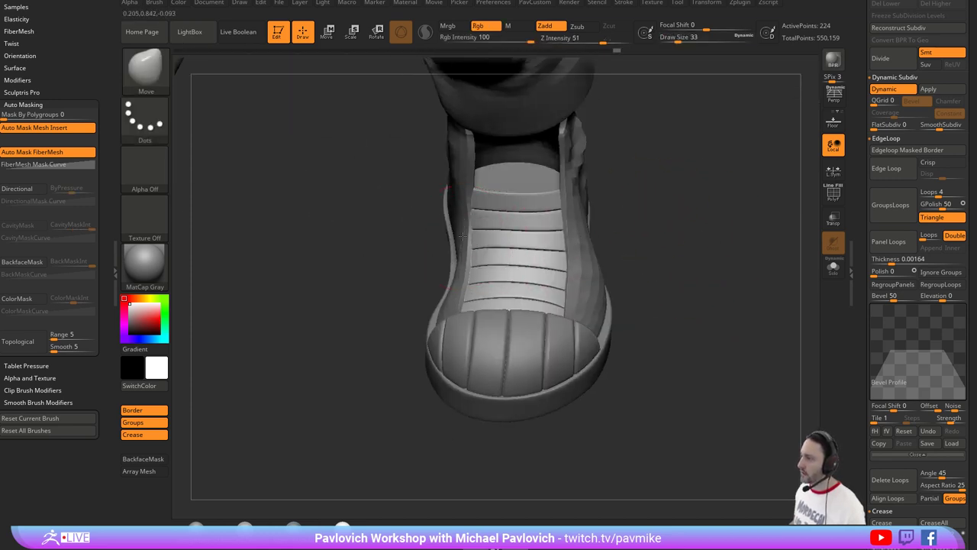
mouse_move(450, 235)
right_mouse_down()
mouse_move(504, 331)
mouse_move(681, 253)
mouse_move(662, 262)
right_mouse_up()
Select the sneaker's upper with the Standard brush active and raise it to subdivision level 4.
key("b")
key("s")
key("t")
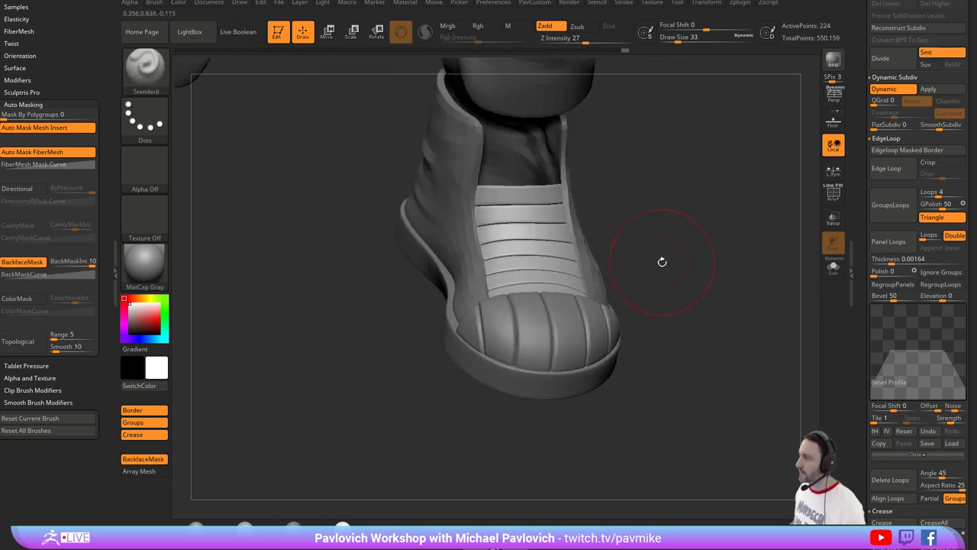
left_click(600, 271, "alt")
scroll(880, 307, "down", 10)
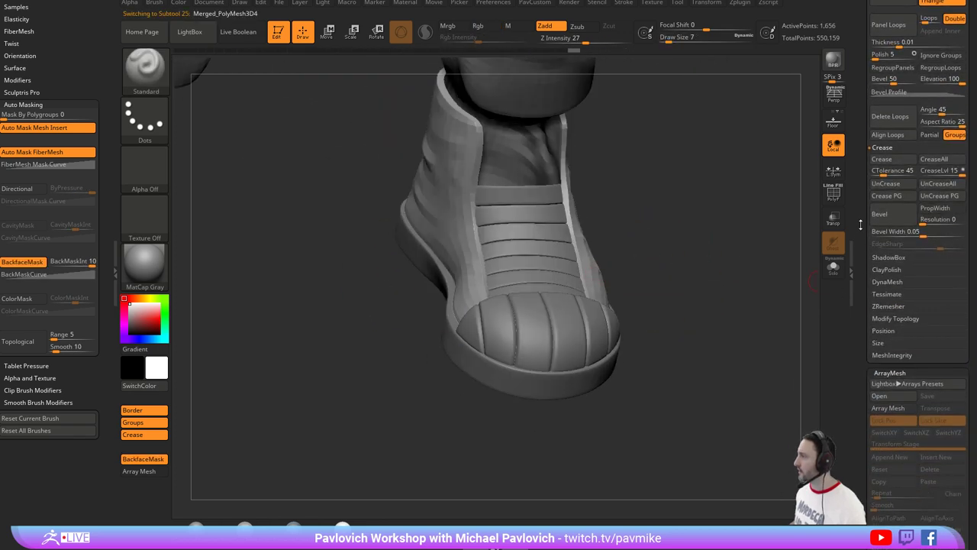
scroll(880, 307, "up", 5)
key("d")
key("d")
key("d")
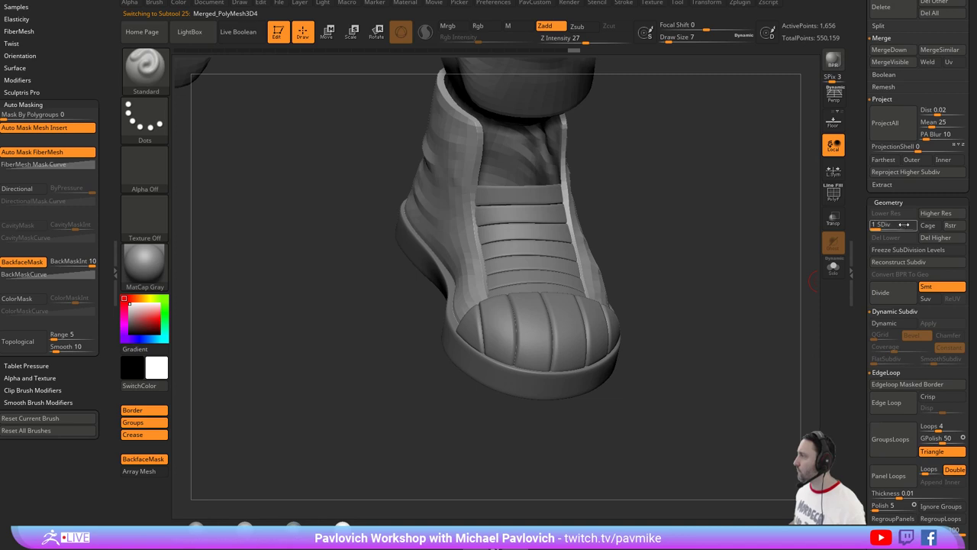
Smooth the surface on both sides of the sneaker's upper, mainly toward the toe cap.
right_click_drag(723, 225, 458, 218)
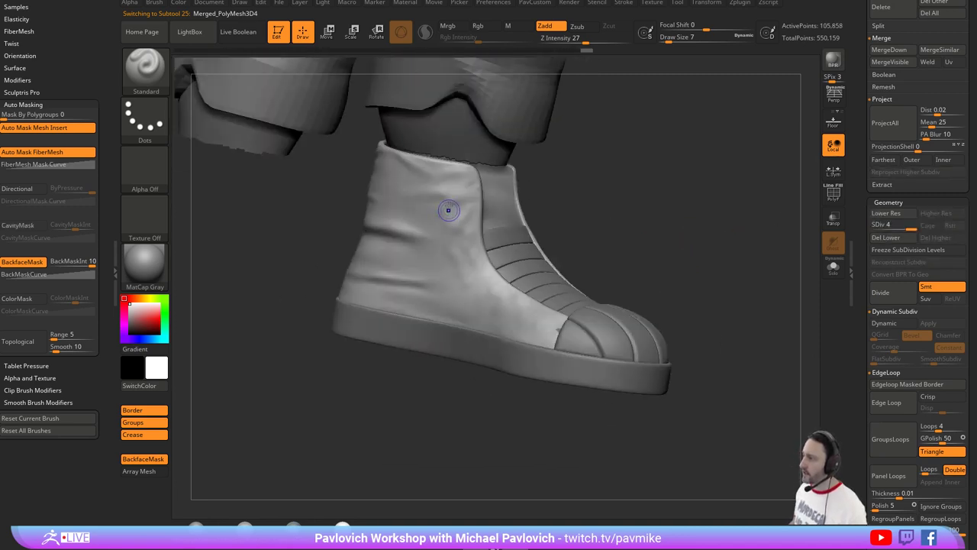
key("shift")
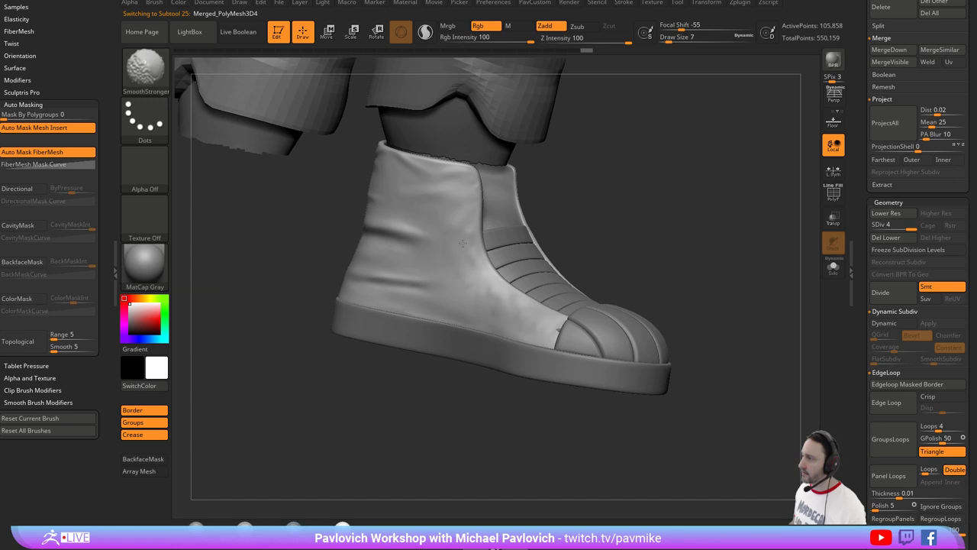
key("shift")
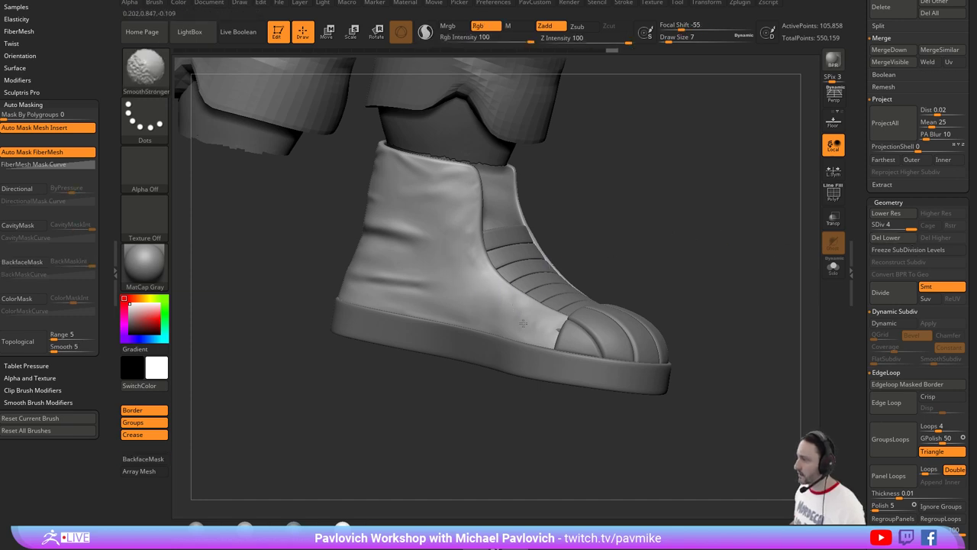
left_click_drag(779, 191, 699, 200)
key("shift")
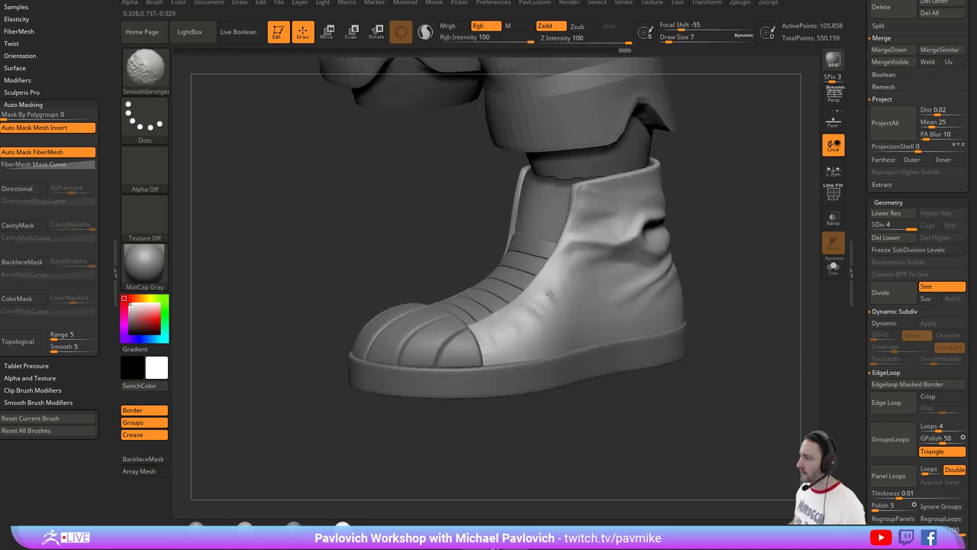
left_click_drag(691, 329, 568, 202)
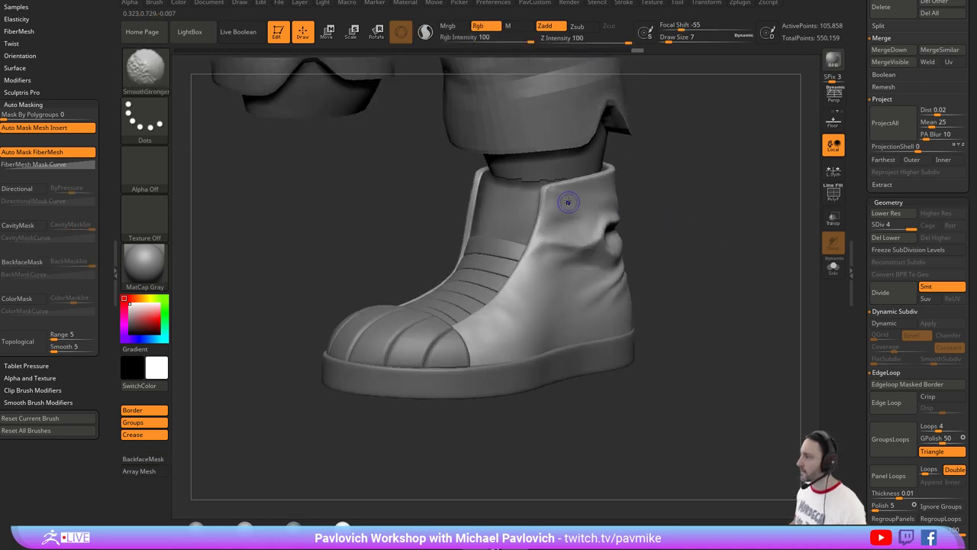
Lower the upper to subdivision level 2 and build up its surface along the sole with the Standard brush.
left_click(886, 227)
left_click_drag(766, 239, 691, 229)
key("s")
left_click_drag(573, 277, 580, 276)
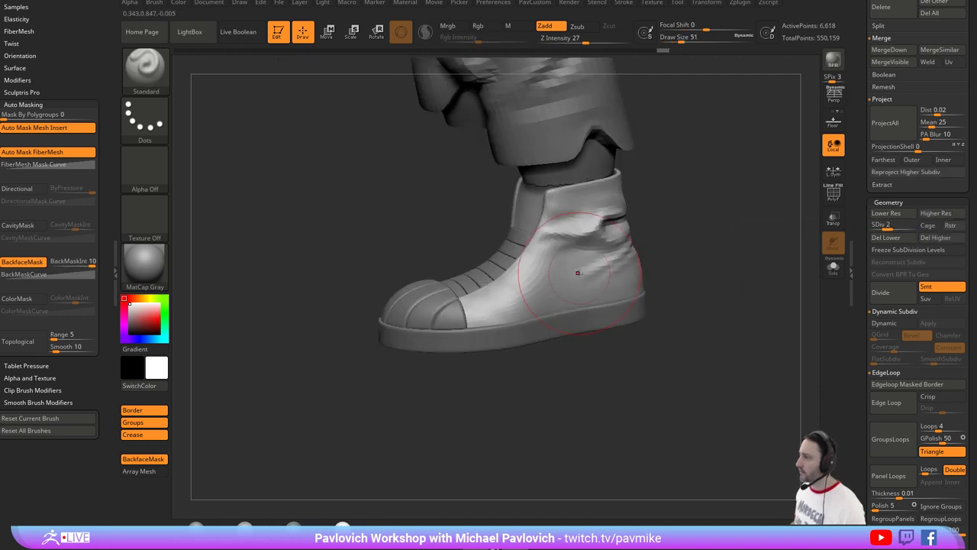
mouse_move(691, 252)
left_mouse_down()
mouse_move(656, 240)
mouse_move(670, 248)
mouse_move(676, 234)
mouse_move(478, 286)
left_mouse_up()
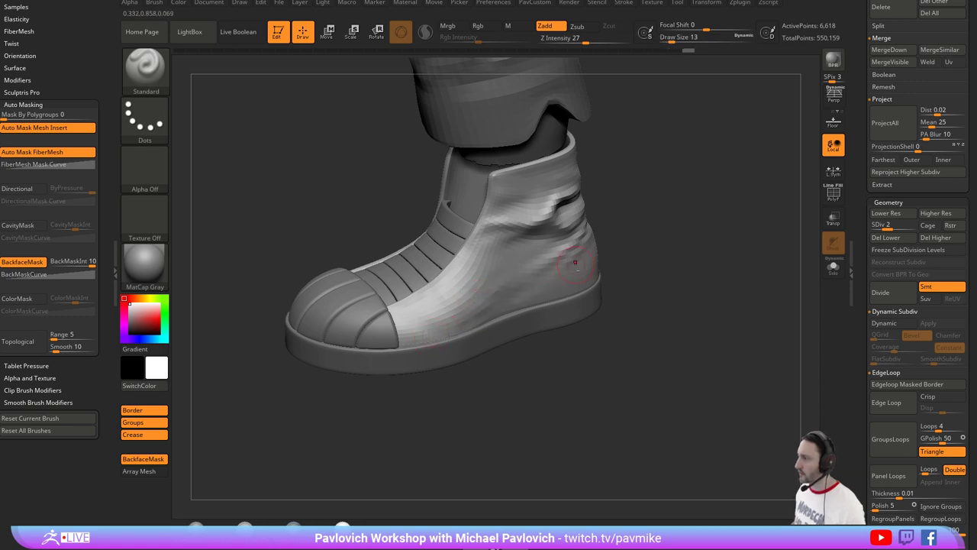
left_click_drag(640, 269, 694, 224)
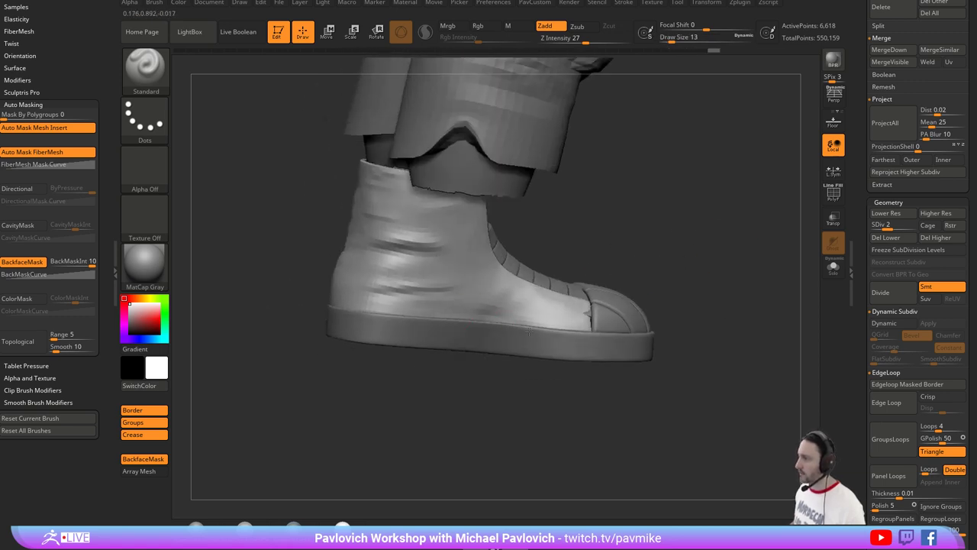
left_click_drag(649, 268, 604, 241)
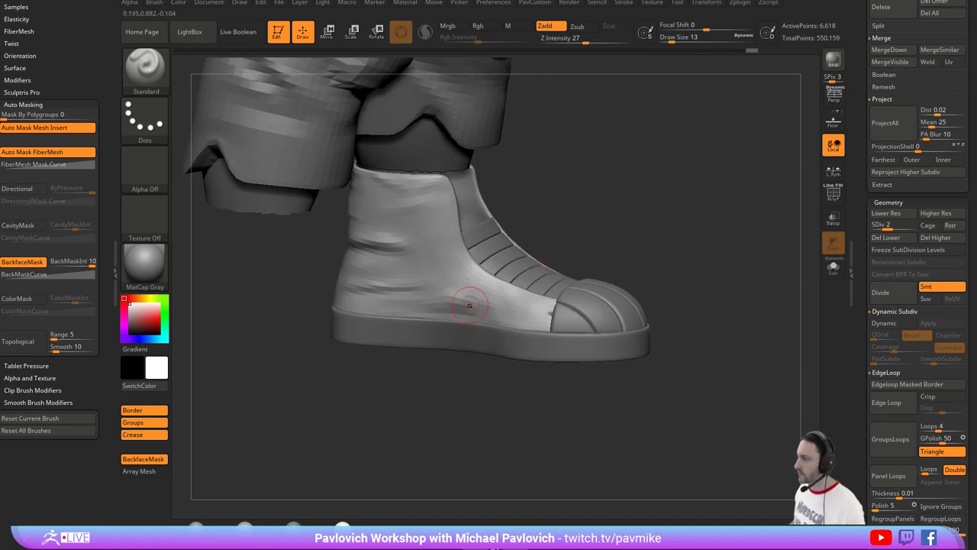
Raise the upper to subdivision level 3 and smooth the area where it meets the toe cap.
left_click_drag(890, 228, 901, 228)
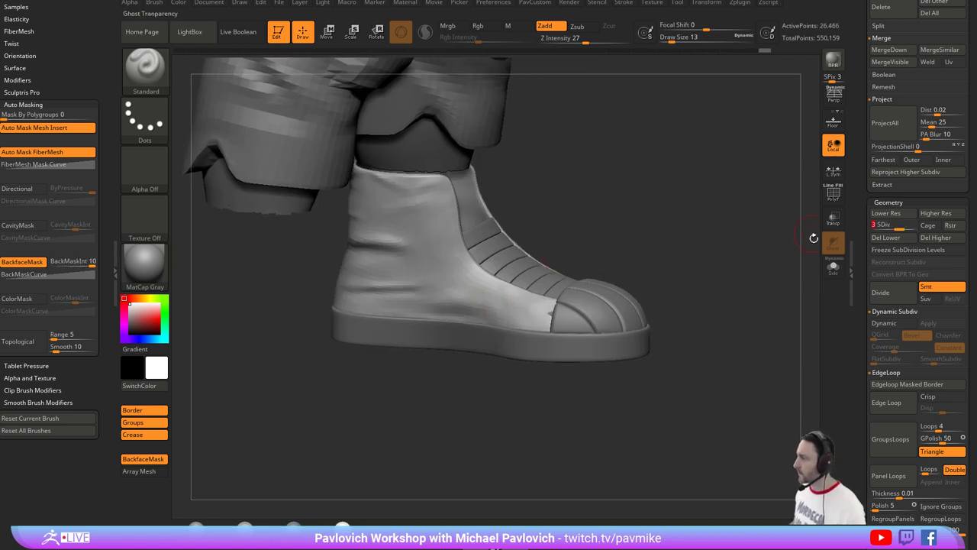
left_click_drag(764, 242, 703, 254)
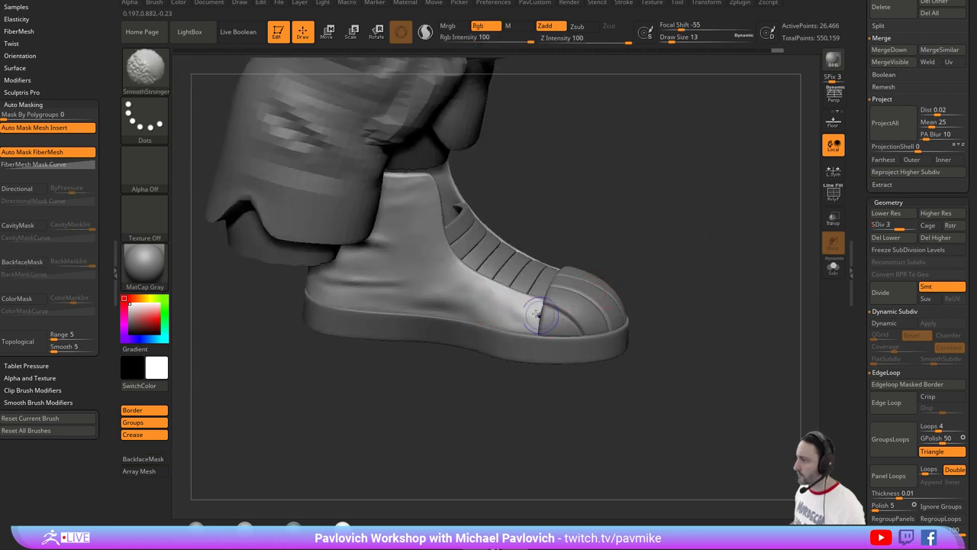
left_click_drag(541, 312, 551, 327, "shift")
mouse_move(640, 273)
left_mouse_down()
mouse_move(646, 290)
mouse_move(664, 296)
mouse_move(633, 283)
mouse_move(533, 293)
left_mouse_up()
Select the paneled tongue and adjust its strips against the upper with the Move brush at Draw Size 46.
key("b")
key("m")
key("v")
key("b")
key("s")
key("t")
left_click(533, 290, "alt")
key("b")
key("m")
key("v")
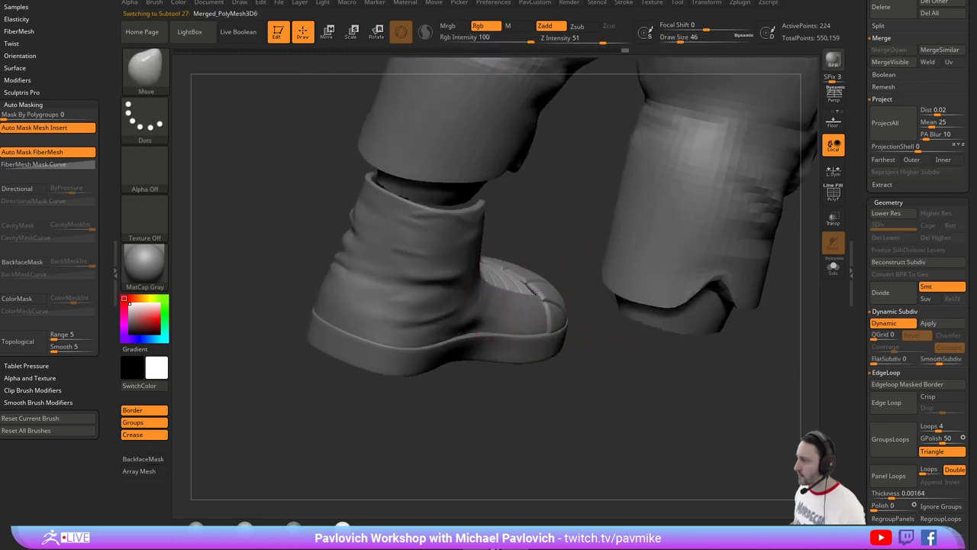
mouse_move(596, 305)
left_mouse_down()
mouse_move(525, 270)
mouse_move(690, 254)
mouse_move(580, 240)
left_mouse_up()
Return to the sneaker's upper and sculpt and smooth its folds around the ankle with the Standard brush.
key("b")
key("s")
key("t")
left_click(407, 205, "alt")
left_click_drag(634, 259, 527, 256, "alt")
mouse_move(600, 260)
left_mouse_down()
mouse_move(557, 259)
mouse_move(573, 221)
mouse_move(555, 229)
left_mouse_up()
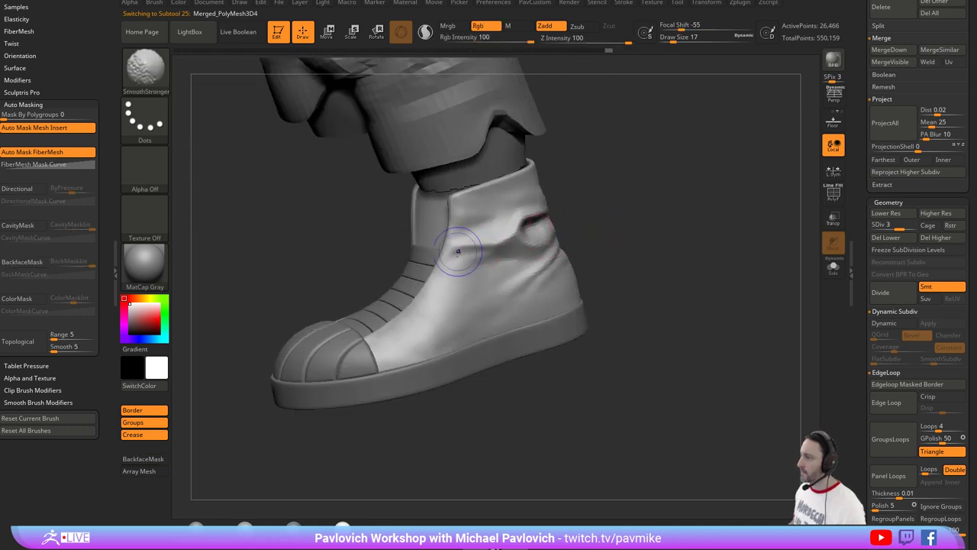
mouse_move(458, 251)
left_mouse_down("shift")
mouse_move(580, 213)
mouse_move(536, 251)
mouse_move(509, 246)
mouse_move(565, 250)
mouse_move(420, 267)
left_mouse_up("shift")
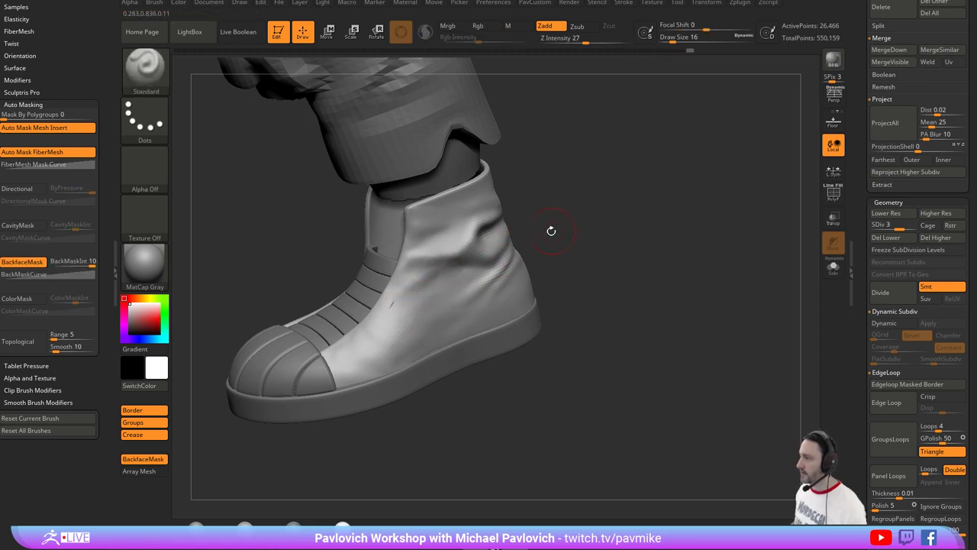
Refine the upper around the tongue opening, smooth its side and raise it to subdivision level 4.
left_click_drag(550, 230, 589, 234)
key("b")
key("m")
key("v")
key("b")
key("s")
key("t")
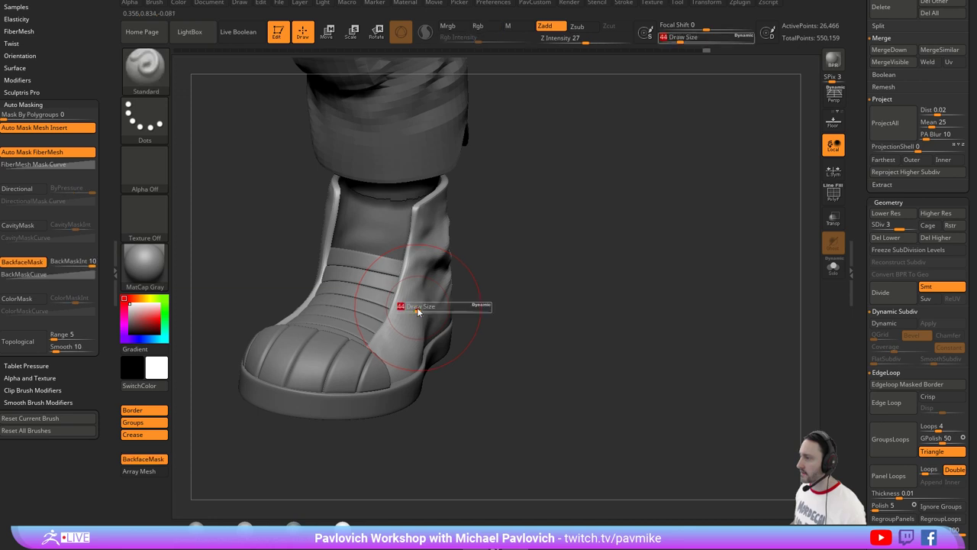
left_click_drag(473, 301, 539, 239)
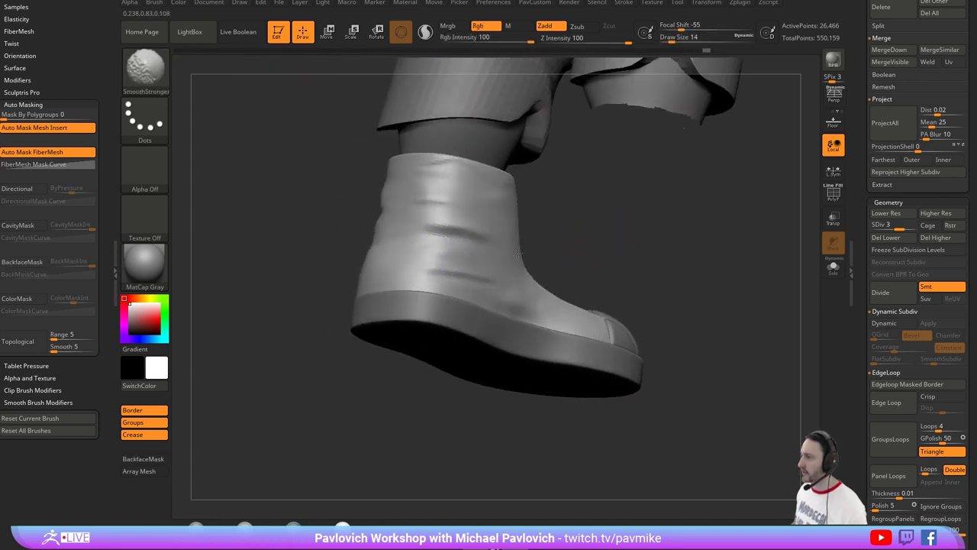
left_click(908, 226)
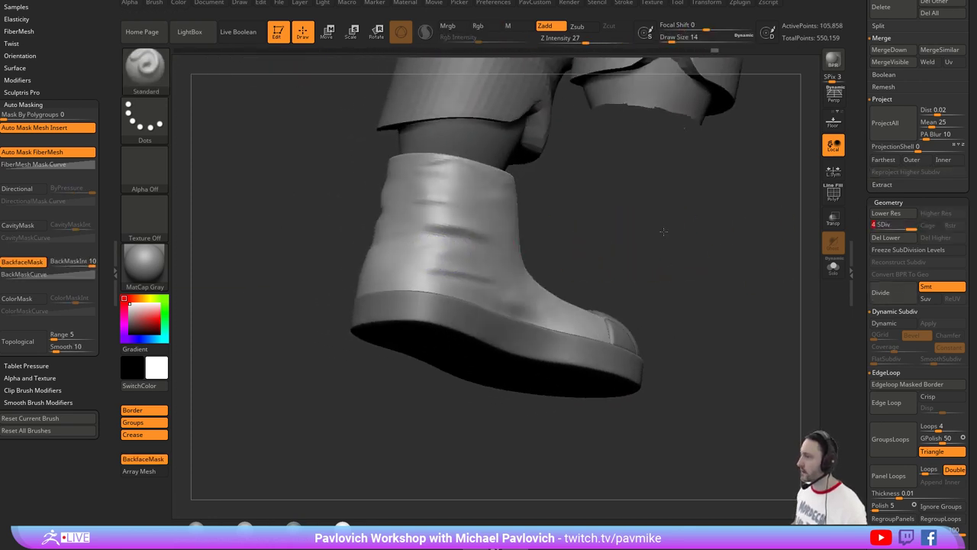
Sculpt and smooth the upper's folds around the heel and back of the ankle with the Standard brush at Draw Size 14.
left_click_drag(663, 230, 642, 290)
mouse_move(626, 218)
left_mouse_down()
mouse_move(553, 197)
mouse_move(688, 233)
left_mouse_up()
mouse_move(550, 217)
left_mouse_down()
mouse_move(648, 237)
mouse_move(603, 246)
left_mouse_up()
left_click_drag(440, 291, 433, 291, "shift")
left_click_drag(525, 242, 558, 243)
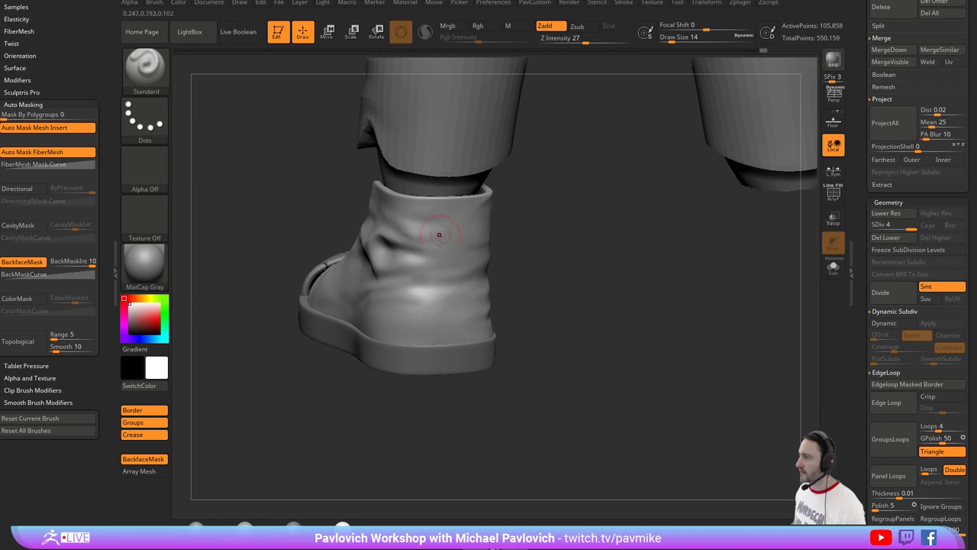
left_click_drag(617, 248, 535, 235)
key("2")
mouse_move(434, 283)
left_mouse_down("shift")
mouse_move(425, 296)
mouse_move(466, 280)
left_mouse_up("shift")
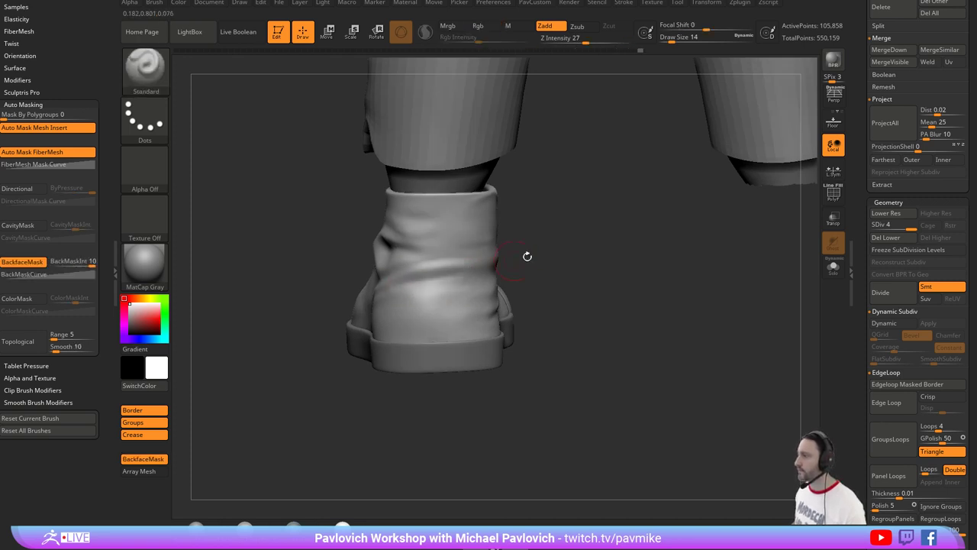
Add a diagonal fold below the collar on the upper's side and smooth the surface around it.
mouse_move(526, 255)
right_mouse_down()
mouse_move(563, 288)
mouse_move(400, 278)
right_mouse_up()
key("shift")
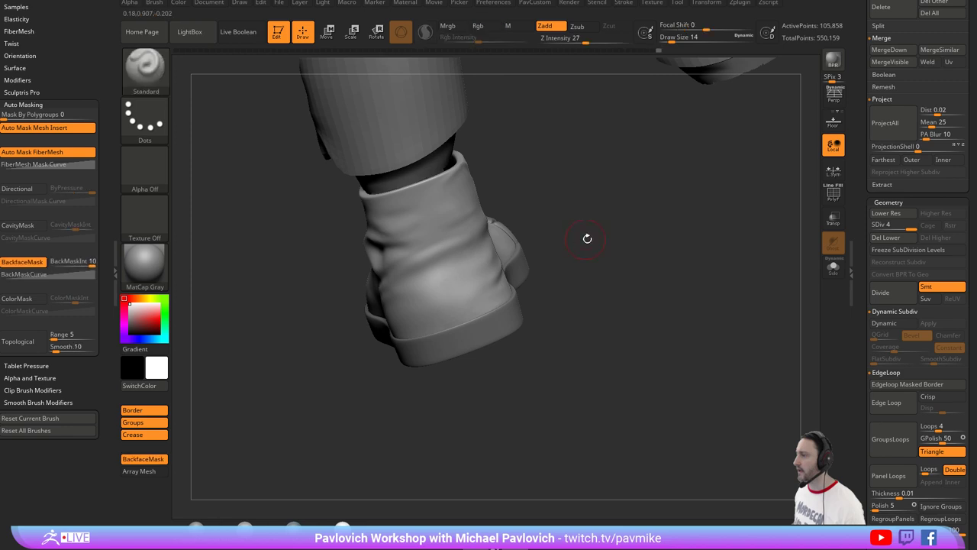
right_click_drag(586, 238, 518, 257)
right_click_drag(665, 316, 632, 337, "alt")
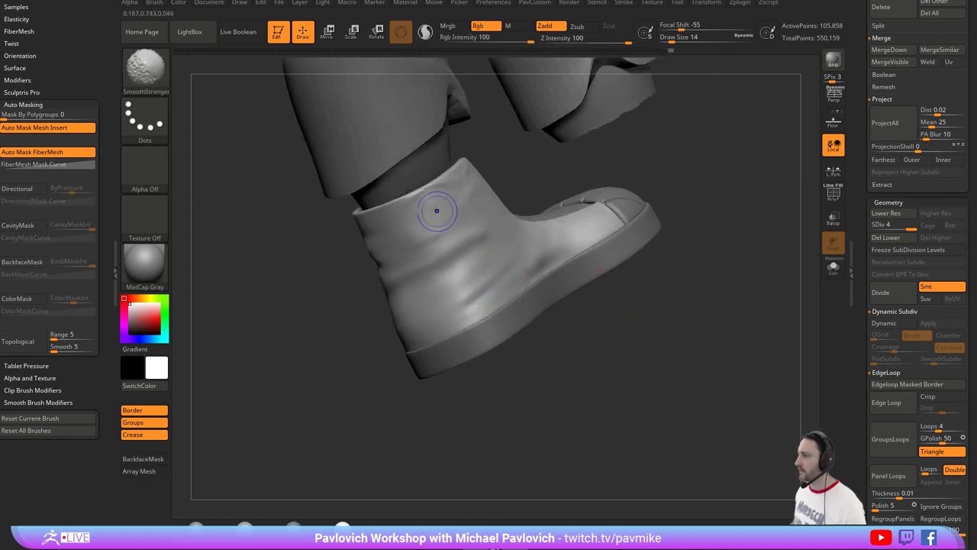
right_click_drag(456, 208, 481, 196)
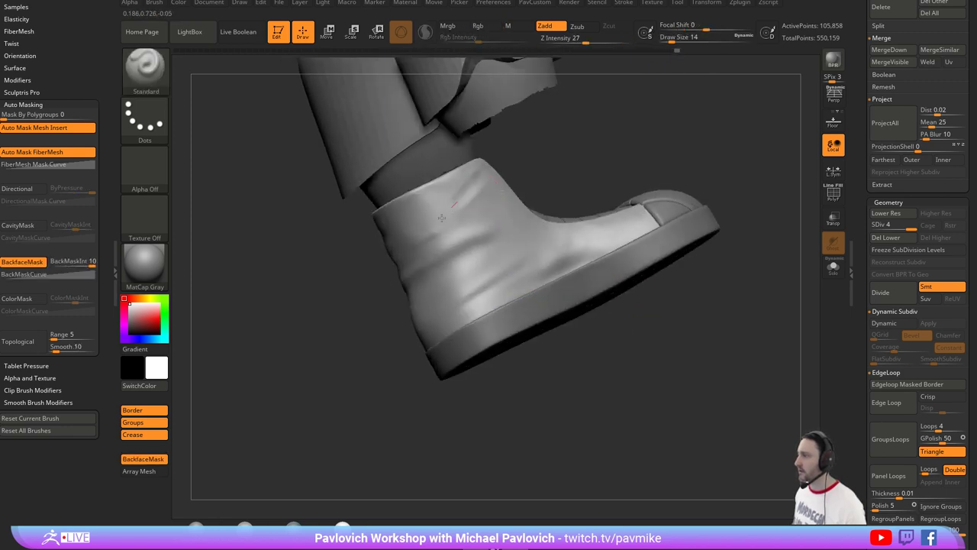
key("shift")
mouse_move(354, 272)
right_mouse_down()
mouse_move(467, 235)
mouse_move(633, 240)
mouse_move(628, 252)
right_mouse_up()
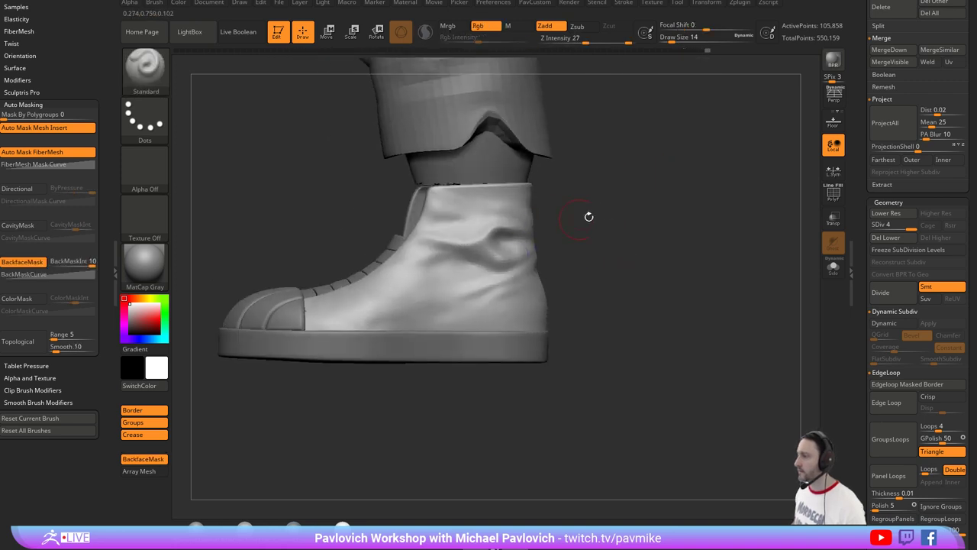
Sculpt finer creases into the upper's opposite side near the collar with the Standard brush at Draw Size 8.
right_click_drag(589, 216, 601, 203)
left_click_drag(488, 222, 466, 227)
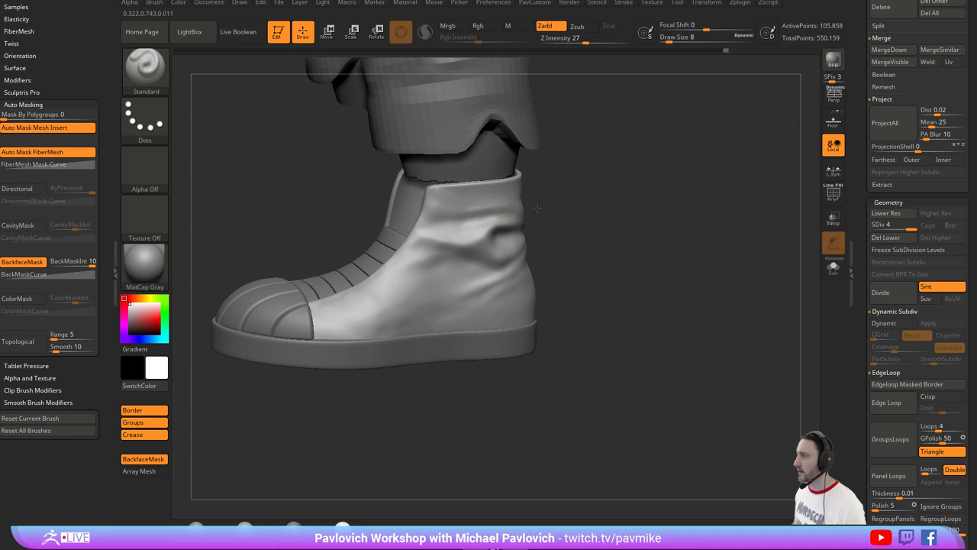
right_click_drag(538, 208, 482, 207)
right_click_drag(538, 184, 710, 232)
right_click_drag(656, 189, 691, 191)
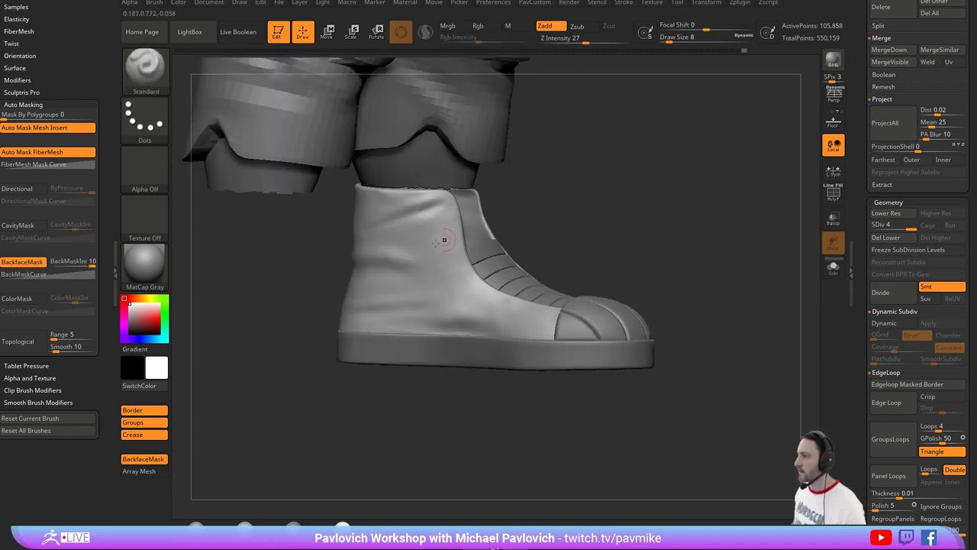
Sculpt side folds on the upper at Draw Size 12 and smooth them toward the tongue opening and sole.
key("s")
mouse_move(451, 243)
left_mouse_down()
mouse_move(420, 247)
mouse_move(424, 273)
left_mouse_up()
key("shift")
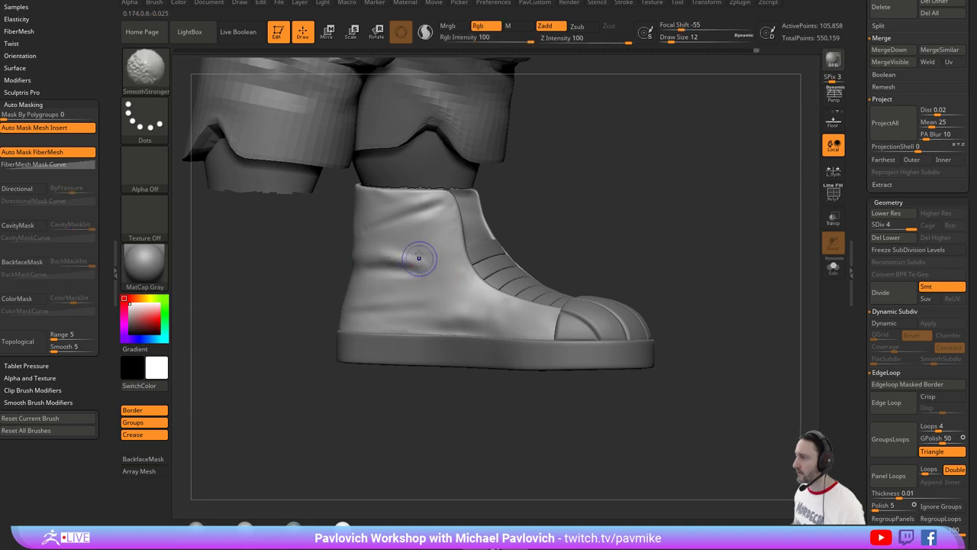
mouse_move(535, 217)
right_mouse_down()
mouse_move(589, 213)
mouse_move(580, 215)
right_mouse_up()
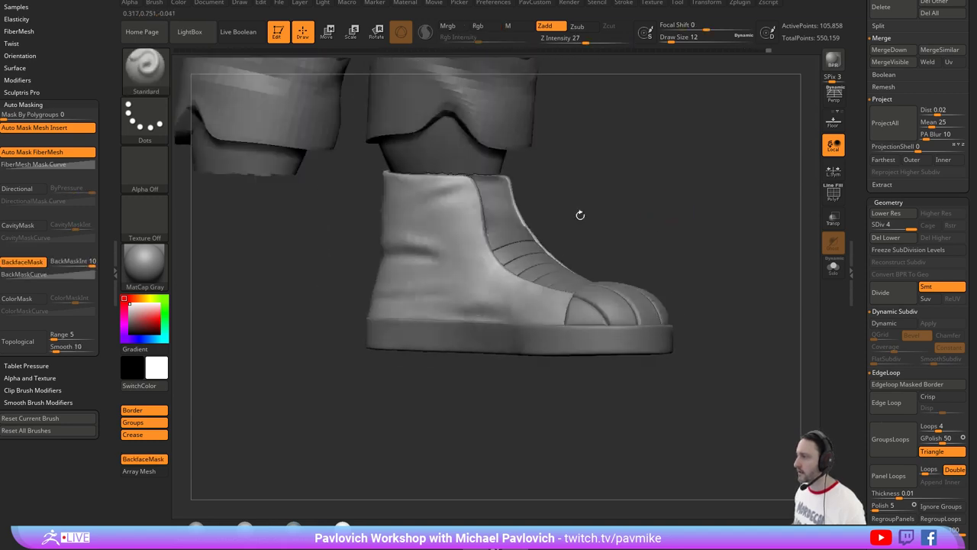
left_click_drag(479, 238, 467, 215, "shift")
right_click_drag(638, 235, 445, 296)
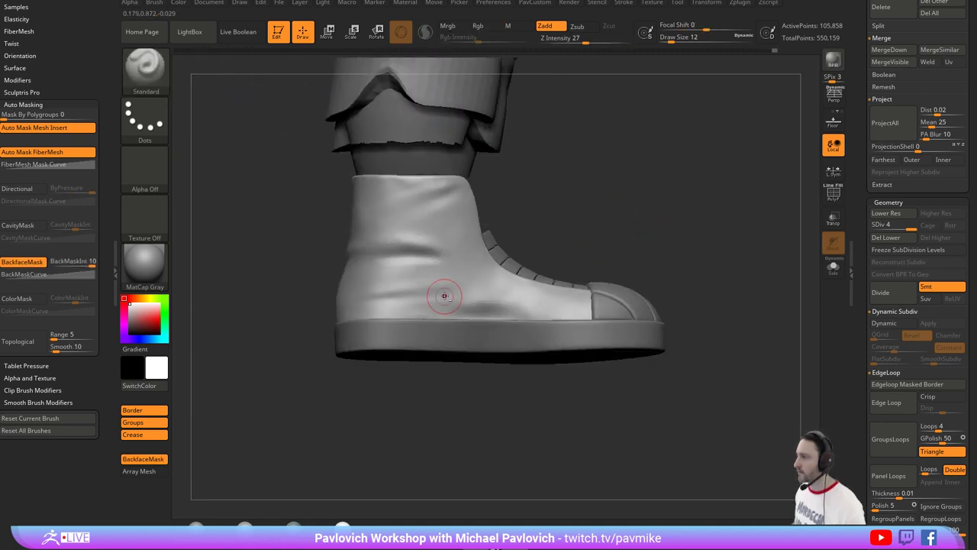
left_click_drag(435, 313, 458, 304, "shift")
mouse_move(604, 305)
right_mouse_down("ctrl")
mouse_move(605, 249)
mouse_move(639, 229)
mouse_move(634, 275)
mouse_move(644, 221)
mouse_move(655, 288)
right_mouse_up("ctrl")
Select the sneaker's tongue strips and set the Draw Size to 27.
left_click(524, 267, "alt")
key("s")
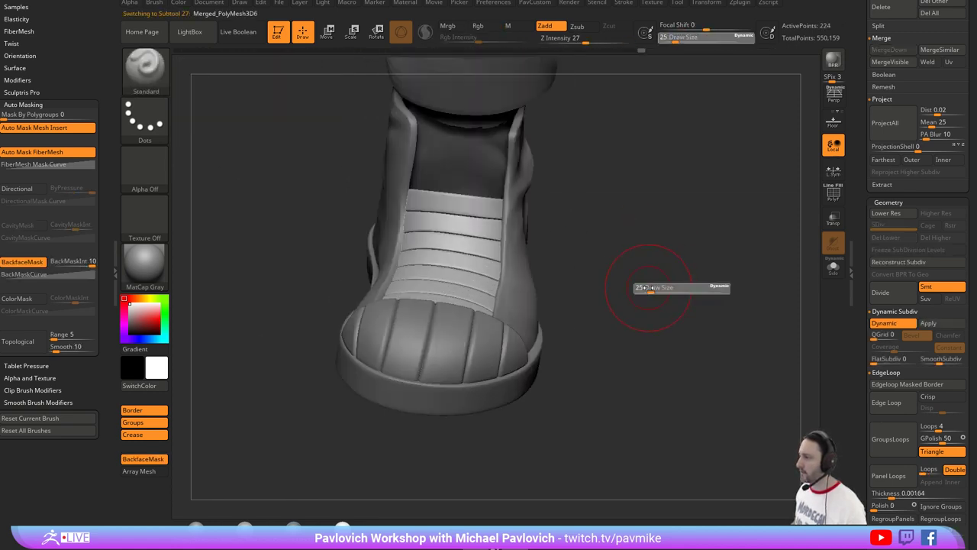
left_click_drag(648, 288, 664, 288)
right_click_drag(664, 288, 675, 262)
key("s")
left_click_drag(674, 265, 663, 265)
right_click_drag(663, 265, 659, 283)
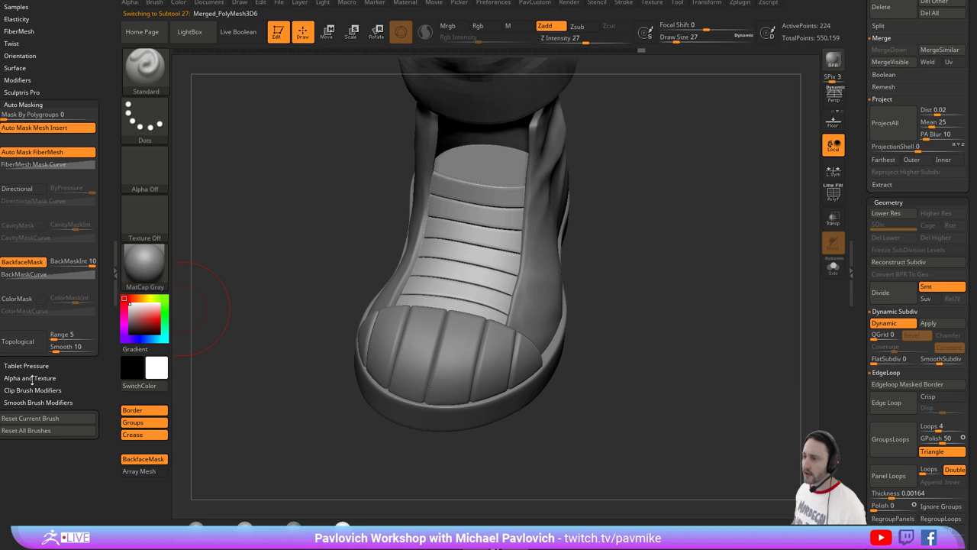
key("shift")
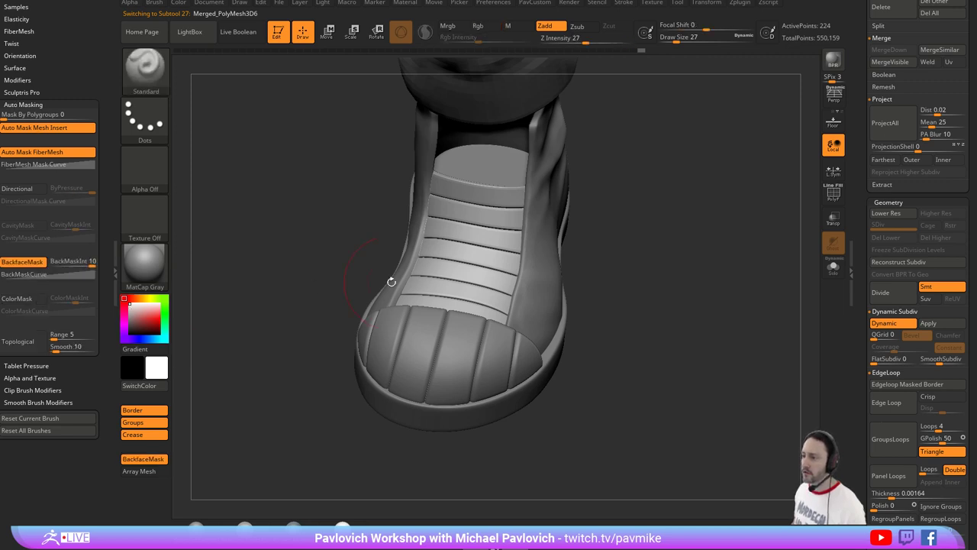
right_click_drag(631, 269, 629, 253)
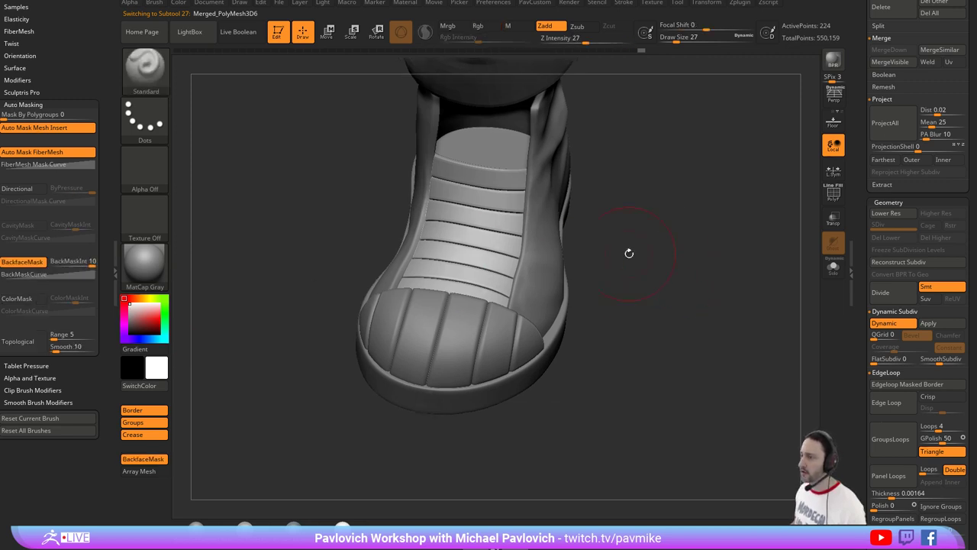
Switch to the Move brush and enable topological auto masking for it.
left_click(24, 348)
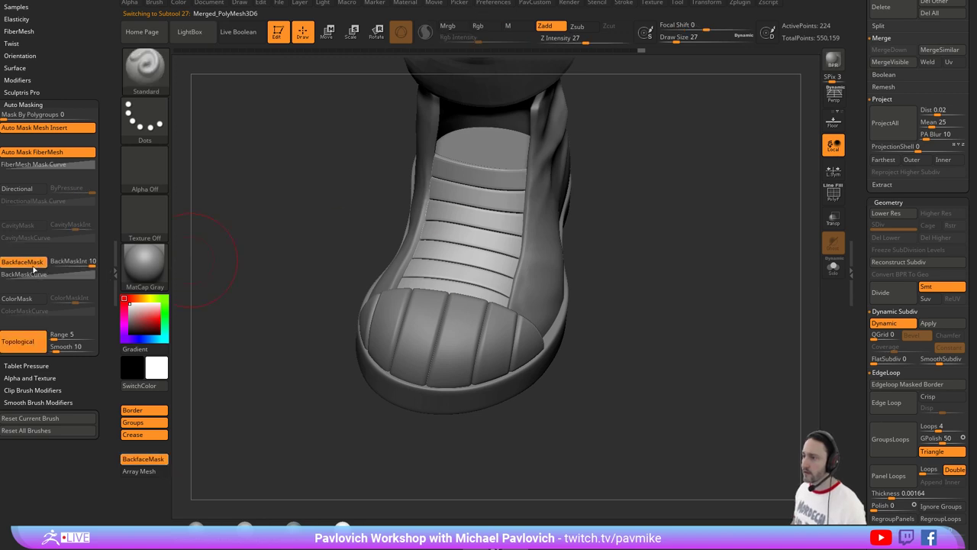
left_click(26, 343)
key("b")
key("m")
key("v")
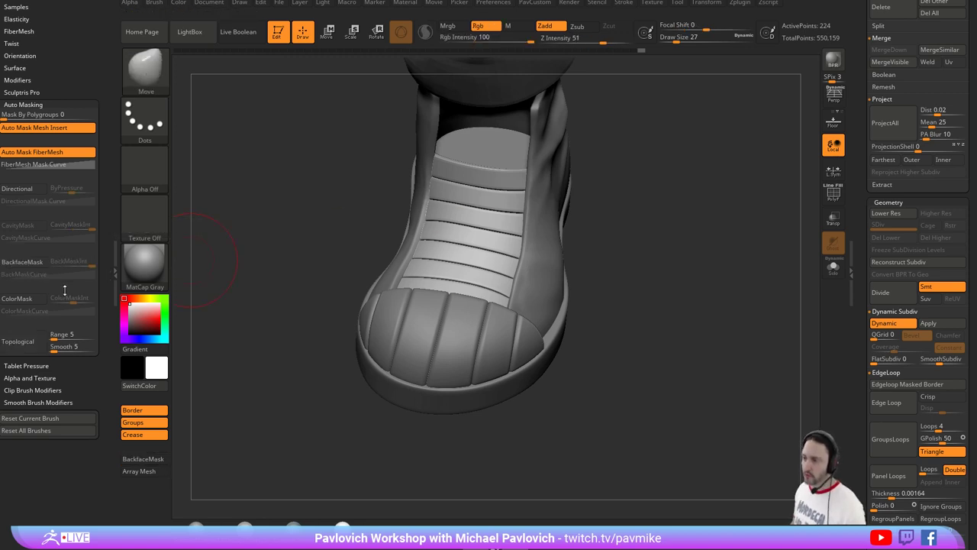
left_click(29, 337)
Shift the individual tongue strips out of alignment with the Move brush at Draw Size 49.
mouse_move(620, 212)
left_mouse_down()
mouse_move(535, 240)
mouse_move(556, 237)
mouse_move(547, 238)
left_mouse_up()
key("s")
mouse_move(624, 196)
left_mouse_down()
mouse_move(424, 216)
mouse_move(544, 218)
left_mouse_up()
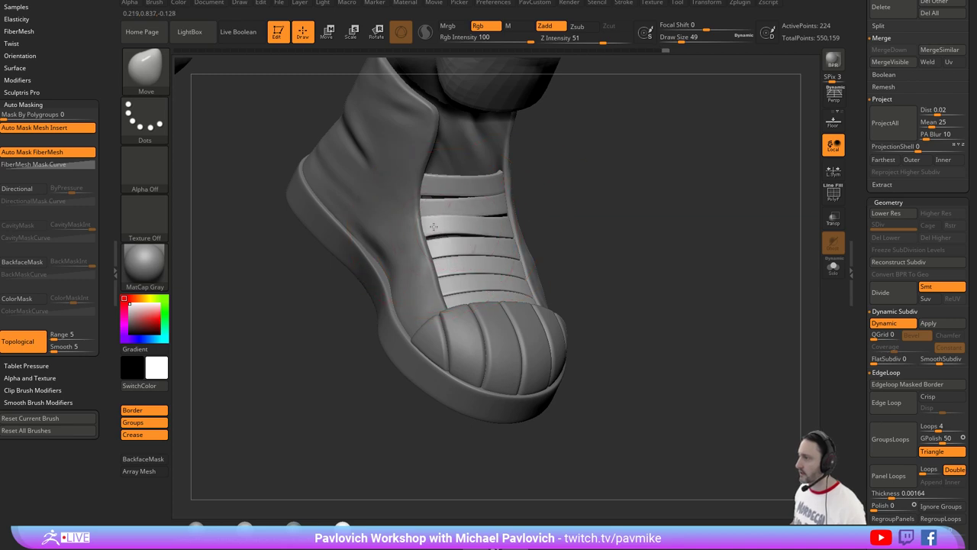
mouse_move(545, 220)
left_mouse_down()
mouse_move(526, 236)
mouse_move(432, 256)
left_mouse_up()
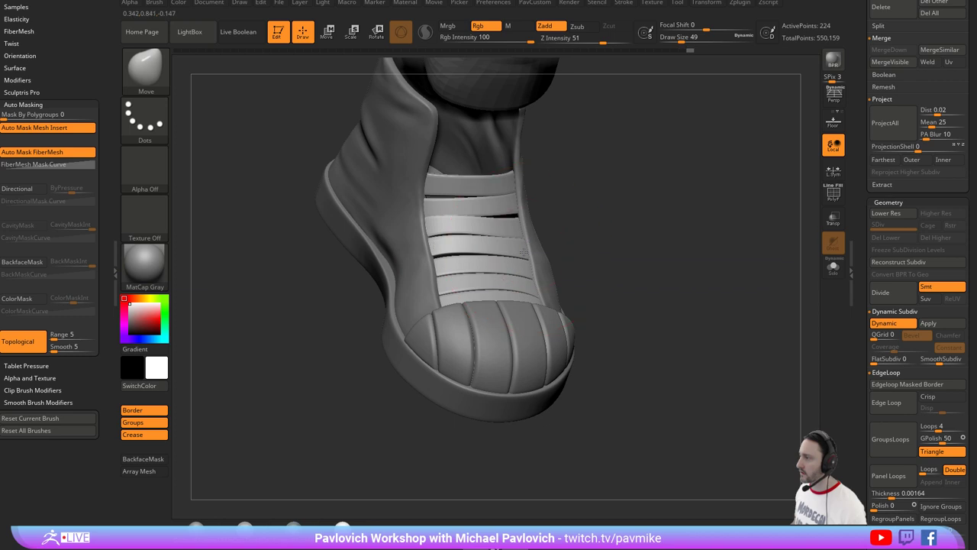
left_click_drag(533, 254, 437, 266)
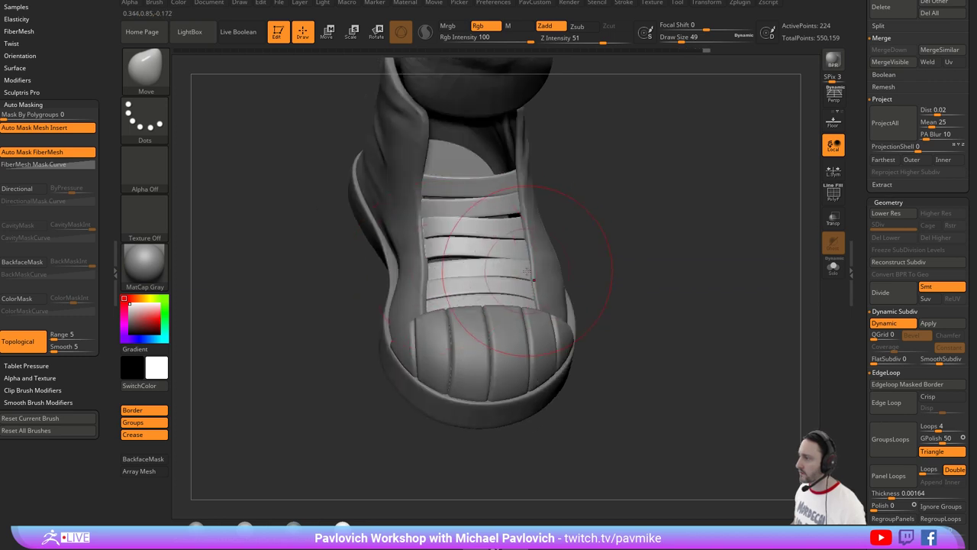
mouse_move(598, 264)
left_mouse_down()
mouse_move(580, 242)
mouse_move(503, 244)
left_mouse_up()
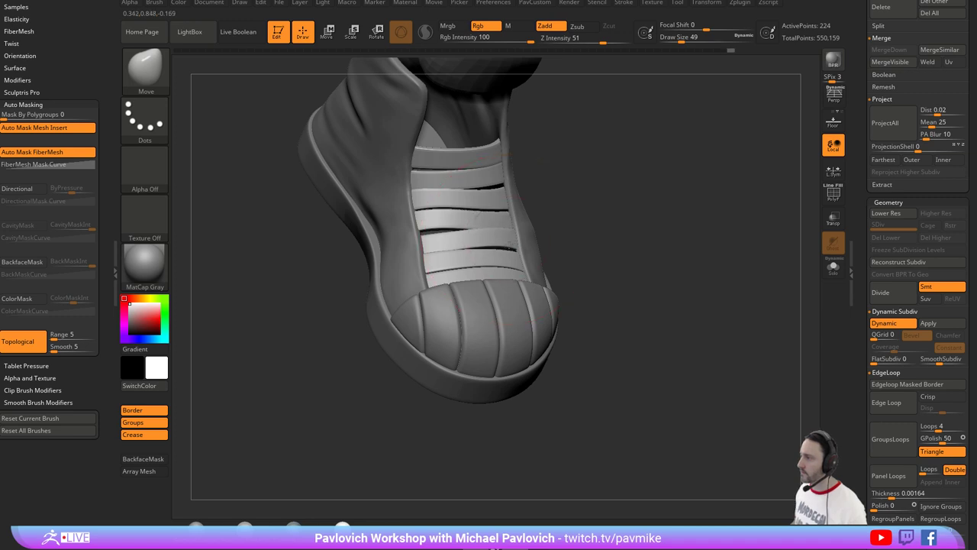
Adjust the angle of the strips nearer the toe cap and reduce the Move brush's Draw Size to 31.
left_click_drag(578, 243, 420, 235)
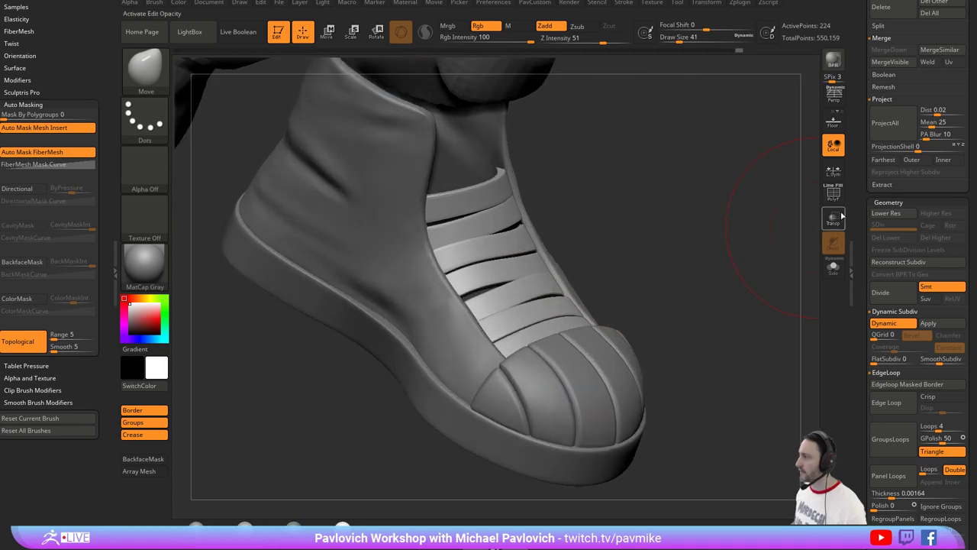
key("shift+f")
mouse_move(548, 242)
left_mouse_down()
mouse_move(731, 252)
mouse_move(587, 252)
mouse_move(544, 275)
left_mouse_up()
key("shift+f")
key("s")
left_click_drag(628, 258, 650, 225)
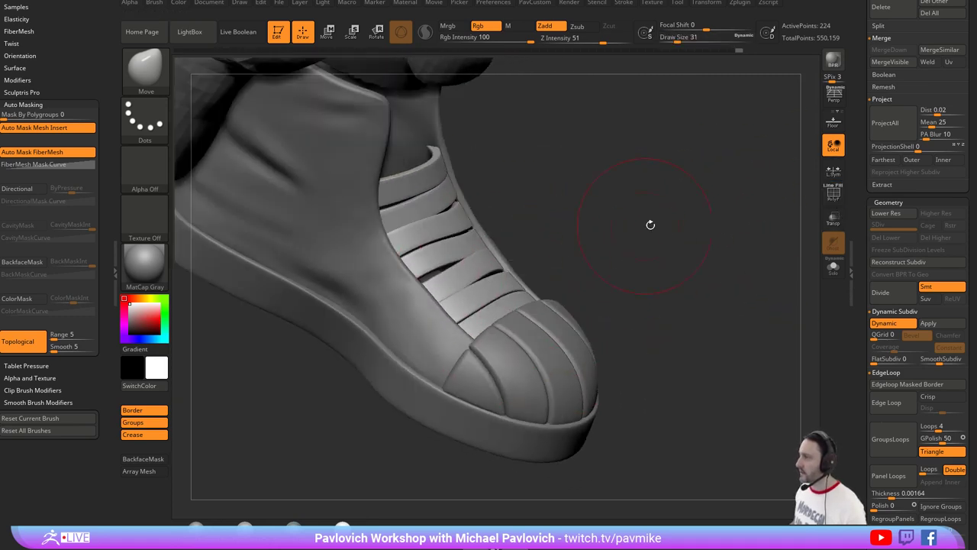
Reposition the tongue strips between the upper's edges, enlarging the Move brush to Draw Size 56.
key("2")
left_click_drag(664, 120, 672, 120)
mouse_move(564, 178)
left_mouse_down()
mouse_move(459, 186)
mouse_move(564, 190)
mouse_move(574, 158)
mouse_move(576, 174)
mouse_move(560, 173)
left_mouse_up()
key("bracketleft")
key("bracketleft")
key("bracketleft")
key("s")
left_click_drag(559, 172, 578, 173)
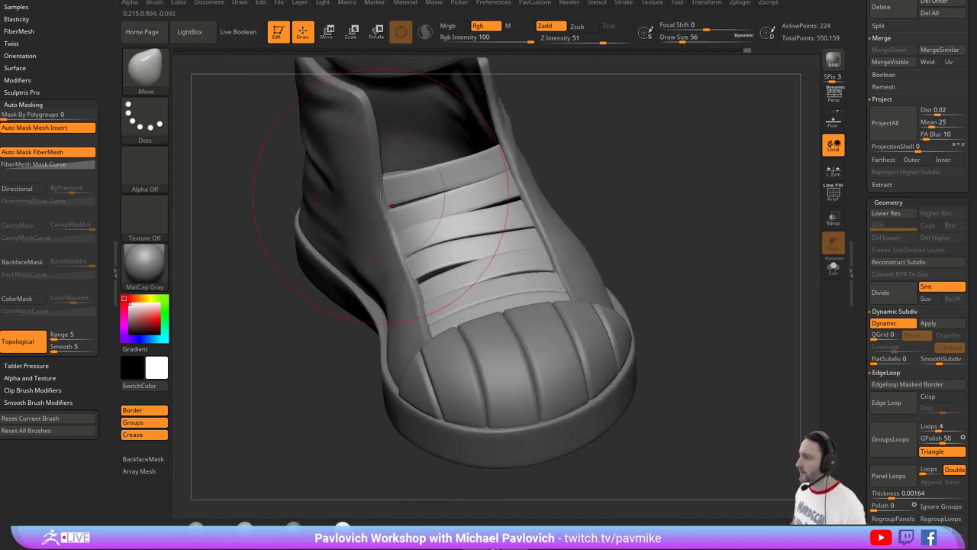
Undo the last strip move and even out the gaps at the strips' ends with the Move brush at Draw Size 71.
key("ctrl+z")
key("s")
left_click(390, 197)
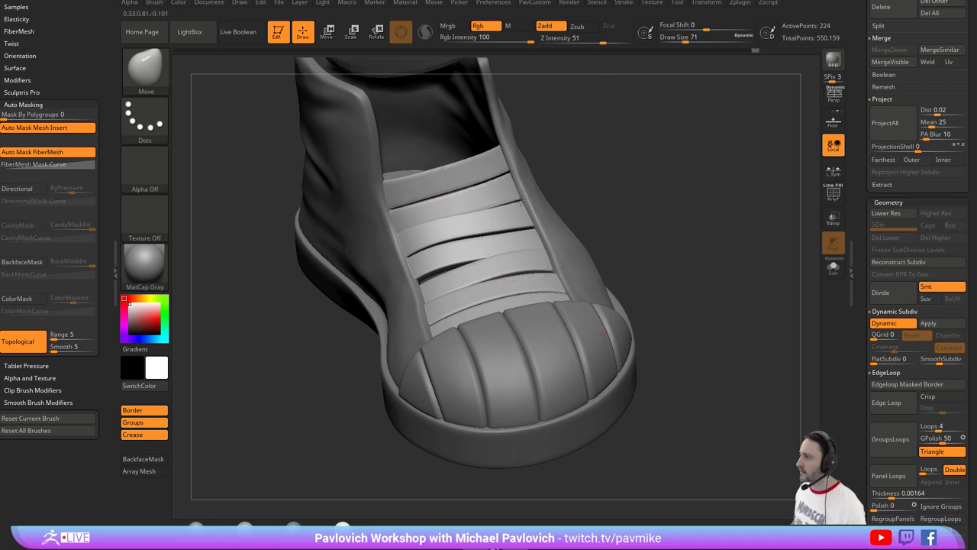
left_click_drag(413, 277, 410, 258)
left_click_drag(521, 224, 517, 228)
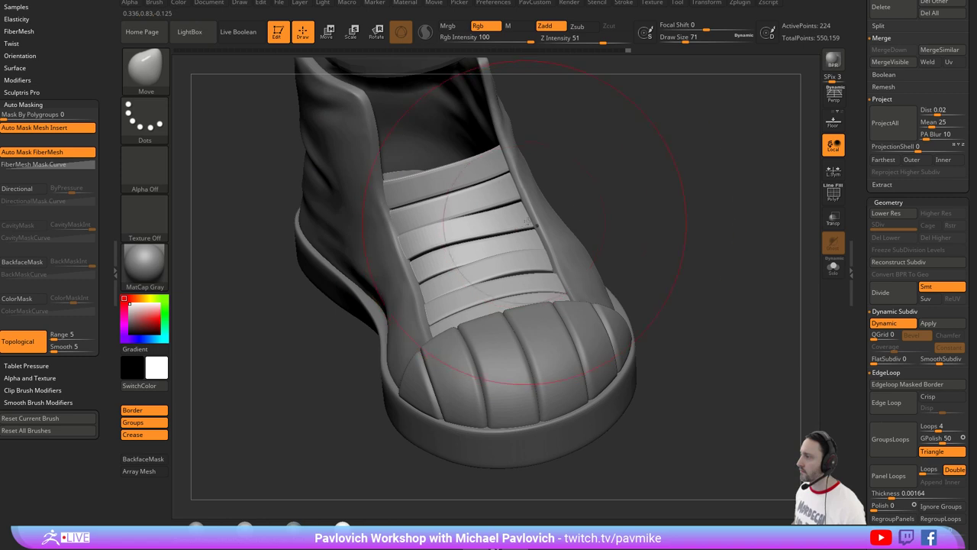
Return to the Standard brush and apply the tongue strips' dynamic subdivision as real subdivision levels.
right_click_drag(519, 254, 549, 260)
mouse_move(634, 259)
right_mouse_down("ctrl")
mouse_move(631, 201)
mouse_move(622, 239)
mouse_move(641, 245)
mouse_move(613, 264)
mouse_move(626, 245)
mouse_move(642, 292)
mouse_move(628, 251)
mouse_move(696, 249)
right_mouse_up("ctrl")
key("1")
key("s")
key("2")
left_click(733, 306)
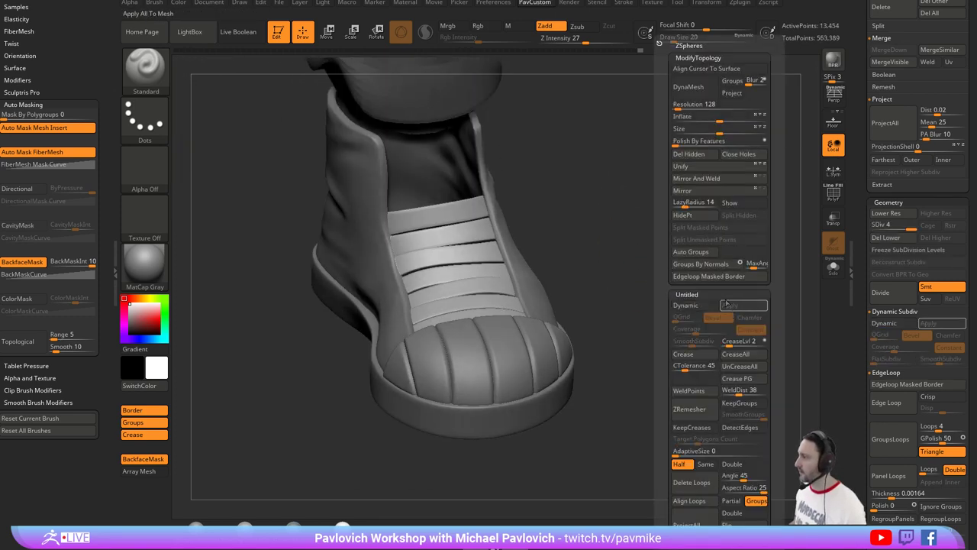
Sculpt lengthwise creases into the upper and middle tongue strips with the Standard brush at Draw Size 8.
right_click_drag(631, 231, 611, 284, "alt")
right_click_drag(450, 237, 407, 220)
left_click_drag(403, 221, 449, 213)
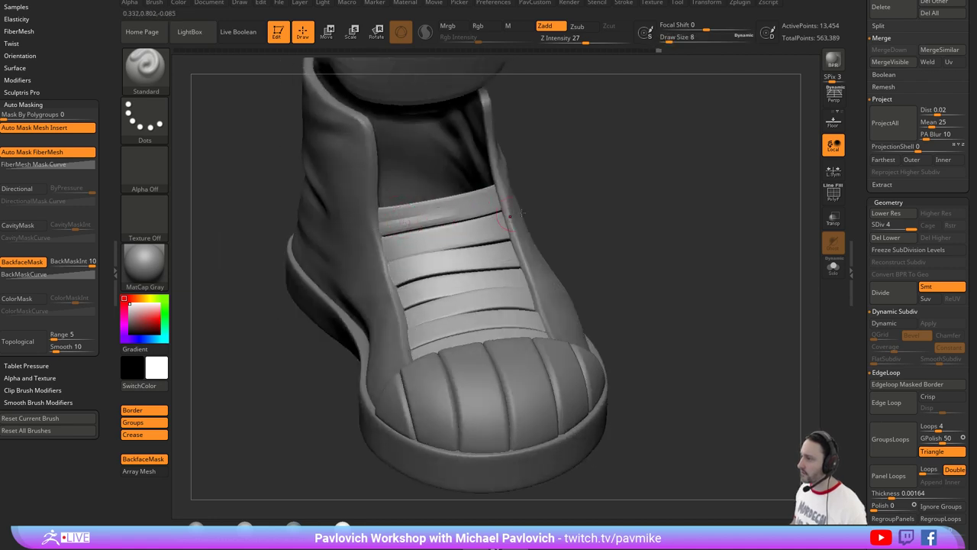
right_click_drag(569, 212, 443, 252)
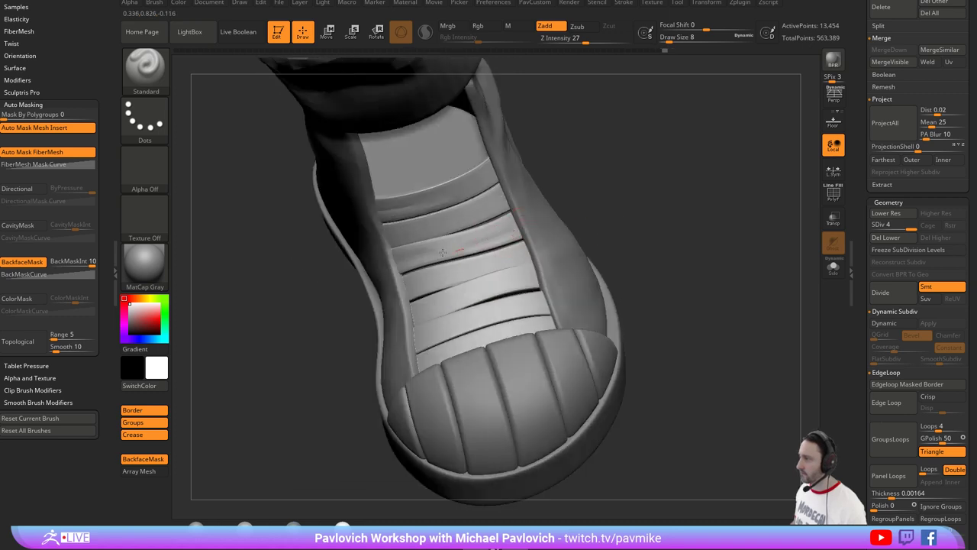
right_click_drag(605, 239, 590, 210)
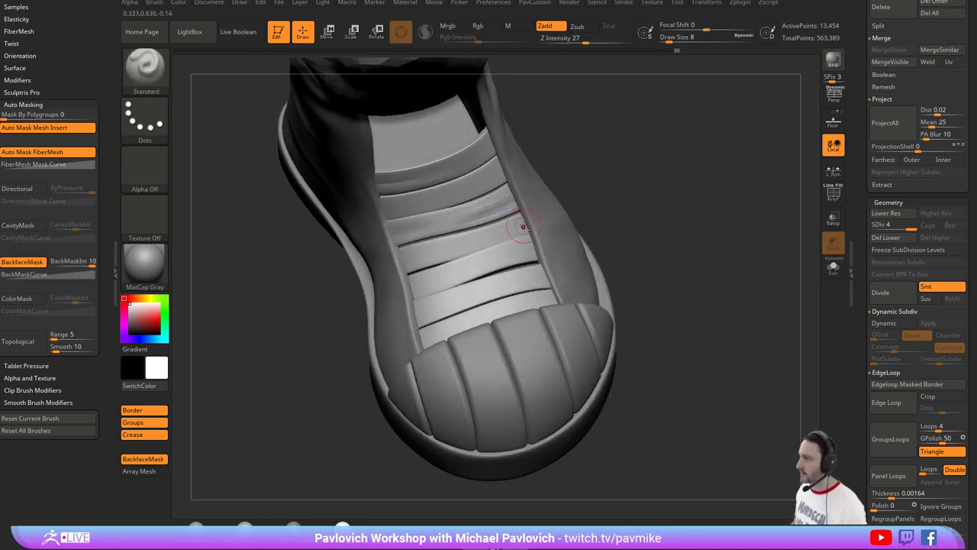
left_click_drag(522, 226, 458, 244)
Continue sculpting fine creases across the tongue strips down to the toe cap.
right_click_drag(477, 243, 429, 248)
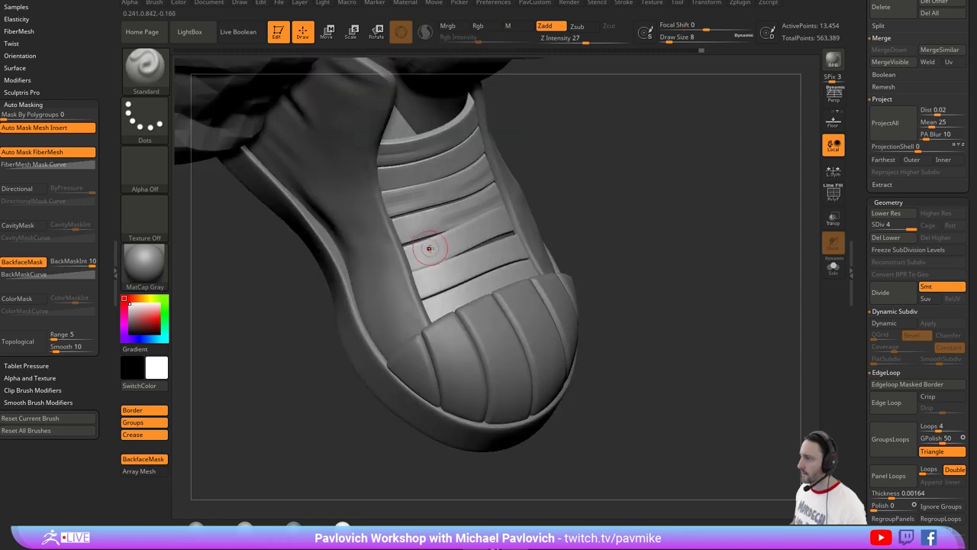
right_click_drag(568, 216, 521, 247)
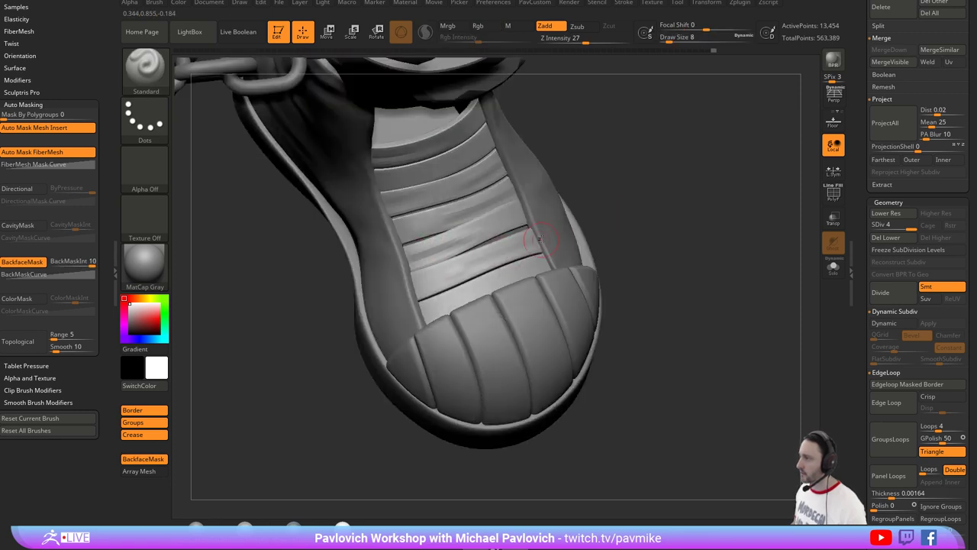
right_click_drag(463, 262, 596, 233)
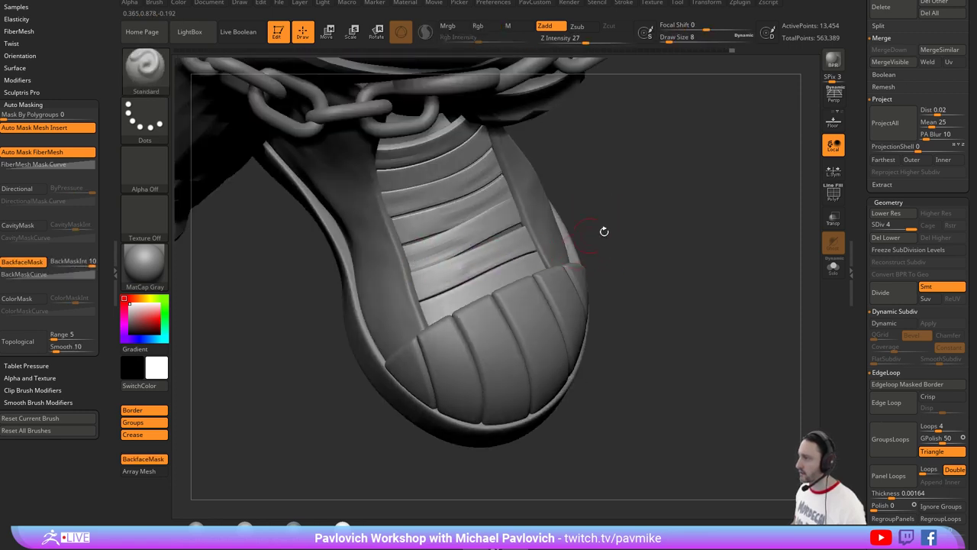
mouse_move(457, 300)
right_mouse_down()
mouse_move(590, 169)
mouse_move(531, 229)
mouse_move(695, 247)
mouse_move(663, 242)
mouse_move(620, 272)
mouse_move(634, 230)
mouse_move(523, 237)
right_mouse_up()
key("shift")
Select the sneaker's upper and lower it to subdivision level 1.
left_click(524, 238, "alt")
right_click_drag(726, 261, 760, 268, "shift")
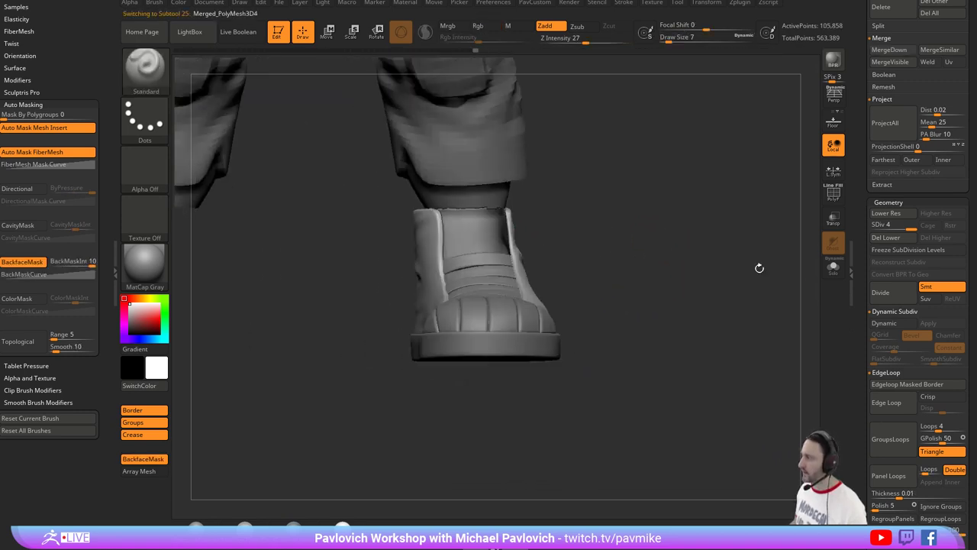
left_click(872, 226)
right_click_drag(583, 175, 558, 242, "alt")
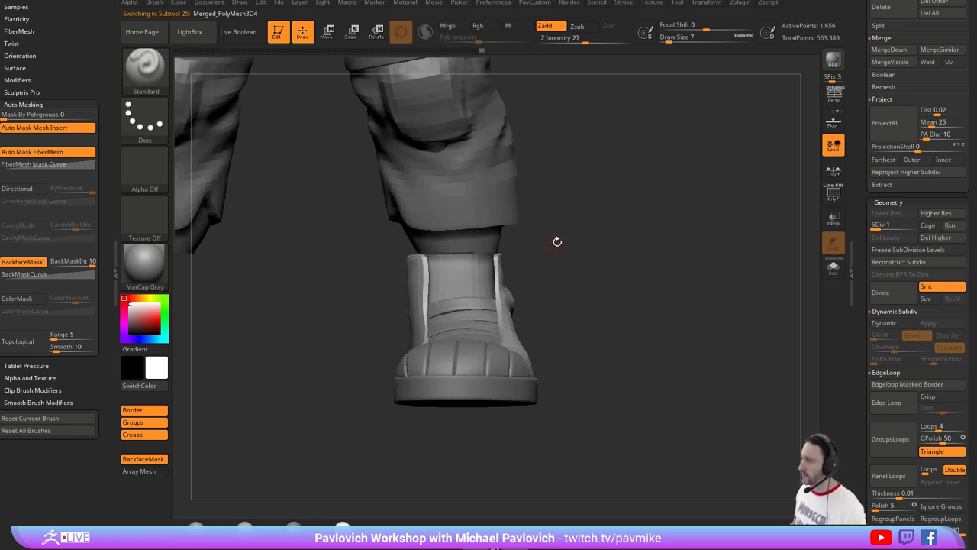
Isolate one front flap of the sneaker upper's collar with a mask and rotate it outward with the transform gizmo.
left_click_drag(585, 207, 371, 297, "ctrl")
right_click_drag(580, 279, 519, 281)
left_click(519, 281, "ctrl")
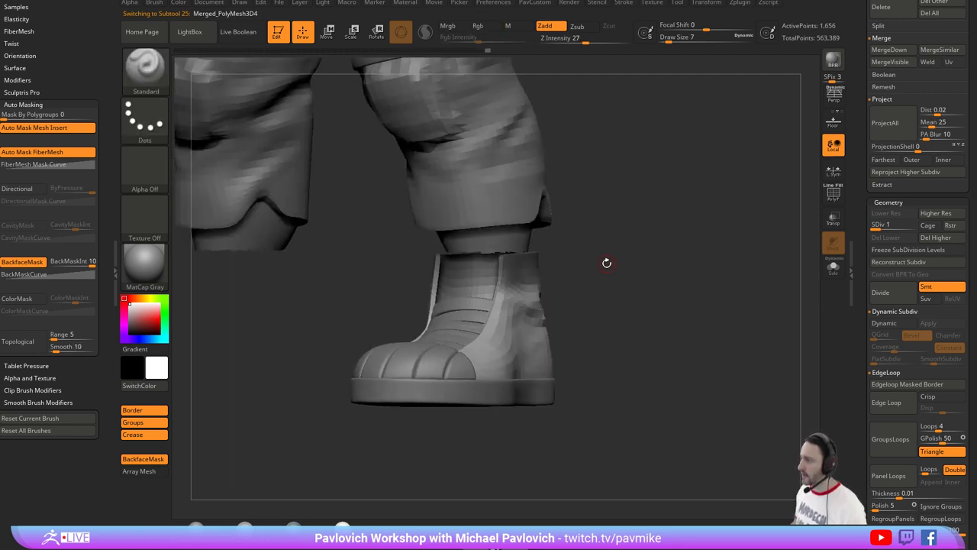
right_click_drag(607, 262, 533, 245)
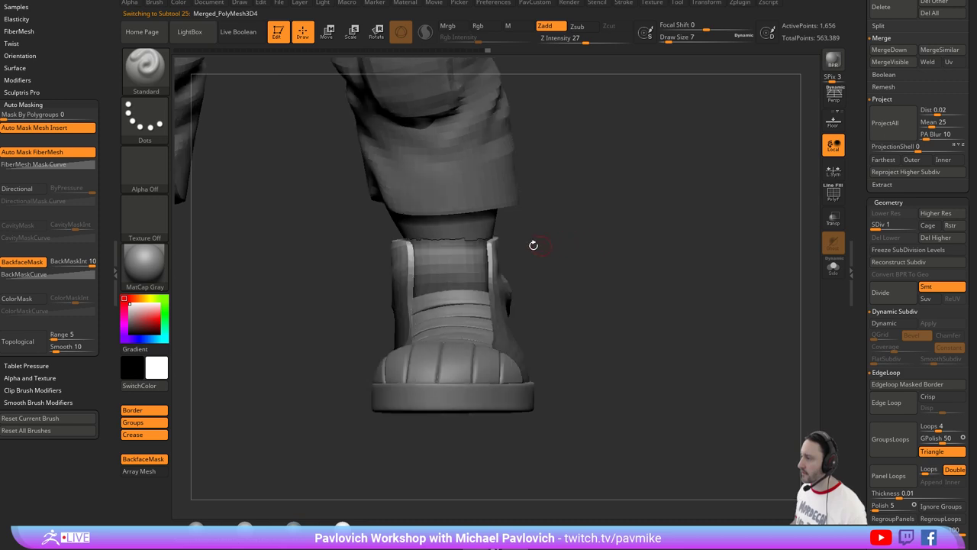
key("w")
left_click(492, 271, "alt")
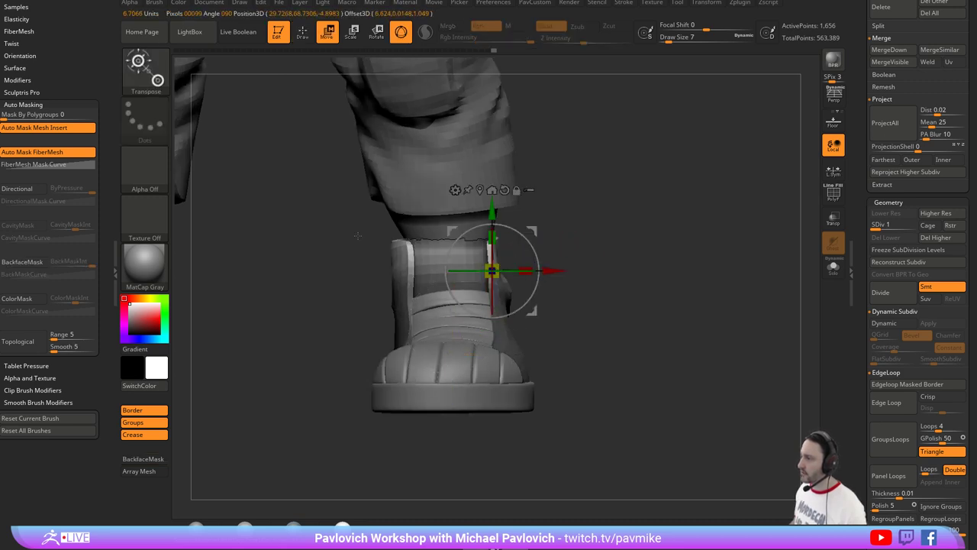
left_click_drag(323, 200, 432, 330, "ctrl")
left_click_drag(323, 330, 323, 330, "ctrl")
left_click_drag(537, 247, 543, 271)
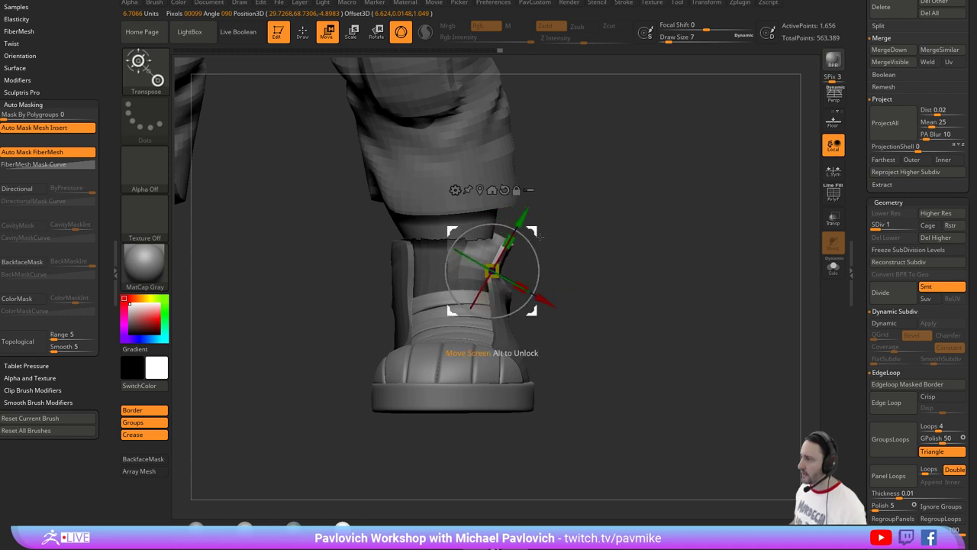
left_click_drag(539, 231, 547, 223)
Mask off the rest of the upper and flare the opposite front collar flap outward with the gizmo.
key("q")
left_click(526, 209, "ctrl")
left_click_drag(339, 197, 443, 290, "ctrl")
left_click(571, 247, "ctrl")
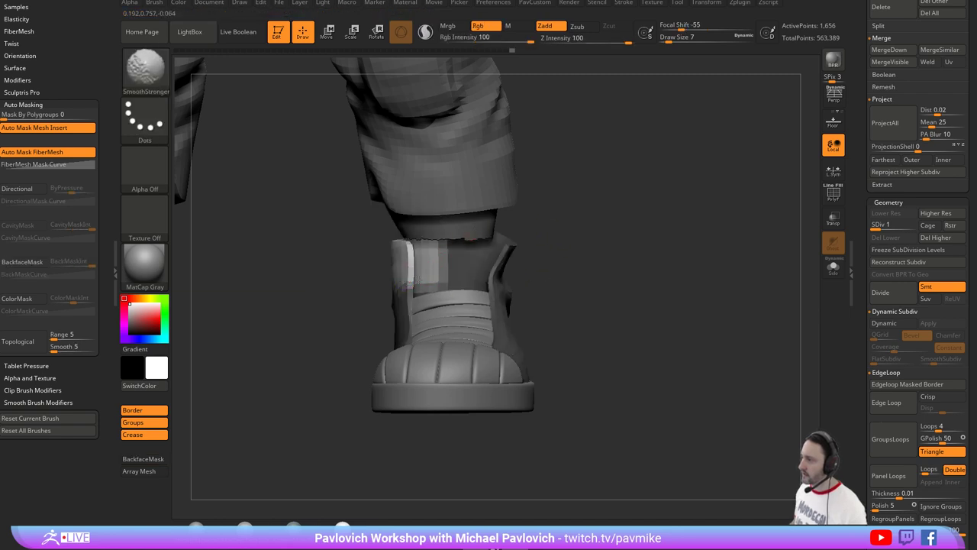
key("w")
left_click(403, 278, "alt")
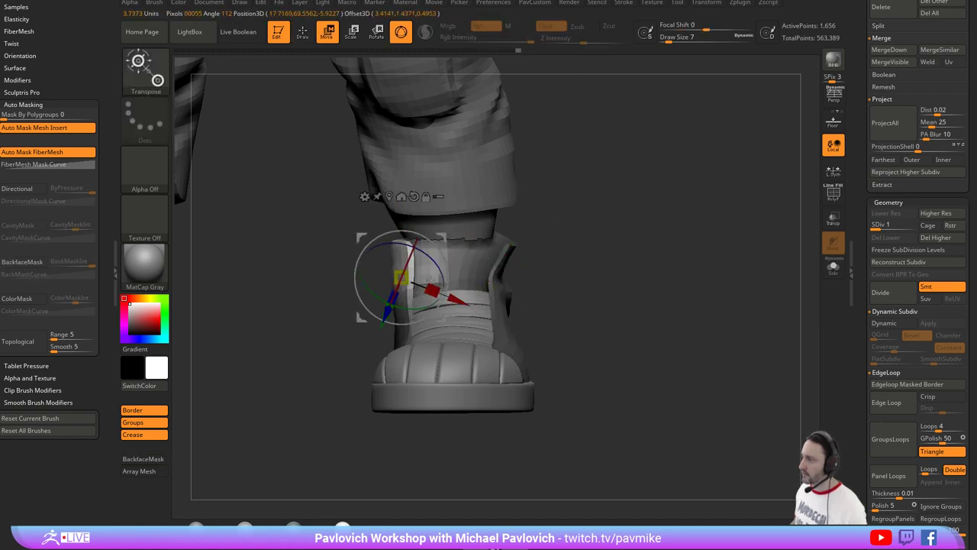
left_click_drag(442, 255, 432, 242)
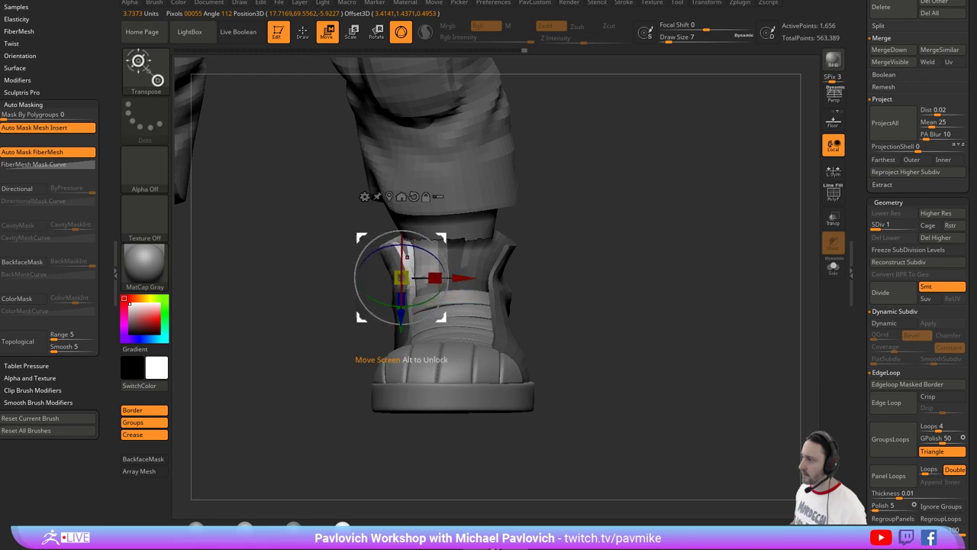
mouse_move(600, 234)
left_mouse_down()
mouse_move(572, 236)
mouse_move(611, 237)
left_mouse_up()
left_click_drag(442, 250, 437, 240)
Clear the mask, isolate the upper, and pull the back of its collar outward with the topological Move brush.
key("q")
mouse_move(596, 238)
left_mouse_down()
mouse_move(522, 242)
mouse_move(532, 239)
left_mouse_up()
left_click_drag(587, 264, 611, 270, "ctrl")
left_click(834, 267)
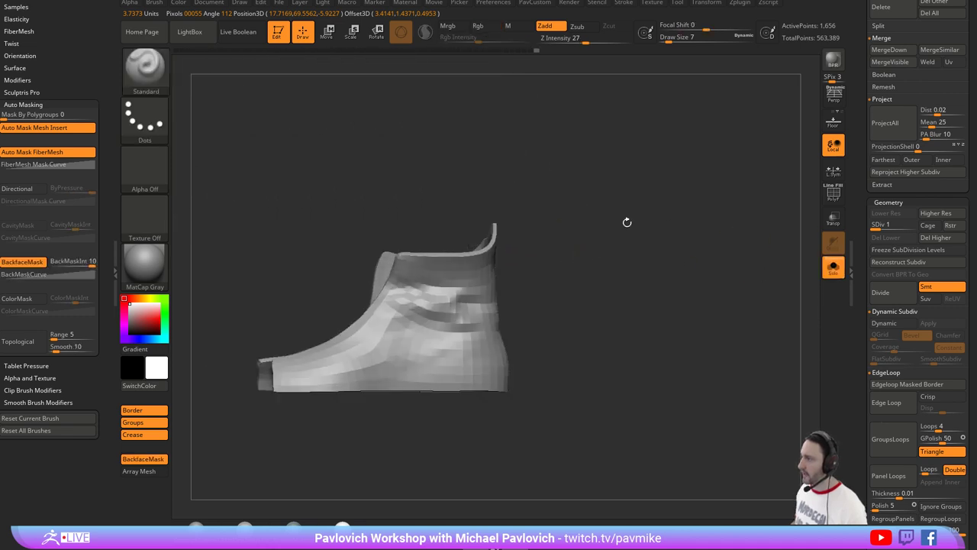
mouse_move(627, 222)
left_mouse_down()
mouse_move(563, 303)
mouse_move(543, 262)
left_mouse_up()
key("b")
key("m")
key("v")
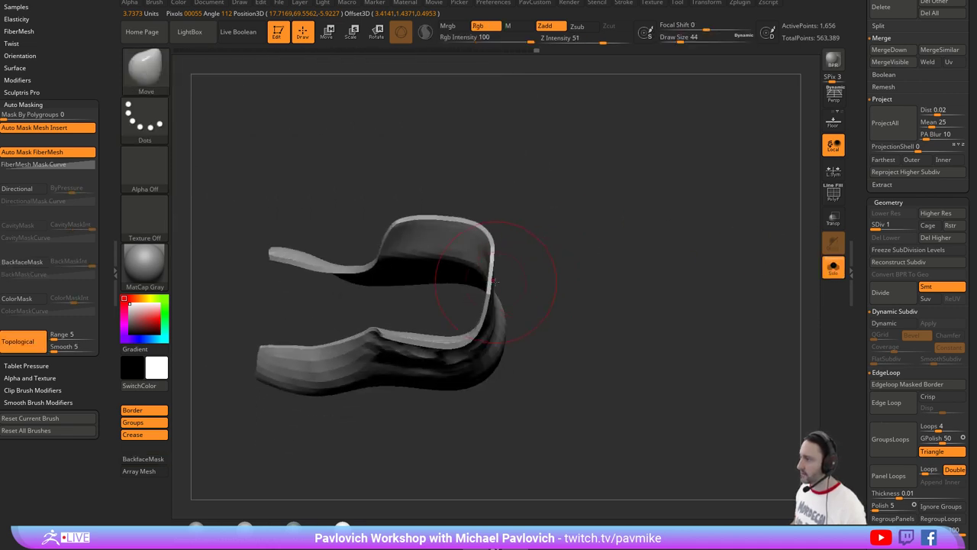
left_click_drag(495, 281, 501, 281)
Mask the upper around the back of the collar, adjust the rim at Draw Size 22, and clear the mask.
mouse_move(563, 303)
left_mouse_down()
mouse_move(543, 242)
mouse_move(535, 258)
left_mouse_up()
left_click_drag(551, 204, 465, 324, "ctrl")
left_click(477, 326, "ctrl")
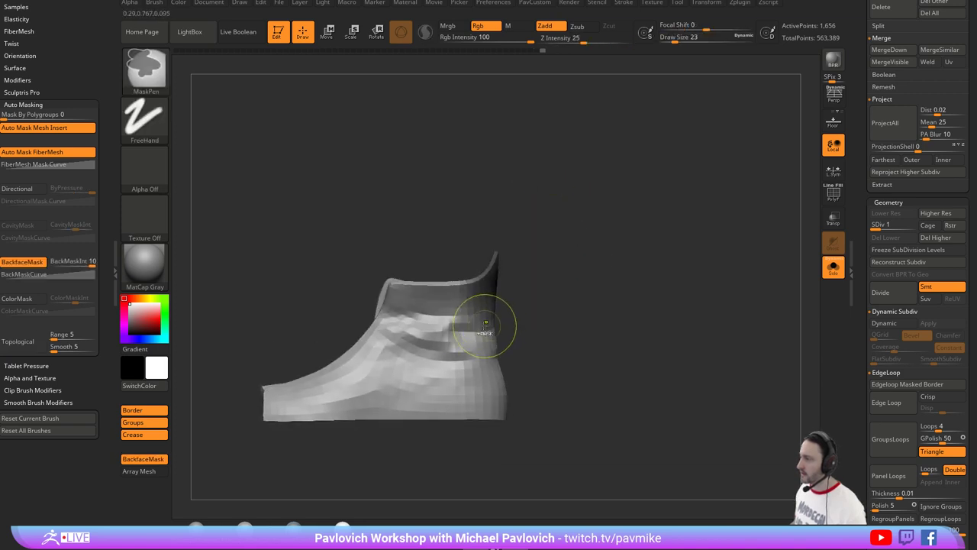
left_click(536, 312, "ctrl")
key("w")
key("s")
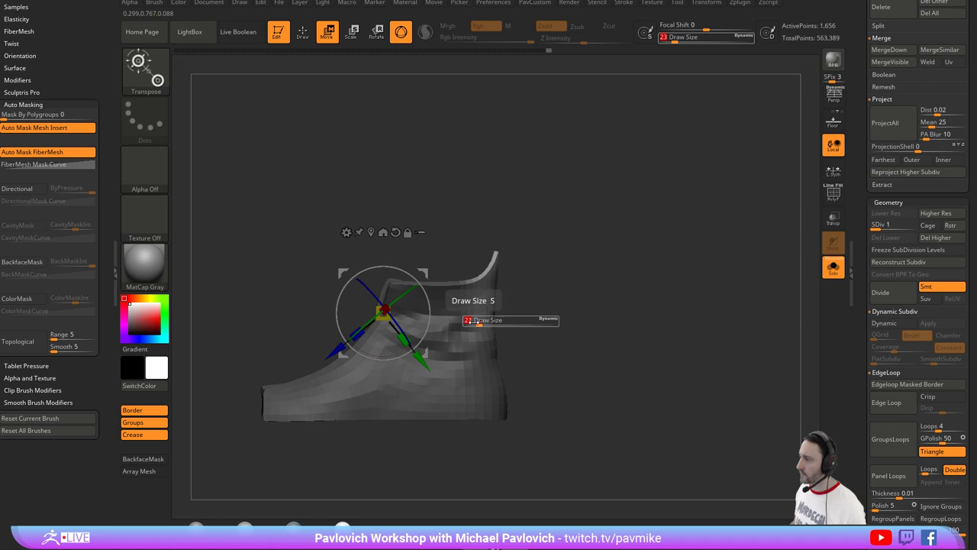
mouse_move(474, 321)
left_mouse_down()
mouse_move(524, 320)
mouse_move(469, 321)
mouse_move(509, 330)
left_mouse_up()
key("s")
key("q")
key("w")
key("s")
left_click(474, 322)
key("q")
mouse_move(543, 301)
left_mouse_down()
mouse_move(552, 275)
mouse_move(524, 269)
mouse_move(567, 280)
mouse_move(531, 263)
mouse_move(540, 268)
left_mouse_up()
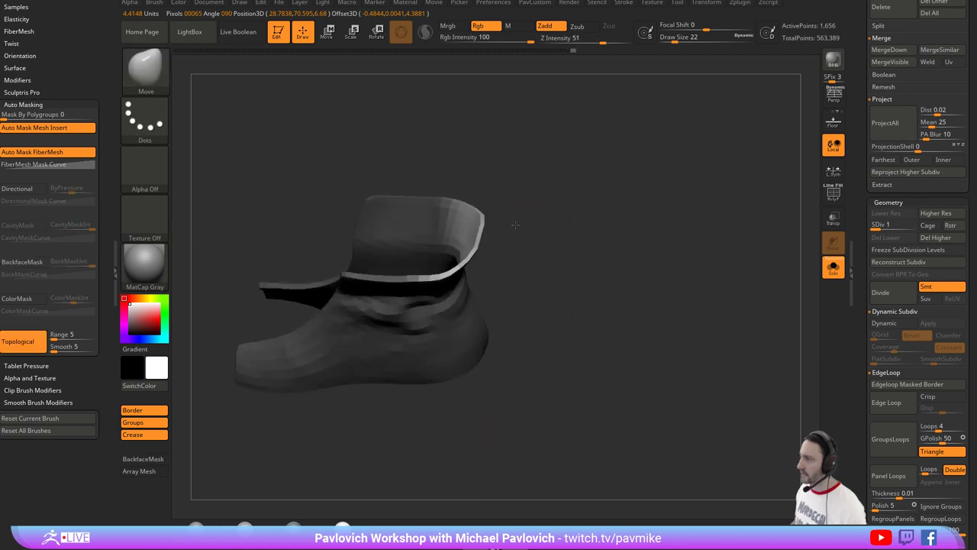
key("ctrl")
left_click_drag(543, 230, 566, 236, "ctrl")
Refine the collar's back edge in polyframe view with the Move brush at Draw Size 13, and show the whole character again.
left_click_drag(565, 236, 606, 255)
left_click(833, 194)
key("2")
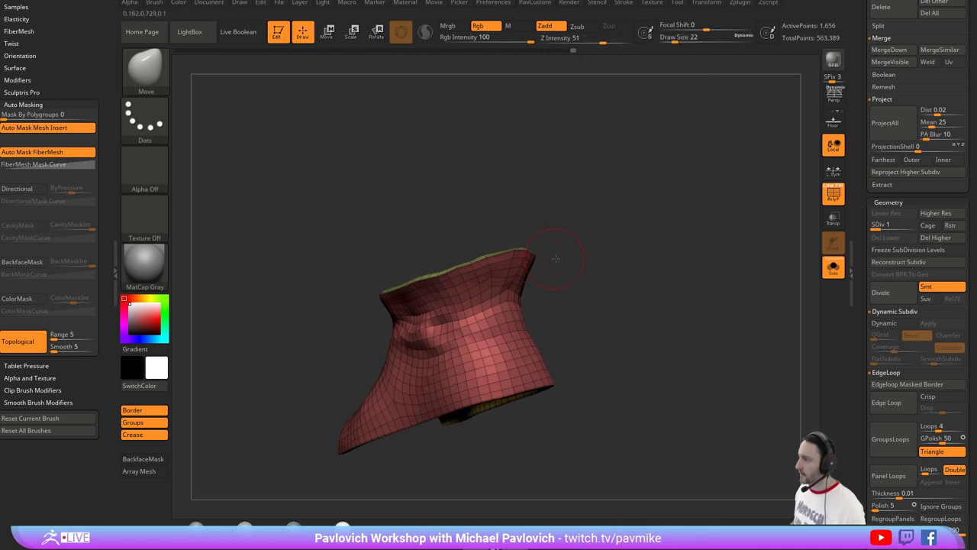
mouse_move(546, 248)
left_mouse_down()
mouse_move(559, 267)
mouse_move(510, 263)
mouse_move(497, 272)
mouse_move(504, 284)
left_mouse_up()
key("s")
left_click(470, 277)
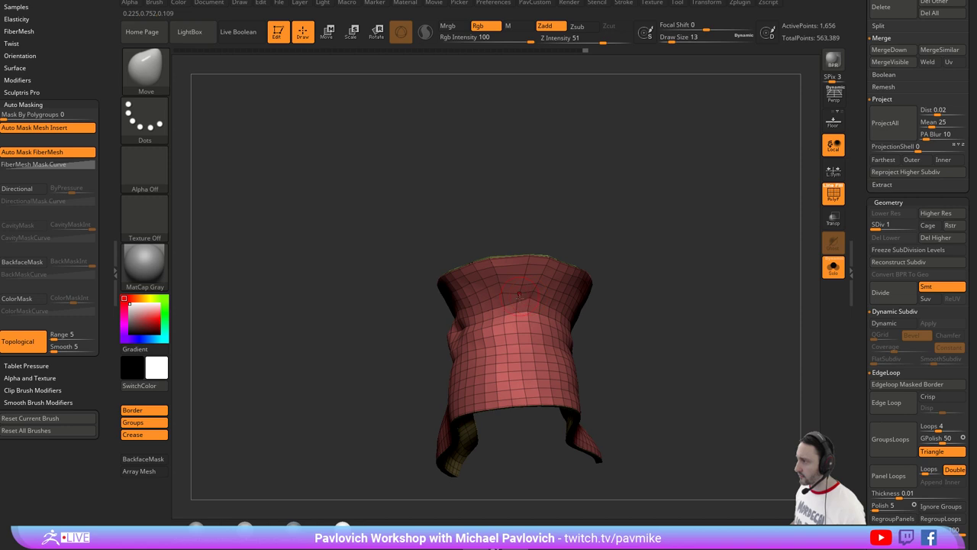
mouse_move(628, 293)
left_mouse_down()
mouse_move(579, 280)
mouse_move(609, 284)
mouse_move(596, 268)
mouse_move(607, 322)
mouse_move(600, 267)
mouse_move(611, 252)
mouse_move(719, 265)
left_mouse_up()
key("shift")
left_click(833, 195)
left_click(833, 266)
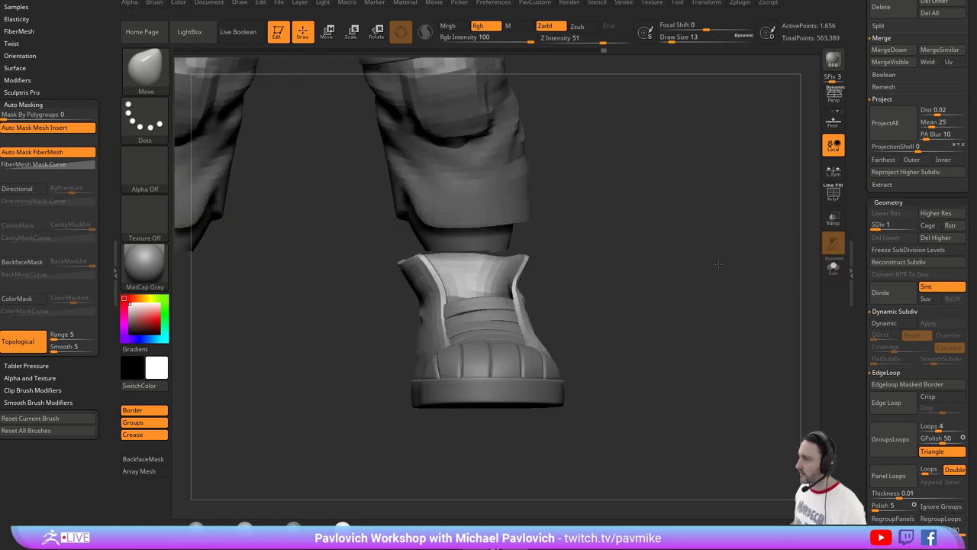
Reselect the sneaker upper, raise it to subdivision level 4, and return to the Standard brush.
left_click(502, 241, "alt")
mouse_move(607, 253)
left_mouse_down("alt")
mouse_move(603, 244)
mouse_move(590, 265)
mouse_move(570, 239)
mouse_move(639, 253)
left_mouse_up("alt")
left_click(603, 245, "ctrl+shift")
key("2")
left_click(486, 249, "alt")
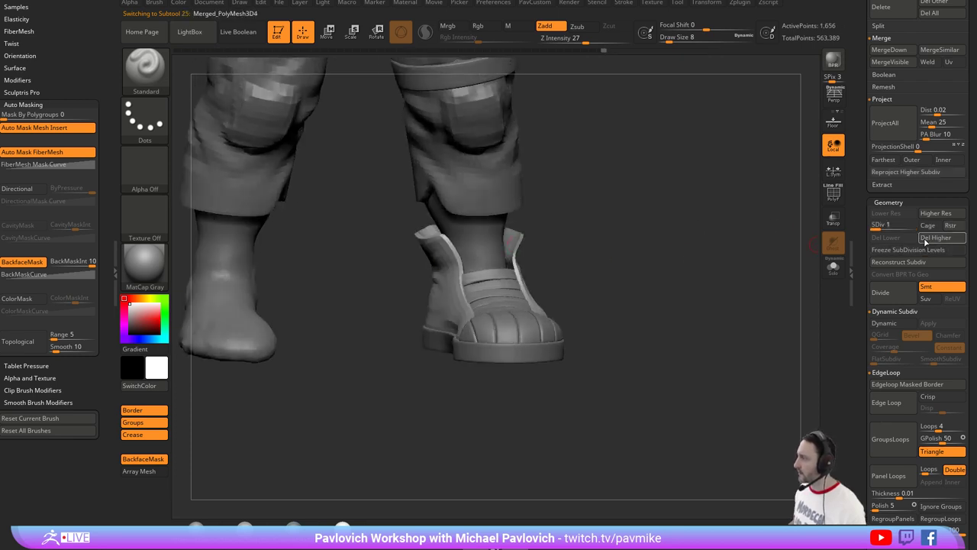
left_click_drag(639, 234, 461, 244)
key("b")
key("m")
key("v")
key("b")
key("s")
key("t")
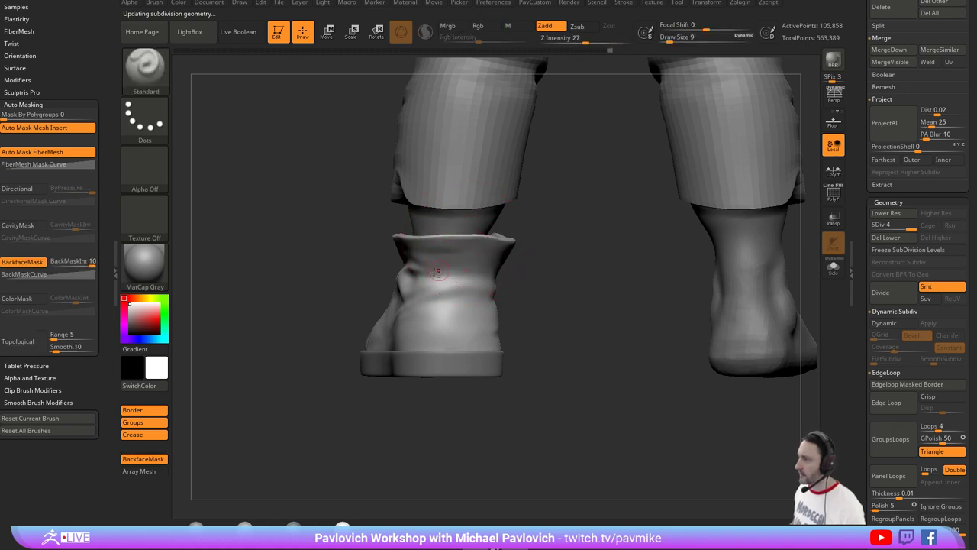
Sculpt horizontal compression folds around the back of the upper's ankle and soften them with the Smooth brush.
mouse_move(412, 272)
left_mouse_down()
mouse_move(492, 271)
mouse_move(427, 284)
mouse_move(486, 284)
mouse_move(463, 295)
left_mouse_up()
key("shift")
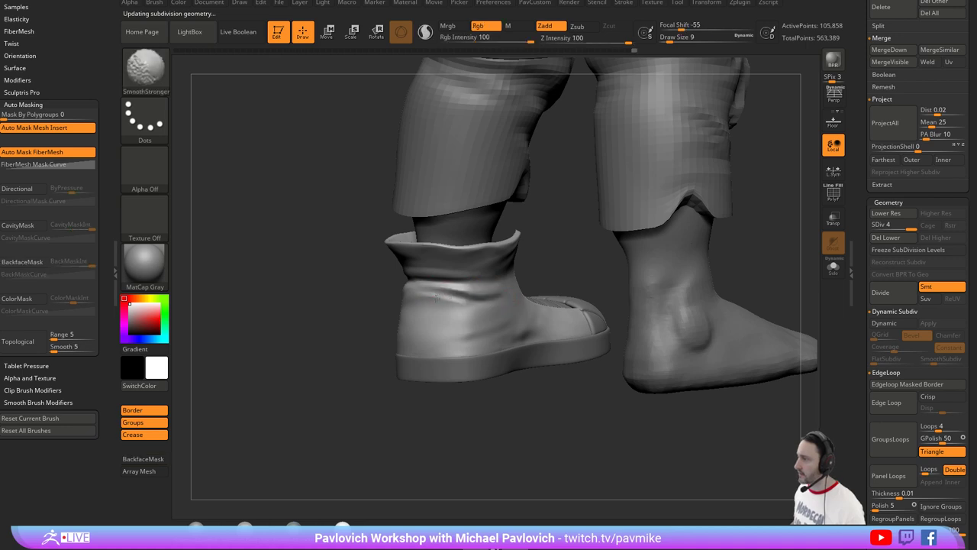
mouse_move(393, 278)
left_mouse_down()
mouse_move(524, 257)
mouse_move(645, 285)
mouse_move(624, 268)
left_mouse_up()
key("s")
left_click(533, 271)
left_click_drag(541, 257, 538, 249, "shift")
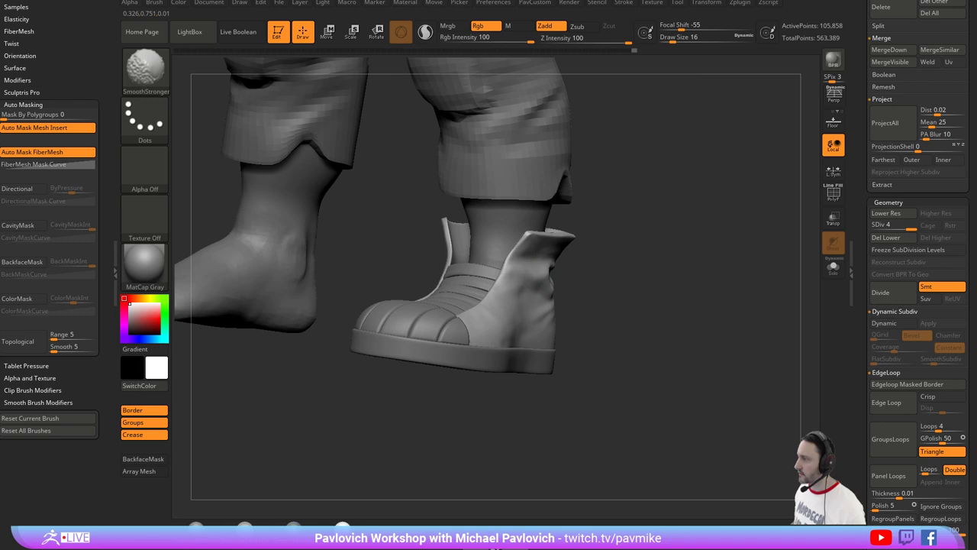
Lower the upper to subdivision level 3 and delete the higher level.
left_click_drag(594, 266, 541, 268)
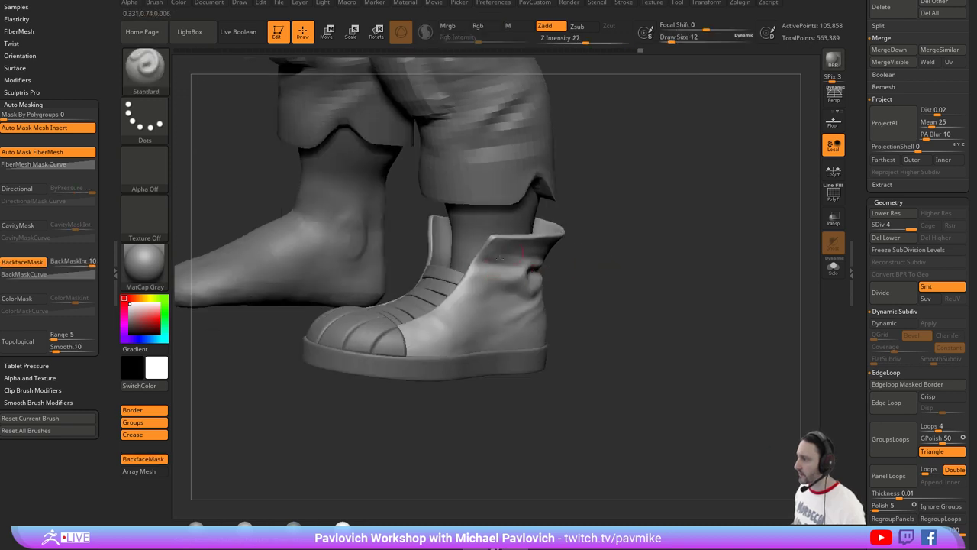
left_click_drag(905, 227, 895, 226)
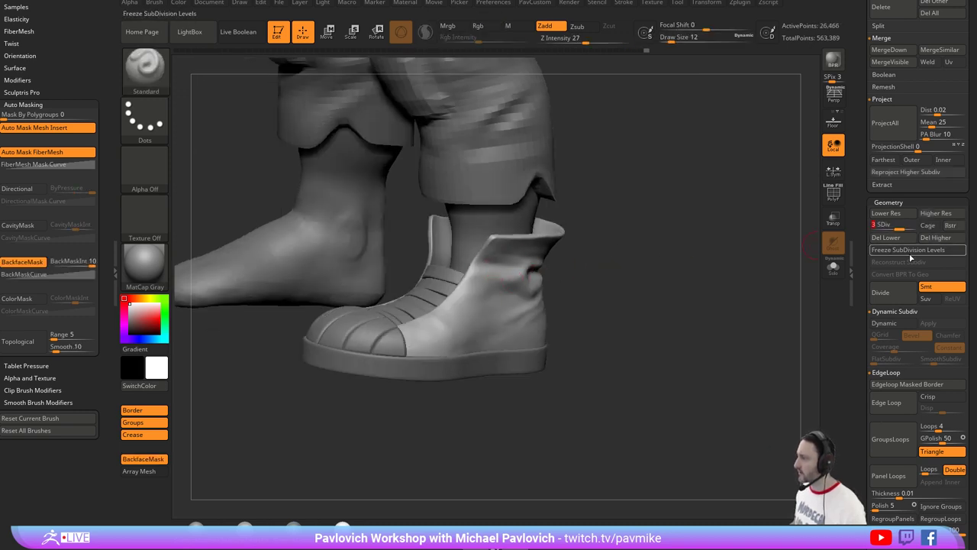
left_click(935, 238)
Sculpt and smooth folds on the outer side of the upper below the collar at Draw Size 12.
left_click_drag(641, 255, 532, 260)
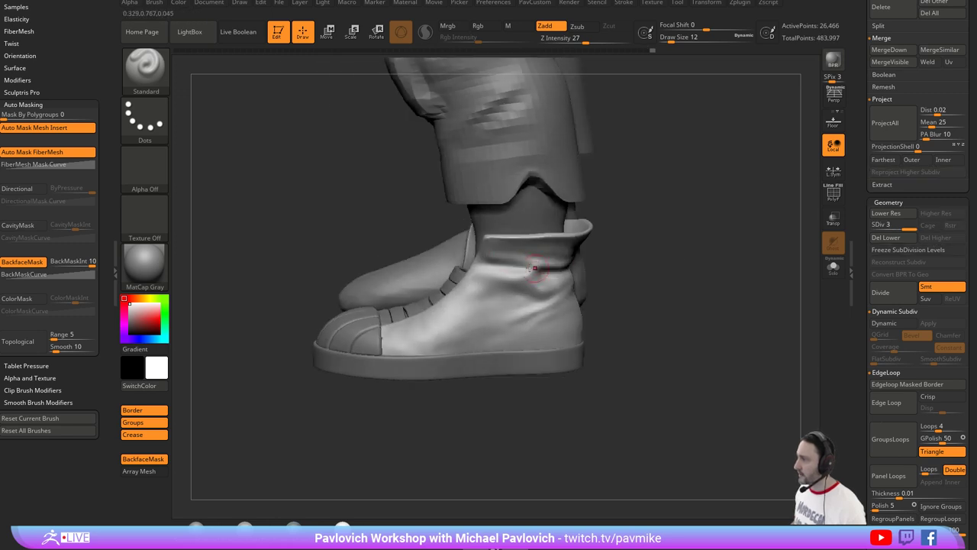
mouse_move(631, 238)
right_mouse_down()
mouse_move(524, 246)
mouse_move(582, 250)
mouse_move(527, 258)
right_mouse_up()
key("shift")
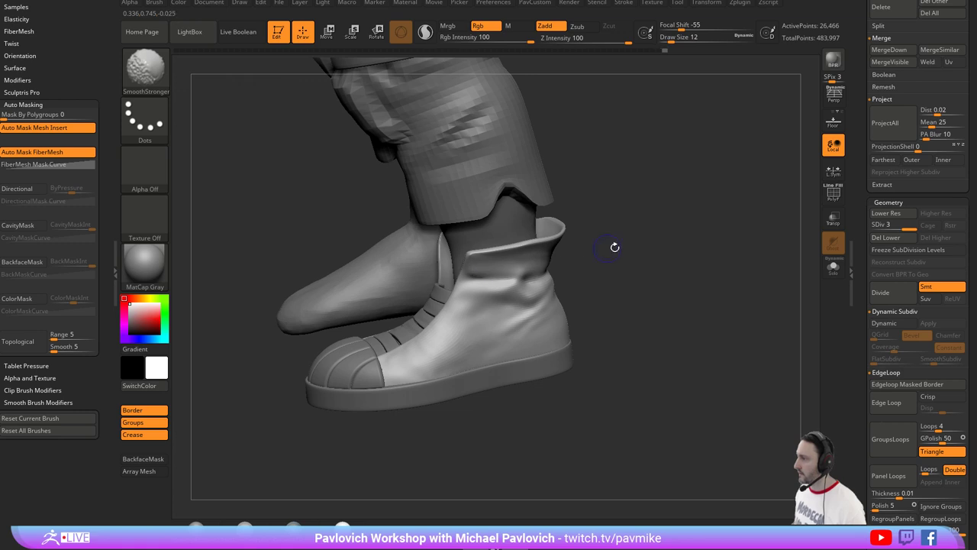
right_click_drag(615, 247, 476, 275)
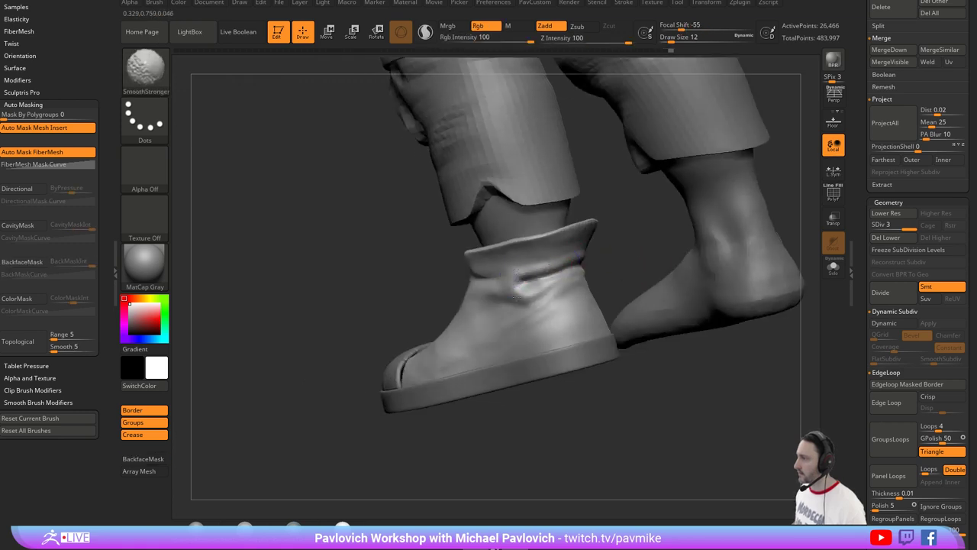
mouse_move(497, 303)
right_mouse_down()
mouse_move(585, 255)
mouse_move(468, 309)
mouse_move(489, 284)
right_mouse_up()
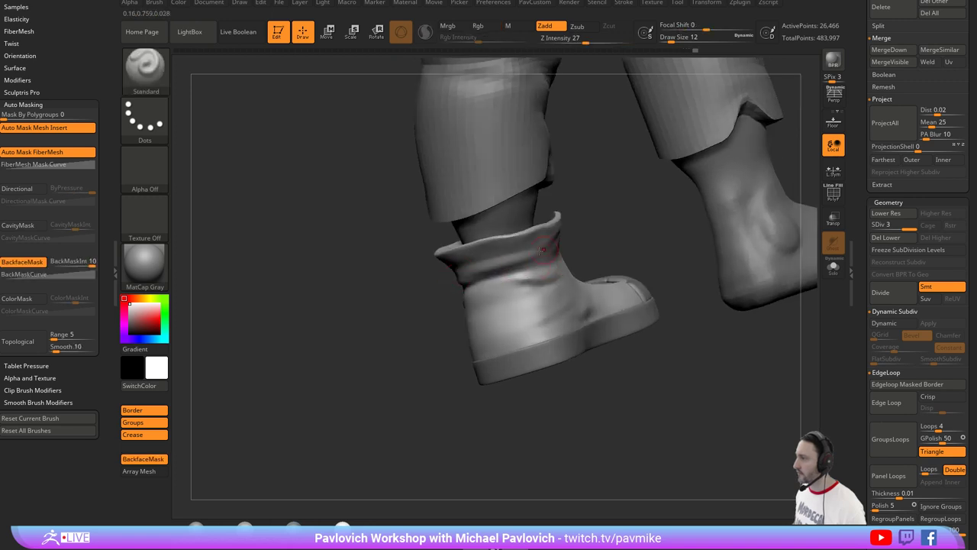
Continue the folds around the heel to the inner ankle with the Standard brush and reduce Draw Size to 7.
left_click_drag(482, 263, 533, 258)
mouse_move(589, 253)
right_mouse_down("alt")
mouse_move(568, 232)
mouse_move(503, 243)
right_mouse_up("alt")
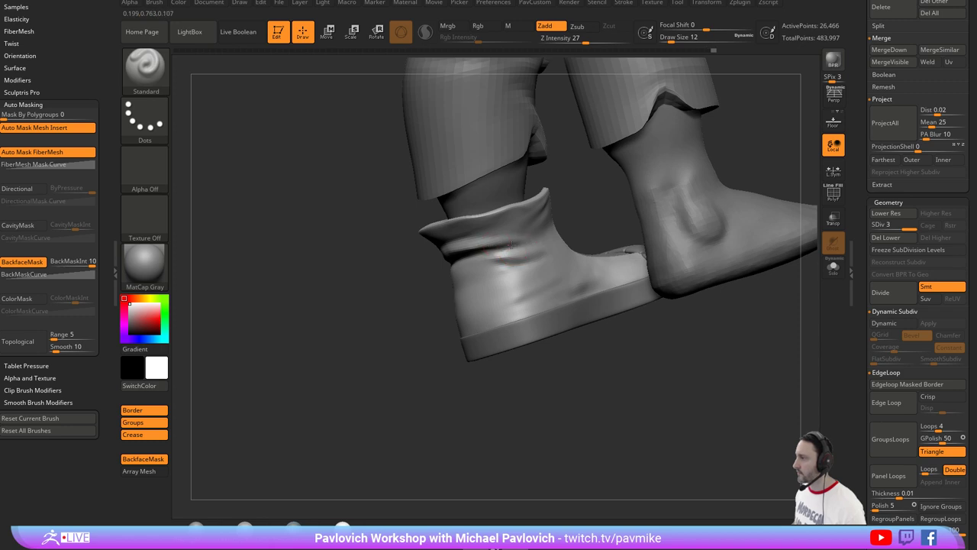
right_click_drag(574, 229, 544, 249)
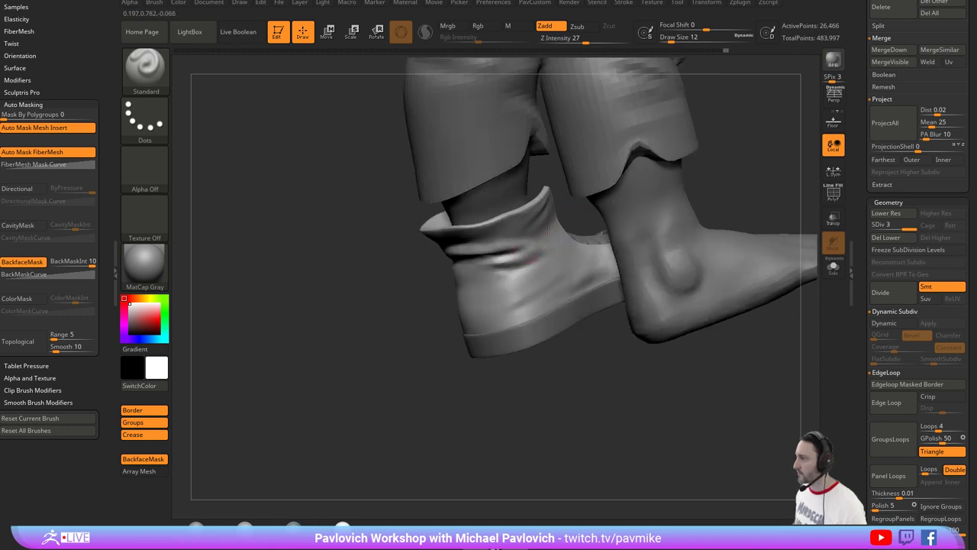
mouse_move(410, 279)
right_mouse_down()
mouse_move(740, 251)
mouse_move(662, 258)
right_mouse_up()
key("s")
left_click_drag(662, 257, 649, 257)
mouse_move(672, 207)
right_mouse_down("alt")
mouse_move(668, 231)
mouse_move(646, 255)
mouse_move(654, 255)
right_mouse_up("alt")
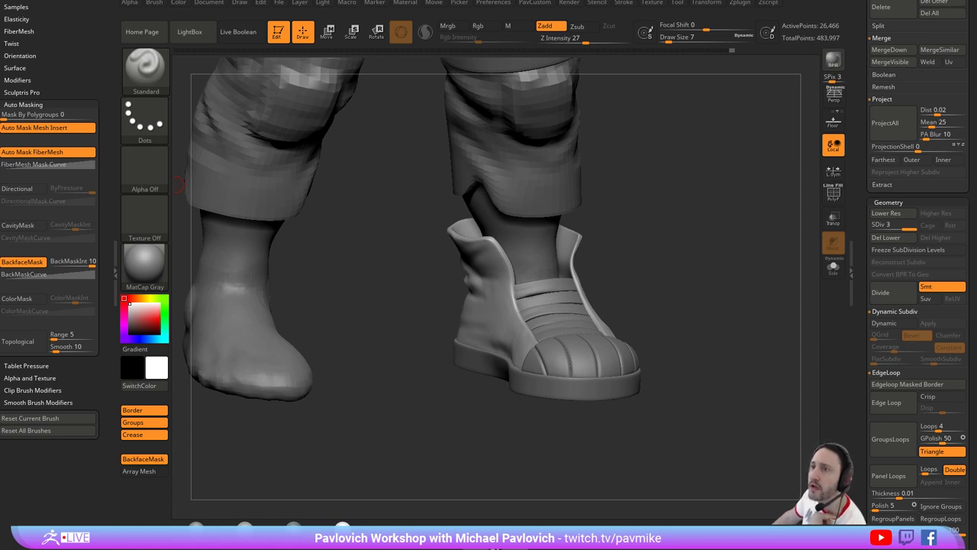
left_click_drag(763, 182, 746, 196)
left_click_drag(698, 172, 734, 335, "alt")
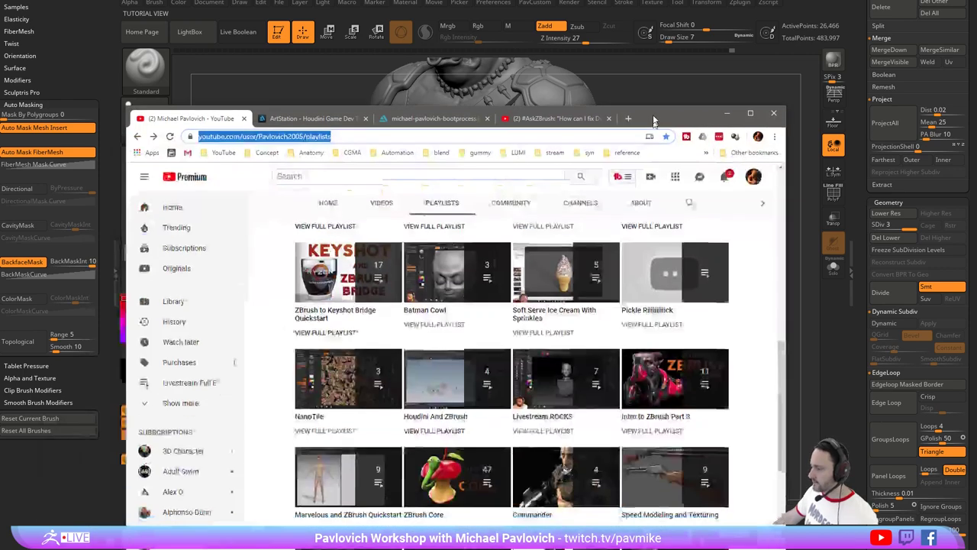
Switch to the browser and search the open YouTube channel for "zsphere rig".
left_click_drag(655, 120, 645, 29)
left_click(671, 112)
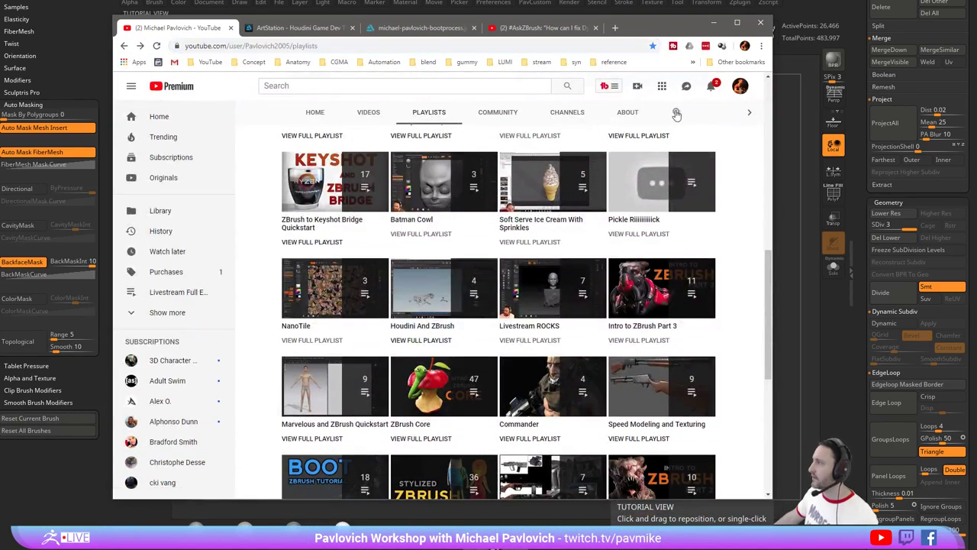
type("zspher")
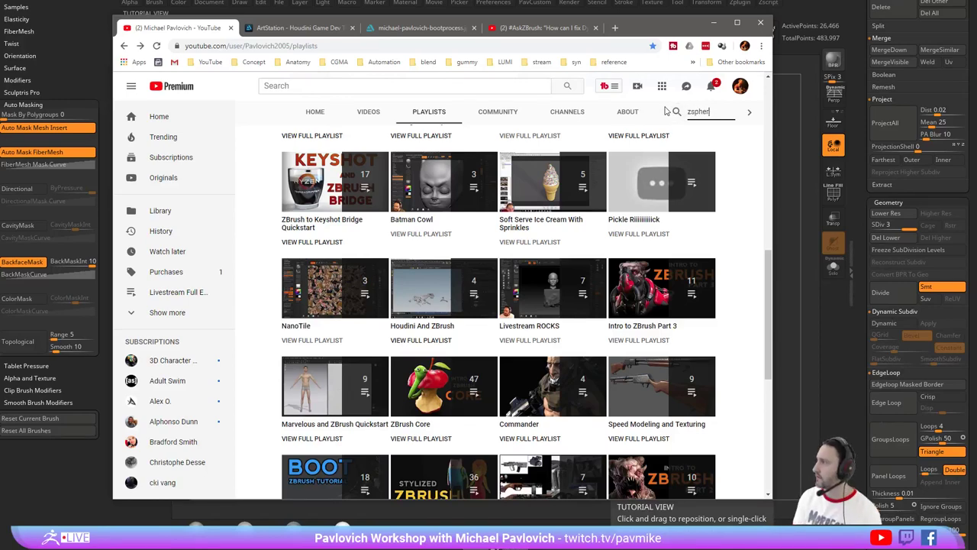
type("e rig")
key("Return")
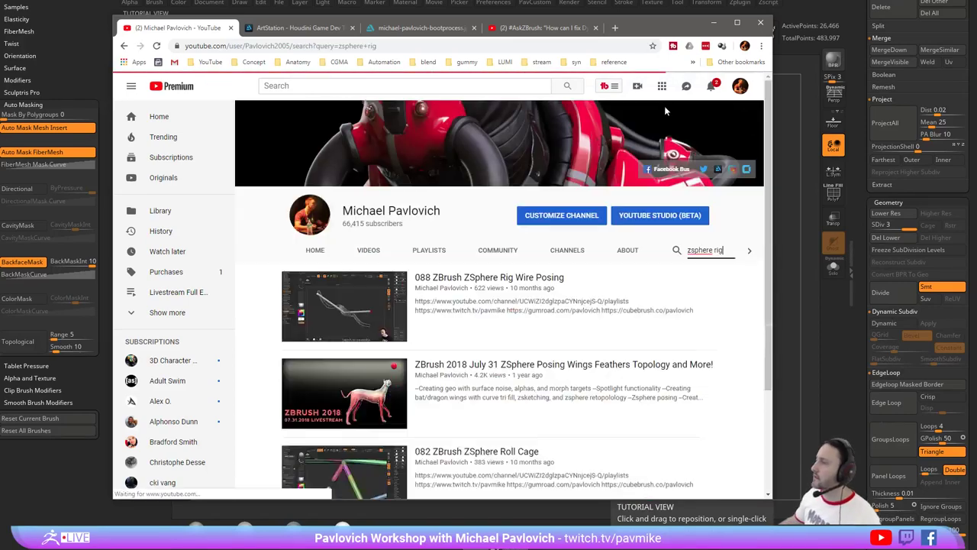
Open the video "ZBrush 2018 July 31 ZSphere Posing Wings Feathers Topology and More!" in a new tab and select its web address.
scroll(504, 347, "down", 1)
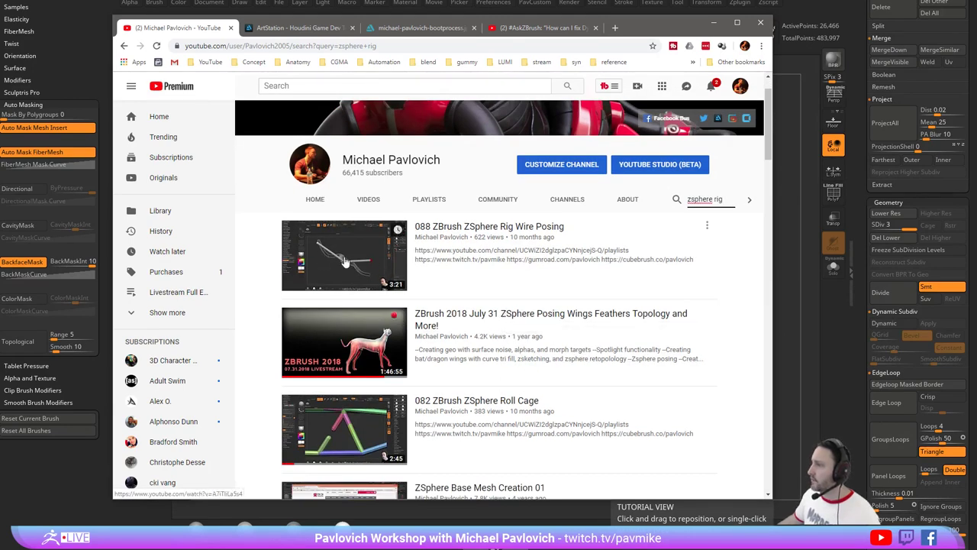
middle_click(489, 313)
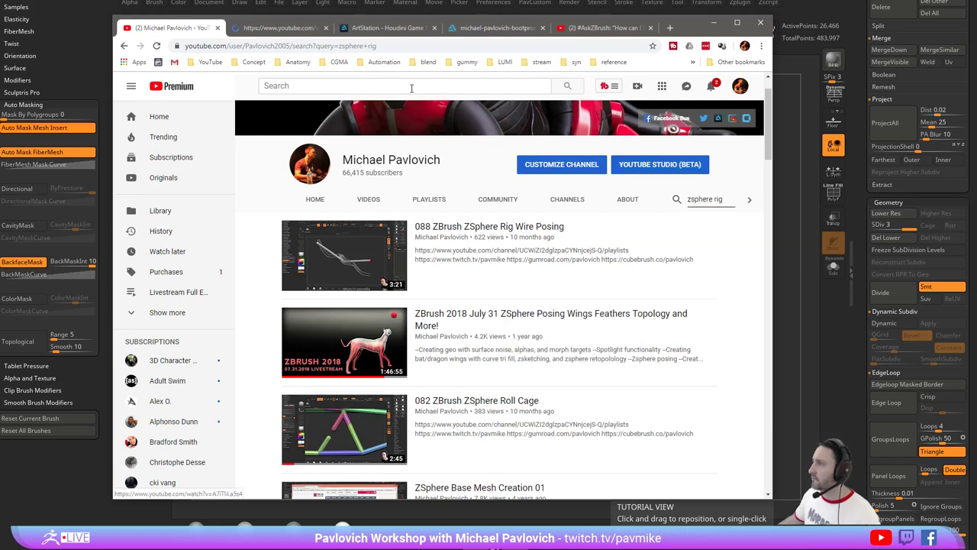
left_click(290, 33)
key("ctrl+l")
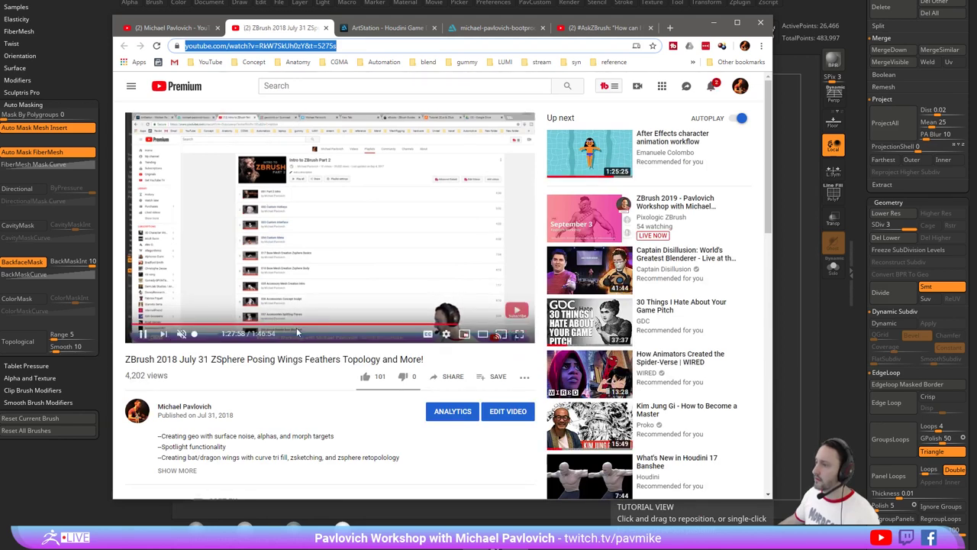
Skip ahead in the ZSphere video and return to the ZBrush sculpt.
left_click_drag(339, 326, 386, 326)
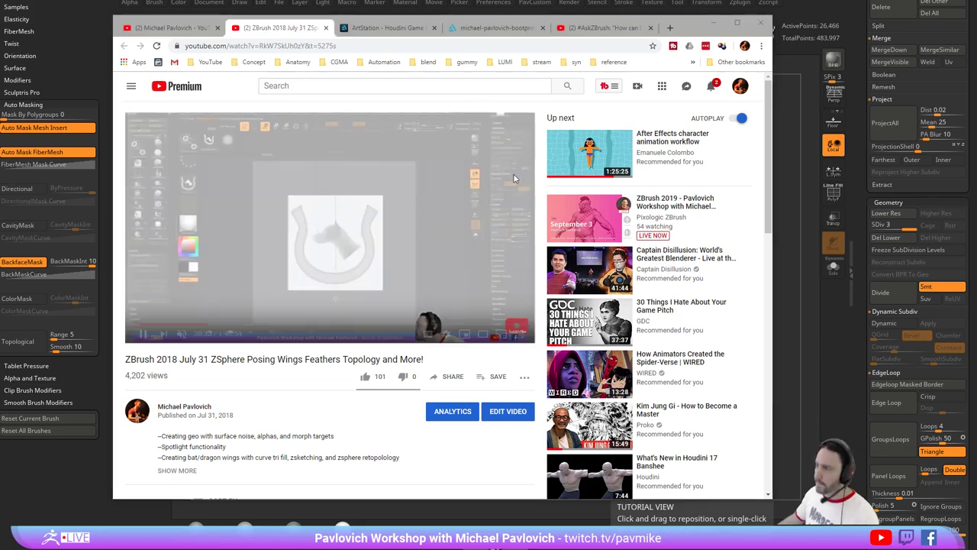
left_click(714, 23)
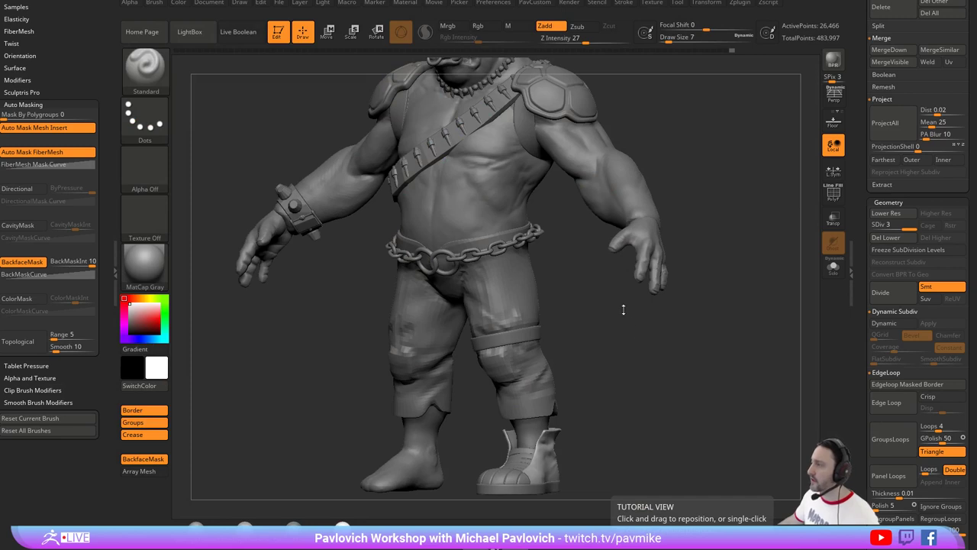
Continue shaping the folds below the sneaker's collar and around the heel with the Standard brush at Draw Size 14.
left_click_drag(623, 309, 654, 326, "shift")
mouse_move(569, 345)
left_mouse_down()
mouse_move(589, 316)
mouse_move(538, 244)
mouse_move(587, 282)
left_mouse_up()
key("s")
left_click(578, 282)
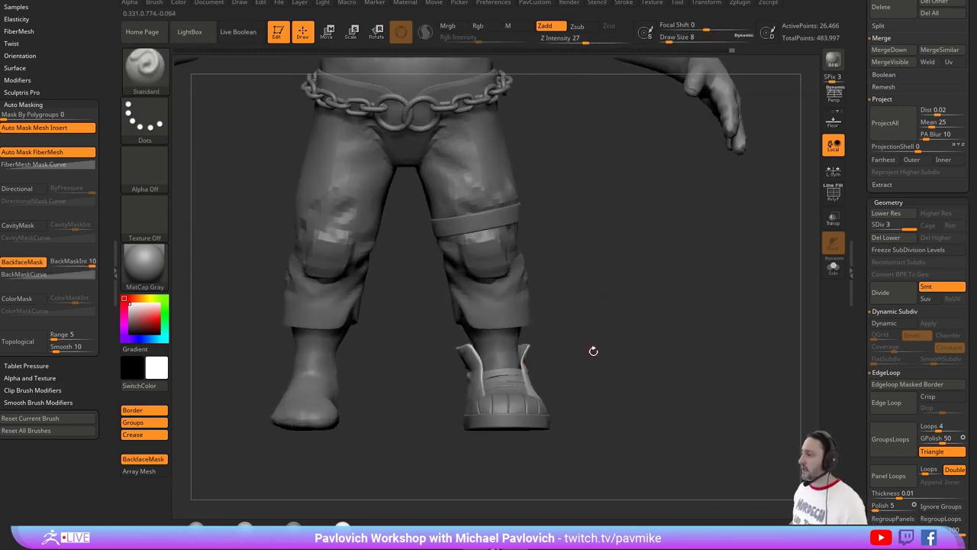
left_click_drag(593, 350, 660, 285, "alt")
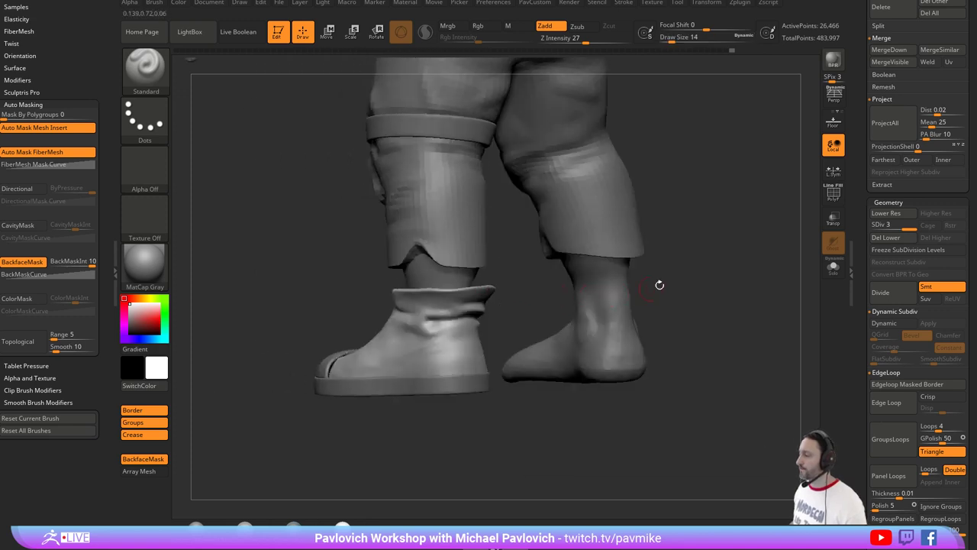
left_click_drag(508, 295, 435, 313)
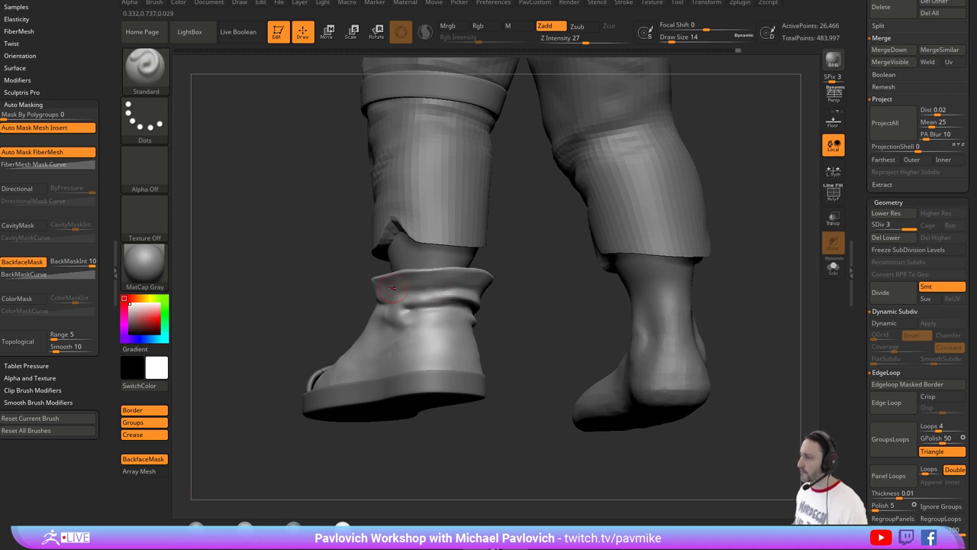
mouse_move(519, 290)
left_mouse_down()
mouse_move(404, 302)
mouse_move(458, 298)
left_mouse_up()
mouse_move(506, 299)
left_mouse_down()
mouse_move(447, 291)
mouse_move(510, 304)
mouse_move(618, 292)
mouse_move(626, 276)
mouse_move(587, 253)
left_mouse_up()
Examine the whole character and the sneaker's proportions from front and three-quarter angles.
mouse_move(587, 254)
left_mouse_down("shift")
mouse_move(633, 270)
mouse_move(610, 338)
mouse_move(578, 322)
mouse_move(589, 322)
left_mouse_up("shift")
key("s")
key("s")
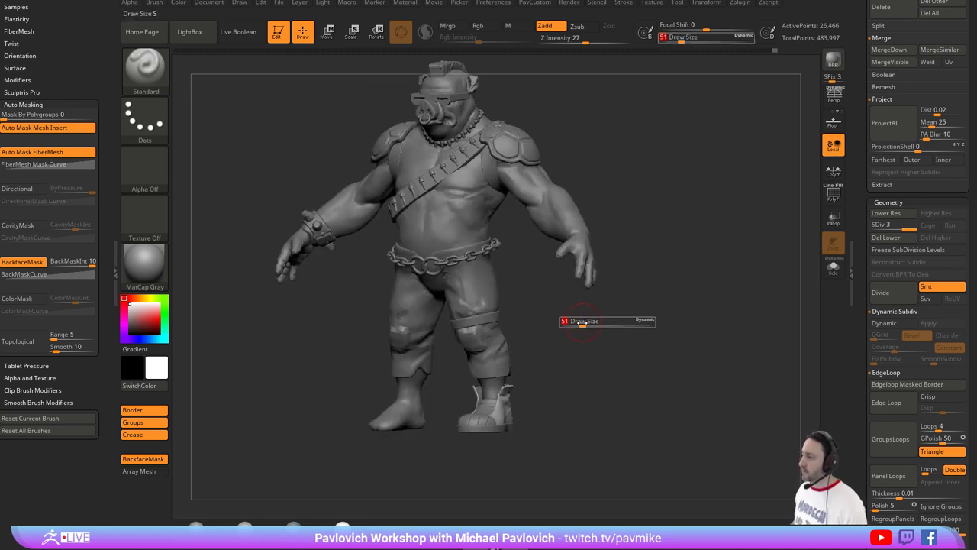
key("s")
left_click_drag(535, 305, 547, 326)
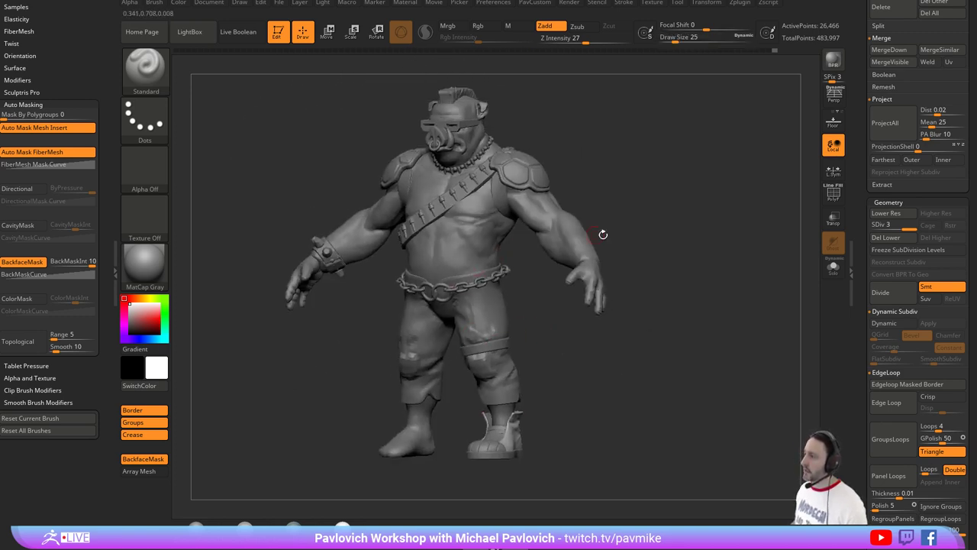
left_click_drag(603, 234, 648, 242)
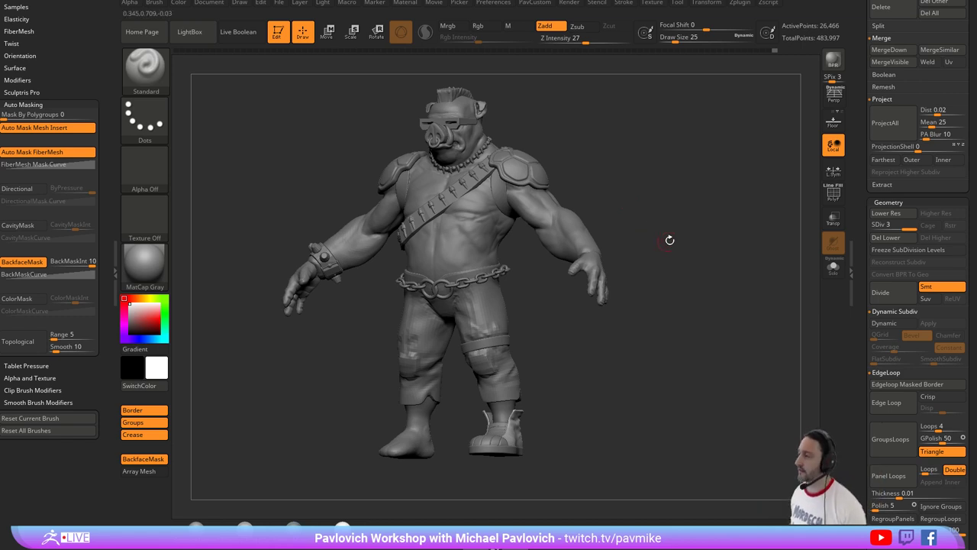
mouse_move(670, 237)
left_mouse_down()
mouse_move(692, 236)
mouse_move(609, 219)
mouse_move(649, 220)
left_mouse_up()
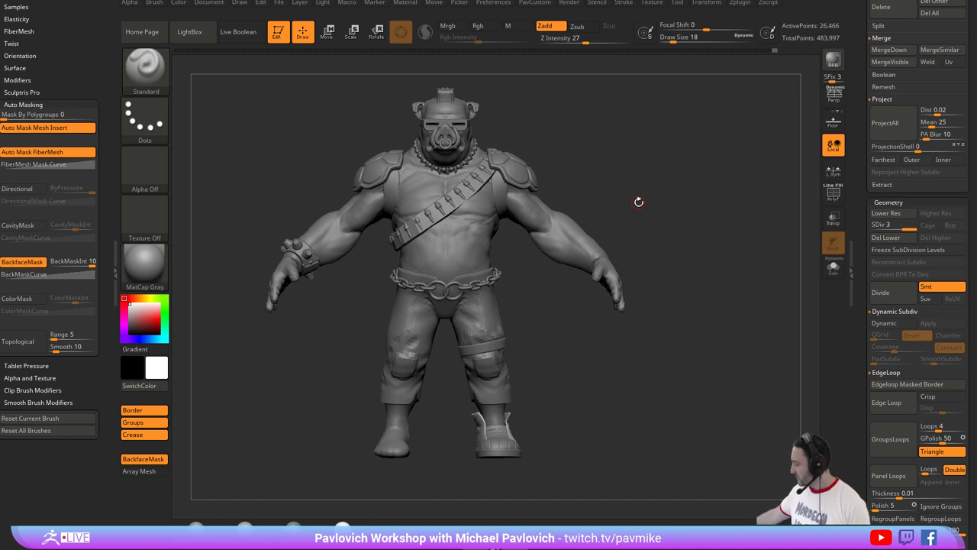
mouse_move(696, 126)
left_mouse_down()
mouse_move(705, 130)
mouse_move(700, 200)
mouse_move(709, 213)
mouse_move(628, 197)
mouse_move(649, 197)
mouse_move(654, 176)
mouse_move(655, 190)
left_mouse_up()
key("s")
key("s")
Make the trousers the active subtool and save the project.
left_click(594, 178, "alt")
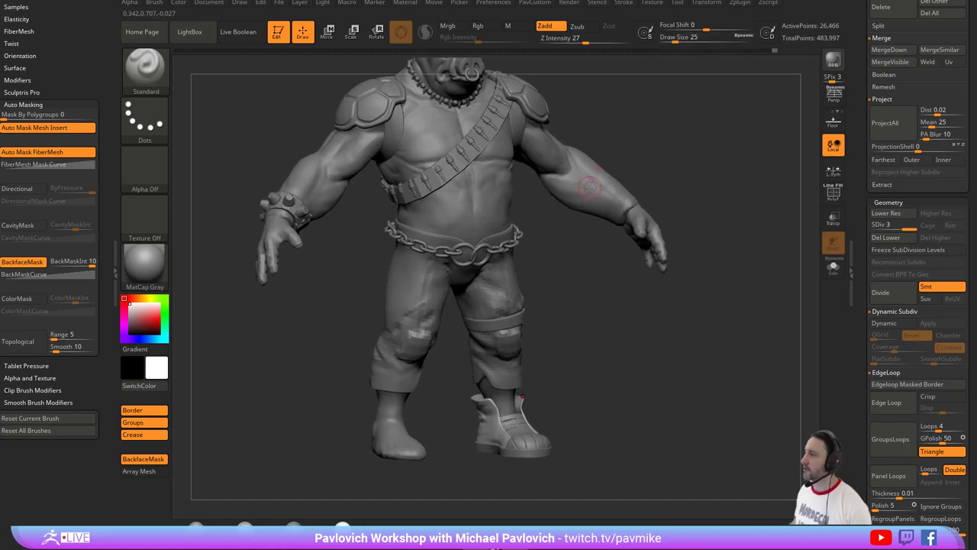
right_click_drag(593, 178, 508, 184, "alt")
left_click_drag(602, 173, 689, 181)
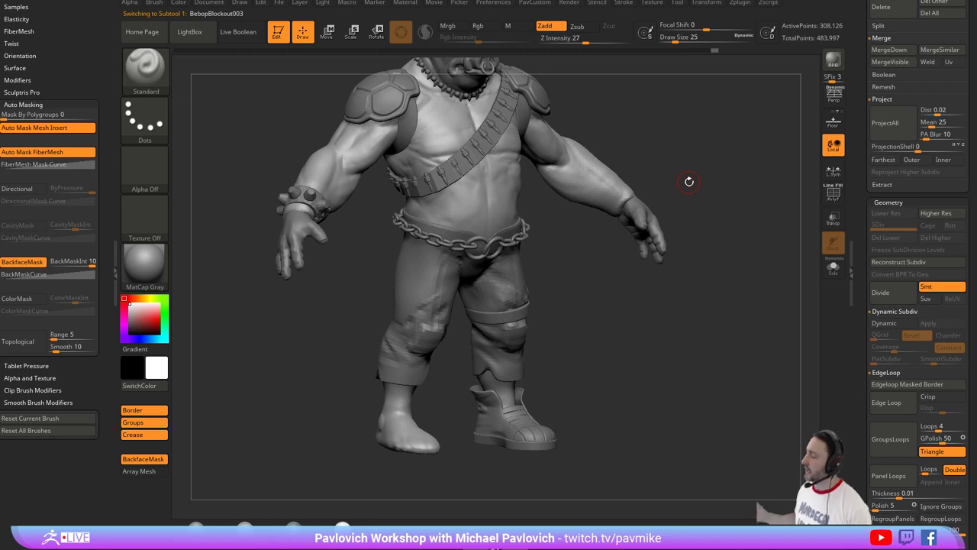
mouse_move(678, 374)
left_mouse_down()
mouse_move(668, 368)
mouse_move(673, 391)
left_mouse_up()
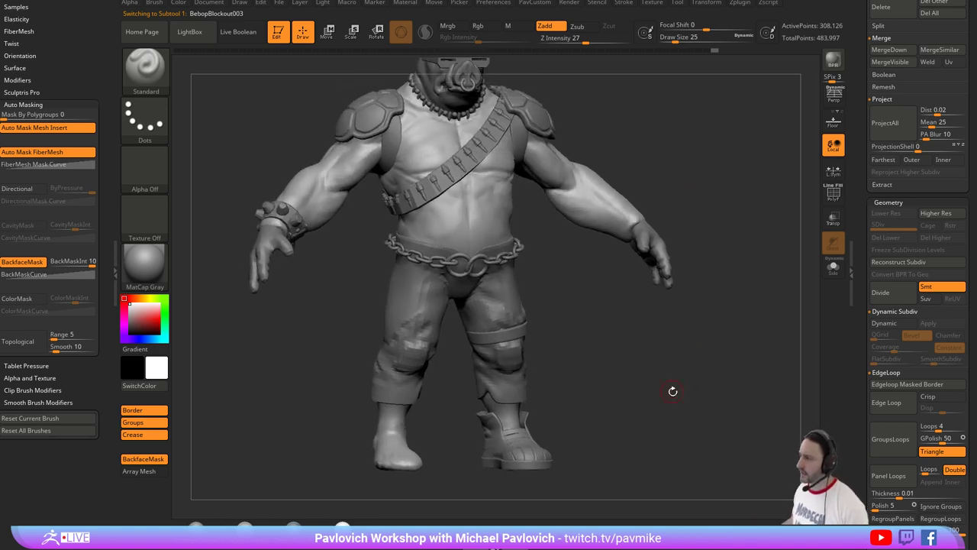
left_click(485, 284, "alt")
left_click_drag(585, 297, 574, 291, "alt")
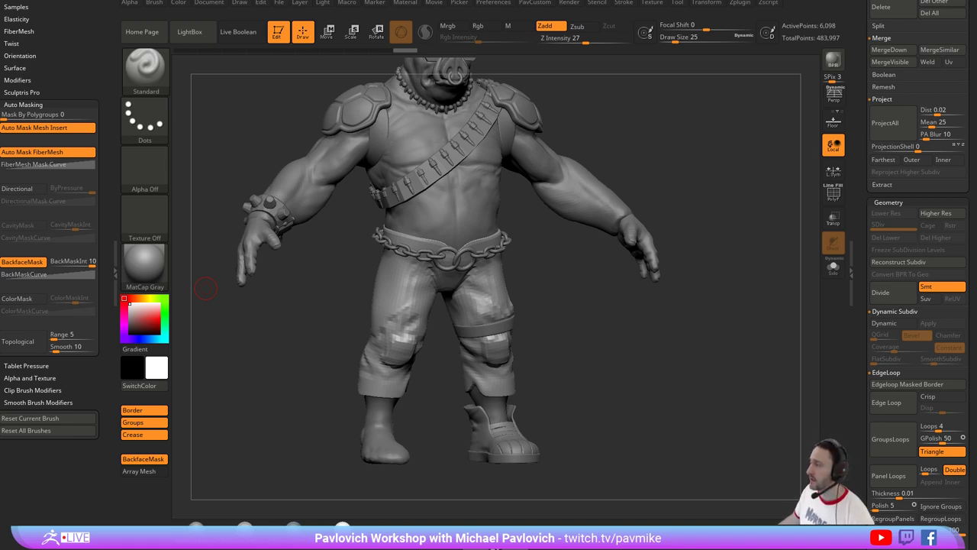
key("ctrl+s")
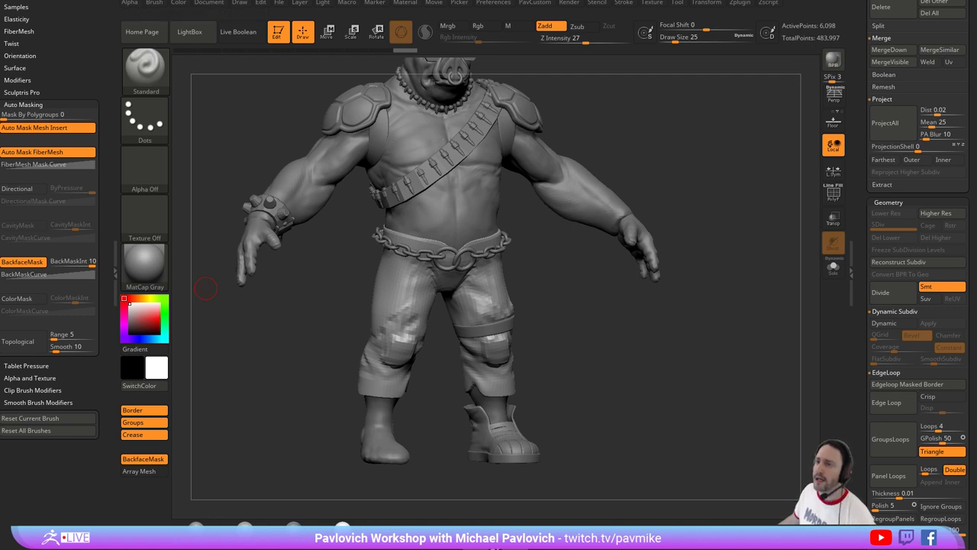
Show the Decimation Master options among the ZBrush plugins.
left_click(742, 5)
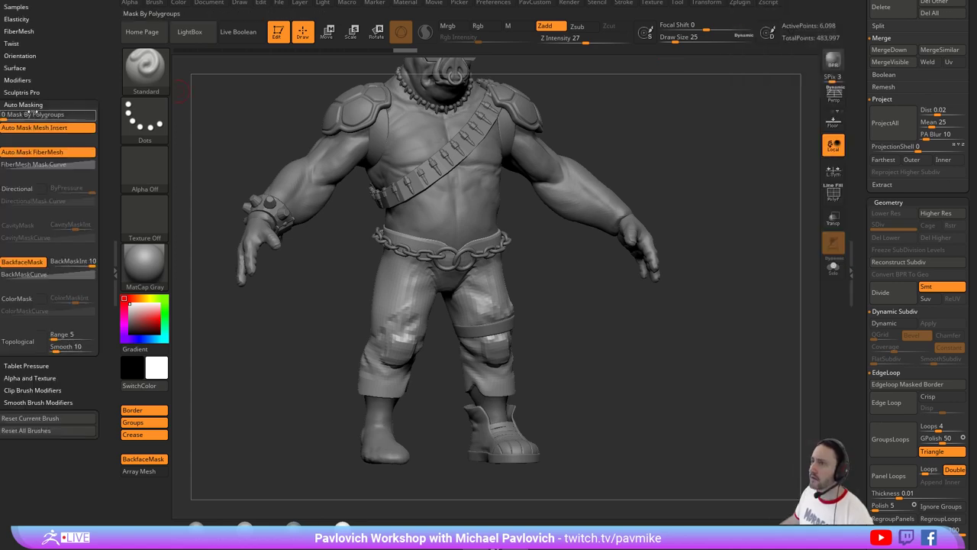
left_click_drag(65, 95, 66, 284)
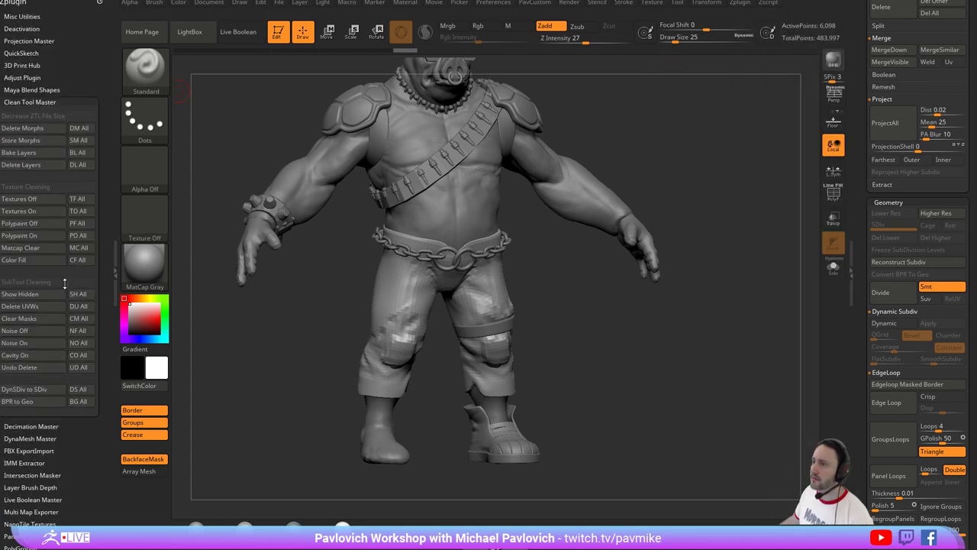
left_click(32, 101, "shift")
left_click(31, 114)
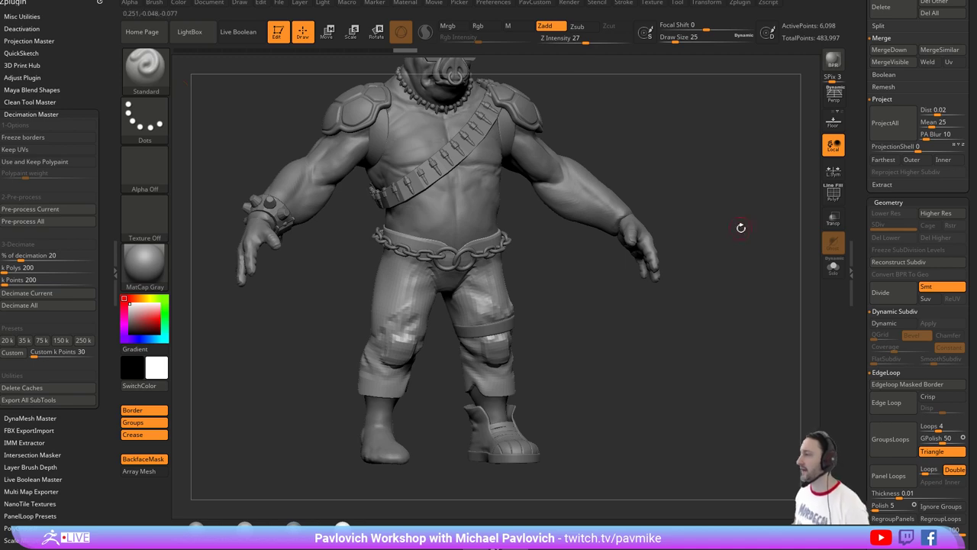
Set Draw Size to 7 and make the sneaker upper the active subtool, framed from its side.
mouse_move(742, 227)
right_mouse_down("ctrl")
mouse_move(642, 364)
mouse_move(578, 294)
right_mouse_up("ctrl")
key("s")
left_click_drag(578, 294, 571, 295)
key("s")
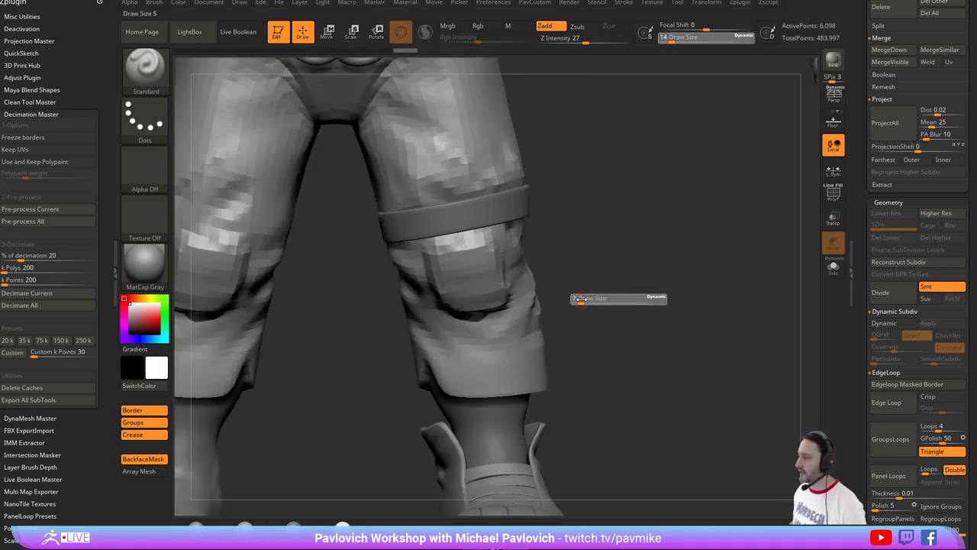
right_click_drag(543, 447, 532, 323, "alt")
left_click(528, 325, "alt")
right_click_drag(624, 293, 673, 305)
left_click_drag(674, 305, 641, 254, "alt")
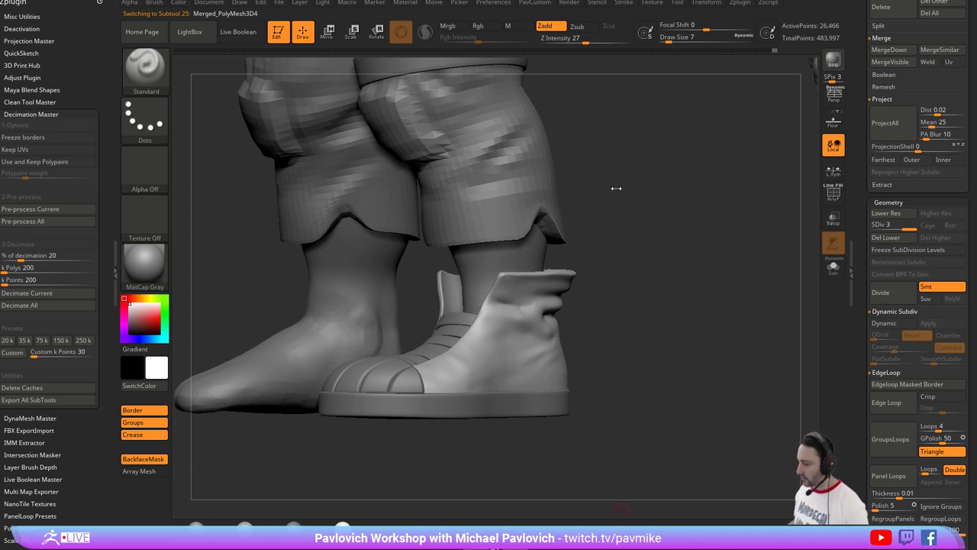
Check the red sneakers in the cartoon pig reference image and return to the sculpt.
key("alt+Tab")
right_click_drag(404, 377, 389, 417)
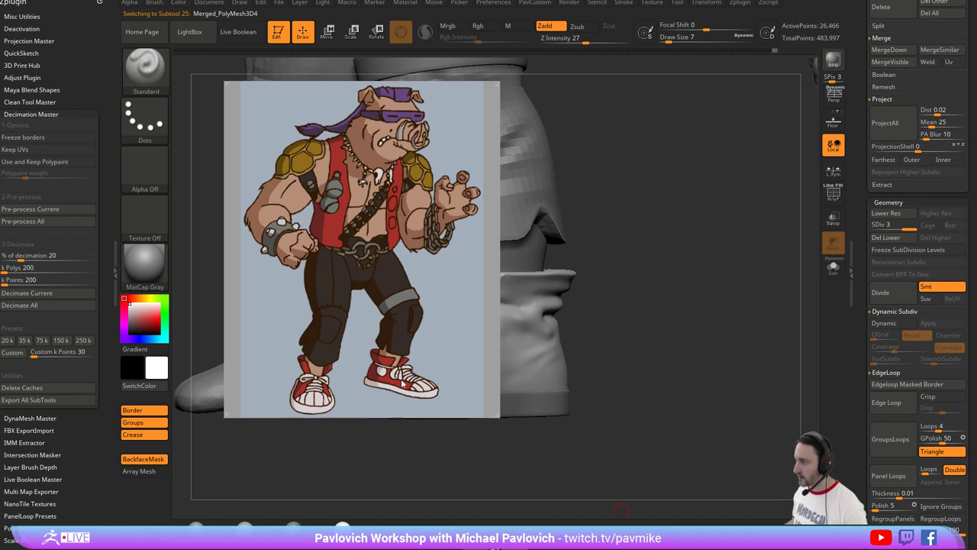
key("shift+z")
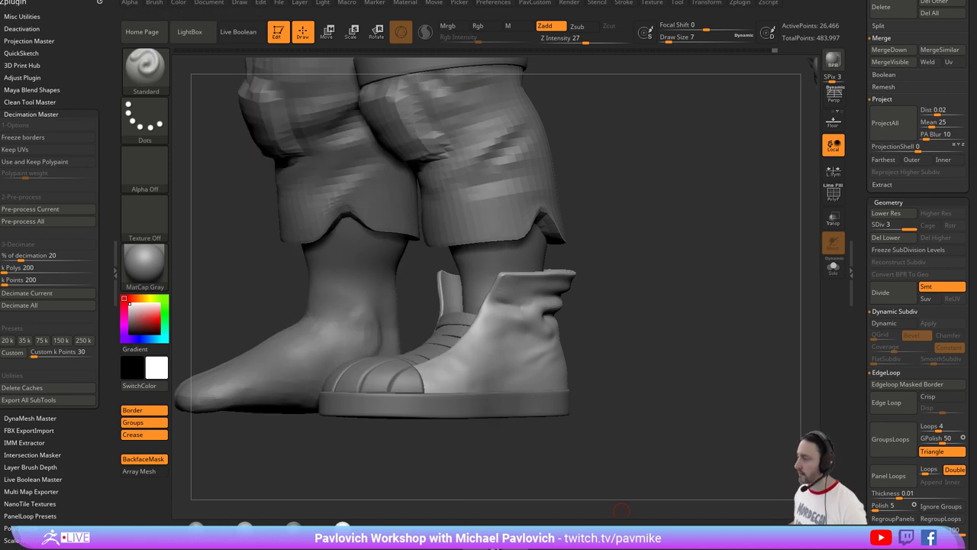
Set Draw Size to 4 and divide the sneaker upper once with smoothing on.
mouse_move(696, 239)
left_mouse_down("shift")
mouse_move(698, 249)
mouse_move(643, 249)
mouse_move(617, 270)
left_mouse_up("shift")
key("s")
left_click_drag(656, 251, 665, 260, "alt")
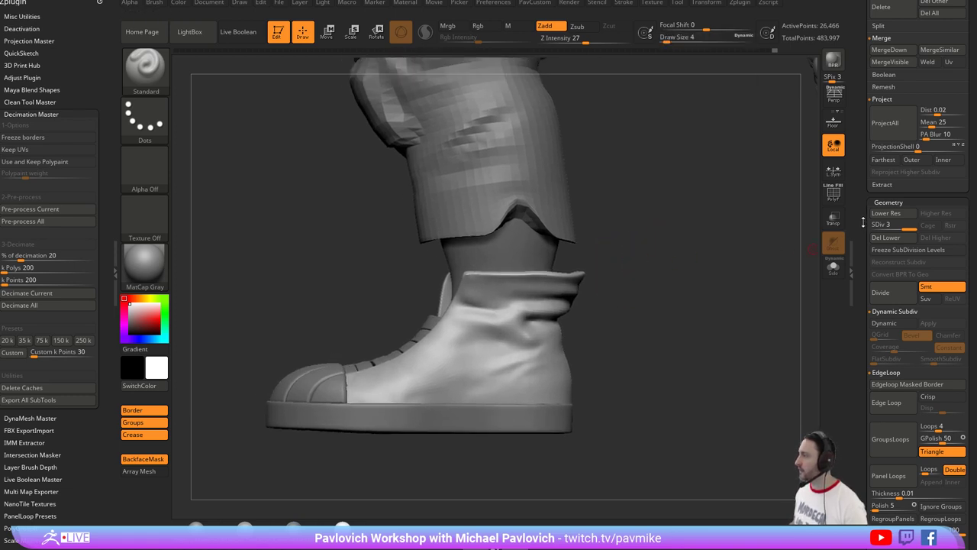
left_click_drag(891, 264, 892, 281)
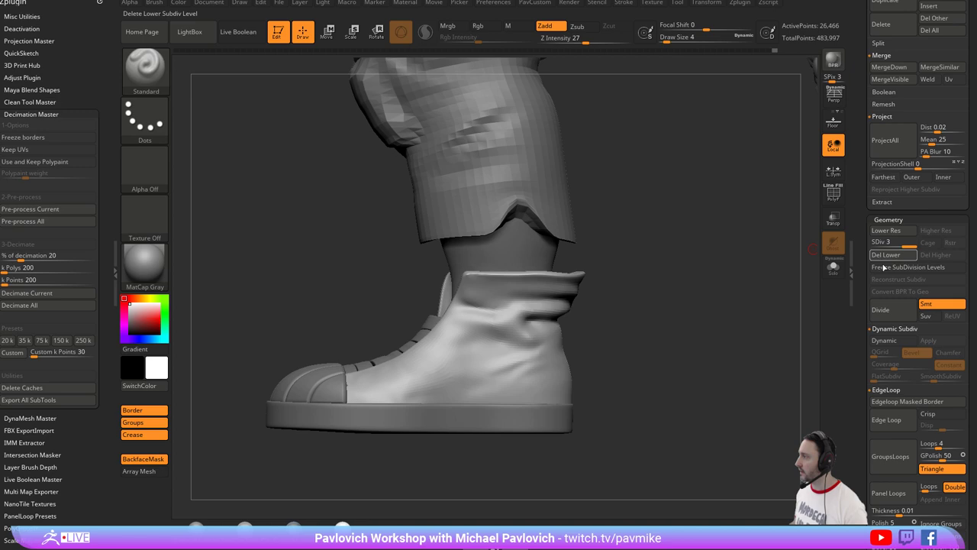
left_click(882, 316)
left_click_drag(691, 313, 768, 234)
scroll(875, 332, "up", 10)
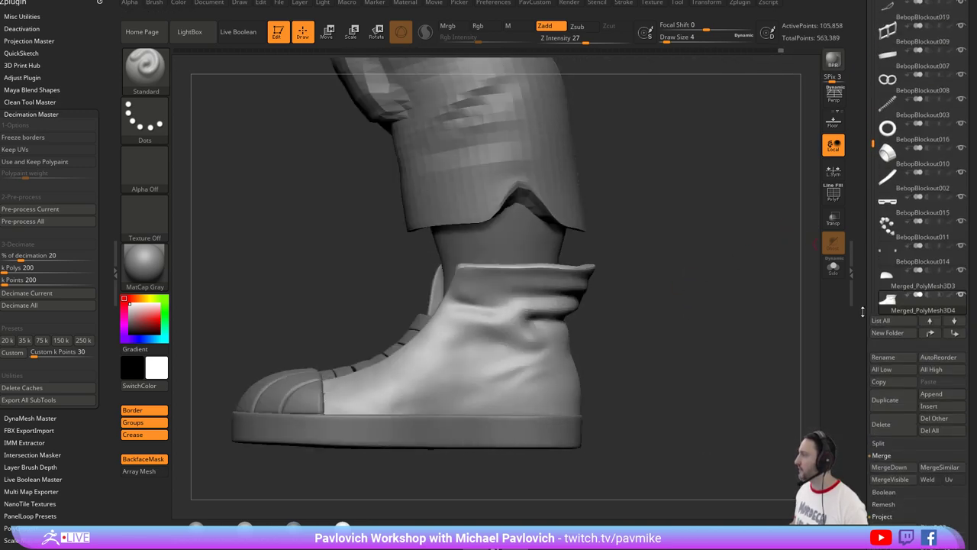
left_click(885, 385)
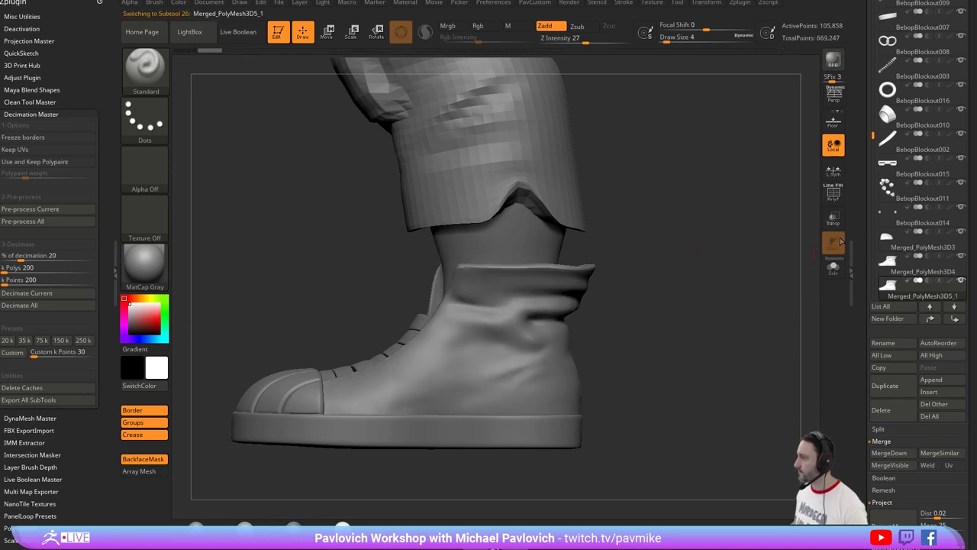
left_click(833, 268)
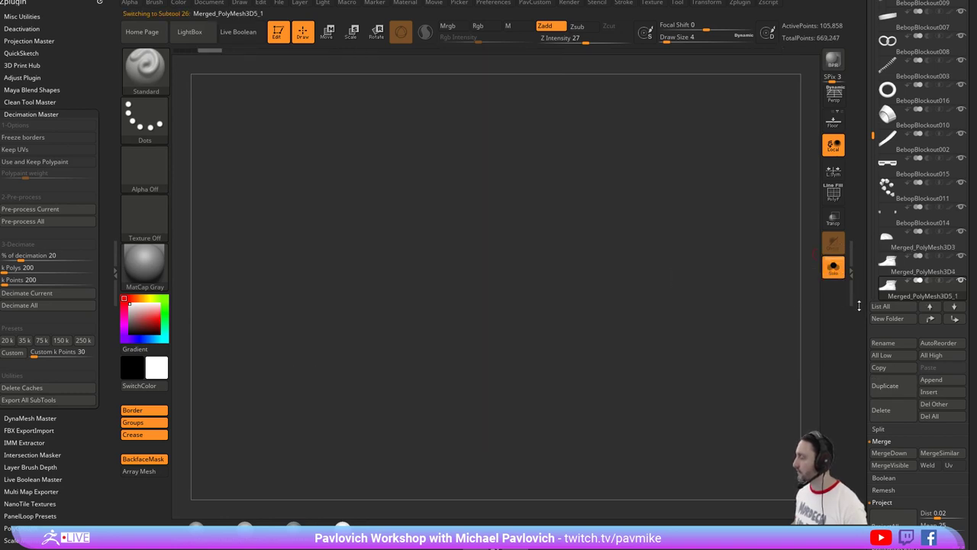
left_click(827, 277)
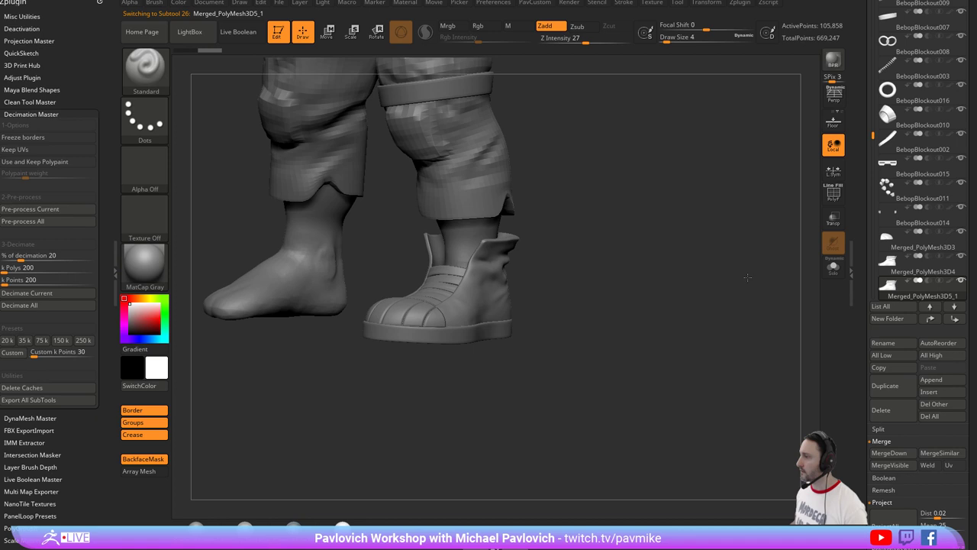
left_click(827, 278)
left_click_drag(718, 279, 760, 271)
left_click(825, 278)
left_click(881, 410)
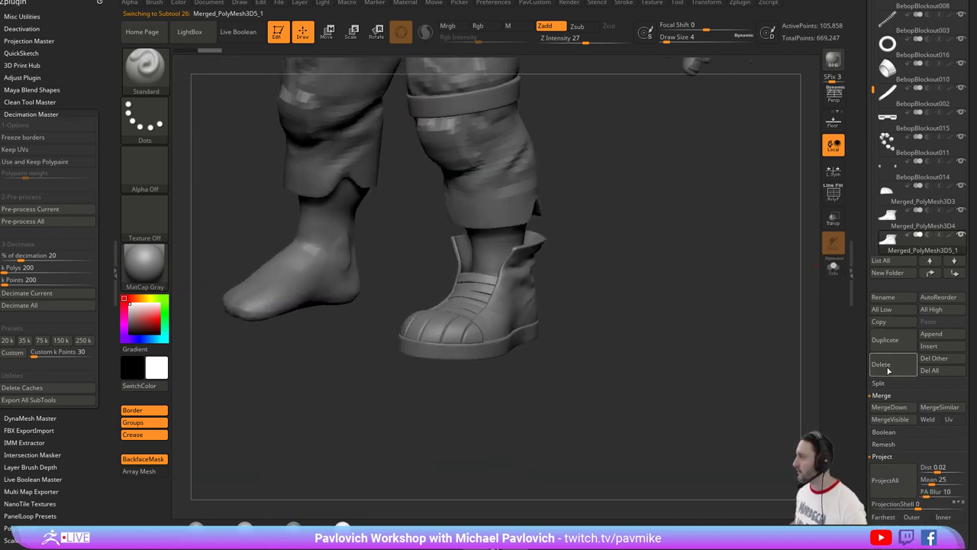
Select the sneaker upper subtool and duplicate it.
left_click_drag(767, 325, 697, 276)
left_click(520, 306, "alt")
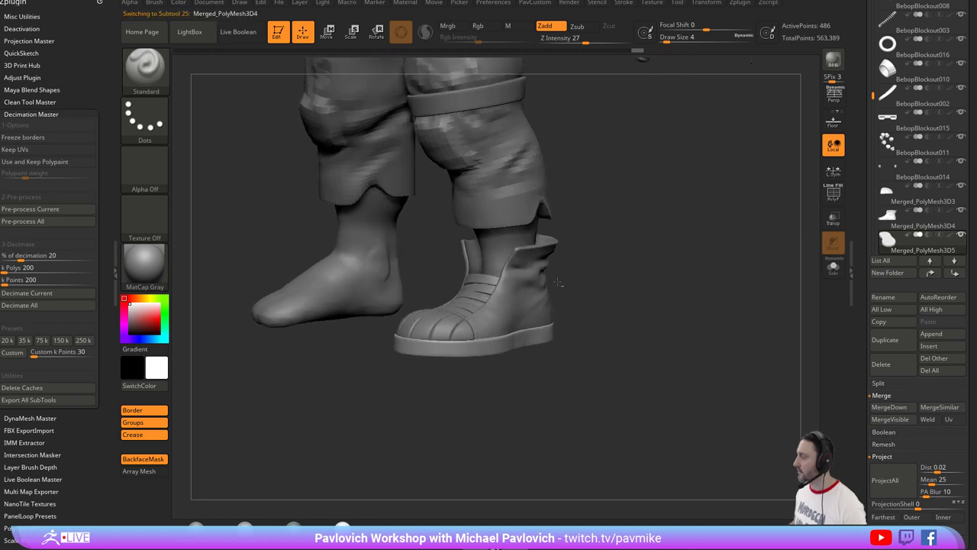
left_click_drag(628, 248, 720, 220, "alt")
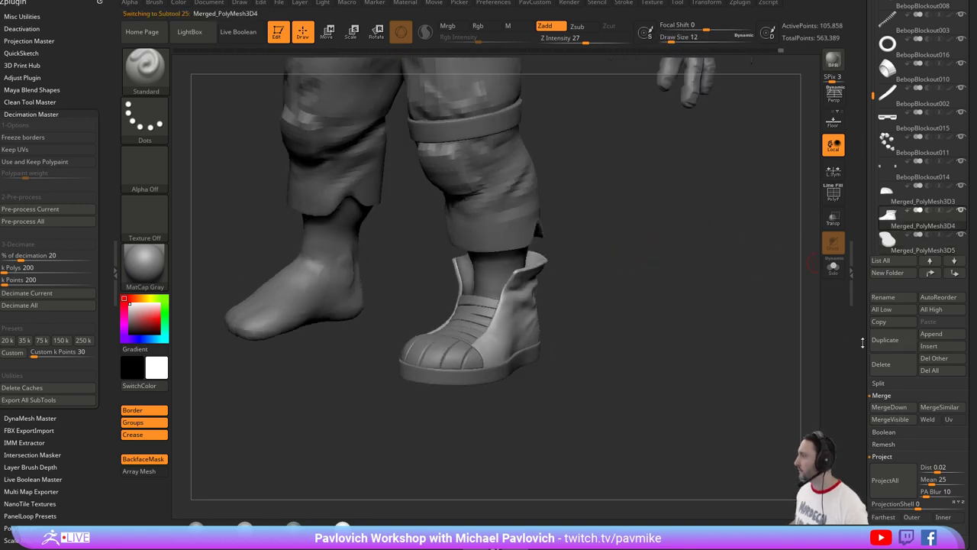
scroll(890, 323, "down", 1)
left_click(891, 323)
Move the duplicated upper straight down about 33 units below the foot and center the gizmo on it.
left_click(834, 267)
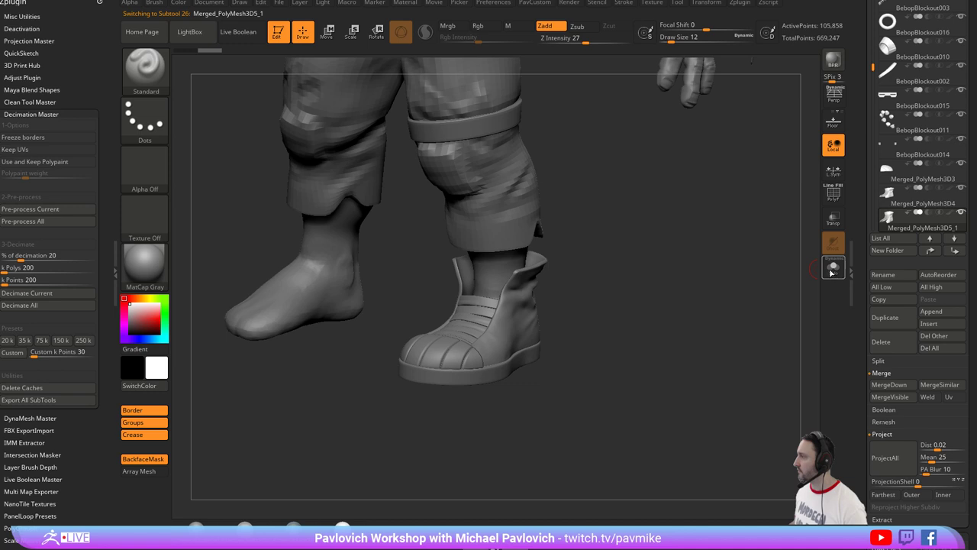
left_click_drag(757, 283, 713, 299)
left_click(833, 267)
key("w")
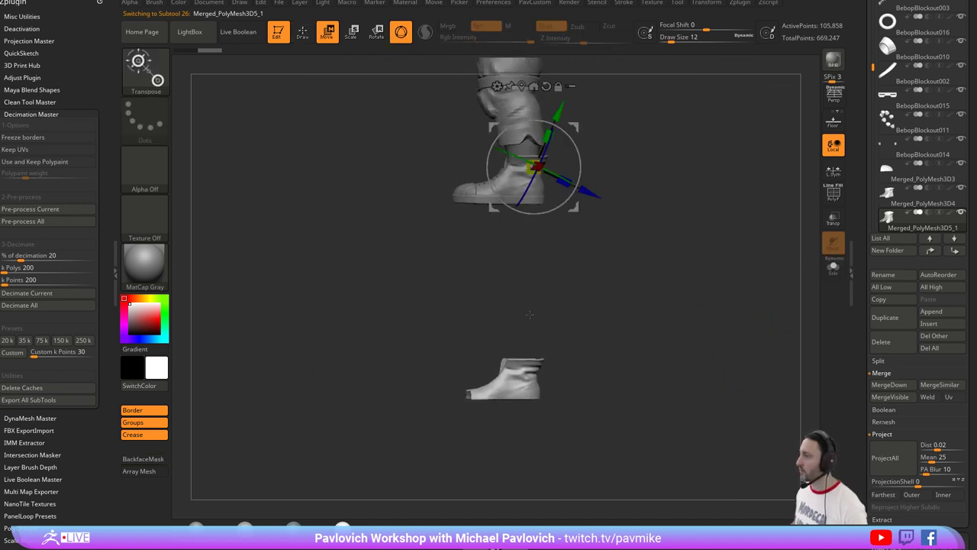
left_click(522, 367)
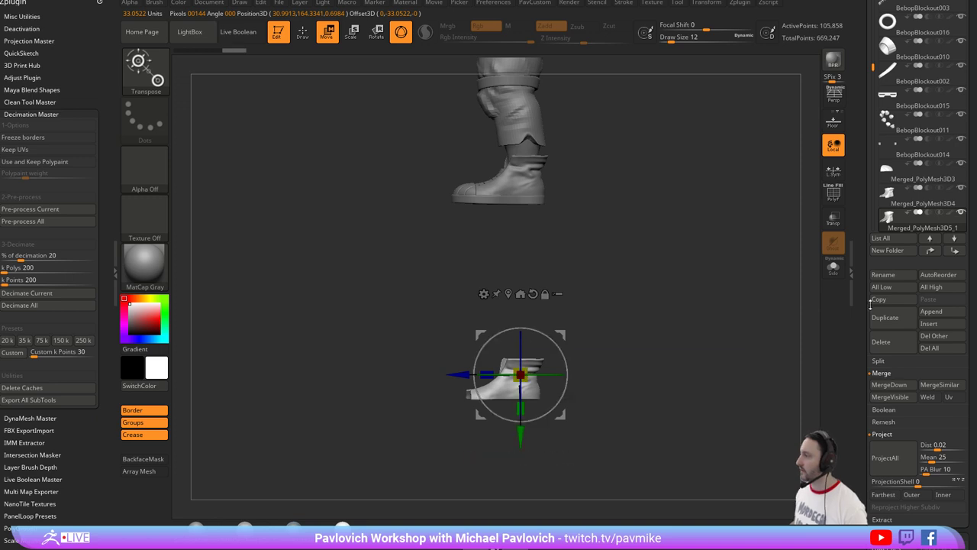
Set the duplicated upper's Y Position to about 0.80 so it sits back on the foot, and return to Draw mode.
left_click_drag(871, 304, 862, 177)
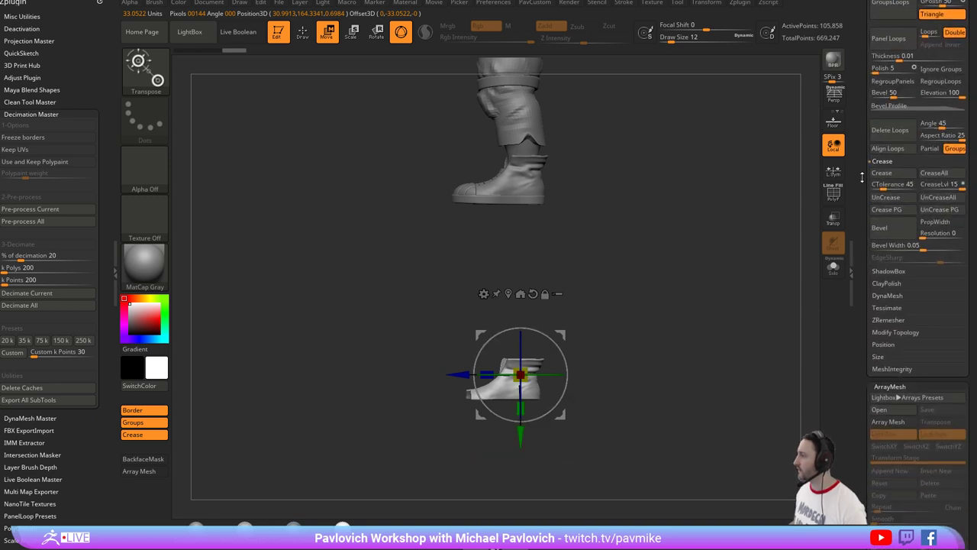
left_click(882, 346)
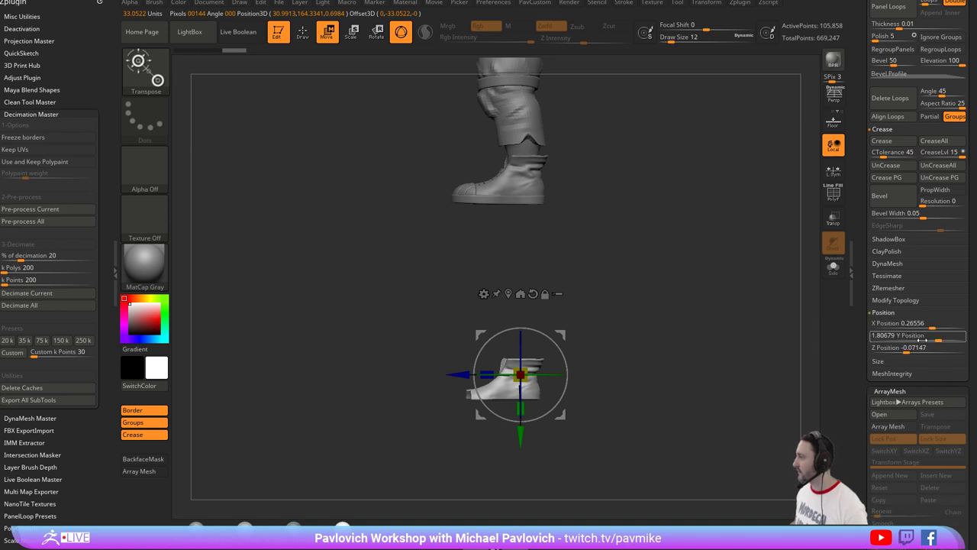
left_click_drag(928, 339, 945, 335)
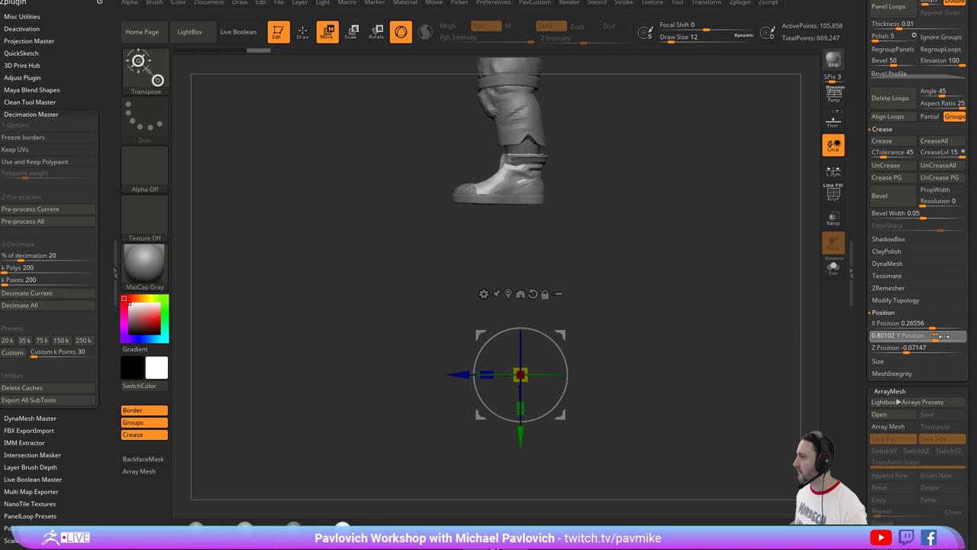
left_click(946, 336)
right_click_drag(774, 311, 703, 300, "ctrl")
left_click(474, 324, "alt")
left_click_drag(473, 325, 481, 324)
key("q")
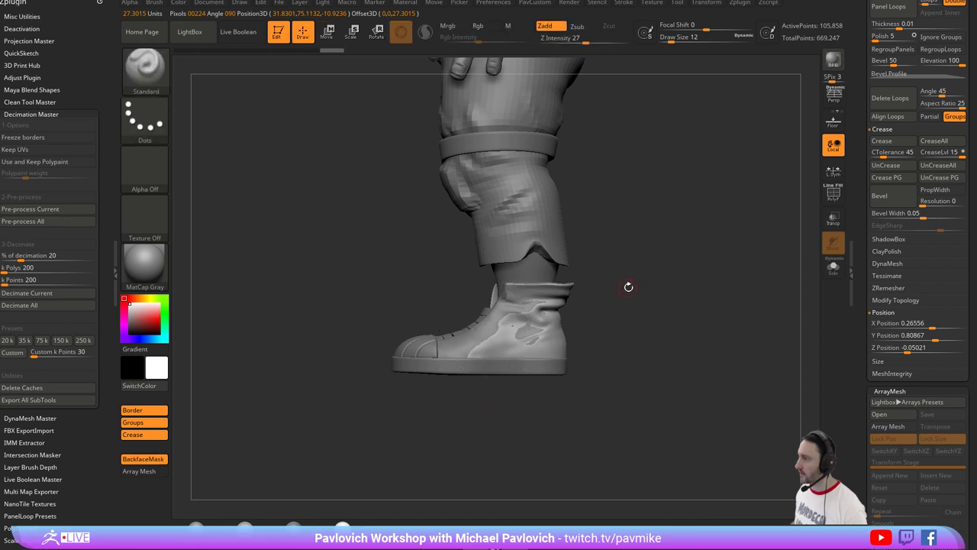
Turn on the wireframe, solo the sneaker upper and isolate its outer polygroup.
mouse_move(629, 285)
left_mouse_down()
mouse_move(649, 291)
mouse_move(596, 290)
mouse_move(621, 277)
mouse_move(701, 298)
mouse_move(624, 295)
left_mouse_up()
left_click(834, 200)
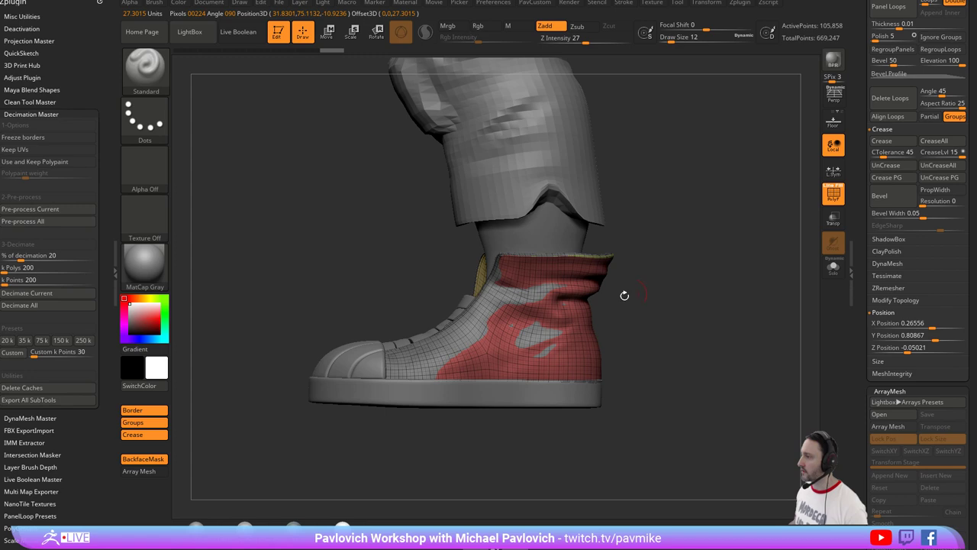
left_click(833, 269)
left_click(564, 318, "ctrl+shift")
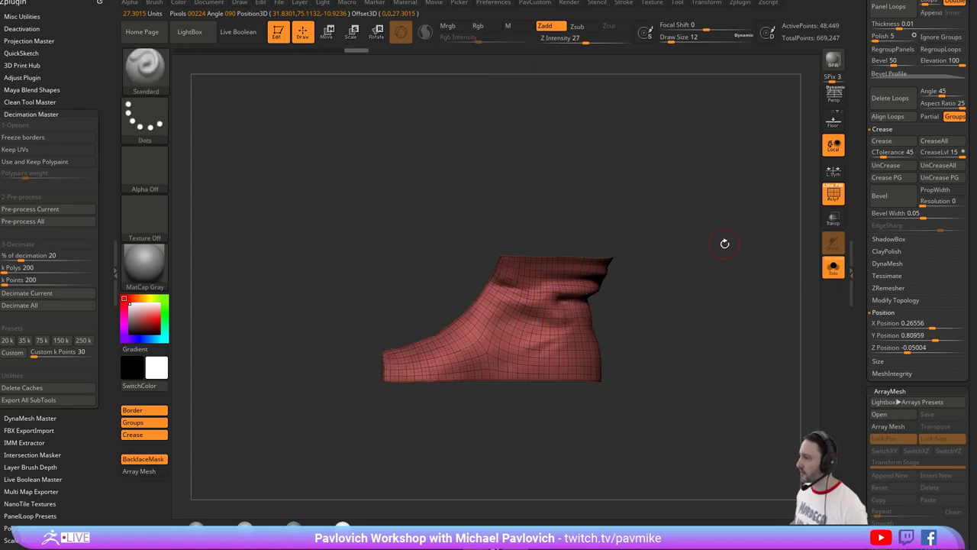
Delete the lower subdivision levels of the sneaker upper.
key("2")
left_click_drag(857, 223, 856, 321)
scroll(857, 321, "up", 5)
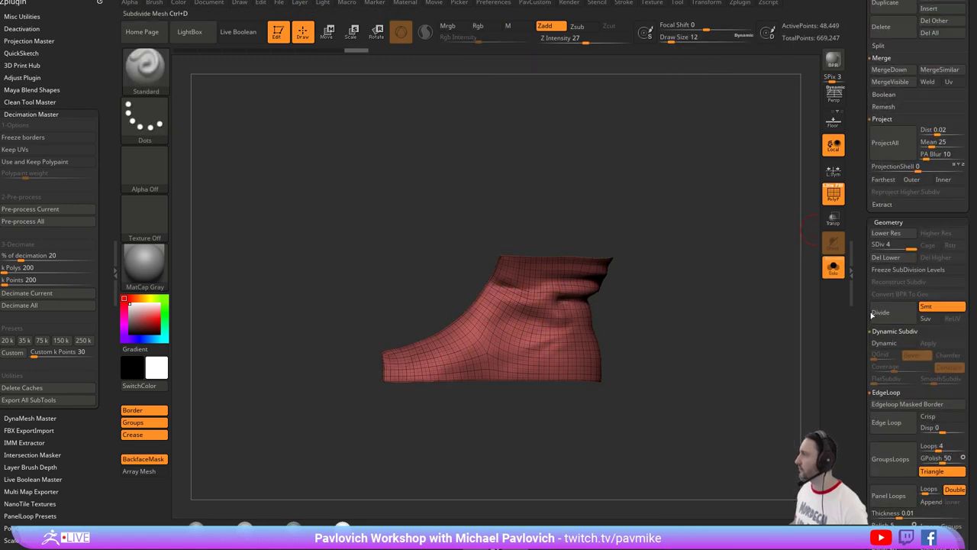
left_click(883, 258)
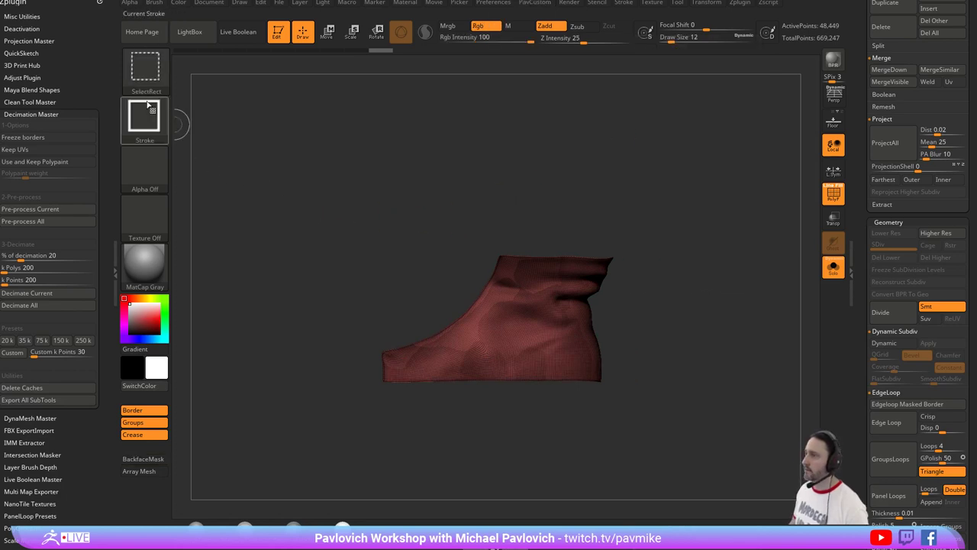
Slice a strip across the upper's ankle with the SliceCurve brush and BRadius enabled.
key("ctrl+shift+b")
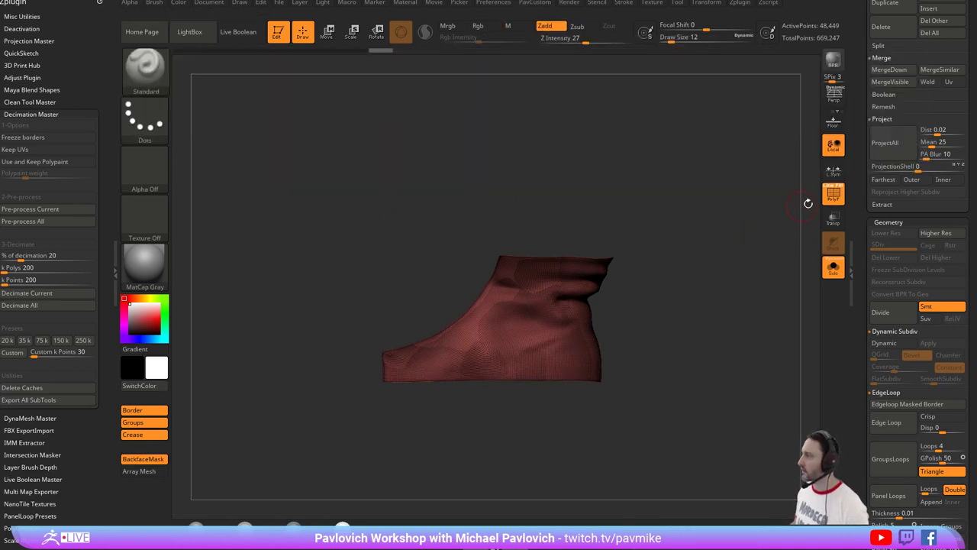
left_click(833, 194)
key("shift+f")
left_click_drag(753, 233, 729, 228, "alt")
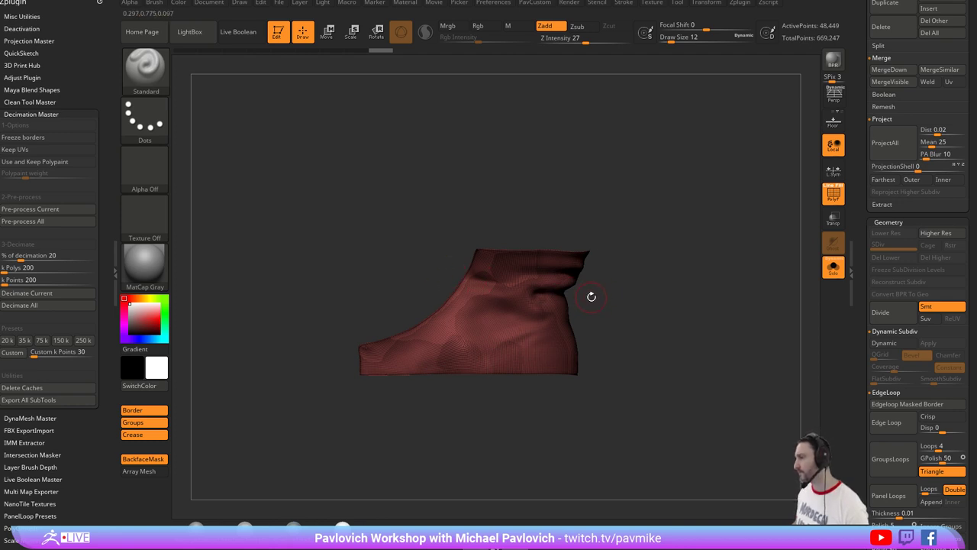
key("ctrl+shift")
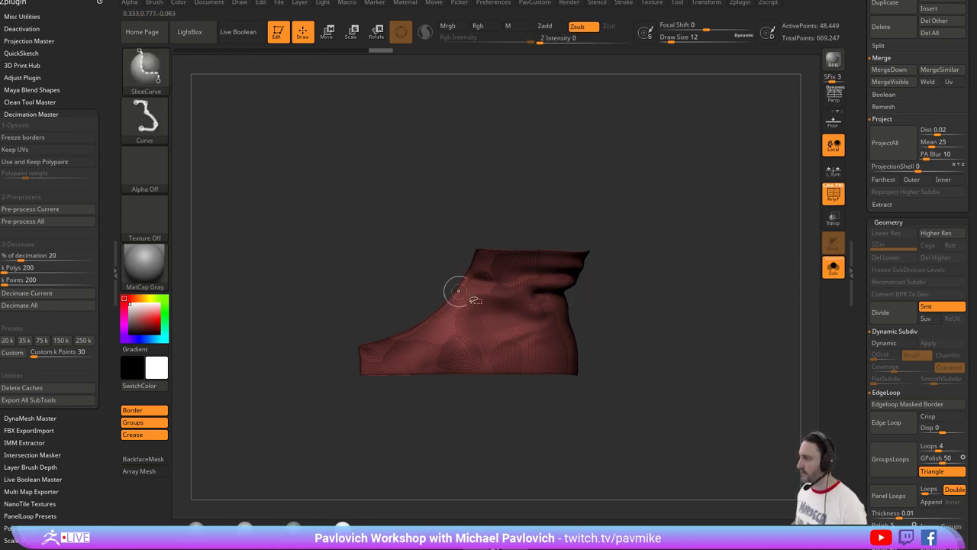
key("ctrl+shift+space")
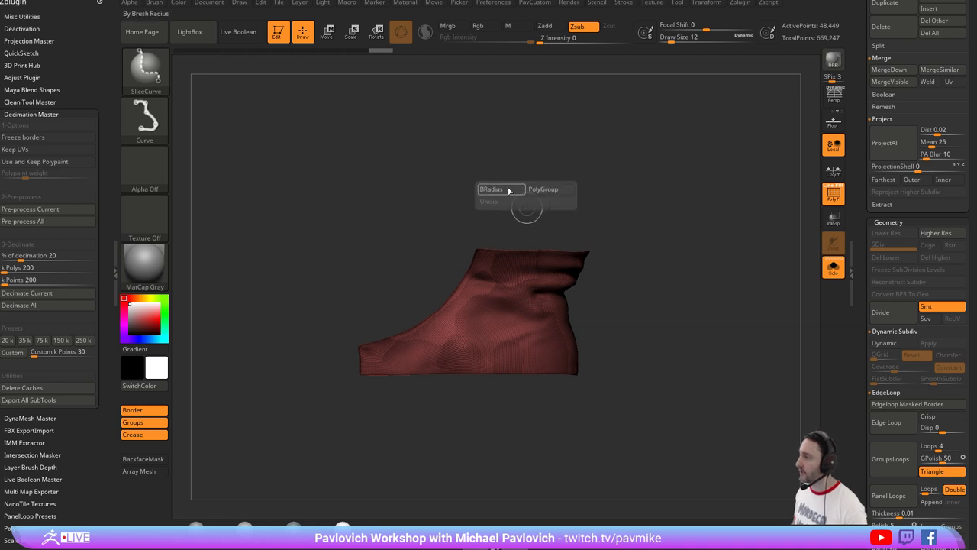
mouse_move(399, 286)
left_mouse_down("ctrl+shift")
mouse_move(637, 281)
mouse_move(632, 298)
mouse_move(677, 295)
left_mouse_up("ctrl+shift")
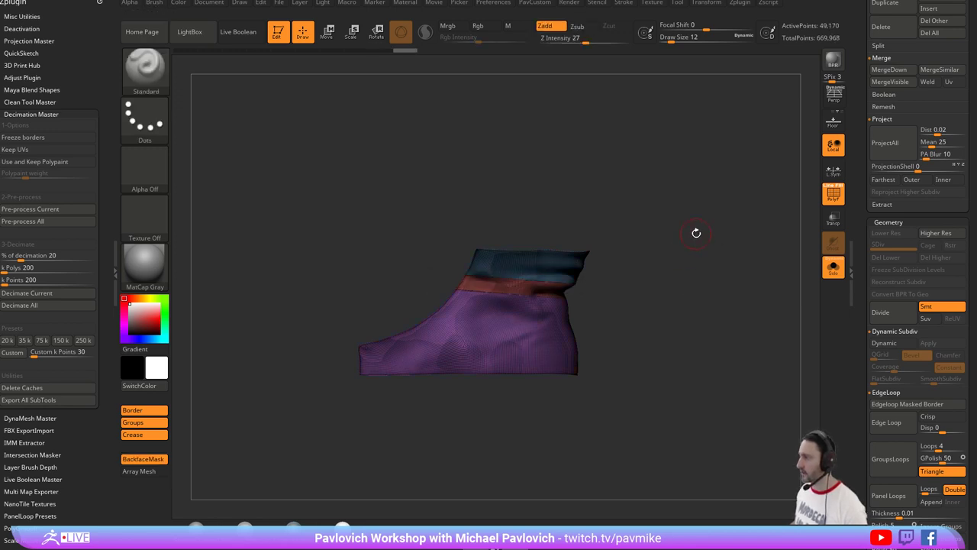
Switch back to the SelectRect brush and isolate the sliced ankle strip's polygroup.
mouse_move(717, 262)
left_mouse_down()
mouse_move(659, 272)
mouse_move(715, 292)
left_mouse_up()
left_click(635, 294, "ctrl+shift")
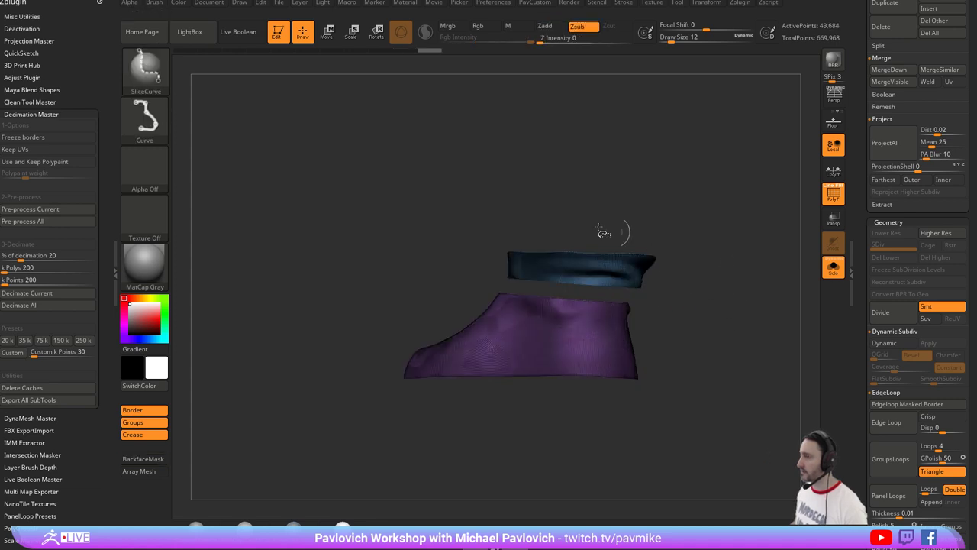
key("b")
left_click(305, 79)
left_click(687, 275, "ctrl+shift")
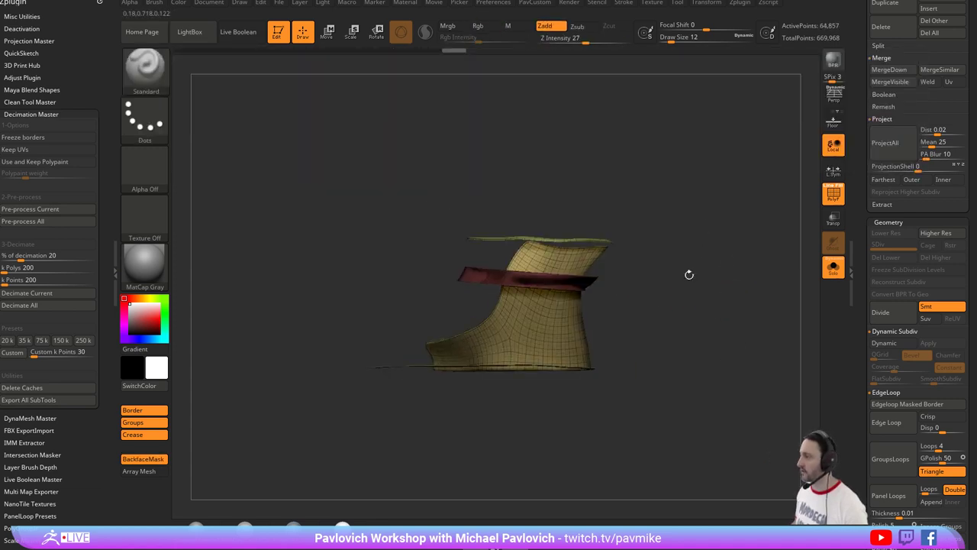
left_click(595, 280, "ctrl+shift")
Delete the hidden geometry and ZRemesh the remaining ankle strip with AdaptiveSize 0 and Half enabled.
key("2")
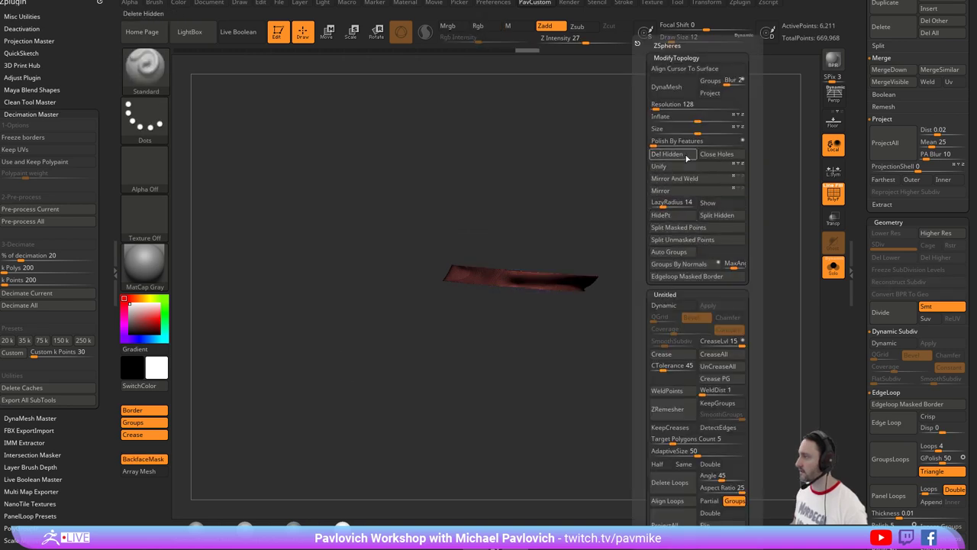
left_click(685, 157)
left_click_drag(654, 240, 695, 268)
key("2")
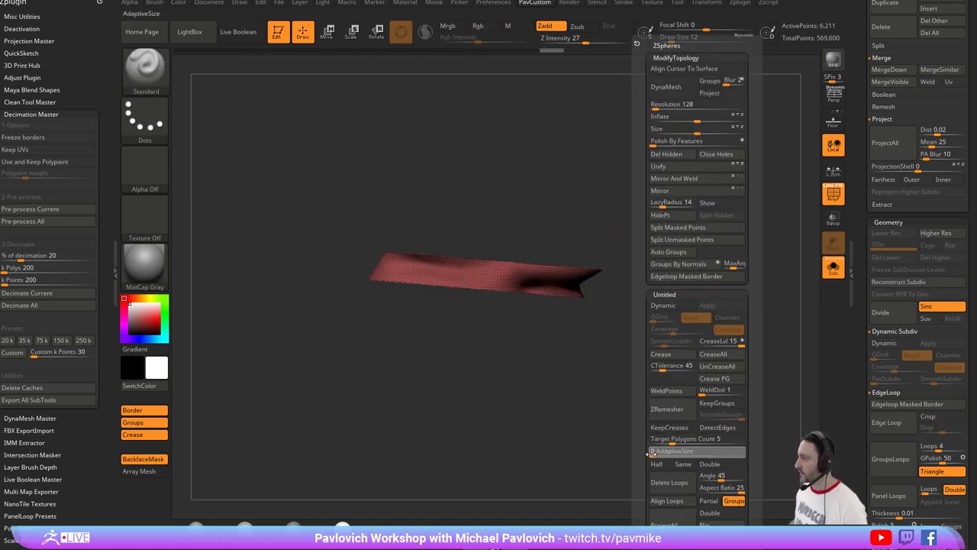
left_click(657, 463)
left_click(667, 409)
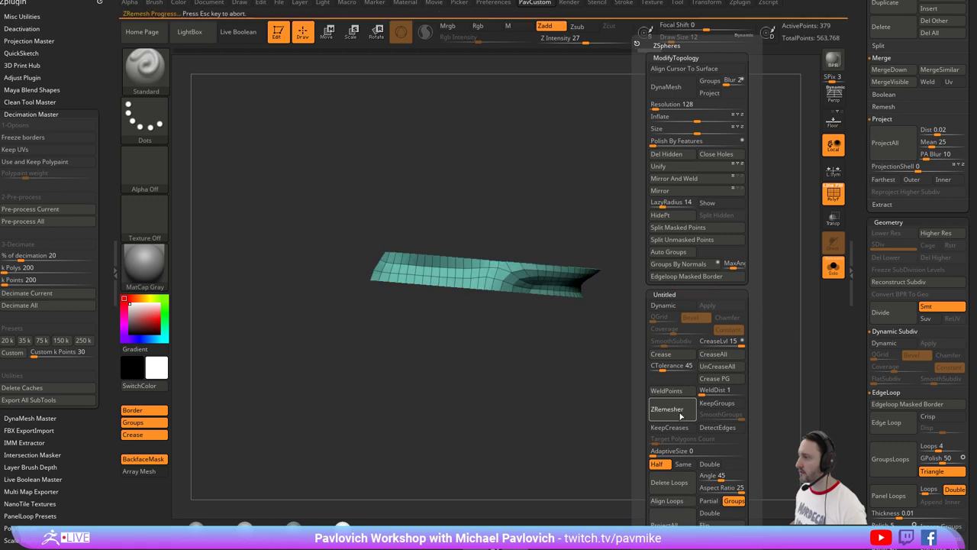
Remove the lengthwise edge loops from the ankle strip using ZModeler's Insert action for a Single EdgeLoop.
mouse_move(593, 342)
left_mouse_down()
mouse_move(598, 292)
mouse_move(593, 329)
mouse_move(646, 295)
mouse_move(675, 314)
left_mouse_up()
key("b")
key("z")
key("m")
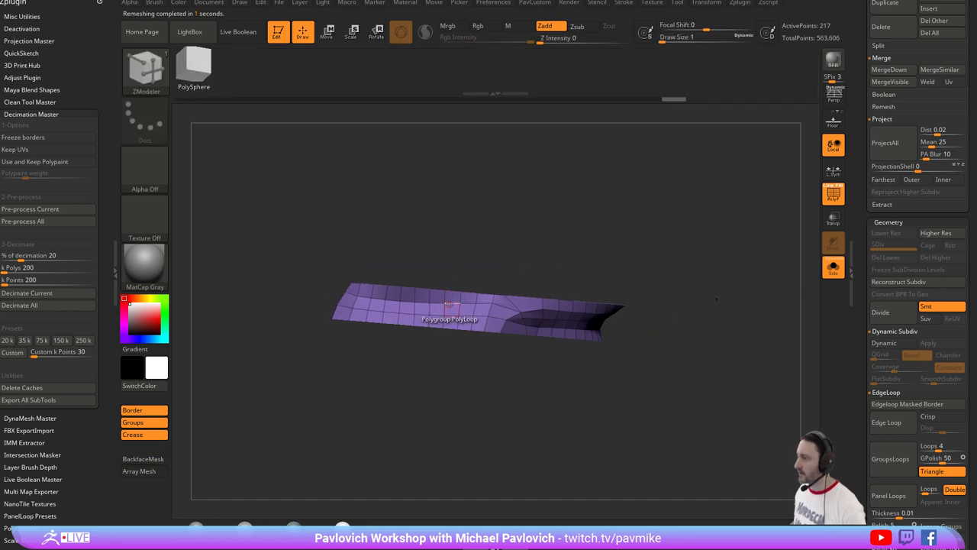
key("space")
left_click(447, 253)
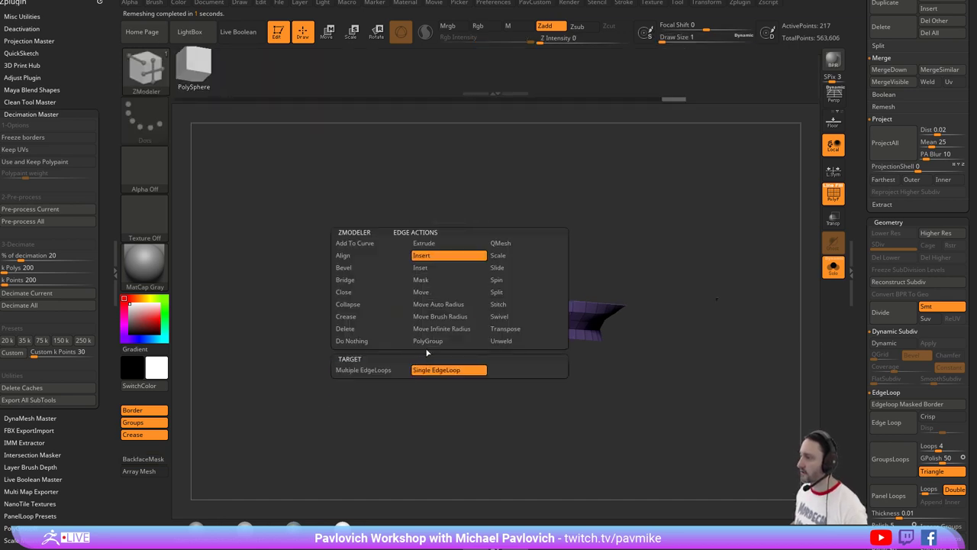
left_click(438, 307, "alt")
left_click(470, 316, "alt")
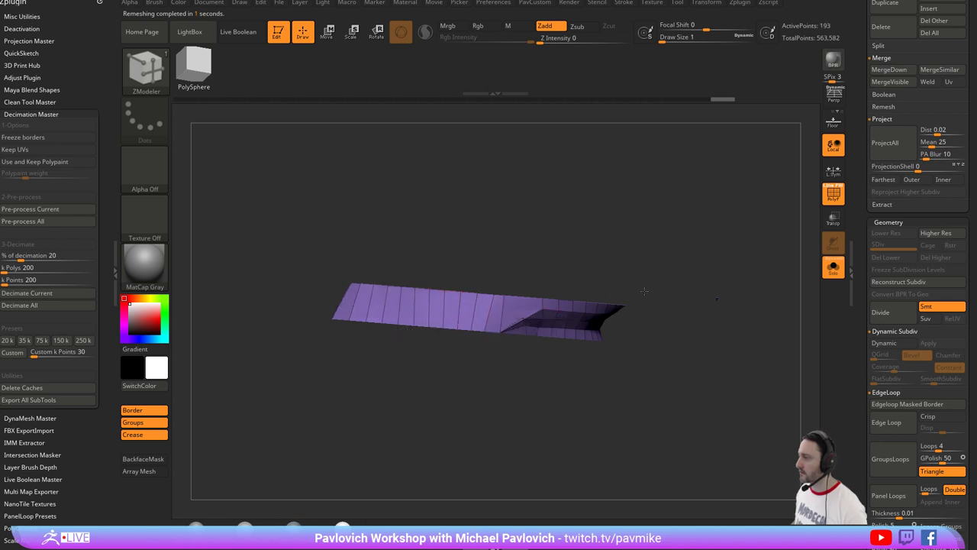
Try to remove another edge loop along the folded part of the strip, and undo each attempt.
right_click_drag(476, 316, 529, 292)
left_click(514, 300, "alt")
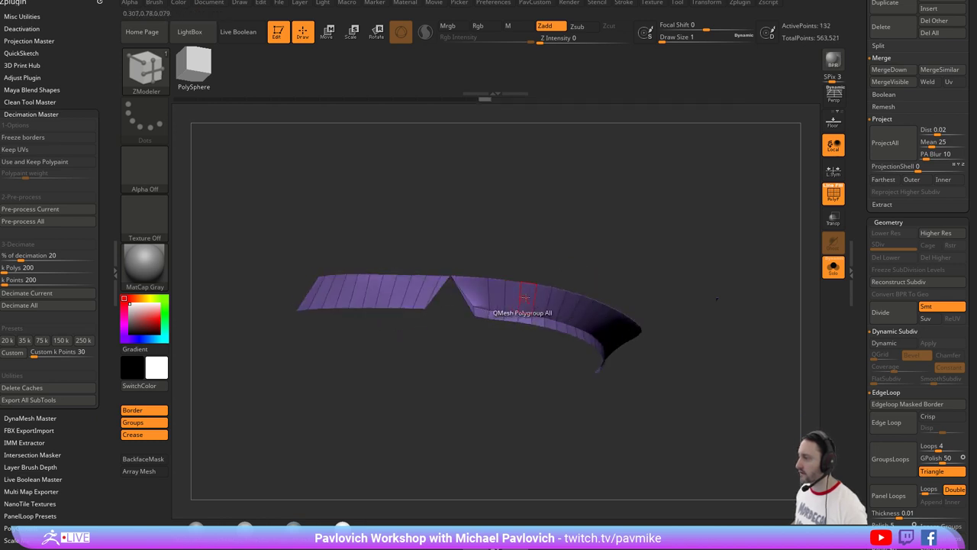
key("ctrl+z")
mouse_move(569, 262)
left_mouse_down()
mouse_move(516, 245)
mouse_move(591, 278)
left_mouse_up()
left_click(574, 291, "alt")
right_click_drag(578, 290, 689, 301)
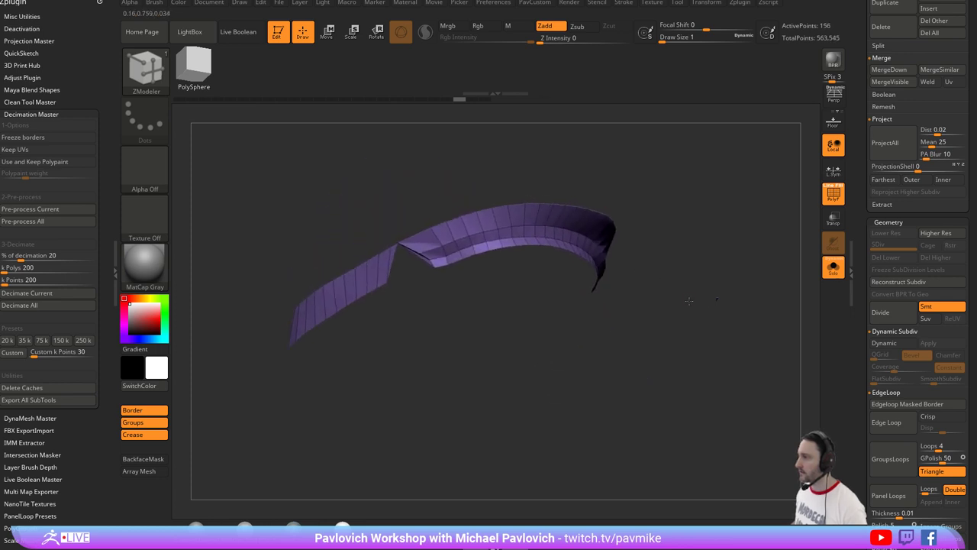
key("ctrl+z")
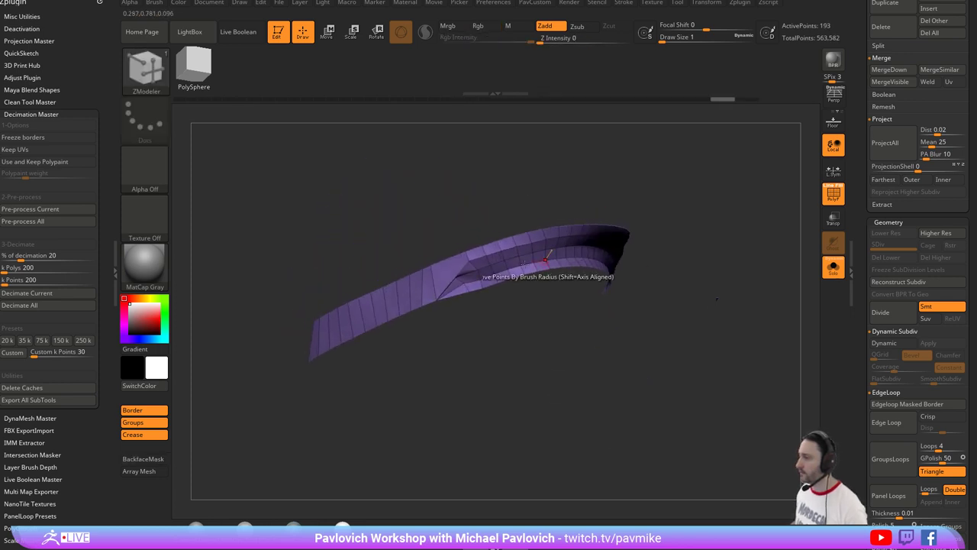
Smooth the kinked middle of the strip at Draw Size 3 and ZRemesh it again.
key("s")
left_click_drag(455, 269, 447, 261)
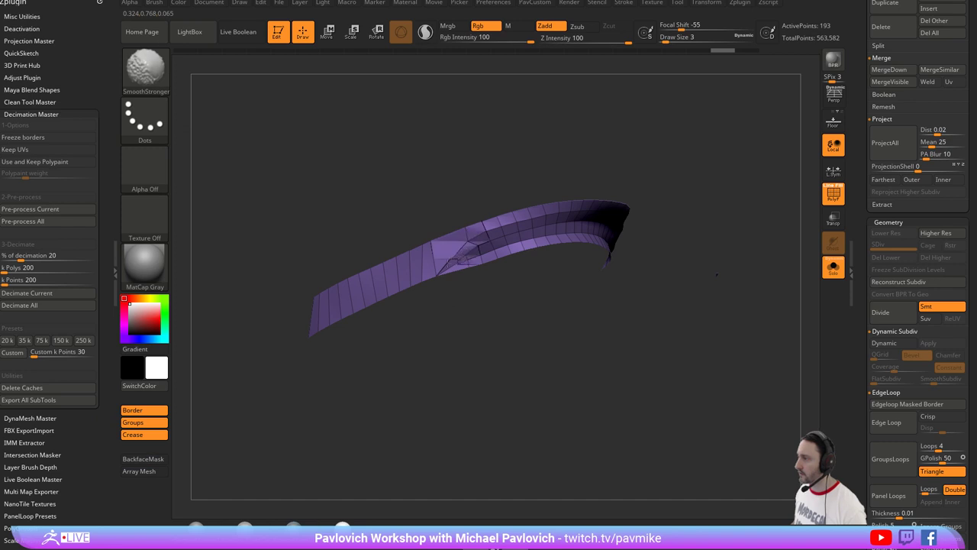
right_click_drag(463, 277, 469, 297)
key("2")
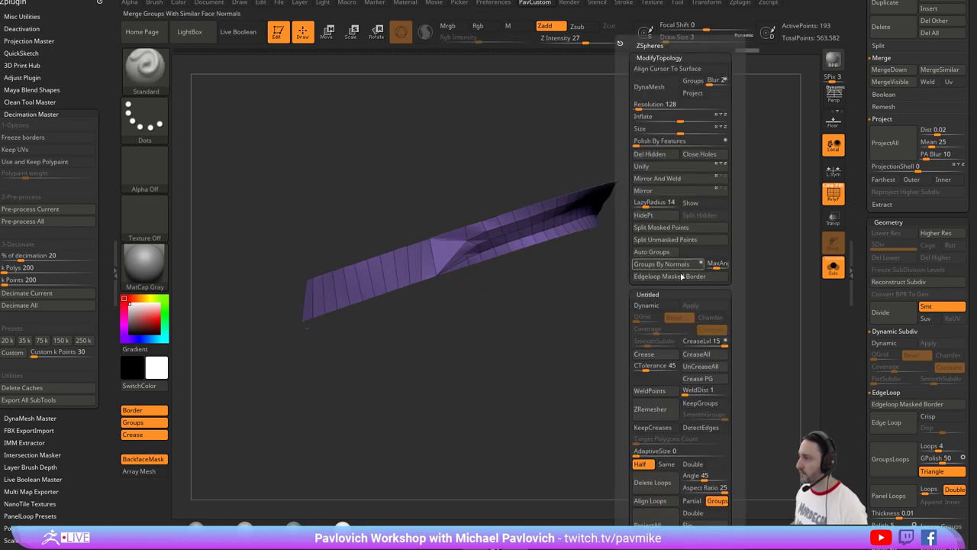
left_click(665, 412)
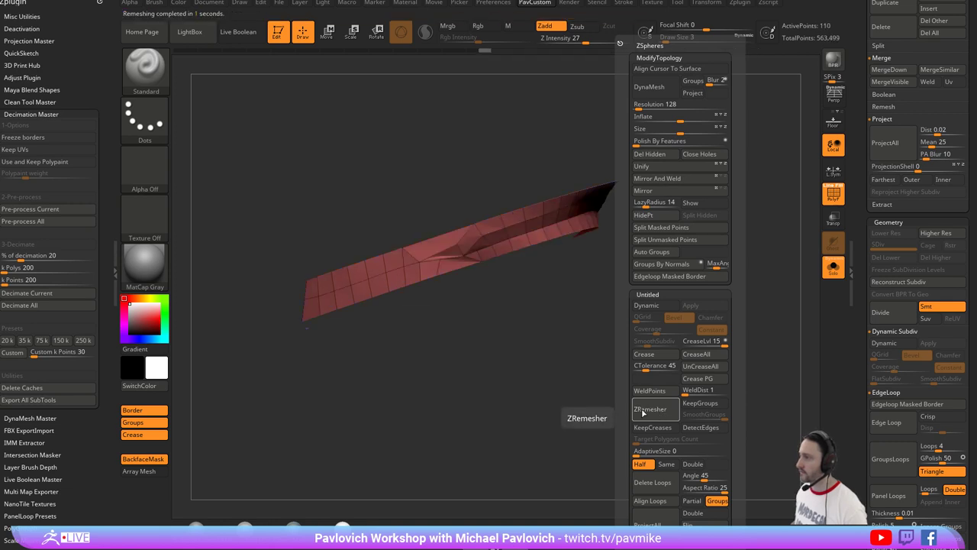
right_click_drag(535, 261, 507, 273)
left_click_drag(458, 259, 439, 250, "shift")
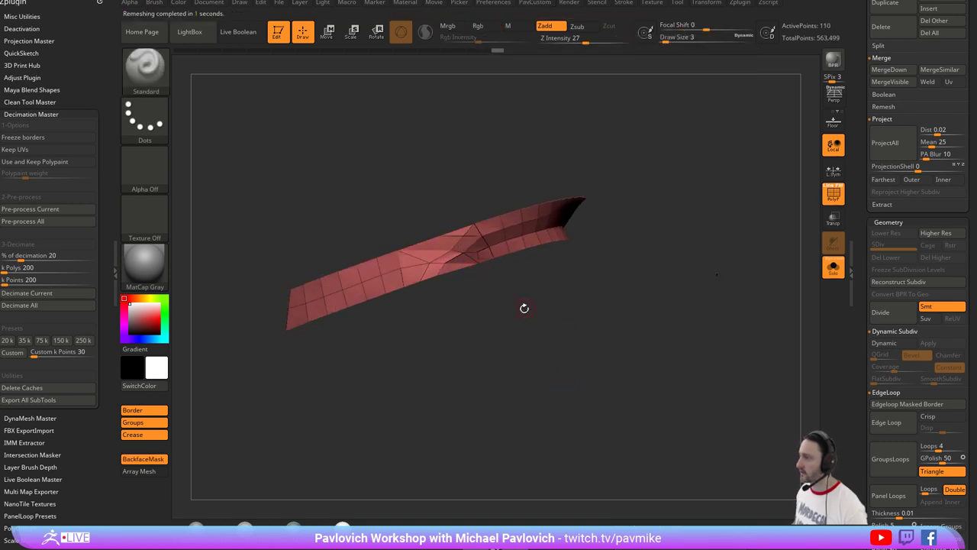
Undo the strip edits back to the state before the hidden geometry was deleted.
mouse_move(524, 308)
left_mouse_down()
mouse_move(644, 227)
mouse_move(688, 160)
mouse_move(755, 219)
mouse_move(736, 219)
left_mouse_up()
key("ctrl")
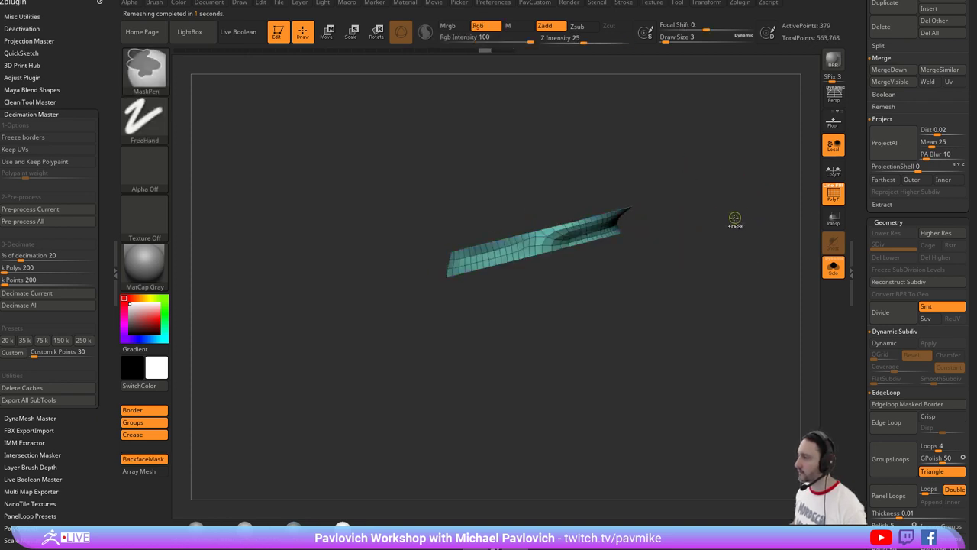
mouse_move(730, 219)
right_mouse_down("ctrl")
mouse_move(727, 242)
mouse_move(720, 225)
right_mouse_up("ctrl")
Smooth out the isolated ankle strip with Polish By Features.
key("2")
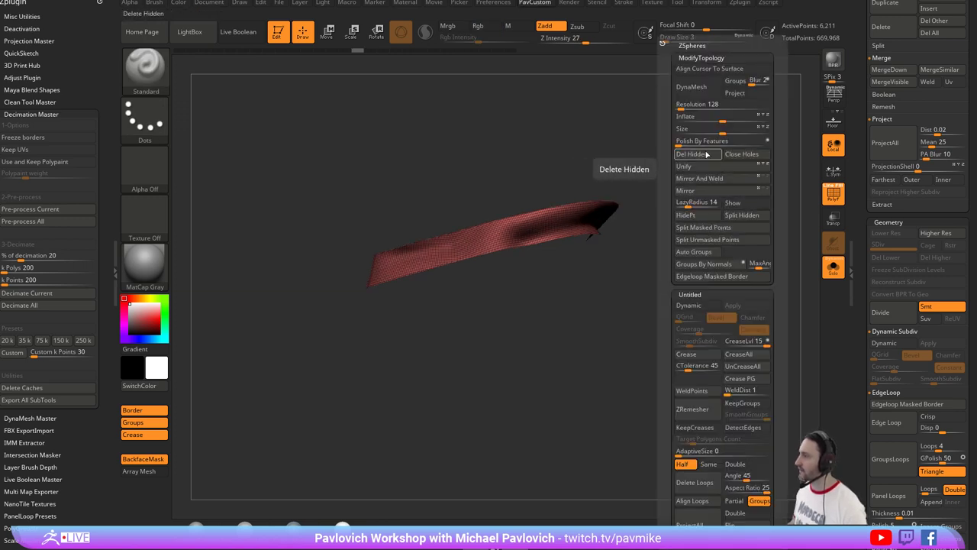
left_click(687, 141)
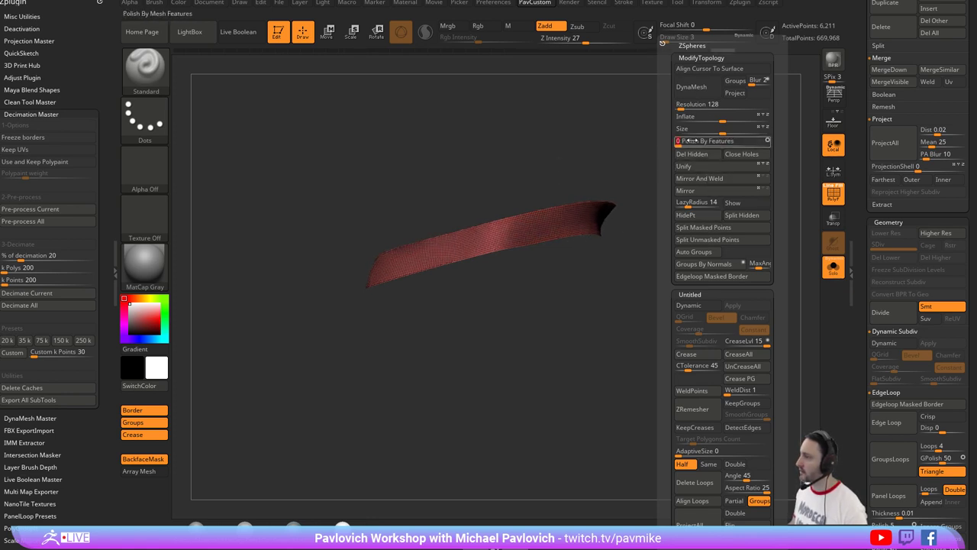
left_click(692, 140)
key("space")
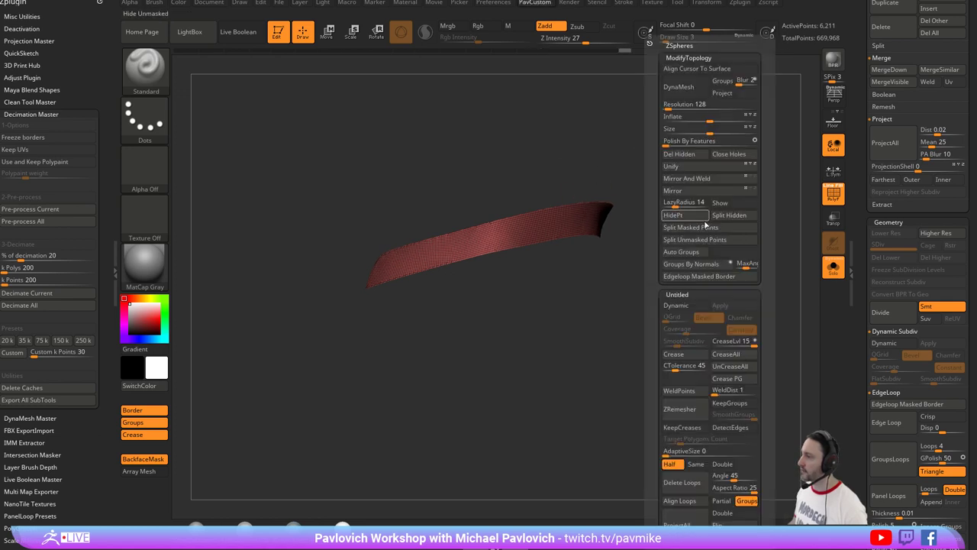
left_click(692, 411)
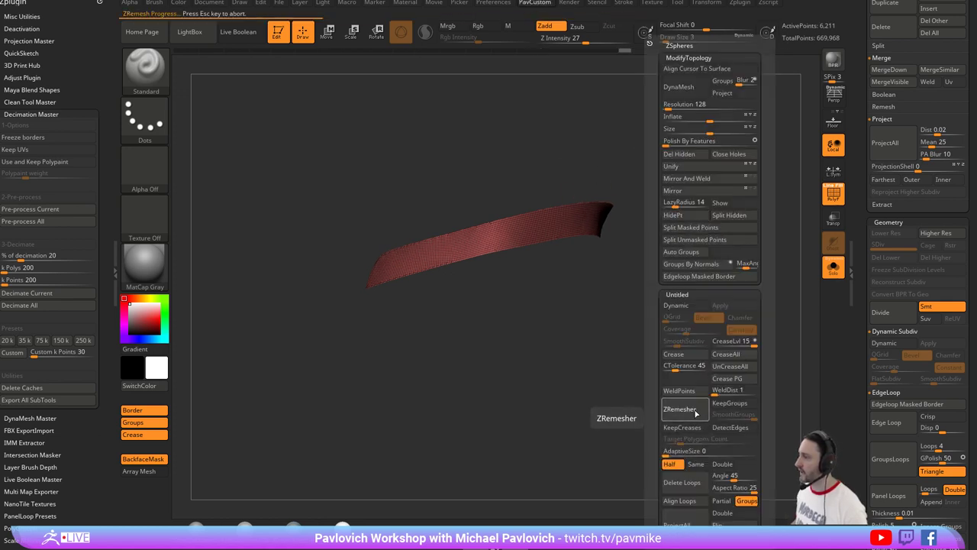
key("ctrl+z")
Isolate the ankle strip, delete the hidden geometry and ZRemesh the strip repeatedly at Half.
left_click(545, 231, "ctrl+shift")
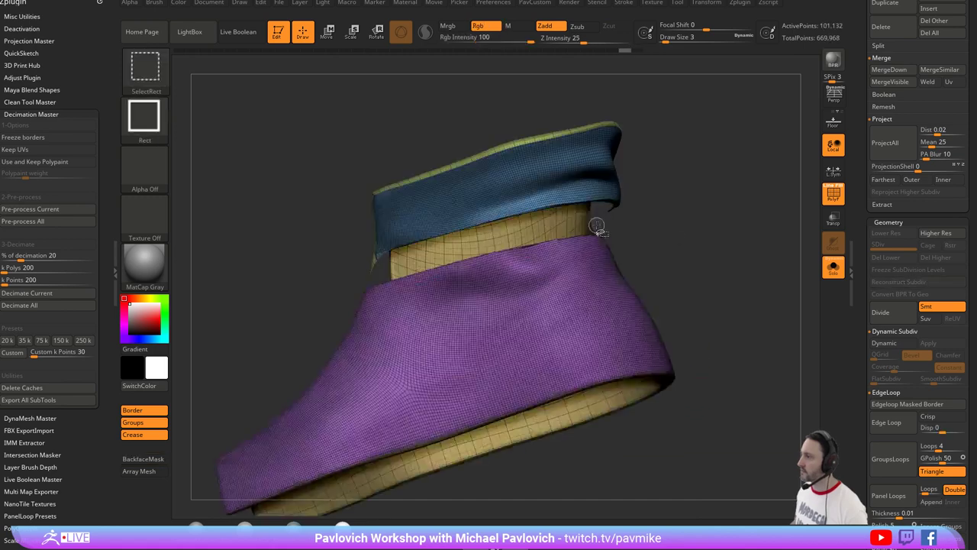
left_click(702, 243, "ctrl+shift")
left_click(581, 223, "ctrl+shift")
key("2")
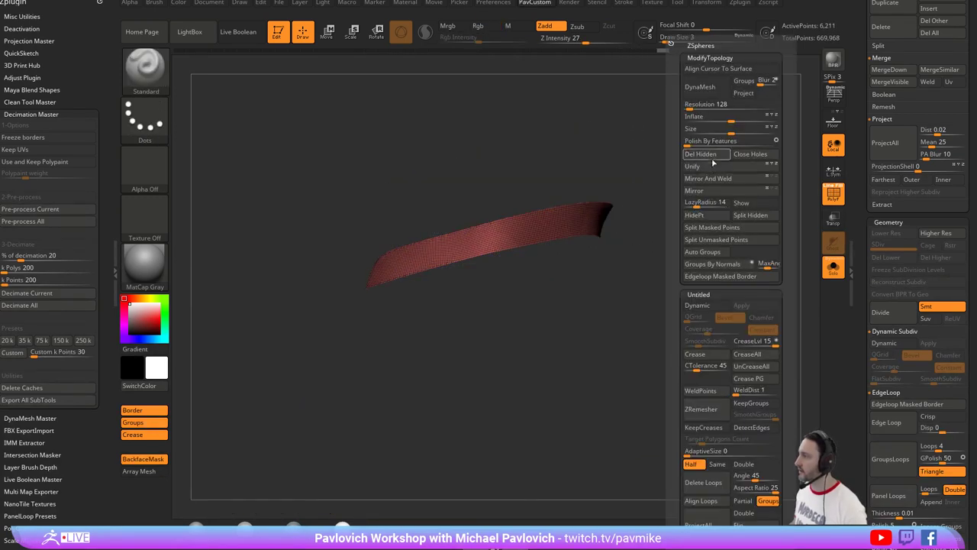
left_click(713, 157)
left_click(709, 416)
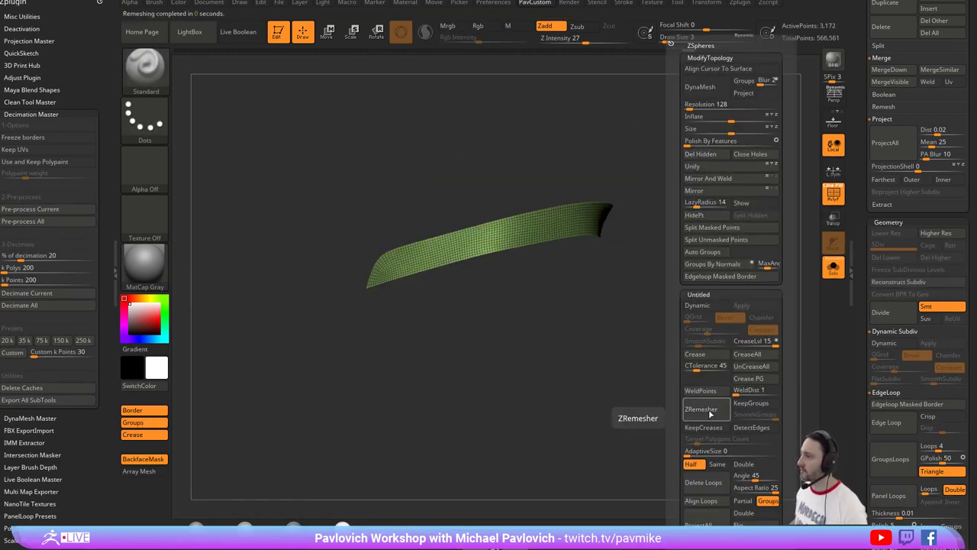
left_click(710, 414)
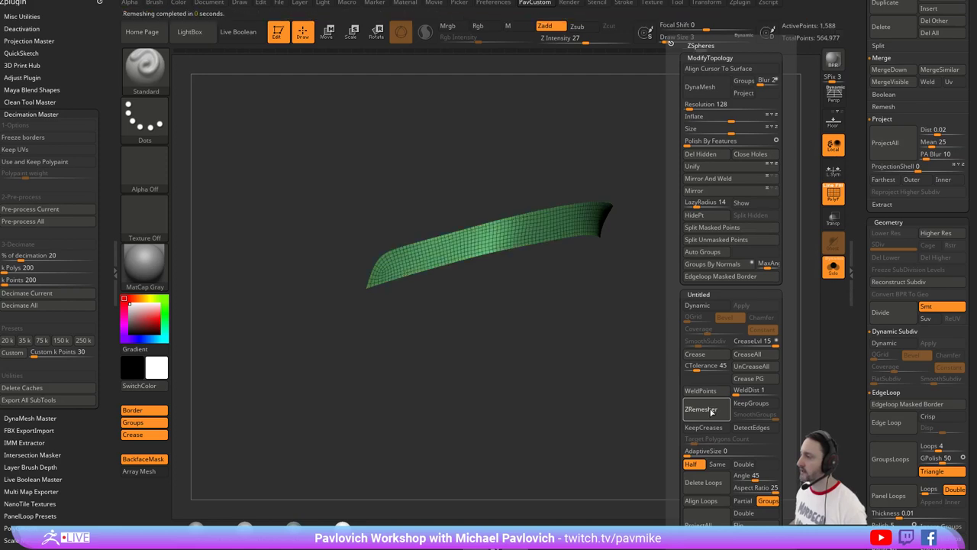
left_click_drag(709, 412, 706, 344)
Adjust the corners at the strip's ends with the MoveAccu brush and ZRemesh the strip again at Half.
key("2")
key("s")
left_click_drag(445, 255, 451, 254)
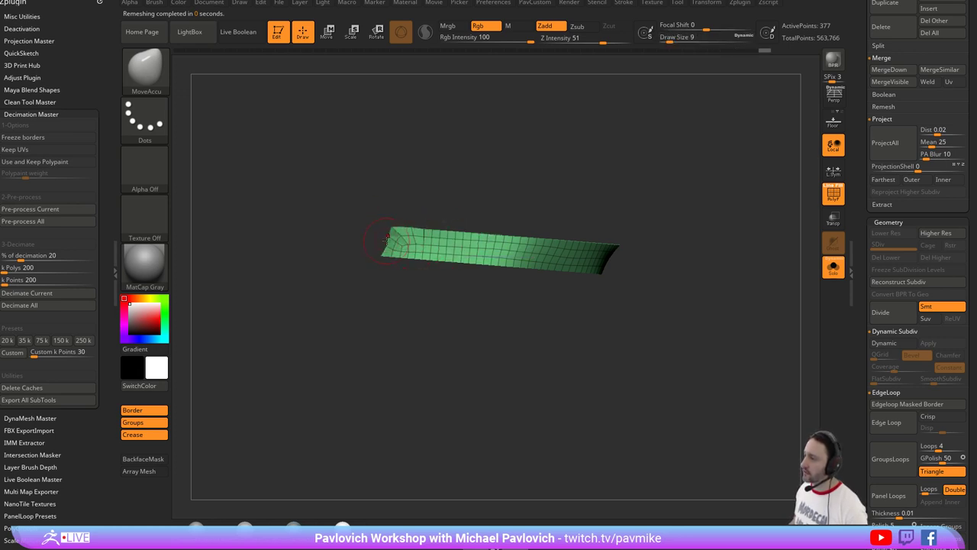
left_click_drag(387, 239, 499, 250)
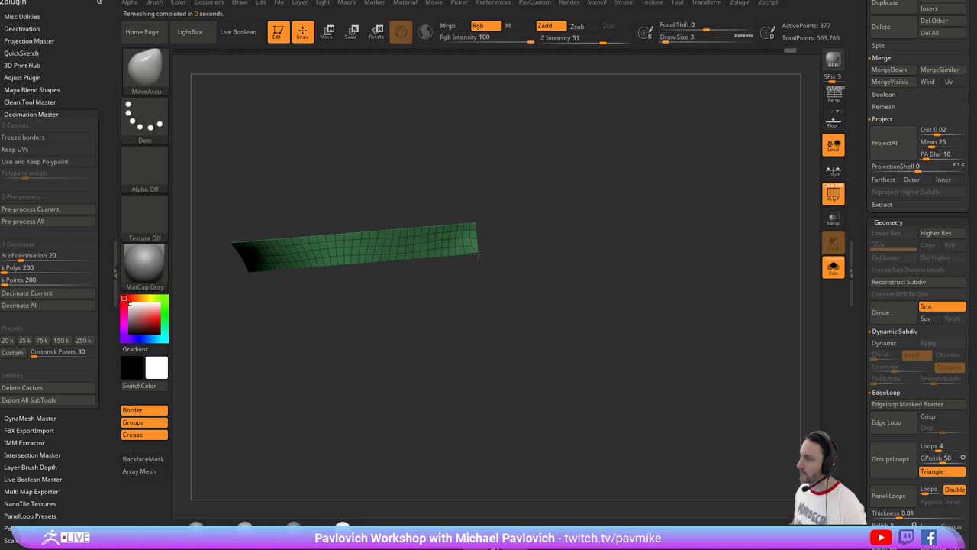
key("ctrl+z")
mouse_move(527, 252)
left_mouse_down()
mouse_move(753, 249)
mouse_move(656, 252)
left_mouse_up()
key("5")
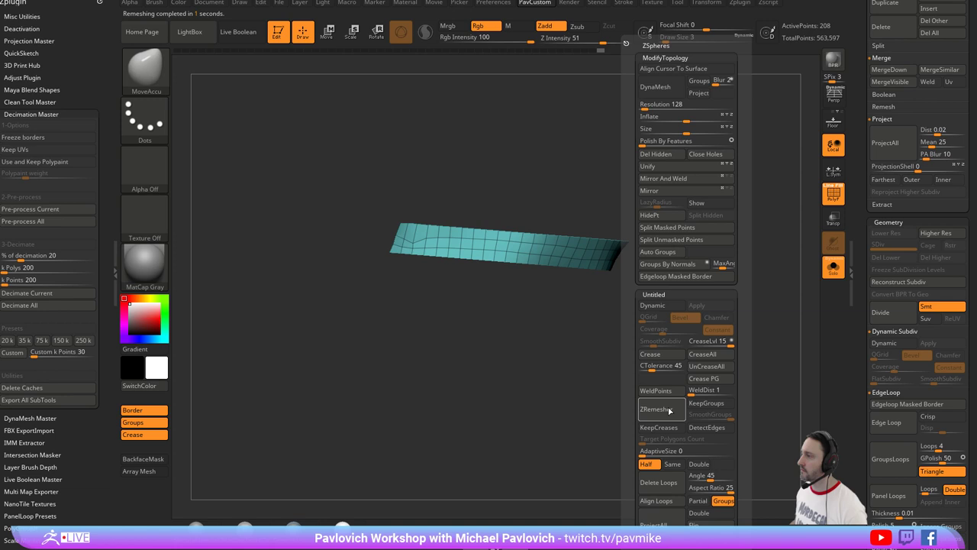
left_click(669, 410)
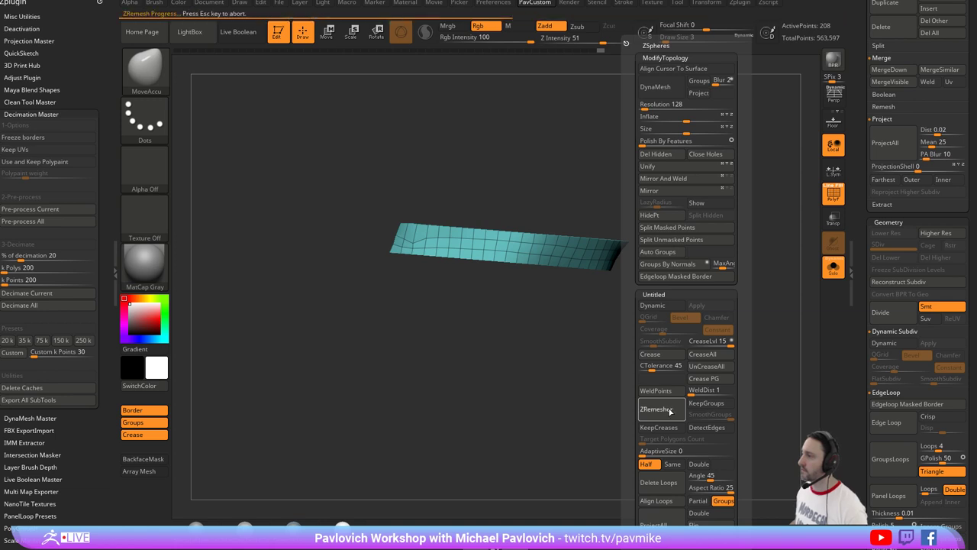
Delete the lengthwise middle edge loop of the strip with ZModeler so that it is one polygon wide.
mouse_move(565, 367)
left_mouse_down()
mouse_move(519, 368)
mouse_move(513, 359)
left_mouse_up()
key("b")
key("z")
key("m")
key("space")
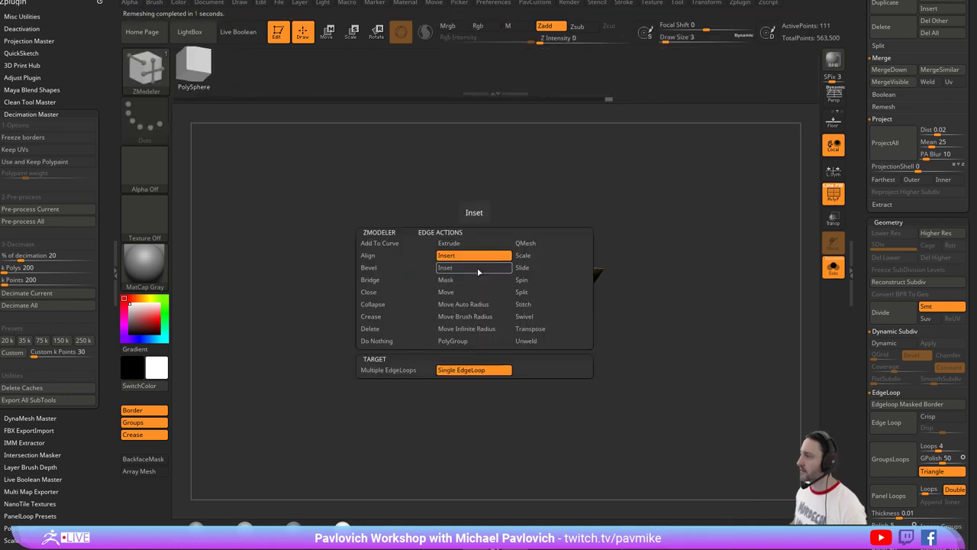
left_click(478, 282, "alt")
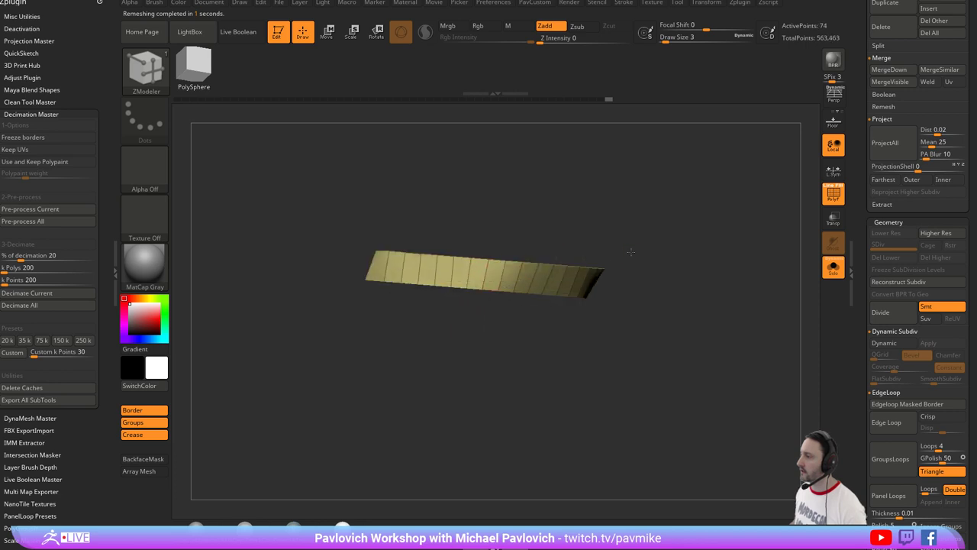
Delete every other crosswise edge loop from the strip's front end to the start of its heel curve.
left_click_drag(631, 252, 366, 258)
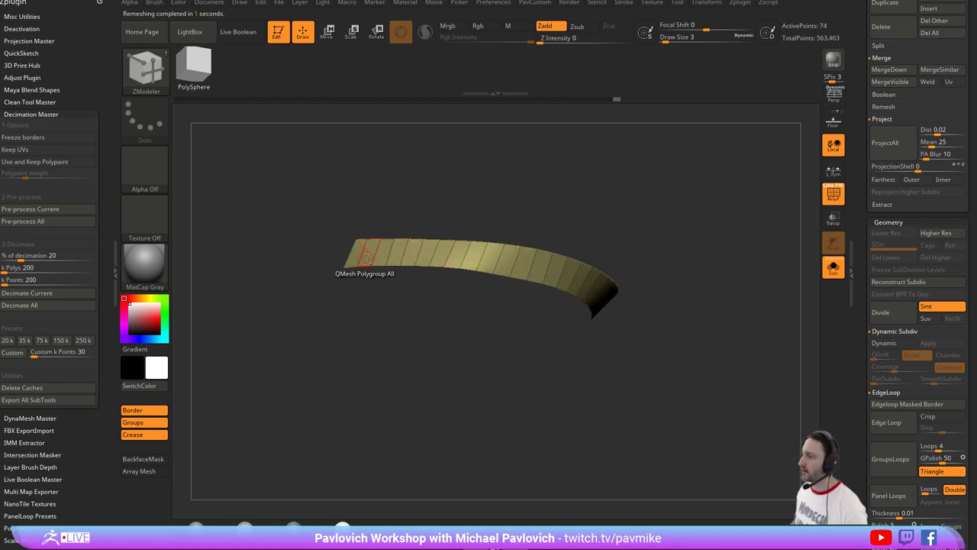
left_click(362, 252, "alt")
left_click(389, 252, "alt")
left_click(418, 253, "alt")
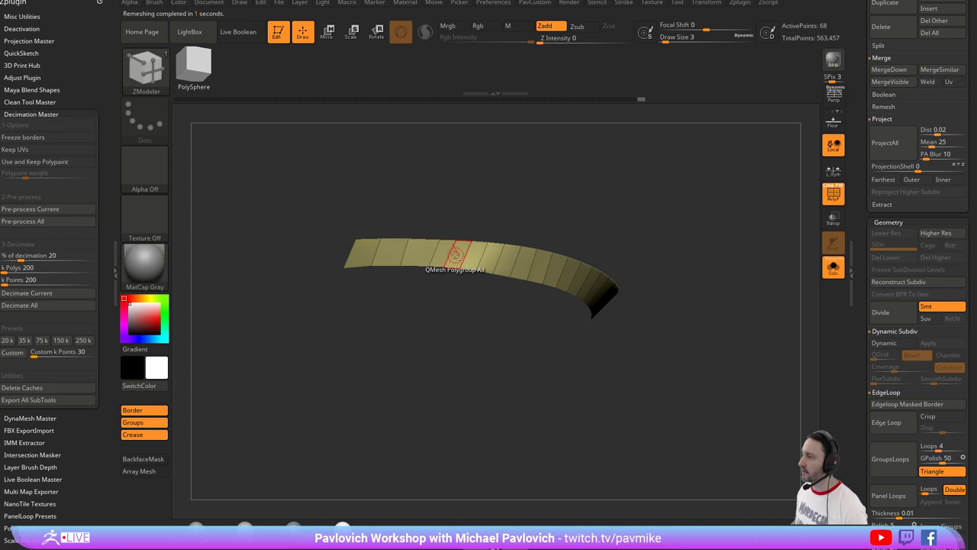
left_click(485, 255, "alt")
left_click_drag(598, 245, 527, 199)
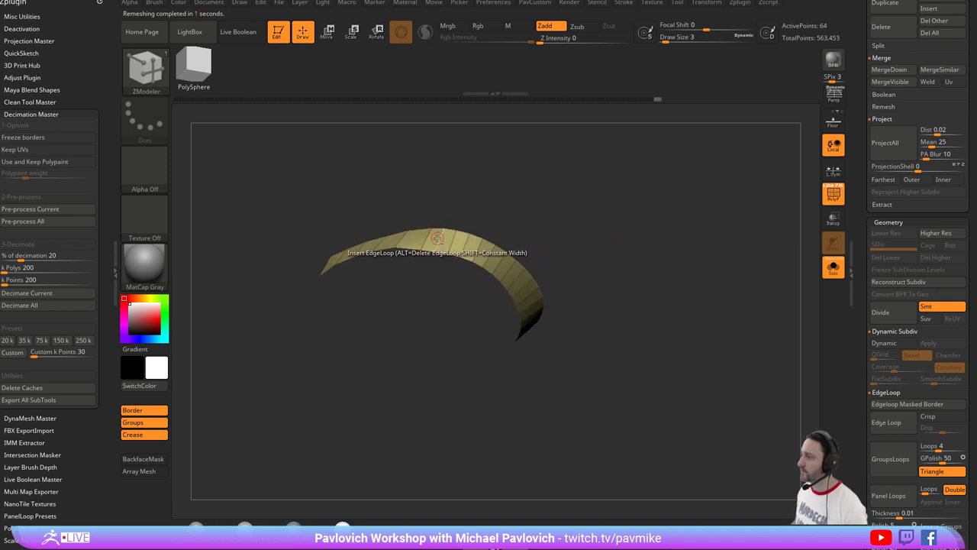
left_click(438, 239, "alt")
left_click(469, 244, "alt")
left_click(489, 255, "alt")
left_click_drag(563, 259, 527, 258)
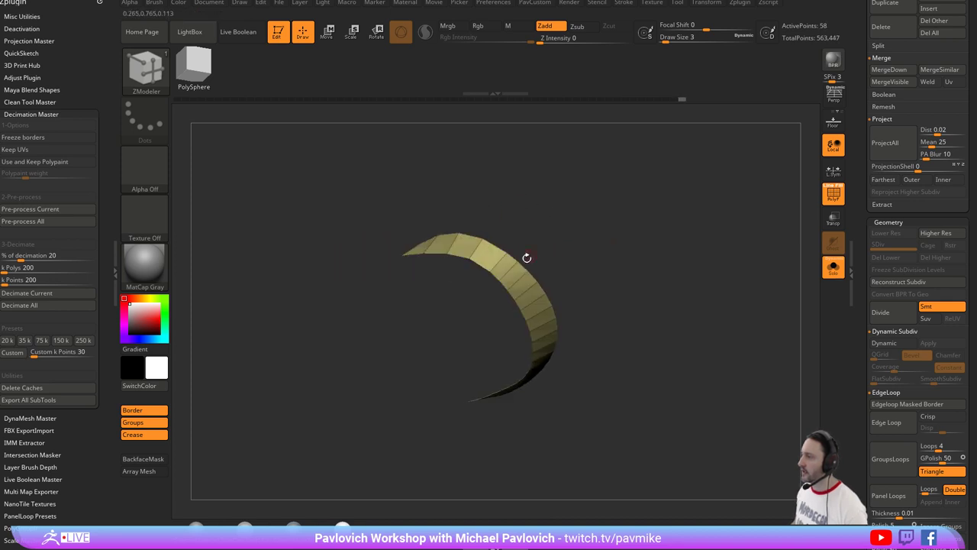
Thin out the remaining crosswise edge loops around the heel and along the other side of the strip.
left_click(527, 290, "alt")
left_click_drag(603, 291, 527, 286)
left_click(487, 249, "alt")
left_click(490, 307, "alt")
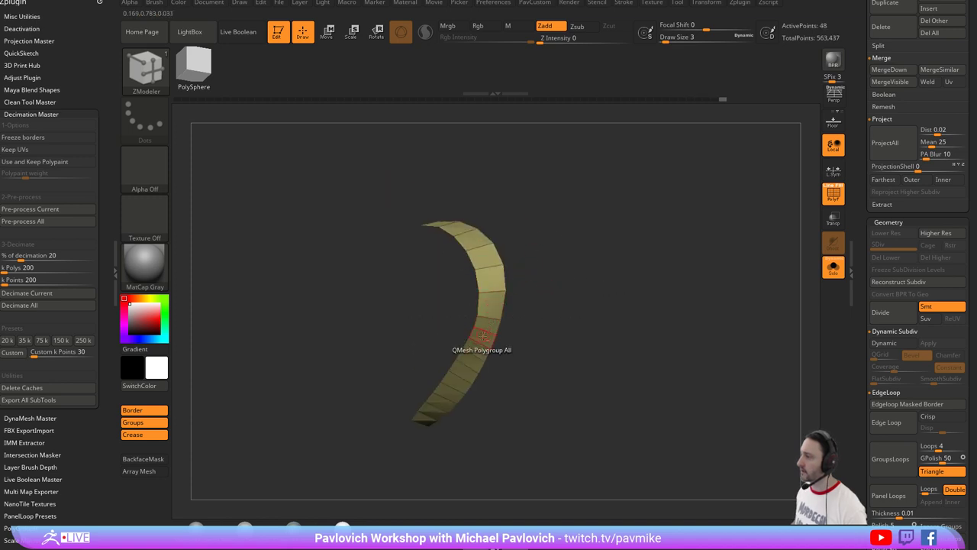
left_click(482, 334, "alt")
left_click_drag(537, 337, 538, 274)
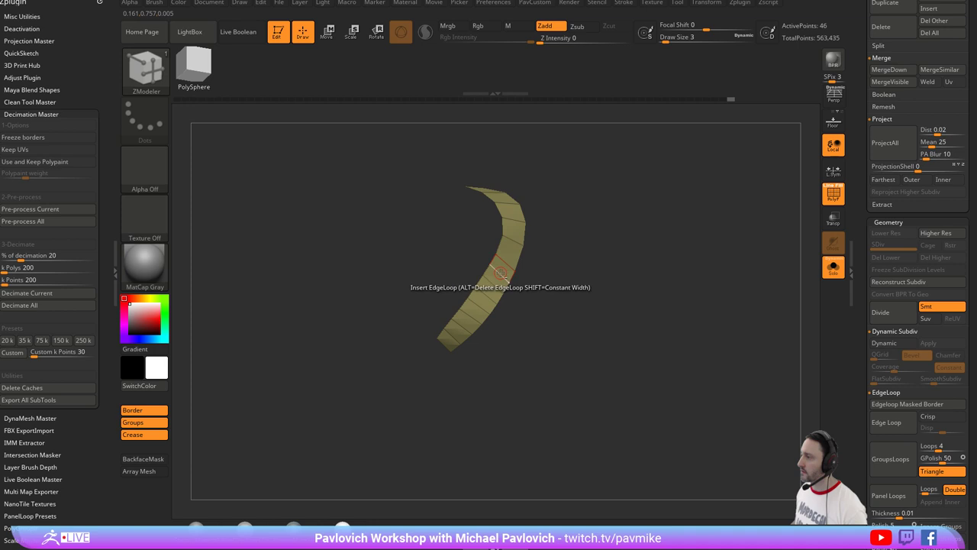
left_click(501, 274, "alt")
left_click(486, 297, "alt")
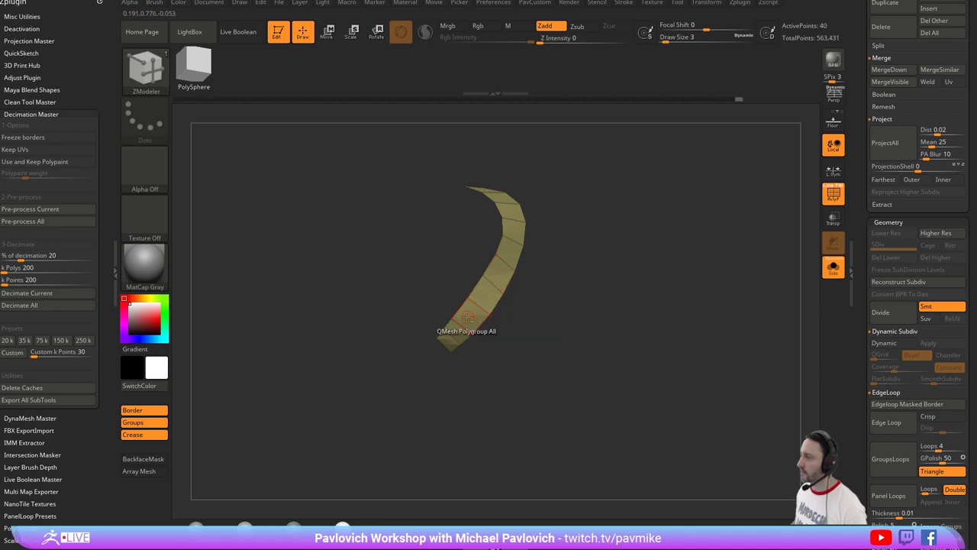
left_click(459, 340)
left_click_drag(458, 341, 627, 305)
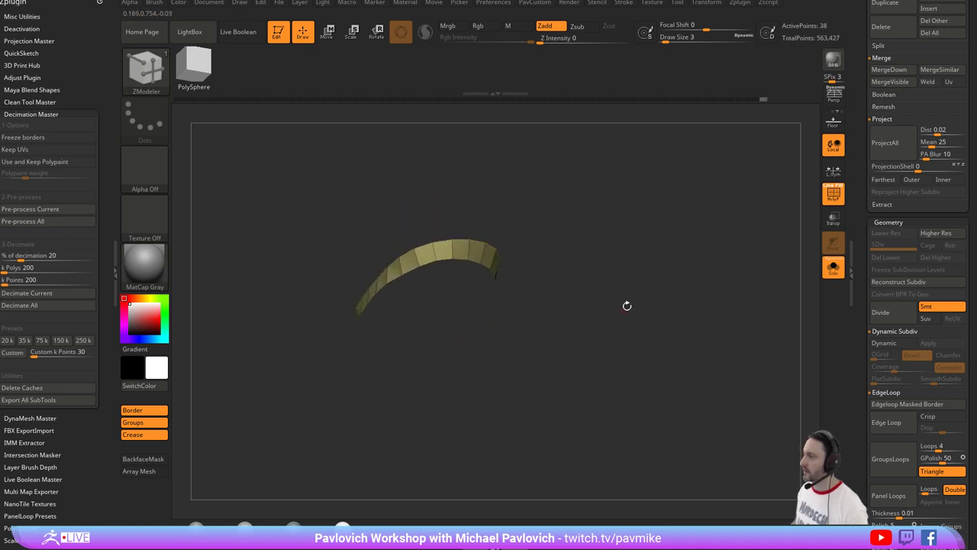
Thicken the whole strip with ZModeler QMesh and assign its polygroups by normals.
left_click(833, 267)
mouse_move(591, 277)
left_mouse_down()
mouse_move(670, 334)
mouse_move(683, 295)
mouse_move(579, 267)
mouse_move(563, 275)
mouse_move(664, 288)
mouse_move(582, 279)
left_mouse_up()
left_click(833, 268)
left_click_drag(720, 253, 759, 262)
key("2")
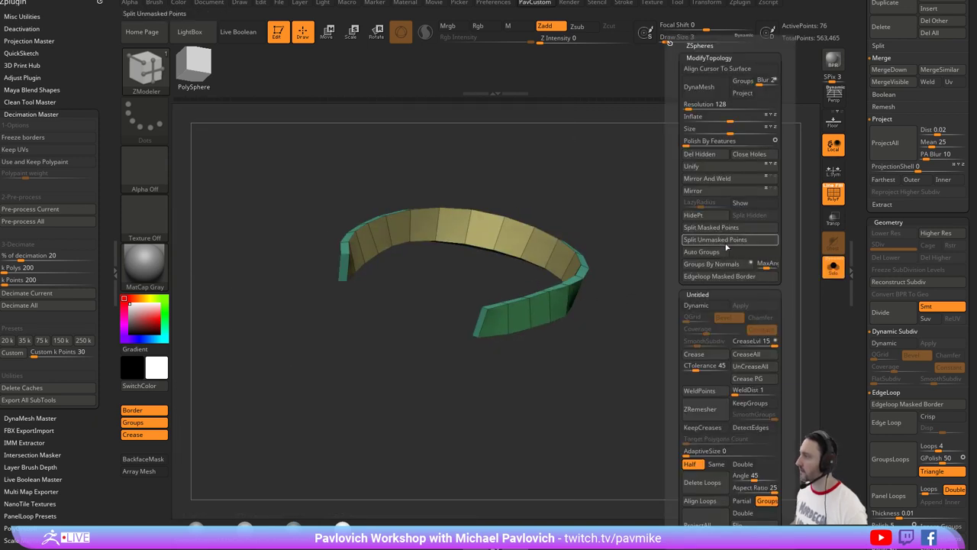
left_click(712, 253)
left_click_drag(603, 288, 617, 226)
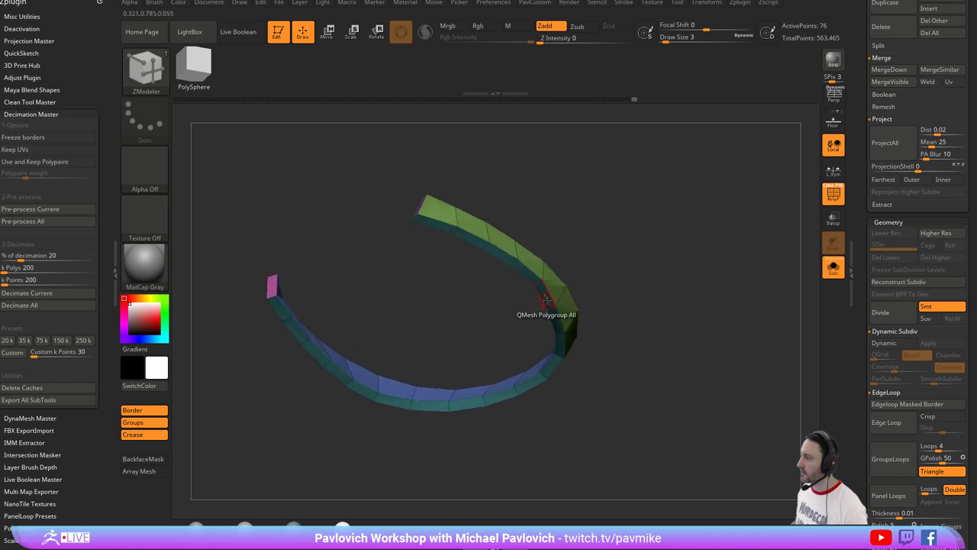
mouse_move(546, 299)
left_mouse_down()
mouse_move(546, 290)
mouse_move(546, 301)
left_mouse_up()
Crease the strip's polygroup borders at CreaseLvl 2 and preview it on the shoe with Dynamic Subdiv at SmoothSubdiv 2.
left_click_drag(679, 229, 723, 262)
left_click(827, 272)
key("space")
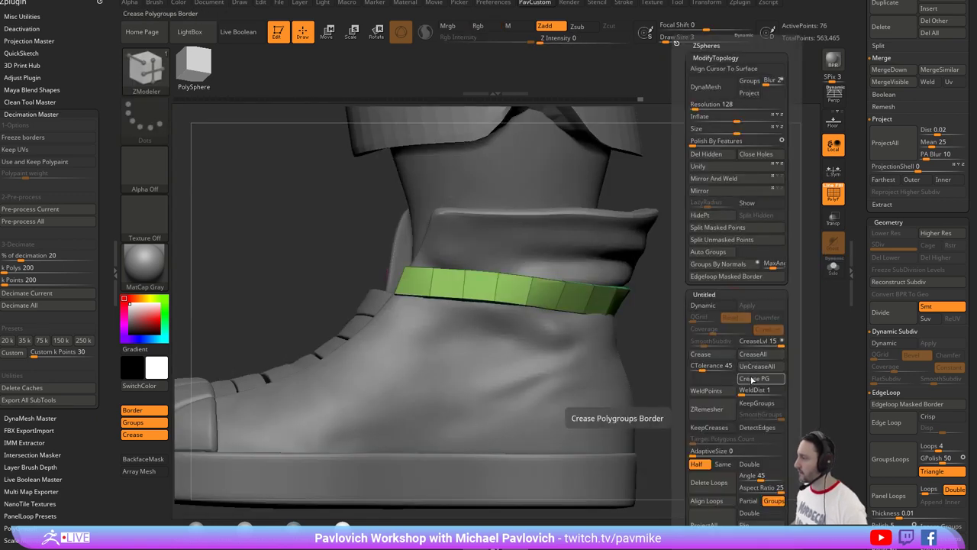
left_click(711, 305)
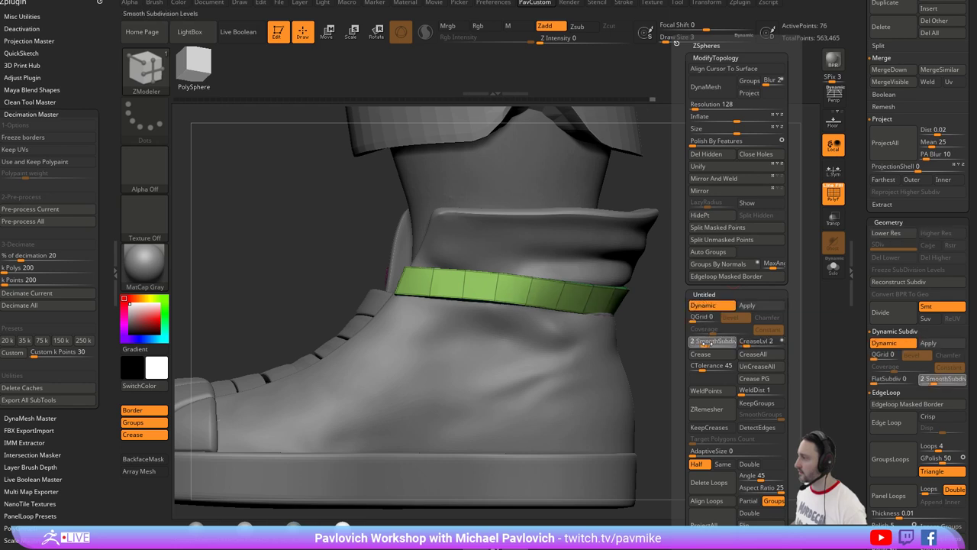
left_click(710, 343)
left_click_drag(794, 291, 810, 225, "alt")
left_click(833, 195)
left_click_drag(732, 242, 694, 282)
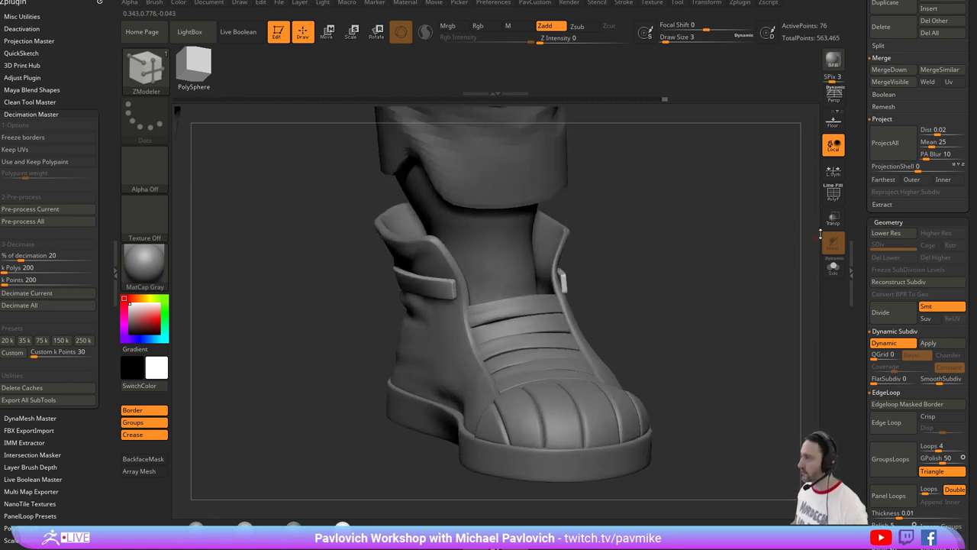
Isolate the strip and delete the single end-cap polygons at its two open ends with ZModeler.
left_click(833, 194)
left_click(833, 267)
left_click_drag(738, 239, 506, 270, "alt")
key("space")
left_click(510, 184)
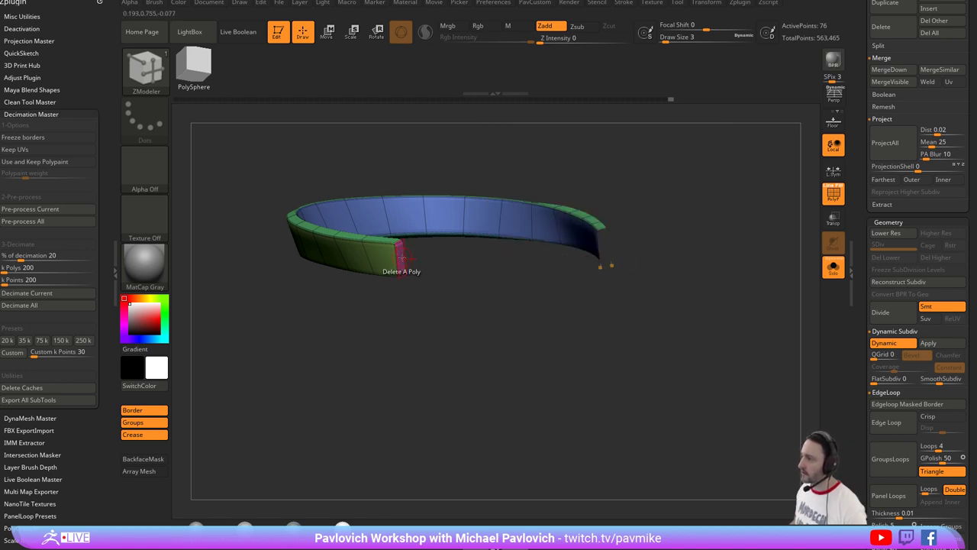
left_click_drag(646, 184, 622, 240)
Bridge the strip's two open ends with a curved span to close it into a band.
key("space")
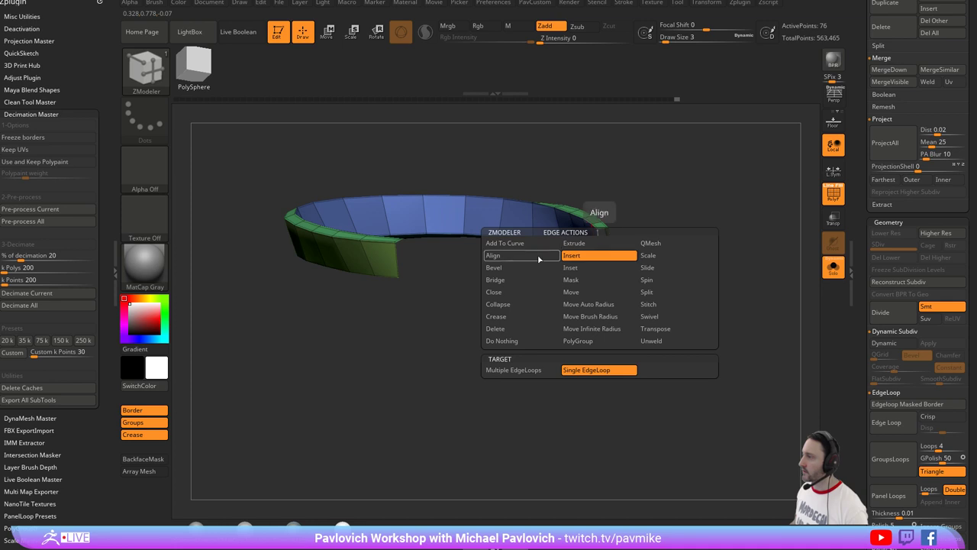
left_click(496, 279)
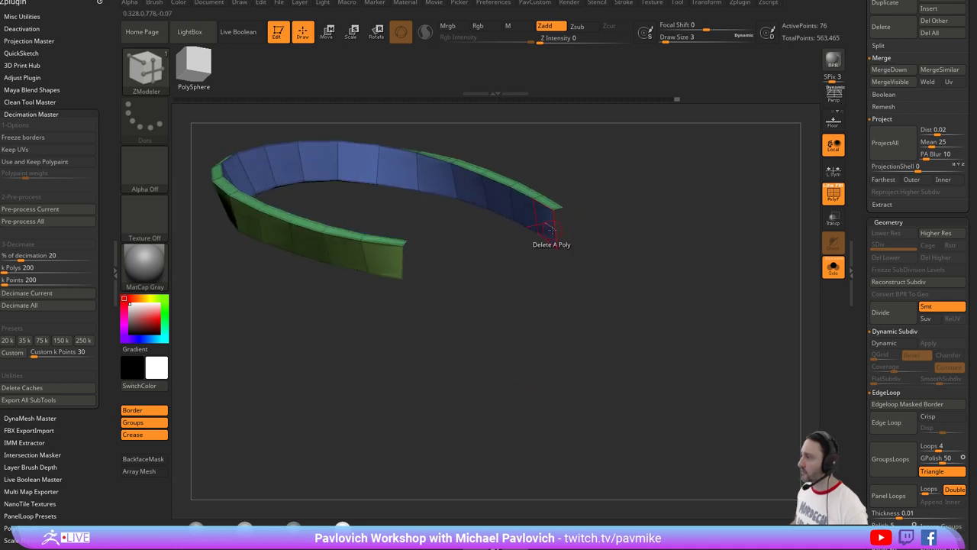
left_click(555, 228)
left_click_drag(401, 260, 481, 233)
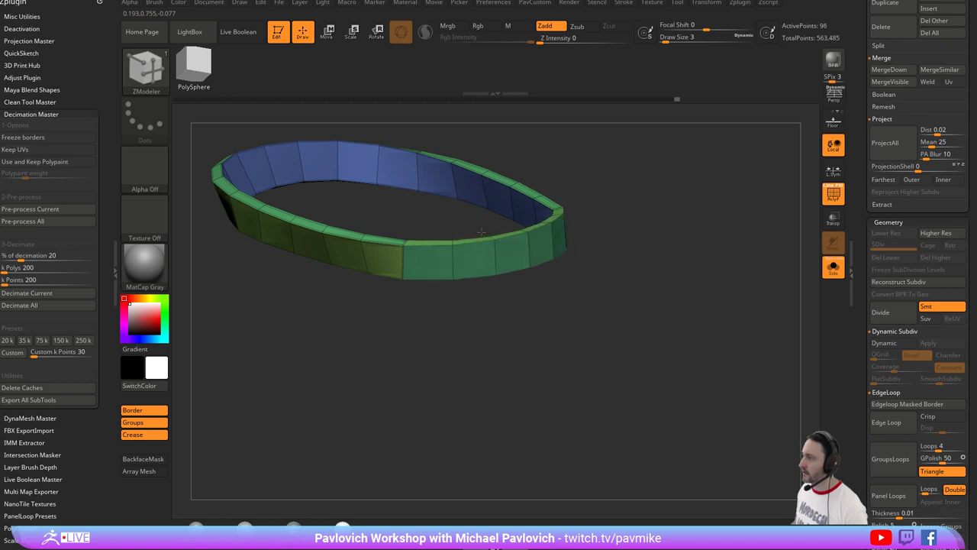
Show the whole shoe and regroup the closed band by normals.
left_click(833, 267)
left_click_drag(752, 286, 747, 266)
key("2")
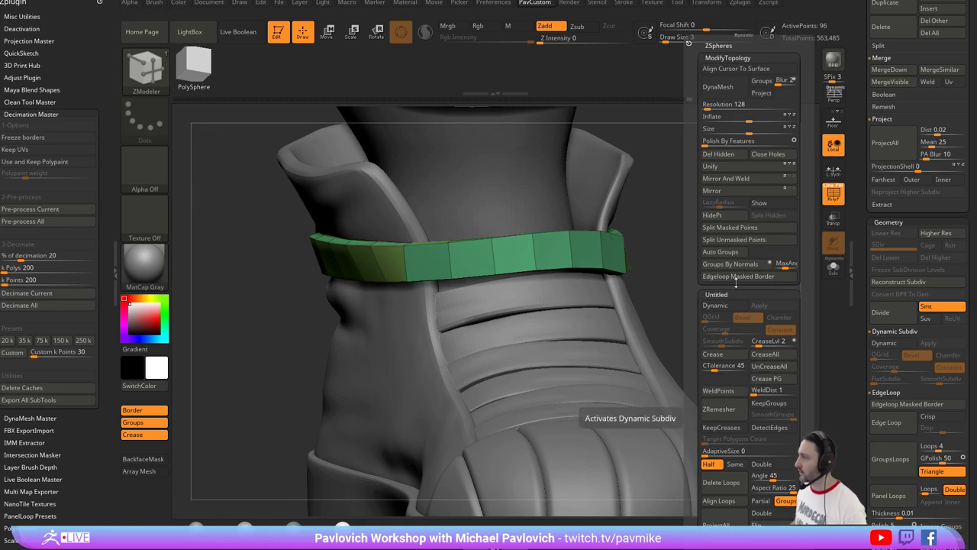
left_click_drag(689, 248, 681, 255, "alt")
Push the front of the band back against the shoe tongue with the Move brush at Draw Size 35 and 25.
key("s")
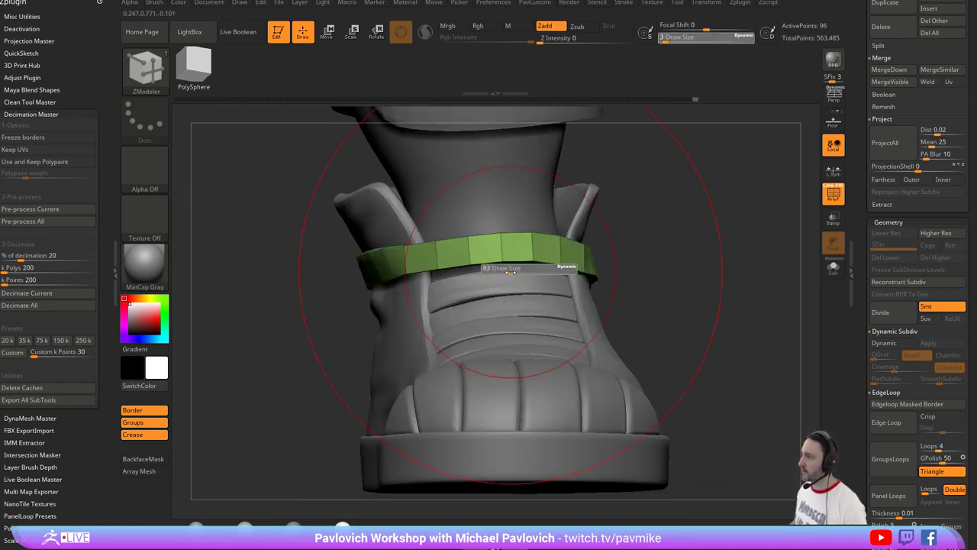
key("b")
key("m")
key("v")
left_click_drag(638, 232, 543, 262)
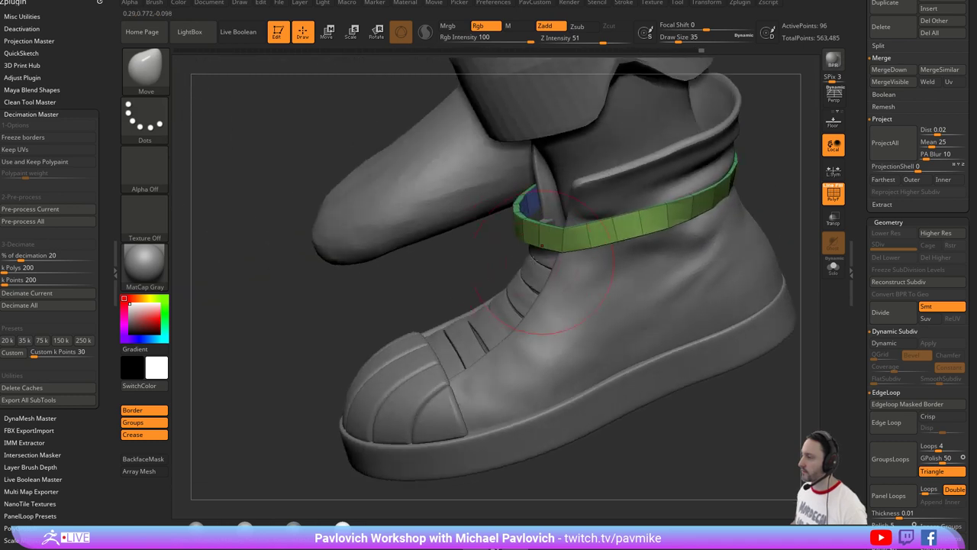
left_click_drag(516, 225, 540, 220)
key("s")
key("s")
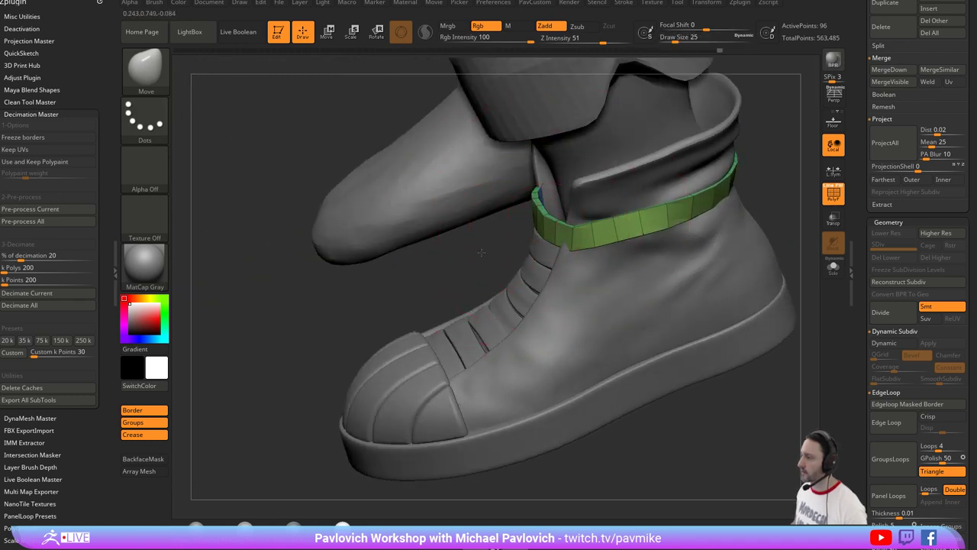
left_click_drag(482, 252, 583, 231)
left_click_drag(778, 224, 659, 203)
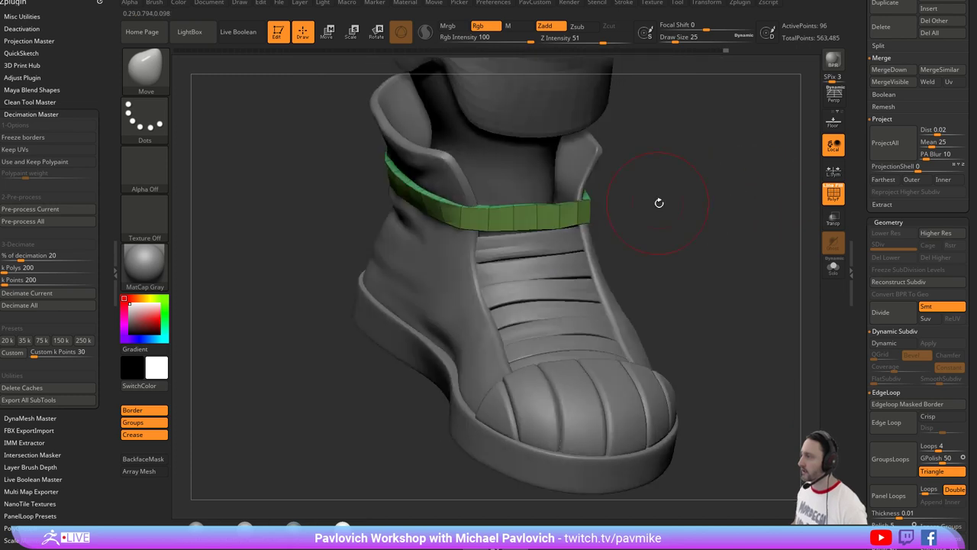
Polish the band by features and fit its front corners to the shoe with the Move brush at Draw Size 37 and 23.
key("5")
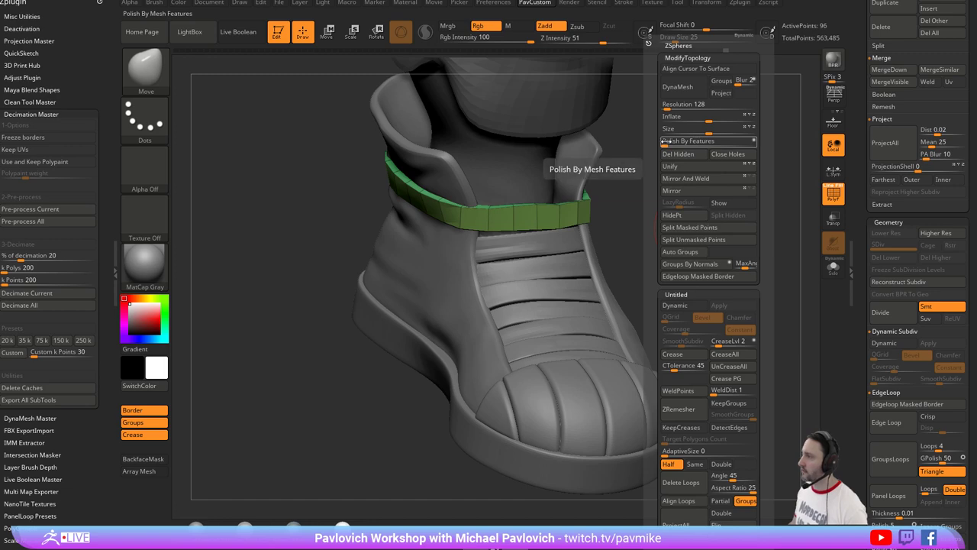
left_click_drag(580, 153, 646, 229)
key("s")
left_click_drag(549, 220, 559, 224)
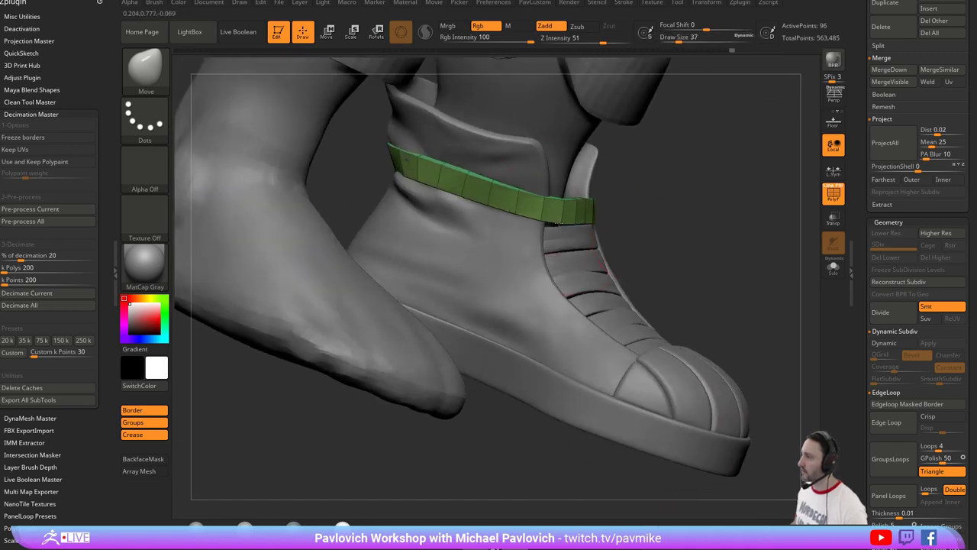
left_click_drag(620, 215, 563, 228)
key("s")
left_click_drag(571, 229, 564, 229)
left_click_drag(693, 210, 662, 223)
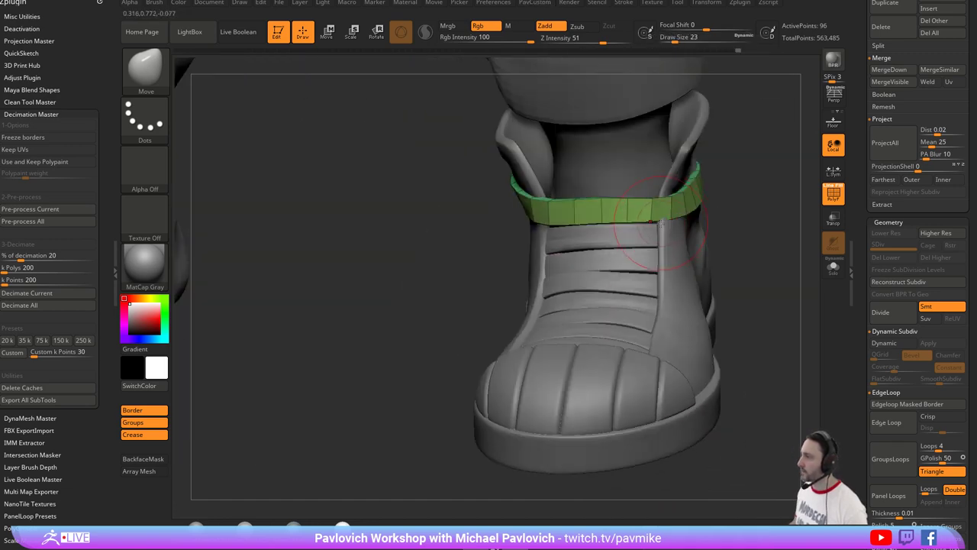
Preview the ankle band with dynamic subdivision and crease its polygroup borders.
left_click_drag(727, 220, 668, 219)
key("d")
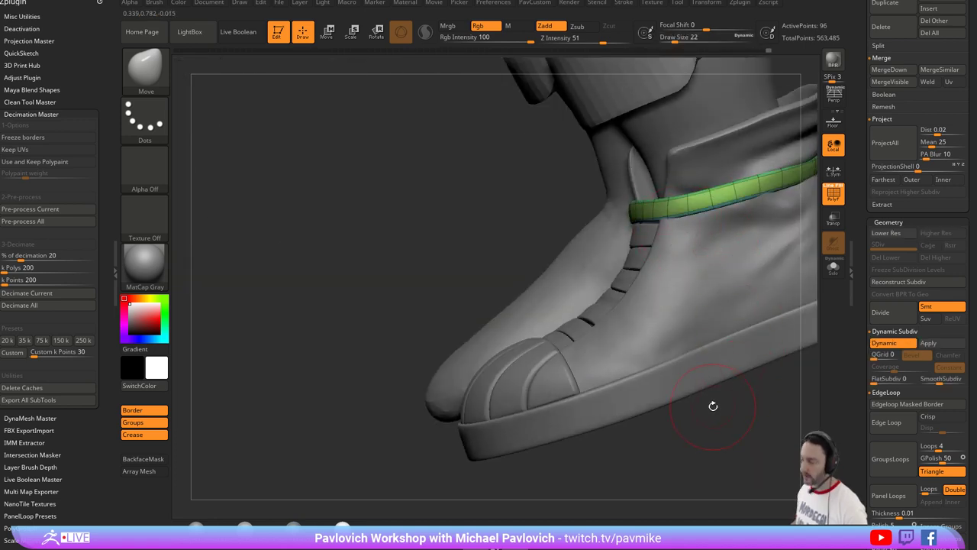
left_click_drag(714, 405, 743, 414)
key("2")
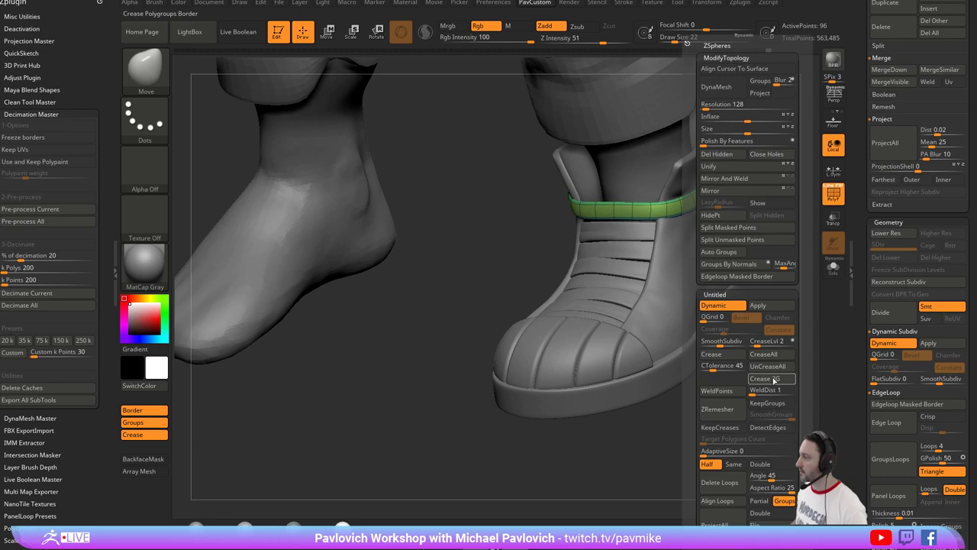
left_click(773, 380)
Set the band's dynamic SmoothSubdiv to 3, apply the subdivision to the mesh and turn off the polyframe display.
mouse_move(744, 191)
left_mouse_down("alt")
mouse_move(667, 252)
mouse_move(718, 239)
mouse_move(760, 266)
mouse_move(811, 263)
mouse_move(720, 249)
mouse_move(742, 281)
mouse_move(736, 270)
left_mouse_up("alt")
key("s")
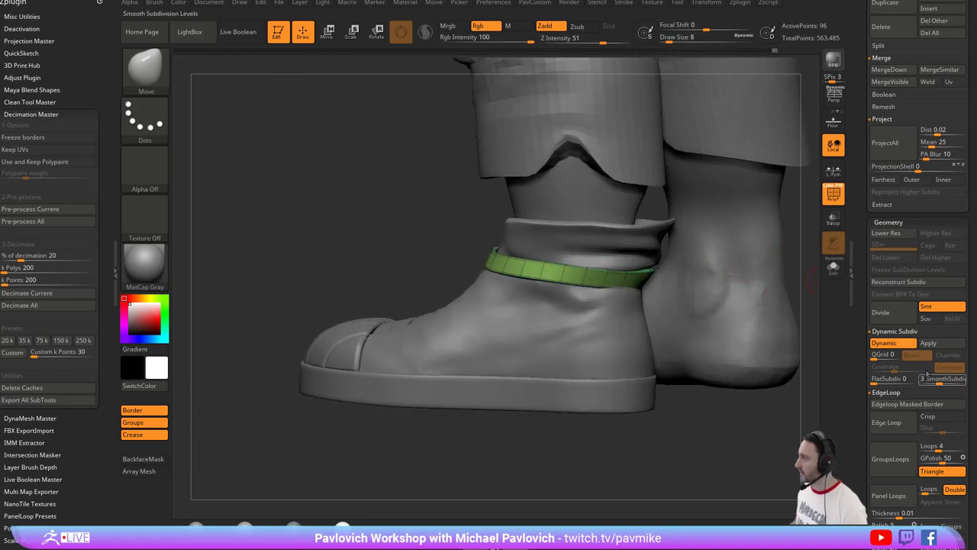
left_click(929, 343)
left_click_drag(642, 426, 507, 428, "alt")
left_click(833, 195)
Sculpt soft fold ridges along the side of the ankle band with the Standard brush at Draw Size 9, undoing the last stroke.
left_click_drag(798, 258, 702, 229)
key("b")
key("s")
key("t")
key("s")
left_click(451, 267)
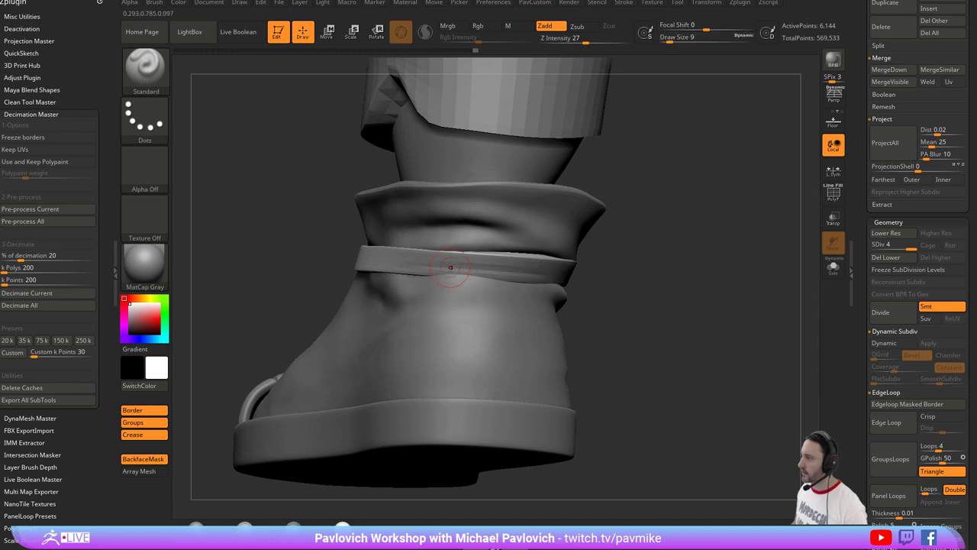
key("bracketright")
key("bracketright")
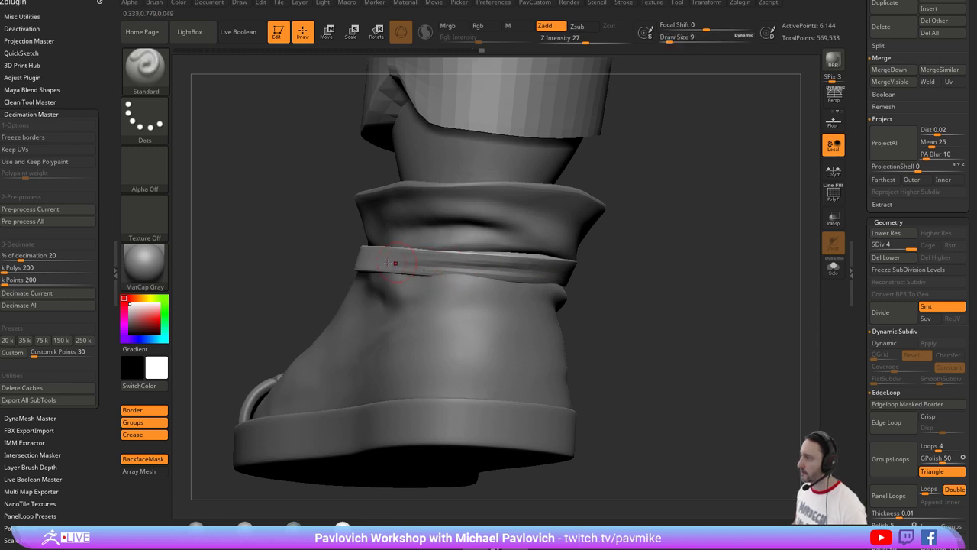
left_click_drag(396, 264, 527, 265)
mouse_move(612, 272)
left_mouse_down()
mouse_move(415, 266)
mouse_move(488, 269)
mouse_move(450, 267)
left_mouse_up()
mouse_move(655, 278)
left_mouse_down()
mouse_move(480, 269)
mouse_move(558, 275)
left_mouse_up()
key("ctrl+z")
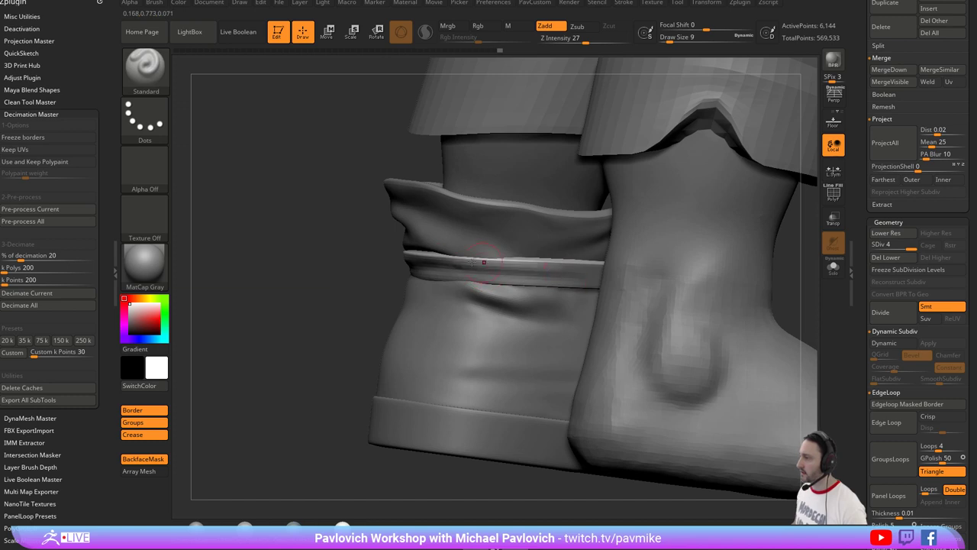
Continue the ridges around the back and front of the band with smaller Standard brush strokes, smoothing where needed.
right_click_drag(328, 307, 625, 246)
left_click_drag(469, 275, 498, 269)
key("shift")
right_click_drag(647, 252, 626, 265)
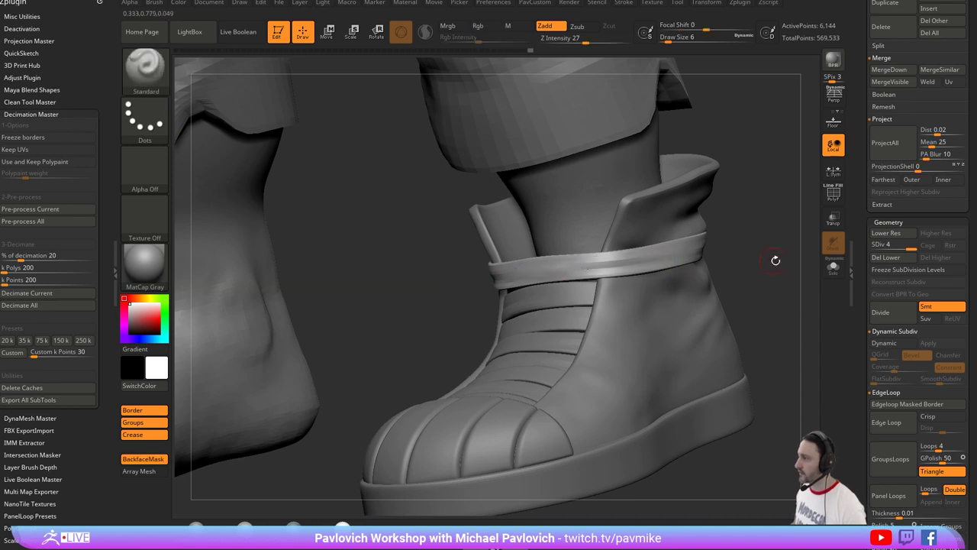
left_click_drag(775, 257, 672, 267)
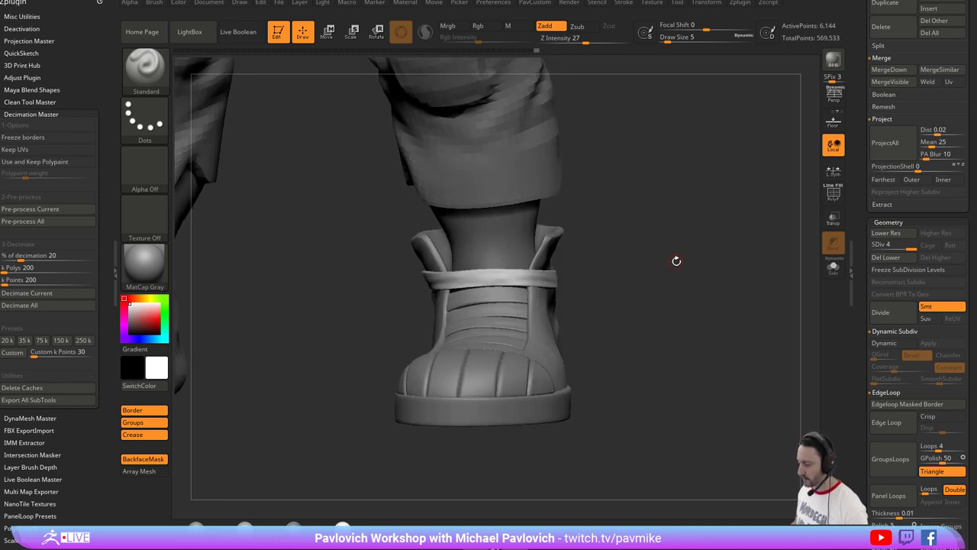
left_click_drag(685, 256, 682, 264)
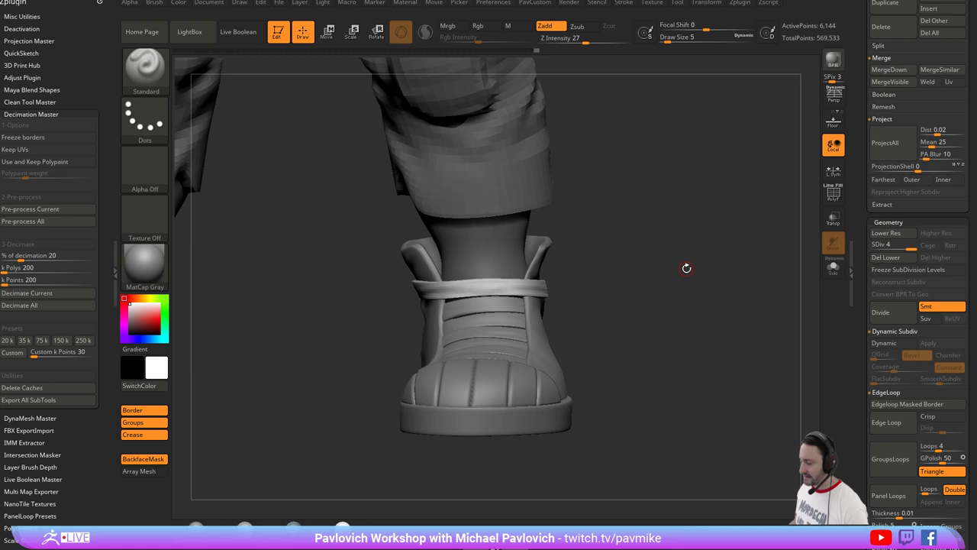
Make the body subtool active and insert a Cylinder16 primitive on the ankle in front of the band.
left_click_drag(861, 244, 862, 417)
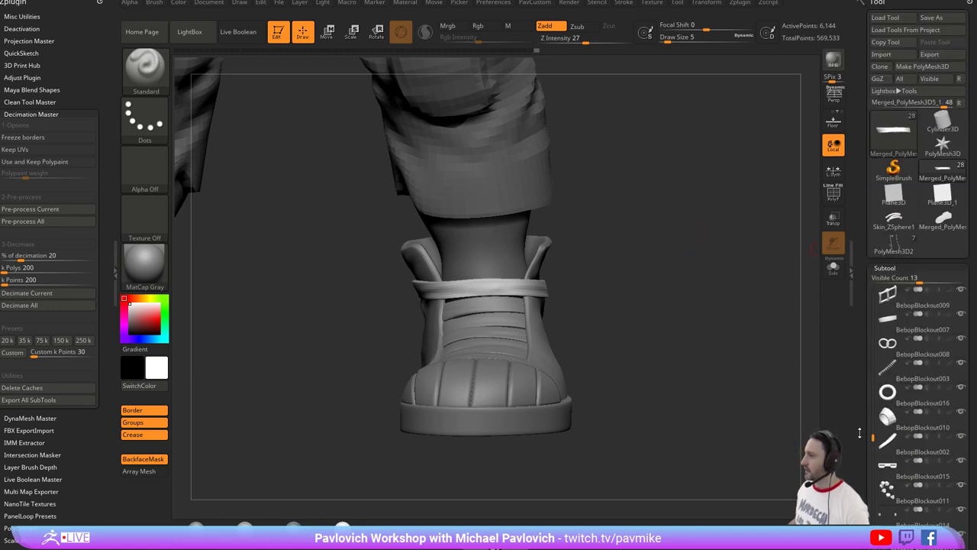
left_click(513, 240, "alt")
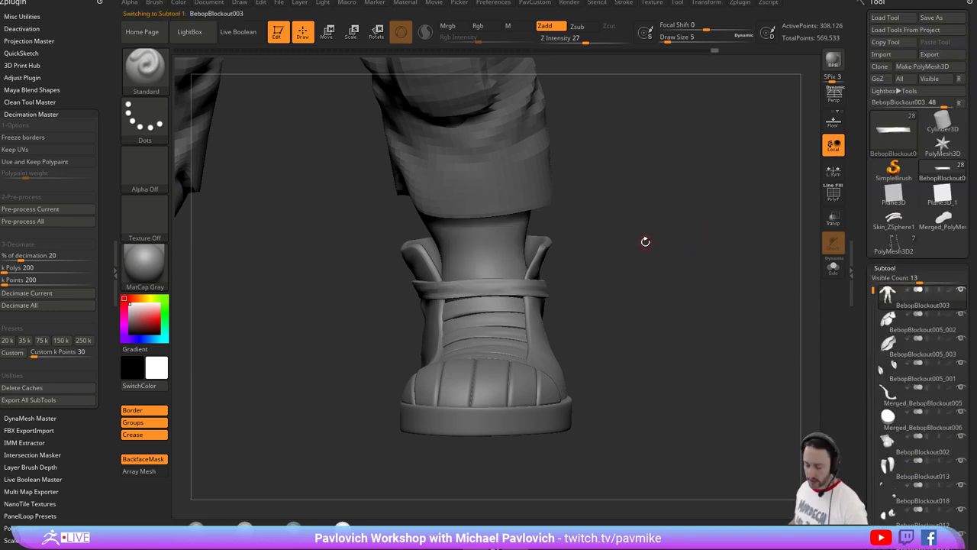
key("m")
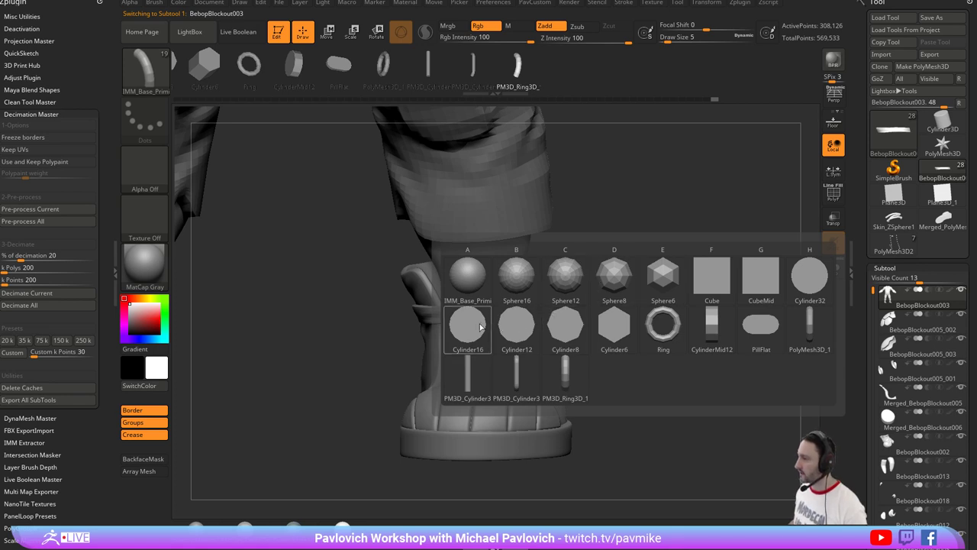
left_click(473, 324)
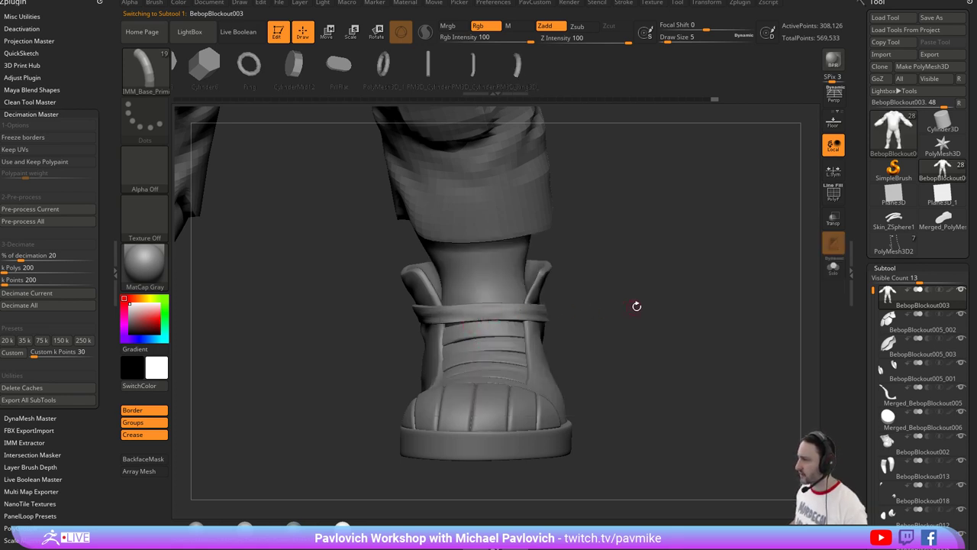
left_click_drag(637, 305, 656, 241, "alt")
left_click_drag(481, 244, 394, 273)
key("w")
key("ctrl+z")
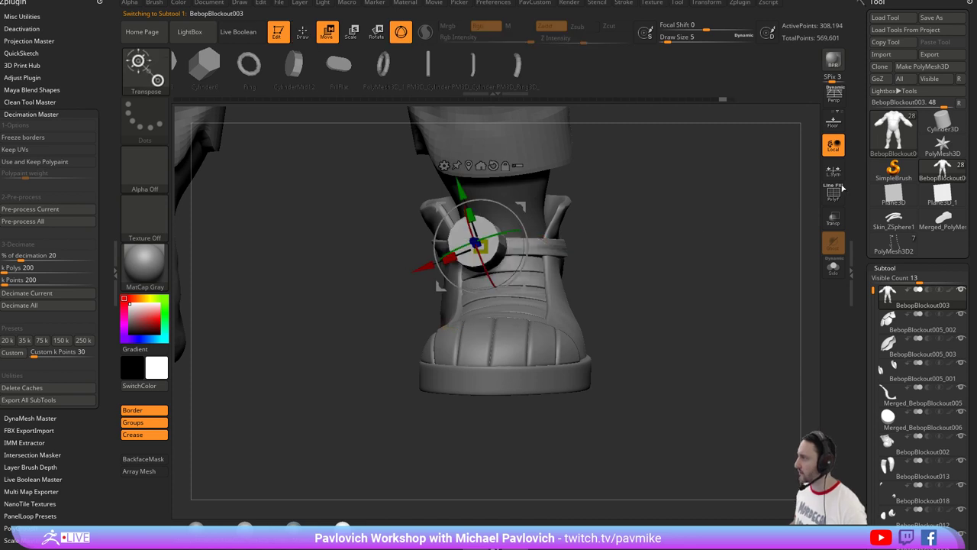
Stretch the cylinder sideways into an oval with local symmetry, split it into its own subtool and show its polyframe.
left_click(834, 172)
left_click_drag(451, 257, 326, 266)
key("2")
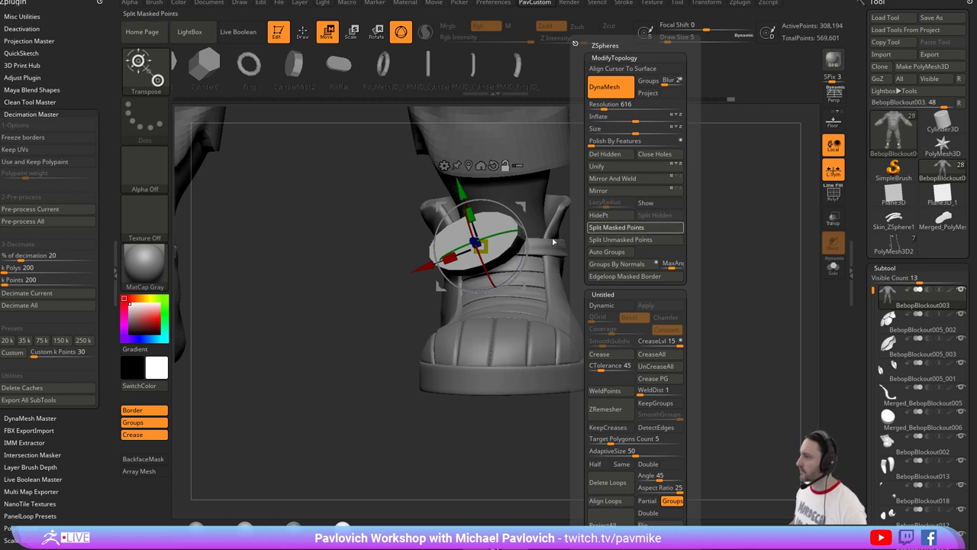
left_click(617, 228)
right_click_drag(744, 225, 659, 208, "alt")
key("shift+f")
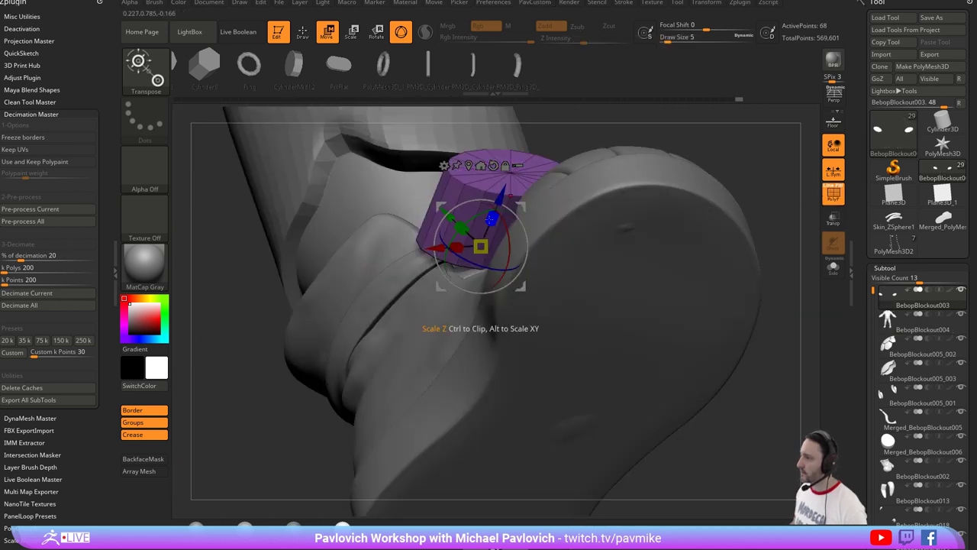
Scale the oval cylinder down along its depth axis into a thin disc in front of the shoe tongue.
left_click_drag(492, 217, 388, 357)
key("q")
right_click_drag(766, 170, 744, 255)
mouse_move(643, 237)
right_mouse_down()
mouse_move(696, 235)
mouse_move(707, 253)
right_mouse_up()
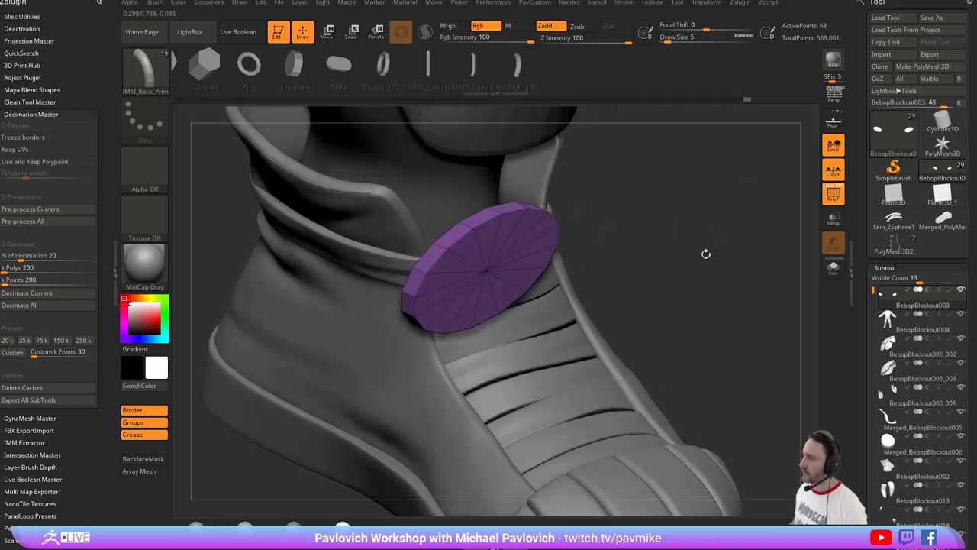
Switch to the ZModeler brush and delete the disc's flat caps to leave only its rim.
key("b")
key("z")
key("m")
left_click(146, 69, "ctrl+shift")
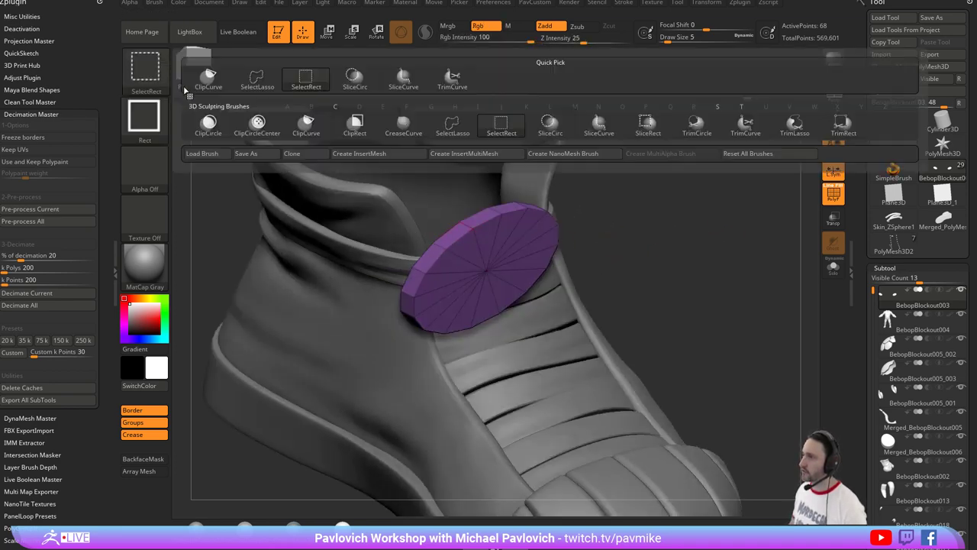
left_click(403, 129, "ctrl+shift")
left_click(466, 227, "ctrl+shift")
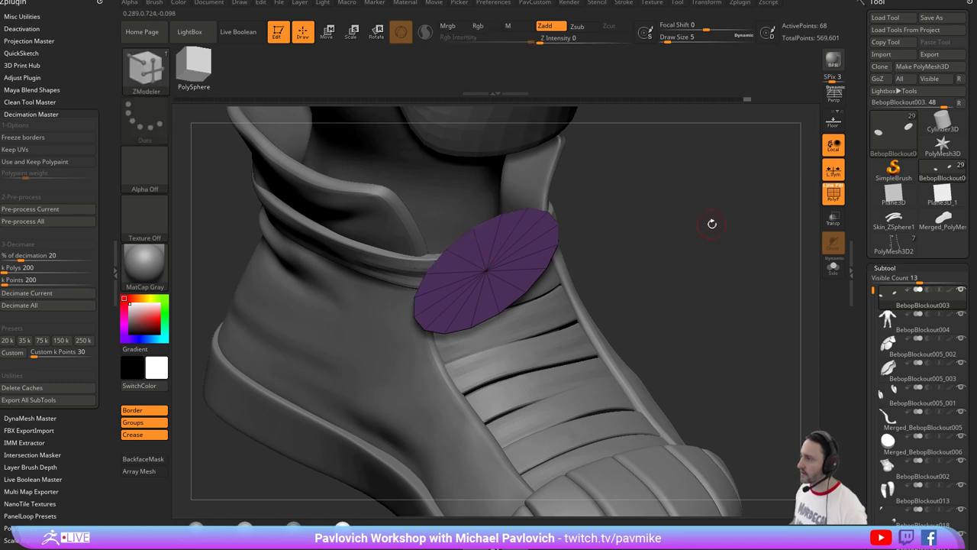
left_click_drag(711, 224, 736, 271, "ctrl+shift")
key("2")
left_click(712, 156)
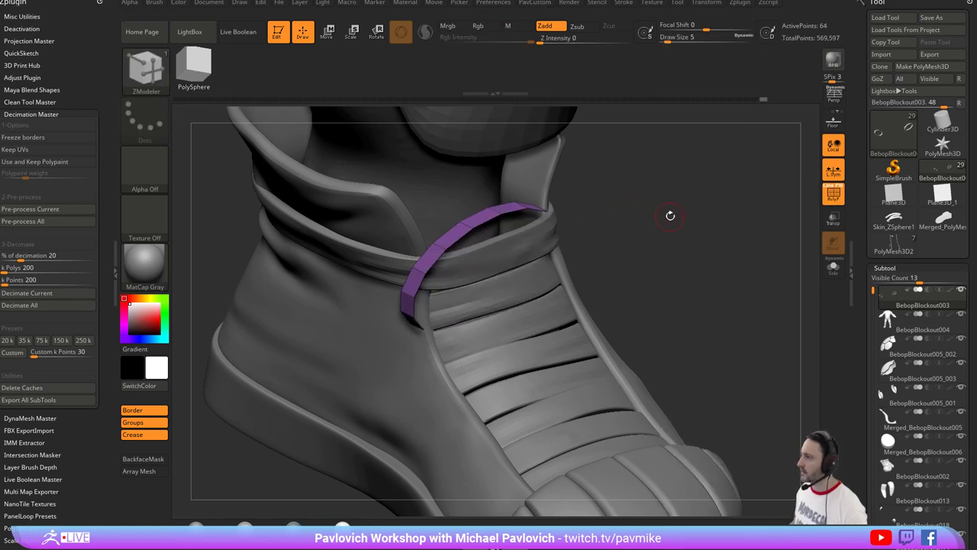
Turn on double-sided display and delete the rim segments over the tongue to open one end of the loop.
right_click_drag(669, 214, 714, 239)
key("2")
left_click(733, 512)
right_click_drag(787, 321, 676, 258)
mouse_move(696, 267)
left_mouse_down("ctrl+alt+shift")
mouse_move(492, 162)
mouse_move(535, 245)
mouse_move(527, 283)
mouse_move(661, 294)
left_mouse_up("ctrl+alt+shift")
left_click(692, 231, "ctrl+shift")
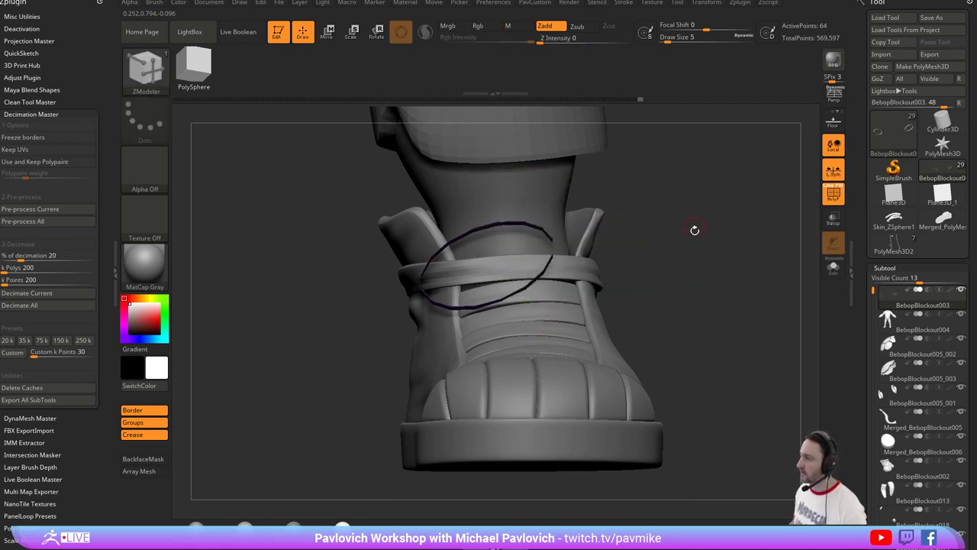
mouse_move(707, 272)
left_mouse_down("ctrl+shift")
mouse_move(553, 177)
mouse_move(544, 263)
left_mouse_up("ctrl+shift")
right_click_drag(690, 233, 711, 233)
key("2")
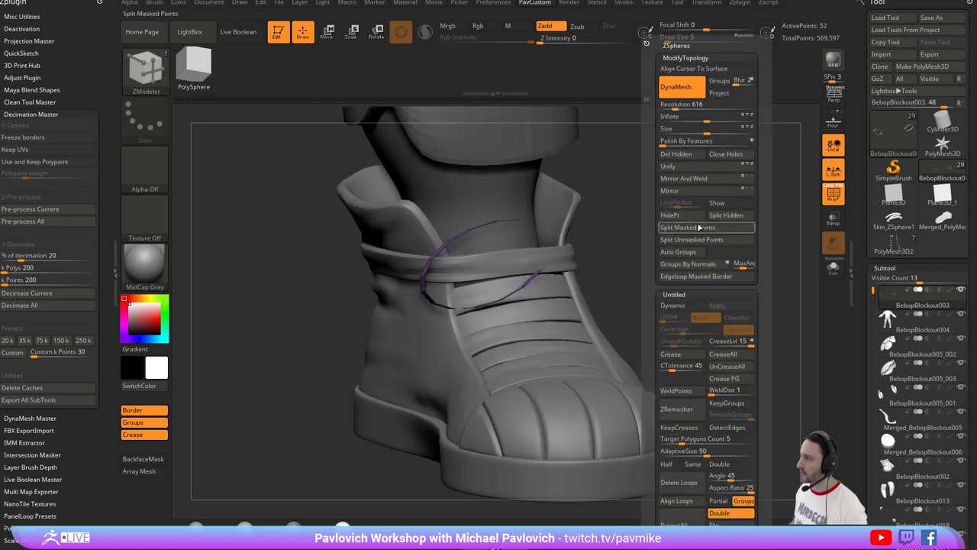
left_click(685, 155)
Mask the lower half of the open loop and rotate the upper half down about 23 degrees toward it.
right_click_drag(637, 183, 666, 185)
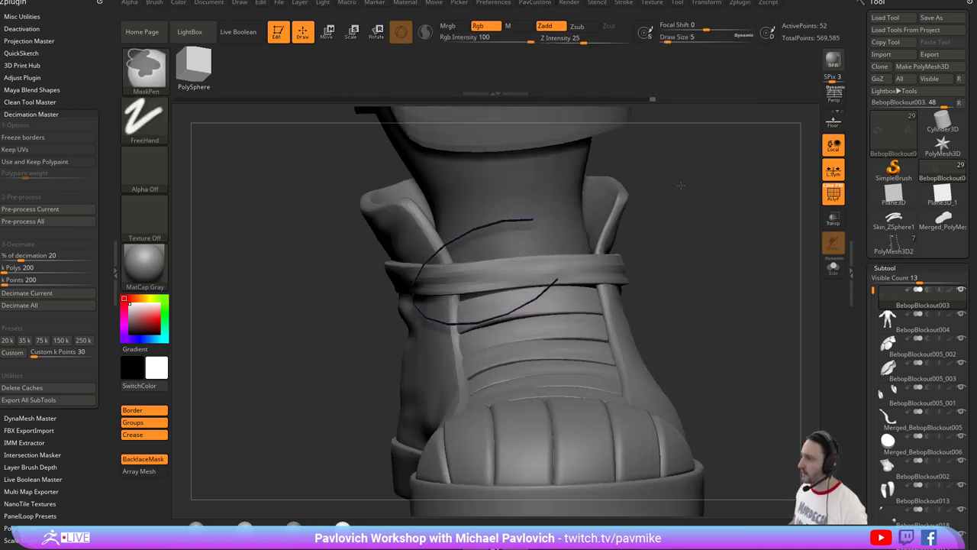
left_click_drag(688, 193, 446, 231, "ctrl")
left_click_drag(567, 211, 567, 218, "ctrl")
key("w")
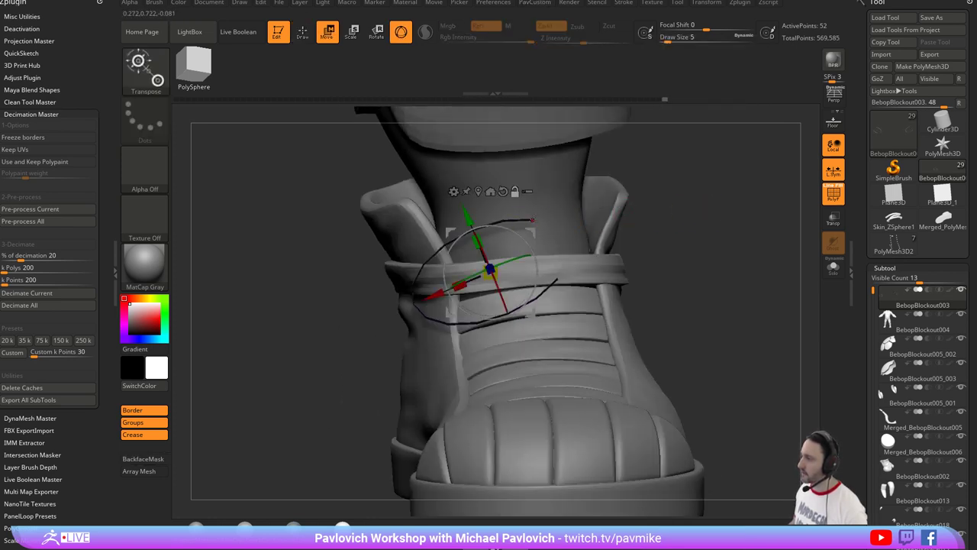
left_click_drag(475, 224, 501, 250)
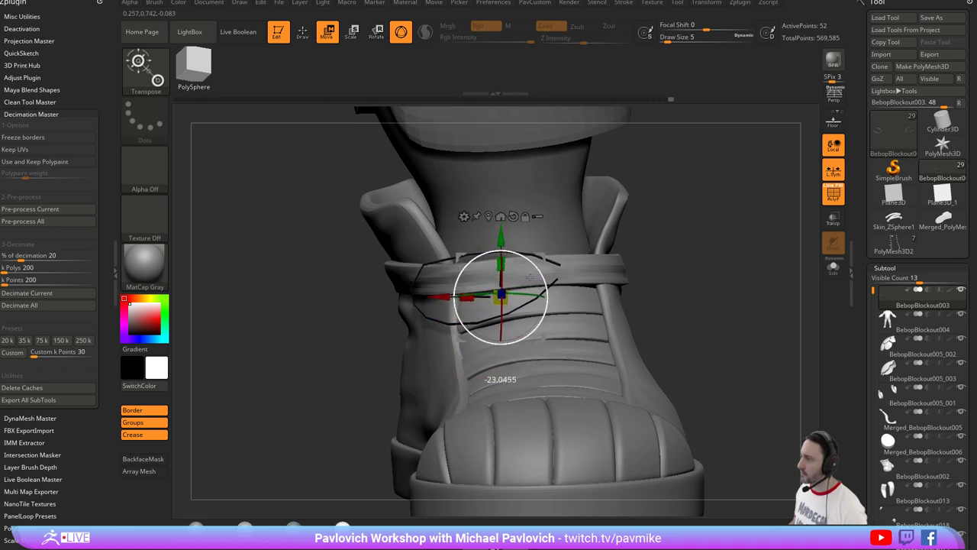
Thicken the open loop with the ZModeler QMesh action applied to the whole polygroup.
key("q")
mouse_move(691, 251)
left_mouse_down()
mouse_move(634, 256)
mouse_move(663, 258)
mouse_move(709, 284)
mouse_move(641, 260)
left_mouse_up()
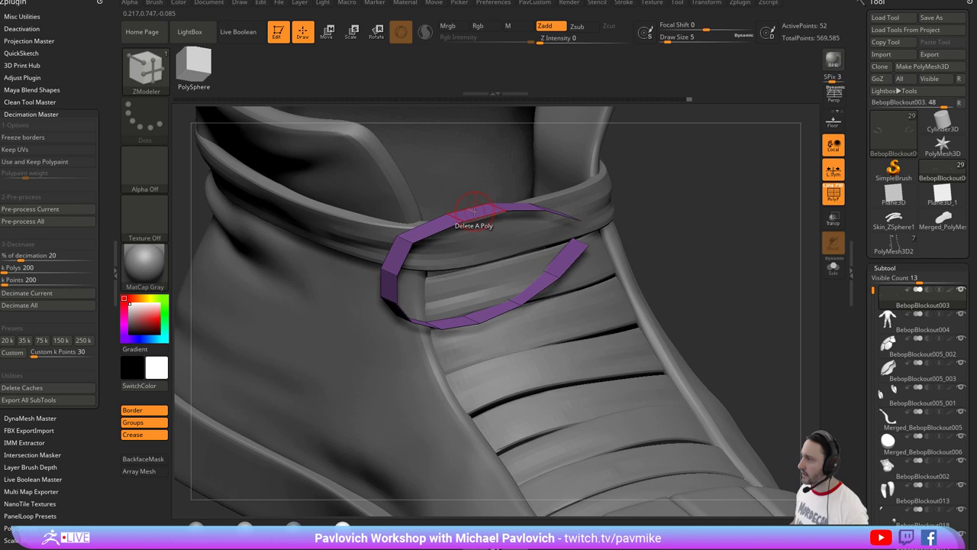
key("space")
left_click(530, 135)
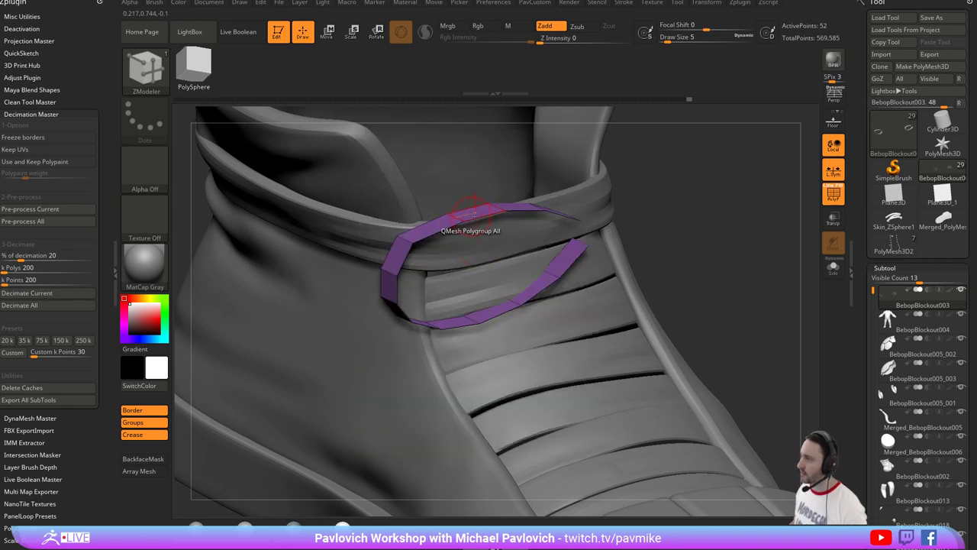
left_click_drag(472, 215, 502, 234)
Turn off double-sided display and flip the thickened loop's normals.
key("2")
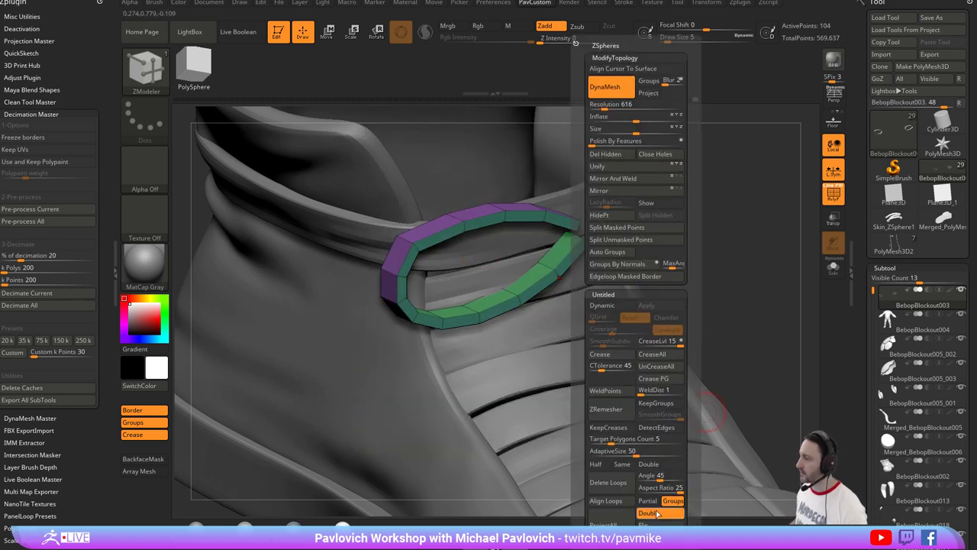
left_click(656, 513)
left_click(648, 524)
Preview the loop with dynamic subdivision at CreaseLvl 2 and SmoothSubdiv 2, and crease its polygroup borders.
mouse_move(772, 251)
left_mouse_down("shift")
mouse_move(784, 250)
mouse_move(772, 233)
left_mouse_up("shift")
key("2")
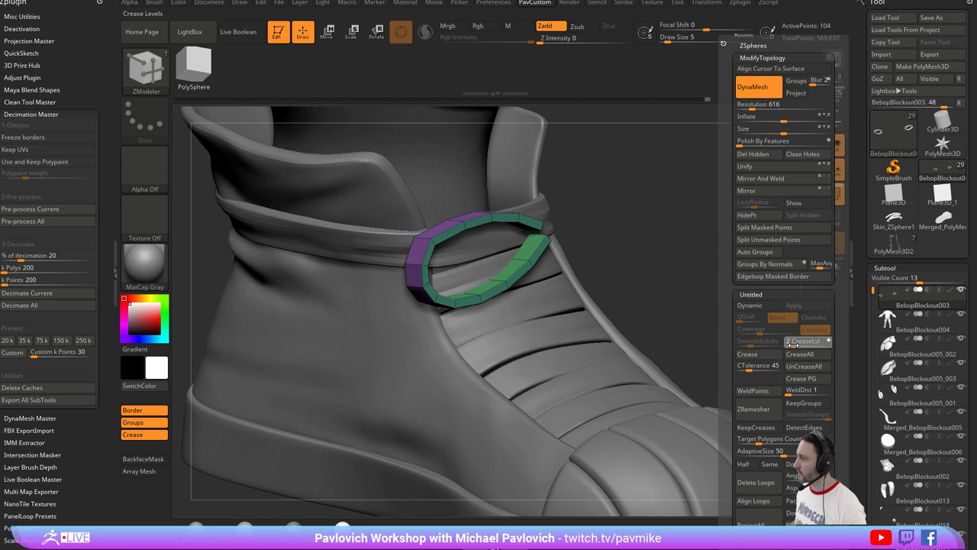
left_click(750, 305)
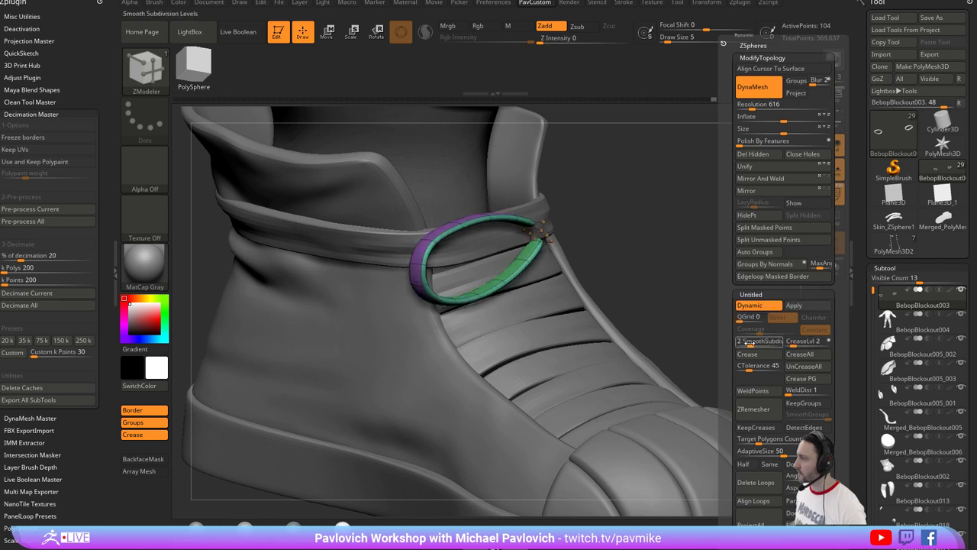
left_click(803, 378)
Reposition the loop with the transform gizmo so it sits over the ankle band beside the tongue.
left_click_drag(710, 321, 622, 255, "alt")
key("w")
left_click_drag(485, 245, 501, 299)
key("q")
mouse_move(583, 227)
left_mouse_down()
mouse_move(611, 235)
mouse_move(580, 229)
left_mouse_up()
key("w")
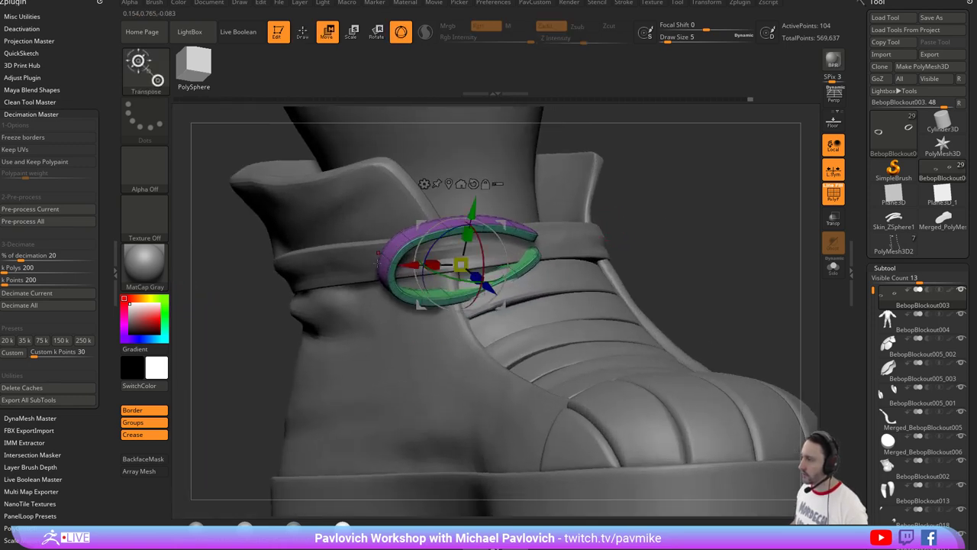
left_click(379, 283, "alt")
right_click_drag(581, 293, 521, 279)
Flatten the loop toward the height of the ankle band with the Move brush at Draw Size 149 and 31.
key("q")
key("b")
key("m")
key("v")
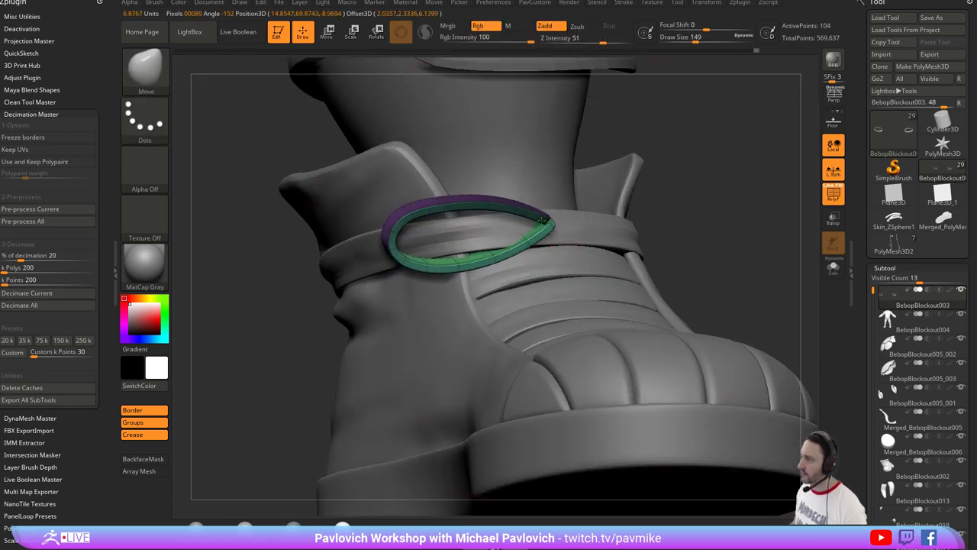
left_click_drag(702, 219, 535, 222)
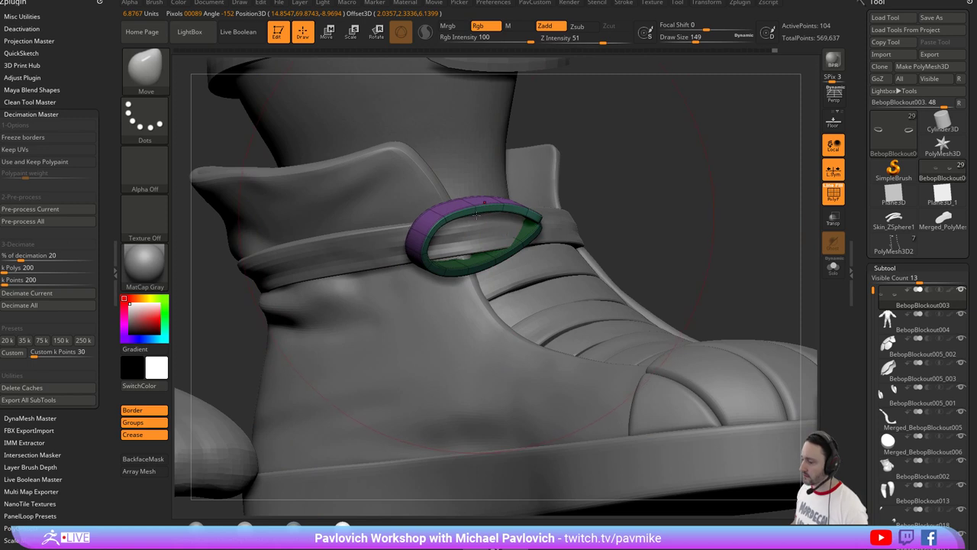
right_click_drag(497, 221, 569, 162)
key("s")
left_click_drag(523, 222, 458, 231)
key("s")
left_click_drag(497, 260, 484, 240)
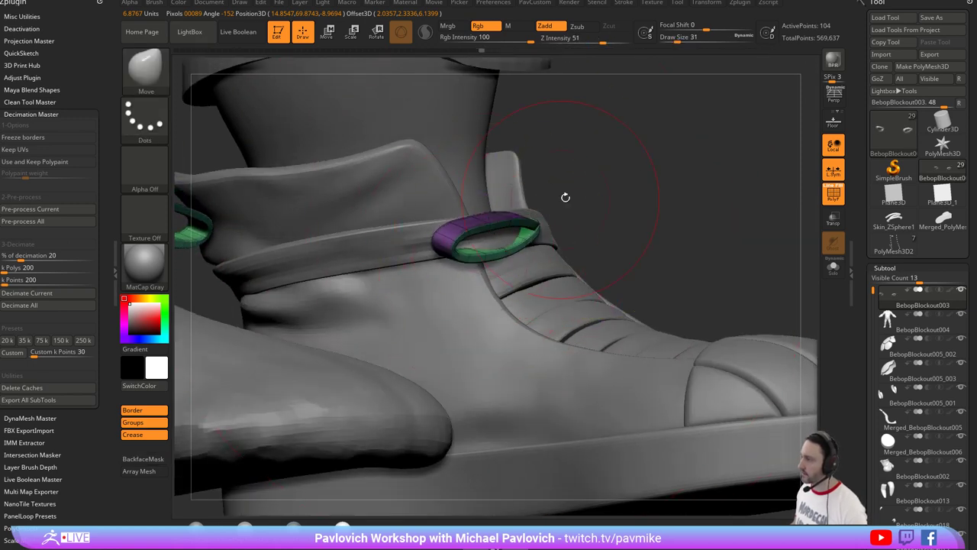
Rotate and move the loop with the transform gizmo so it tilts outward from the ankle band at the front of the sneaker.
left_click_drag(565, 197, 583, 183)
key("w")
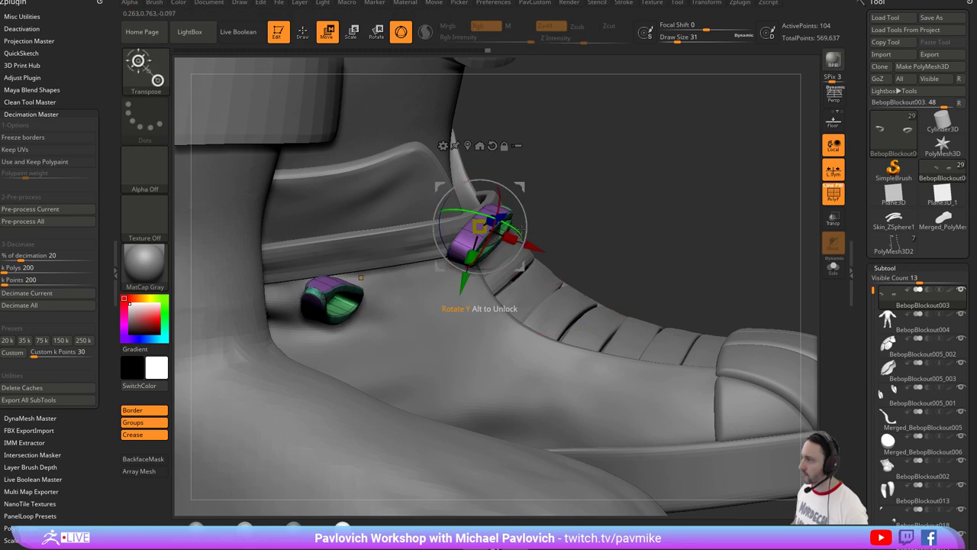
mouse_move(510, 223)
left_mouse_down()
mouse_move(458, 211)
mouse_move(507, 222)
left_mouse_up()
left_click_drag(522, 188, 524, 208)
right_click_drag(596, 237, 565, 202, "ctrl")
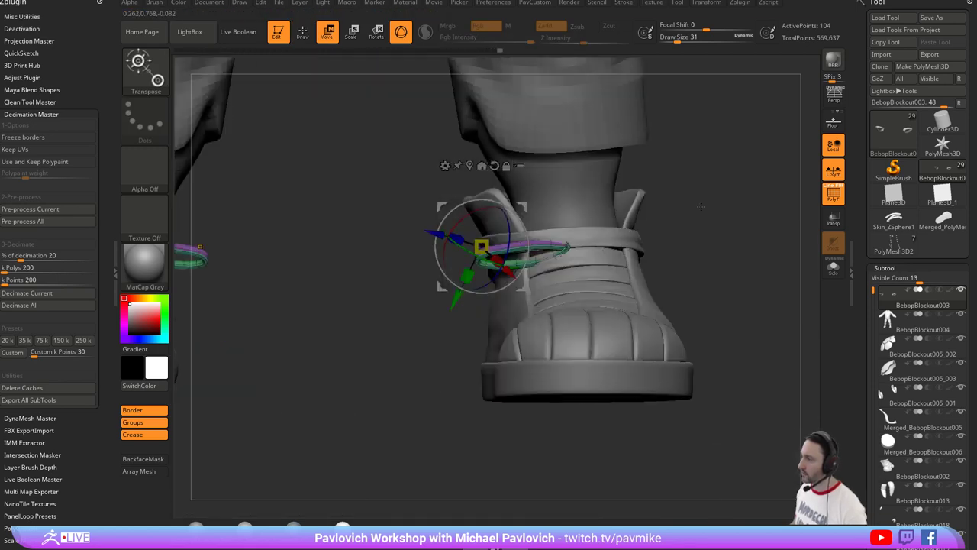
right_click_drag(703, 207, 643, 215, "alt")
left_click_drag(419, 223, 401, 233)
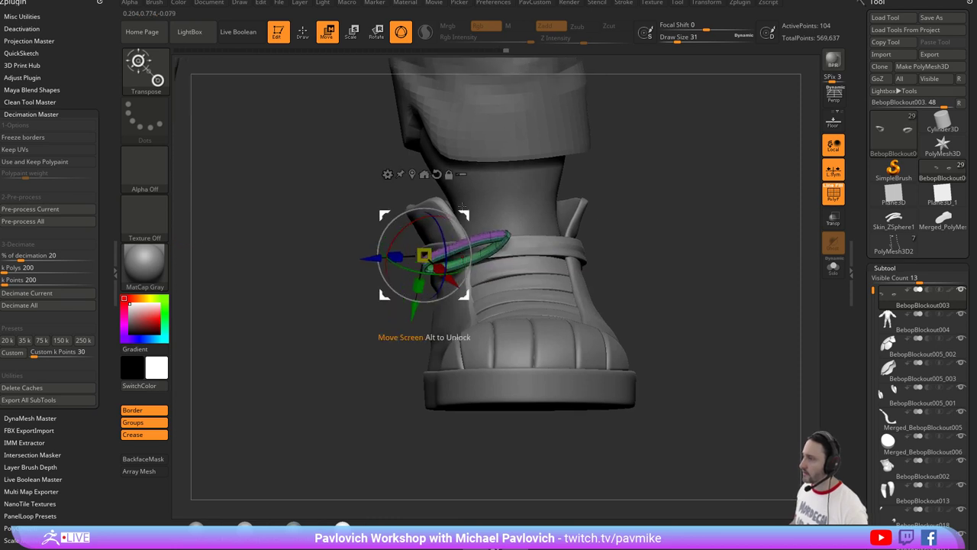
left_click_drag(464, 213, 464, 222)
key("q")
key("w")
mouse_move(620, 229)
right_mouse_down("ctrl")
mouse_move(608, 179)
mouse_move(637, 212)
right_mouse_up("ctrl")
key("q")
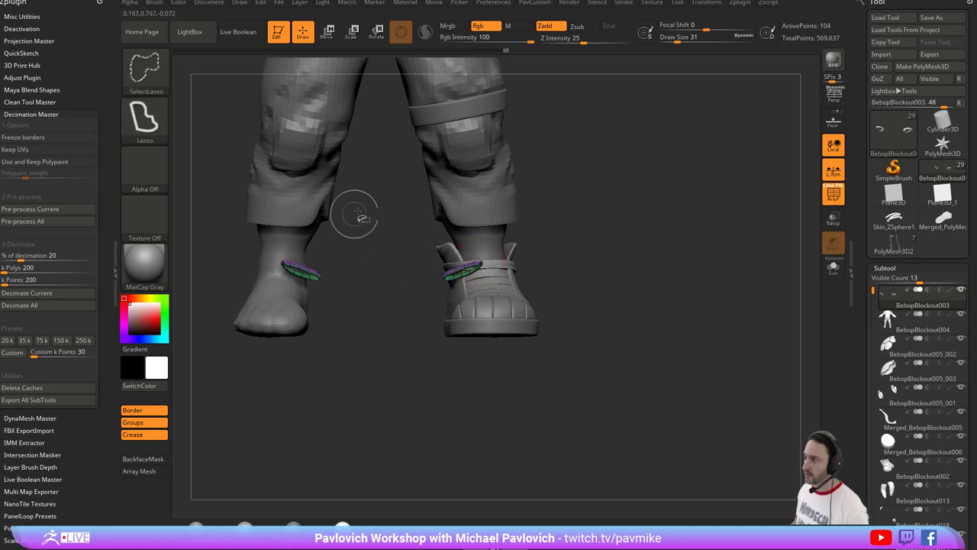
Hide the matching loop on the bare foot and delete the hidden geometry.
left_click_drag(362, 215, 259, 313, "ctrl+shift")
key("2")
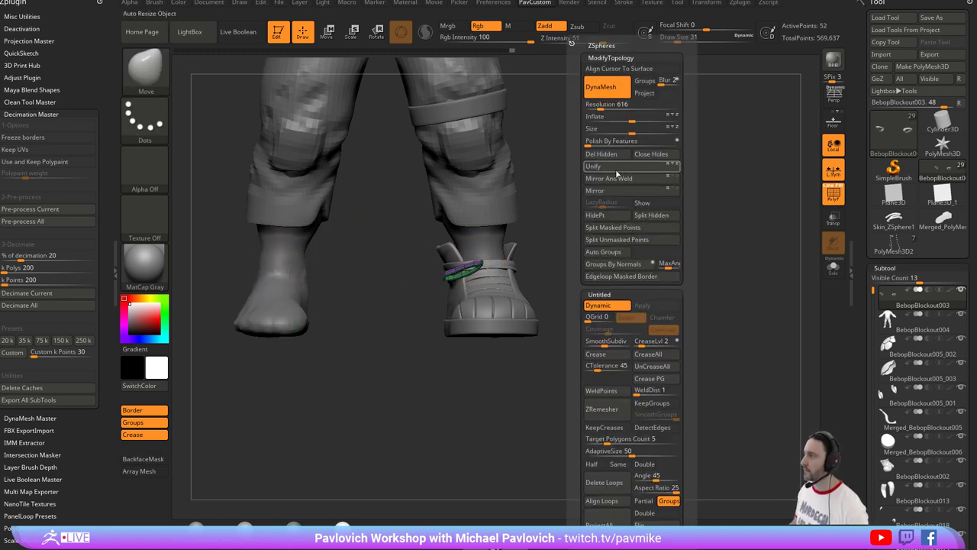
left_click(604, 153)
right_click_drag(640, 237, 596, 237, "alt")
right_click_drag(596, 237, 617, 306, "ctrl")
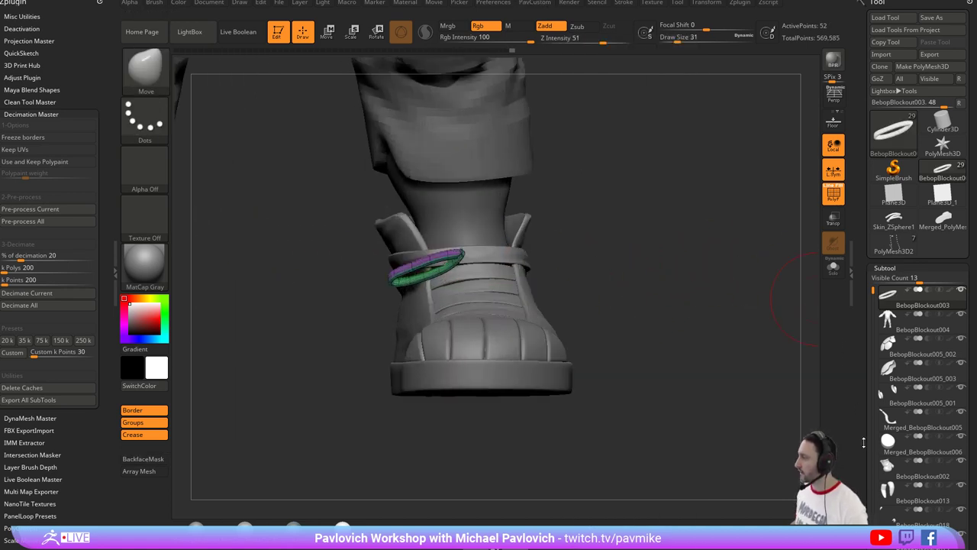
Duplicate the remaining loop subtool and mirror the copy to the opposite leg.
left_click_drag(864, 442, 861, 345)
left_click(888, 391)
key("2")
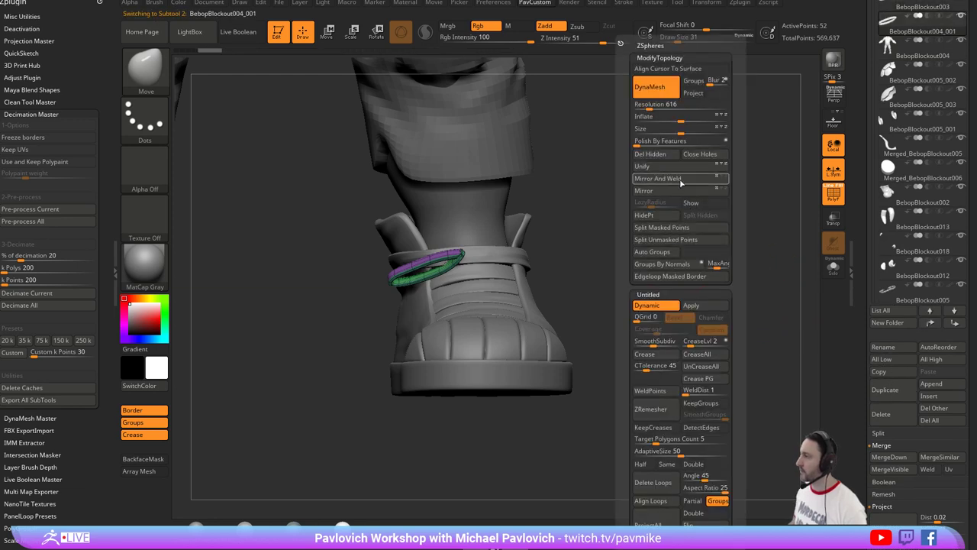
left_click(708, 191)
Move the mirrored loop from the bare foot onto the other side of the sneaker's ankle band, opposite the first loop.
right_click_drag(578, 221, 561, 164, "ctrl")
key("w")
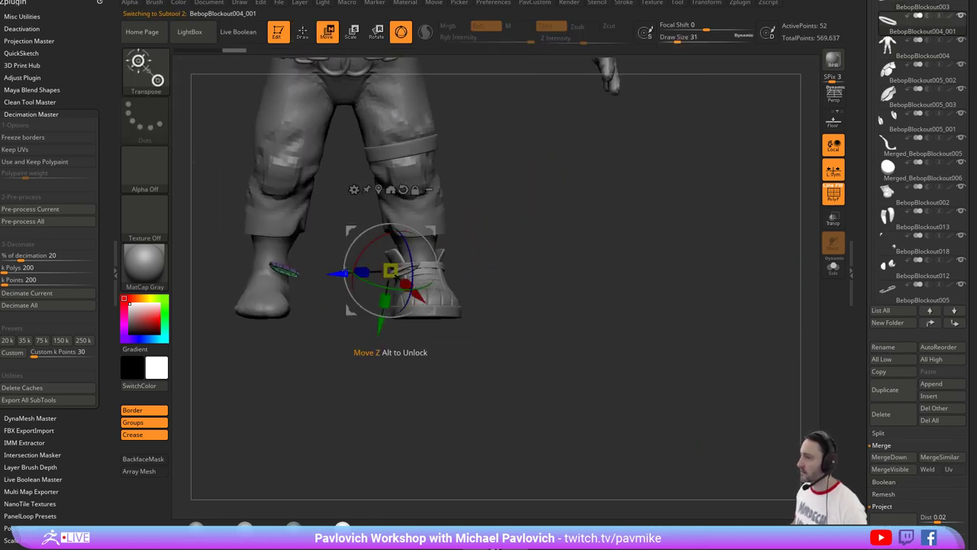
mouse_move(289, 266)
left_mouse_down("alt")
mouse_move(368, 298)
mouse_move(303, 311)
mouse_move(481, 308)
left_mouse_up("alt")
key("ctrl+z")
right_click_drag(588, 214, 577, 289, "ctrl")
key("q")
left_click_drag(586, 215, 435, 232)
key("w")
left_click_drag(519, 237, 593, 208)
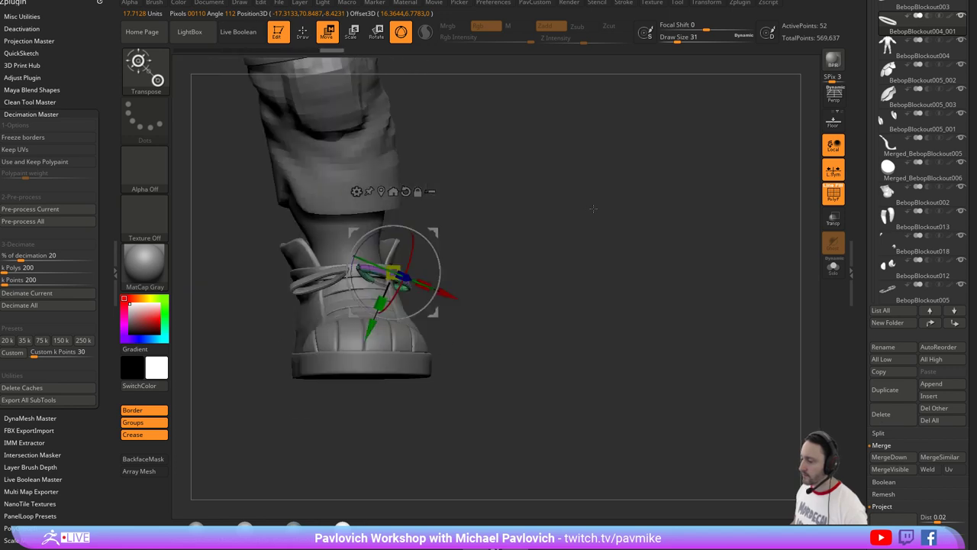
Examine the pair of bow loops on the sneaker from several angles with the Move brush at Draw Size 6.
key("q")
mouse_move(550, 219)
right_mouse_down("ctrl")
mouse_move(467, 249)
mouse_move(516, 241)
right_mouse_up("ctrl")
key("s")
left_click_drag(509, 244, 500, 243)
right_click_drag(336, 308, 401, 308)
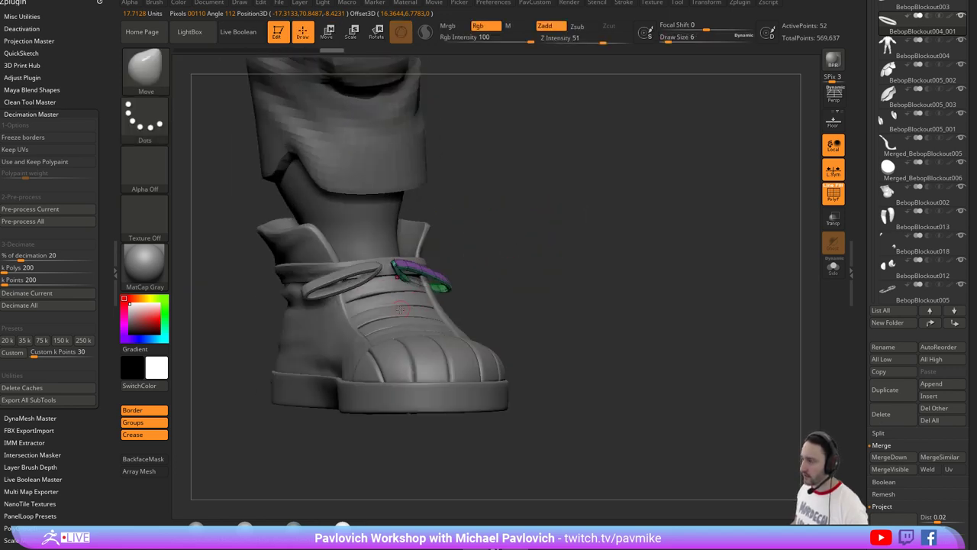
right_click_drag(527, 291, 588, 271)
right_click_drag(588, 271, 560, 250, "ctrl")
left_click_drag(560, 250, 704, 202)
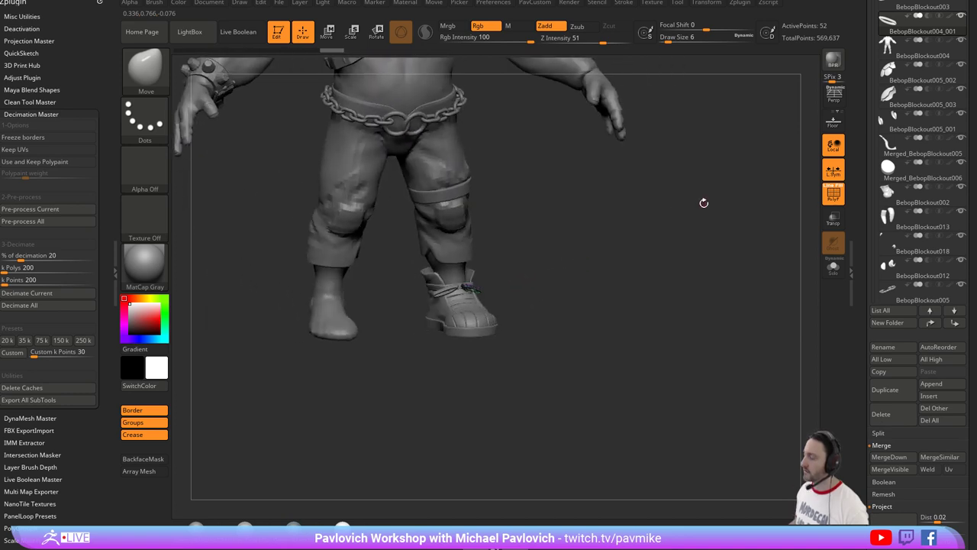
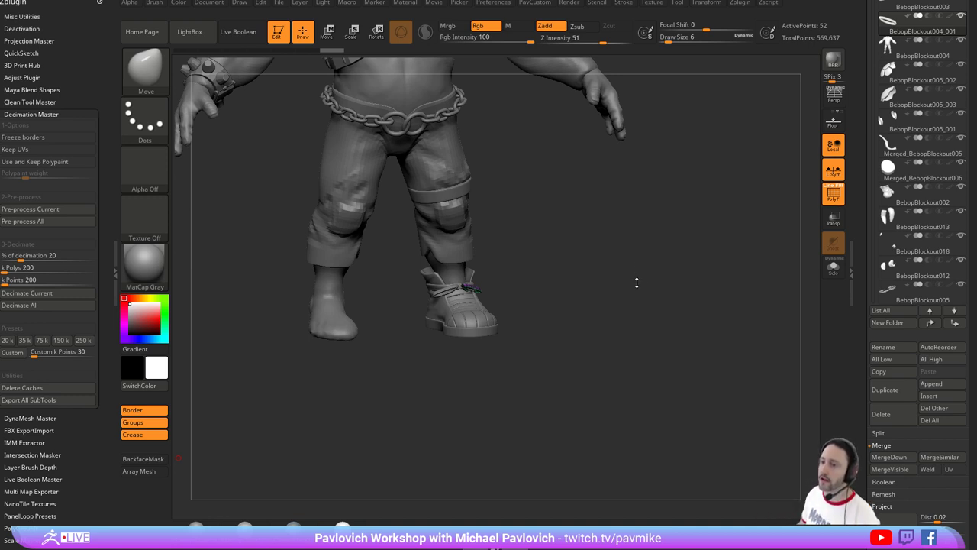
Isolate the mirrored loop with Solo and examine it closely with its polygroup wireframe shown.
left_click(834, 265)
left_click(834, 193)
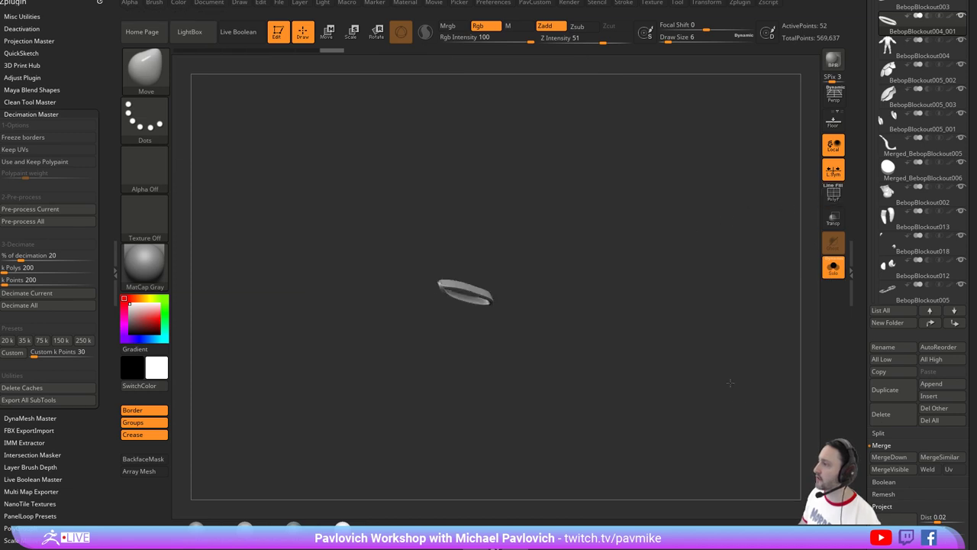
left_click(836, 267)
right_click_drag(714, 229, 753, 327, "ctrl")
left_click(832, 192)
right_click_drag(684, 229, 714, 289)
left_click(832, 270)
left_click_drag(634, 245, 585, 244)
Switch to the ZModeler brush with Draw Size 2 for editing the isolated loop.
key("bracketleft")
key("bracketleft")
key("b")
key("z")
key("m")
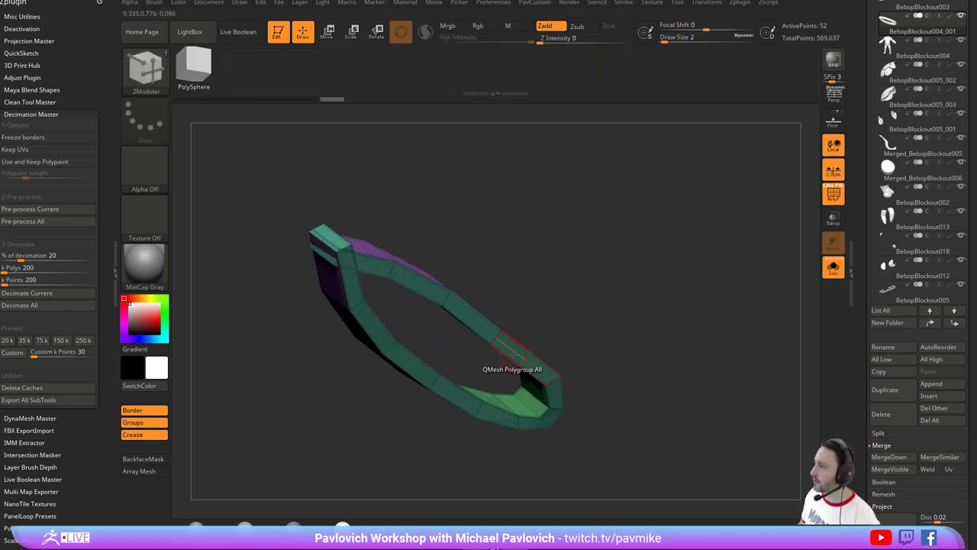
Try a QMesh Polygroup All edit on the loop's edge faces, toggle its subdivision preview, and undo the edits.
left_click_drag(516, 355, 528, 379)
left_click_drag(580, 290, 572, 350)
right_click_drag(572, 350, 556, 344)
right_click_drag(497, 326, 568, 347)
key("ctrl+z")
key("d")
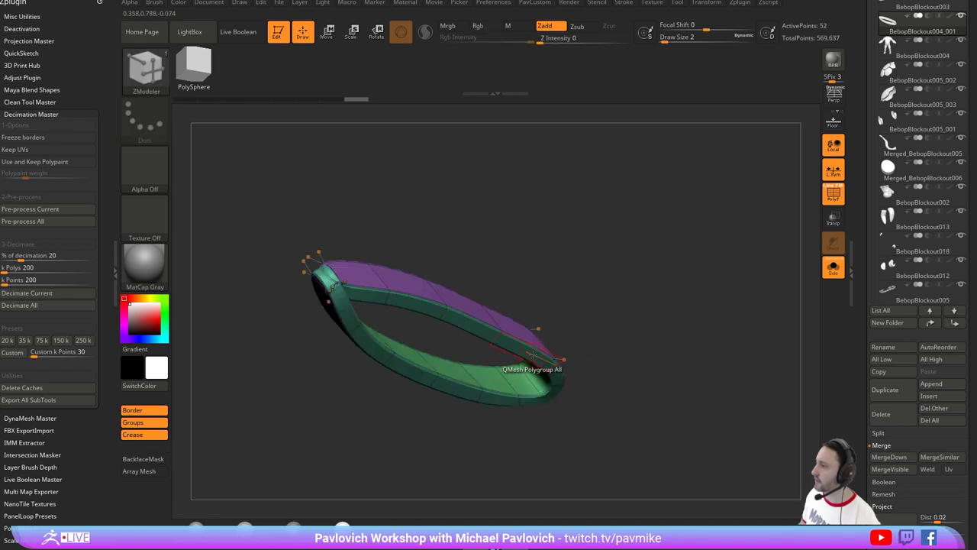
left_click_drag(599, 361, 544, 365)
right_click_drag(544, 365, 640, 374)
key("ctrl+z")
left_click_drag(646, 382, 640, 318)
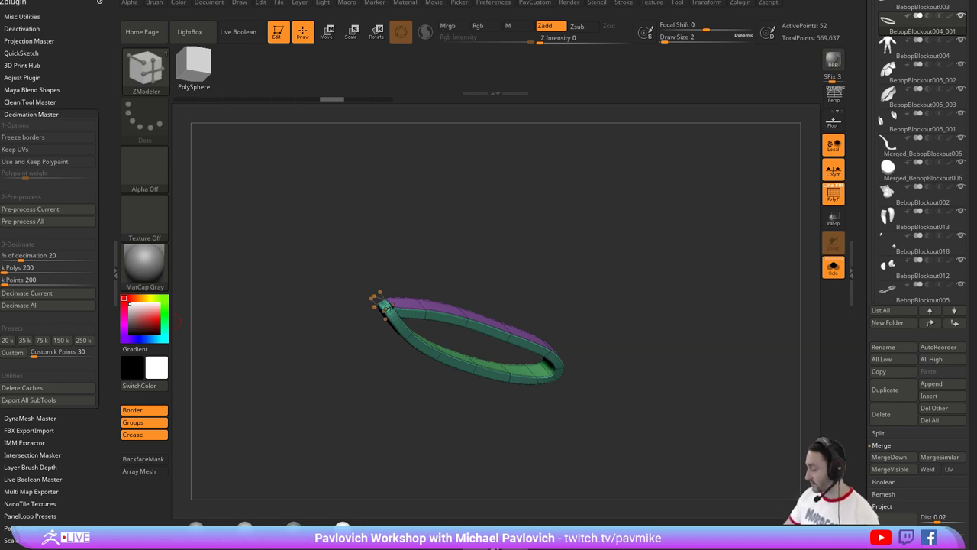
Show the whole character again and switch to the Standard brush at Draw Size 44.
left_click(833, 267)
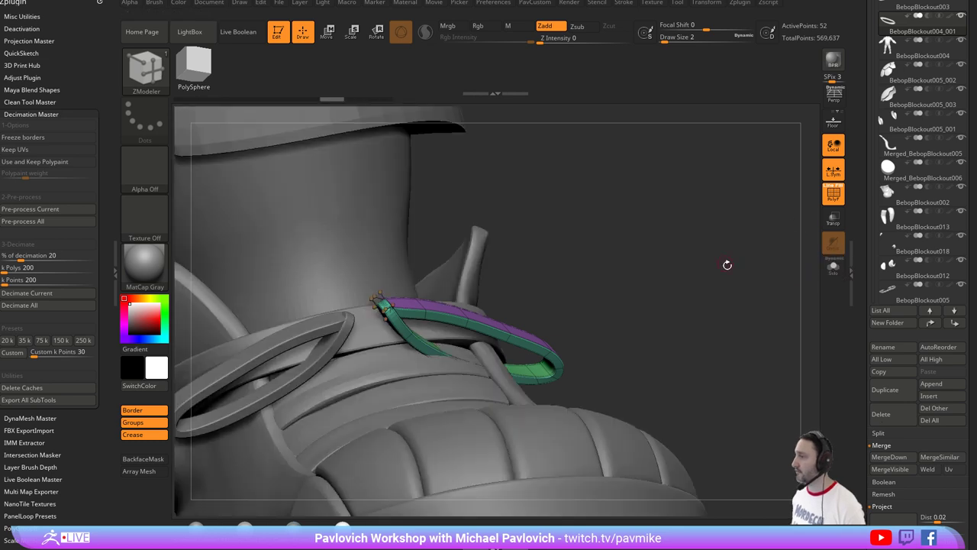
mouse_move(643, 173)
left_mouse_down("alt")
mouse_move(684, 181)
mouse_move(718, 243)
mouse_move(741, 234)
mouse_move(735, 257)
mouse_move(700, 248)
left_mouse_up("alt")
key("s")
key("b")
key("s")
key("t")
key("s")
mouse_move(696, 247)
left_mouse_down()
mouse_move(705, 251)
mouse_move(708, 228)
mouse_move(712, 234)
left_mouse_up()
key("s")
key("s")
left_click(707, 244)
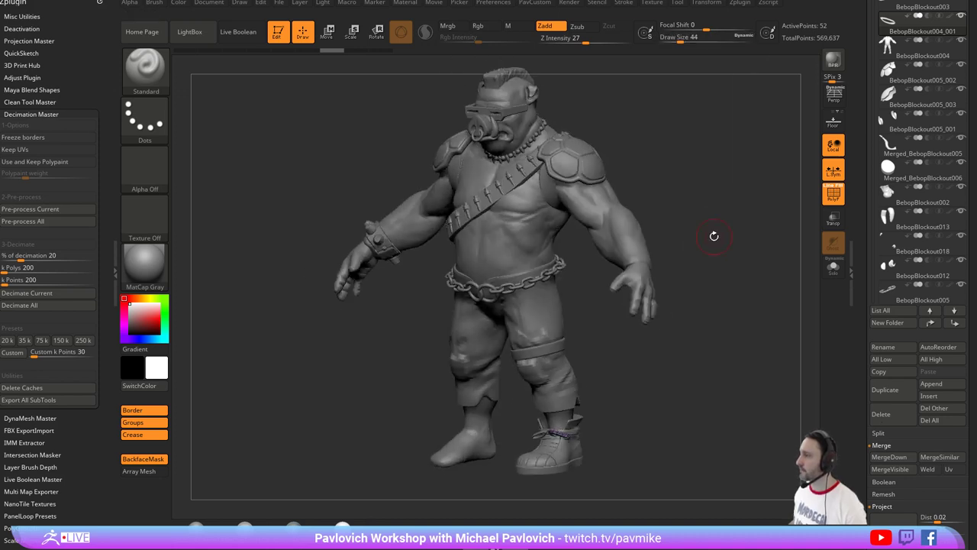
Select the body subtool, hide the wireframe, and turn on perspective view.
left_click(602, 212, "alt")
key("shift+f")
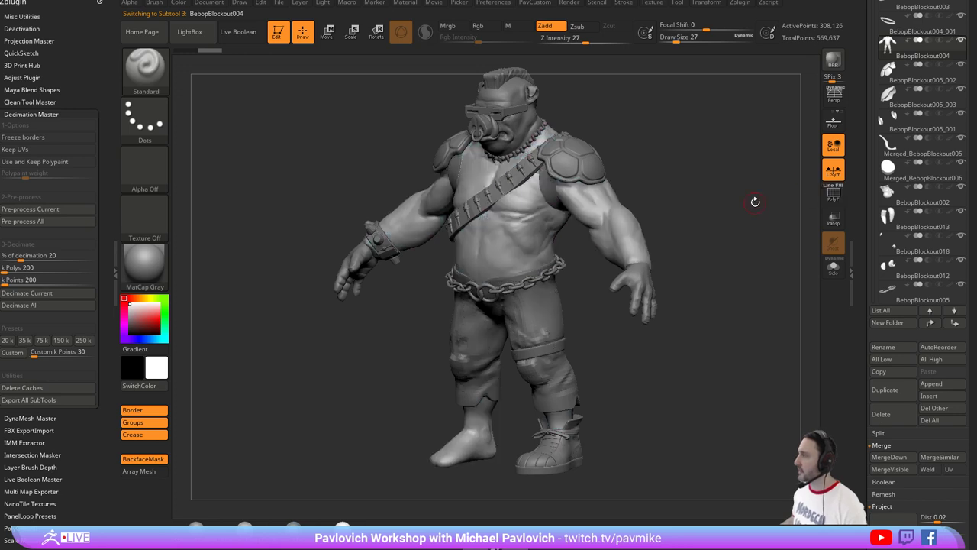
key("p")
left_click_drag(760, 155, 690, 137)
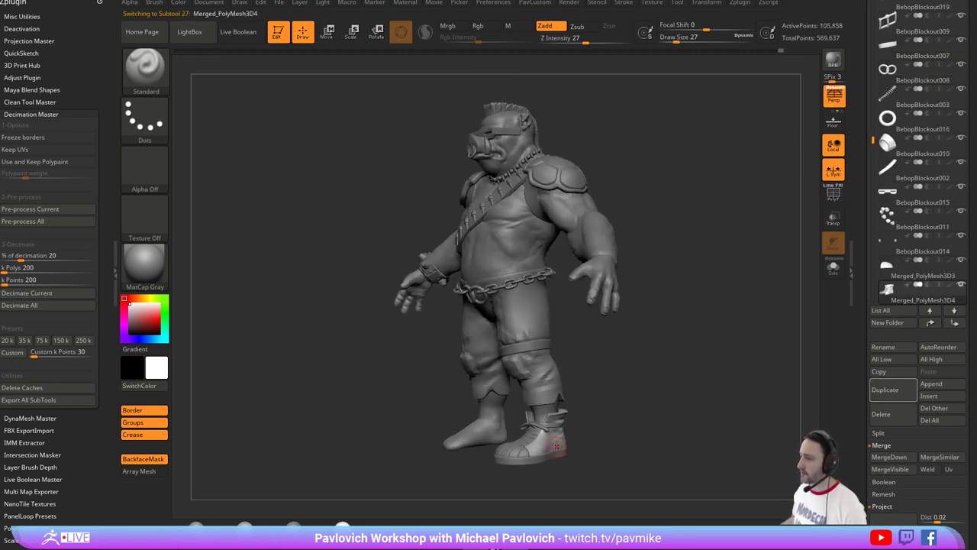
Turn on Array Mesh for the shoe upper, toe cap and sole to repeat them on the bare foot.
left_click(143, 471)
left_click_drag(242, 480, 474, 464)
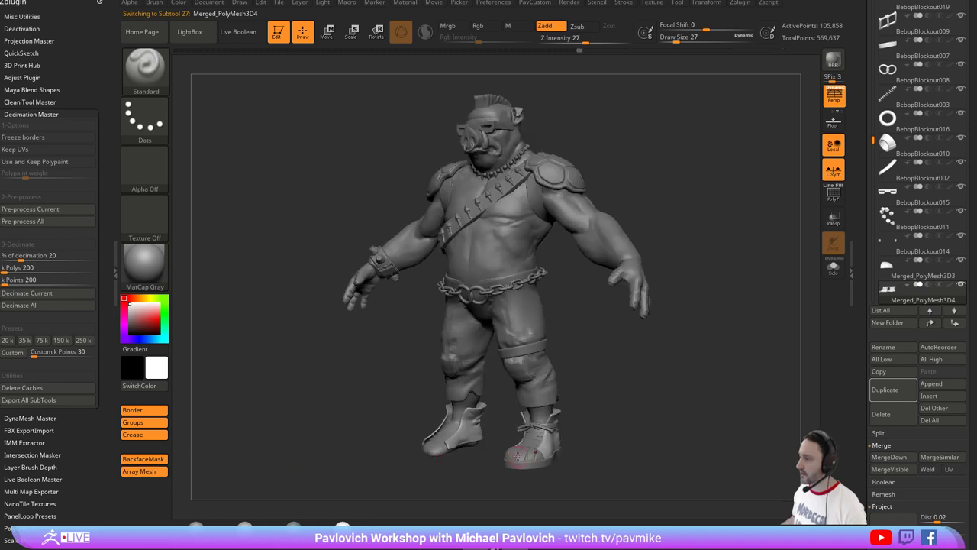
left_click(517, 456, "alt")
left_click(515, 466, "alt")
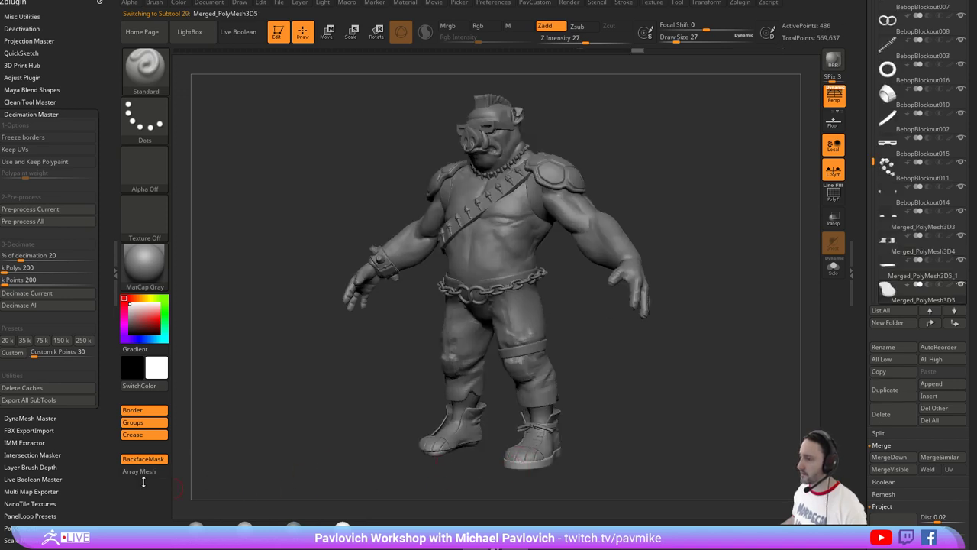
left_click(143, 472)
left_click_drag(387, 471, 513, 453)
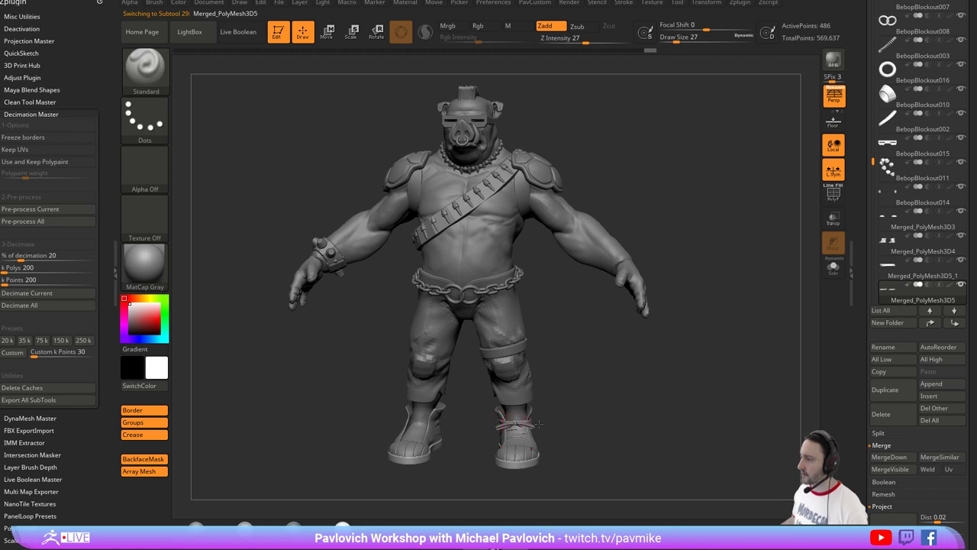
Turn on Array Mesh for the shoe tongue to repeat it on the other foot.
left_click_drag(568, 422, 583, 421)
left_click(501, 417, "alt")
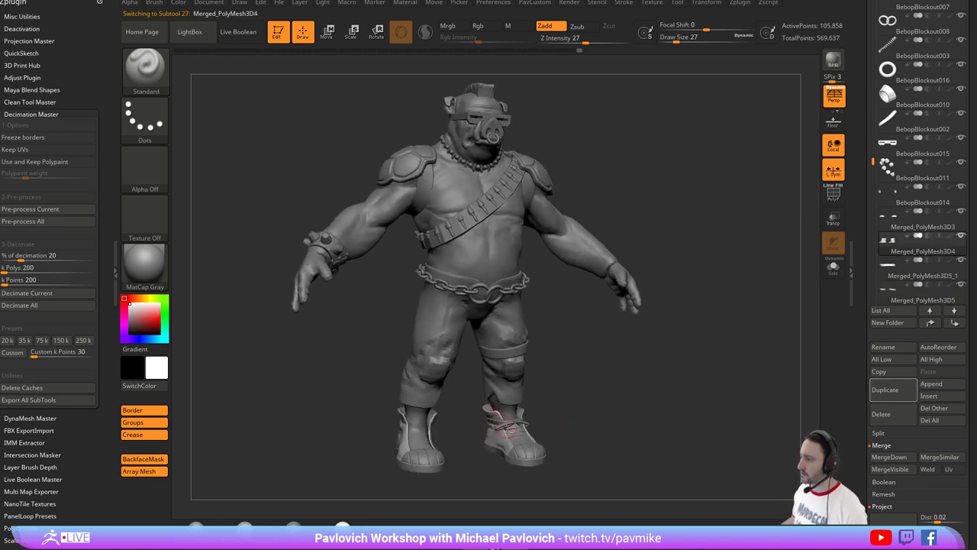
left_click(506, 431, "alt")
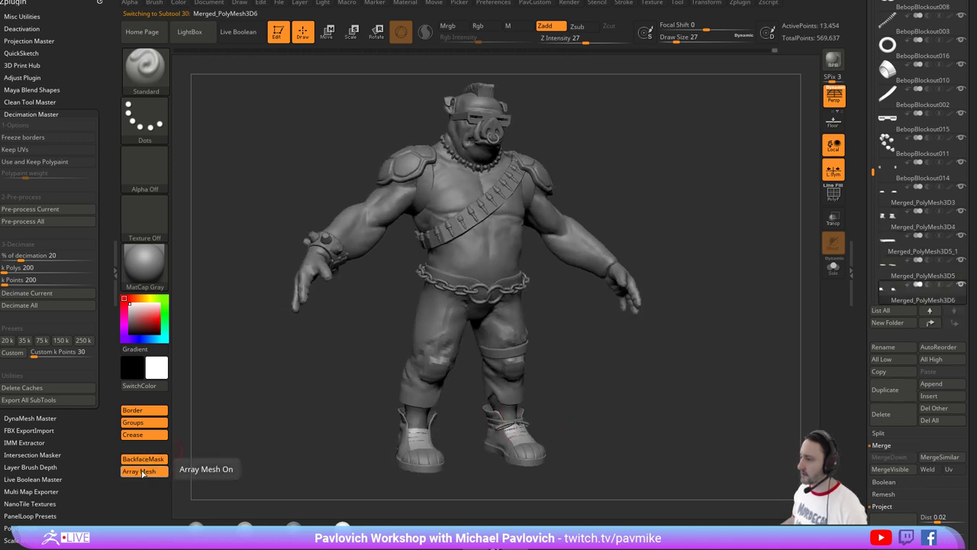
key("ctrl+shift+d")
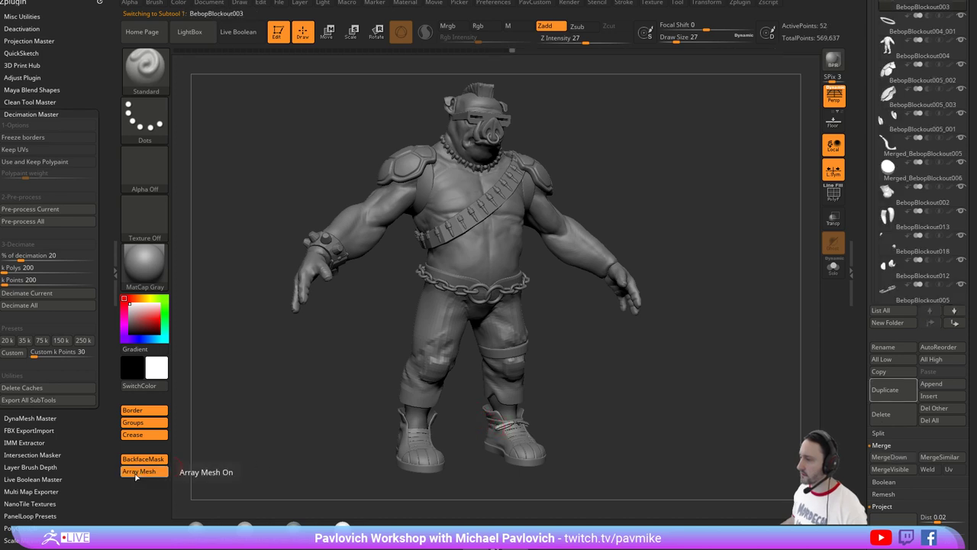
Isolate the shoe upper with its polygroup wireframe shown and examine it beside its arrayed copy.
left_click_drag(639, 410, 596, 419, "shift")
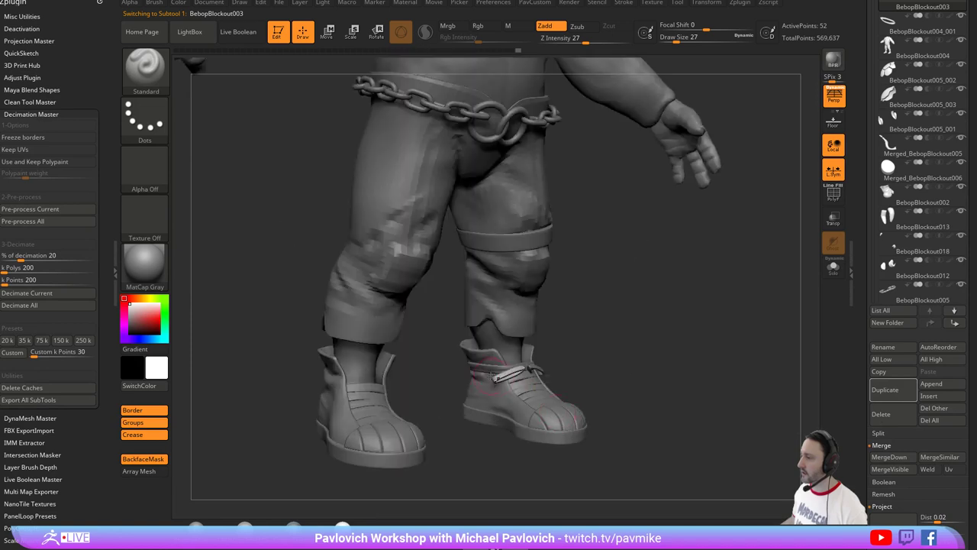
left_click(496, 378, "alt")
left_click(834, 267)
left_click(834, 194)
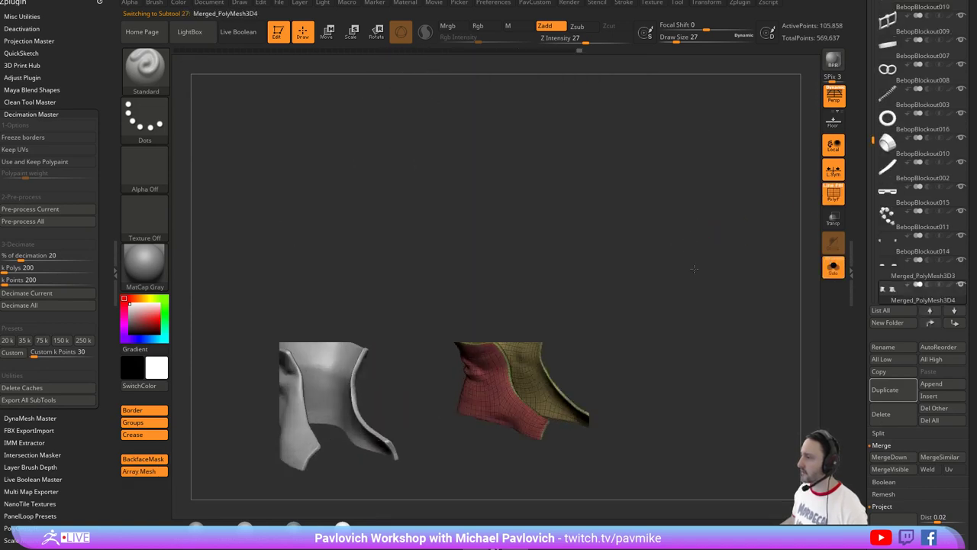
left_click_drag(718, 290, 696, 305)
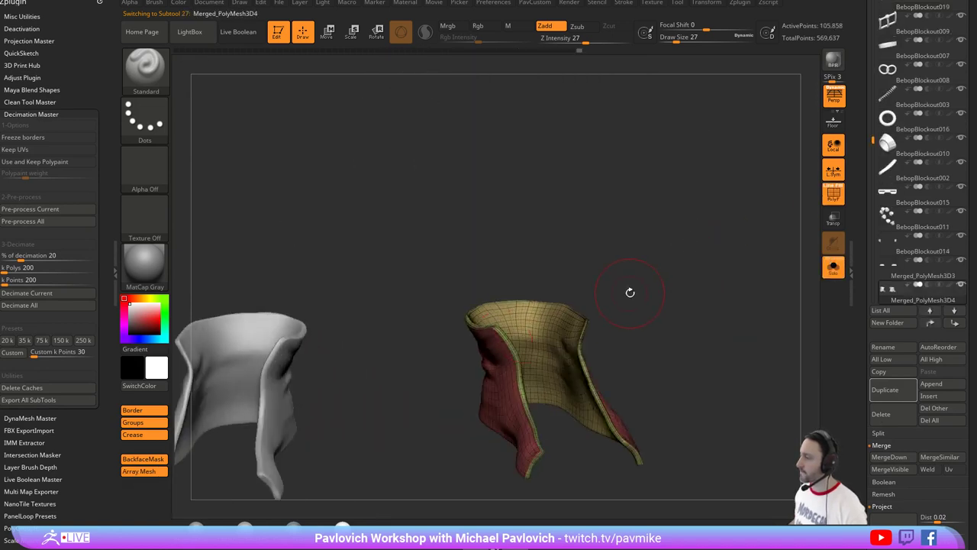
key("s")
left_click_drag(569, 223, 567, 223)
left_click_drag(645, 291, 674, 240)
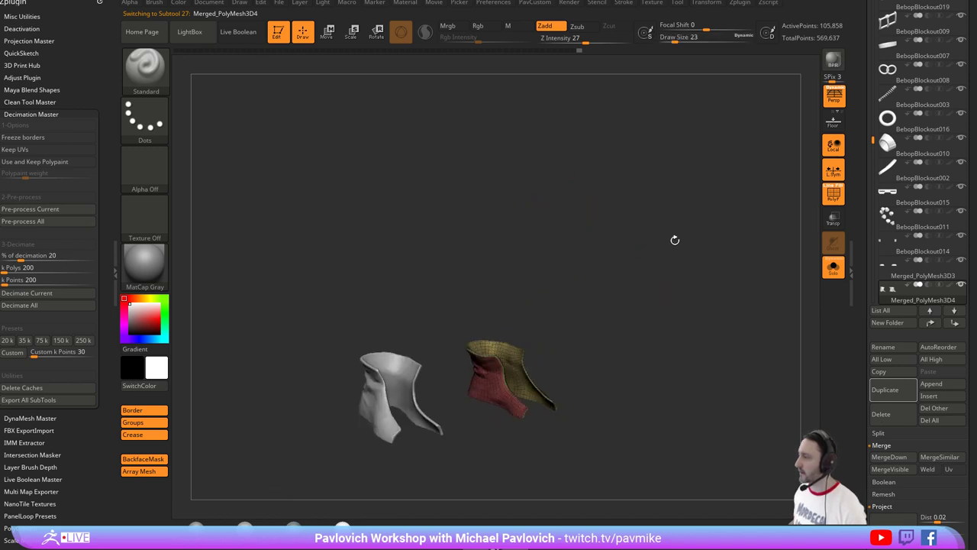
Show the full character without the wireframe and review both sneakers in context.
left_click(834, 267)
left_click(834, 195)
left_click_drag(757, 258, 696, 263)
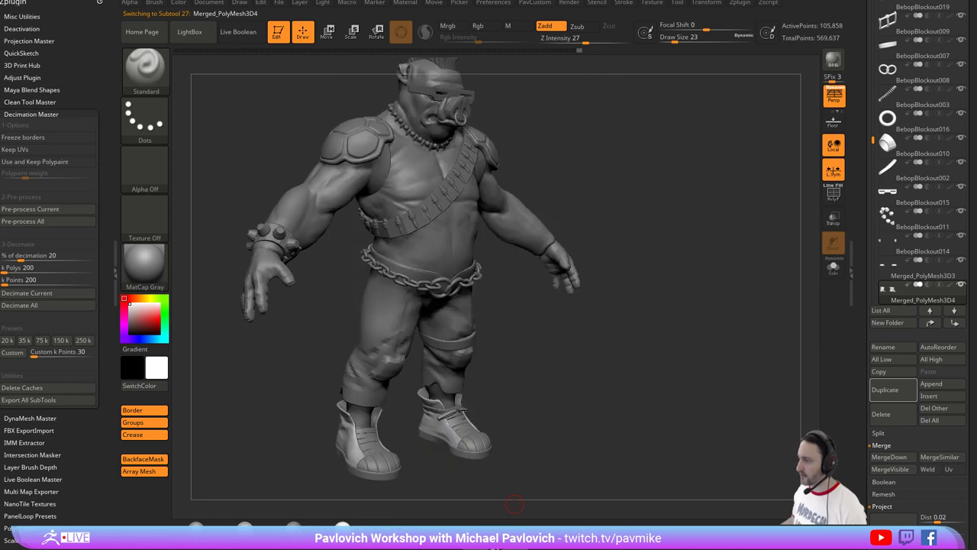
left_click_drag(633, 456, 615, 430, "shift")
left_click_drag(616, 431, 632, 431)
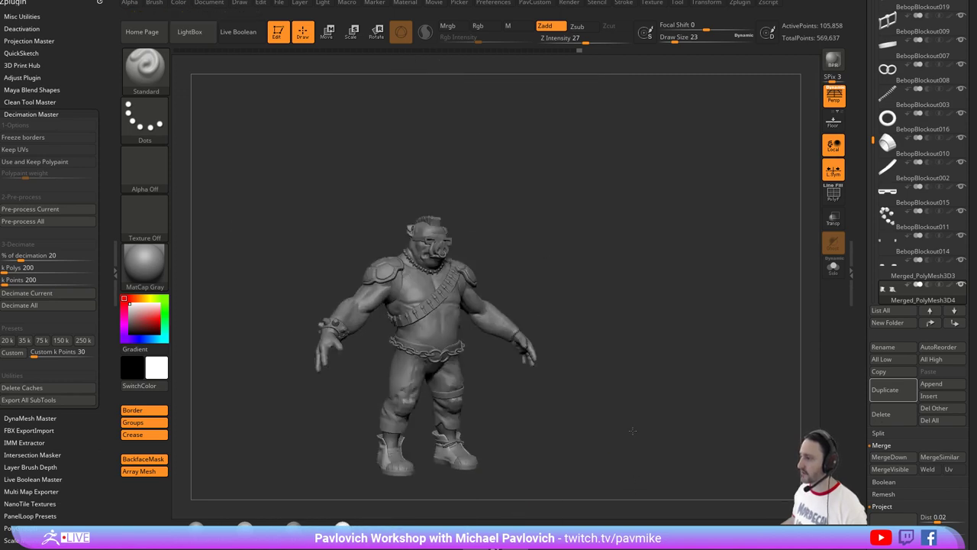